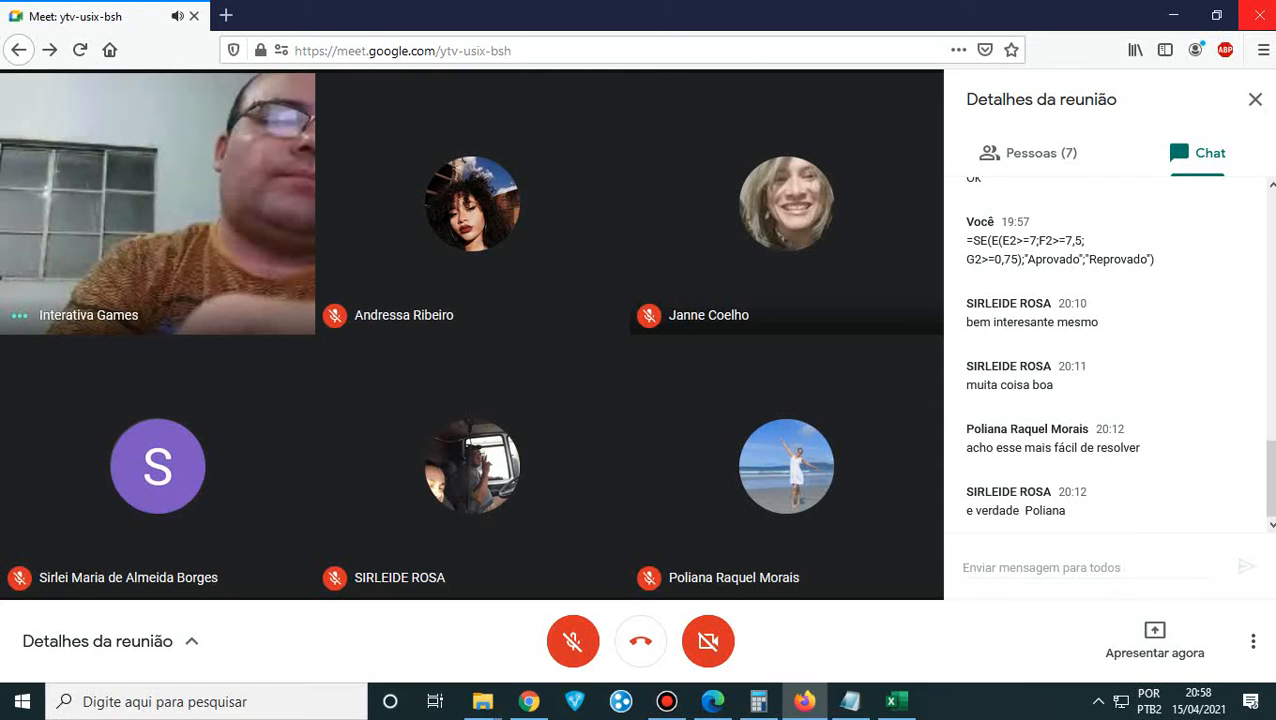
- Present the entire screen to the meeting participants and grant the browser permission to share it
{"action": "left_click", "coordinate": [1157, 655]}
{"action": "left_click", "coordinate": [1150, 518]}
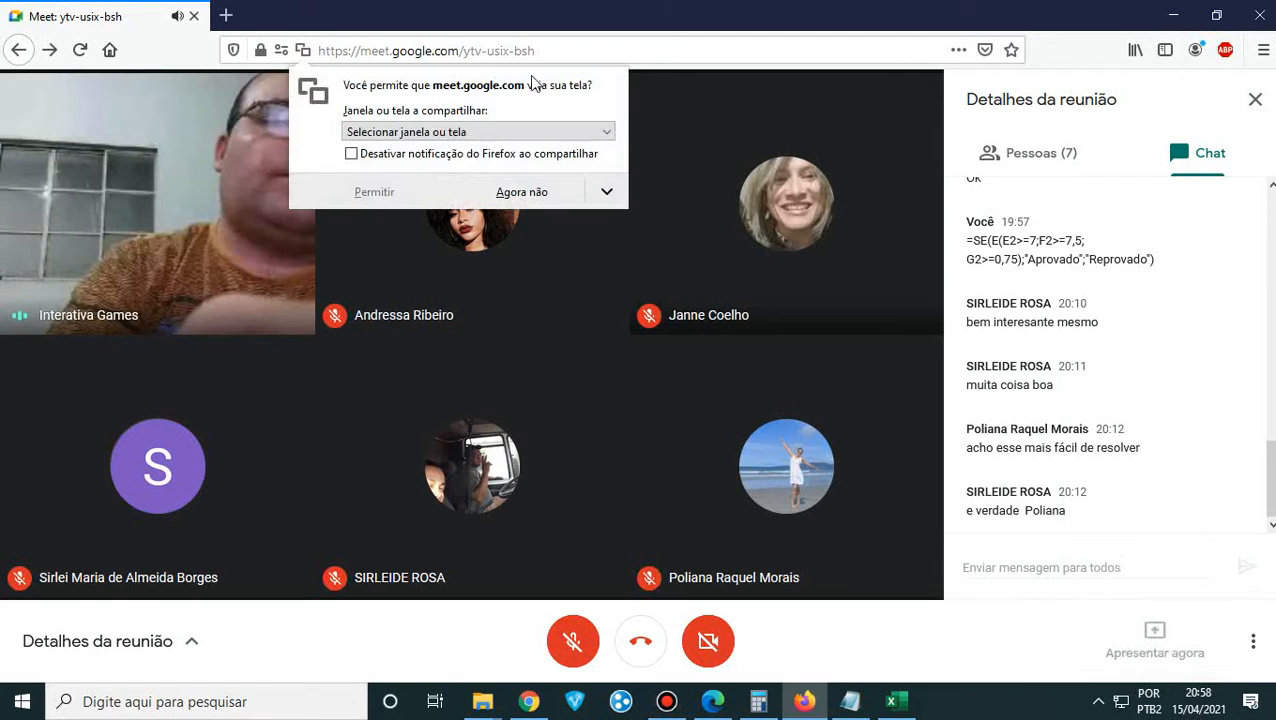
{"action": "left_click", "coordinate": [420, 131]}
{"action": "left_click", "coordinate": [420, 232]}
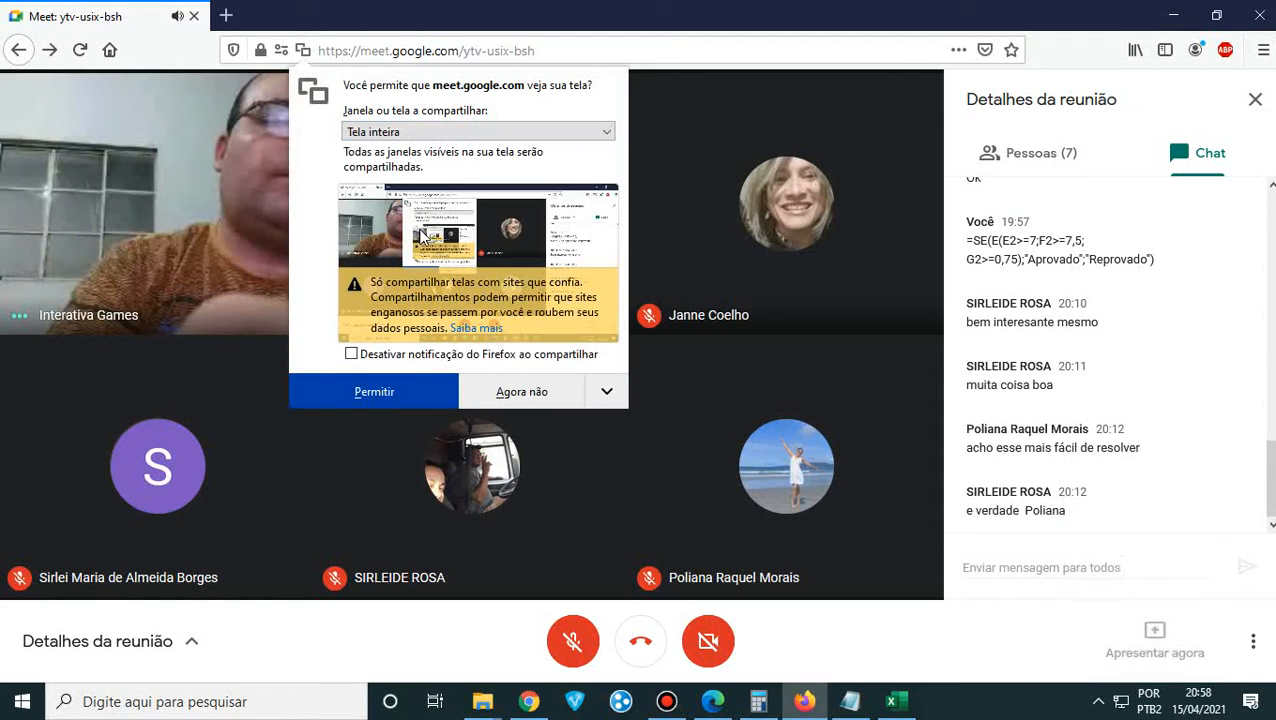
{"action": "left_click", "coordinate": [405, 398]}
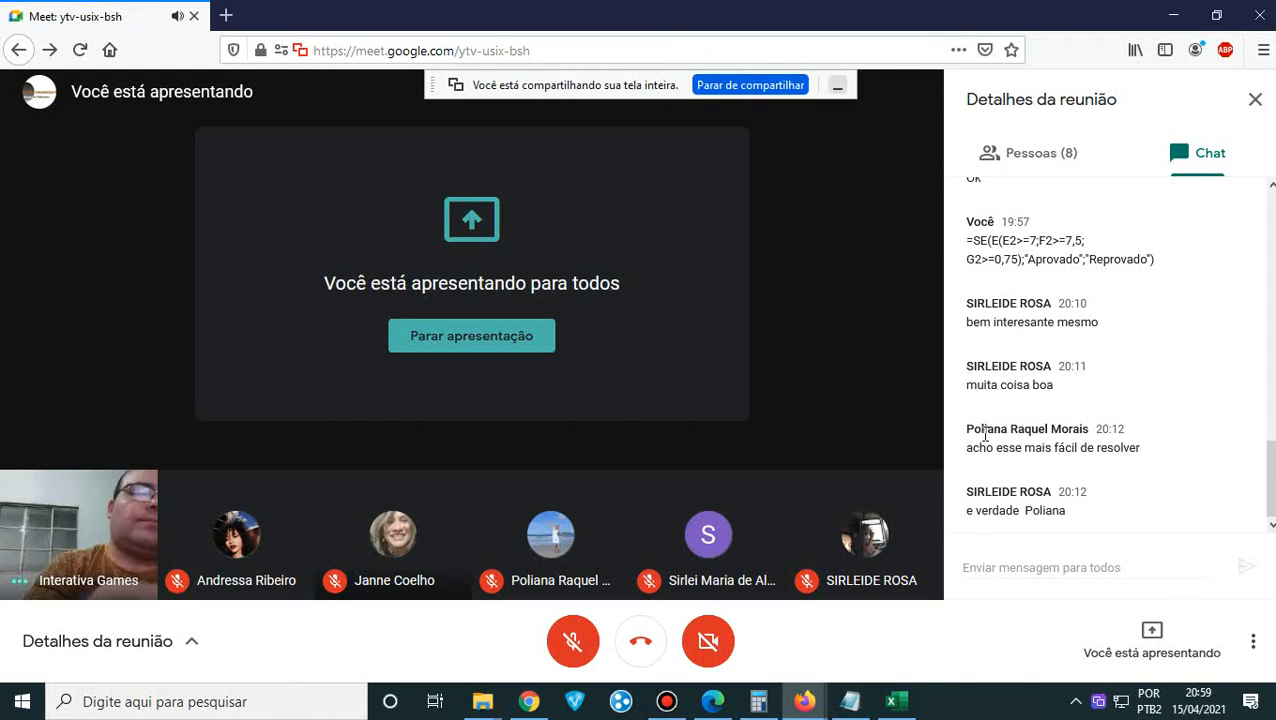
- Minimize the meeting, chat and video folder windows, and switch to the APOSTILA COMPLETA - EXCEL TOTAL PDF in Microsoft Edge
{"action": "left_click", "coordinate": [1173, 15]}
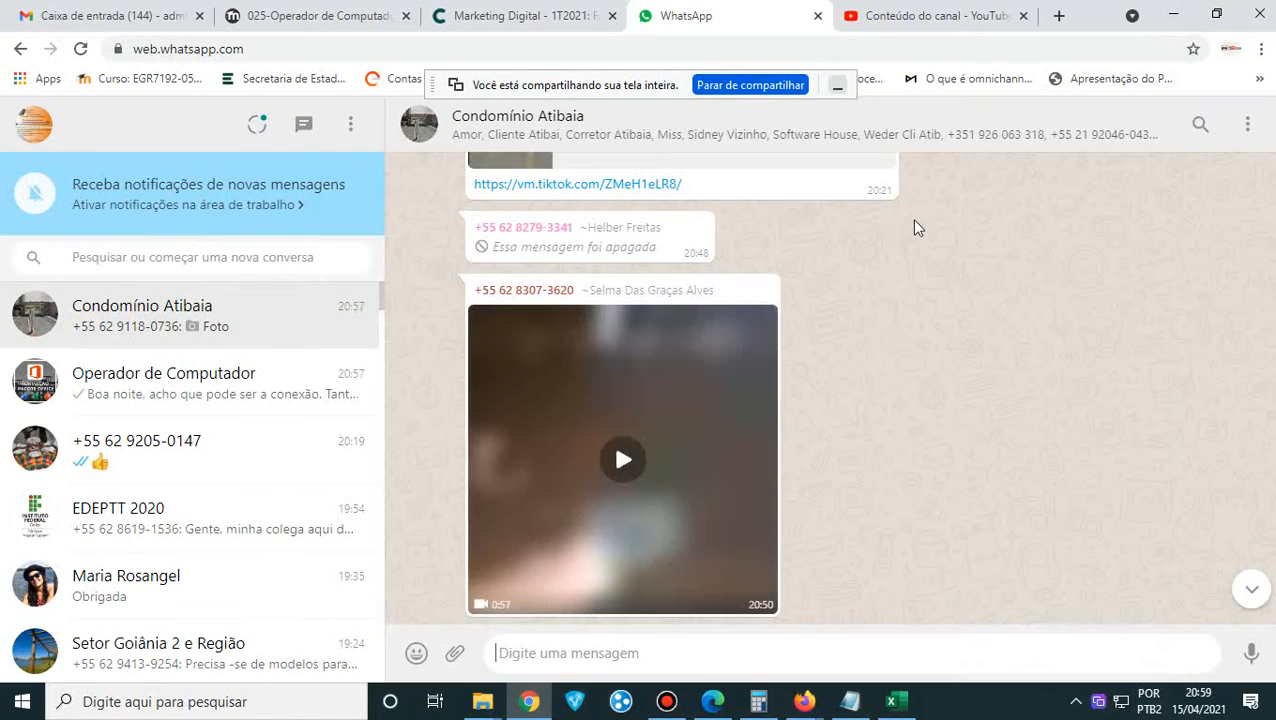
{"action": "left_click", "coordinate": [1173, 15]}
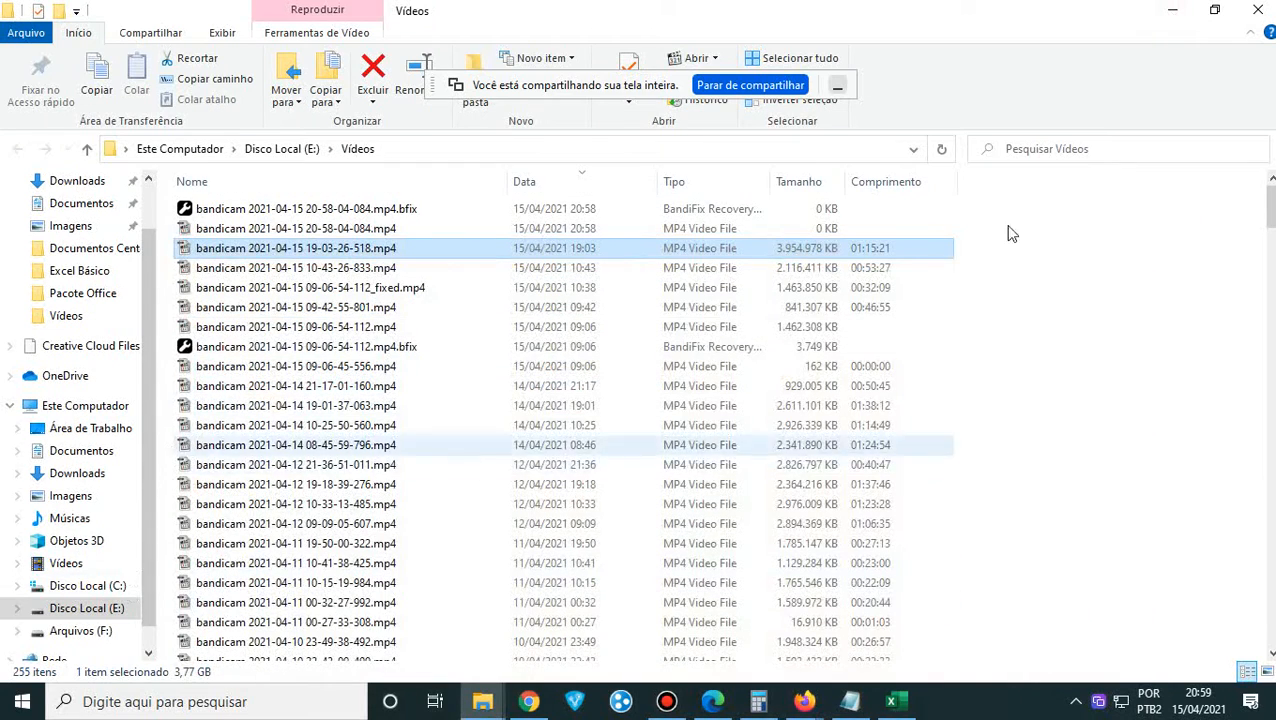
{"action": "left_click", "coordinate": [1173, 15]}
{"action": "left_click", "coordinate": [713, 701]}
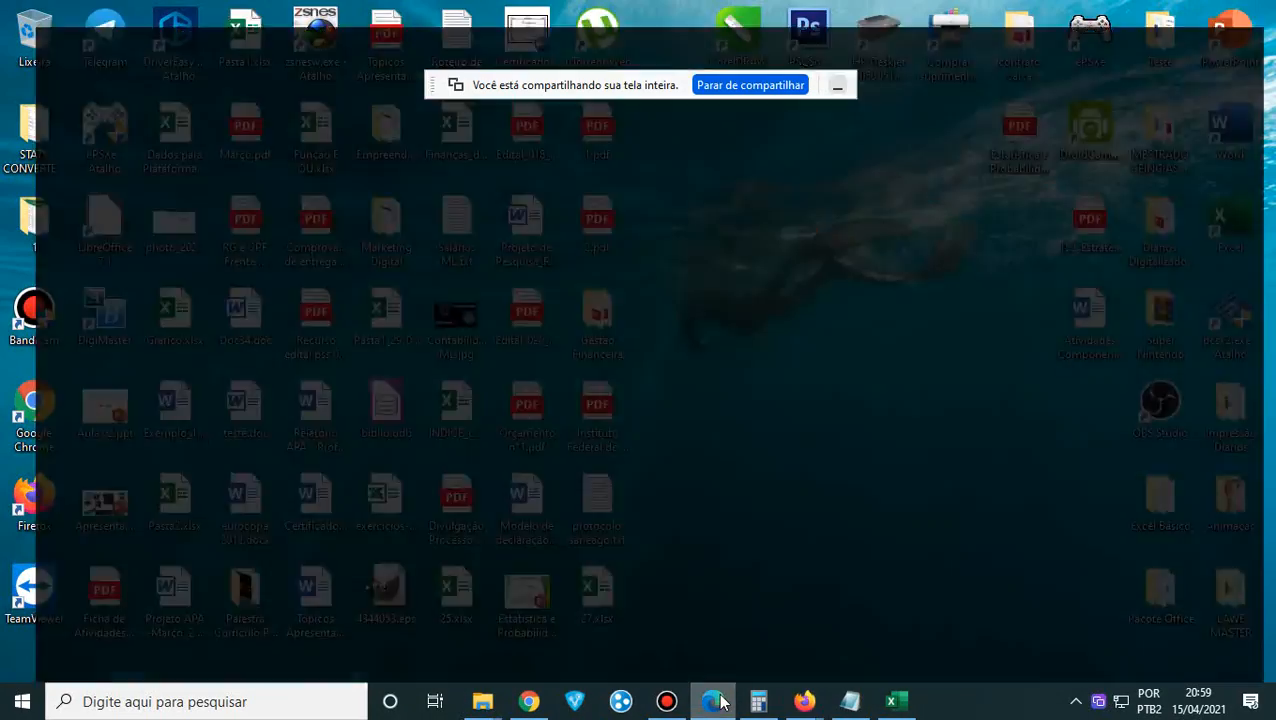
{"action": "scroll", "coordinate": [703, 624], "scroll_direction": "up", "scroll_amount": 10}
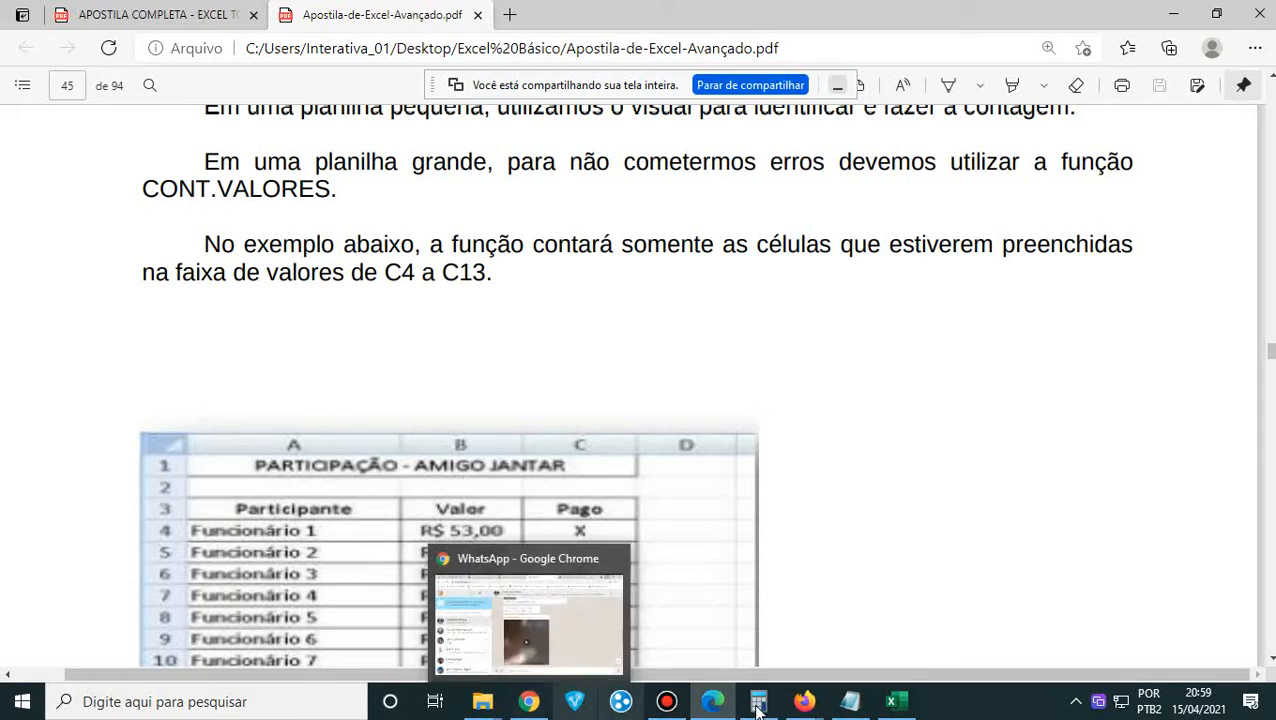
{"action": "mouse_move", "coordinate": [717, 712]}
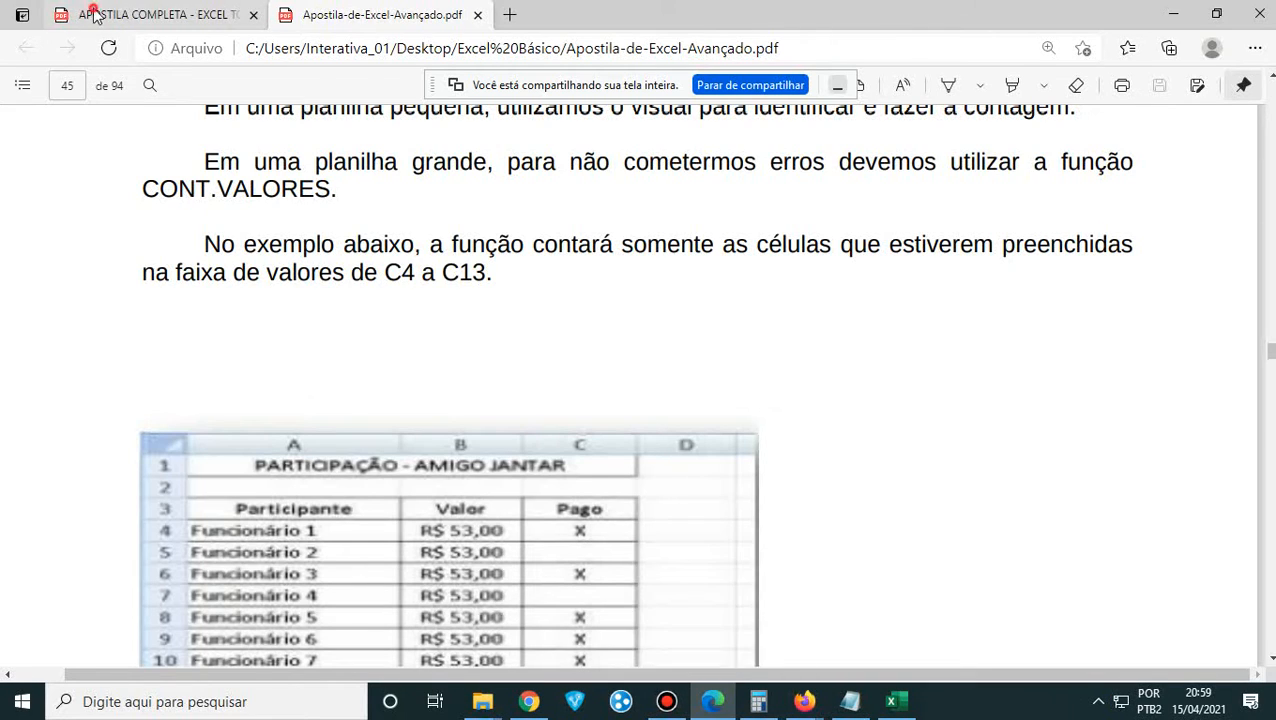
{"action": "left_click", "coordinate": [95, 14]}
- Review the handout's sections on mathematical, lookup, error-checking, SOMASE and text functions, from about page 127 to page 146
{"action": "scroll", "coordinate": [360, 368], "scroll_direction": "up", "scroll_amount": 10}
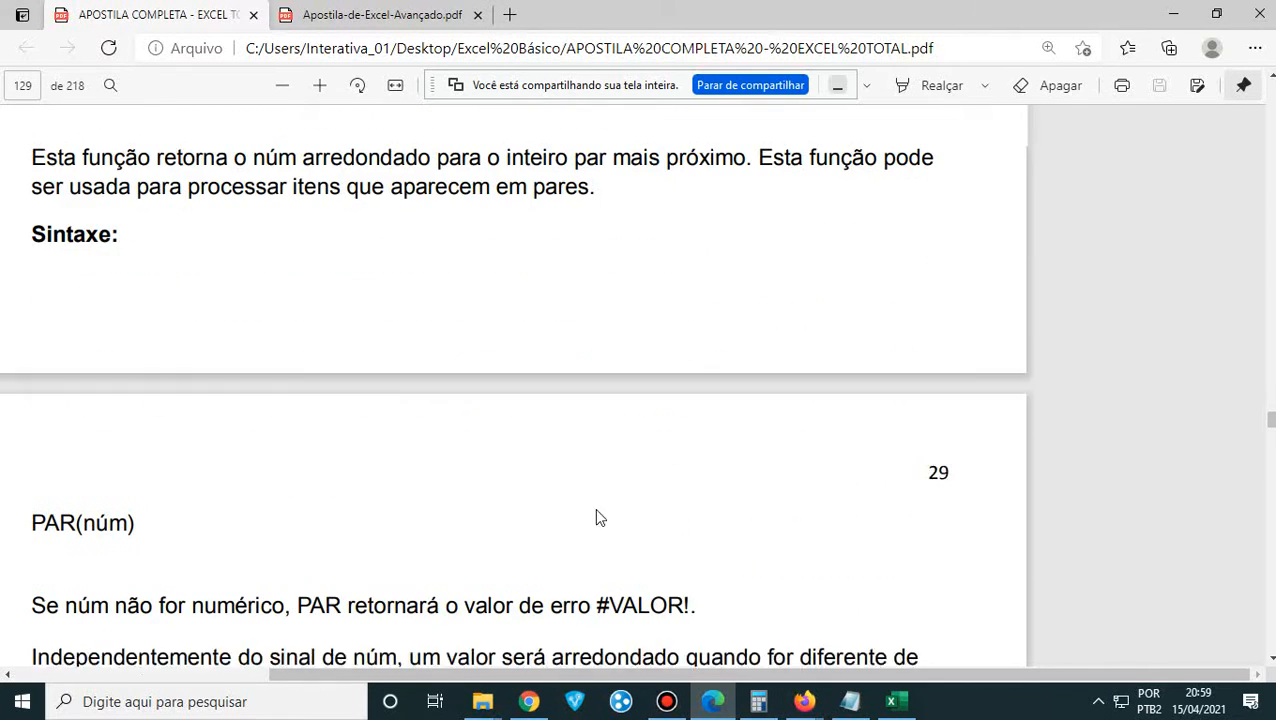
{"action": "left_click_drag", "start_coordinate": [624, 678], "coordinate": [494, 678]}
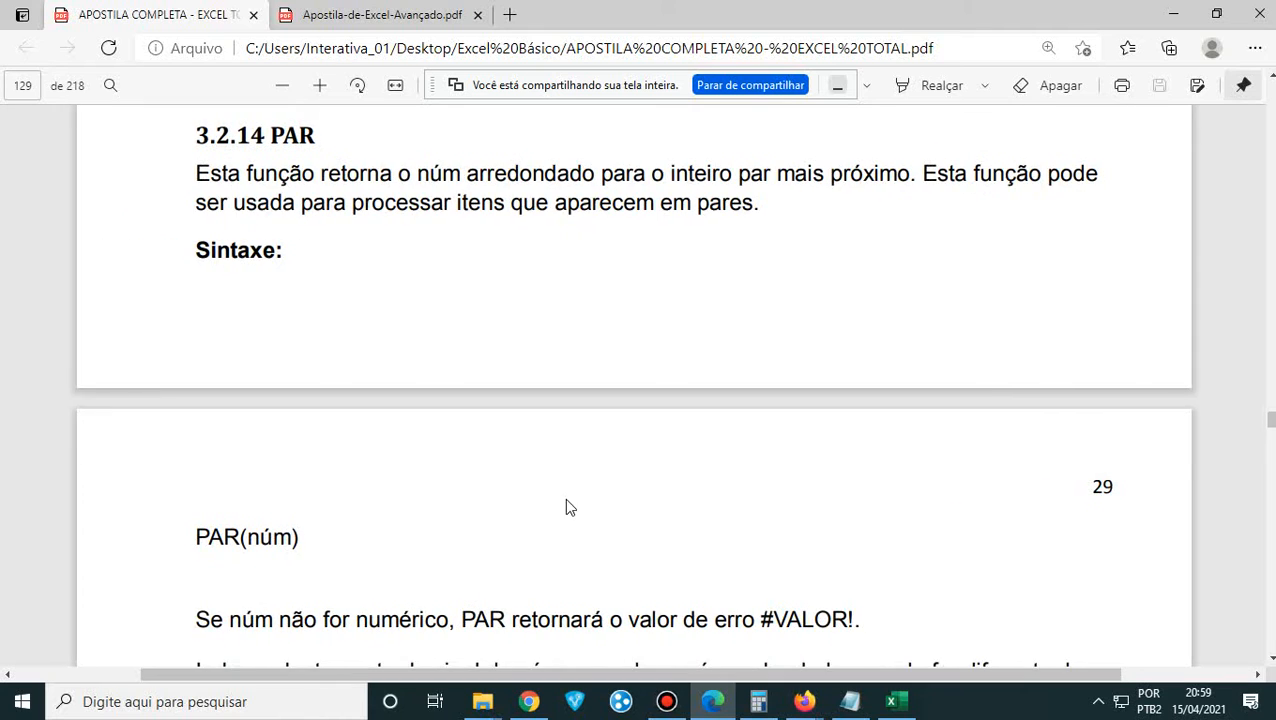
{"action": "scroll", "coordinate": [566, 497], "scroll_direction": "up", "scroll_amount": 10}
{"action": "scroll", "coordinate": [574, 495], "scroll_direction": "up", "scroll_amount": 10}
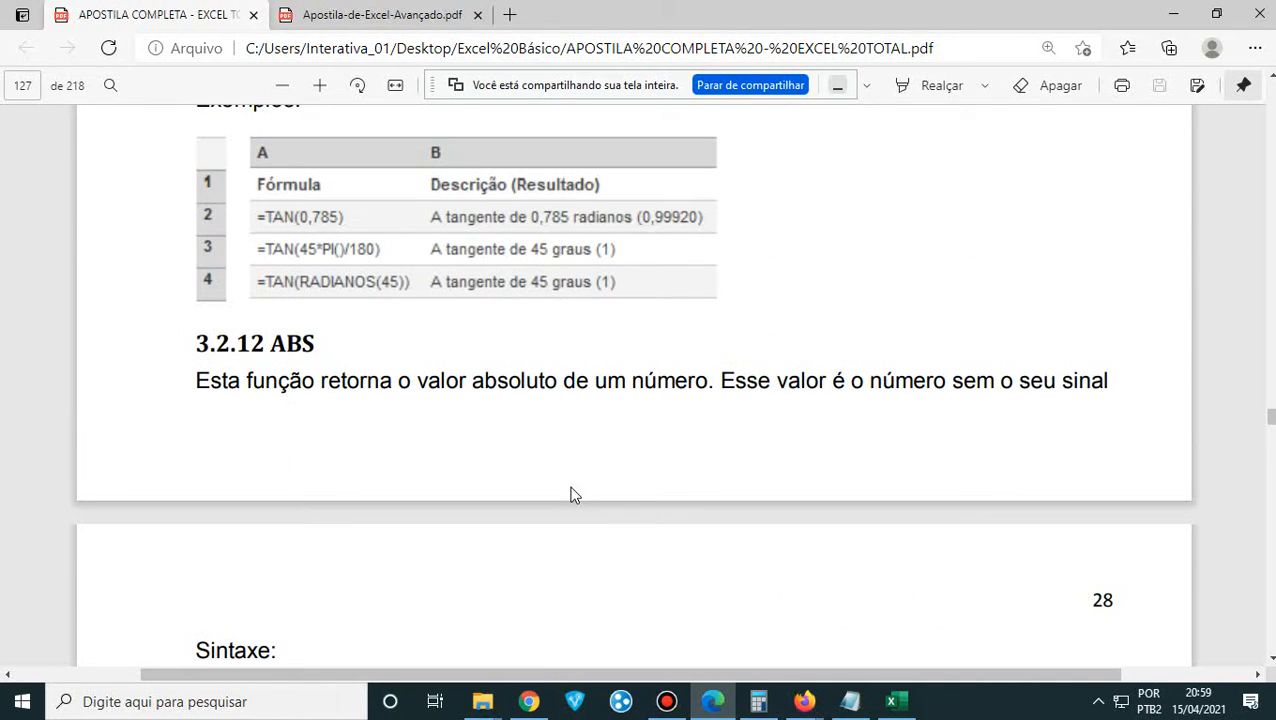
{"action": "scroll", "coordinate": [573, 495], "scroll_direction": "down", "scroll_amount": 20}
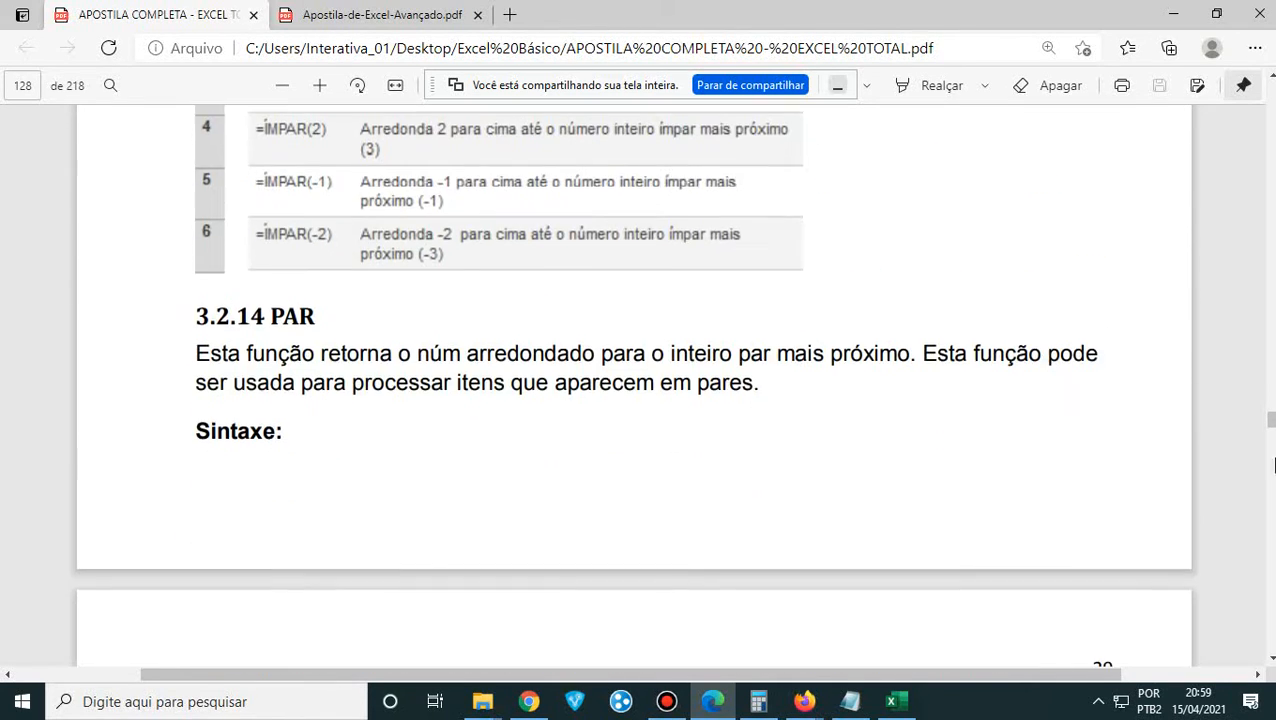
{"action": "left_click_drag", "start_coordinate": [1272, 425], "coordinate": [1273, 452]}
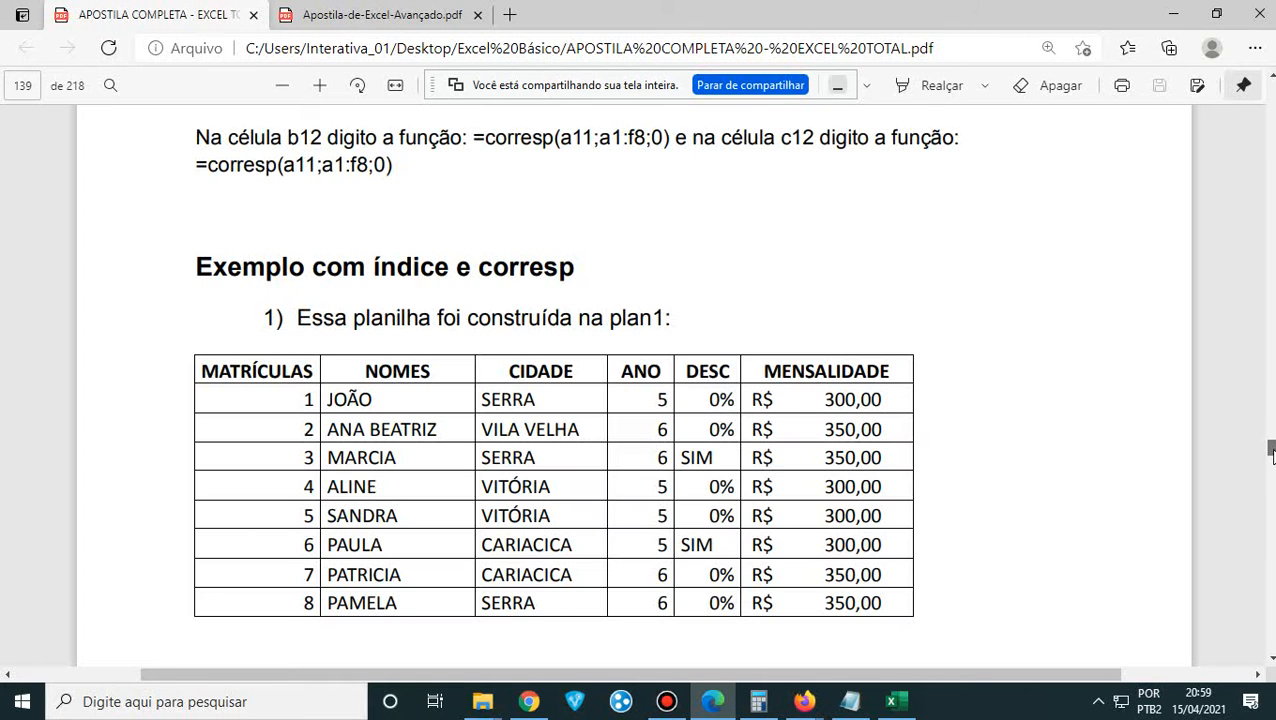
{"action": "scroll", "coordinate": [1120, 432], "scroll_direction": "down", "scroll_amount": 12}
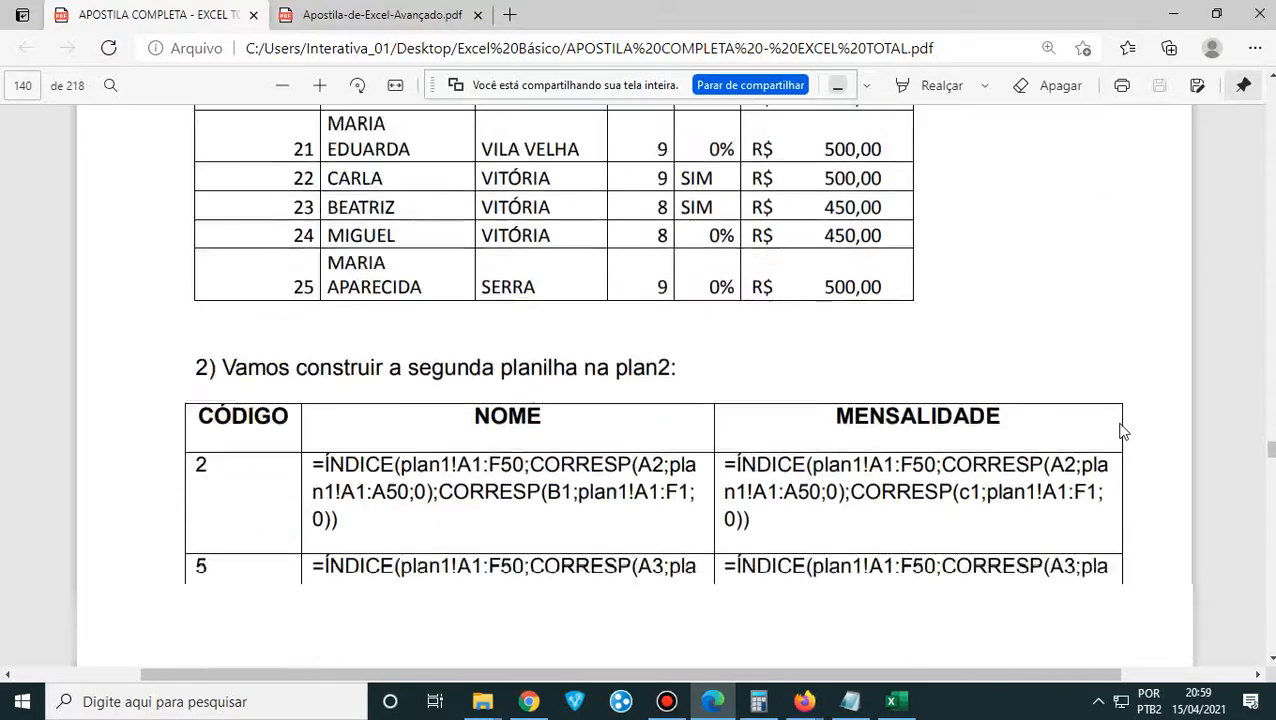
{"action": "scroll", "coordinate": [1120, 432], "scroll_direction": "down", "scroll_amount": 15}
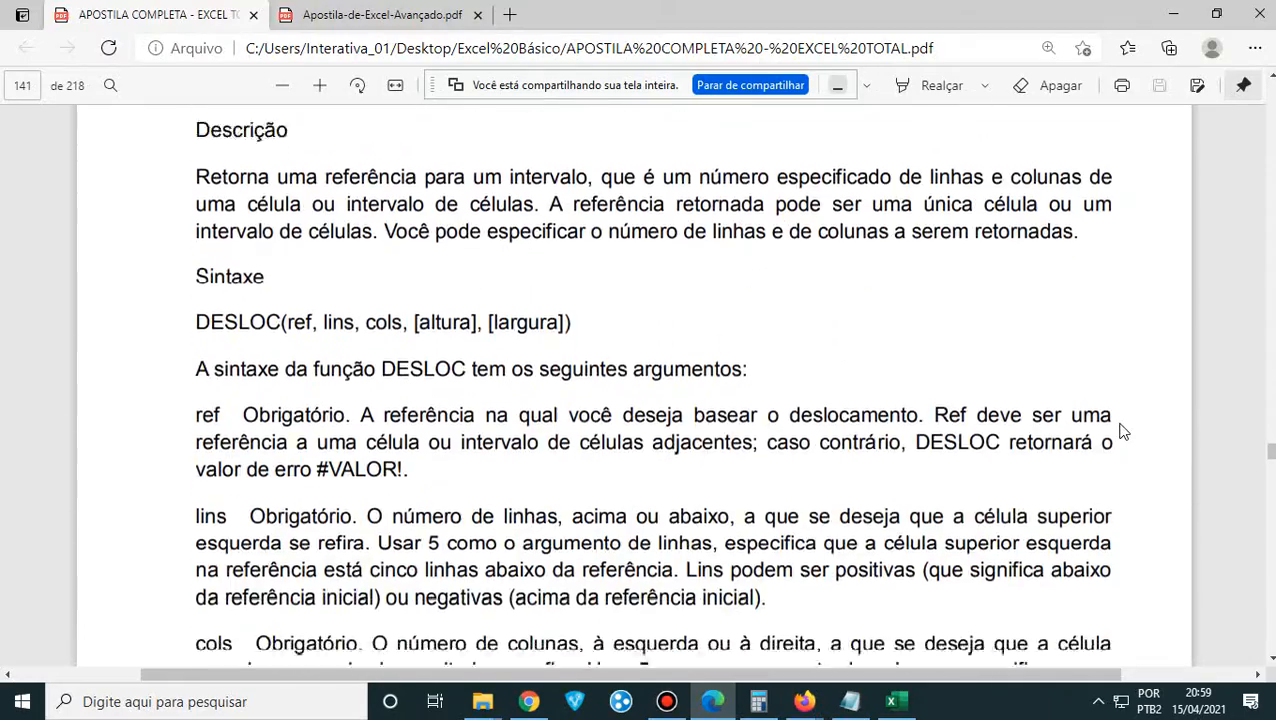
{"action": "scroll", "coordinate": [1120, 432], "scroll_direction": "down", "scroll_amount": 15}
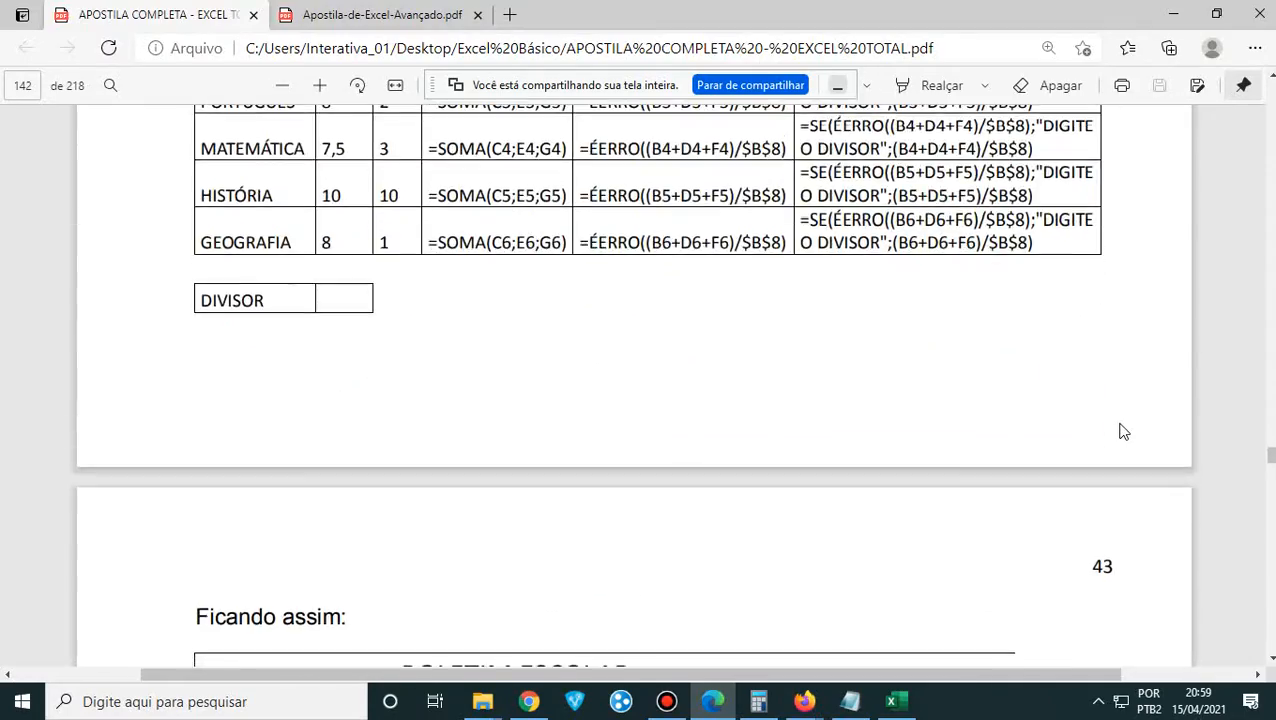
{"action": "scroll", "coordinate": [1120, 432], "scroll_direction": "down", "scroll_amount": 6}
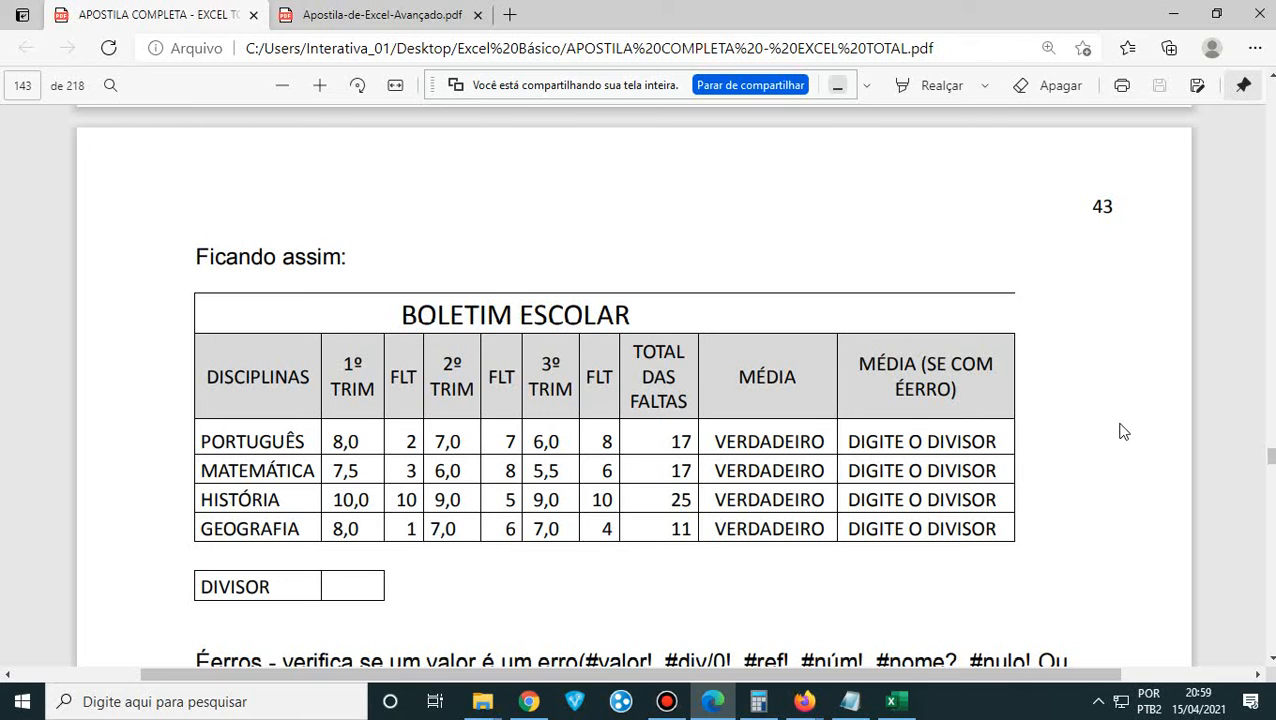
{"action": "scroll", "coordinate": [1122, 431], "scroll_direction": "down", "scroll_amount": 15}
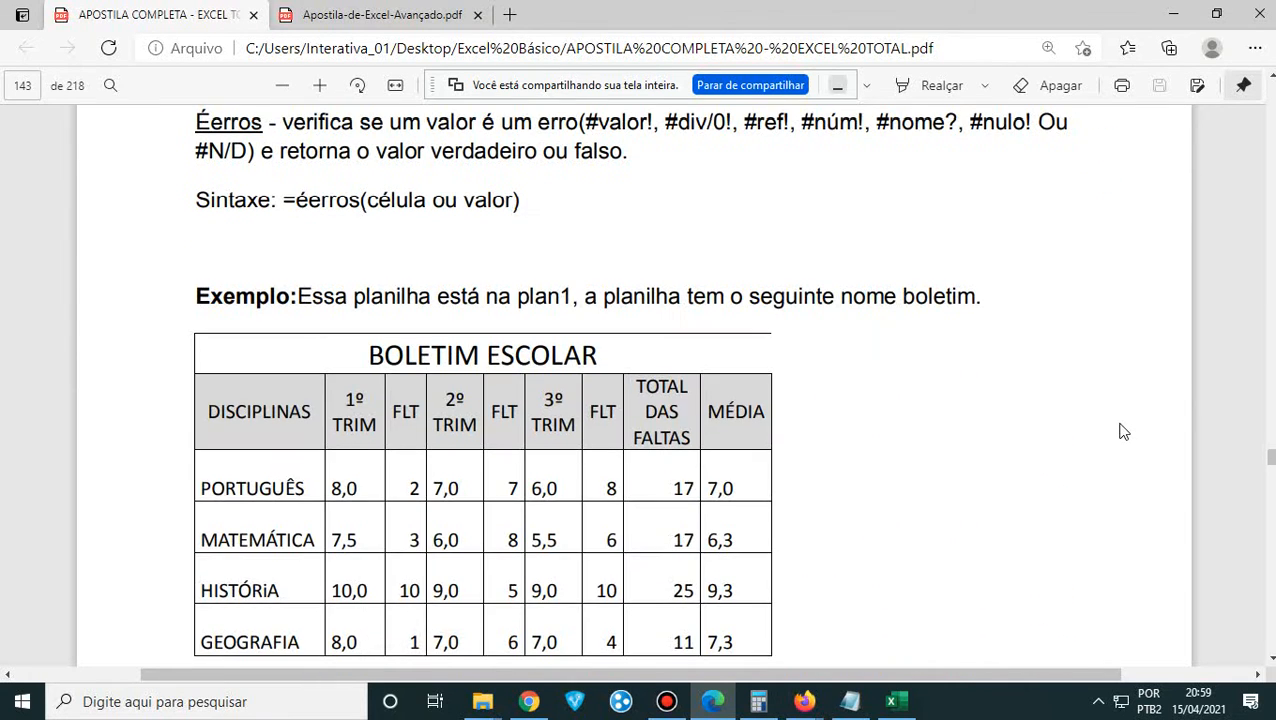
{"action": "scroll", "coordinate": [1122, 431], "scroll_direction": "down", "scroll_amount": 5}
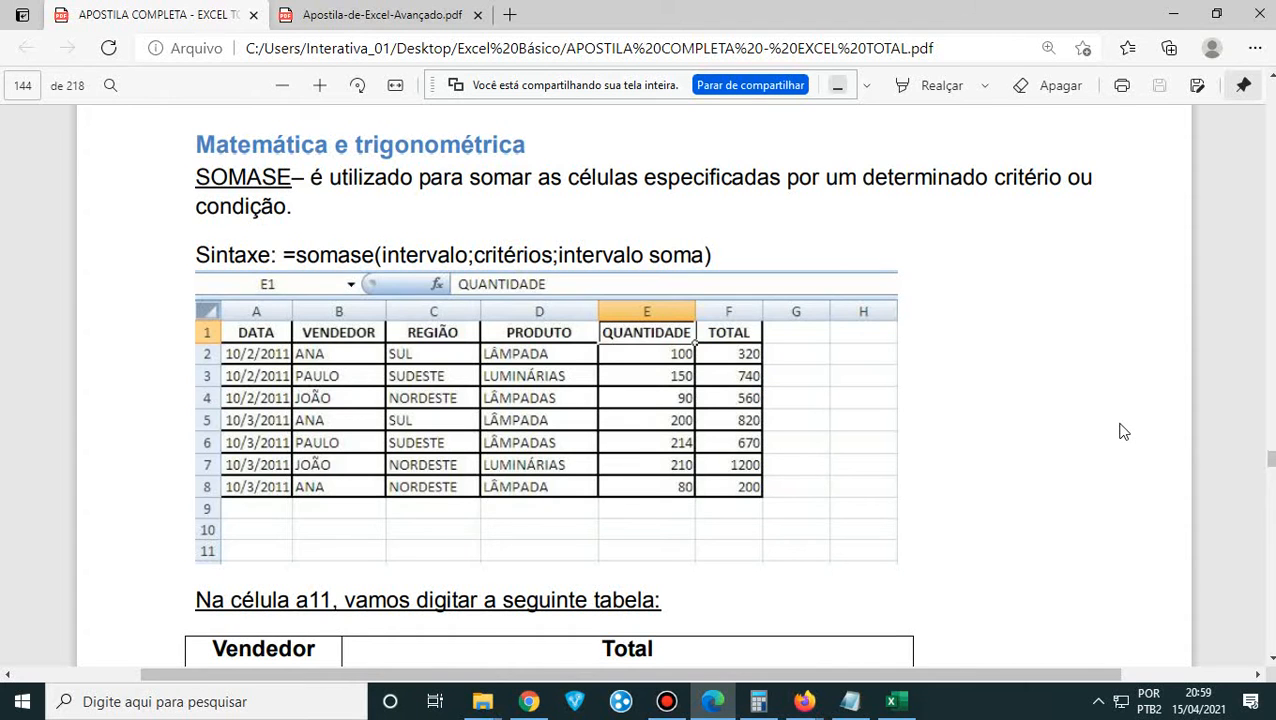
{"action": "scroll", "coordinate": [1122, 431], "scroll_direction": "down", "scroll_amount": 10}
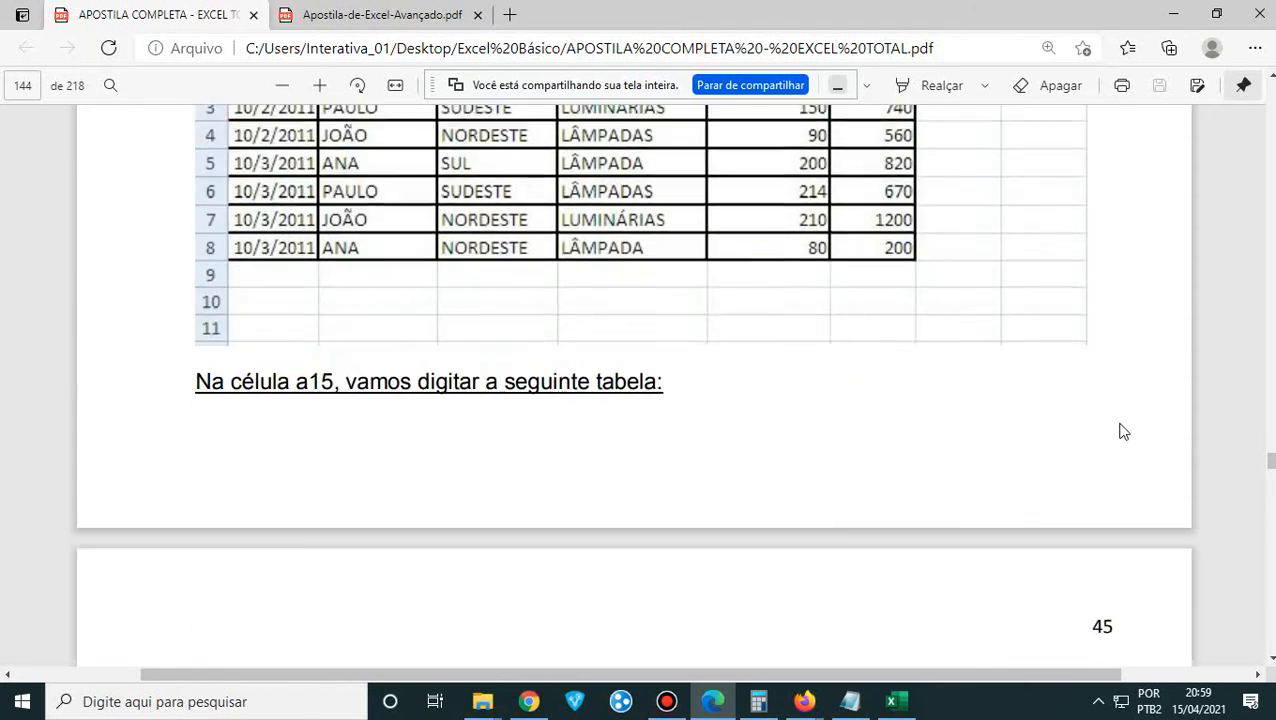
{"action": "scroll", "coordinate": [1122, 431], "scroll_direction": "down", "scroll_amount": 5}
{"action": "scroll", "coordinate": [1122, 431], "scroll_direction": "down", "scroll_amount": 5}
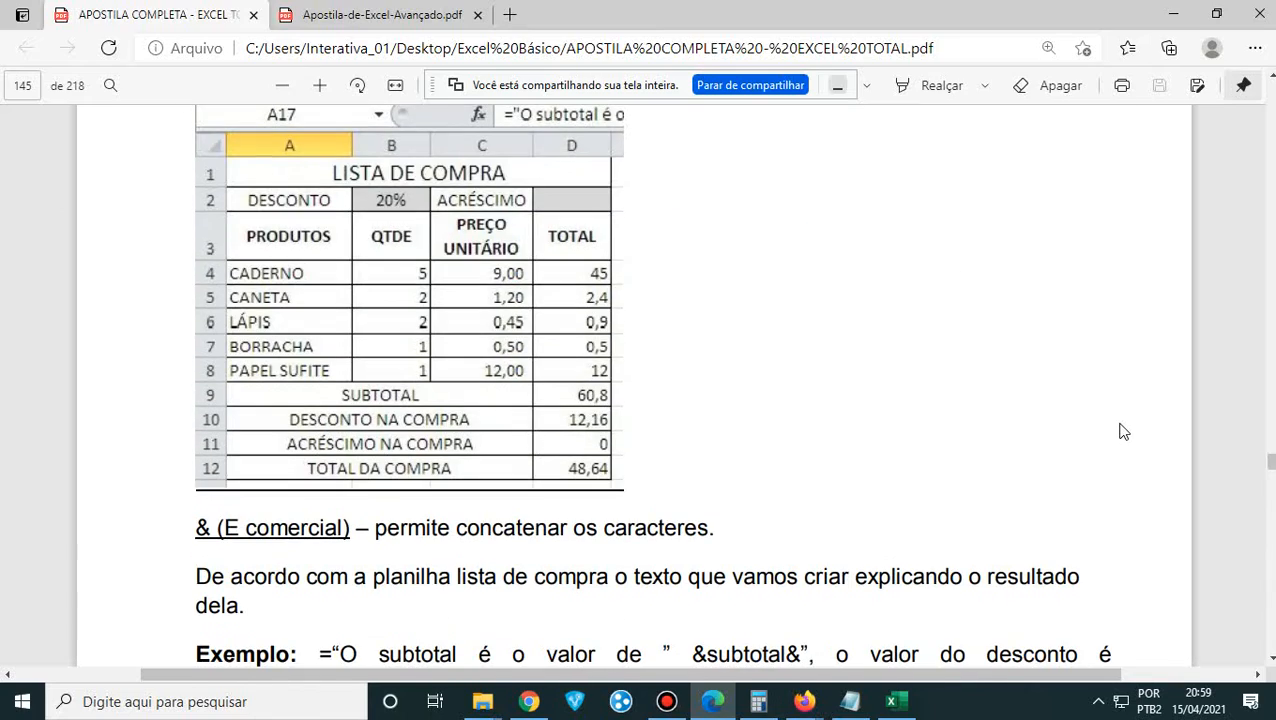
{"action": "scroll", "coordinate": [1122, 431], "scroll_direction": "down", "scroll_amount": 12}
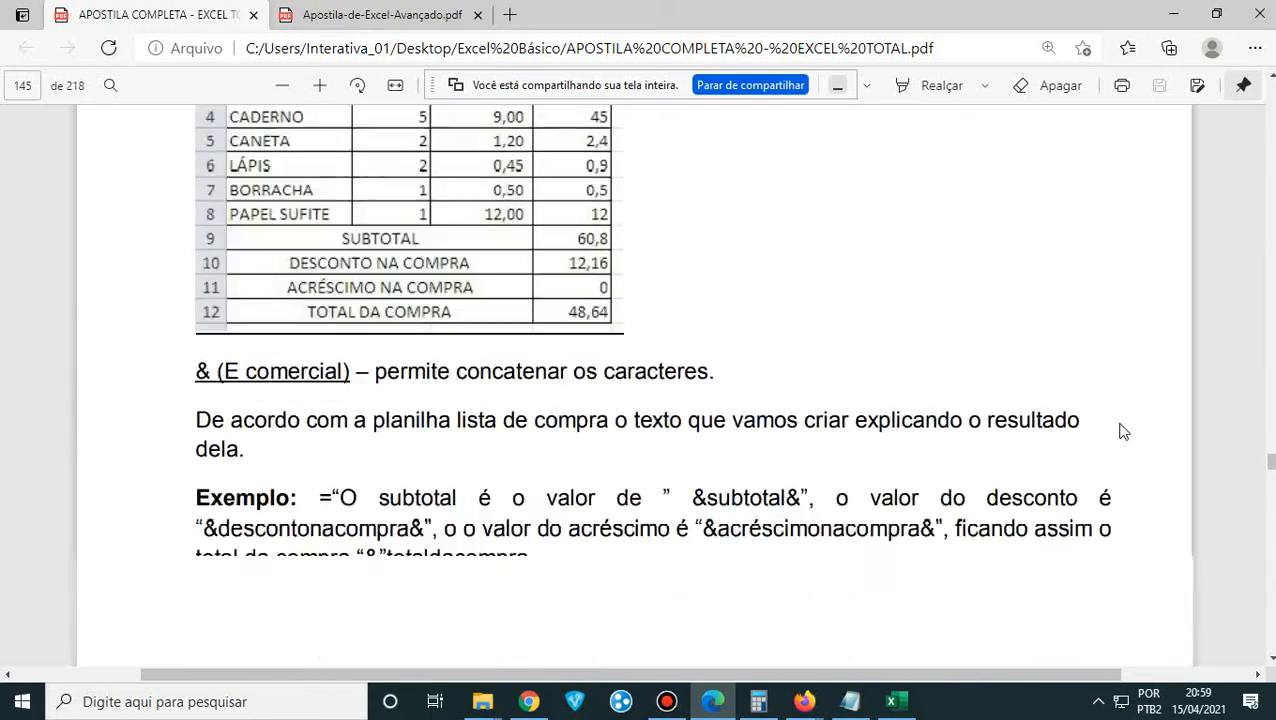
{"action": "scroll", "coordinate": [1122, 431], "scroll_direction": "down", "scroll_amount": 14}
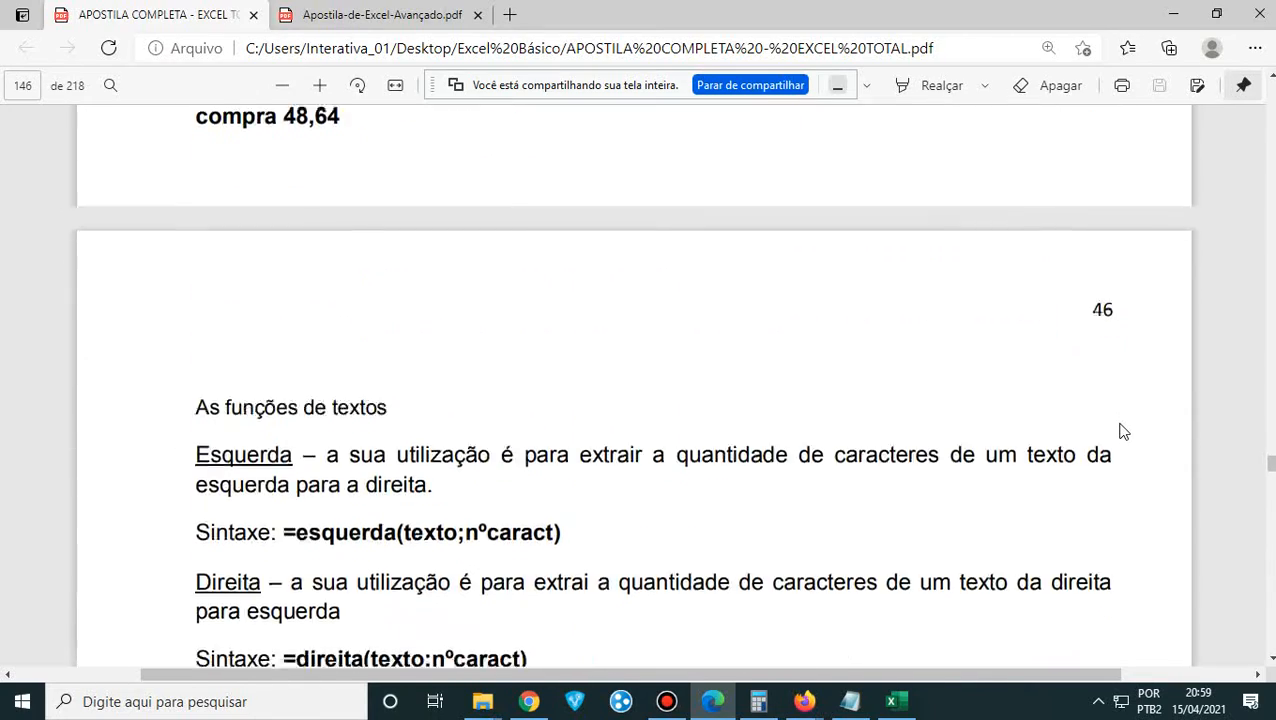
- Review the handout's sections on financial and database functions, pivot tables, filters, scenarios, goal seek, data validation and Solver, from page 146 to page 163
{"action": "scroll", "coordinate": [1122, 431], "scroll_direction": "down", "scroll_amount": 6}
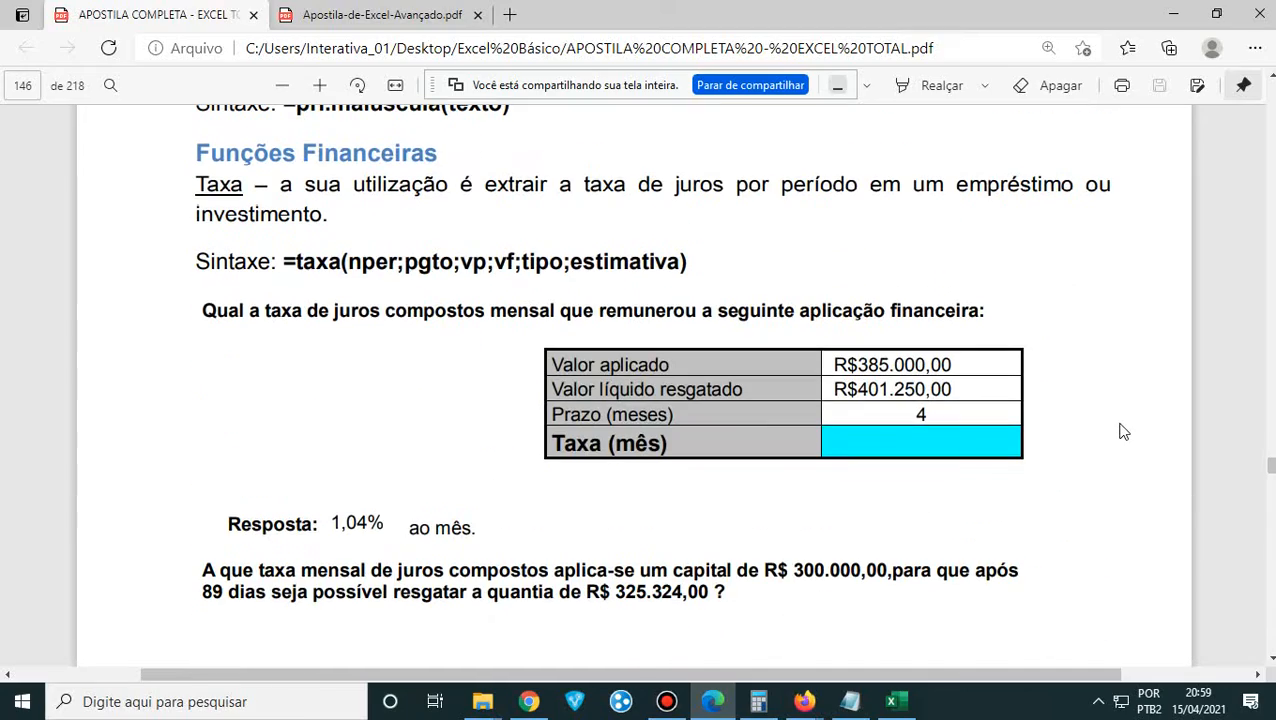
{"action": "scroll", "coordinate": [1122, 431], "scroll_direction": "down", "scroll_amount": 20}
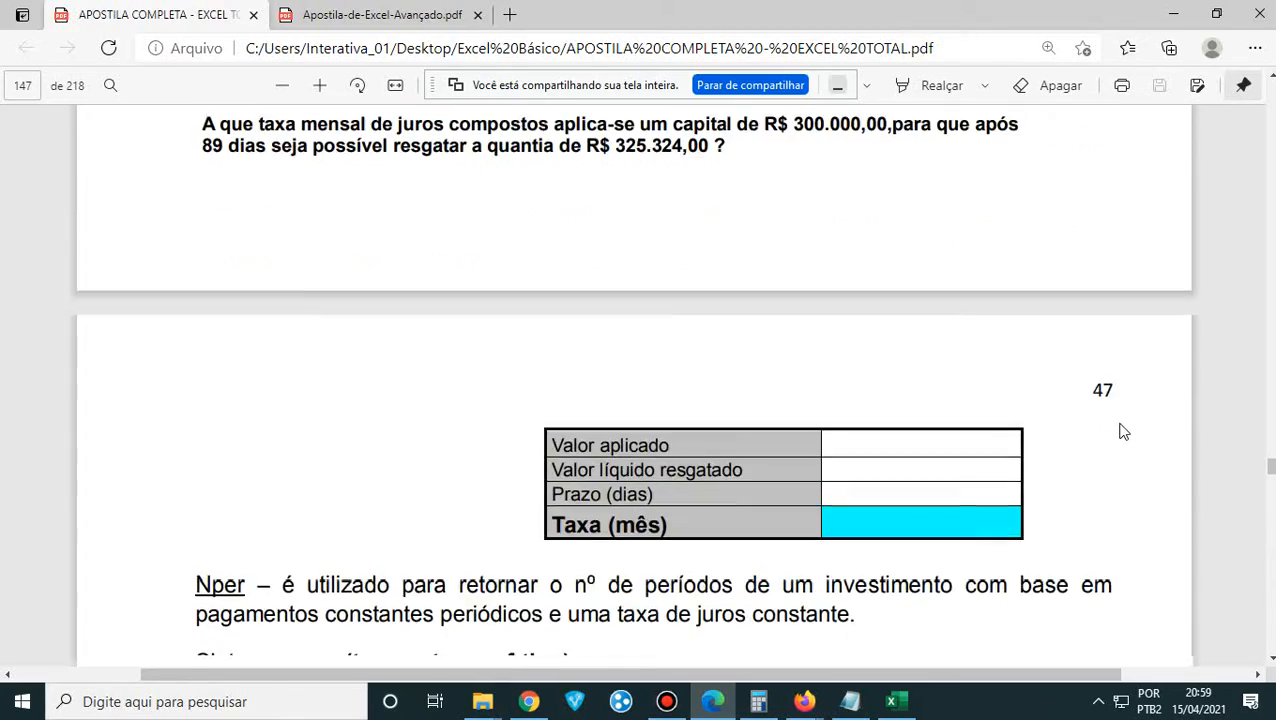
{"action": "scroll", "coordinate": [1122, 431], "scroll_direction": "down", "scroll_amount": 20}
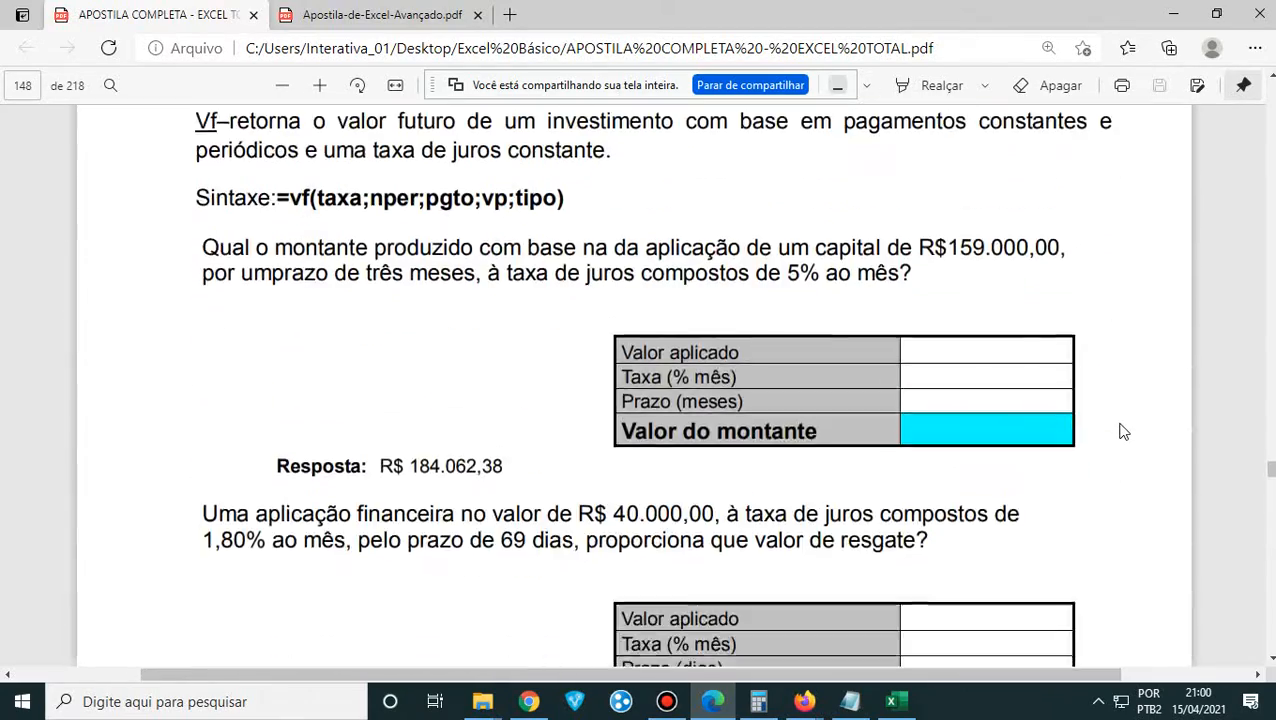
{"action": "scroll", "coordinate": [1122, 431], "scroll_direction": "down", "scroll_amount": 20}
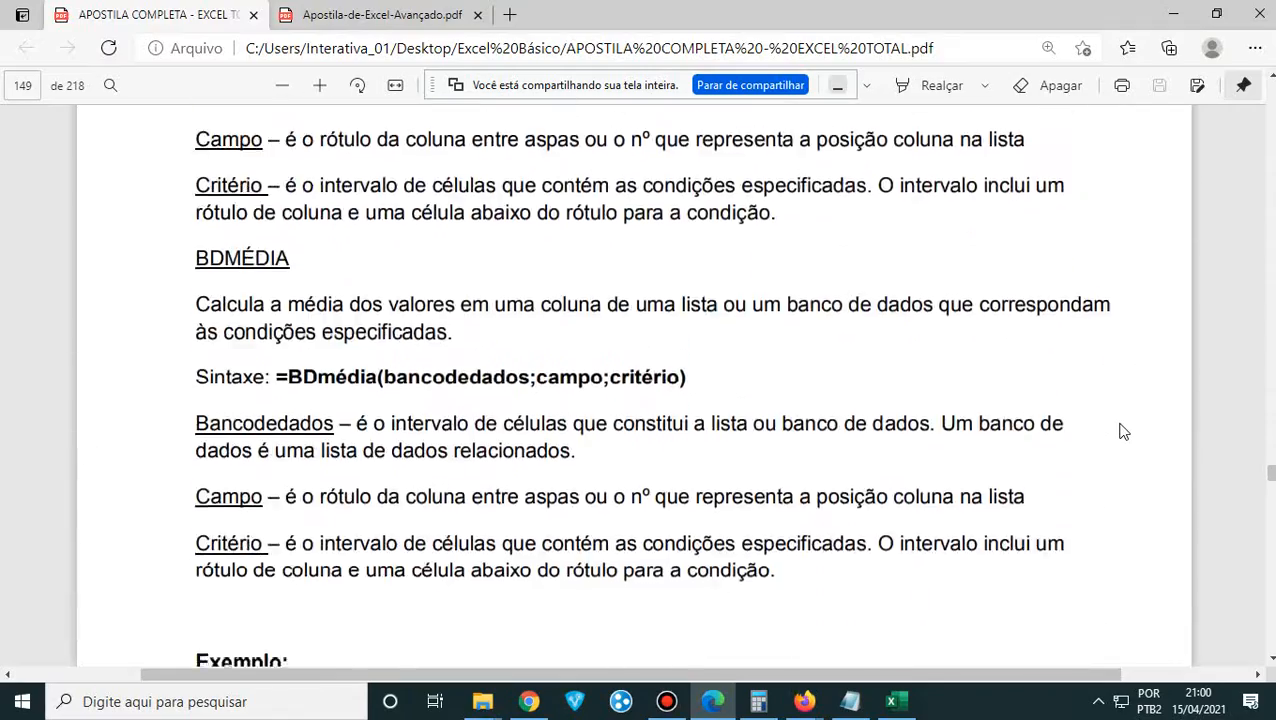
{"action": "scroll", "coordinate": [1122, 431], "scroll_direction": "down", "scroll_amount": 15}
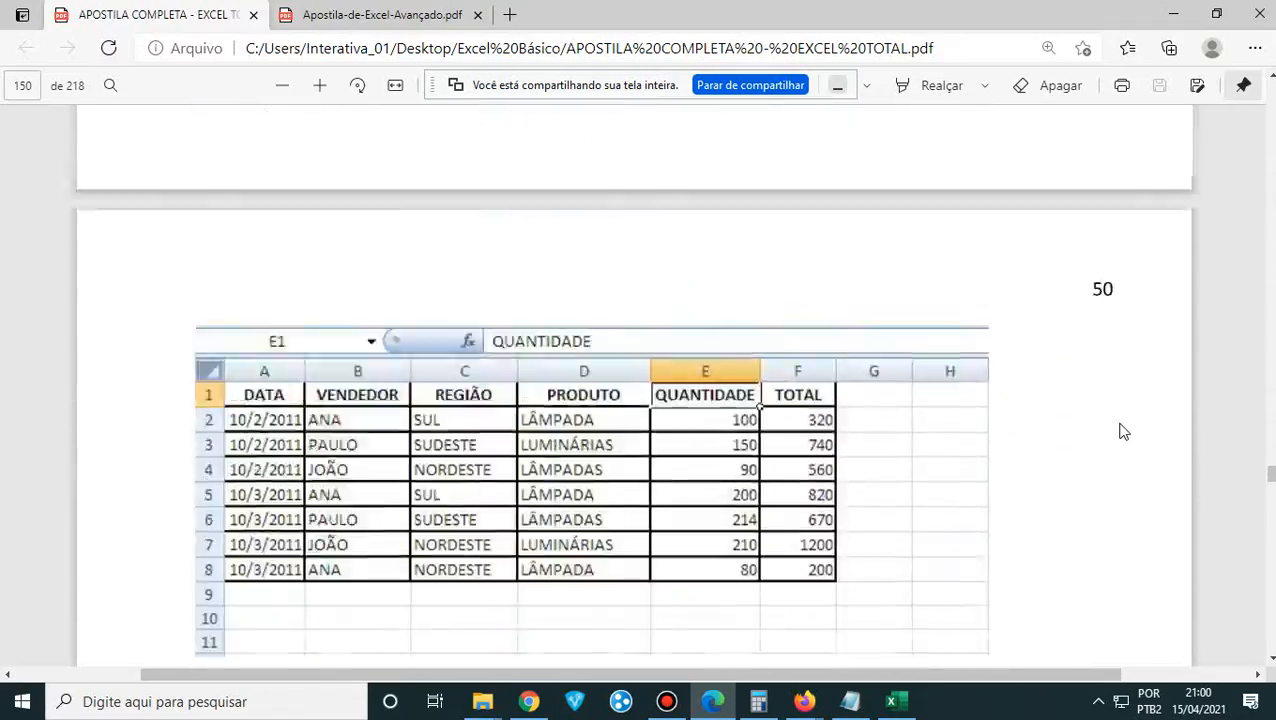
{"action": "scroll", "coordinate": [1122, 431], "scroll_direction": "down", "scroll_amount": 20}
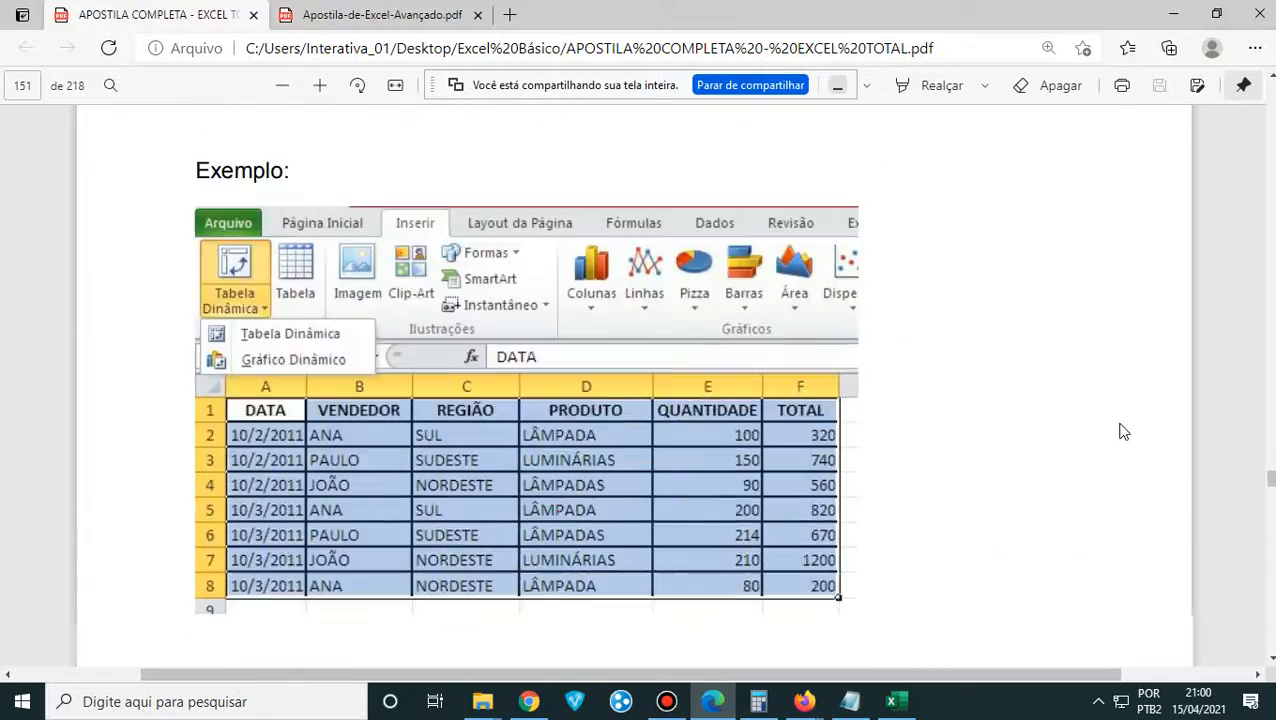
{"action": "scroll", "coordinate": [1122, 431], "scroll_direction": "down", "scroll_amount": 20}
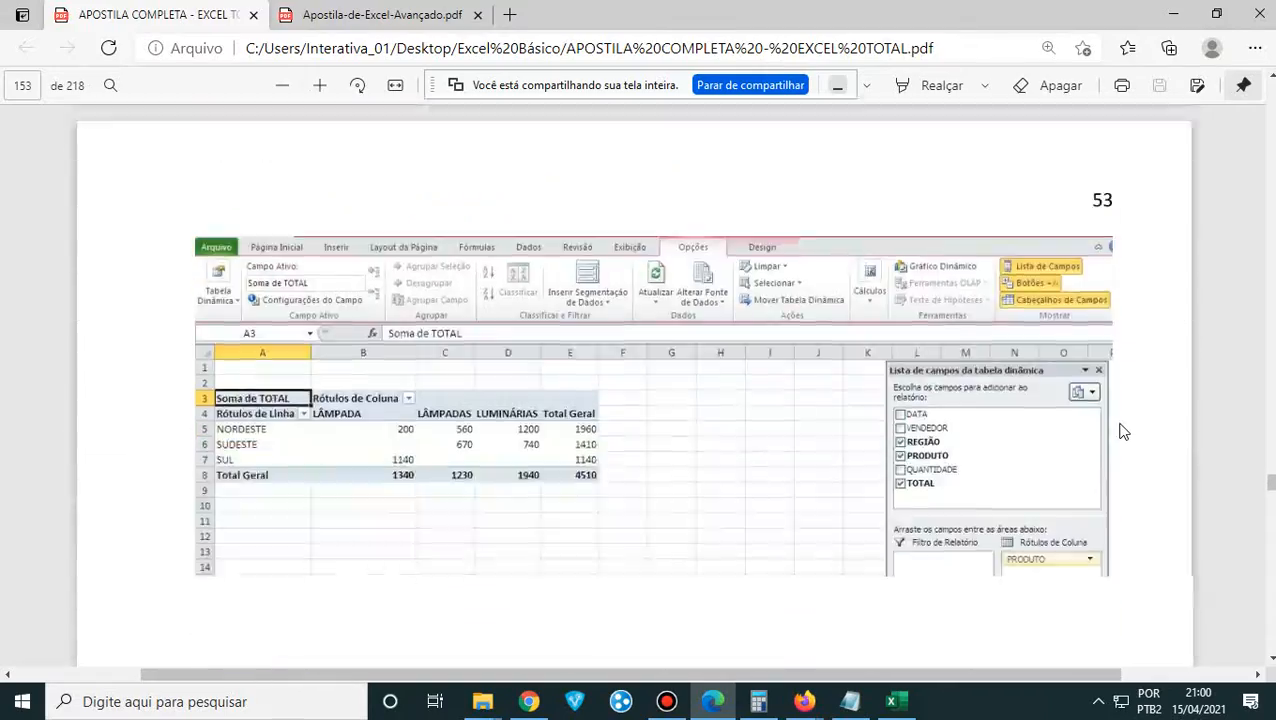
{"action": "scroll", "coordinate": [1122, 431], "scroll_direction": "down", "scroll_amount": 20}
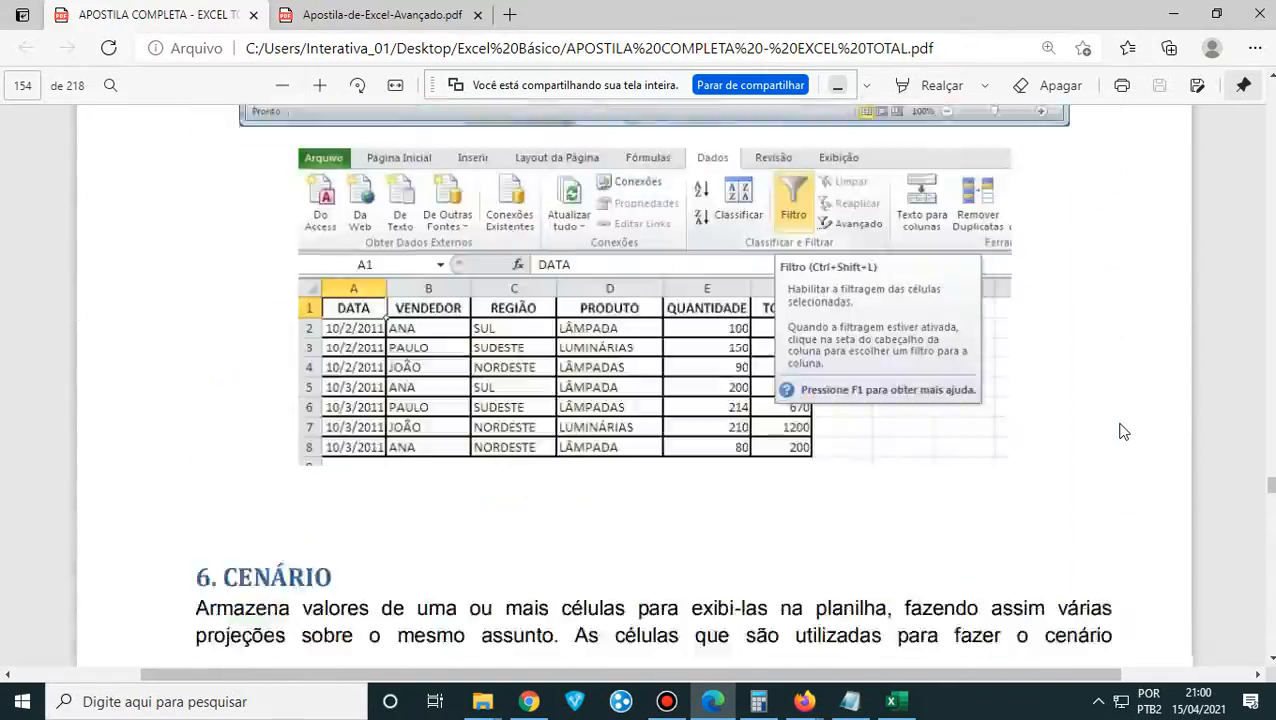
{"action": "scroll", "coordinate": [1122, 431], "scroll_direction": "down", "scroll_amount": 20}
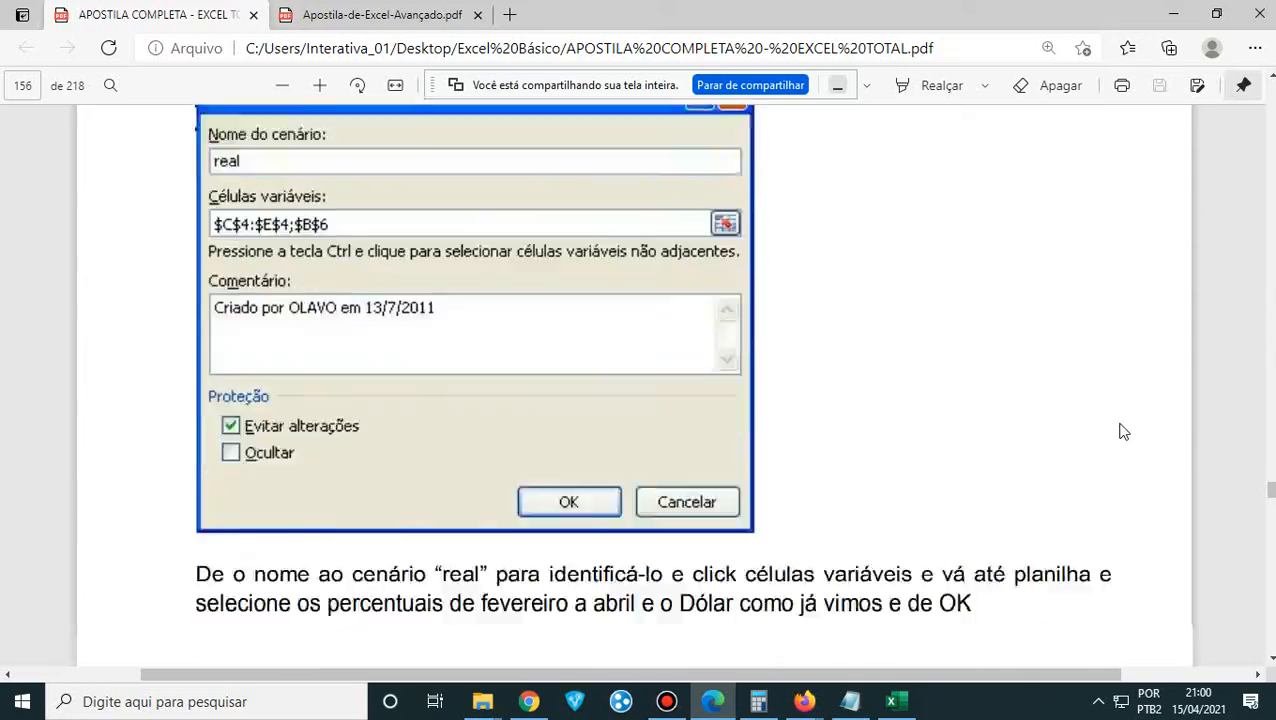
{"action": "scroll", "coordinate": [1122, 428], "scroll_direction": "down", "scroll_amount": 20}
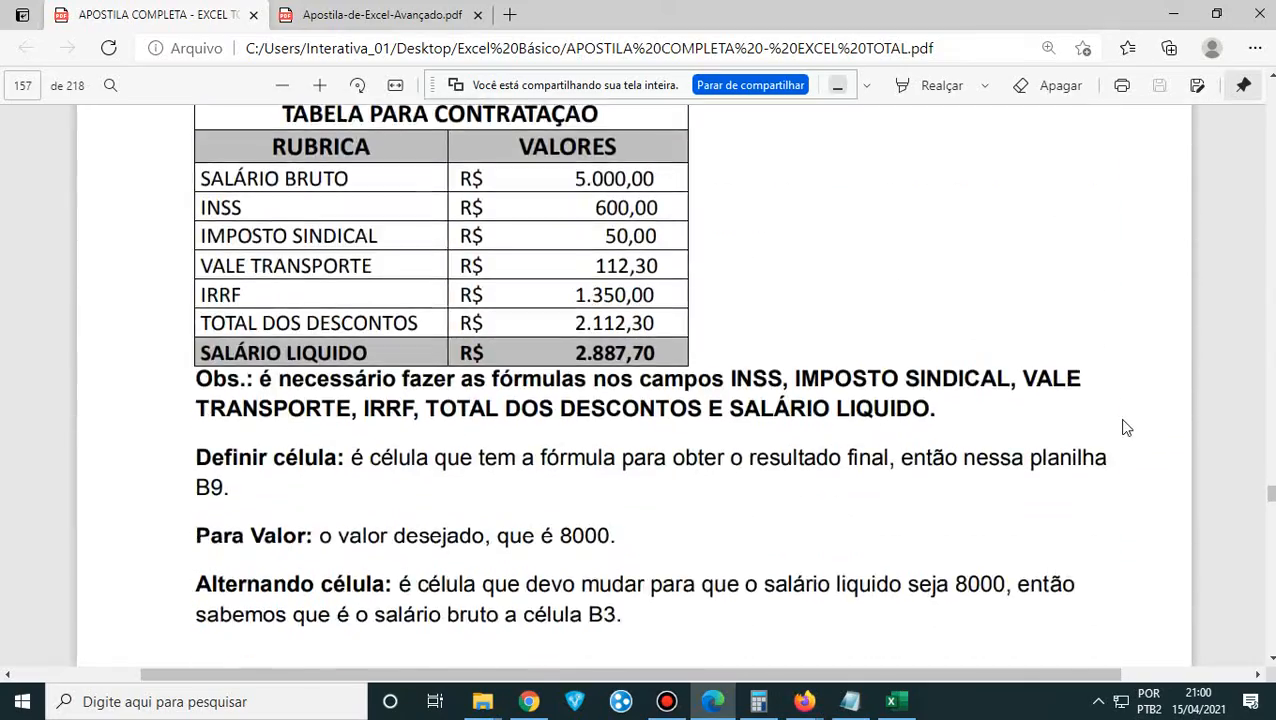
{"action": "scroll", "coordinate": [1122, 428], "scroll_direction": "down", "scroll_amount": 20}
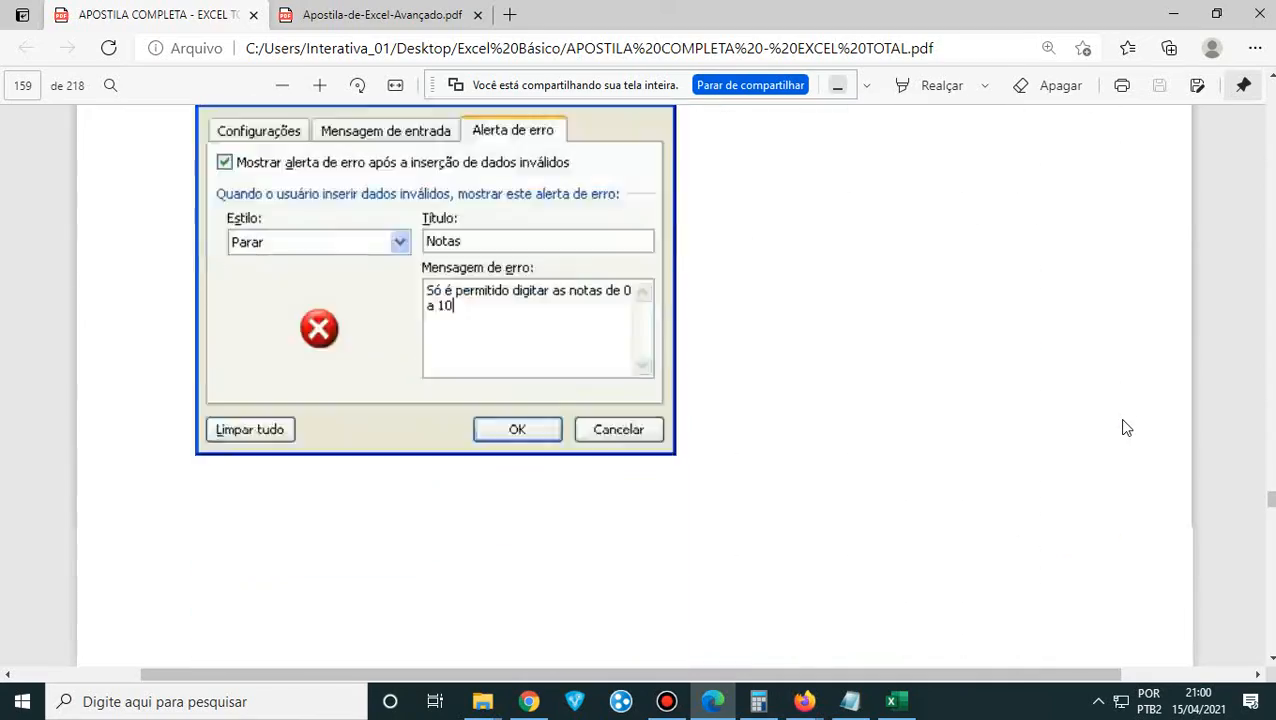
{"action": "scroll", "coordinate": [1126, 428], "scroll_direction": "down", "scroll_amount": 20}
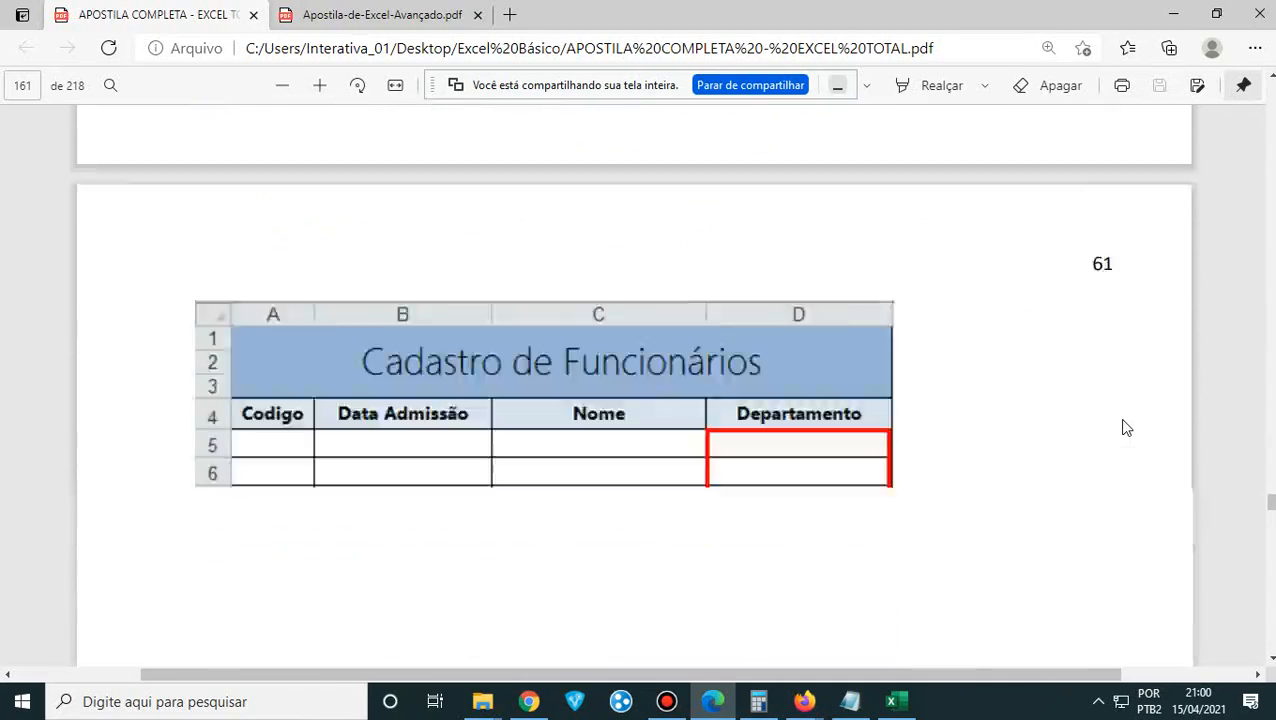
{"action": "scroll", "coordinate": [1126, 428], "scroll_direction": "down", "scroll_amount": 20}
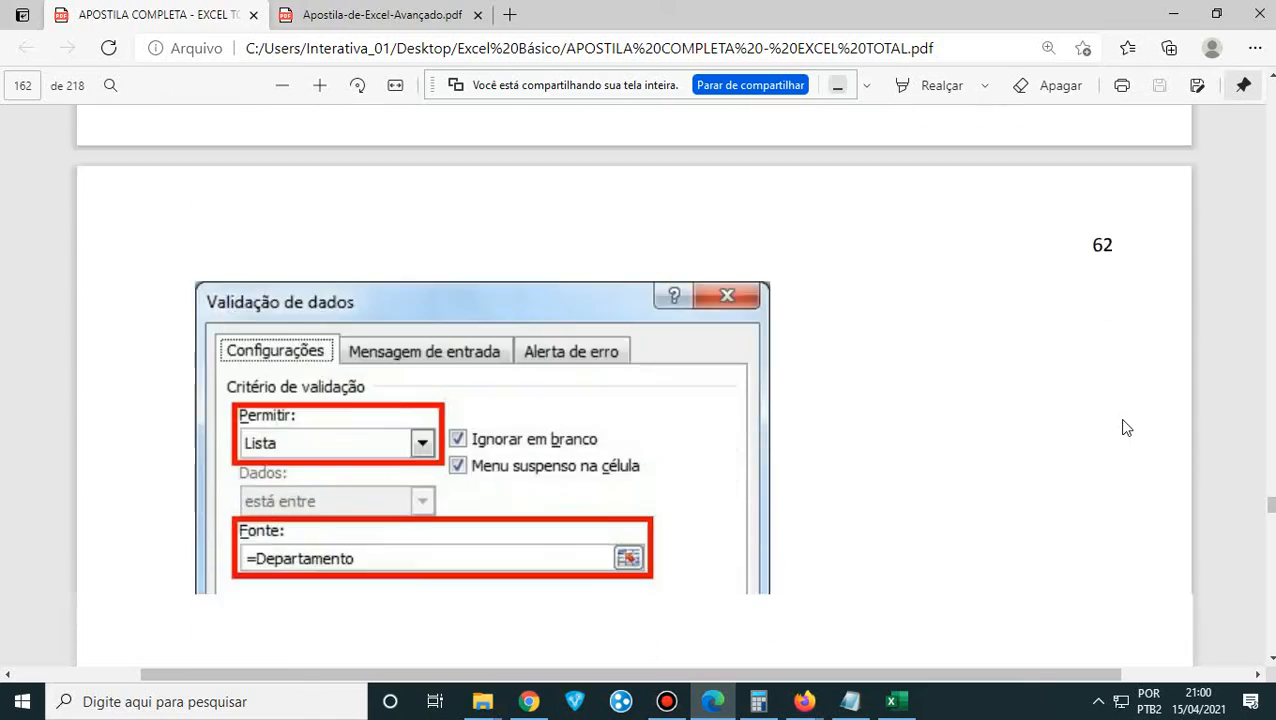
{"action": "scroll", "coordinate": [1126, 428], "scroll_direction": "down", "scroll_amount": 20}
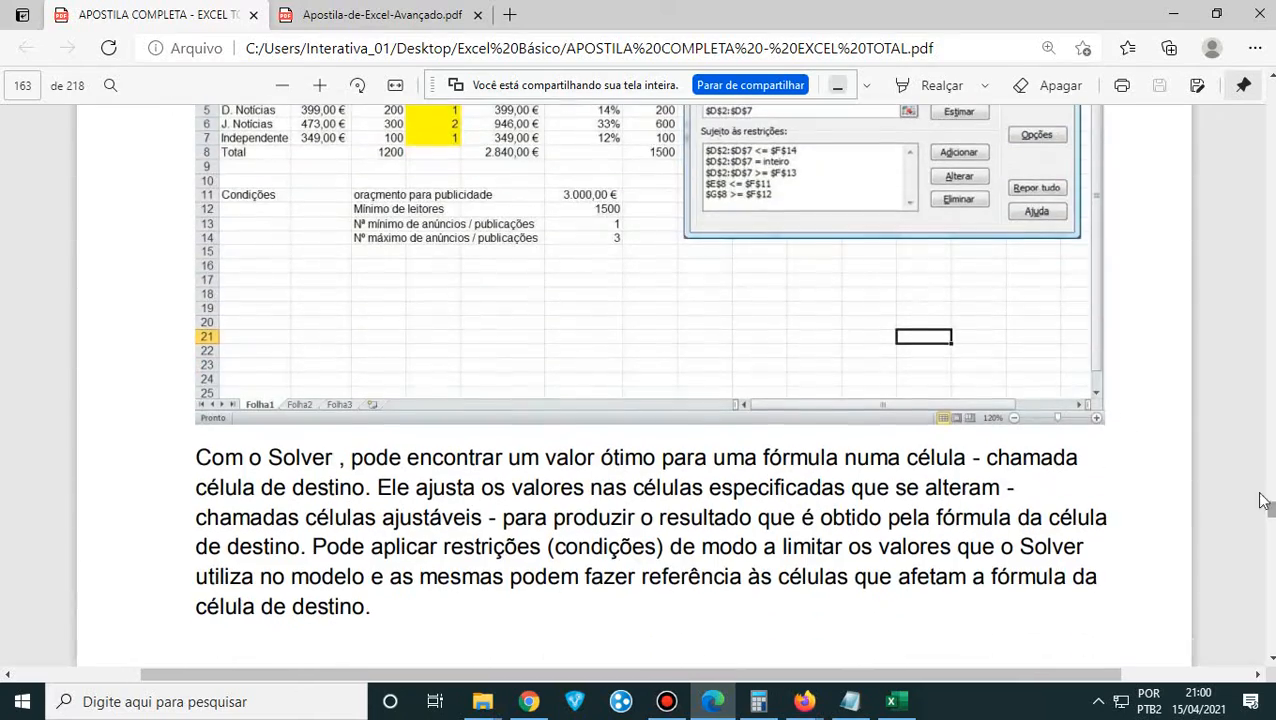
- Go to Exercício 9 – plan12 on page 197 and examine its sales report and the SOMASE and SOMASES tables
{"action": "left_click_drag", "start_coordinate": [1270, 512], "coordinate": [1272, 598]}
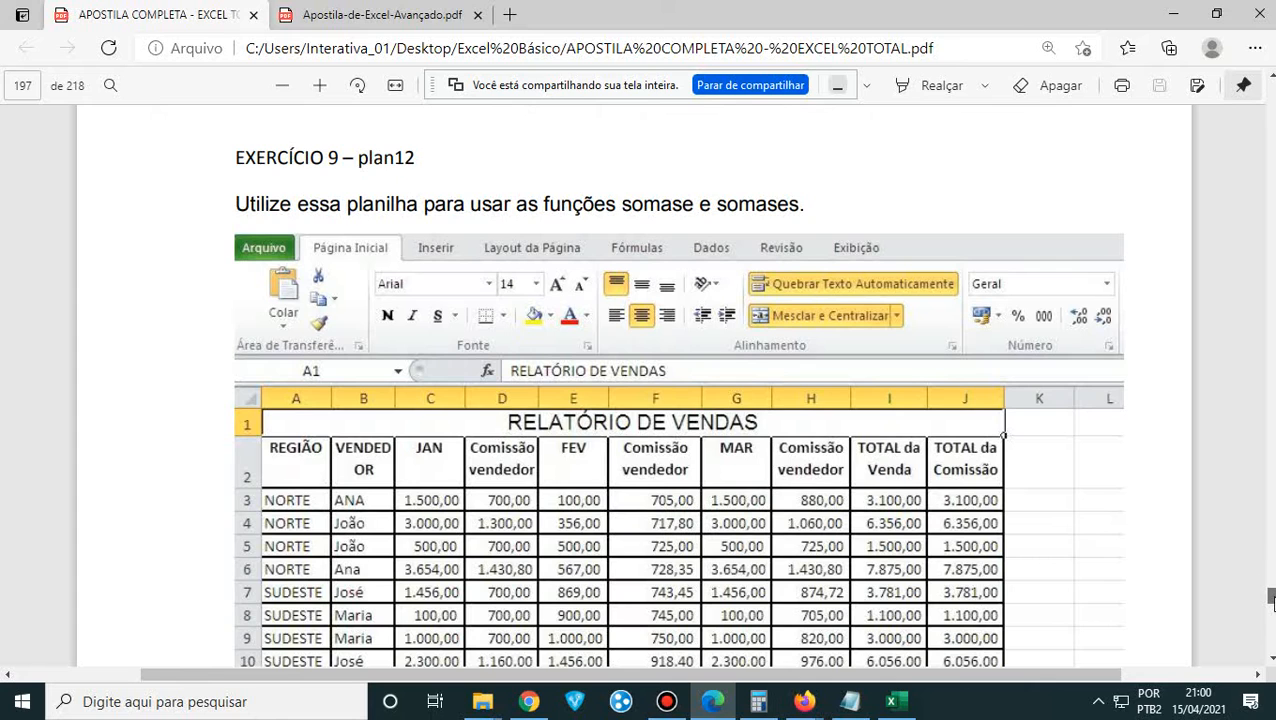
{"action": "scroll", "coordinate": [970, 530], "scroll_direction": "up", "scroll_amount": 12}
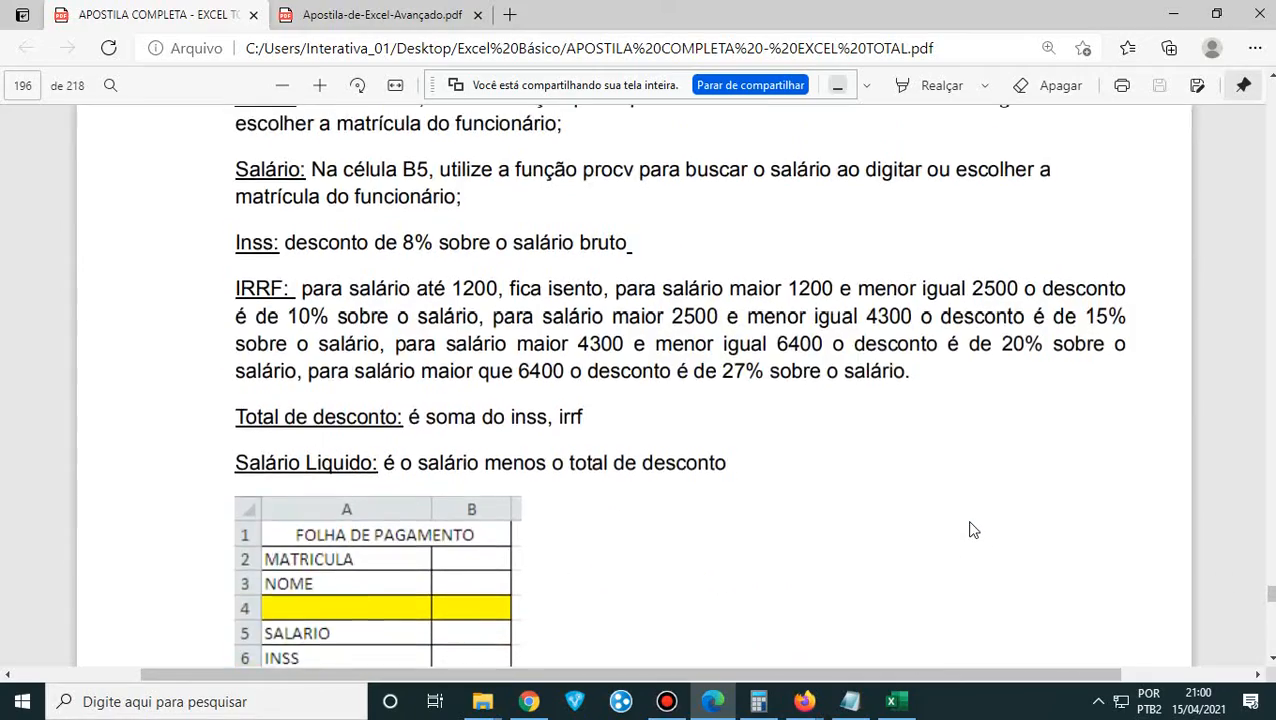
{"action": "scroll", "coordinate": [970, 530], "scroll_direction": "down", "scroll_amount": 20}
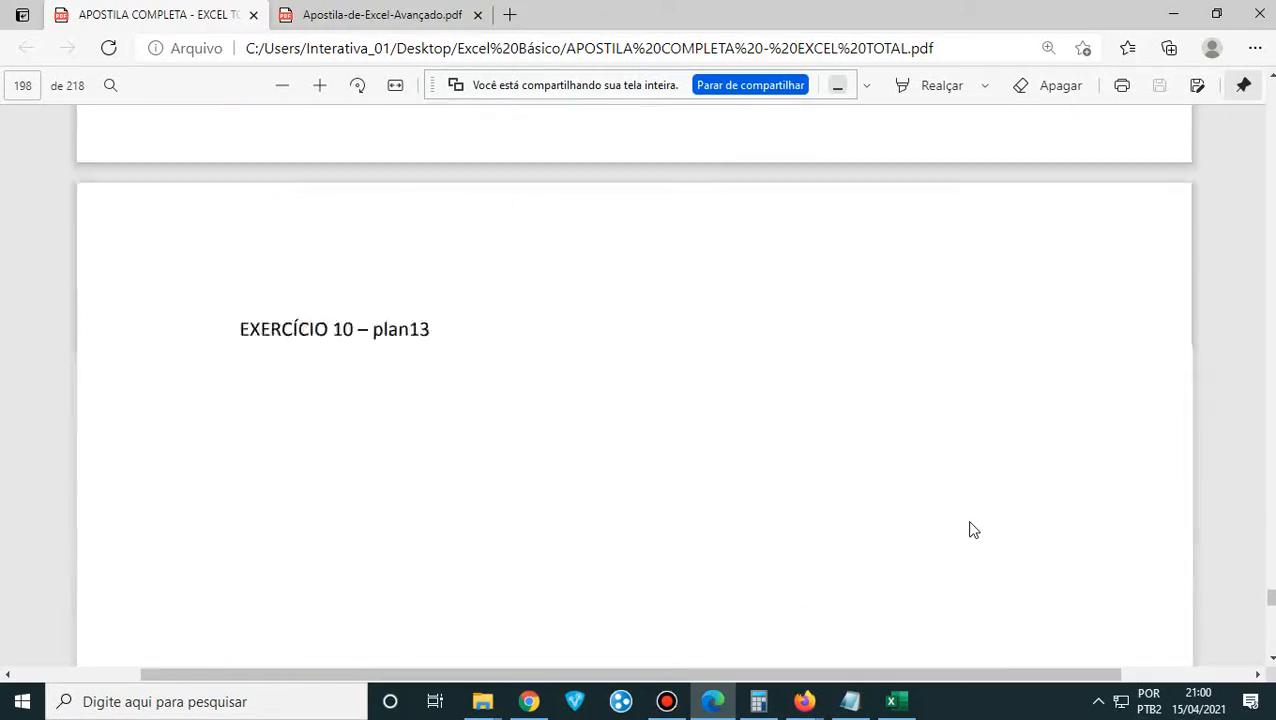
{"action": "scroll", "coordinate": [970, 530], "scroll_direction": "up", "scroll_amount": 5}
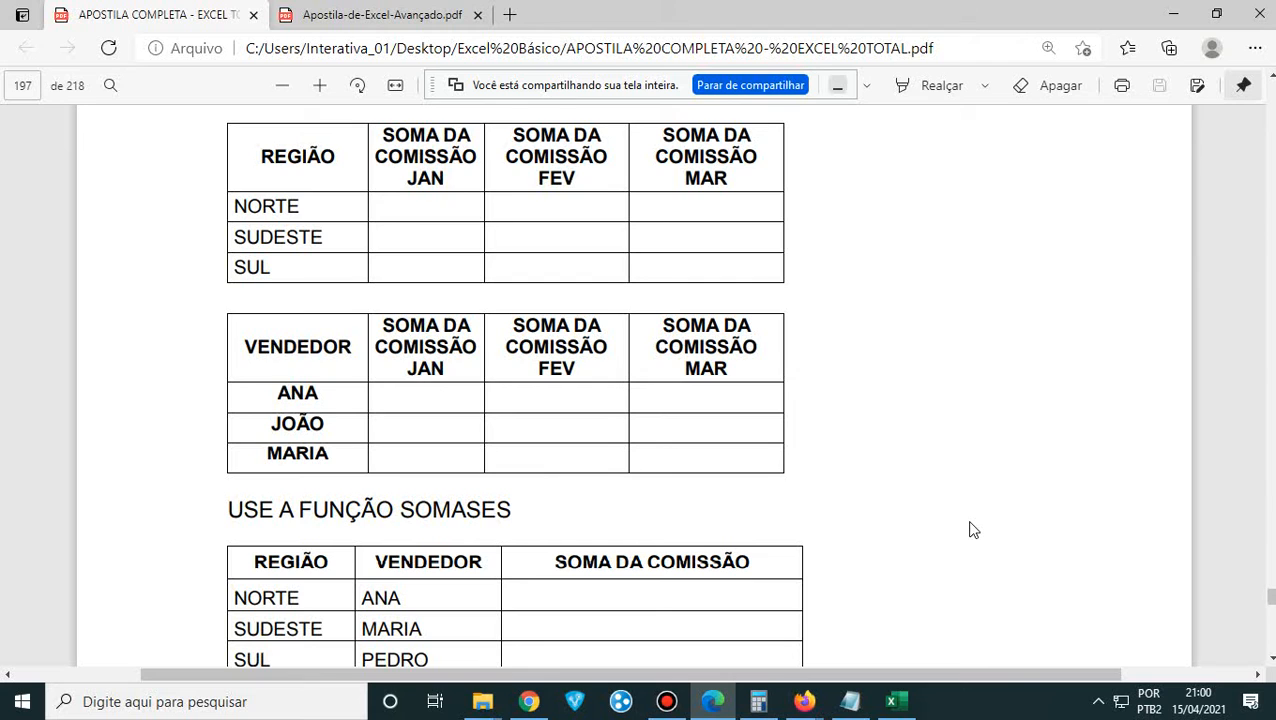
{"action": "scroll", "coordinate": [970, 530], "scroll_direction": "up", "scroll_amount": 4}
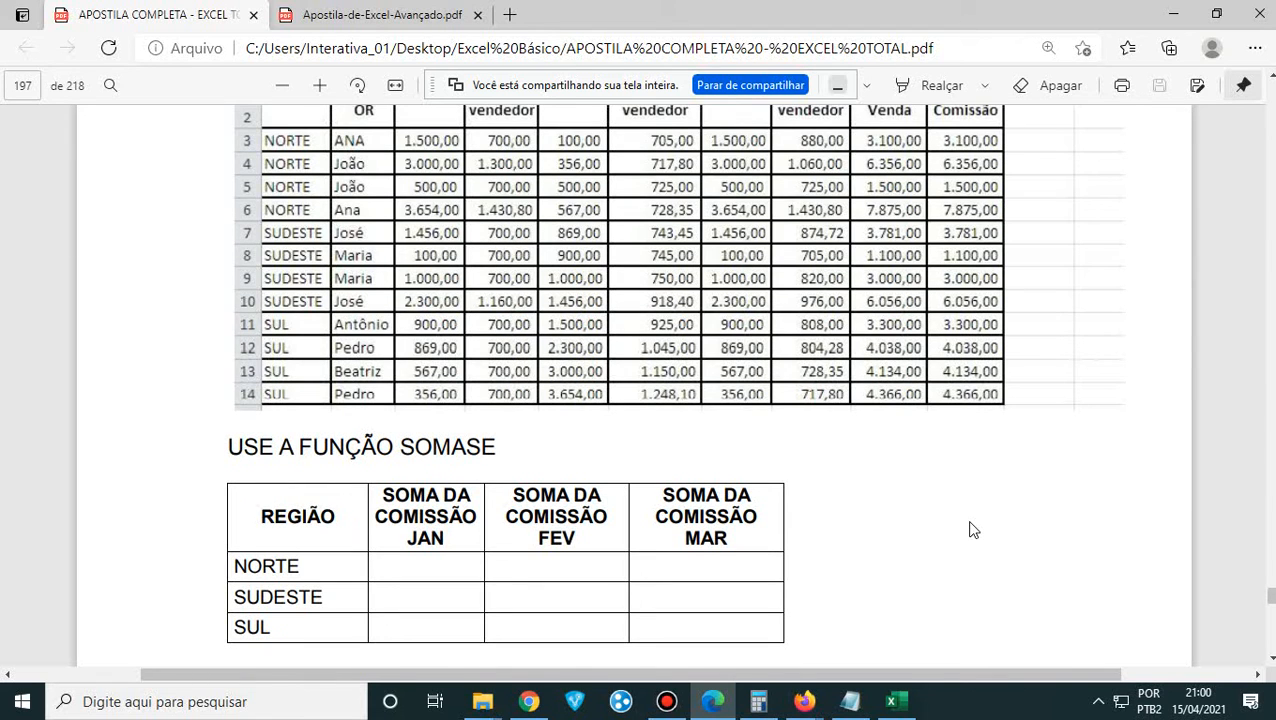
{"action": "scroll", "coordinate": [970, 530], "scroll_direction": "up", "scroll_amount": 4}
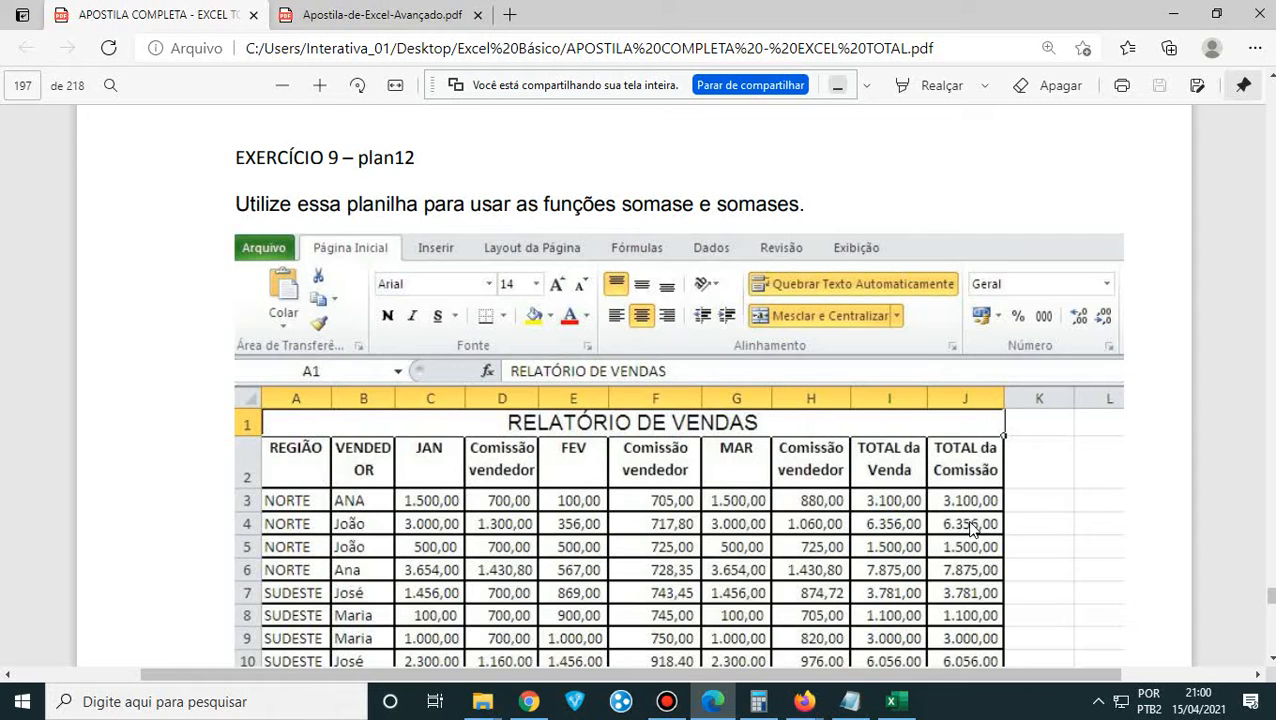
{"action": "scroll", "coordinate": [970, 530], "scroll_direction": "down", "scroll_amount": 4}
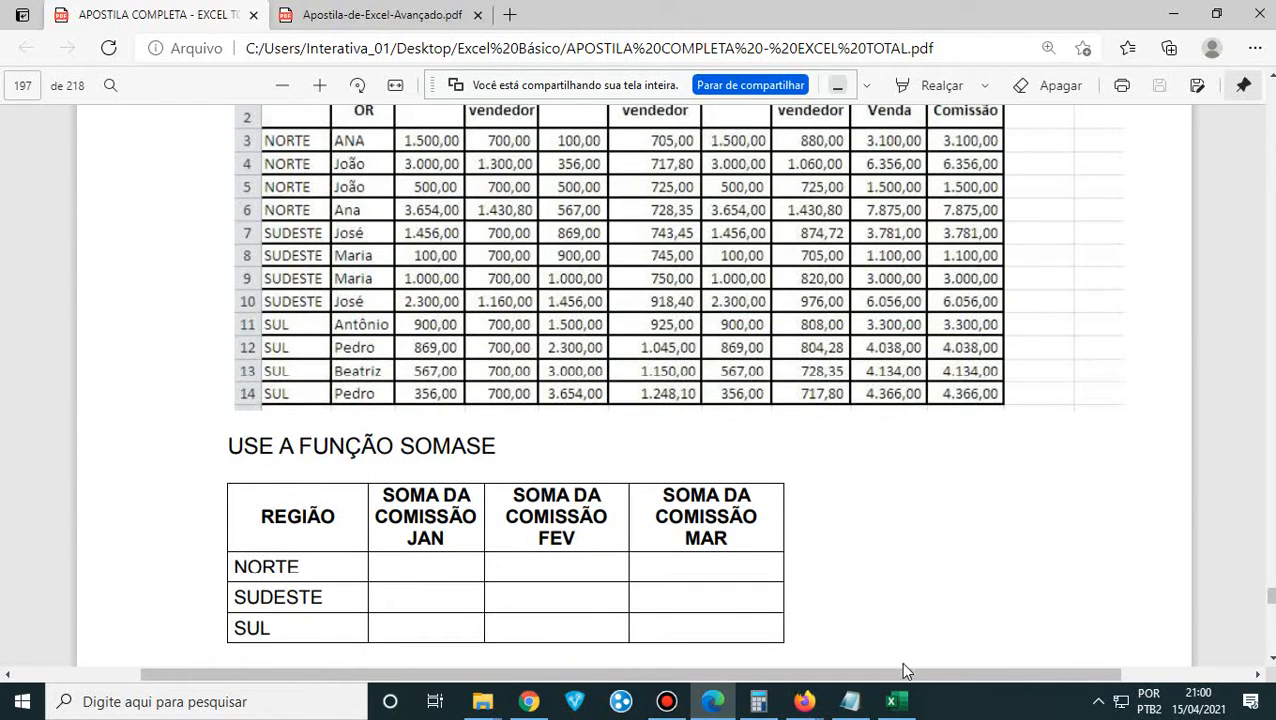
- Switch to the untitled Notepad note, delete all its text and move the window aside to uncover more of the handout
{"action": "left_click", "coordinate": [850, 701]}
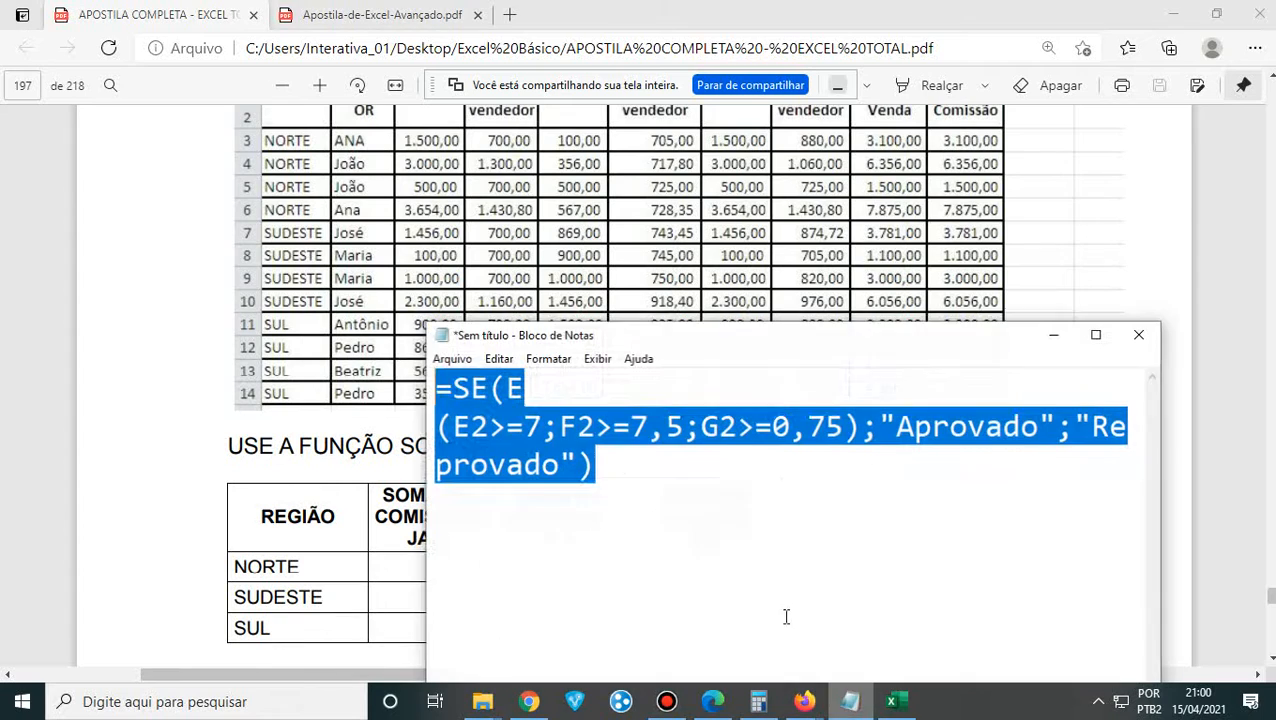
{"action": "left_click", "coordinate": [648, 490]}
{"action": "double_click", "coordinate": [655, 484]}
{"action": "key", "text": "ctrl+a"}
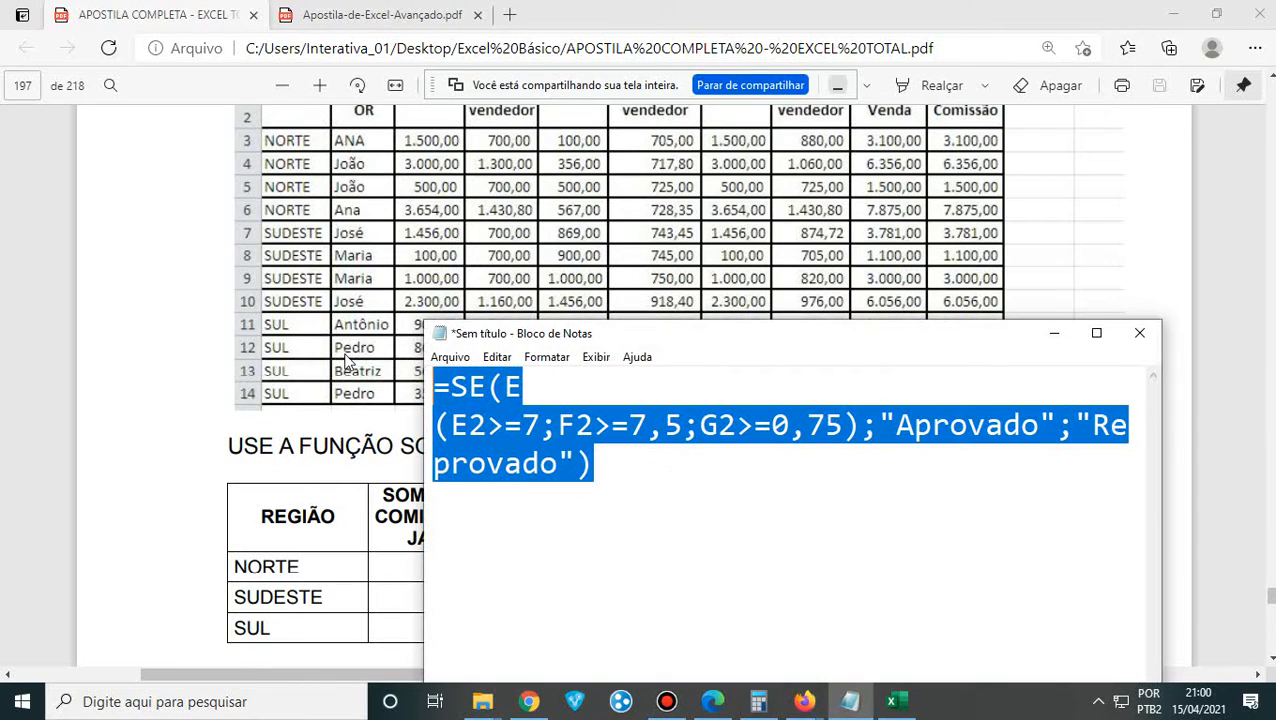
{"action": "key", "text": "BackSpace"}
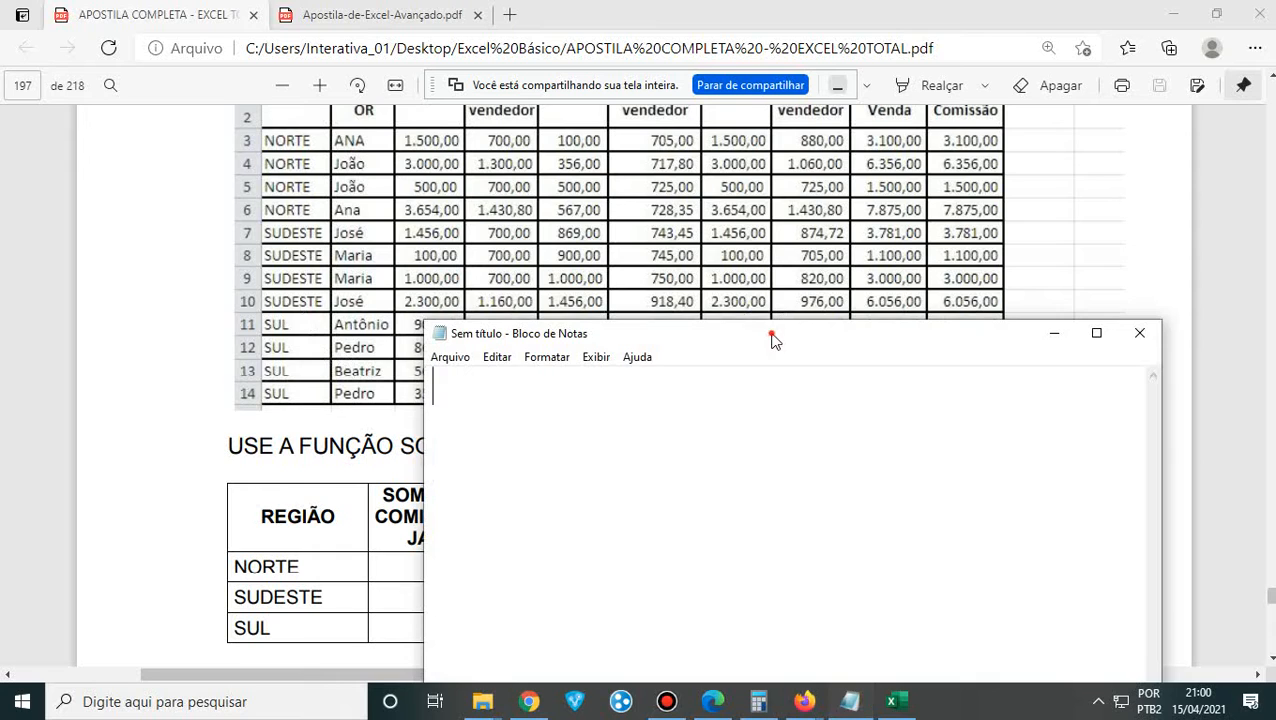
{"action": "left_click_drag", "start_coordinate": [772, 336], "coordinate": [935, 343]}
- Write "Página 197 Excel Total" as the first line of the empty note
{"action": "scroll", "coordinate": [541, 388], "scroll_direction": "up", "scroll_amount": 3}
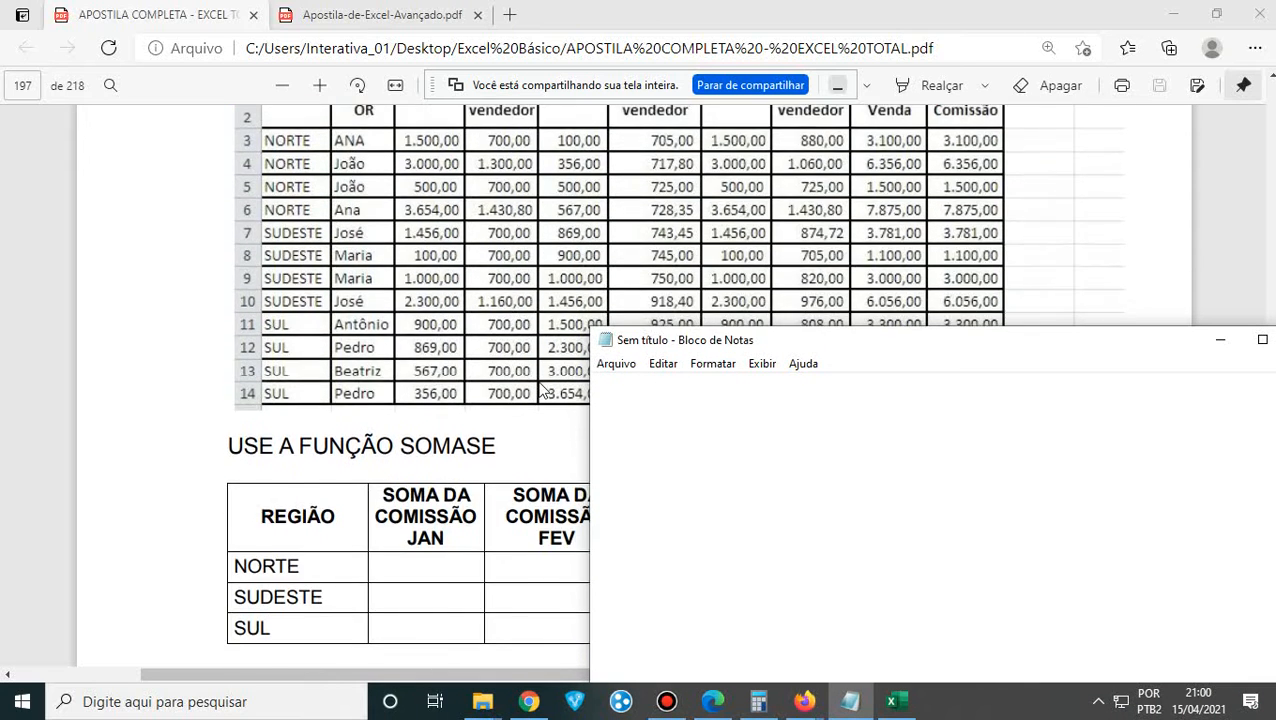
{"action": "left_click", "coordinate": [657, 387]}
{"action": "type", "text": "P"}
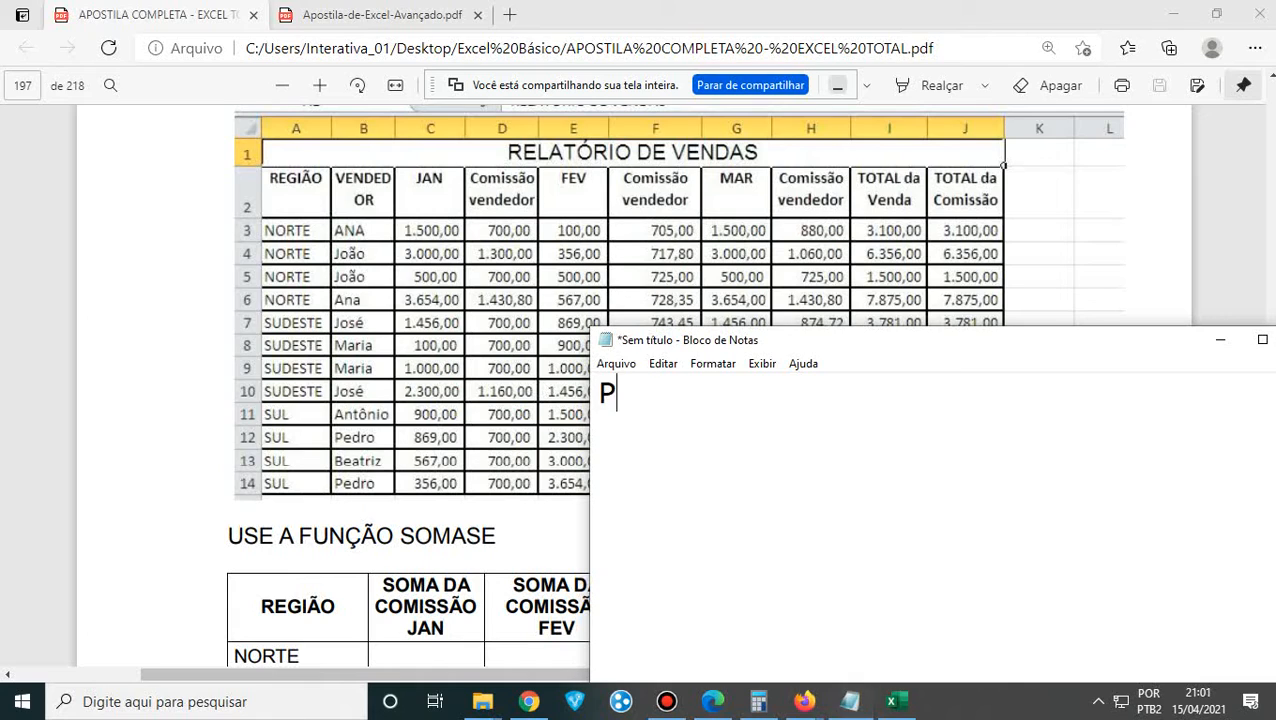
{"action": "type", "text": "ágina 197"}
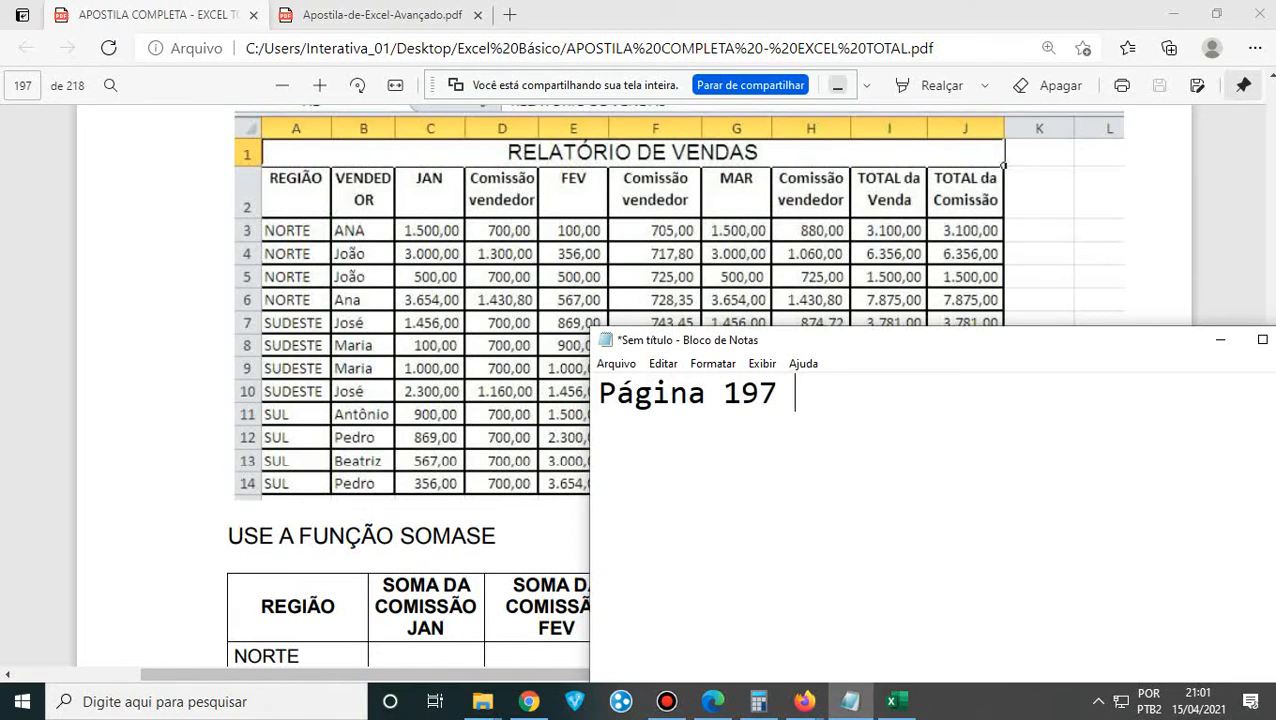
{"action": "type", "text": " Excel Total"}
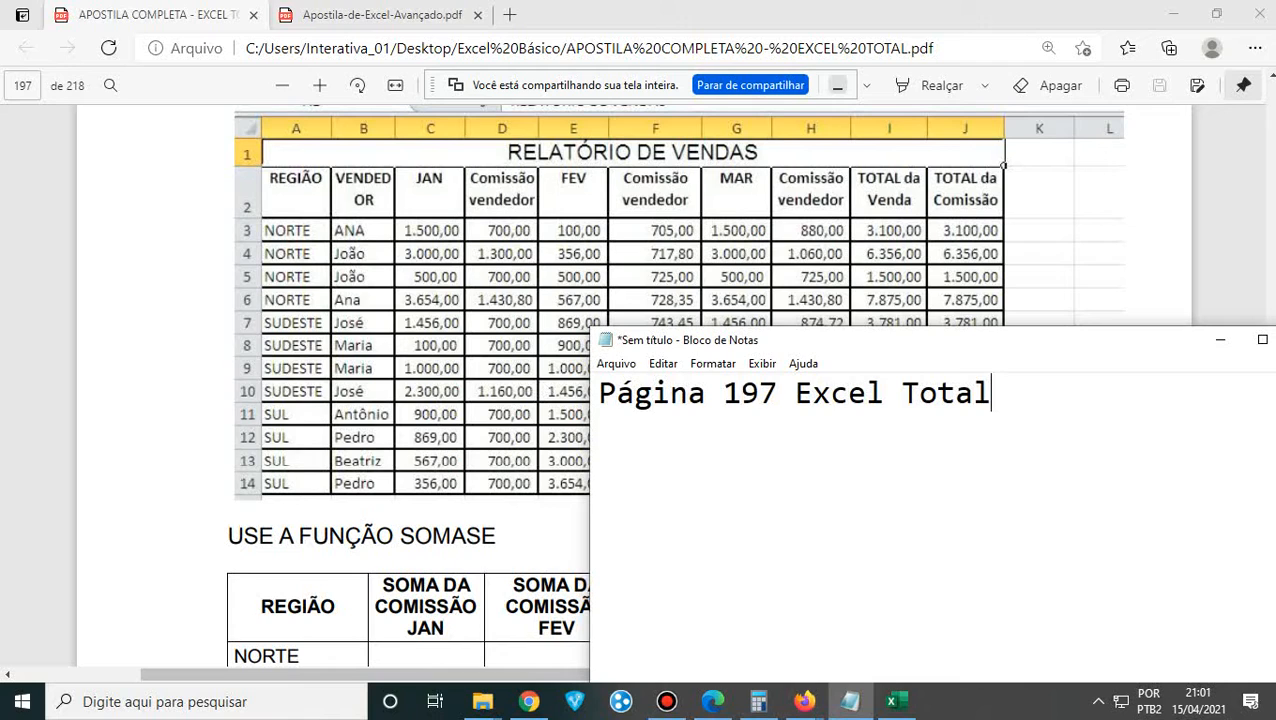
- Add a second line to the note reading "Exercício 9 plan12", matching the exercise heading in the handout
{"action": "scroll", "coordinate": [492, 366], "scroll_direction": "up", "scroll_amount": 3}
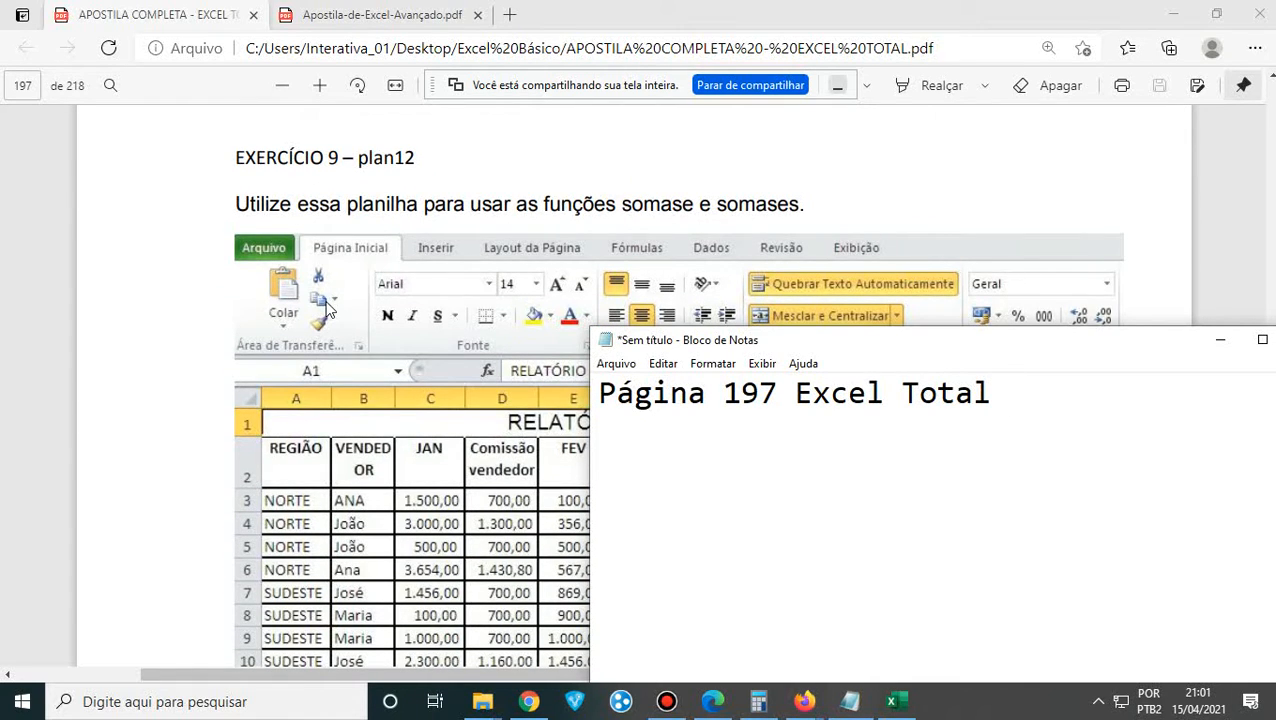
{"action": "key", "text": "Return"}
{"action": "type", "text": "E"}
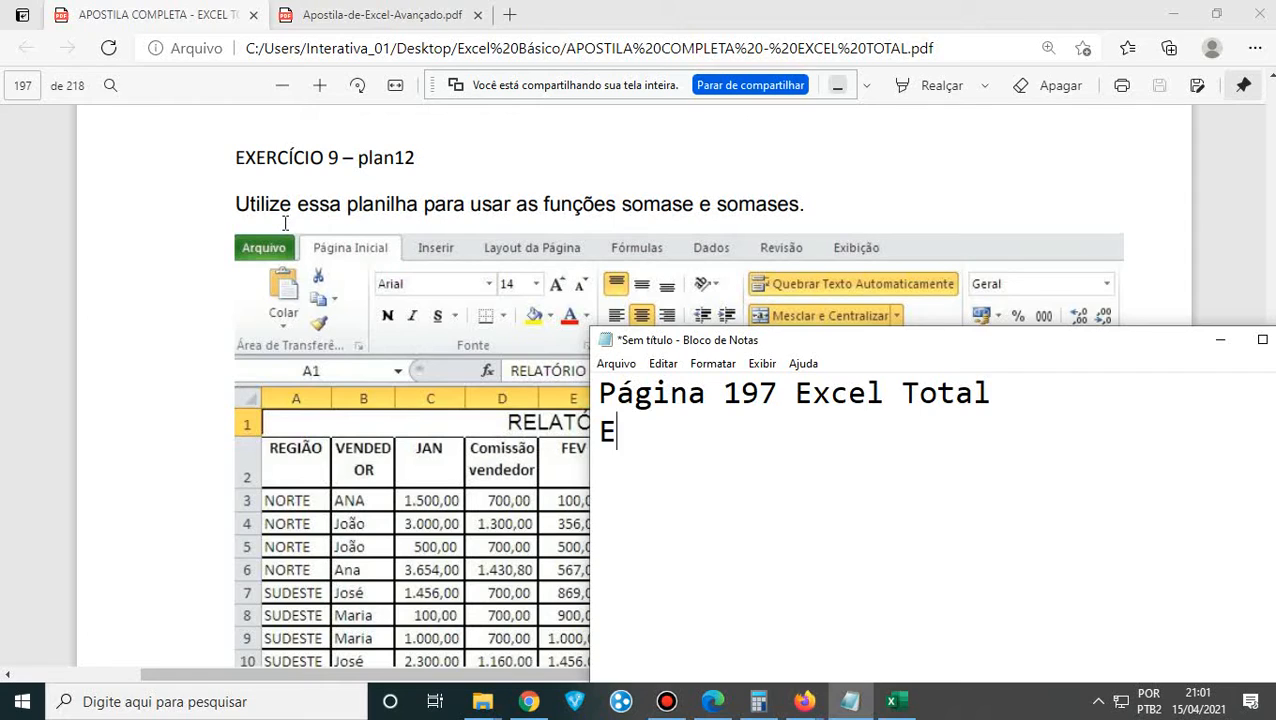
{"action": "type", "text": "xercí"}
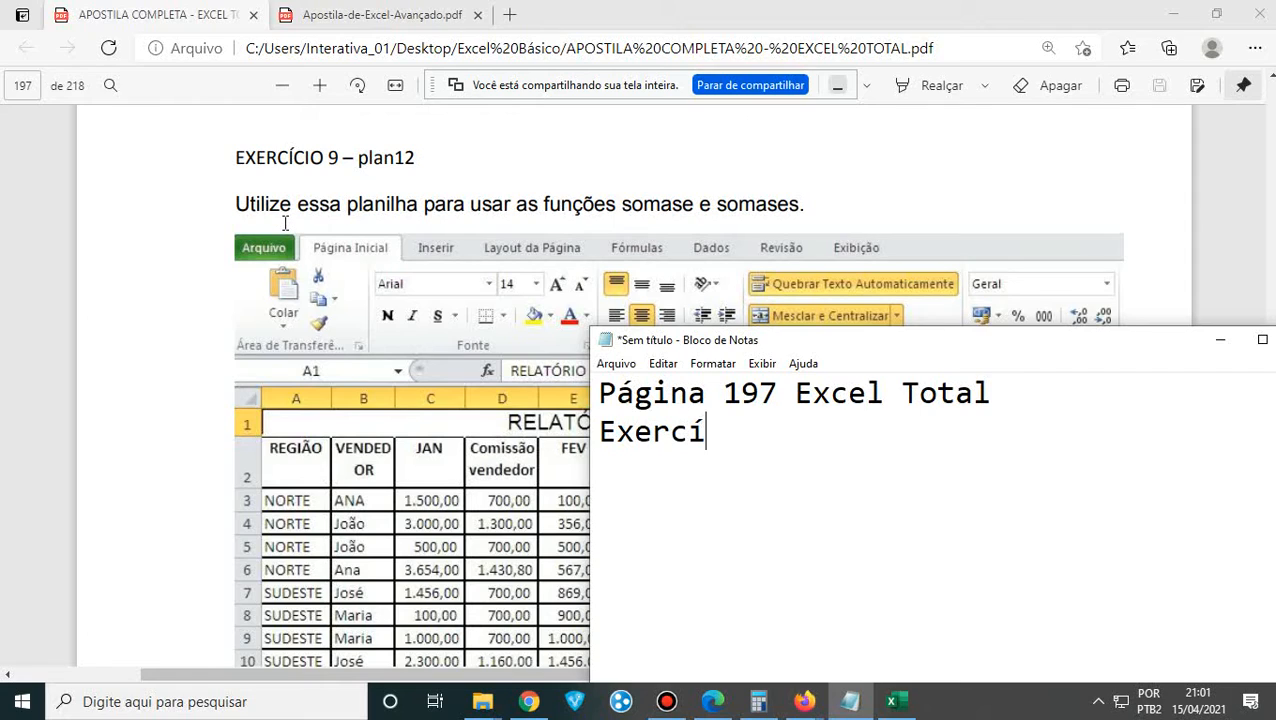
{"action": "type", "text": "cio 9"}
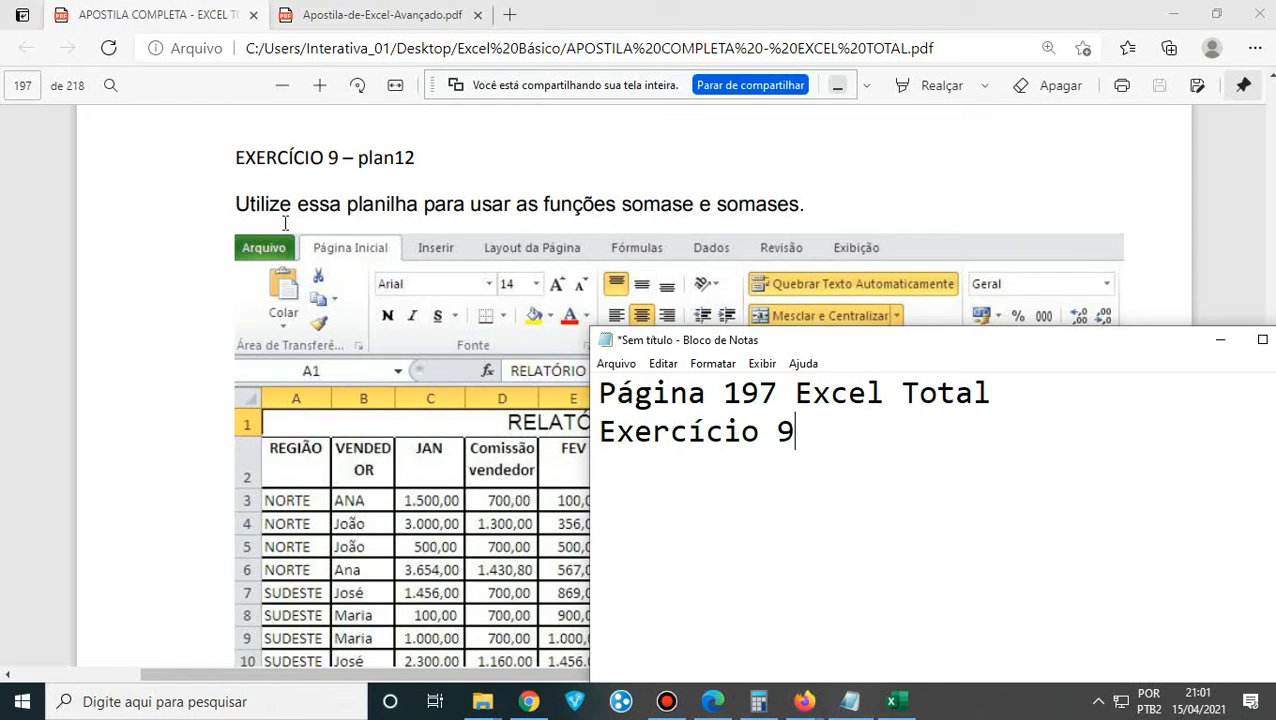
{"action": "type", "text": " pla"}
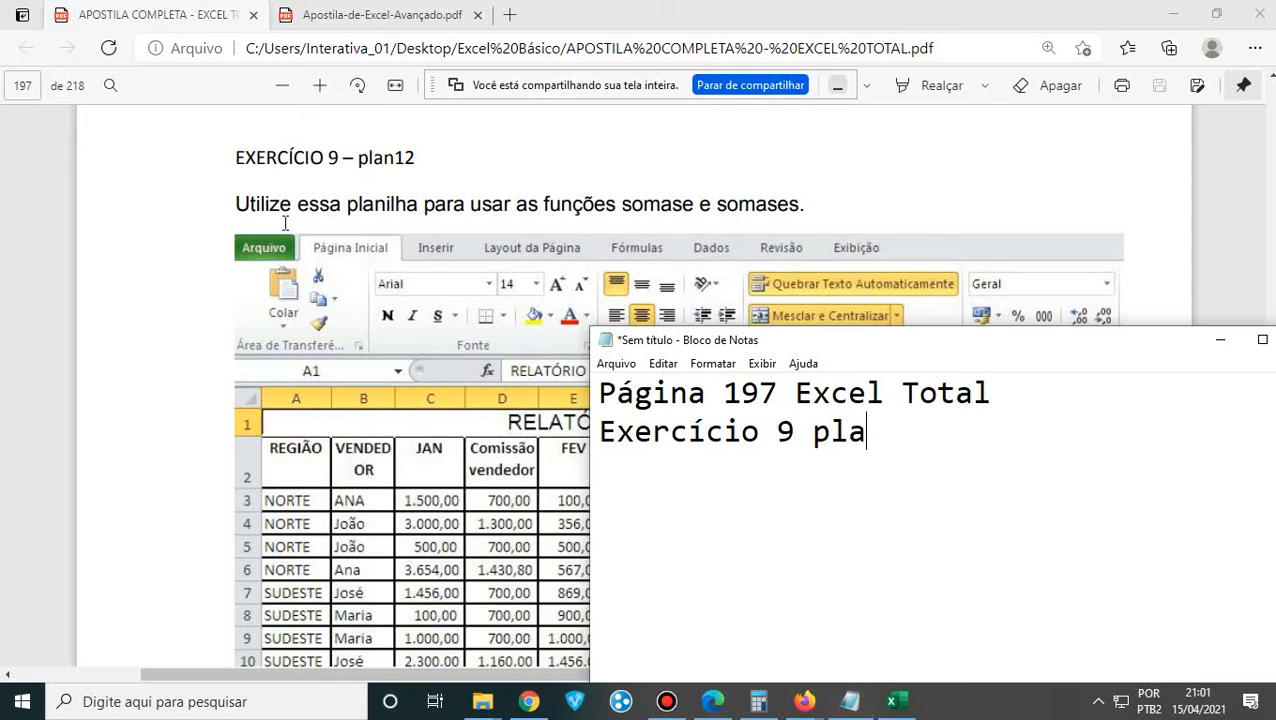
{"action": "type", "text": "n12"}
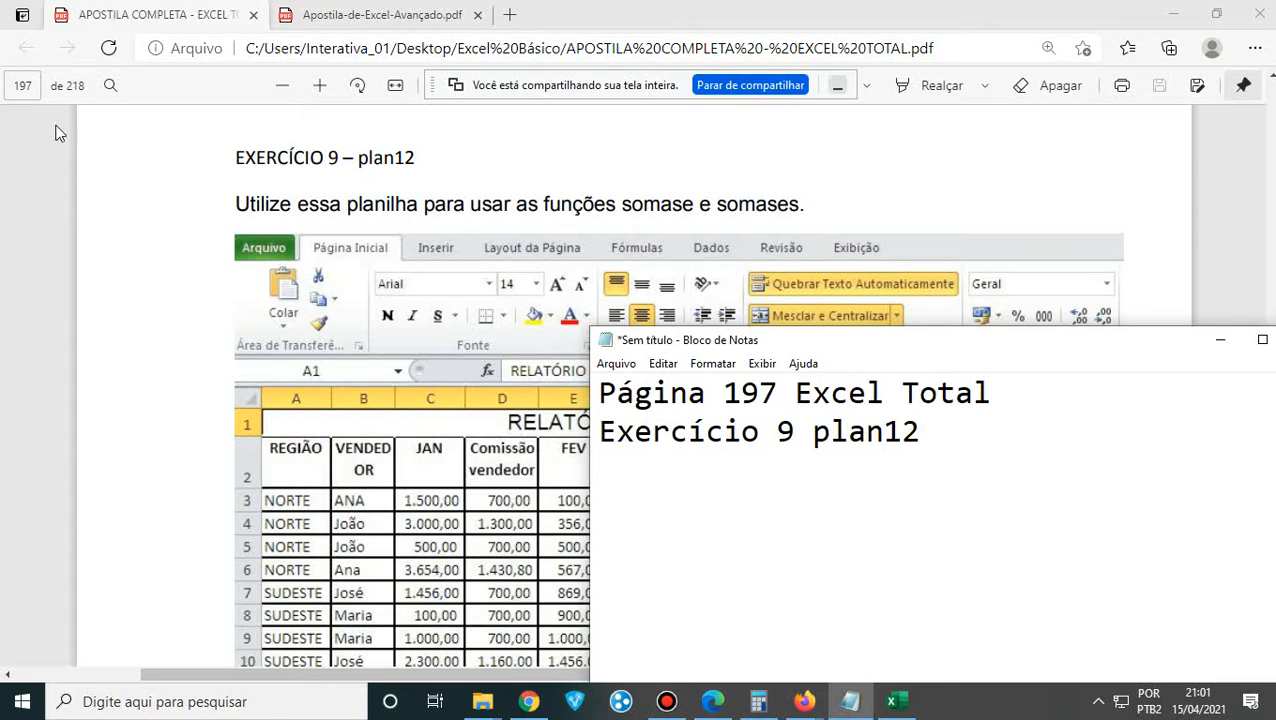
{"action": "scroll", "coordinate": [162, 288], "scroll_direction": "down", "scroll_amount": 3}
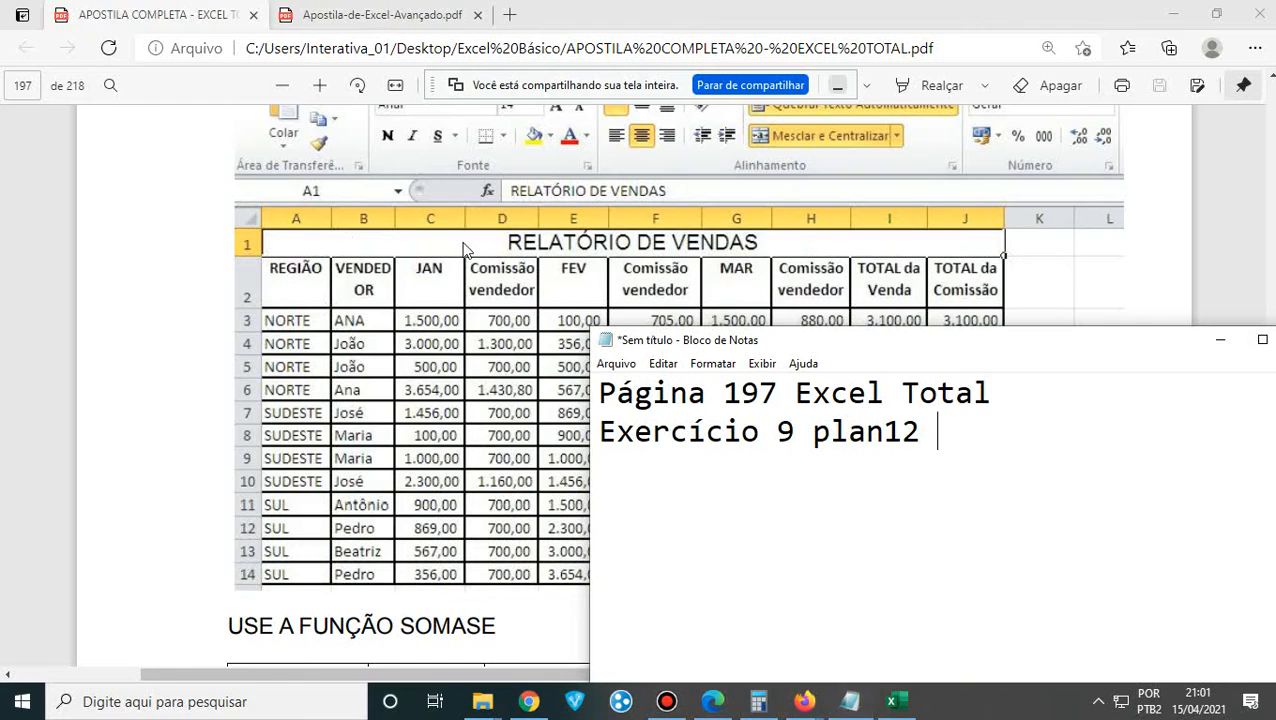
- Complete the exercise line in the note with "- Relatório de Vendas" and begin a new line below it
{"action": "type", "text": "- Relat"}
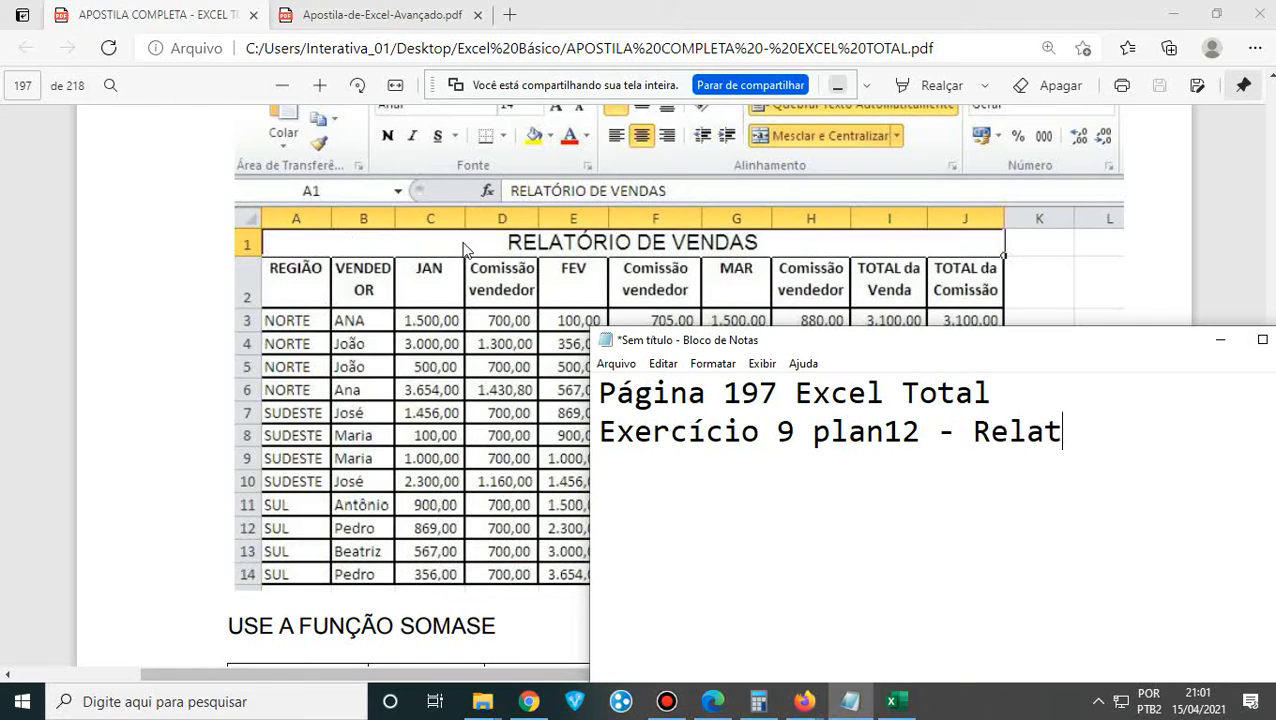
{"action": "type", "text": "ório de Vend"}
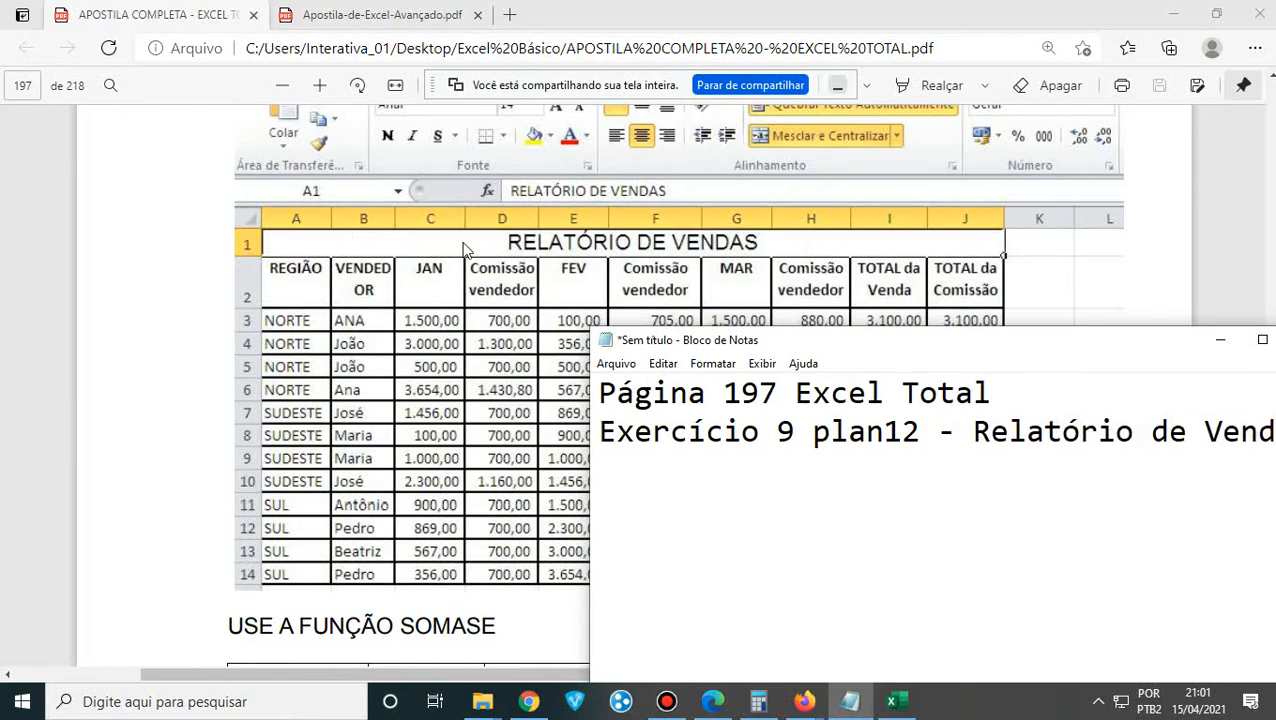
{"action": "type", "text": "as"}
{"action": "key", "text": "Return"}
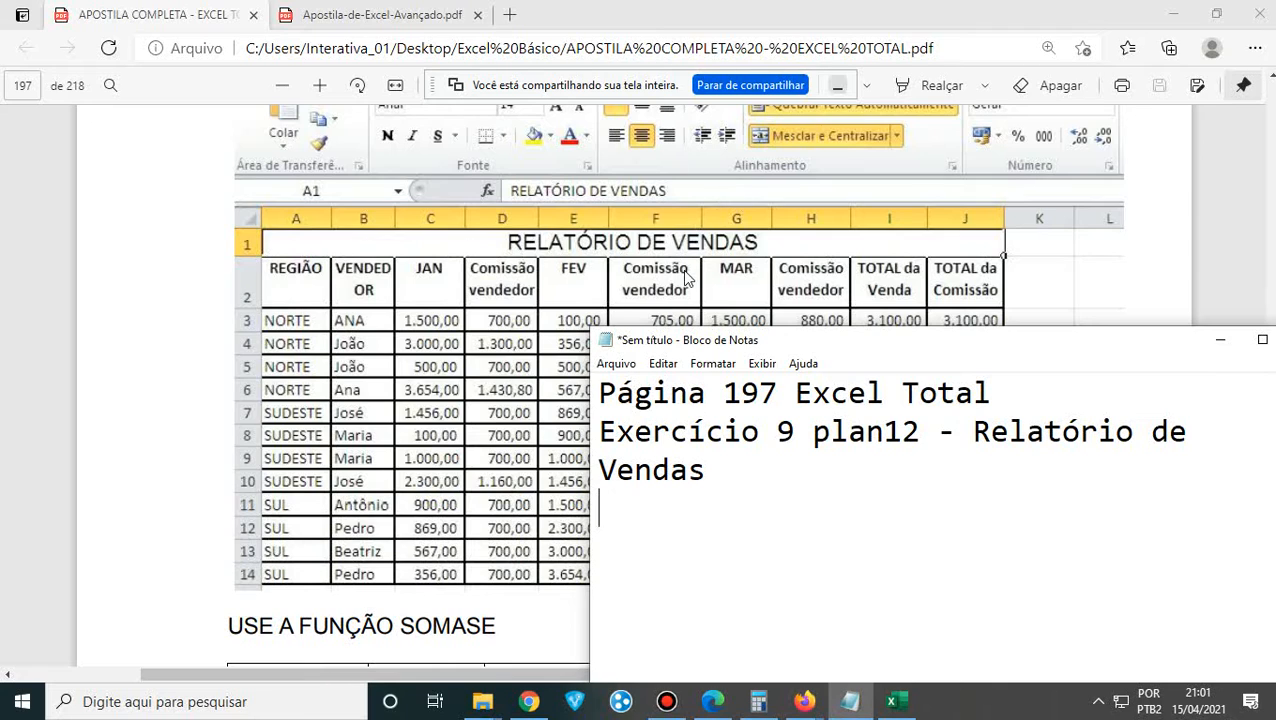
- Uncover the SOMASE tables behind the note and examine how their regions, sellers and monthly commission columns relate to the sales report
{"action": "scroll", "coordinate": [685, 277], "scroll_direction": "down", "scroll_amount": 5}
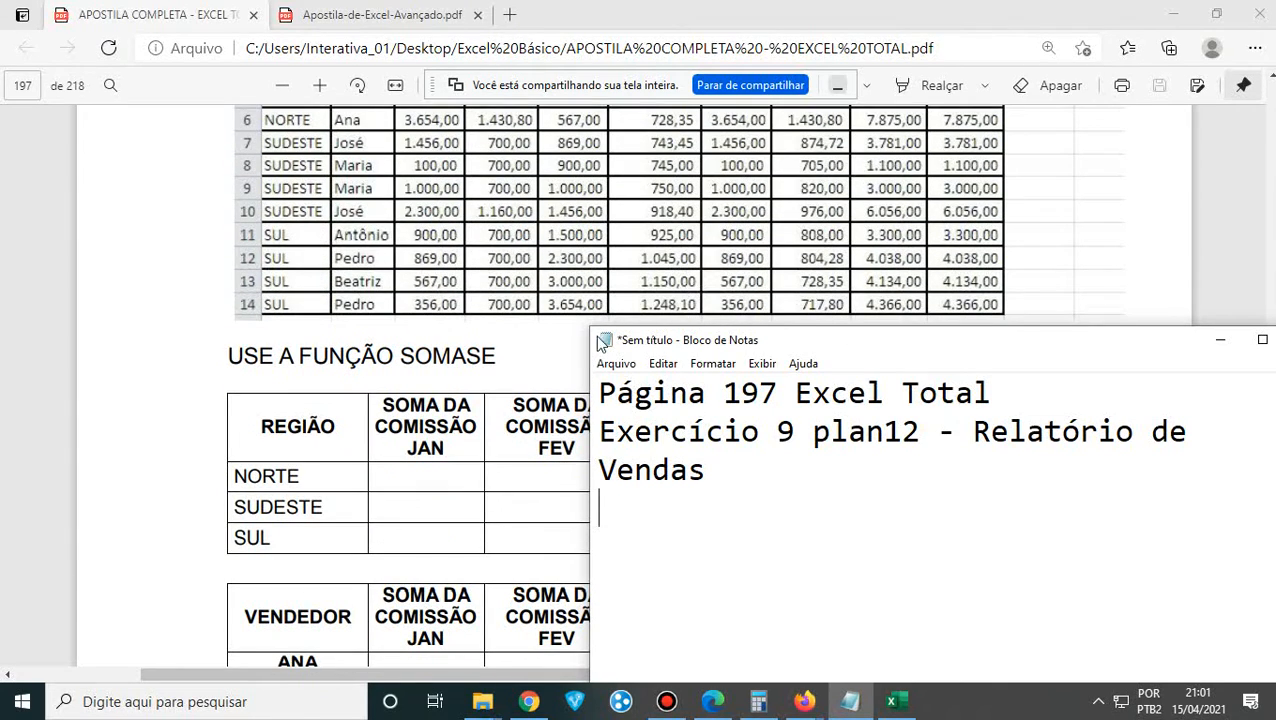
{"action": "scroll", "coordinate": [541, 350], "scroll_direction": "down", "scroll_amount": 3}
{"action": "scroll", "coordinate": [541, 353], "scroll_direction": "up", "scroll_amount": 2}
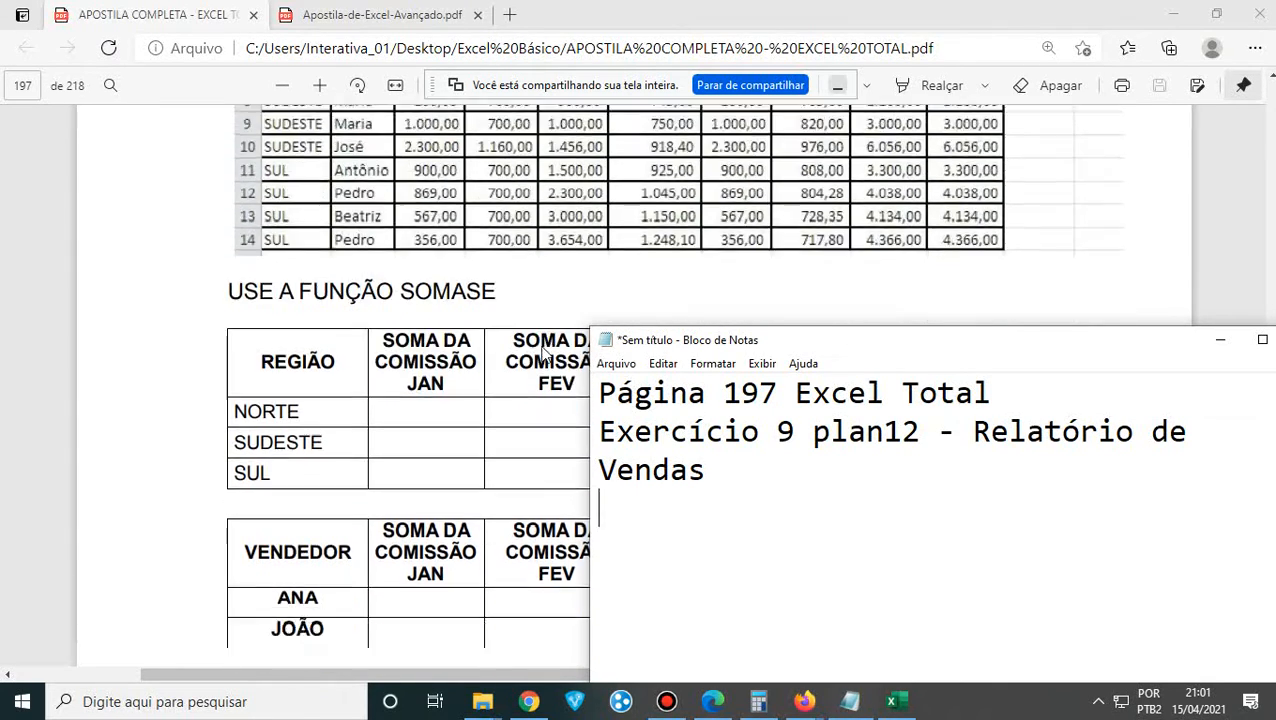
{"action": "scroll", "coordinate": [541, 353], "scroll_direction": "down", "scroll_amount": 1}
{"action": "left_click_drag", "start_coordinate": [921, 345], "coordinate": [782, 580]}
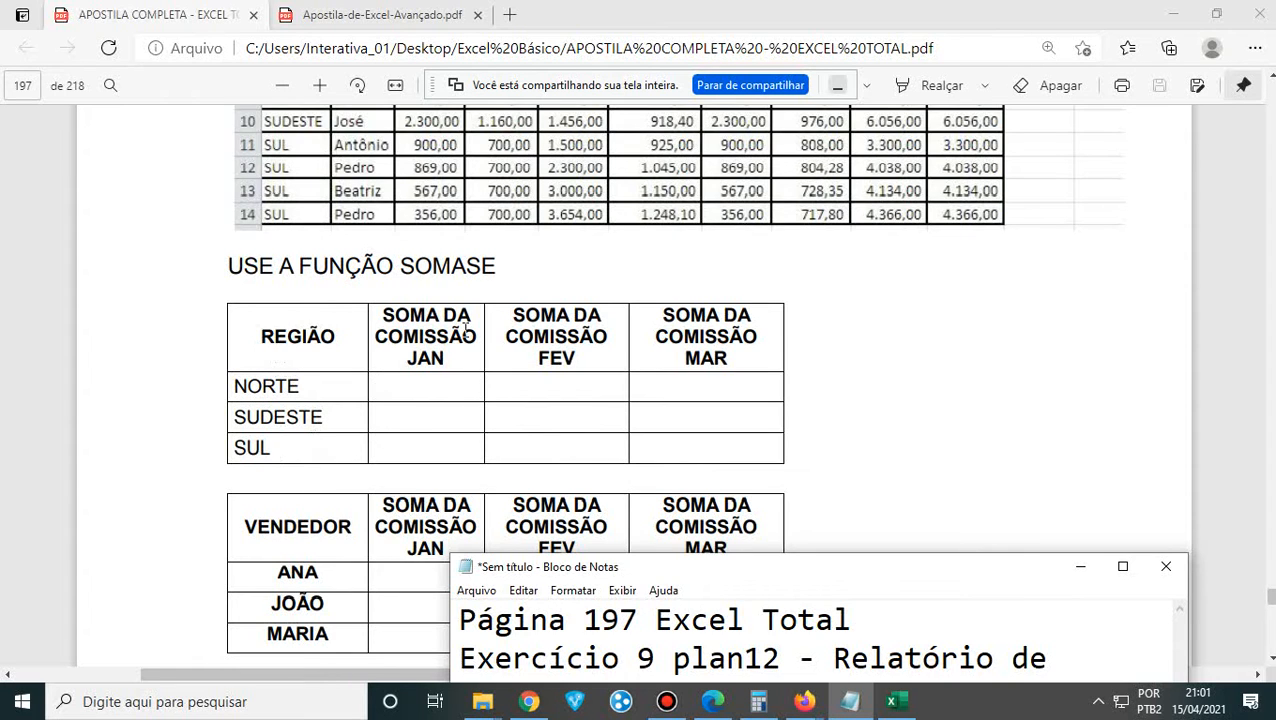
{"action": "scroll", "coordinate": [465, 325], "scroll_direction": "up", "scroll_amount": 5}
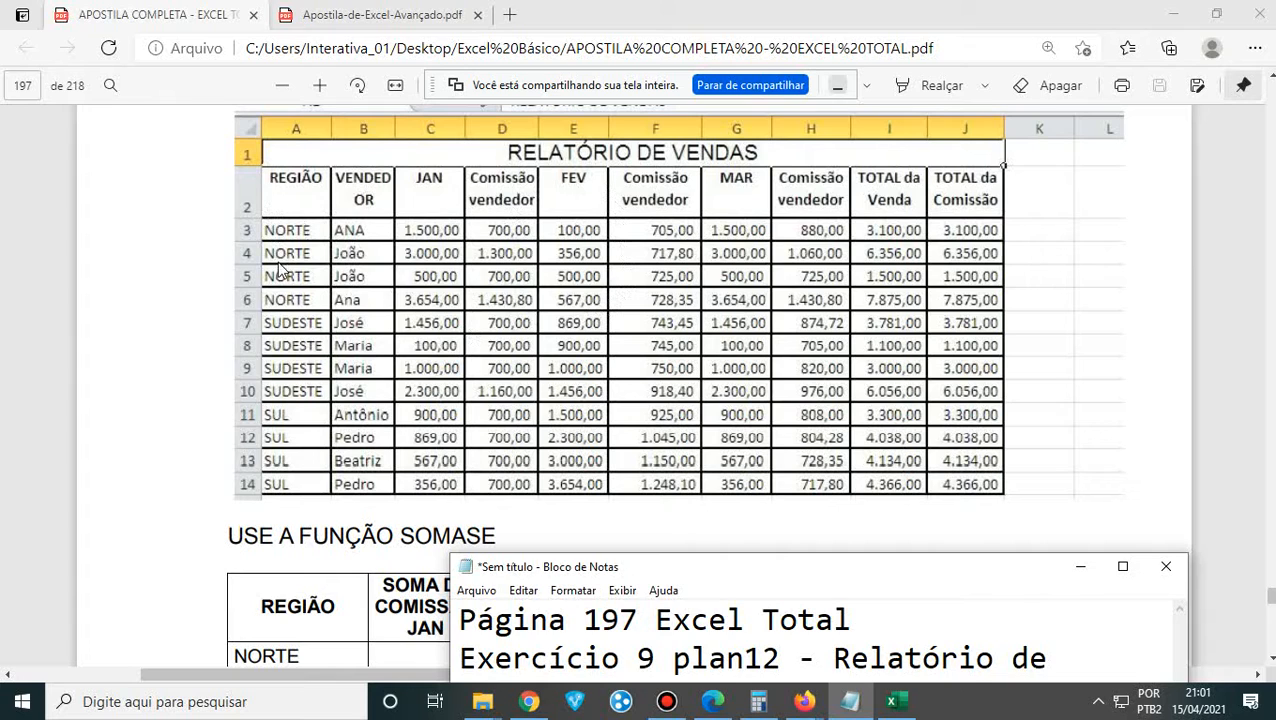
{"action": "scroll", "coordinate": [298, 403], "scroll_direction": "down", "scroll_amount": 1}
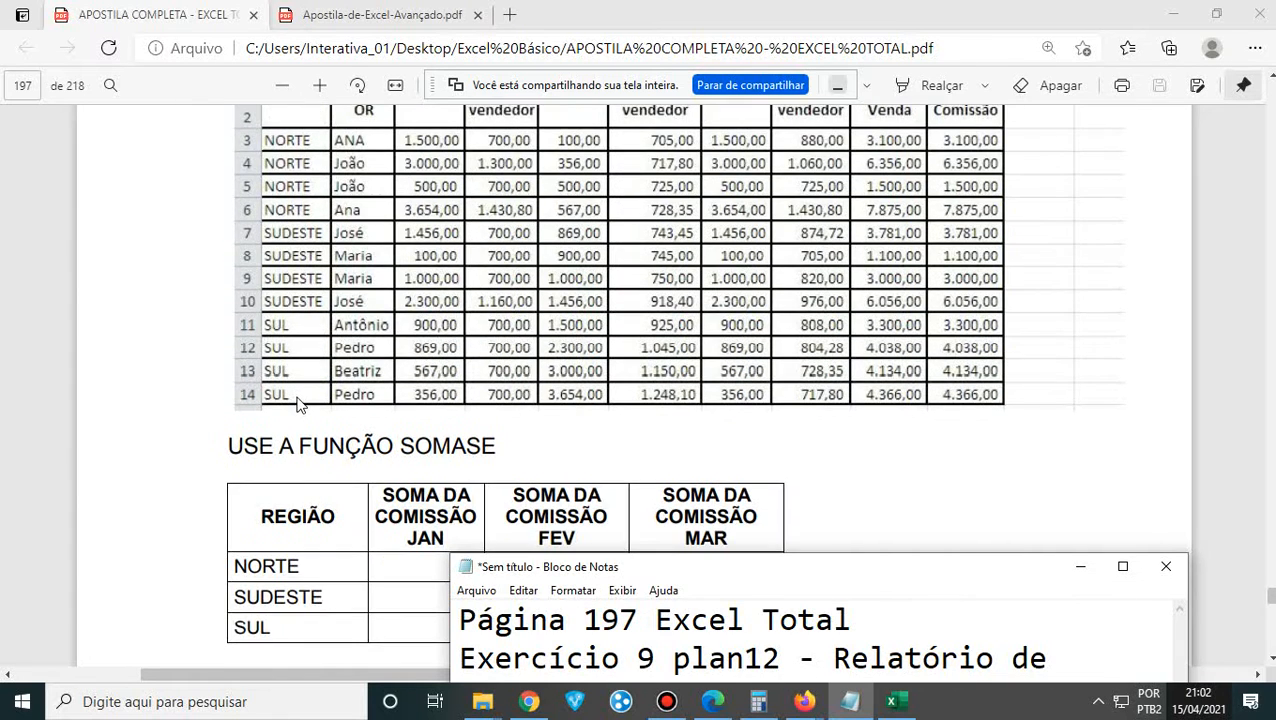
{"action": "scroll", "coordinate": [298, 403], "scroll_direction": "down", "scroll_amount": 1}
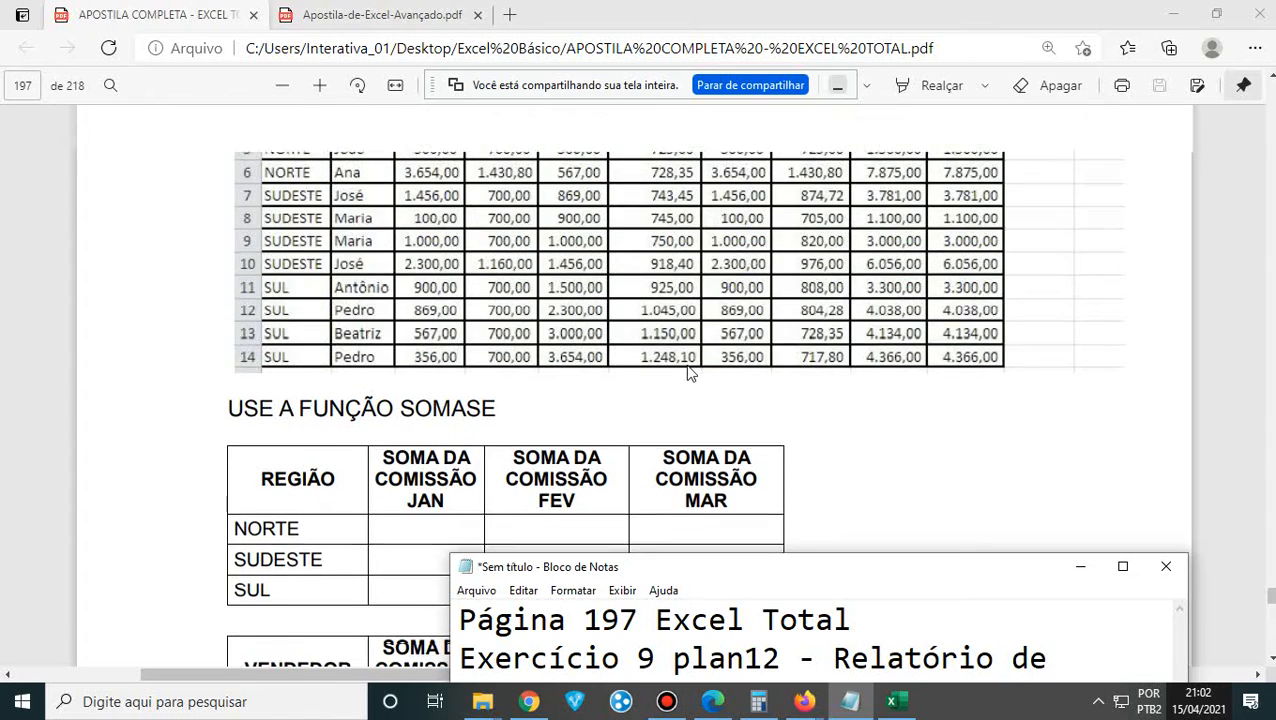
{"action": "scroll", "coordinate": [680, 370], "scroll_direction": "up", "scroll_amount": 1}
{"action": "scroll", "coordinate": [668, 378], "scroll_direction": "down", "scroll_amount": 1}
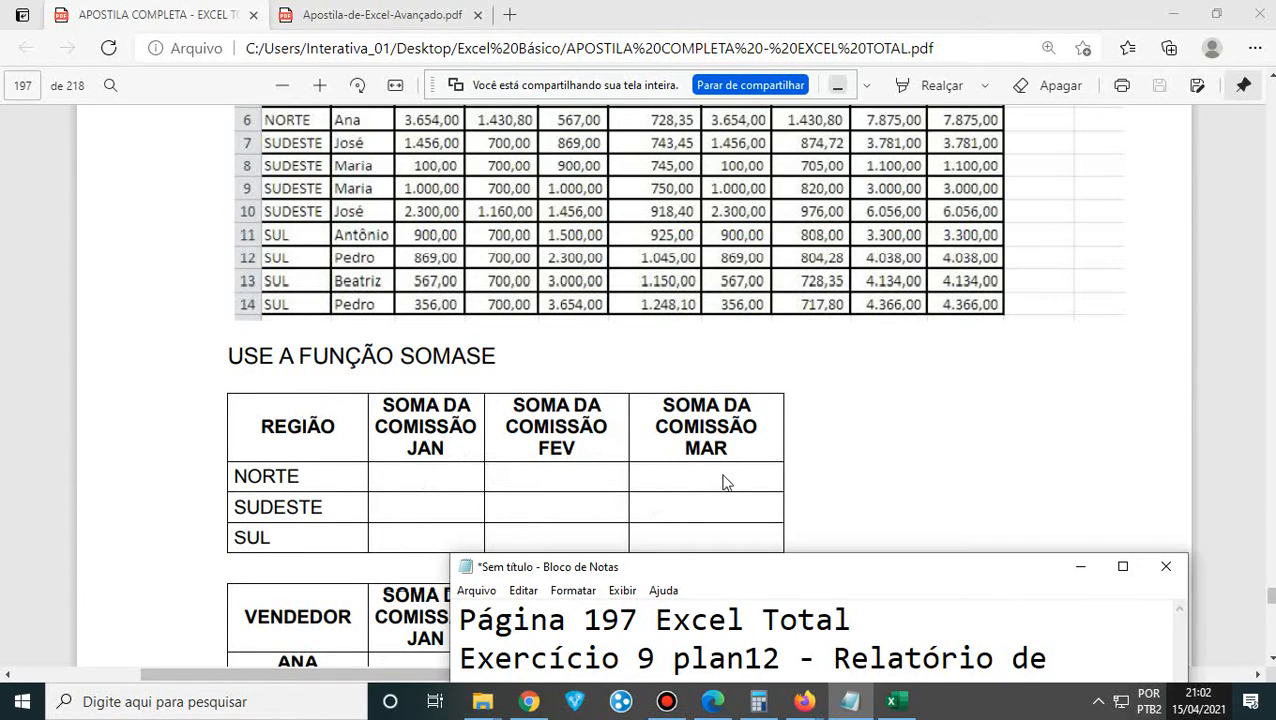
{"action": "scroll", "coordinate": [727, 486], "scroll_direction": "down", "scroll_amount": 2}
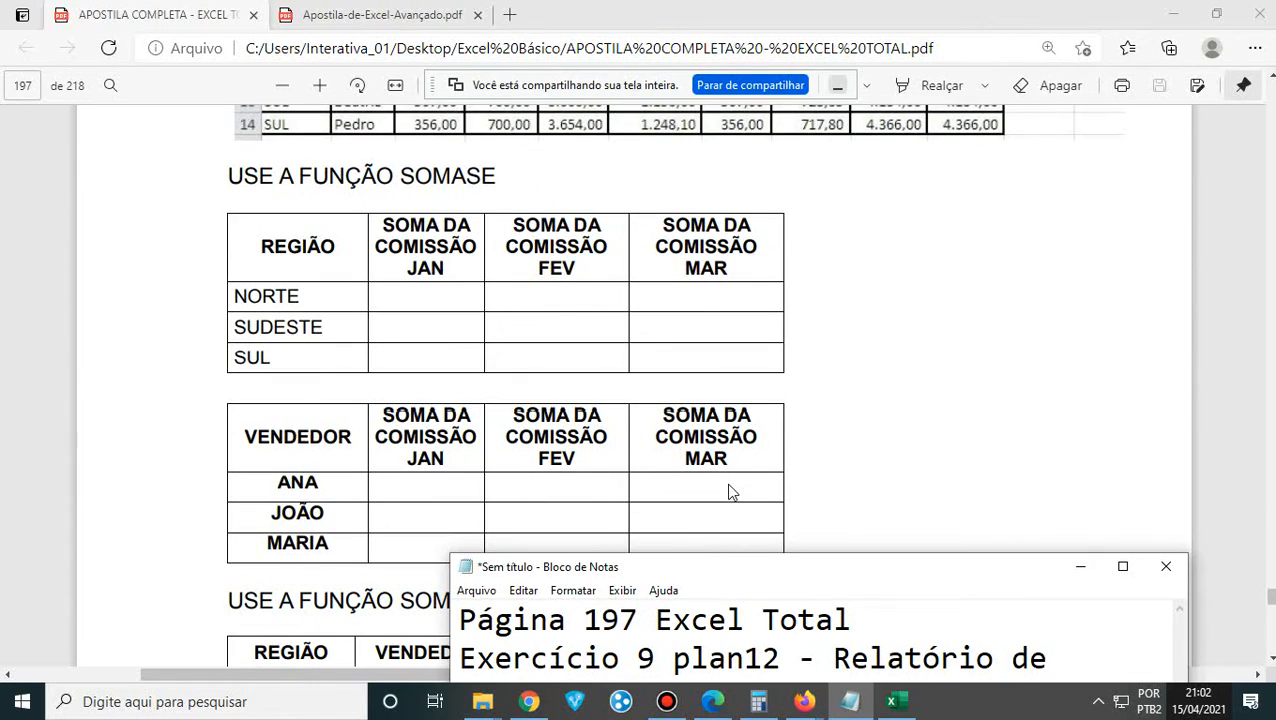
{"action": "scroll", "coordinate": [729, 491], "scroll_direction": "up", "scroll_amount": 2}
{"action": "scroll", "coordinate": [729, 491], "scroll_direction": "down", "scroll_amount": 1}
- Move the note clear of the SOMASE tables and begin its third line with "Use a função SOMASE"
{"action": "left_click_drag", "start_coordinate": [864, 571], "coordinate": [1247, 217]}
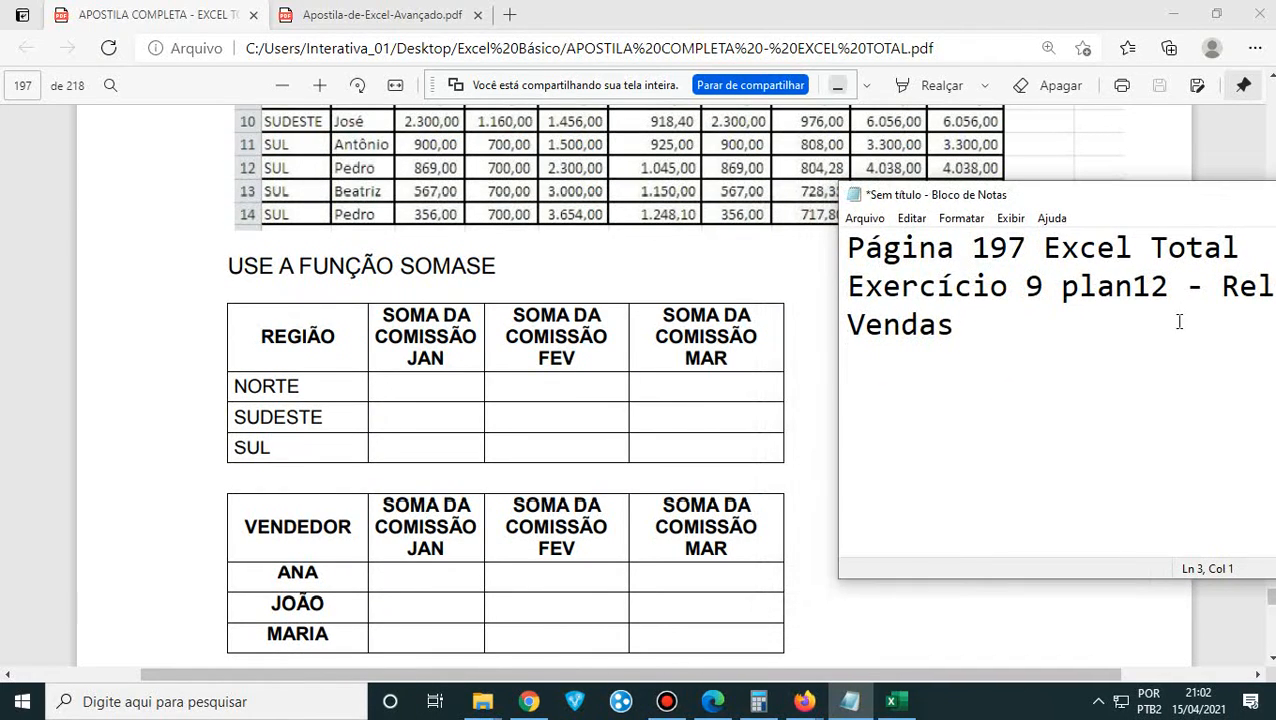
{"action": "type", "text": "Use a fu"}
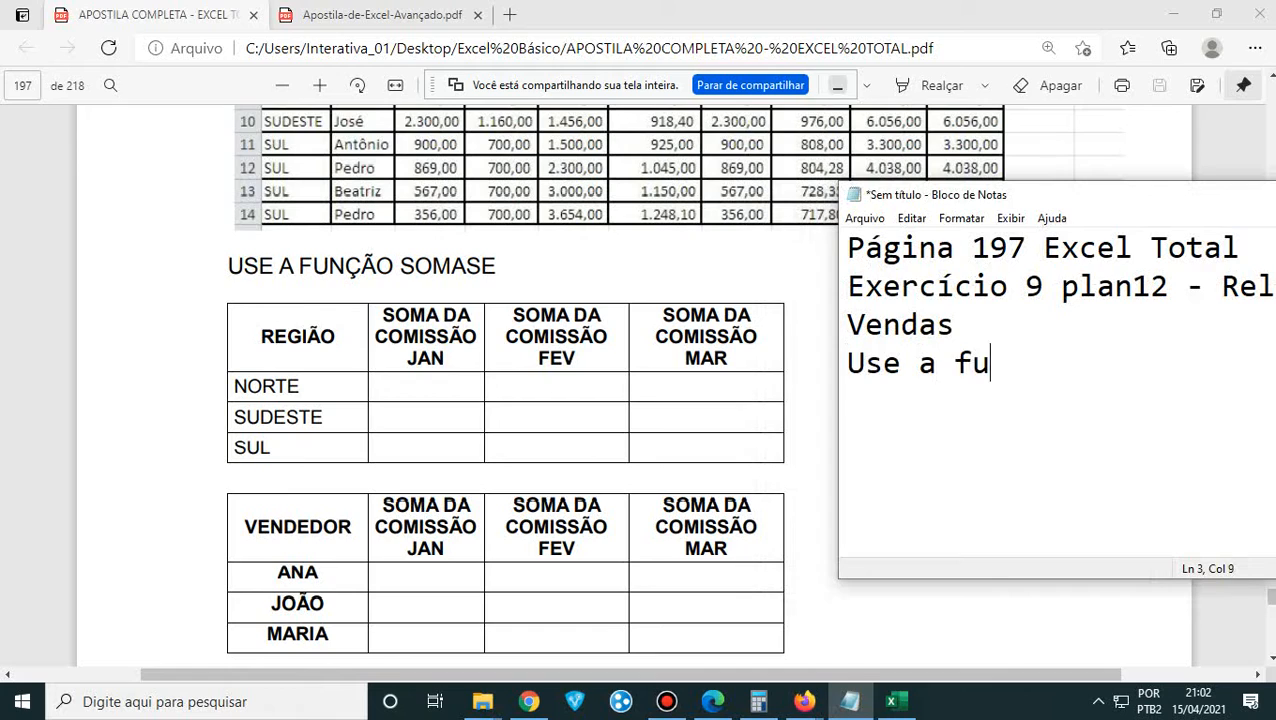
{"action": "type", "text": "nção Soma"}
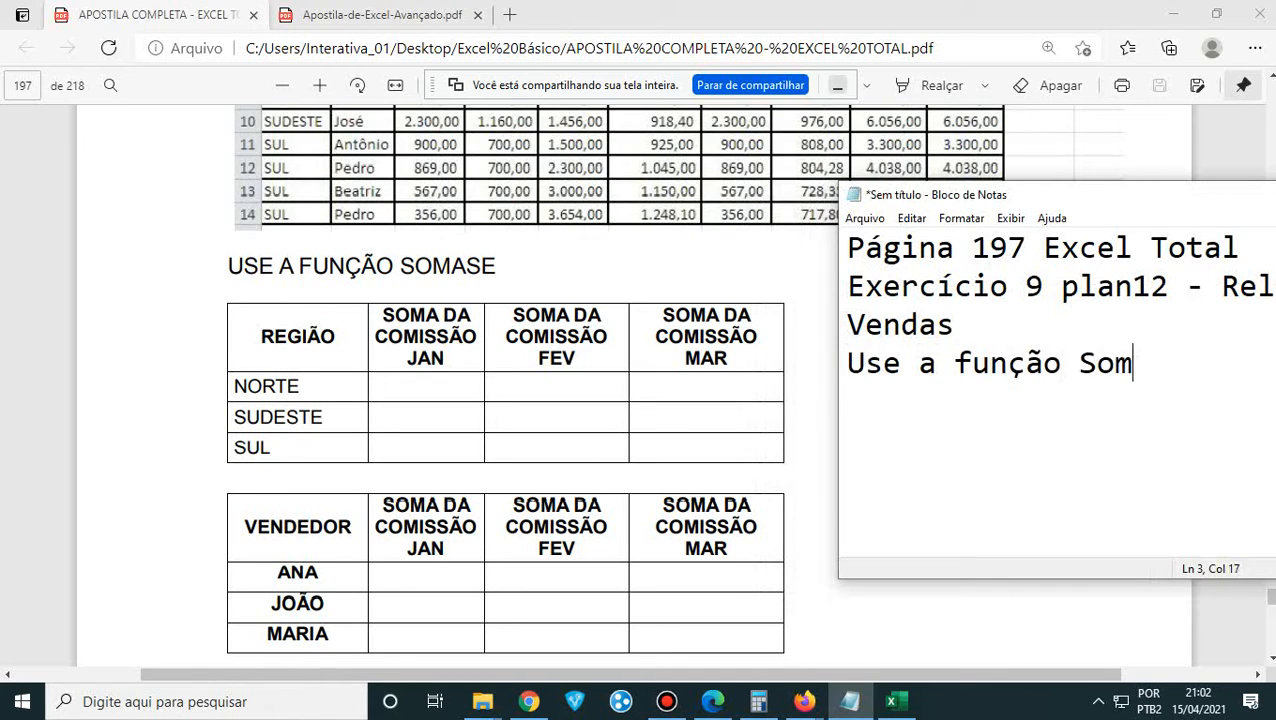
{"action": "key", "text": "BackSpace"}
{"action": "key", "text": "BackSpace"}
{"action": "type", "text": "OMA"}
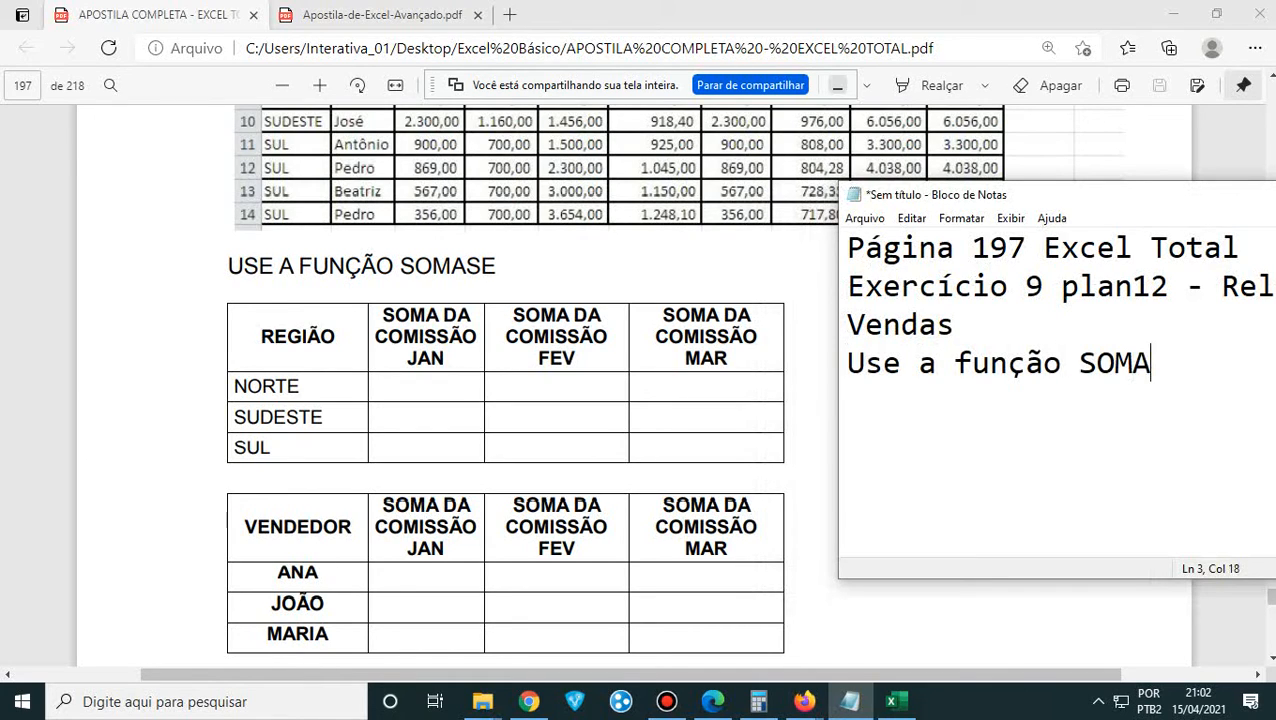
{"action": "key", "text": "BackSpace"}
{"action": "type", "text": "SE"}
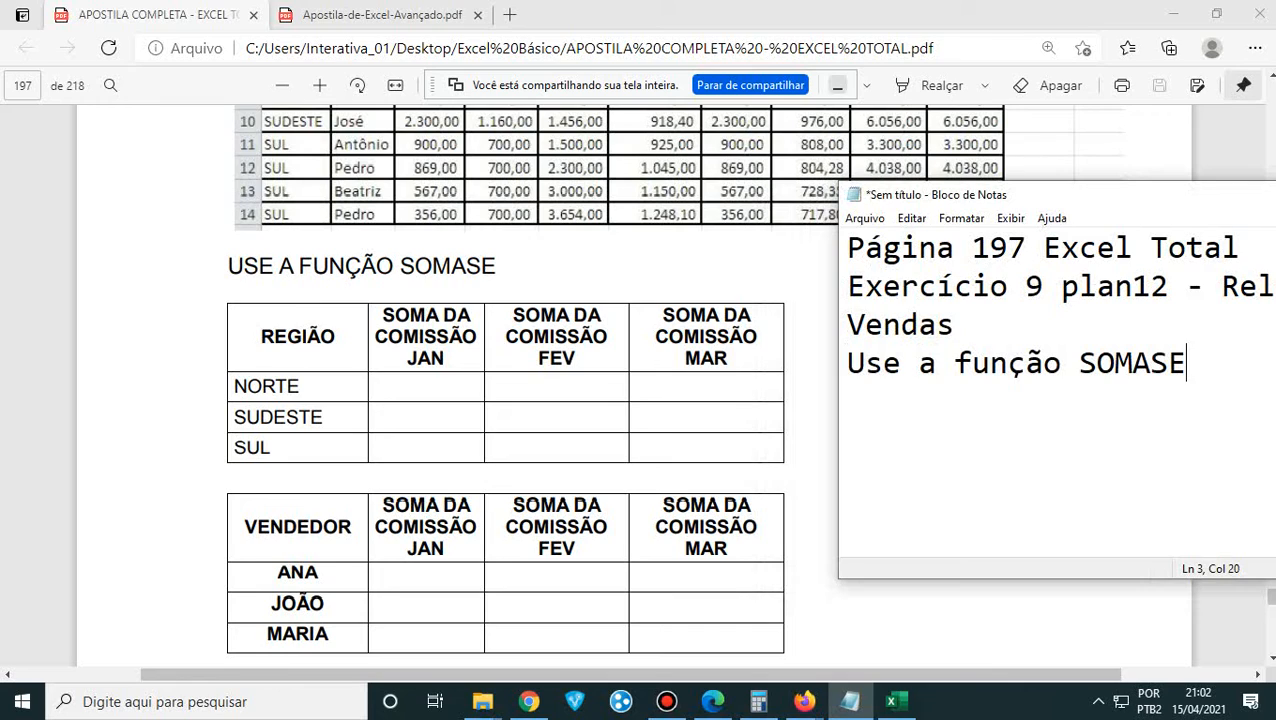
- Continue the SOMASE instruction with "para obter o total", moving the note window so the full line can be read
{"action": "key", "text": "Return"}
{"action": "key", "text": "BackSpace"}
{"action": "type", "text": "para c"}
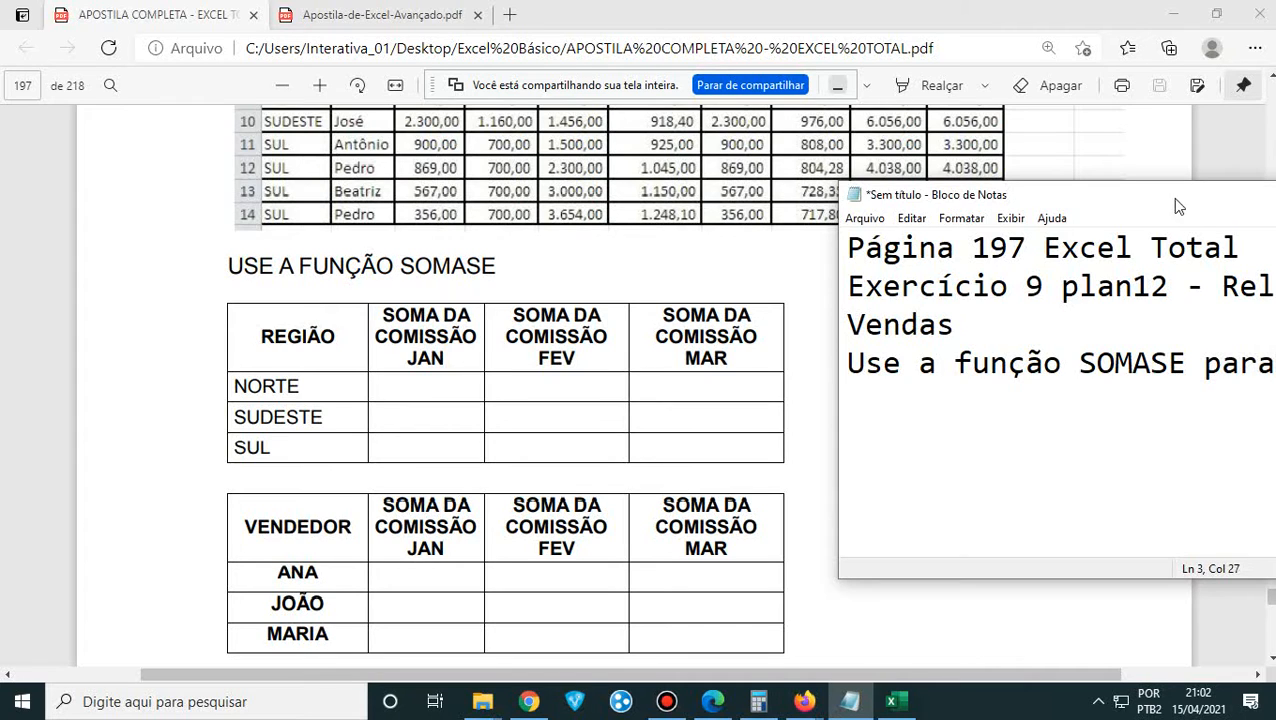
{"action": "left_click_drag", "start_coordinate": [1172, 200], "coordinate": [912, 190]}
{"action": "type", "text": "bt"}
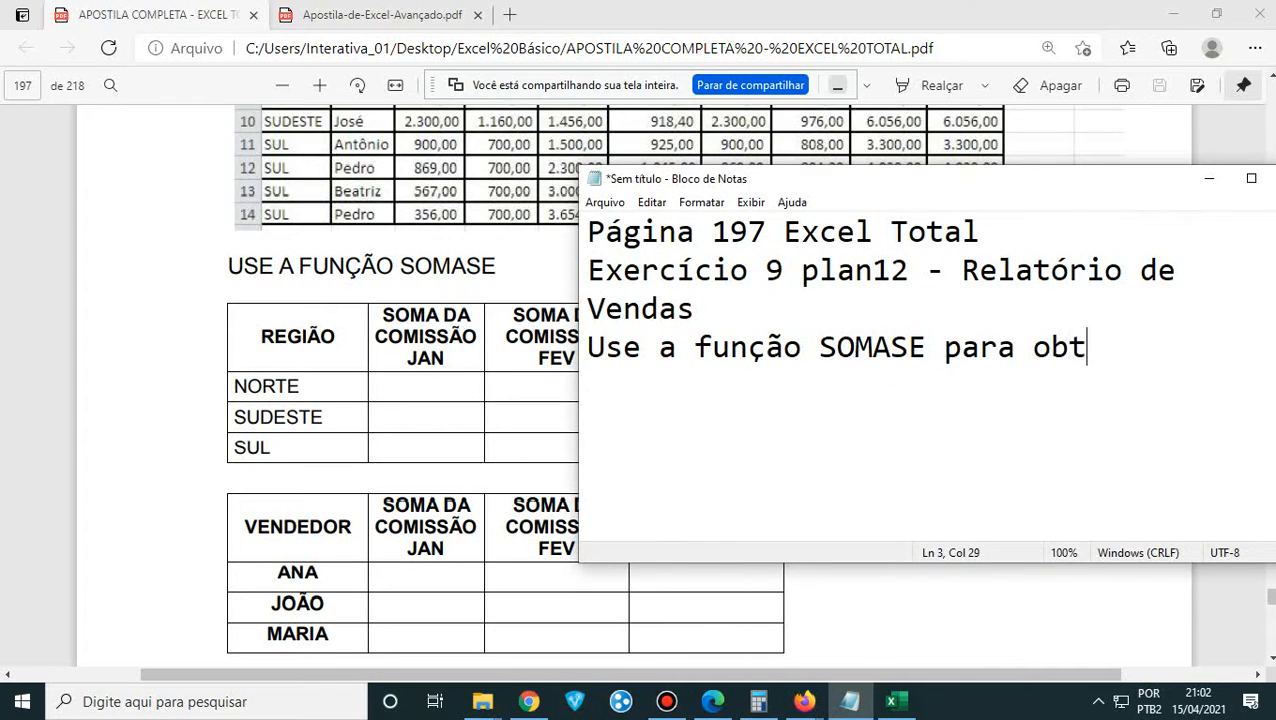
{"action": "type", "text": "er o total "}
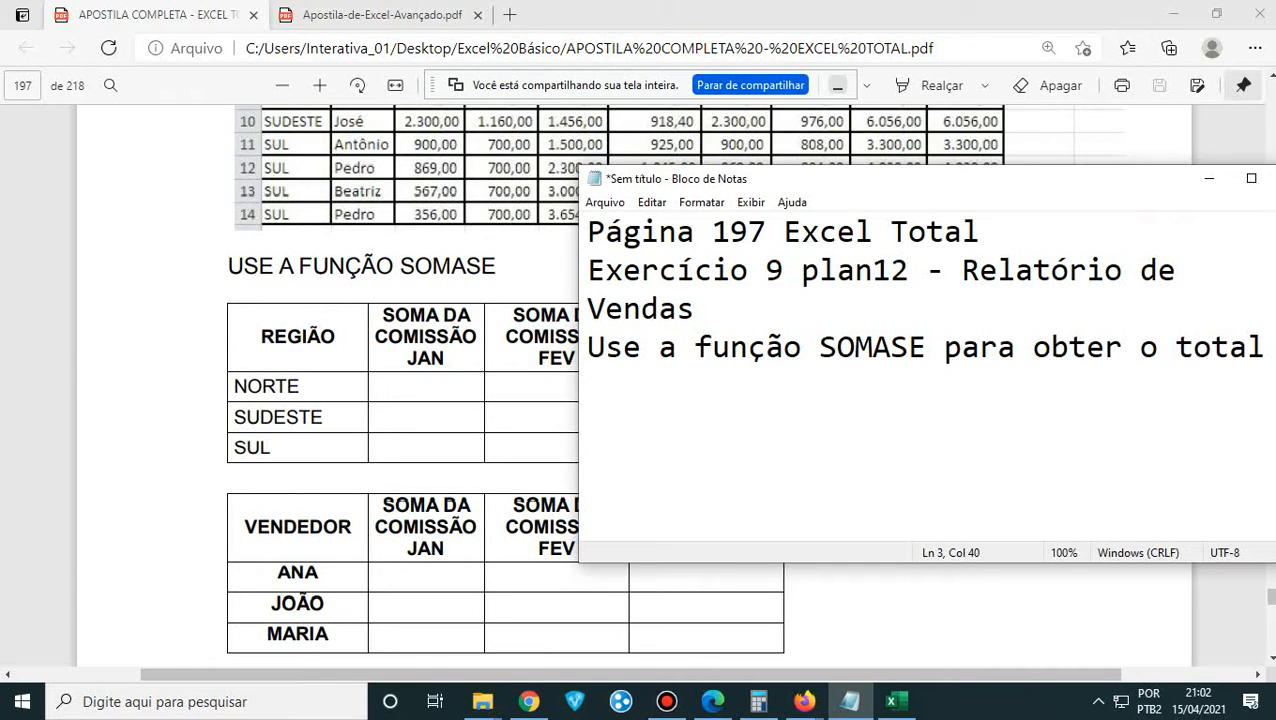
- Extend the SOMASE instruction with "da soma da comissão das 3 regiões indicadas: Norte, Sudeste e Sul"
{"action": "type", "text": "da soma"}
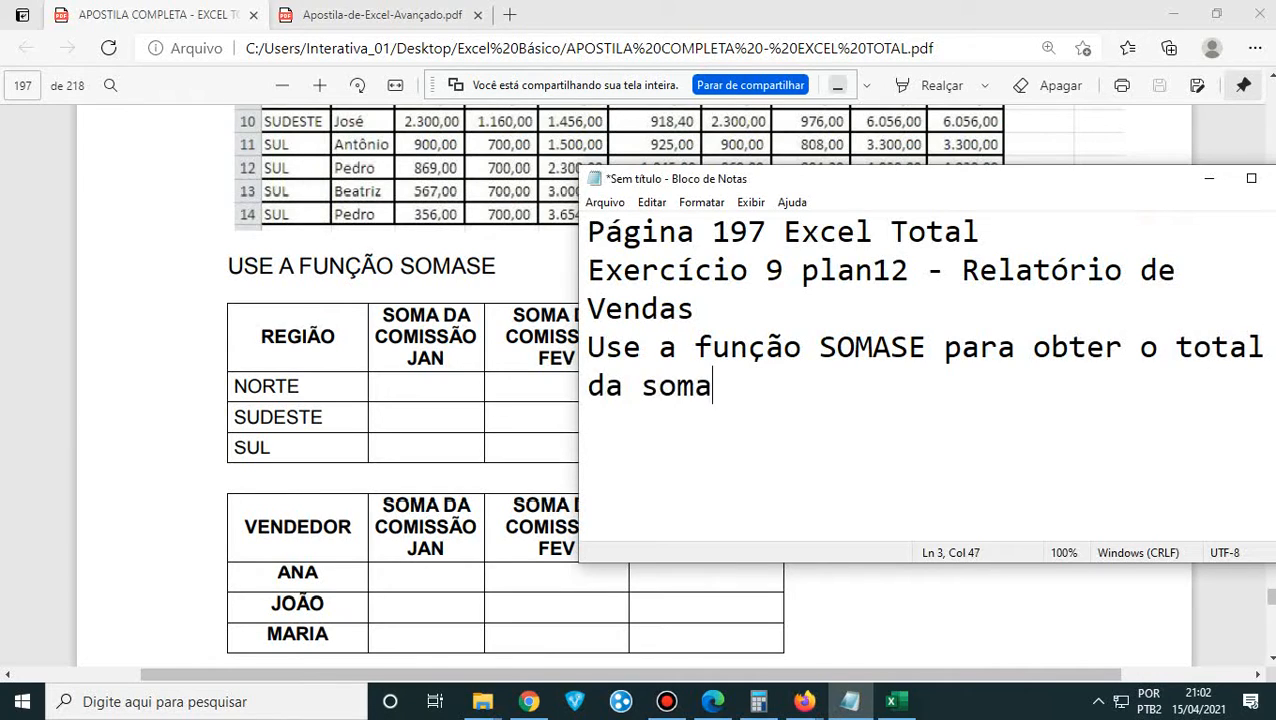
{"action": "type", "text": " da comiss"}
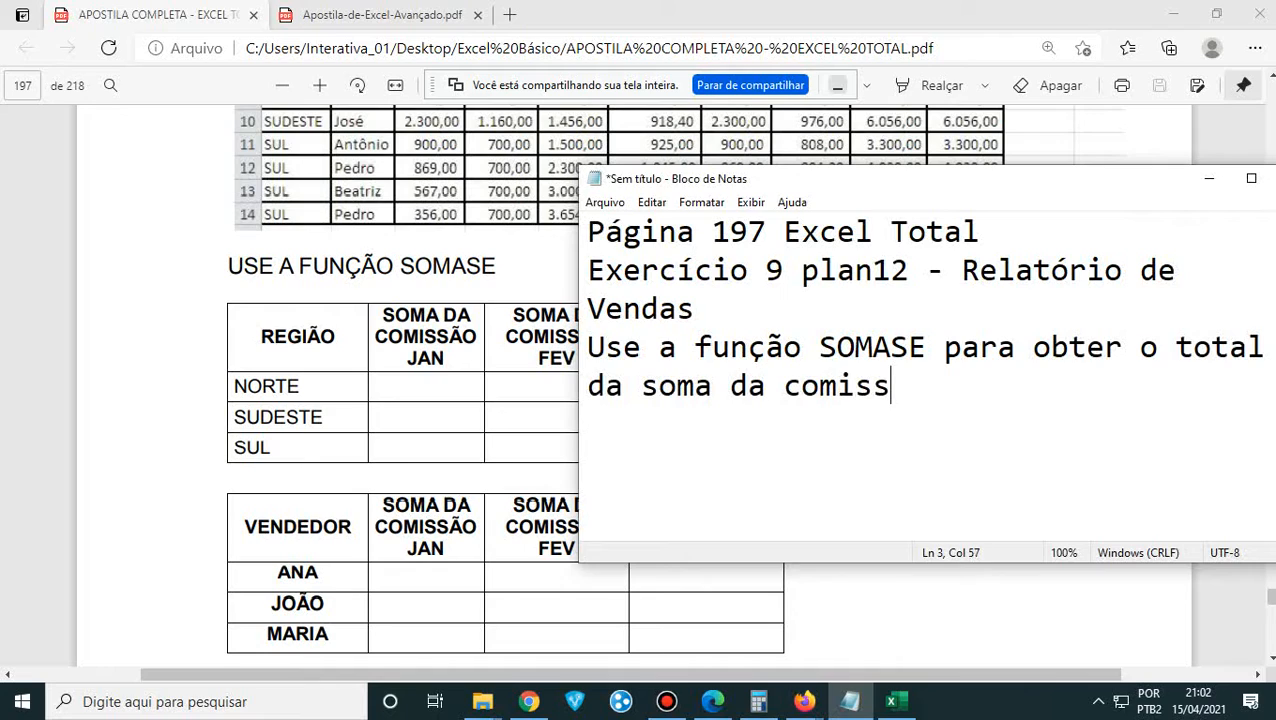
{"action": "type", "text": "ão das "}
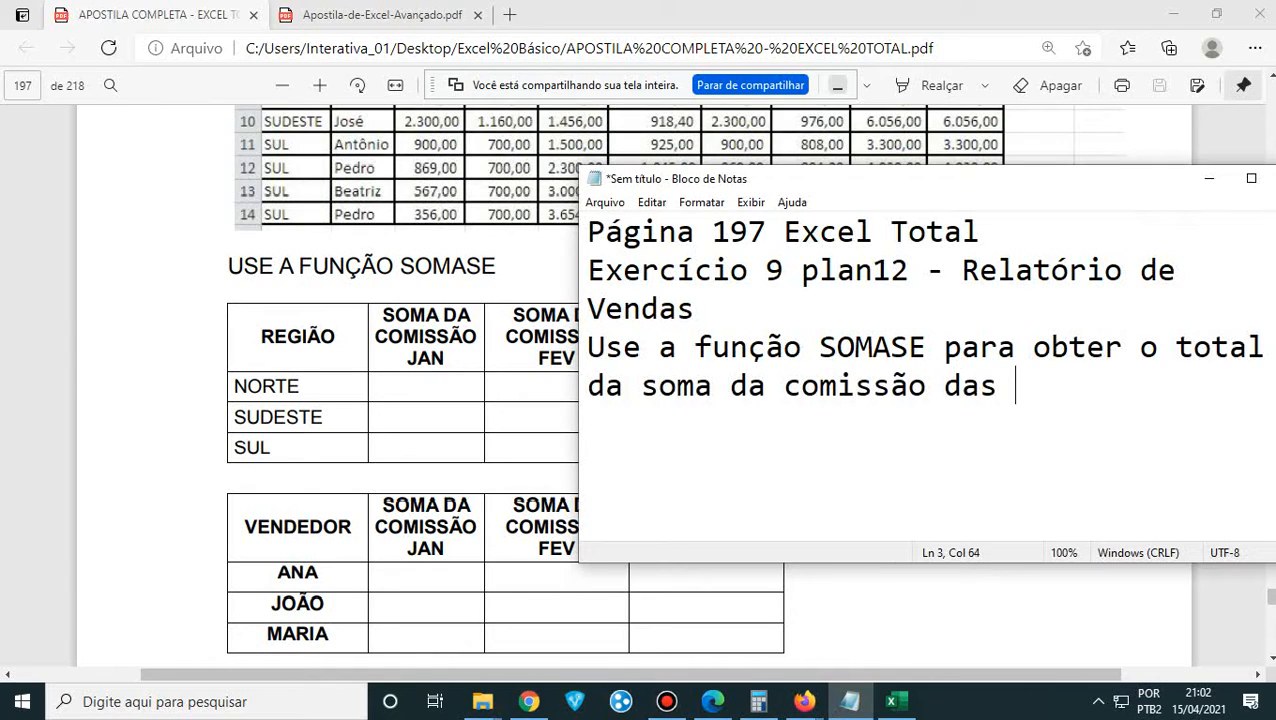
{"action": "type", "text": "3 reg"}
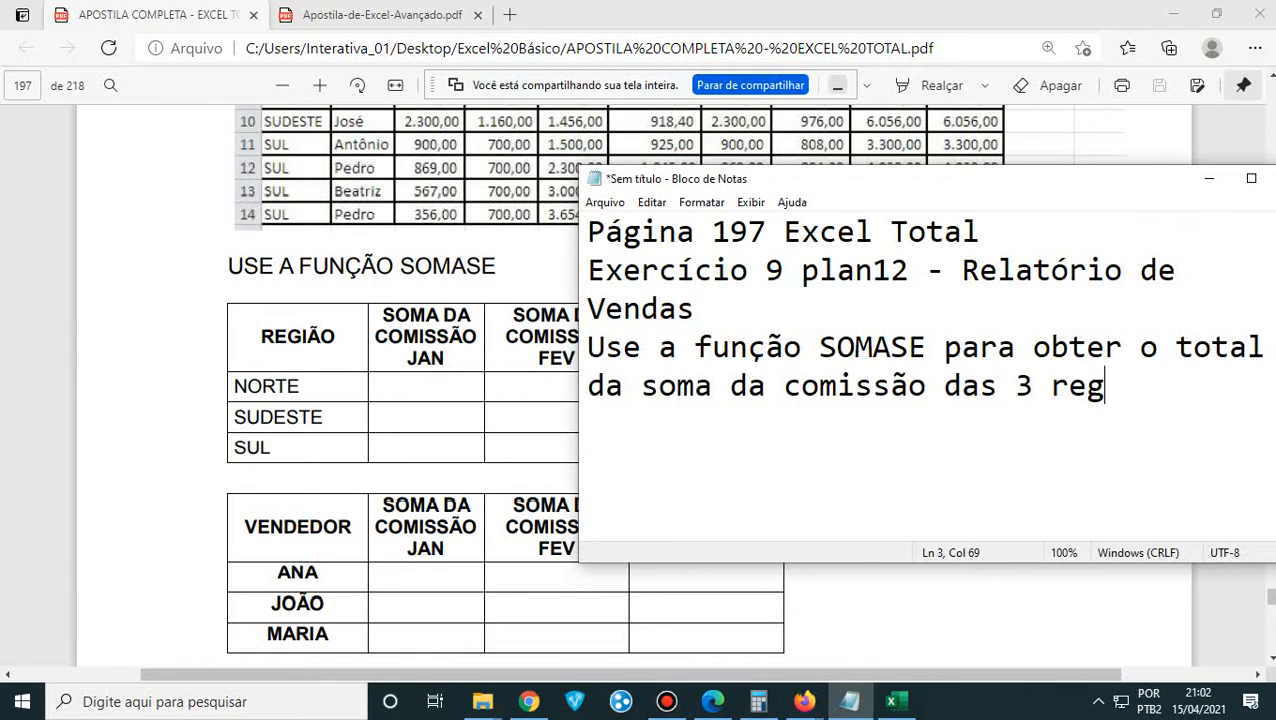
{"action": "type", "text": "iões indicadas"}
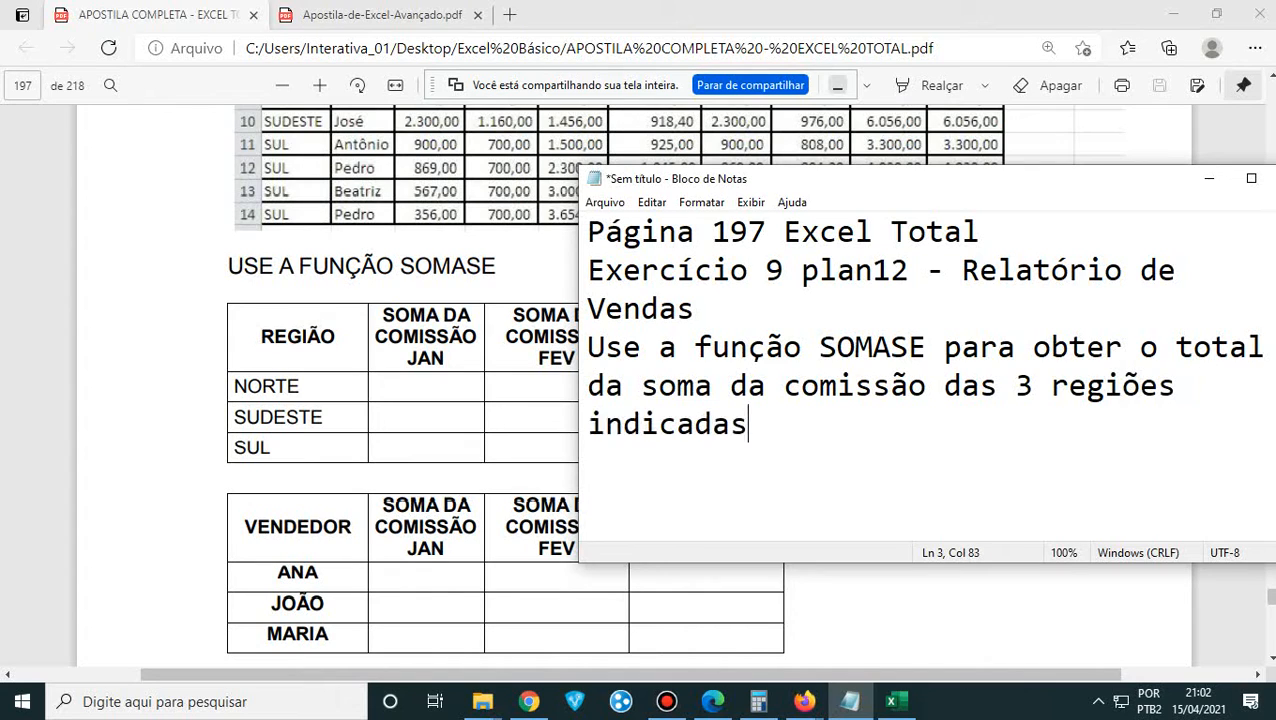
{"action": "type", "text": ": Nor"}
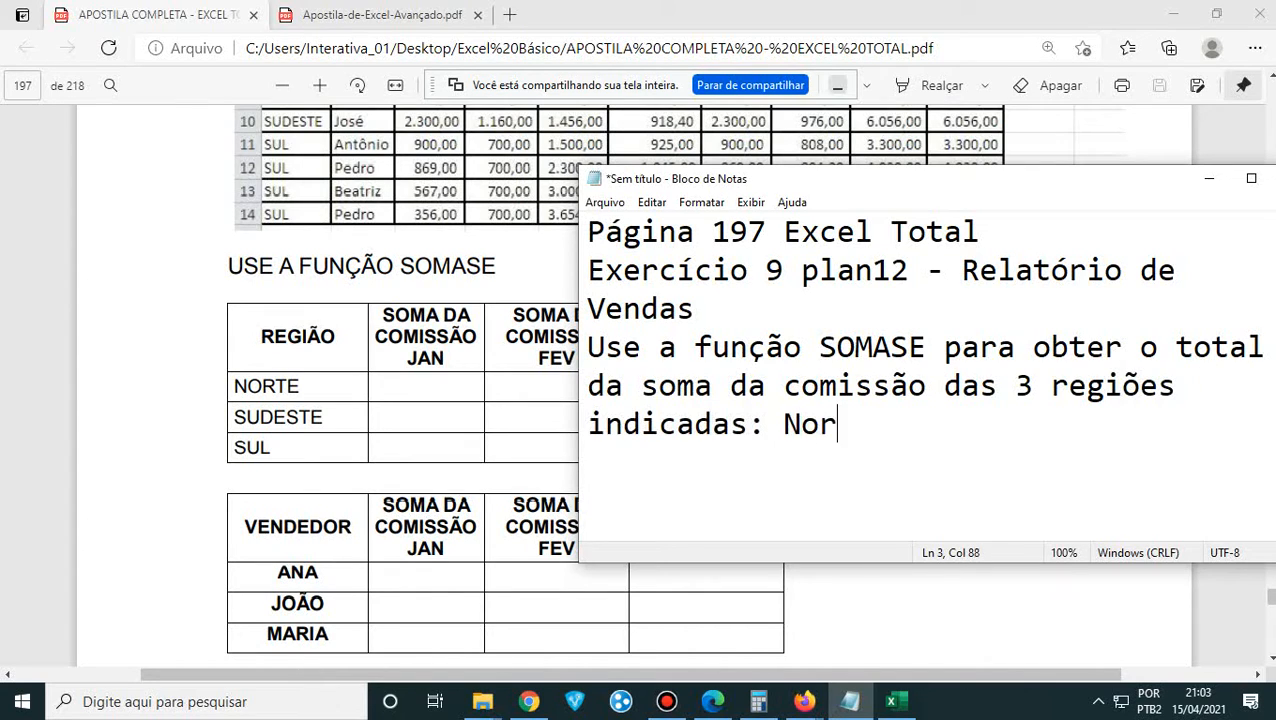
{"action": "type", "text": "te, Sudes"}
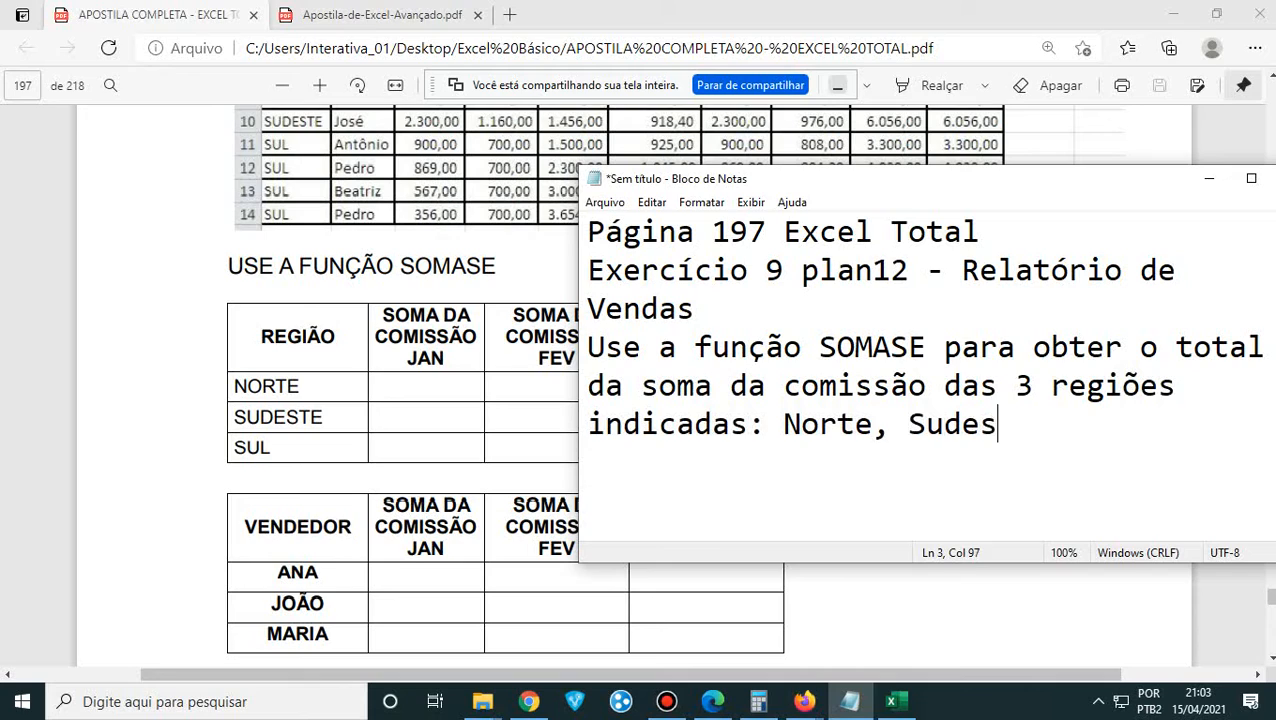
{"action": "type", "text": "te e Sul"}
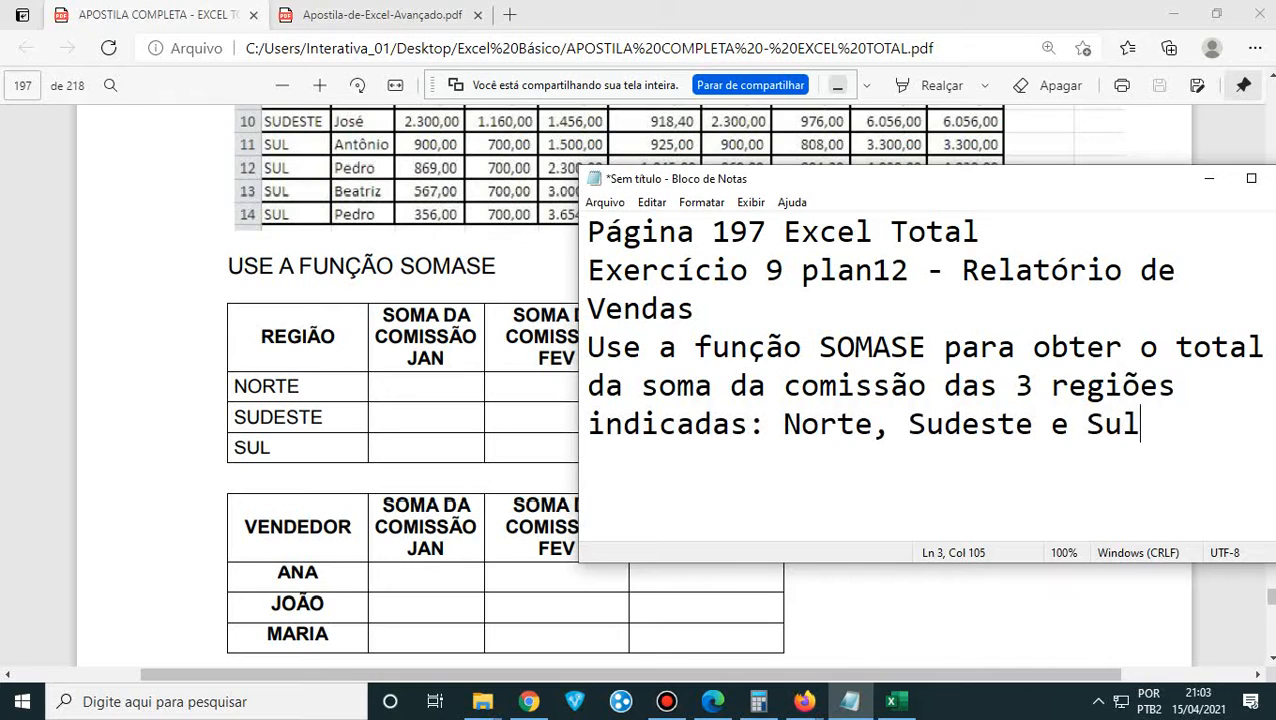
- Finish the SOMASE instruction with "em relação aos meses Janeiro, Fevereiro, e Março." and begin a new line
{"action": "type", "text": ". em rel"}
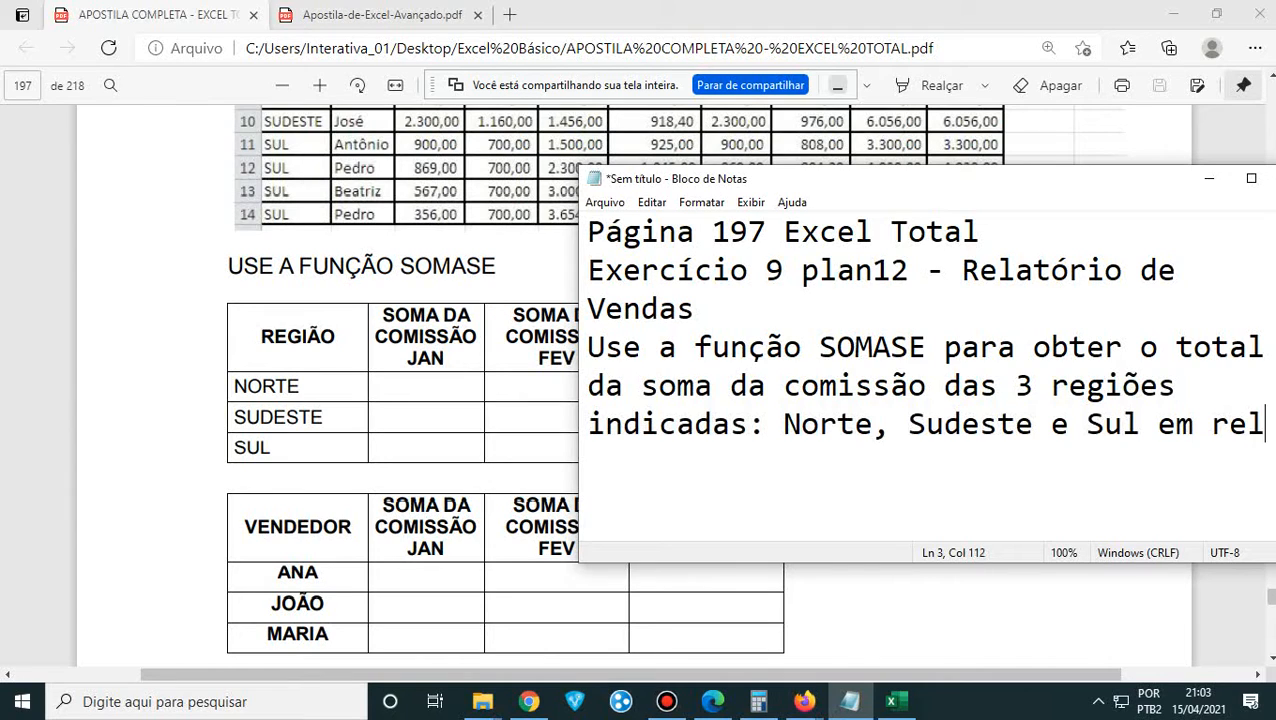
{"action": "type", "text": "ação oa"}
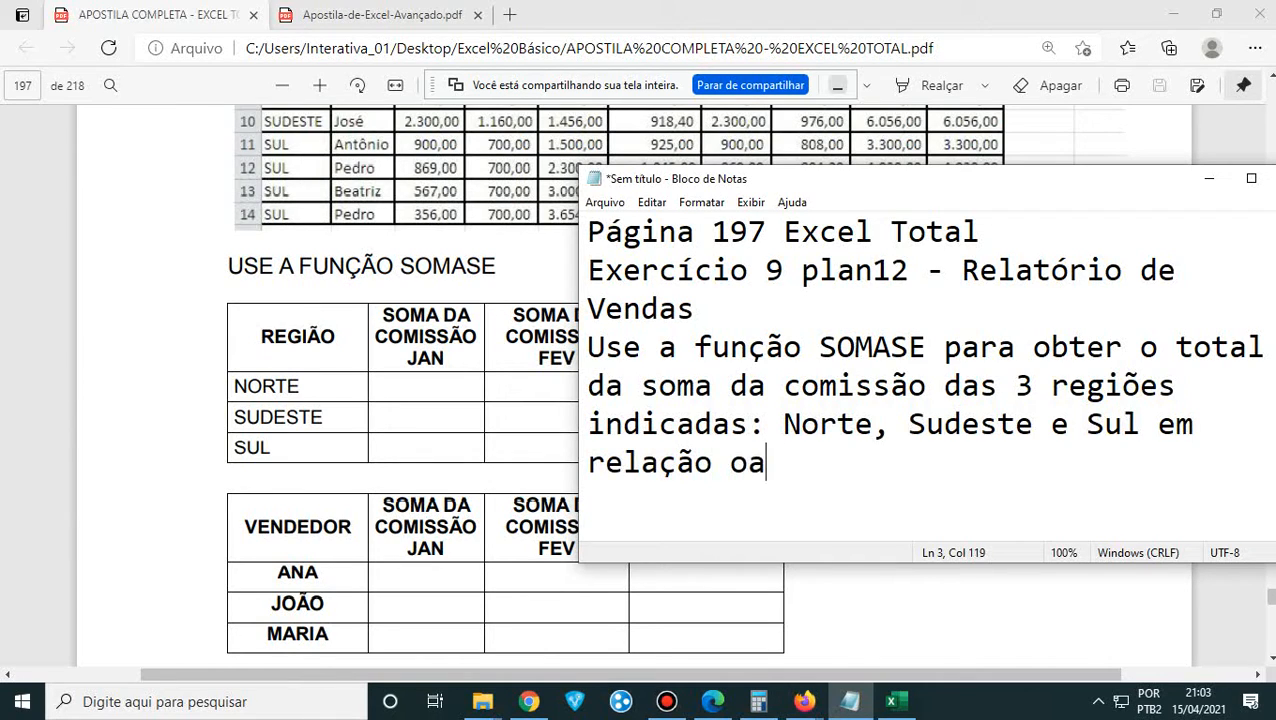
{"action": "key", "text": "BackSpace"}
{"action": "key", "text": "BackSpace"}
{"action": "type", "text": "aos meses"}
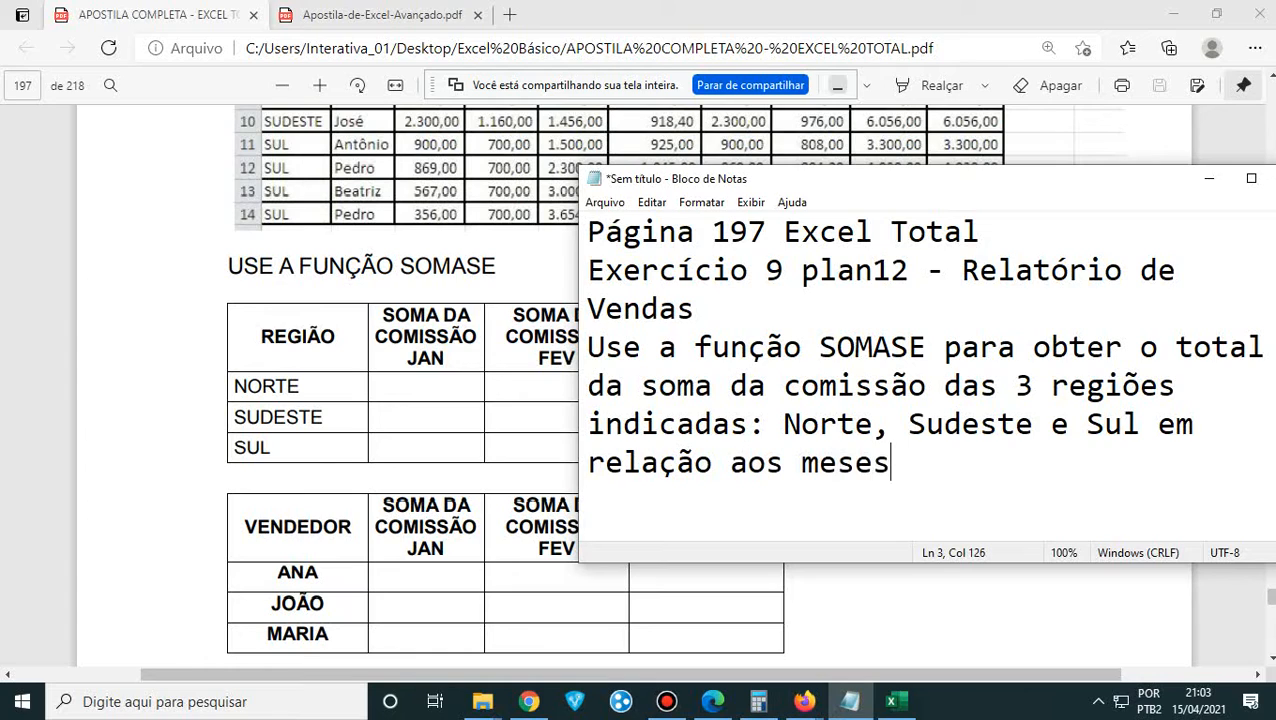
{"action": "type", "text": " Janeir"}
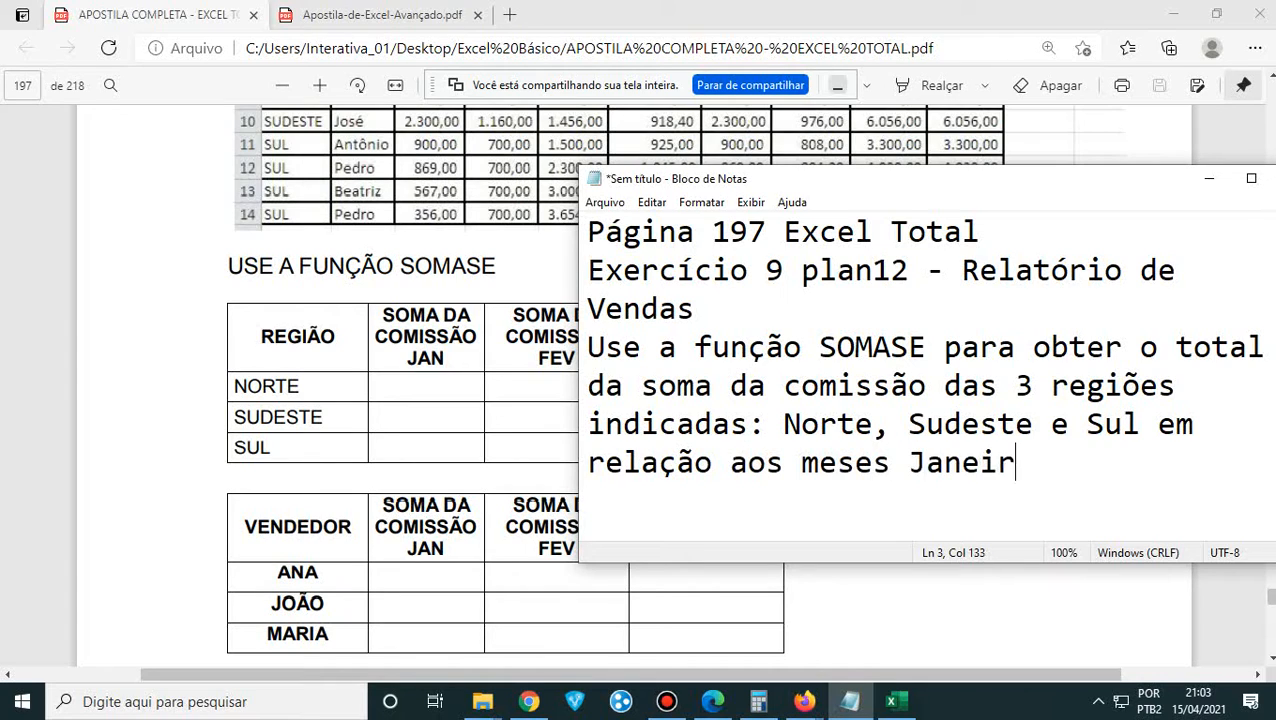
{"action": "type", "text": "o, Fever"}
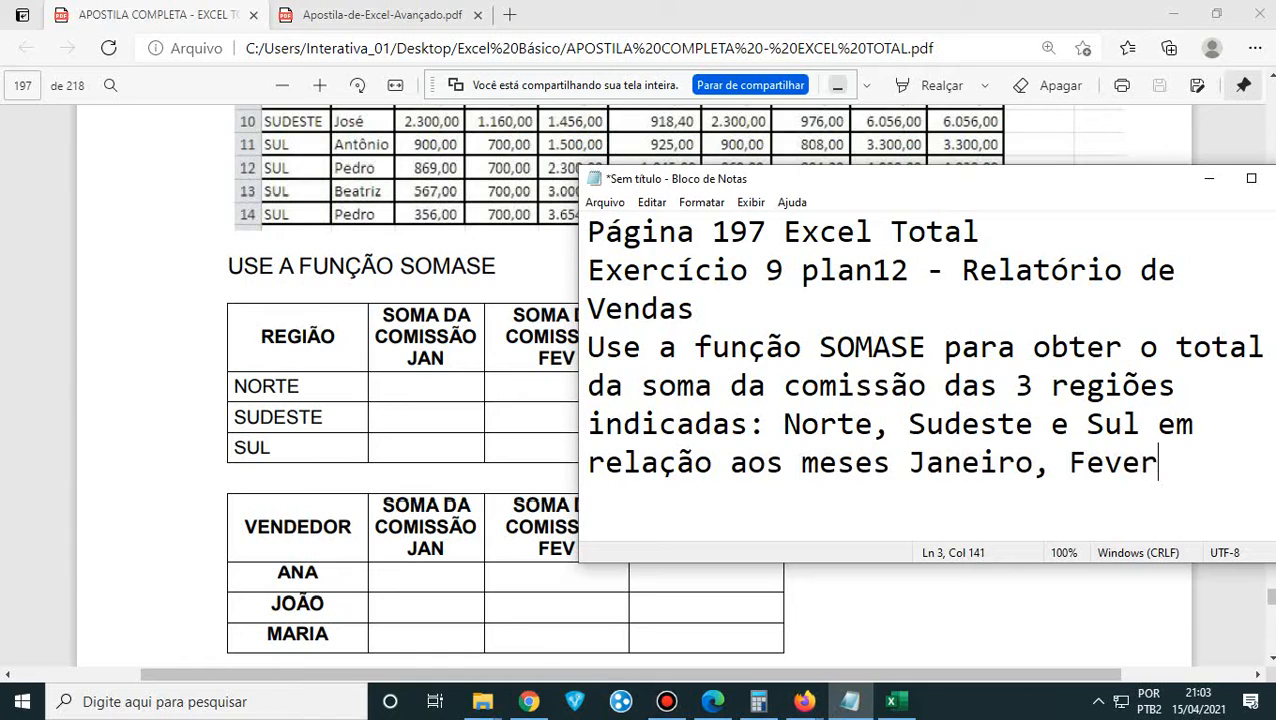
{"action": "type", "text": "eiro,"}
{"action": "type", "text": " e Março.,"}
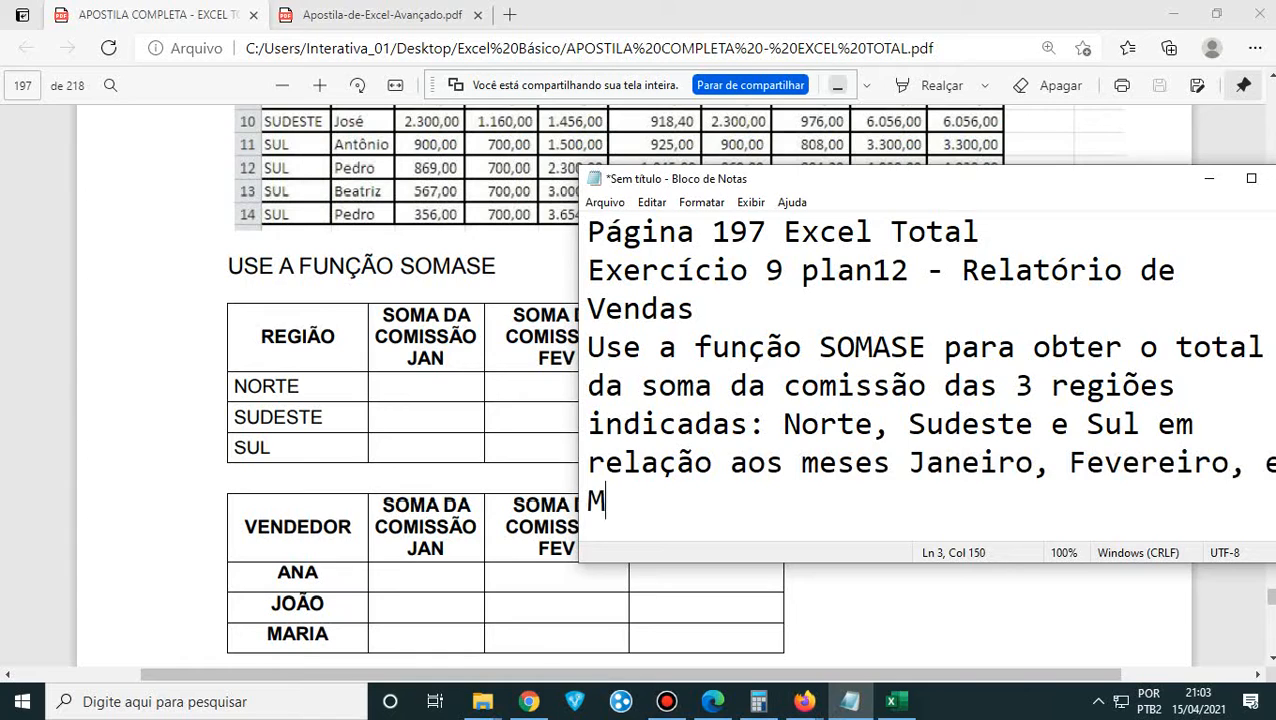
{"action": "key", "text": "Return"}
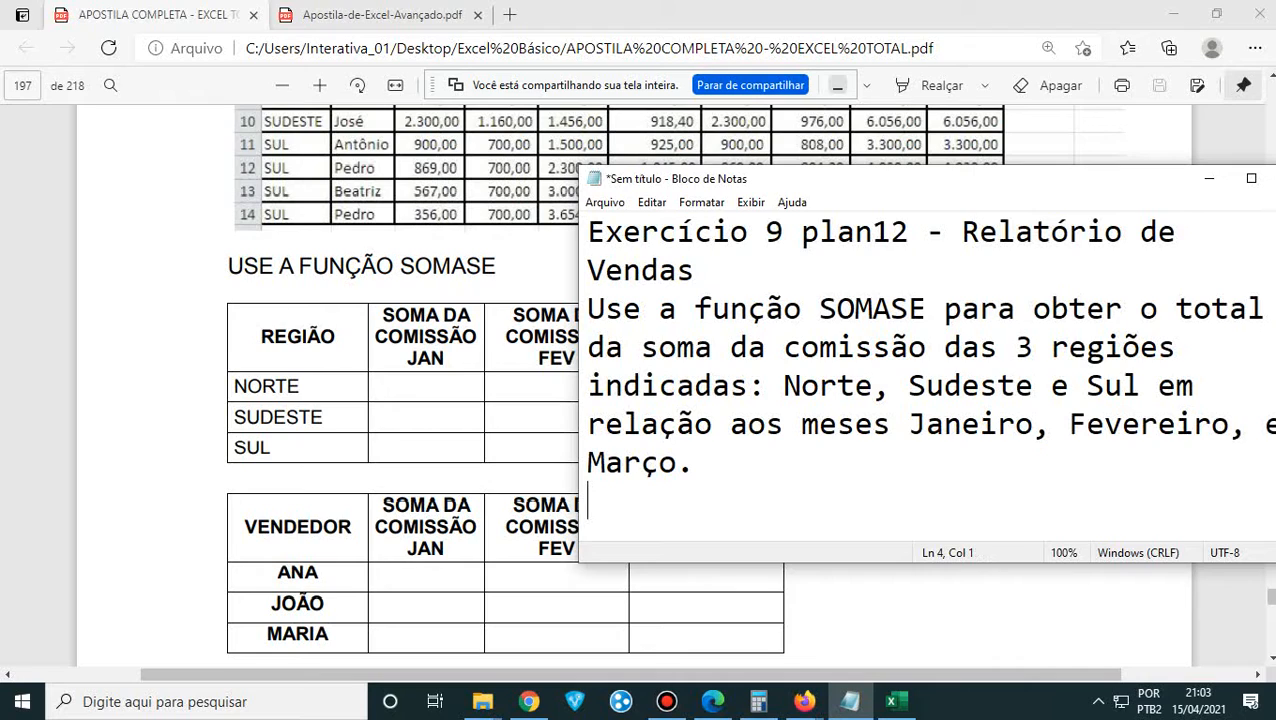
- Begin the note's next instruction, below the regions one, with "Use a função SOMASE"
{"action": "type", "text": "Use a s"}
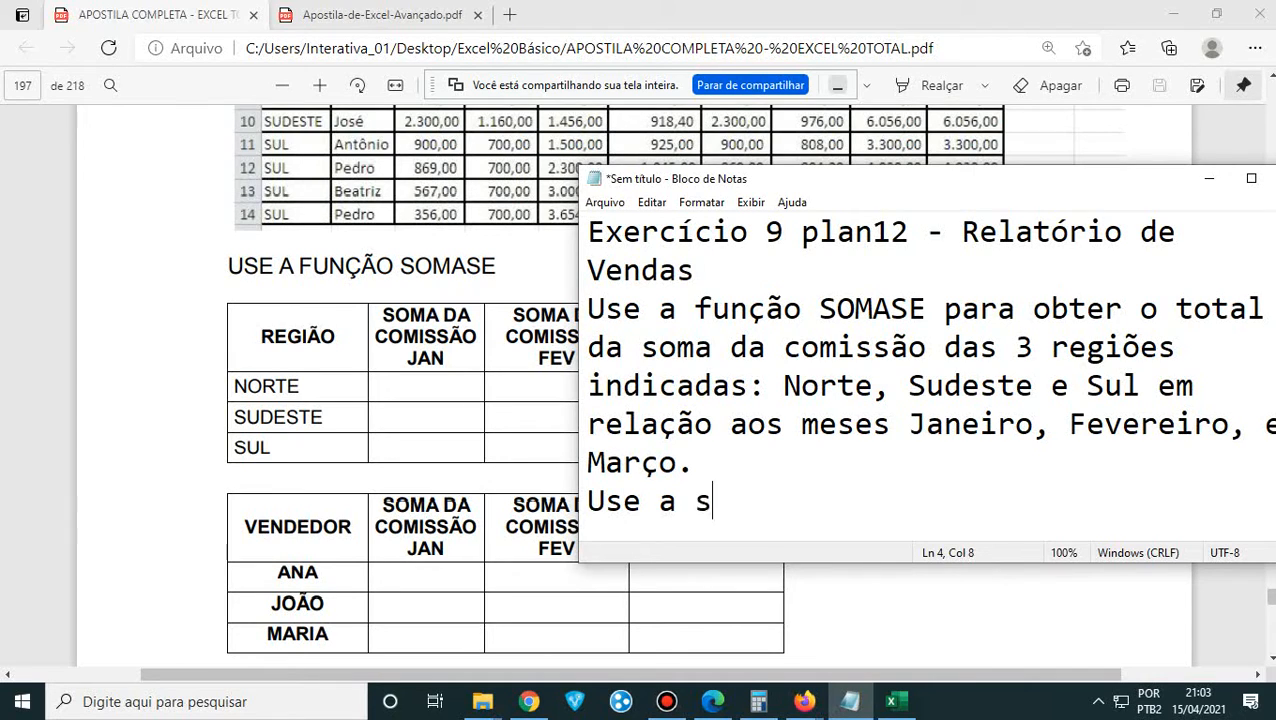
{"action": "key", "text": "BackSpace"}
{"action": "type", "text": "funçã"}
{"action": "key", "text": "BackSpace"}
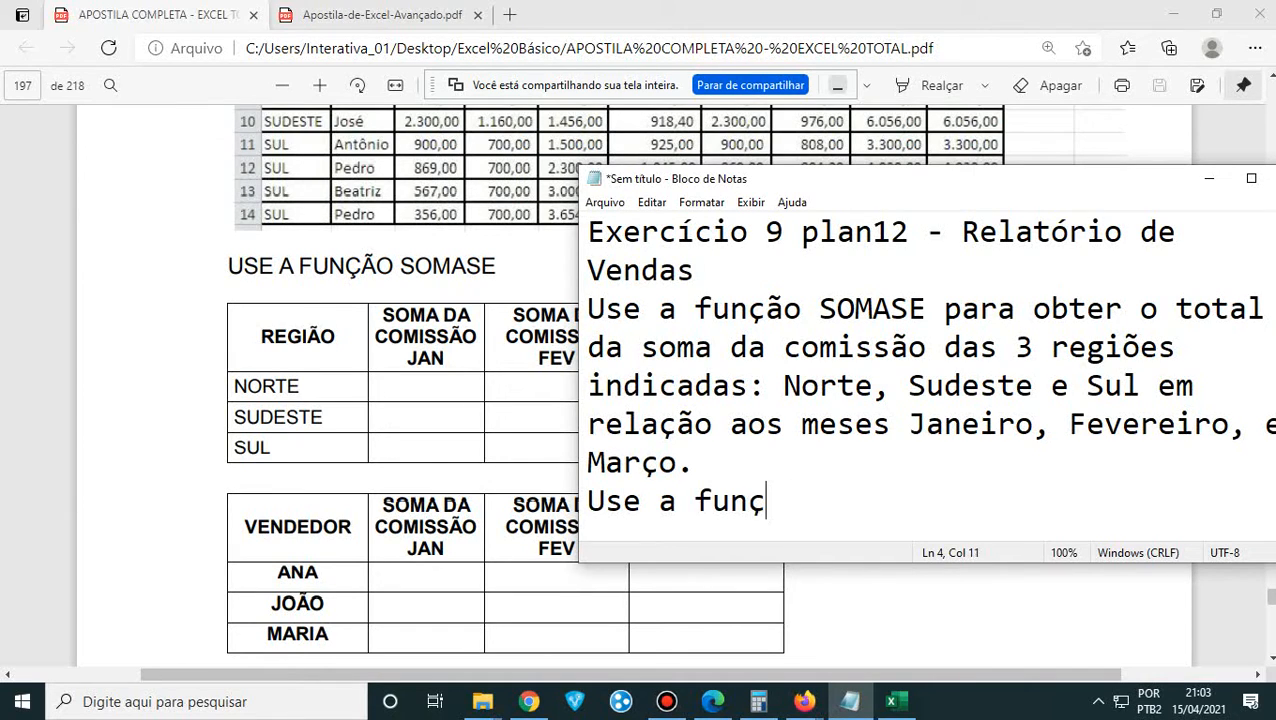
{"action": "type", "text": "õ"}
{"action": "key", "text": "BackSpace"}
{"action": "type", "text": "ão Som"}
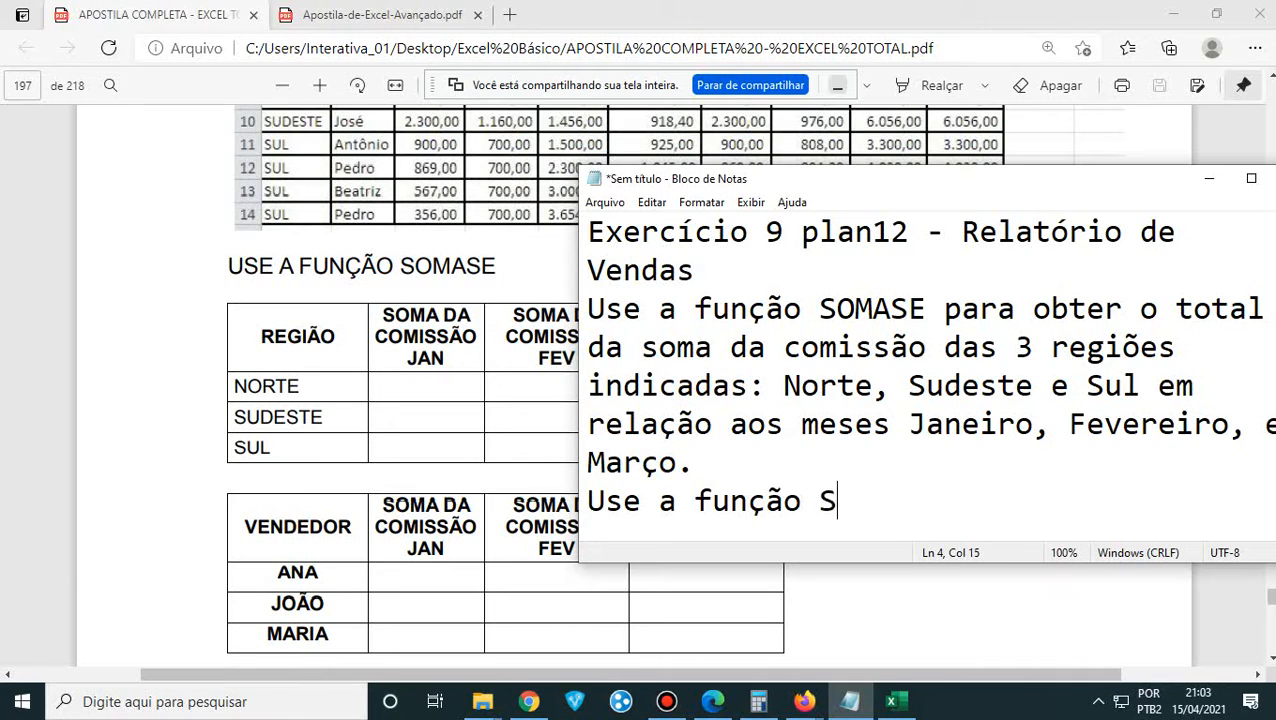
{"action": "key", "text": "BackSpace"}
{"action": "key", "text": "BackSpace"}
{"action": "type", "text": "OMASE"}
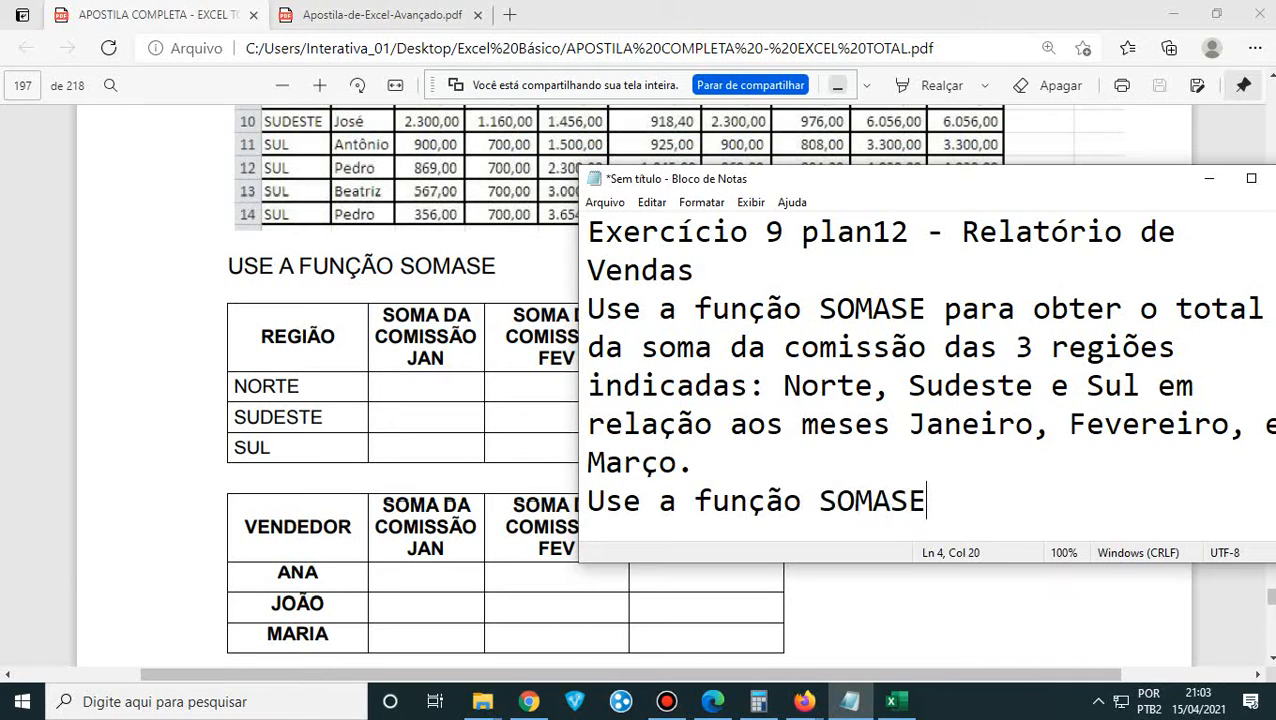
- Continue the second SOMASE instruction with "para obter a soma da comissão por"
{"action": "type", "text": " para obe"}
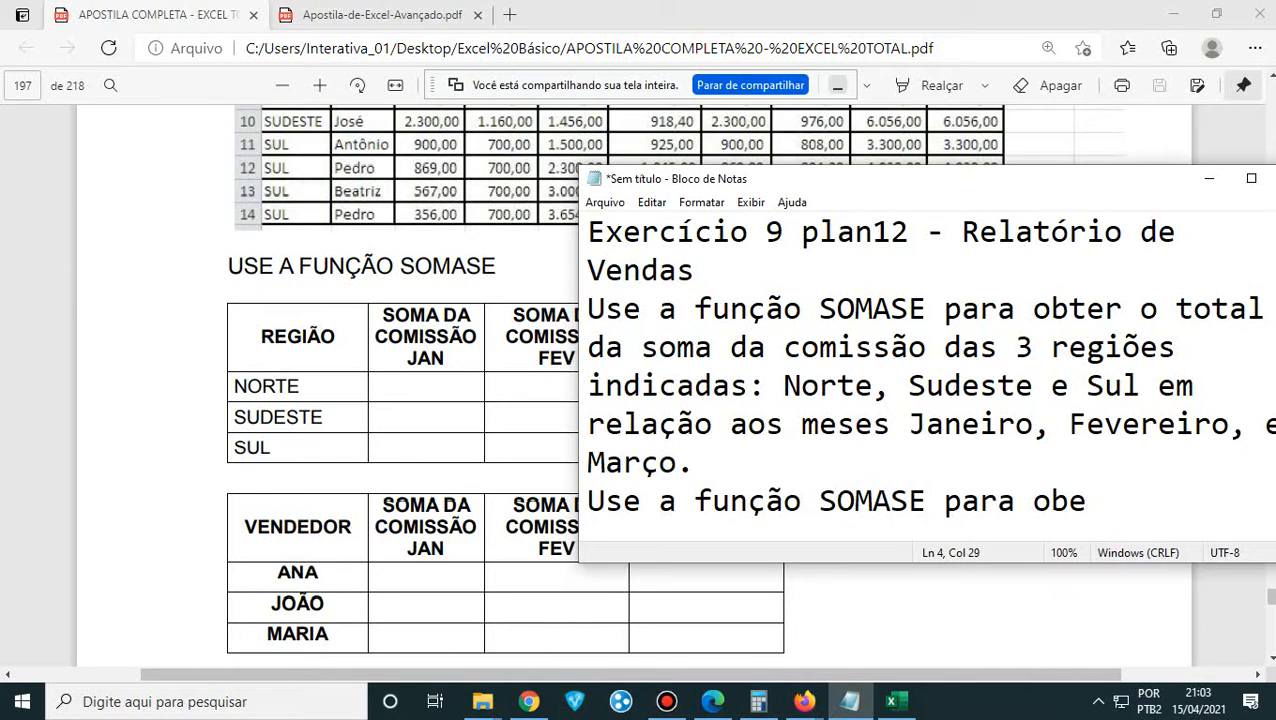
{"action": "key", "text": "BackSpace"}
{"action": "type", "text": "ter "}
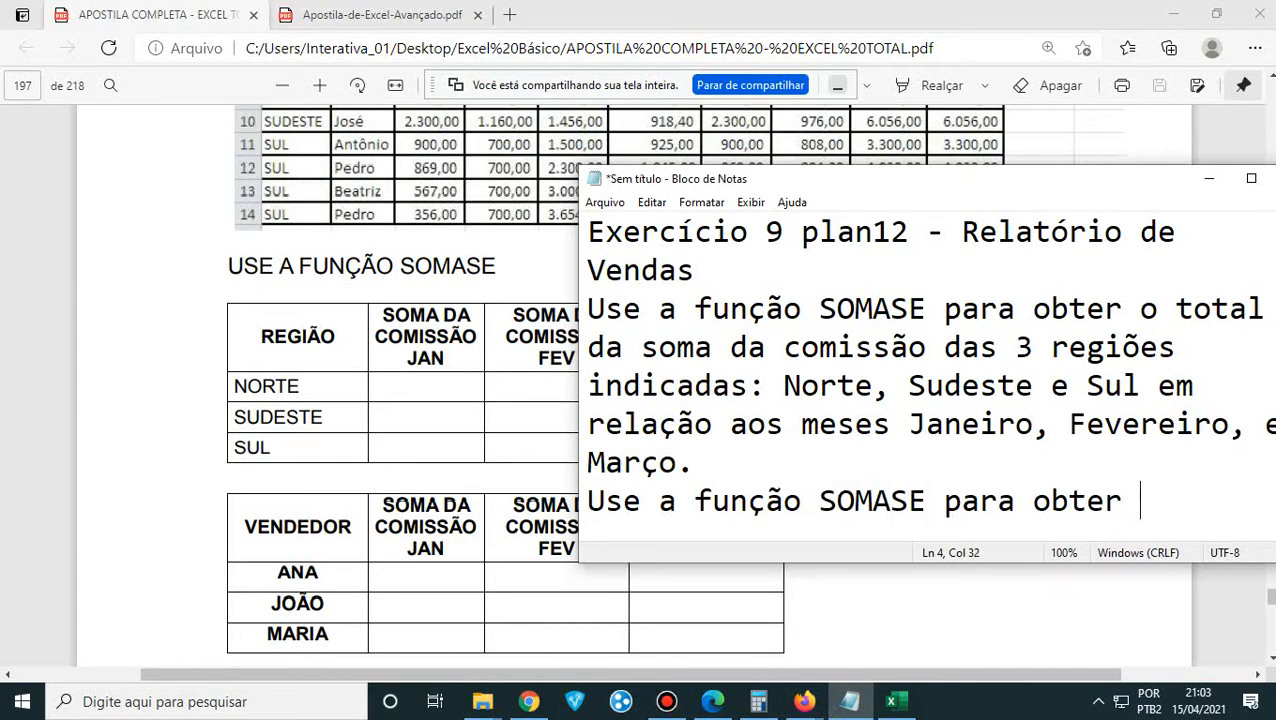
{"action": "type", "text": "a soma da"}
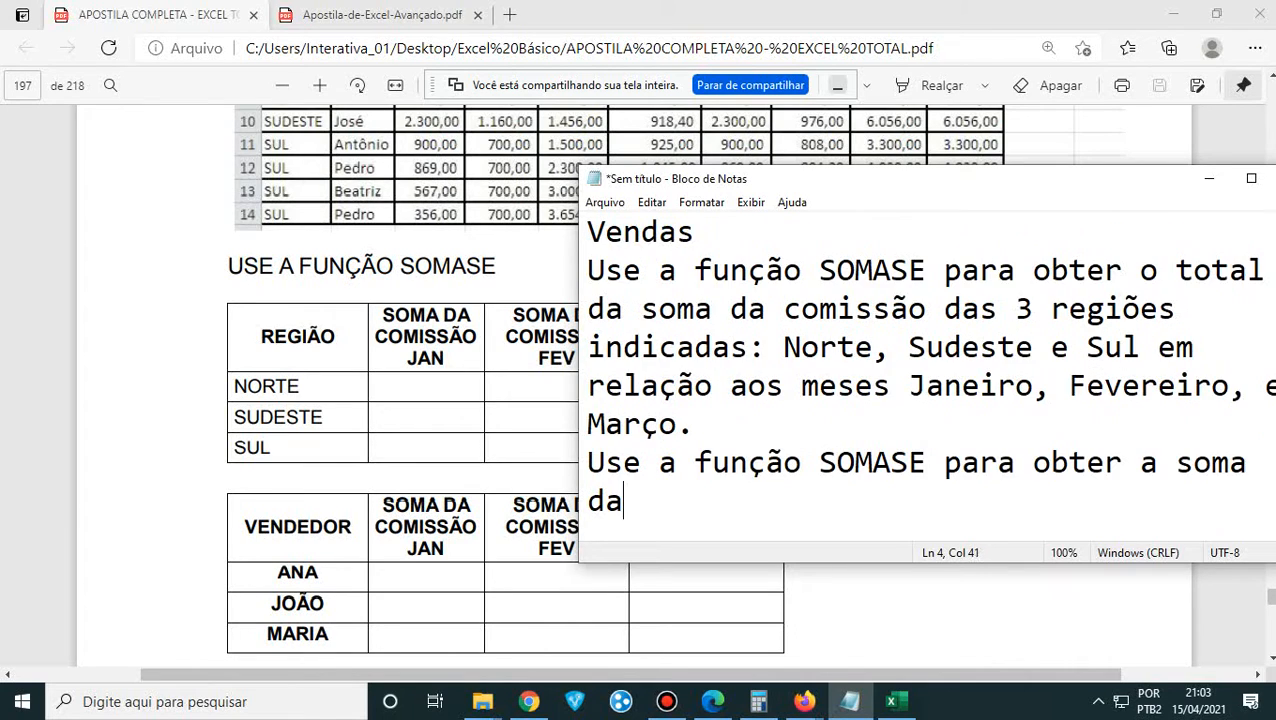
{"action": "type", "text": " comie"}
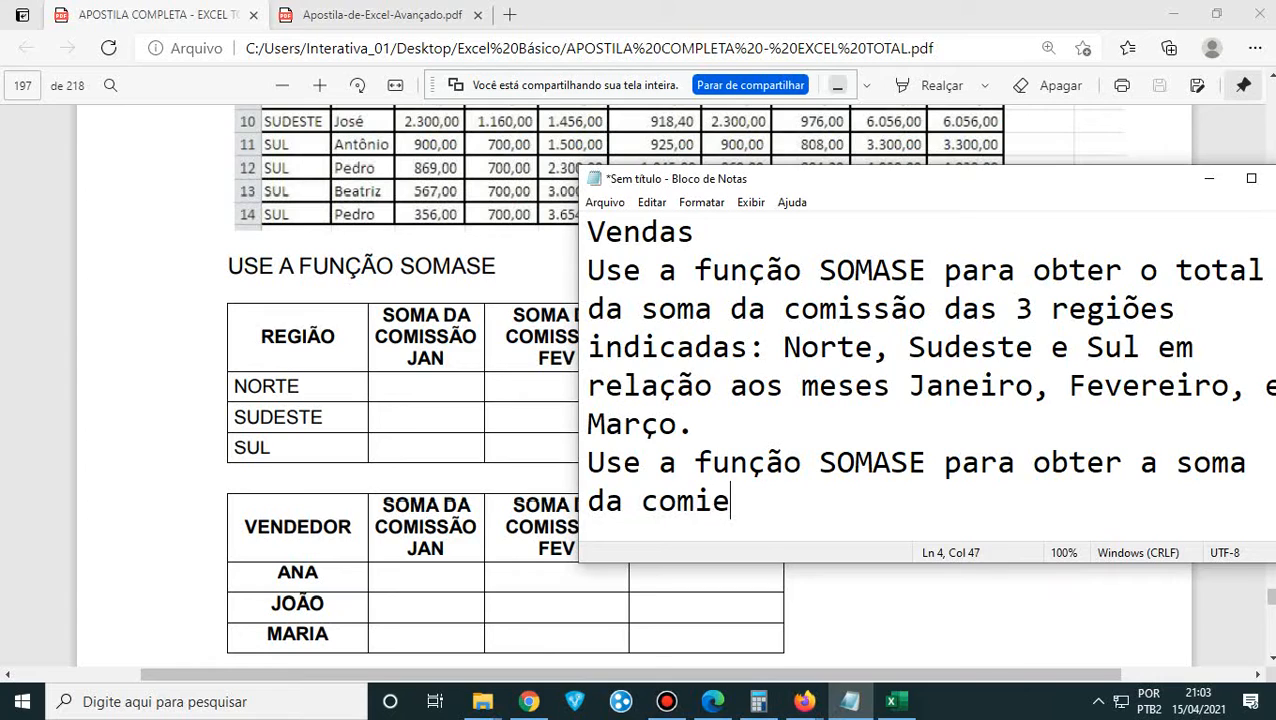
{"action": "key", "text": "BackSpace"}
{"action": "type", "text": "ssão por "}
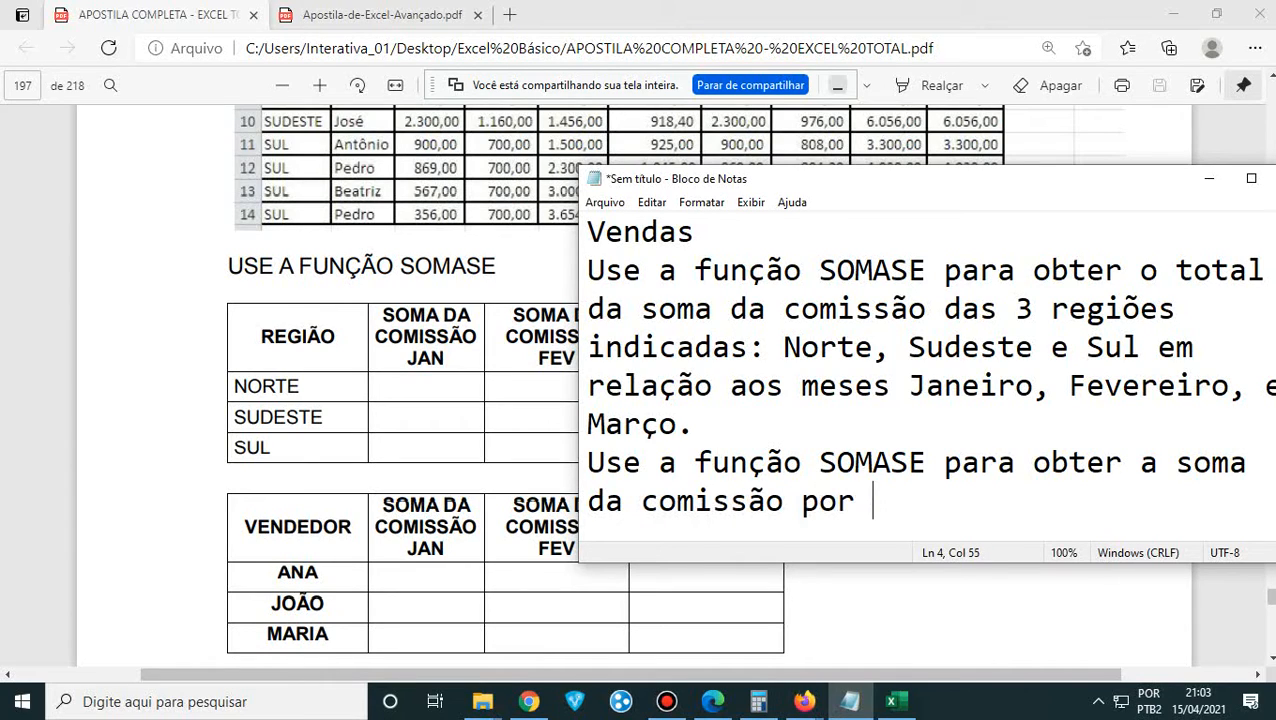
- Finish the second SOMASE instruction with "vendedor:" followed by the three vendors' first names from the handout table
{"action": "type", "text": "vendedor"}
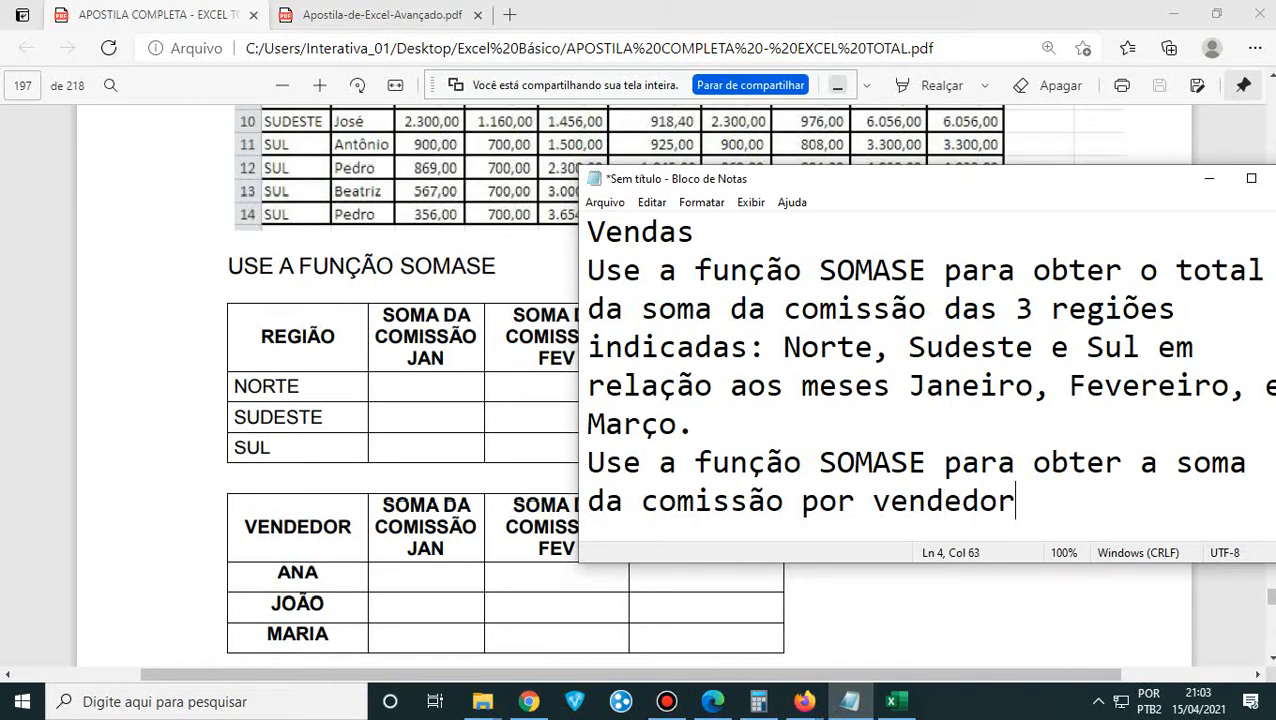
{"action": "type", "text": ": Ana, João"}
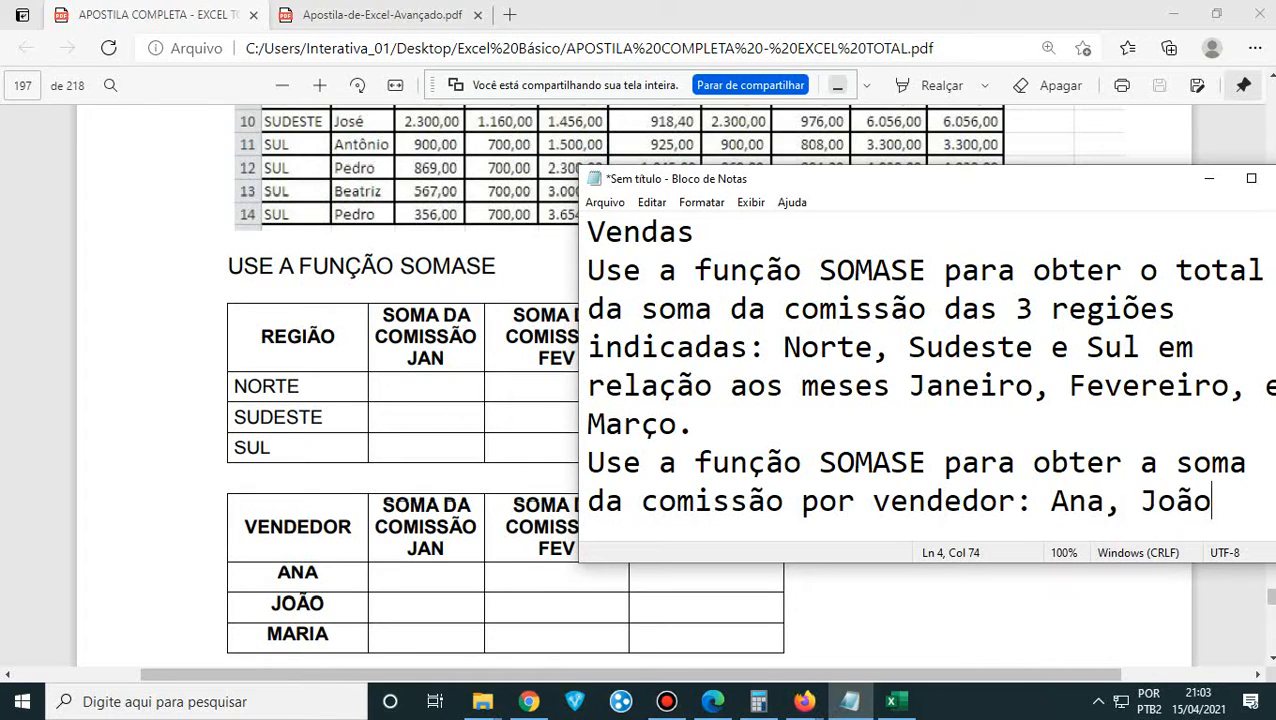
{"action": "type", "text": " eMari"}
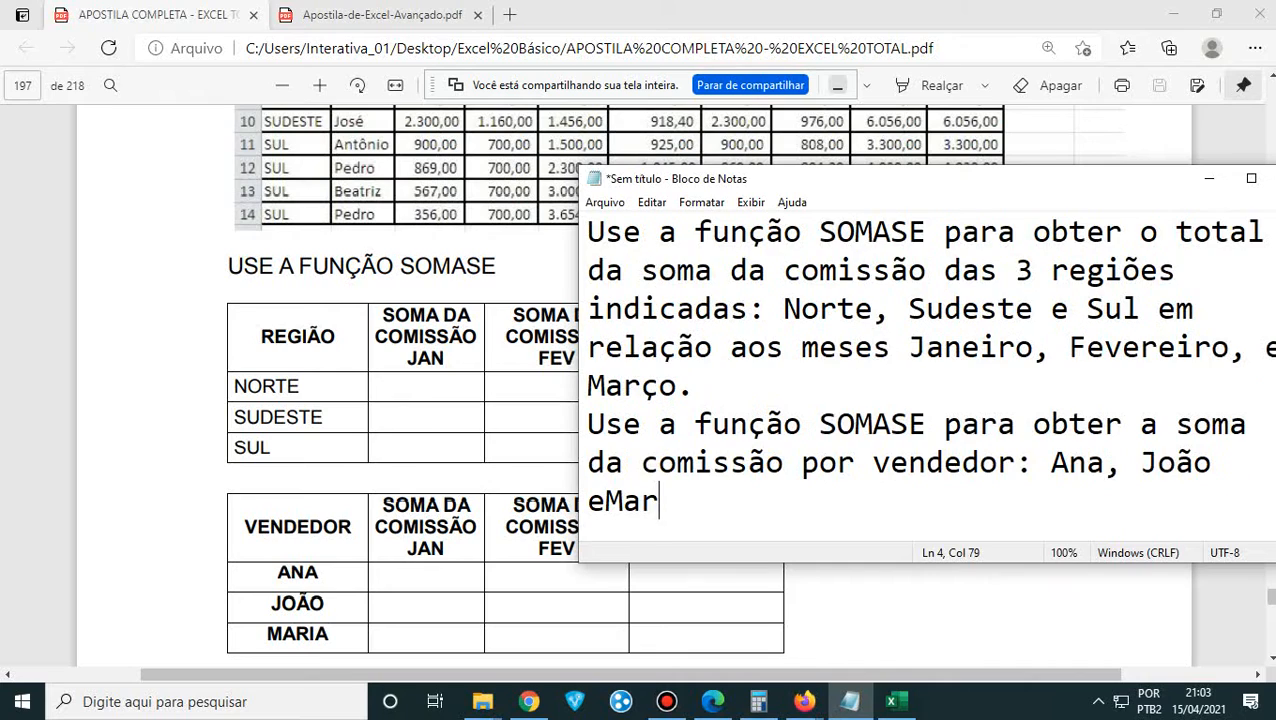
{"action": "key", "text": "BackSpace"}
{"action": "key", "text": "BackSpace"}
{"action": "key", "text": "BackSpace"}
{"action": "key", "text": "BackSpace"}
{"action": "type", "text": "M"}
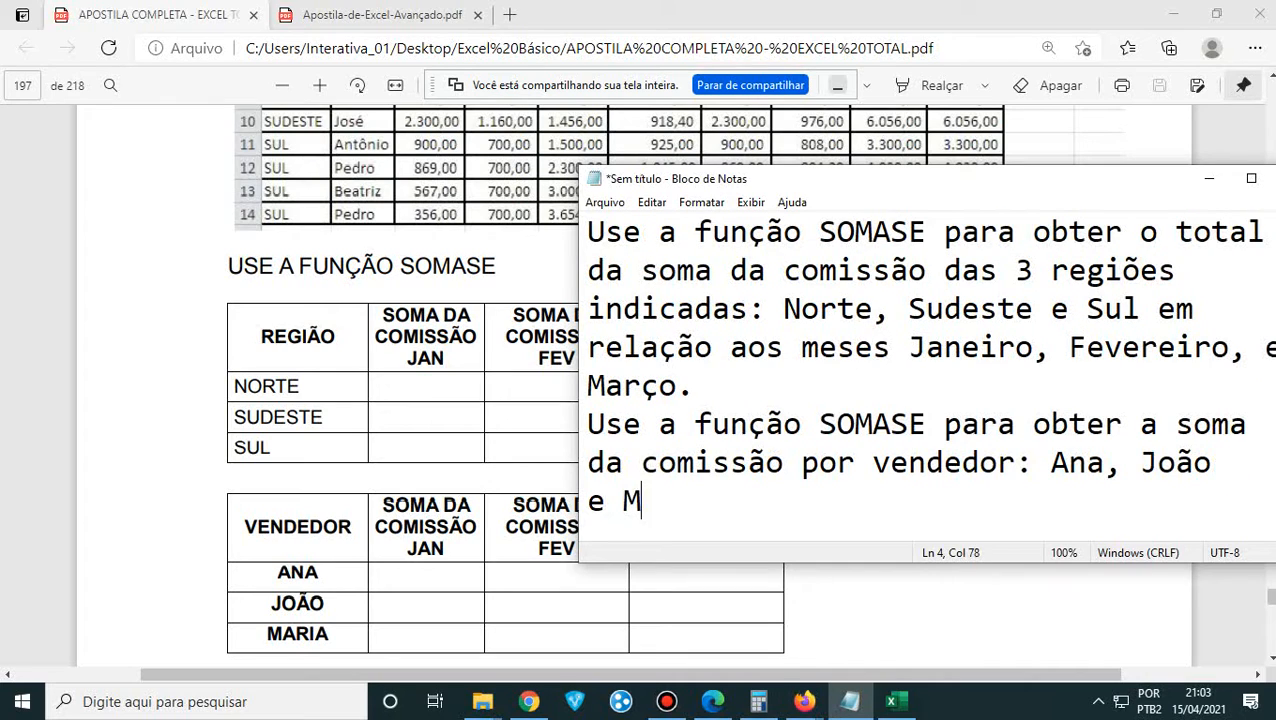
{"action": "type", "text": "aria."}
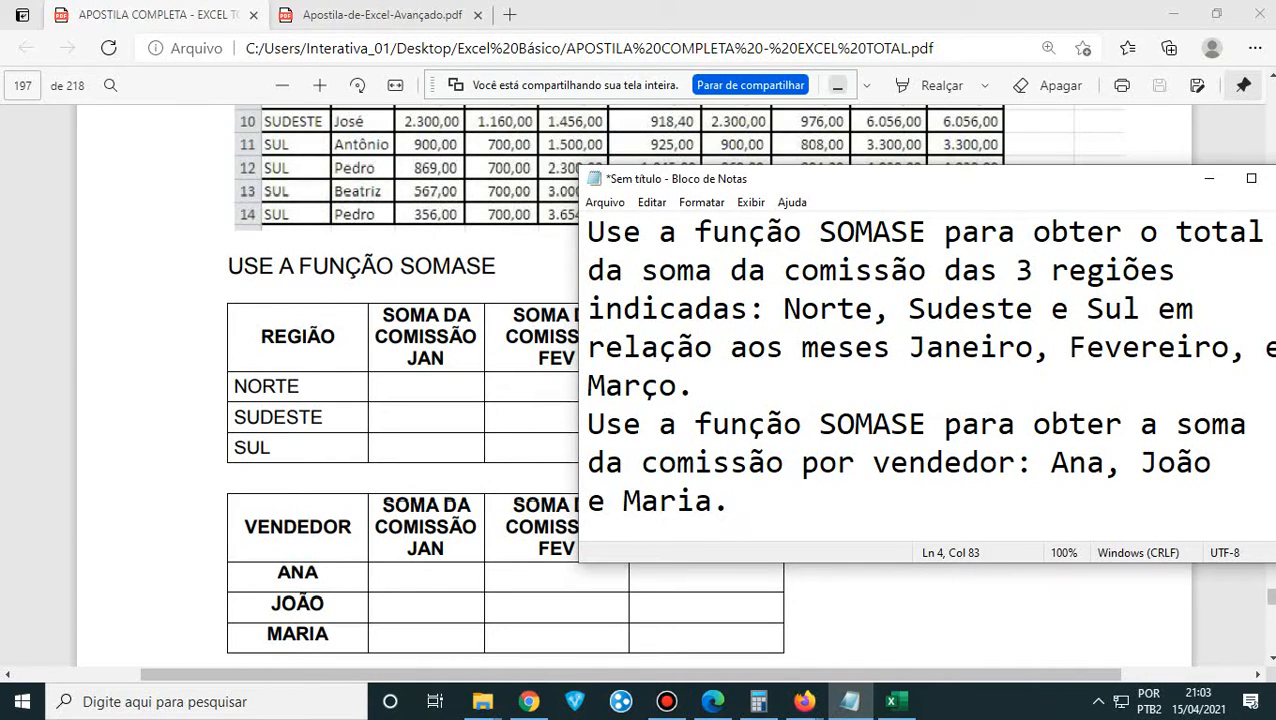
- Move the note aside, minimize it, and examine the handout's sales report and the SOMASE tables by region and vendor
{"action": "left_click_drag", "start_coordinate": [983, 185], "coordinate": [747, 318]}
{"action": "scroll", "coordinate": [925, 268], "scroll_direction": "up", "scroll_amount": 3}
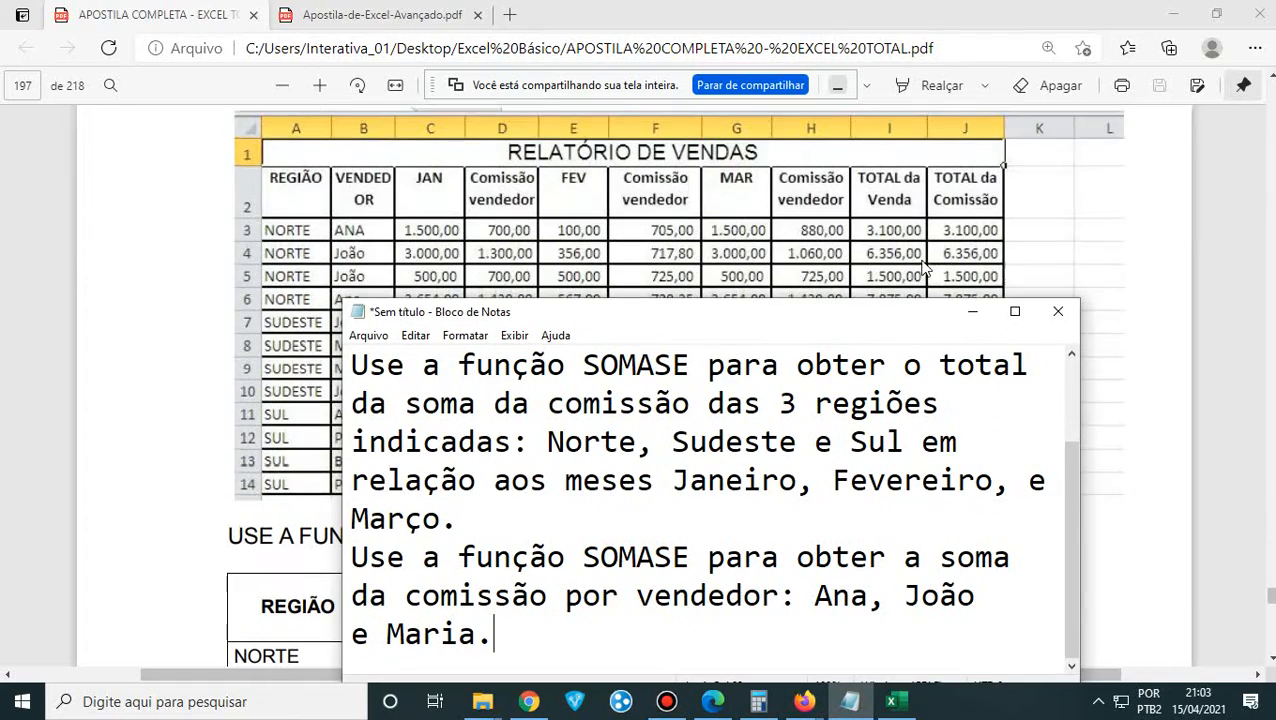
{"action": "left_click", "coordinate": [972, 311]}
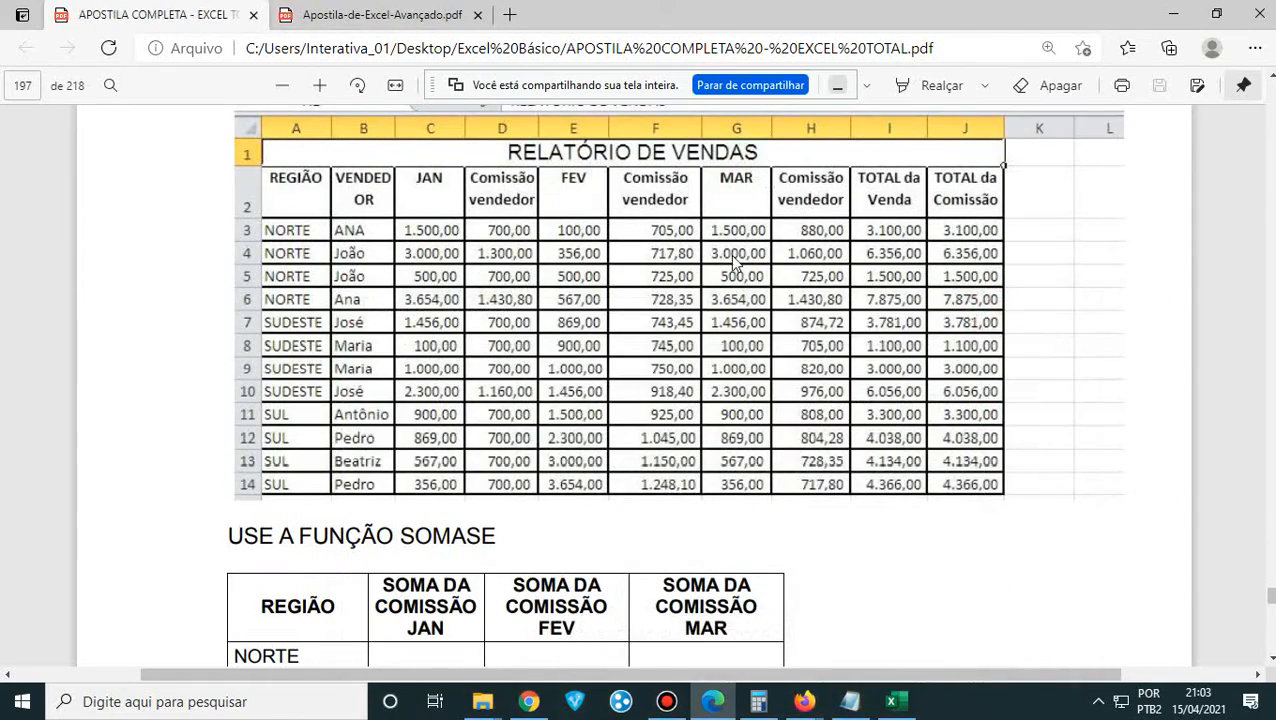
{"action": "scroll", "coordinate": [733, 262], "scroll_direction": "down", "scroll_amount": 5}
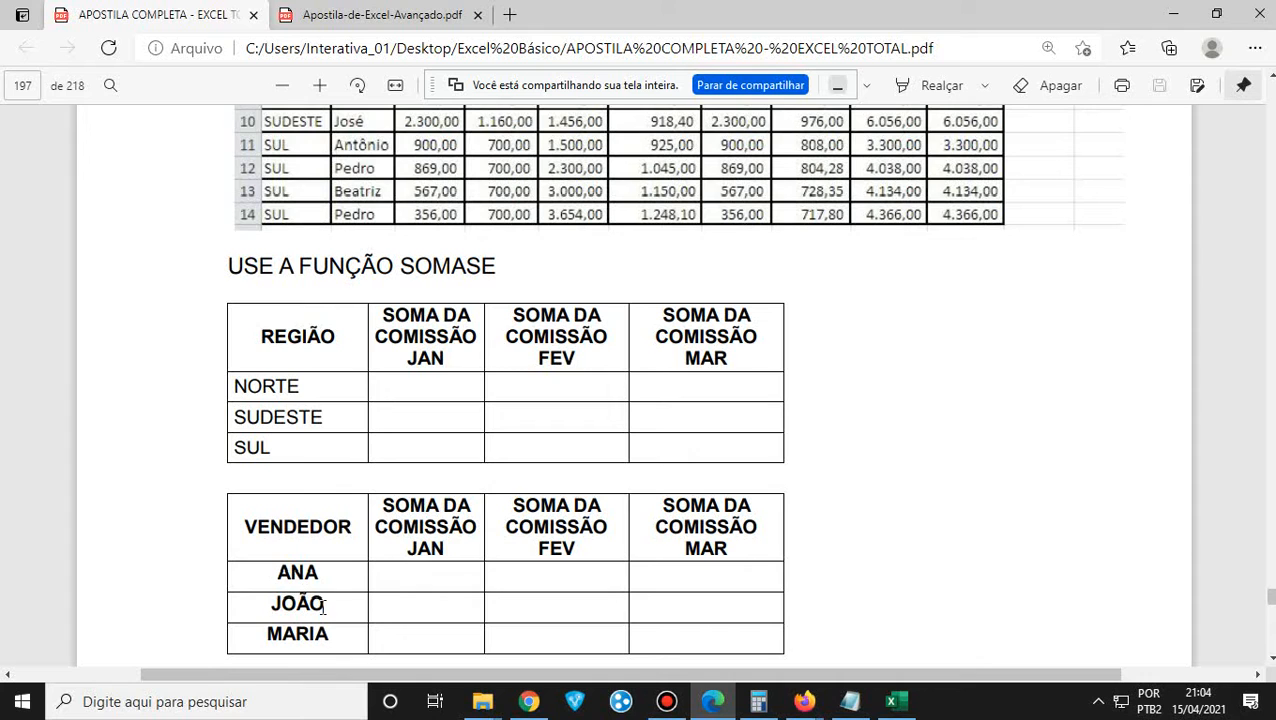
{"action": "left_click_drag", "start_coordinate": [326, 605], "coordinate": [256, 604]}
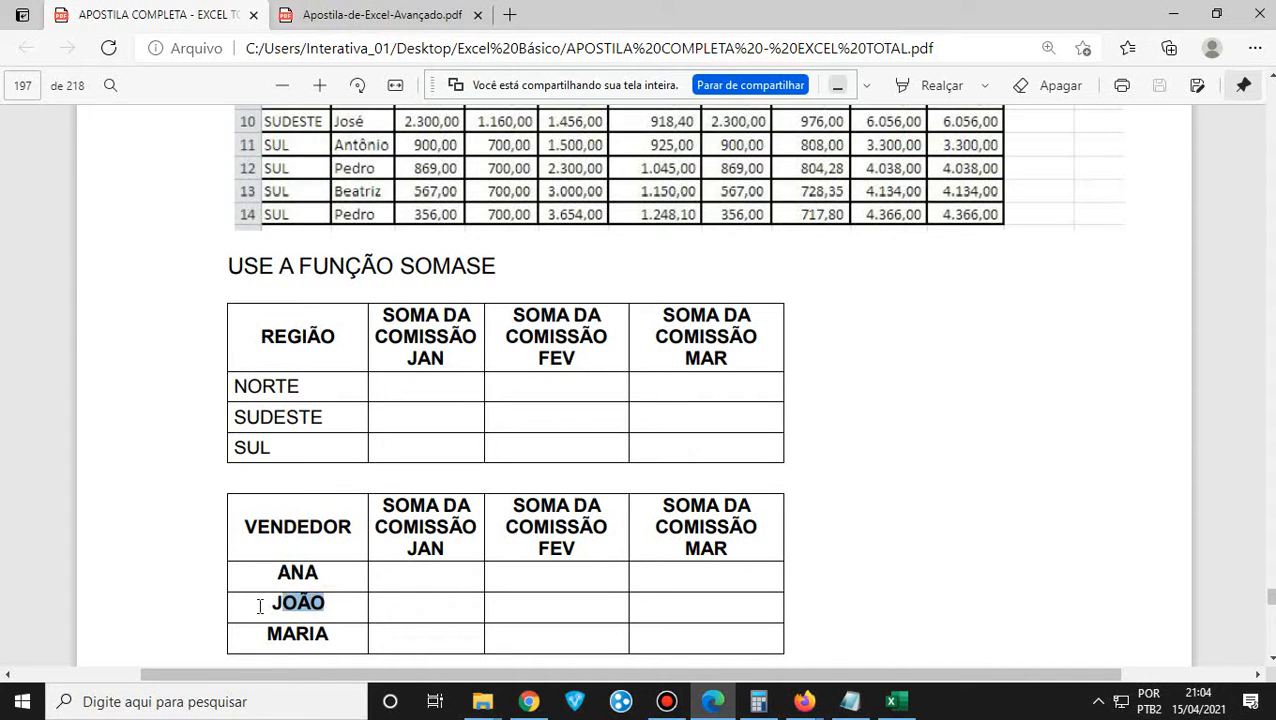
{"action": "left_click", "coordinate": [347, 636]}
{"action": "scroll", "coordinate": [347, 636], "scroll_direction": "up", "scroll_amount": 3}
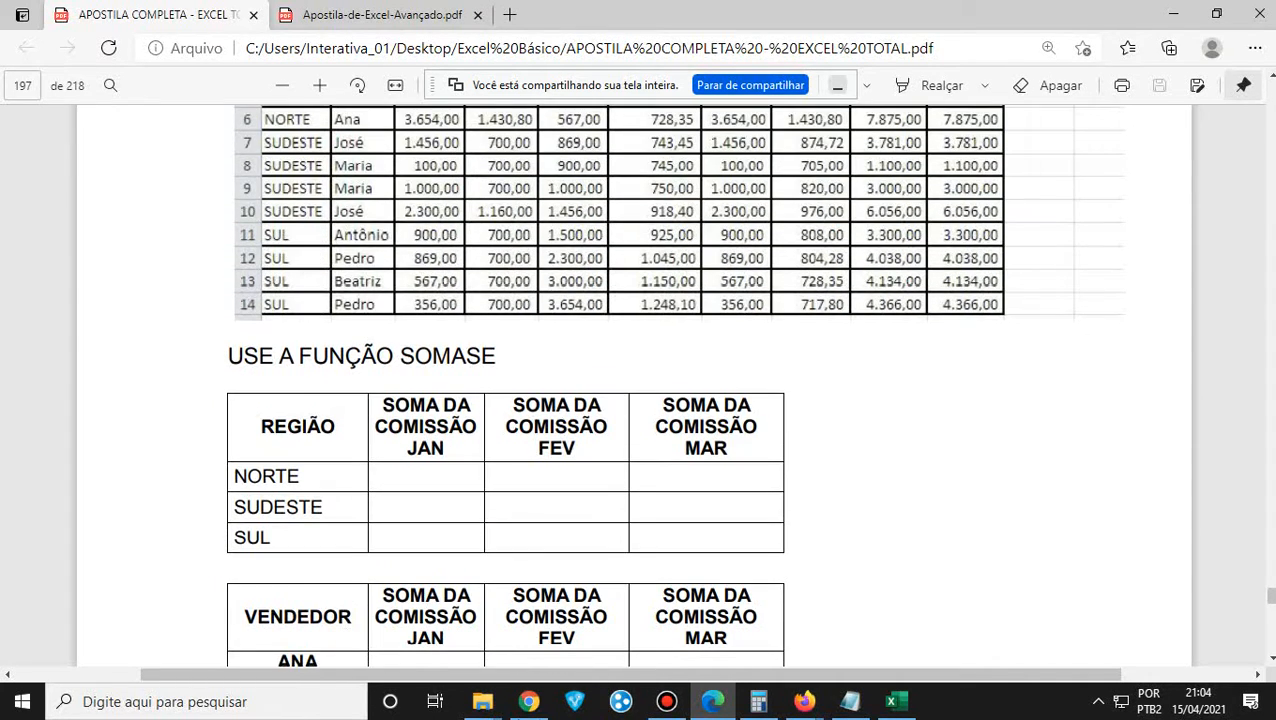
{"action": "left_click", "coordinate": [312, 711]}
{"action": "type", "text": "w"}
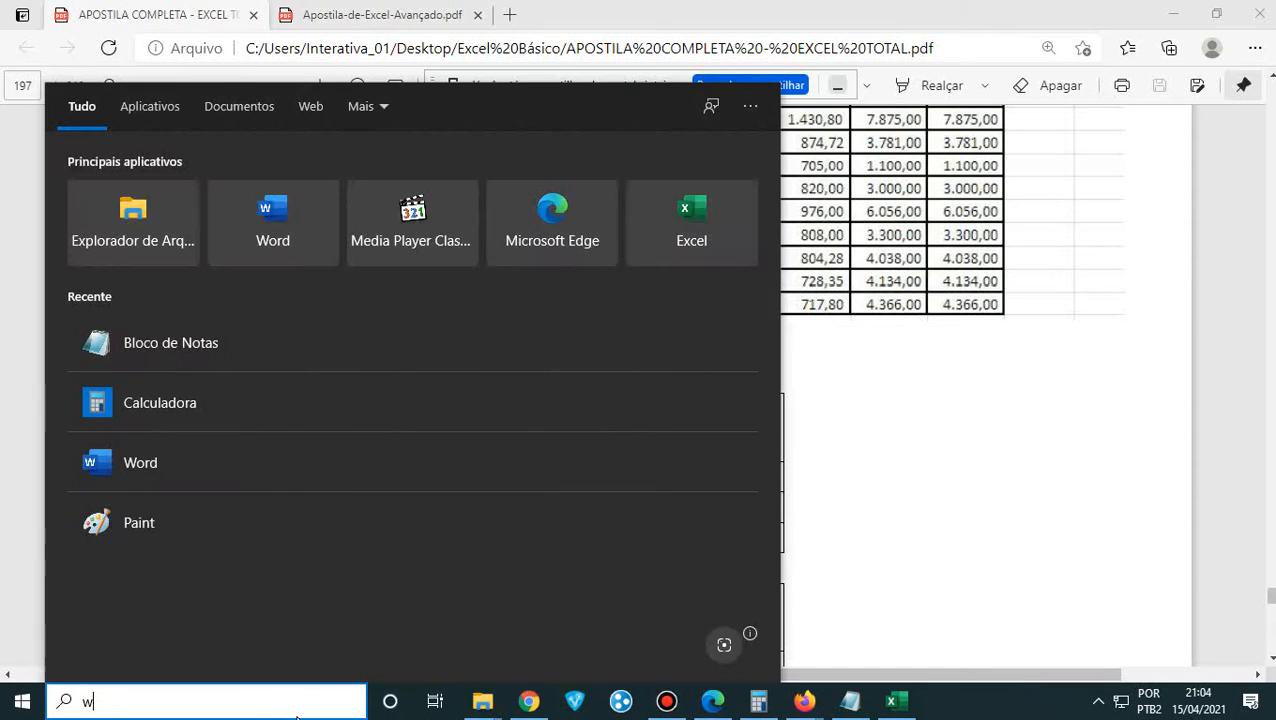
{"action": "type", "text": "ord"}
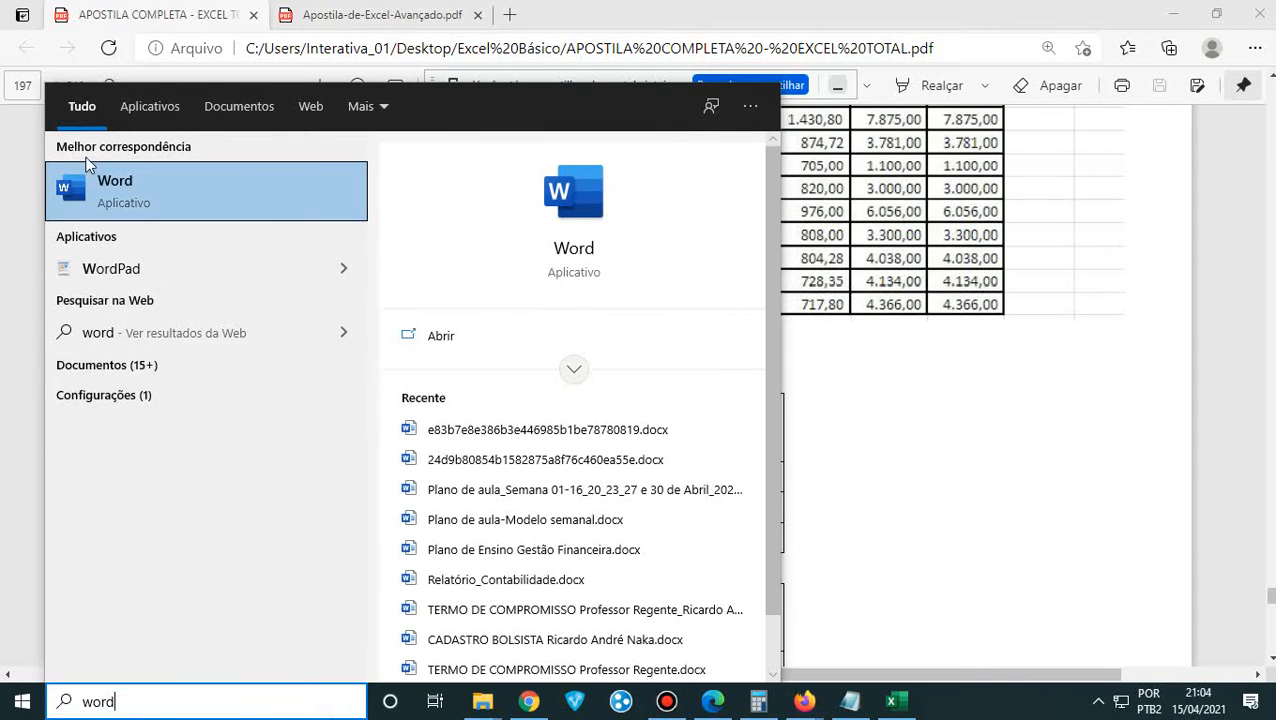
{"action": "left_click", "coordinate": [956, 484]}
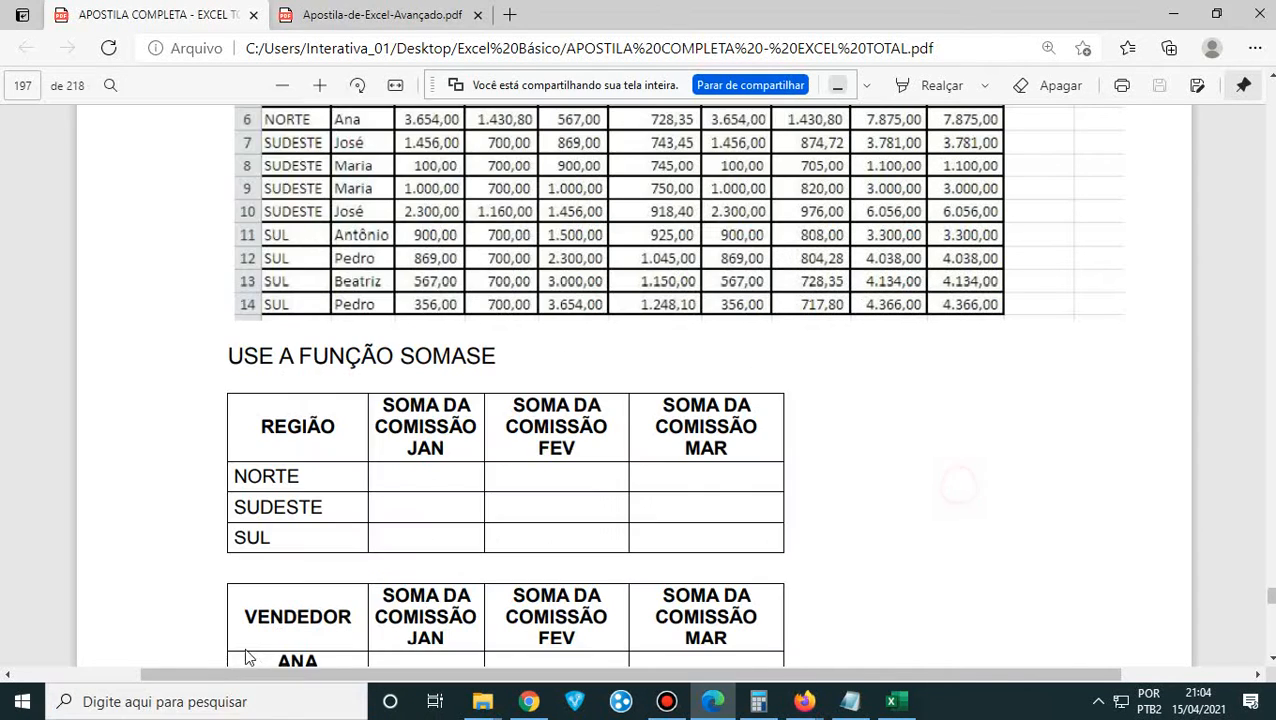
- Search for Paint, open it with a blank image, and return to the PDF handout
{"action": "left_click", "coordinate": [192, 712]}
{"action": "type", "text": "paiont"}
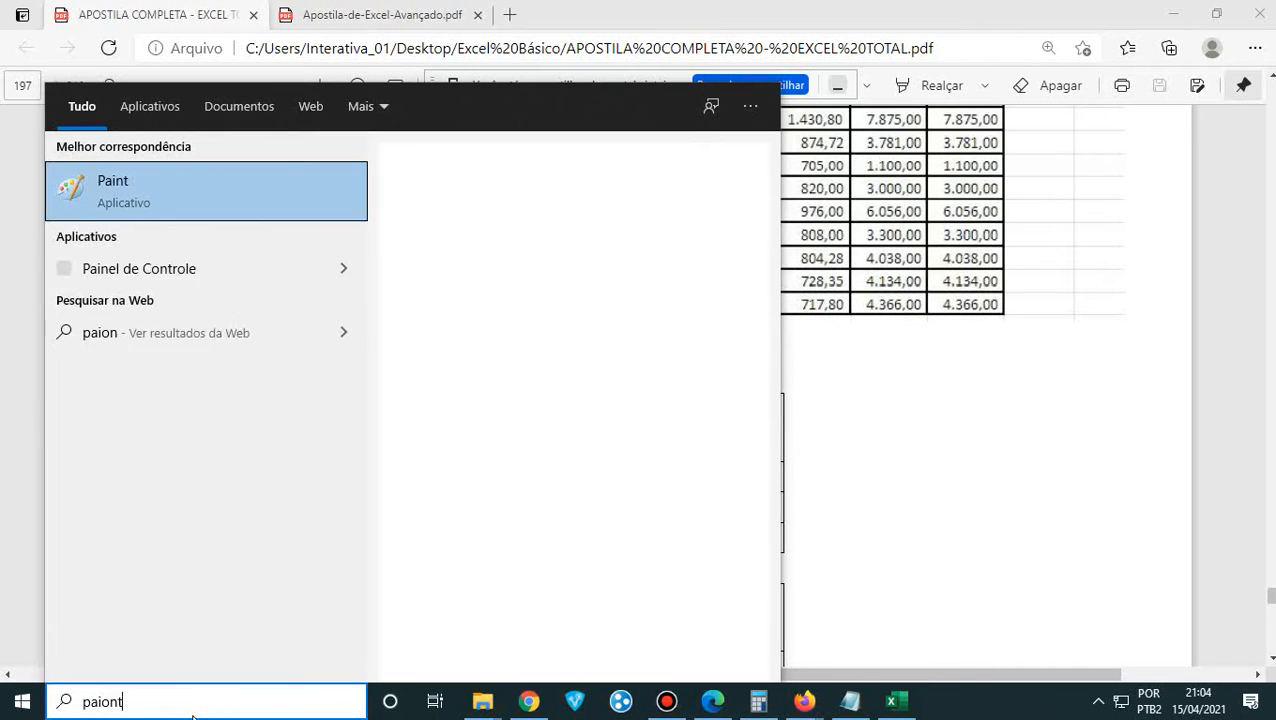
{"action": "key", "text": "BackSpace"}
{"action": "key", "text": "BackSpace"}
{"action": "key", "text": "BackSpace"}
{"action": "type", "text": "nt"}
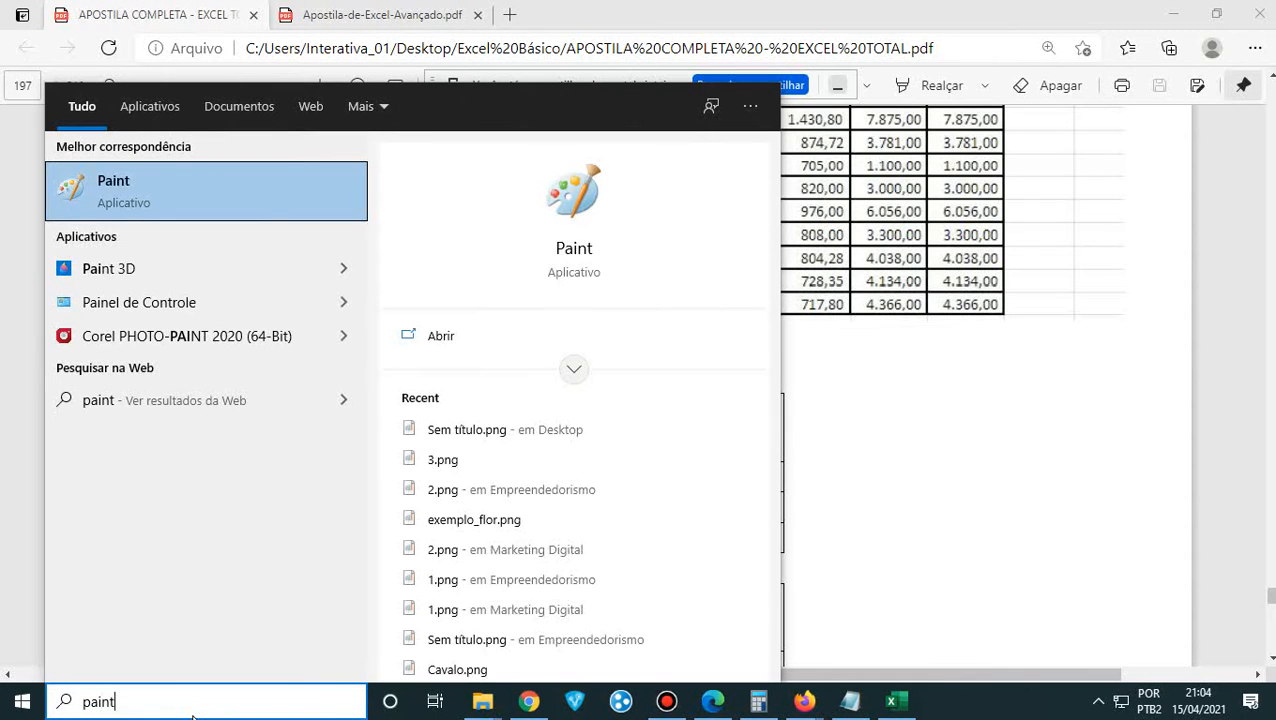
{"action": "left_click", "coordinate": [191, 191]}
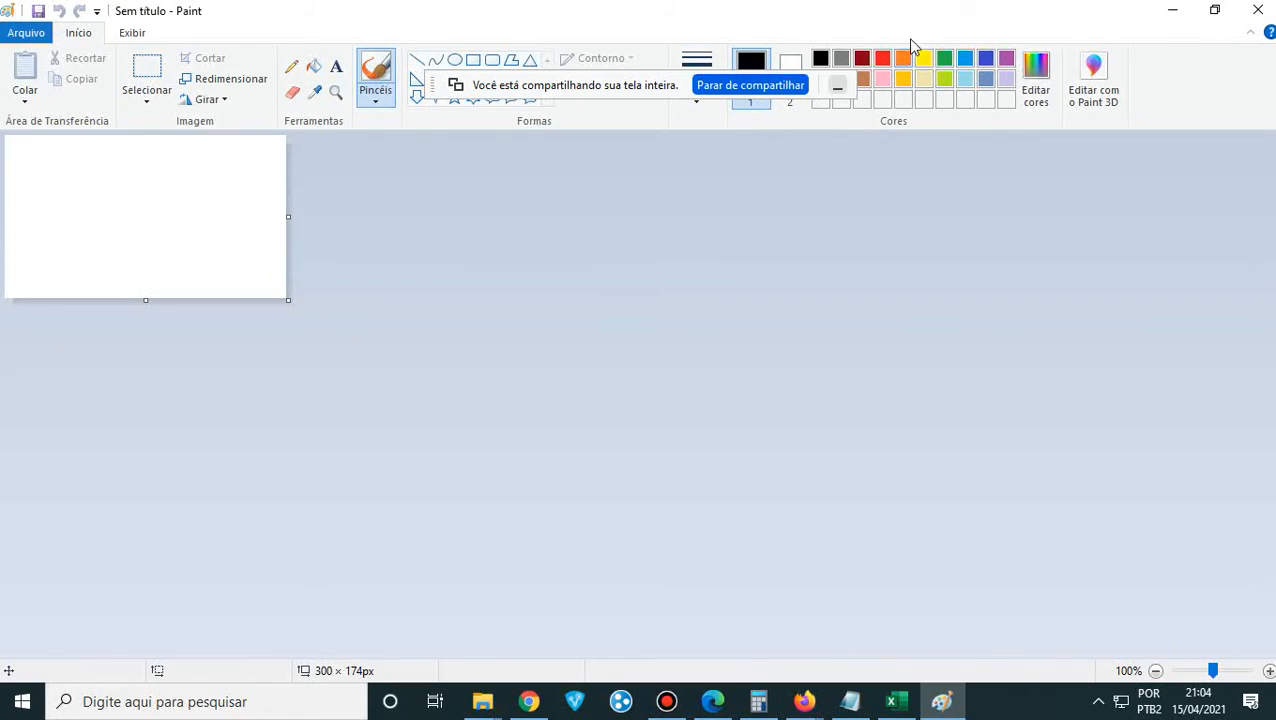
{"action": "left_click", "coordinate": [1168, 10]}
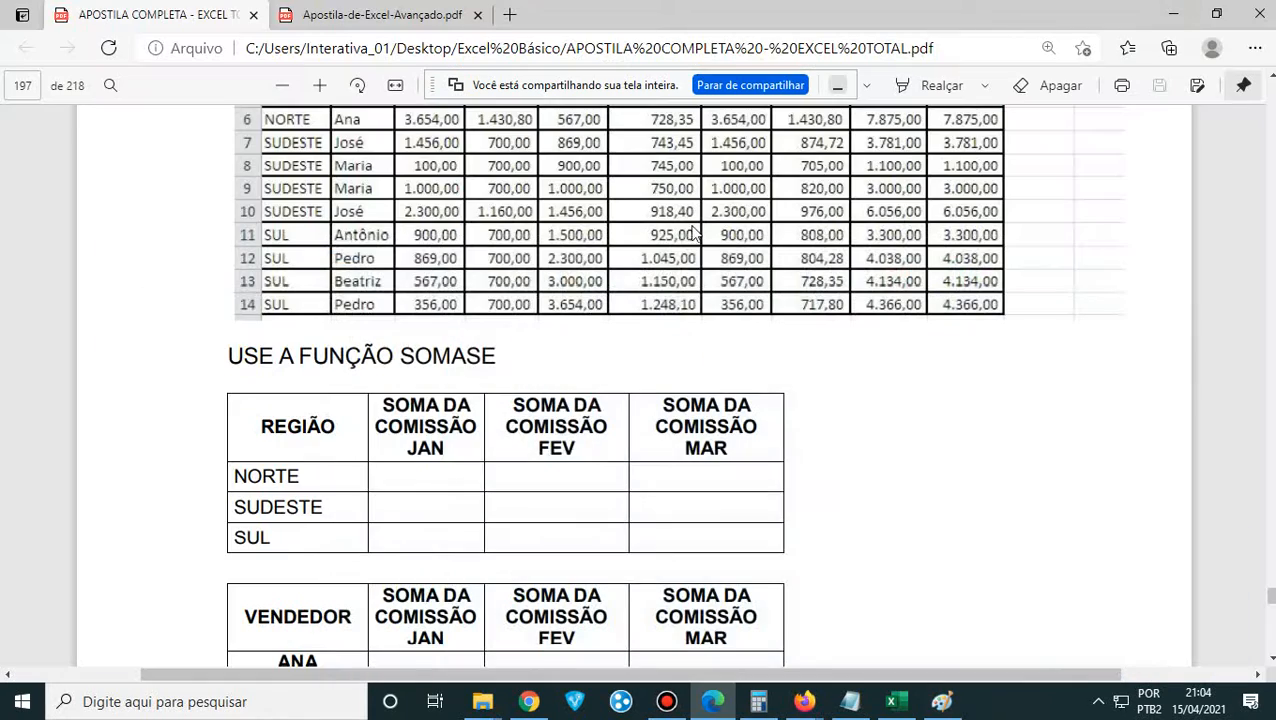
- Fit the sales report and the SOMASE tables into one screen capture and paste it into the blank Paint image
{"action": "scroll", "coordinate": [785, 345], "scroll_direction": "up", "scroll_amount": 3}
{"action": "left_click", "coordinate": [1254, 48]}
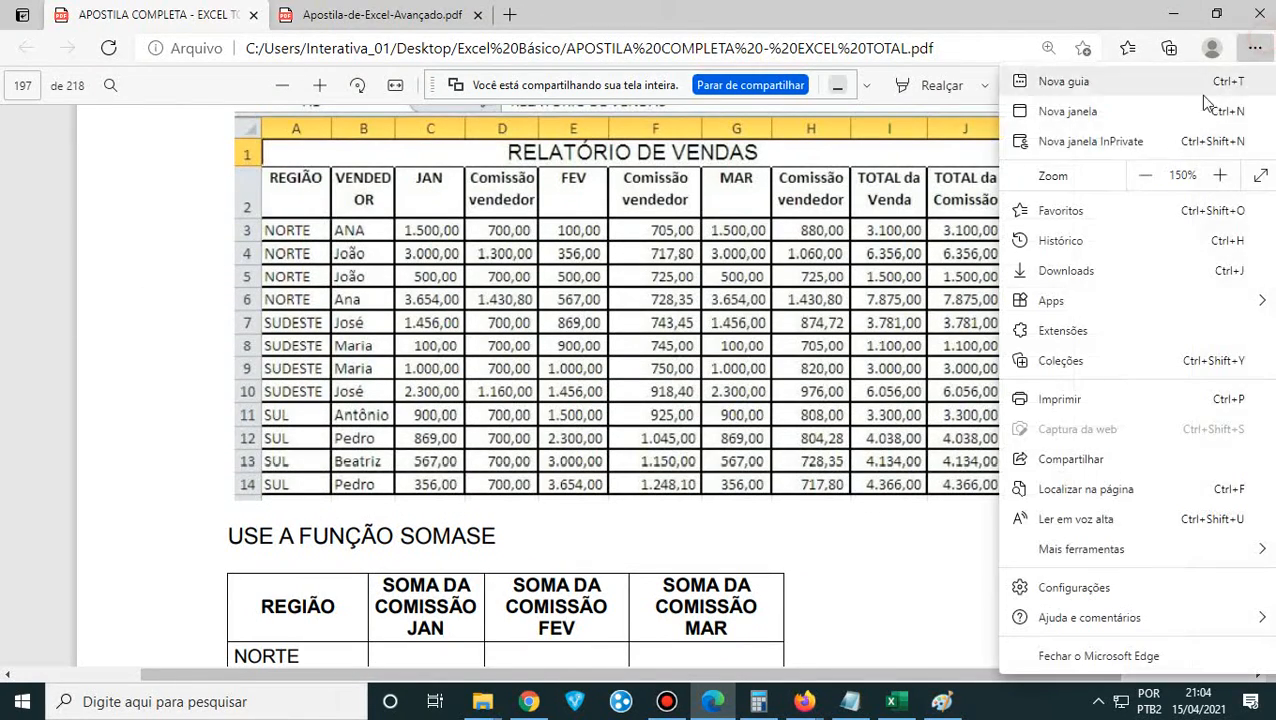
{"action": "left_click", "coordinate": [1147, 176]}
{"action": "left_click", "coordinate": [1150, 177]}
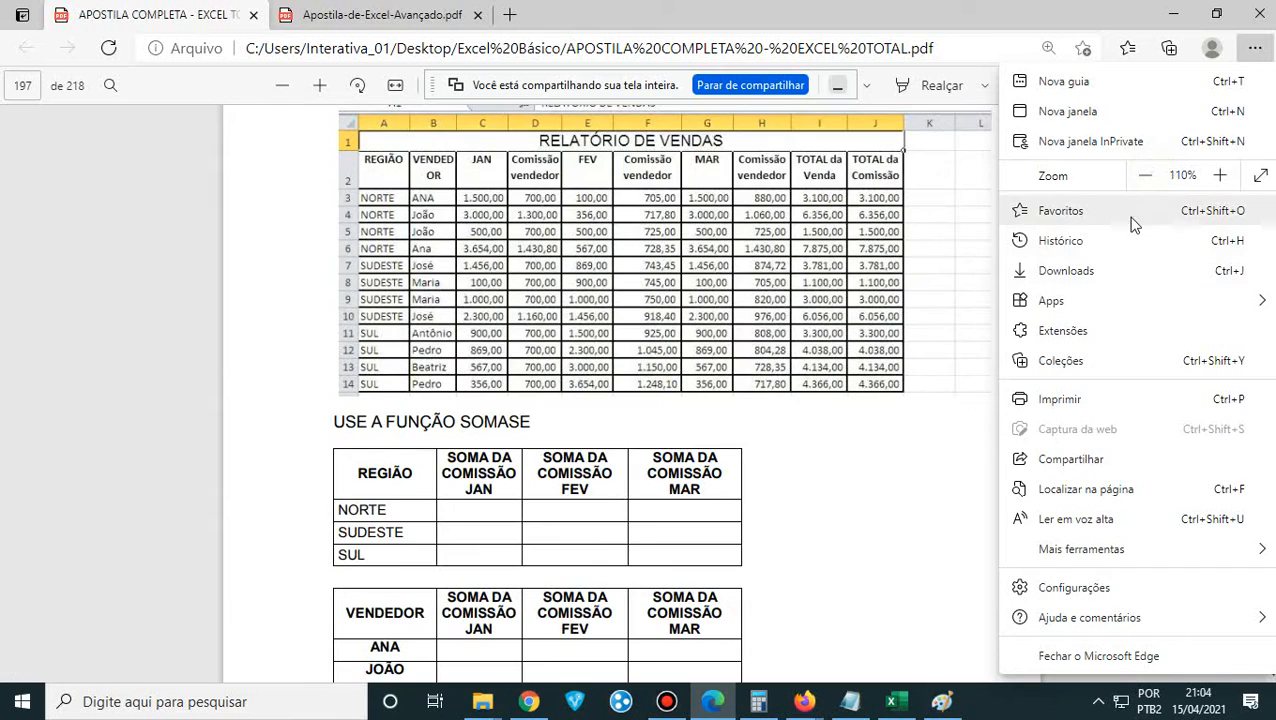
{"action": "left_click", "coordinate": [1145, 178]}
{"action": "left_click", "coordinate": [926, 452]}
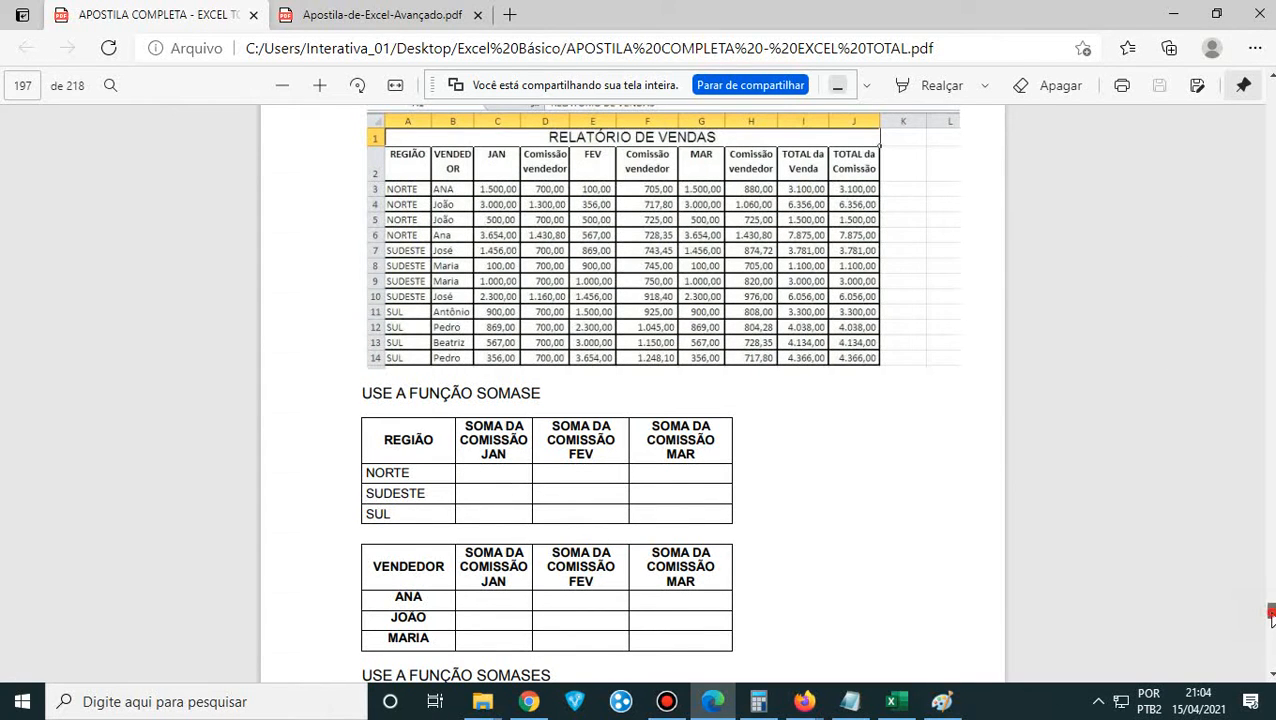
{"action": "scroll", "coordinate": [1250, 597], "scroll_direction": "up", "scroll_amount": 15}
{"action": "scroll", "coordinate": [1193, 592], "scroll_direction": "down", "scroll_amount": 4}
{"action": "scroll", "coordinate": [1017, 528], "scroll_direction": "down", "scroll_amount": 12}
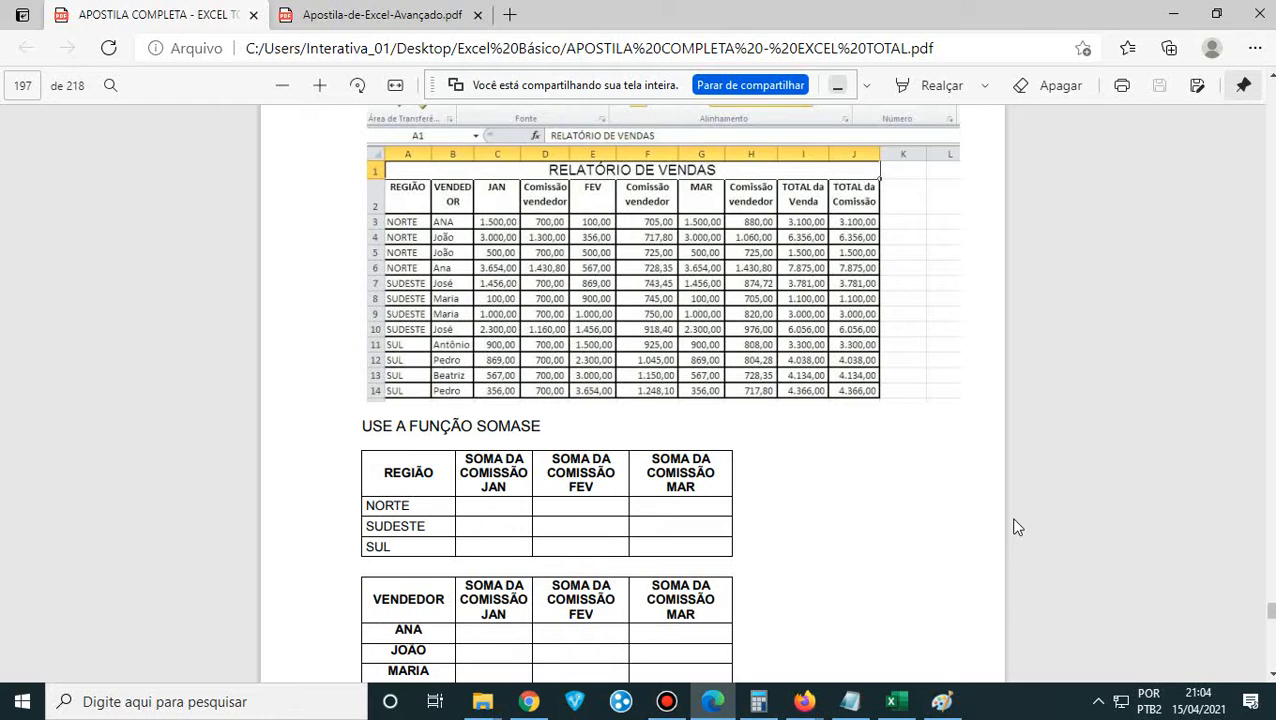
{"action": "left_click", "coordinate": [935, 701]}
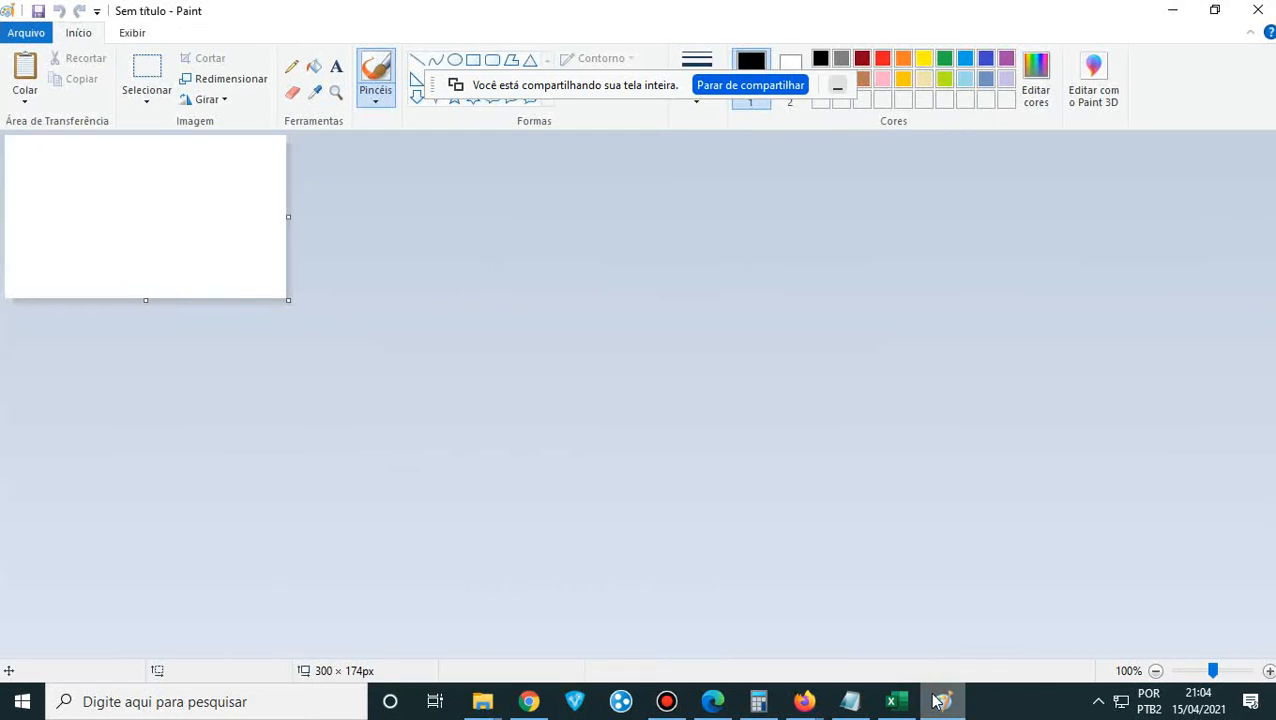
{"action": "key", "text": "ctrl+v"}
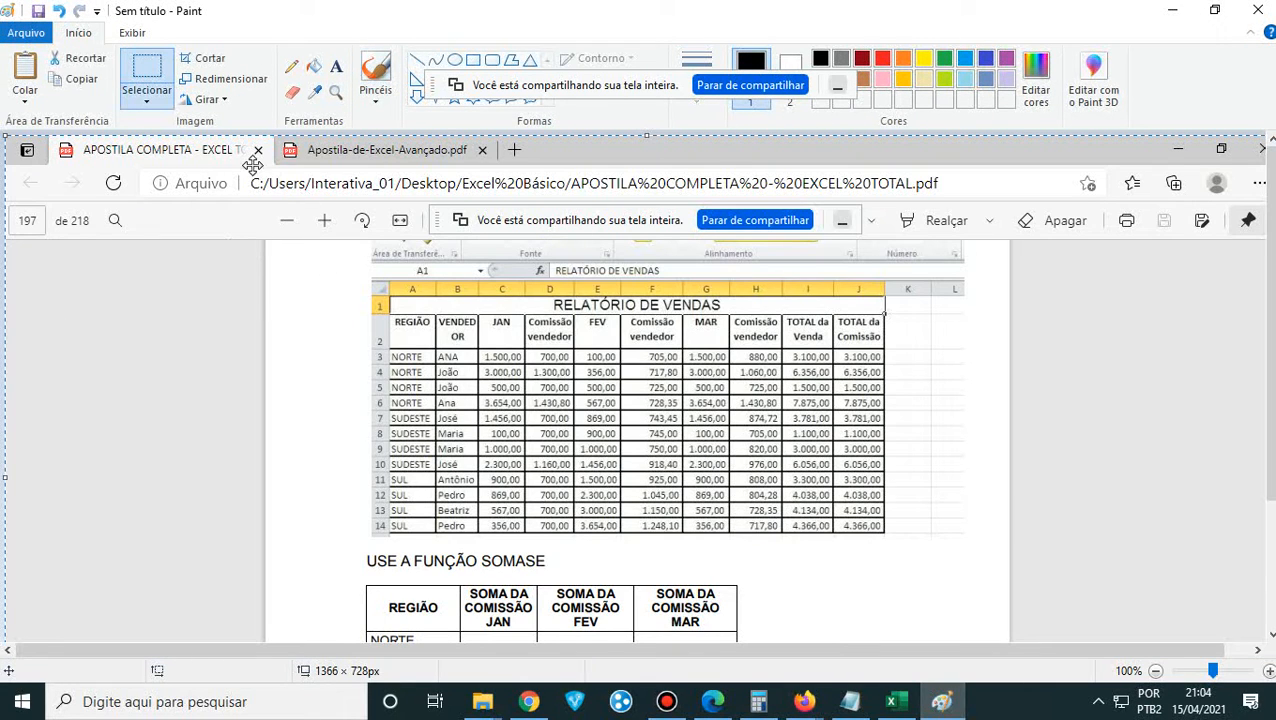
- Save the pasted screenshot as the PNG file 1_SOMASE in the desktop folder Pacote Office > Exercícios, and minimize Paint
{"action": "left_click", "coordinate": [27, 33]}
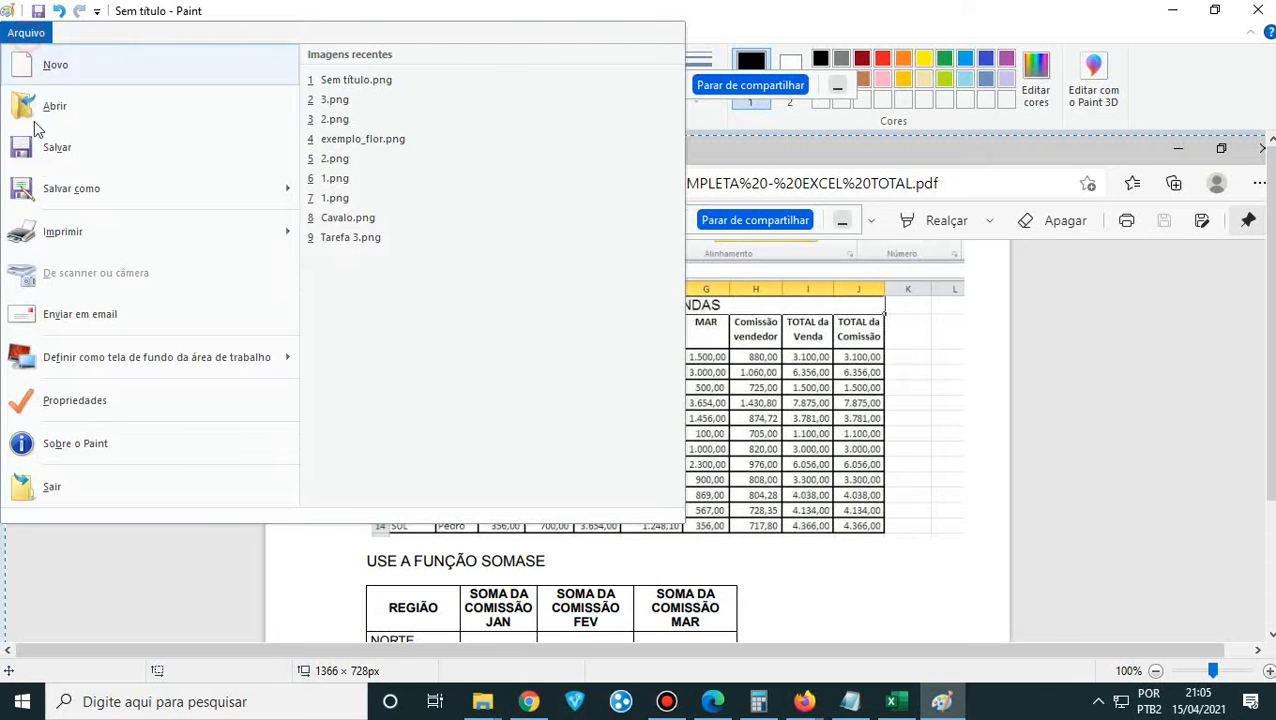
{"action": "left_click", "coordinate": [122, 188]}
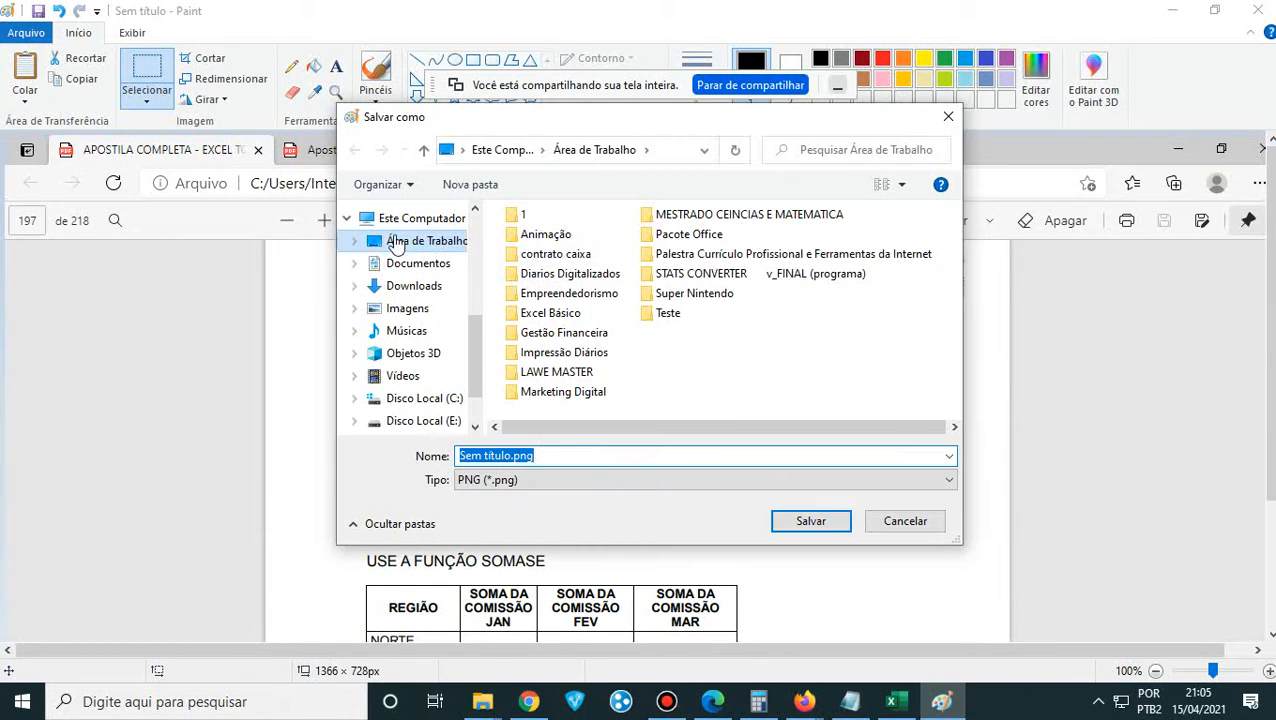
{"action": "double_click", "coordinate": [690, 236]}
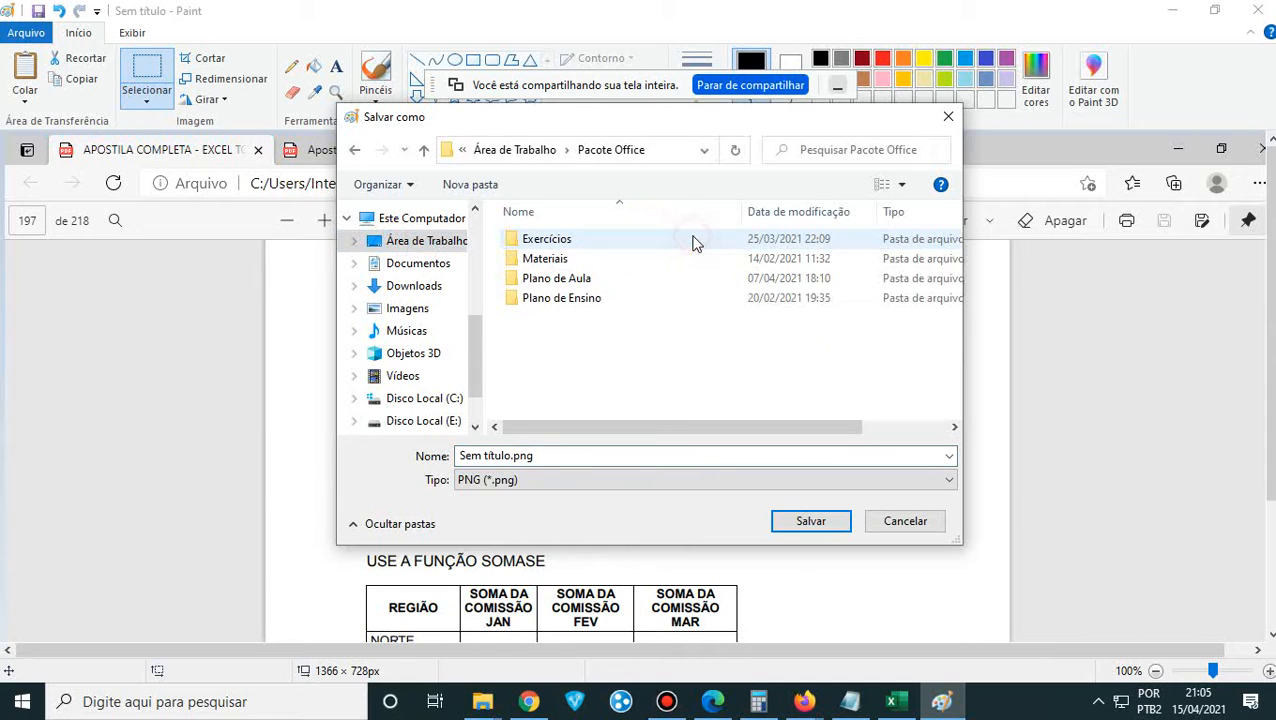
{"action": "double_click", "coordinate": [573, 242]}
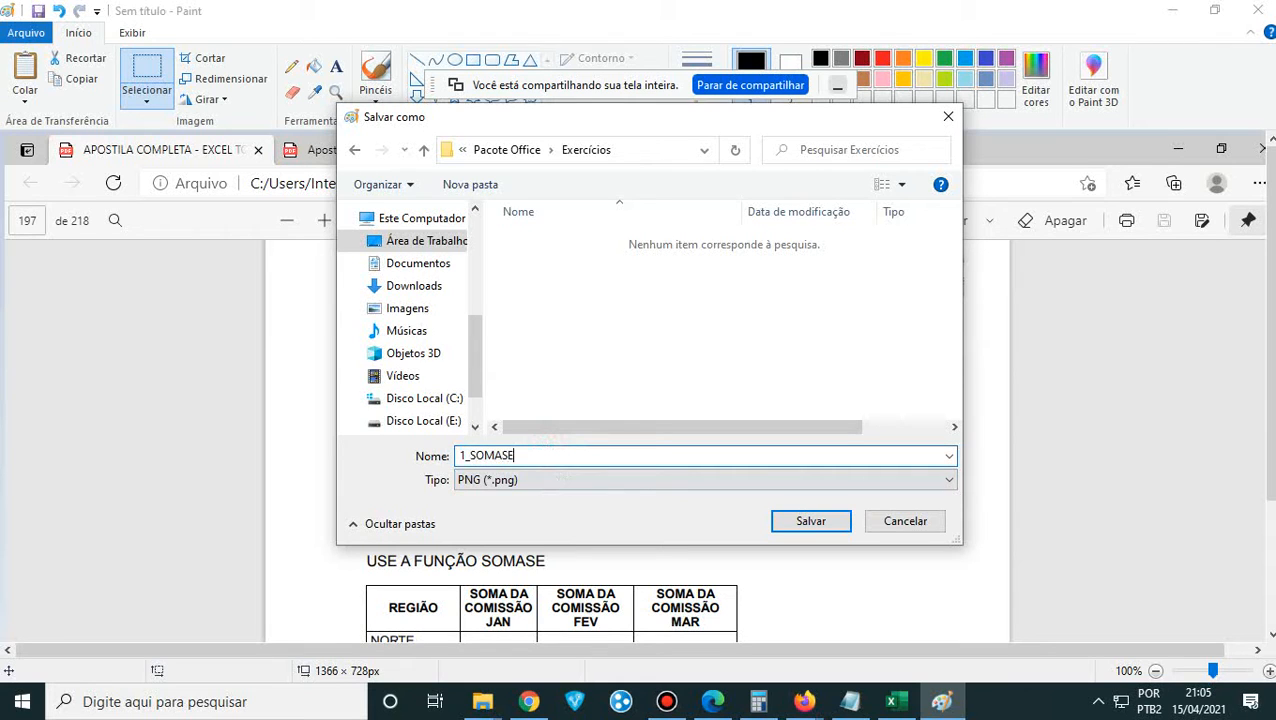
{"action": "left_click", "coordinate": [805, 521]}
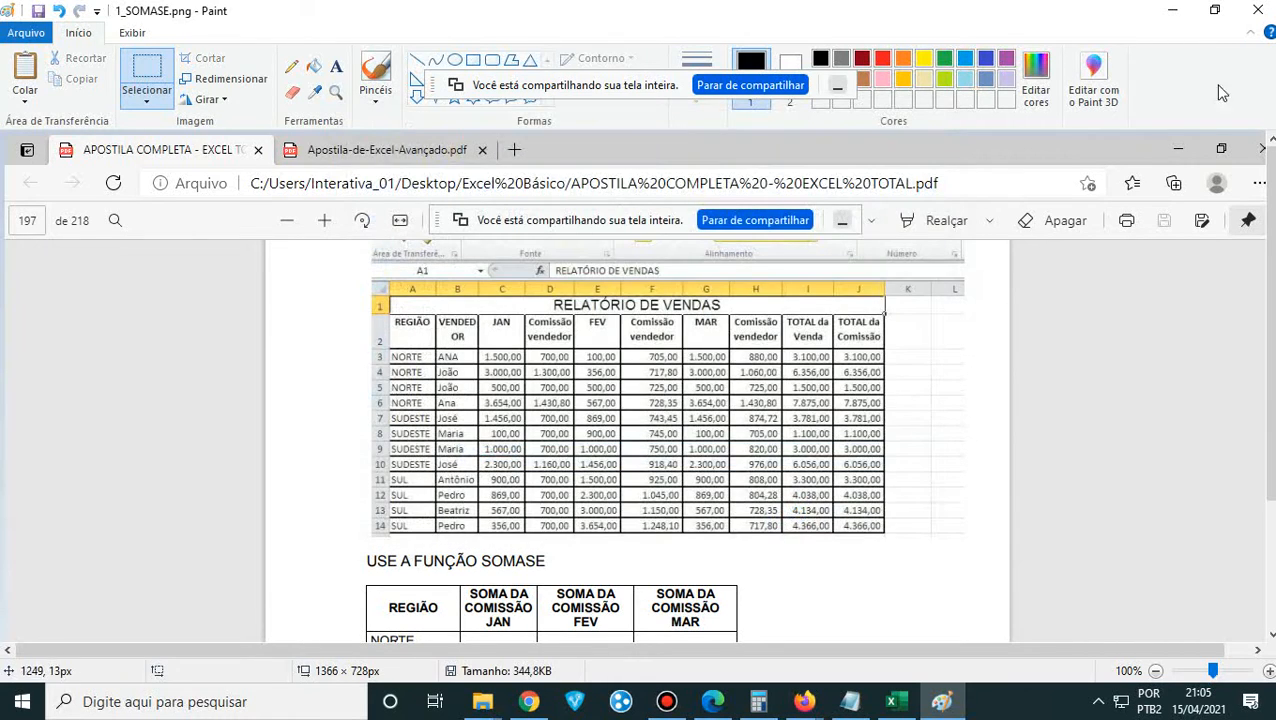
{"action": "left_click", "coordinate": [1178, 10]}
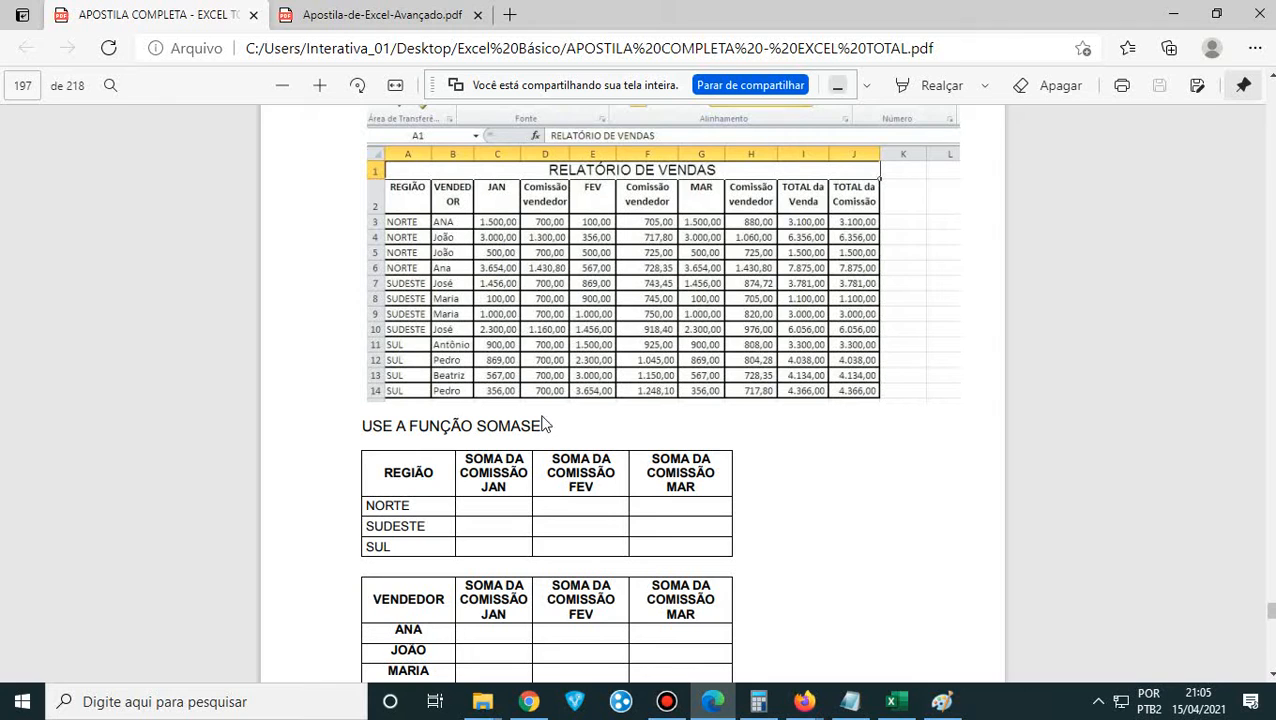
- Enlarge the handout to 125% and look through the exercises following the SOMASE tables, from page 197 to page 204
{"action": "left_click", "coordinate": [1254, 48]}
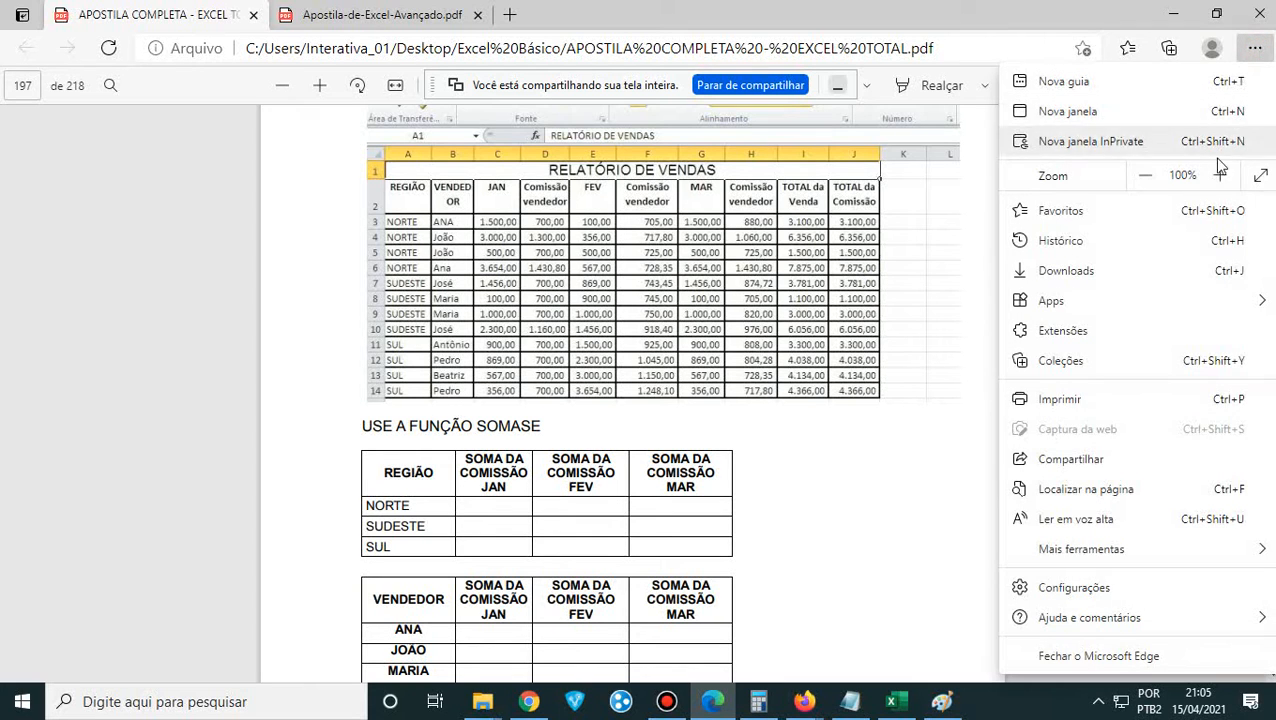
{"action": "left_click", "coordinate": [1221, 176]}
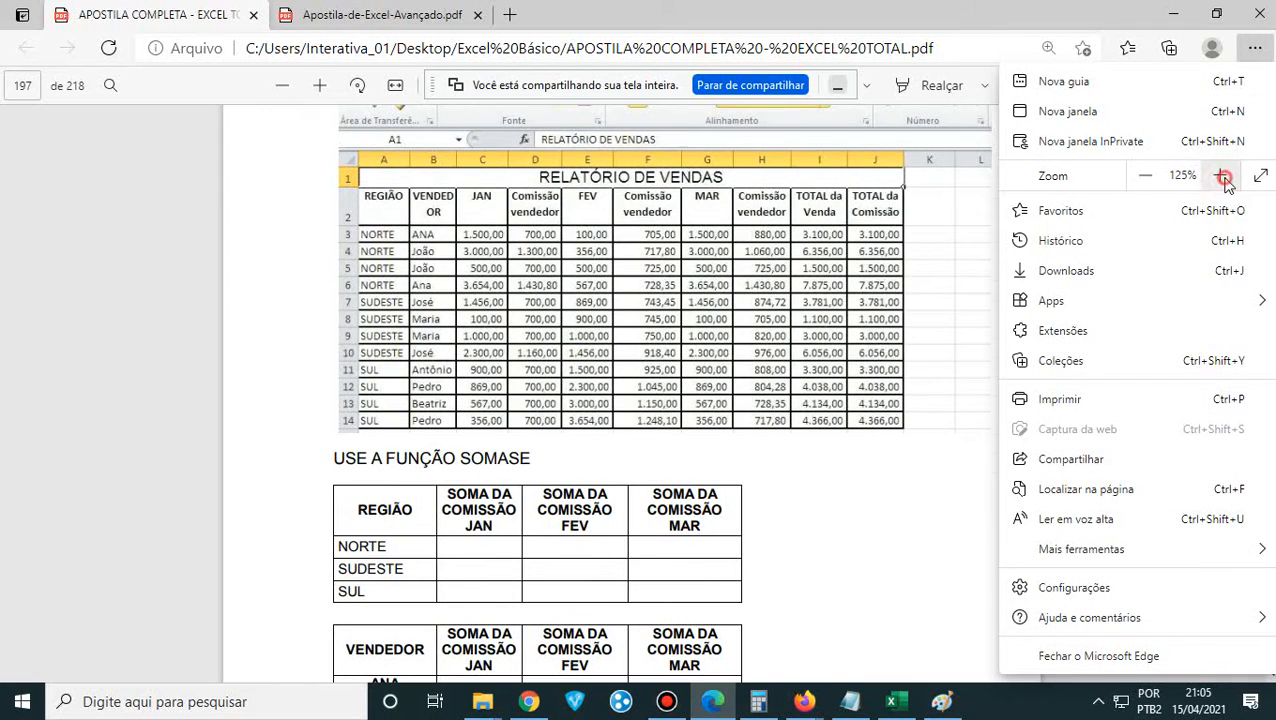
{"action": "left_click", "coordinate": [578, 338]}
{"action": "scroll", "coordinate": [578, 338], "scroll_direction": "down", "scroll_amount": 10}
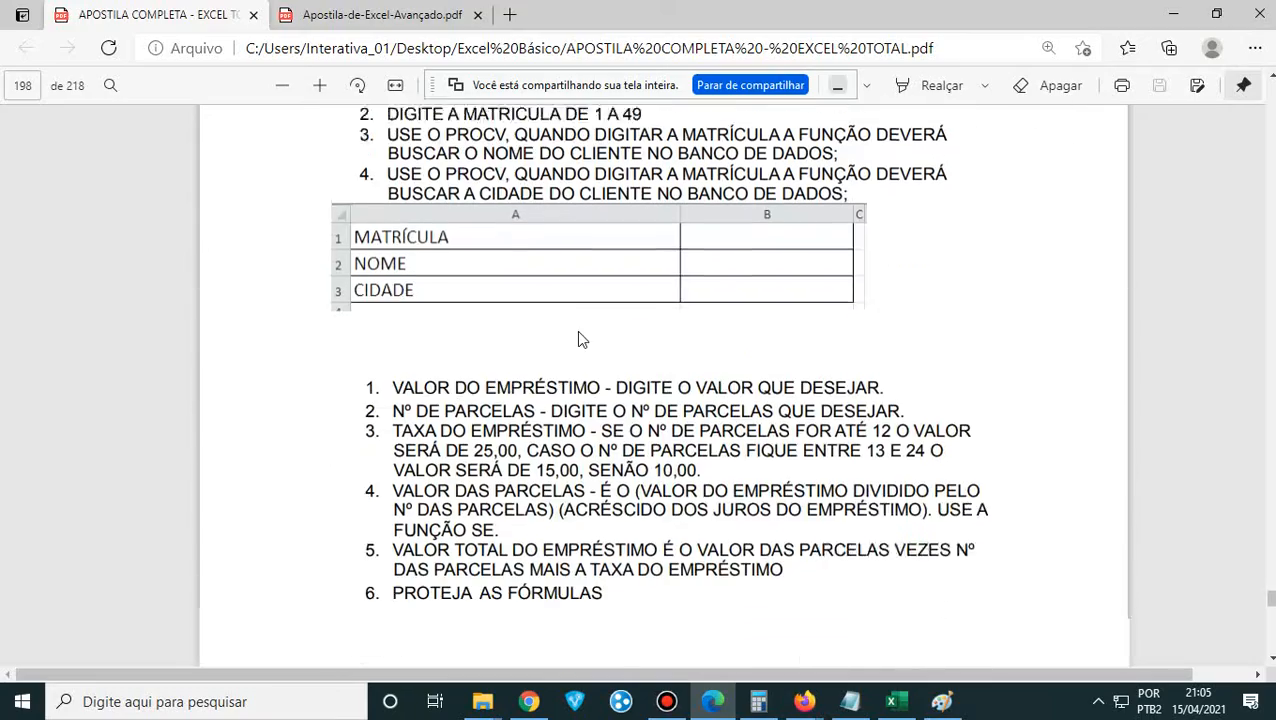
{"action": "scroll", "coordinate": [576, 330], "scroll_direction": "up", "scroll_amount": 2}
{"action": "scroll", "coordinate": [576, 330], "scroll_direction": "down", "scroll_amount": 6}
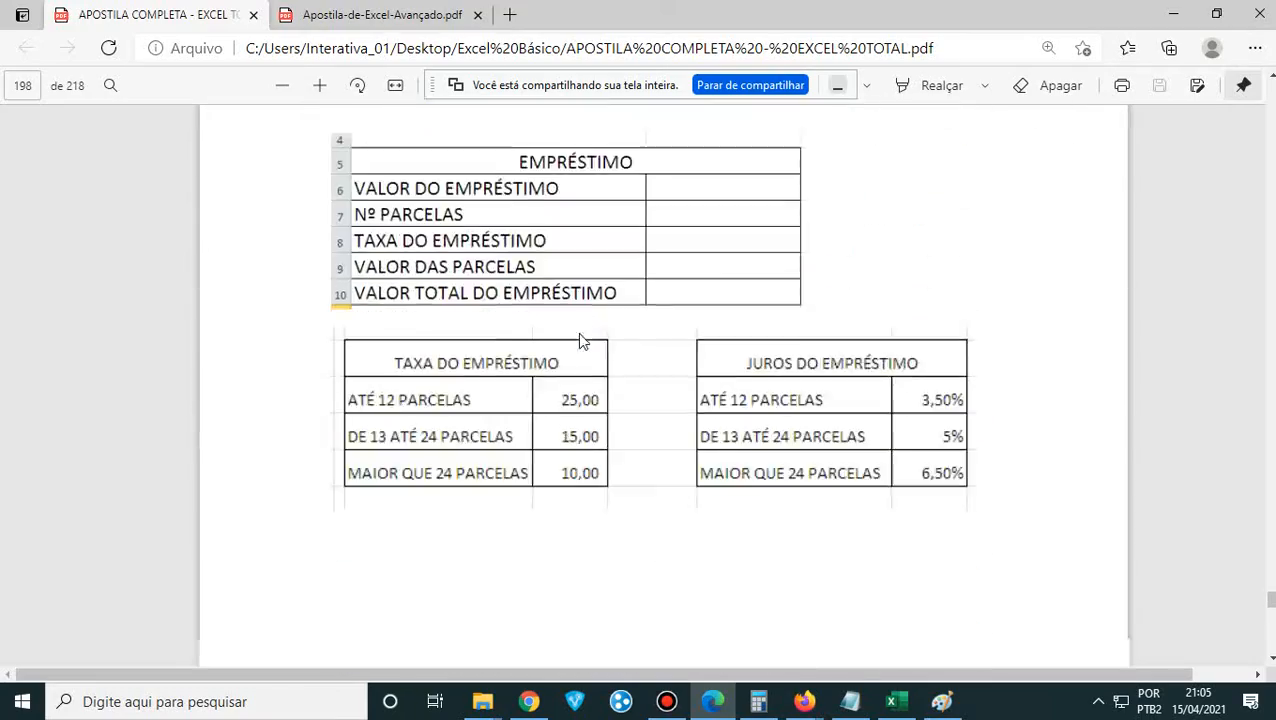
{"action": "scroll", "coordinate": [578, 337], "scroll_direction": "down", "scroll_amount": 20}
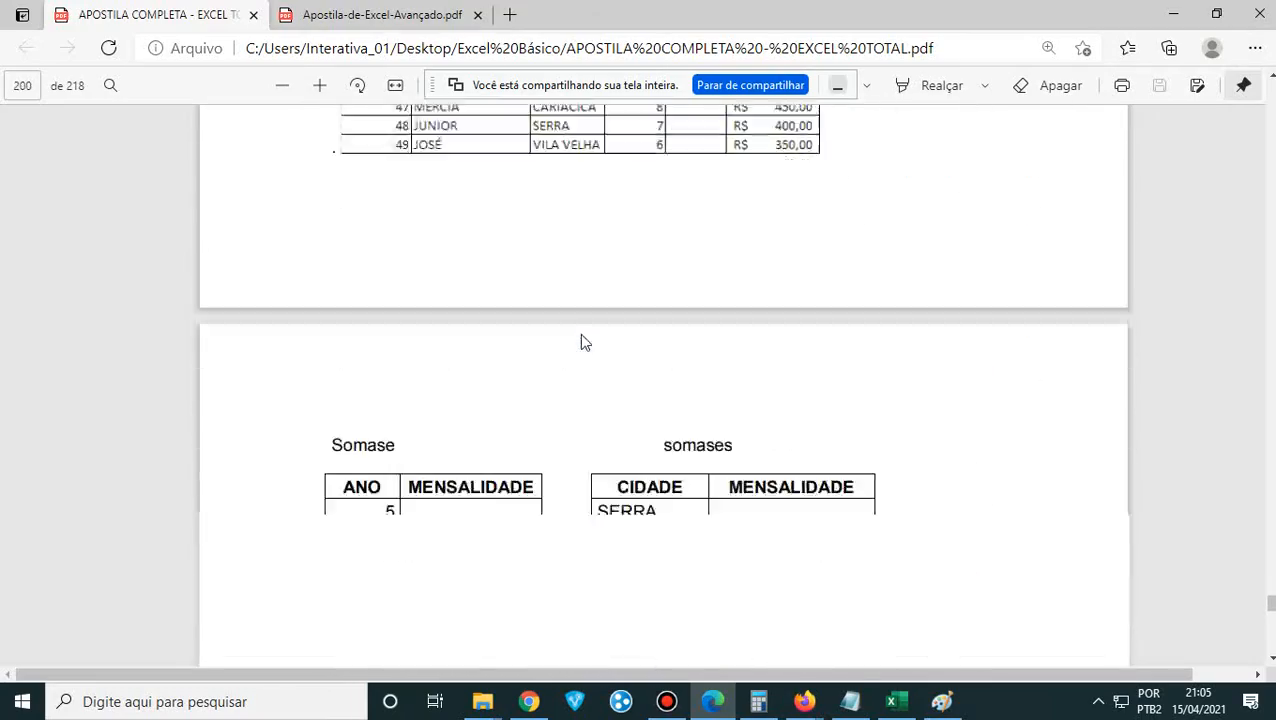
{"action": "scroll", "coordinate": [581, 335], "scroll_direction": "down", "scroll_amount": 15}
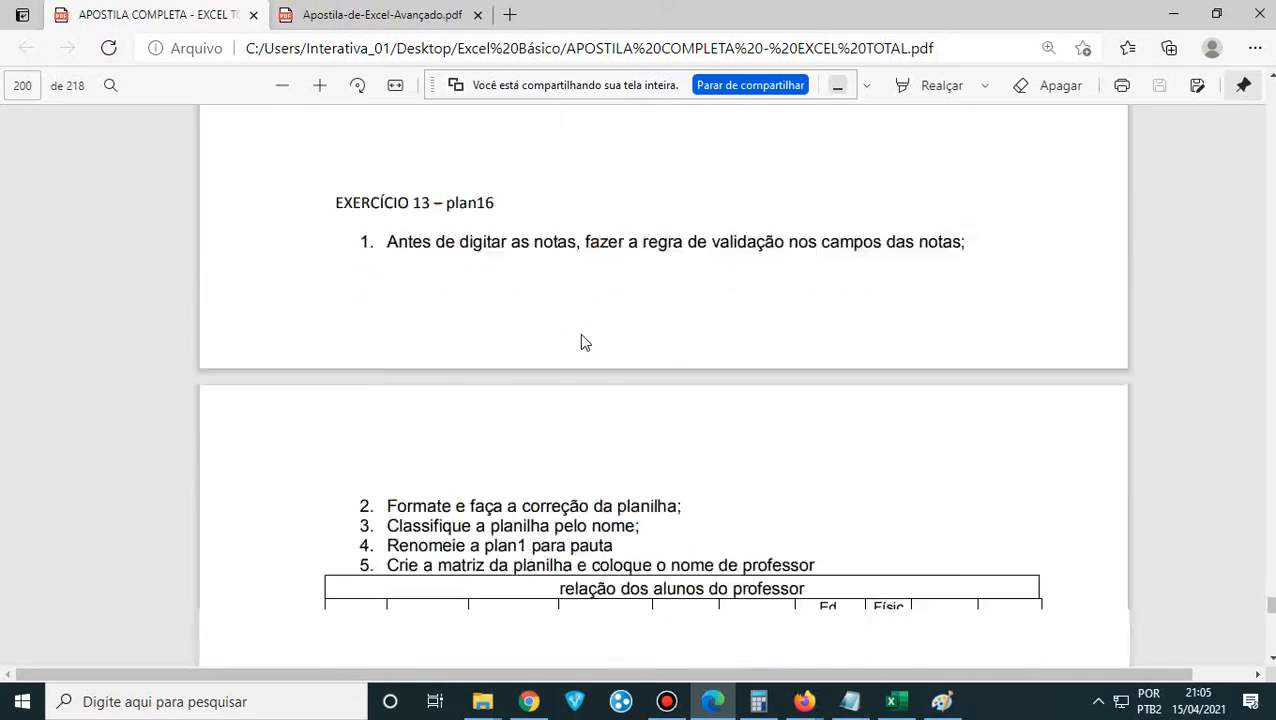
{"action": "scroll", "coordinate": [582, 342], "scroll_direction": "down", "scroll_amount": 5}
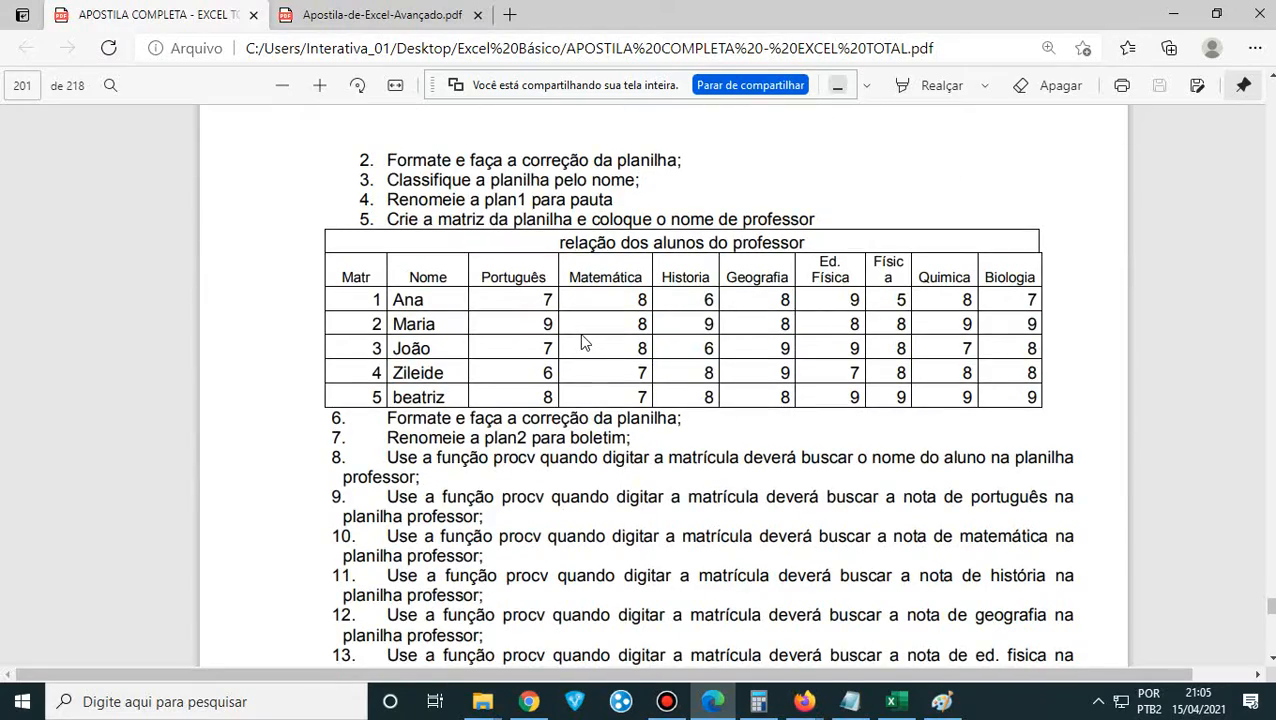
{"action": "scroll", "coordinate": [582, 340], "scroll_direction": "down", "scroll_amount": 15}
{"action": "scroll", "coordinate": [581, 338], "scroll_direction": "down", "scroll_amount": 20}
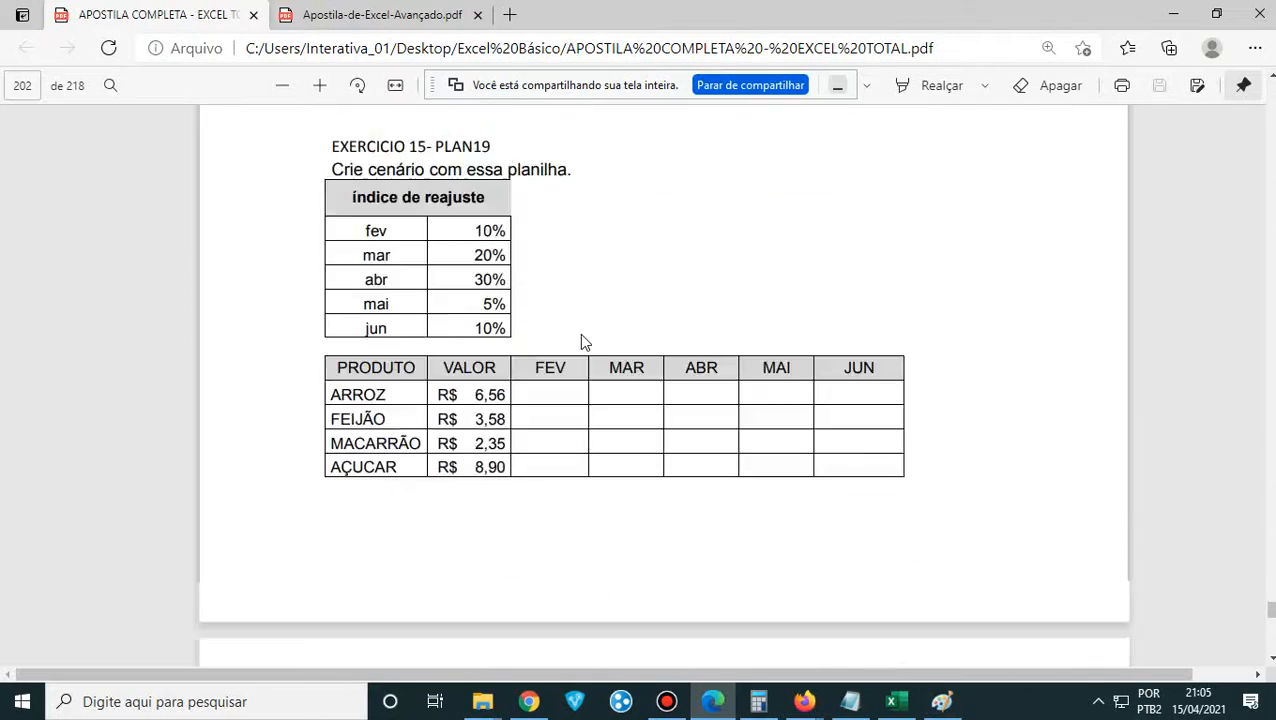
{"action": "scroll", "coordinate": [585, 343], "scroll_direction": "down", "scroll_amount": 20}
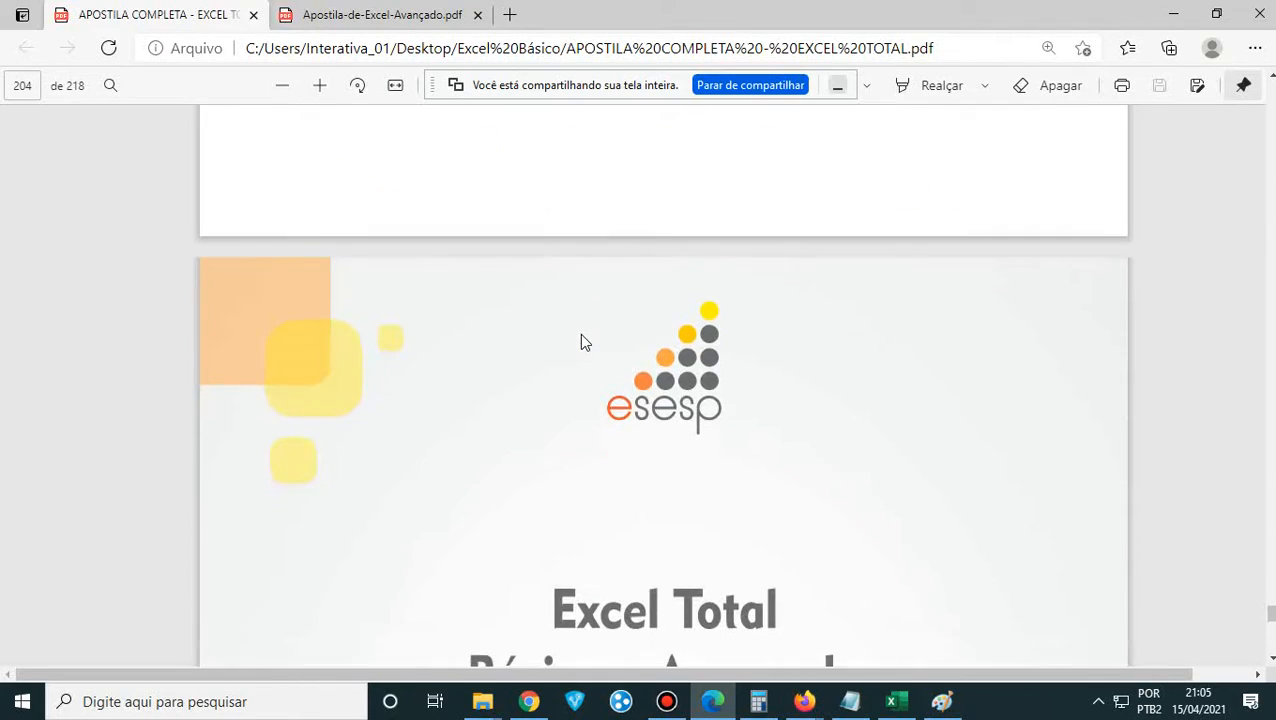
- Look through the handout's last exercise section from page 205 to the final pages, including the Controle Financeiro, Boletim Escolar and Folha de Pagamento exercises
{"action": "scroll", "coordinate": [582, 342], "scroll_direction": "up", "scroll_amount": 2}
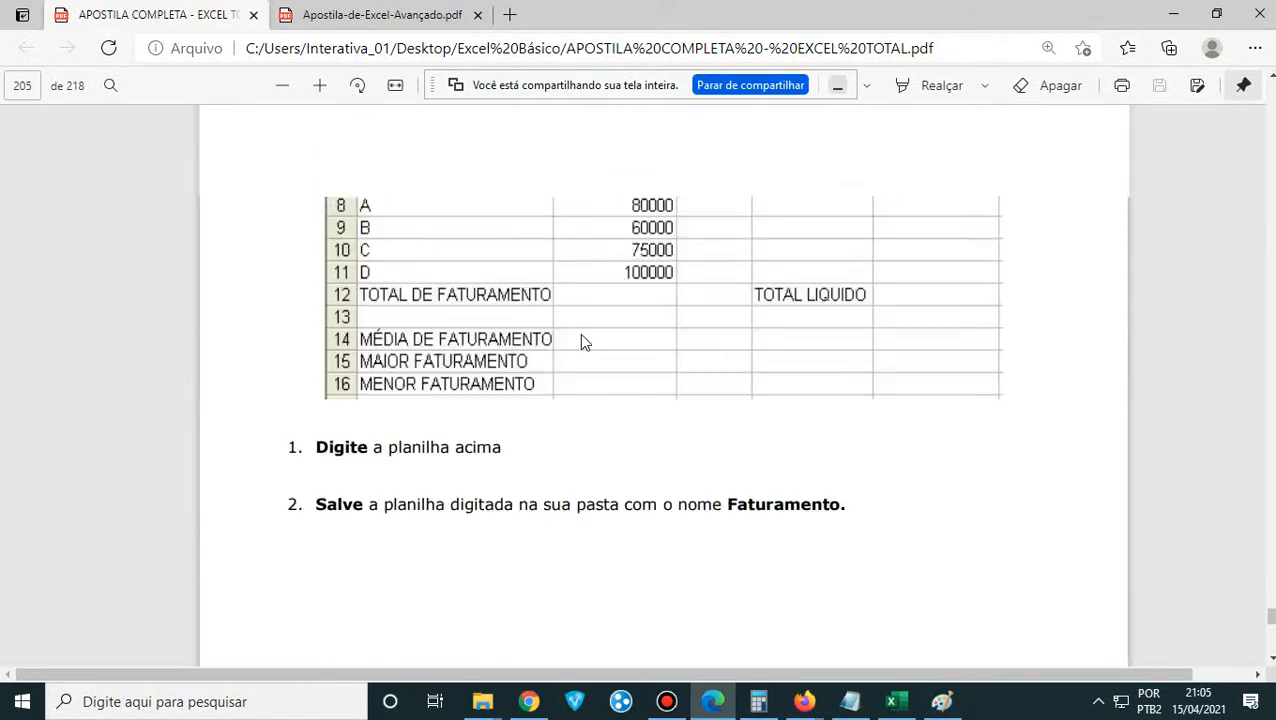
{"action": "scroll", "coordinate": [582, 342], "scroll_direction": "down", "scroll_amount": 4}
{"action": "scroll", "coordinate": [585, 343], "scroll_direction": "down", "scroll_amount": 15}
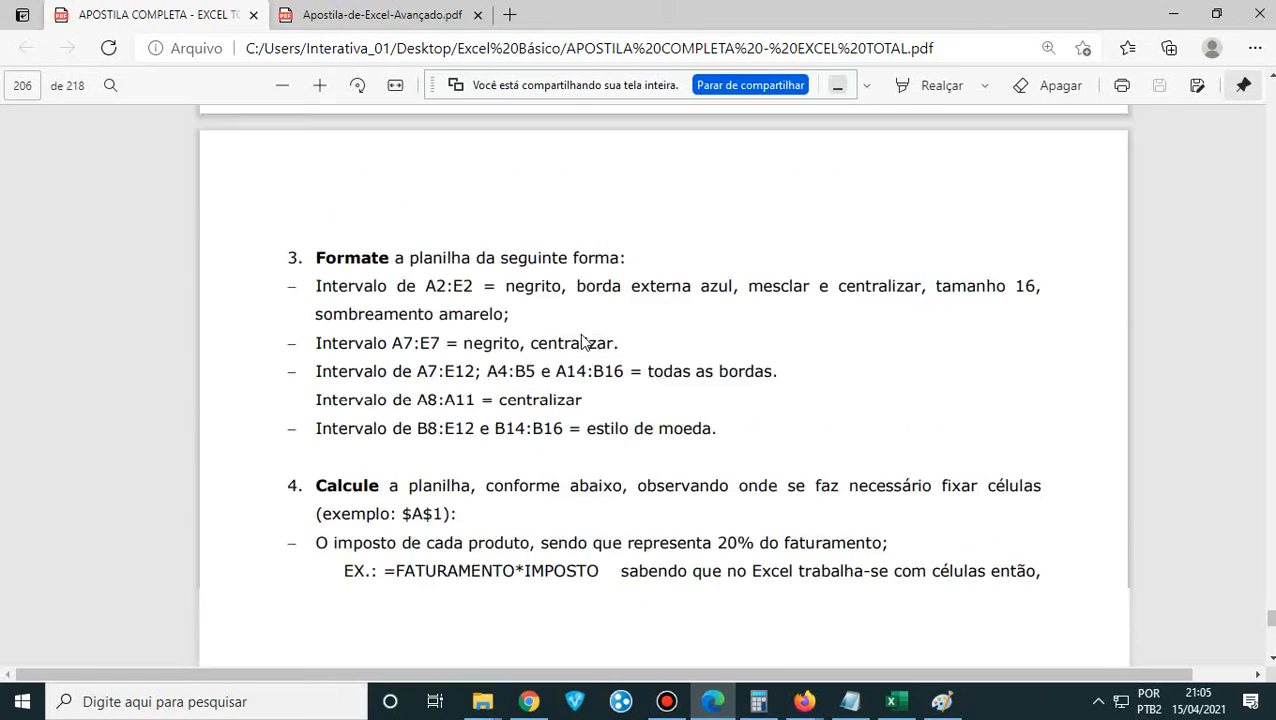
{"action": "scroll", "coordinate": [585, 343], "scroll_direction": "down", "scroll_amount": 1}
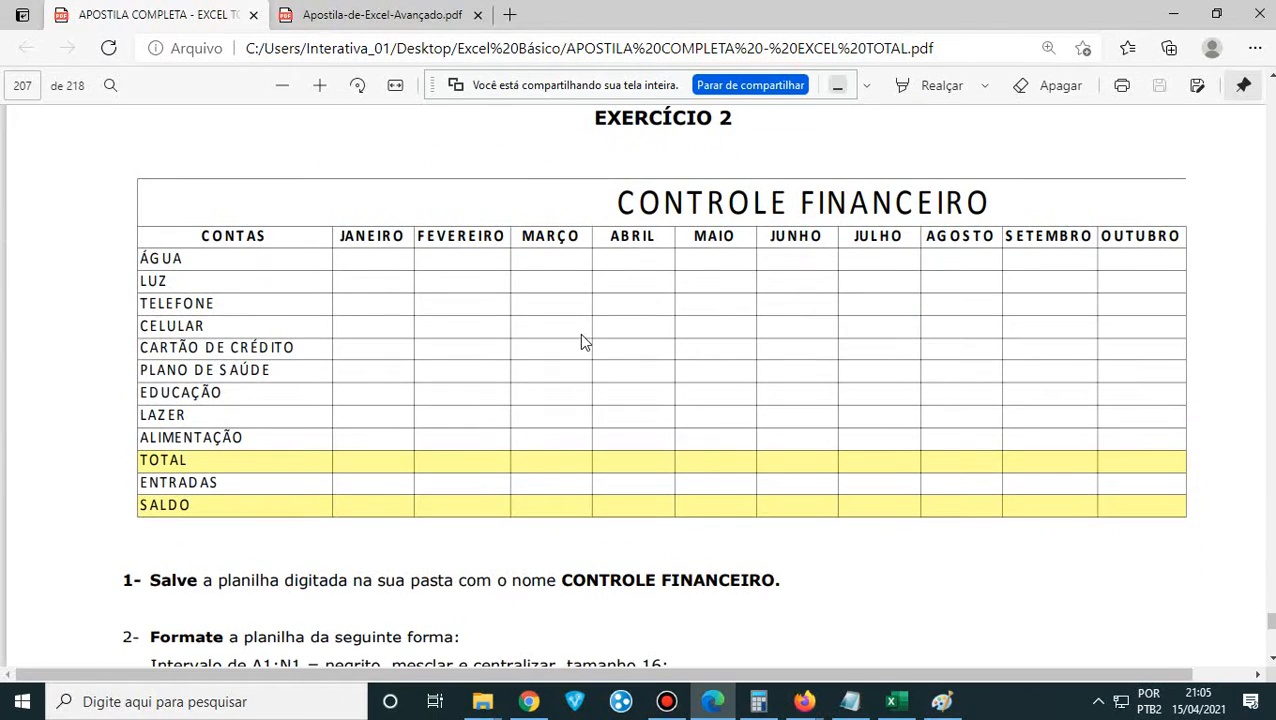
{"action": "scroll", "coordinate": [582, 342], "scroll_direction": "down", "scroll_amount": 5}
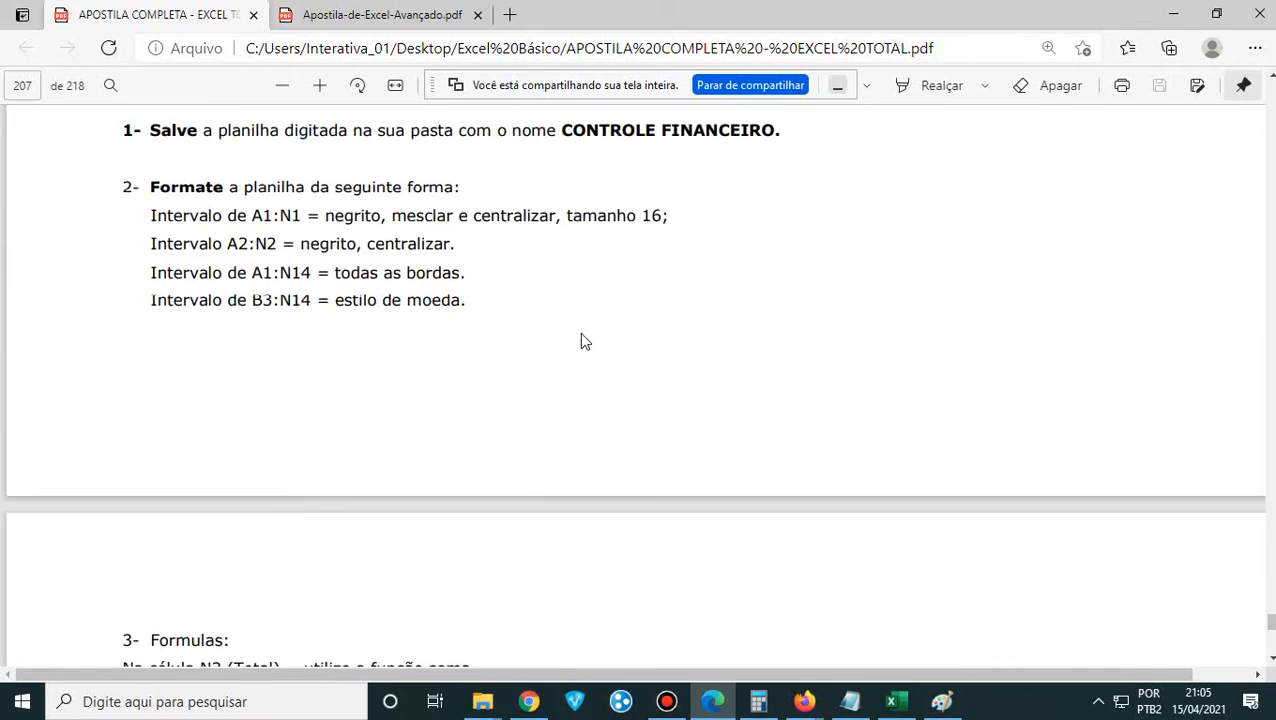
{"action": "scroll", "coordinate": [583, 341], "scroll_direction": "down", "scroll_amount": 20}
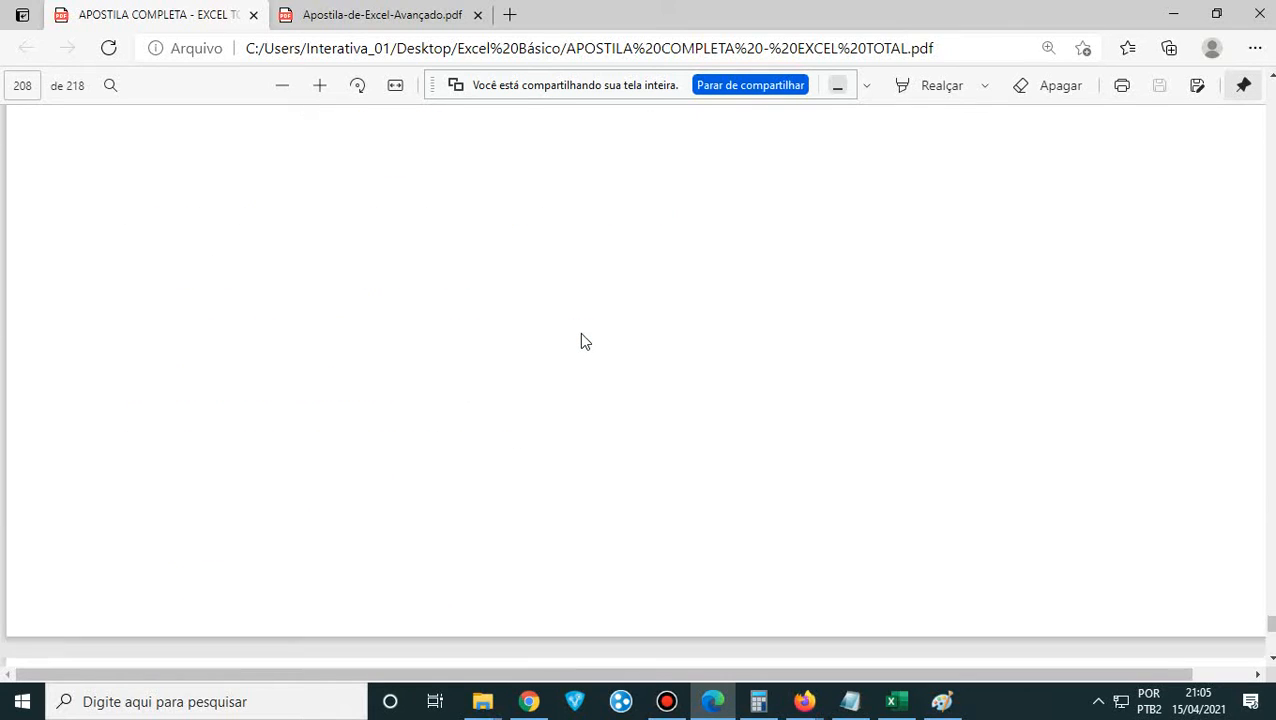
{"action": "scroll", "coordinate": [585, 342], "scroll_direction": "down", "scroll_amount": 5}
{"action": "scroll", "coordinate": [585, 342], "scroll_direction": "up", "scroll_amount": 3}
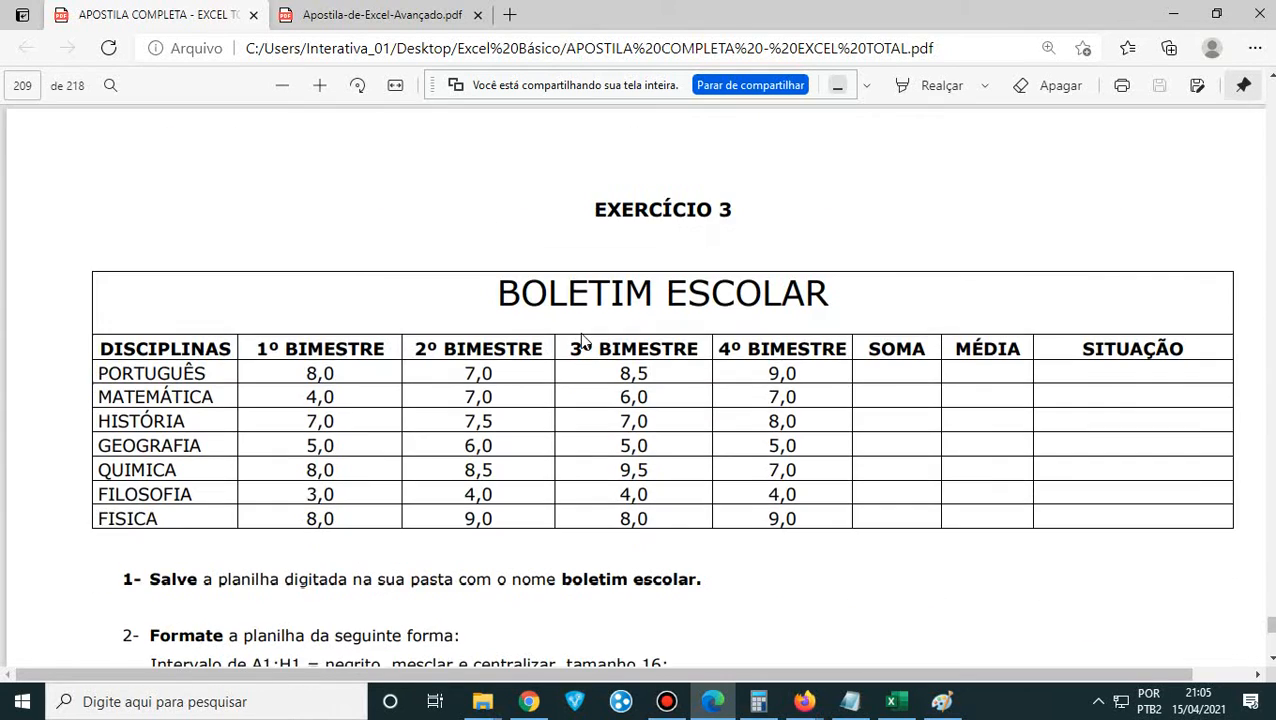
{"action": "scroll", "coordinate": [585, 342], "scroll_direction": "down", "scroll_amount": 3}
{"action": "scroll", "coordinate": [584, 341], "scroll_direction": "down", "scroll_amount": 1}
{"action": "scroll", "coordinate": [584, 341], "scroll_direction": "down", "scroll_amount": 10}
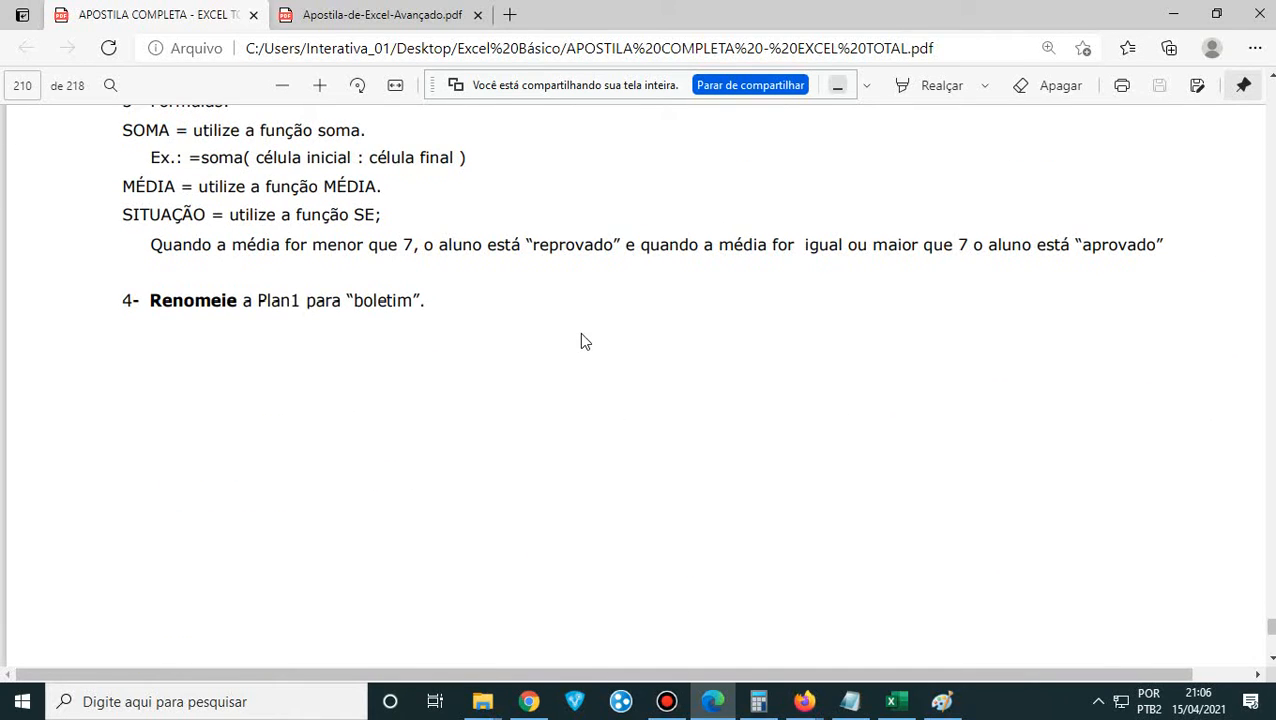
{"action": "scroll", "coordinate": [584, 341], "scroll_direction": "down", "scroll_amount": 8}
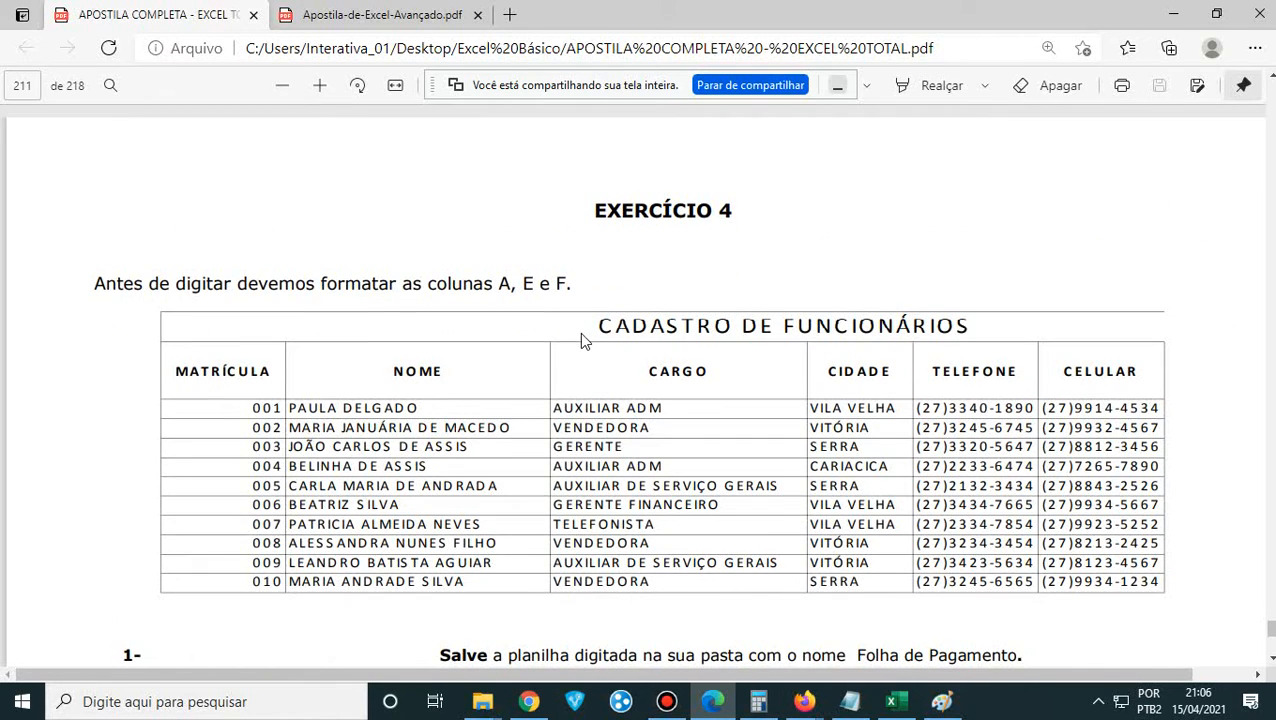
{"action": "scroll", "coordinate": [581, 334], "scroll_direction": "down", "scroll_amount": 9}
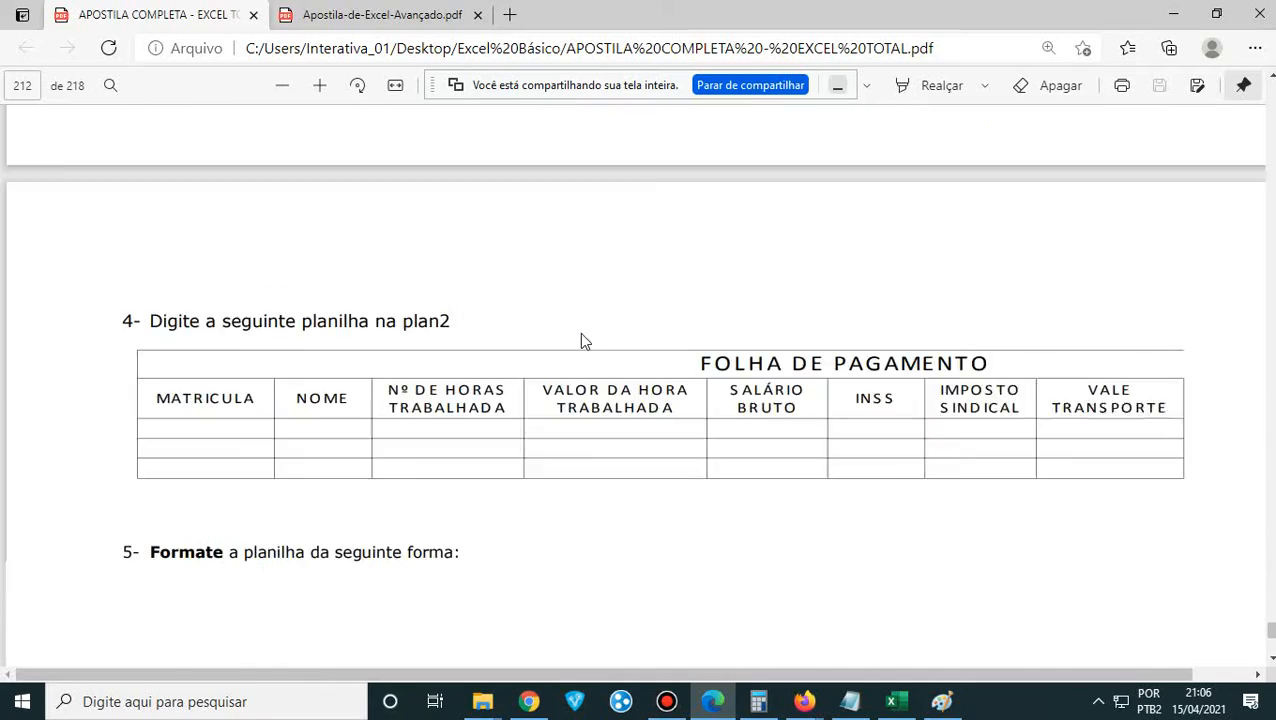
{"action": "scroll", "coordinate": [584, 341], "scroll_direction": "down", "scroll_amount": 10}
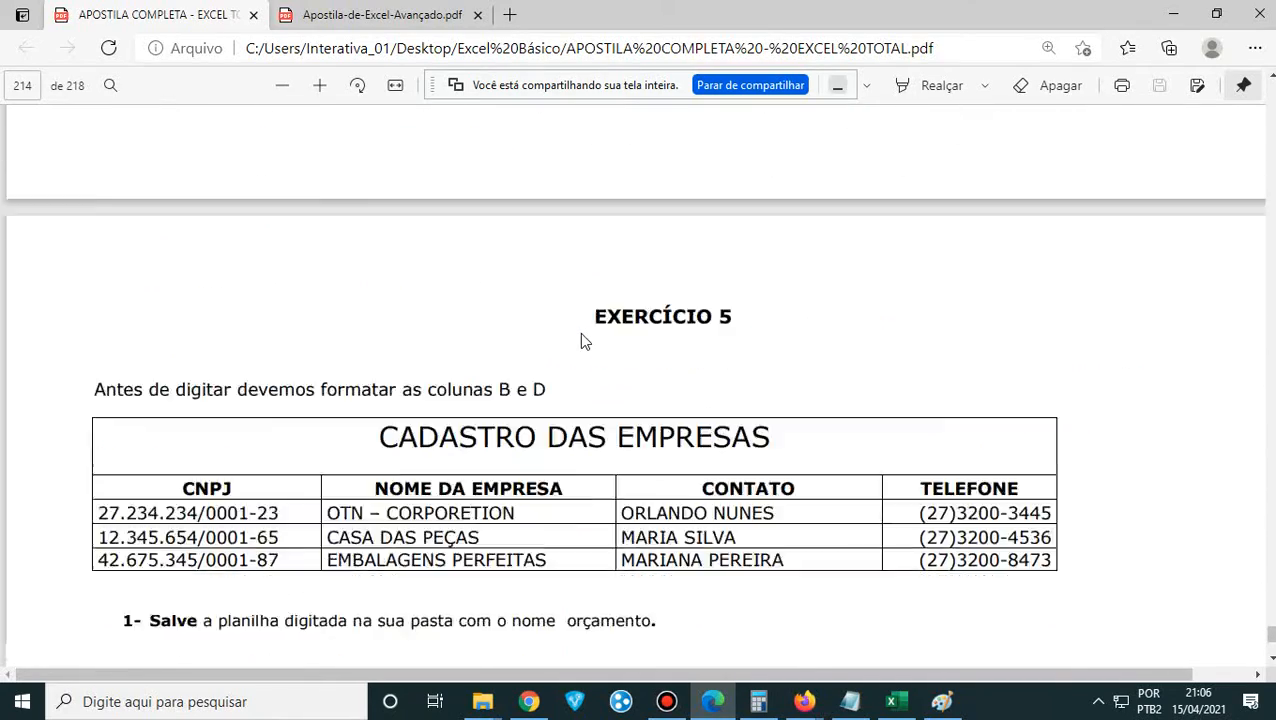
{"action": "scroll", "coordinate": [584, 341], "scroll_direction": "down", "scroll_amount": 10}
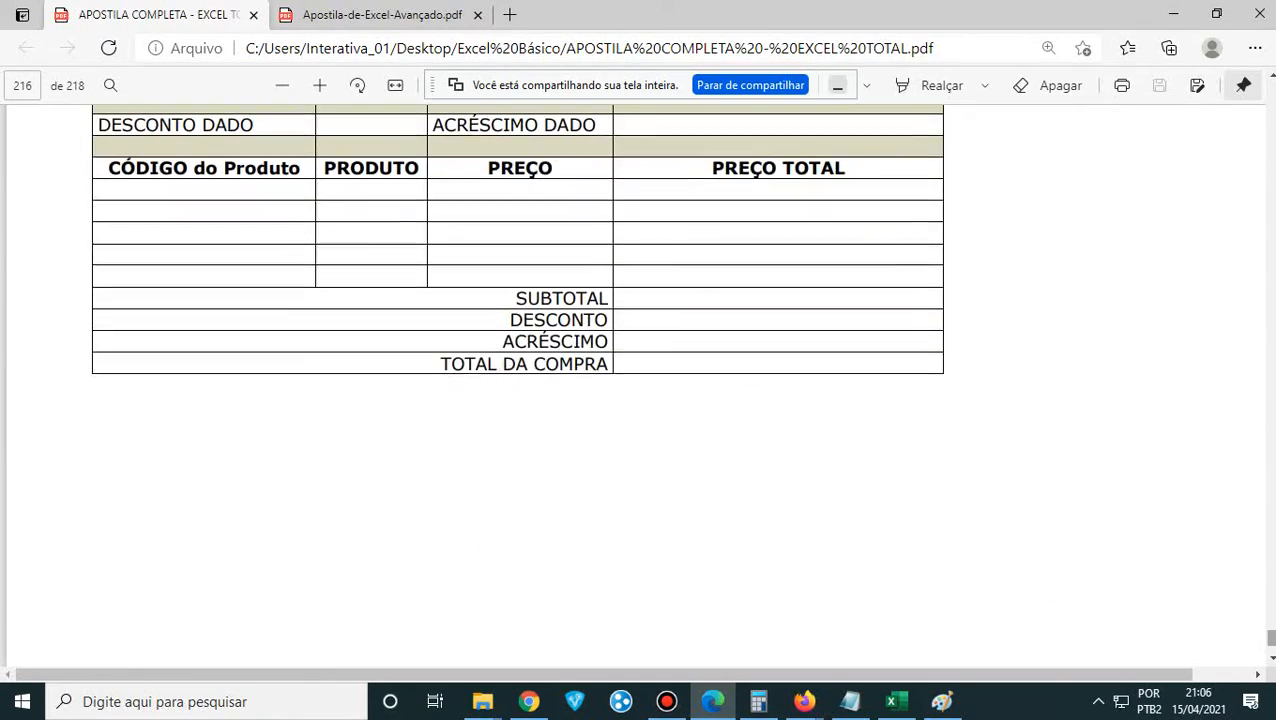
{"action": "scroll", "coordinate": [634, 380], "scroll_direction": "down", "scroll_amount": 5}
- Go back to the handout's earlier exercises and review them from the Ficha de Pedido on page 193 back to Exercício 1 on page 188
{"action": "left_click_drag", "start_coordinate": [1271, 643], "coordinate": [1271, 583]}
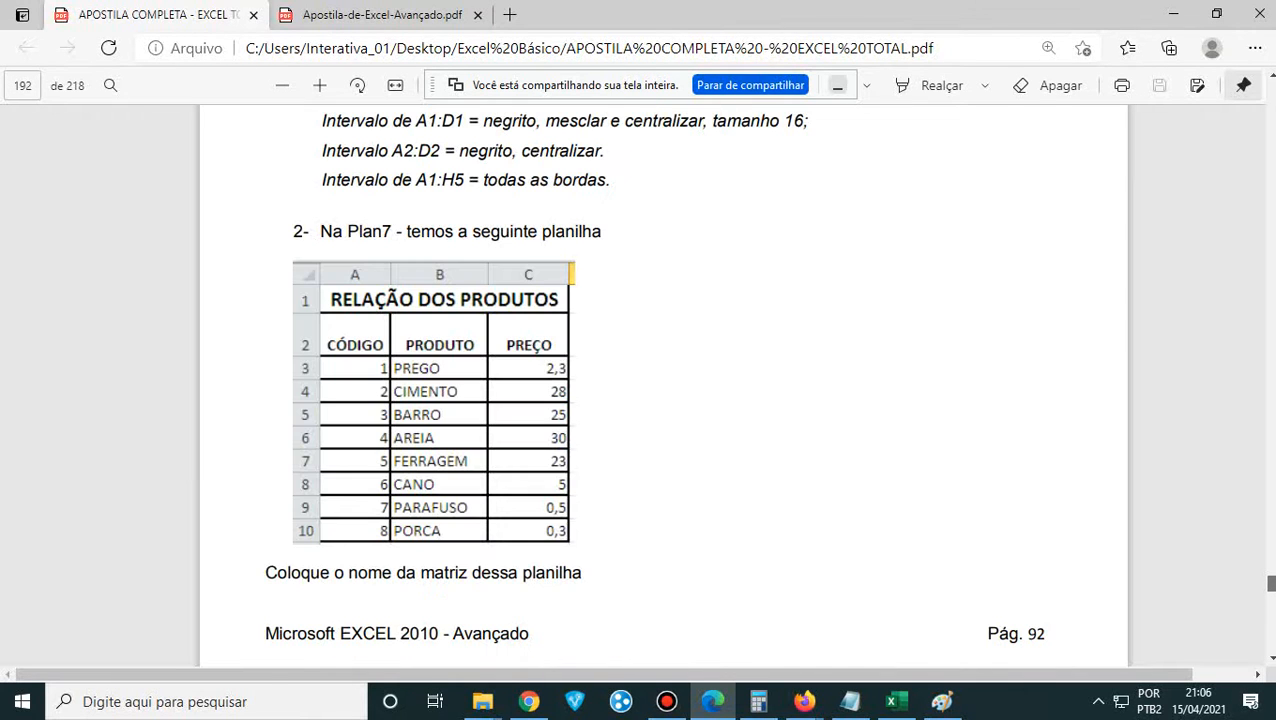
{"action": "scroll", "coordinate": [873, 576], "scroll_direction": "down", "scroll_amount": 10}
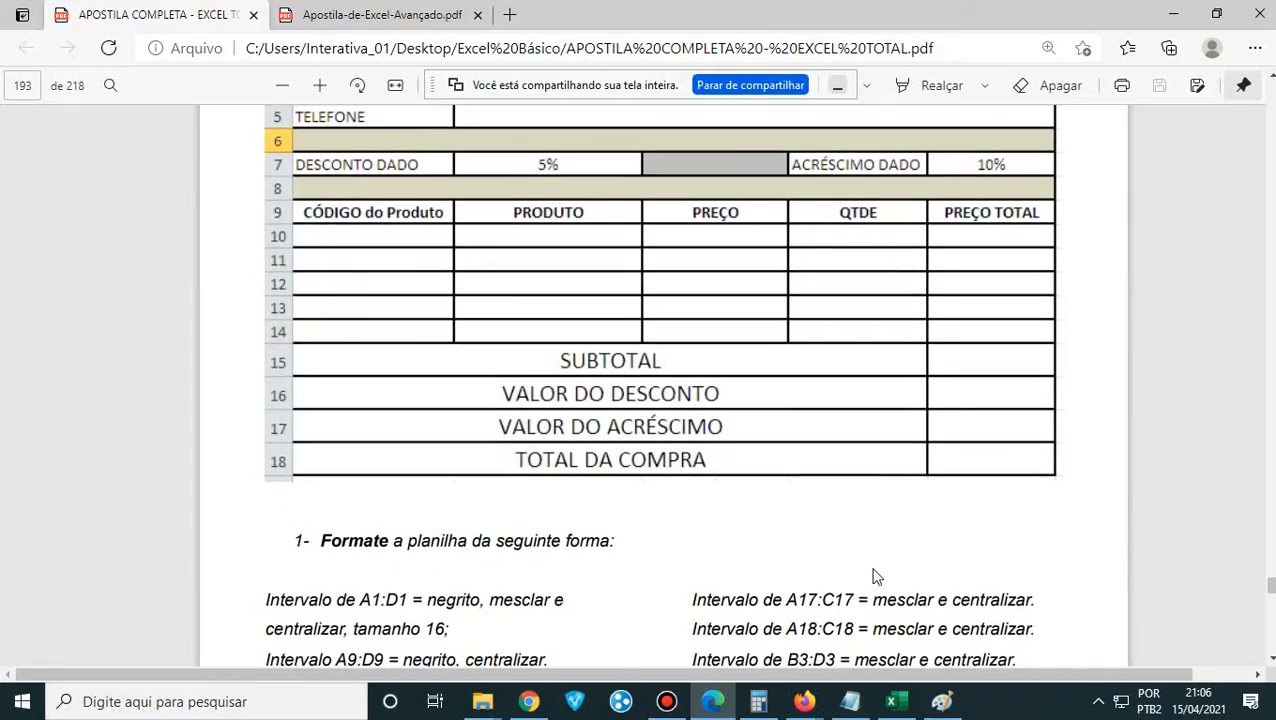
{"action": "scroll", "coordinate": [873, 576], "scroll_direction": "down", "scroll_amount": 8}
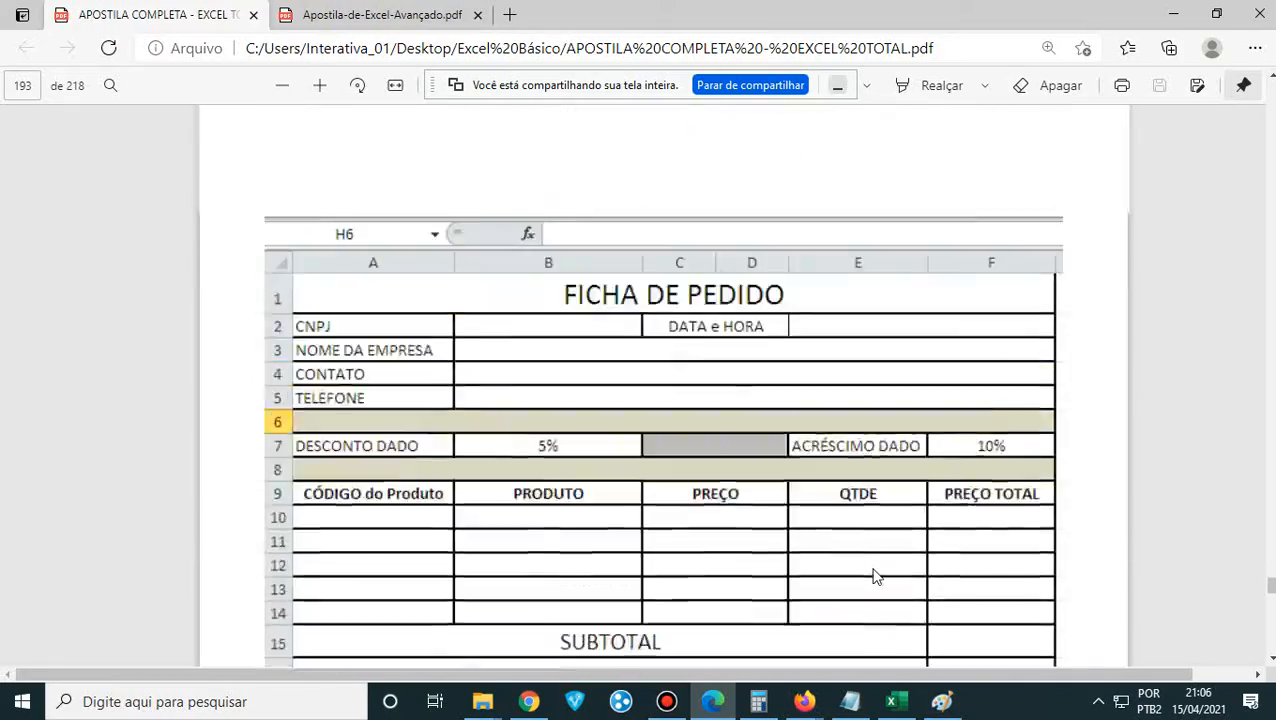
{"action": "scroll", "coordinate": [873, 576], "scroll_direction": "up", "scroll_amount": 2}
{"action": "scroll", "coordinate": [873, 576], "scroll_direction": "up", "scroll_amount": 15}
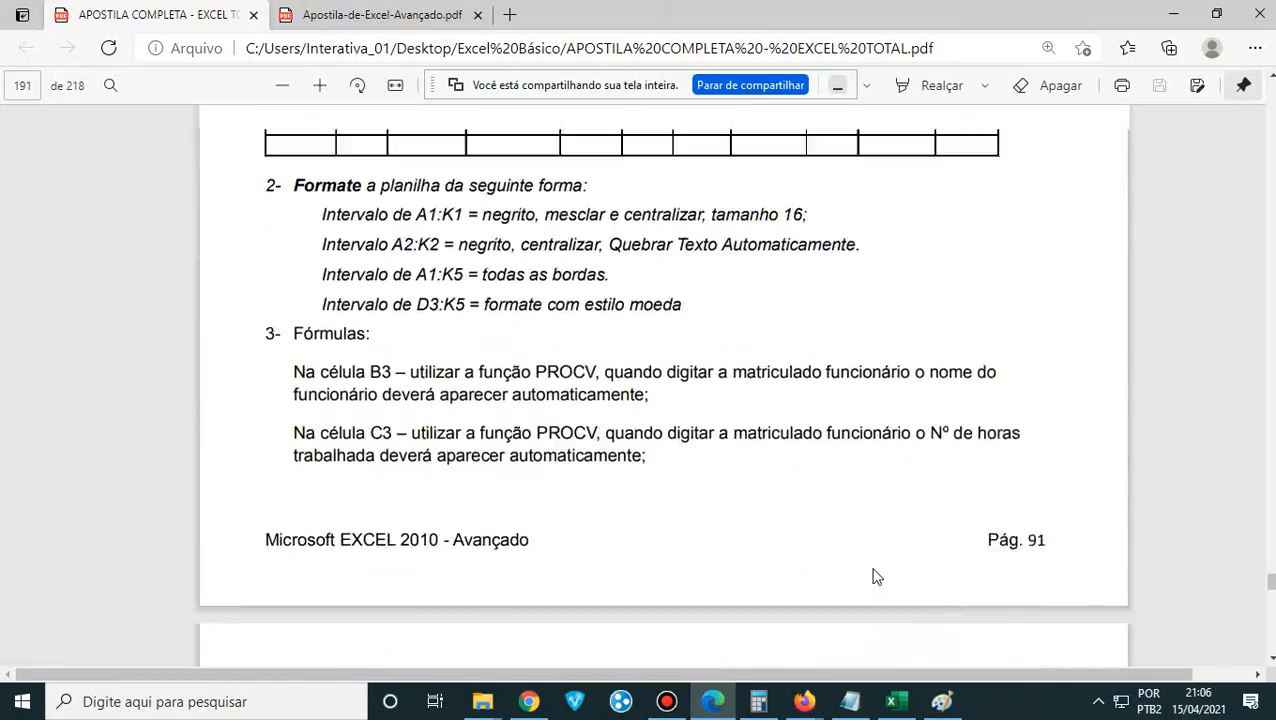
{"action": "scroll", "coordinate": [873, 576], "scroll_direction": "up", "scroll_amount": 10}
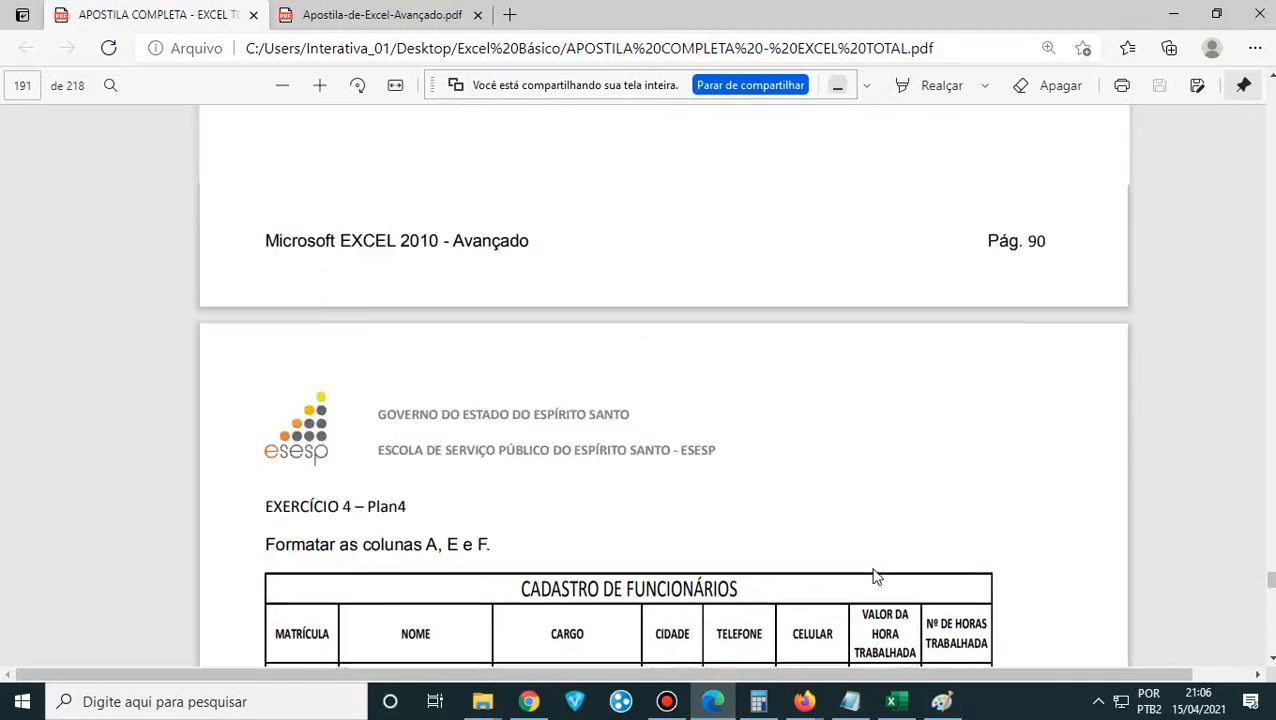
{"action": "scroll", "coordinate": [873, 576], "scroll_direction": "up", "scroll_amount": 4}
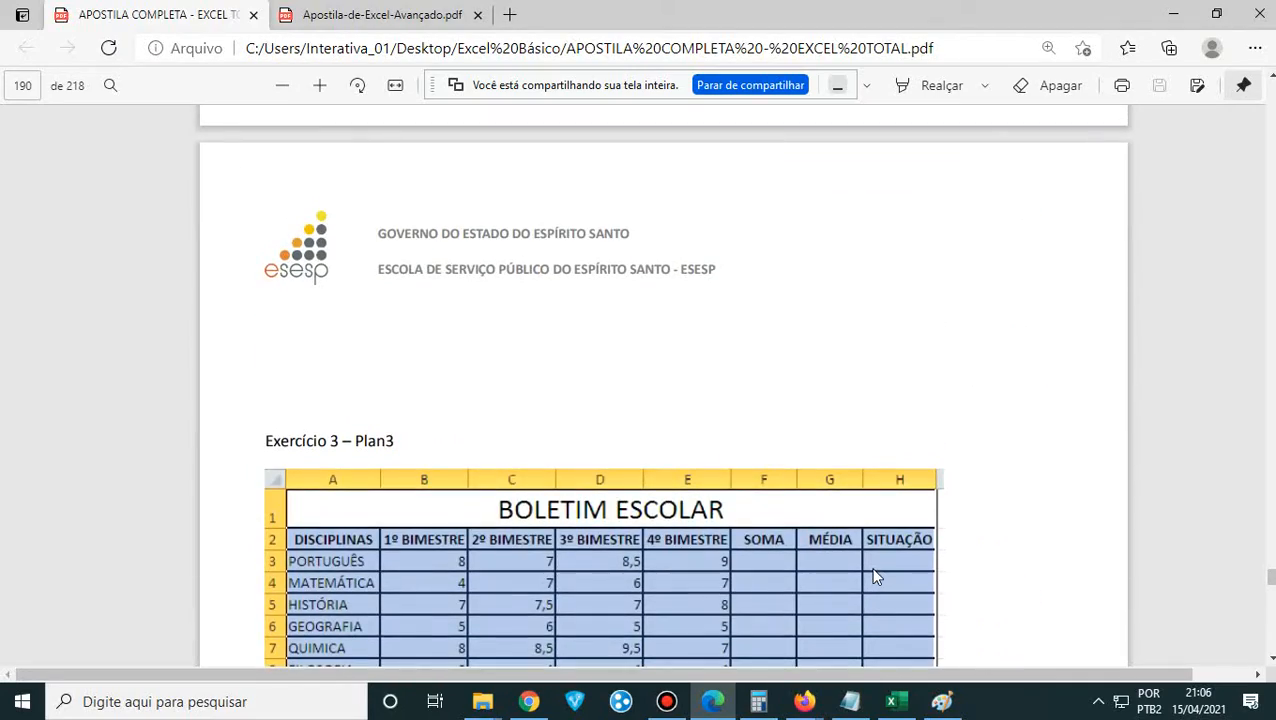
{"action": "scroll", "coordinate": [873, 576], "scroll_direction": "down", "scroll_amount": 10}
{"action": "scroll", "coordinate": [873, 576], "scroll_direction": "up", "scroll_amount": 9}
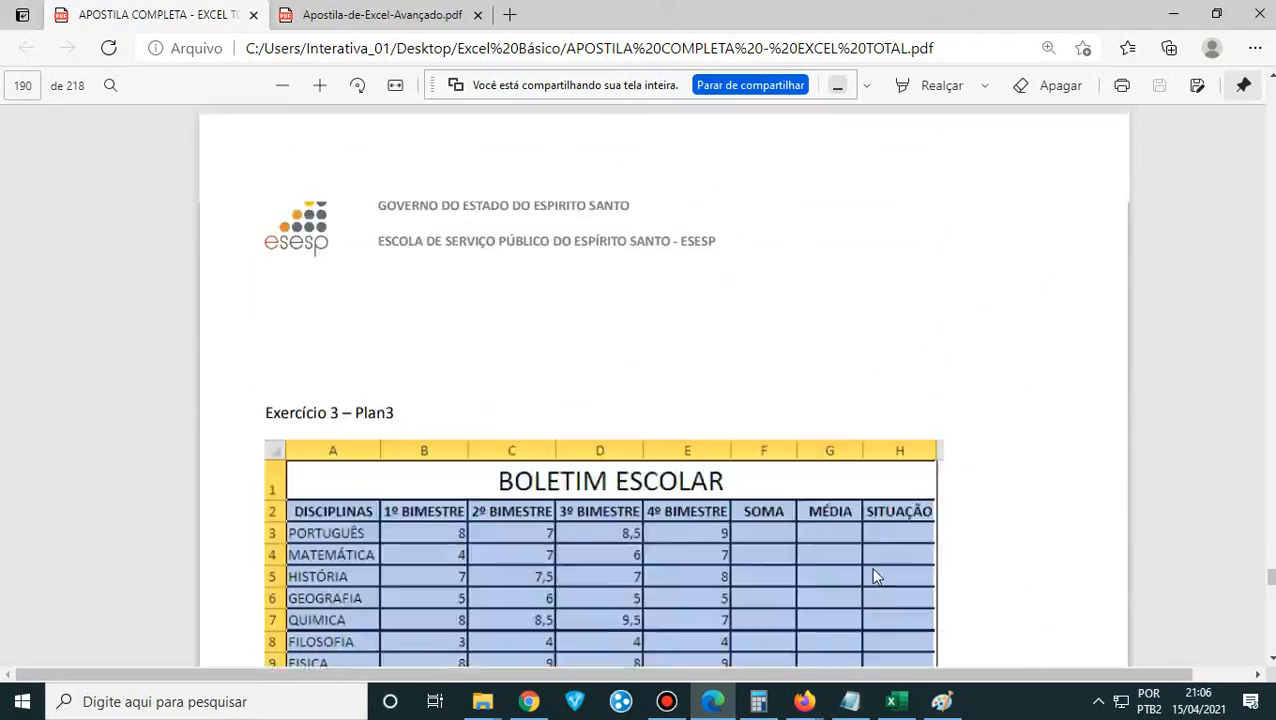
{"action": "scroll", "coordinate": [873, 576], "scroll_direction": "up", "scroll_amount": 10}
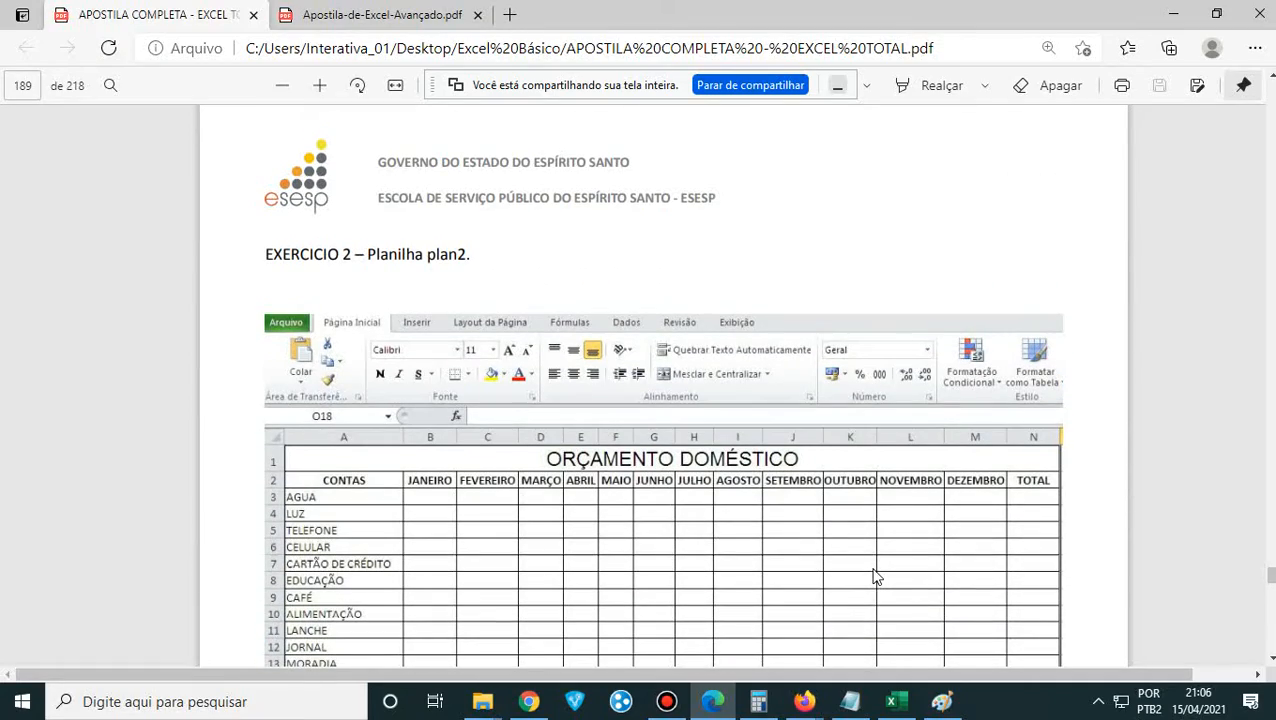
{"action": "scroll", "coordinate": [873, 576], "scroll_direction": "down", "scroll_amount": 4}
{"action": "scroll", "coordinate": [873, 576], "scroll_direction": "up", "scroll_amount": 10}
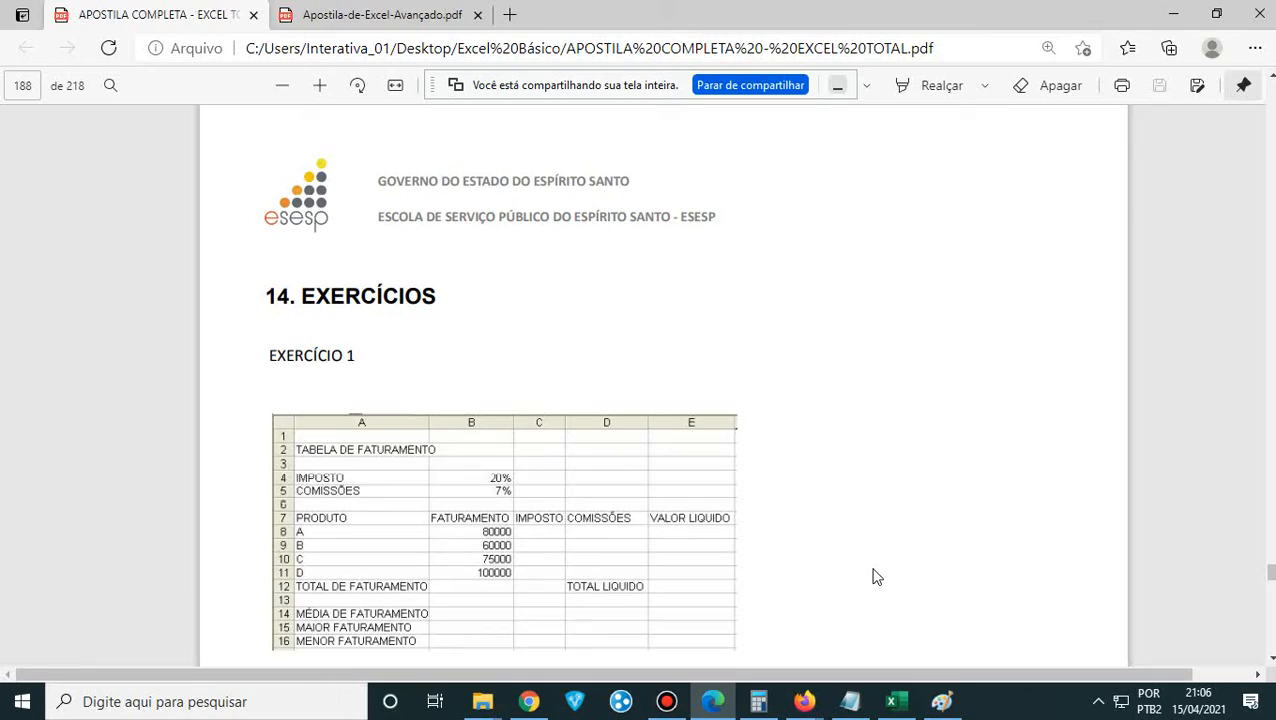
- Review the handout's macro chapter backwards from page 188 to the introduction of chapter 13 on page 181
{"action": "scroll", "coordinate": [873, 576], "scroll_direction": "up", "scroll_amount": 6}
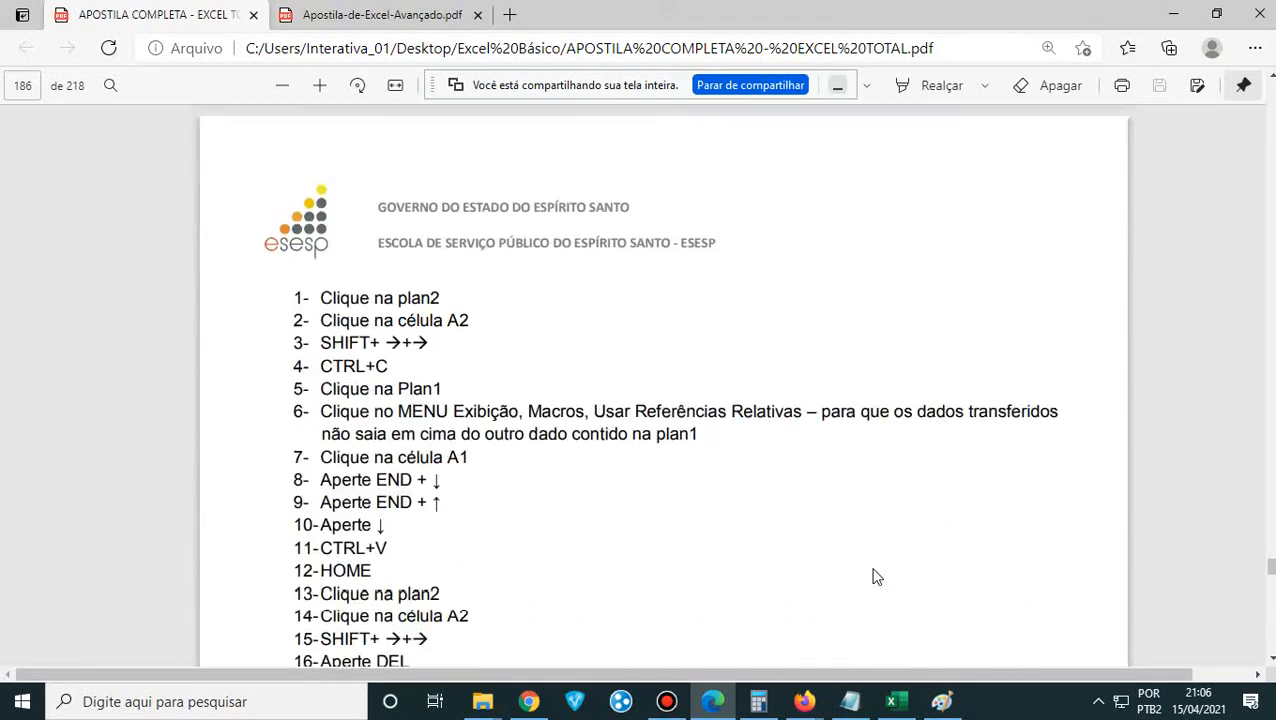
{"action": "scroll", "coordinate": [873, 576], "scroll_direction": "up", "scroll_amount": 12}
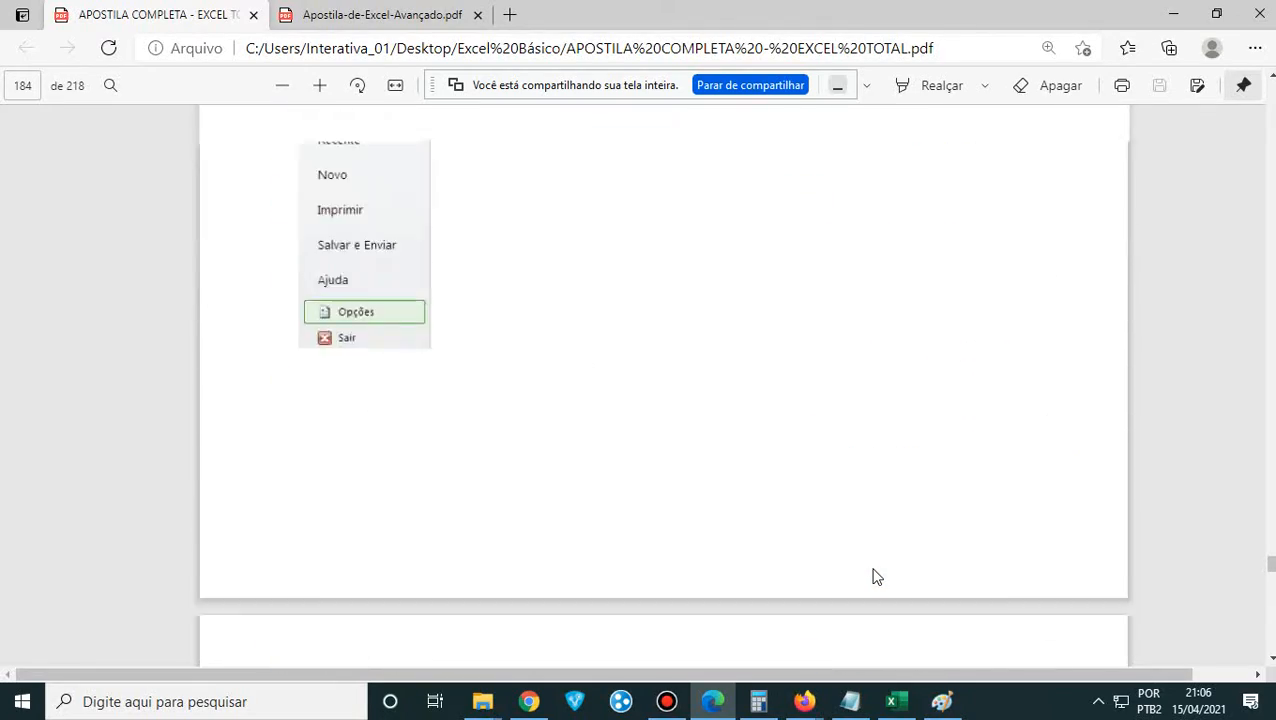
{"action": "scroll", "coordinate": [873, 576], "scroll_direction": "up", "scroll_amount": 15}
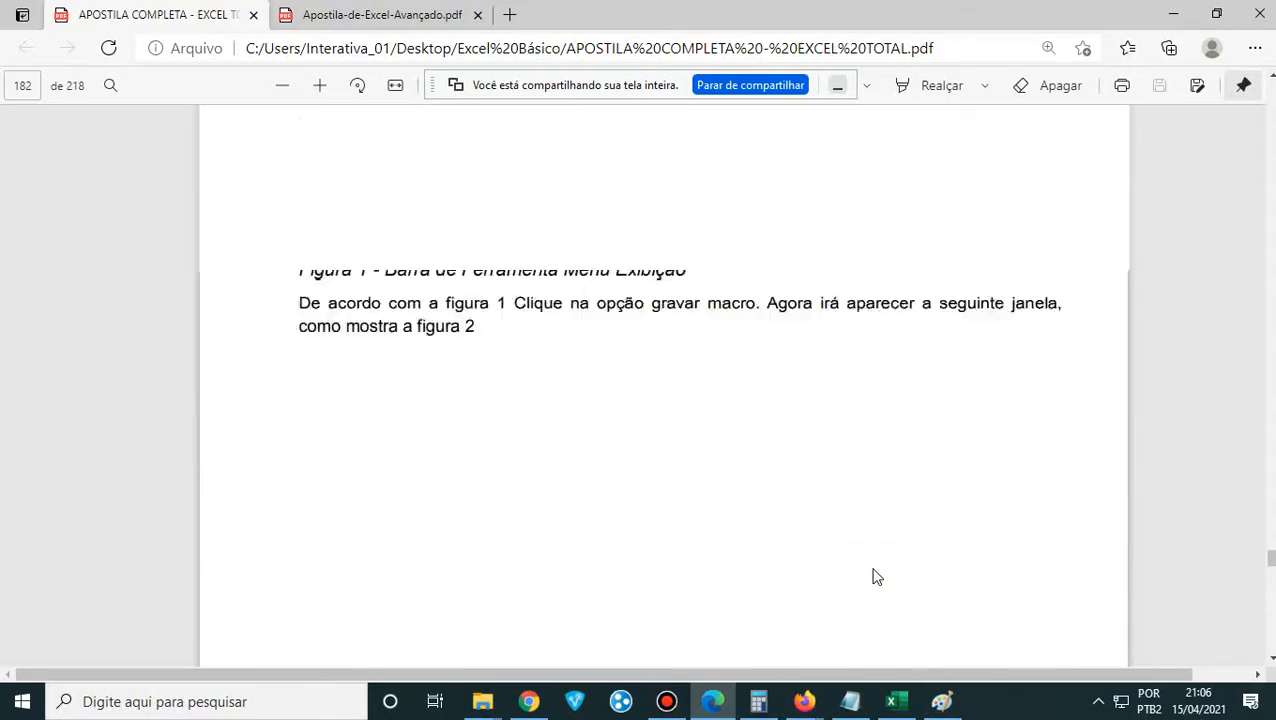
{"action": "scroll", "coordinate": [873, 576], "scroll_direction": "up", "scroll_amount": 5}
{"action": "scroll", "coordinate": [873, 576], "scroll_direction": "down", "scroll_amount": 4}
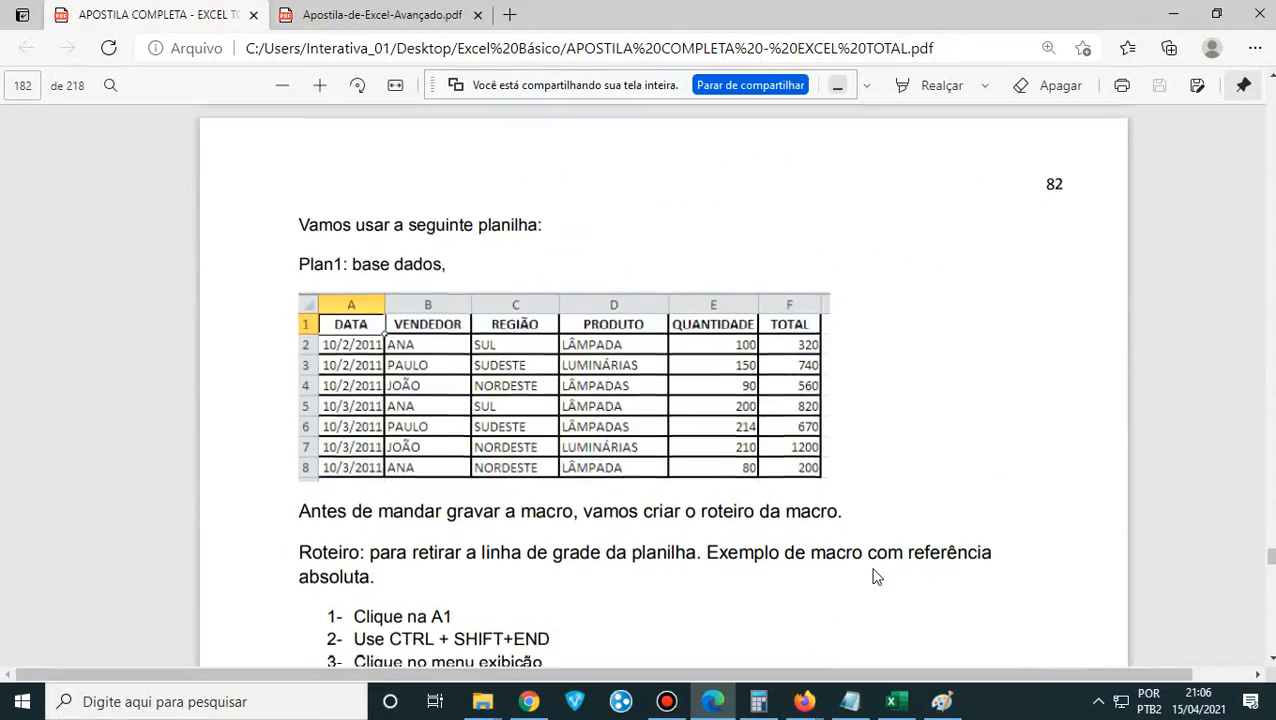
{"action": "scroll", "coordinate": [873, 576], "scroll_direction": "up", "scroll_amount": 5}
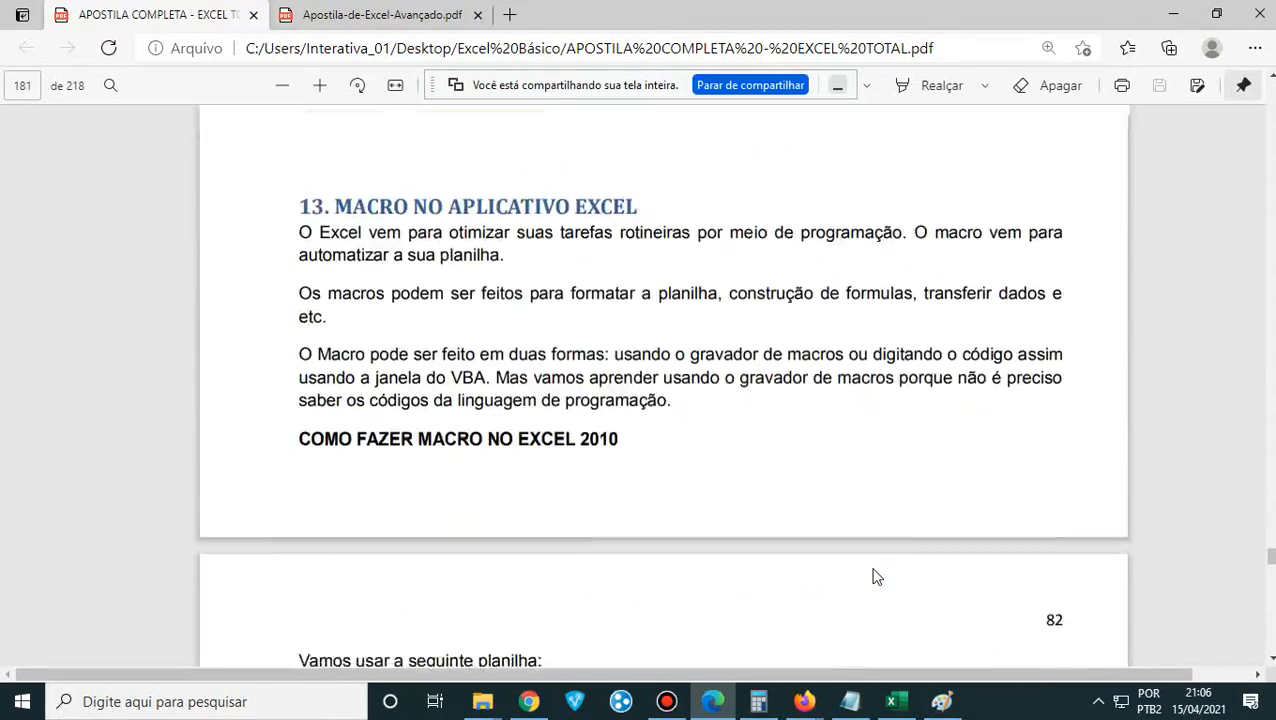
- Look back through the workbook protection, Venda de Computador form, Solver and data validation topics, from page 181 to page 158
{"action": "scroll", "coordinate": [873, 576], "scroll_direction": "up", "scroll_amount": 20}
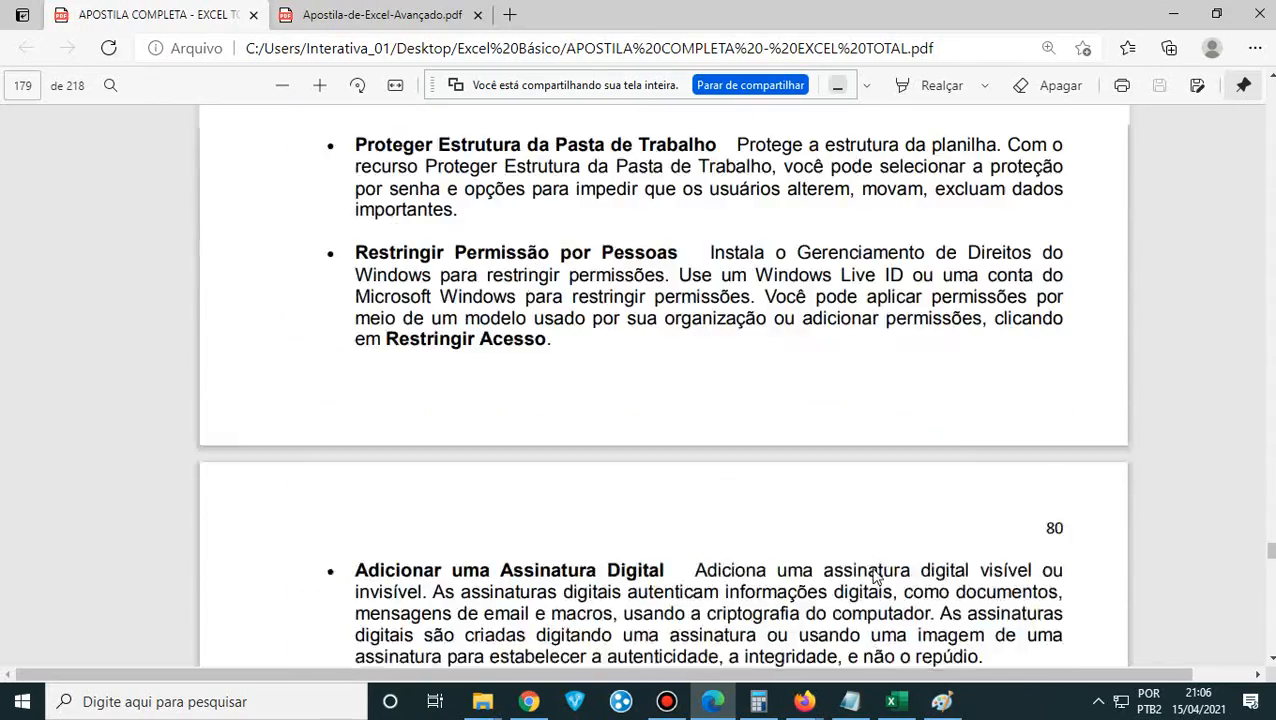
{"action": "scroll", "coordinate": [873, 576], "scroll_direction": "up", "scroll_amount": 10}
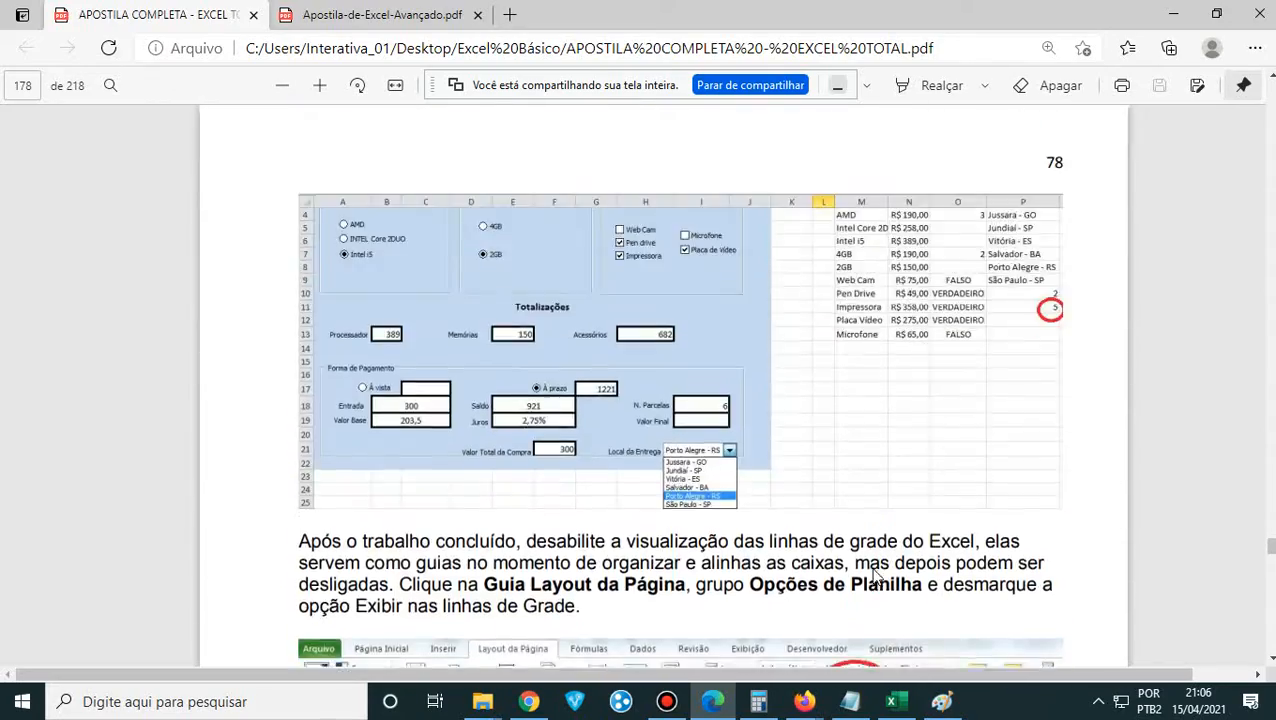
{"action": "scroll", "coordinate": [873, 576], "scroll_direction": "up", "scroll_amount": 20}
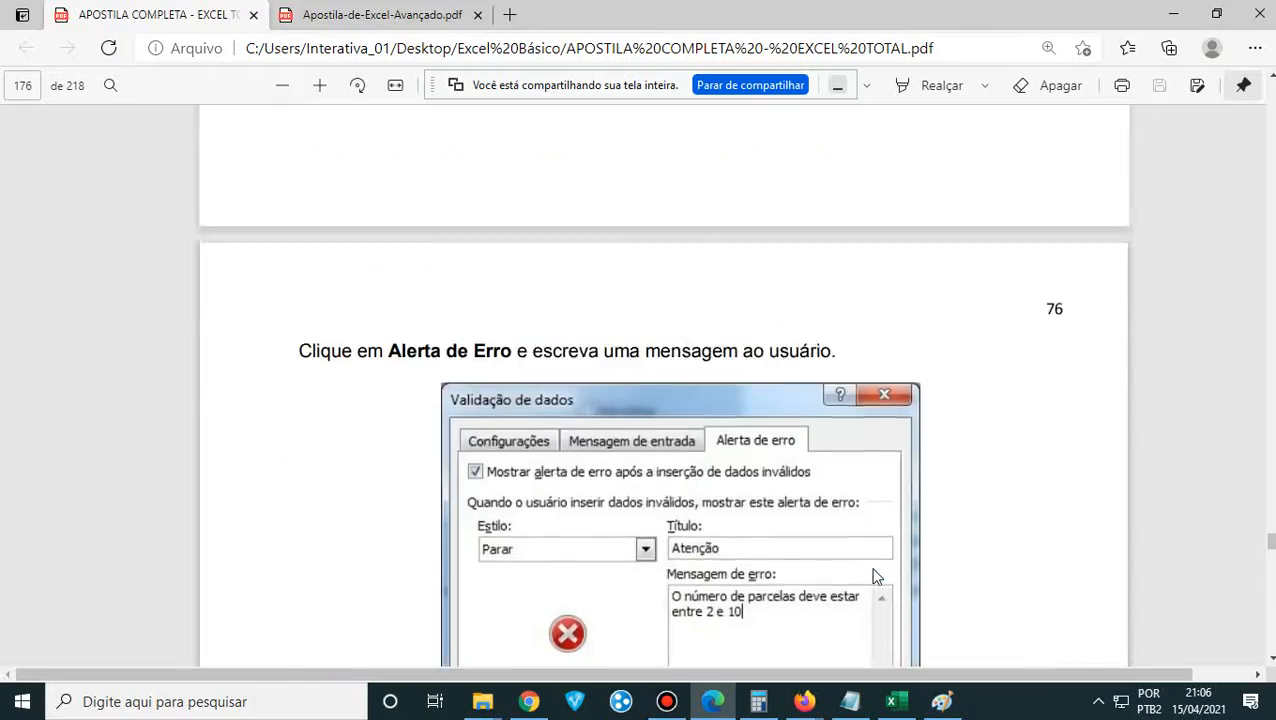
{"action": "scroll", "coordinate": [873, 576], "scroll_direction": "up", "scroll_amount": 5}
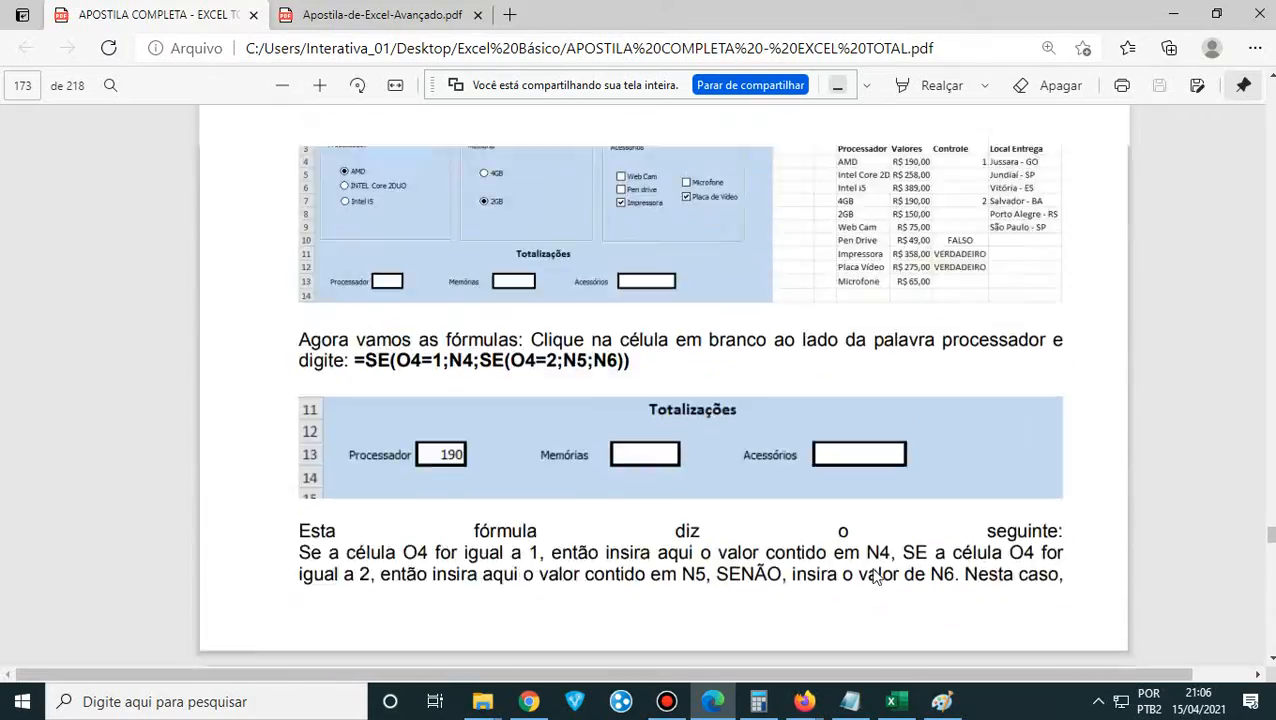
{"action": "scroll", "coordinate": [873, 576], "scroll_direction": "up", "scroll_amount": 20}
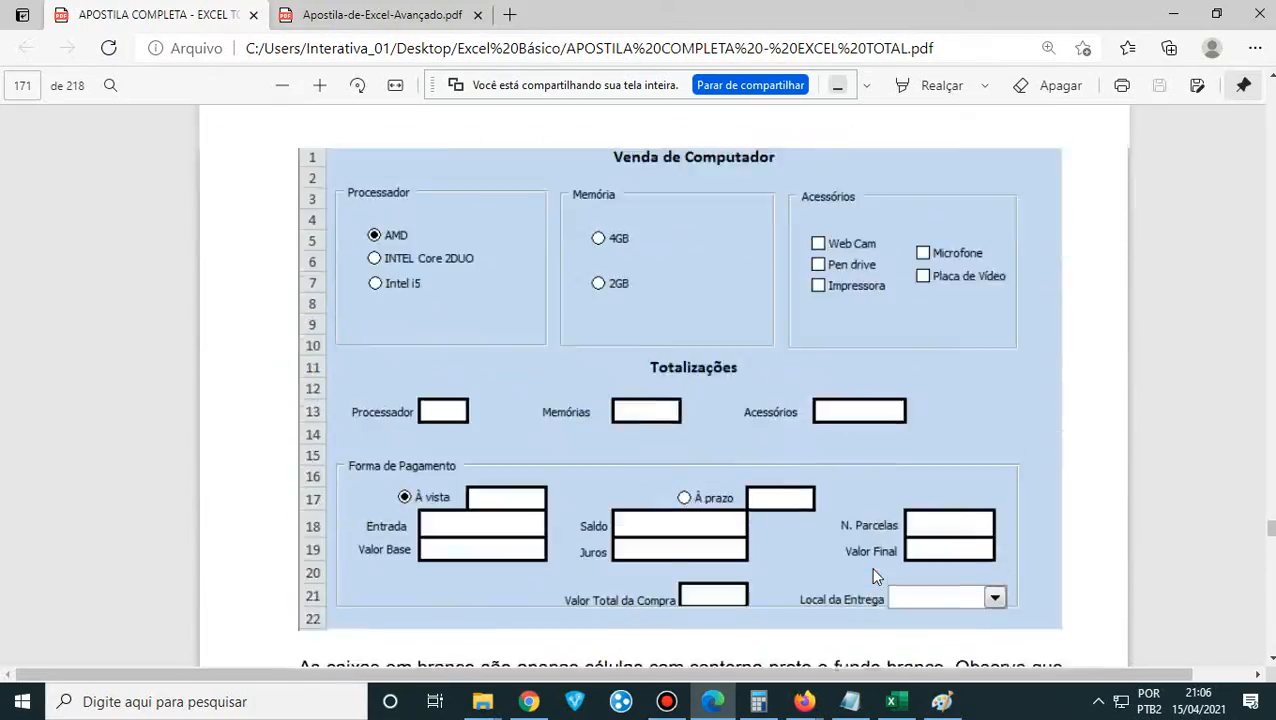
{"action": "scroll", "coordinate": [873, 576], "scroll_direction": "up", "scroll_amount": 20}
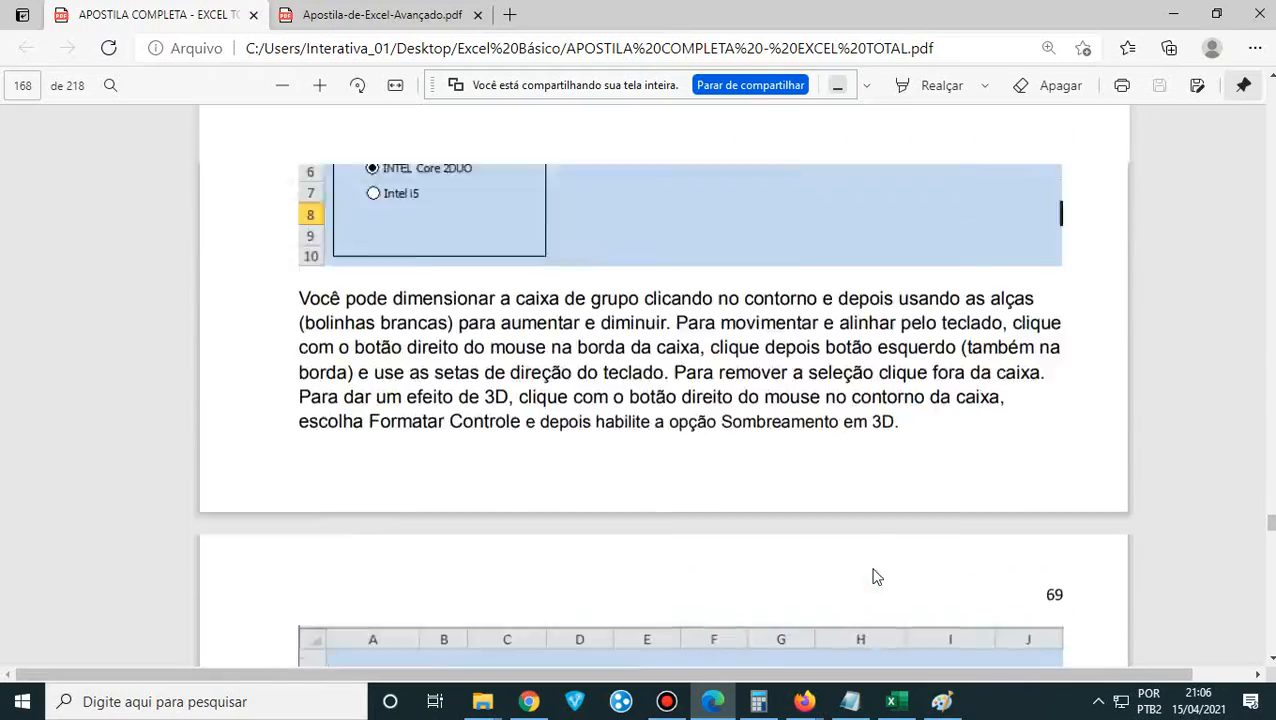
{"action": "scroll", "coordinate": [873, 576], "scroll_direction": "up", "scroll_amount": 20}
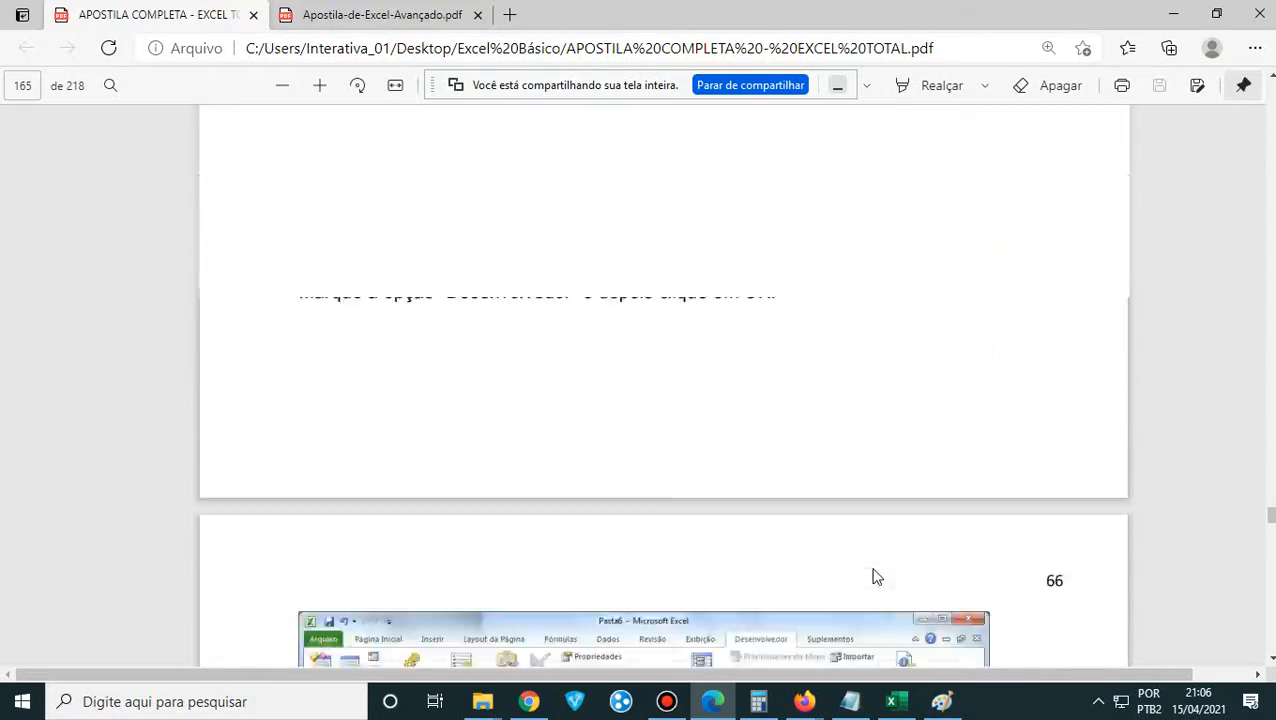
{"action": "scroll", "coordinate": [873, 576], "scroll_direction": "up", "scroll_amount": 20}
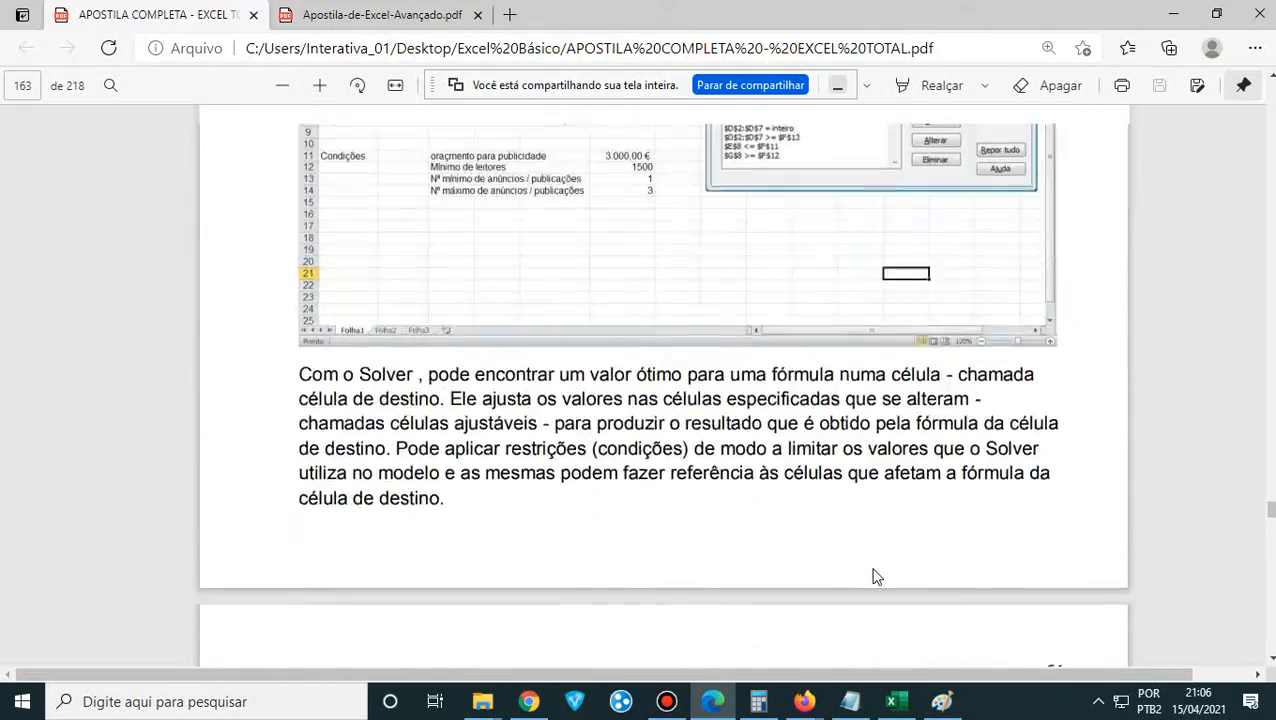
{"action": "scroll", "coordinate": [873, 576], "scroll_direction": "up", "scroll_amount": 20}
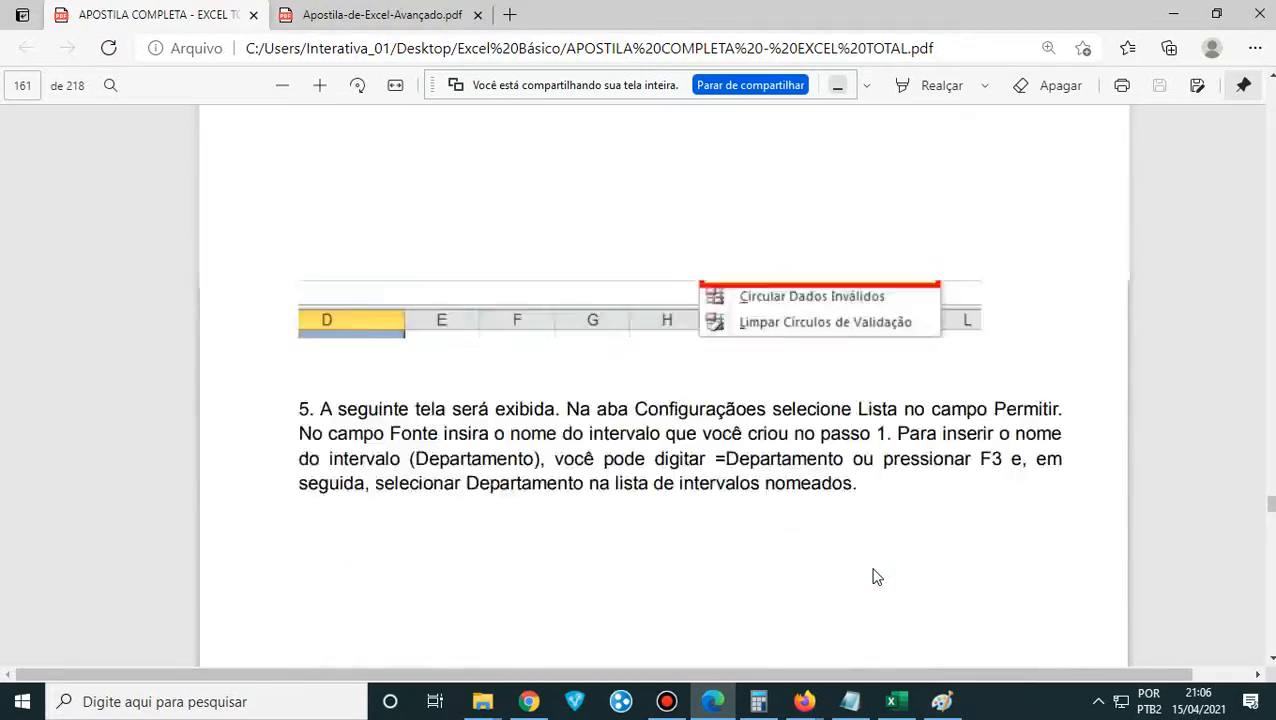
{"action": "scroll", "coordinate": [873, 576], "scroll_direction": "up", "scroll_amount": 8}
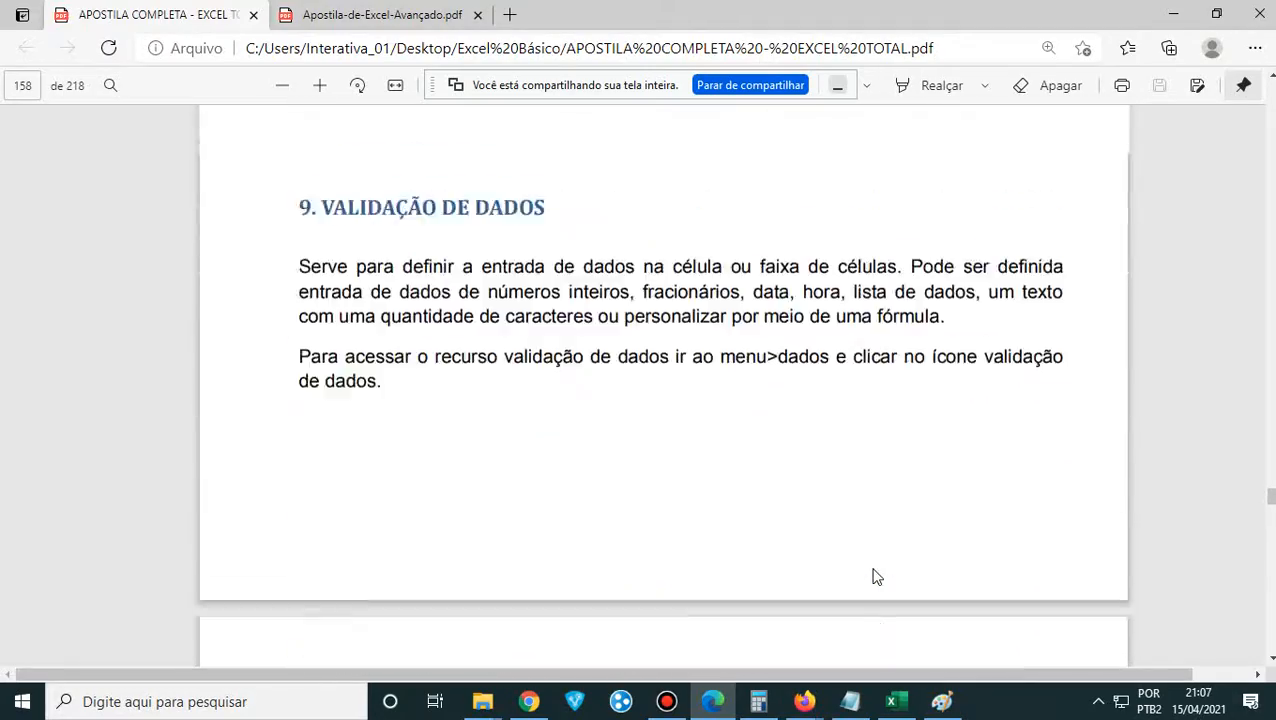
- Look back through the subtotal, scenario manager, pivot table, financial and text function pages, from page 158 to page 146
{"action": "scroll", "coordinate": [873, 576], "scroll_direction": "up", "scroll_amount": 5}
{"action": "scroll", "coordinate": [873, 576], "scroll_direction": "up", "scroll_amount": 10}
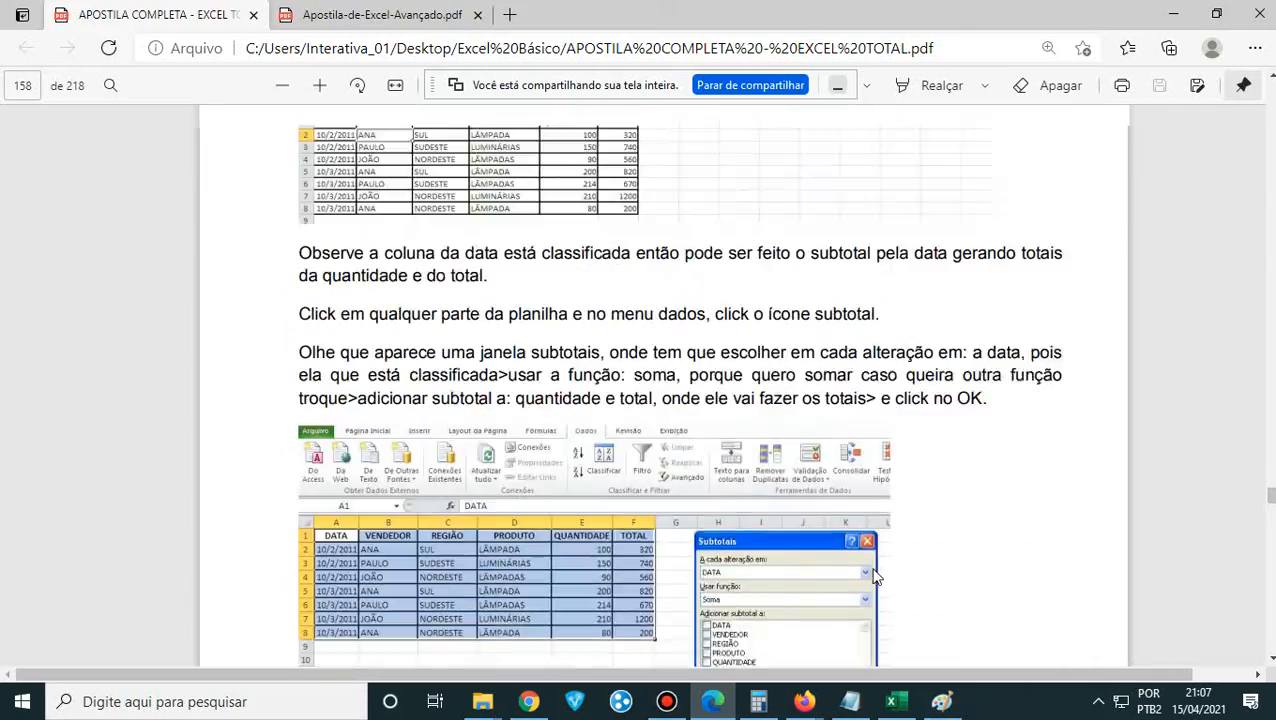
{"action": "scroll", "coordinate": [873, 576], "scroll_direction": "up", "scroll_amount": 10}
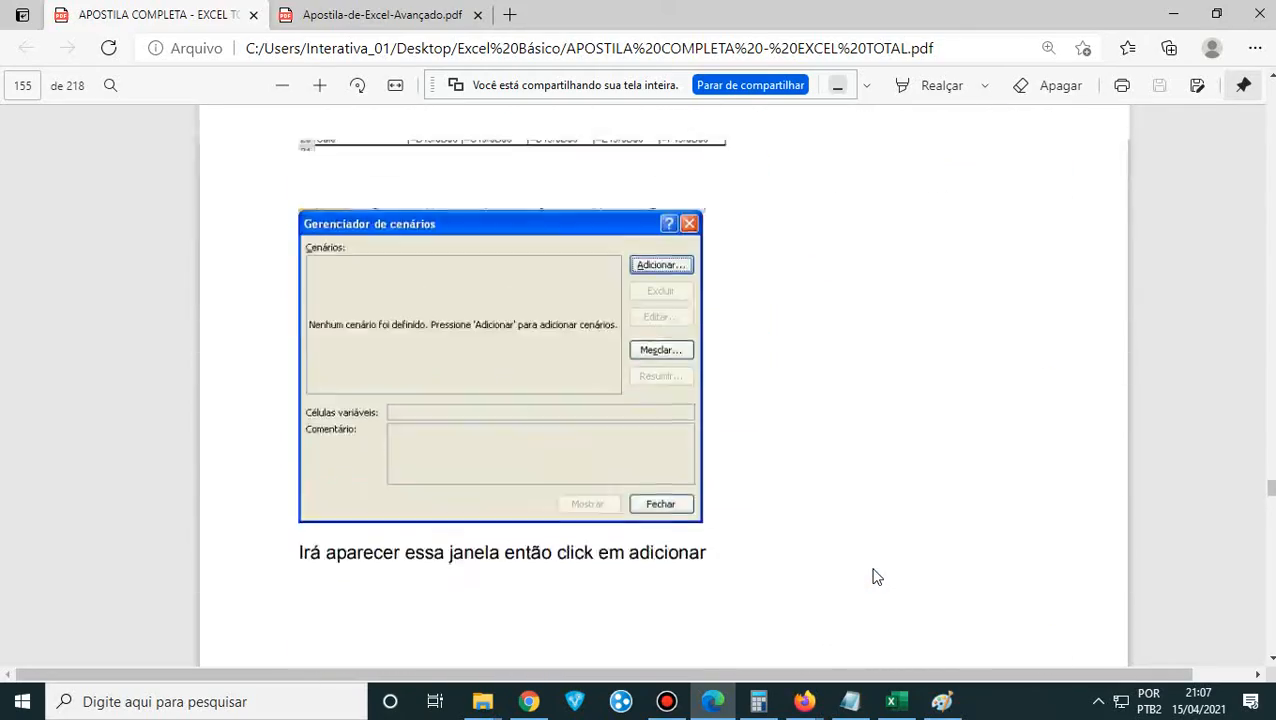
{"action": "scroll", "coordinate": [873, 576], "scroll_direction": "up", "scroll_amount": 10}
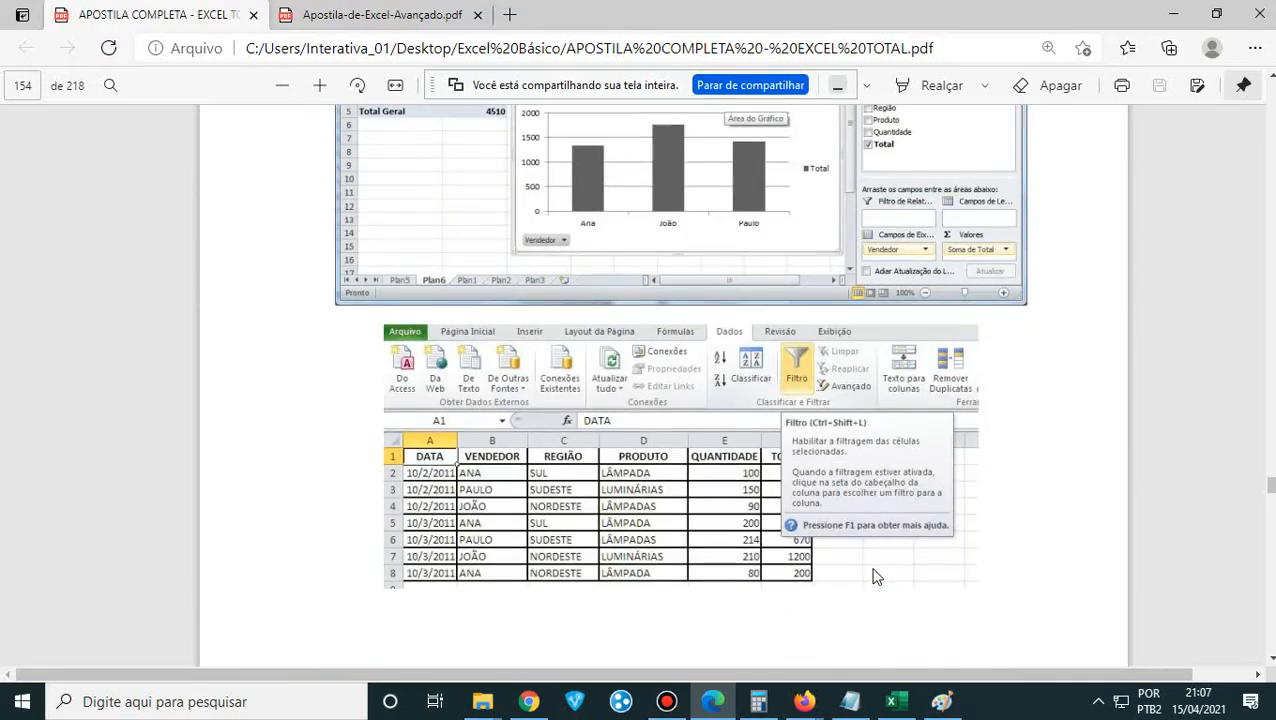
{"action": "scroll", "coordinate": [873, 576], "scroll_direction": "down", "scroll_amount": 10}
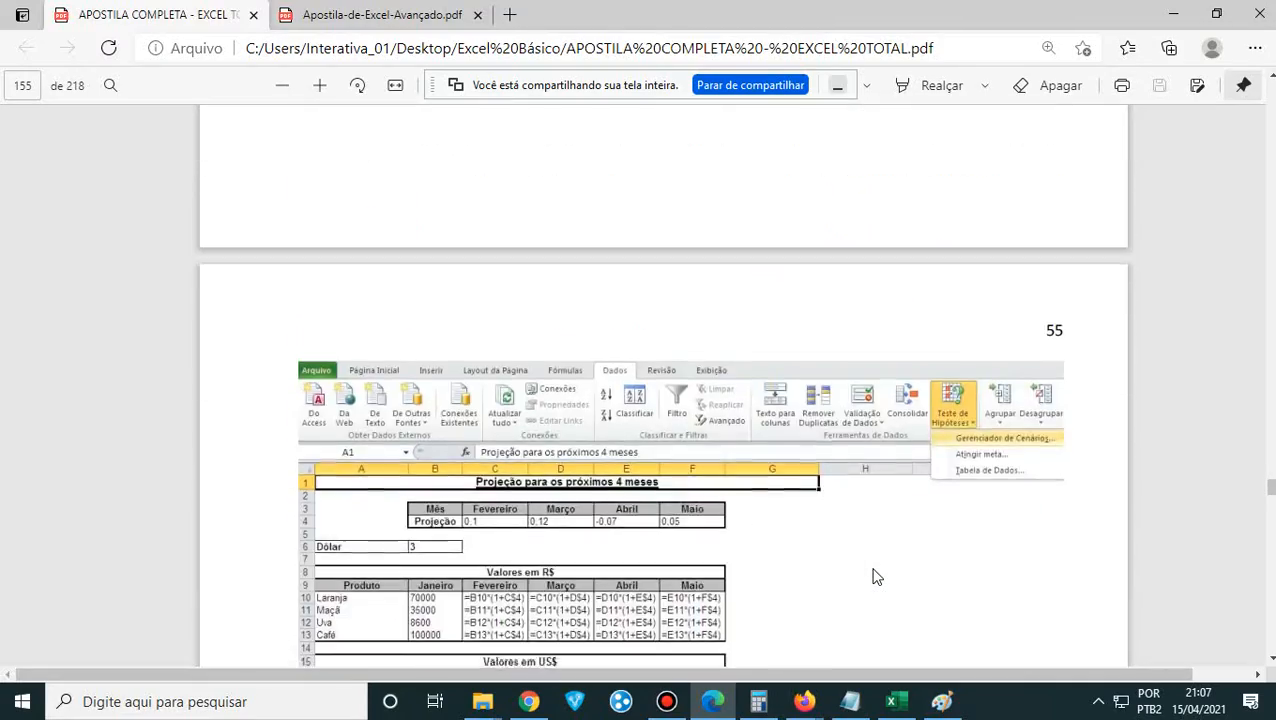
{"action": "scroll", "coordinate": [873, 576], "scroll_direction": "up", "scroll_amount": 15}
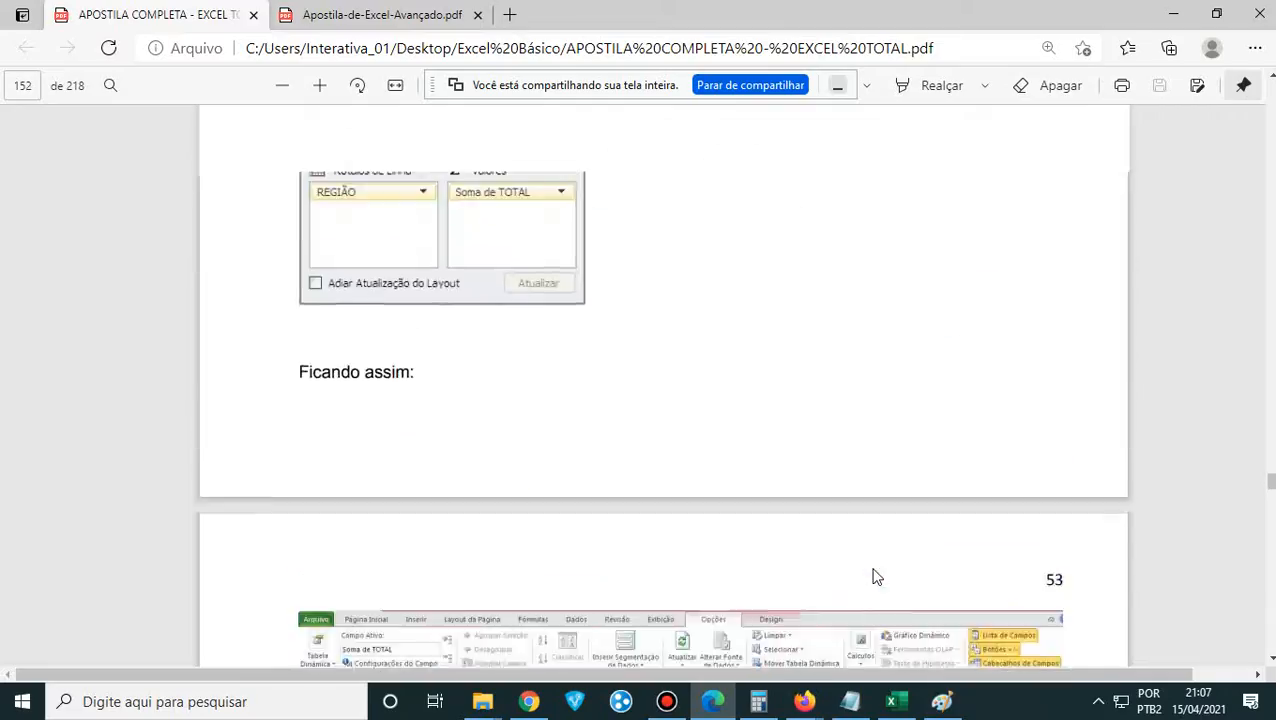
{"action": "scroll", "coordinate": [873, 576], "scroll_direction": "up", "scroll_amount": 15}
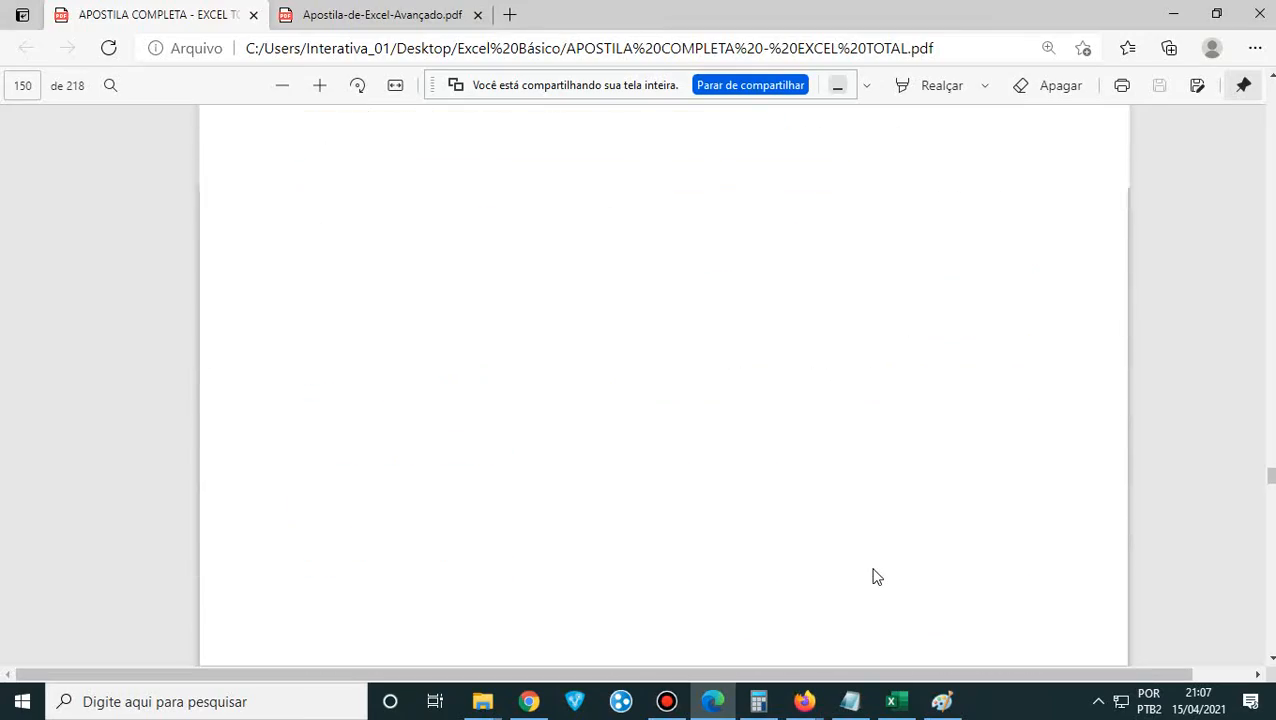
{"action": "scroll", "coordinate": [873, 576], "scroll_direction": "up", "scroll_amount": 15}
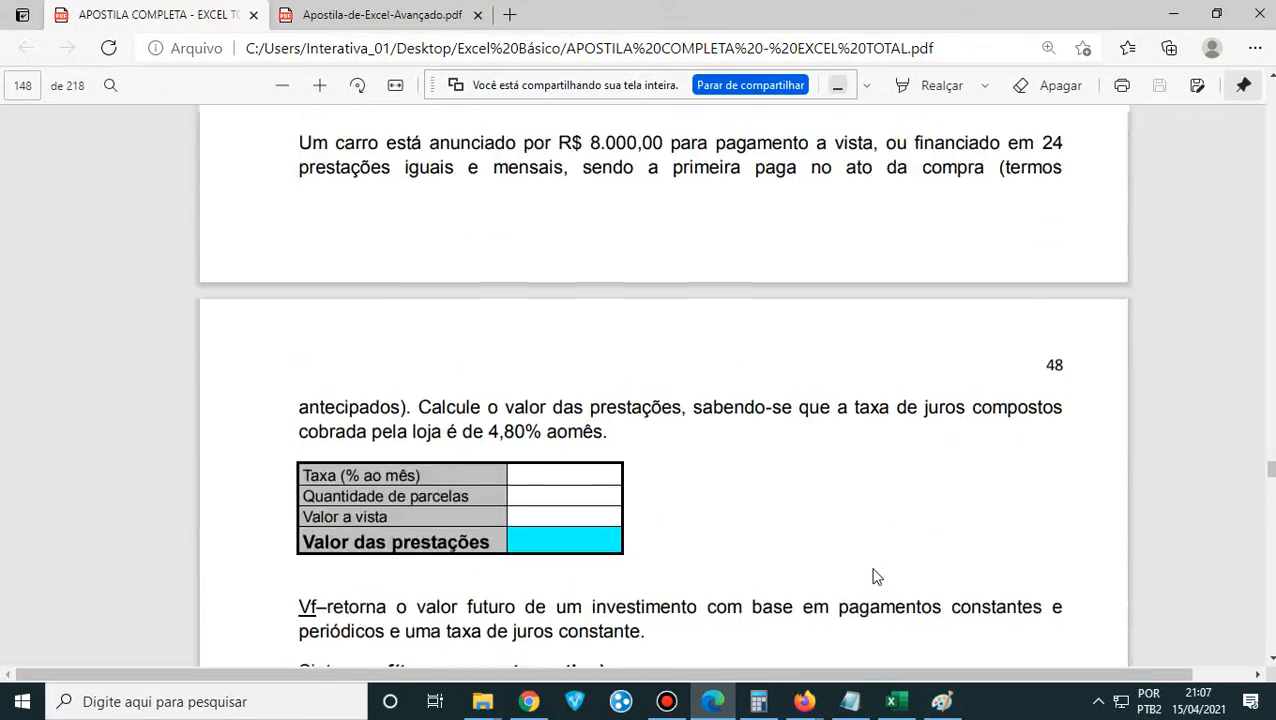
{"action": "scroll", "coordinate": [873, 576], "scroll_direction": "up", "scroll_amount": 15}
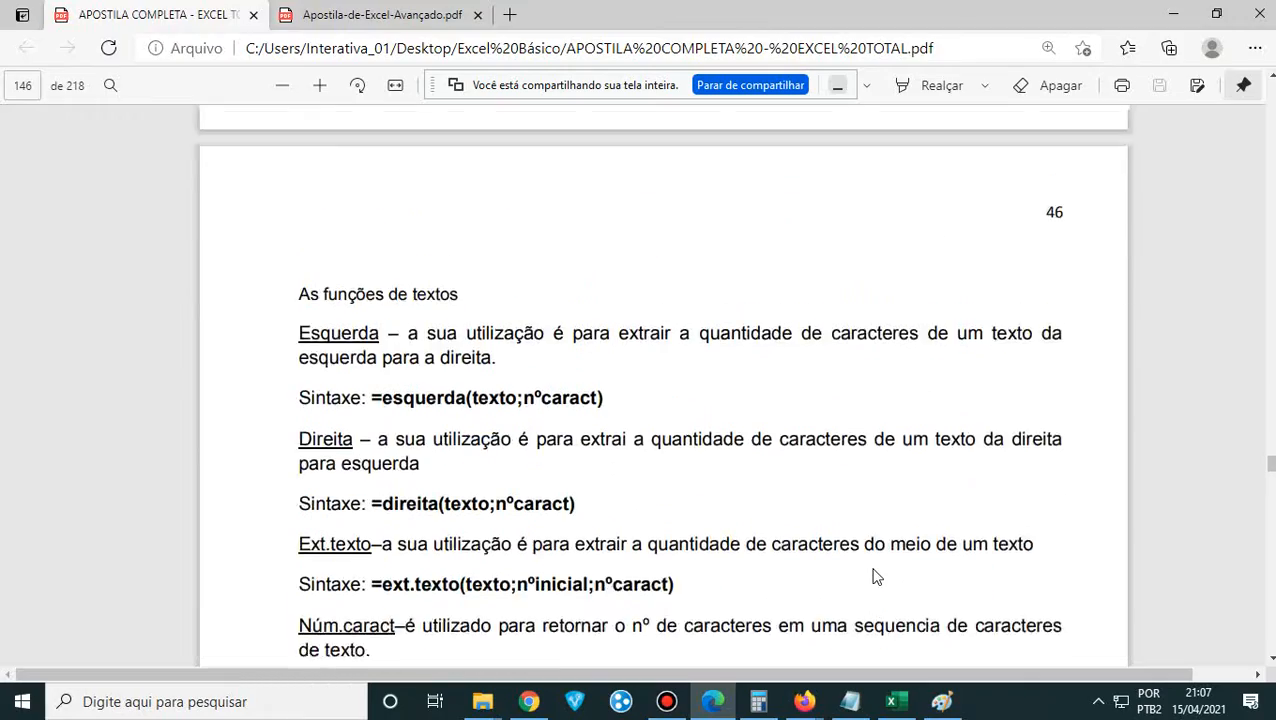
- Examine the SOMASES and SOMASE examples and the Boletim Escolar examples for ÉERROS and ÉERRO, from page 145 back to 142
{"action": "scroll", "coordinate": [873, 576], "scroll_direction": "up", "scroll_amount": 5}
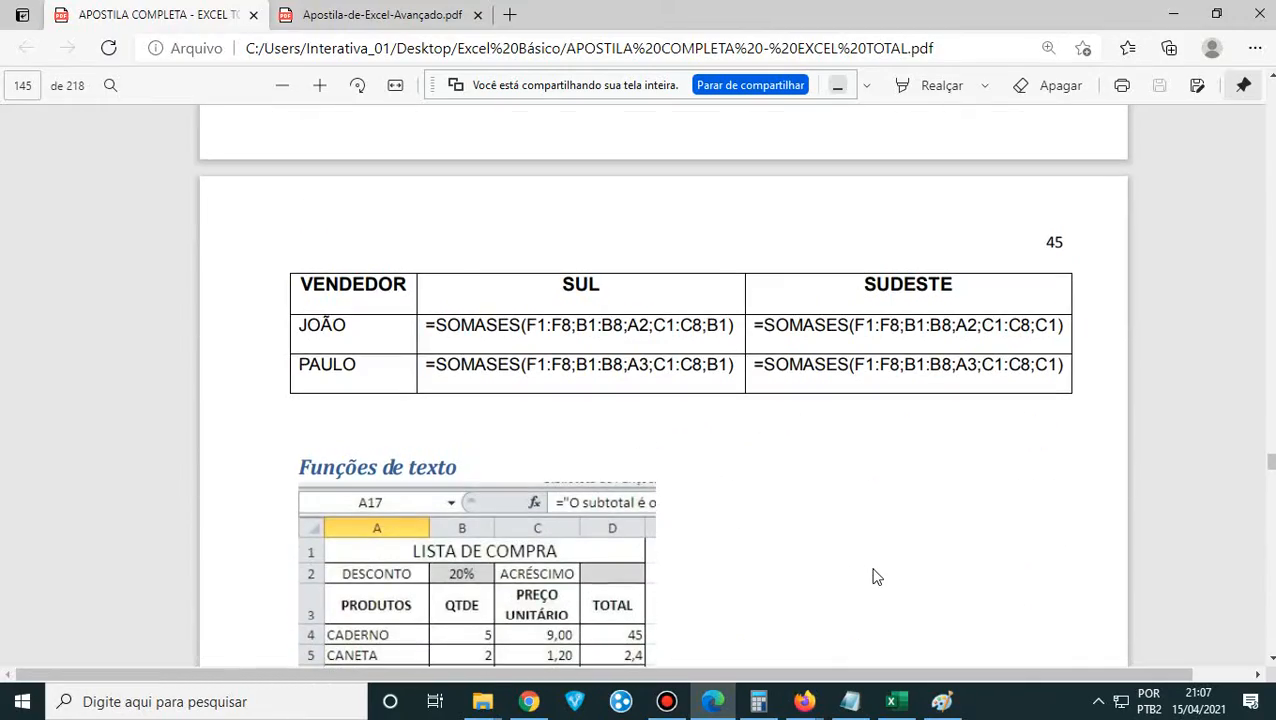
{"action": "scroll", "coordinate": [873, 576], "scroll_direction": "up", "scroll_amount": 10}
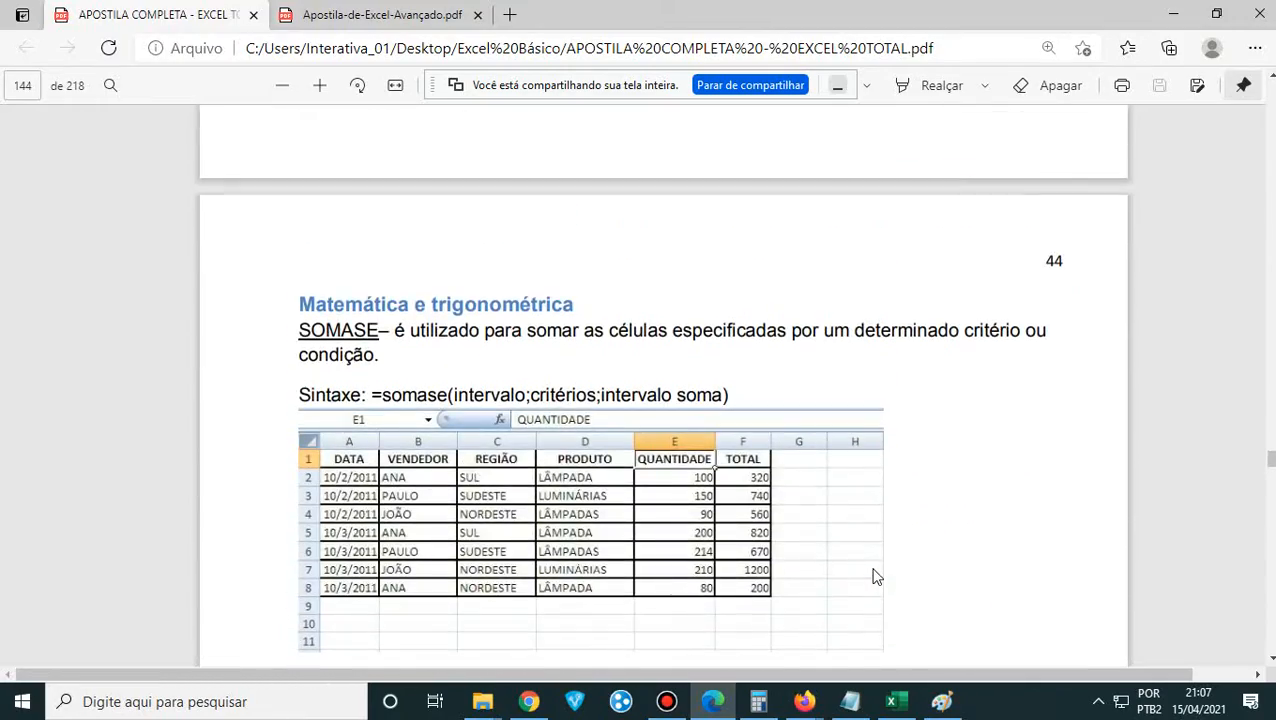
{"action": "scroll", "coordinate": [873, 576], "scroll_direction": "up", "scroll_amount": 10}
{"action": "scroll", "coordinate": [873, 576], "scroll_direction": "down", "scroll_amount": 4}
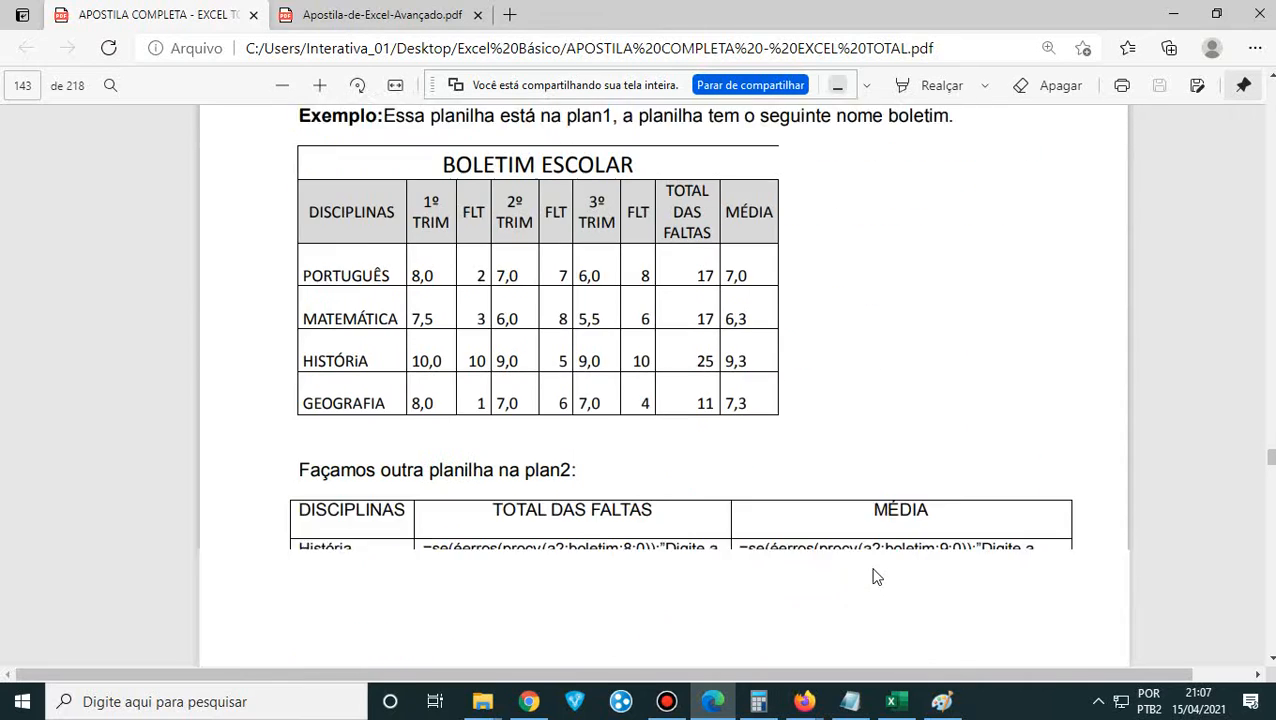
{"action": "scroll", "coordinate": [873, 576], "scroll_direction": "up", "scroll_amount": 3}
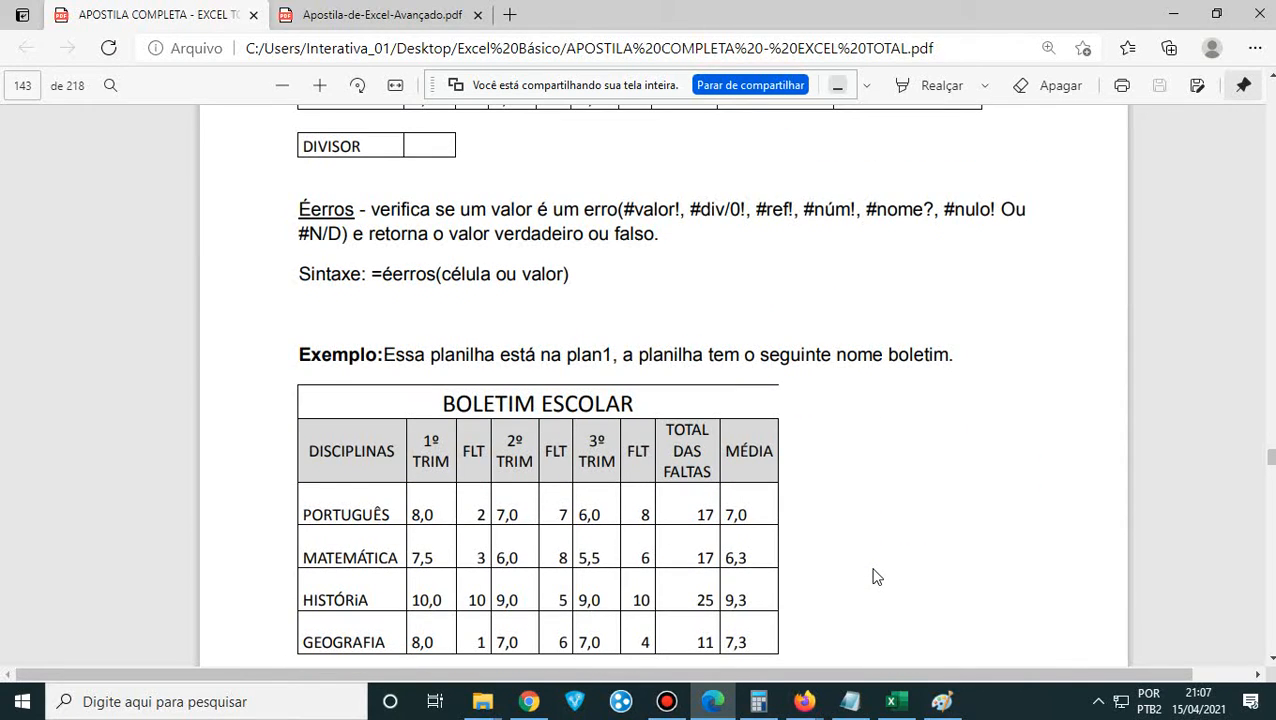
{"action": "scroll", "coordinate": [873, 576], "scroll_direction": "up", "scroll_amount": 3}
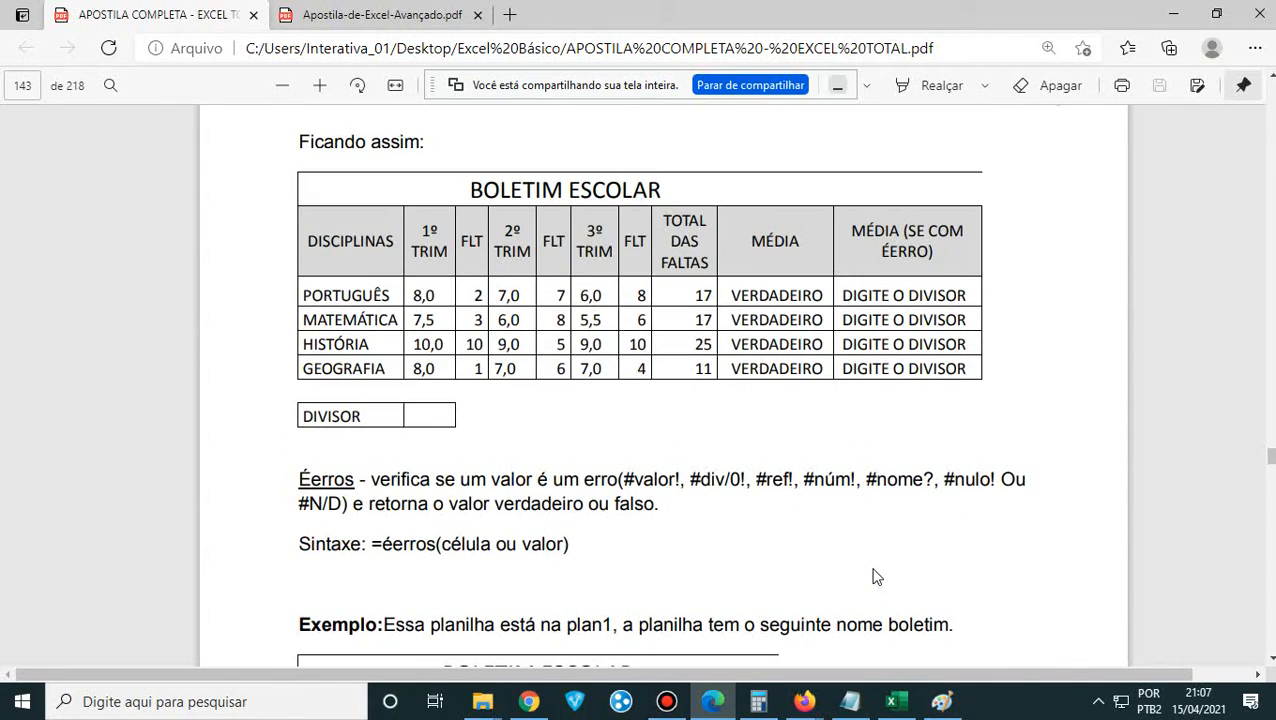
{"action": "scroll", "coordinate": [873, 576], "scroll_direction": "up", "scroll_amount": 7}
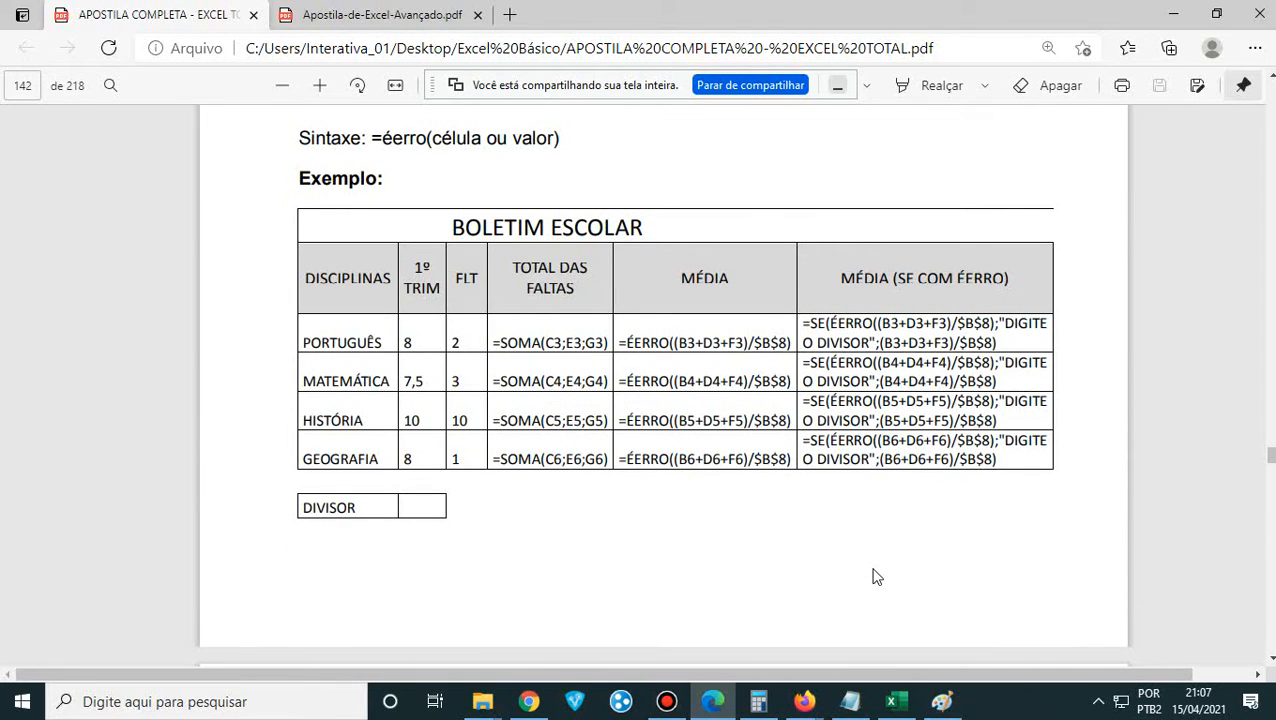
- Examine the DESLOC and ÍNDICE/CORRESP examples and the Boletim Escolar table with the E and OU functions, back to page 137
{"action": "scroll", "coordinate": [873, 576], "scroll_direction": "up", "scroll_amount": 15}
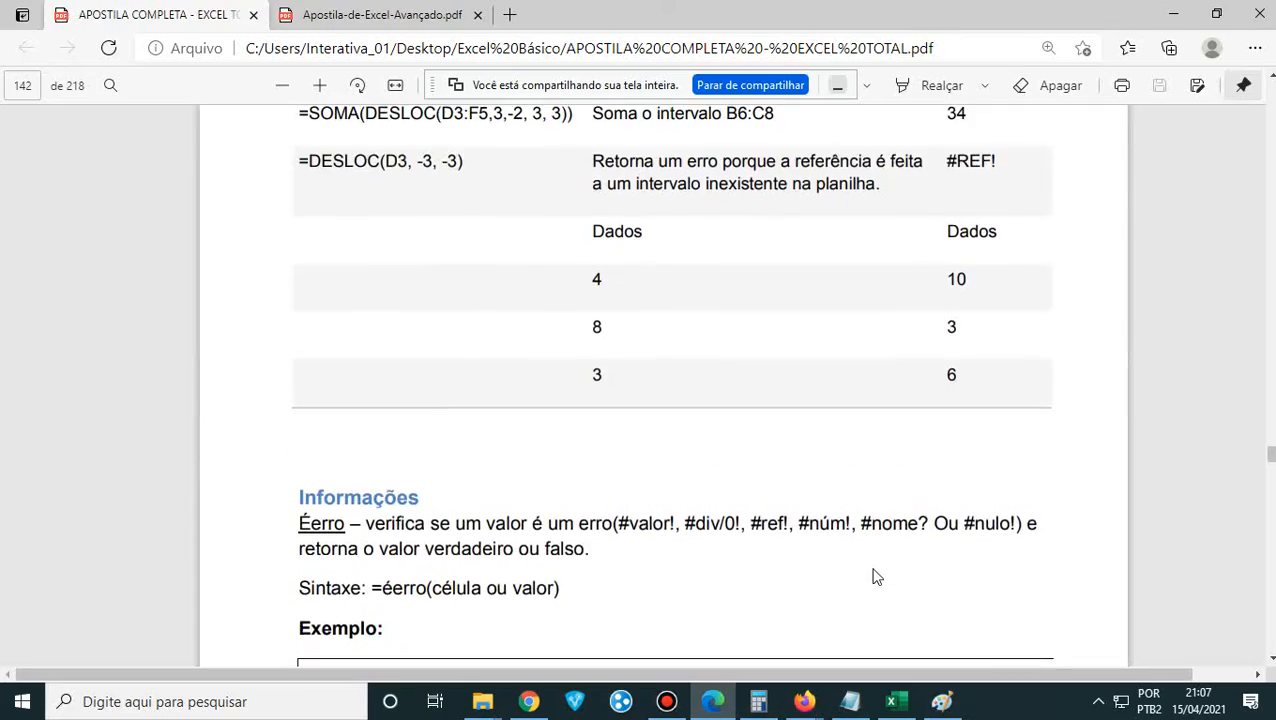
{"action": "scroll", "coordinate": [873, 576], "scroll_direction": "up", "scroll_amount": 15}
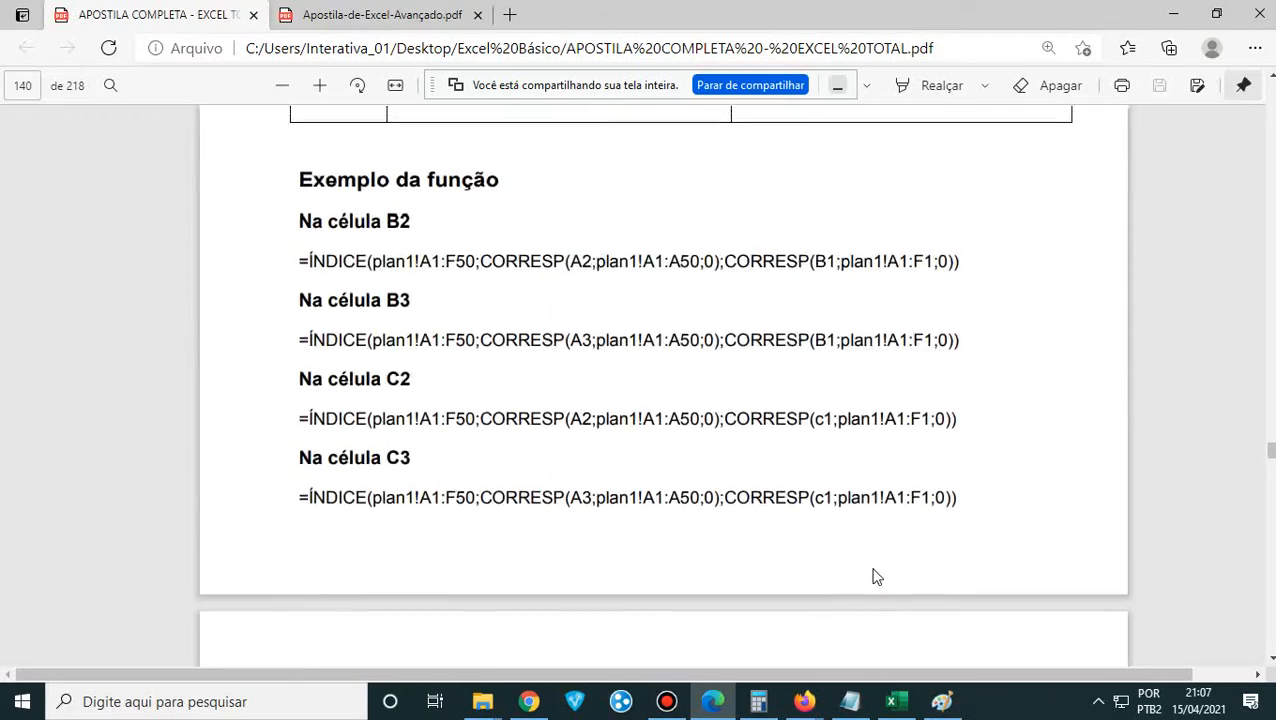
{"action": "scroll", "coordinate": [873, 576], "scroll_direction": "up", "scroll_amount": 15}
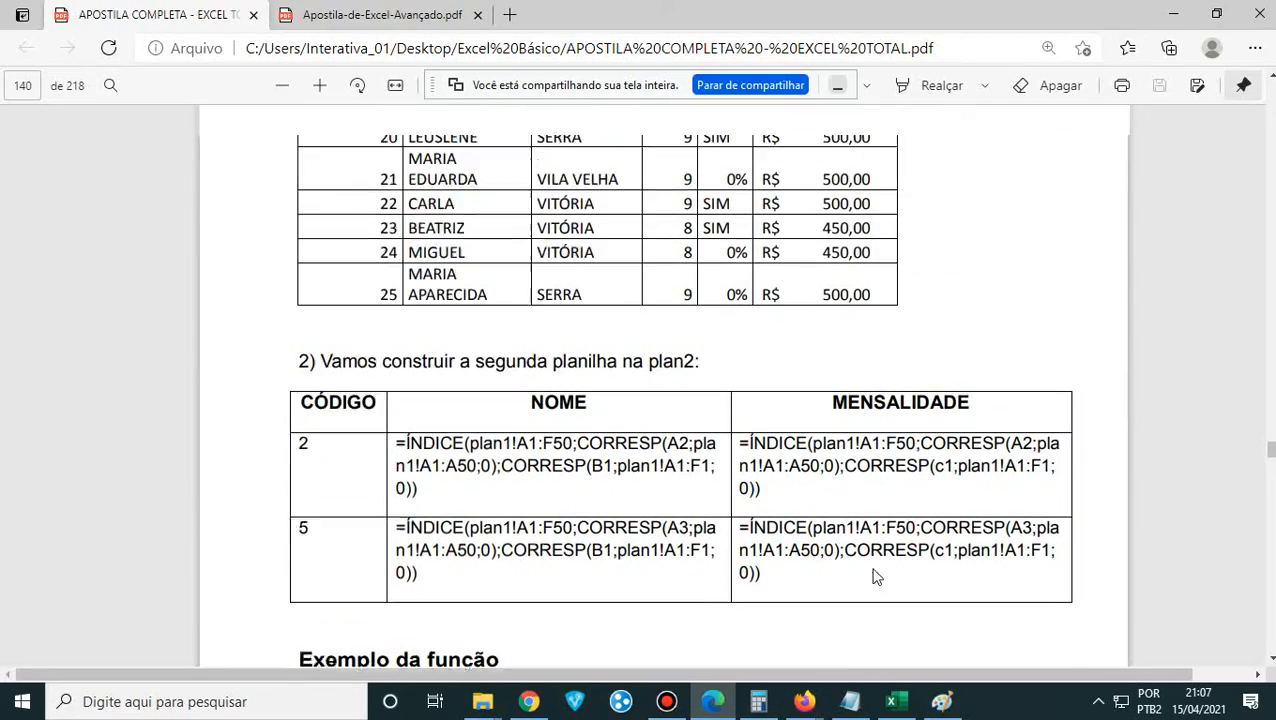
{"action": "scroll", "coordinate": [873, 576], "scroll_direction": "up", "scroll_amount": 4}
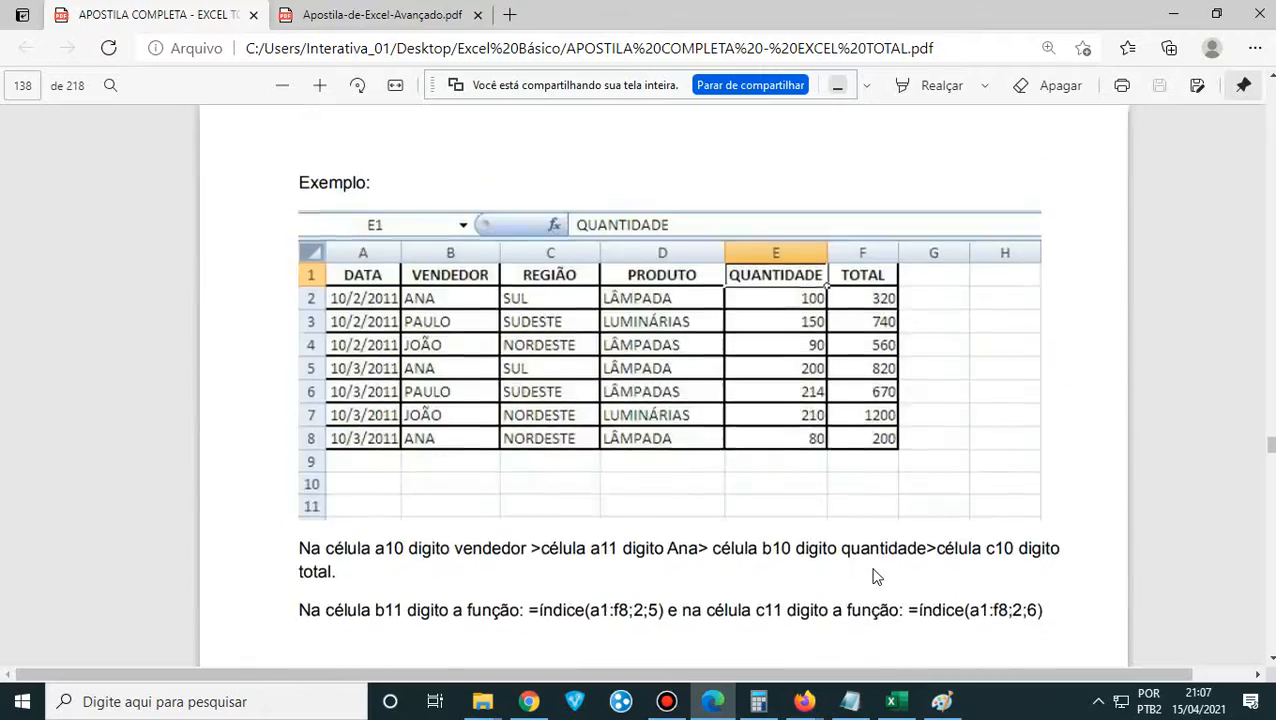
{"action": "scroll", "coordinate": [873, 576], "scroll_direction": "down", "scroll_amount": 4}
{"action": "scroll", "coordinate": [873, 576], "scroll_direction": "up", "scroll_amount": 3}
{"action": "scroll", "coordinate": [873, 576], "scroll_direction": "up", "scroll_amount": 15}
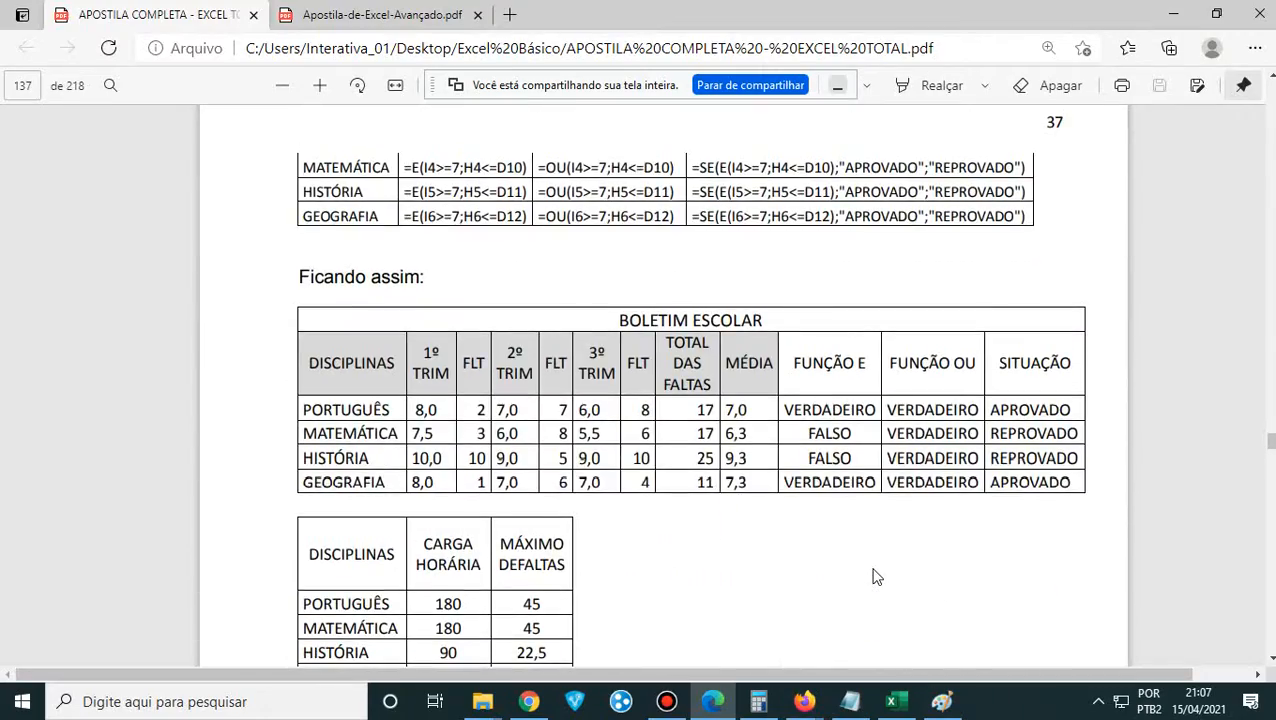
{"action": "scroll", "coordinate": [873, 576], "scroll_direction": "down", "scroll_amount": 2}
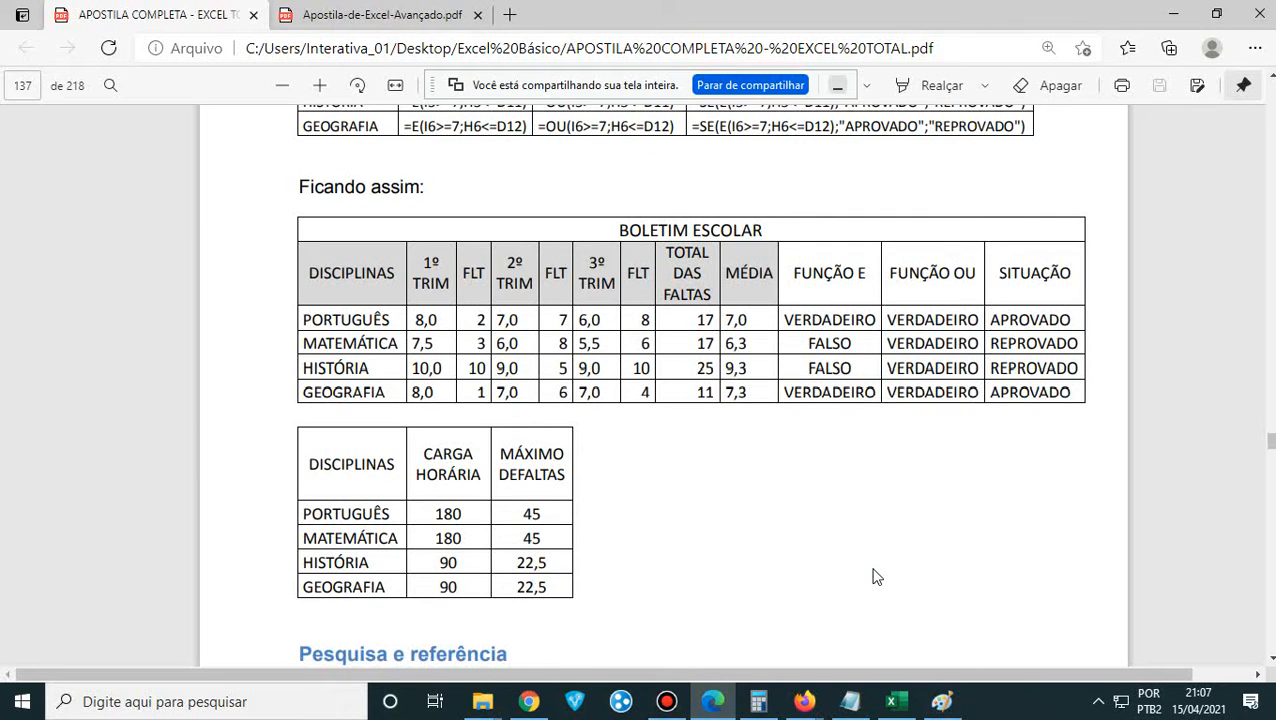
- Examine the definitions and syntax of the E, OU and SE logical functions on page 136, along with the start of their Boletim Escolar example
{"action": "scroll", "coordinate": [873, 576], "scroll_direction": "up", "scroll_amount": 4}
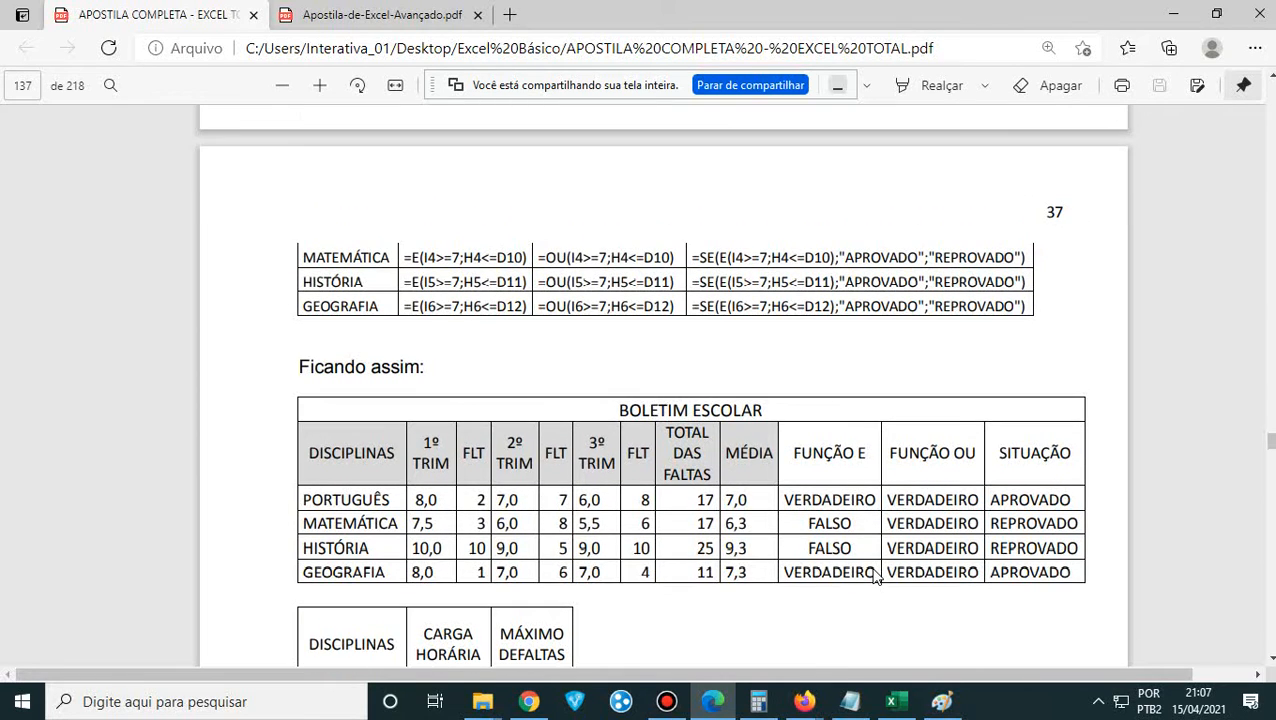
{"action": "scroll", "coordinate": [873, 574], "scroll_direction": "up", "scroll_amount": 6}
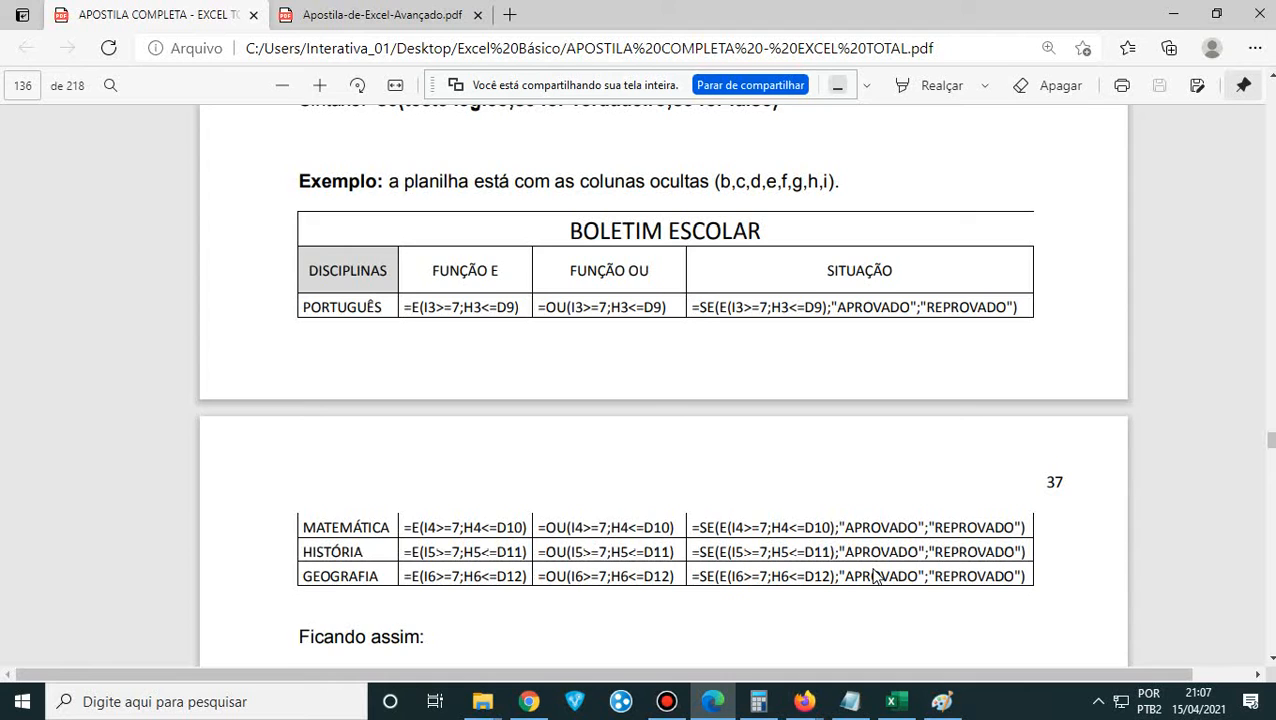
{"action": "scroll", "coordinate": [873, 576], "scroll_direction": "up", "scroll_amount": 14}
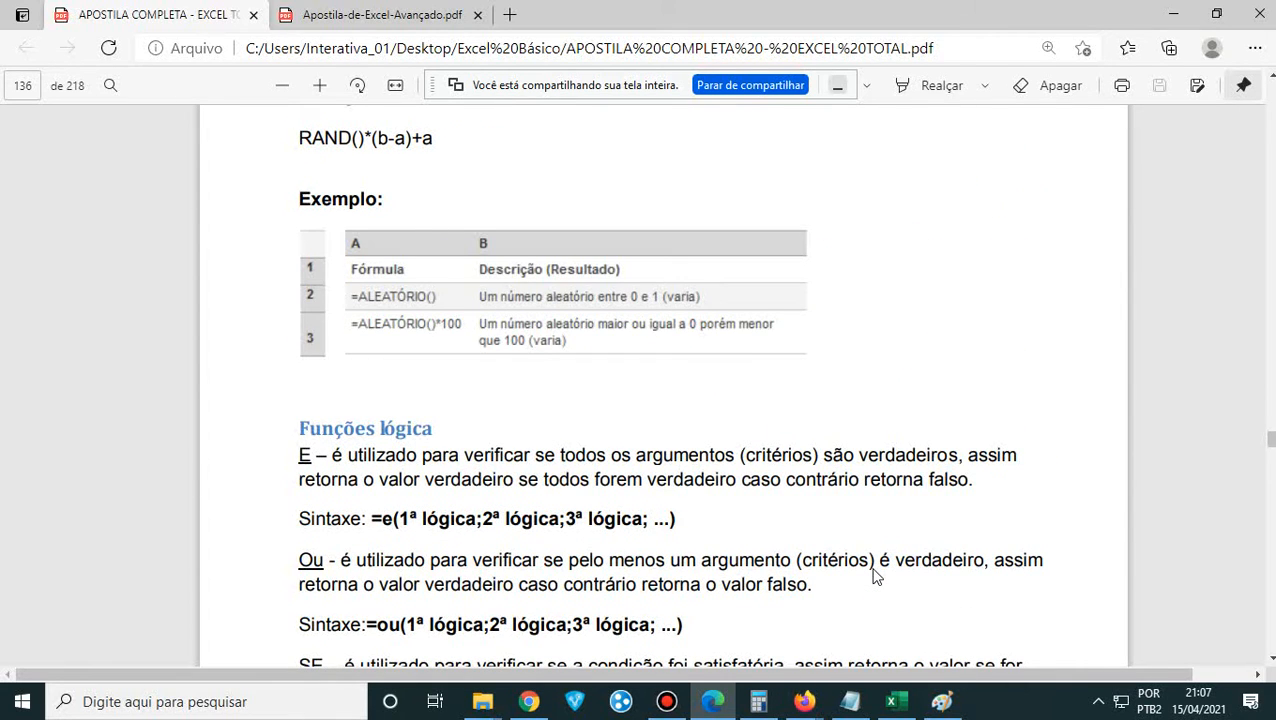
{"action": "scroll", "coordinate": [873, 576], "scroll_direction": "down", "scroll_amount": 4}
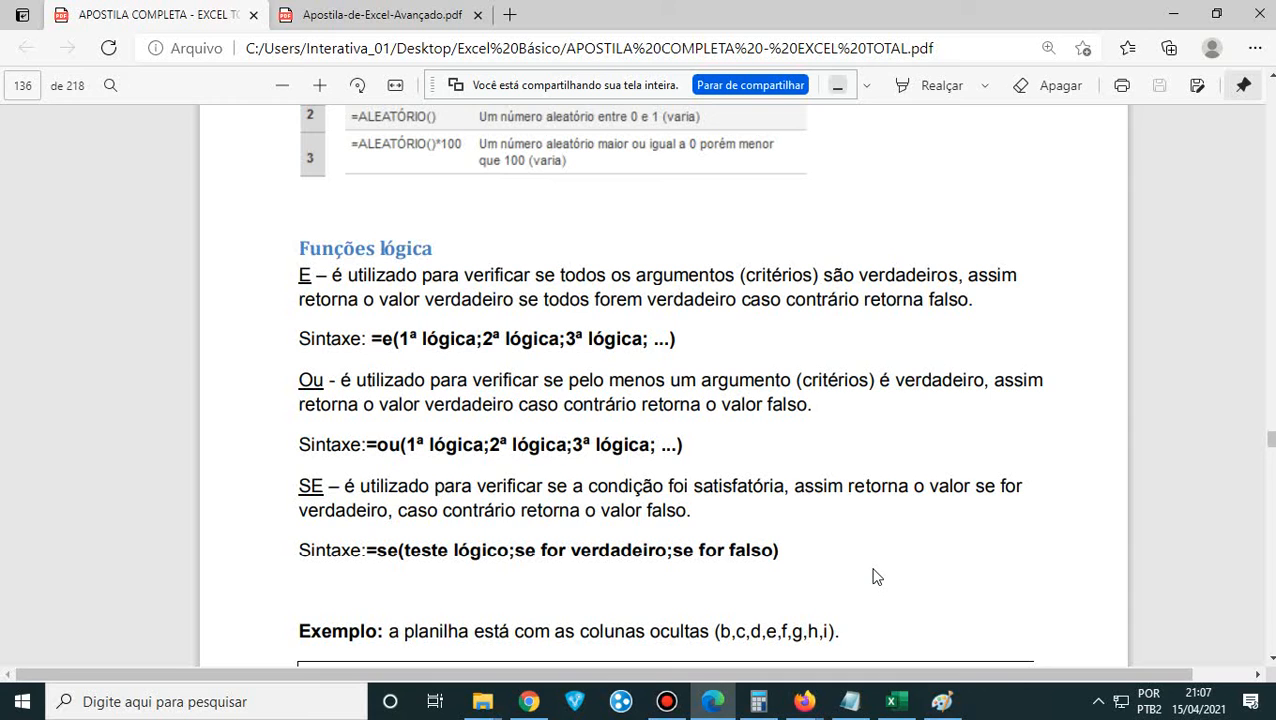
{"action": "scroll", "coordinate": [873, 576], "scroll_direction": "down", "scroll_amount": 10}
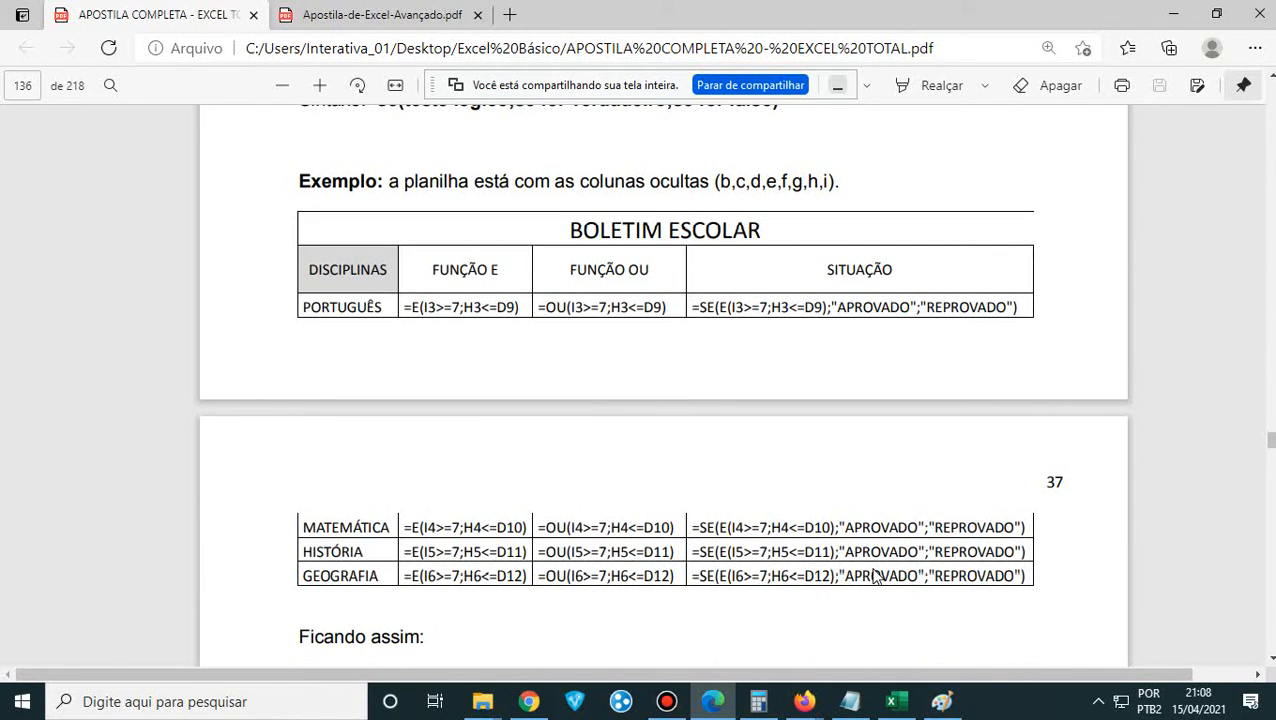
{"action": "scroll", "coordinate": [873, 576], "scroll_direction": "up", "scroll_amount": 2}
{"action": "scroll", "coordinate": [873, 576], "scroll_direction": "down", "scroll_amount": 2}
{"action": "scroll", "coordinate": [873, 576], "scroll_direction": "up", "scroll_amount": 2}
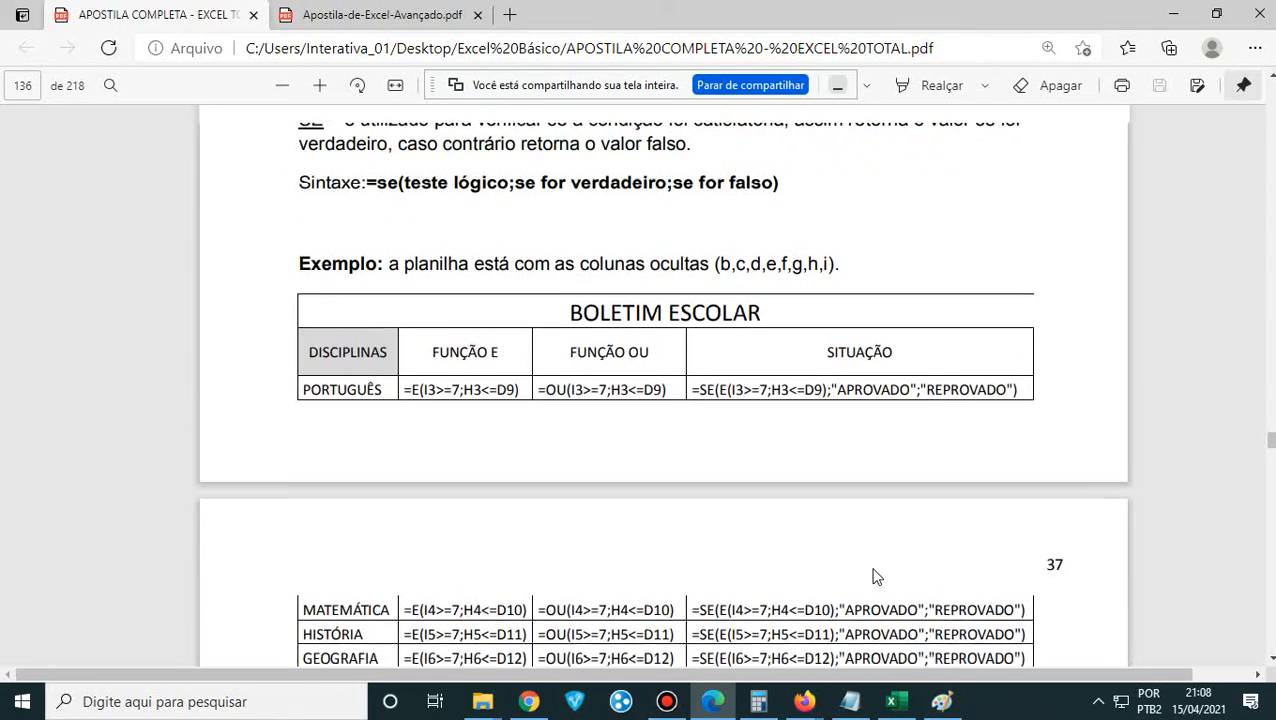
{"action": "scroll", "coordinate": [873, 576], "scroll_direction": "up", "scroll_amount": 6}
{"action": "scroll", "coordinate": [873, 576], "scroll_direction": "down", "scroll_amount": 4}
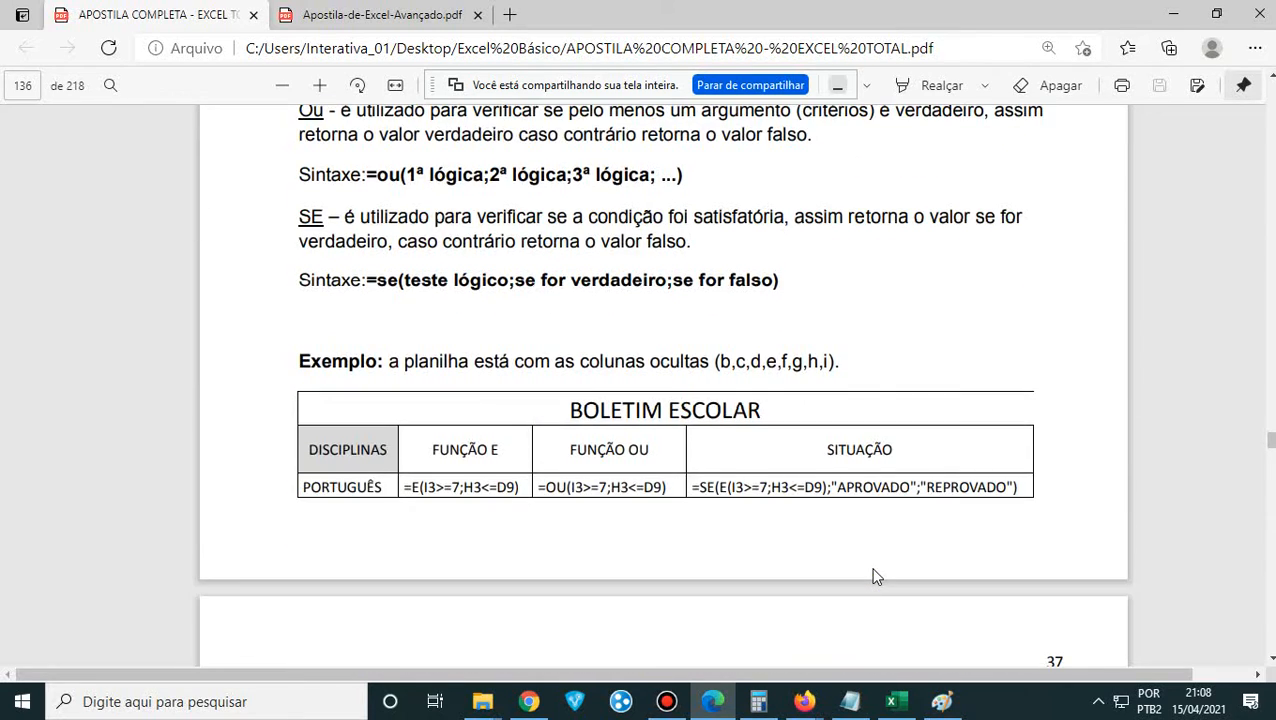
- Compare the E, OU and SE formulas for each discipline with the completed Boletim Escolar table on page 137
{"action": "scroll", "coordinate": [873, 576], "scroll_direction": "down", "scroll_amount": 6}
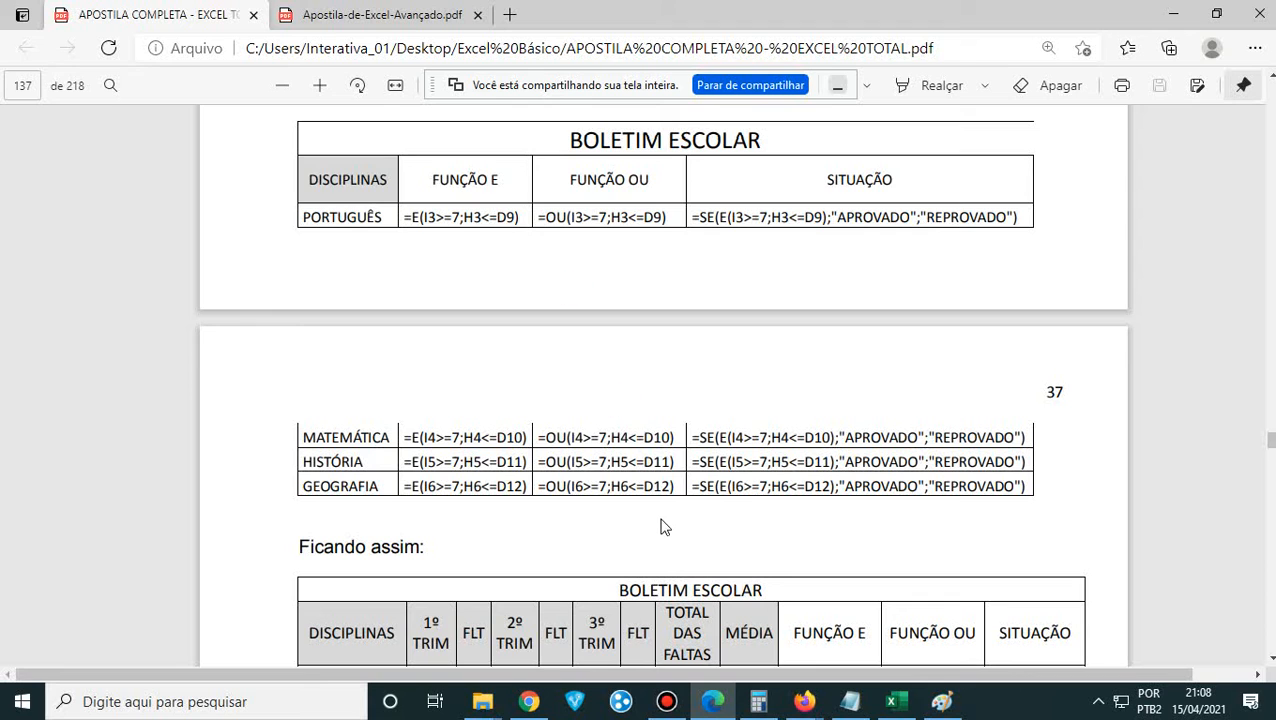
{"action": "scroll", "coordinate": [661, 524], "scroll_direction": "down", "scroll_amount": 6}
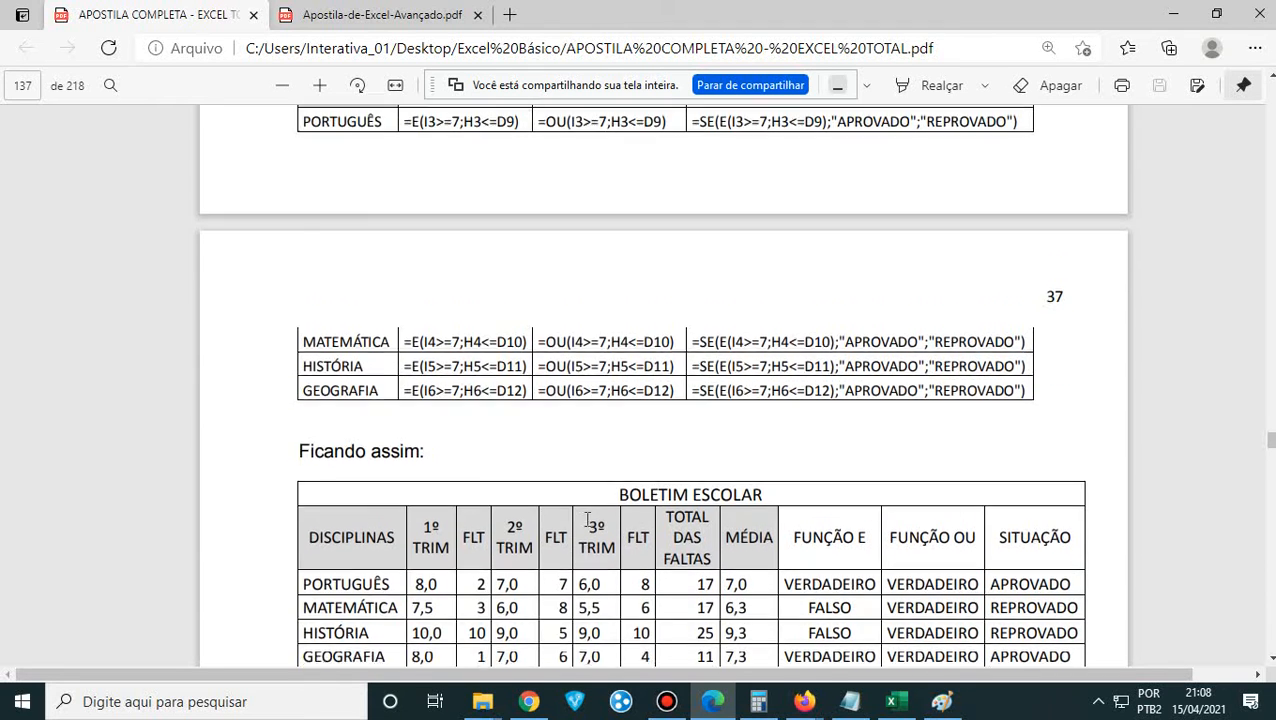
{"action": "scroll", "coordinate": [587, 519], "scroll_direction": "down", "scroll_amount": 2}
{"action": "scroll", "coordinate": [587, 519], "scroll_direction": "up", "scroll_amount": 4}
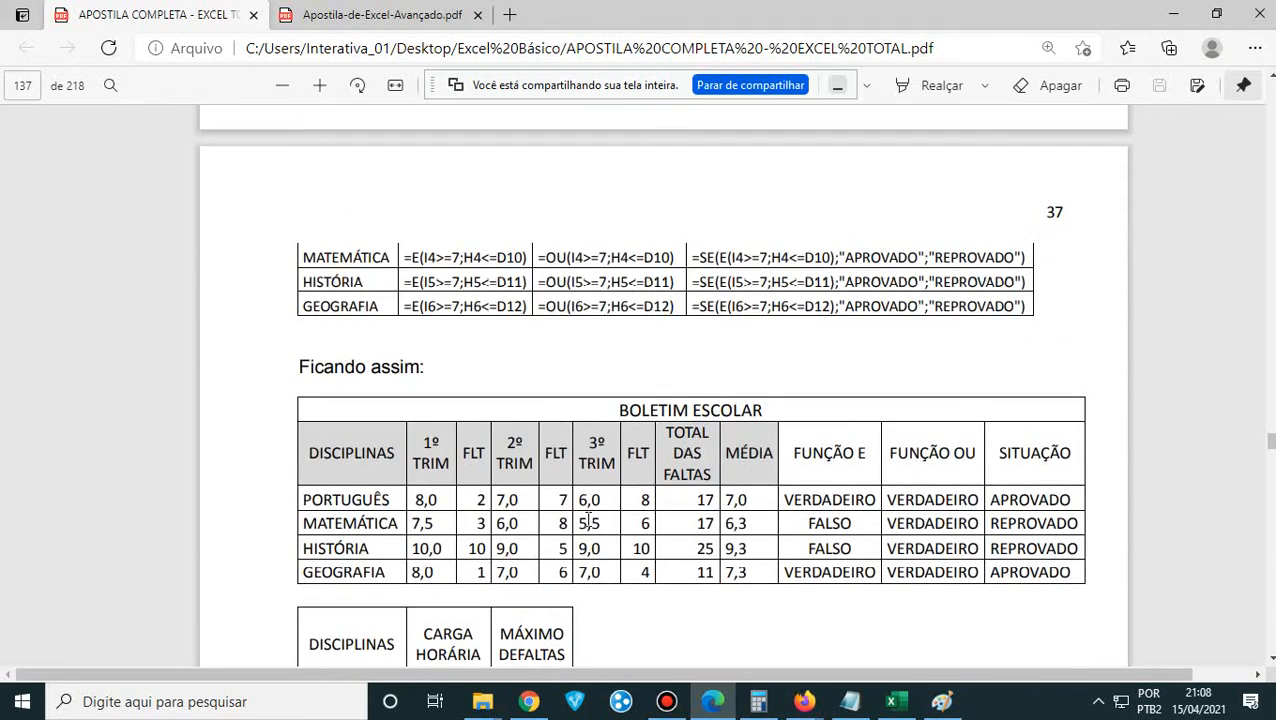
{"action": "scroll", "coordinate": [588, 522], "scroll_direction": "down", "scroll_amount": 4}
{"action": "scroll", "coordinate": [588, 524], "scroll_direction": "down", "scroll_amount": 2}
{"action": "scroll", "coordinate": [588, 524], "scroll_direction": "up", "scroll_amount": 6}
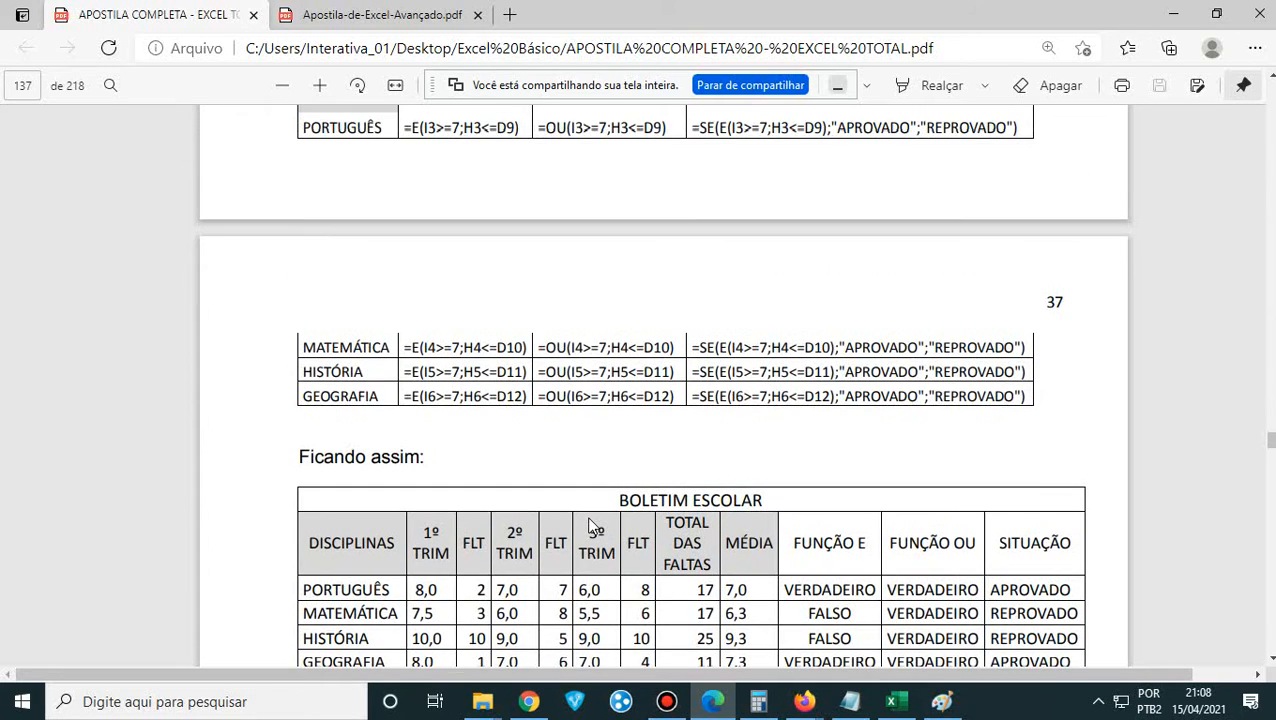
{"action": "scroll", "coordinate": [591, 525], "scroll_direction": "down", "scroll_amount": 1}
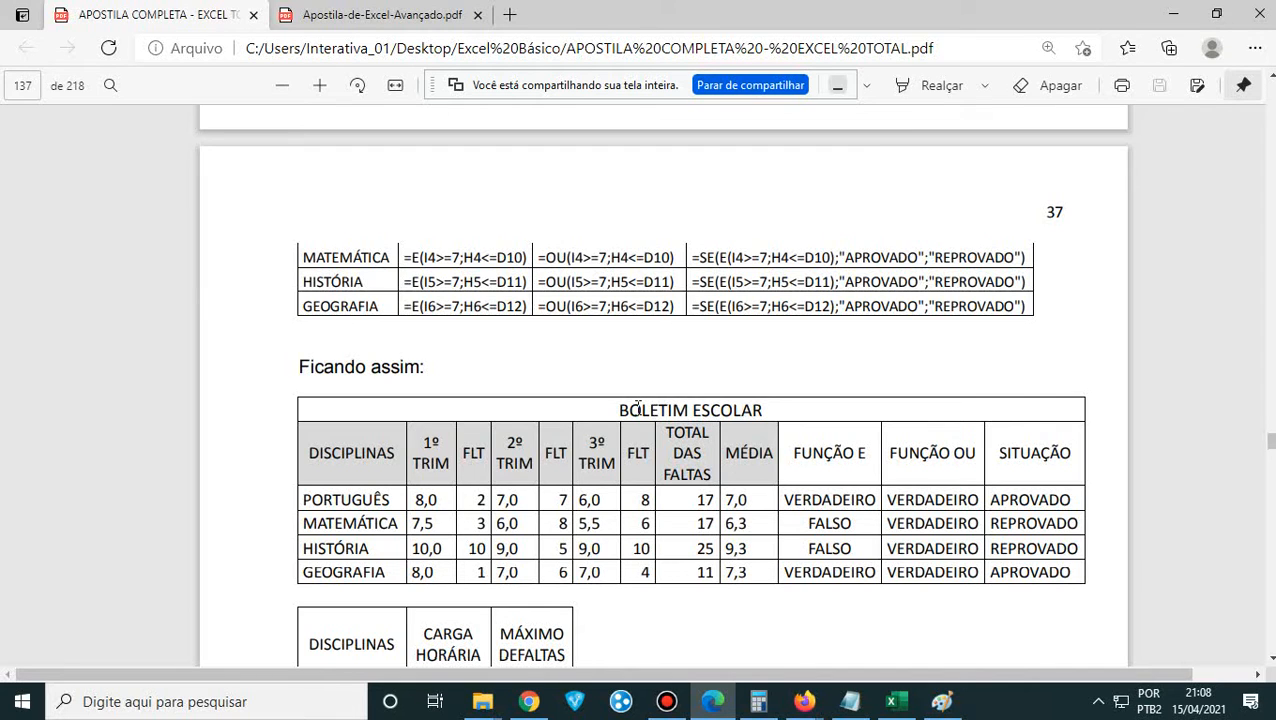
- Point out the completed Boletim Escolar table by selecting its contents and the DISCIPLINAS heading
{"action": "left_click_drag", "start_coordinate": [637, 408], "coordinate": [812, 577]}
{"action": "left_click", "coordinate": [502, 480]}
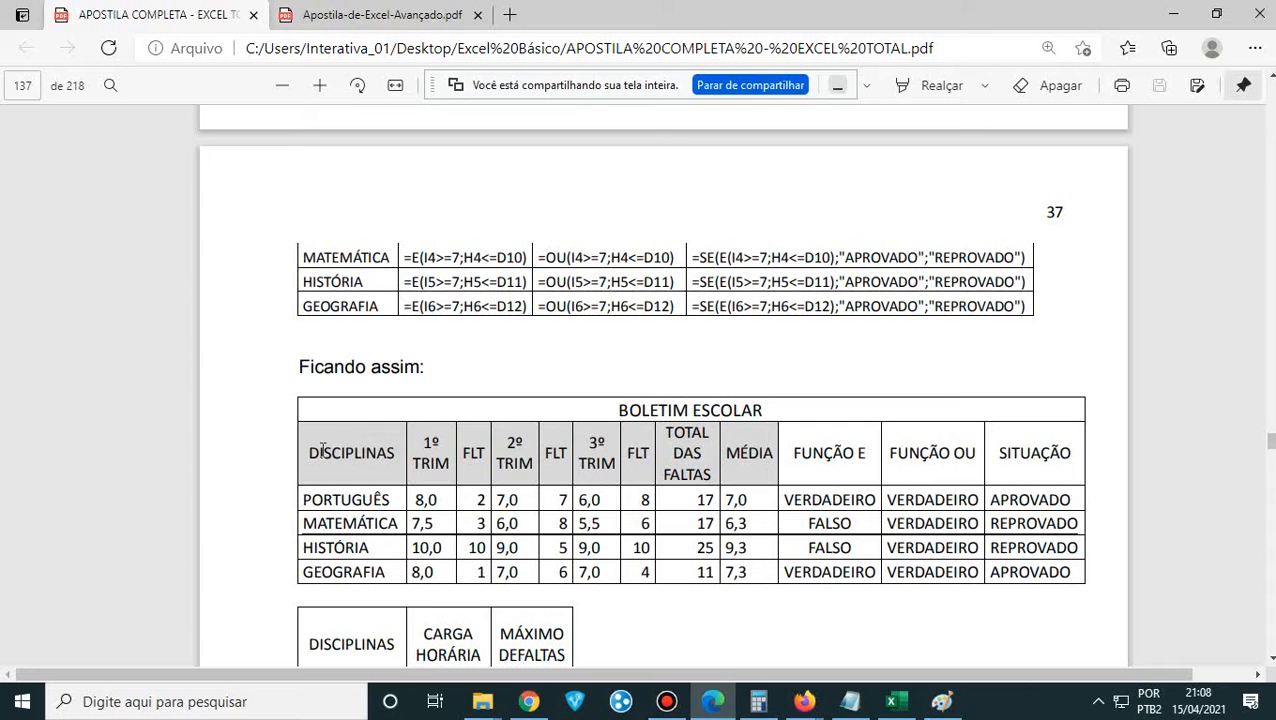
{"action": "left_click_drag", "start_coordinate": [306, 452], "coordinate": [400, 453]}
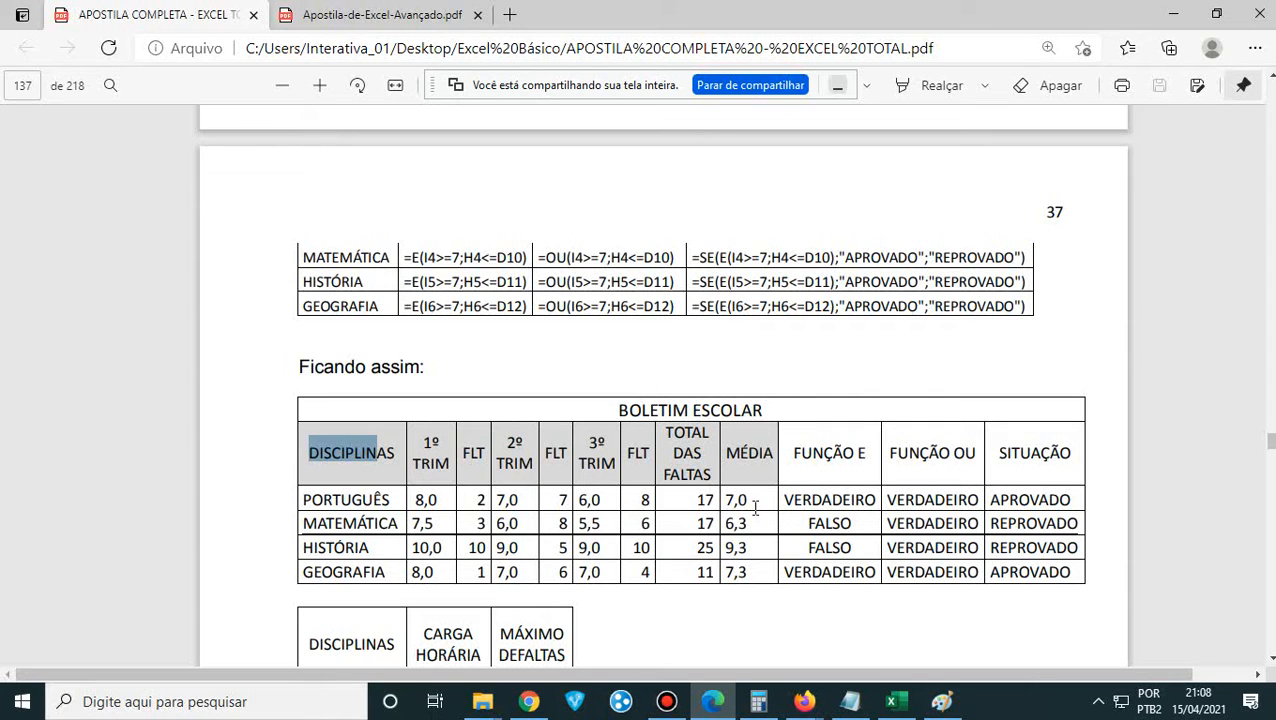
- Check the SITUAÇÃO formulas on pages 136 and 137 against the grades, absences and results in the completed table
{"action": "scroll", "coordinate": [495, 440], "scroll_direction": "up", "scroll_amount": 3}
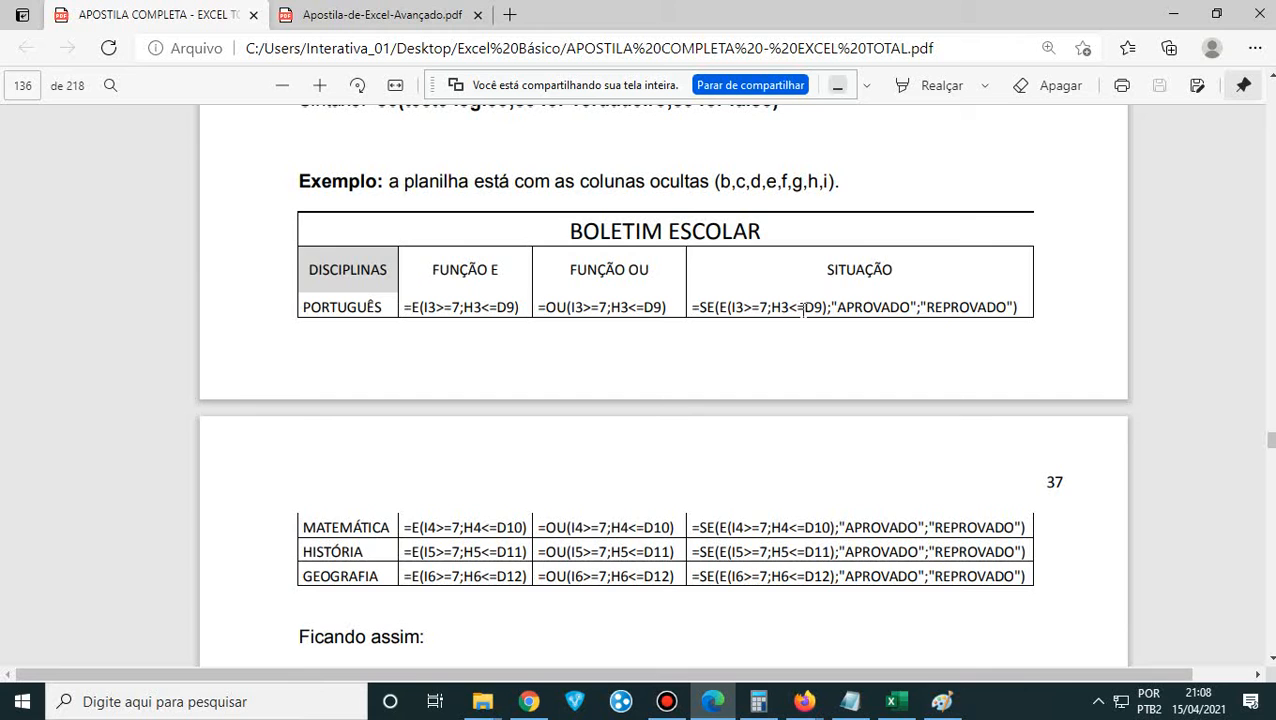
{"action": "scroll", "coordinate": [814, 550], "scroll_direction": "down", "scroll_amount": 3}
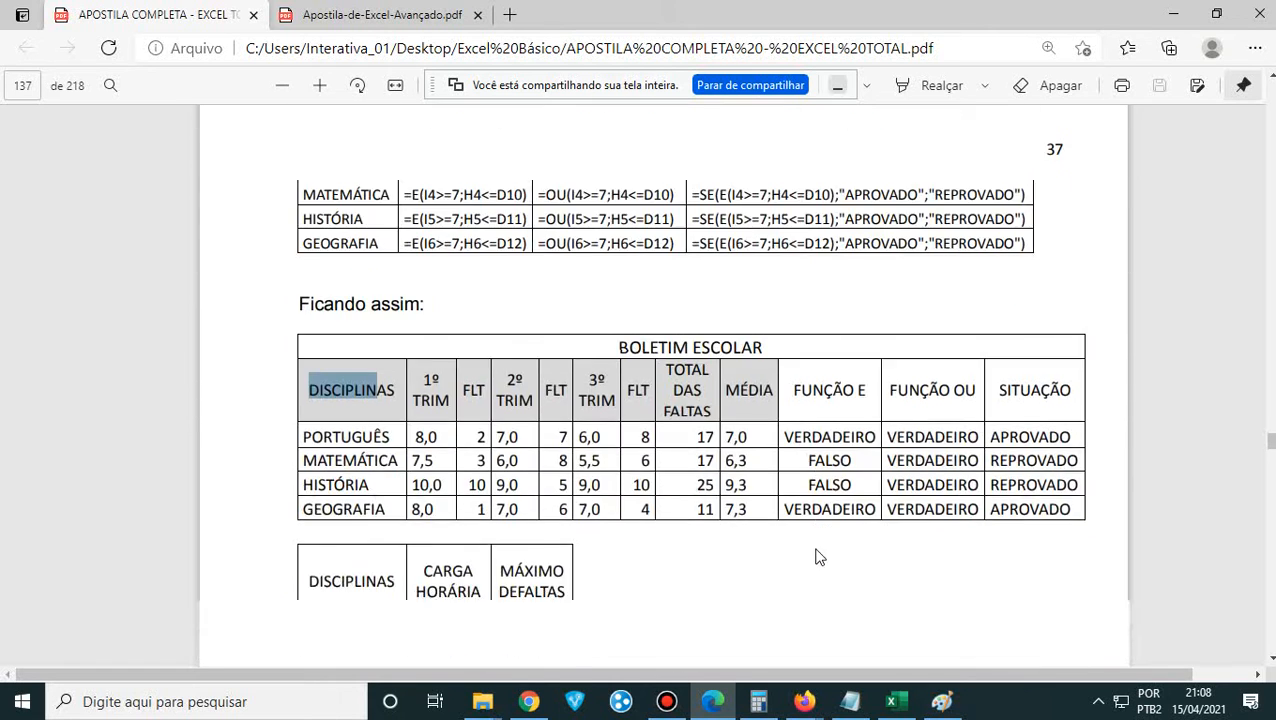
{"action": "scroll", "coordinate": [814, 557], "scroll_direction": "up", "scroll_amount": 3}
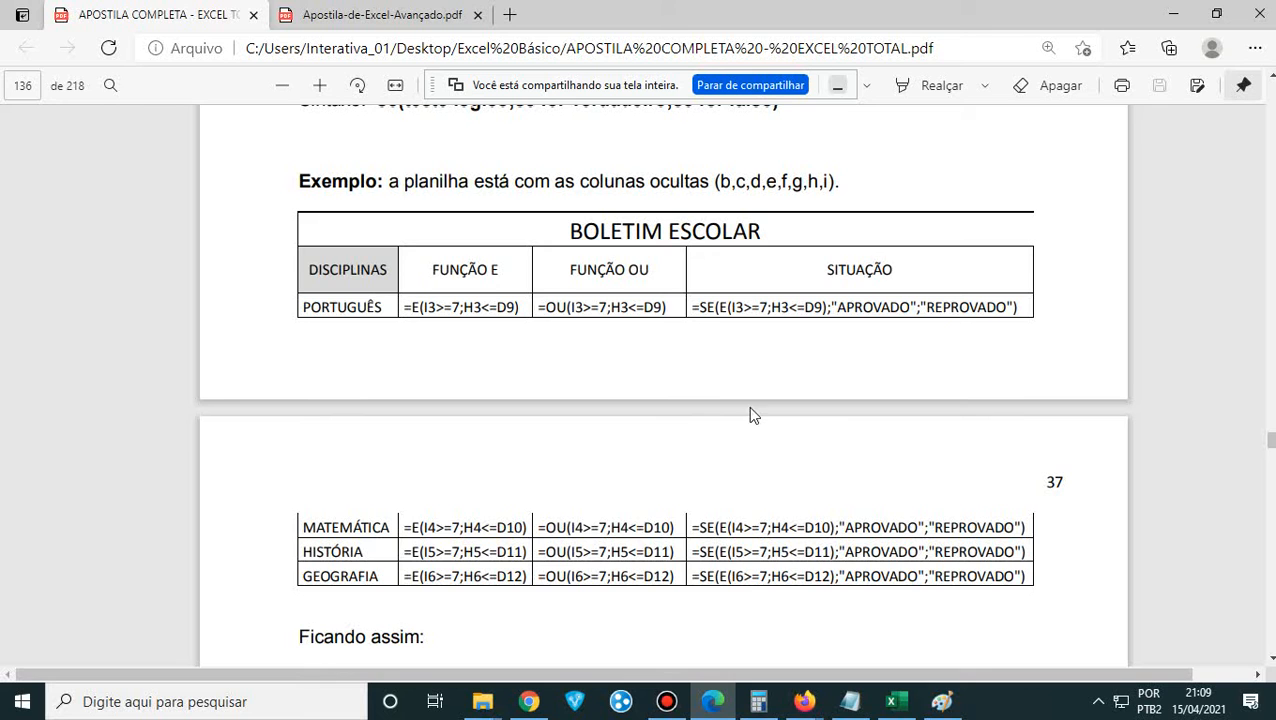
{"action": "scroll", "coordinate": [655, 638], "scroll_direction": "down", "scroll_amount": 3}
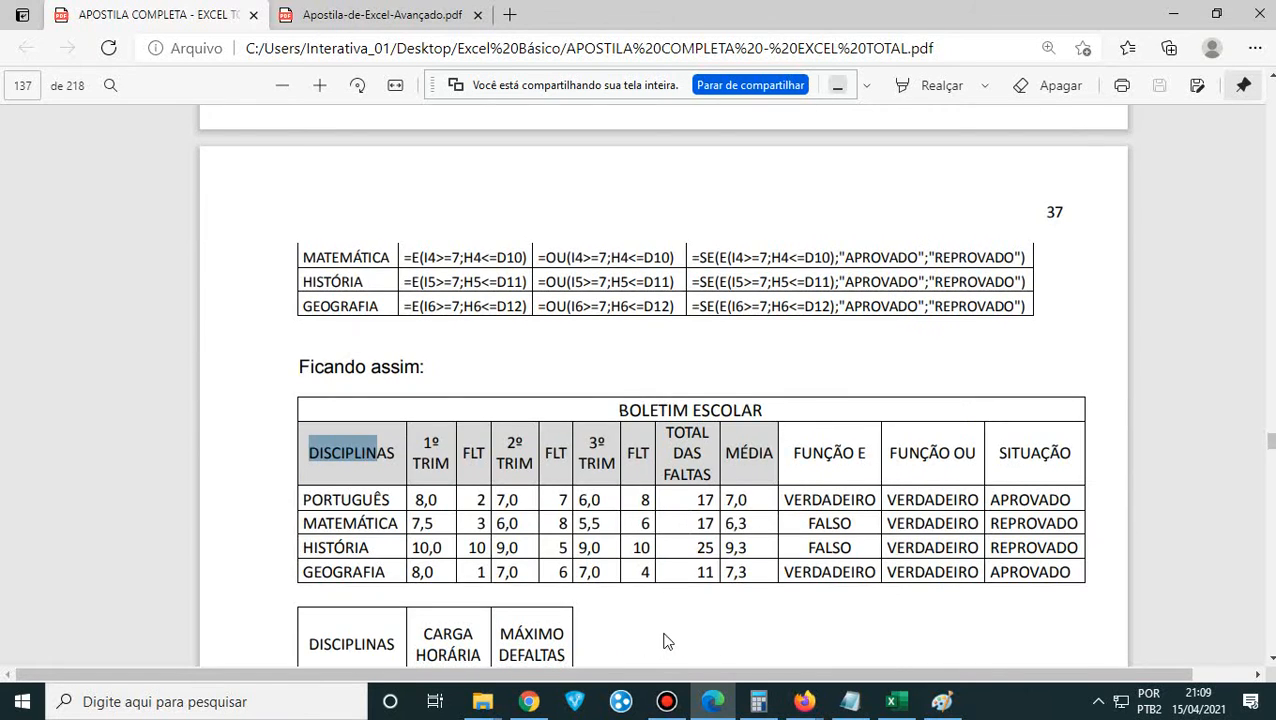
{"action": "scroll", "coordinate": [735, 520], "scroll_direction": "up", "scroll_amount": 1}
{"action": "scroll", "coordinate": [735, 524], "scroll_direction": "down", "scroll_amount": 2}
{"action": "scroll", "coordinate": [736, 525], "scroll_direction": "up", "scroll_amount": 2}
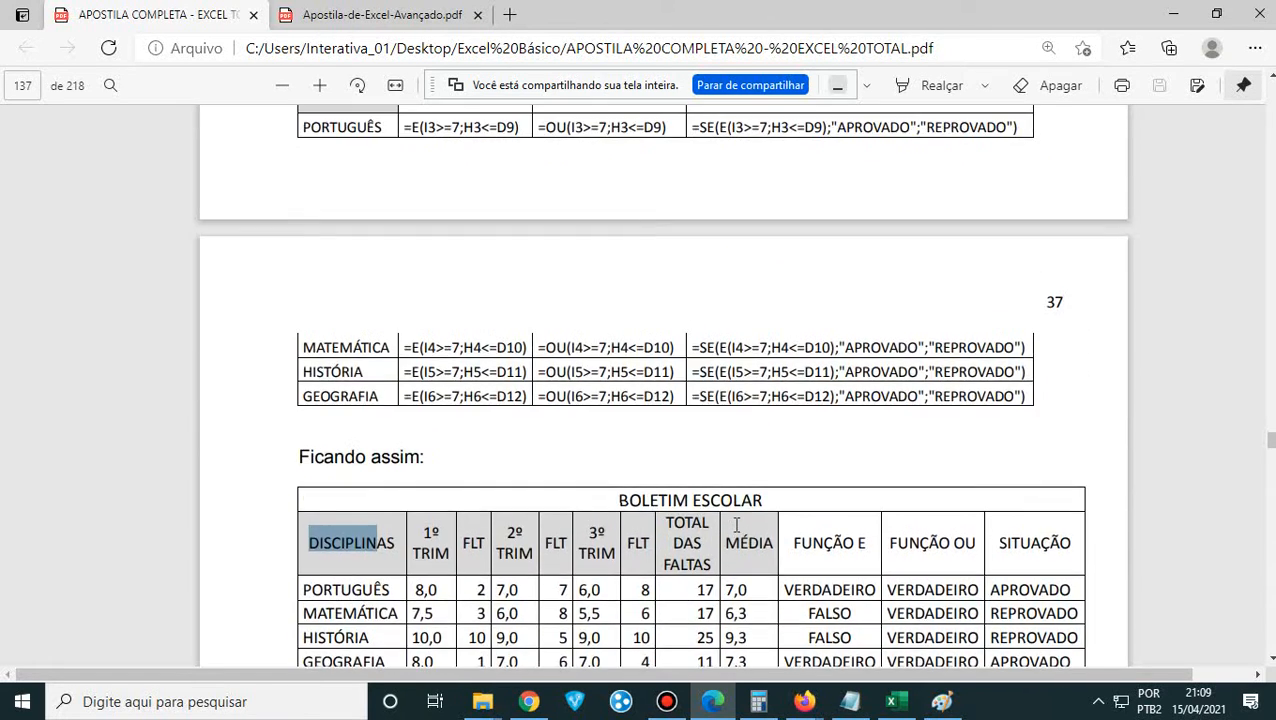
{"action": "scroll", "coordinate": [736, 366], "scroll_direction": "up", "scroll_amount": 1}
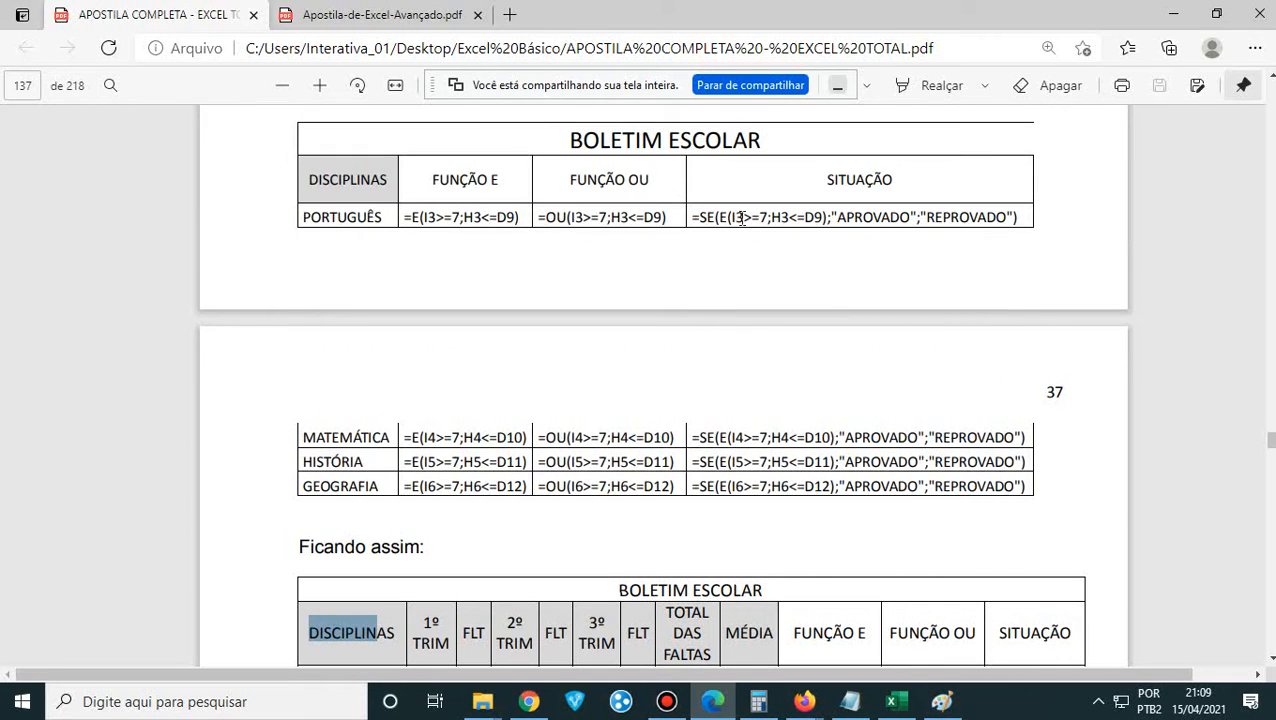
- Highlight the I3 reference in the Português SITUAÇÃO formula and return to the completed Boletim Escolar table
{"action": "left_click_drag", "start_coordinate": [750, 218], "coordinate": [733, 219]}
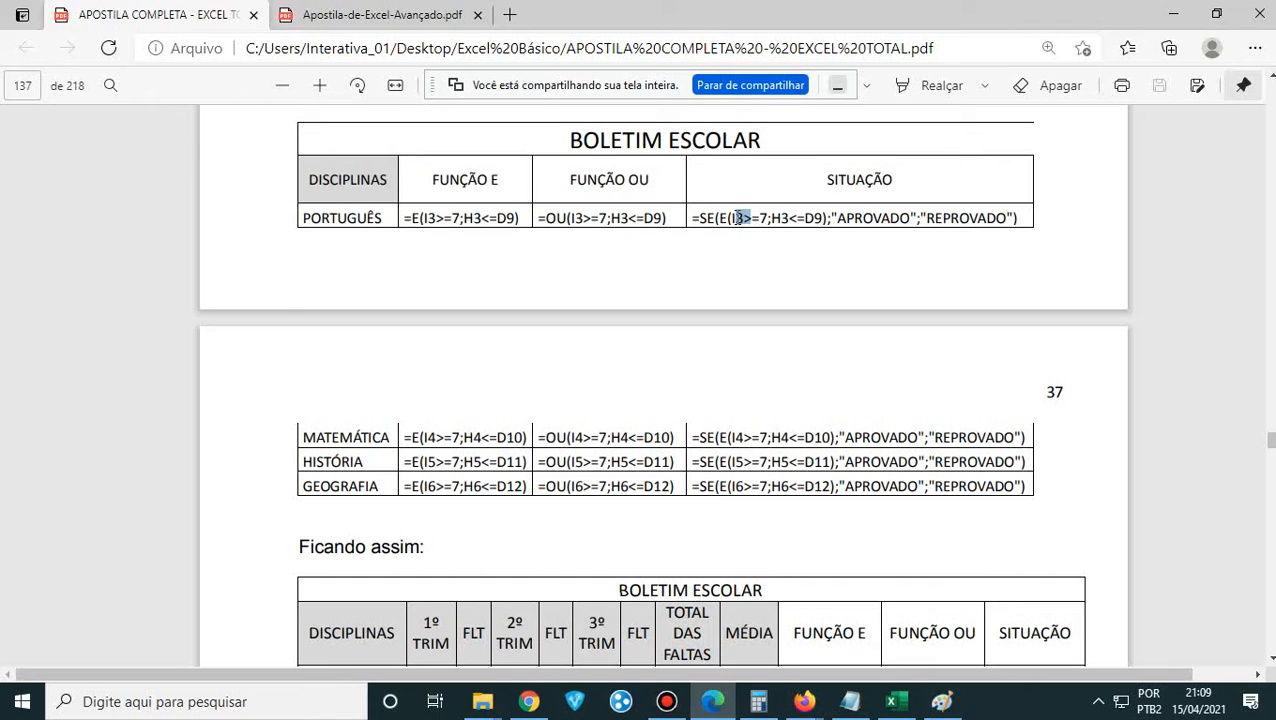
{"action": "left_click", "coordinate": [738, 218]}
{"action": "scroll", "coordinate": [716, 310], "scroll_direction": "down", "scroll_amount": 3}
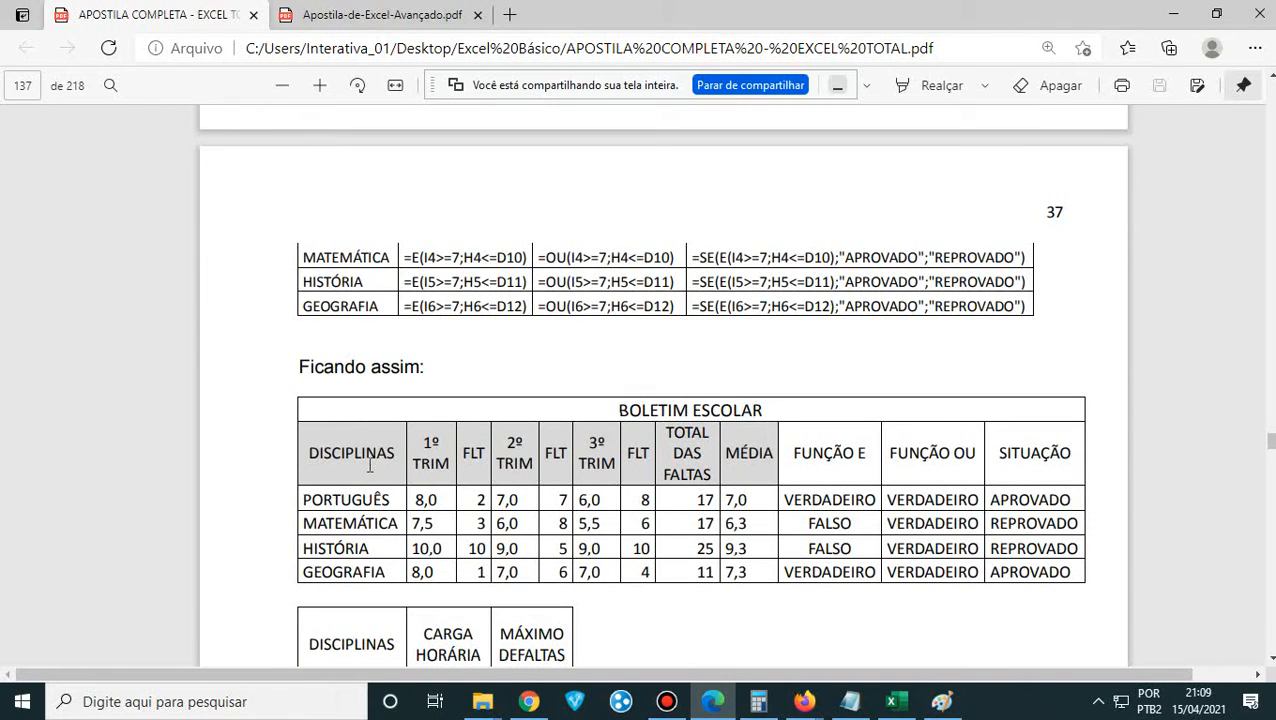
- Highlight the discipline rows, the MÉDIA heading and the I4>=7 condition in the Matemática SITUAÇÃO formula
{"action": "left_click_drag", "start_coordinate": [353, 452], "coordinate": [371, 574]}
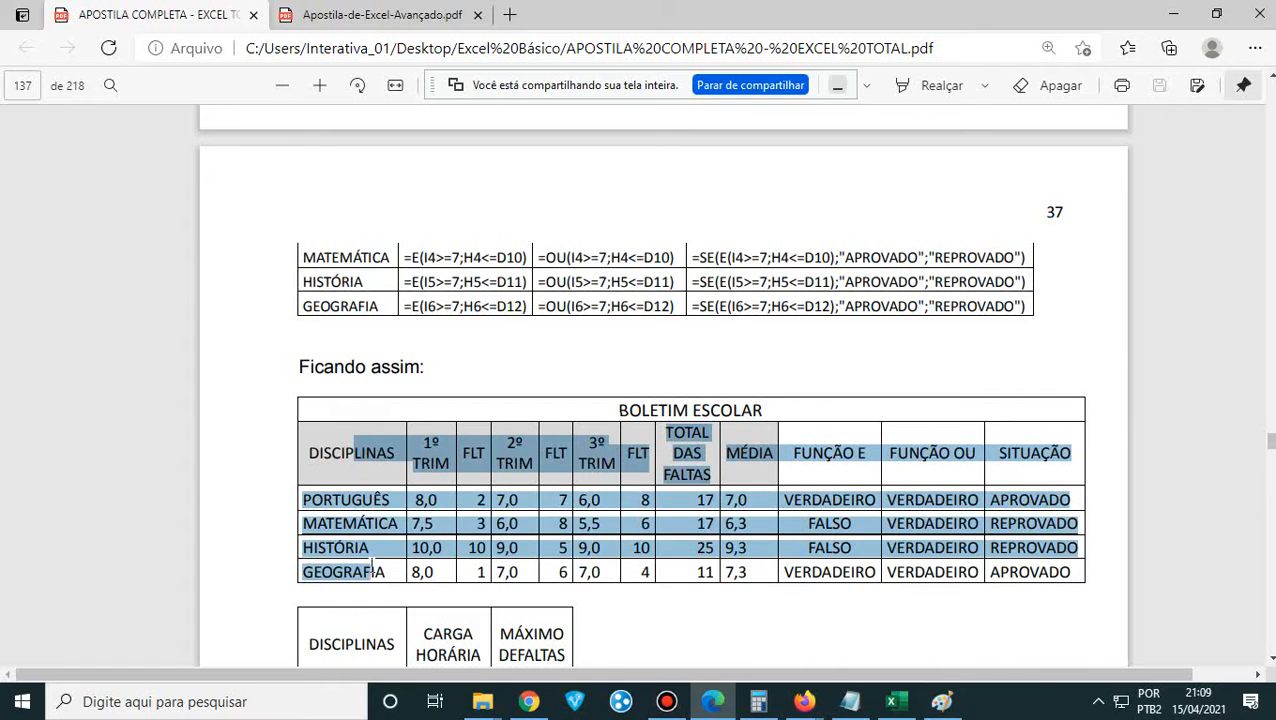
{"action": "left_click", "coordinate": [442, 415]}
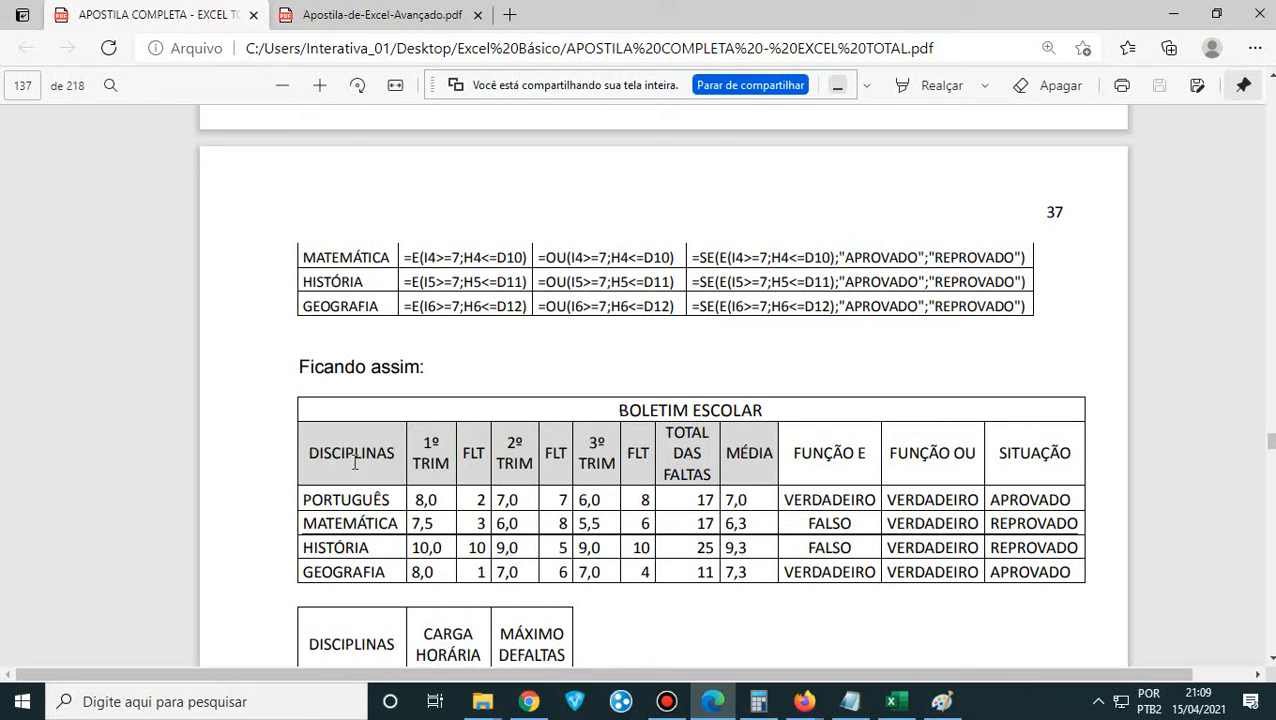
{"action": "left_click_drag", "start_coordinate": [354, 461], "coordinate": [370, 459]}
{"action": "left_click", "coordinate": [443, 454]}
{"action": "left_click_drag", "start_coordinate": [725, 451], "coordinate": [773, 445]}
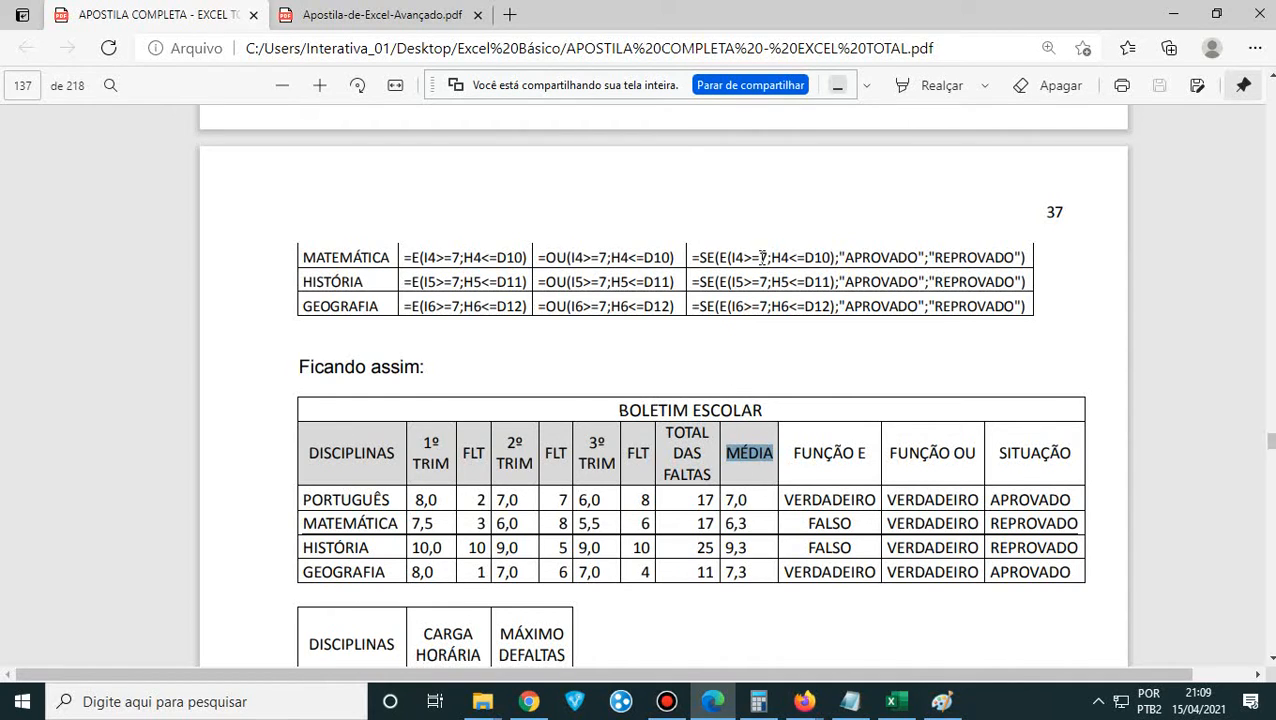
{"action": "left_click_drag", "start_coordinate": [771, 257], "coordinate": [727, 262]}
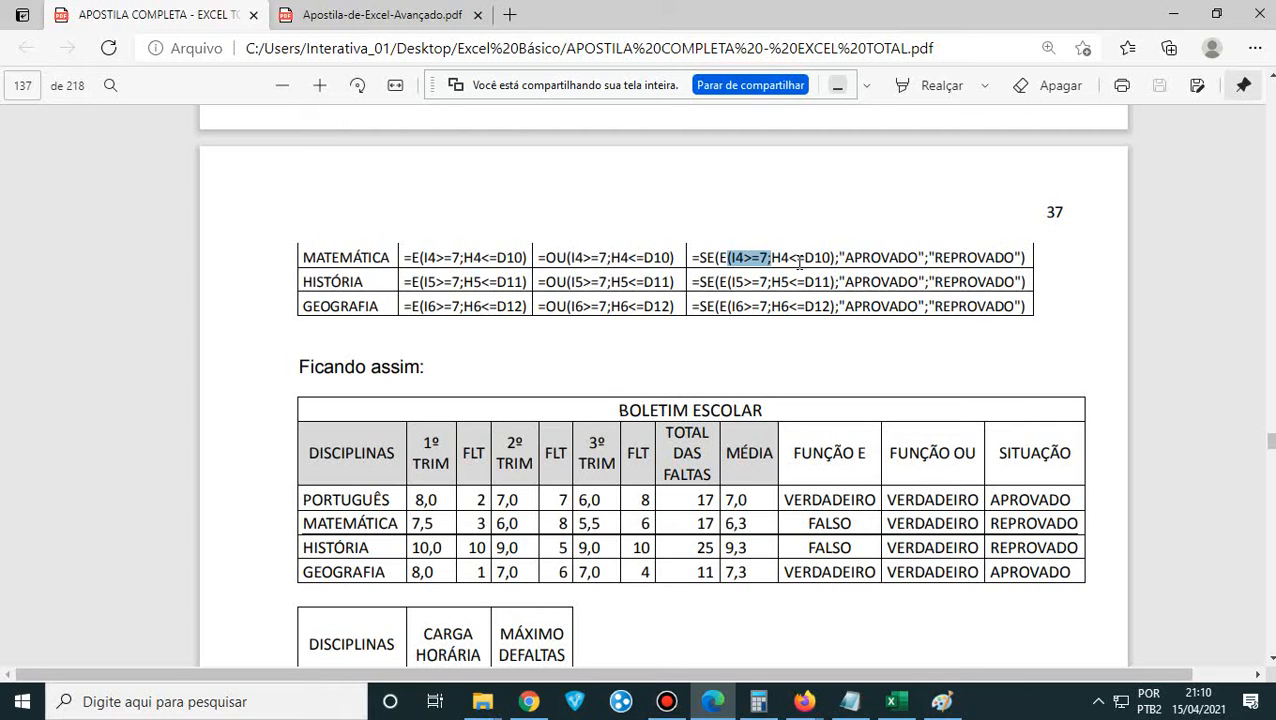
- Compare the absence condition in the SITUAÇÃO formulas with the CARGA HORÁRIA and MÁXIMO DE FALTAS table on page 137
{"action": "scroll", "coordinate": [799, 262], "scroll_direction": "up", "scroll_amount": 3}
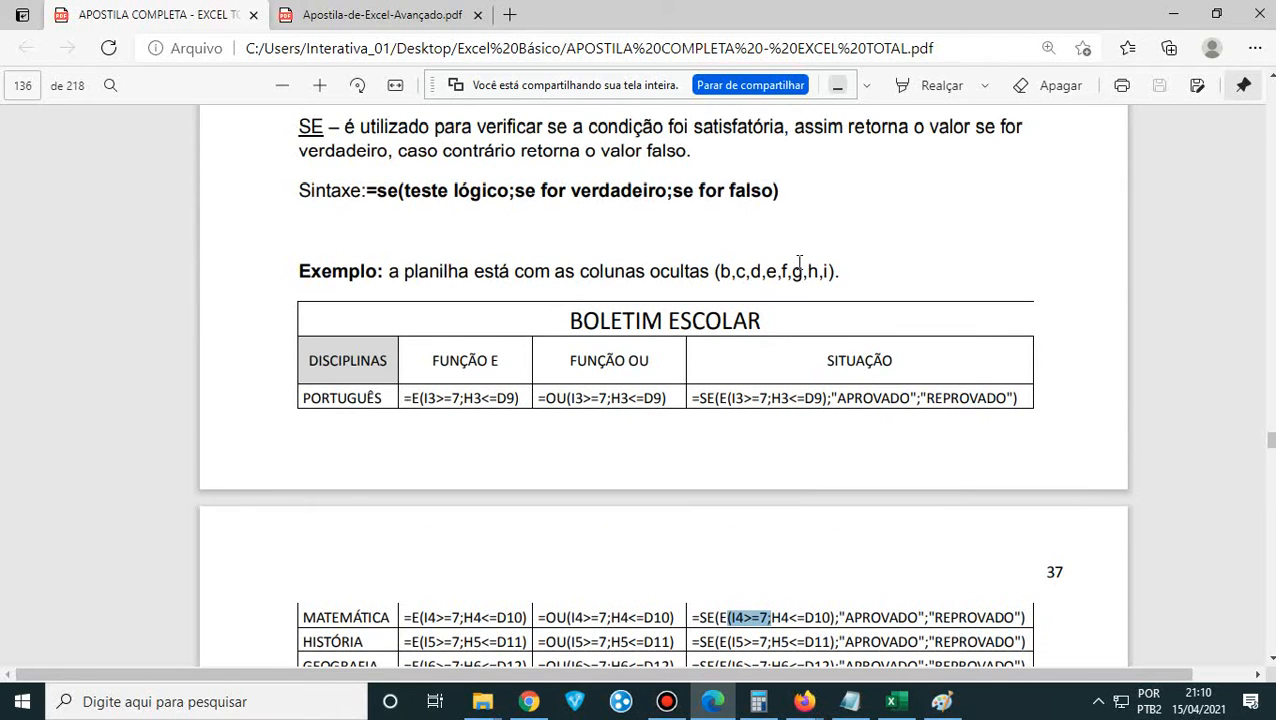
{"action": "scroll", "coordinate": [799, 262], "scroll_direction": "down", "scroll_amount": 2}
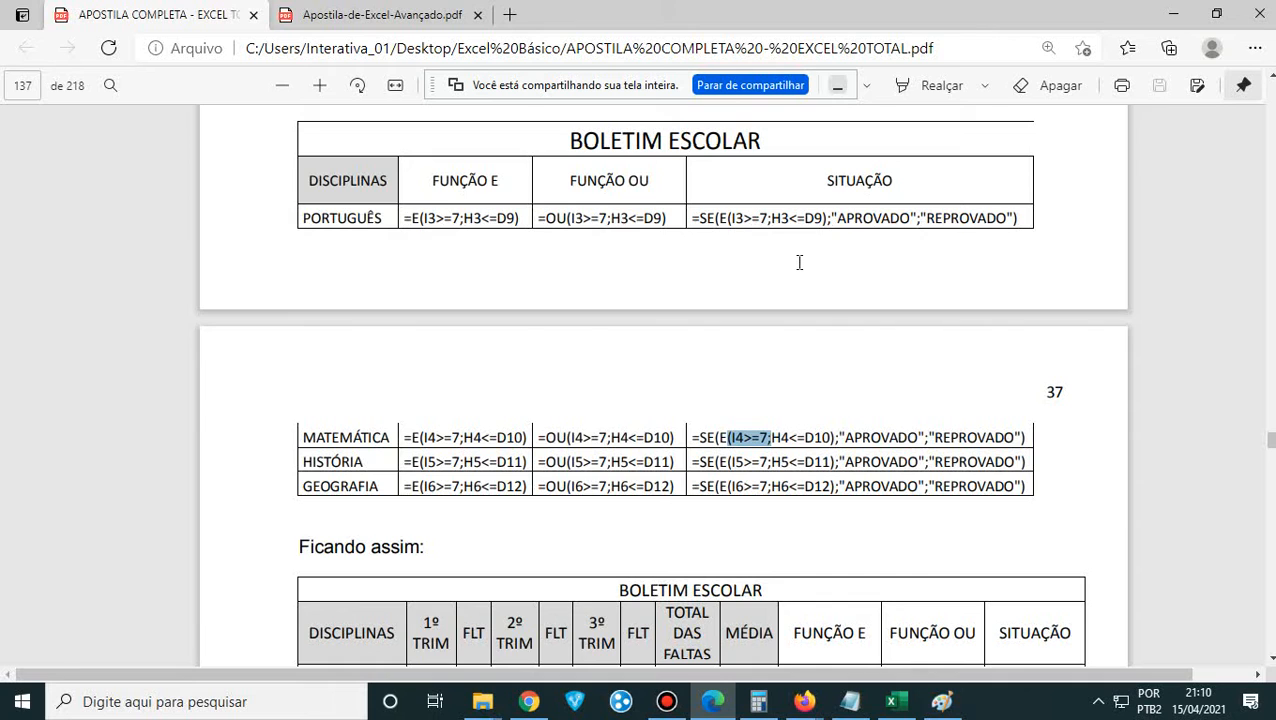
{"action": "scroll", "coordinate": [799, 262], "scroll_direction": "down", "scroll_amount": 3}
{"action": "scroll", "coordinate": [799, 262], "scroll_direction": "down", "scroll_amount": 2}
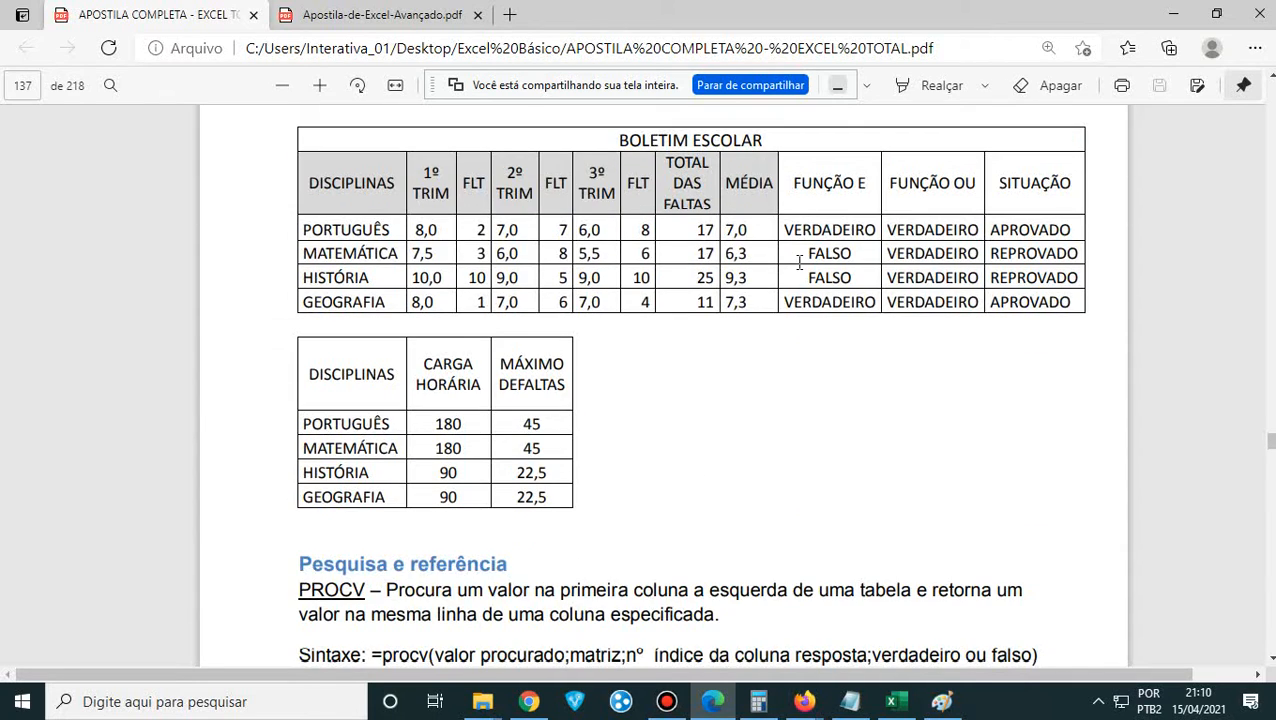
{"action": "scroll", "coordinate": [799, 262], "scroll_direction": "up", "scroll_amount": 1}
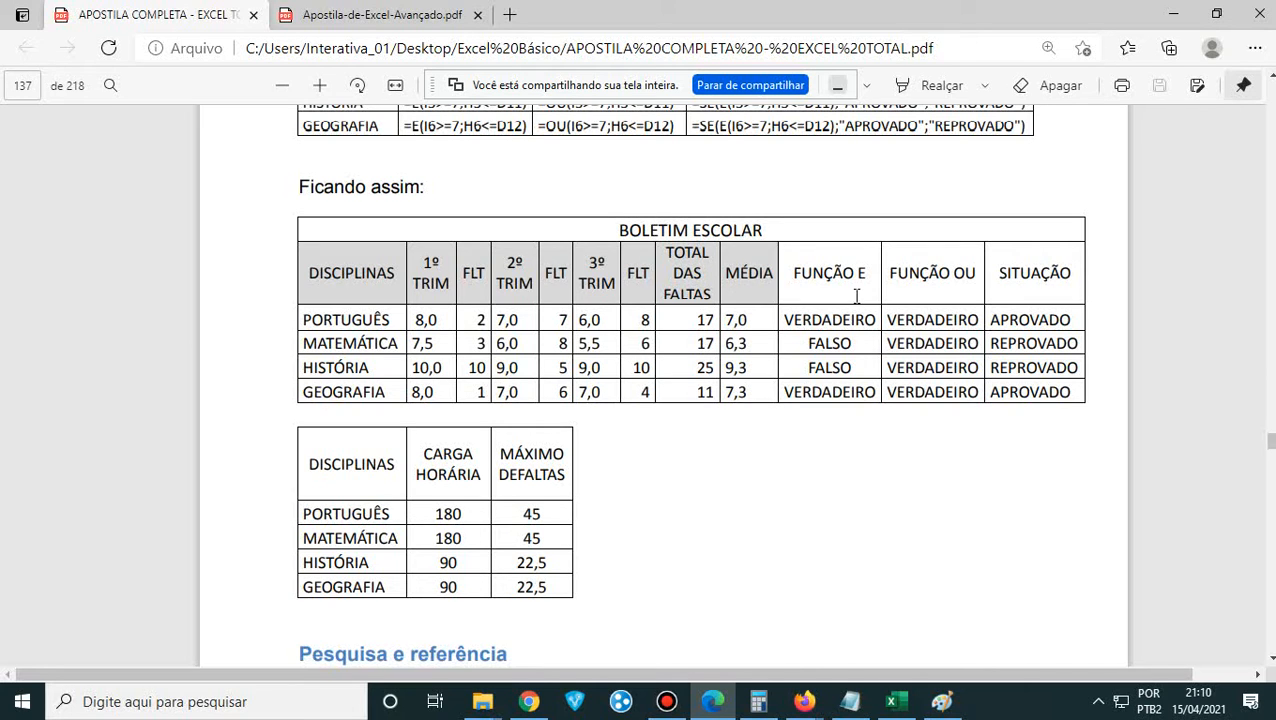
{"action": "scroll", "coordinate": [854, 295], "scroll_direction": "up", "scroll_amount": 3}
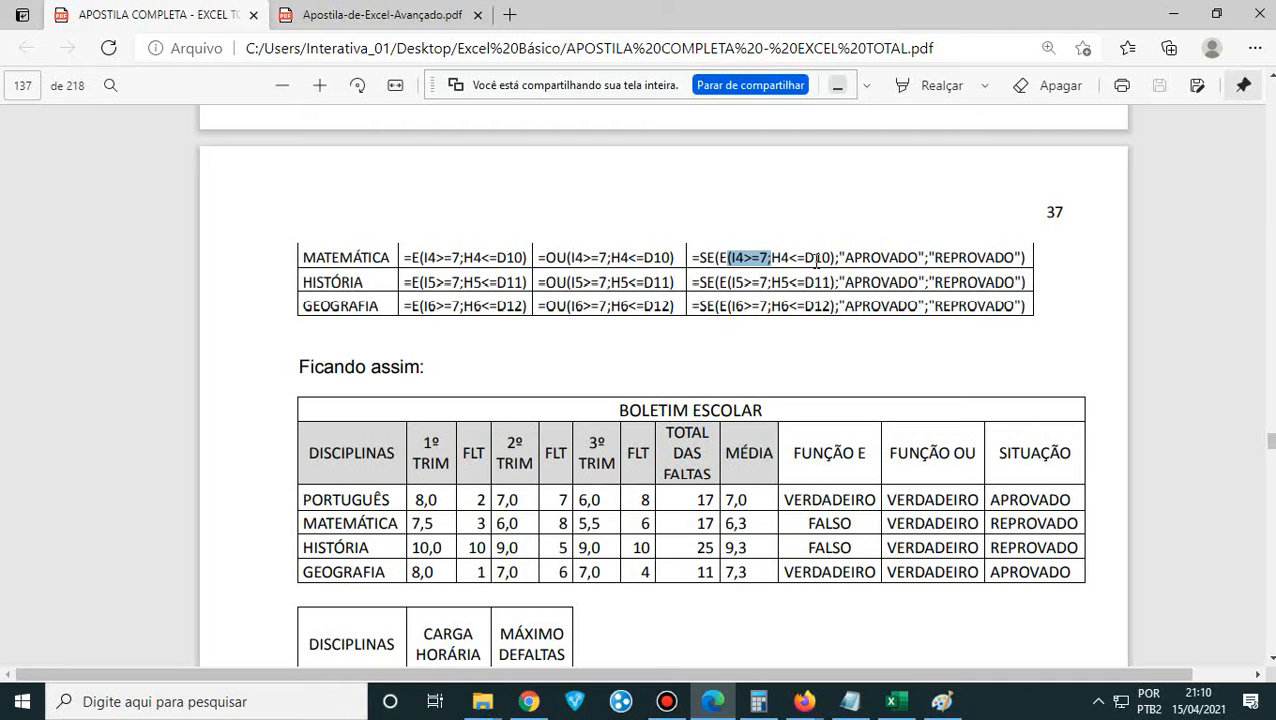
{"action": "scroll", "coordinate": [705, 470], "scroll_direction": "down", "scroll_amount": 3}
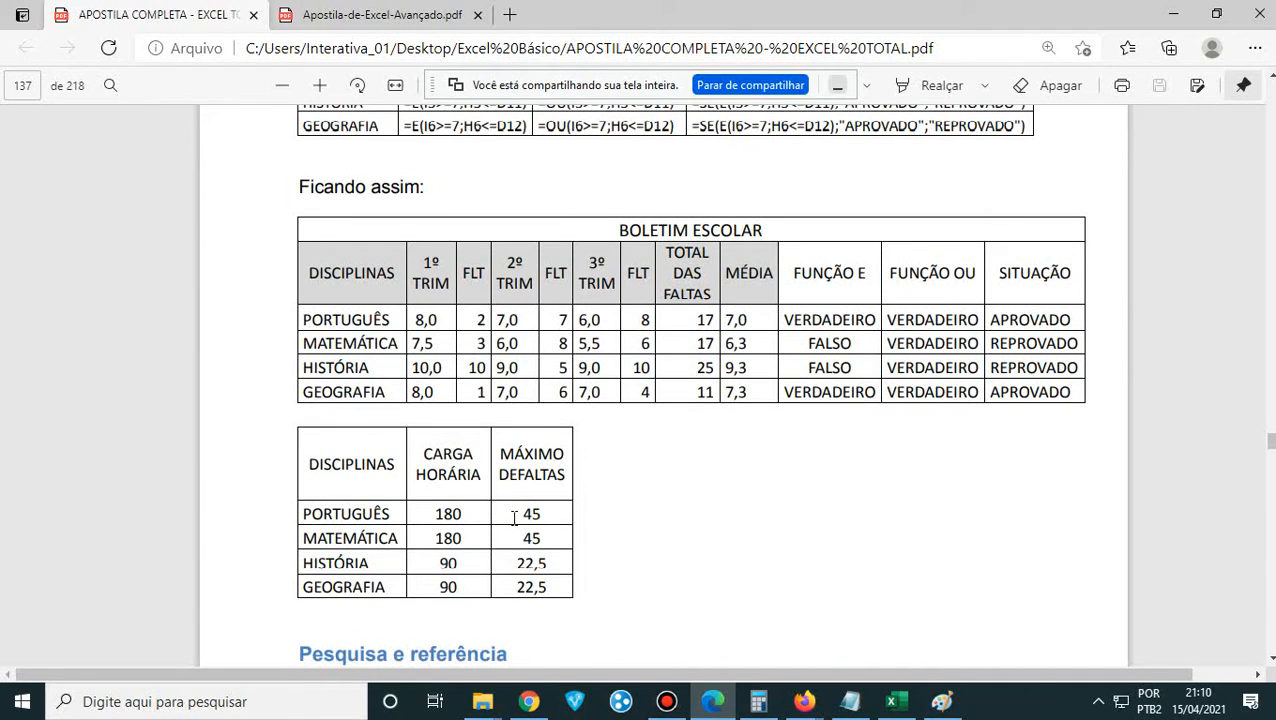
- Highlight the Português grades and absences in the Boletim Escolar table and the discipline's maximum absences value
{"action": "left_click", "coordinate": [345, 320]}
{"action": "left_click_drag", "start_coordinate": [345, 320], "coordinate": [650, 320]}
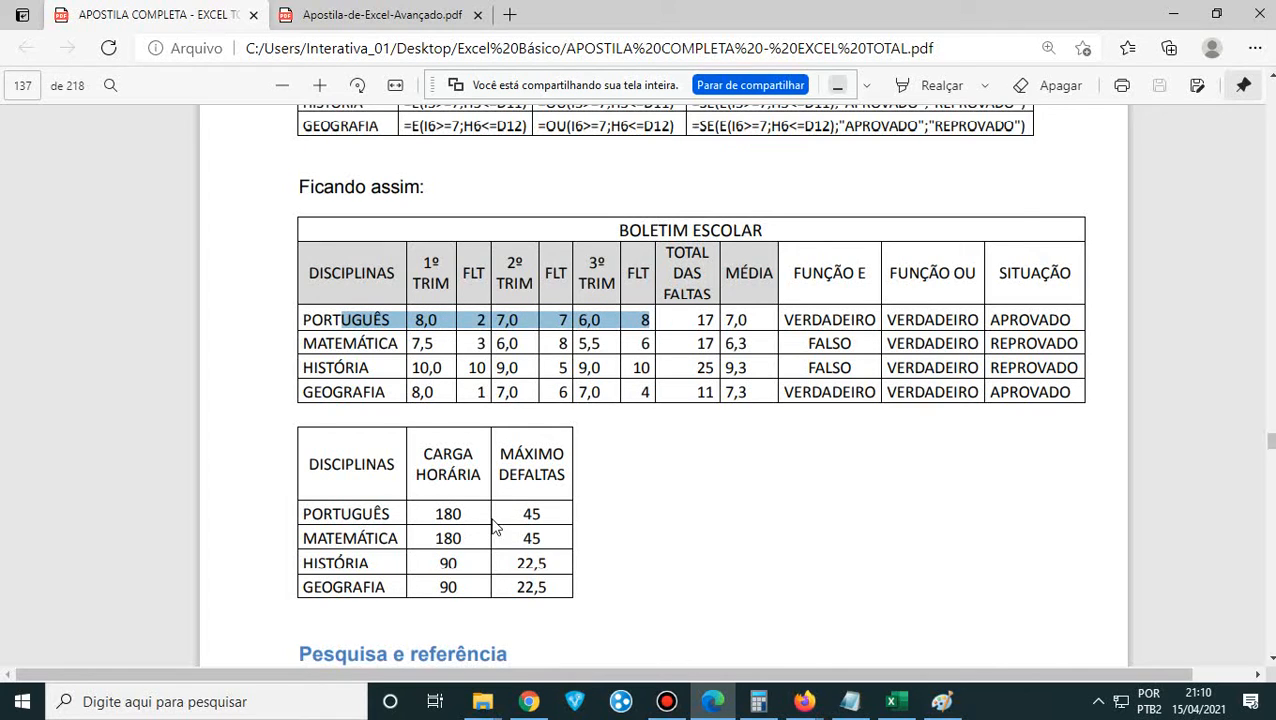
{"action": "left_click_drag", "start_coordinate": [515, 513], "coordinate": [568, 511]}
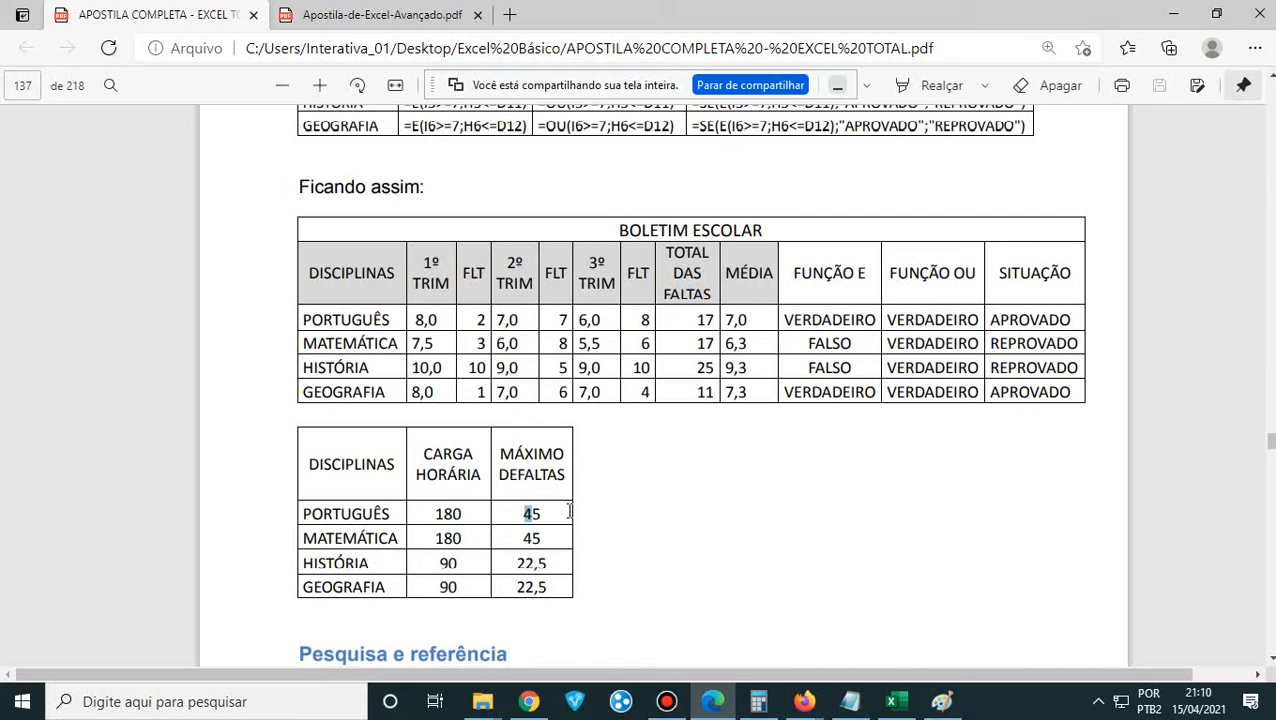
{"action": "left_click_drag", "start_coordinate": [569, 511], "coordinate": [569, 512]}
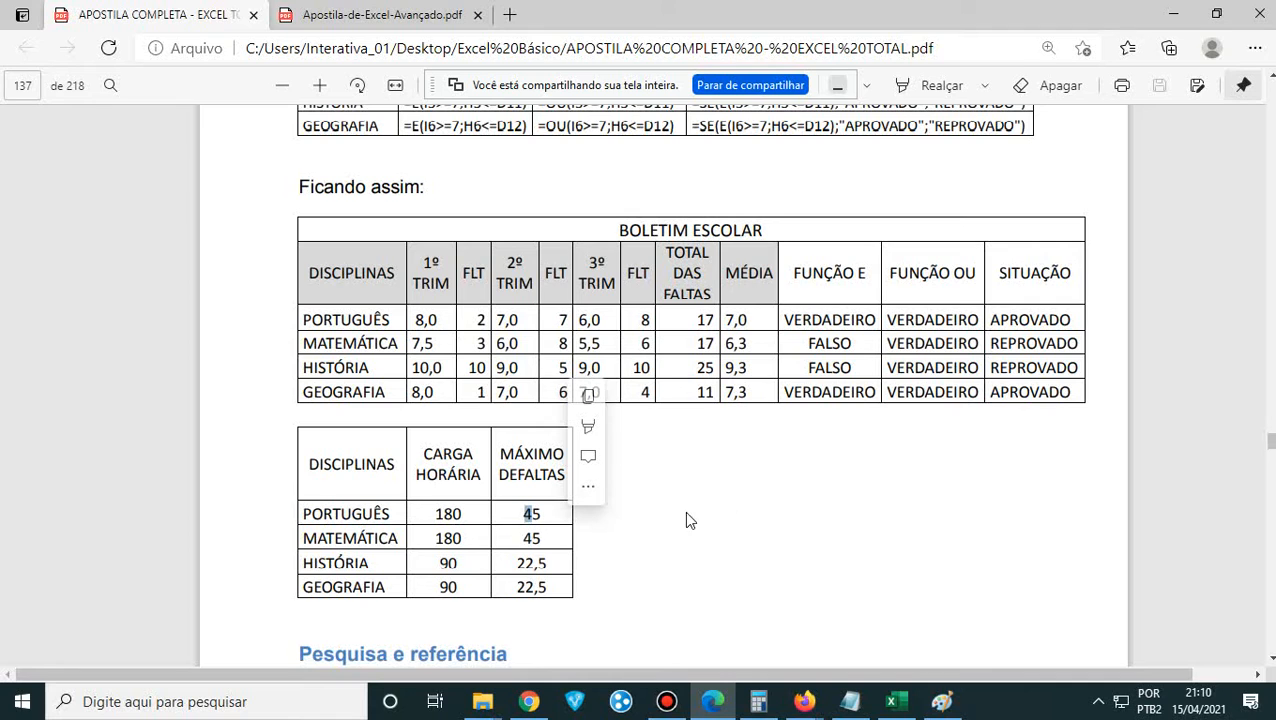
- Highlight the "REPROVADO" result and the D10 reference in the Matemática SITUAÇÃO formula
{"action": "scroll", "coordinate": [820, 402], "scroll_direction": "up", "scroll_amount": 3}
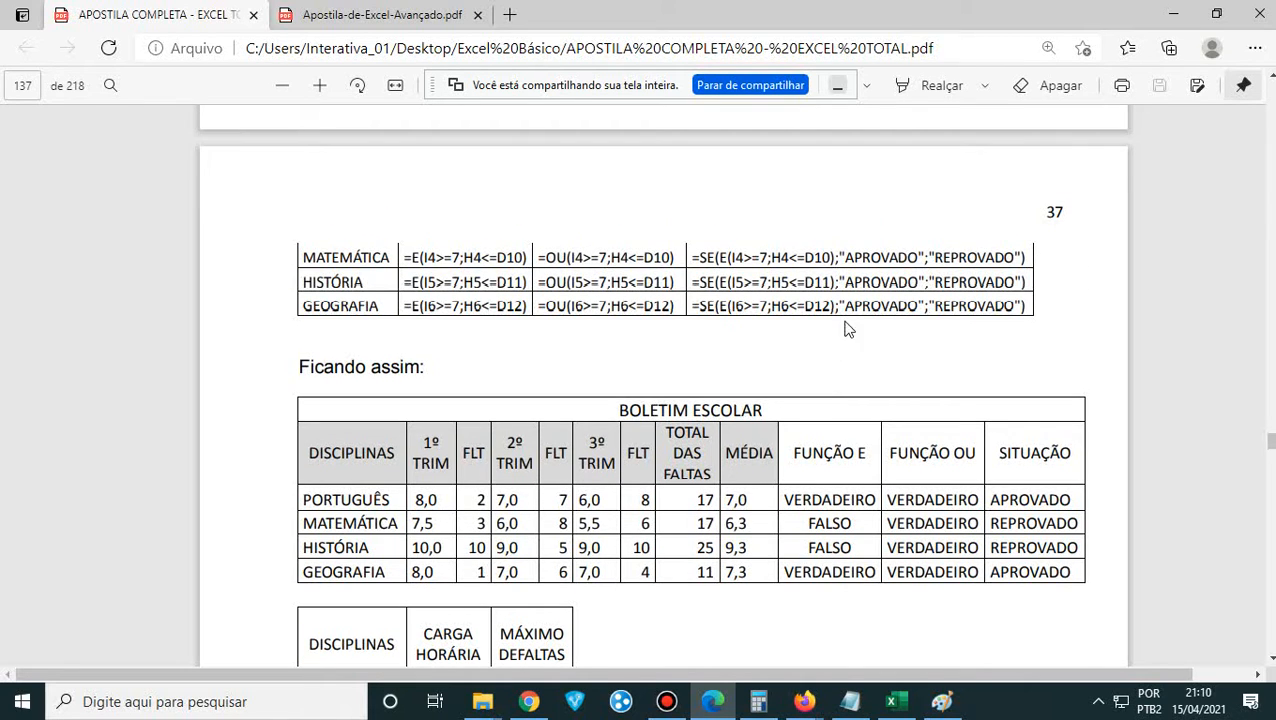
{"action": "left_click_drag", "start_coordinate": [932, 257], "coordinate": [1016, 260]}
{"action": "scroll", "coordinate": [770, 410], "scroll_direction": "down", "scroll_amount": 2}
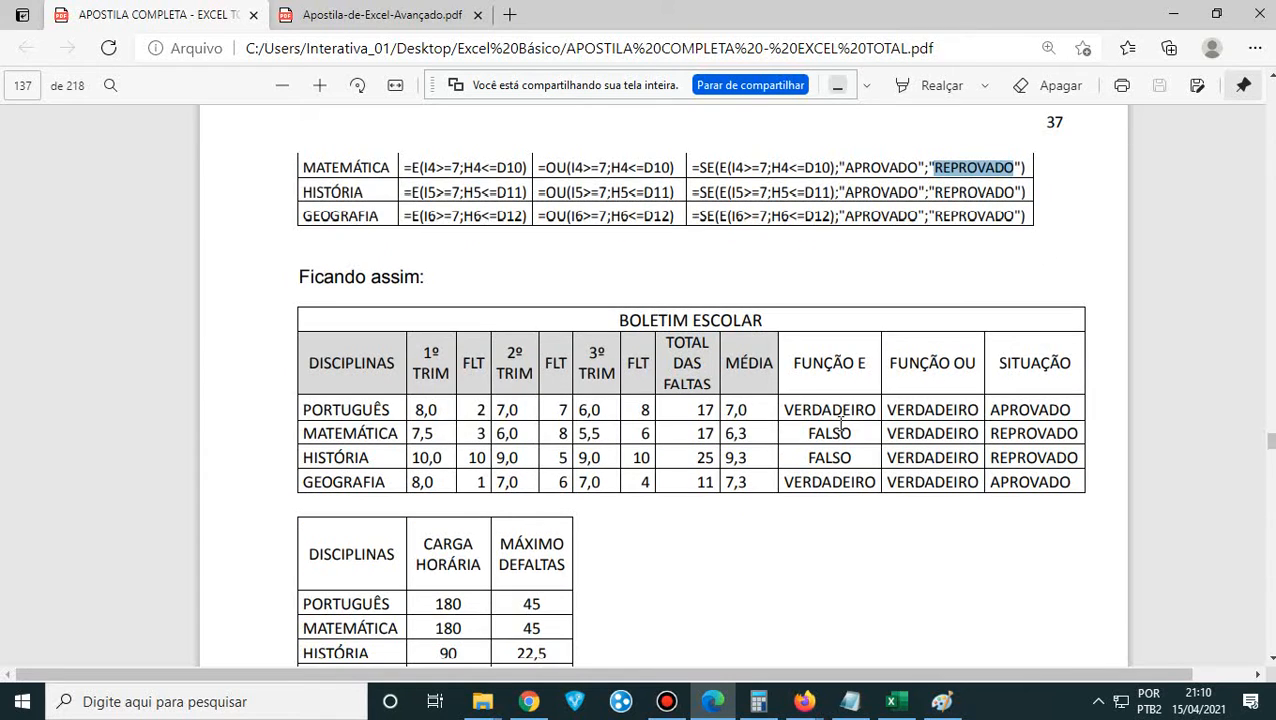
{"action": "scroll", "coordinate": [838, 421], "scroll_direction": "up", "scroll_amount": 2}
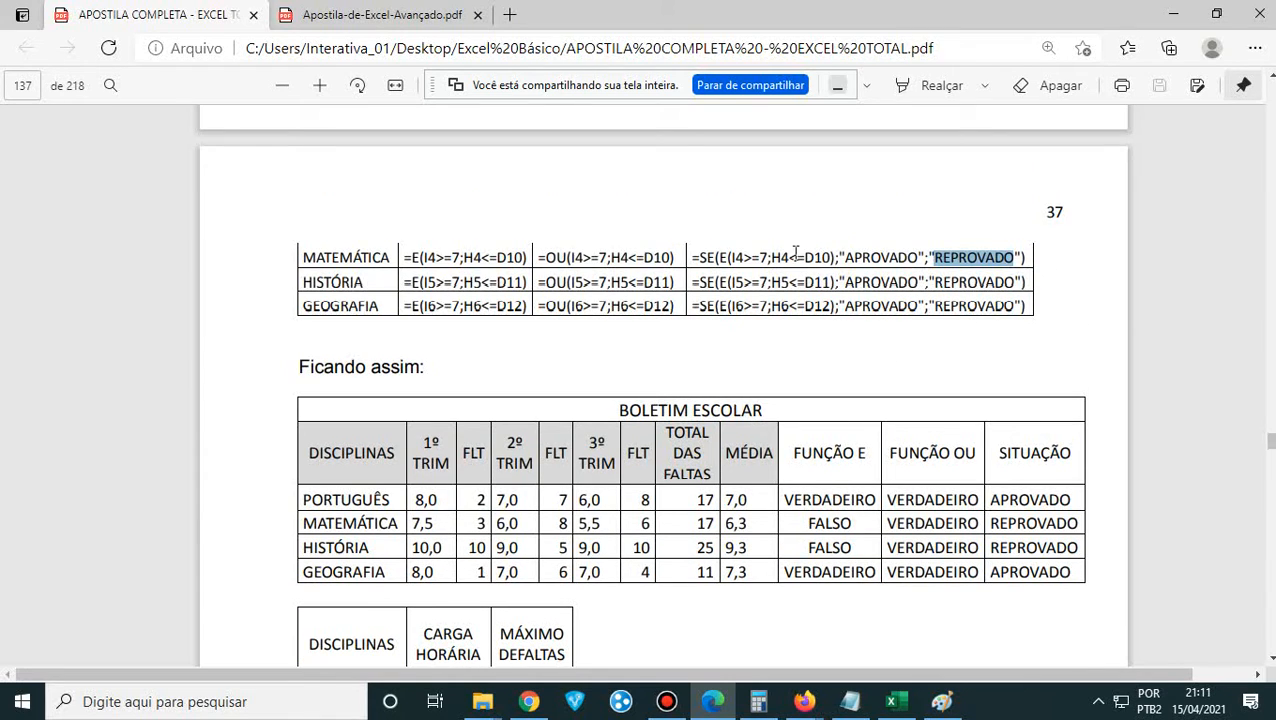
{"action": "left_click_drag", "start_coordinate": [803, 257], "coordinate": [828, 250]}
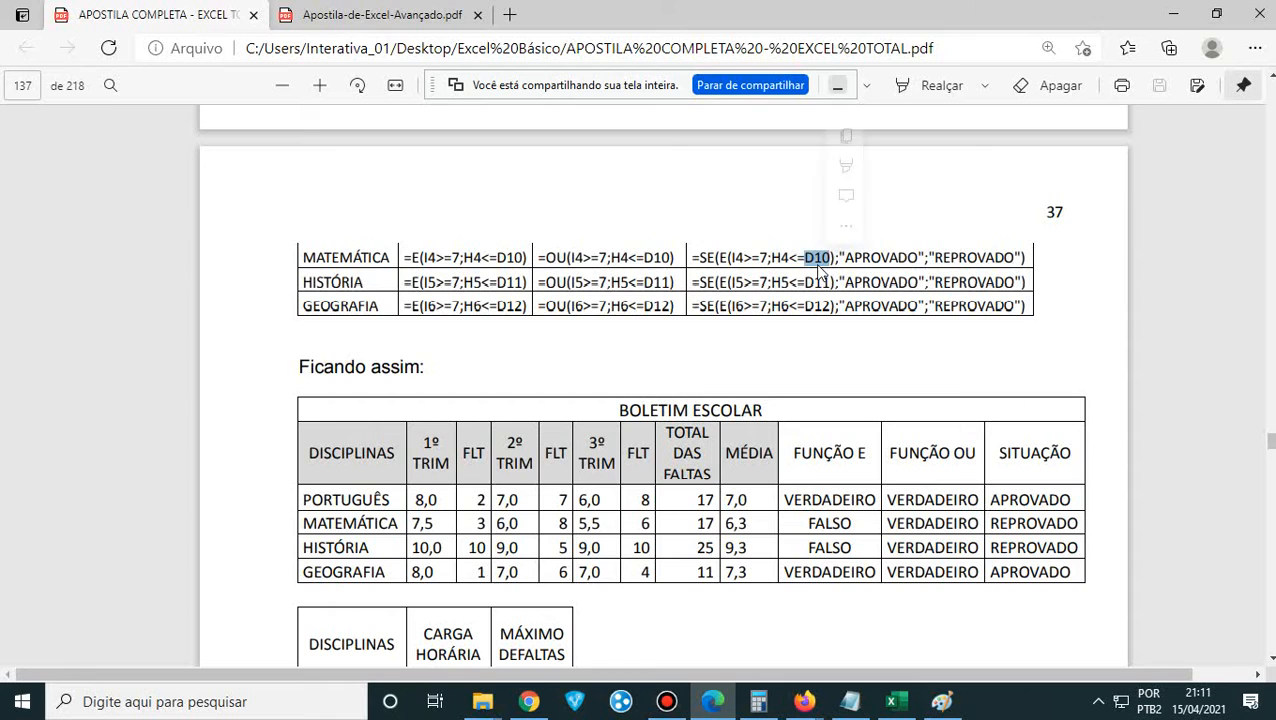
- Highlight the Português value in the MÁXIMO DE FALTAS column and return to the formula rows
{"action": "scroll", "coordinate": [661, 498], "scroll_direction": "down", "scroll_amount": 3}
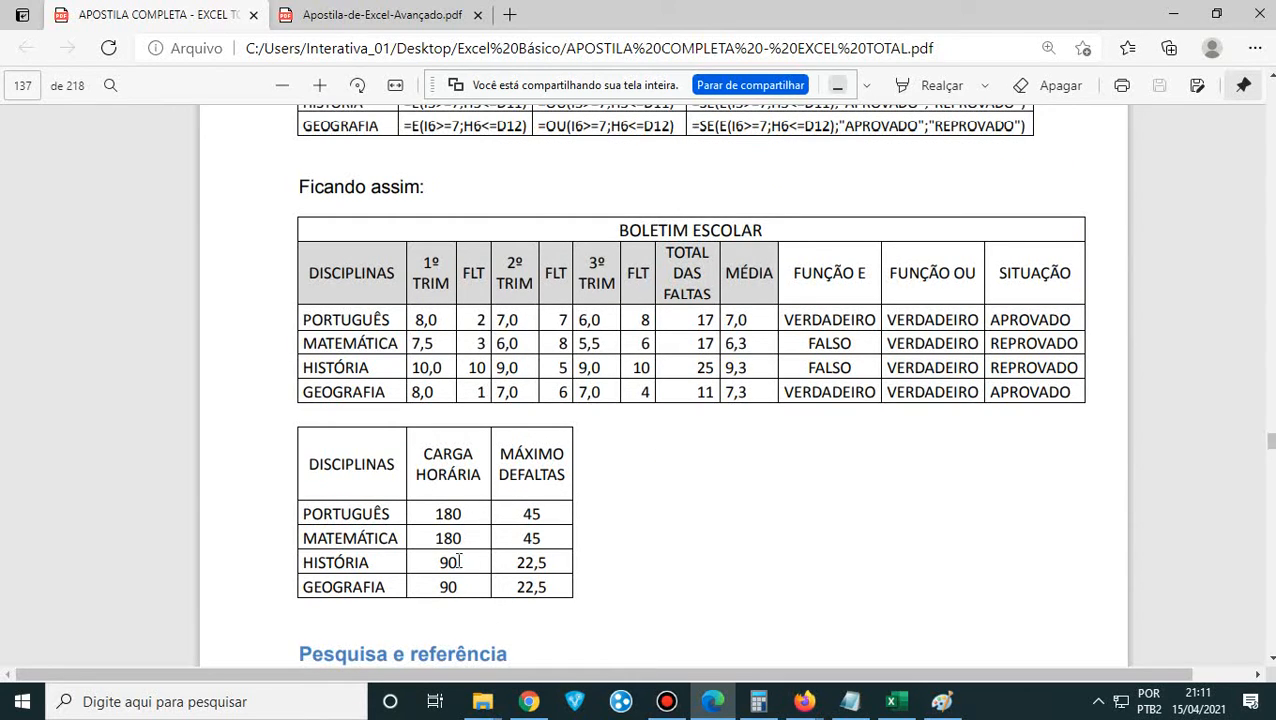
{"action": "left_click_drag", "start_coordinate": [556, 513], "coordinate": [515, 521]}
{"action": "left_click", "coordinate": [350, 520]}
{"action": "scroll", "coordinate": [955, 500], "scroll_direction": "up", "scroll_amount": 3}
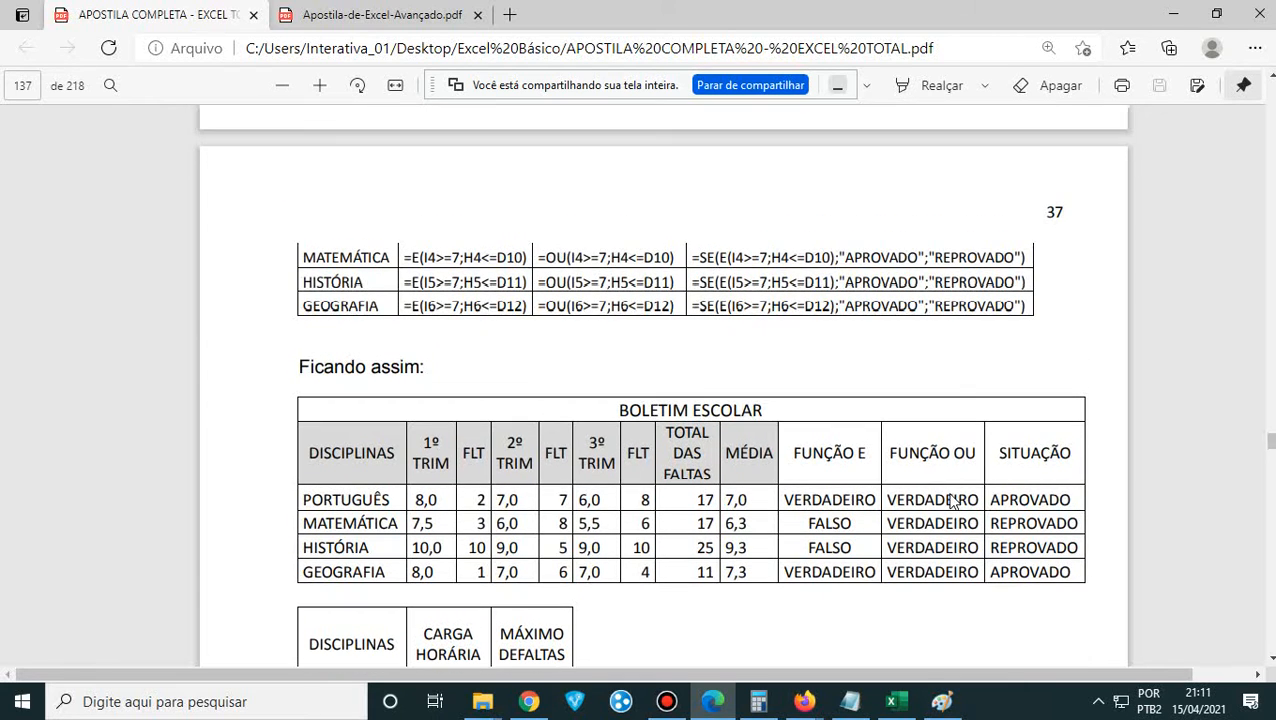
- Highlight =D10 in the Matemática SITUAÇÃO formula and compare it with the MÁXIMO DE FALTAS column
{"action": "left_click_drag", "start_coordinate": [799, 258], "coordinate": [833, 258]}
{"action": "scroll", "coordinate": [484, 541], "scroll_direction": "down", "scroll_amount": 1}
{"action": "scroll", "coordinate": [484, 541], "scroll_direction": "down", "scroll_amount": 1}
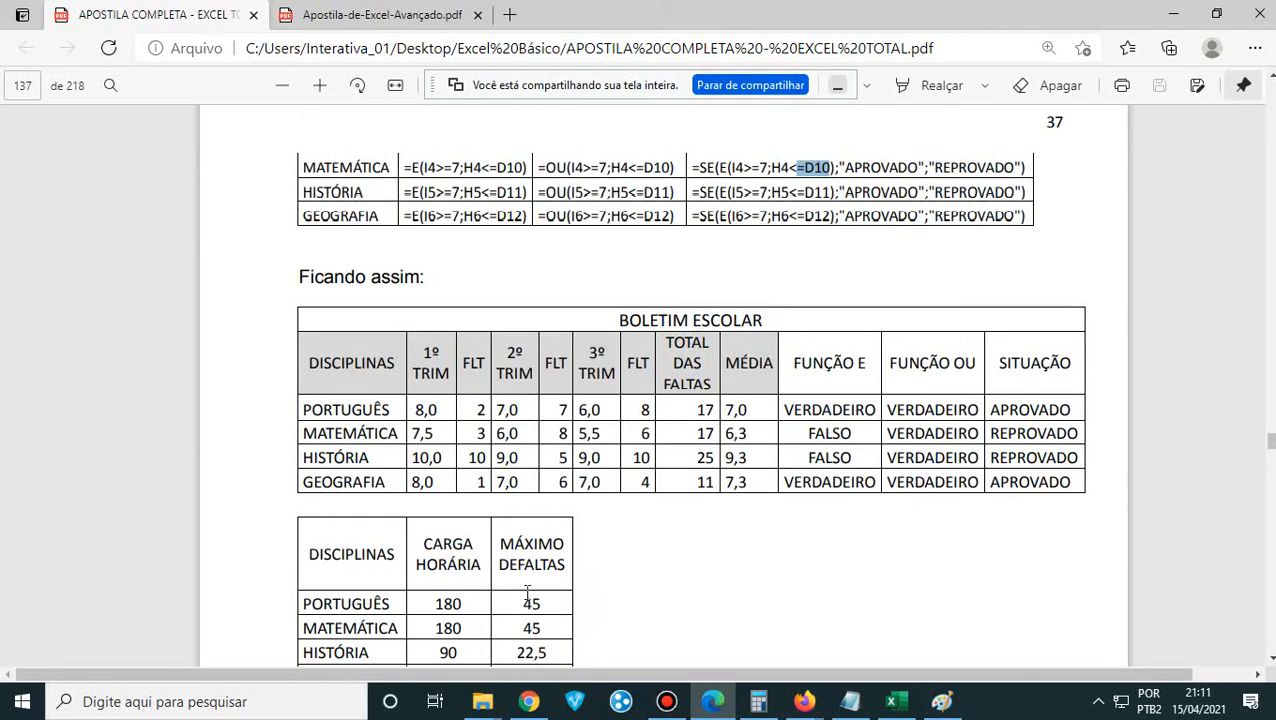
{"action": "left_click", "coordinate": [547, 604]}
- Highlight the average condition I4>=7 and the D10 limit in the Matemática SITUAÇÃO formula, comparing them with the MÉDIA column
{"action": "left_click_drag", "start_coordinate": [755, 165], "coordinate": [727, 167]}
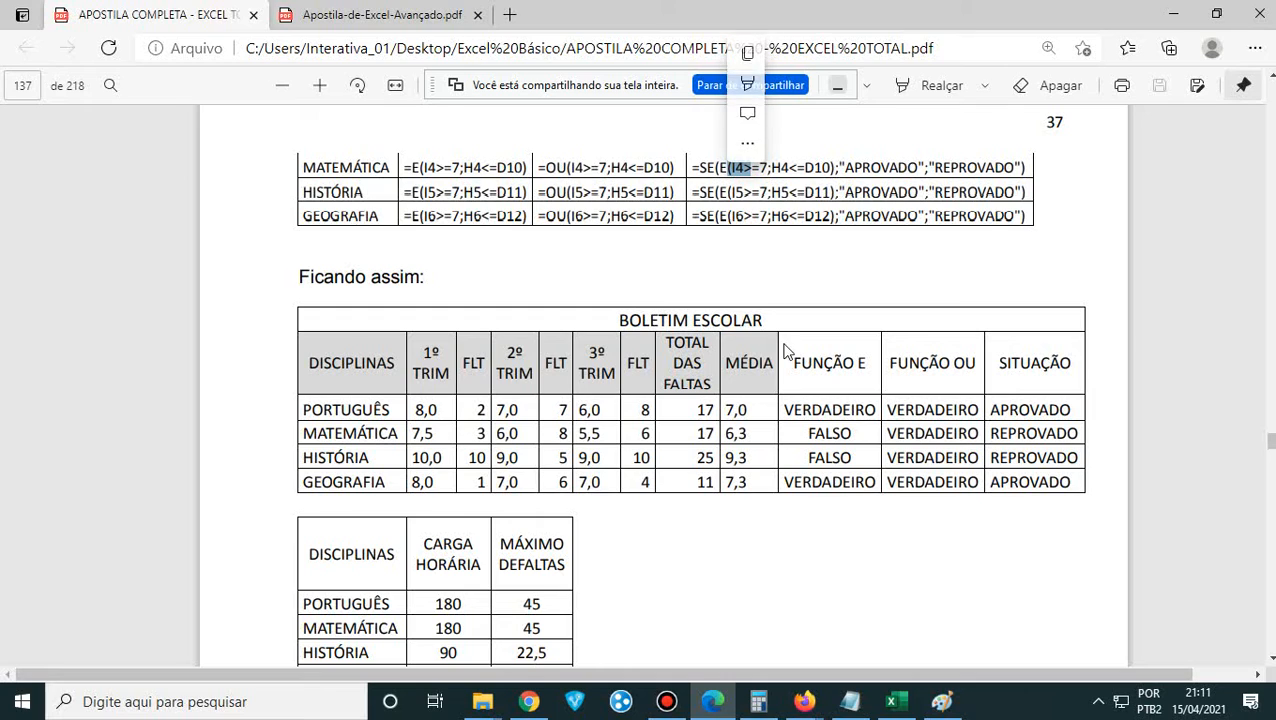
{"action": "left_click", "coordinate": [754, 410]}
{"action": "left_click_drag", "start_coordinate": [838, 167], "coordinate": [801, 167]}
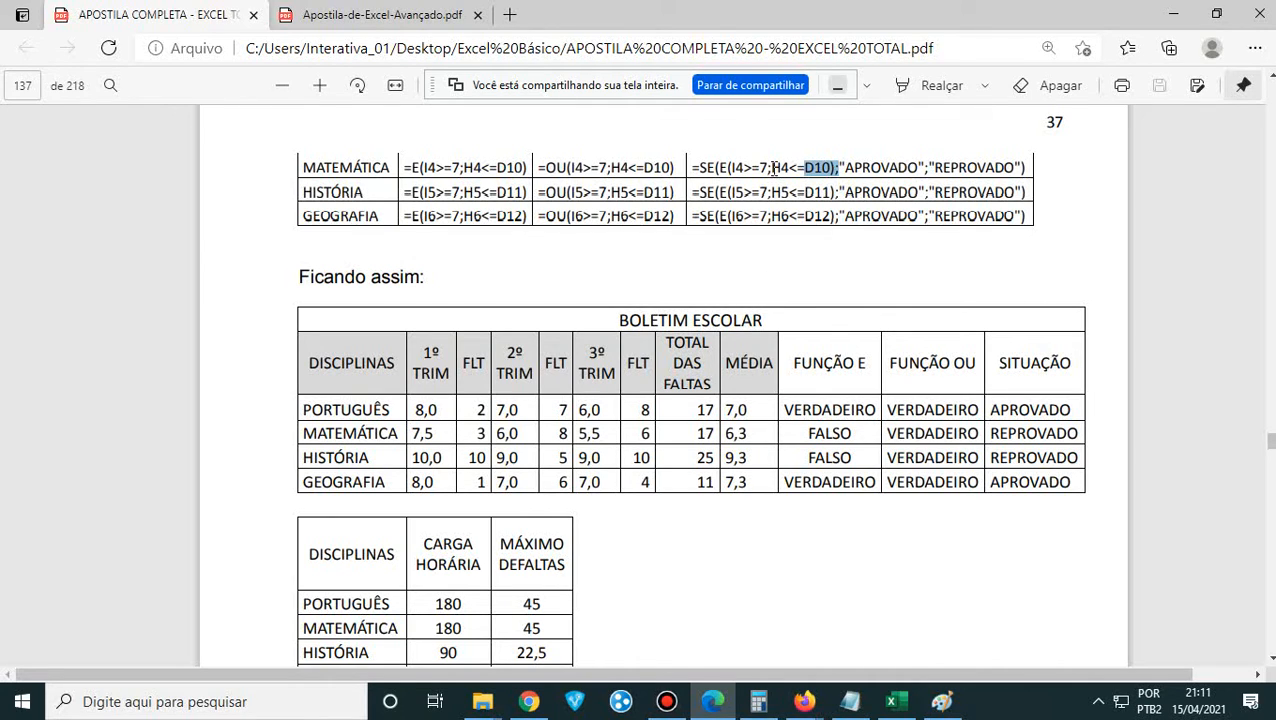
{"action": "left_click_drag", "start_coordinate": [779, 168], "coordinate": [727, 170]}
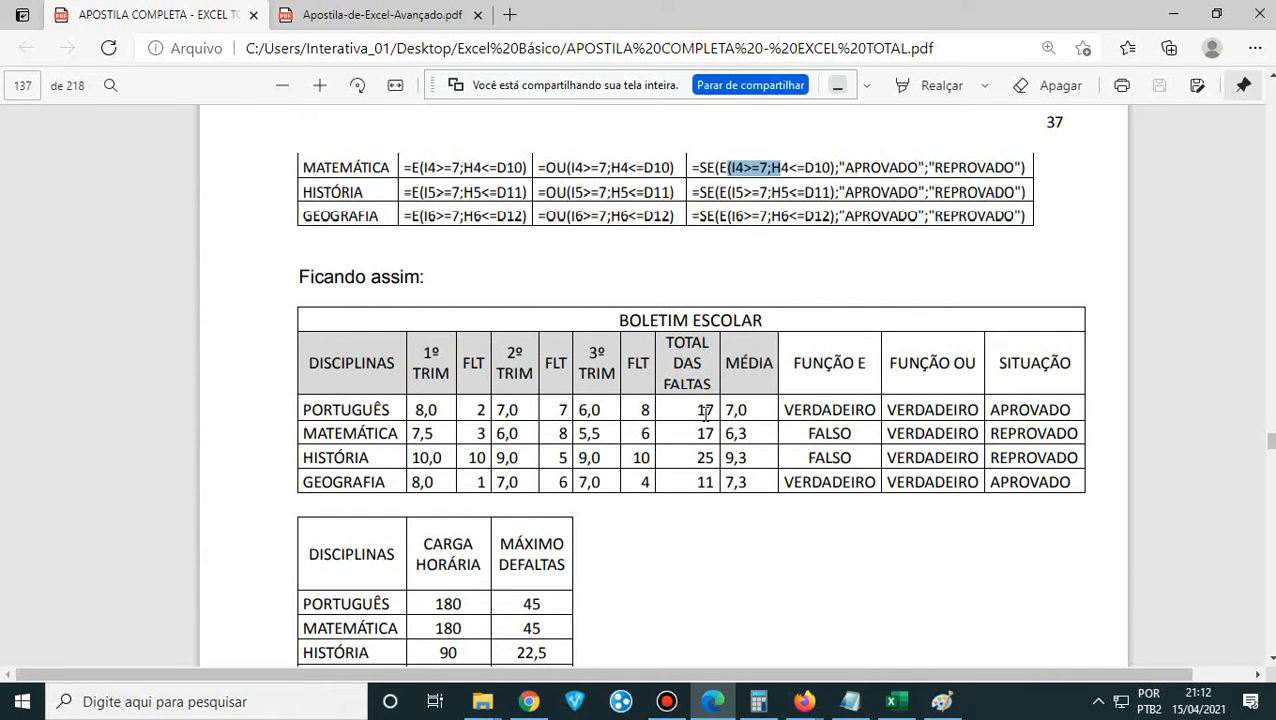
- Check the maximum absences table and highlight the "APROVADO" result in the Matemática SITUAÇÃO formula
{"action": "scroll", "coordinate": [511, 578], "scroll_direction": "down", "scroll_amount": 2}
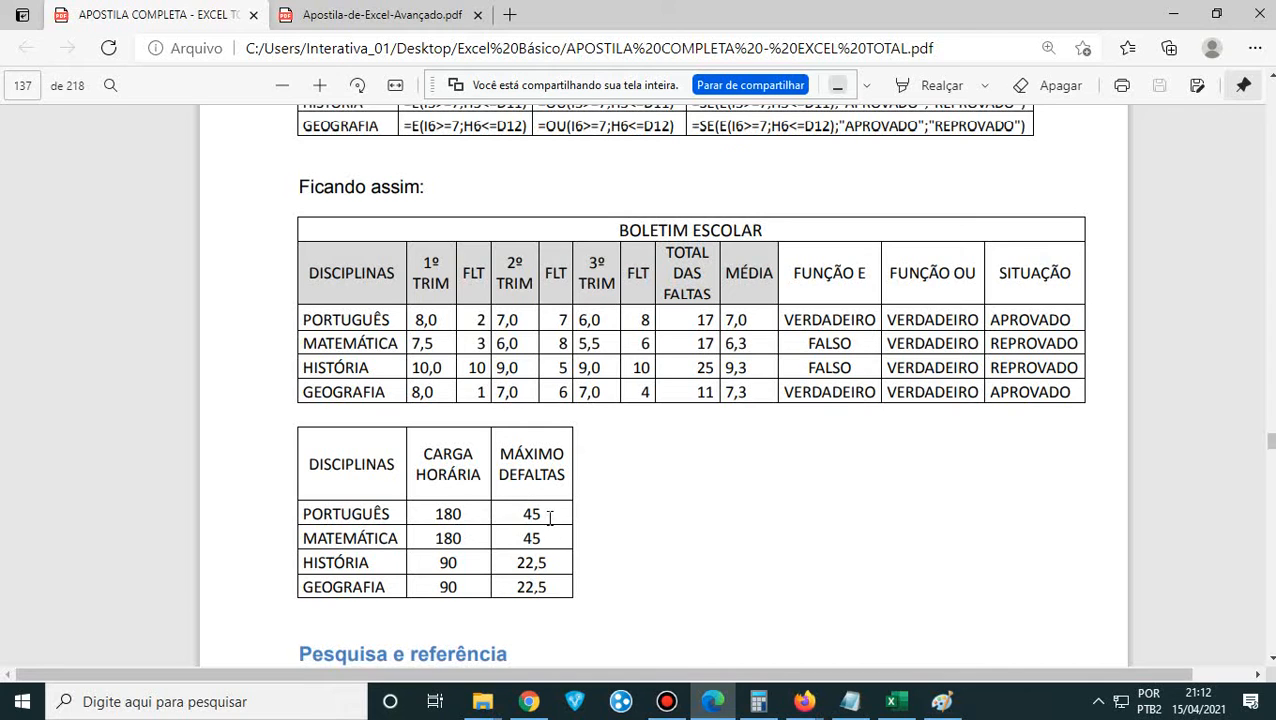
{"action": "scroll", "coordinate": [543, 517], "scroll_direction": "up", "scroll_amount": 4}
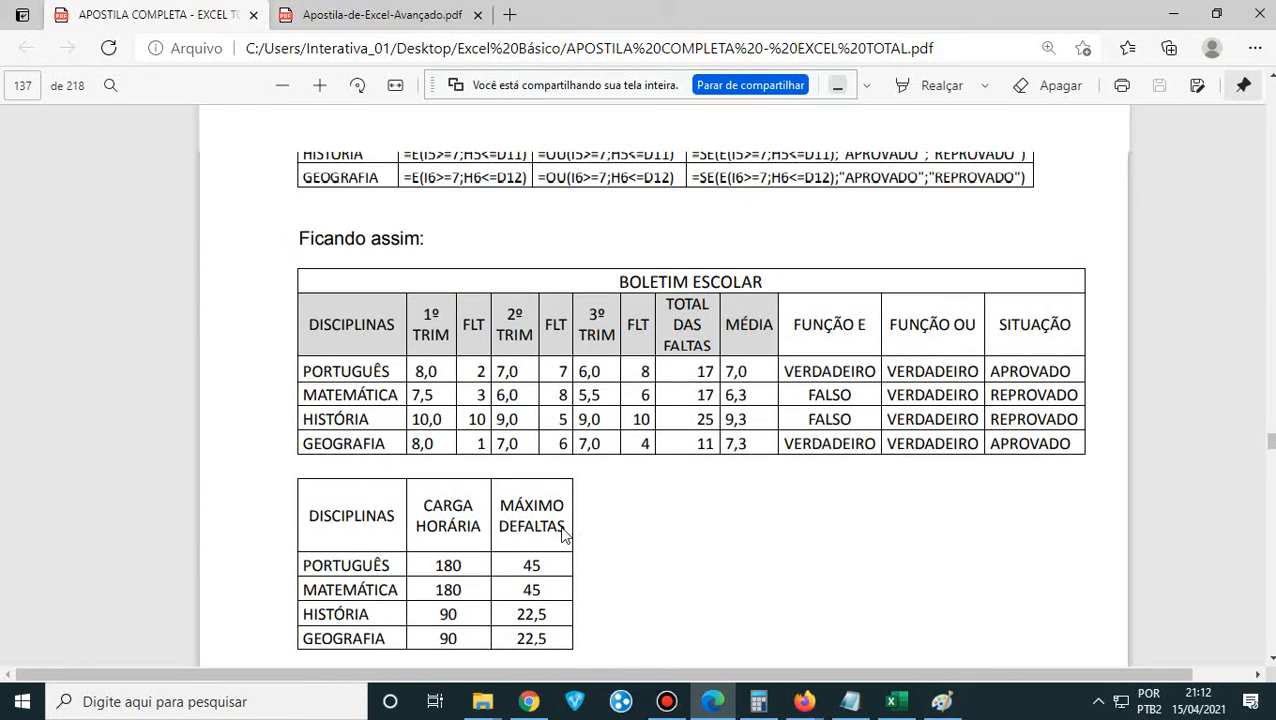
{"action": "left_click", "coordinate": [829, 261]}
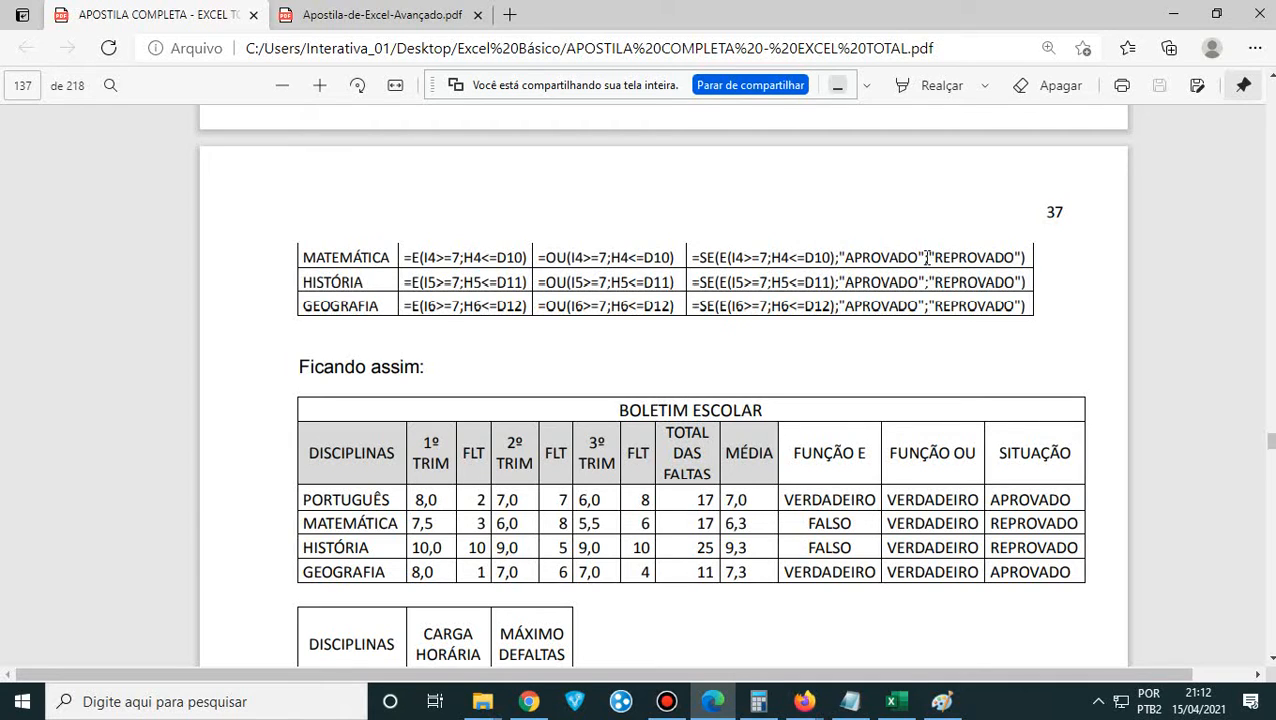
{"action": "left_click_drag", "start_coordinate": [927, 257], "coordinate": [839, 265]}
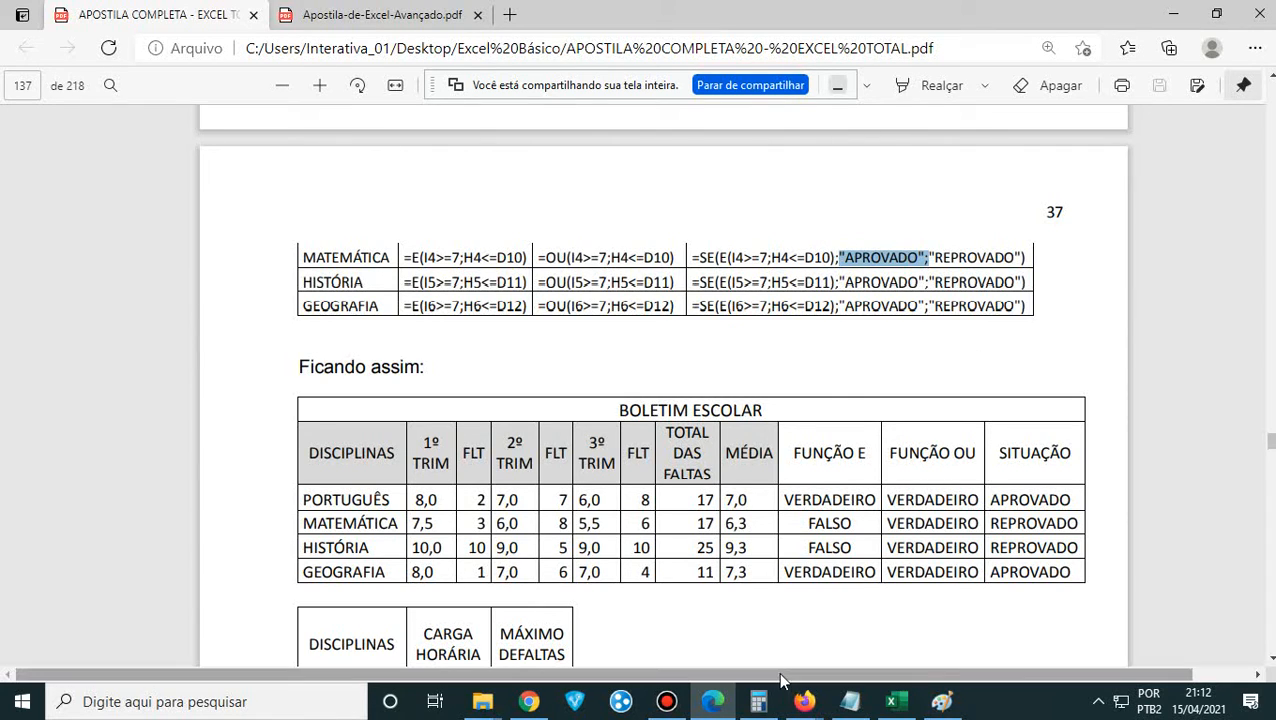
{"action": "left_click", "coordinate": [666, 701]}
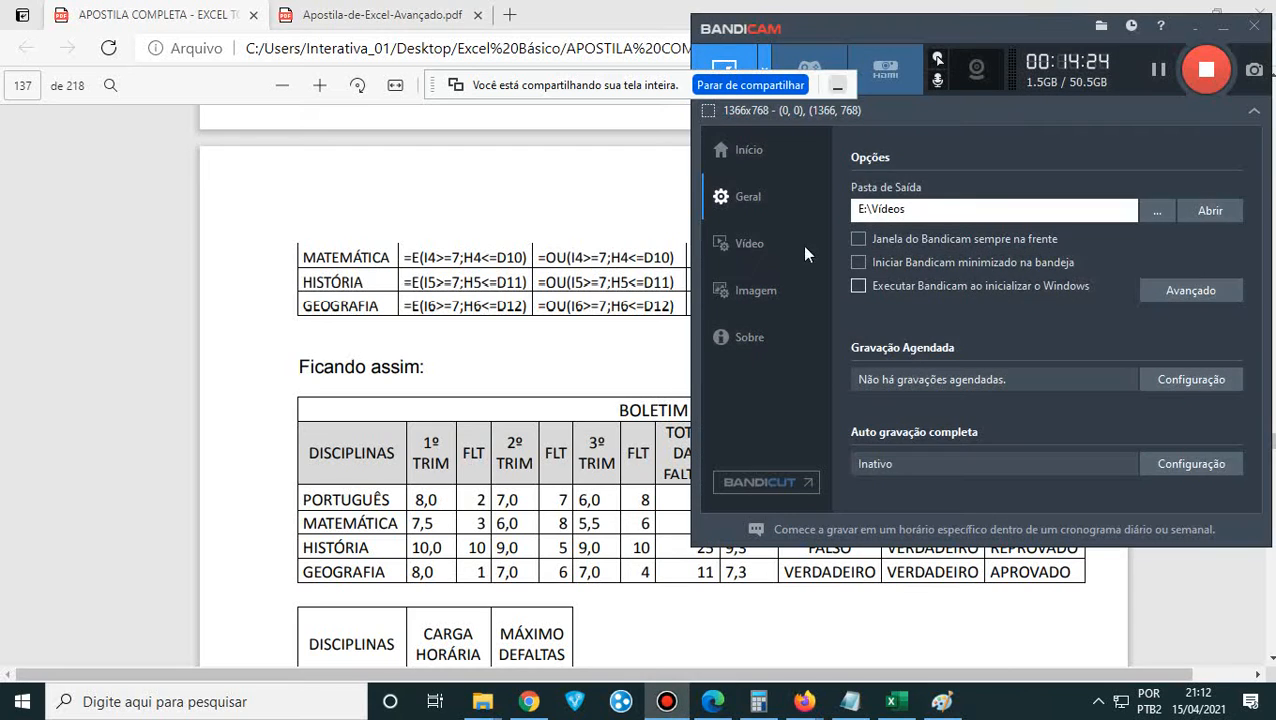
{"action": "left_click", "coordinate": [553, 262]}
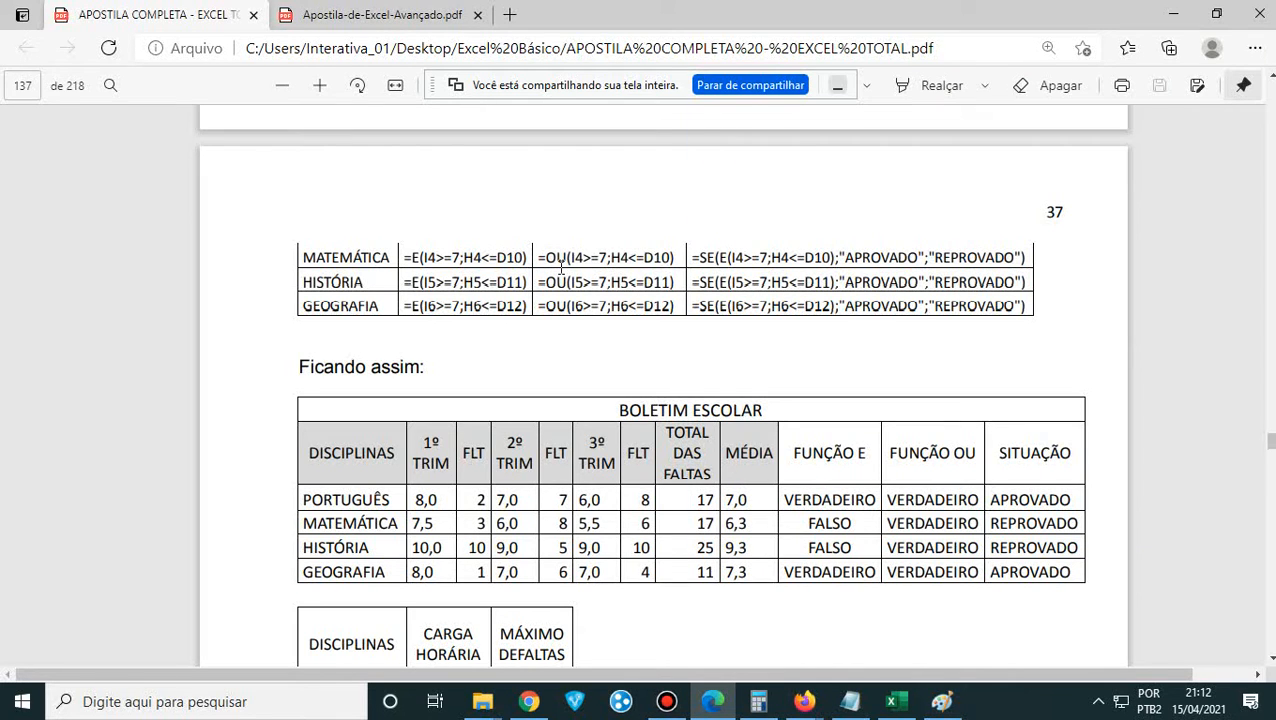
- Review the Boletim Escolar formula table that spans pages 136 and 137 of the handout
{"action": "scroll", "coordinate": [447, 390], "scroll_direction": "up", "scroll_amount": 3}
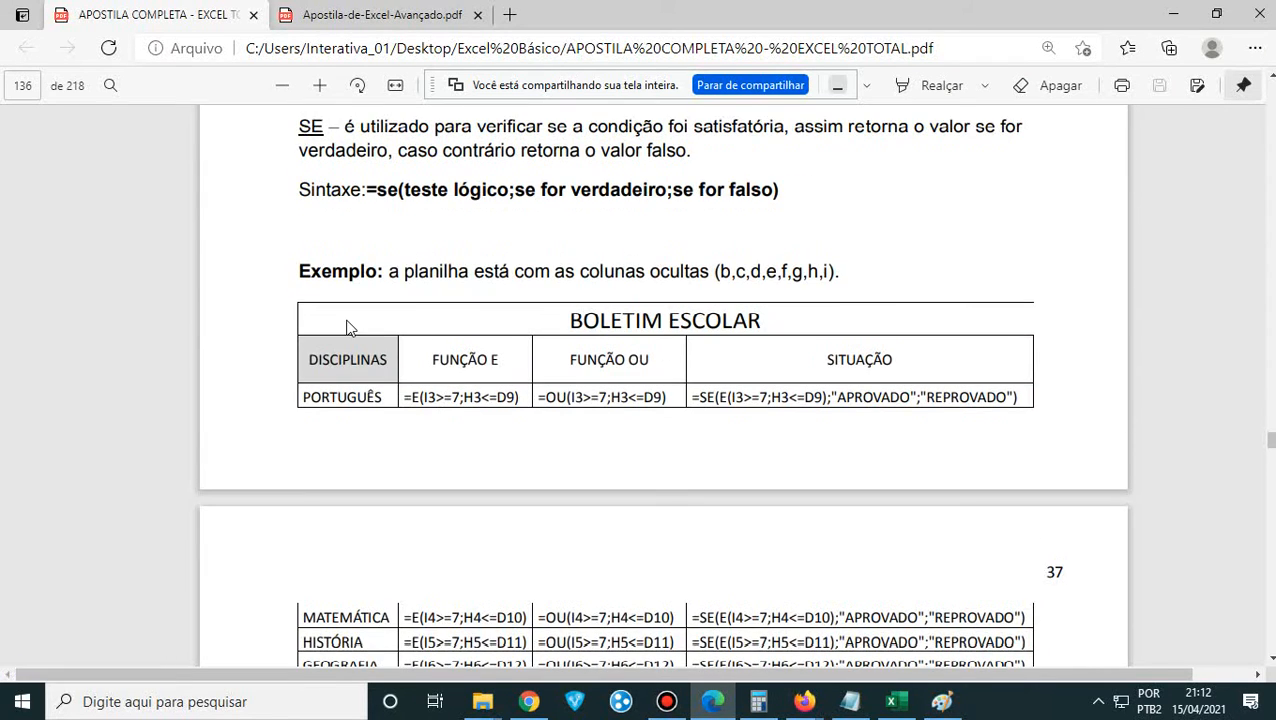
{"action": "left_click", "coordinate": [326, 318]}
{"action": "scroll", "coordinate": [860, 505], "scroll_direction": "down", "scroll_amount": 3}
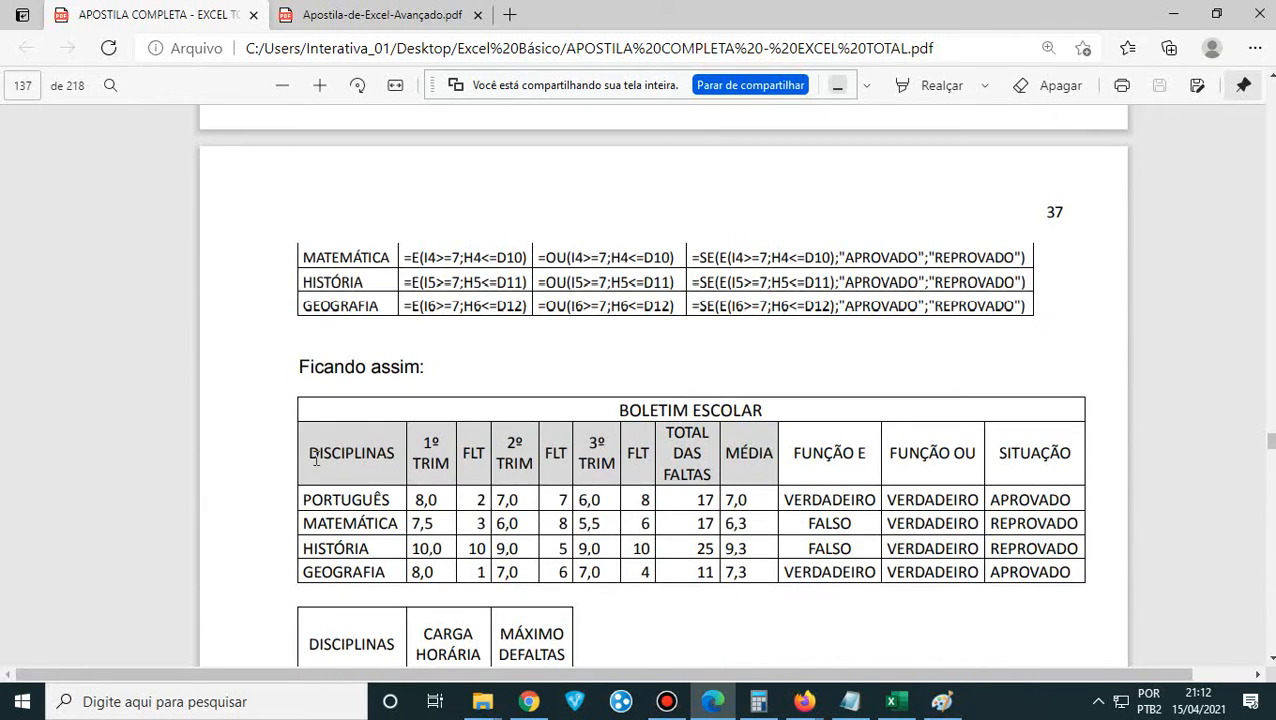
{"action": "scroll", "coordinate": [360, 455], "scroll_direction": "up", "scroll_amount": 1}
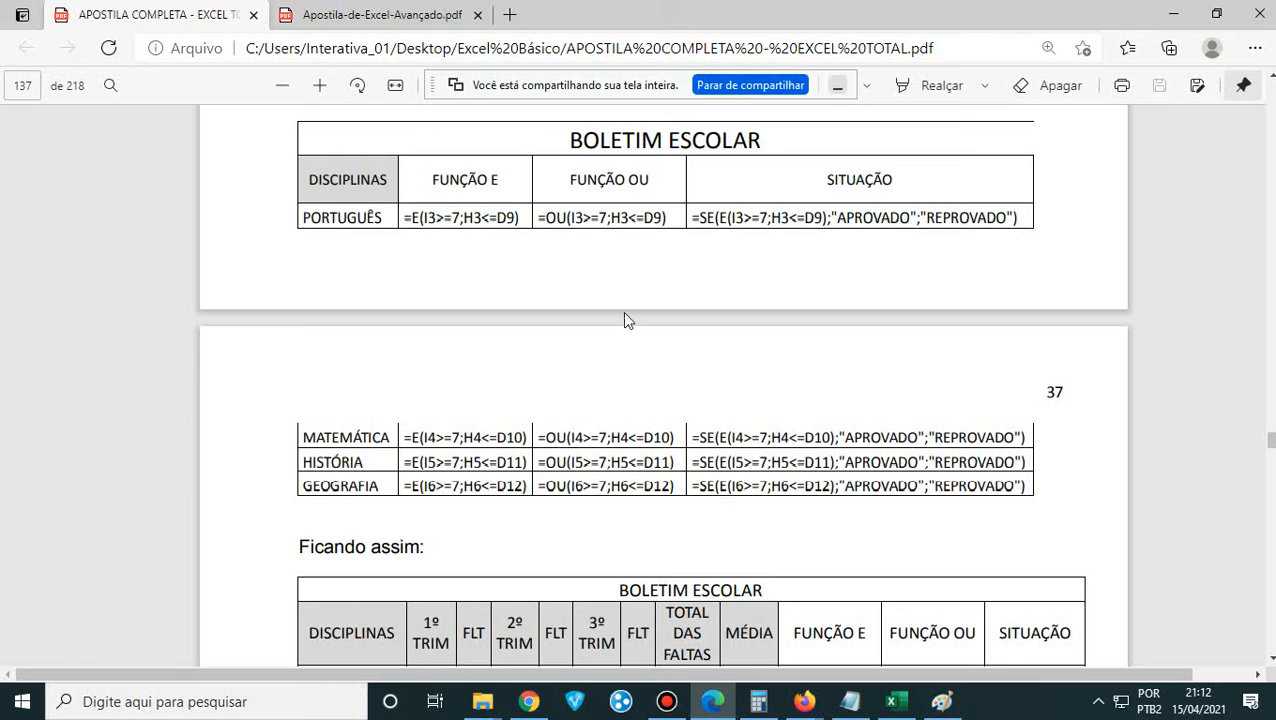
- Highlight the completed Boletim Escolar table and the CARGA HORÁRIA and MÁXIMO DE FALTAS table, then return to the formula table
{"action": "scroll", "coordinate": [549, 492], "scroll_direction": "down", "scroll_amount": 2}
{"action": "left_click_drag", "start_coordinate": [467, 355], "coordinate": [1076, 486]}
{"action": "scroll", "coordinate": [790, 556], "scroll_direction": "down", "scroll_amount": 2}
{"action": "left_click_drag", "start_coordinate": [318, 377], "coordinate": [559, 501]}
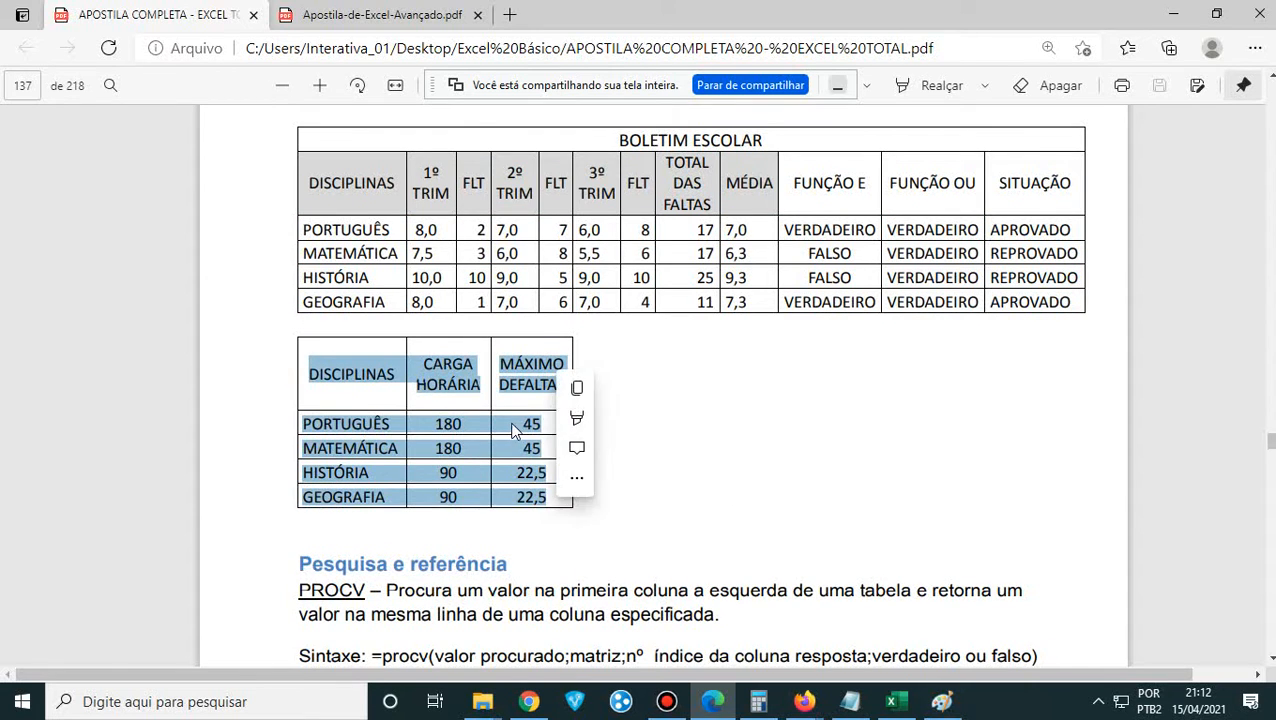
{"action": "left_click", "coordinate": [515, 421]}
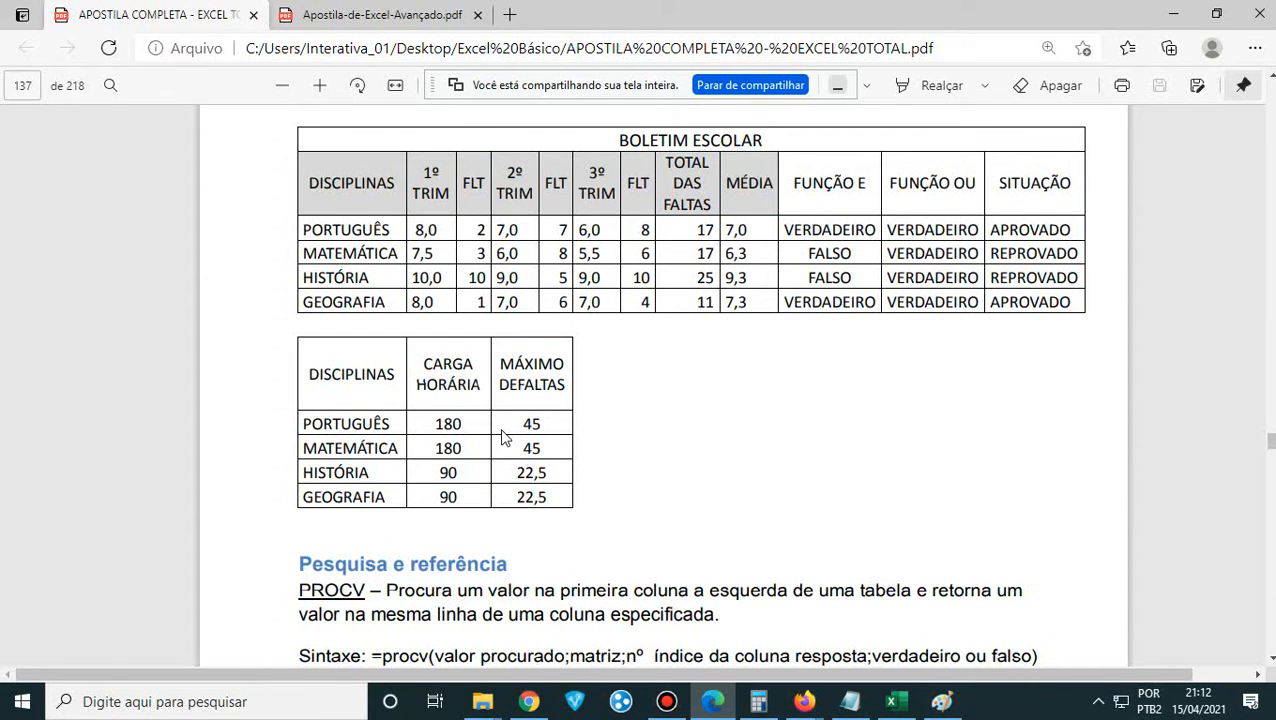
{"action": "scroll", "coordinate": [490, 450], "scroll_direction": "up", "scroll_amount": 7}
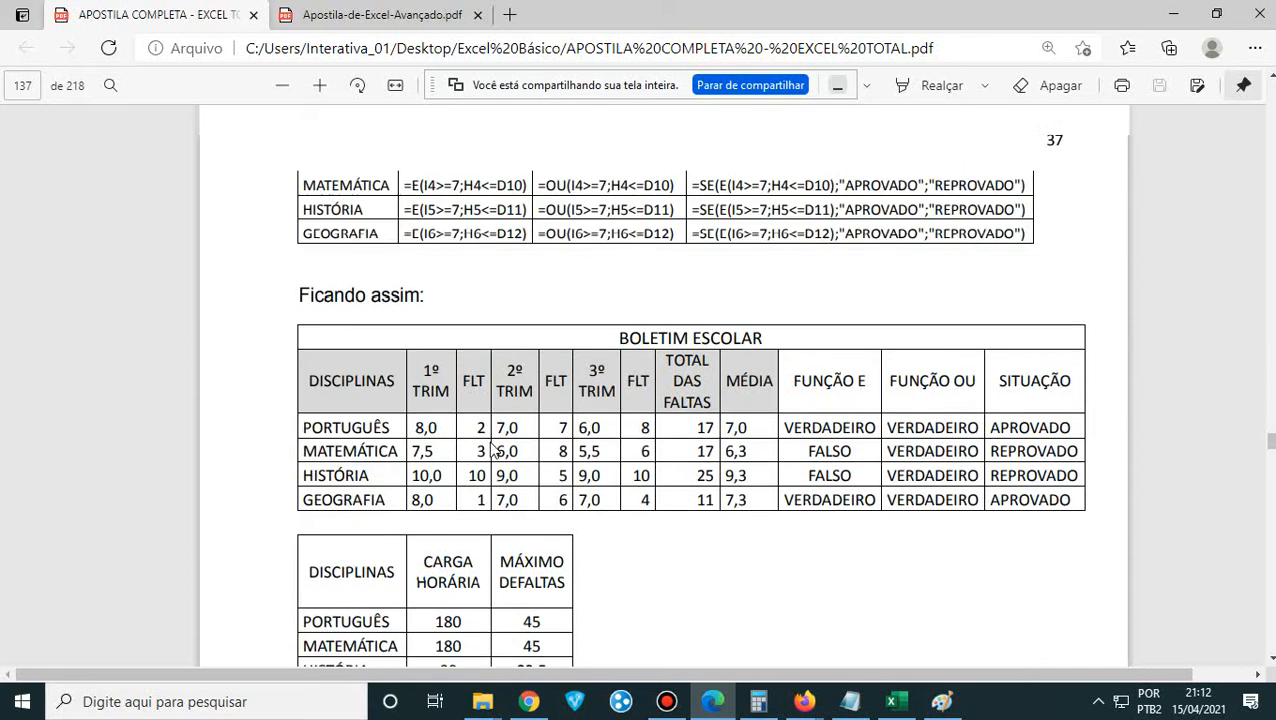
{"action": "scroll", "coordinate": [490, 450], "scroll_direction": "down", "scroll_amount": 1}
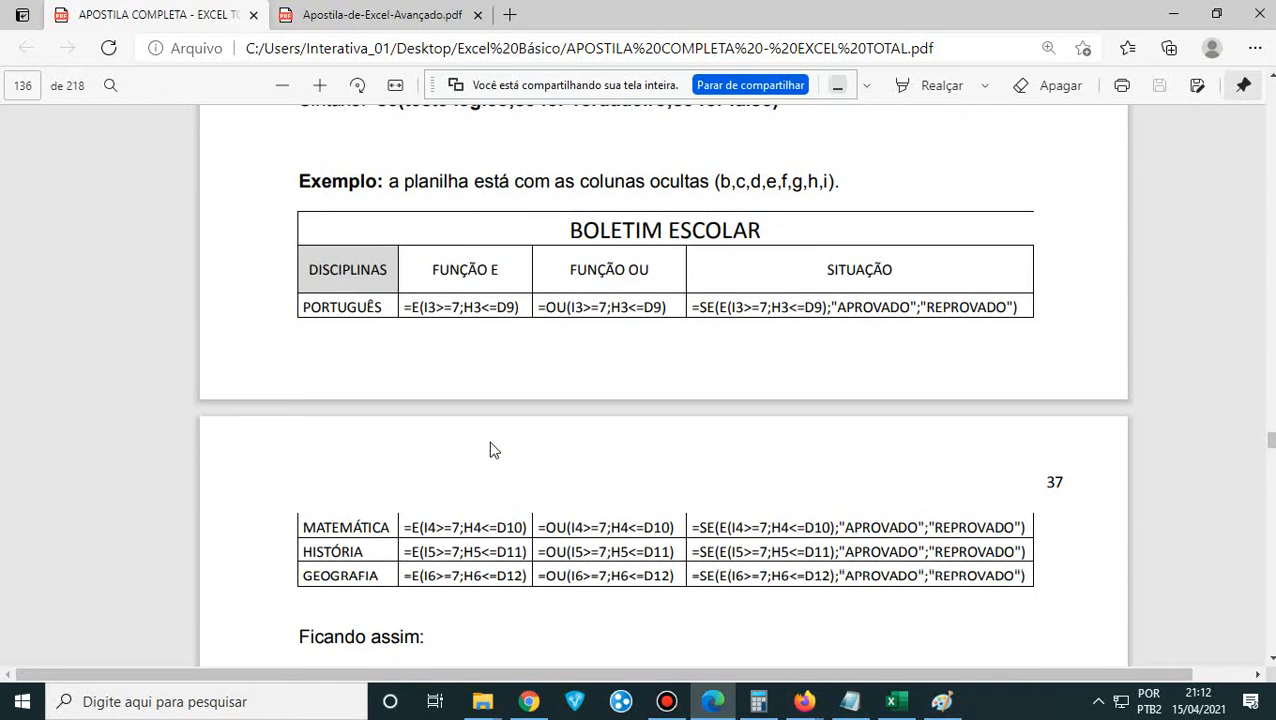
- Switch to the Notepad exercise notes and add the line "Página 136 e 137 Função SE E OU" below a blank line
{"action": "left_click", "coordinate": [850, 701]}
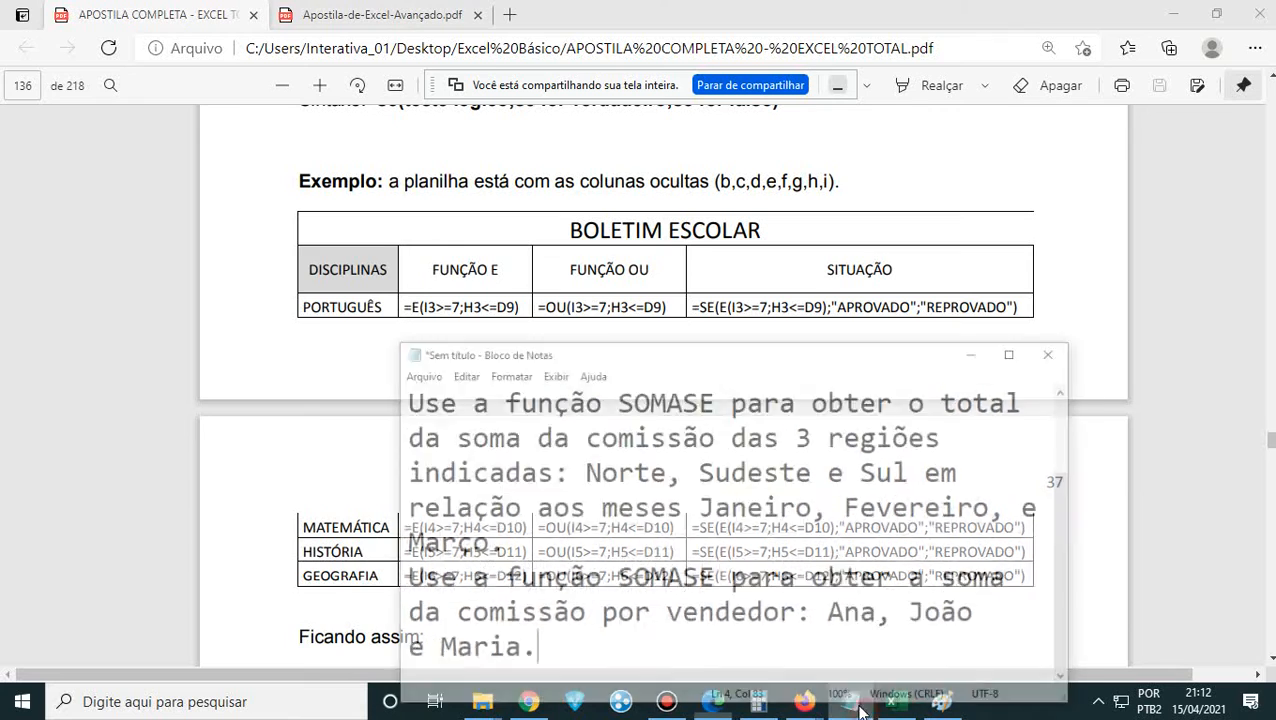
{"action": "key", "text": "Return"}
{"action": "key", "text": "Return"}
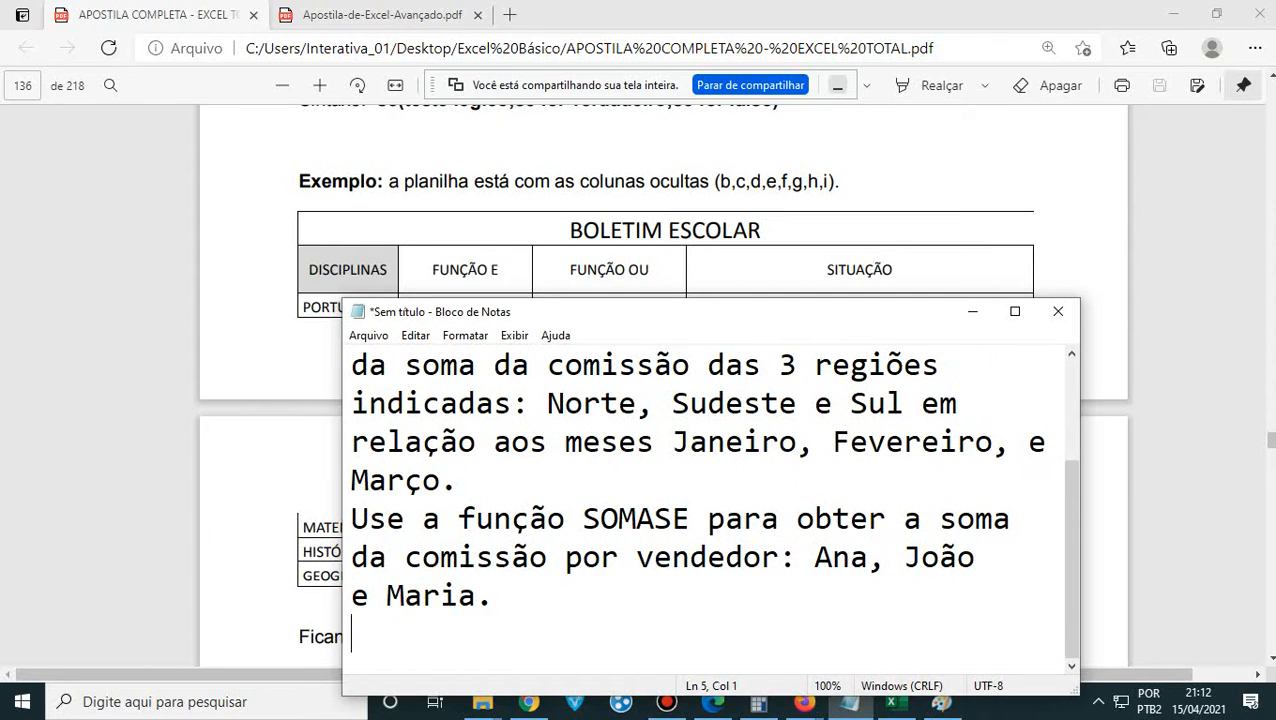
{"action": "type", "text": "P"}
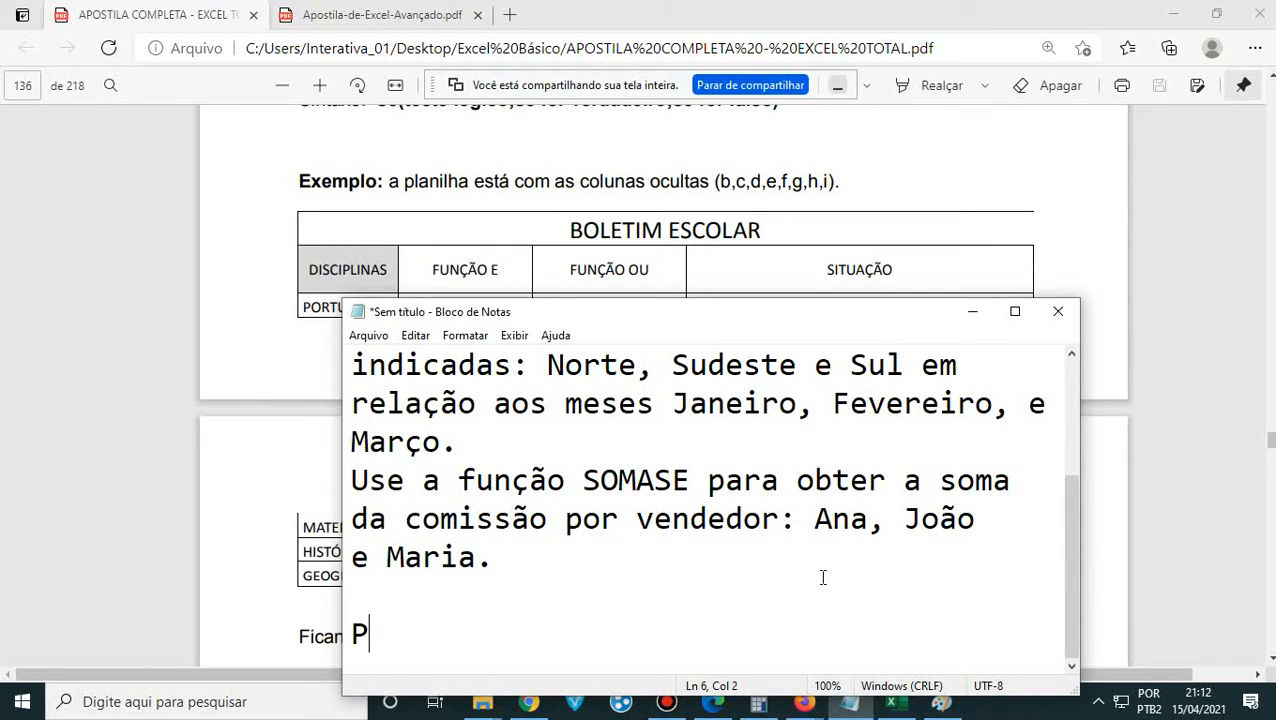
{"action": "type", "text": "ágina "}
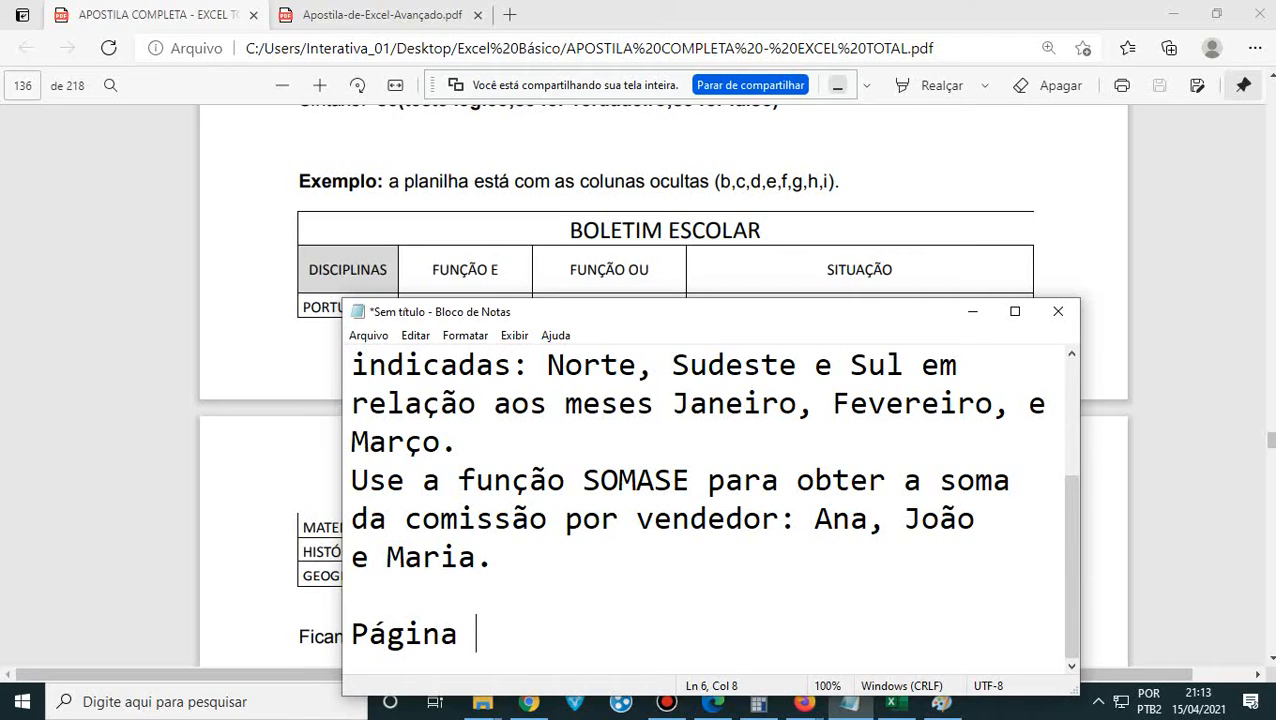
{"action": "type", "text": "136 e 1"}
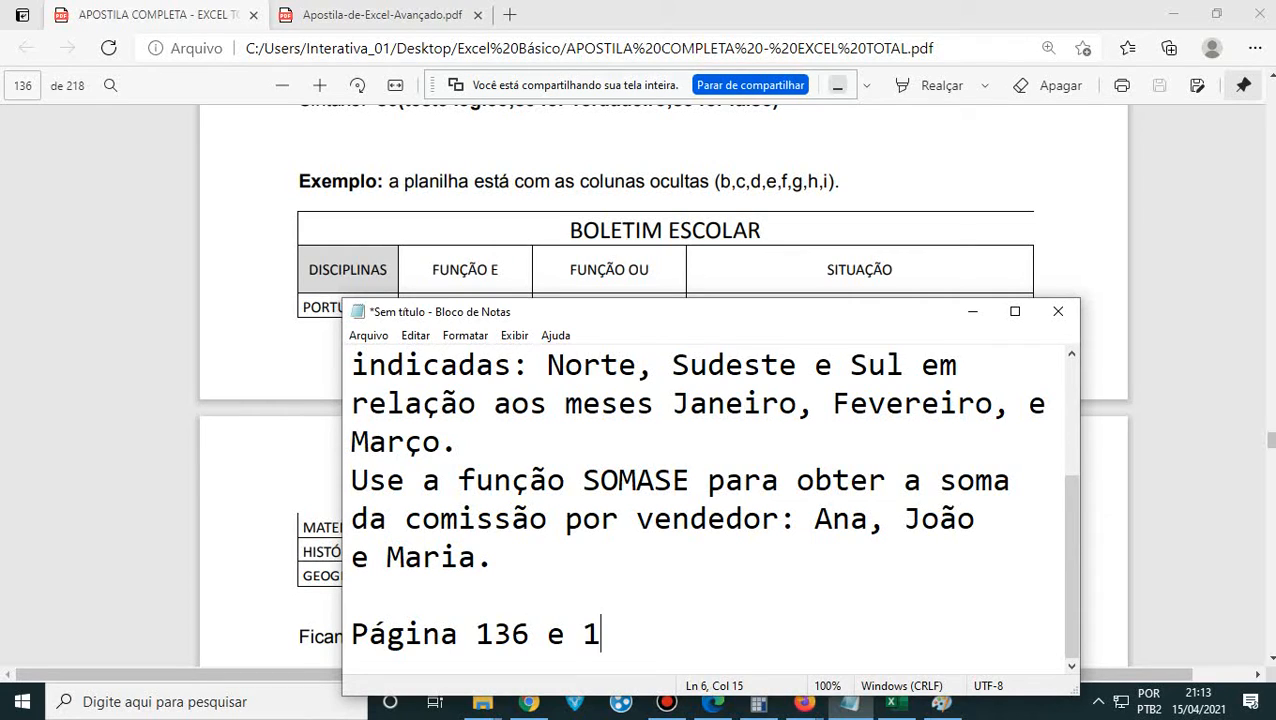
{"action": "type", "text": "37 Função SE E"}
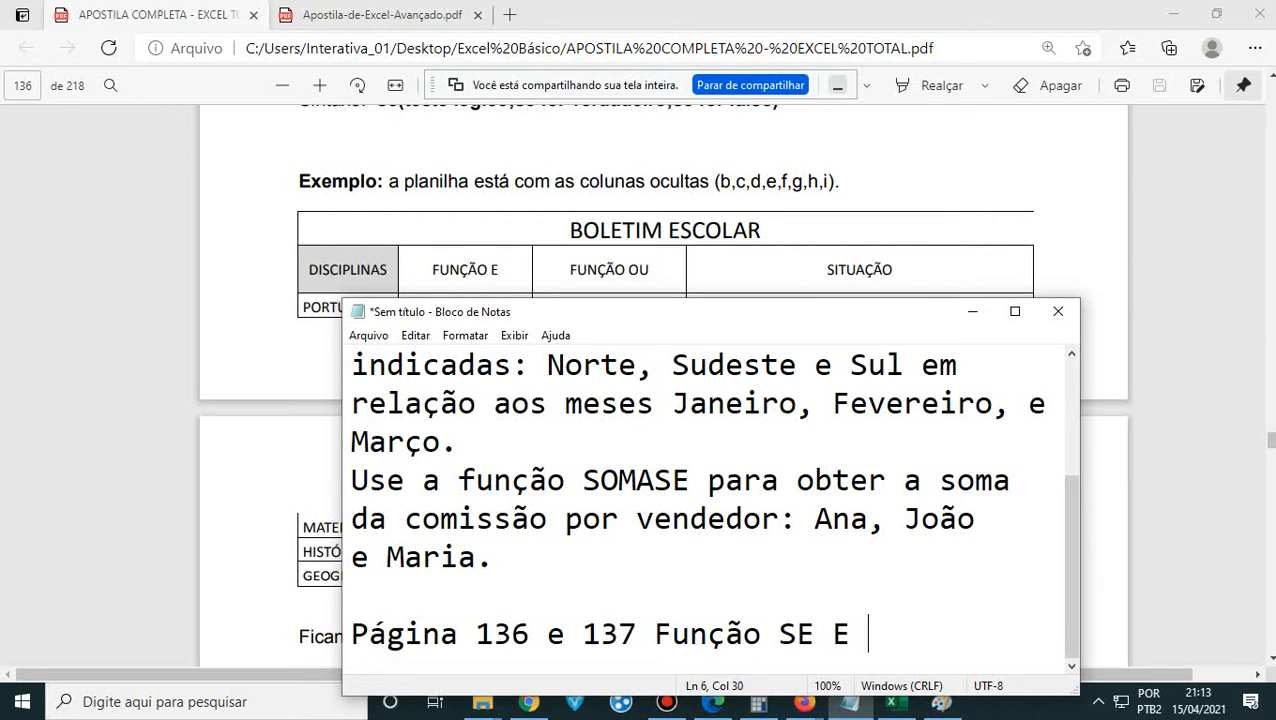
{"action": "type", "text": " ou"}
{"action": "key", "text": "BackSpace"}
{"action": "key", "text": "BackSpace"}
{"action": "type", "text": "OU"}
{"action": "key", "text": "Return"}
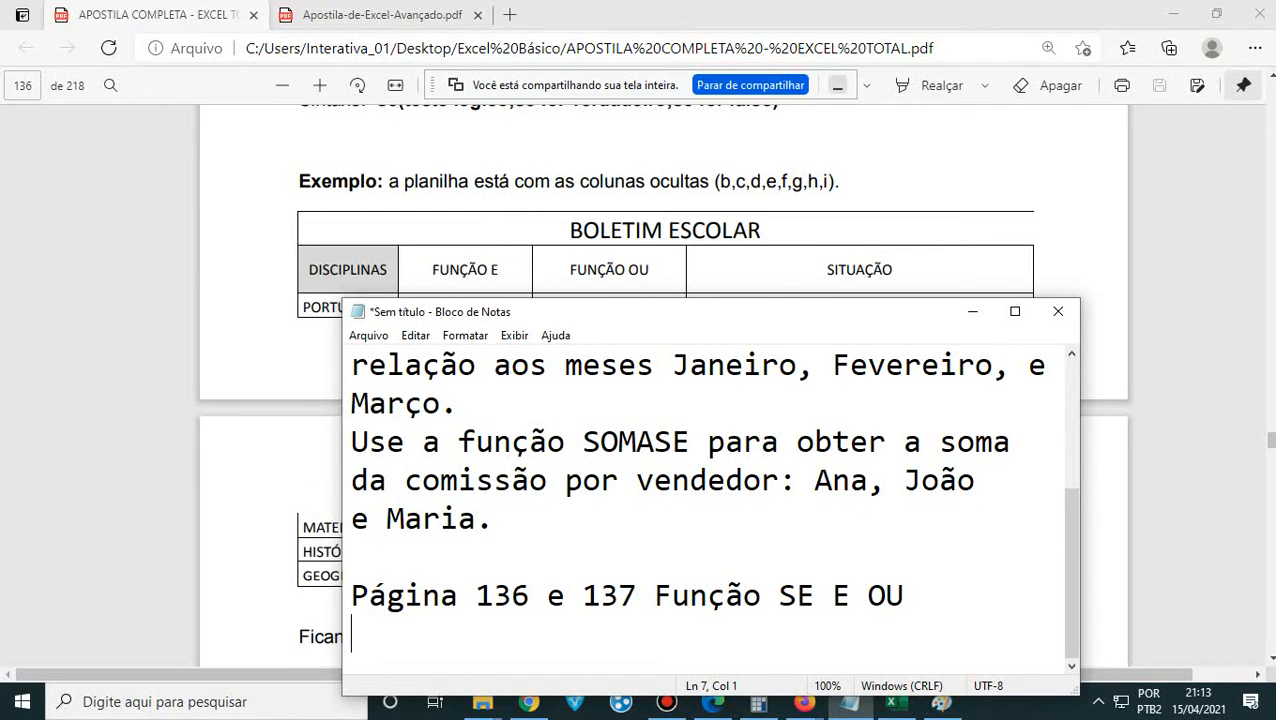
- Add the line "Desenvolver as 3 tabelas relacionadas ao Boletim Escolar." below the page 136 and 137 heading in the notes
{"action": "type", "text": "DEse"}
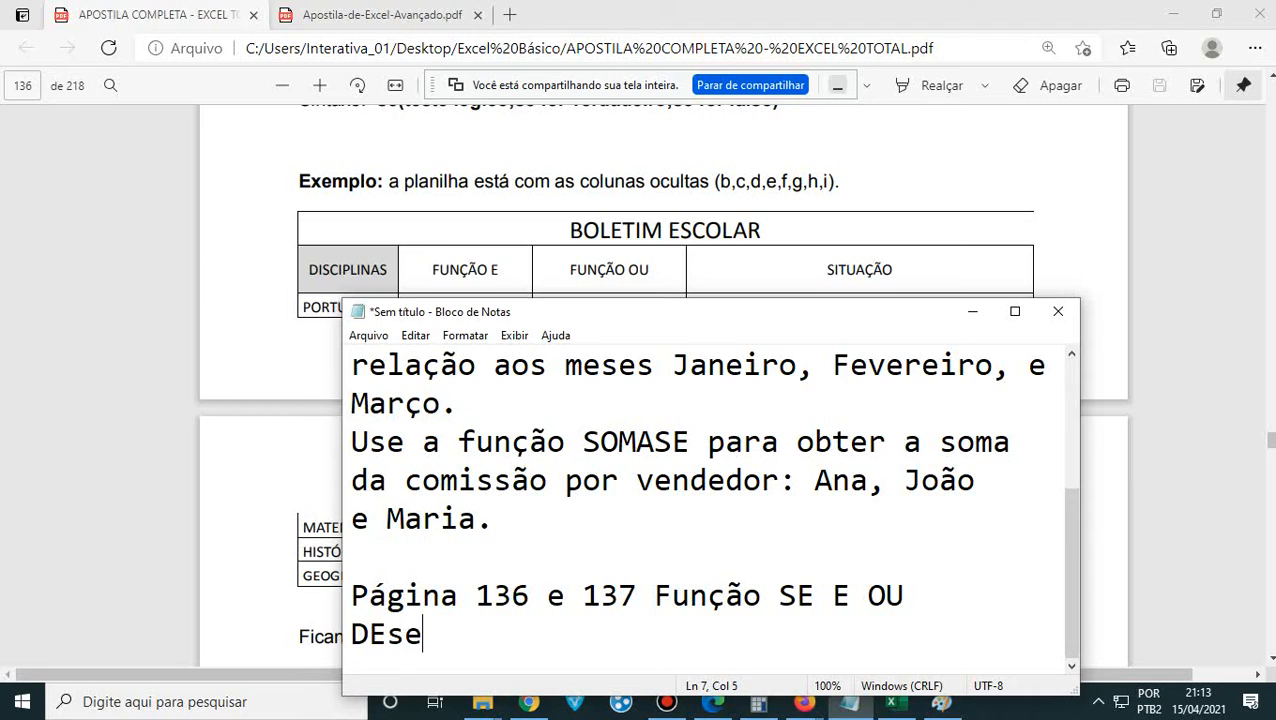
{"action": "key", "text": "BackSpace"}
{"action": "key", "text": "BackSpace"}
{"action": "key", "text": "BackSpace"}
{"action": "type", "text": "esenvo"}
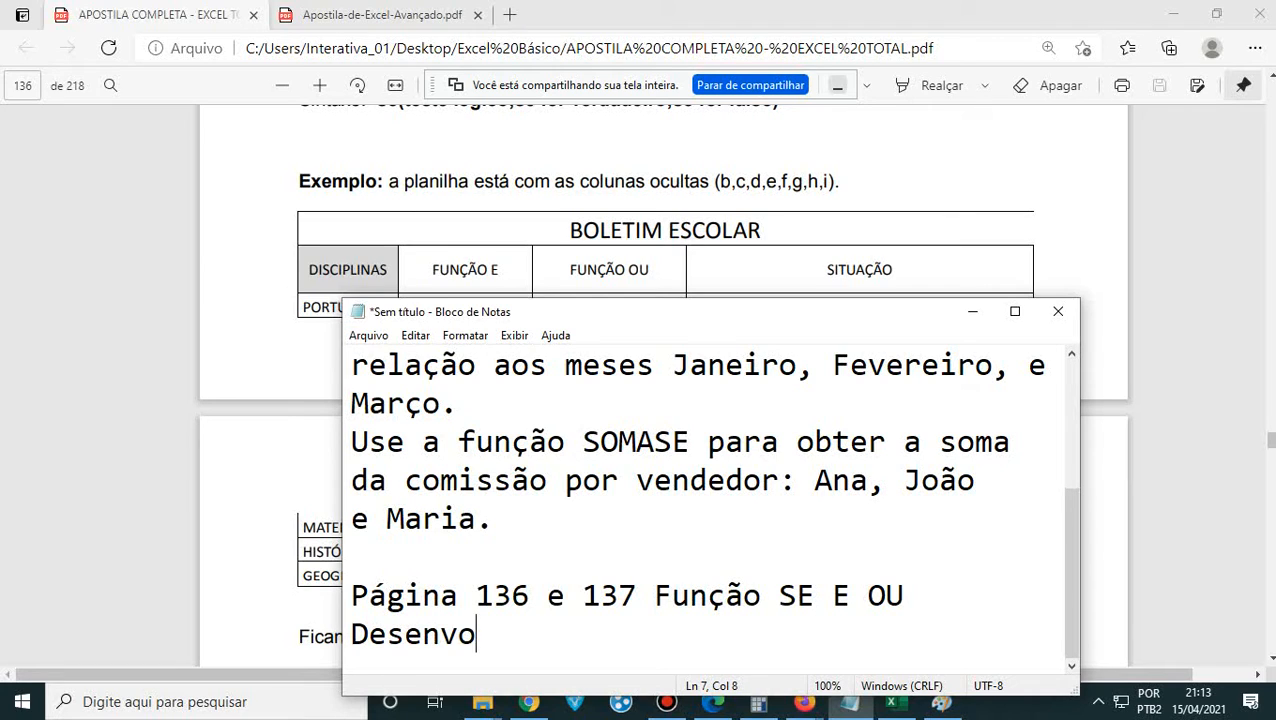
{"action": "type", "text": "lver as 3"}
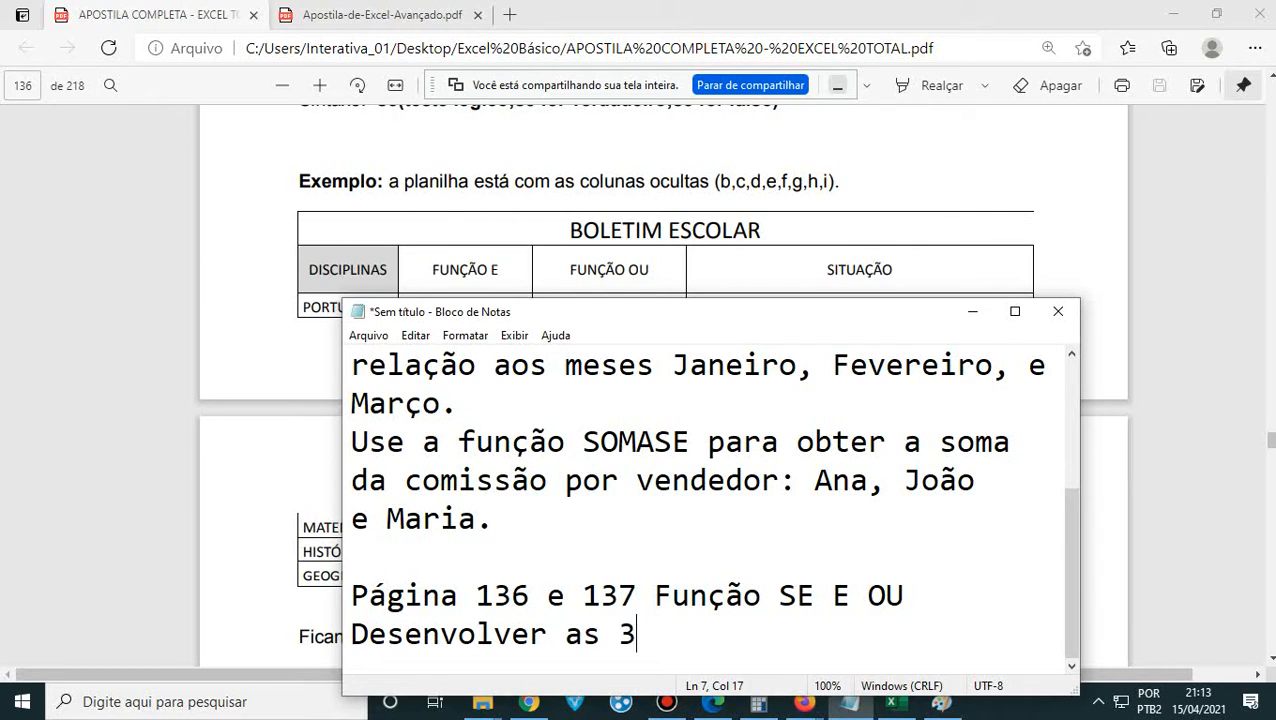
{"action": "type", "text": " tabelas"}
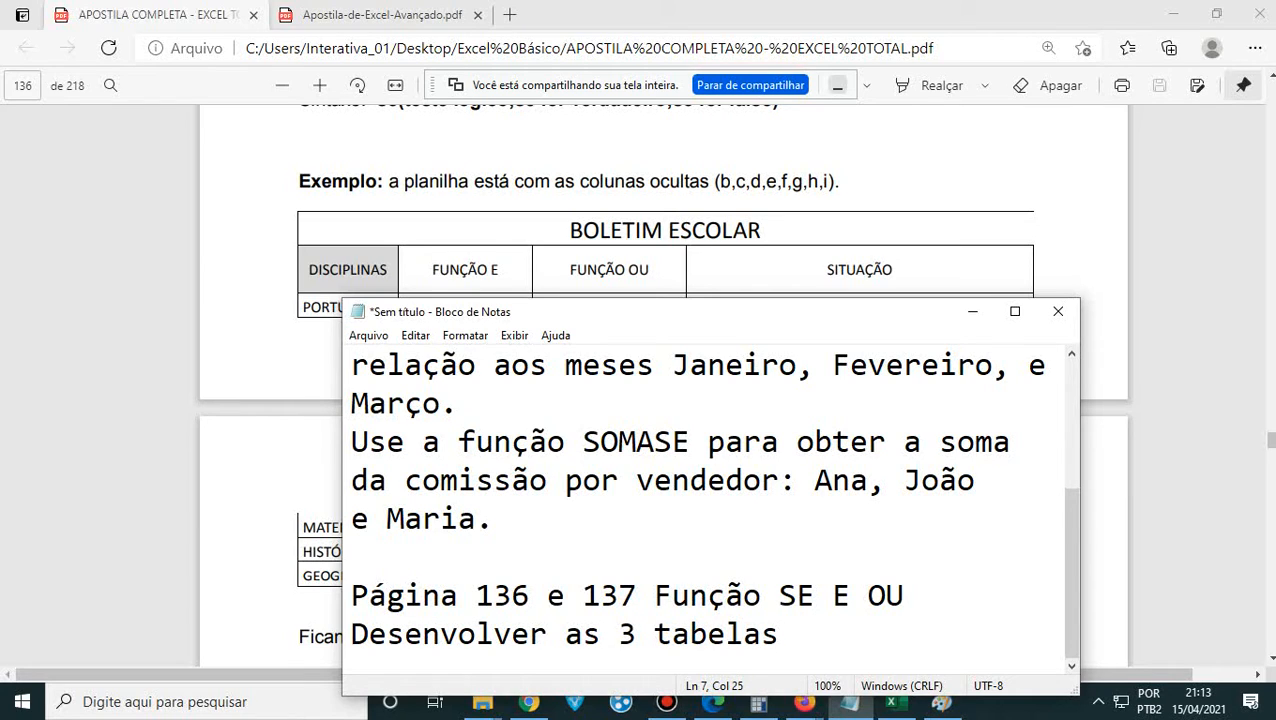
{"action": "type", "text": " relacionadas"}
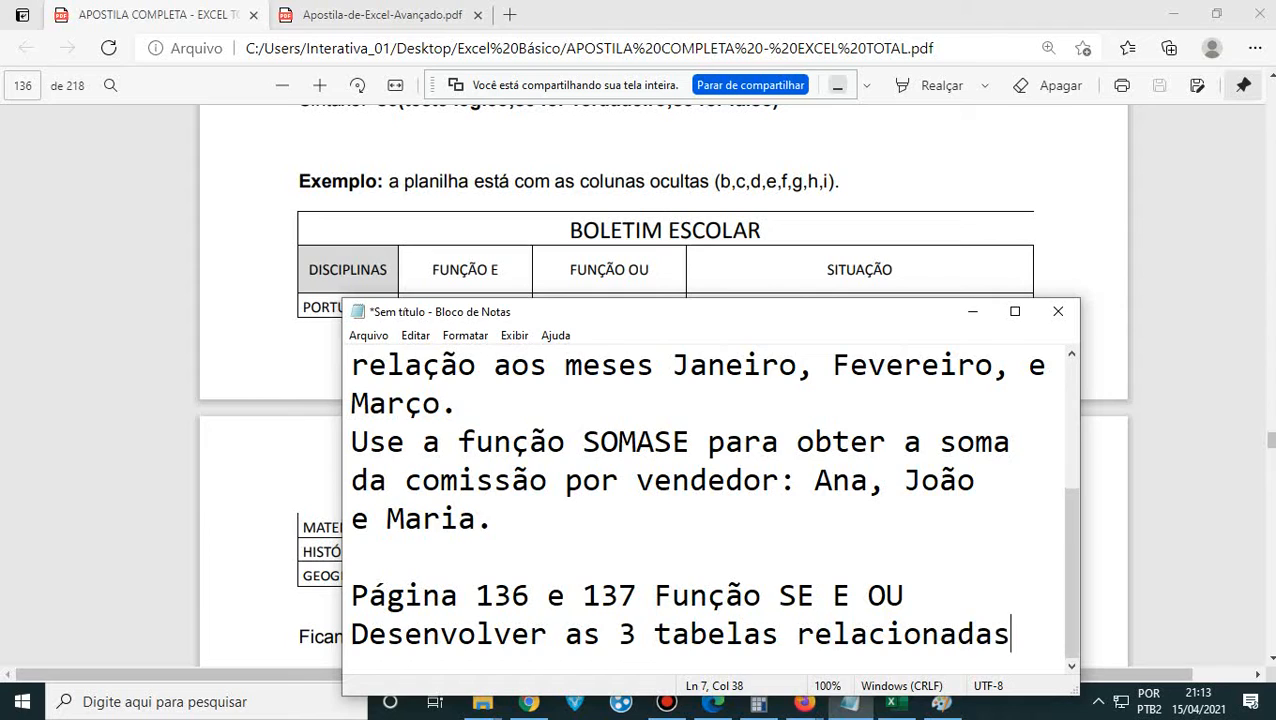
{"action": "type", "text": " ao Boletim "}
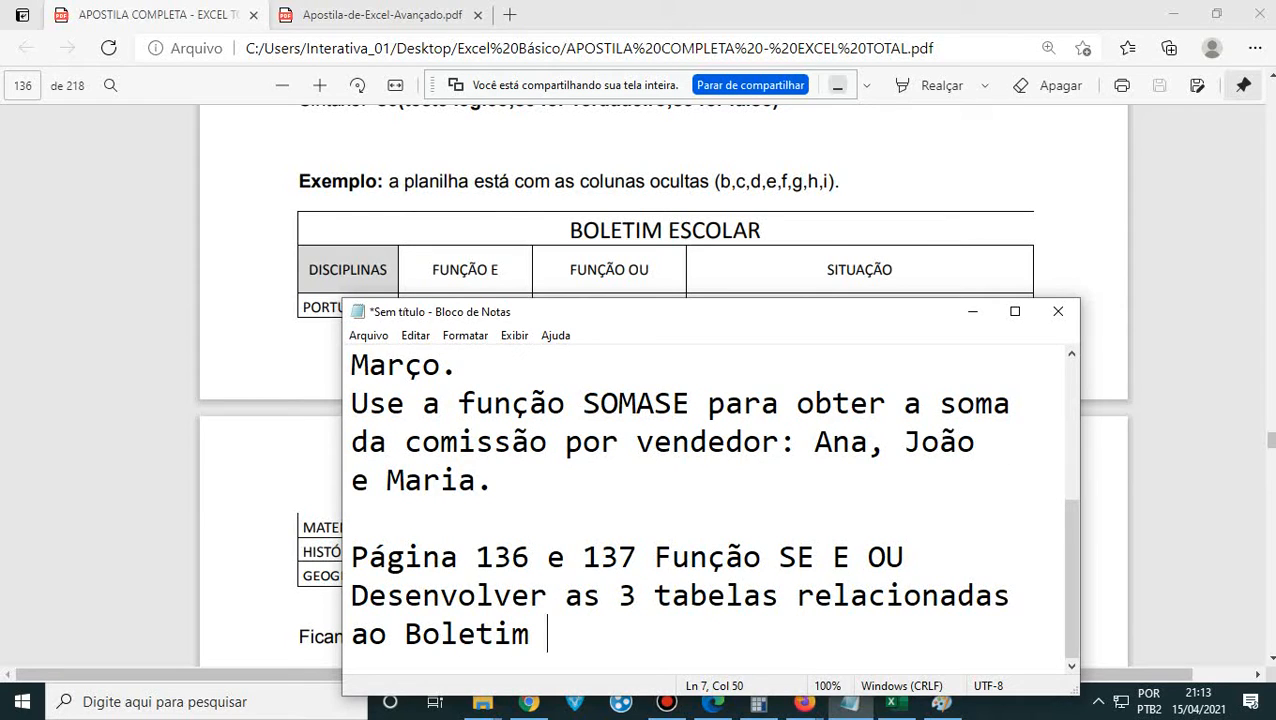
{"action": "type", "text": "Escolar."}
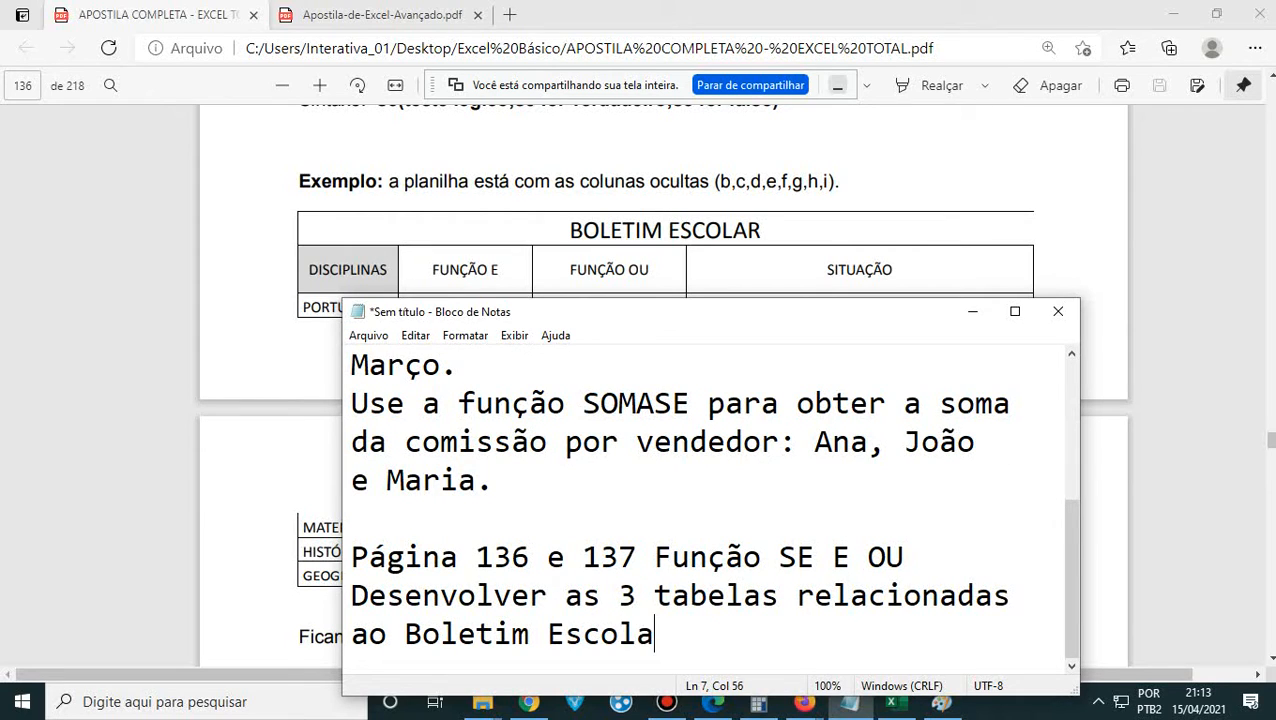
- Return to the handout and capture the screen with the whole Boletim Escolar formula table across pages 136 and 137 in view
{"action": "left_click", "coordinate": [775, 228]}
{"action": "scroll", "coordinate": [651, 295], "scroll_direction": "down", "scroll_amount": 3}
{"action": "scroll", "coordinate": [651, 295], "scroll_direction": "down", "scroll_amount": 3}
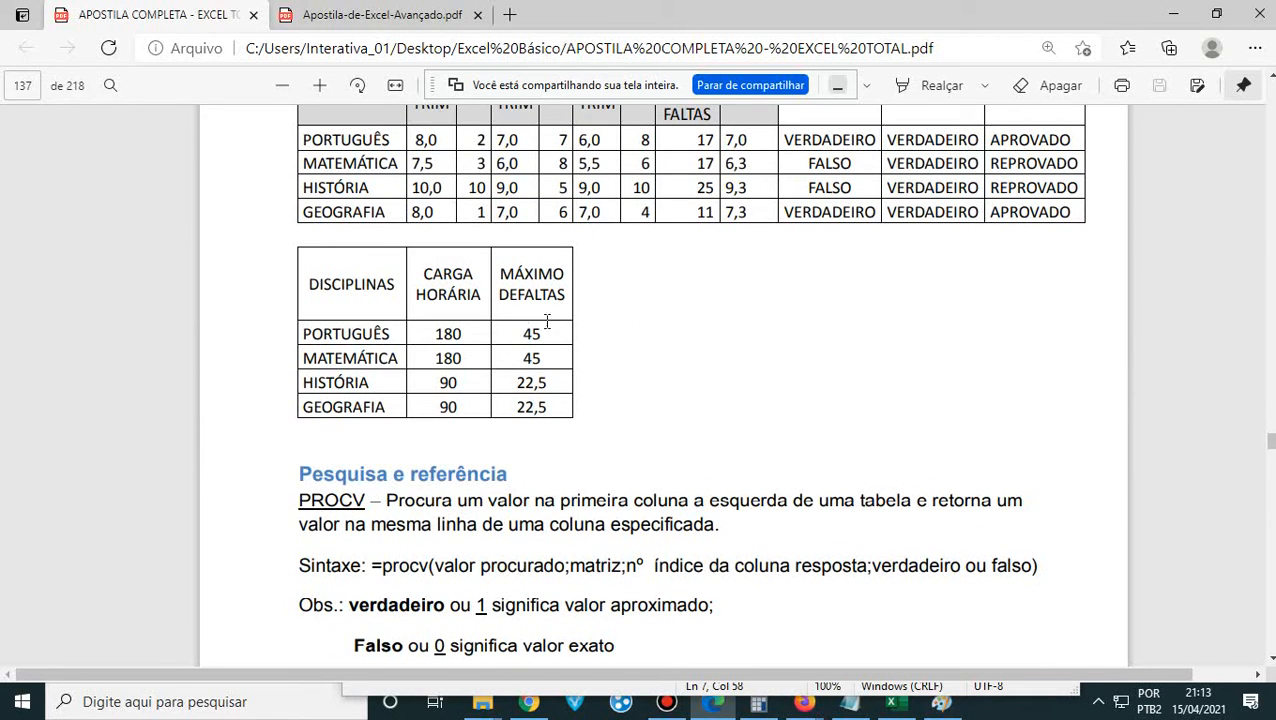
{"action": "scroll", "coordinate": [560, 343], "scroll_direction": "up", "scroll_amount": 7}
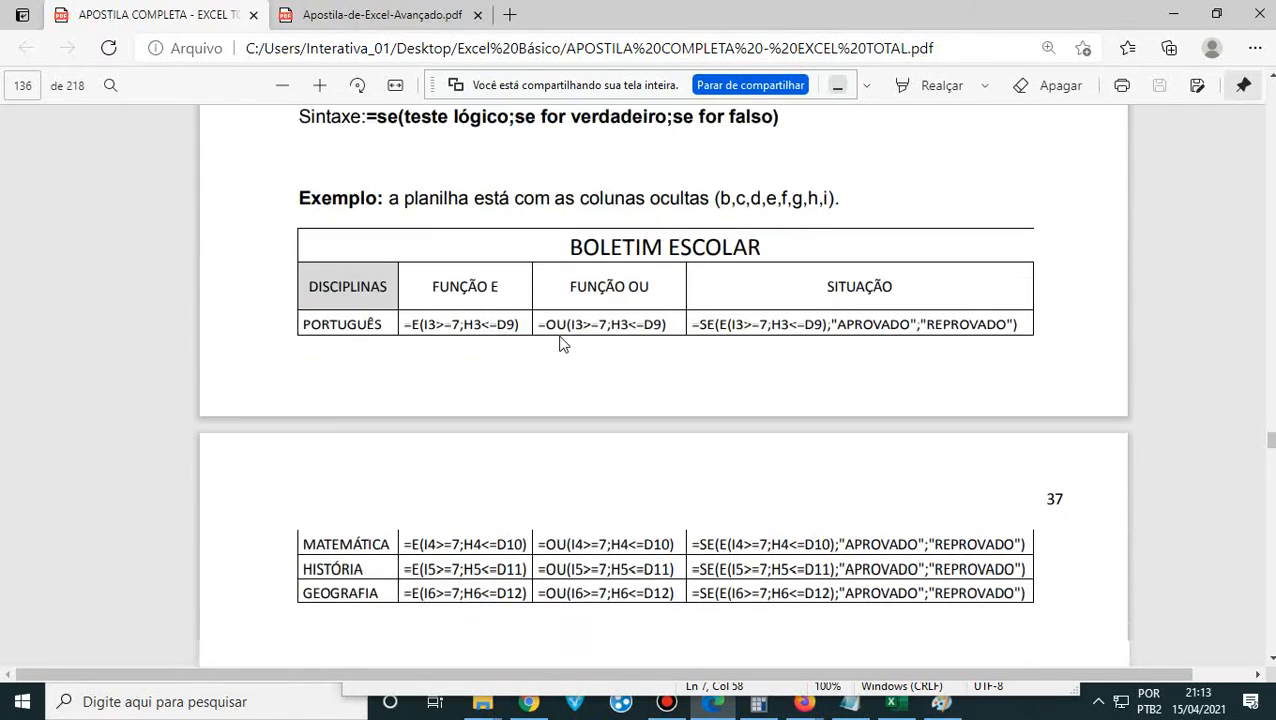
{"action": "scroll", "coordinate": [560, 343], "scroll_direction": "up", "scroll_amount": 1}
{"action": "scroll", "coordinate": [560, 343], "scroll_direction": "down", "scroll_amount": 1}
{"action": "scroll", "coordinate": [560, 343], "scroll_direction": "up", "scroll_amount": 1}
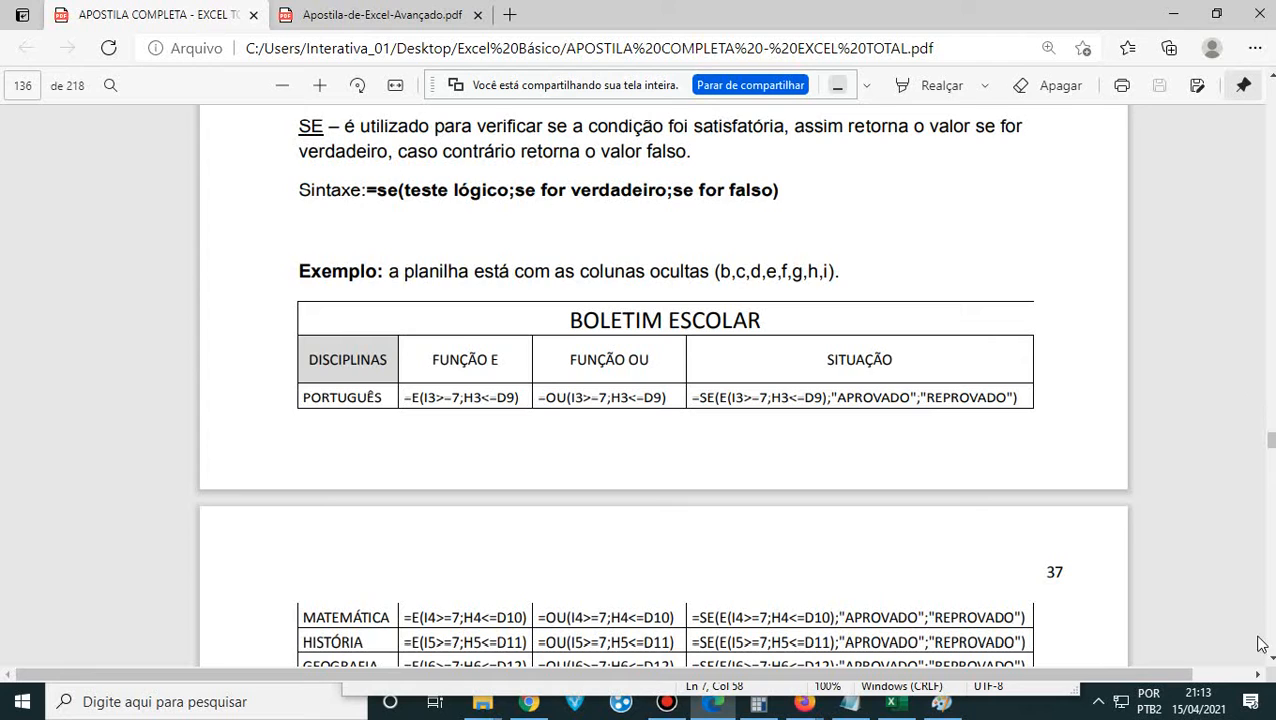
{"action": "scroll", "coordinate": [1005, 452], "scroll_direction": "down", "scroll_amount": 2}
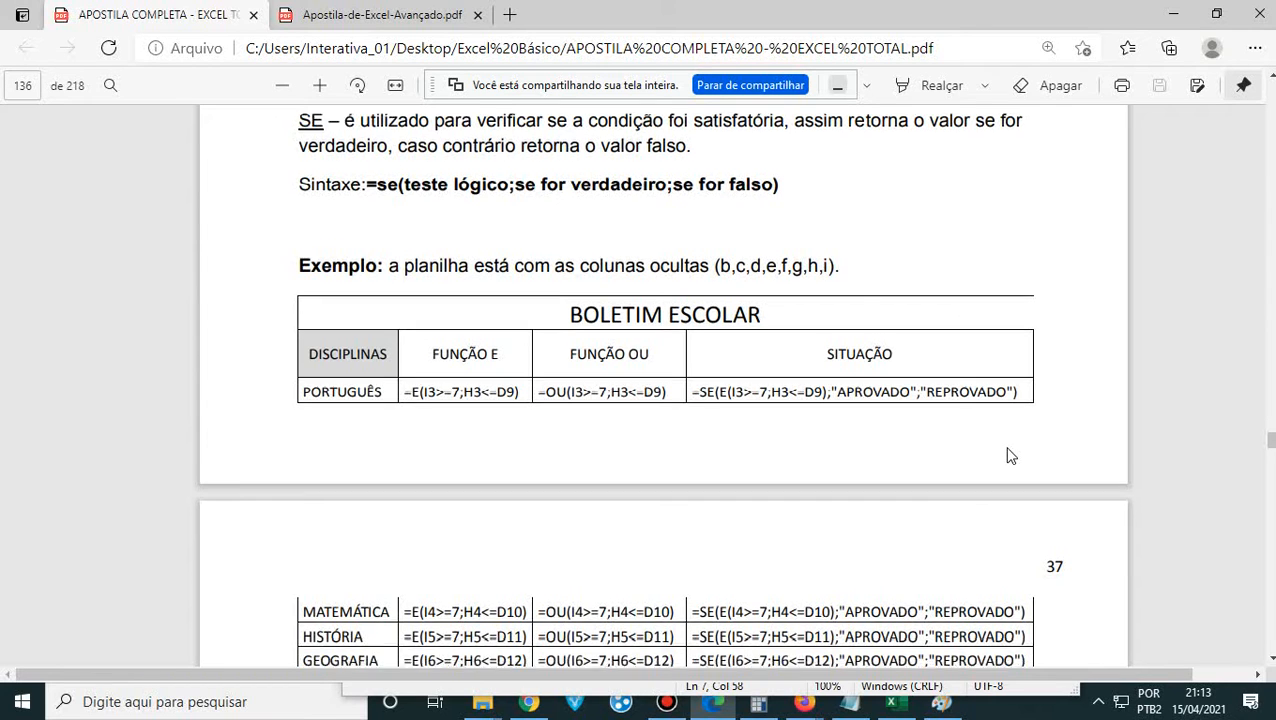
{"action": "scroll", "coordinate": [1010, 456], "scroll_direction": "up", "scroll_amount": 1}
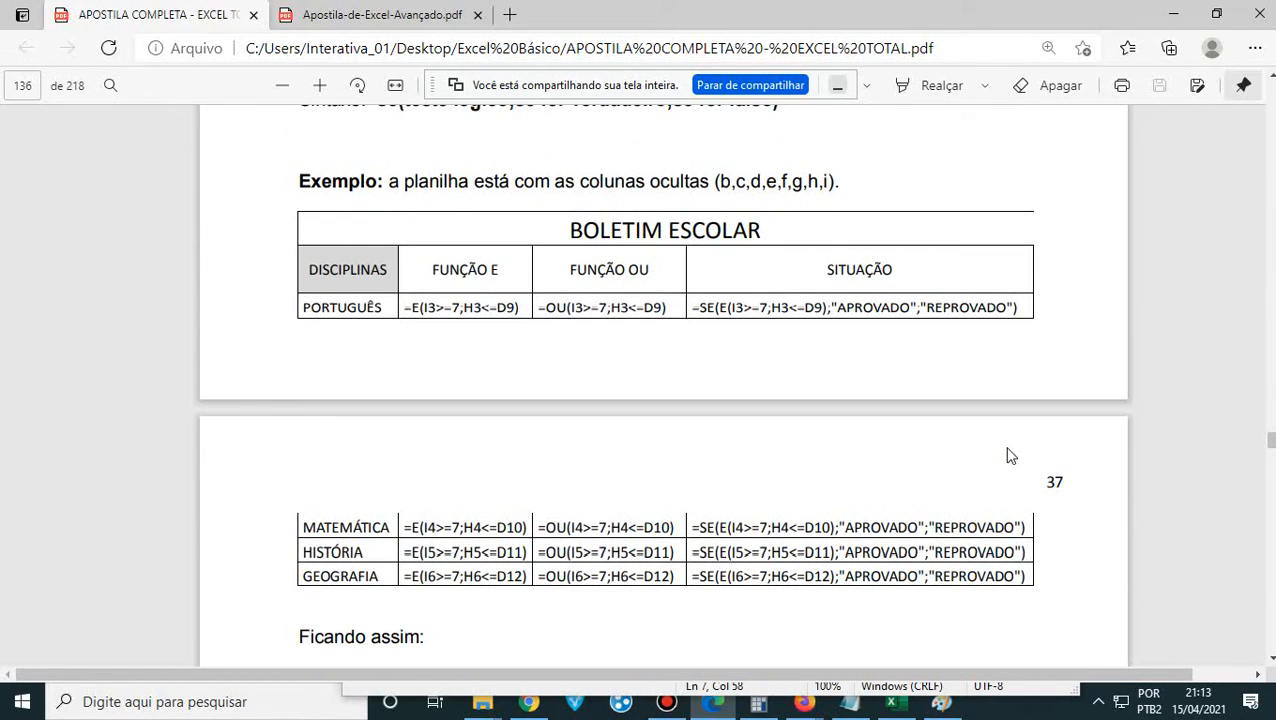
- Switch to Paint and replace the SOMASE image on the canvas with the captured Boletim Escolar formula table
{"action": "left_click", "coordinate": [940, 702]}
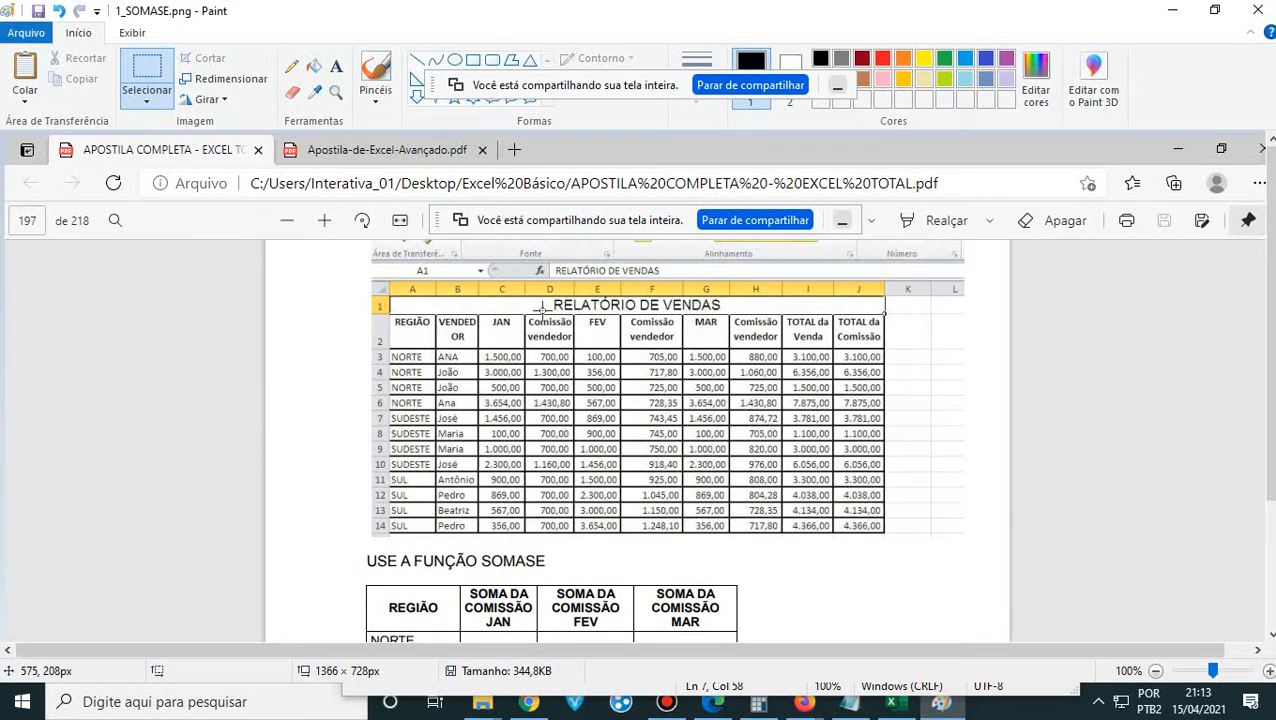
{"action": "left_click", "coordinate": [26, 33]}
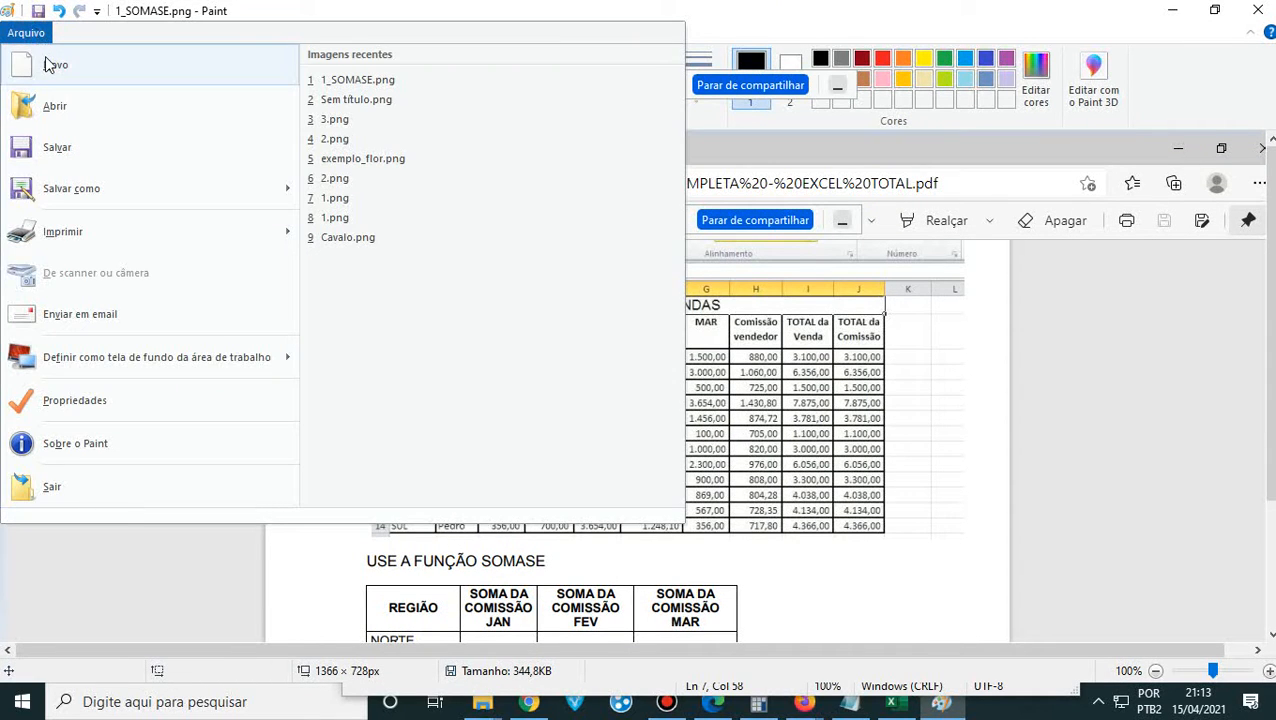
{"action": "left_click", "coordinate": [1213, 421]}
{"action": "key", "text": "ctrl+z"}
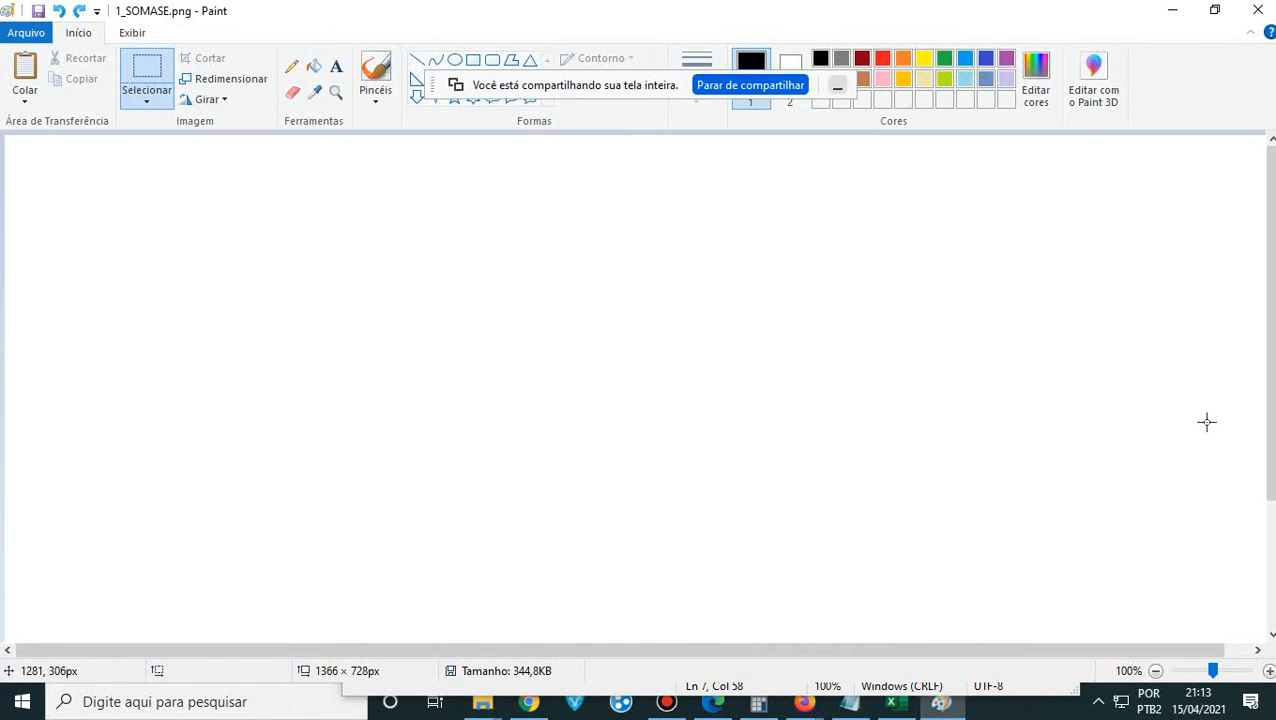
{"action": "key", "text": "ctrl+z"}
{"action": "key", "text": "ctrl+v"}
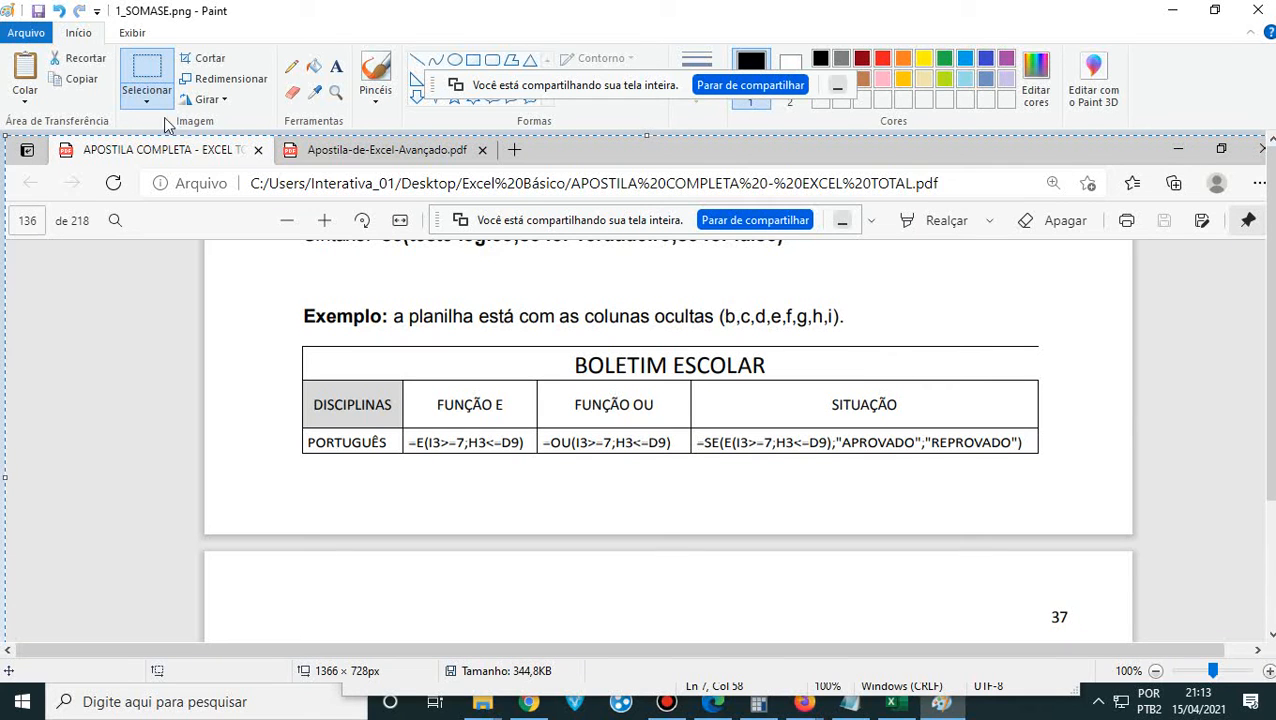
{"action": "scroll", "coordinate": [545, 374], "scroll_direction": "down", "scroll_amount": 3}
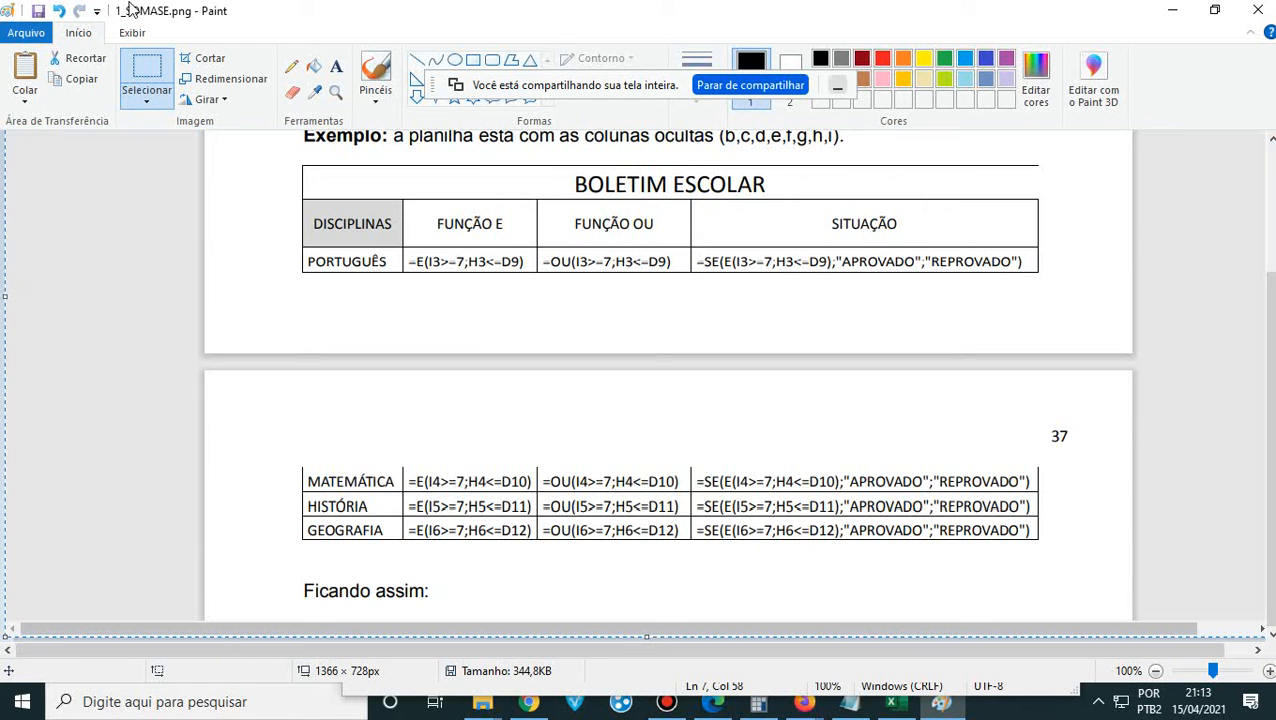
- Save the image as a new PNG named "2_Função E_OU" in the Exercícios folder
{"action": "left_click", "coordinate": [26, 33]}
{"action": "left_click", "coordinate": [105, 189]}
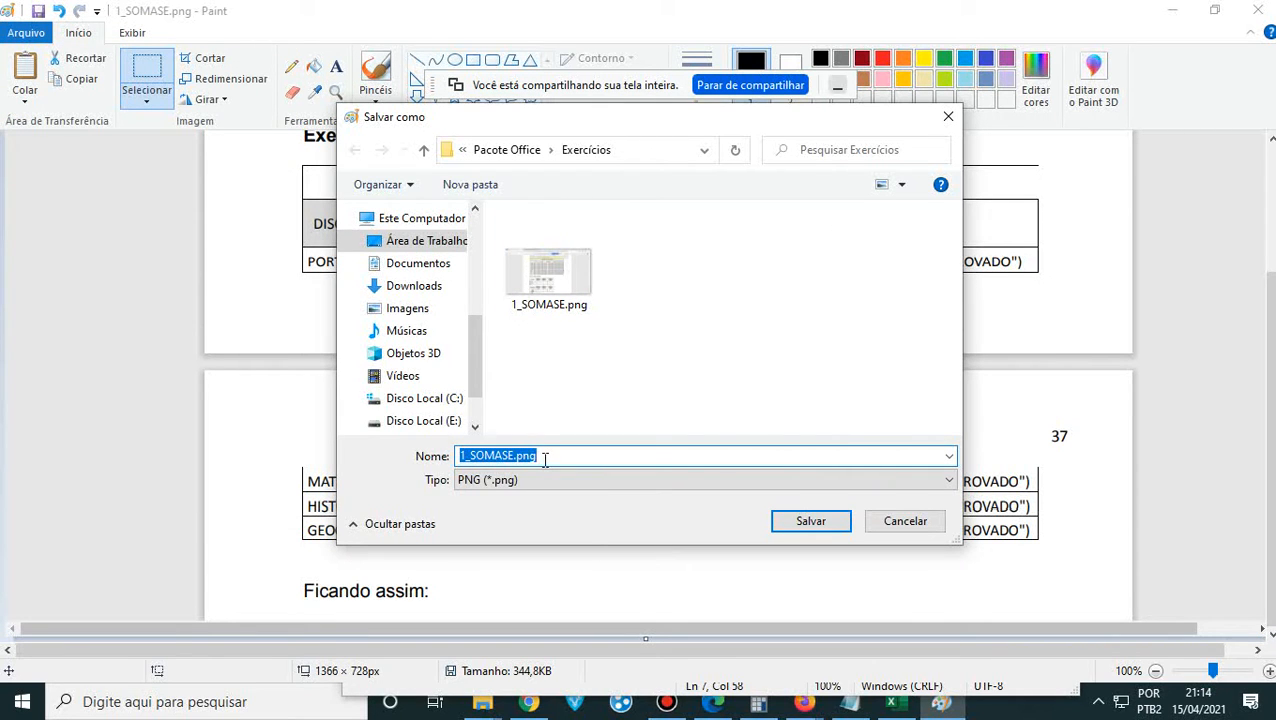
{"action": "type", "text": "2_Função E"}
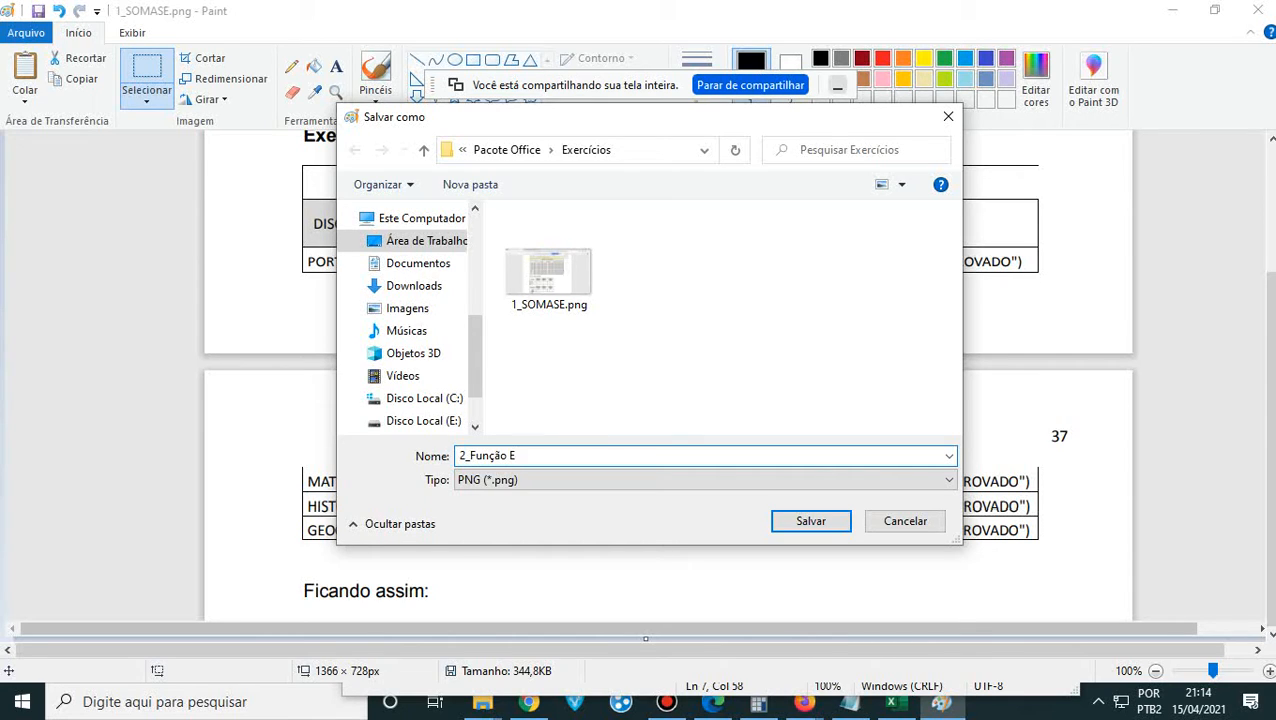
{"action": "type", "text": "_OU"}
{"action": "left_click", "coordinate": [808, 521]}
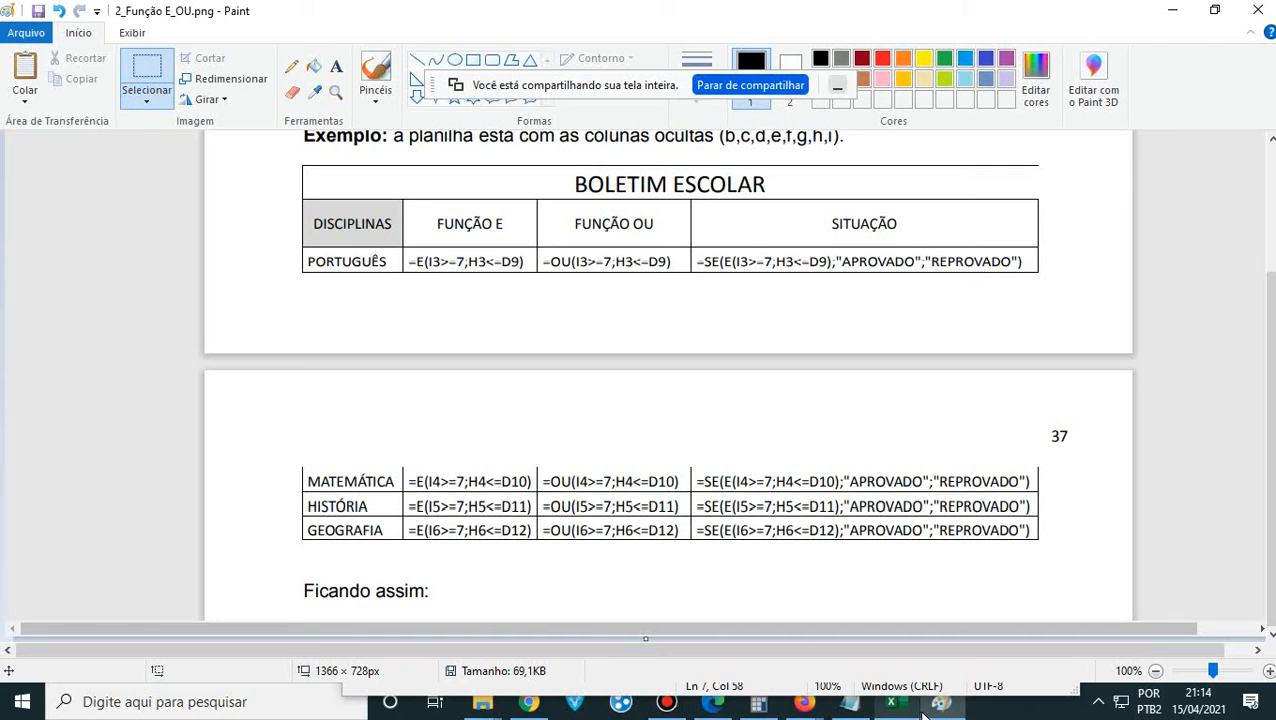
- Switch to the handout and capture page 137 with the completed Boletim Escolar and CARGA HORÁRIA tables unobstructed by Notepad
{"action": "left_click", "coordinate": [713, 703]}
{"action": "scroll", "coordinate": [743, 513], "scroll_direction": "down", "scroll_amount": 4}
{"action": "scroll", "coordinate": [743, 513], "scroll_direction": "down", "scroll_amount": 3}
{"action": "scroll", "coordinate": [743, 513], "scroll_direction": "up", "scroll_amount": 3}
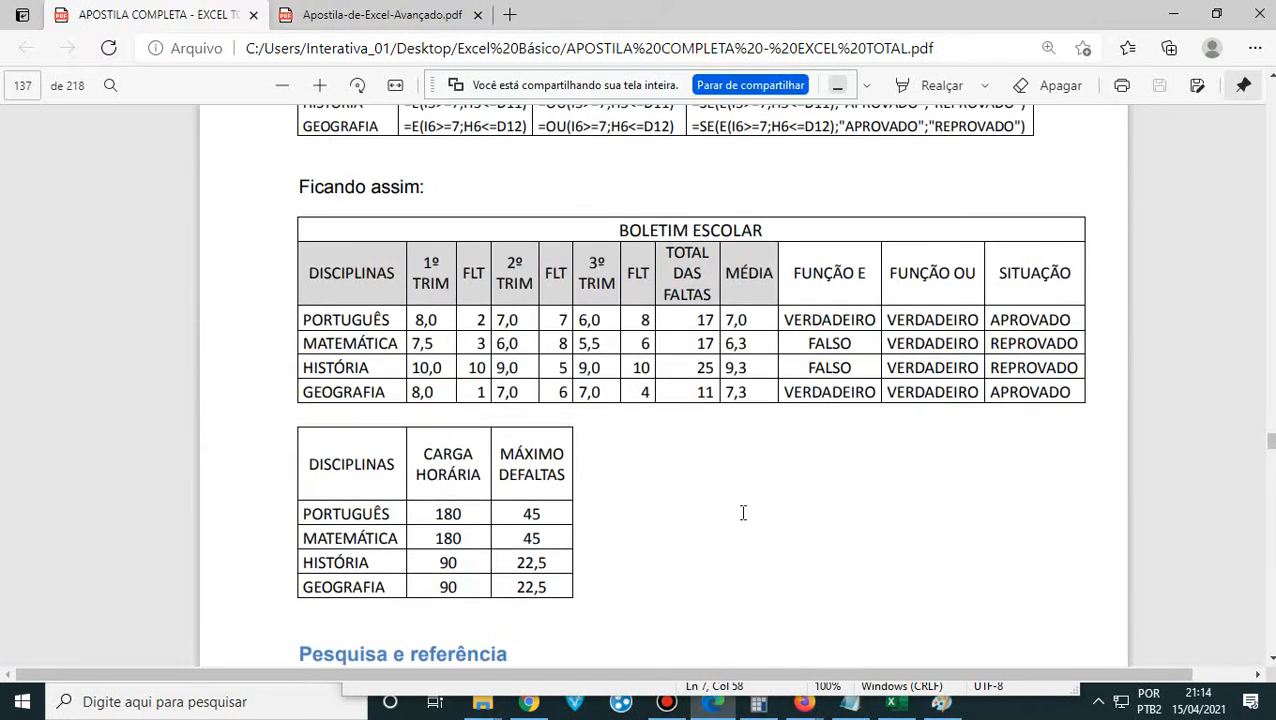
{"action": "scroll", "coordinate": [743, 513], "scroll_direction": "down", "scroll_amount": 1}
{"action": "left_click_drag", "start_coordinate": [931, 697], "coordinate": [935, 684]}
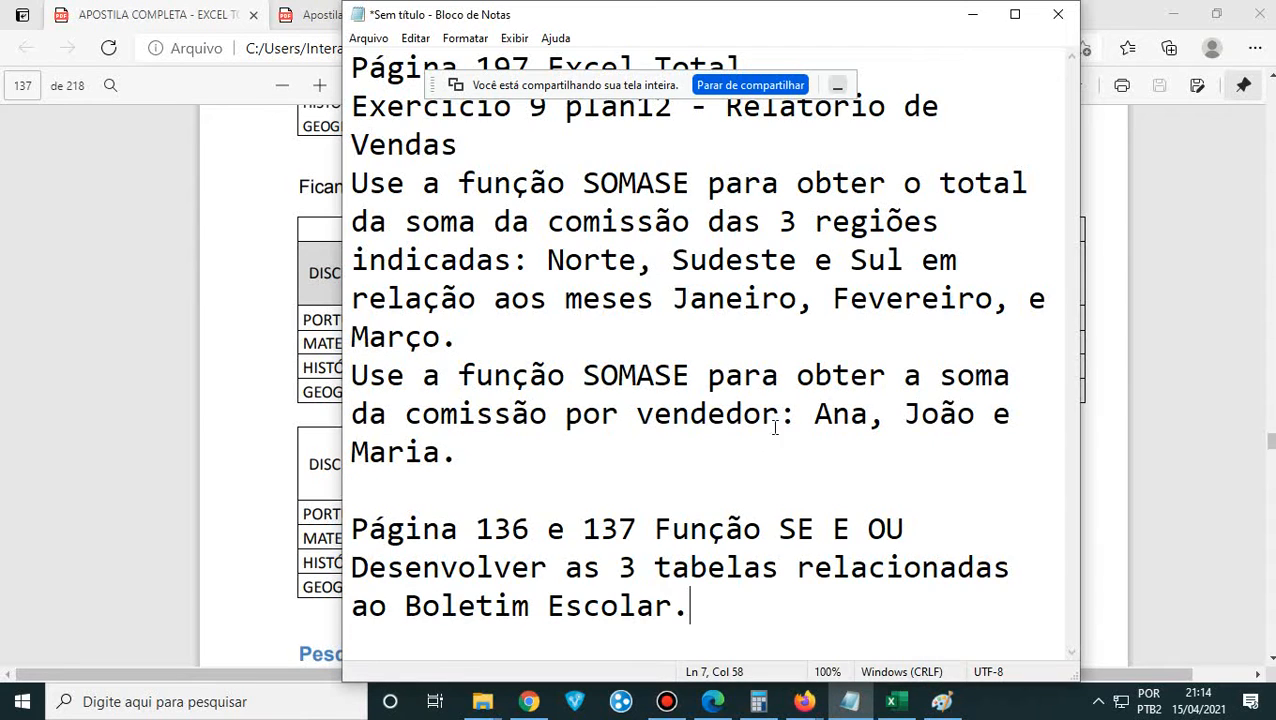
{"action": "left_click", "coordinate": [252, 295]}
- Switch to Paint and replace the formula table image with the captured page 137 tables
{"action": "left_click", "coordinate": [941, 701]}
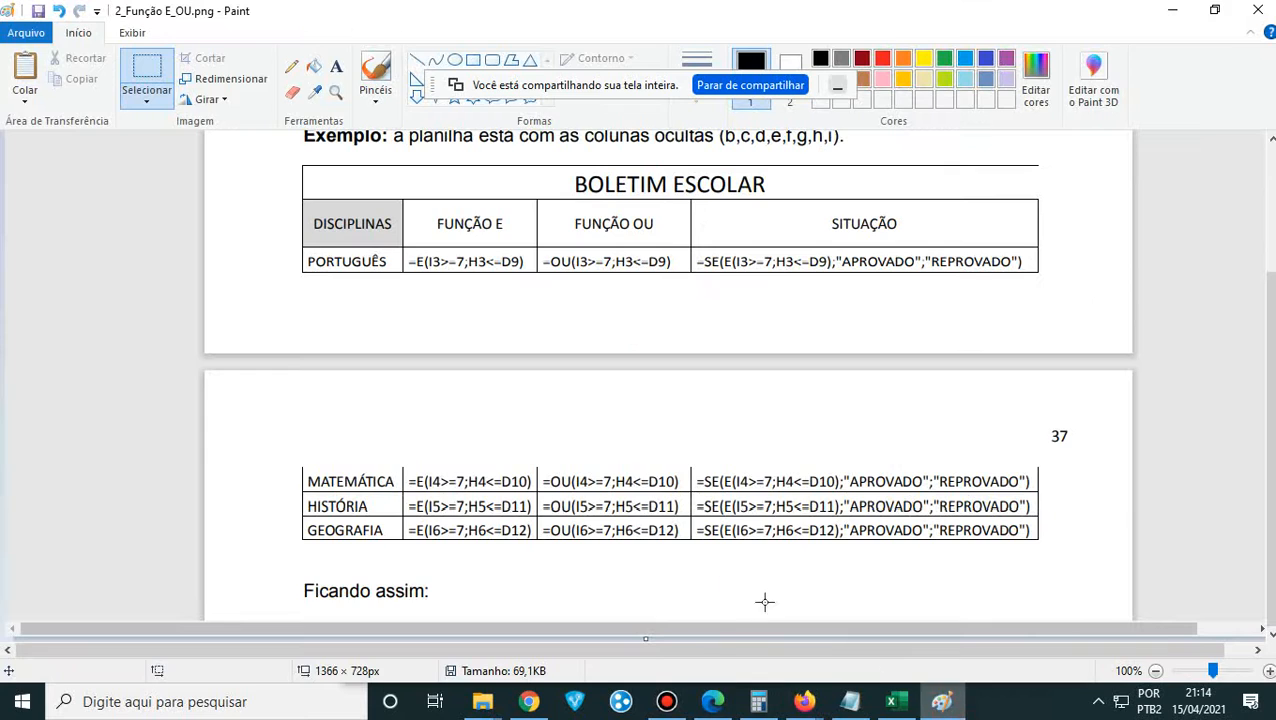
{"action": "key", "text": "ctrl+z"}
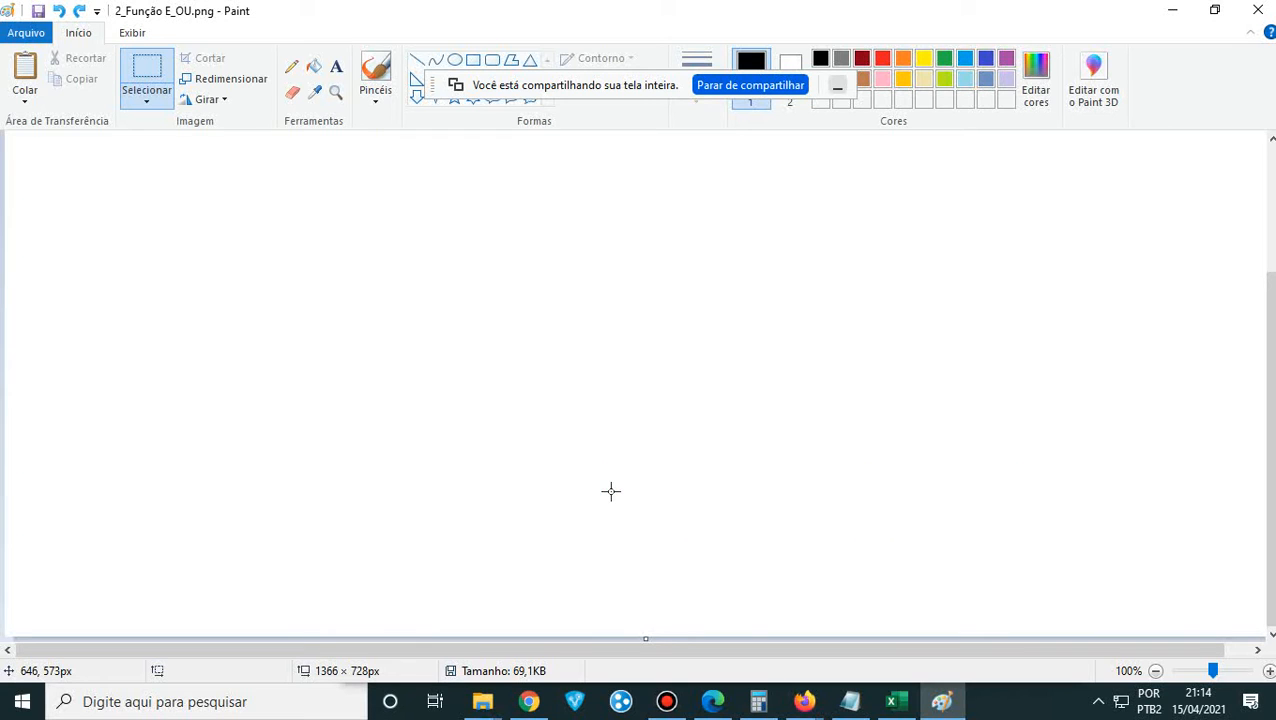
{"action": "key", "text": "ctrl+z"}
{"action": "key", "text": "ctrl+v"}
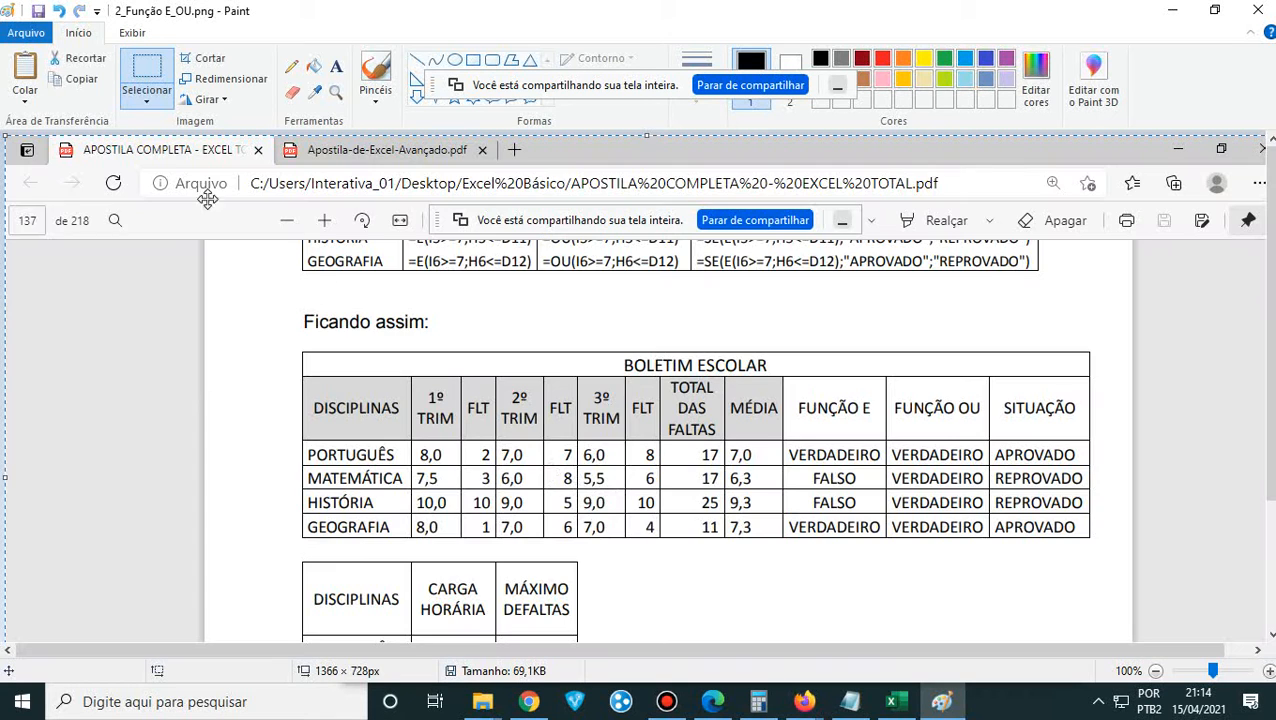
- Save the image as a new PNG named "3_Função E_OU.png" in the Exercícios folder
{"action": "left_click", "coordinate": [44, 36]}
{"action": "left_click", "coordinate": [84, 191]}
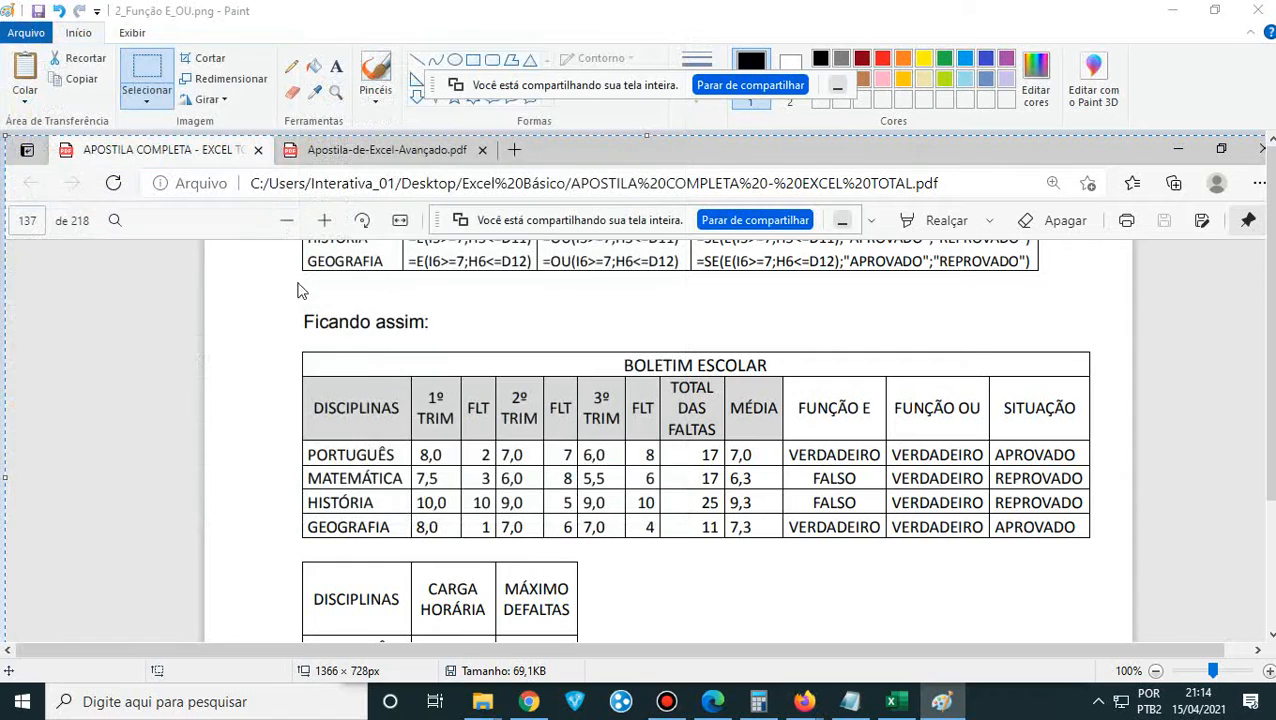
{"action": "left_click", "coordinate": [634, 318]}
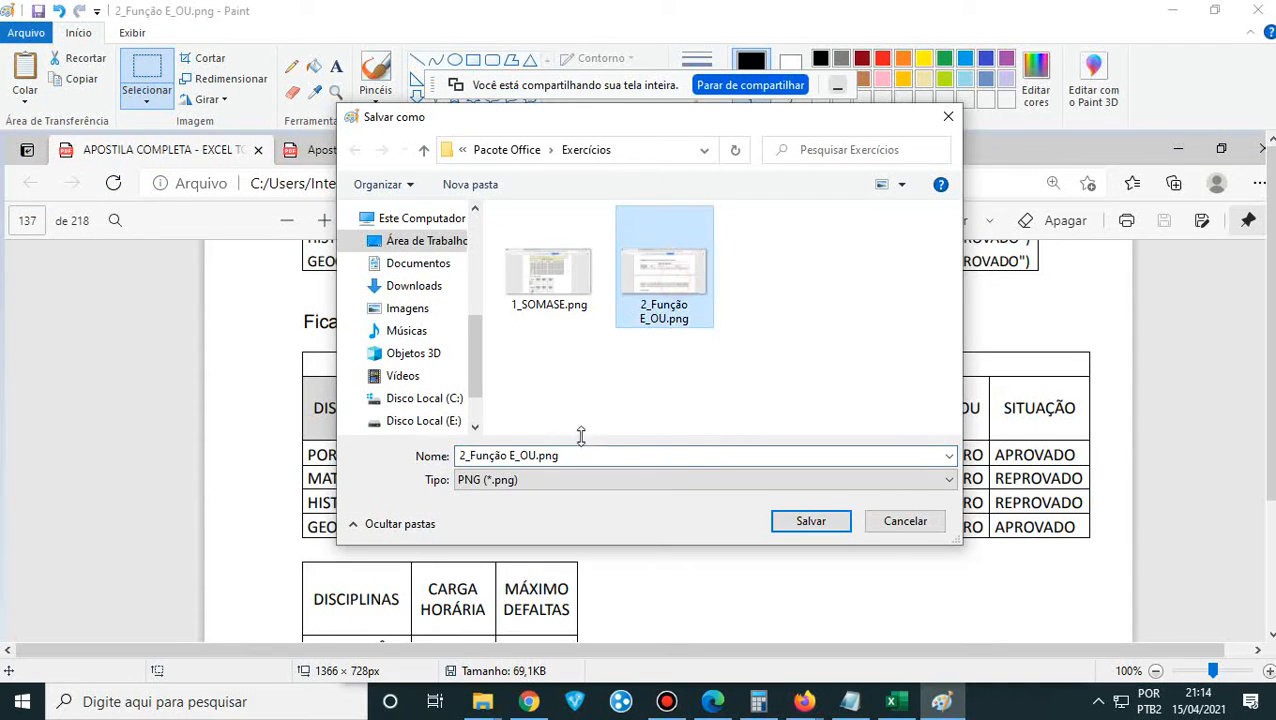
{"action": "left_click", "coordinate": [459, 455]}
{"action": "left_click", "coordinate": [460, 456]}
{"action": "left_click", "coordinate": [466, 456]}
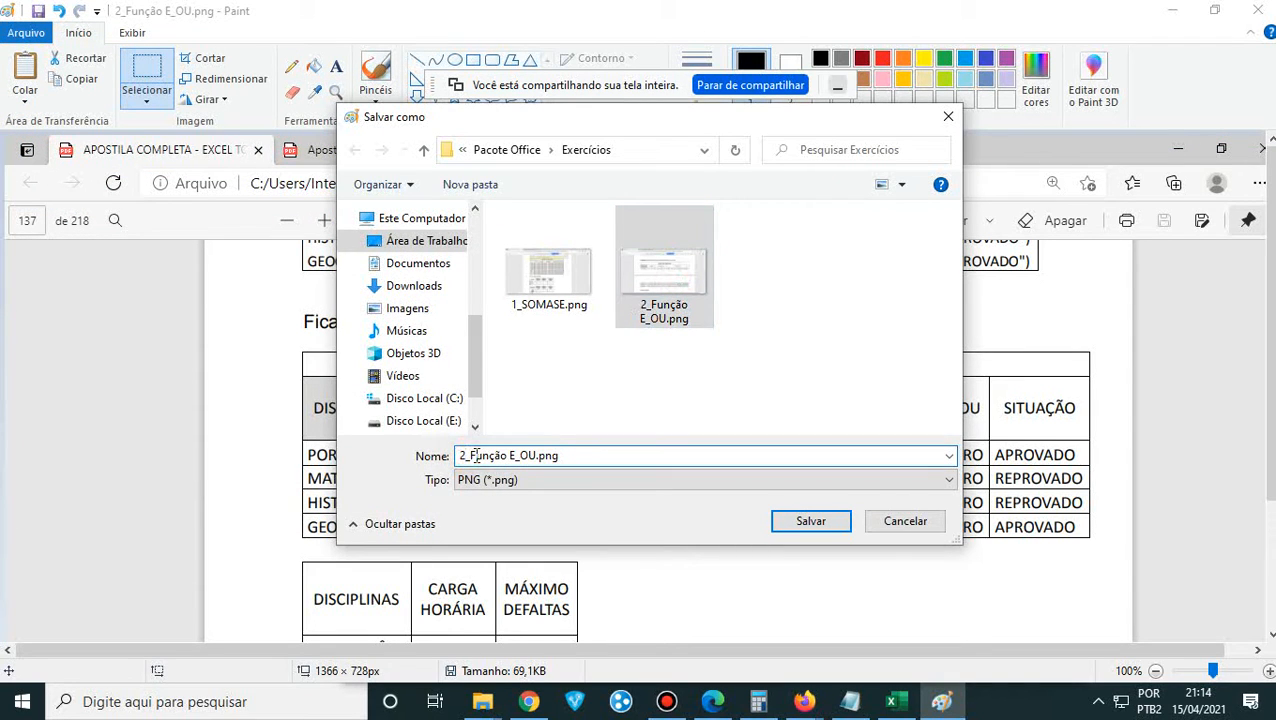
{"action": "key", "text": "BackSpace"}
{"action": "type", "text": "3"}
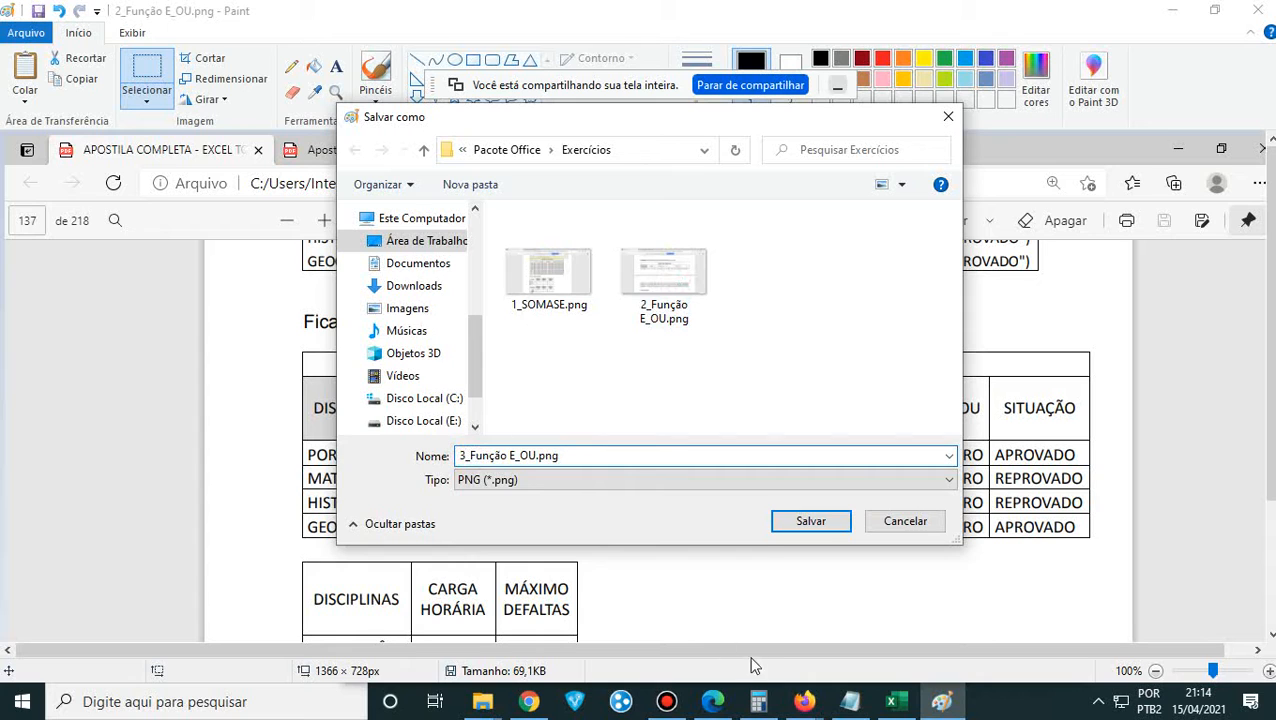
{"action": "left_click", "coordinate": [806, 521]}
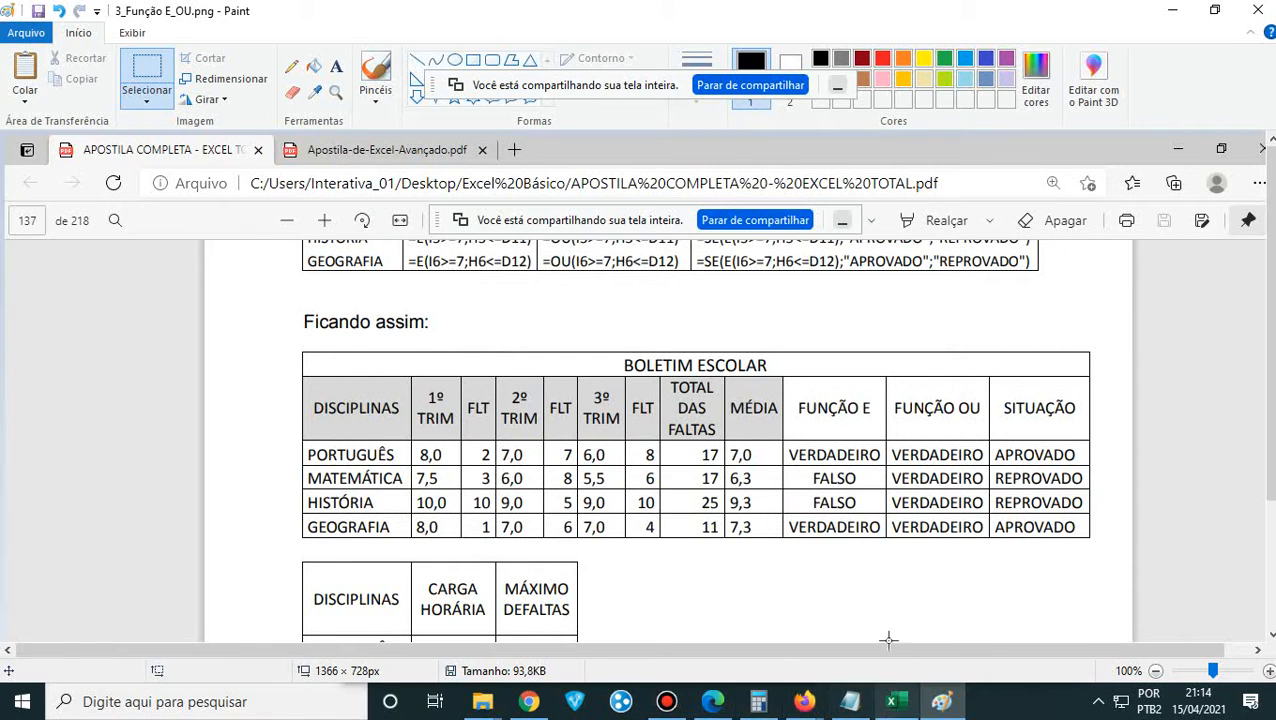
- Switch to the Notepad exercise notes, highlight all the instructions, clear the selection and minimize the window
{"action": "left_click", "coordinate": [855, 700]}
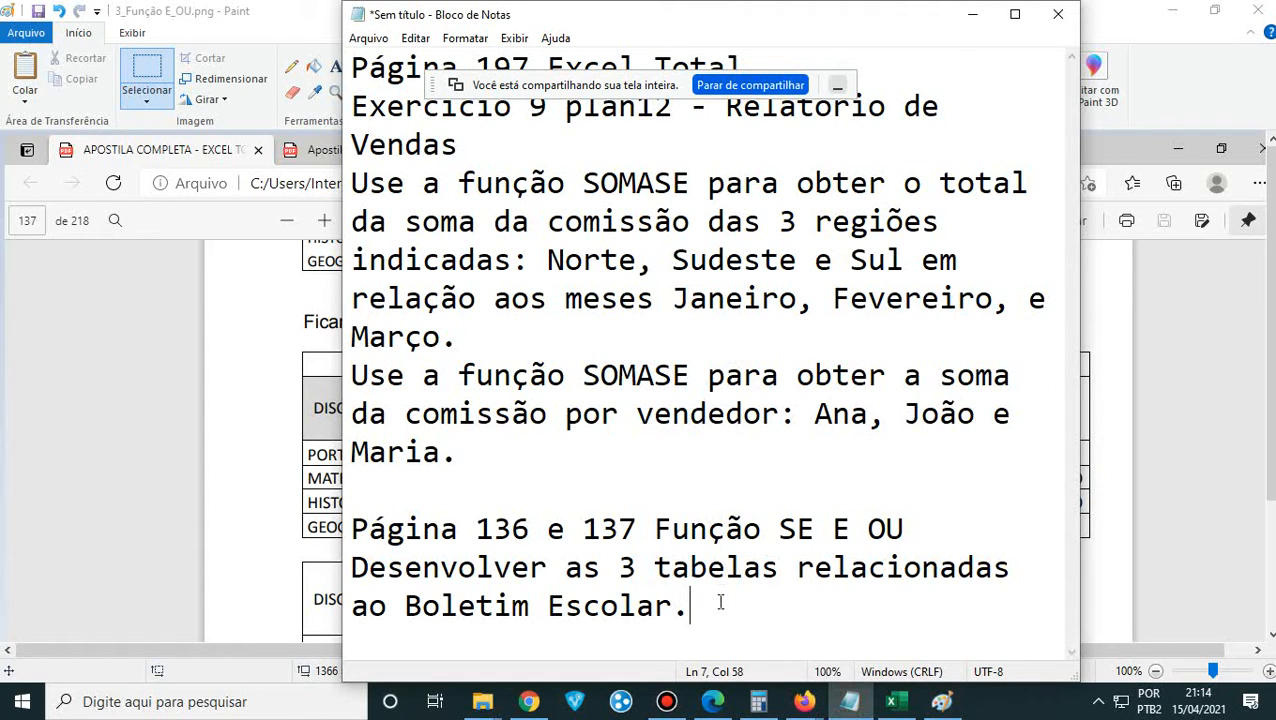
{"action": "left_click_drag", "start_coordinate": [704, 606], "coordinate": [337, 62]}
{"action": "left_click", "coordinate": [566, 453]}
{"action": "left_click", "coordinate": [966, 18]}
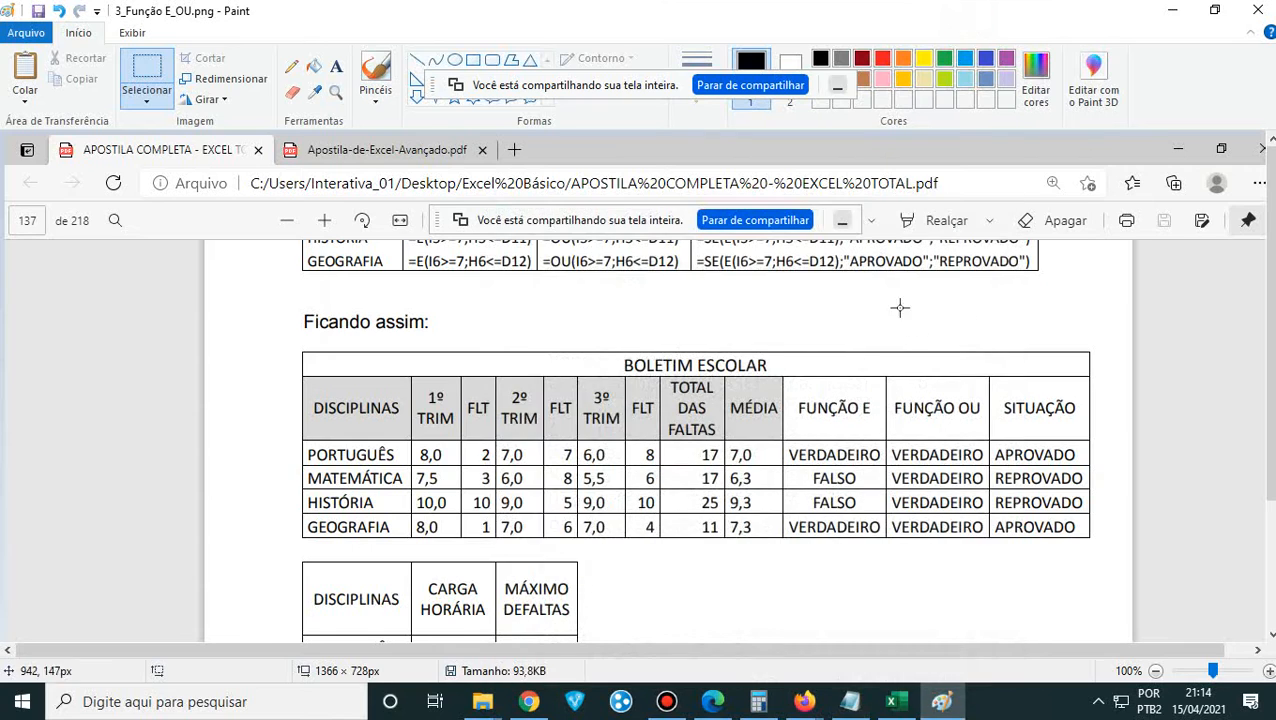
- Minimize Paint and look back through the complete handout's function sections, from page 137 to the SE example on page 119
{"action": "left_click", "coordinate": [1172, 14]}
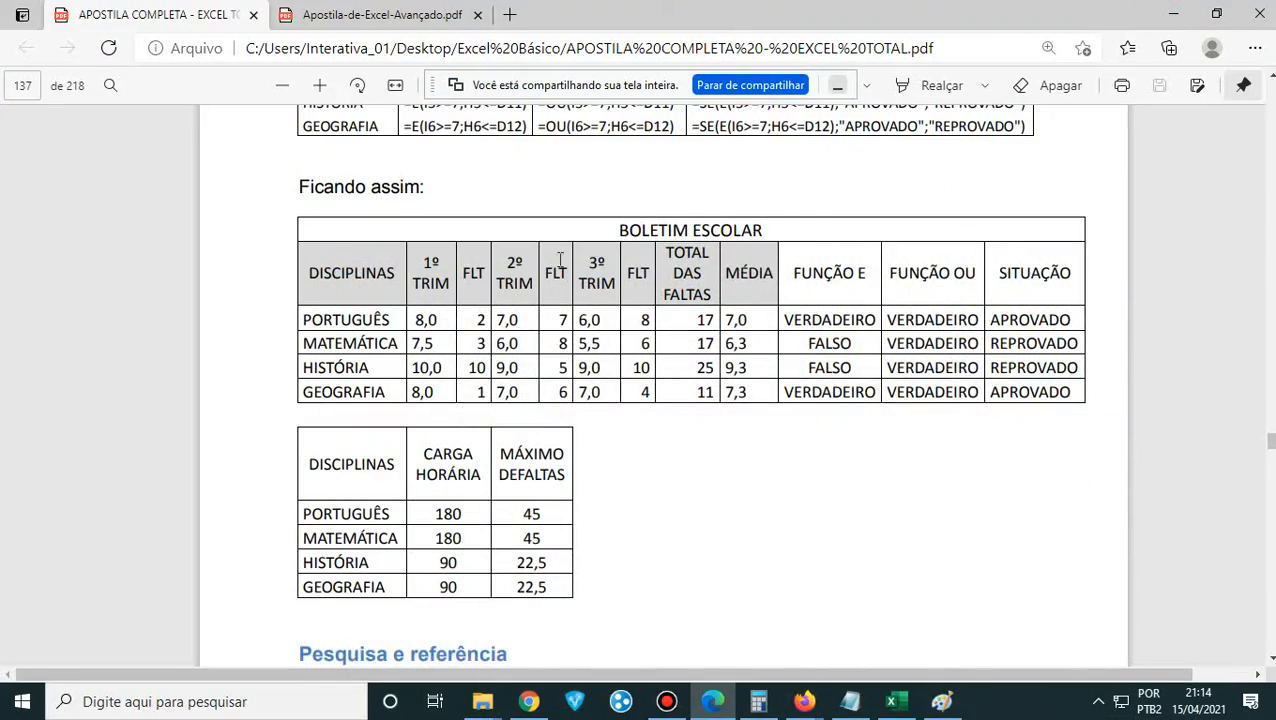
{"action": "scroll", "coordinate": [560, 258], "scroll_direction": "up", "scroll_amount": 12}
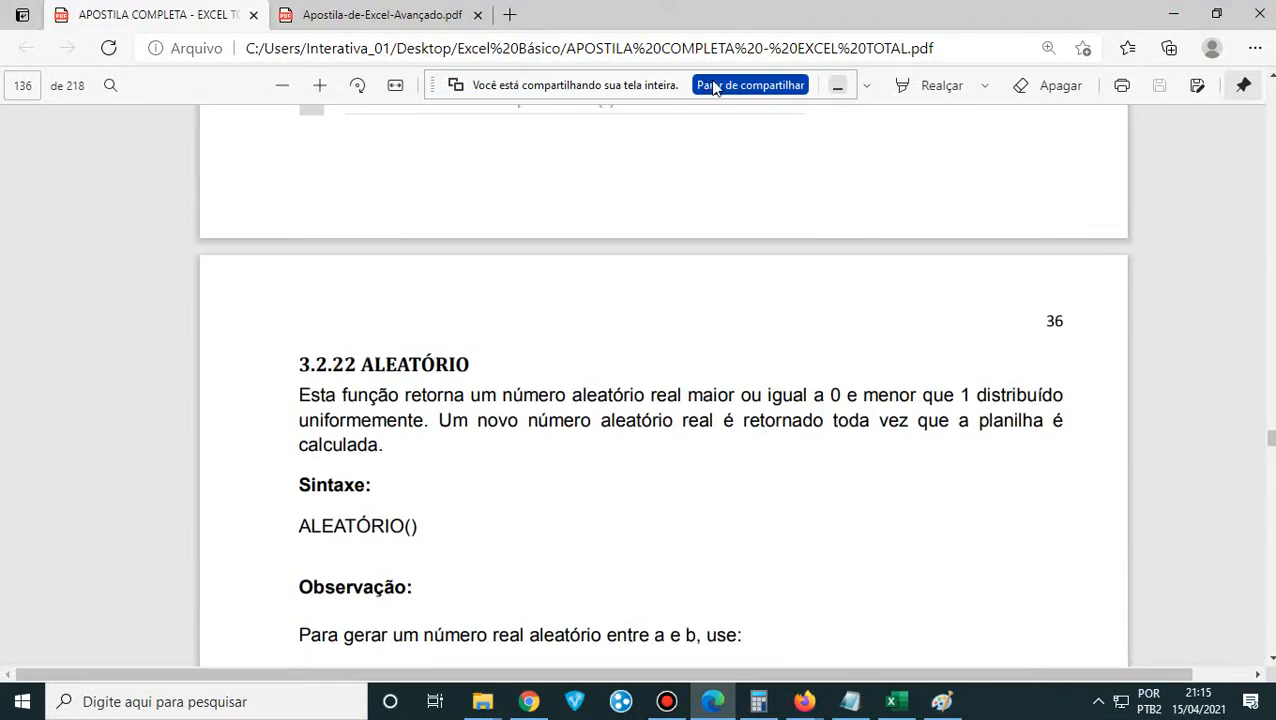
{"action": "scroll", "coordinate": [735, 360], "scroll_direction": "up", "scroll_amount": 20}
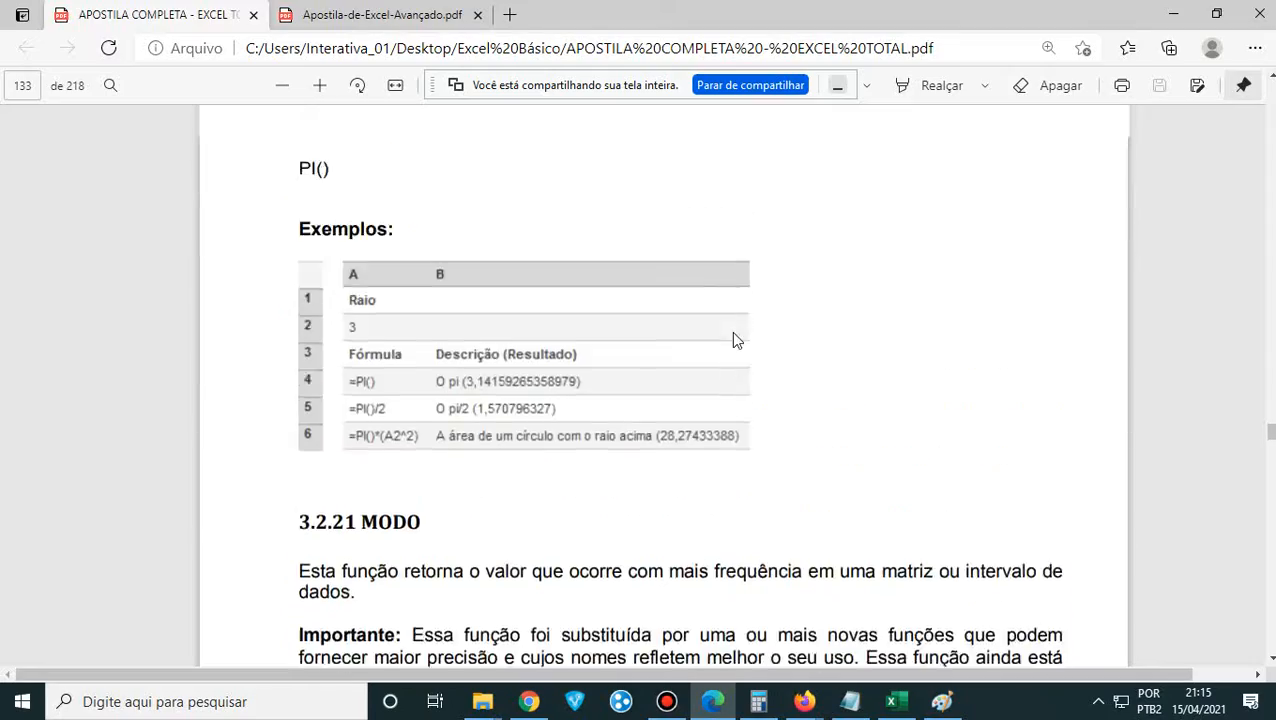
{"action": "scroll", "coordinate": [733, 340], "scroll_direction": "up", "scroll_amount": 15}
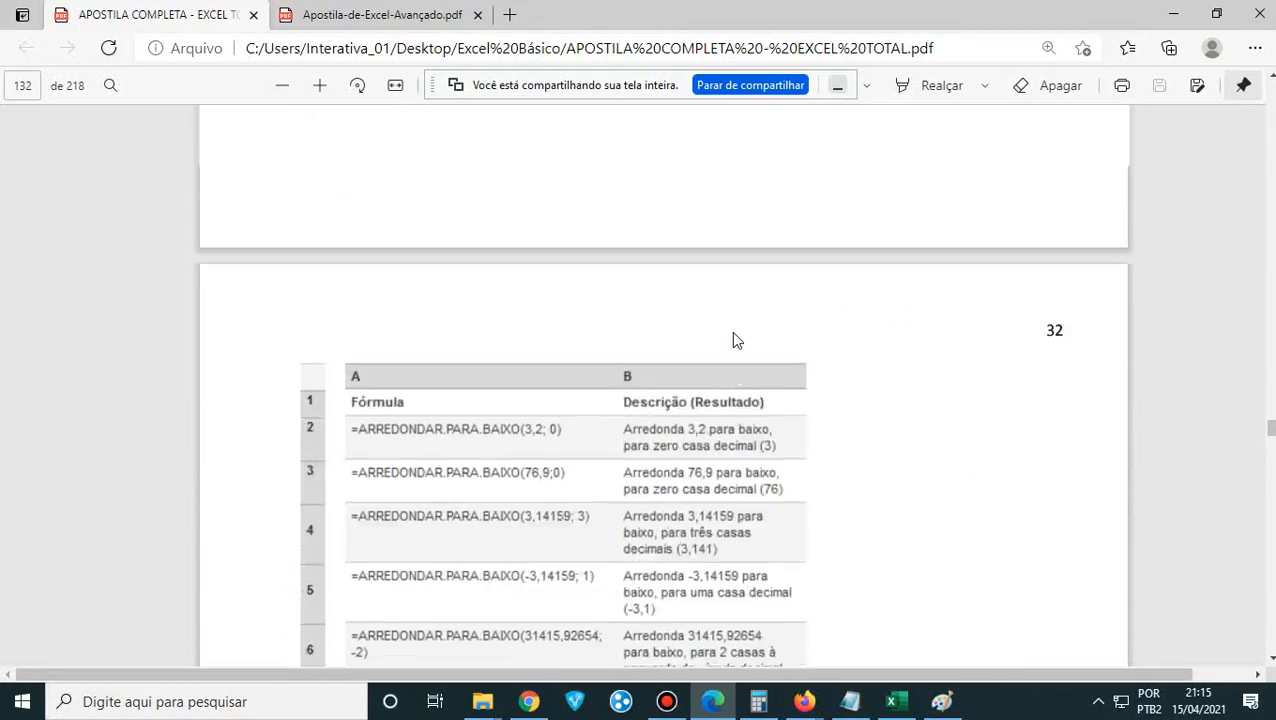
{"action": "scroll", "coordinate": [732, 340], "scroll_direction": "up", "scroll_amount": 20}
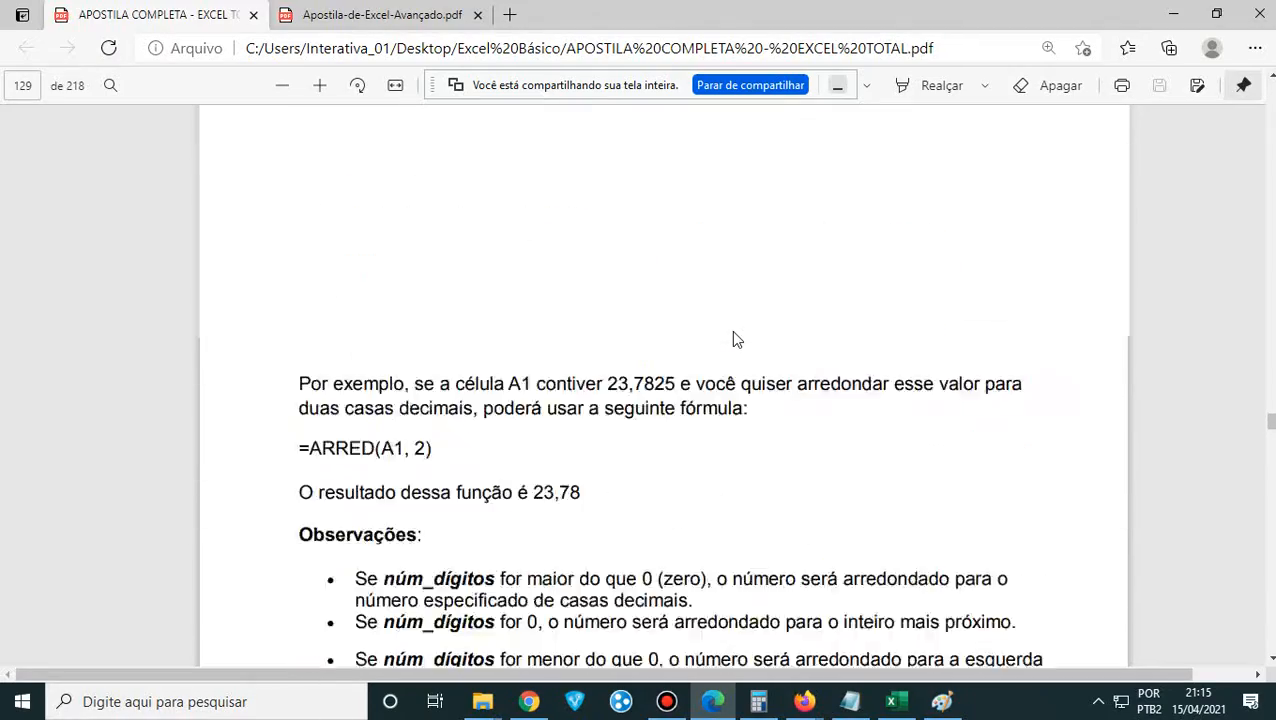
{"action": "scroll", "coordinate": [732, 340], "scroll_direction": "up", "scroll_amount": 20}
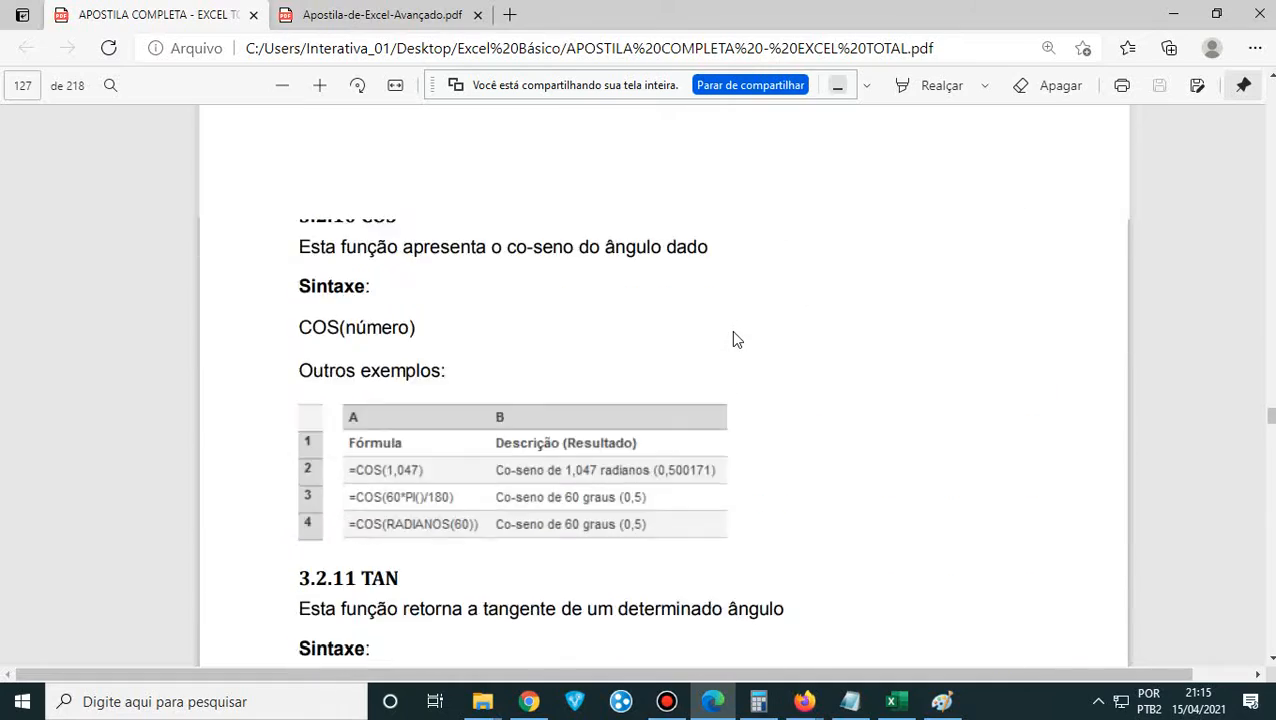
{"action": "scroll", "coordinate": [732, 340], "scroll_direction": "up", "scroll_amount": 20}
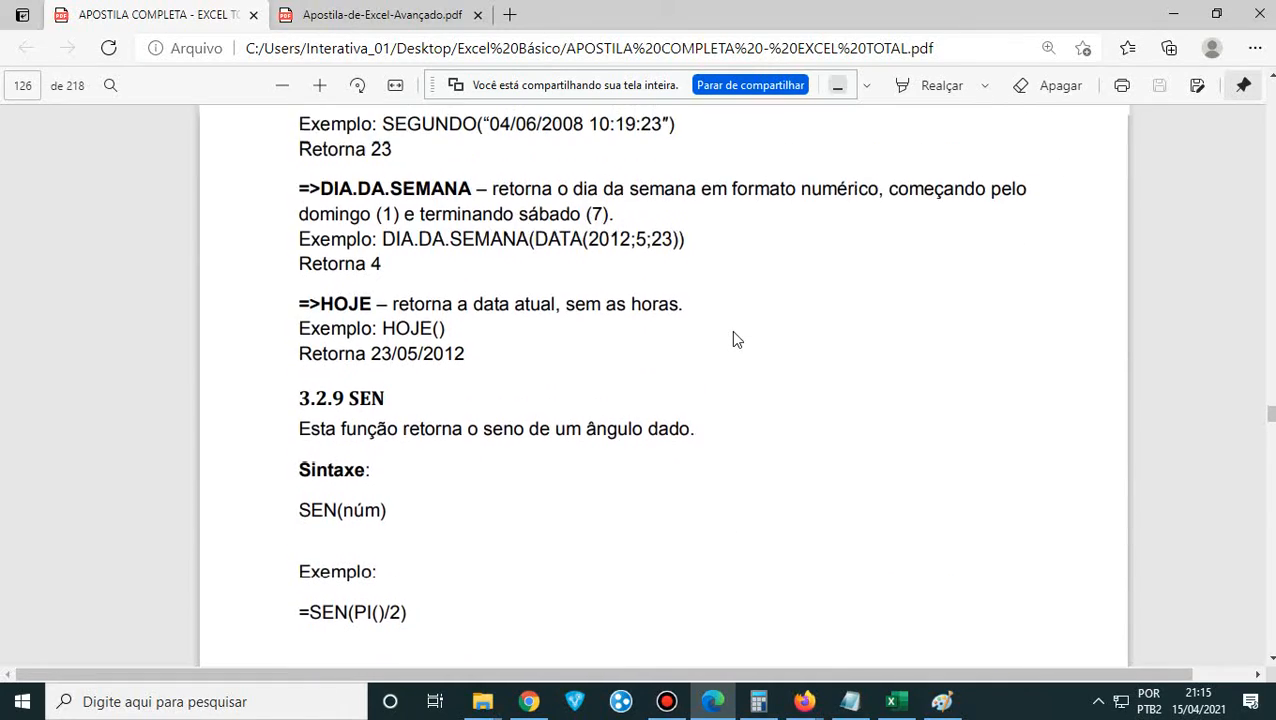
{"action": "scroll", "coordinate": [733, 340], "scroll_direction": "up", "scroll_amount": 20}
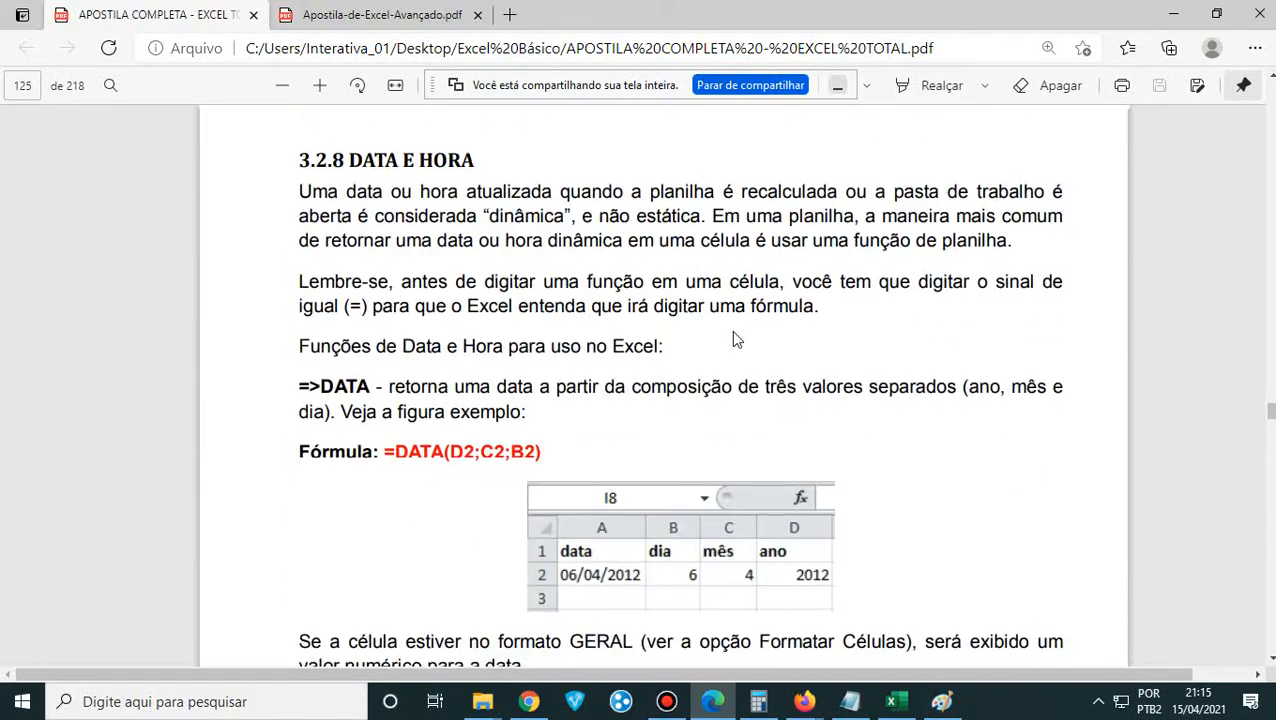
{"action": "scroll", "coordinate": [733, 340], "scroll_direction": "up", "scroll_amount": 4}
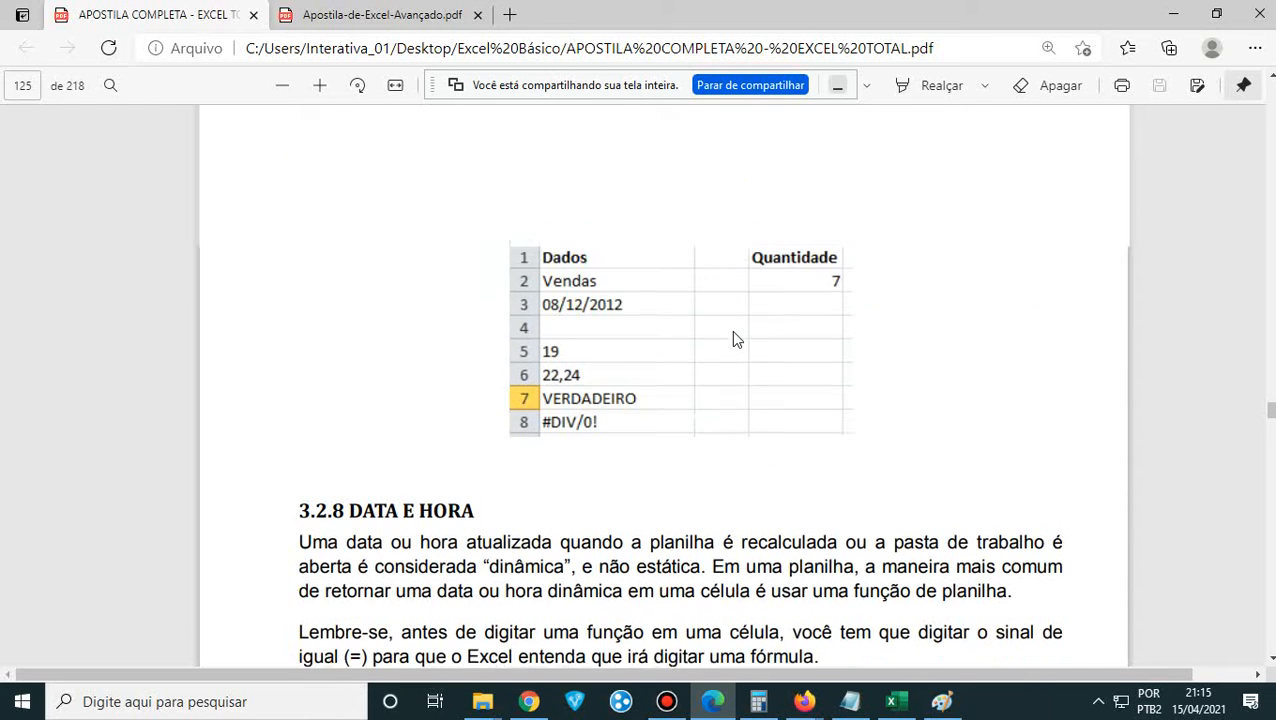
{"action": "scroll", "coordinate": [733, 340], "scroll_direction": "up", "scroll_amount": 10}
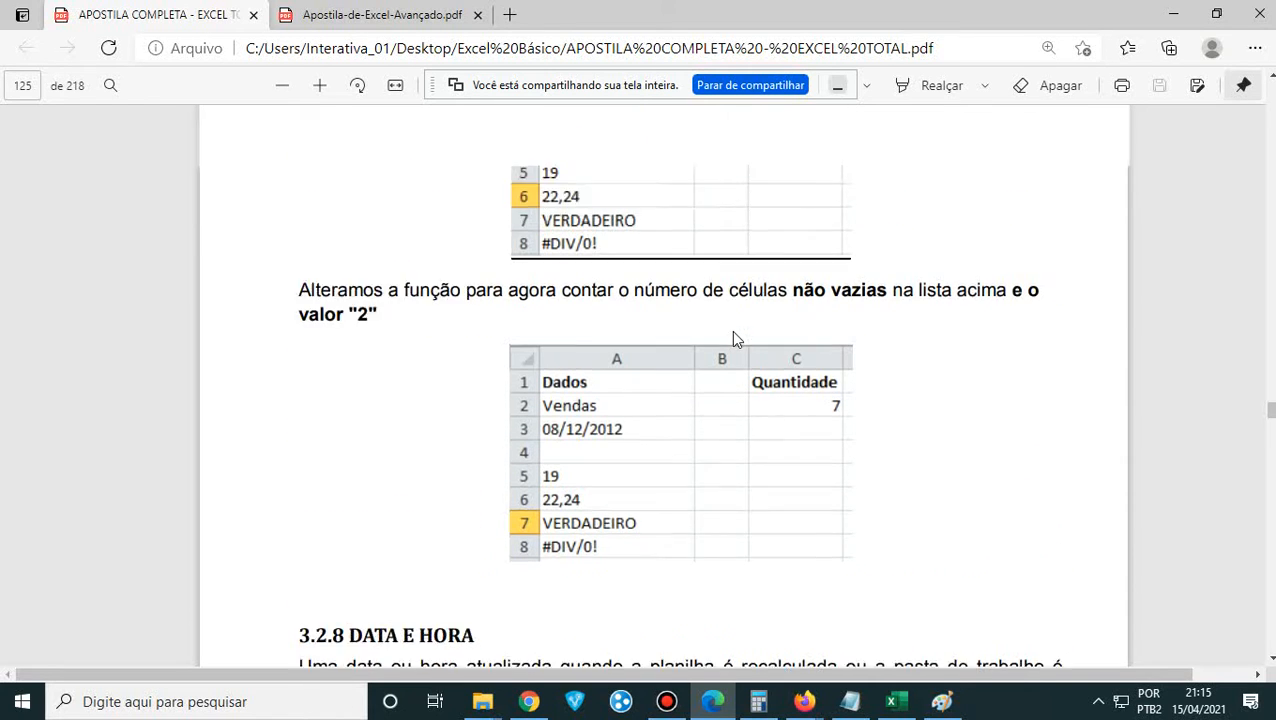
{"action": "scroll", "coordinate": [733, 332], "scroll_direction": "up", "scroll_amount": 12}
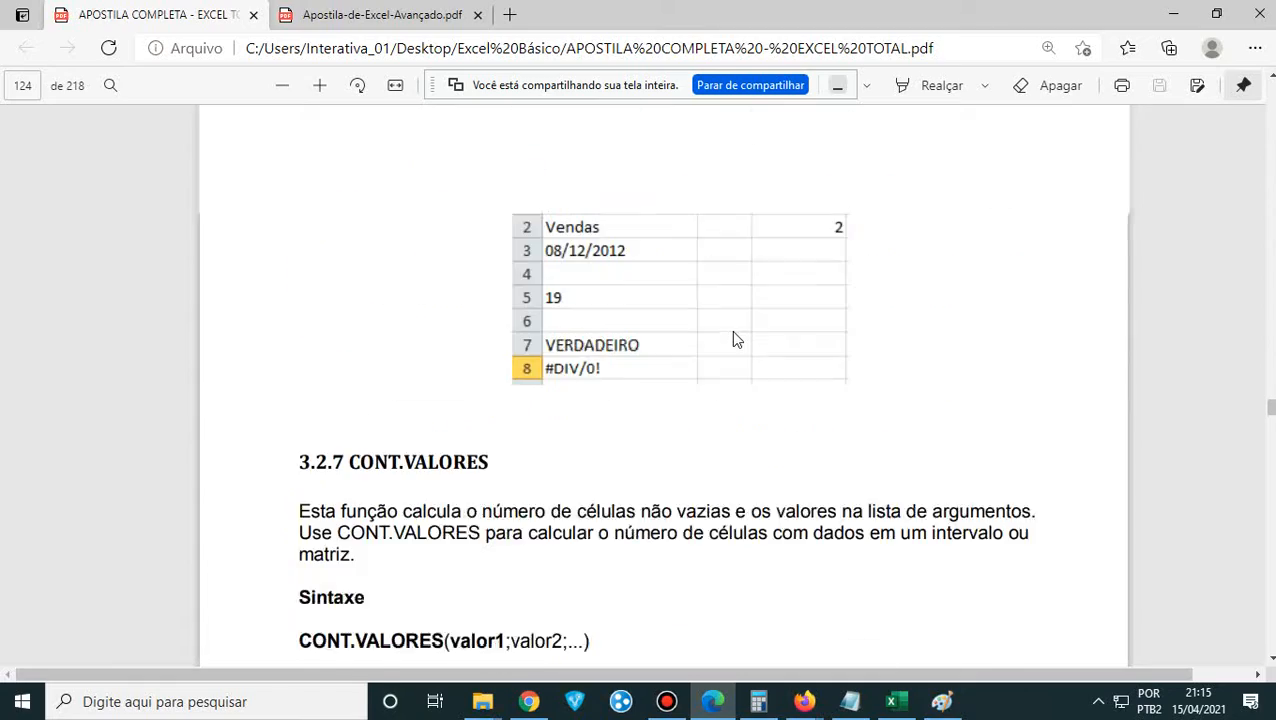
{"action": "scroll", "coordinate": [733, 340], "scroll_direction": "up", "scroll_amount": 12}
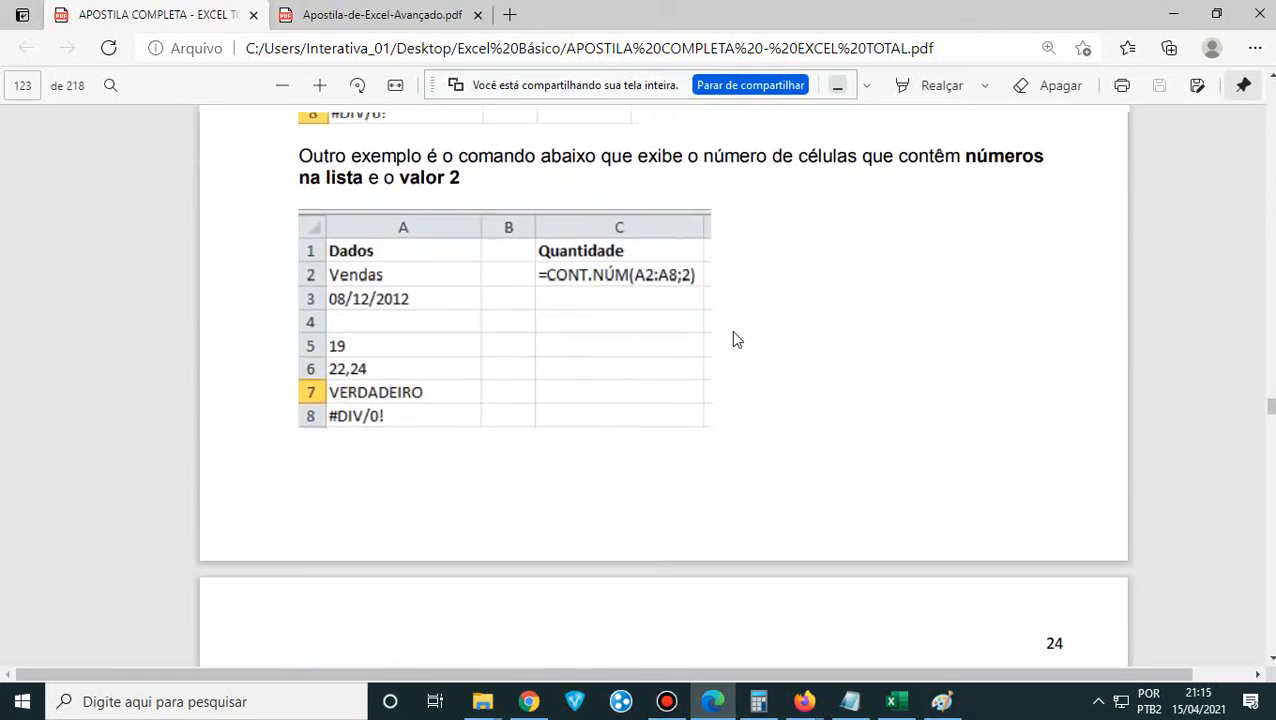
{"action": "scroll", "coordinate": [733, 340], "scroll_direction": "up", "scroll_amount": 12}
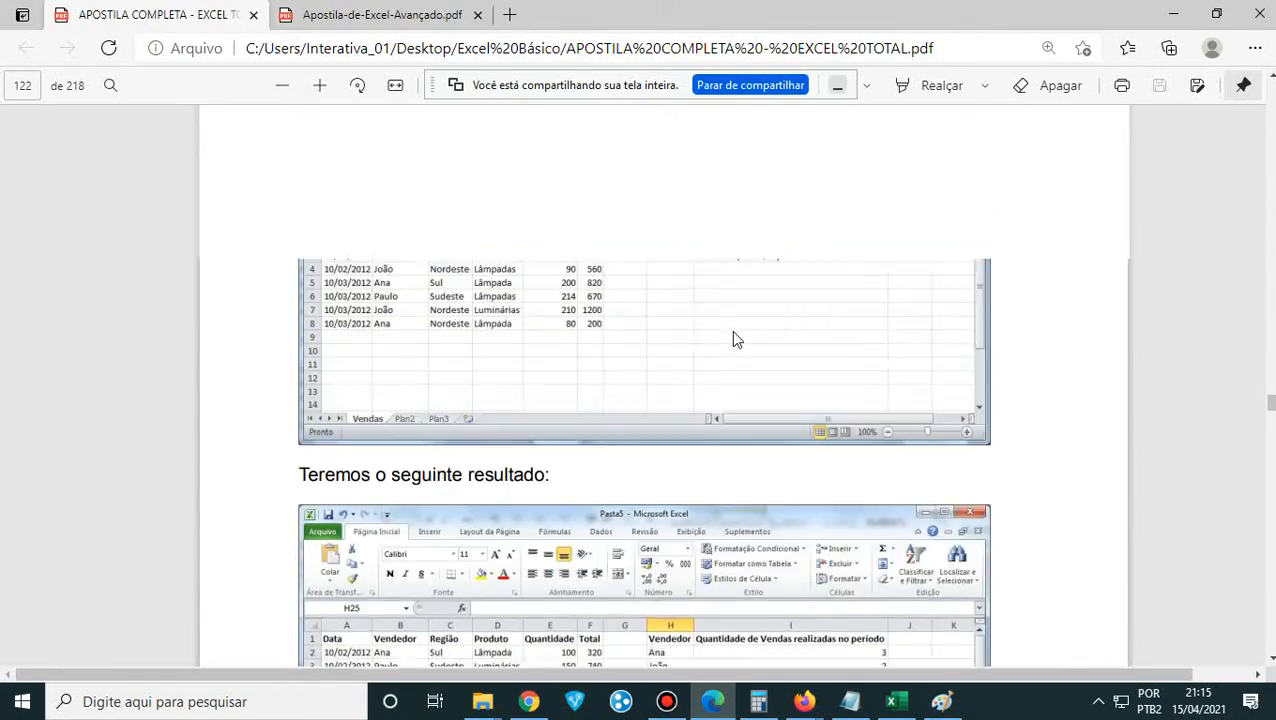
{"action": "scroll", "coordinate": [731, 336], "scroll_direction": "up", "scroll_amount": 6}
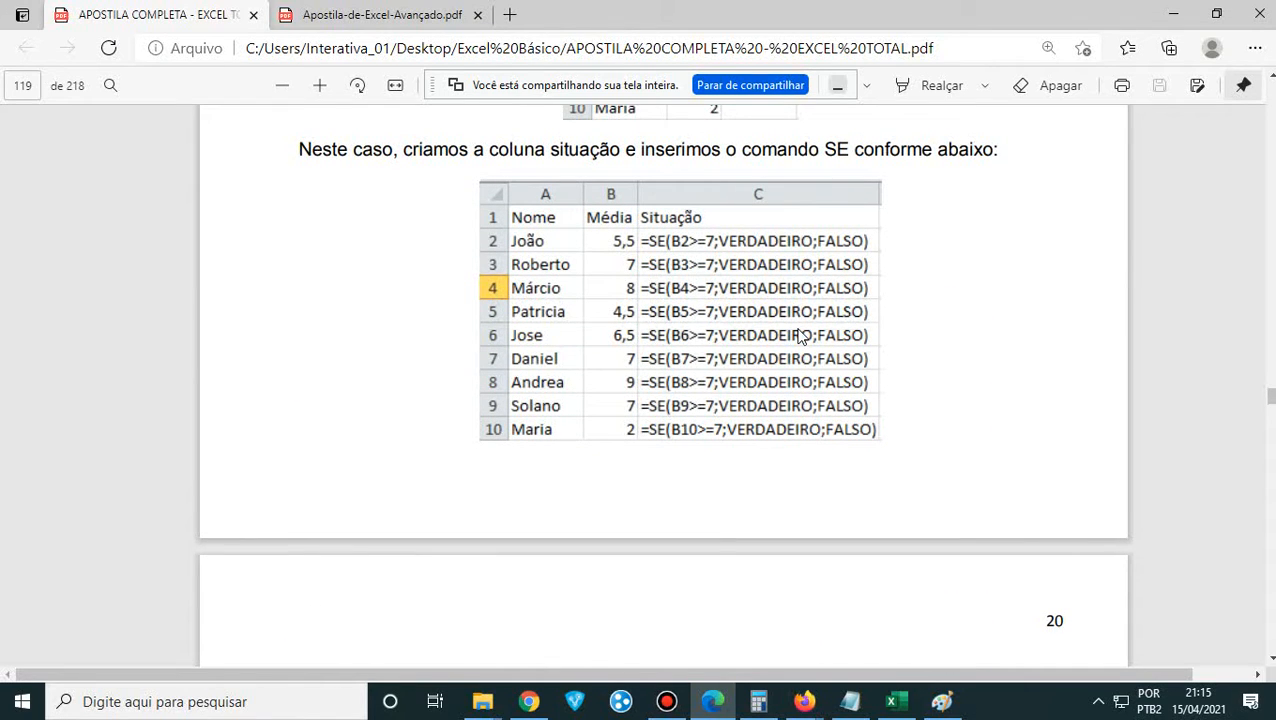
- Switch to Apostila-de-Excel-Avançado.pdf and skim the CONT.VALORES, CONT.NÚM and date and time sections on pages 44 to 47
{"action": "left_click", "coordinate": [400, 18]}
{"action": "scroll", "coordinate": [78, 324], "scroll_direction": "up", "scroll_amount": 15}
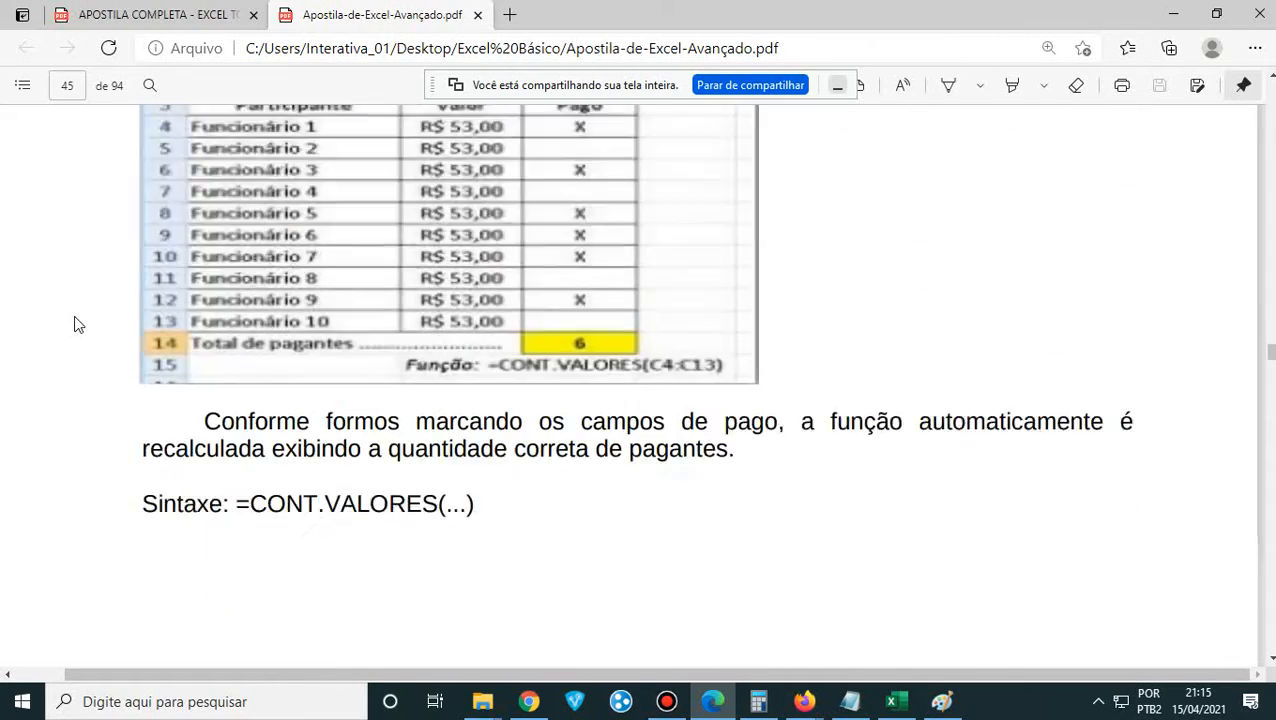
{"action": "scroll", "coordinate": [78, 324], "scroll_direction": "up", "scroll_amount": 10}
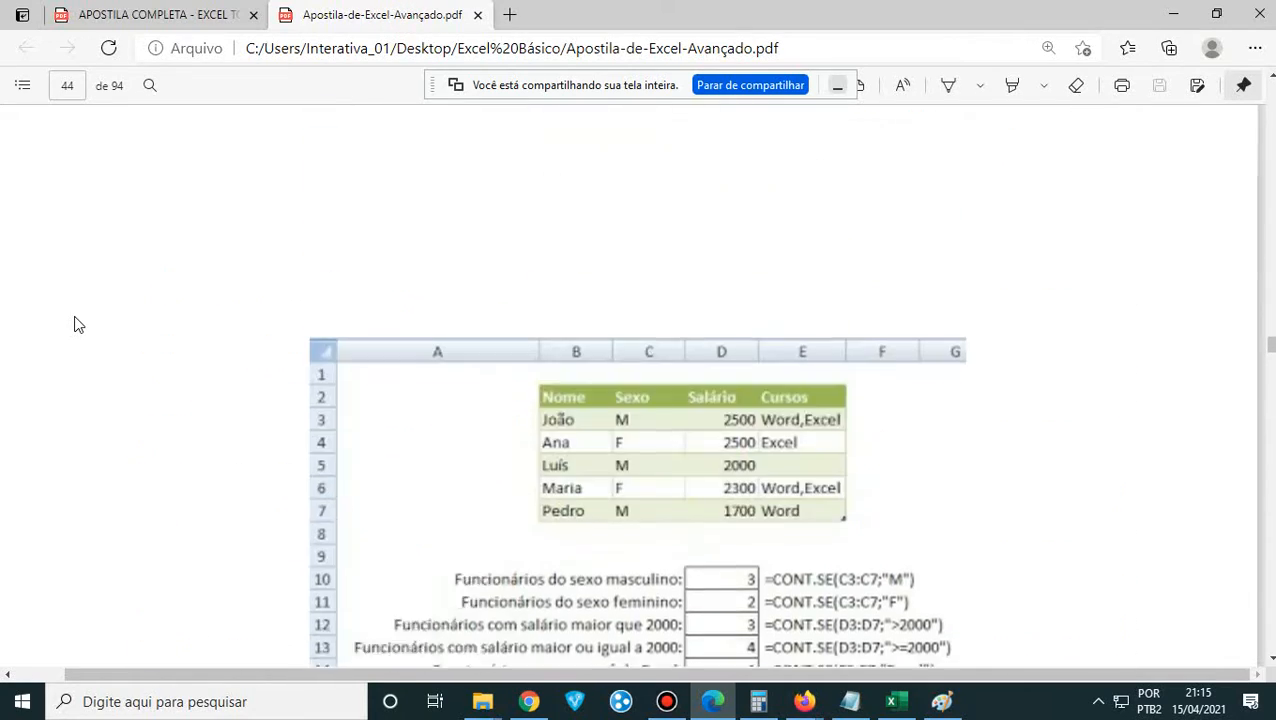
{"action": "scroll", "coordinate": [78, 324], "scroll_direction": "down", "scroll_amount": 10}
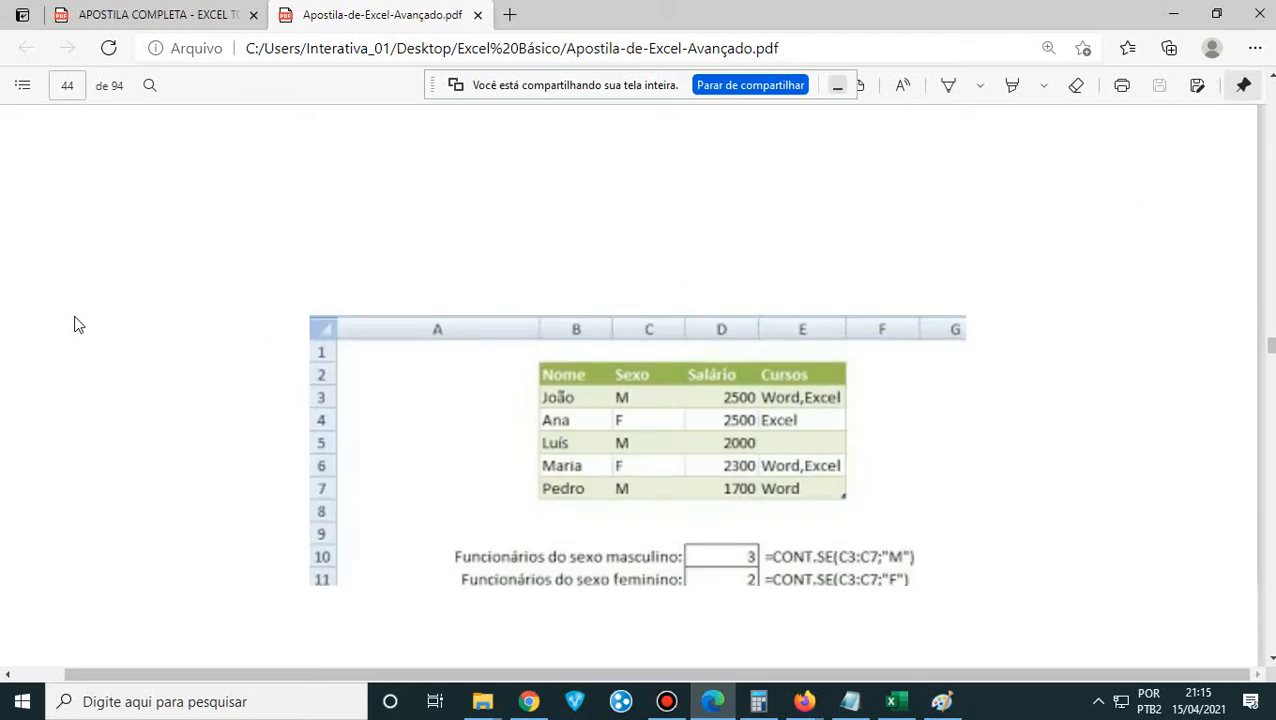
{"action": "scroll", "coordinate": [78, 324], "scroll_direction": "up", "scroll_amount": 3}
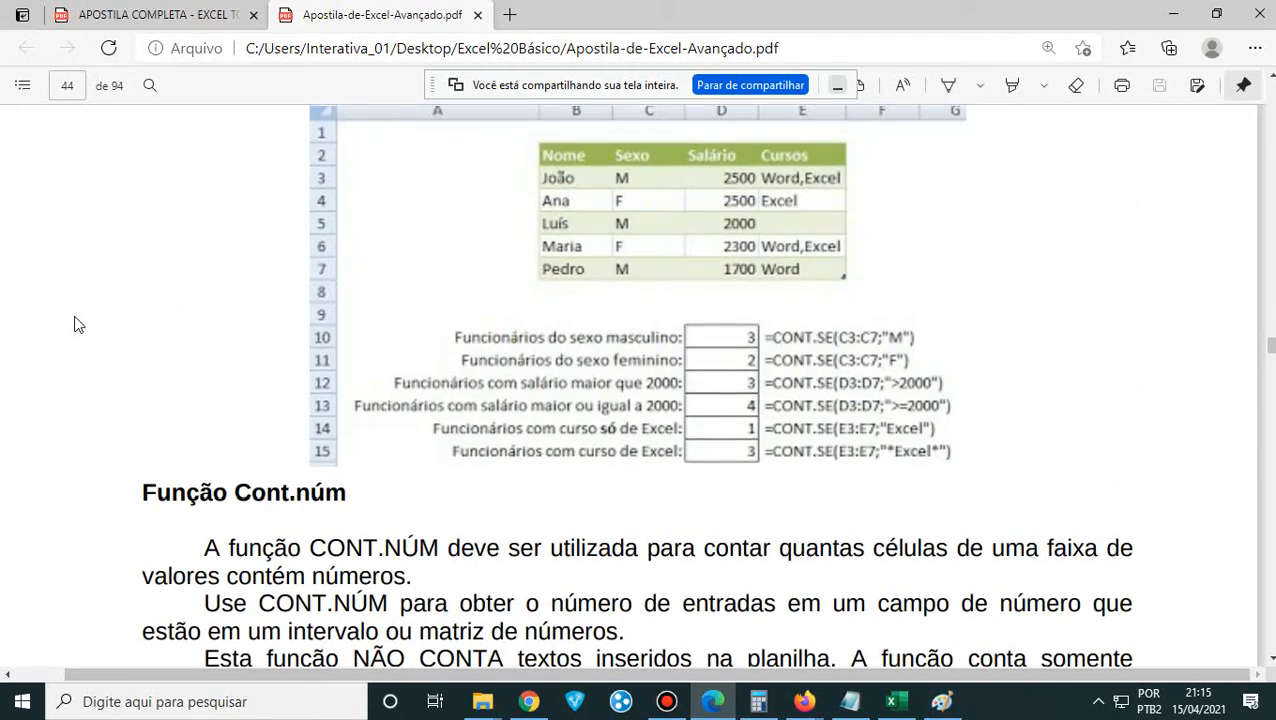
{"action": "scroll", "coordinate": [78, 324], "scroll_direction": "down", "scroll_amount": 15}
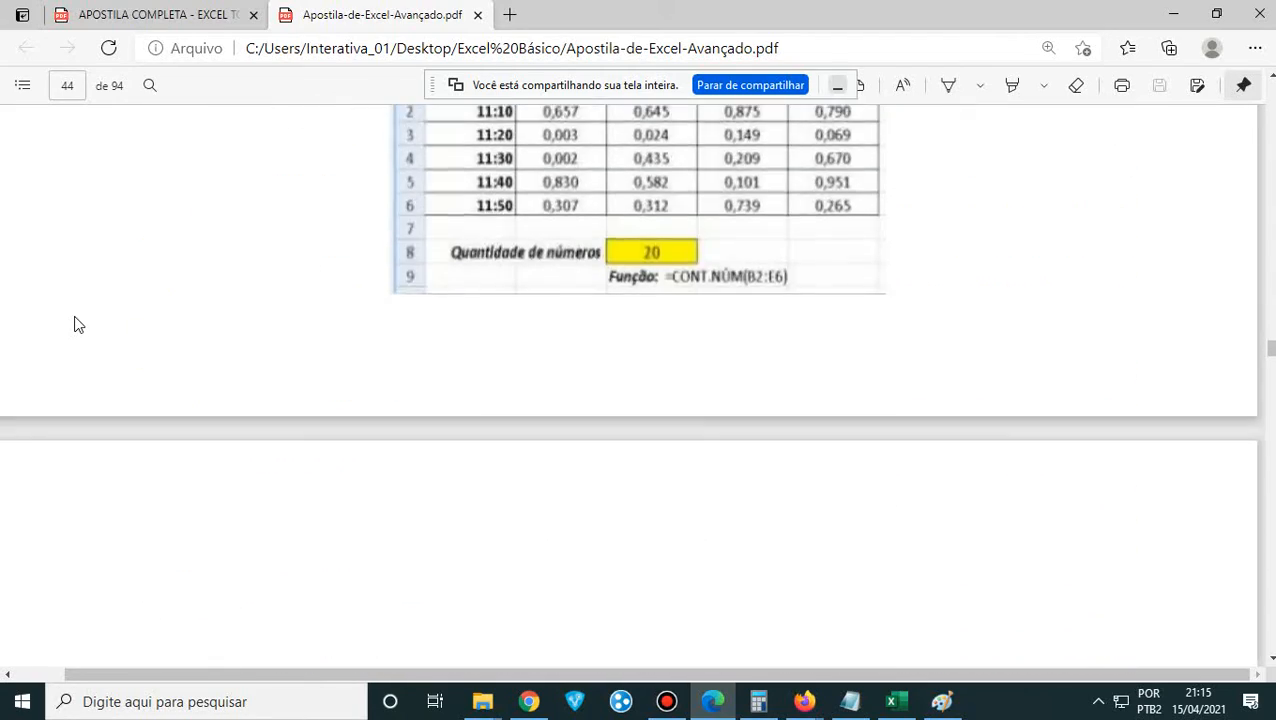
{"action": "scroll", "coordinate": [78, 324], "scroll_direction": "down", "scroll_amount": 15}
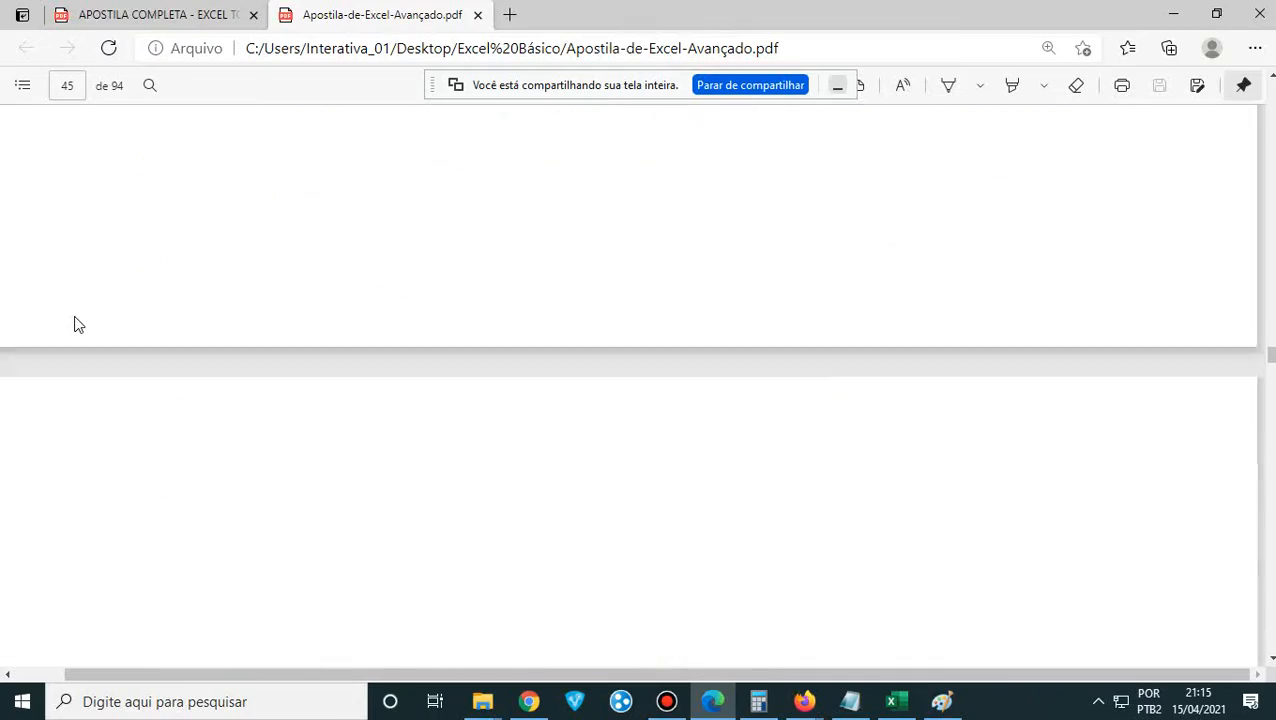
{"action": "scroll", "coordinate": [78, 324], "scroll_direction": "down", "scroll_amount": 15}
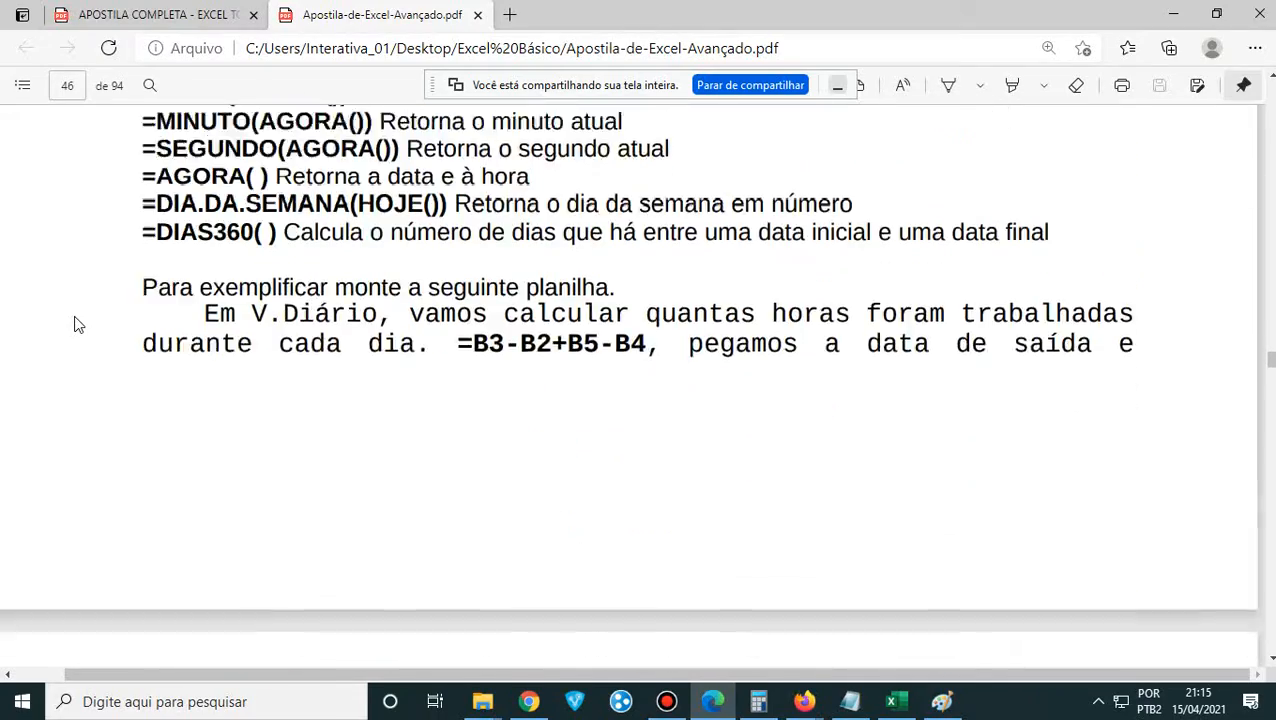
{"action": "scroll", "coordinate": [78, 324], "scroll_direction": "down", "scroll_amount": 4}
{"action": "scroll", "coordinate": [78, 324], "scroll_direction": "up", "scroll_amount": 8}
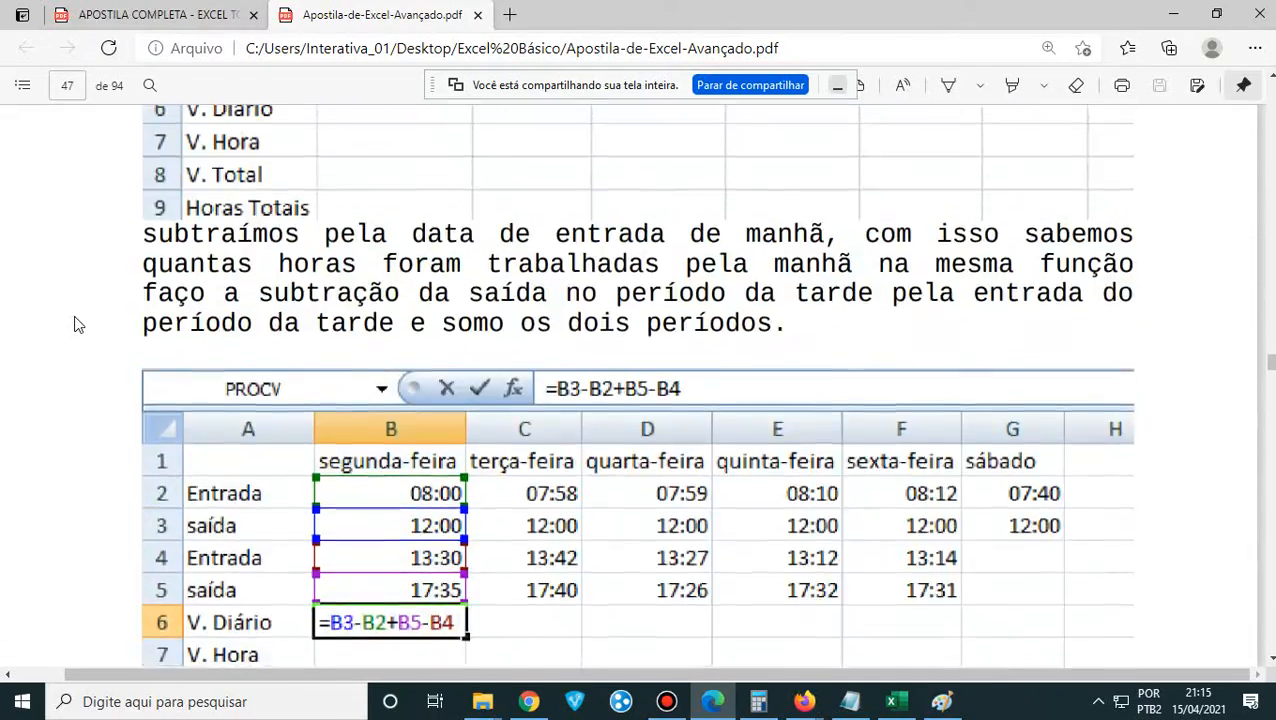
{"action": "scroll", "coordinate": [78, 324], "scroll_direction": "up", "scroll_amount": 20}
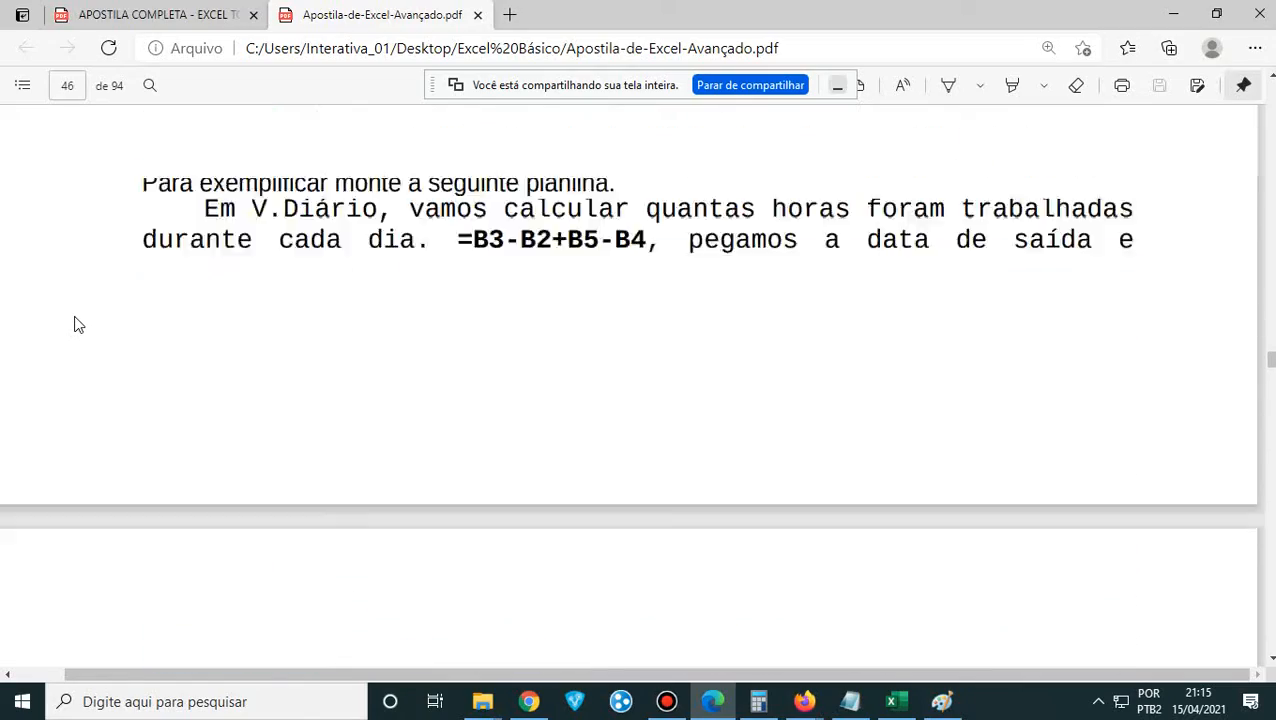
{"action": "scroll", "coordinate": [78, 324], "scroll_direction": "up", "scroll_amount": 20}
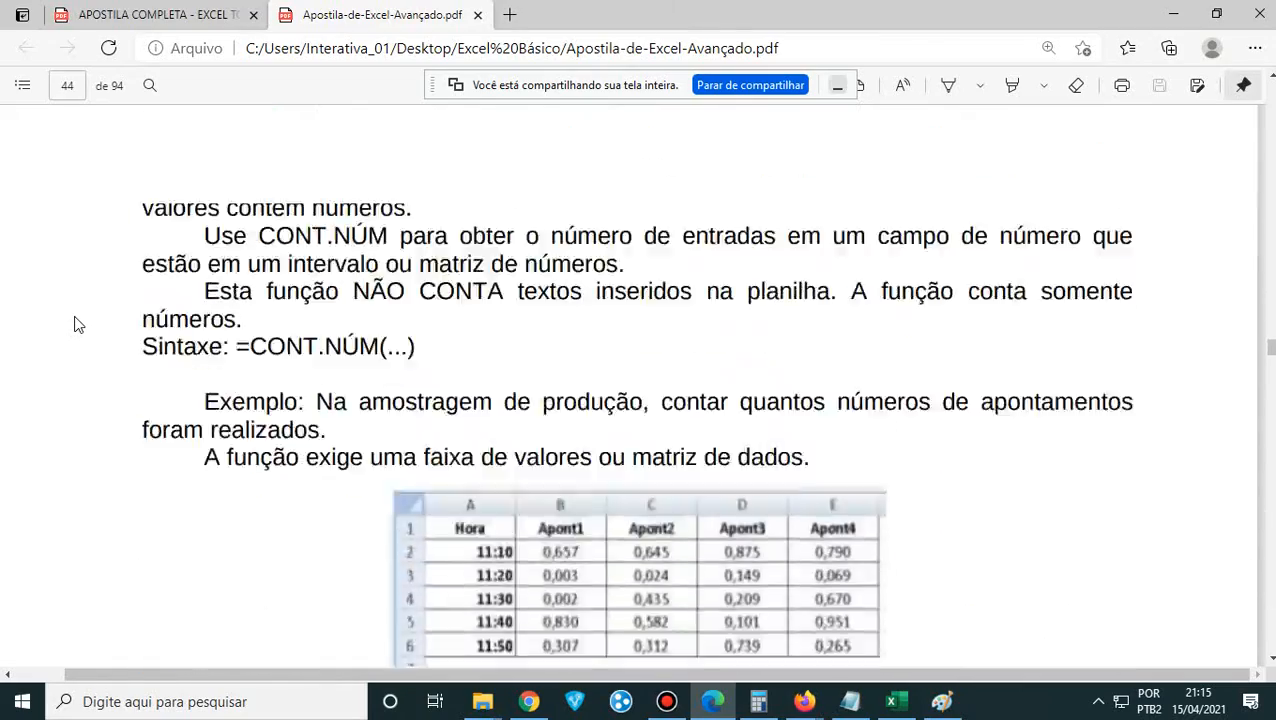
- Find the Função CONT.SE section on pages 42 and 43 and read what the function is for
{"action": "scroll", "coordinate": [78, 324], "scroll_direction": "up", "scroll_amount": 15}
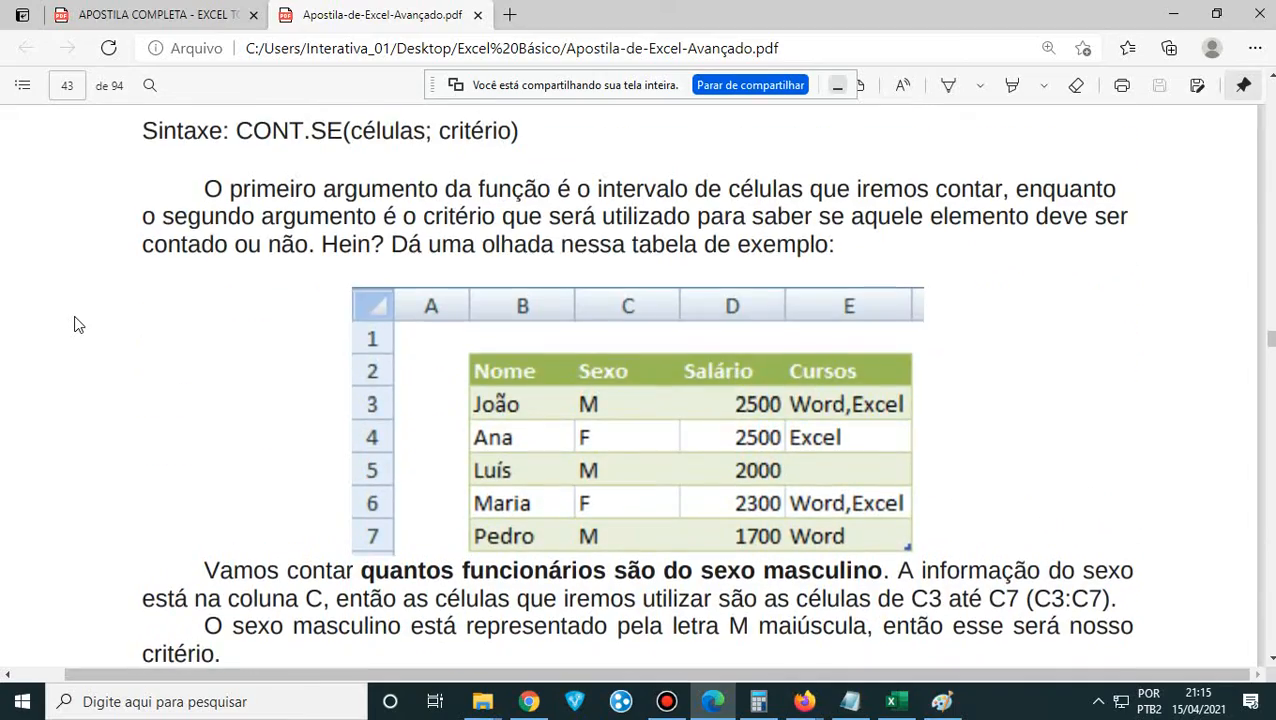
{"action": "scroll", "coordinate": [78, 324], "scroll_direction": "up", "scroll_amount": 15}
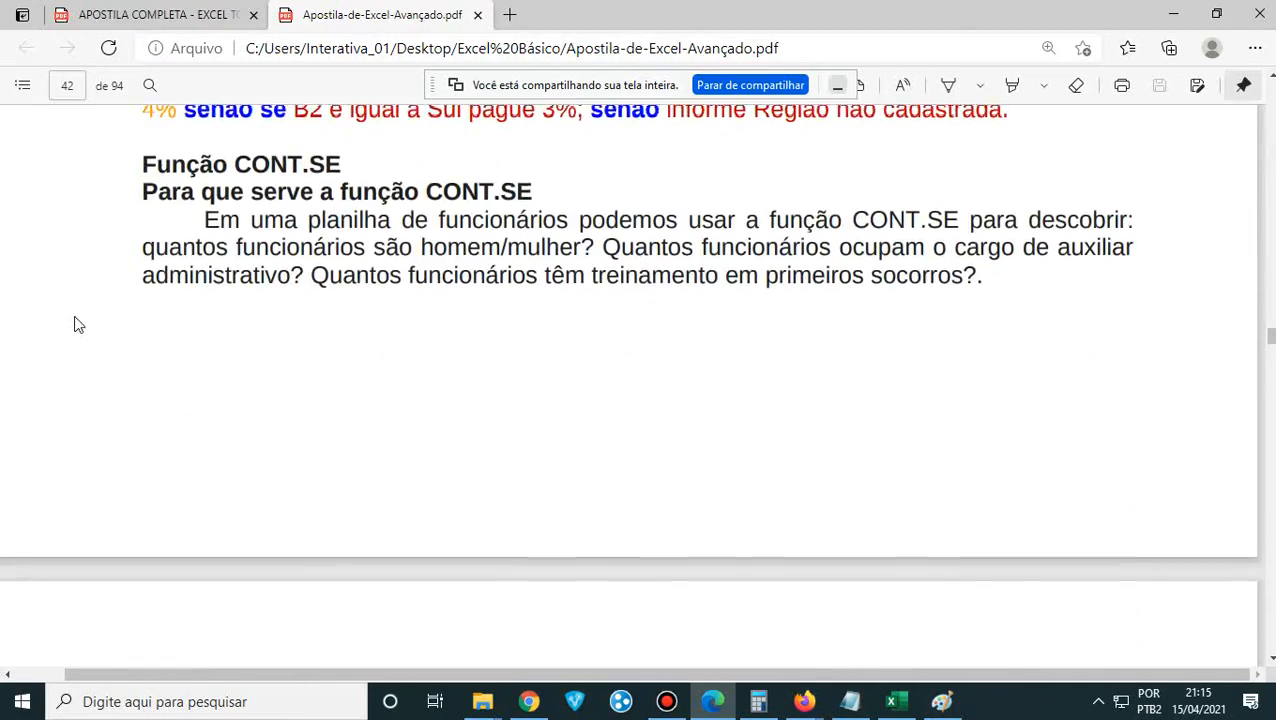
{"action": "scroll", "coordinate": [78, 324], "scroll_direction": "up", "scroll_amount": 5}
{"action": "scroll", "coordinate": [78, 324], "scroll_direction": "down", "scroll_amount": 20}
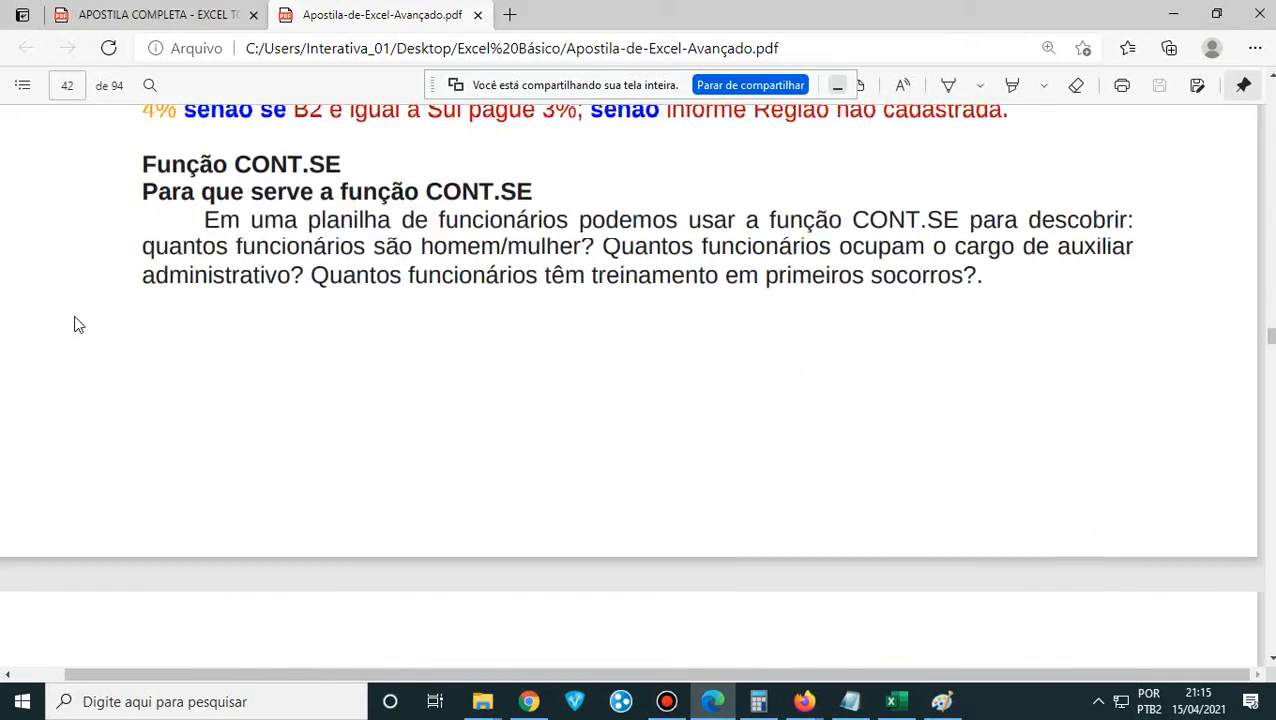
{"action": "scroll", "coordinate": [78, 324], "scroll_direction": "down", "scroll_amount": 8}
{"action": "scroll", "coordinate": [78, 324], "scroll_direction": "up", "scroll_amount": 6}
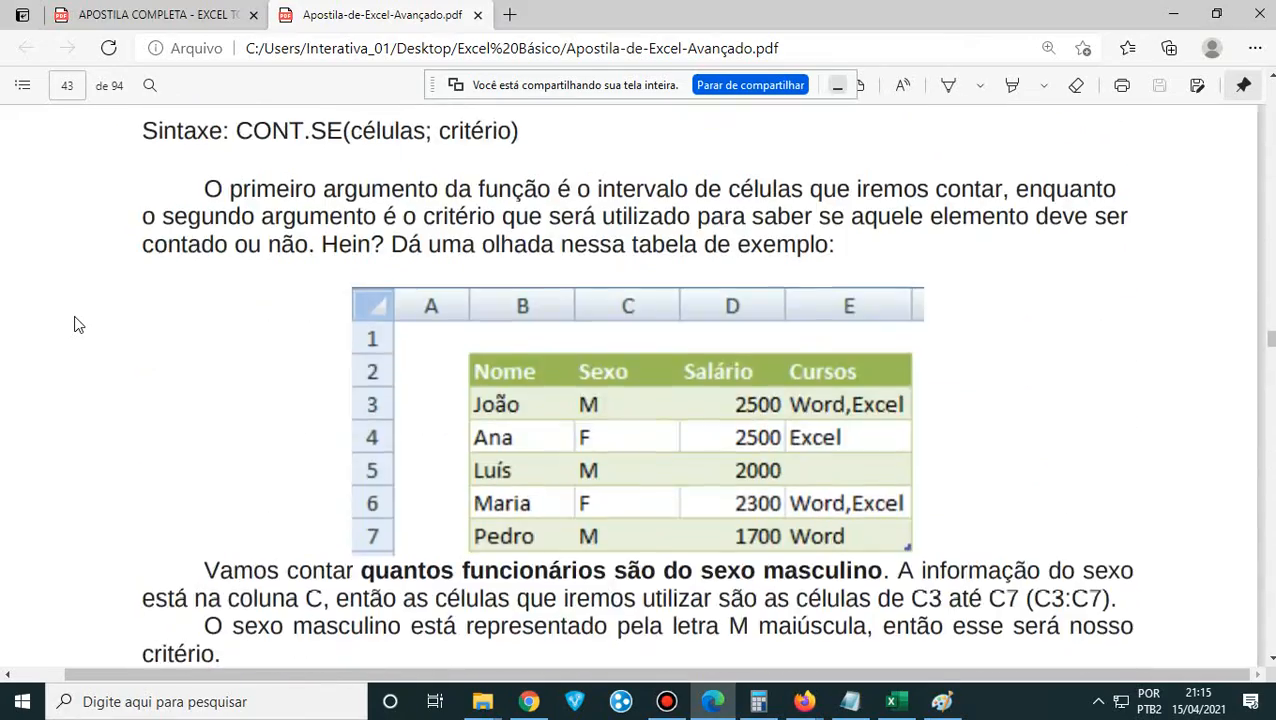
{"action": "scroll", "coordinate": [78, 324], "scroll_direction": "down", "scroll_amount": 1}
{"action": "scroll", "coordinate": [78, 324], "scroll_direction": "up", "scroll_amount": 3}
{"action": "scroll", "coordinate": [78, 324], "scroll_direction": "down", "scroll_amount": 3}
{"action": "scroll", "coordinate": [78, 324], "scroll_direction": "up", "scroll_amount": 5}
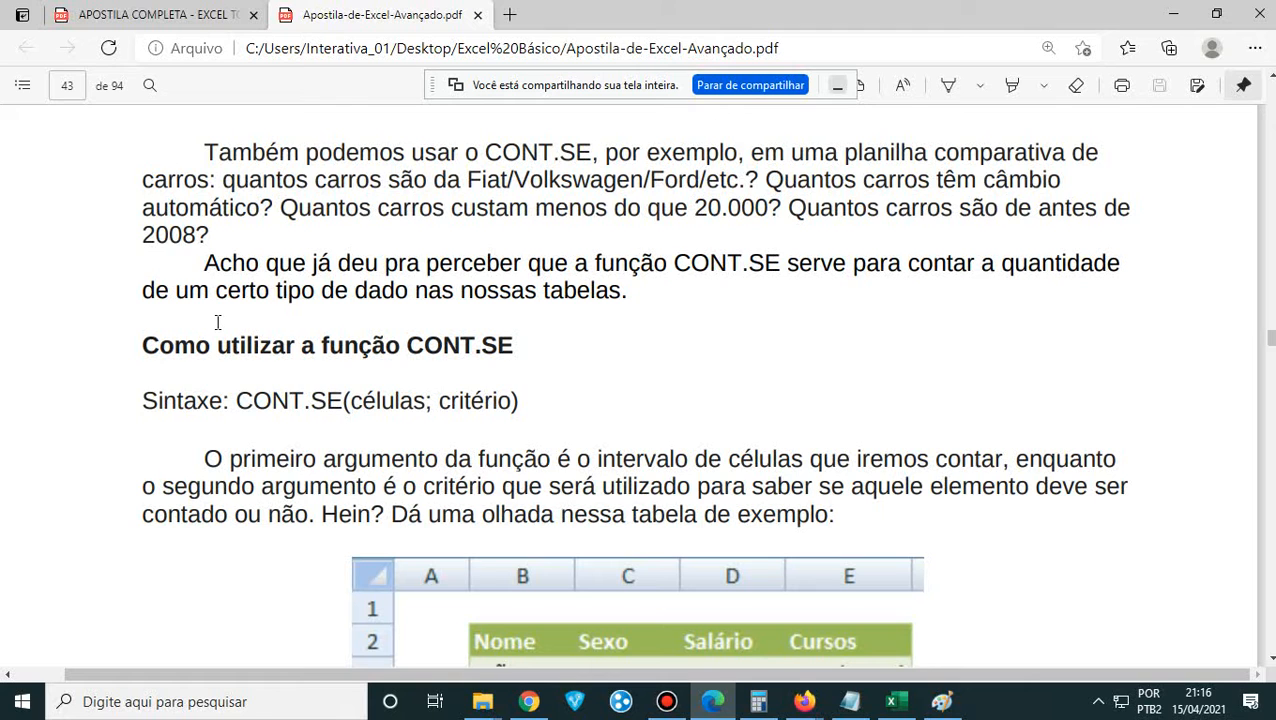
- Examine the CONT.SE syntax and employee table on page 43, and the worked CONT.SE formulas on page 44
{"action": "scroll", "coordinate": [217, 322], "scroll_direction": "down", "scroll_amount": 3}
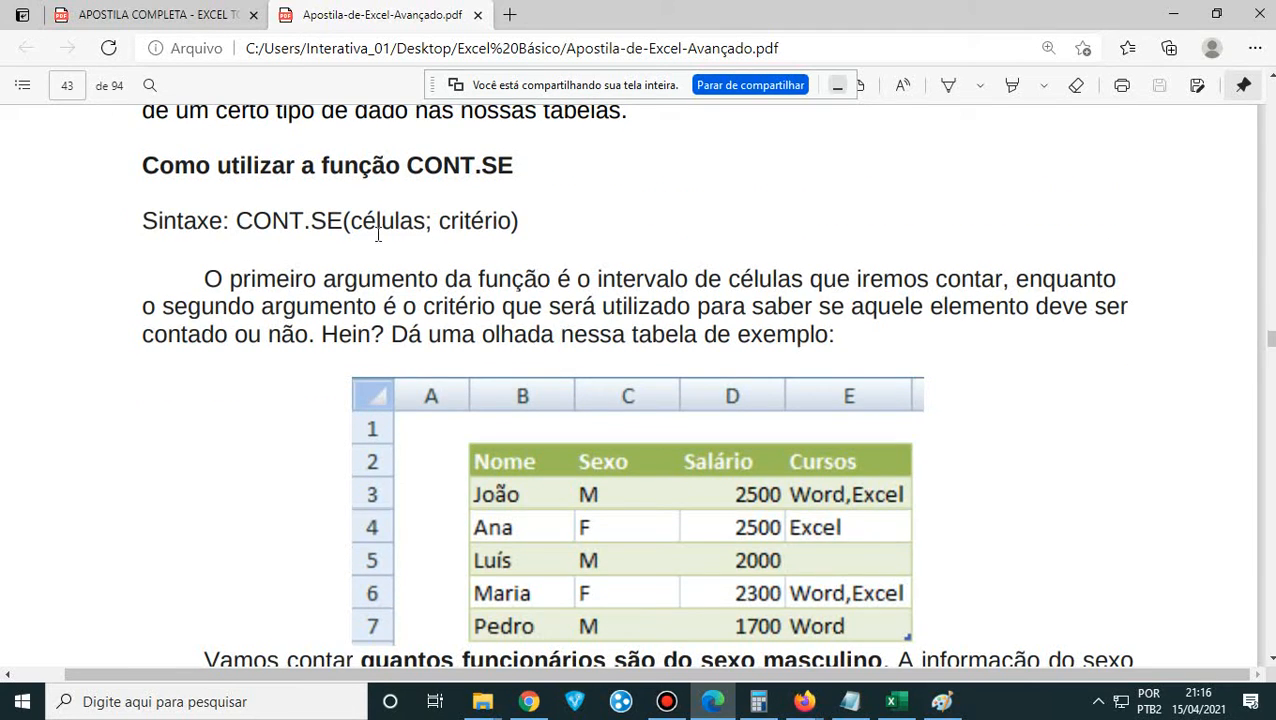
{"action": "scroll", "coordinate": [362, 320], "scroll_direction": "down", "scroll_amount": 2}
{"action": "scroll", "coordinate": [760, 428], "scroll_direction": "up", "scroll_amount": 1}
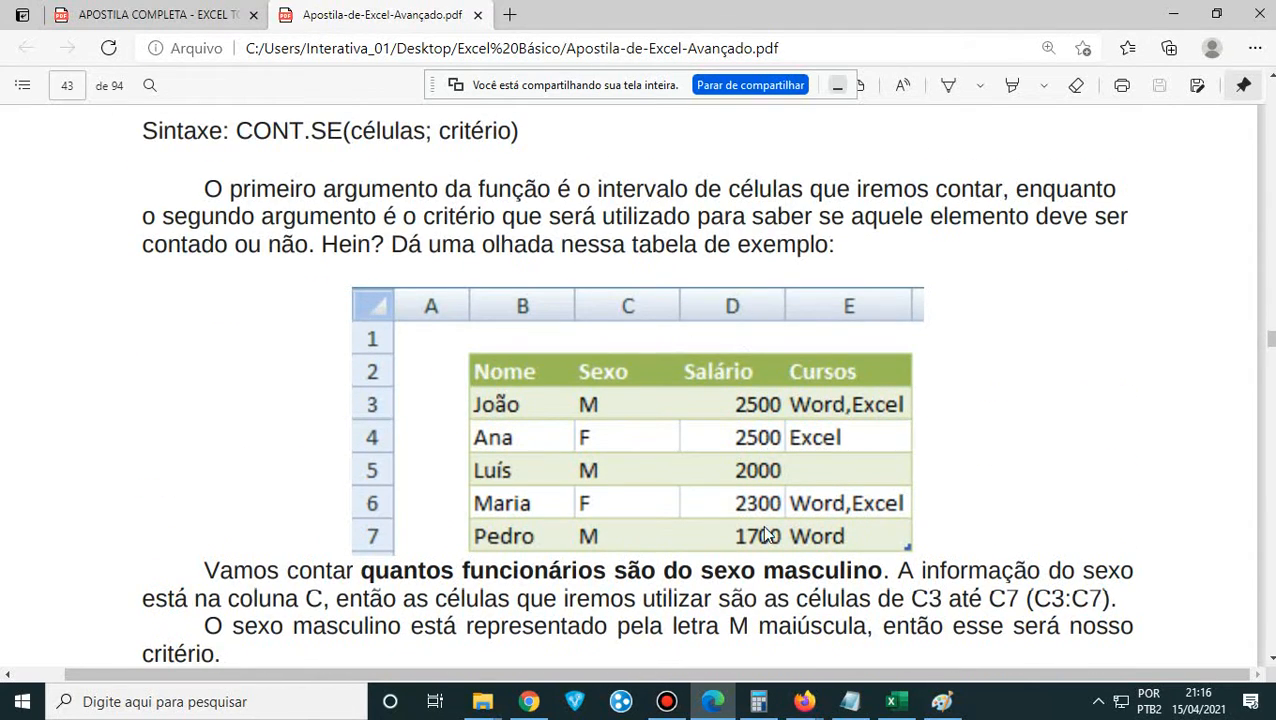
{"action": "scroll", "coordinate": [765, 535], "scroll_direction": "down", "scroll_amount": 15}
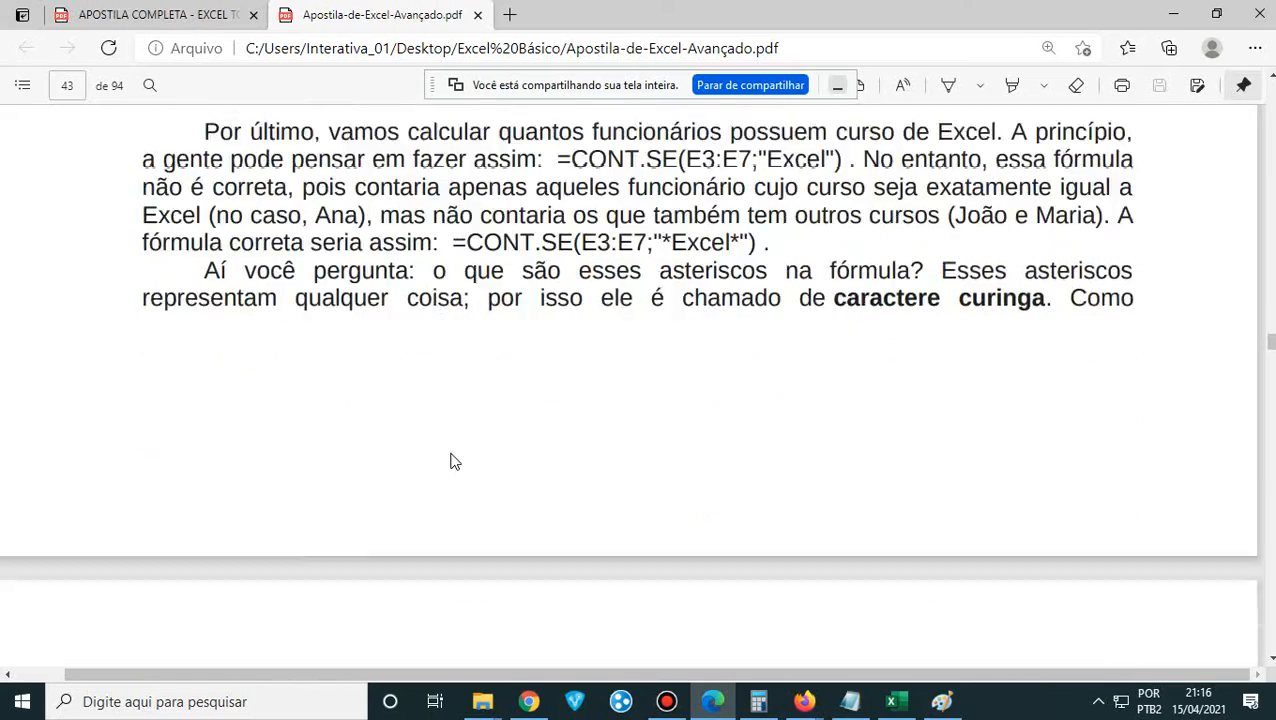
{"action": "scroll", "coordinate": [450, 461], "scroll_direction": "down", "scroll_amount": 12}
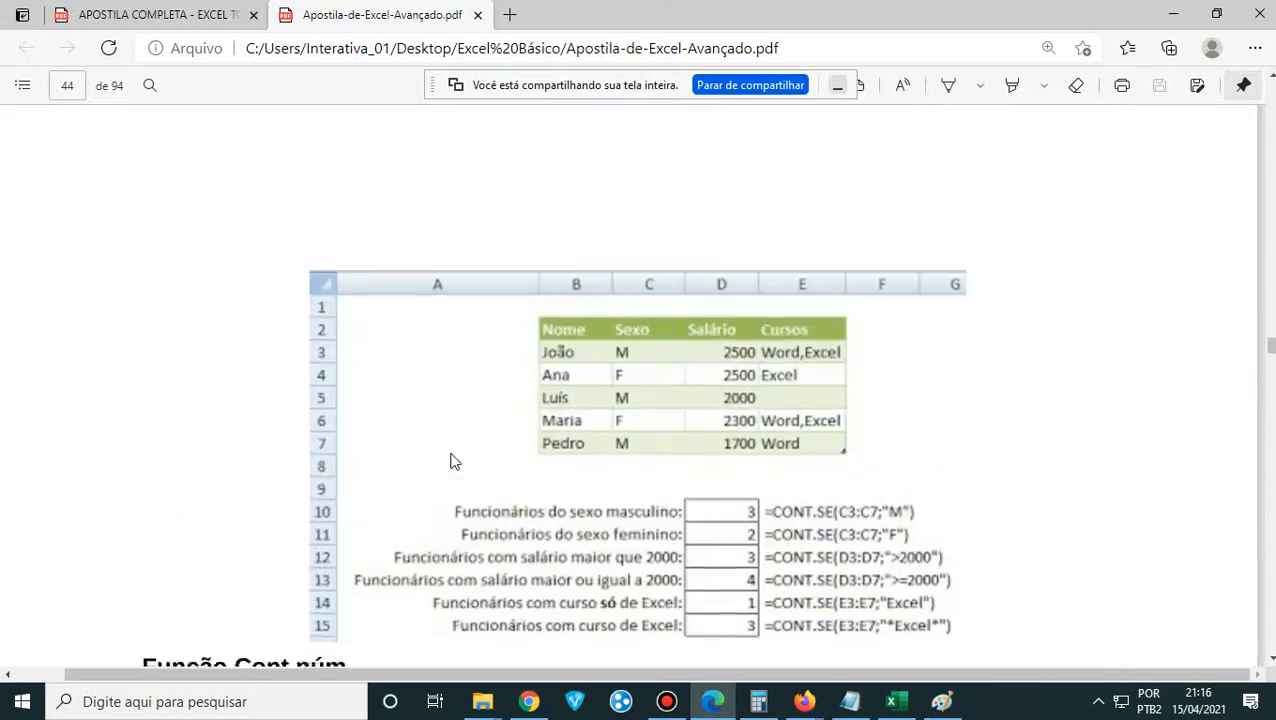
{"action": "scroll", "coordinate": [450, 461], "scroll_direction": "down", "scroll_amount": 5}
{"action": "scroll", "coordinate": [456, 450], "scroll_direction": "up", "scroll_amount": 5}
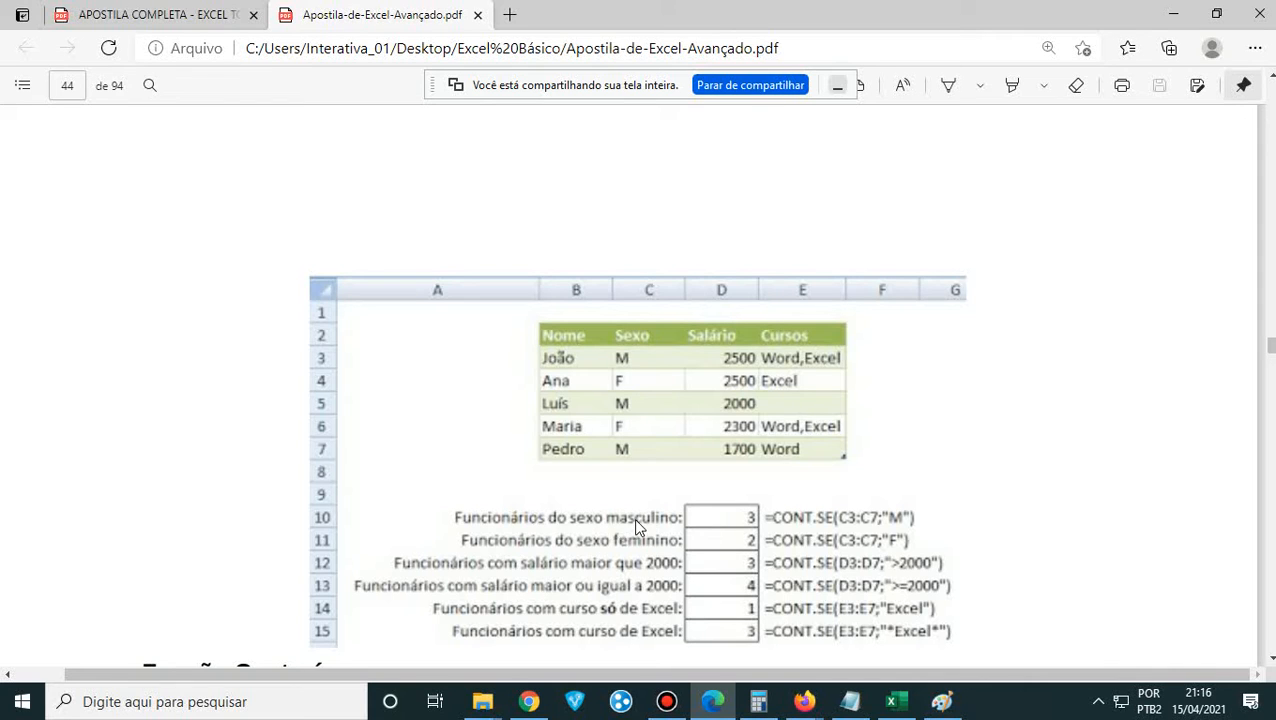
{"action": "scroll", "coordinate": [633, 517], "scroll_direction": "down", "scroll_amount": 1}
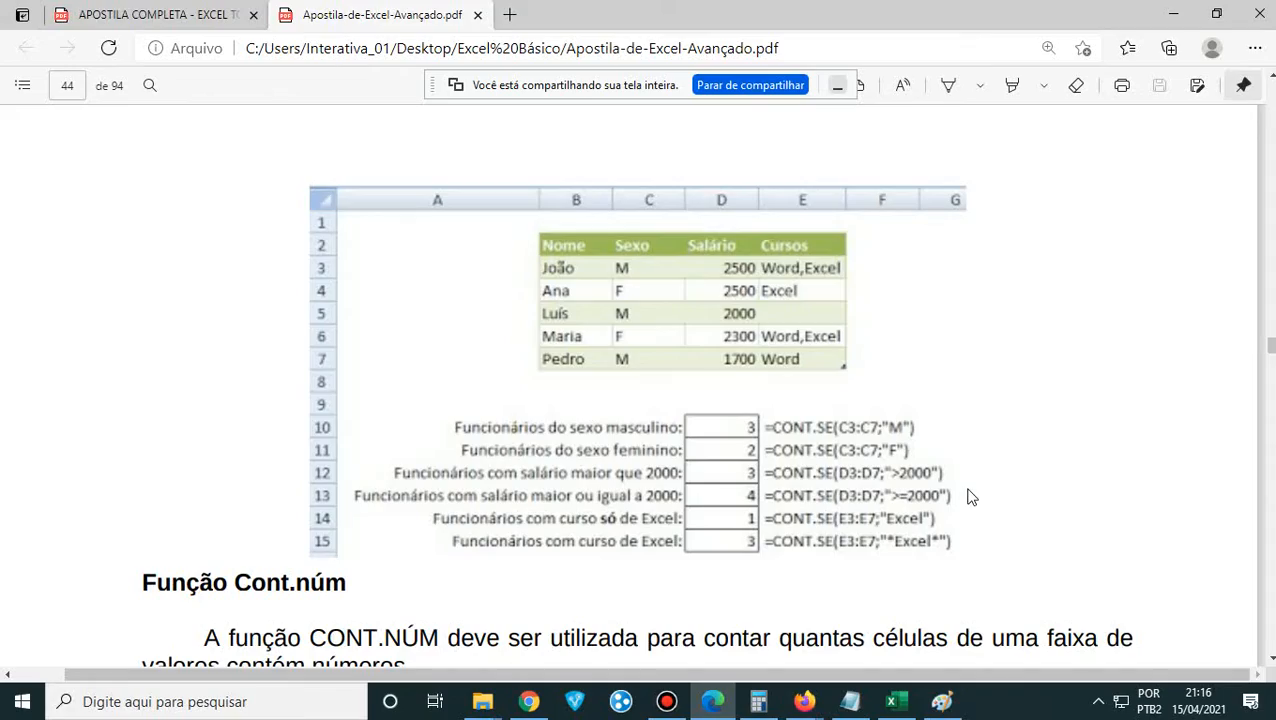
- Return to the employee example table on page 43 and place the PDF side by side with the Pasta1 workbook
{"action": "scroll", "coordinate": [970, 497], "scroll_direction": "up", "scroll_amount": 10}
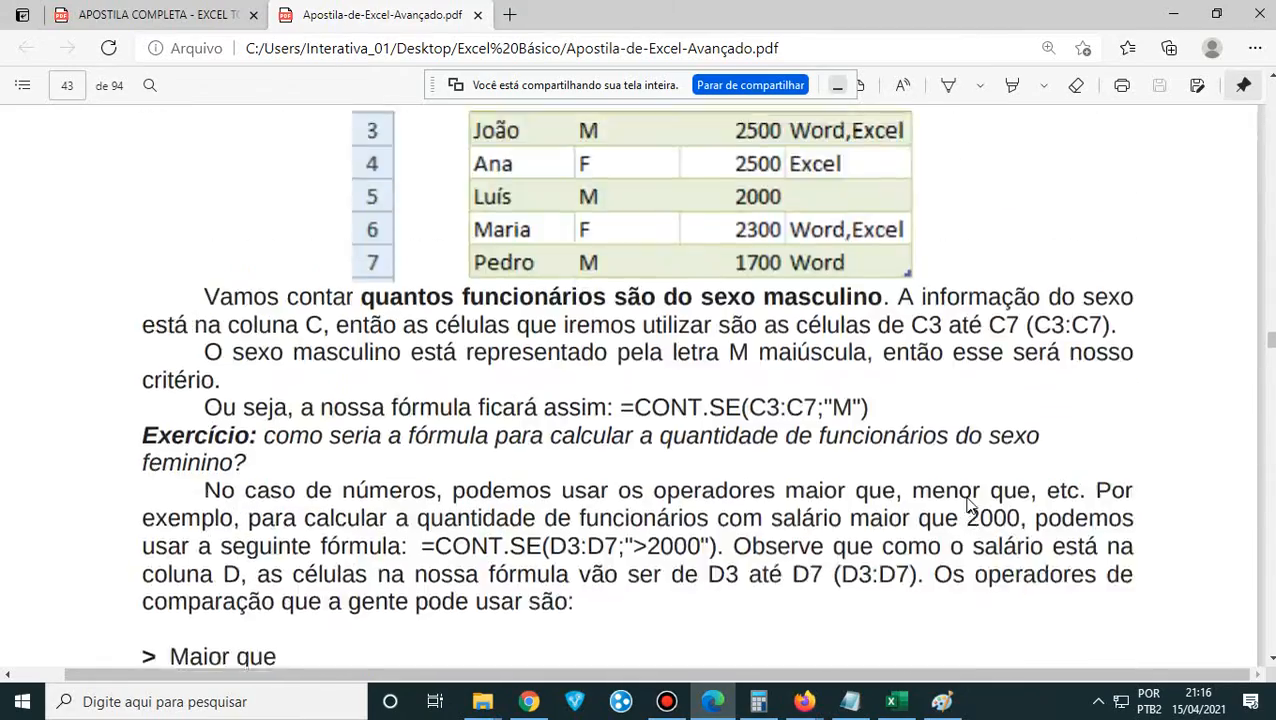
{"action": "scroll", "coordinate": [970, 505], "scroll_direction": "up", "scroll_amount": 5}
{"action": "scroll", "coordinate": [969, 504], "scroll_direction": "down", "scroll_amount": 3}
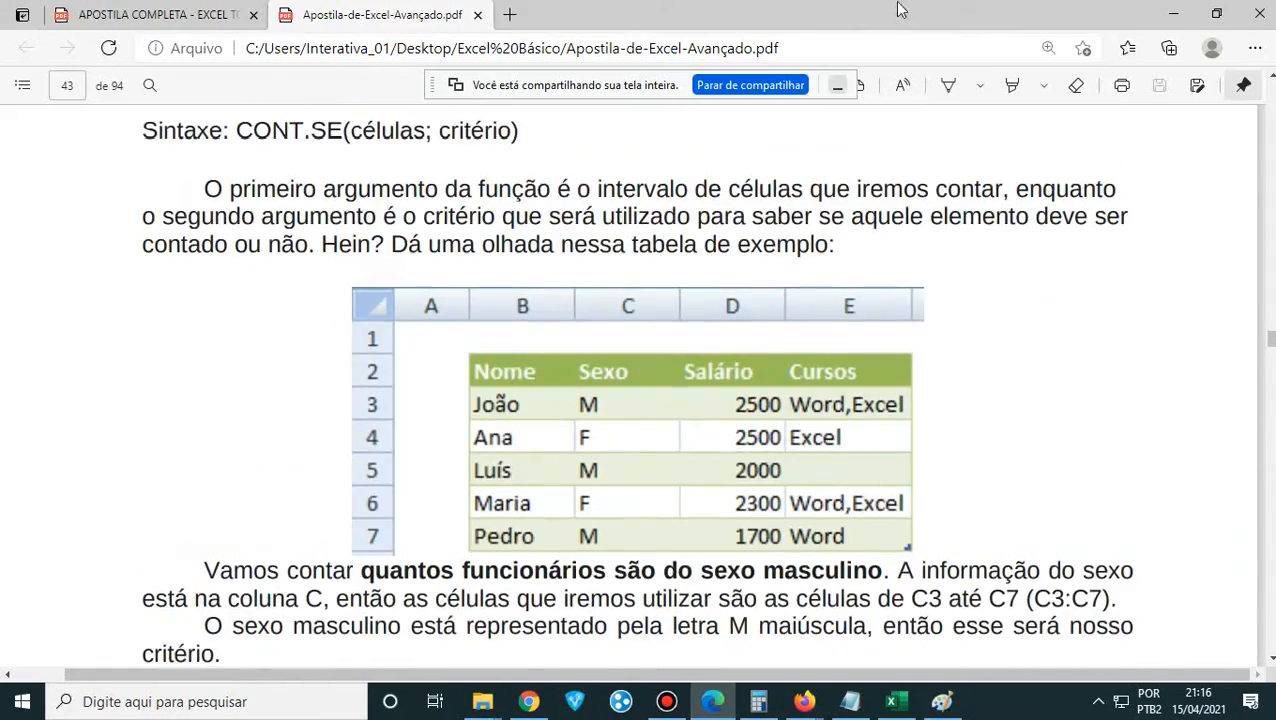
{"action": "key", "text": "super+Left"}
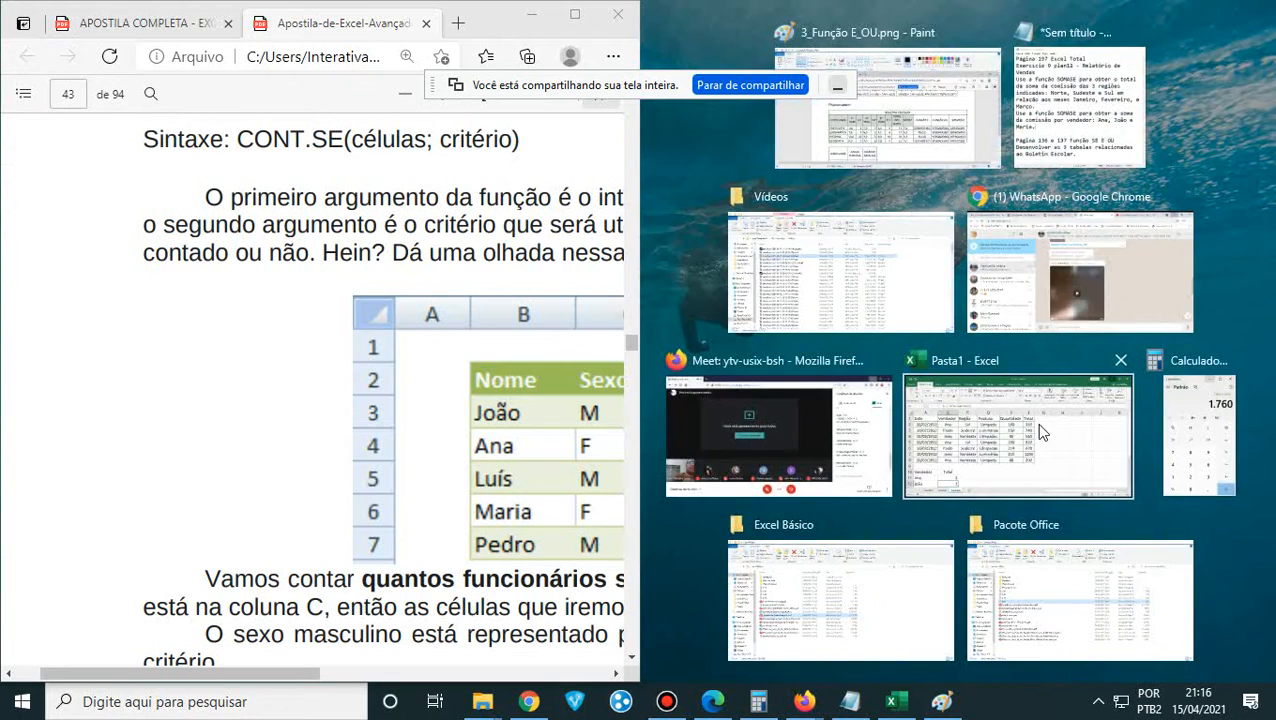
{"action": "left_click", "coordinate": [1036, 423]}
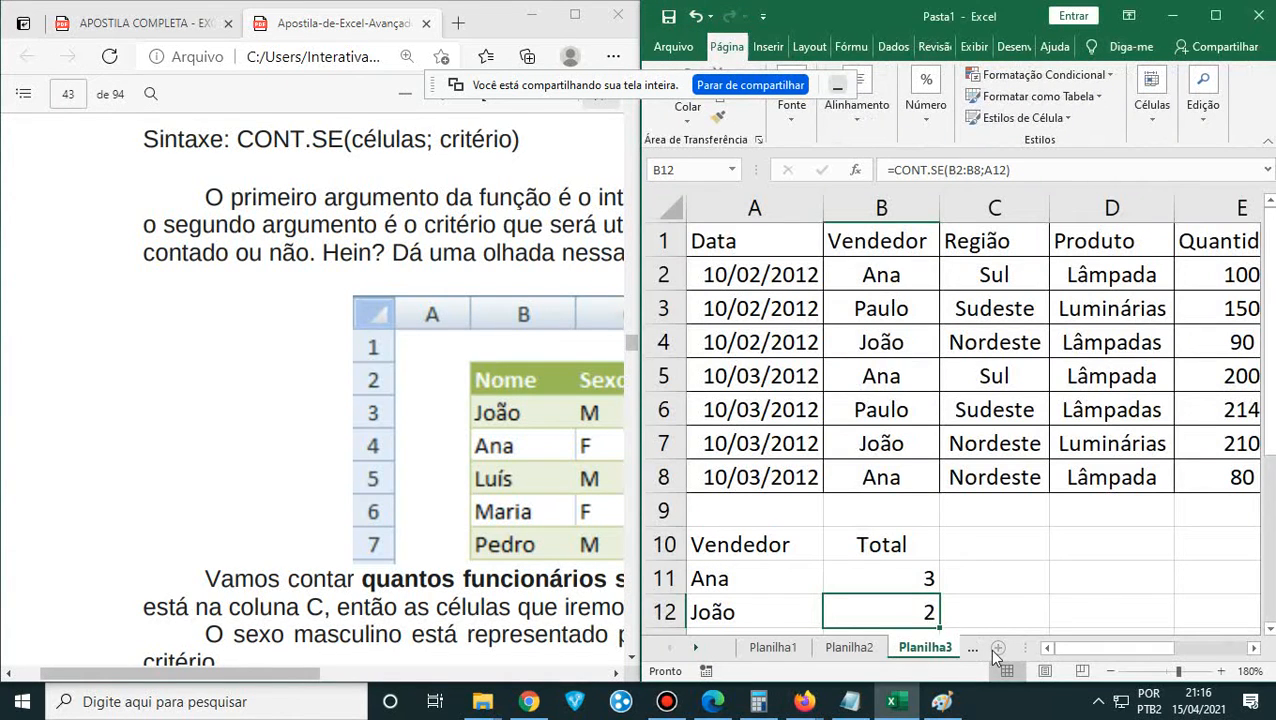
- Open the blank sheet Planilha4 at 150% zoom and bring the handout's whole employee table into view beside it
{"action": "left_click", "coordinate": [973, 653]}
{"action": "left_click", "coordinate": [926, 649]}
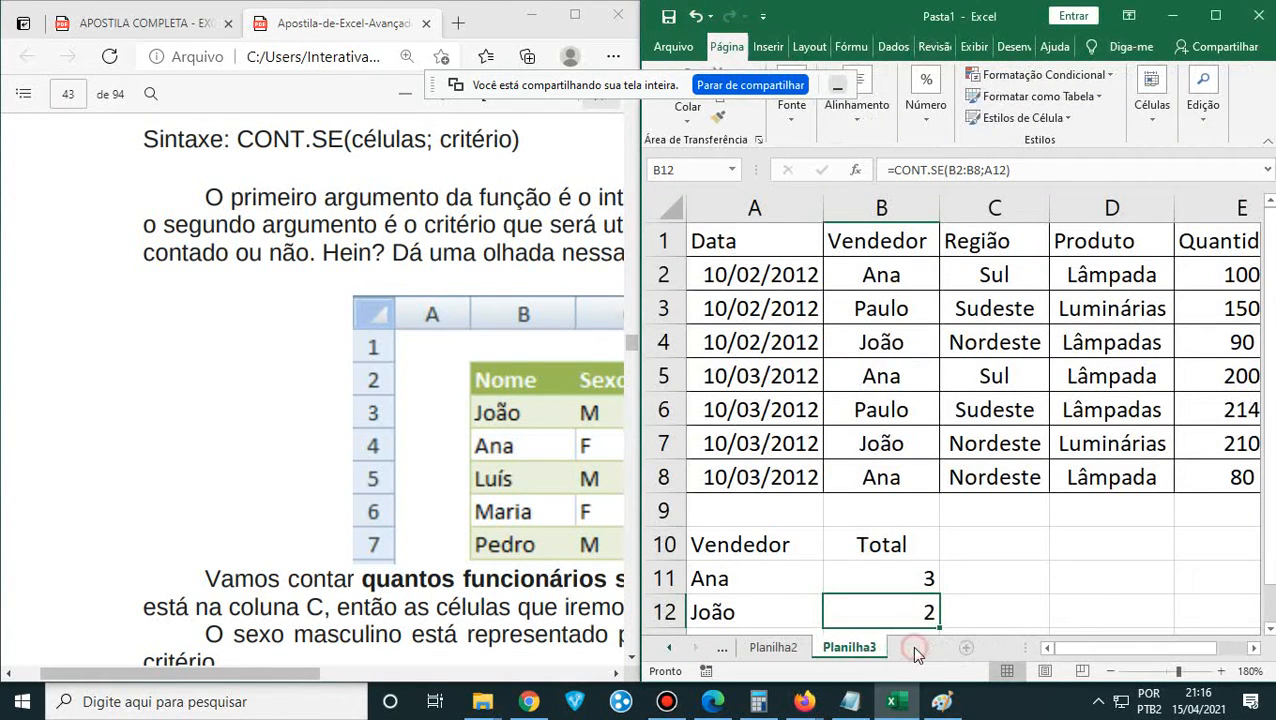
{"action": "left_click", "coordinate": [1220, 671]}
{"action": "left_click", "coordinate": [1220, 671]}
{"action": "left_click", "coordinate": [1220, 671]}
{"action": "left_click", "coordinate": [1220, 671]}
{"action": "left_click", "coordinate": [1220, 671]}
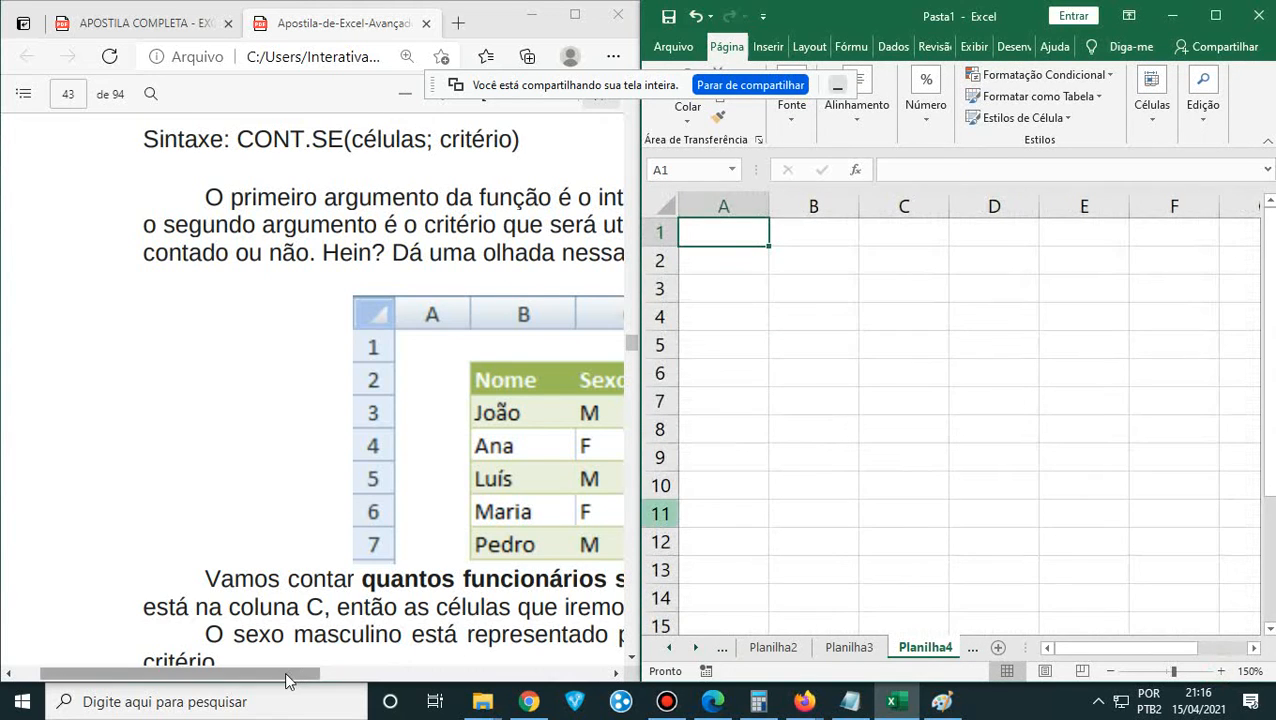
{"action": "left_click_drag", "start_coordinate": [285, 680], "coordinate": [473, 680]}
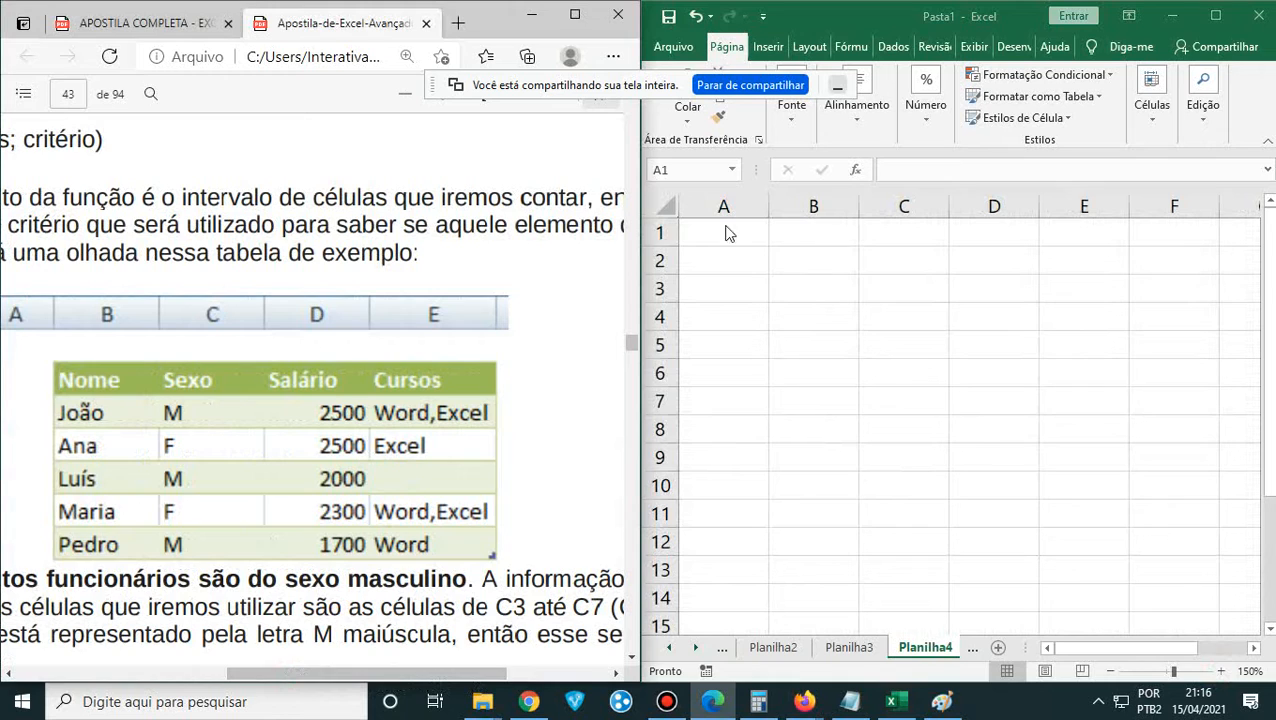
- Enter the headings Nome in A1 and Sexo in B1 of Planilha4
{"action": "left_click", "coordinate": [717, 229]}
{"action": "type", "text": "nOM"}
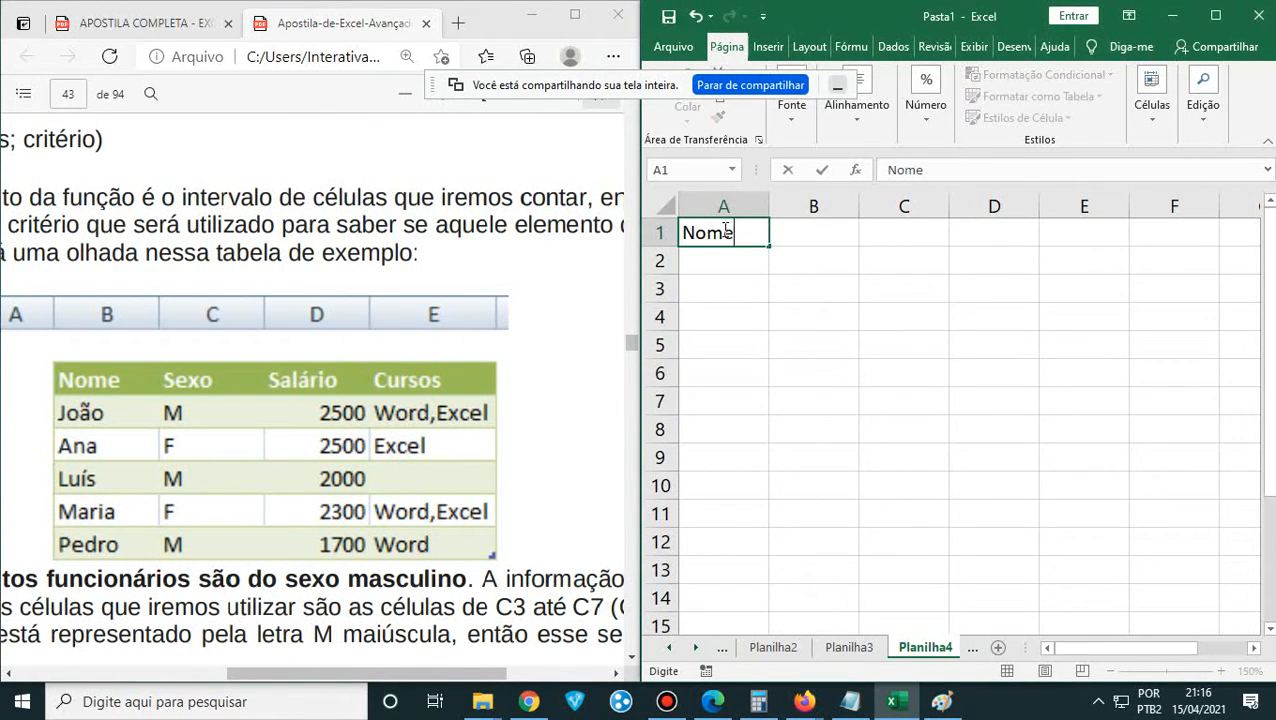
{"action": "key", "text": "Return"}
{"action": "key", "text": "Up"}
{"action": "key", "text": "Right"}
{"action": "type", "text": "Sex"}
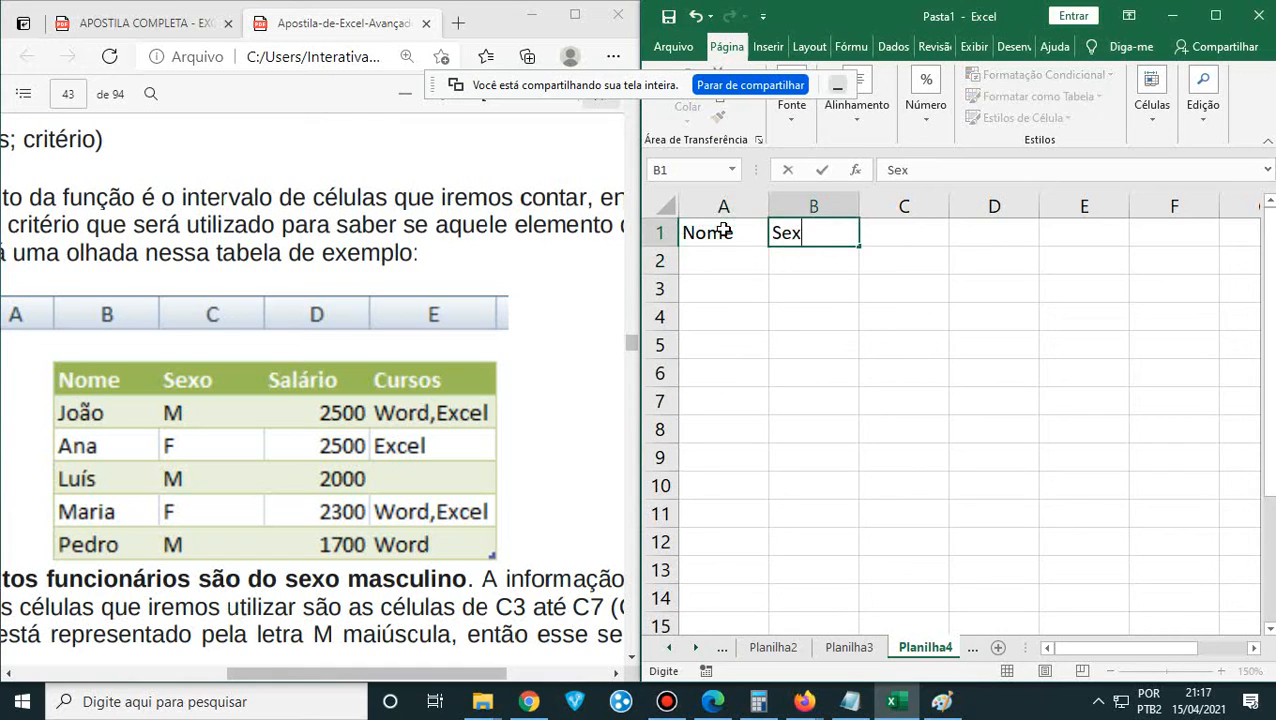
{"action": "type", "text": "o"}
{"action": "key", "text": "Return"}
{"action": "key", "text": "Up"}
{"action": "key", "text": "Right"}
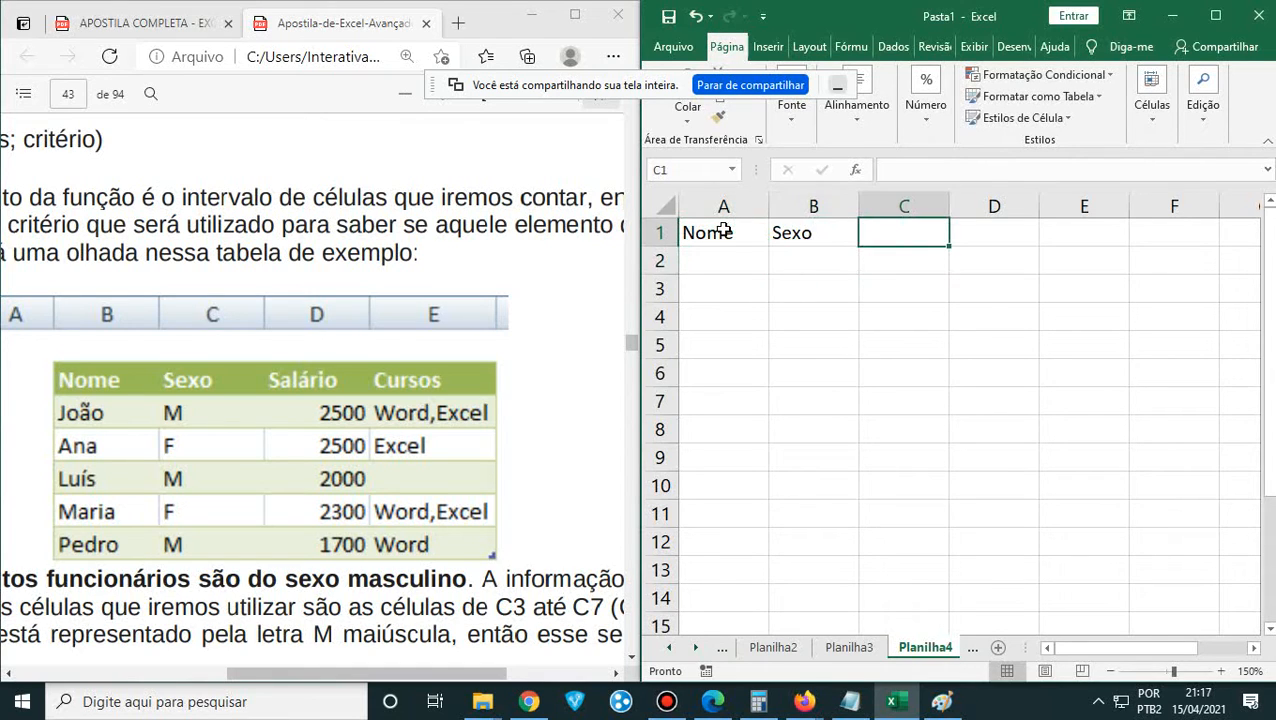
- Complete the header row with Salário in C1 and Cursos in D1
{"action": "type", "text": "Salário"}
{"action": "key", "text": "Return"}
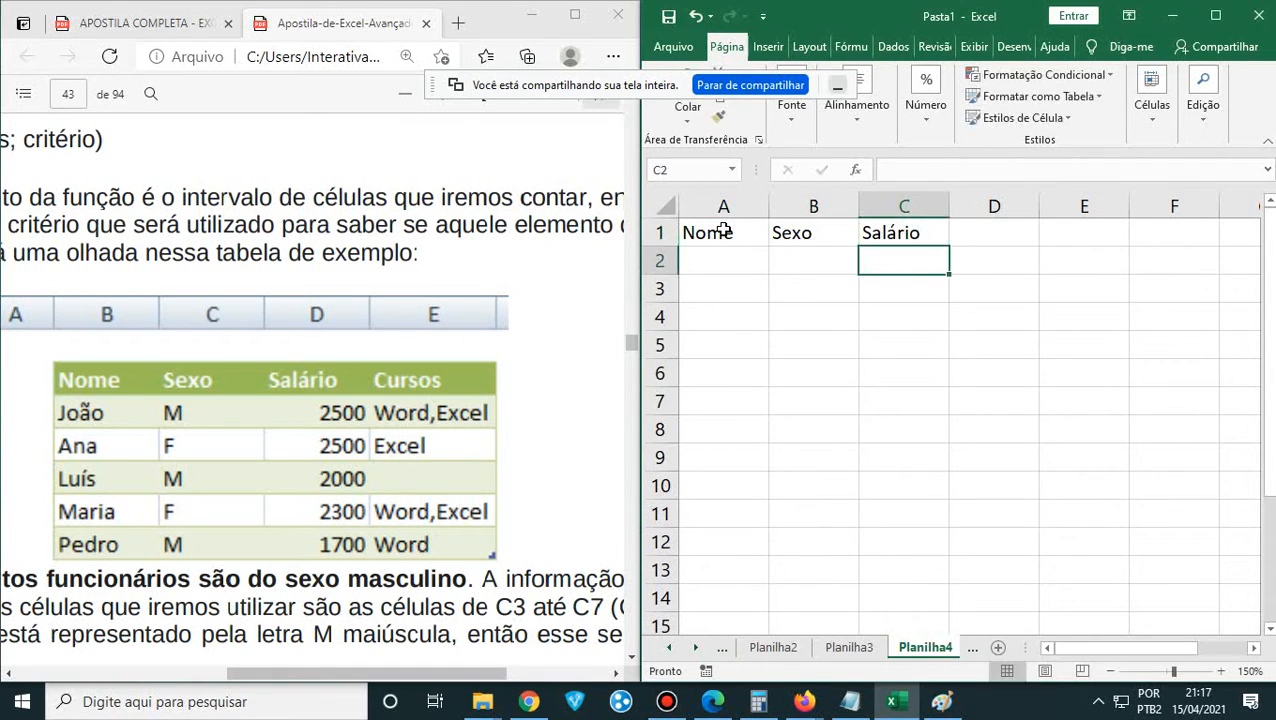
{"action": "key", "text": "Up"}
{"action": "key", "text": "Right"}
{"action": "type", "text": "Curso"}
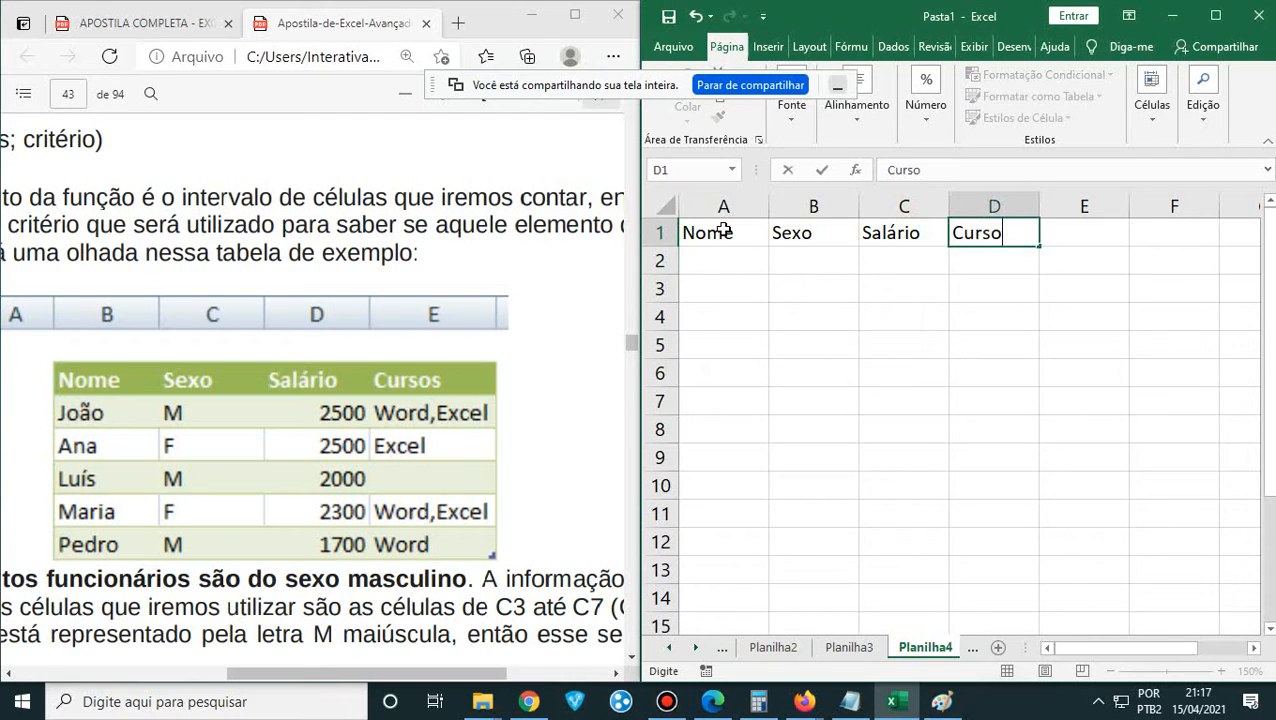
{"action": "type", "text": "s"}
{"action": "key", "text": "Return"}
{"action": "key", "text": "Left"}
{"action": "key", "text": "Left"}
{"action": "key", "text": "Left"}
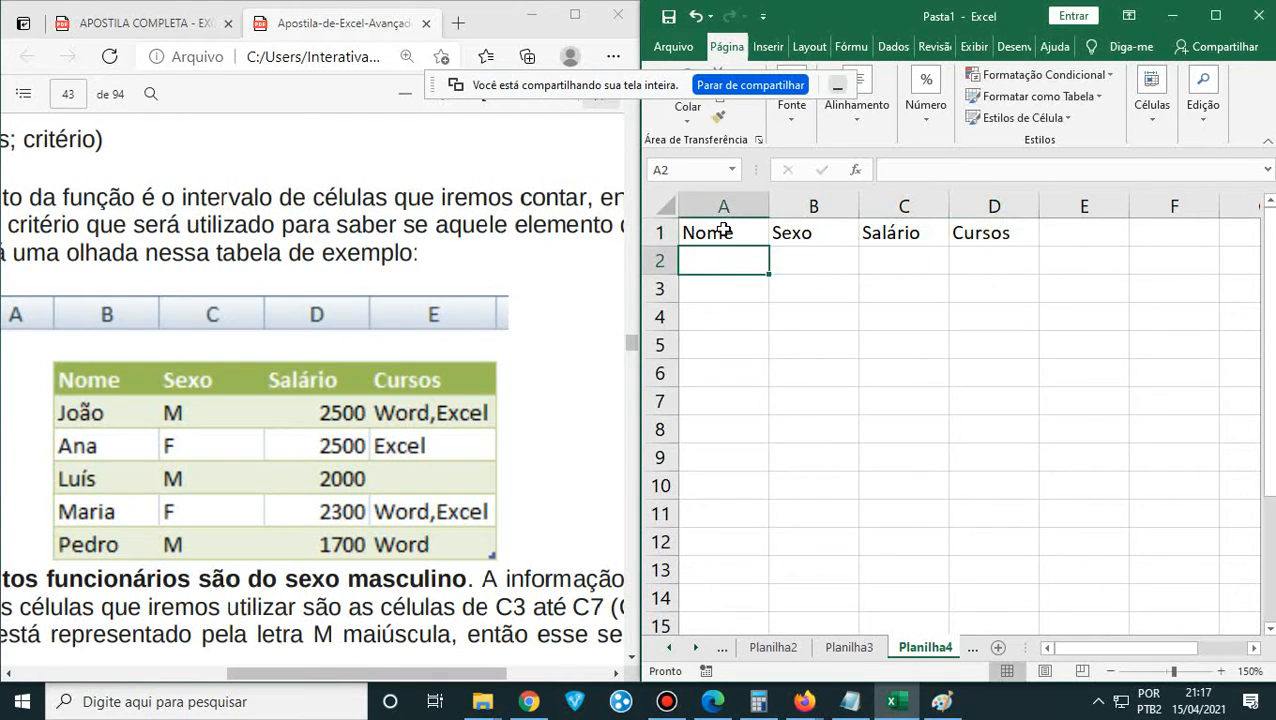
- Fill A2:A6 with the five employees' first names from the handout table
{"action": "type", "text": "João"}
{"action": "key", "text": "Return"}
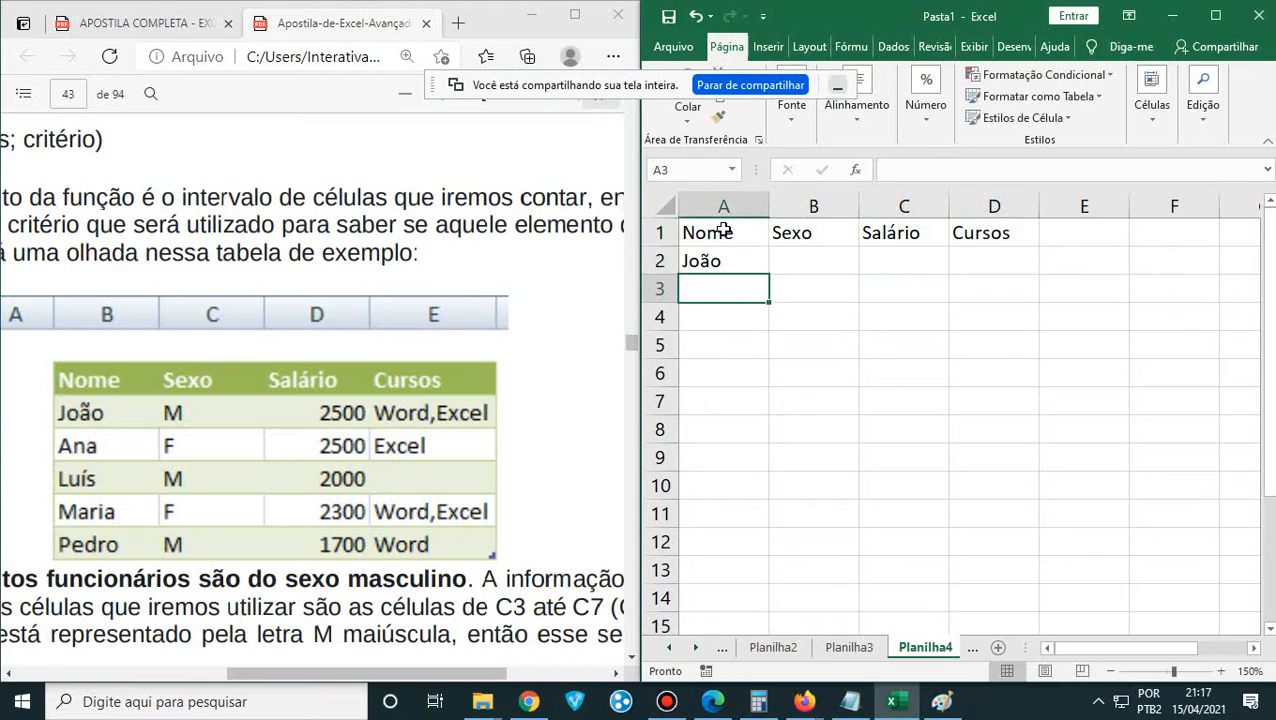
{"action": "type", "text": "Ana"}
{"action": "key", "text": "Return"}
{"action": "type", "text": "Lui"}
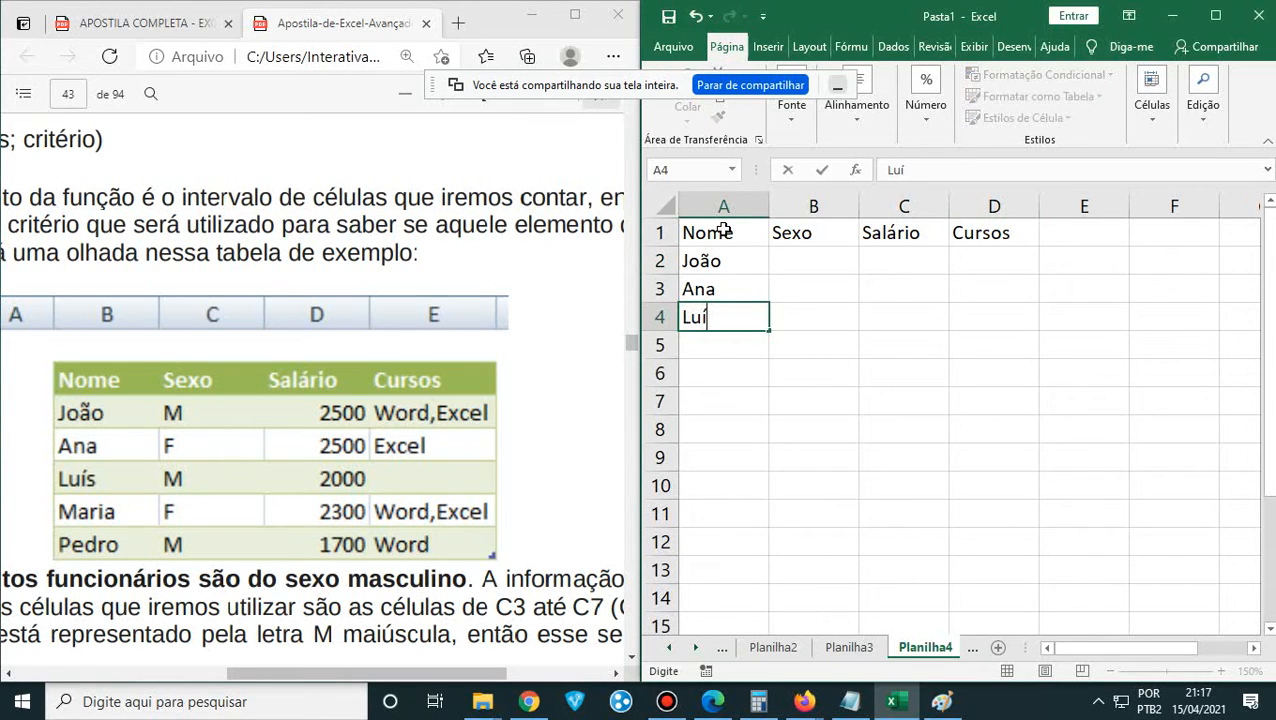
{"action": "type", "text": "s"}
{"action": "key", "text": "Return"}
{"action": "type", "text": "Maria"}
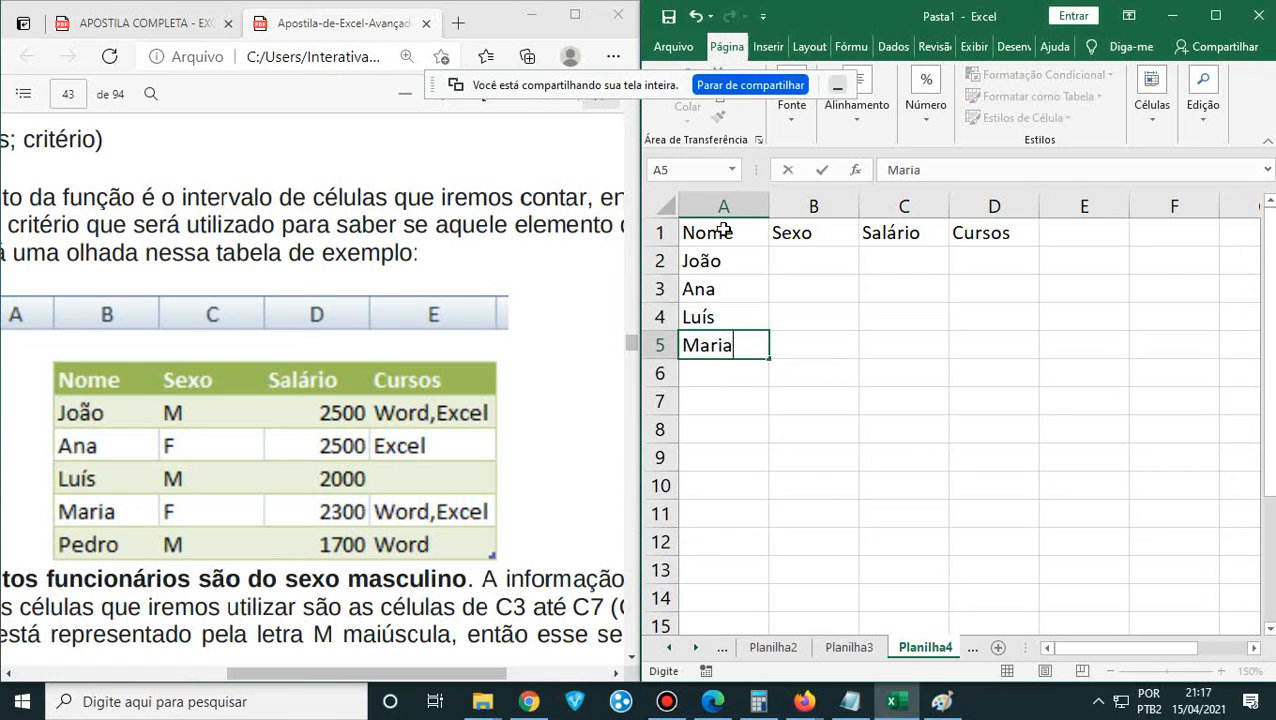
{"action": "key", "text": "Return"}
{"action": "type", "text": "Pe"}
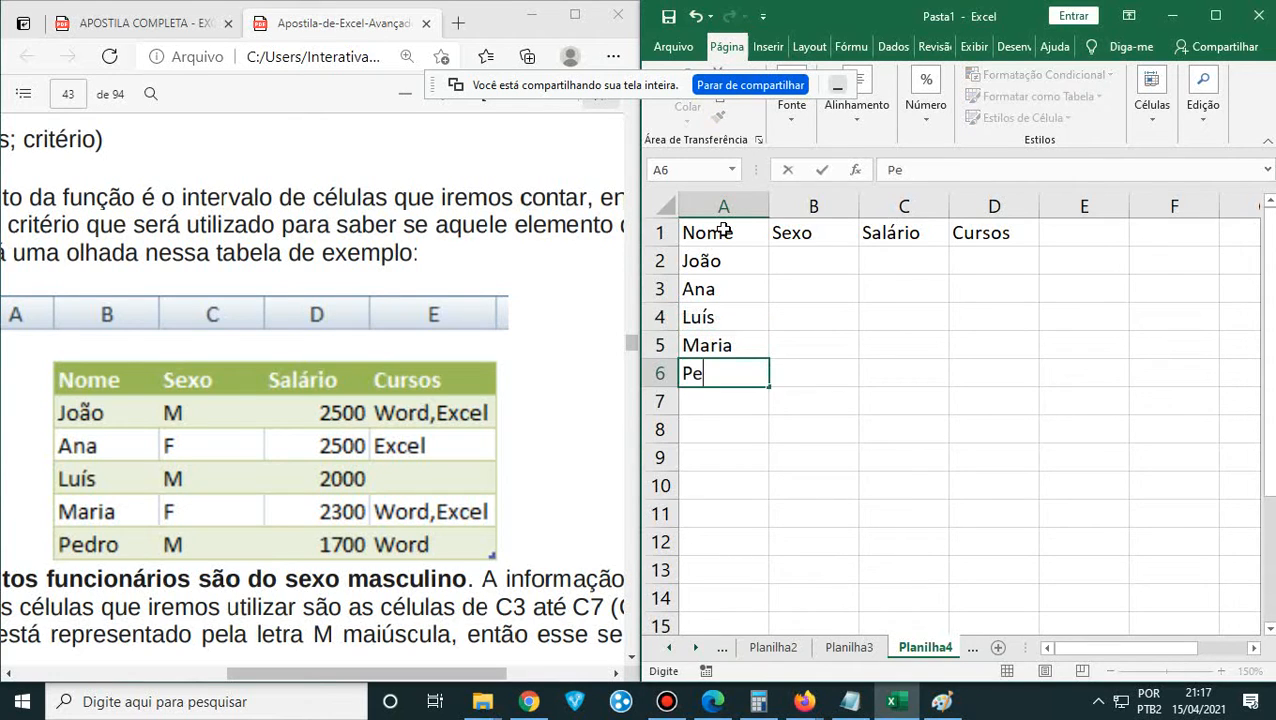
{"action": "key", "text": "Down"}
- Fill the Sexo column in B2:B6 with M, F, M, F and M
{"action": "key", "text": "Up"}
{"action": "key", "text": "Up"}
{"action": "key", "text": "Up"}
{"action": "key", "text": "Up"}
{"action": "key", "text": "Up"}
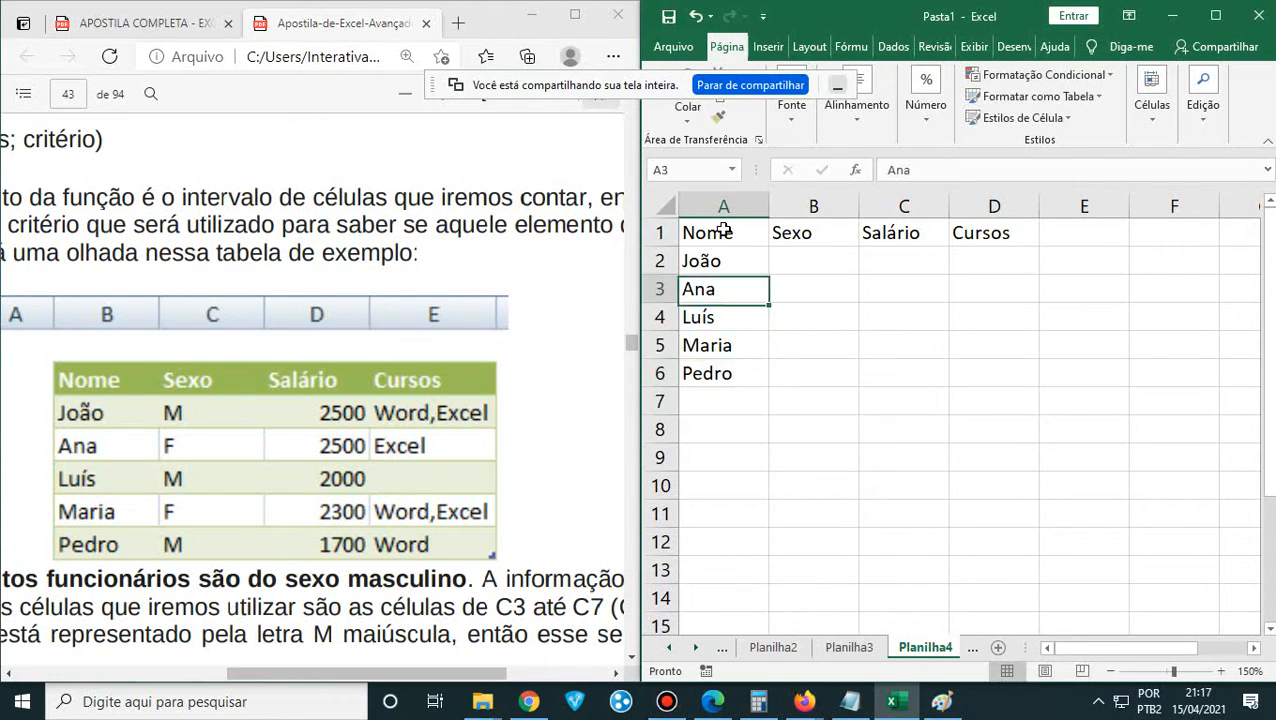
{"action": "key", "text": "Right"}
{"action": "type", "text": "M"}
{"action": "key", "text": "Return"}
{"action": "type", "text": "F"}
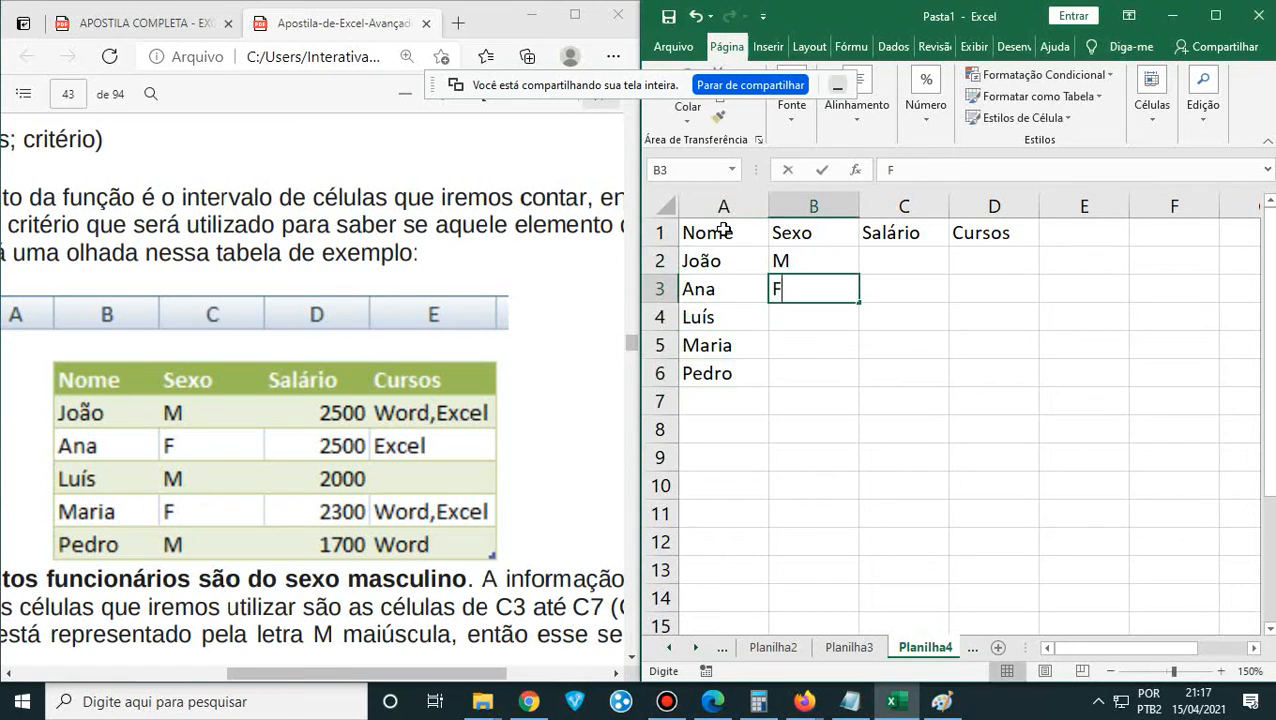
{"action": "key", "text": "Return"}
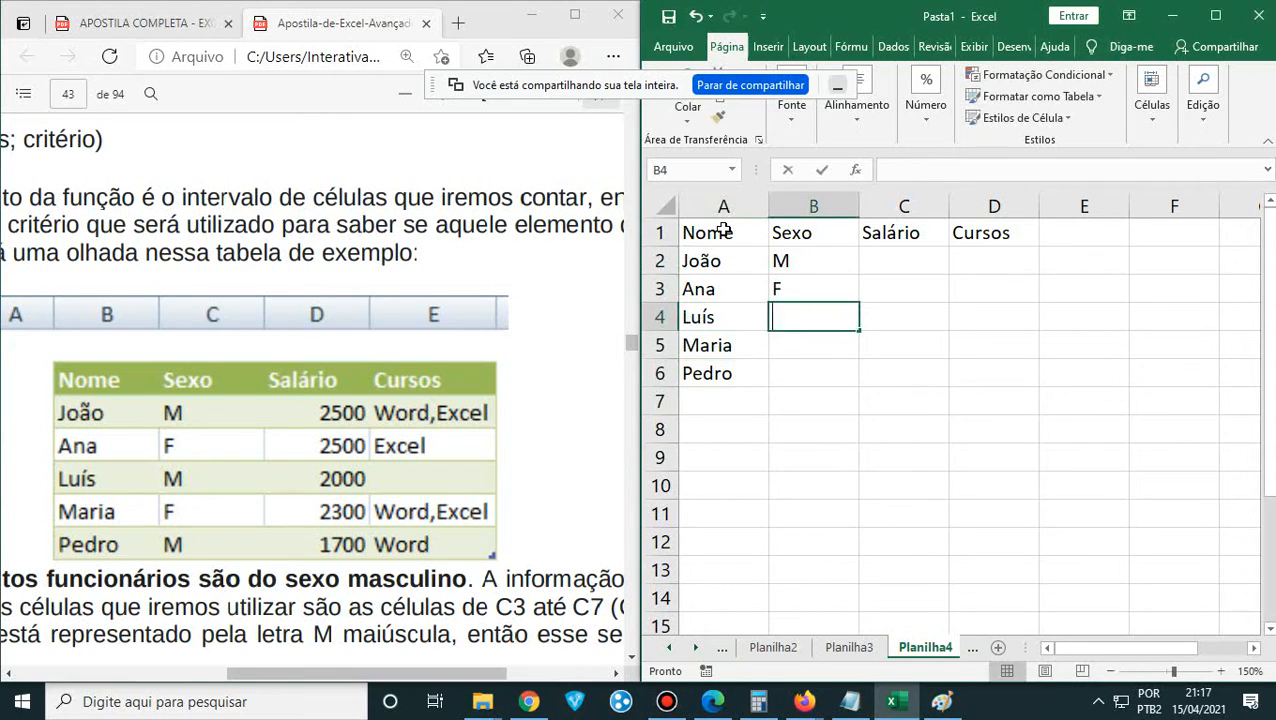
{"action": "type", "text": "M"}
{"action": "key", "text": "Return"}
{"action": "type", "text": "FM"}
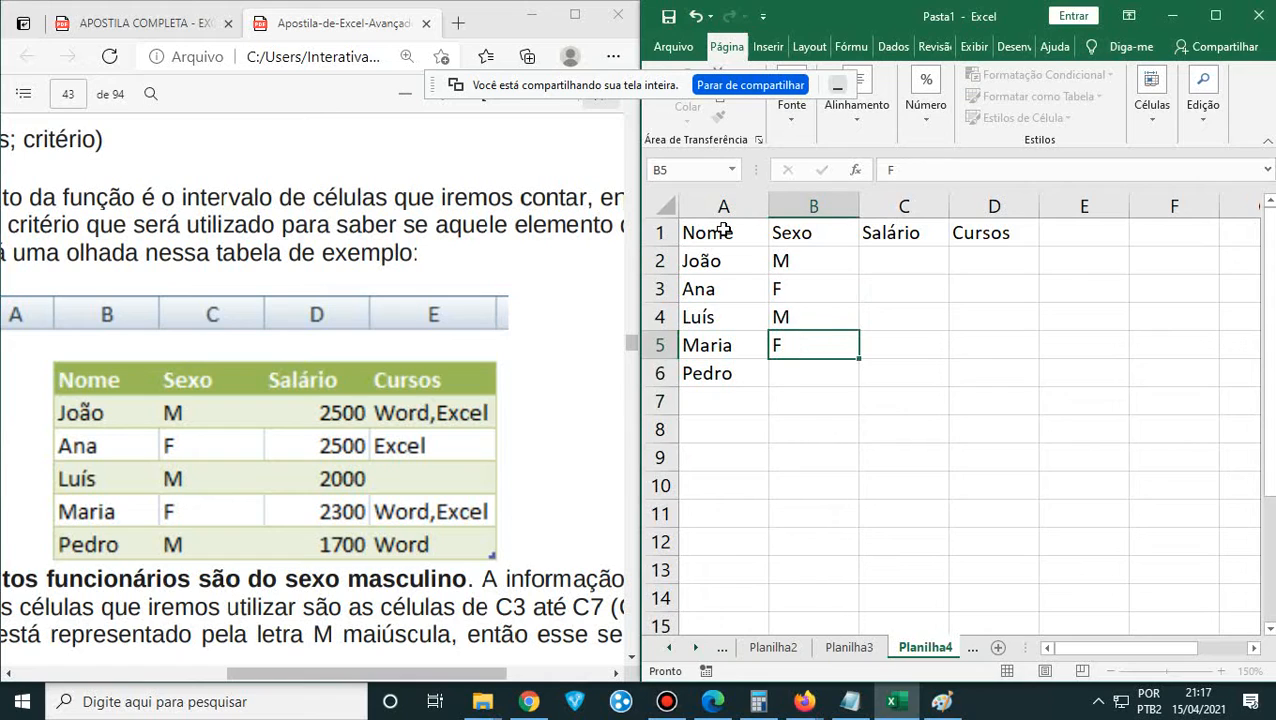
{"action": "key", "text": "Return"}
{"action": "type", "text": "M"}
{"action": "key", "text": "Return"}
- Fill the Salário column in C2:C6 with 2500, 2500, 2000, 2300 and 1700
{"action": "key", "text": "Up"}
{"action": "key", "text": "Up"}
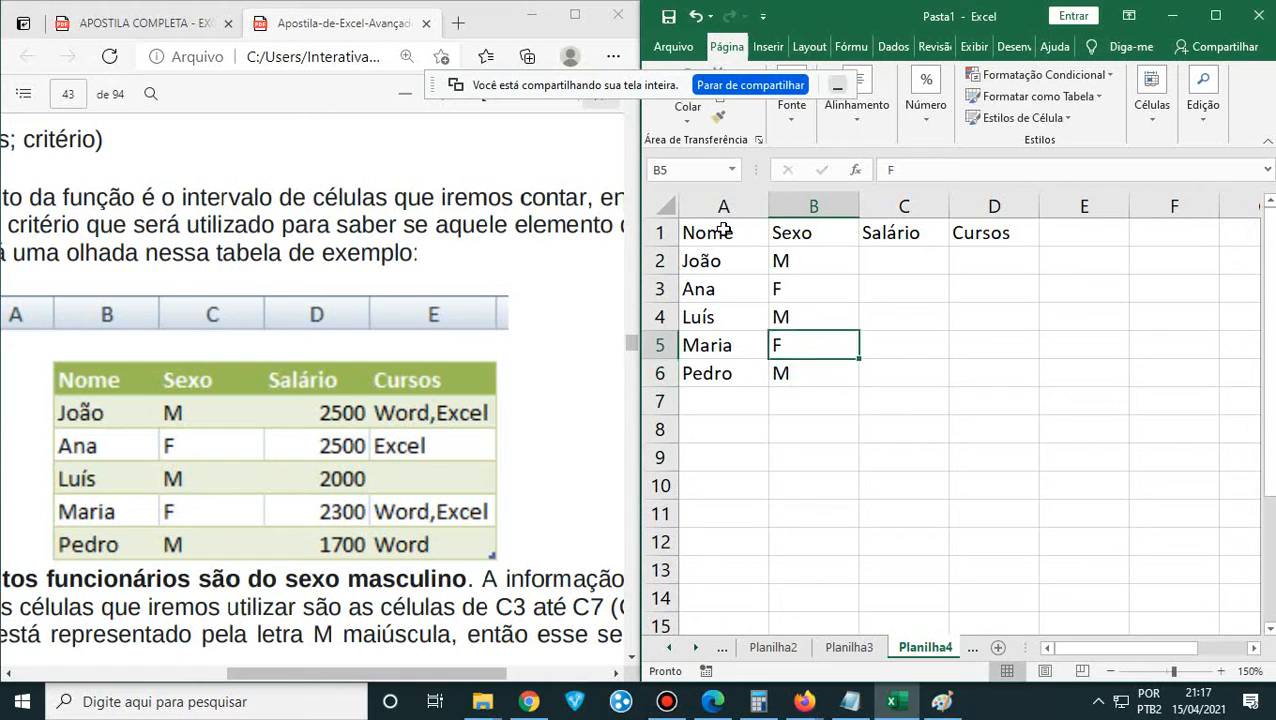
{"action": "key", "text": "Up"}
{"action": "key", "text": "Up"}
{"action": "key", "text": "Up"}
{"action": "key", "text": "Right"}
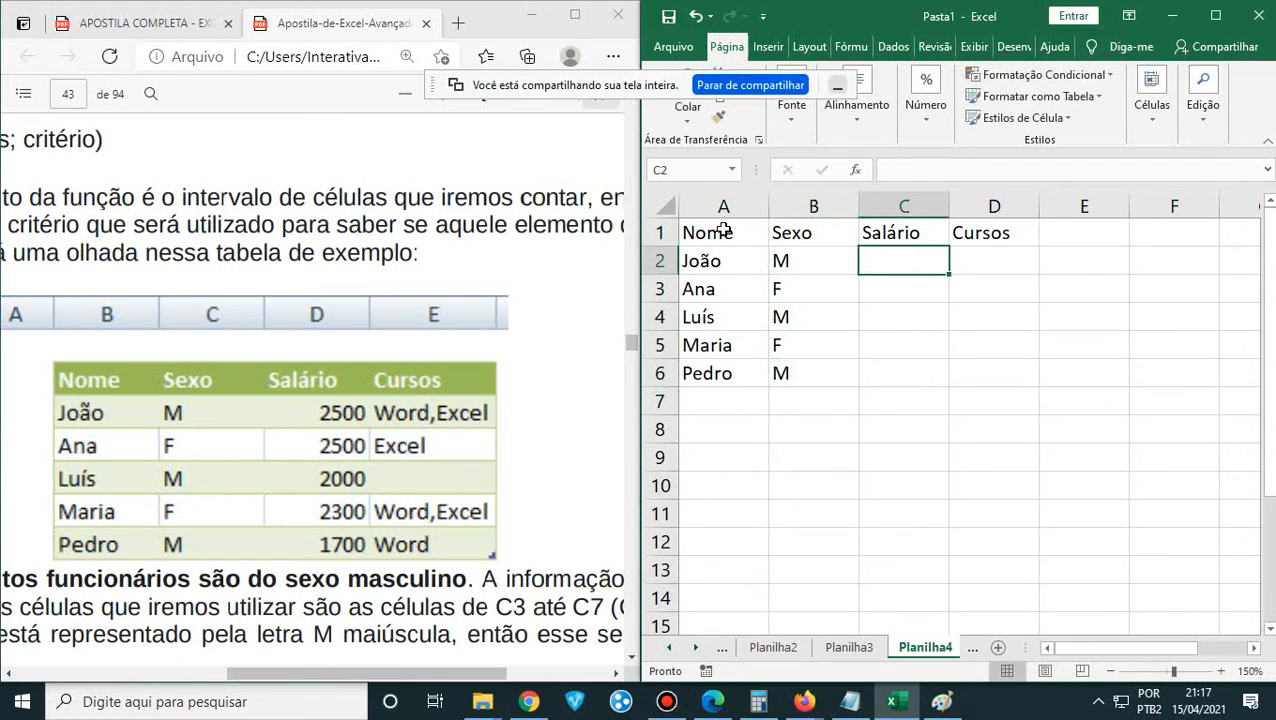
{"action": "type", "text": "2500"}
{"action": "key", "text": "Return"}
{"action": "type", "text": "25"}
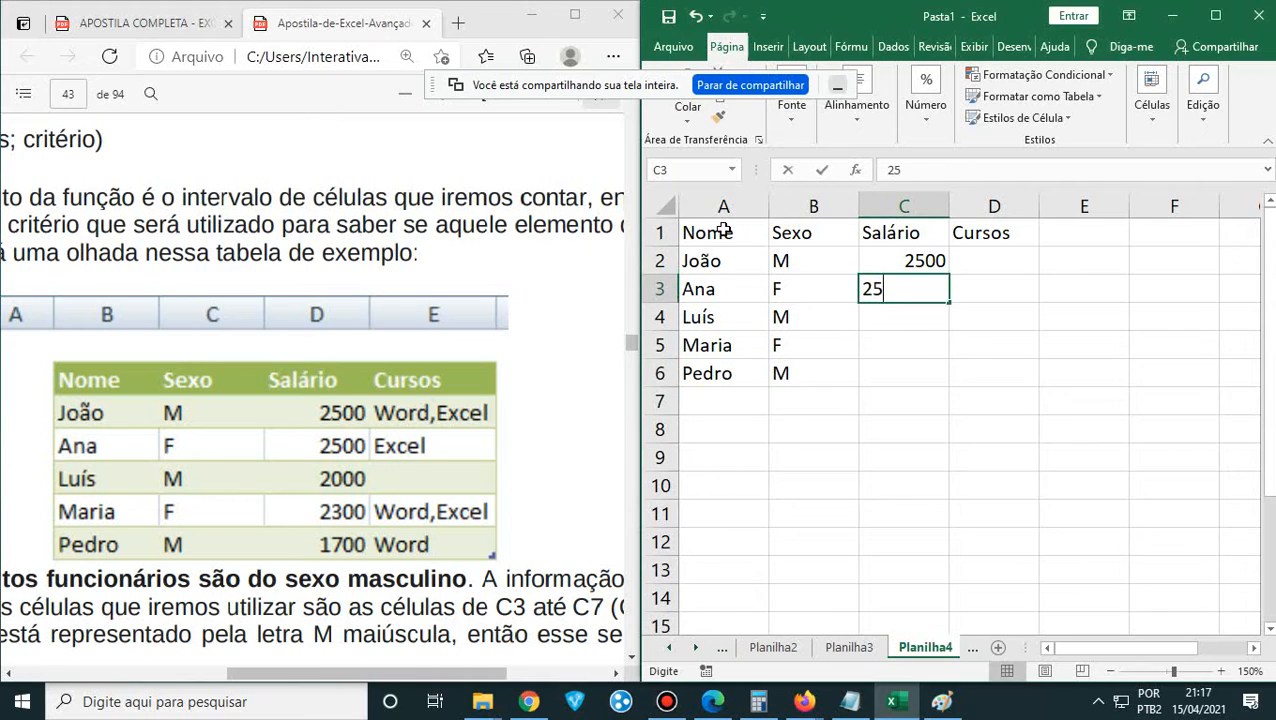
{"action": "type", "text": "00"}
{"action": "key", "text": "Return"}
{"action": "type", "text": "200"}
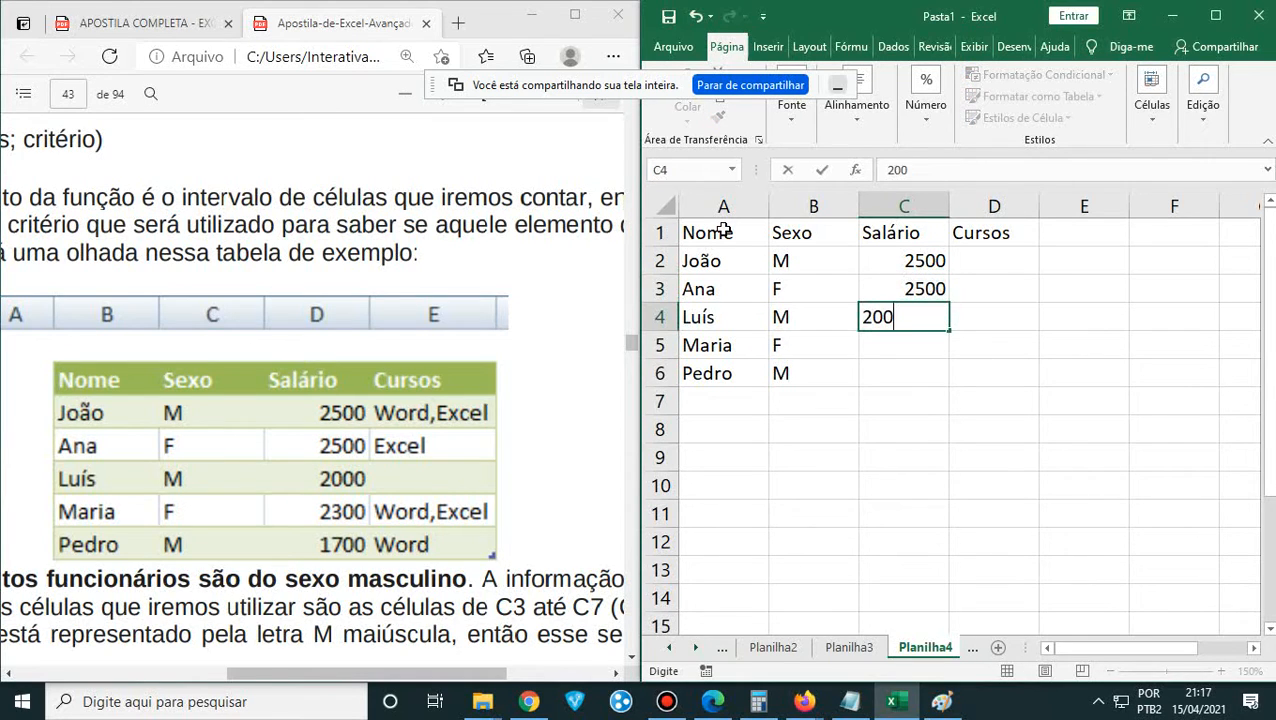
{"action": "type", "text": "0"}
{"action": "key", "text": "Return"}
{"action": "type", "text": "2300"}
{"action": "key", "text": "Return"}
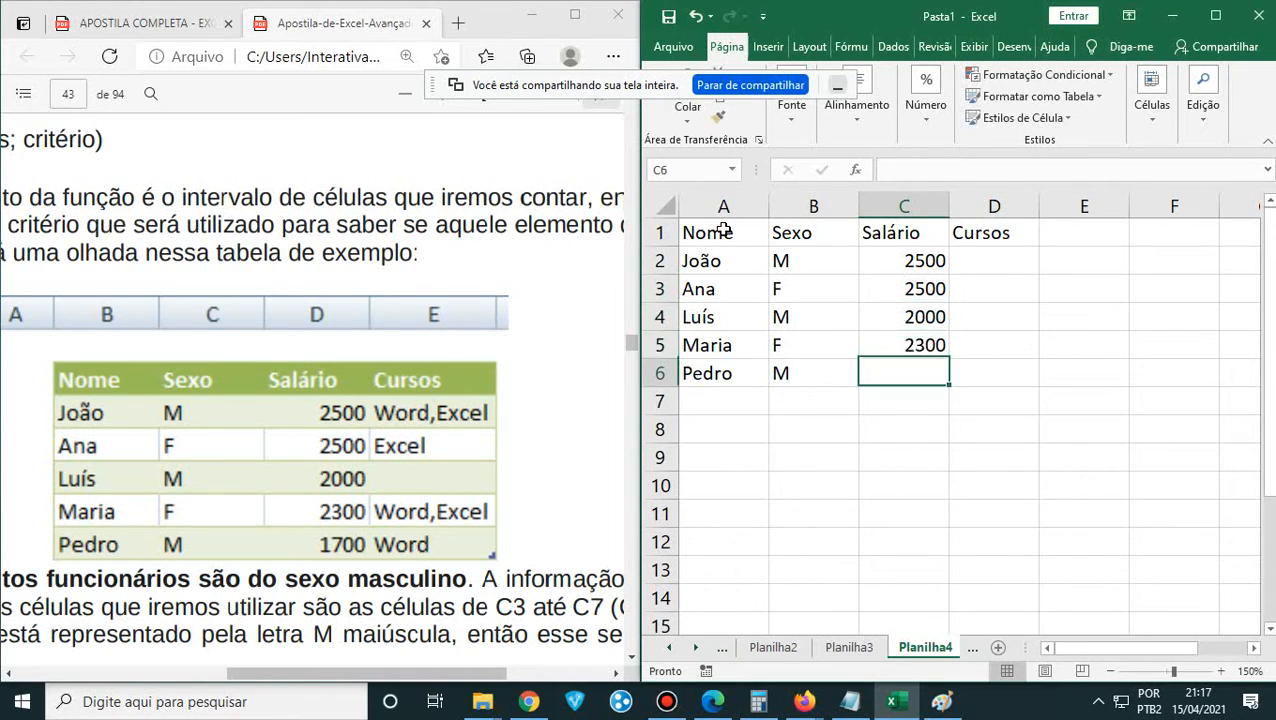
{"action": "type", "text": "1700"}
{"action": "key", "text": "Return"}
- Fill the Cursos column with "Word, Excel" in D2 and D5, Excel in D3 and Word in D6, leaving D4 blank
{"action": "key", "text": "Up"}
{"action": "key", "text": "Up"}
{"action": "key", "text": "Up"}
{"action": "key", "text": "Up"}
{"action": "key", "text": "Up"}
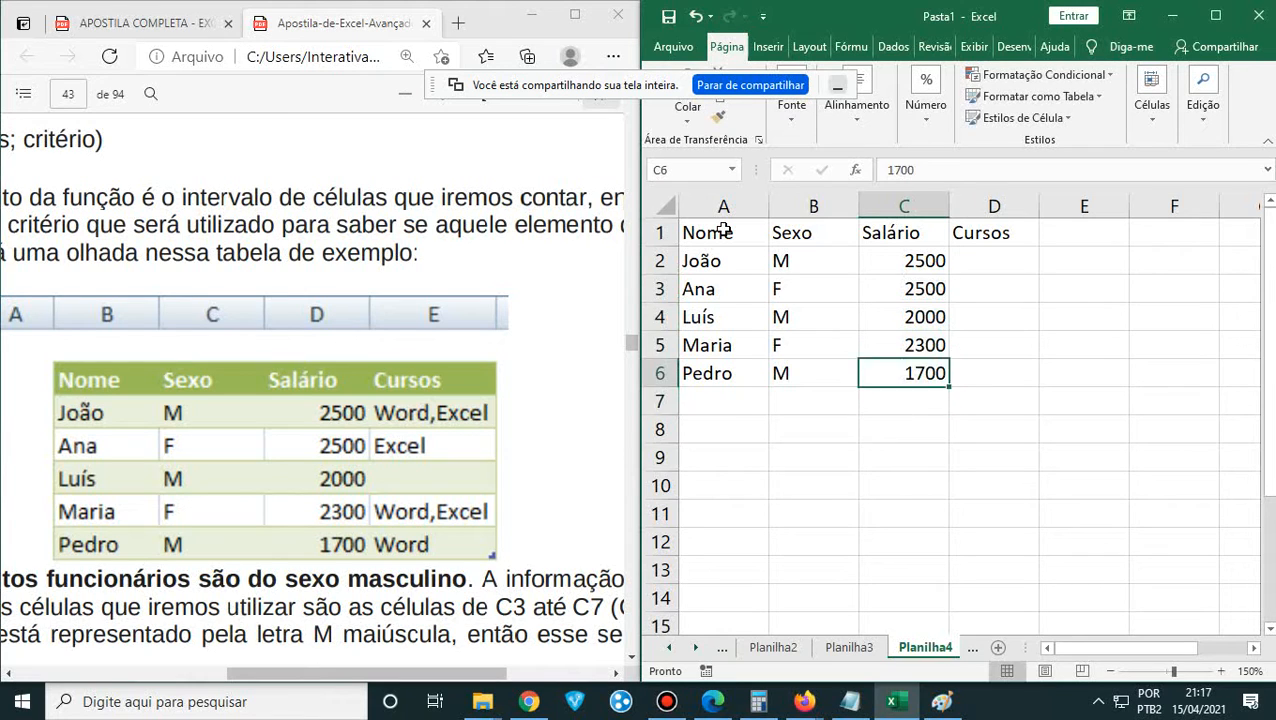
{"action": "key", "text": "Right"}
{"action": "type", "text": "W"}
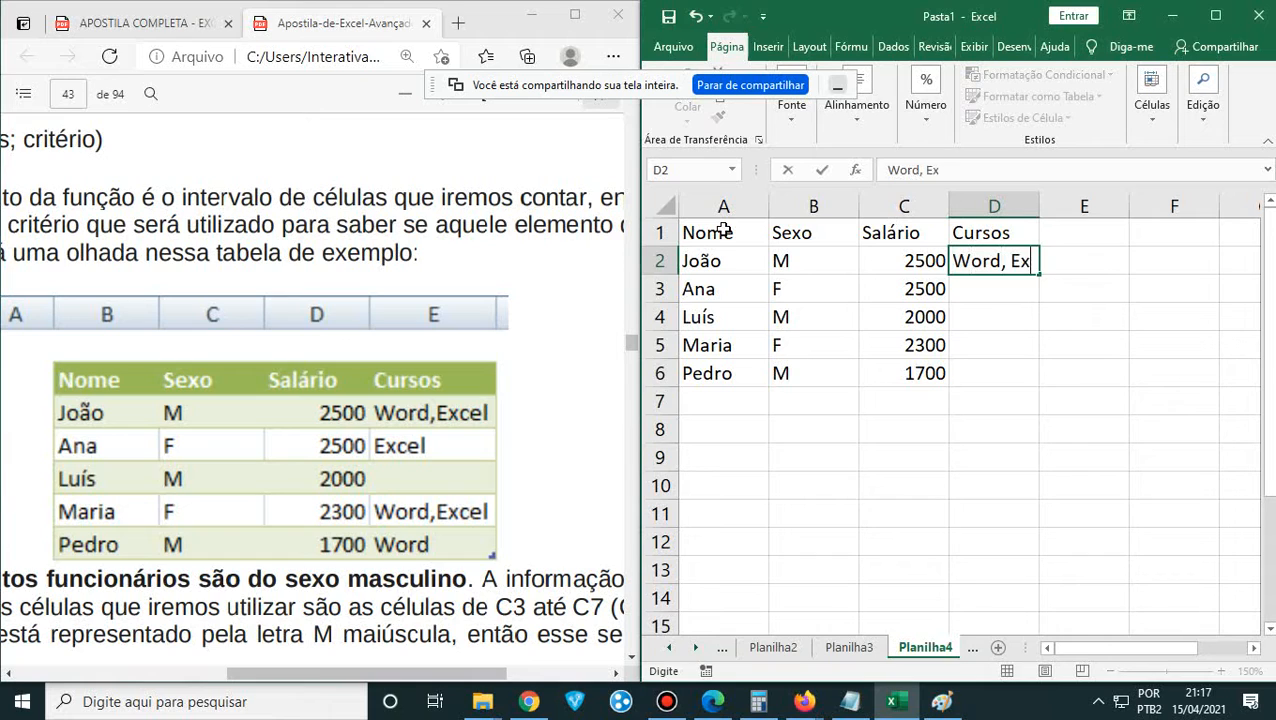
{"action": "key", "text": "Return"}
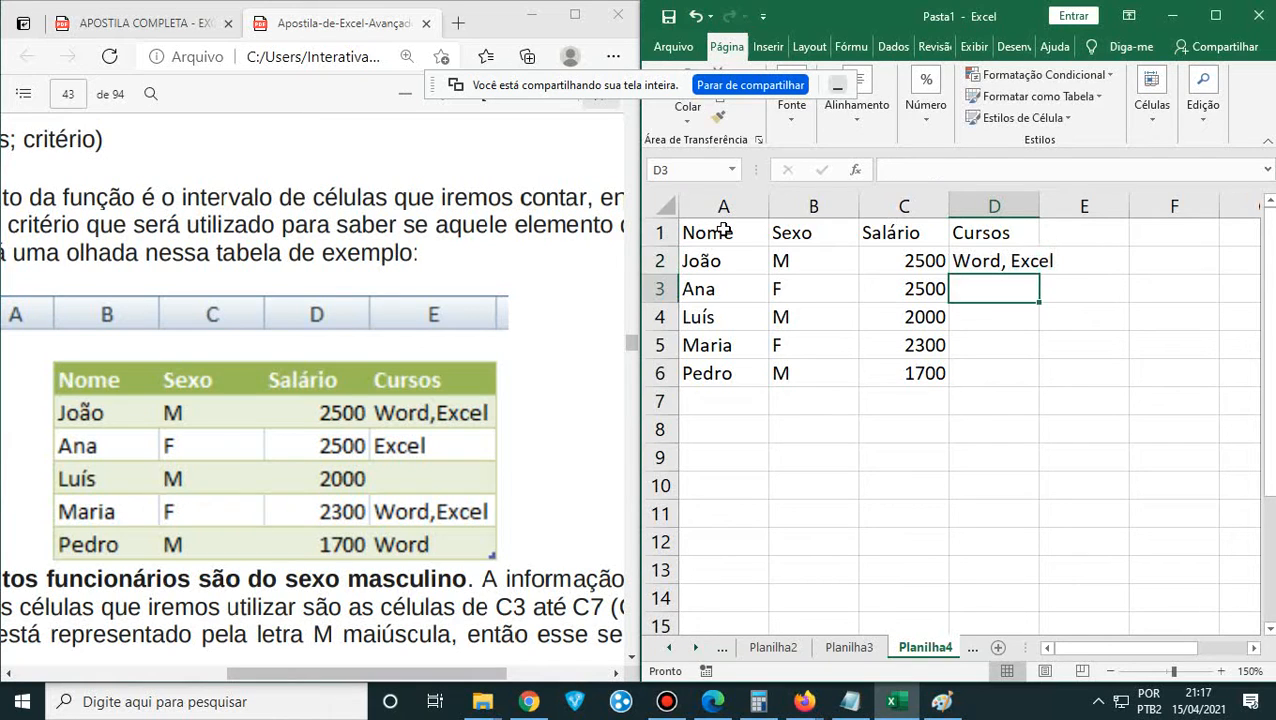
{"action": "type", "text": "Excel"}
{"action": "key", "text": "Return"}
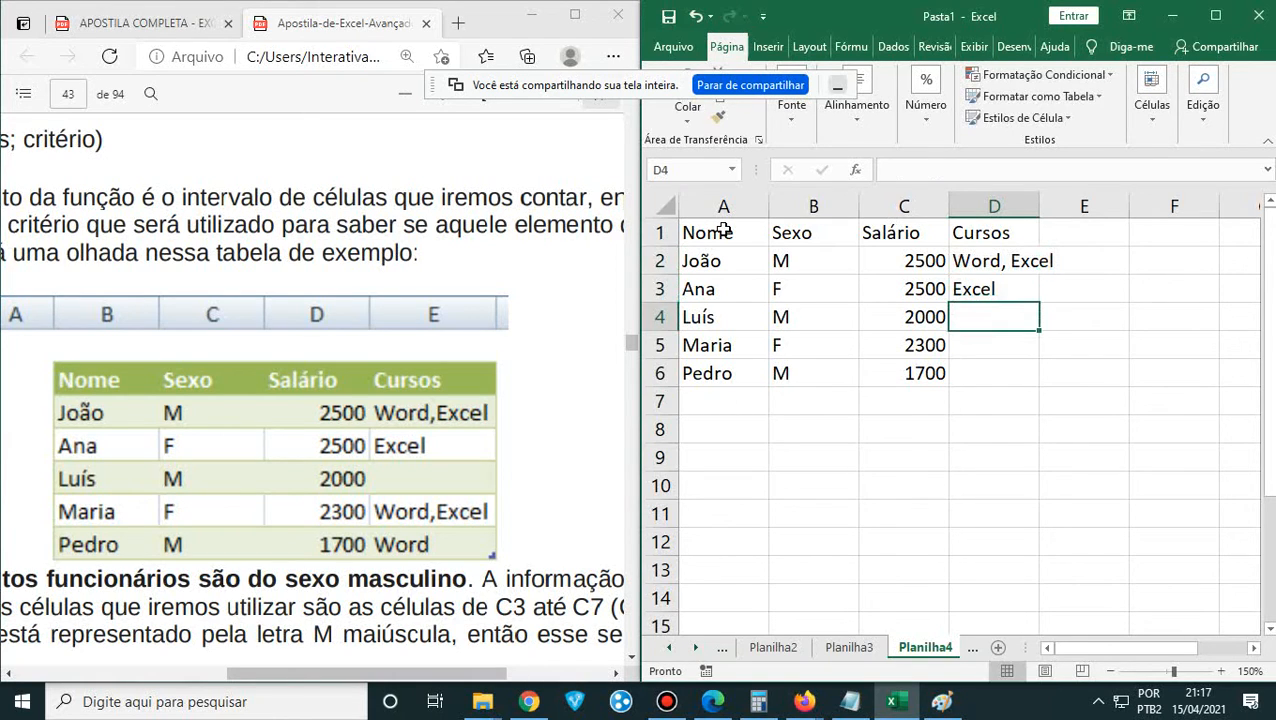
{"action": "key", "text": "Return"}
{"action": "type", "text": "Word, Excel"}
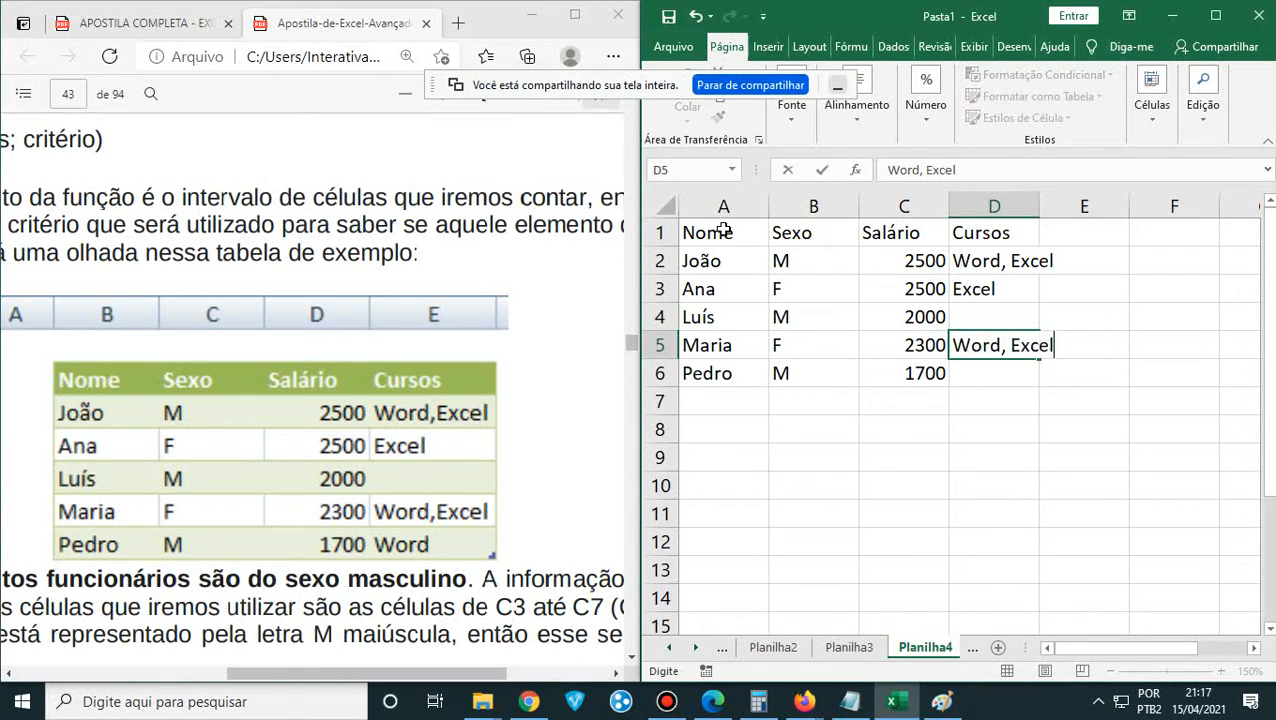
{"action": "key", "text": "Return"}
{"action": "type", "text": "W"}
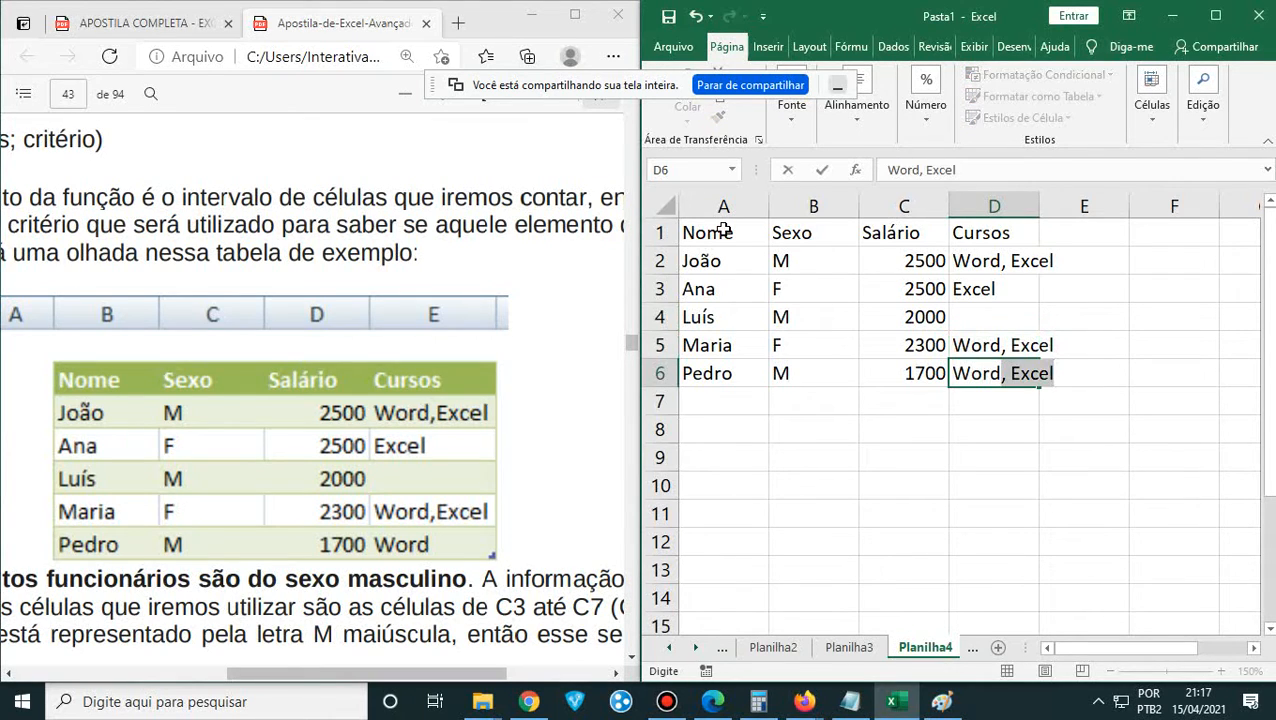
{"action": "type", "text": "ord"}
{"action": "key", "text": "Delete"}
{"action": "key", "text": "Return"}
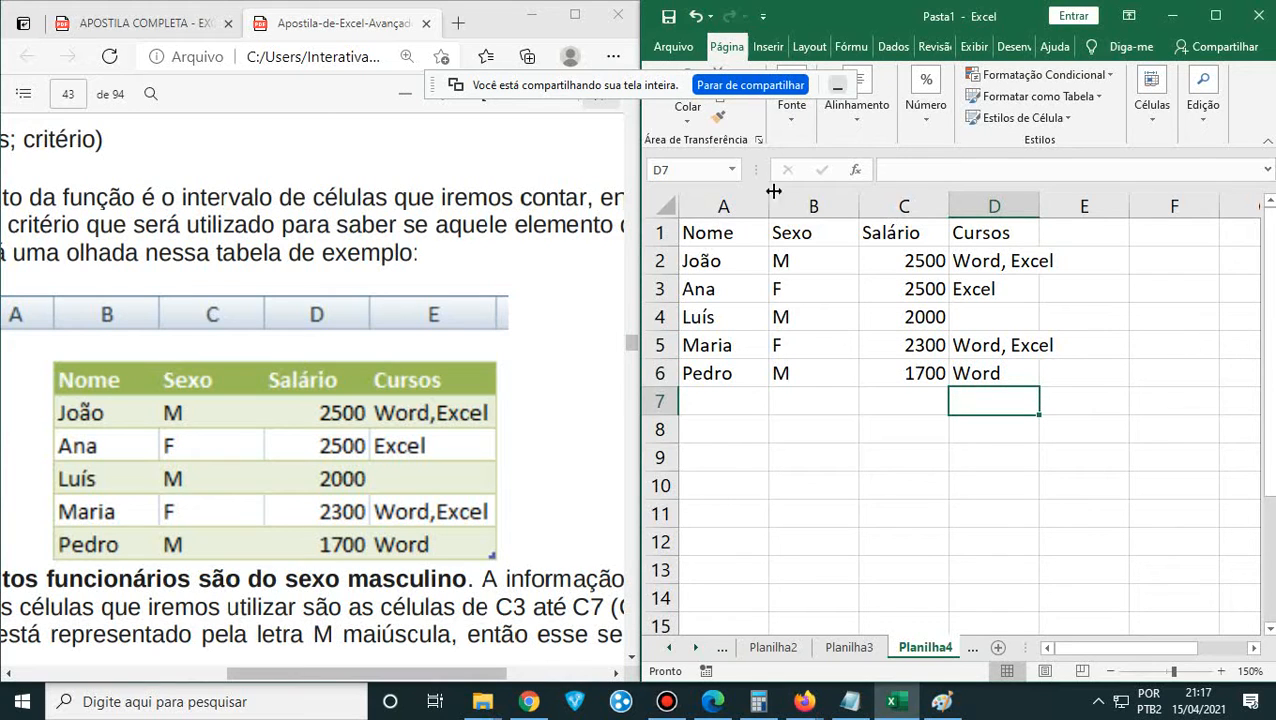
- Apply all borders to the employee table A1:D6 and autofit the width of column D
{"action": "left_click_drag", "start_coordinate": [732, 232], "coordinate": [977, 370]}
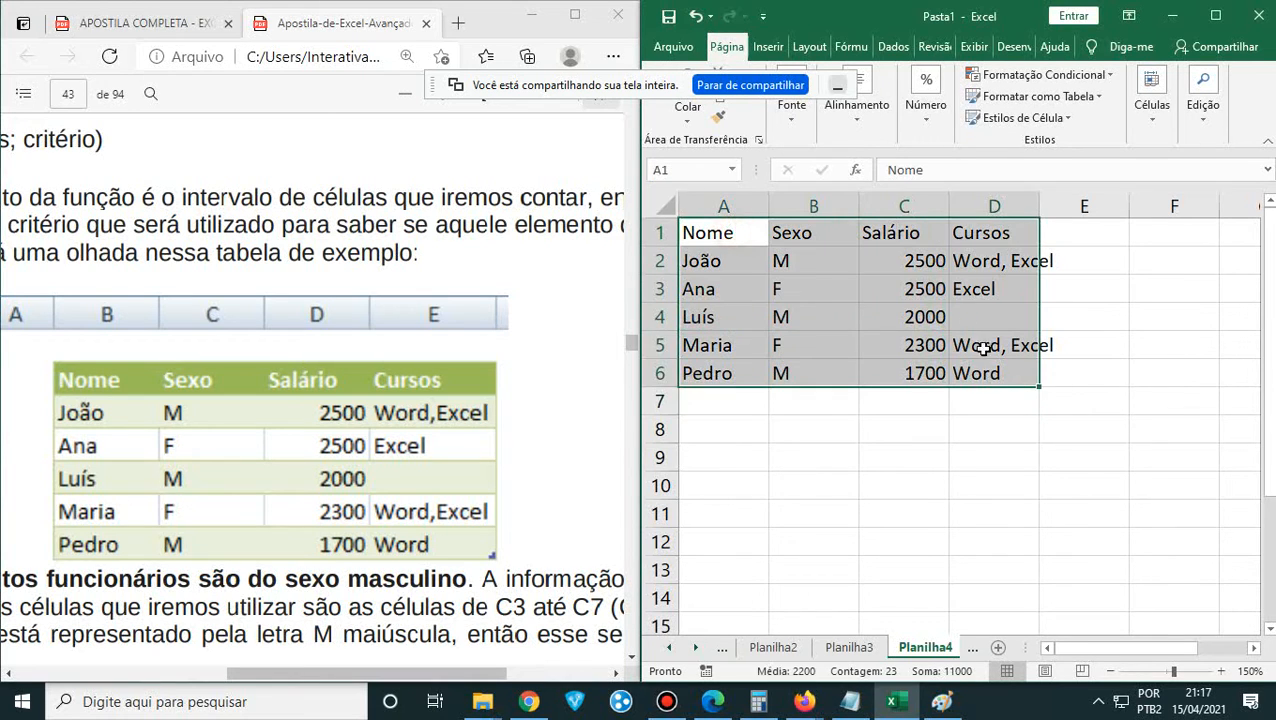
{"action": "left_click", "coordinate": [862, 125]}
{"action": "left_click", "coordinate": [791, 108]}
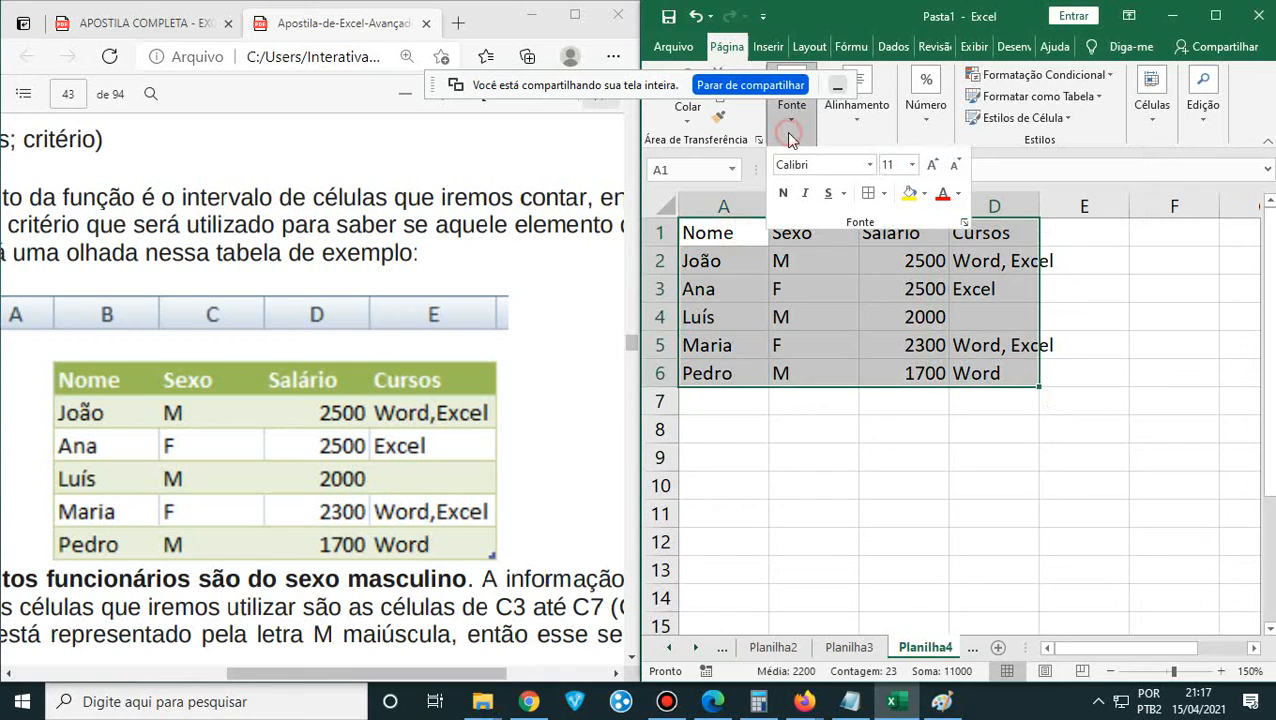
{"action": "left_click", "coordinate": [868, 195]}
{"action": "left_click", "coordinate": [1037, 209]}
{"action": "double_click", "coordinate": [1040, 205]}
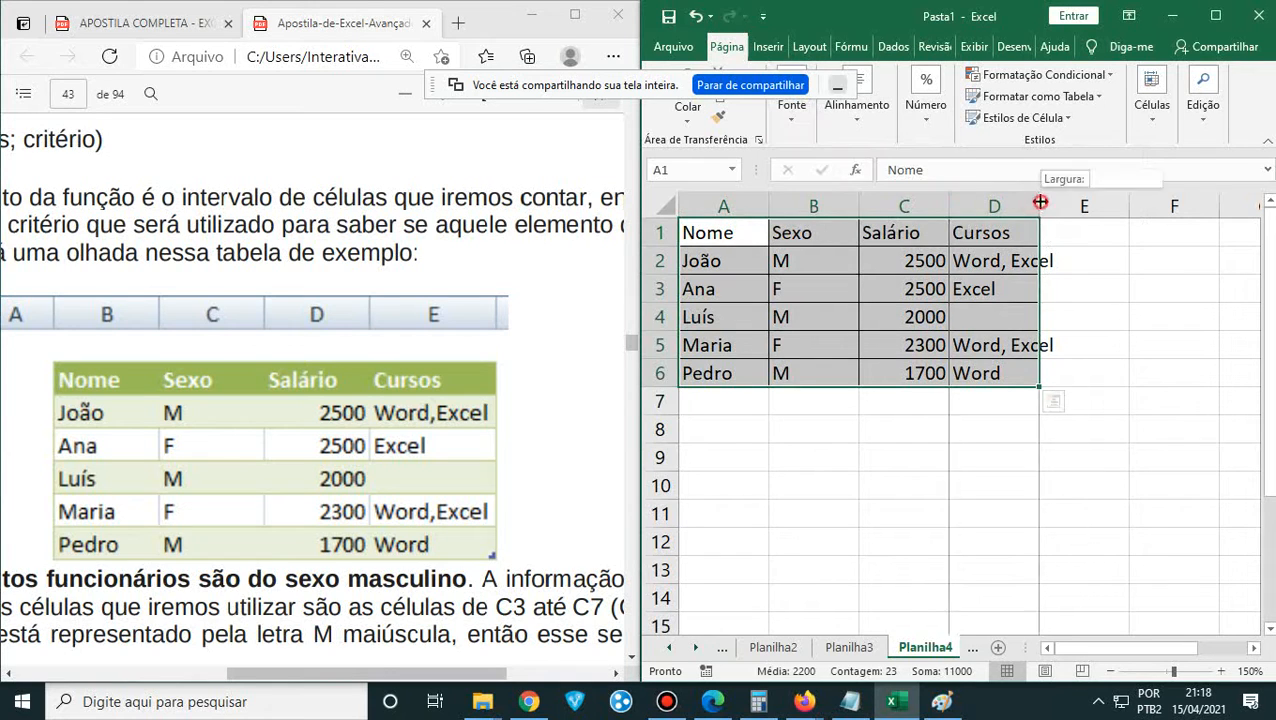
- Center the Salário values in C2:C6 and the Sexo values in B2:B6 horizontally
{"action": "left_click", "coordinate": [905, 339]}
{"action": "left_click_drag", "start_coordinate": [891, 265], "coordinate": [950, 390]}
{"action": "left_click", "coordinate": [848, 115]}
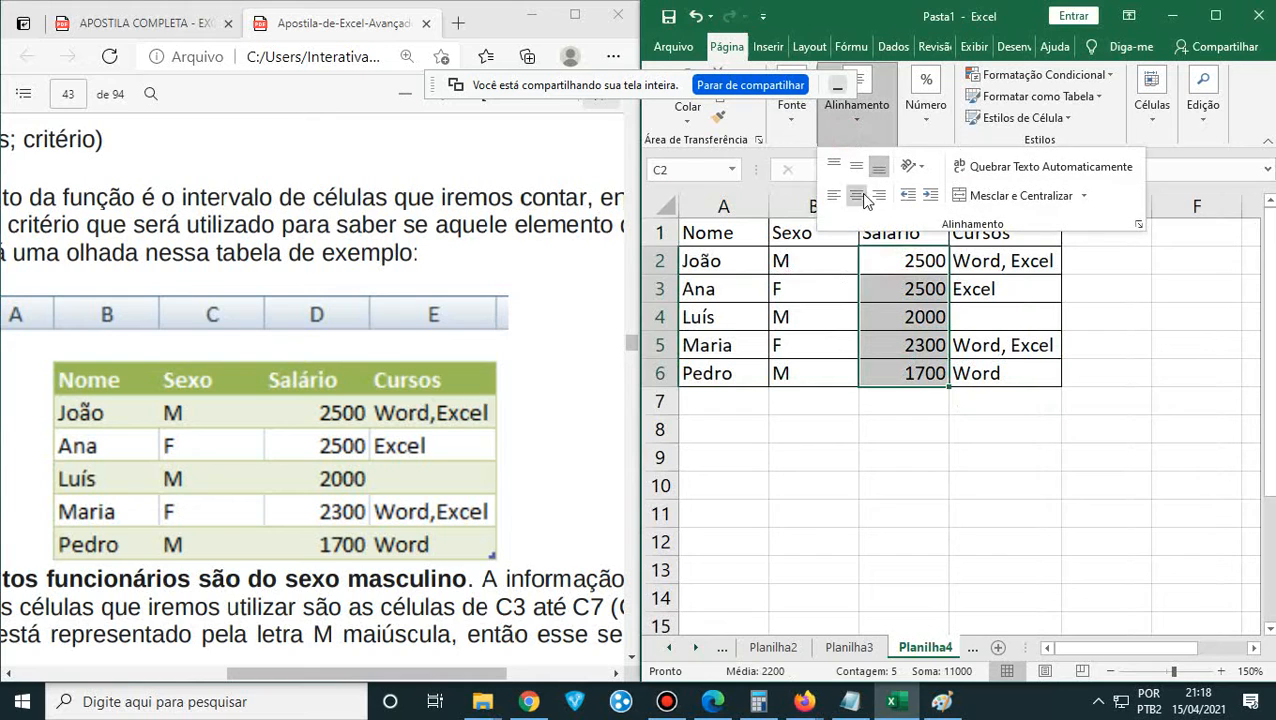
{"action": "left_click", "coordinate": [856, 195]}
{"action": "left_click", "coordinate": [813, 260]}
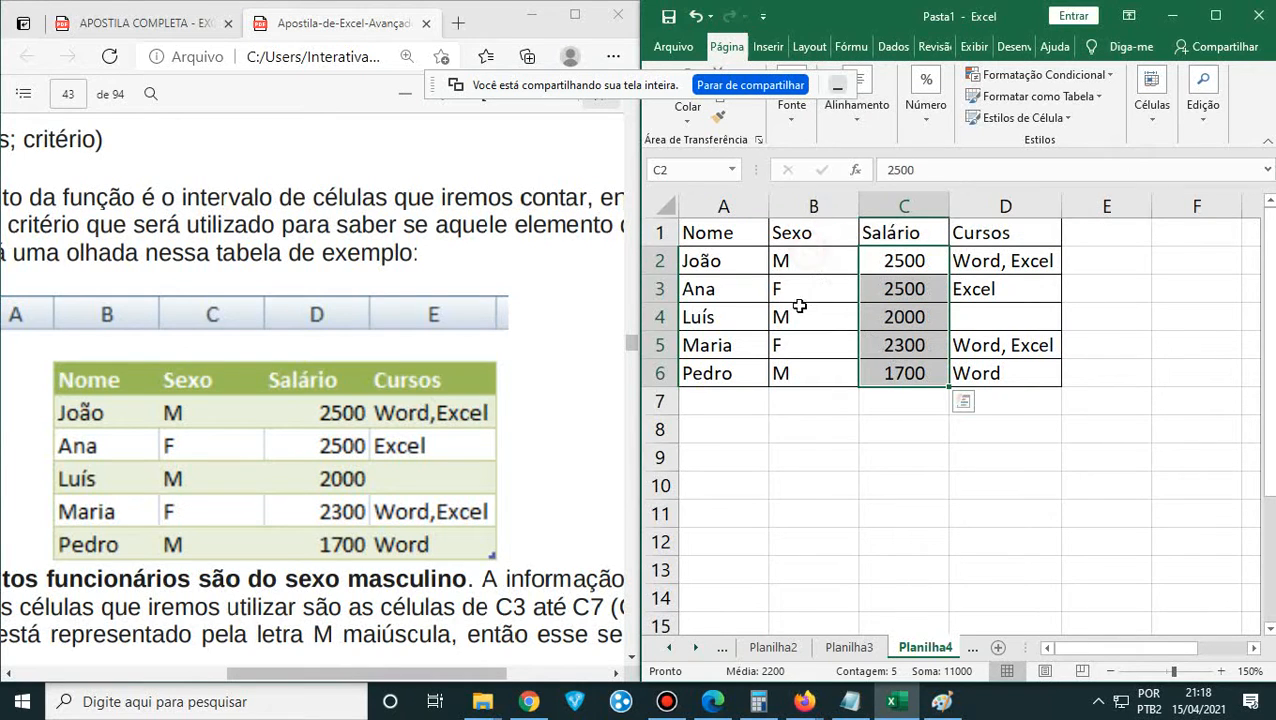
{"action": "left_click_drag", "start_coordinate": [795, 258], "coordinate": [816, 372]}
{"action": "left_click", "coordinate": [848, 115]}
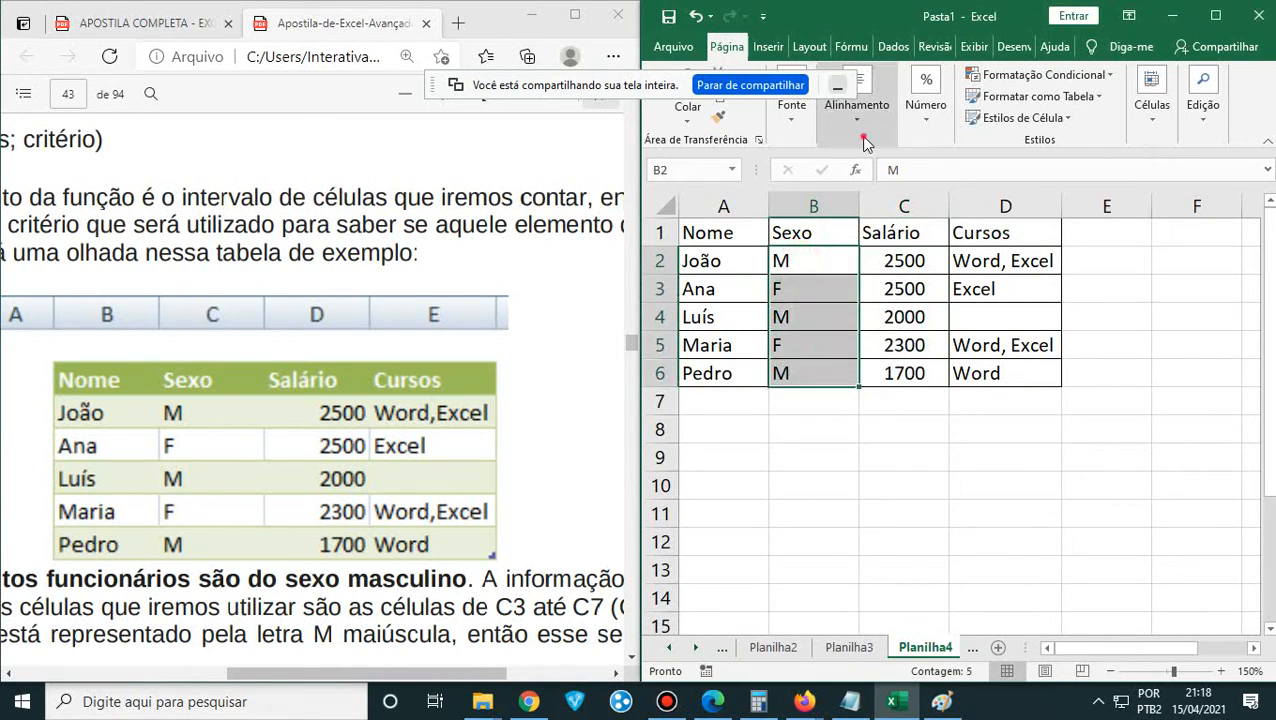
{"action": "left_click", "coordinate": [858, 197]}
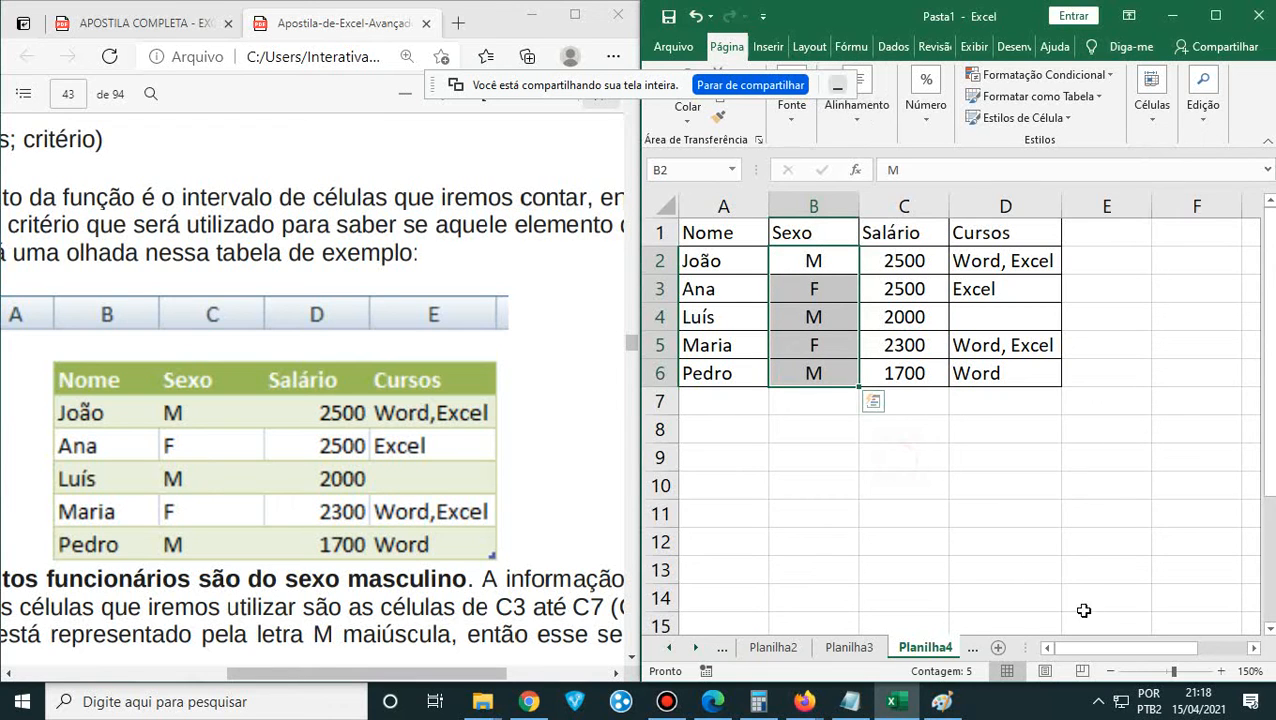
- Enlarge the sheet view to 220% and locate the CONT.SE examples on page 44 of the handout
{"action": "left_click", "coordinate": [1225, 671]}
{"action": "left_click", "coordinate": [1225, 671]}
{"action": "left_click", "coordinate": [1225, 671]}
{"action": "left_click", "coordinate": [1225, 671]}
{"action": "left_click", "coordinate": [1225, 671]}
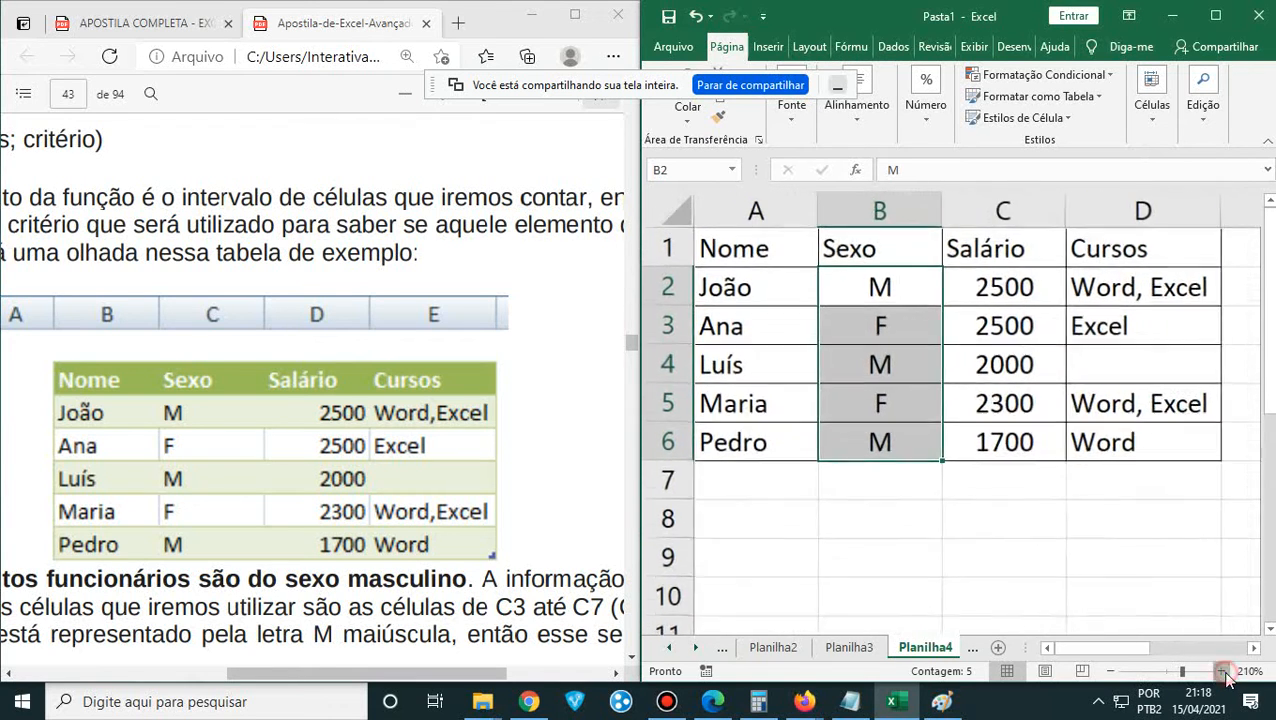
{"action": "left_click", "coordinate": [1225, 671]}
{"action": "left_click", "coordinate": [1225, 671]}
{"action": "scroll", "coordinate": [357, 420], "scroll_direction": "down", "scroll_amount": 1}
{"action": "scroll", "coordinate": [359, 410], "scroll_direction": "down", "scroll_amount": 10}
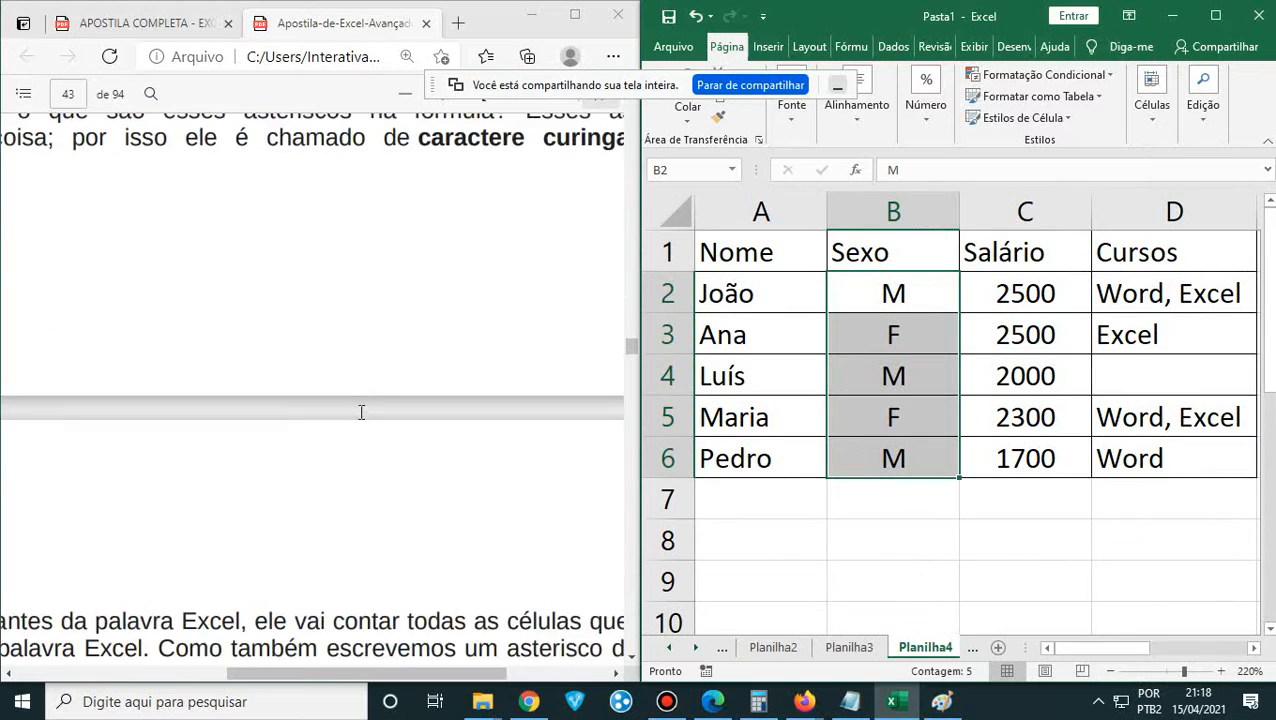
{"action": "scroll", "coordinate": [362, 420], "scroll_direction": "up", "scroll_amount": 1}
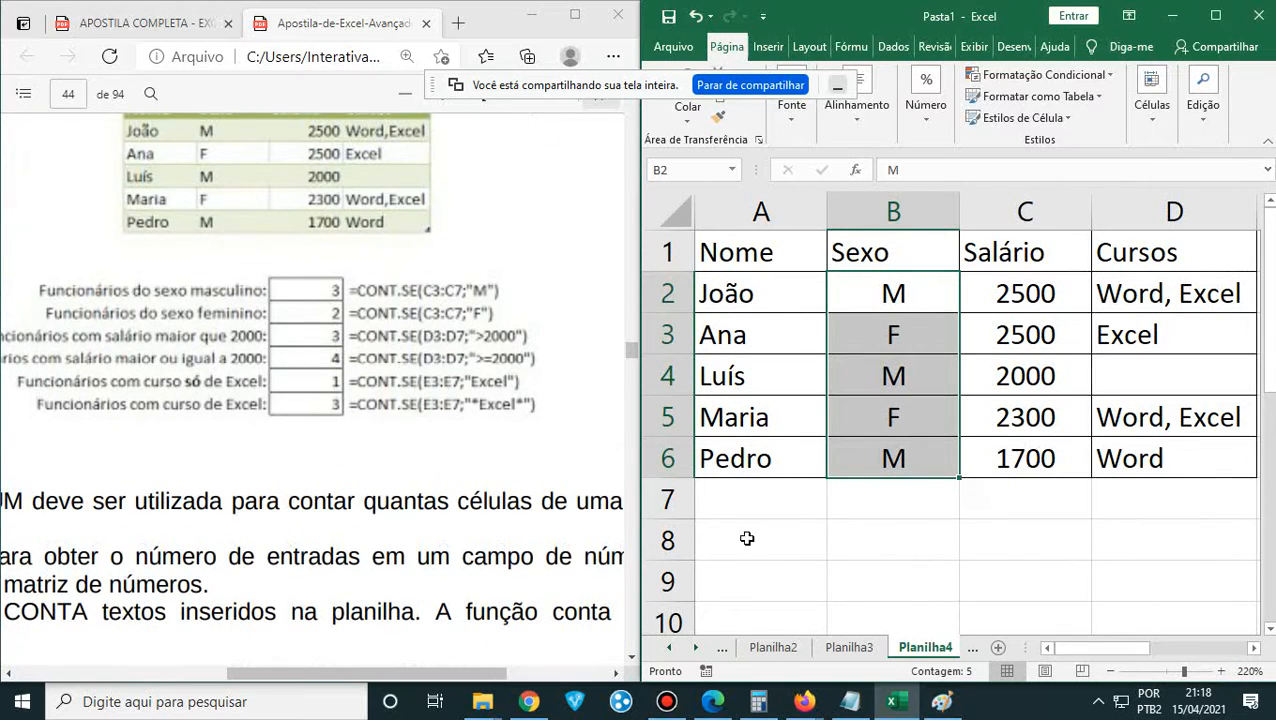
- Merge and center A8:C8, A9:C9 and A10:C10 as separate label cells below the employee table
{"action": "left_click", "coordinate": [749, 538]}
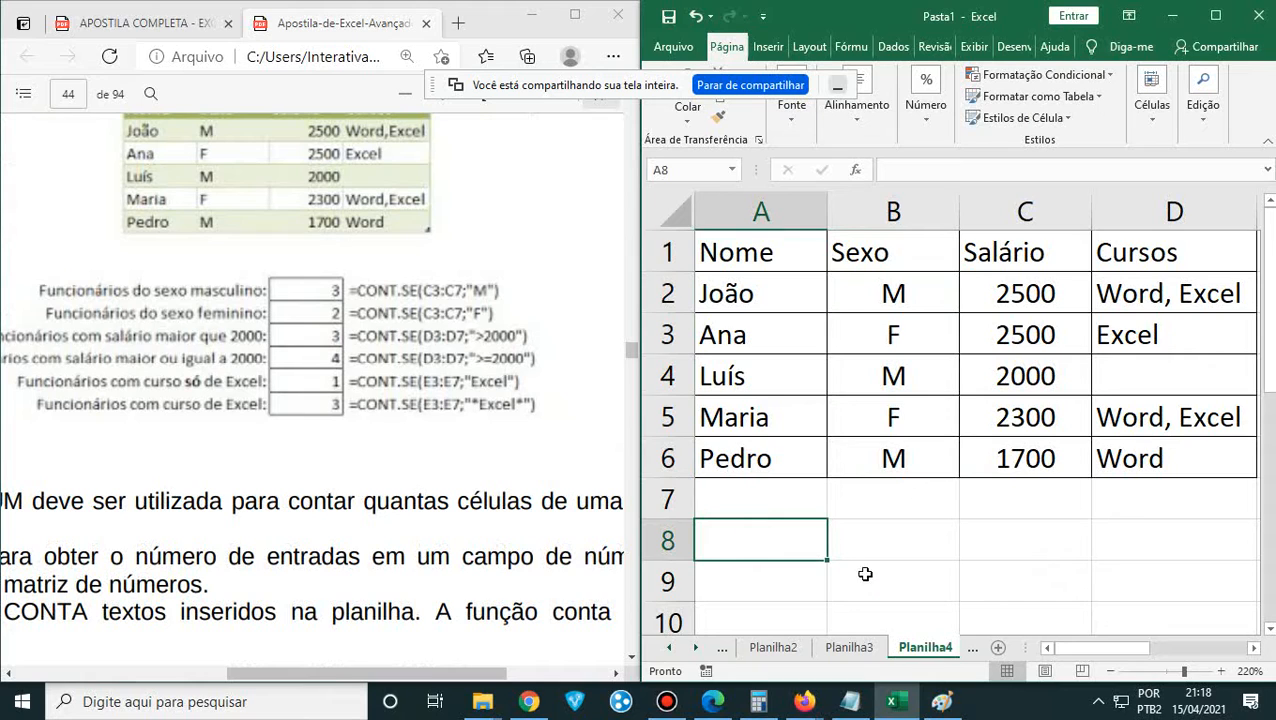
{"action": "left_click_drag", "start_coordinate": [815, 535], "coordinate": [1004, 526]}
{"action": "left_click", "coordinate": [856, 112]}
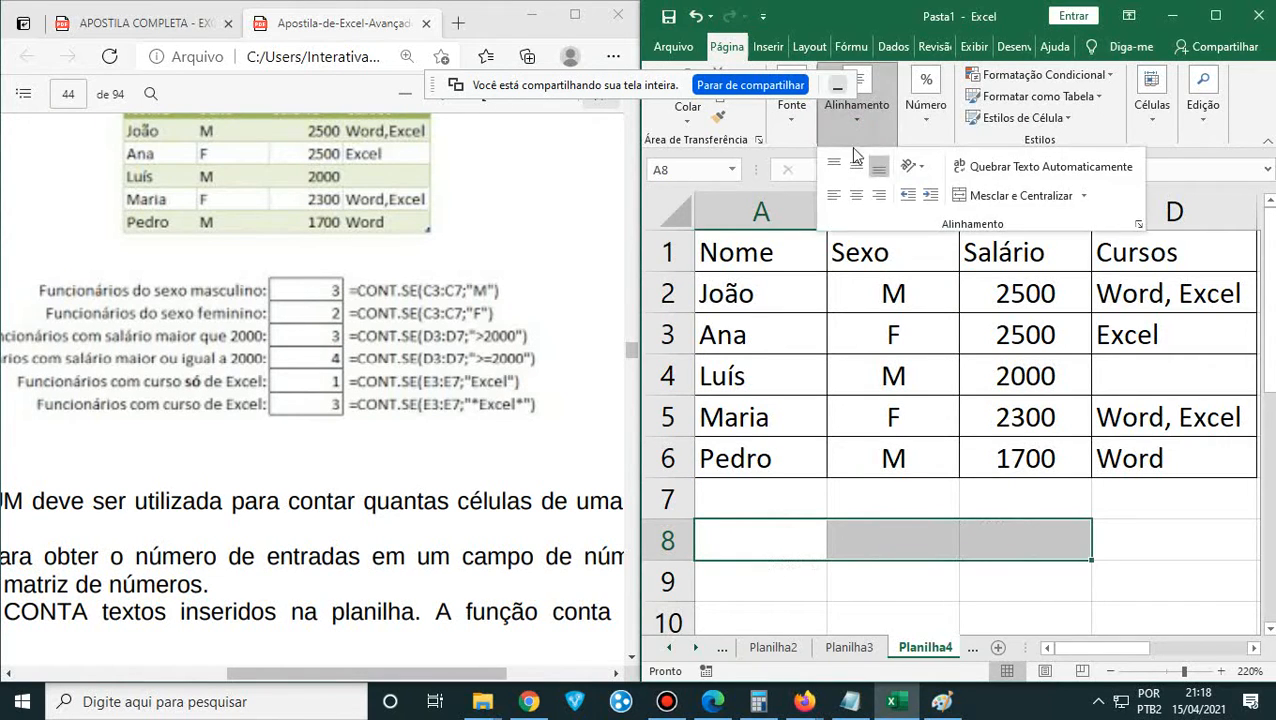
{"action": "left_click", "coordinate": [1010, 195]}
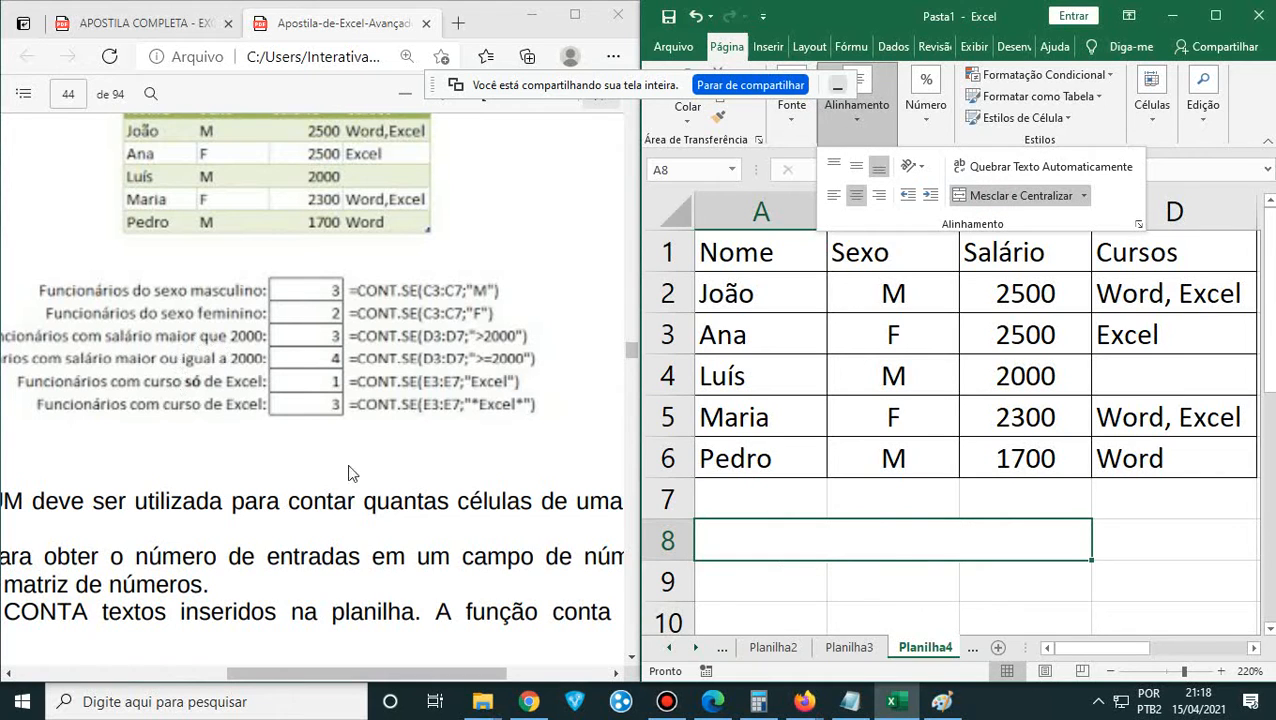
{"action": "scroll", "coordinate": [763, 459], "scroll_direction": "down", "scroll_amount": 1}
{"action": "left_click_drag", "start_coordinate": [763, 459], "coordinate": [960, 458]}
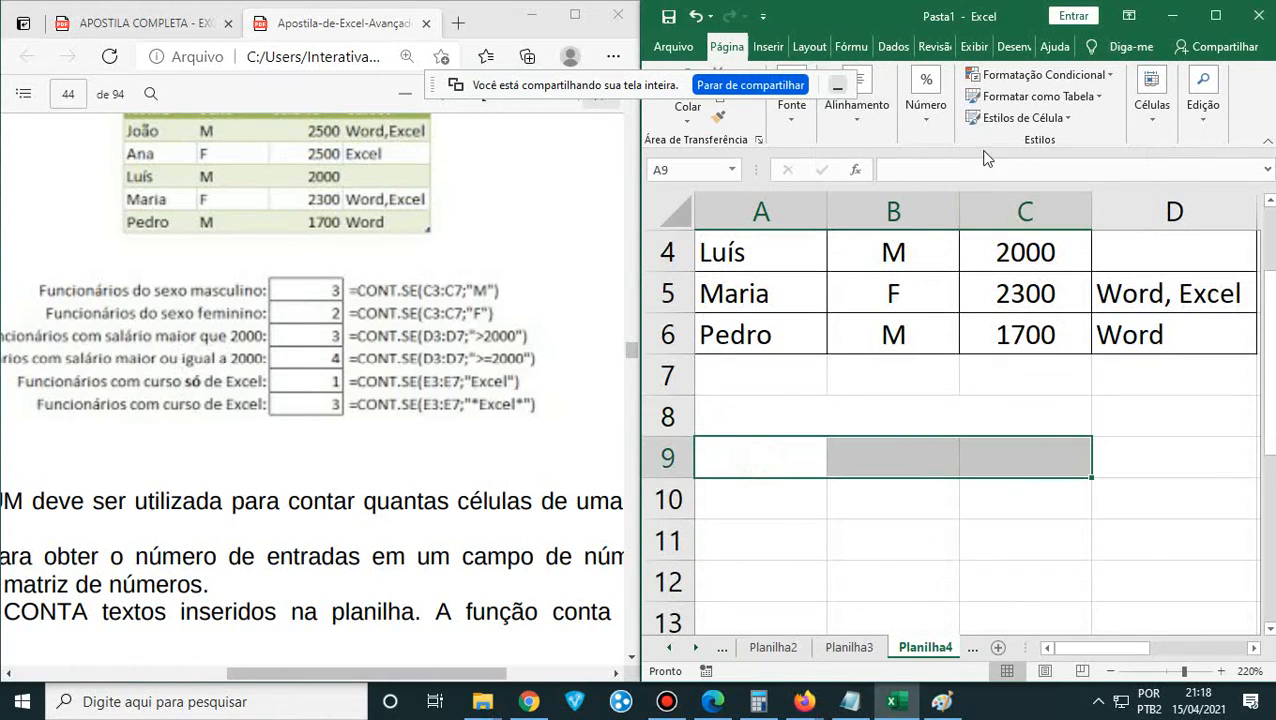
{"action": "left_click", "coordinate": [858, 115]}
{"action": "left_click", "coordinate": [1005, 194]}
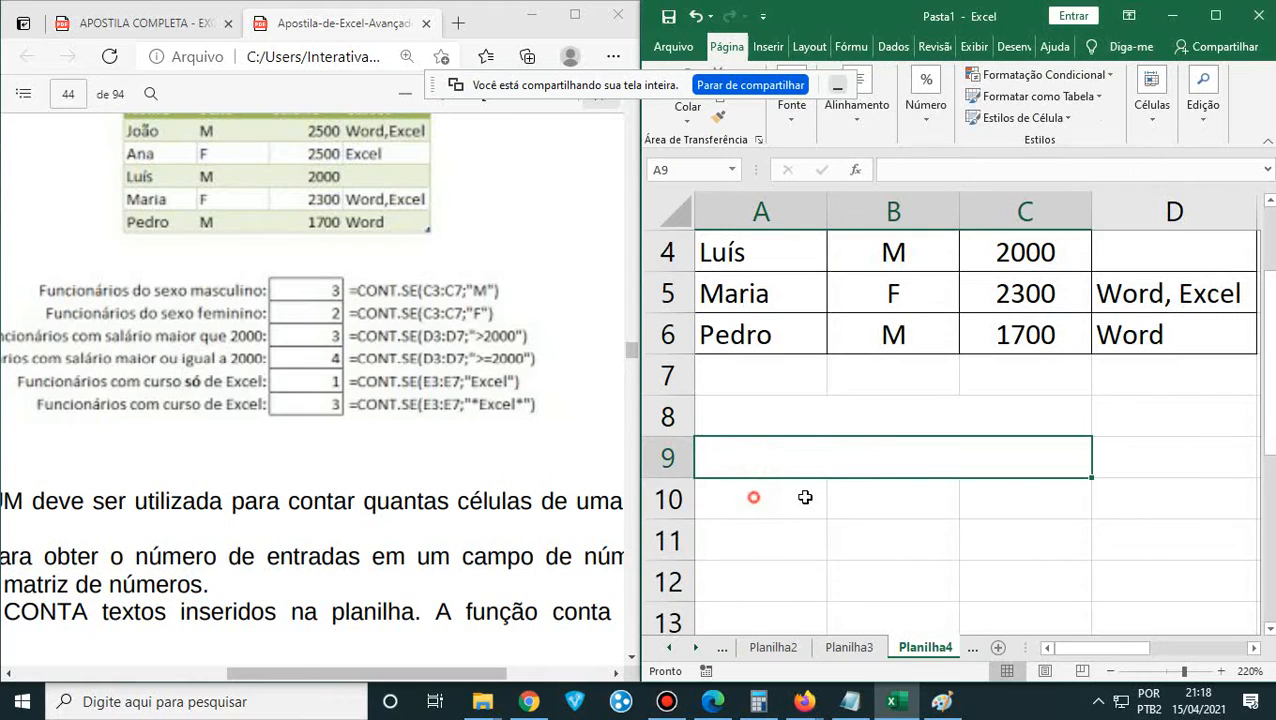
{"action": "left_click_drag", "start_coordinate": [785, 497], "coordinate": [1016, 490]}
{"action": "left_click", "coordinate": [851, 130]}
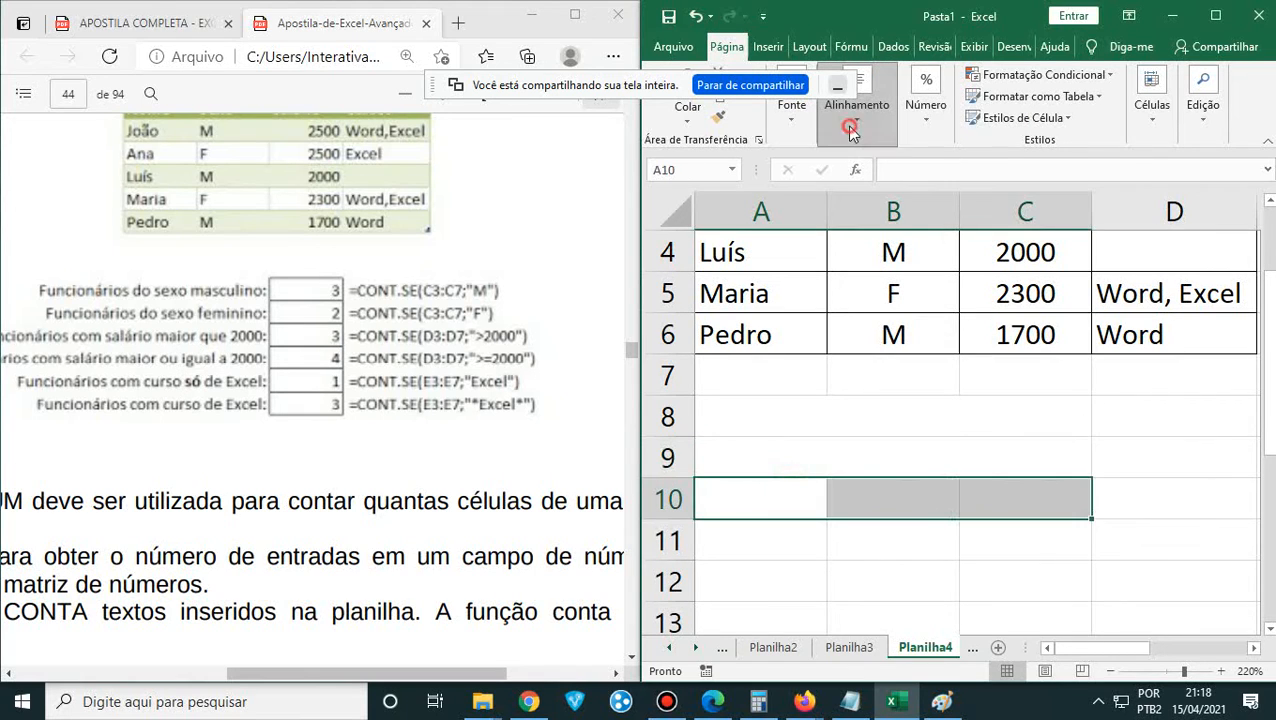
{"action": "left_click", "coordinate": [1003, 194]}
- Merge and center A11:C11, A12:C12 and A13:C13 as three more separate label cells
{"action": "left_click_drag", "start_coordinate": [775, 535], "coordinate": [980, 535]}
{"action": "left_click", "coordinate": [857, 115]}
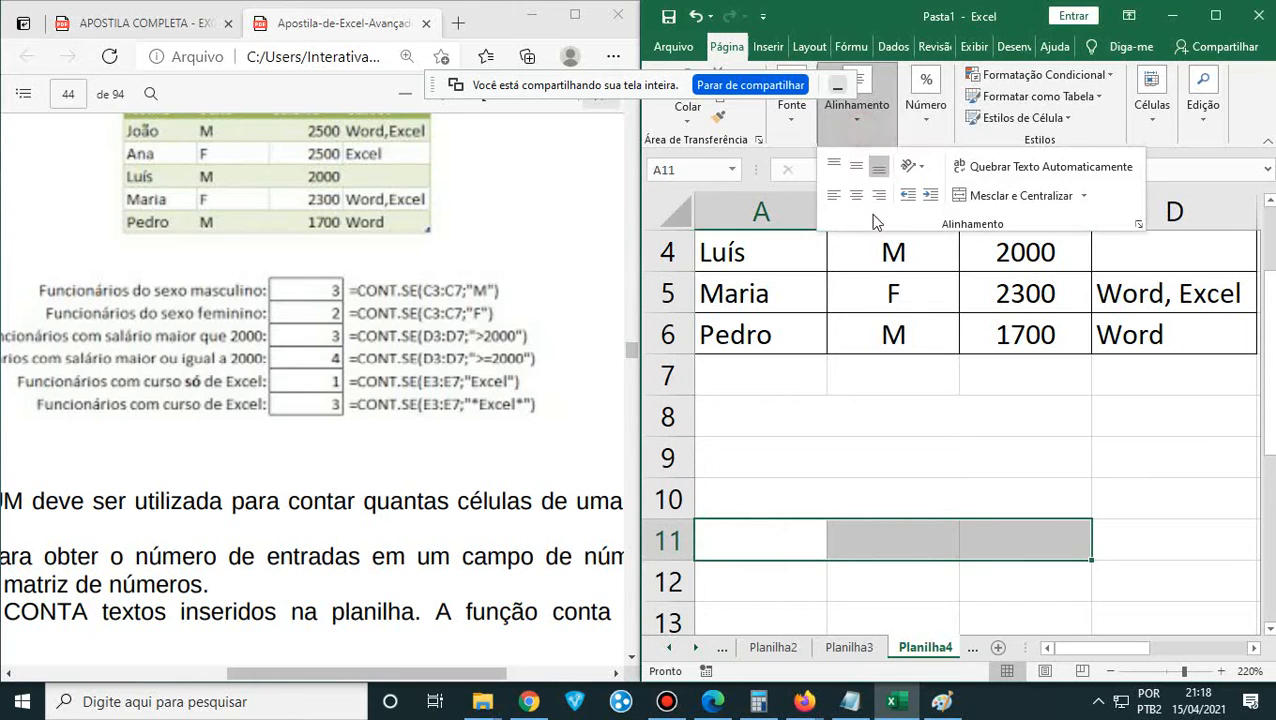
{"action": "left_click", "coordinate": [1000, 196]}
{"action": "scroll", "coordinate": [812, 480], "scroll_direction": "down", "scroll_amount": 3}
{"action": "scroll", "coordinate": [797, 345], "scroll_direction": "up", "scroll_amount": 1}
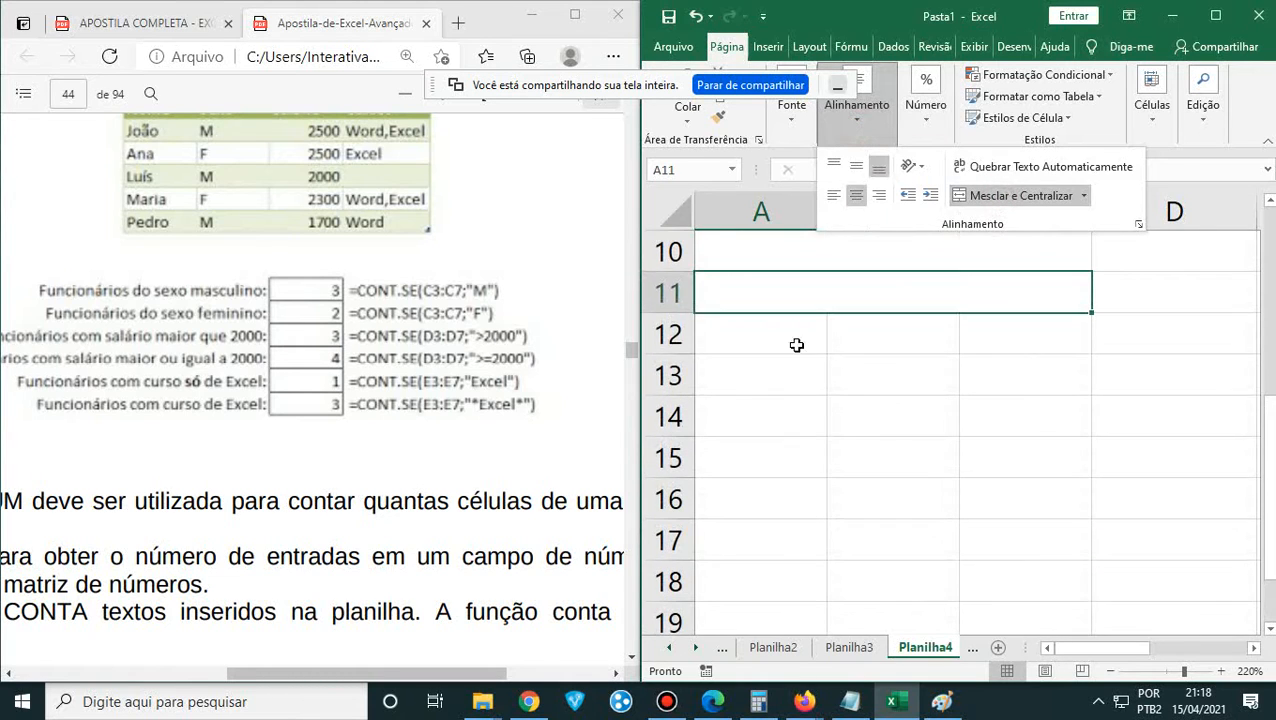
{"action": "left_click_drag", "start_coordinate": [752, 336], "coordinate": [1000, 333]}
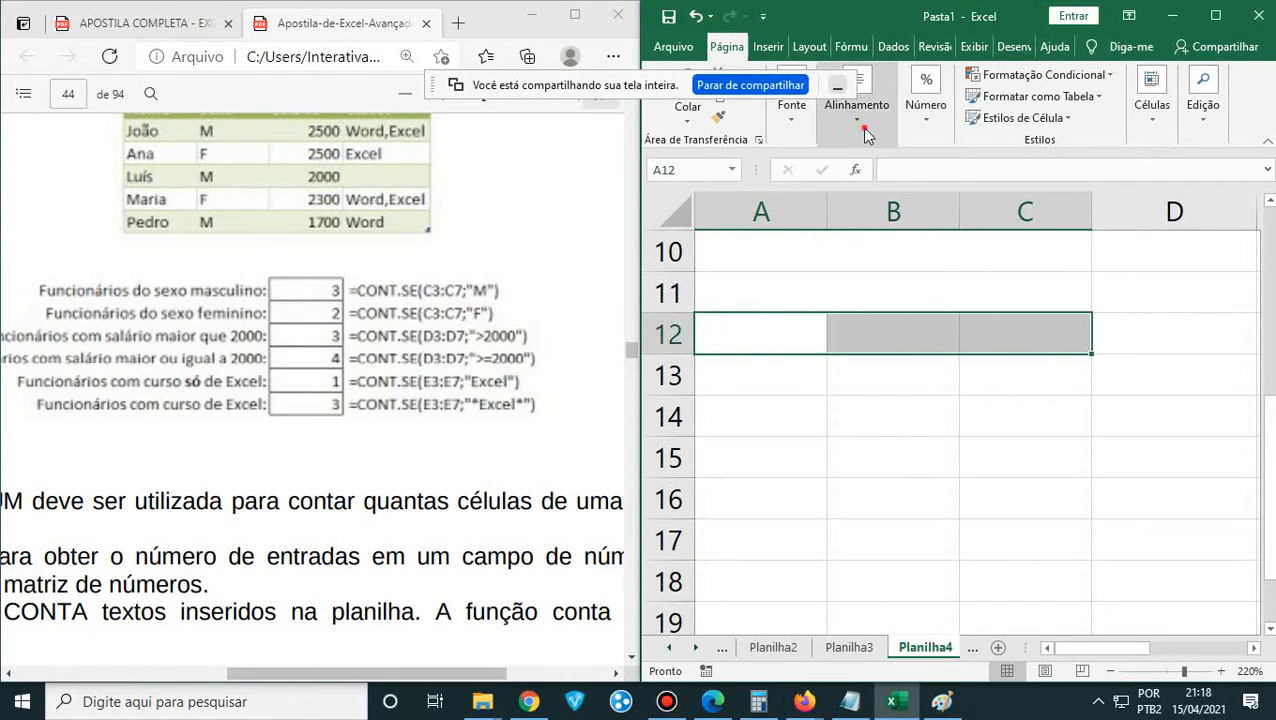
{"action": "left_click", "coordinate": [1000, 196]}
{"action": "left_click", "coordinate": [757, 374]}
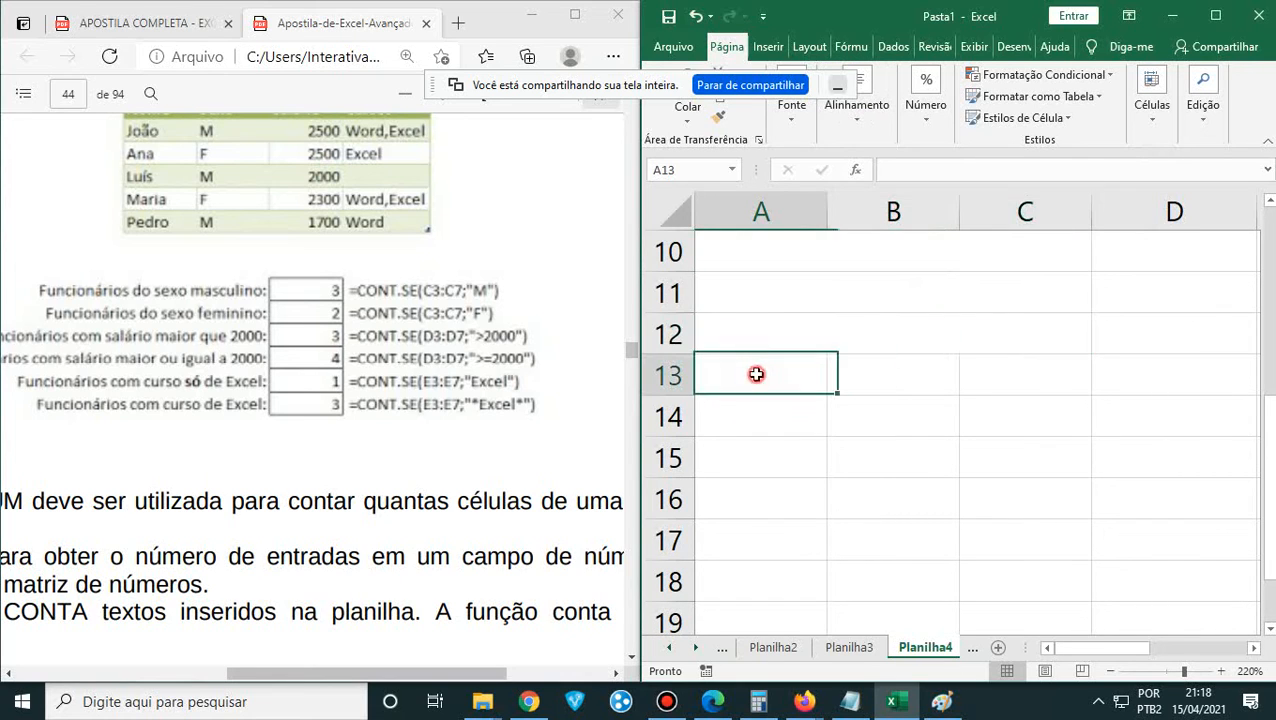
{"action": "left_click_drag", "start_coordinate": [757, 374], "coordinate": [1040, 374]}
{"action": "left_click", "coordinate": [856, 105]}
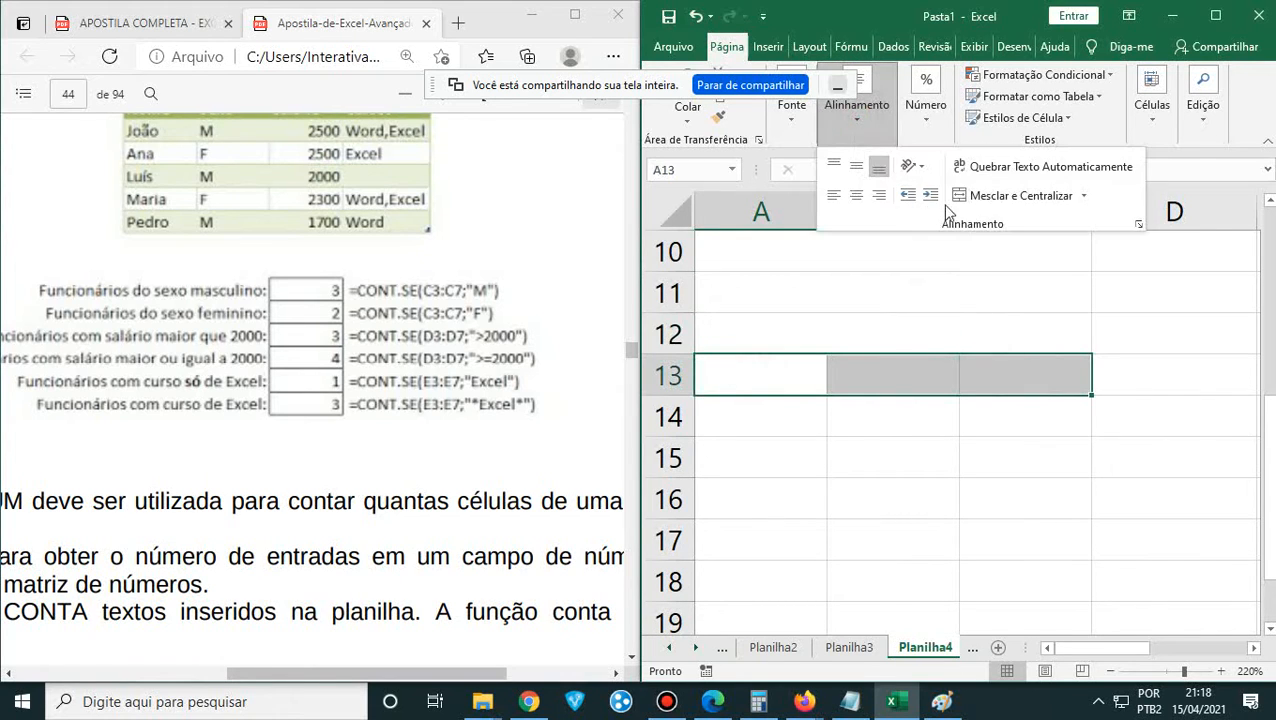
{"action": "left_click", "coordinate": [946, 206]}
- Enter the label "Funcionários do sexo masculino" in merged cell A8
{"action": "scroll", "coordinate": [944, 384], "scroll_direction": "up", "scroll_amount": 3}
{"action": "left_click", "coordinate": [870, 551]}
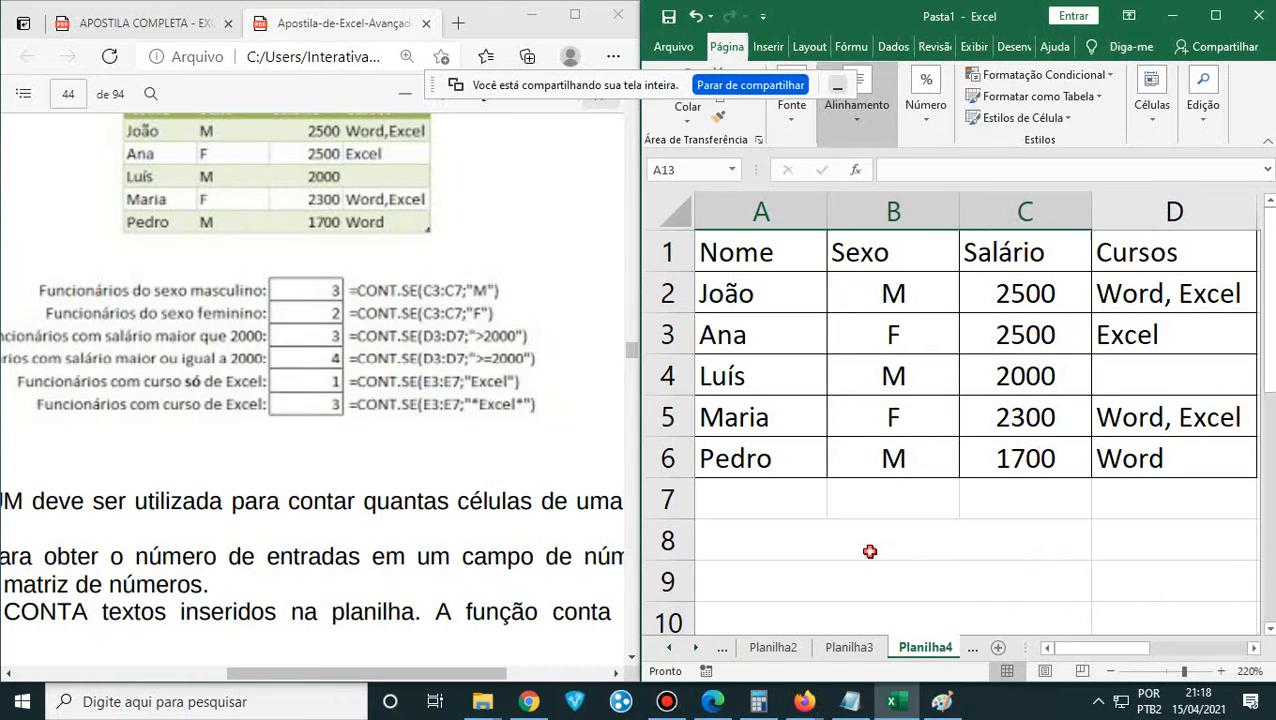
{"action": "left_click", "coordinate": [870, 551]}
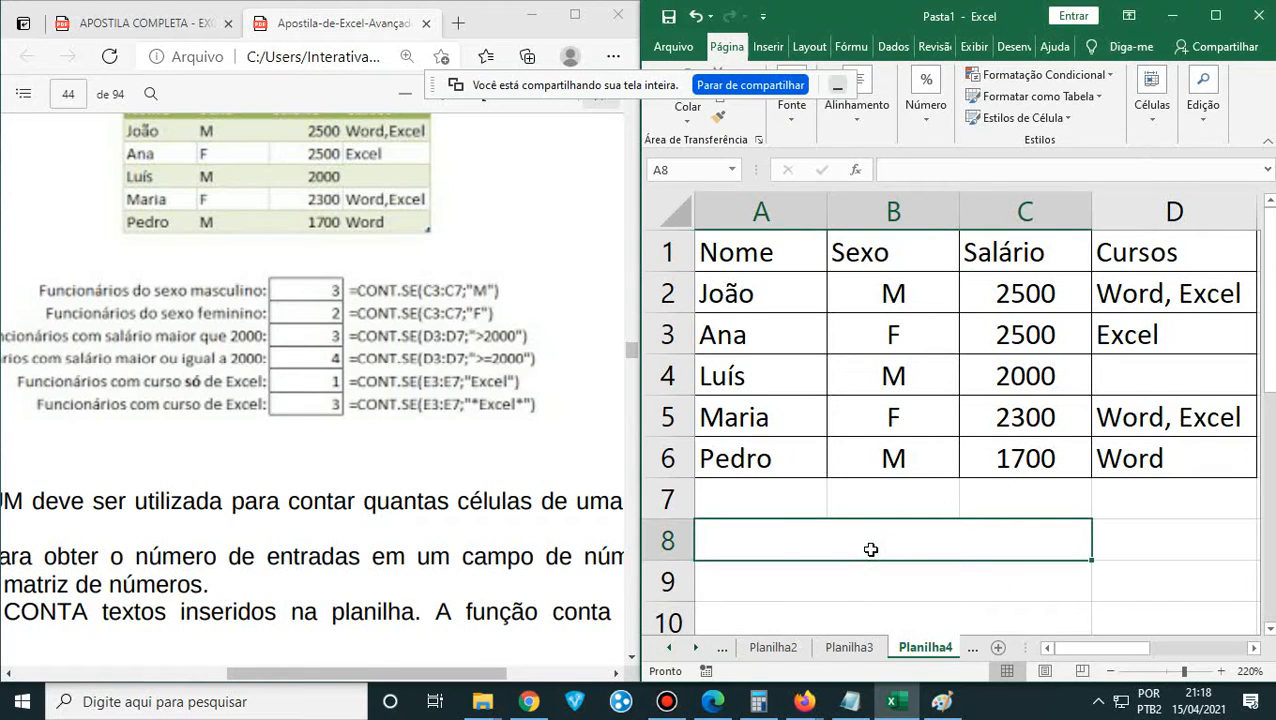
{"action": "type", "text": "Funcion"}
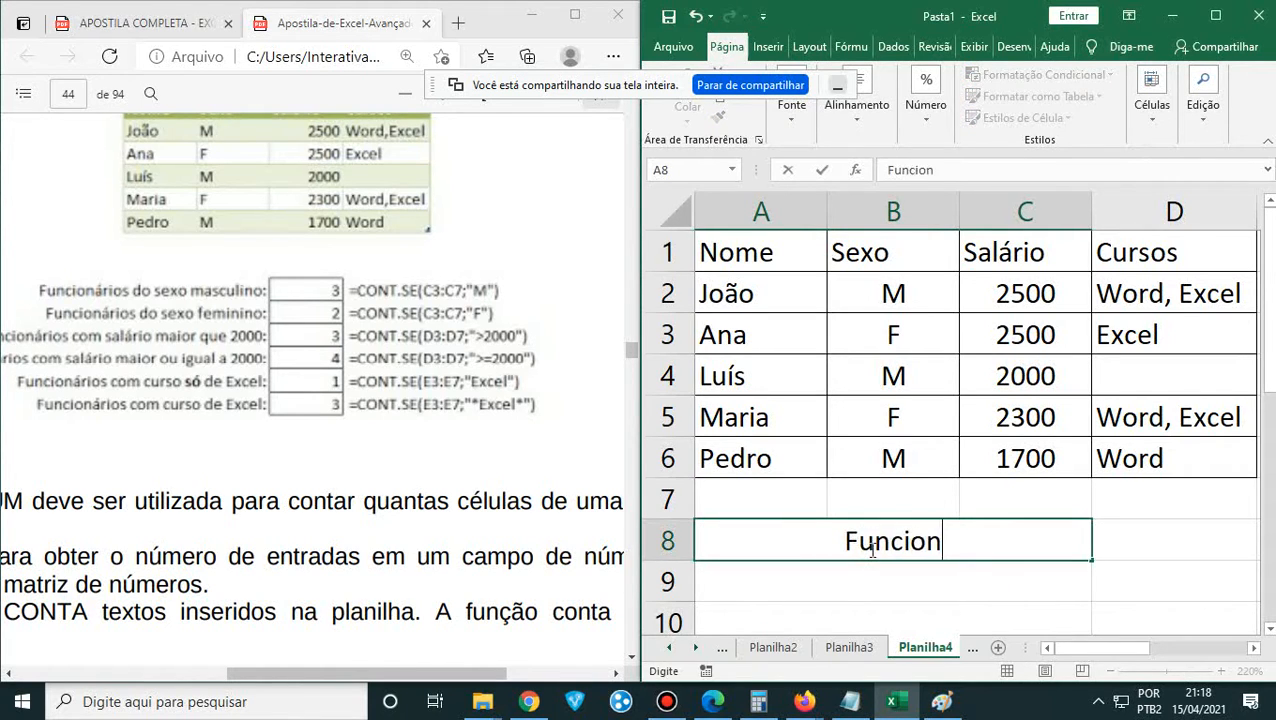
{"action": "type", "text": "ários do "}
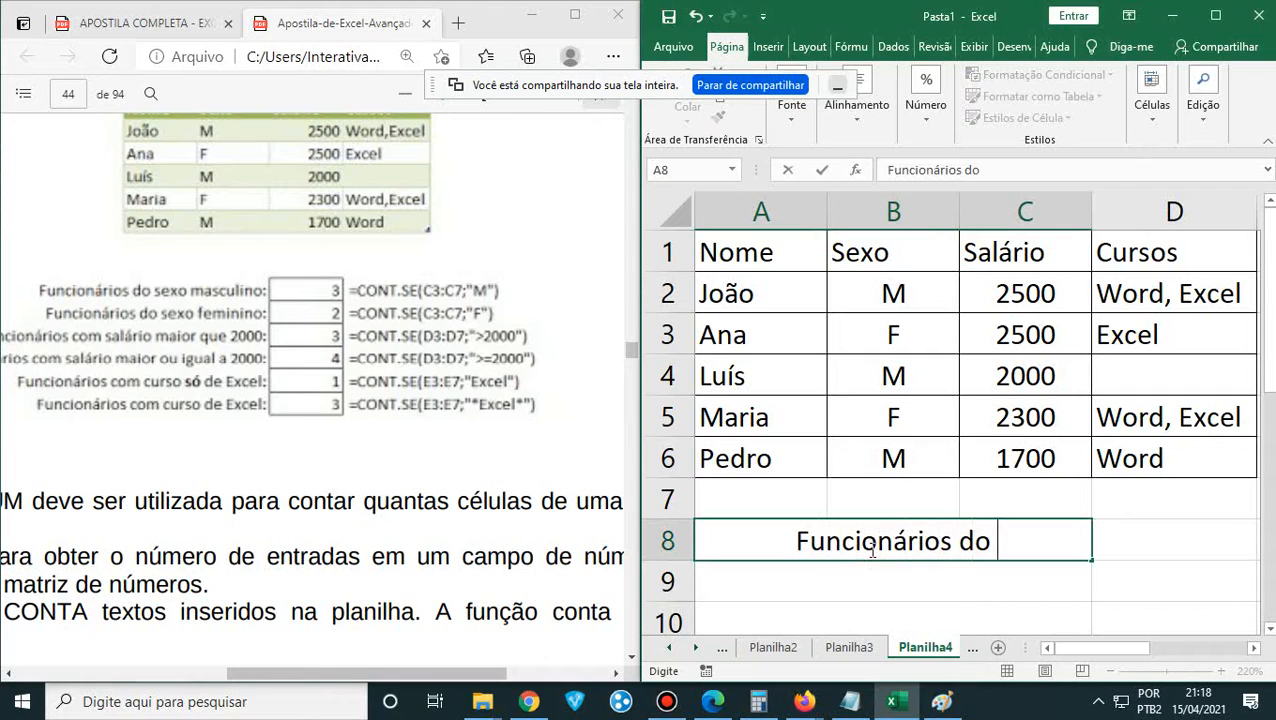
{"action": "type", "text": "sexo masculino"}
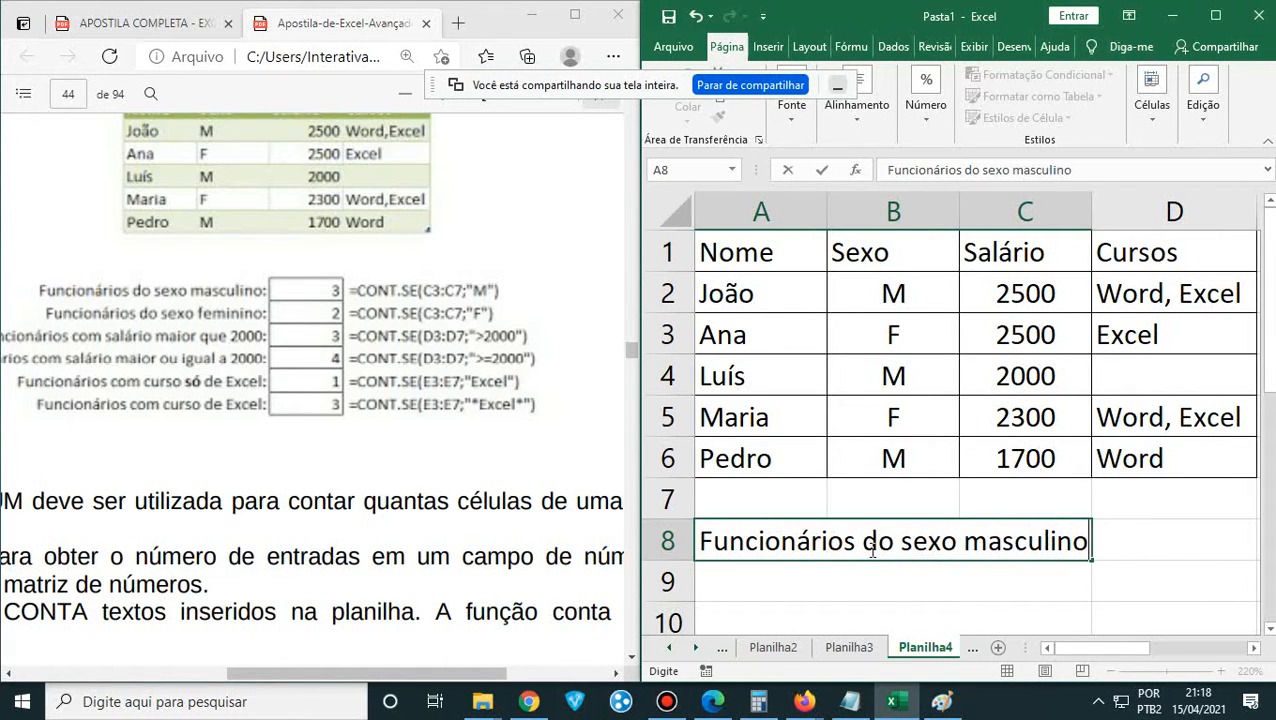
{"action": "key", "text": "ctrl+Return"}
{"action": "key", "text": "Down"}
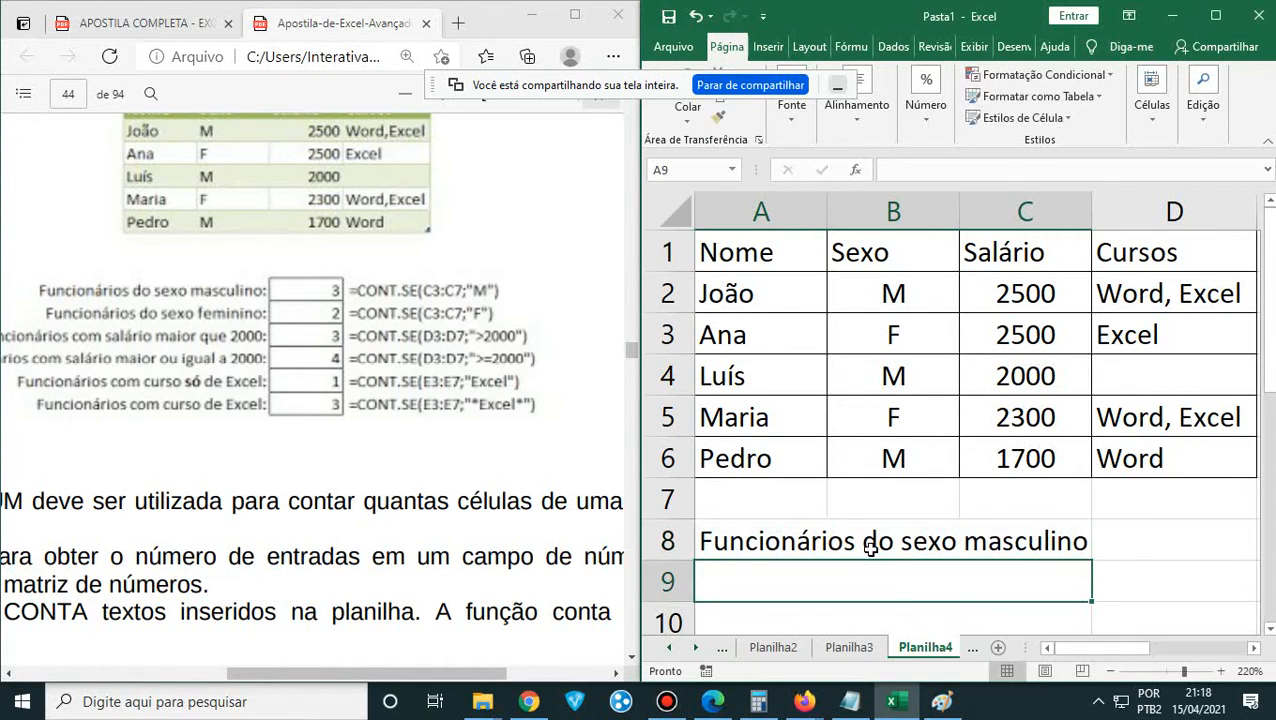
- Enter the label "Funcionários do sexo feminino" in merged cell A9
{"action": "type", "text": "Funcionários do sexo "}
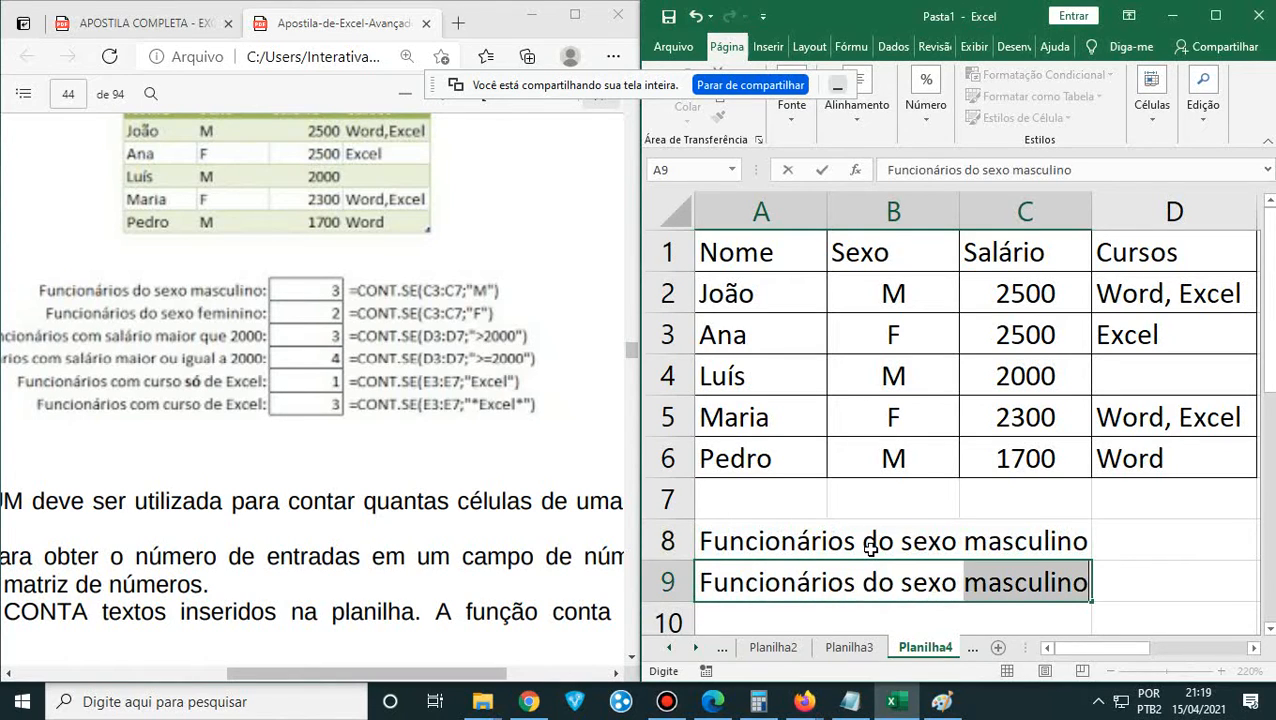
{"action": "type", "text": "femini"}
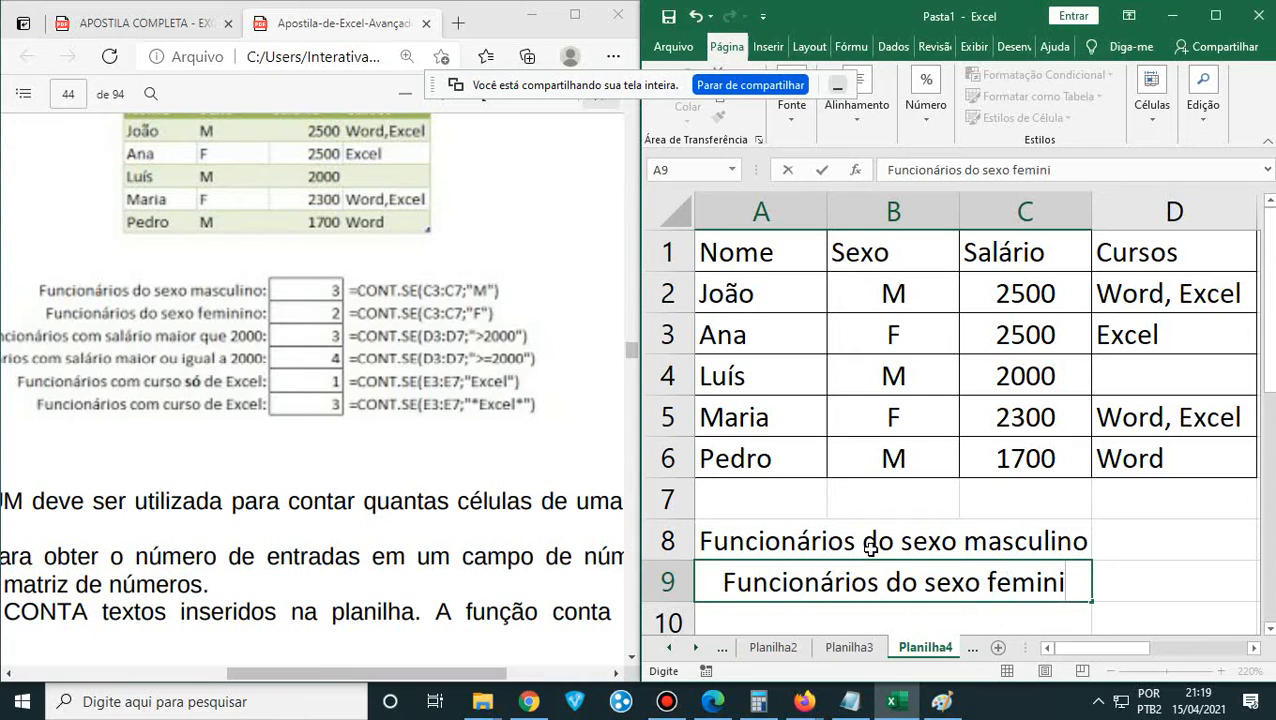
{"action": "type", "text": "no"}
{"action": "key", "text": "Return"}
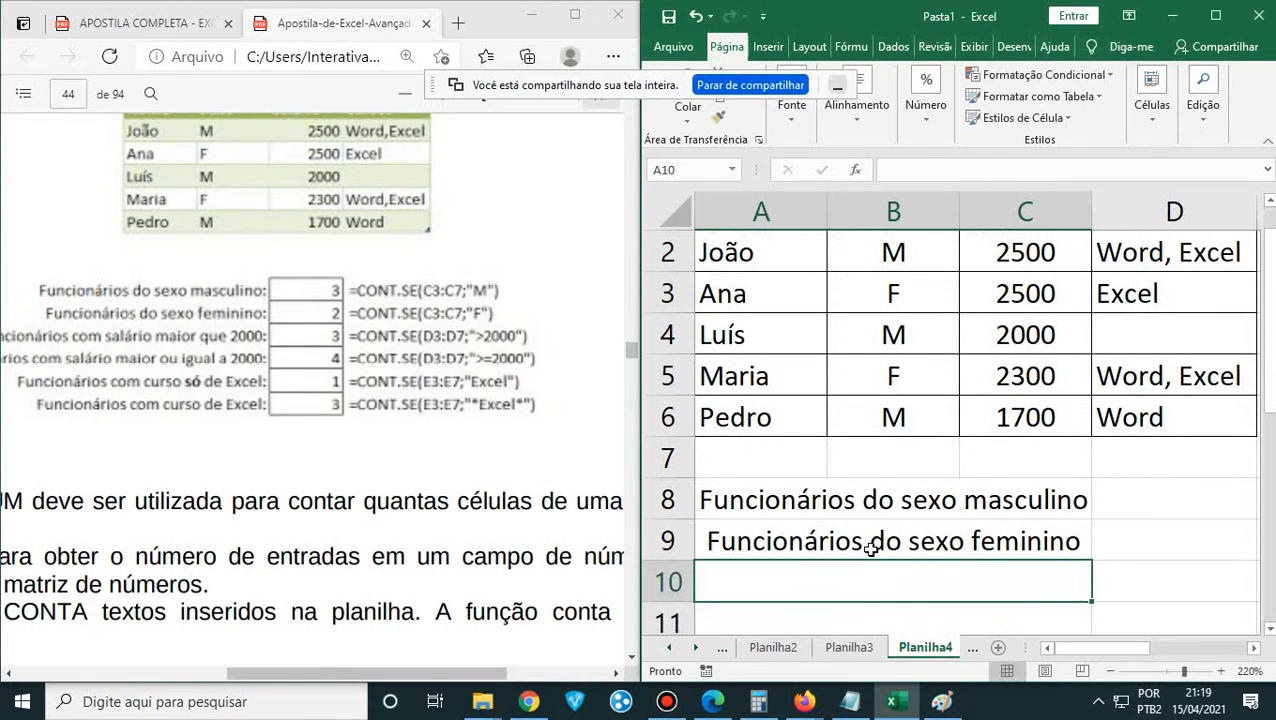
- Write the label beginning "Funcionários com salário maior" in merged cell A10
{"action": "type", "text": "Funcionário"}
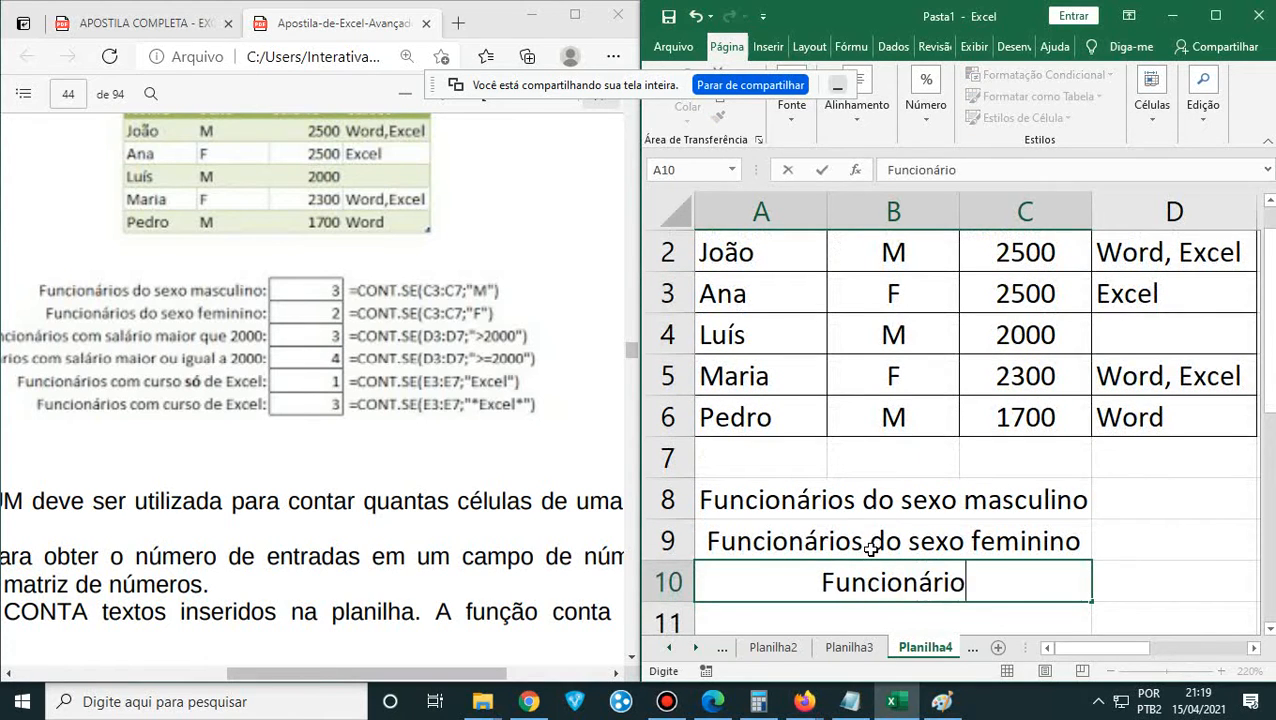
{"action": "type", "text": "s com s"}
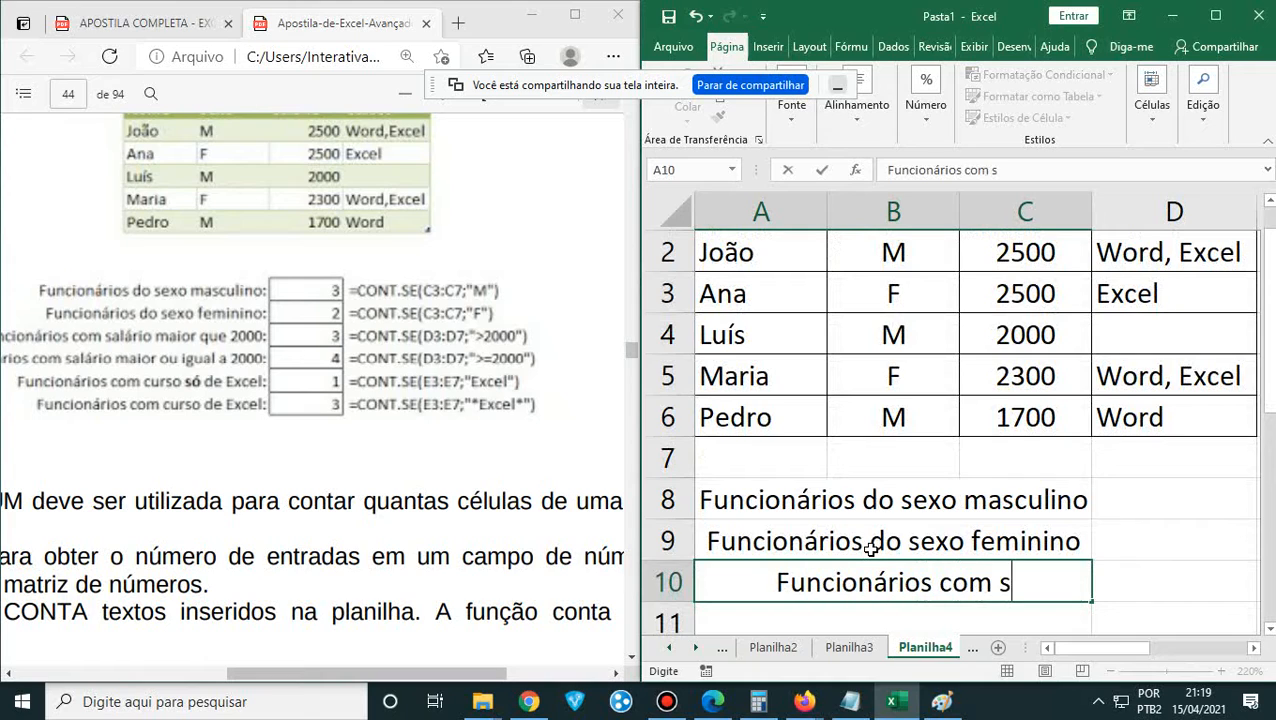
{"action": "type", "text": "alário maior"}
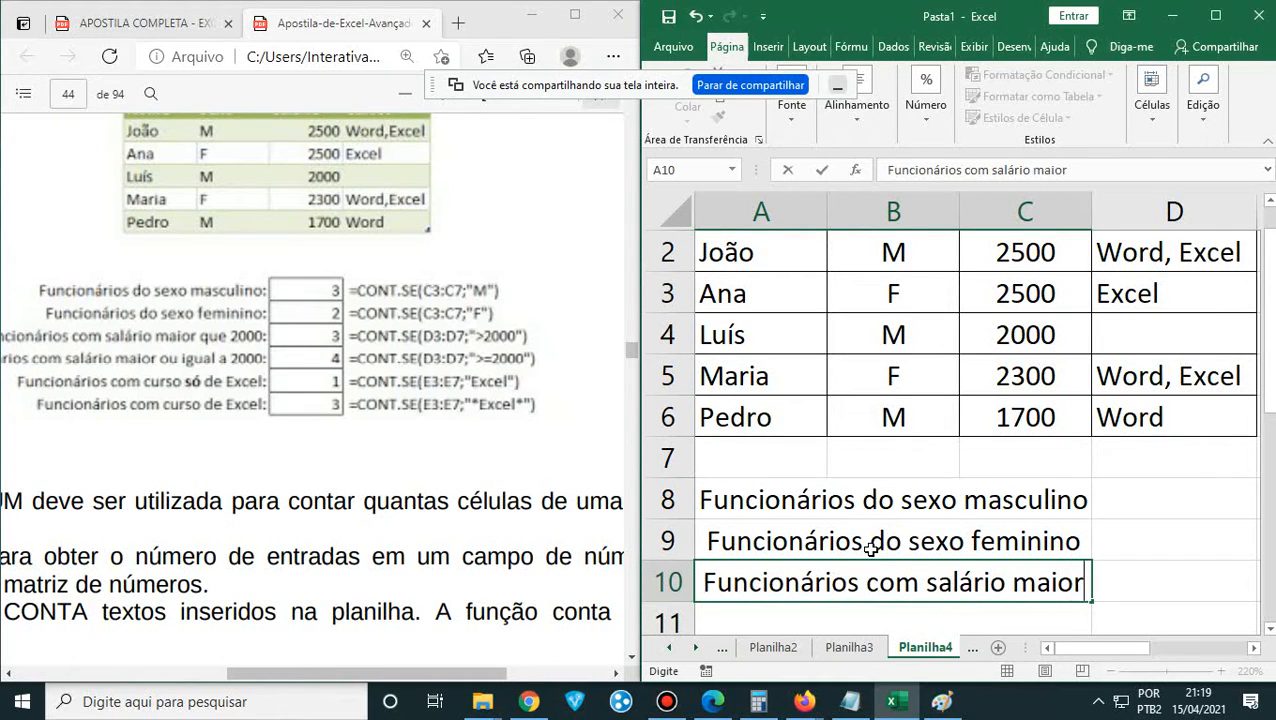
- Complete the label in A10 so it reads "Funcionários com salário maior que 2000"
{"action": "type", "text": " que 20"}
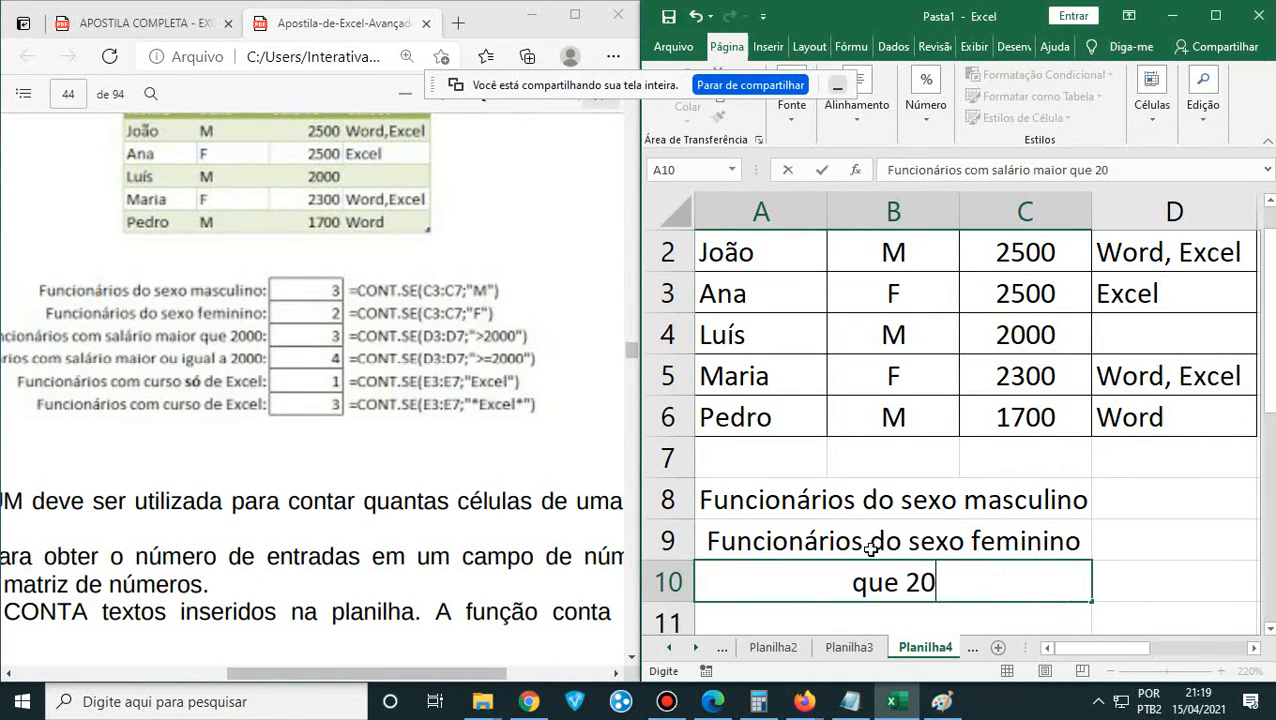
{"action": "type", "text": "00"}
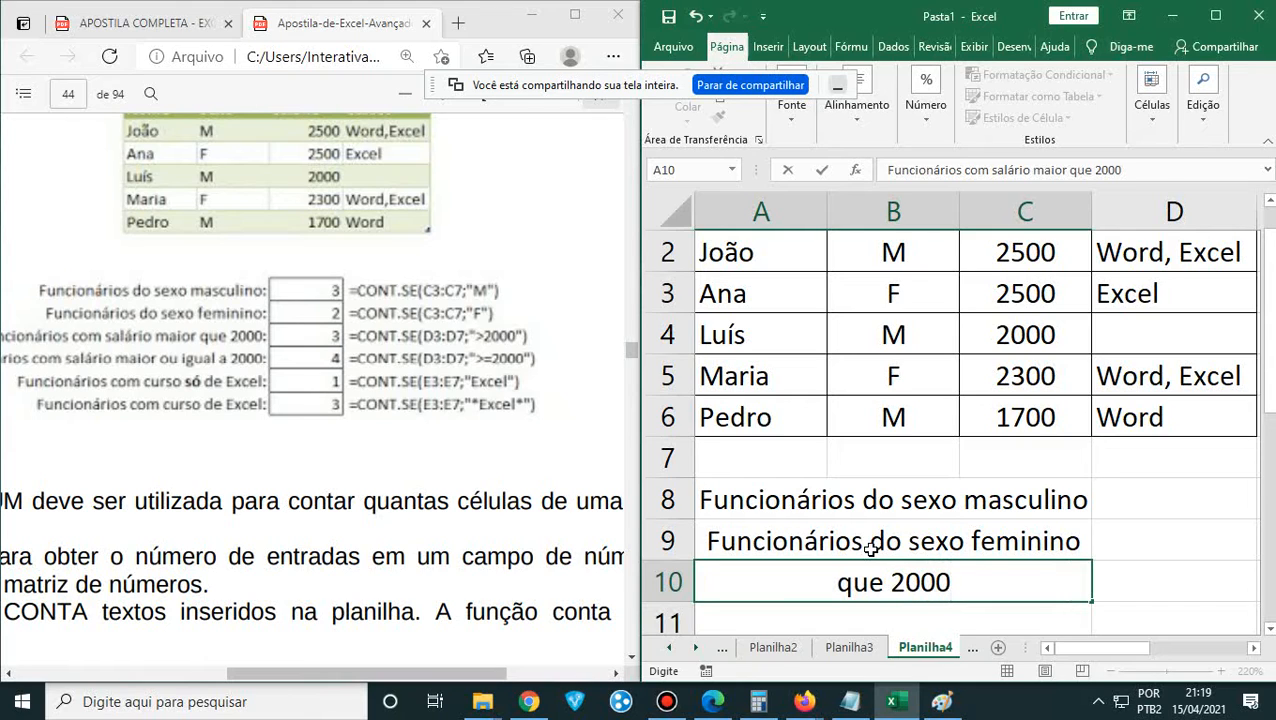
{"action": "key", "text": "Return"}
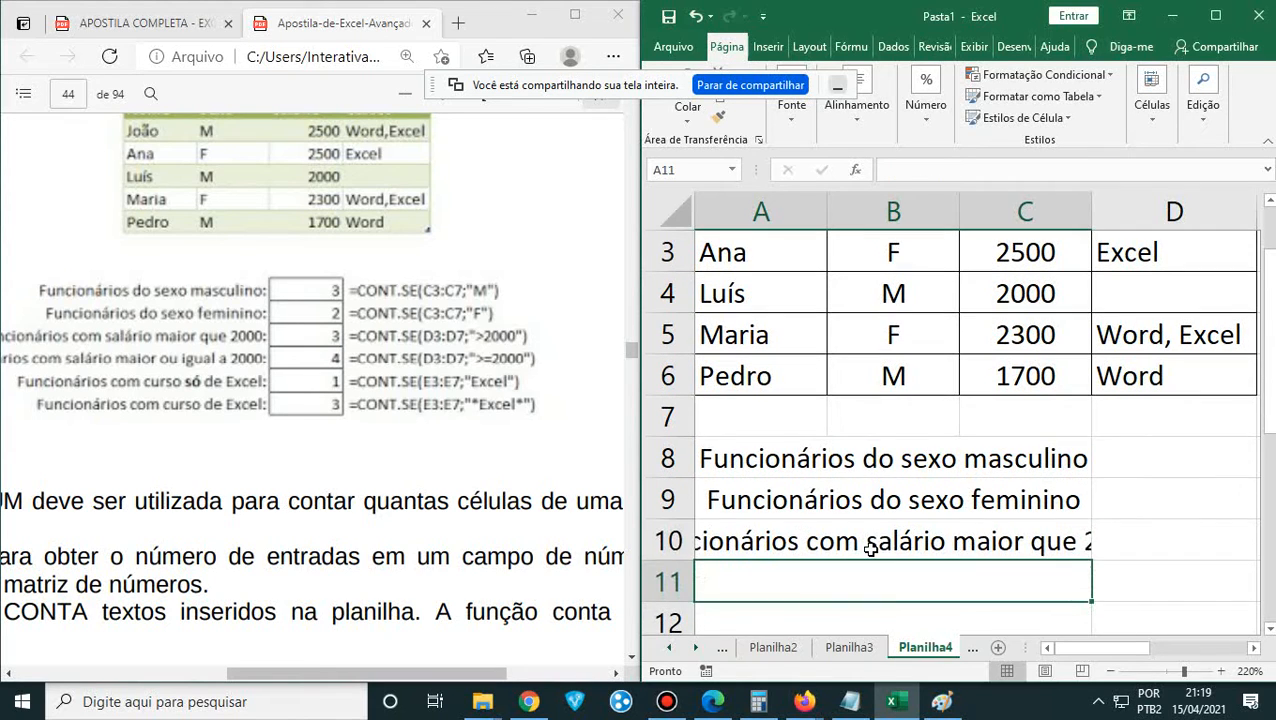
- Enter the label "Funcionários com salário maior ou igual a 2000" in A11
{"action": "left_click", "coordinate": [871, 548]}
{"action": "key", "text": "Return"}
{"action": "type", "text": "Funcin"}
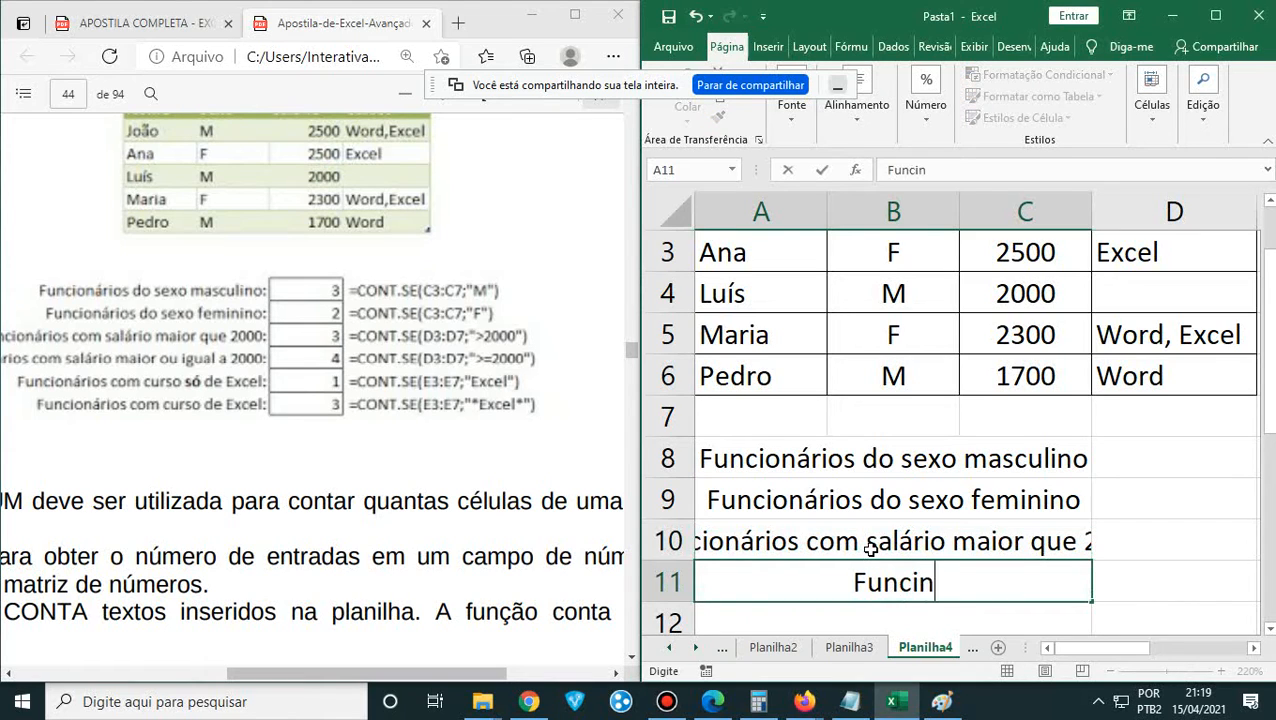
{"action": "key", "text": "BackSpace"}
{"action": "type", "text": "onário"}
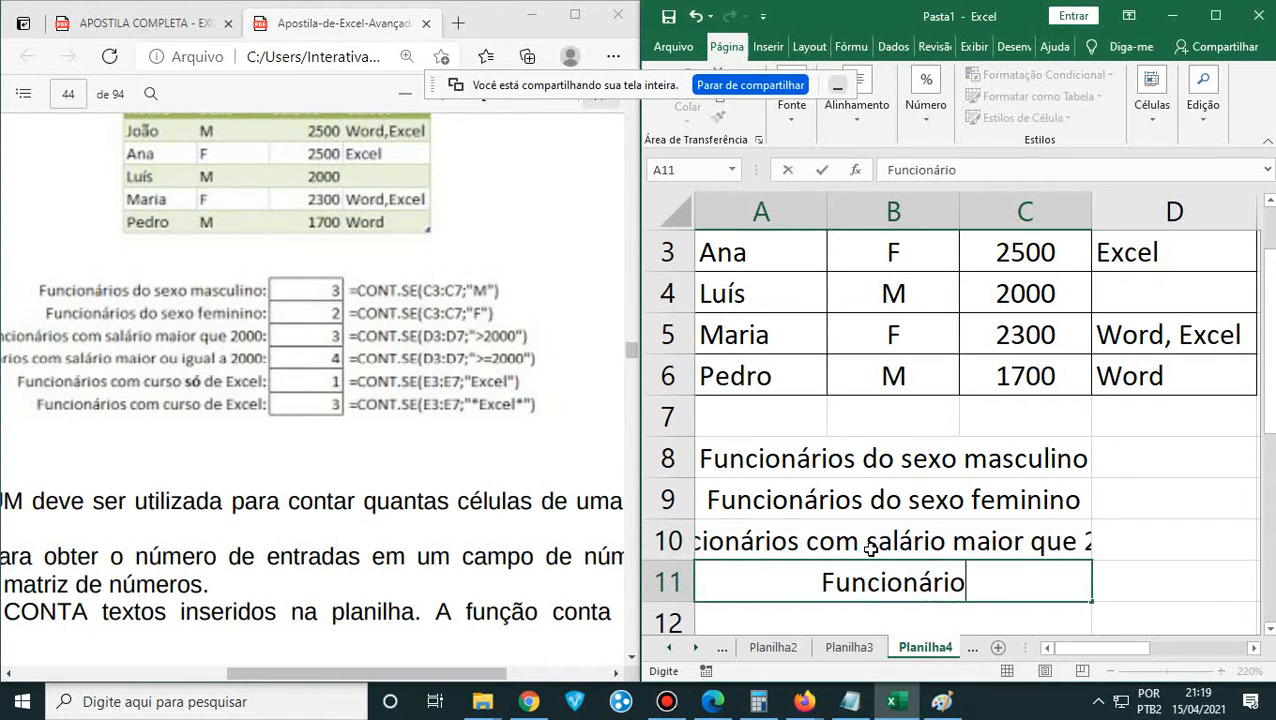
{"action": "type", "text": "s cojm"}
{"action": "key", "text": "BackSpace"}
{"action": "key", "text": "BackSpace"}
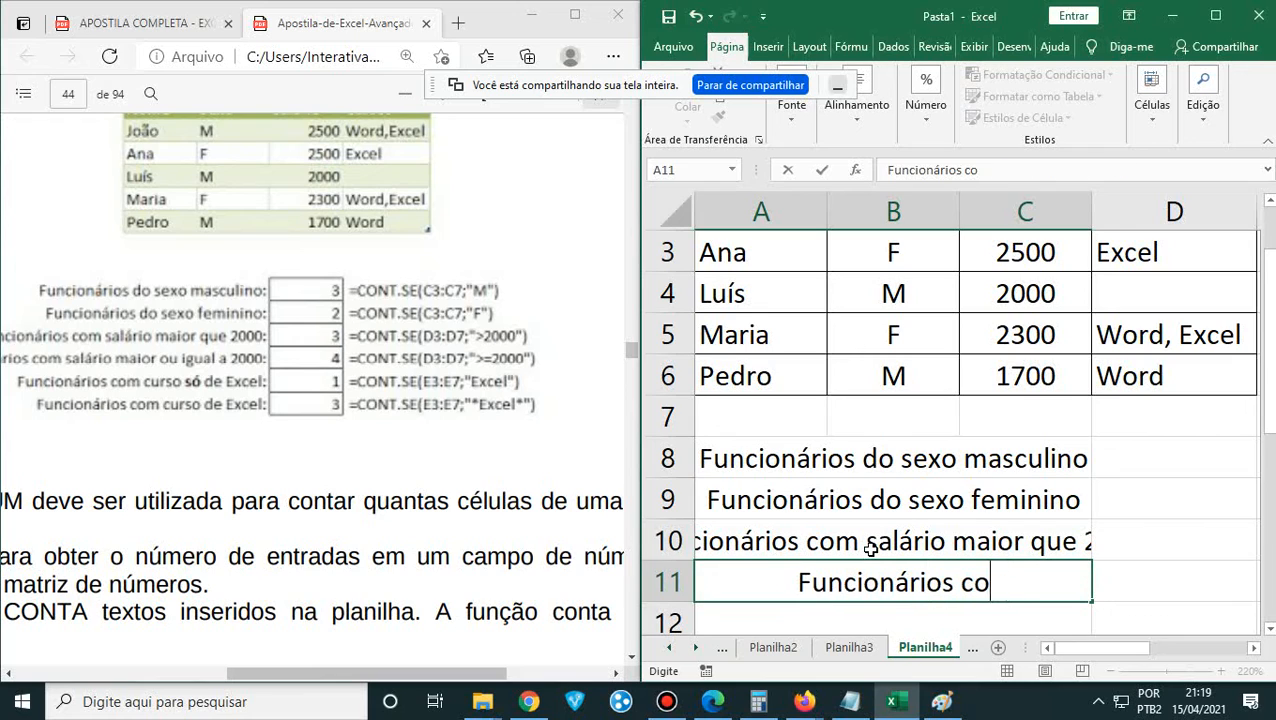
{"action": "type", "text": "m"}
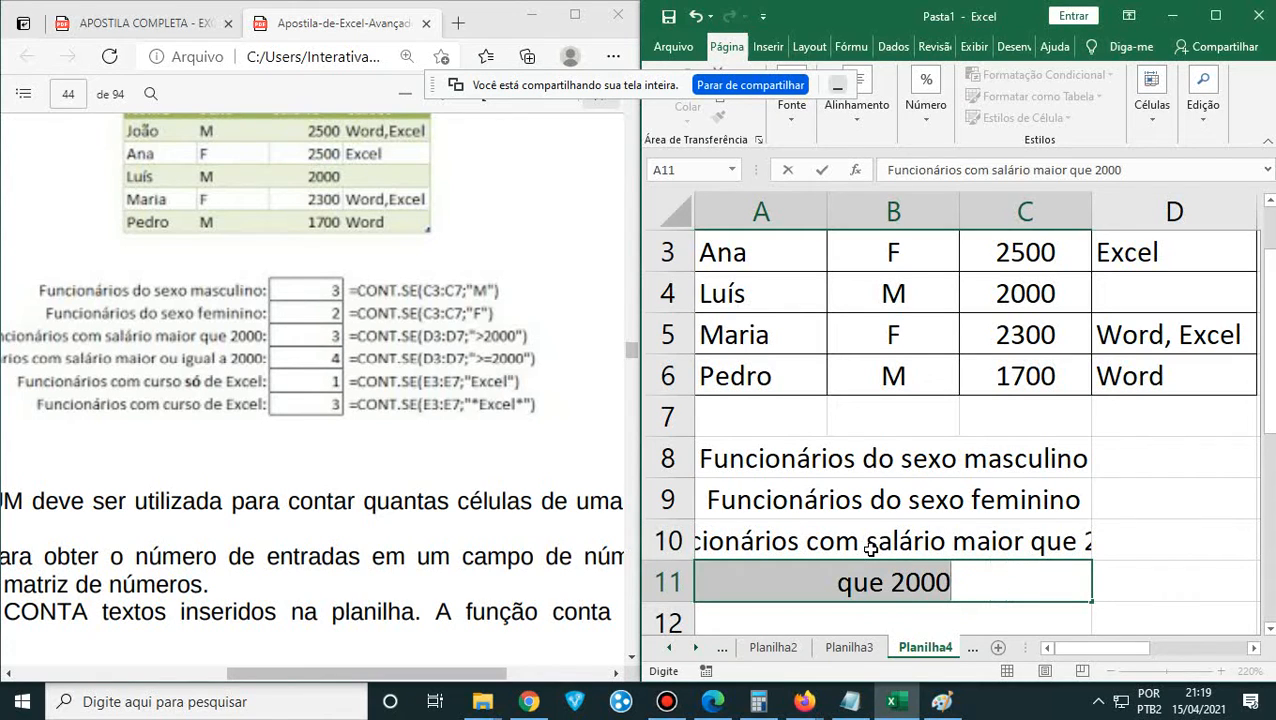
{"action": "type", "text": " ss"}
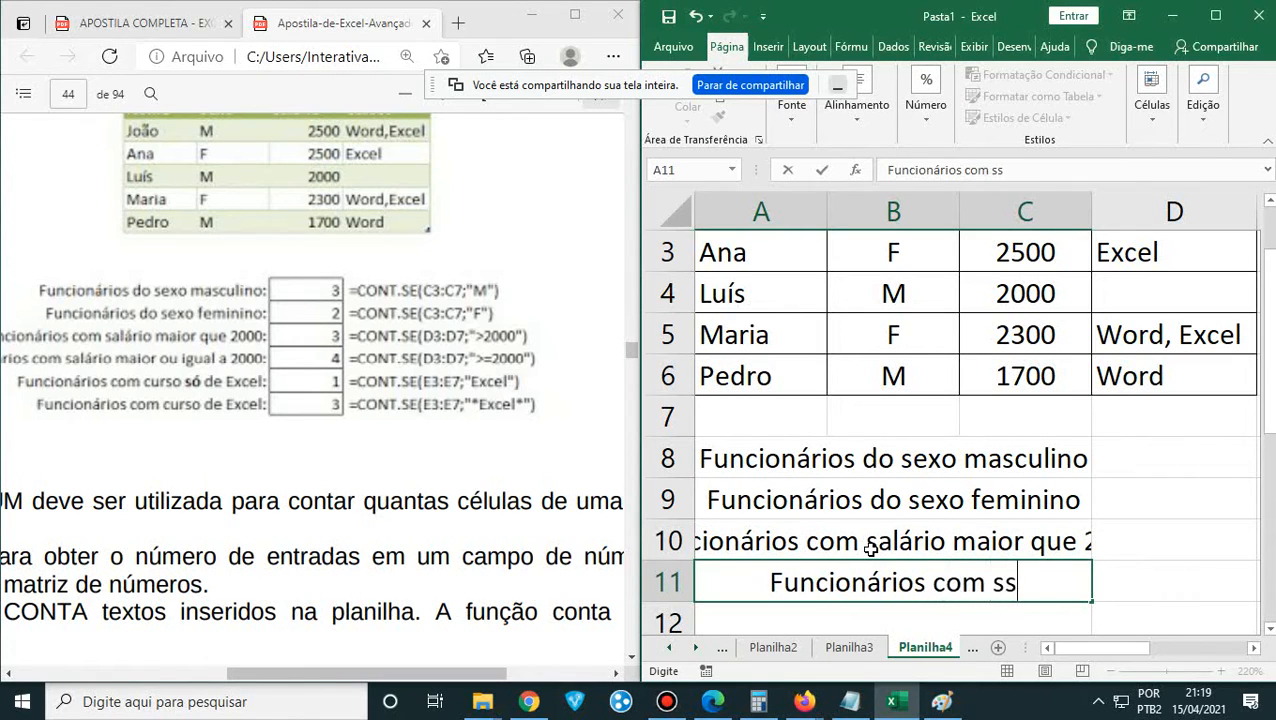
{"action": "key", "text": "BackSpace"}
{"action": "type", "text": "a"}
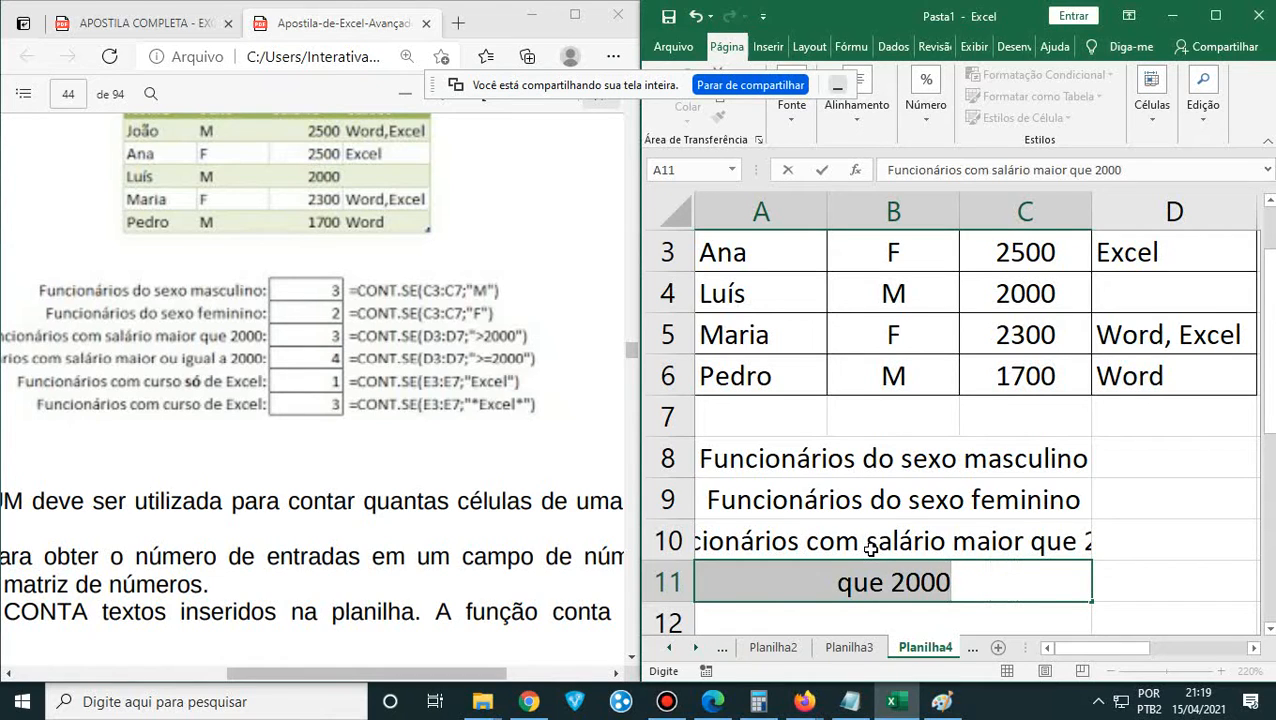
{"action": "type", "text": "lário"}
{"action": "key", "text": "BackSpace"}
{"action": "type", "text": "ou igu"}
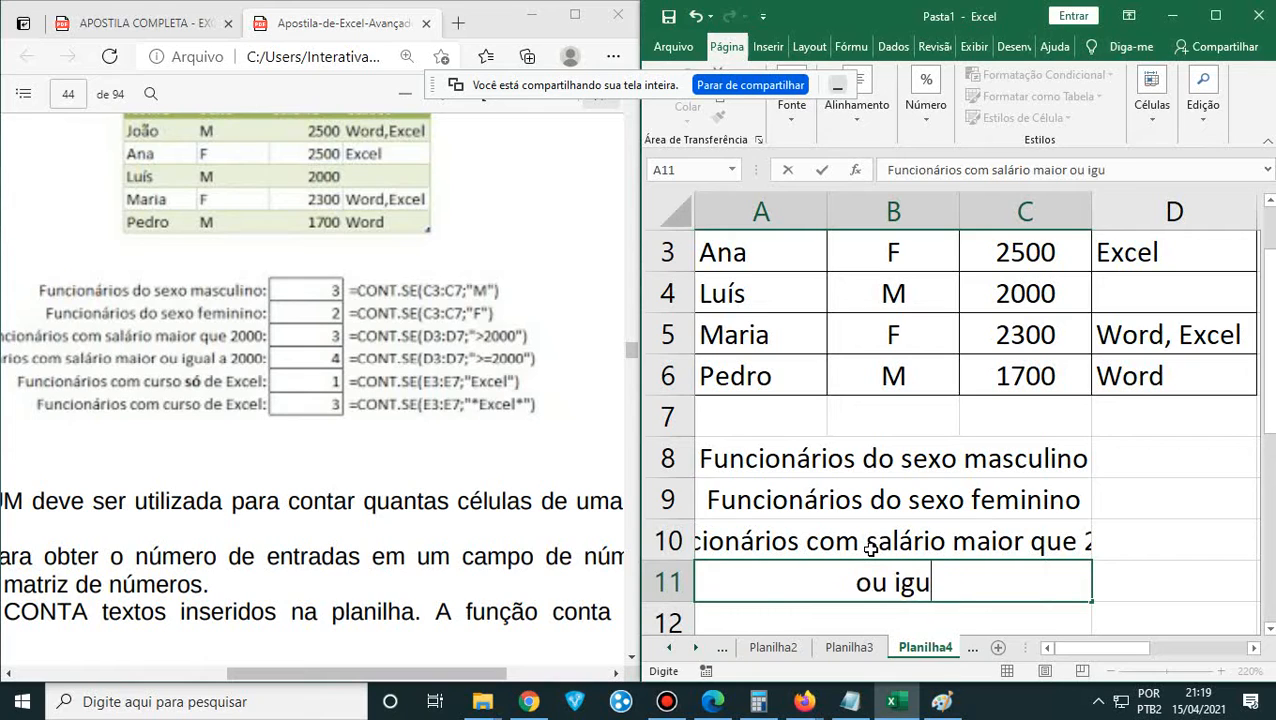
{"action": "type", "text": "al a"}
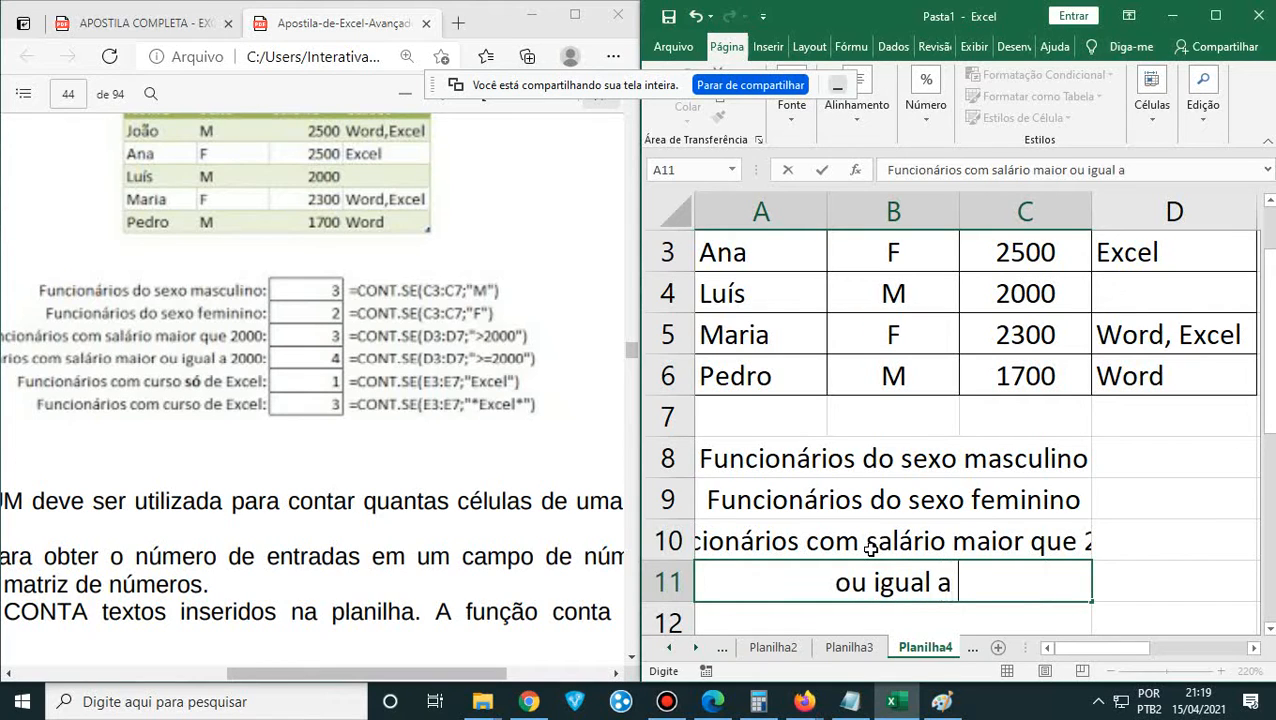
{"action": "type", "text": " 2000"}
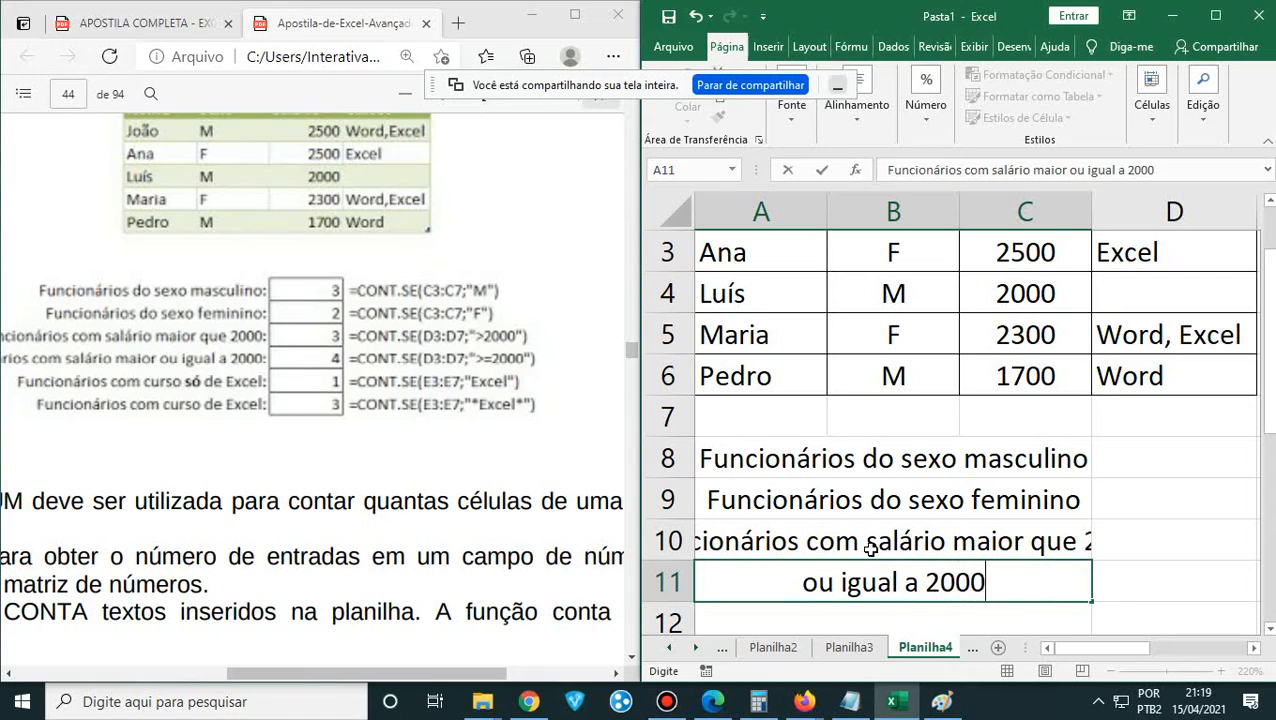
{"action": "key", "text": "Return"}
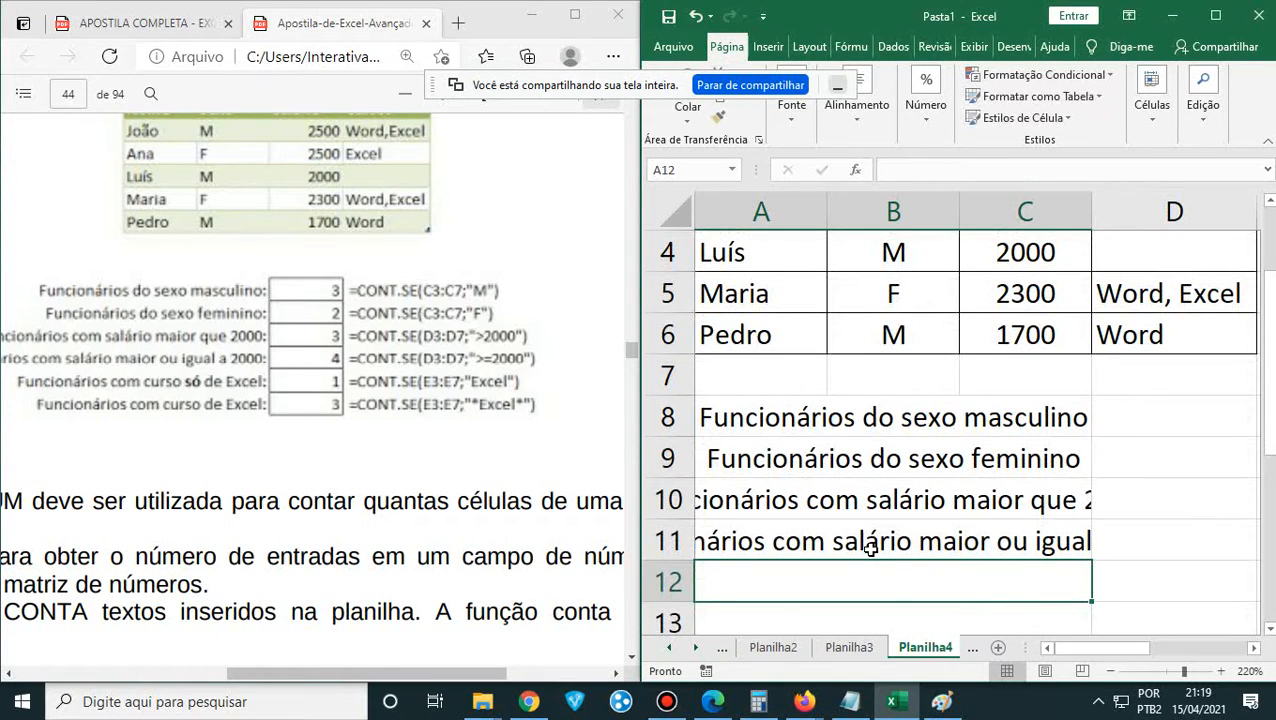
- Enter the label "Funcionários com curso só de Excel" in A12
{"action": "type", "text": "Funciona"}
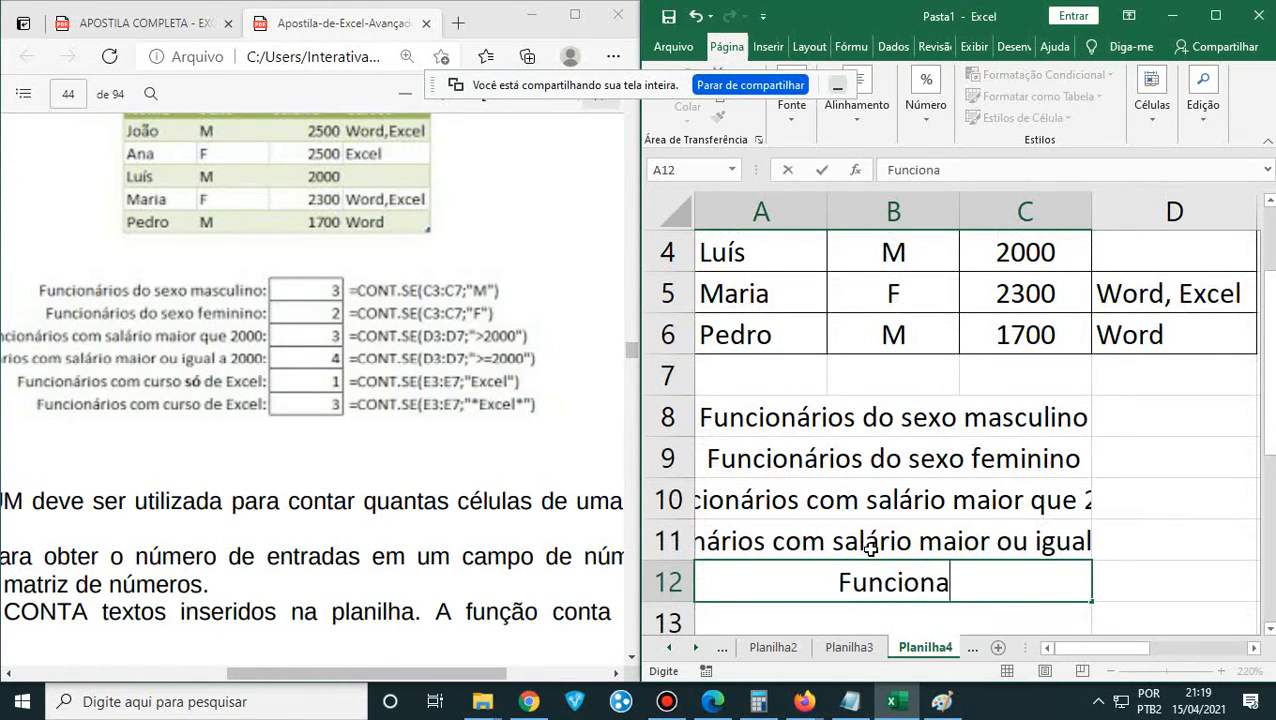
{"action": "key", "text": "BackSpace"}
{"action": "type", "text": "ário"}
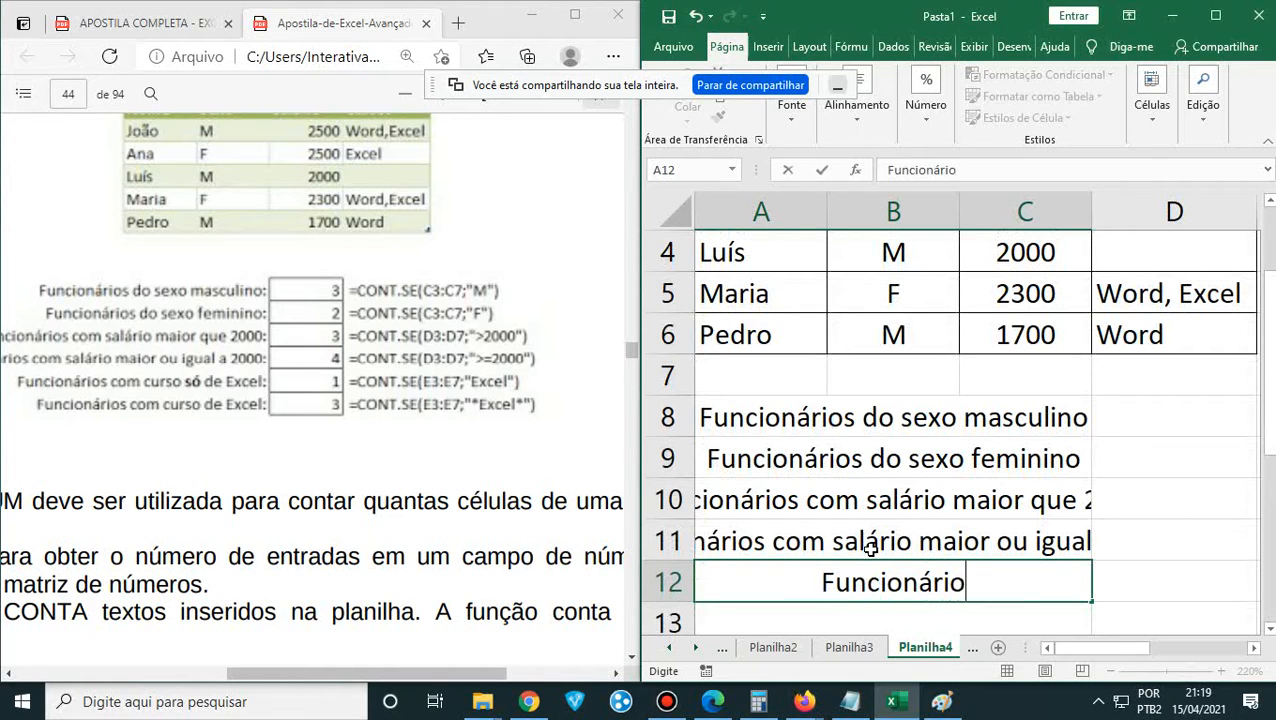
{"action": "type", "text": "s com curs"}
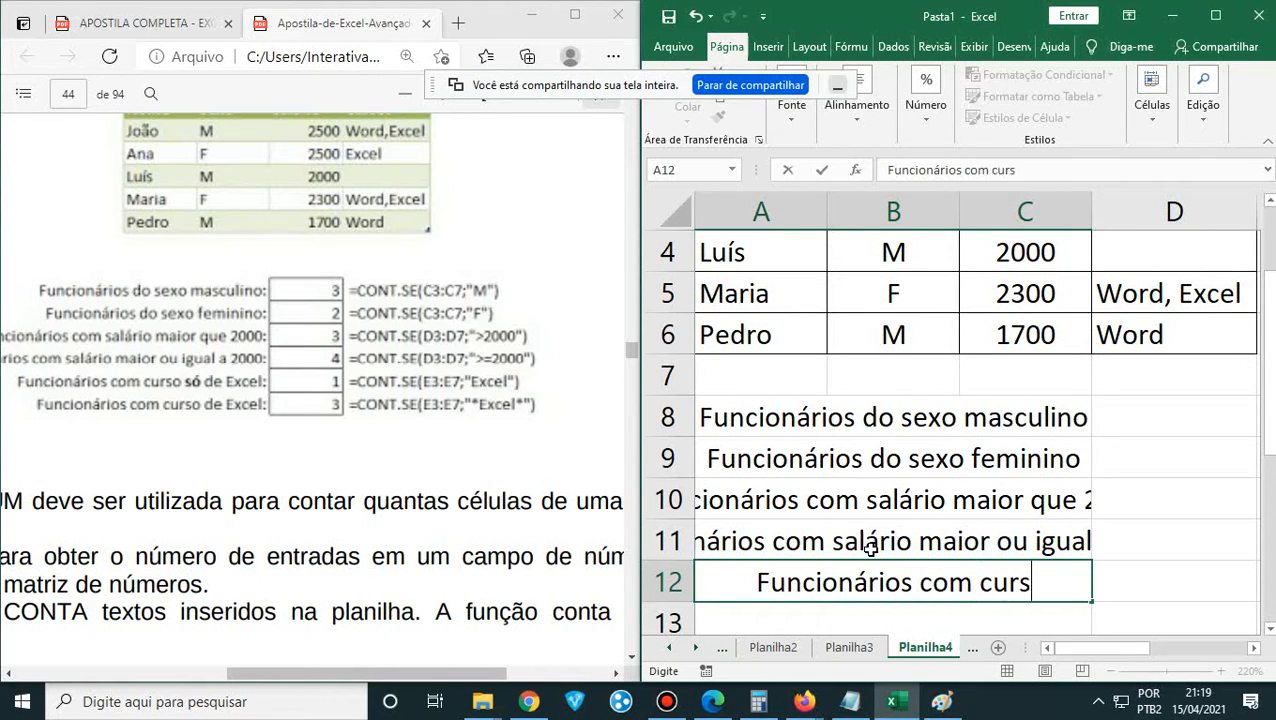
{"action": "type", "text": "o só de "}
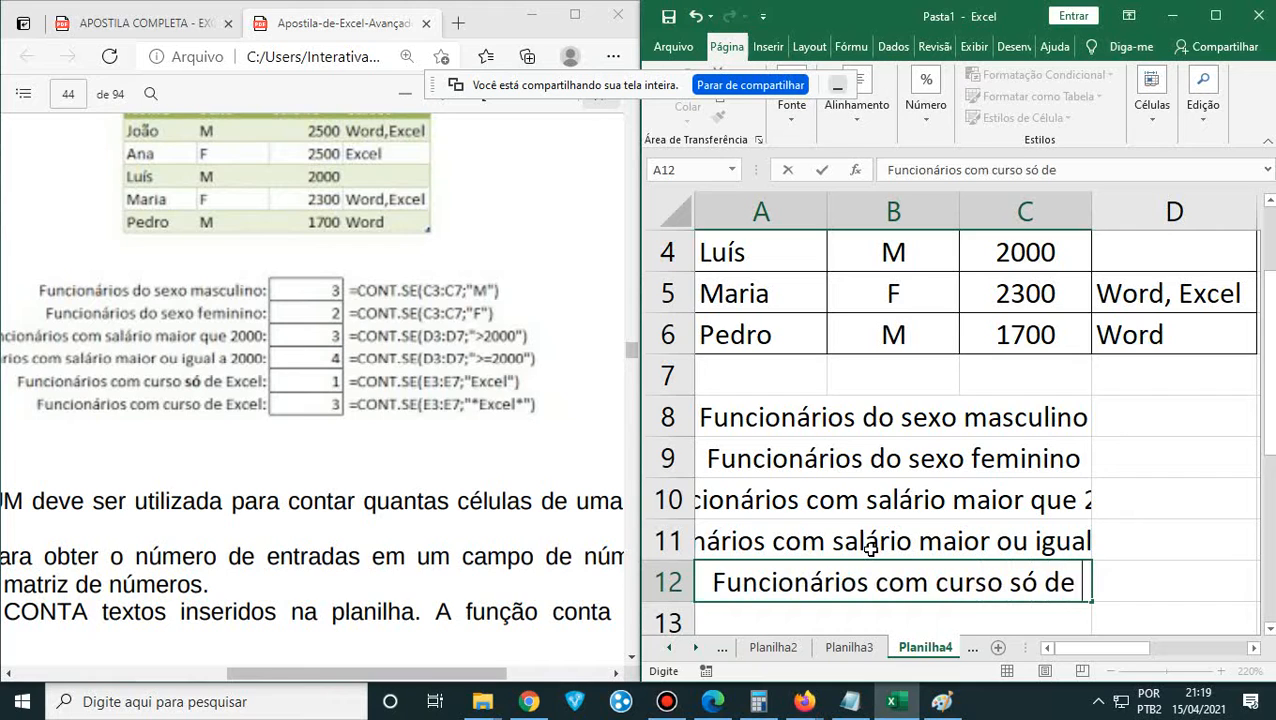
{"action": "type", "text": "Excel"}
{"action": "key", "text": "Return"}
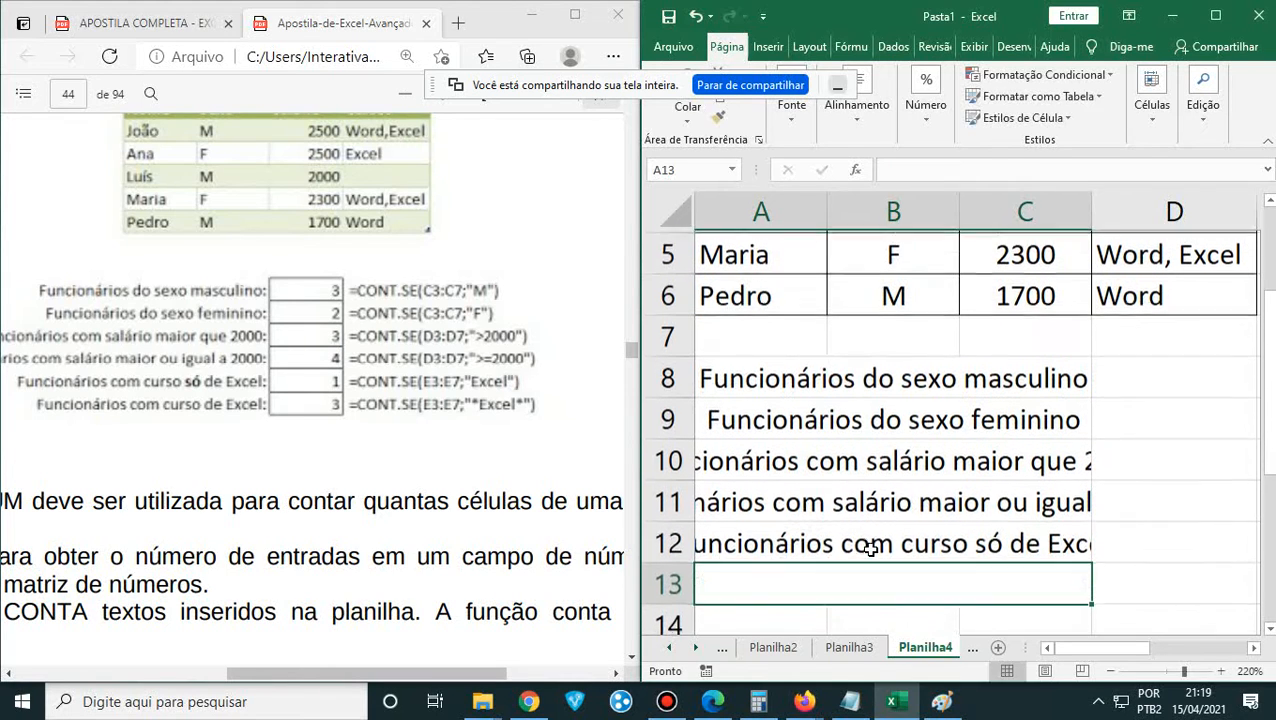
- Enter the label "Funcionários com curso de Excel." in A13
{"action": "type", "text": "Funcion"}
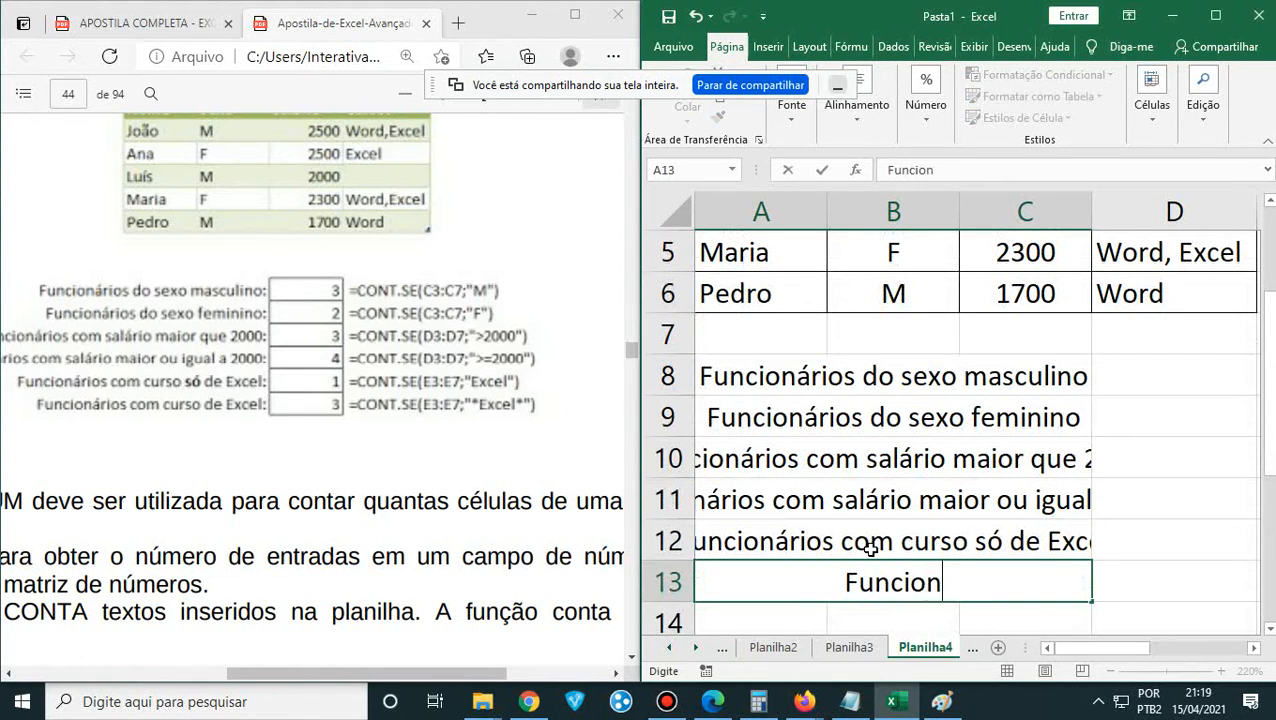
{"action": "type", "text": "ários com c"}
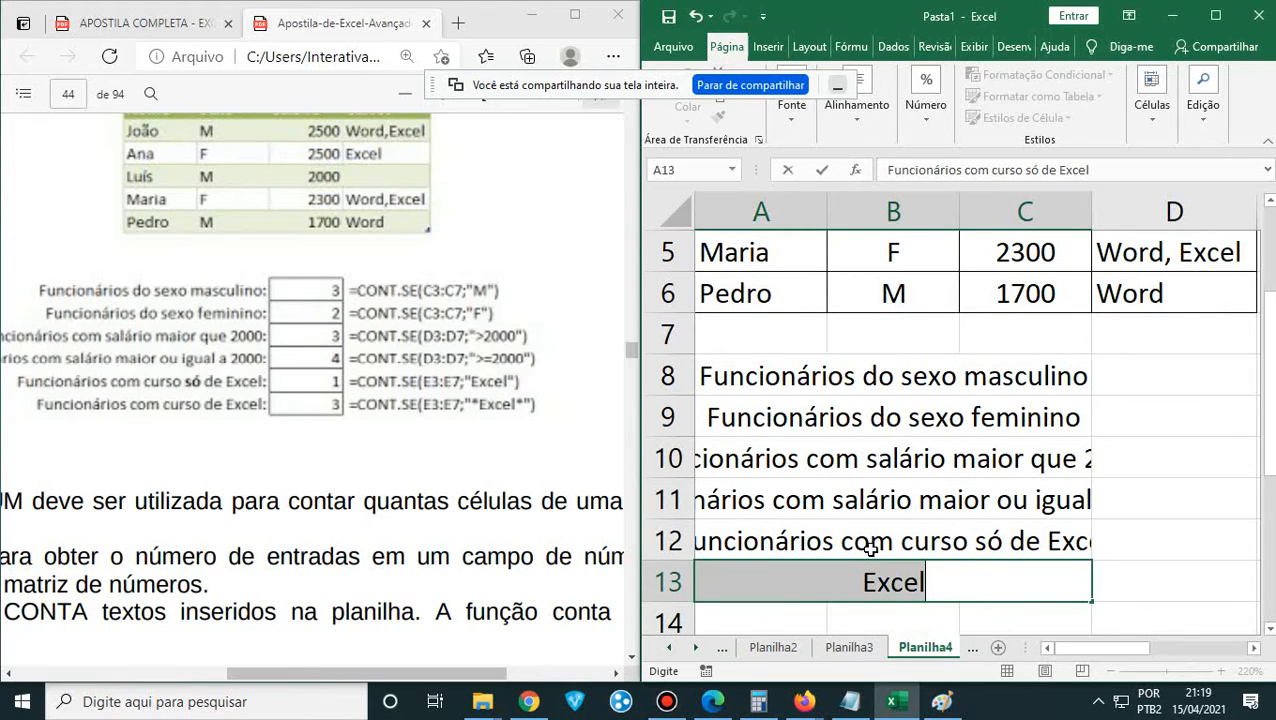
{"action": "type", "text": "urso de Exce"}
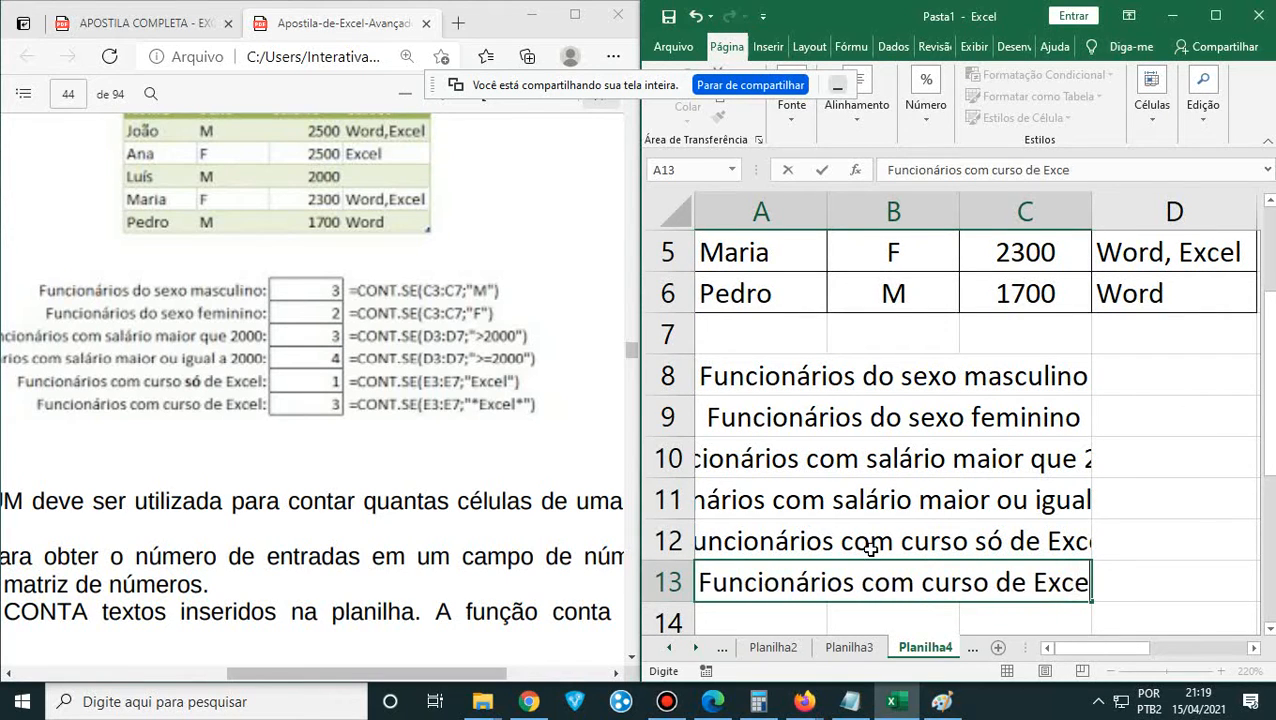
{"action": "type", "text": "l."}
{"action": "key", "text": "Return"}
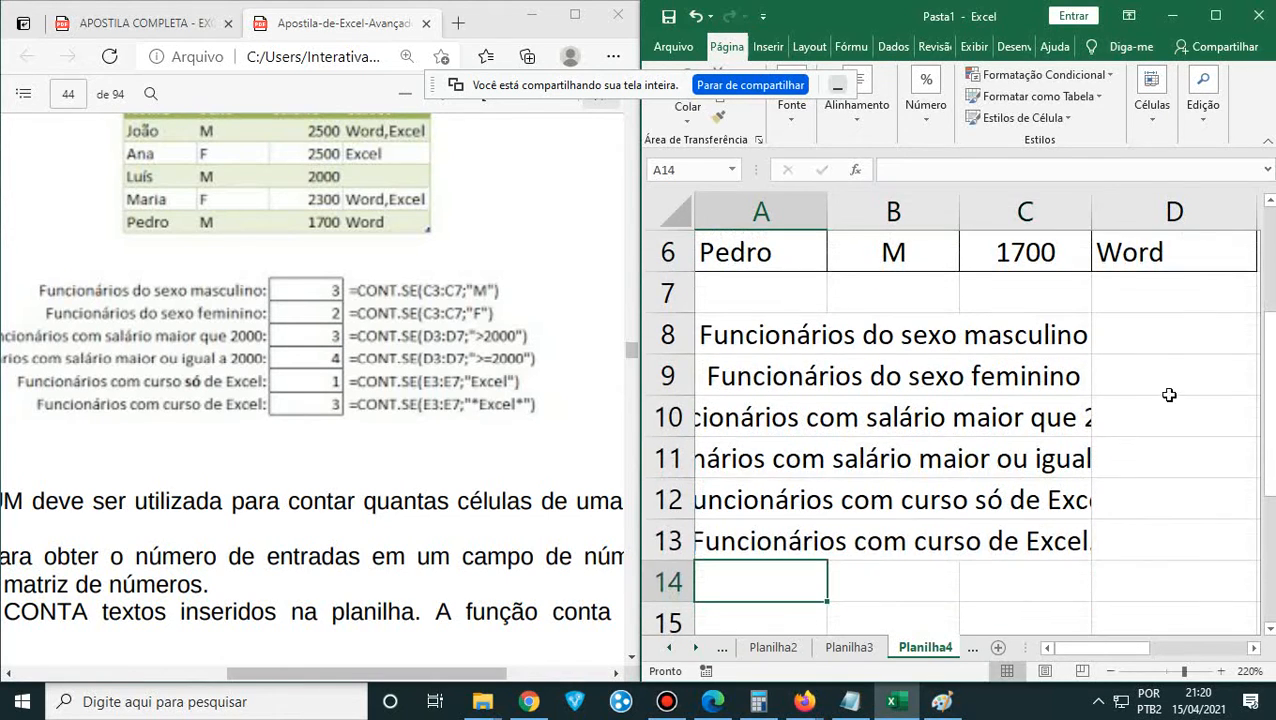
- Maximize the spreadsheet window and merge and center the male employees label across A8:D8
{"action": "left_click", "coordinate": [1011, 338]}
{"action": "left_click", "coordinate": [1216, 16]}
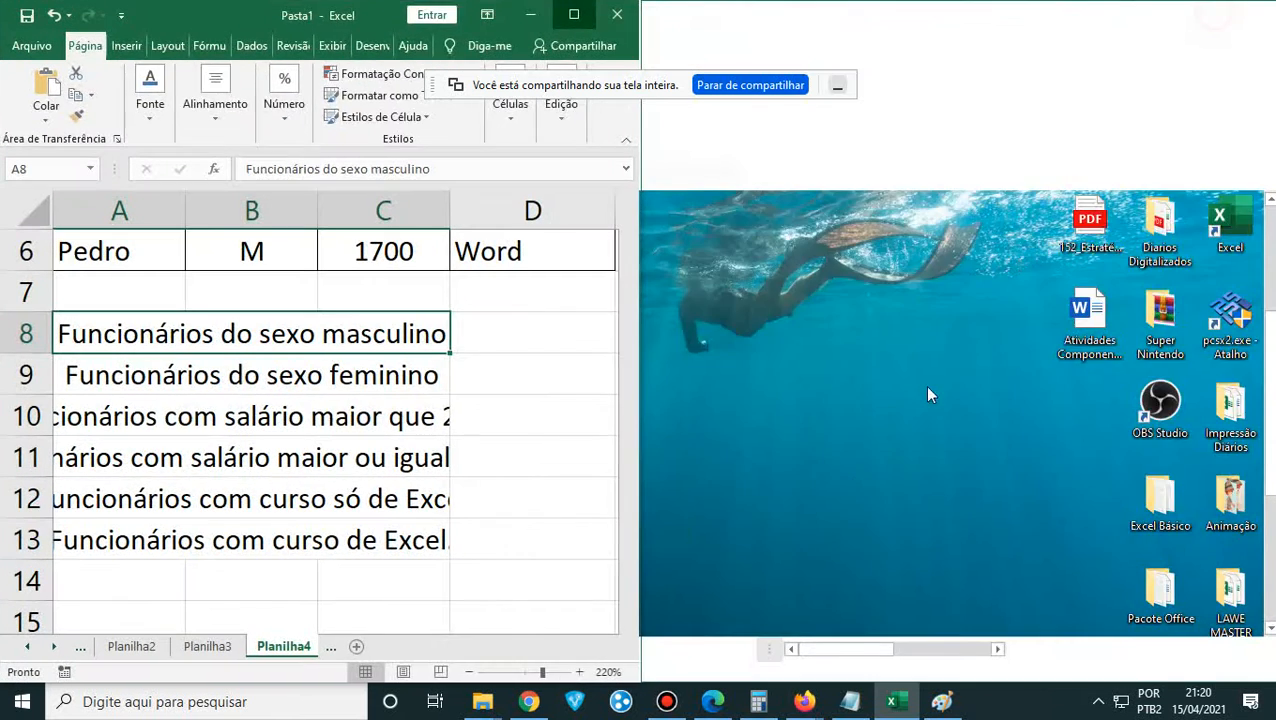
{"action": "left_click_drag", "start_coordinate": [205, 539], "coordinate": [560, 540]}
{"action": "left_click", "coordinate": [517, 115]}
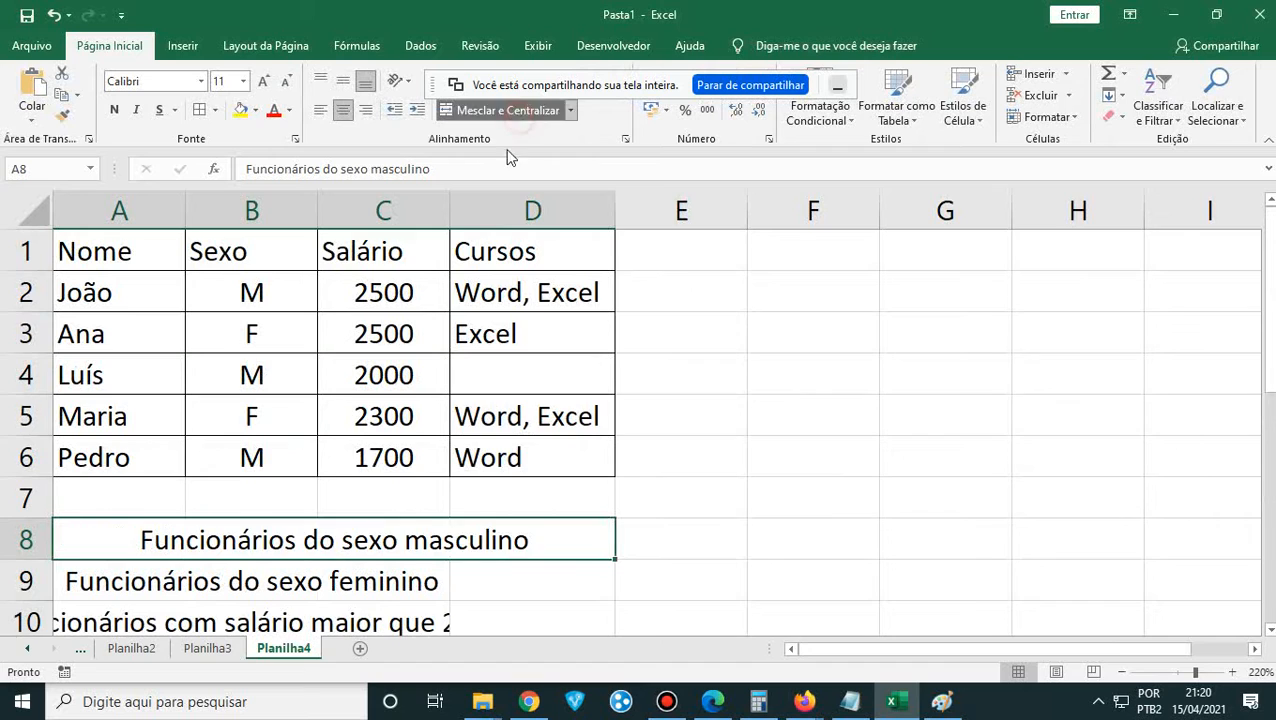
- Merge and center the row 9 label across A9:D9 and the row 10 label across A10:D10
{"action": "scroll", "coordinate": [282, 420], "scroll_direction": "down", "scroll_amount": 2}
{"action": "left_click_drag", "start_coordinate": [257, 338], "coordinate": [490, 333]}
{"action": "left_click", "coordinate": [517, 115]}
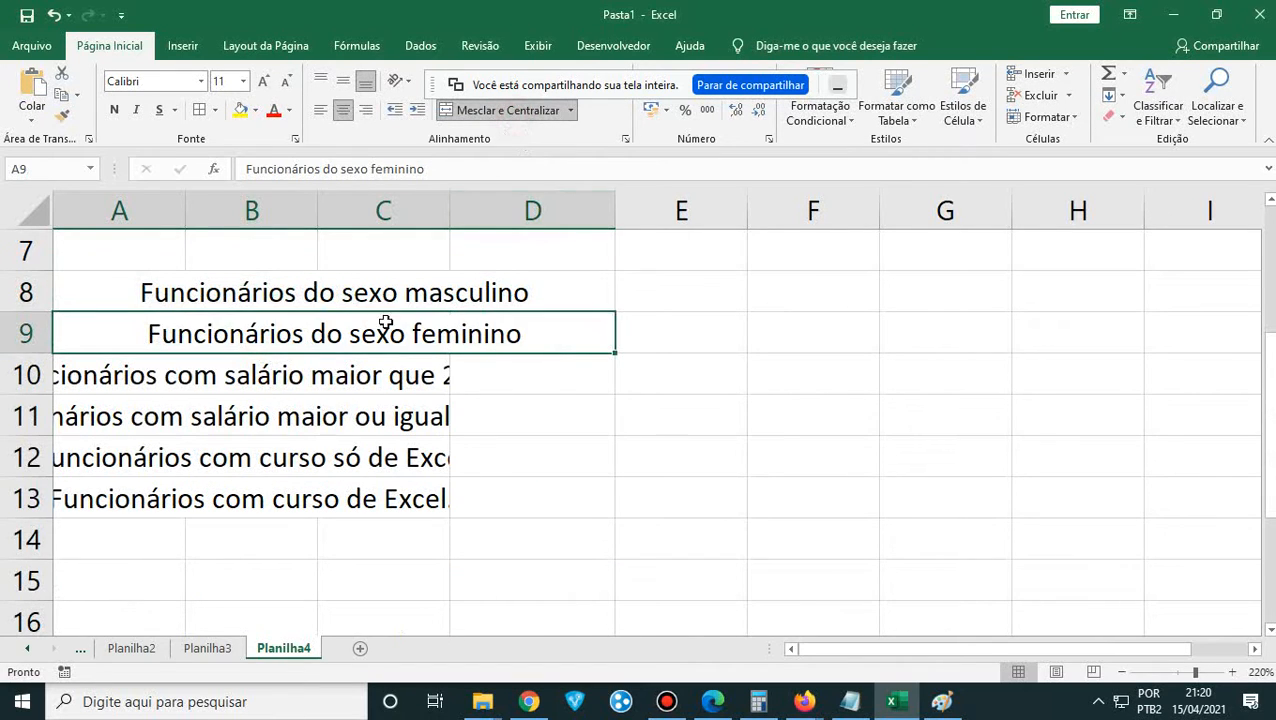
{"action": "left_click_drag", "start_coordinate": [239, 368], "coordinate": [540, 373]}
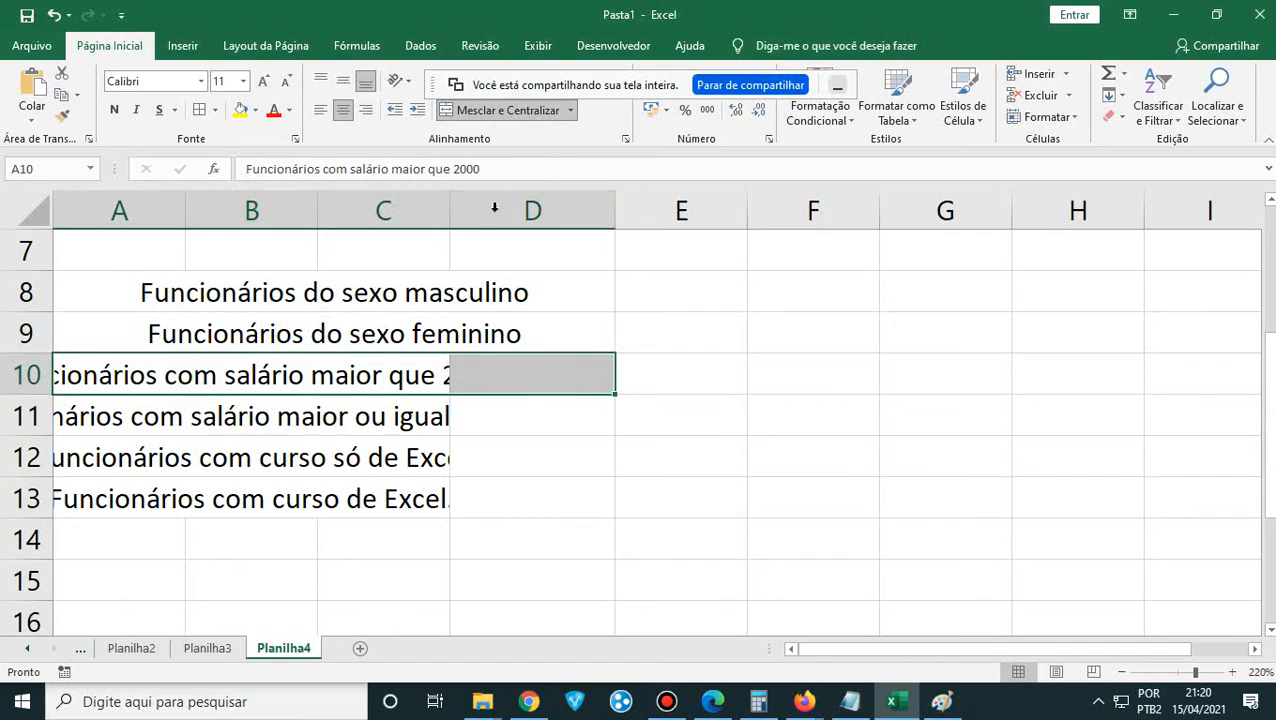
{"action": "left_click", "coordinate": [514, 113]}
- Merge and center the row 11 label across A11:D11 and unmerge those cells again
{"action": "left_click_drag", "start_coordinate": [230, 418], "coordinate": [540, 415]}
{"action": "left_click", "coordinate": [528, 112]}
{"action": "left_click", "coordinate": [528, 112]}
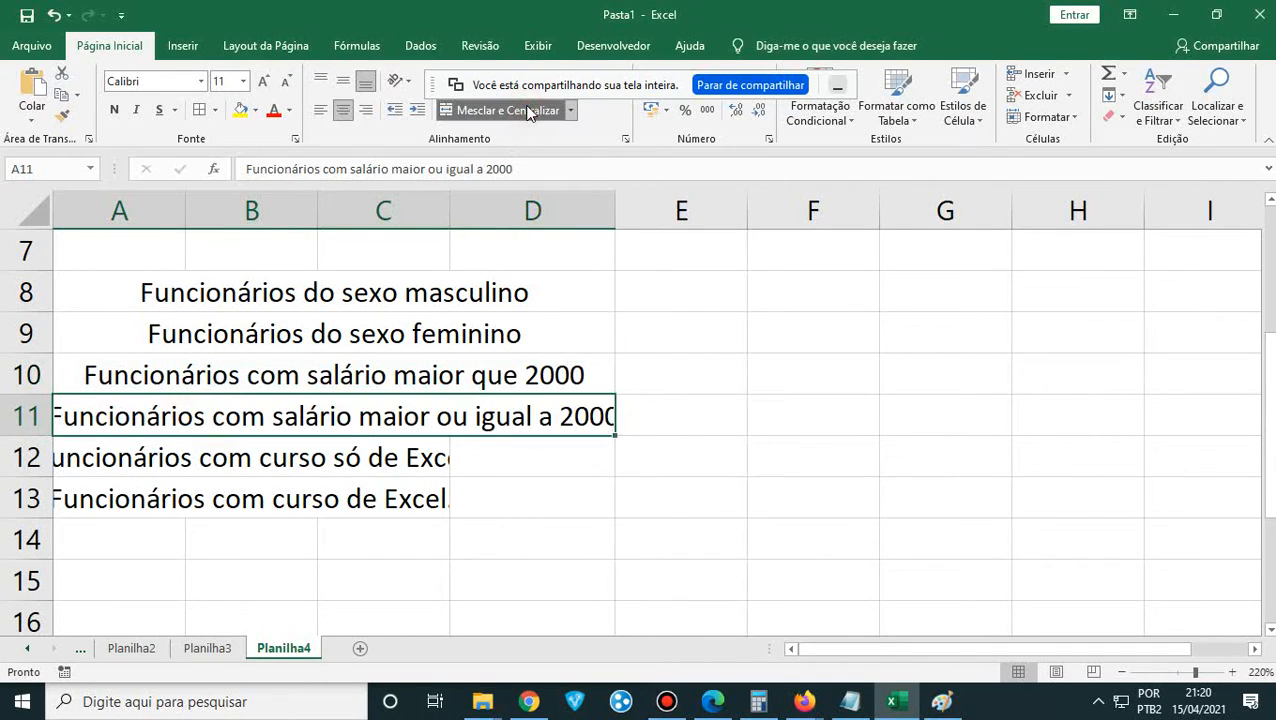
{"action": "left_click", "coordinate": [528, 112]}
- Merge and center the two Excel course labels across A12:D12 and A13:D13
{"action": "left_click", "coordinate": [217, 481]}
{"action": "left_click_drag", "start_coordinate": [222, 456], "coordinate": [490, 456]}
{"action": "left_click", "coordinate": [482, 113]}
{"action": "left_click", "coordinate": [482, 113]}
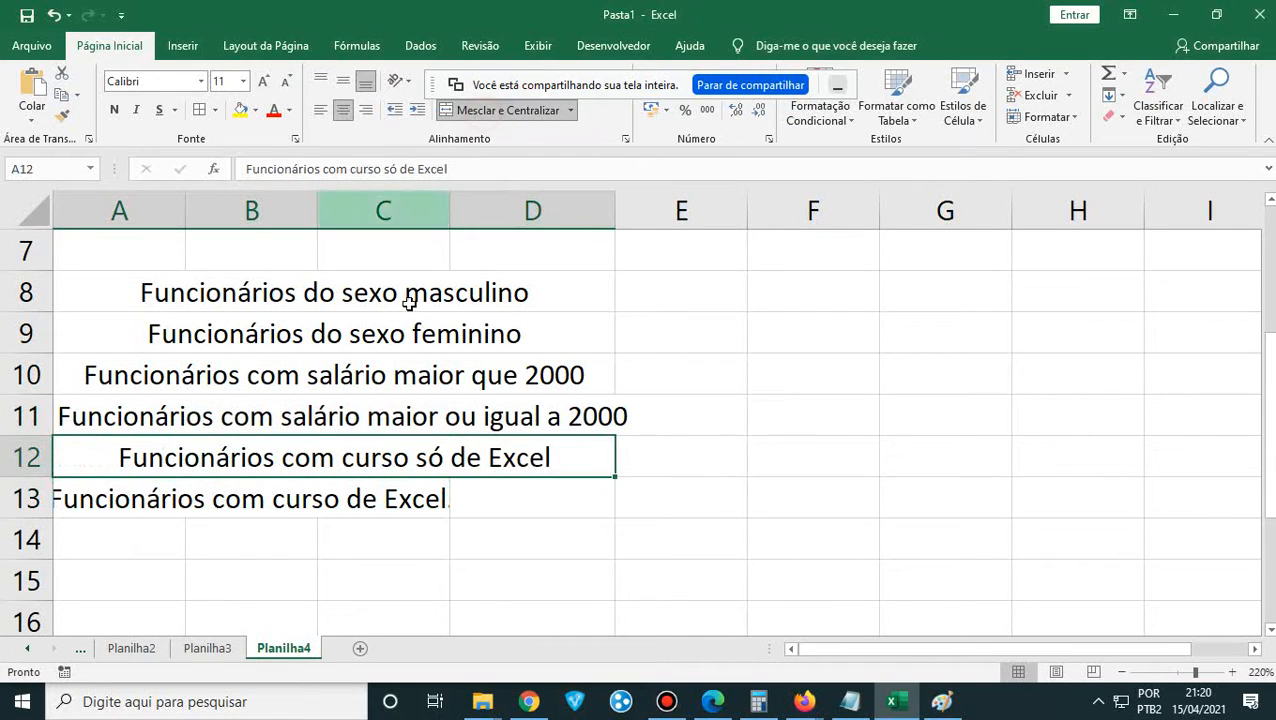
{"action": "left_click_drag", "start_coordinate": [242, 496], "coordinate": [580, 500]}
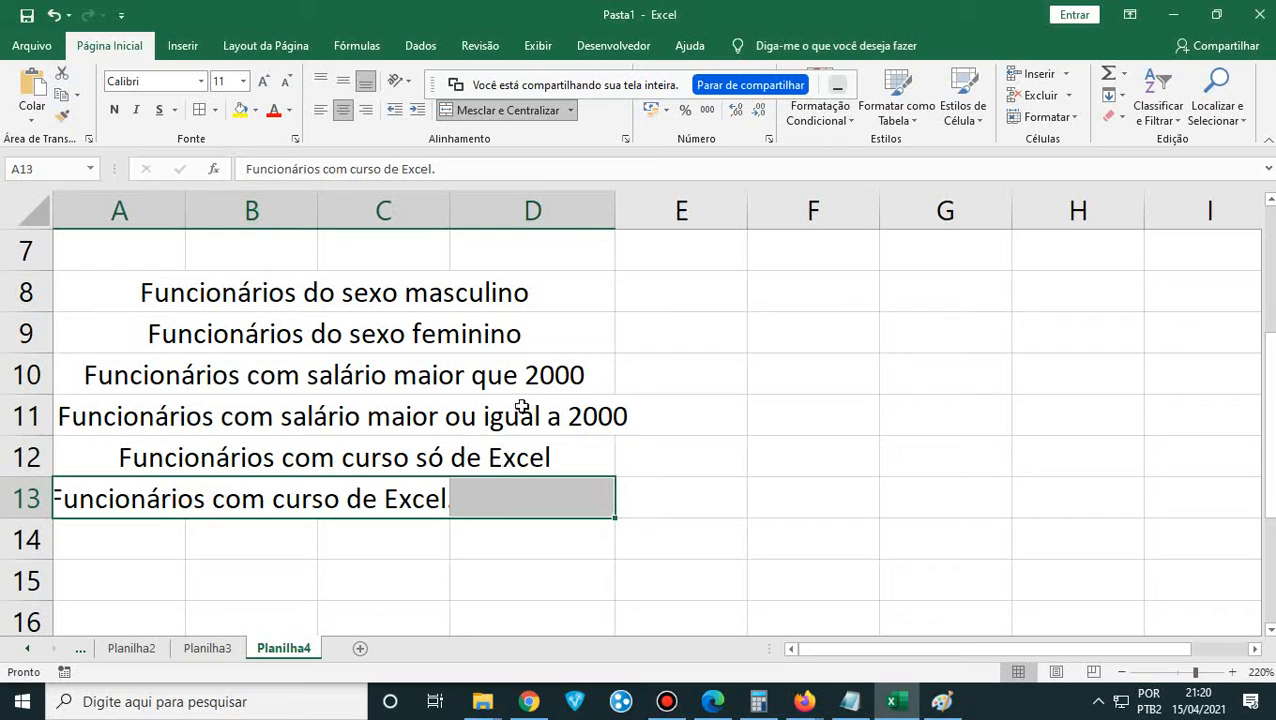
{"action": "left_click", "coordinate": [508, 110]}
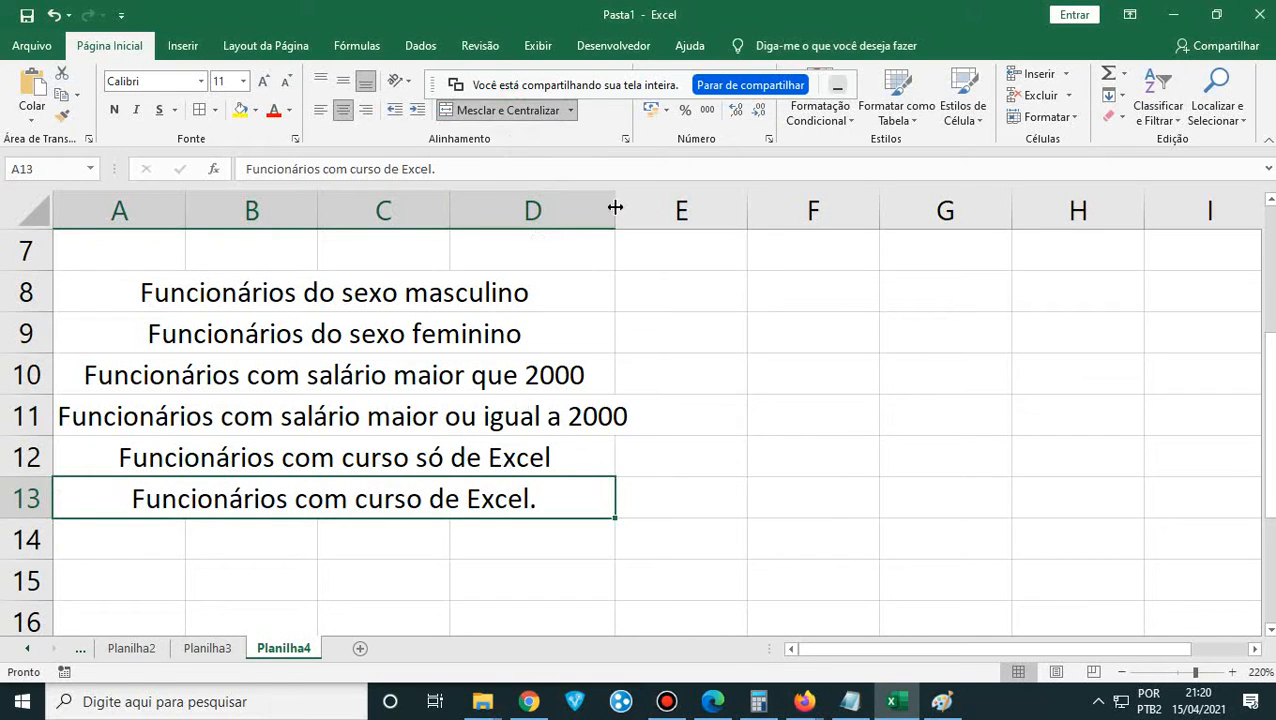
- Left-align all the labels in rows 8 to 13
{"action": "left_click", "coordinate": [270, 297]}
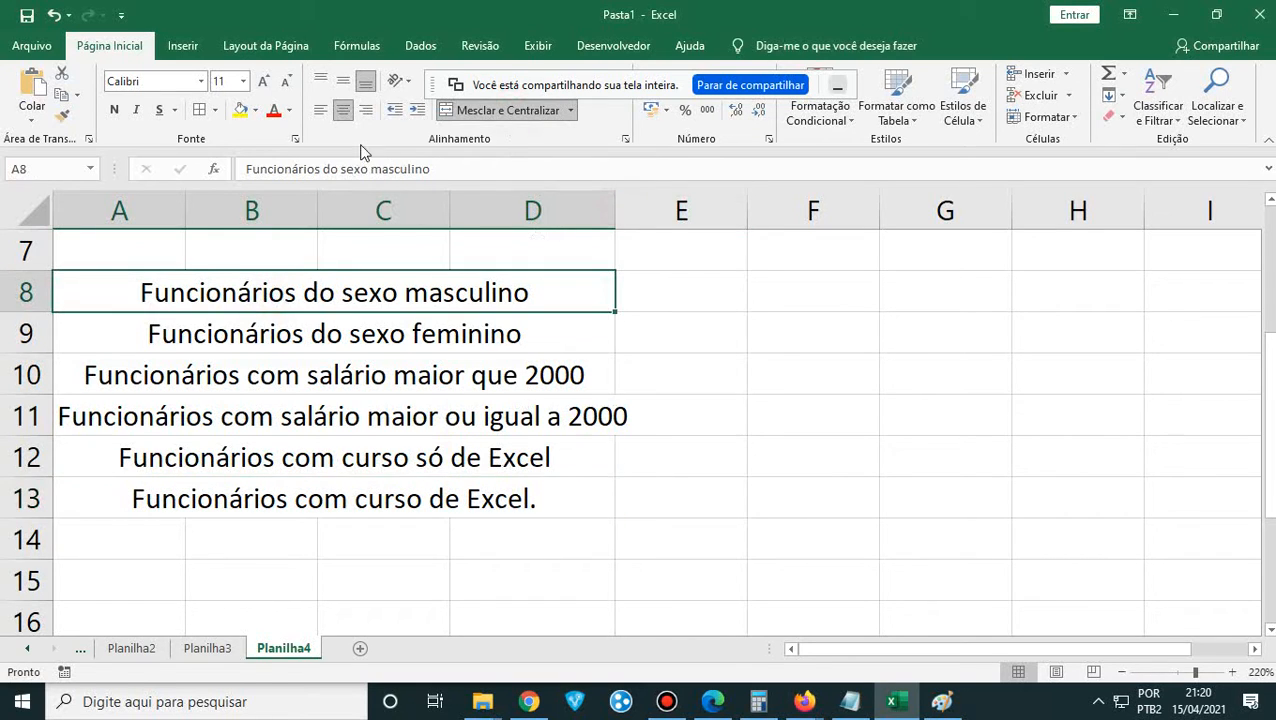
{"action": "left_click", "coordinate": [320, 110]}
{"action": "left_click", "coordinate": [258, 333]}
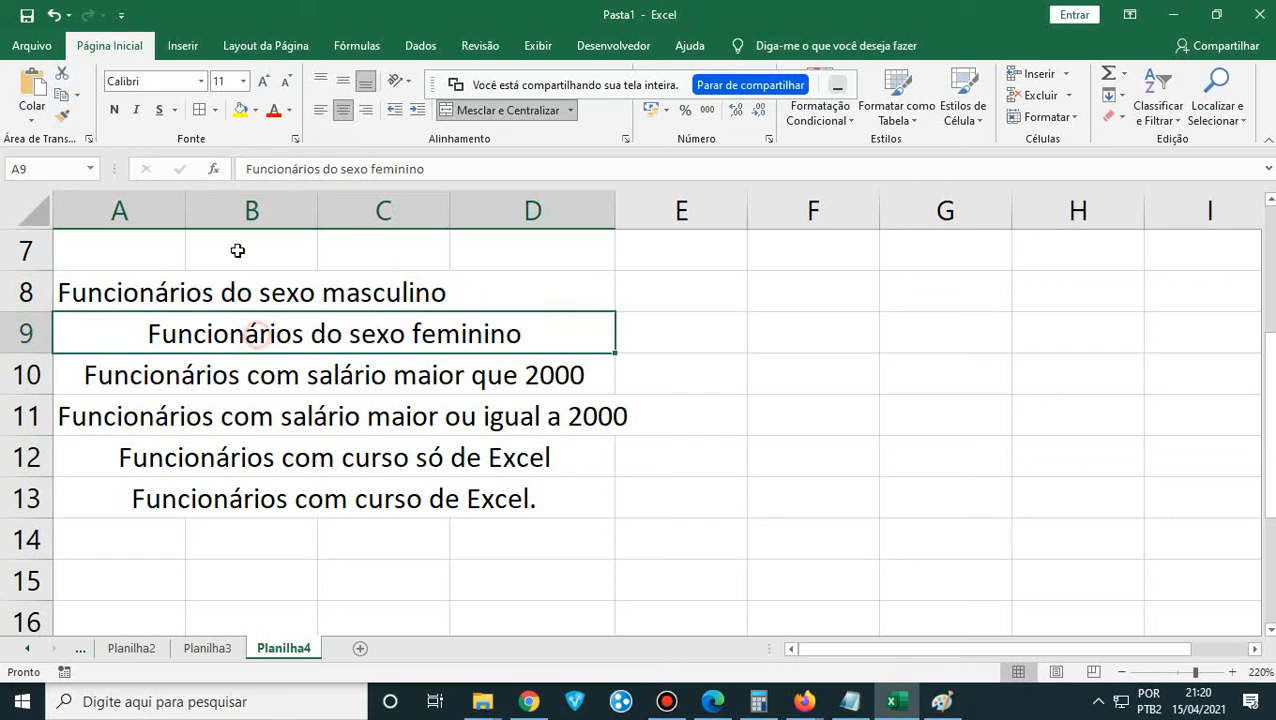
{"action": "left_click", "coordinate": [320, 110]}
{"action": "left_click_drag", "start_coordinate": [320, 385], "coordinate": [300, 500]}
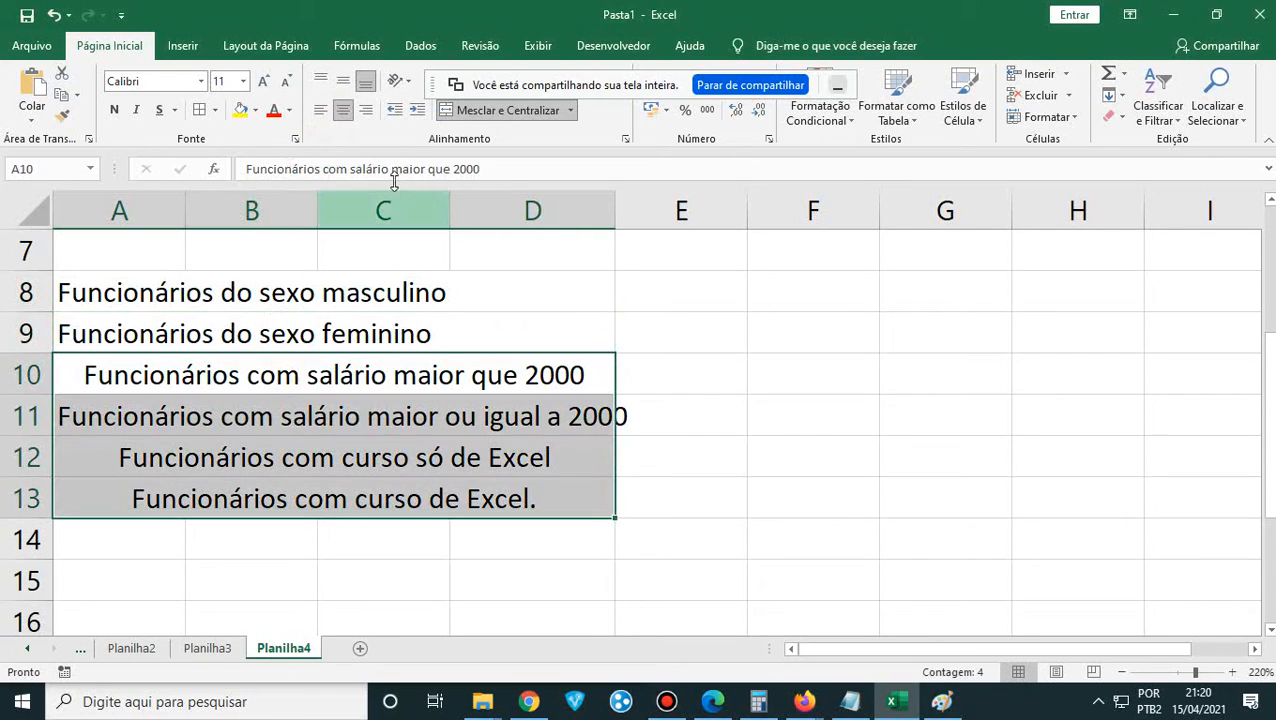
{"action": "left_click", "coordinate": [320, 110]}
- Widen column D slightly so the full row 11 label fits within columns A to D
{"action": "left_click", "coordinate": [519, 400]}
{"action": "left_click_drag", "start_coordinate": [618, 211], "coordinate": [630, 216]}
{"action": "double_click", "coordinate": [633, 213]}
{"action": "scroll", "coordinate": [680, 483], "scroll_direction": "up", "scroll_amount": 2}
{"action": "scroll", "coordinate": [683, 484], "scroll_direction": "down", "scroll_amount": 1}
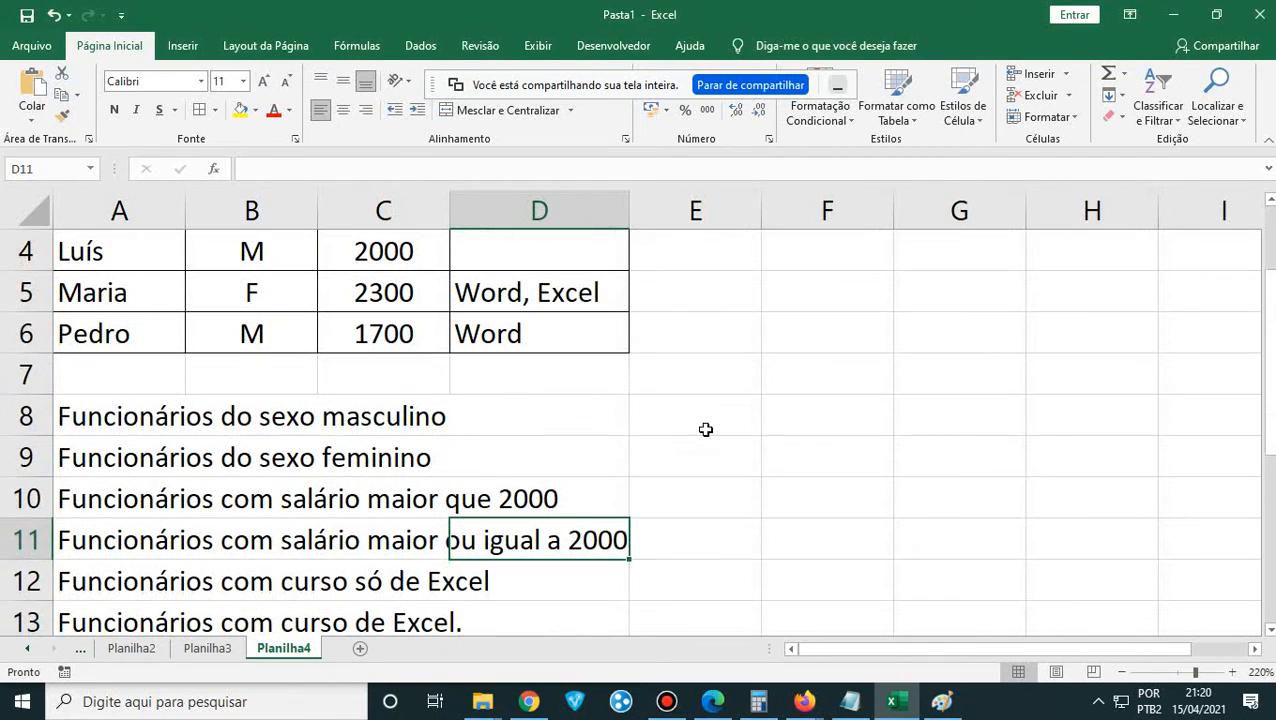
- Apply borders to all the cells in A8:E13, covering the count labels and the result cells beside them
{"action": "left_click", "coordinate": [706, 426]}
{"action": "left_click_drag", "start_coordinate": [323, 416], "coordinate": [672, 456]}
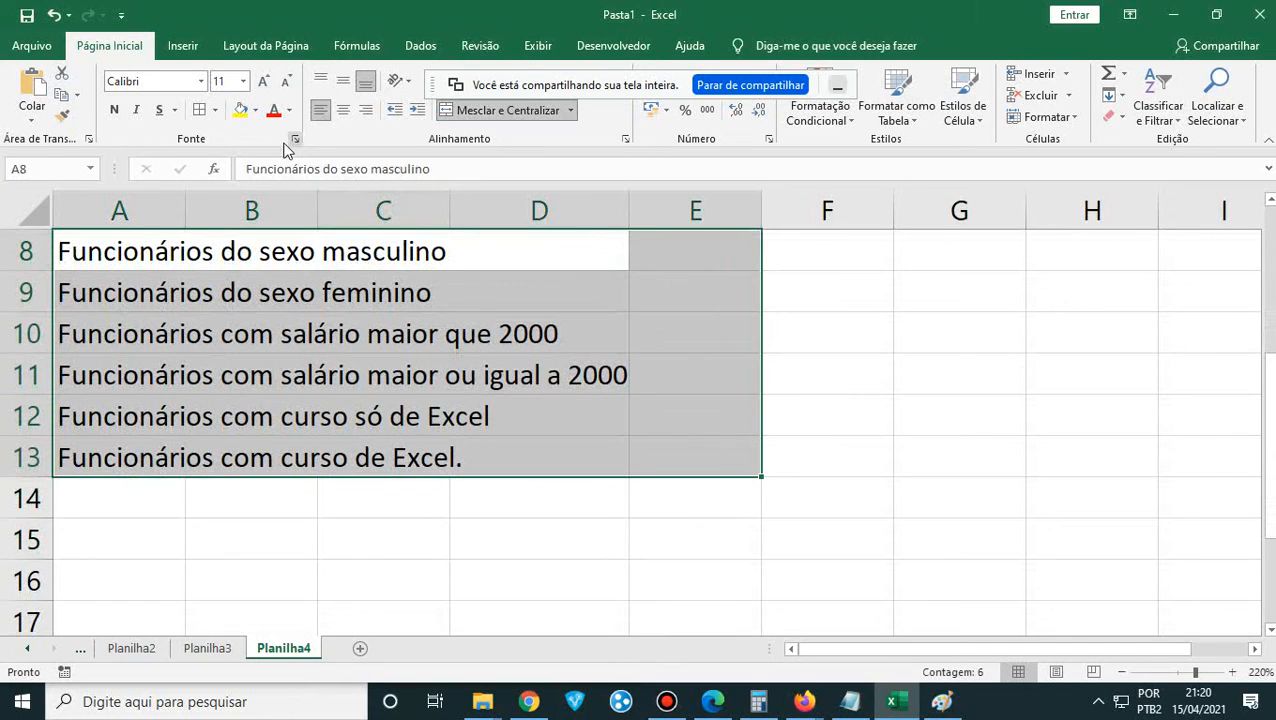
{"action": "left_click", "coordinate": [200, 110]}
{"action": "scroll", "coordinate": [670, 498], "scroll_direction": "up", "scroll_amount": 2}
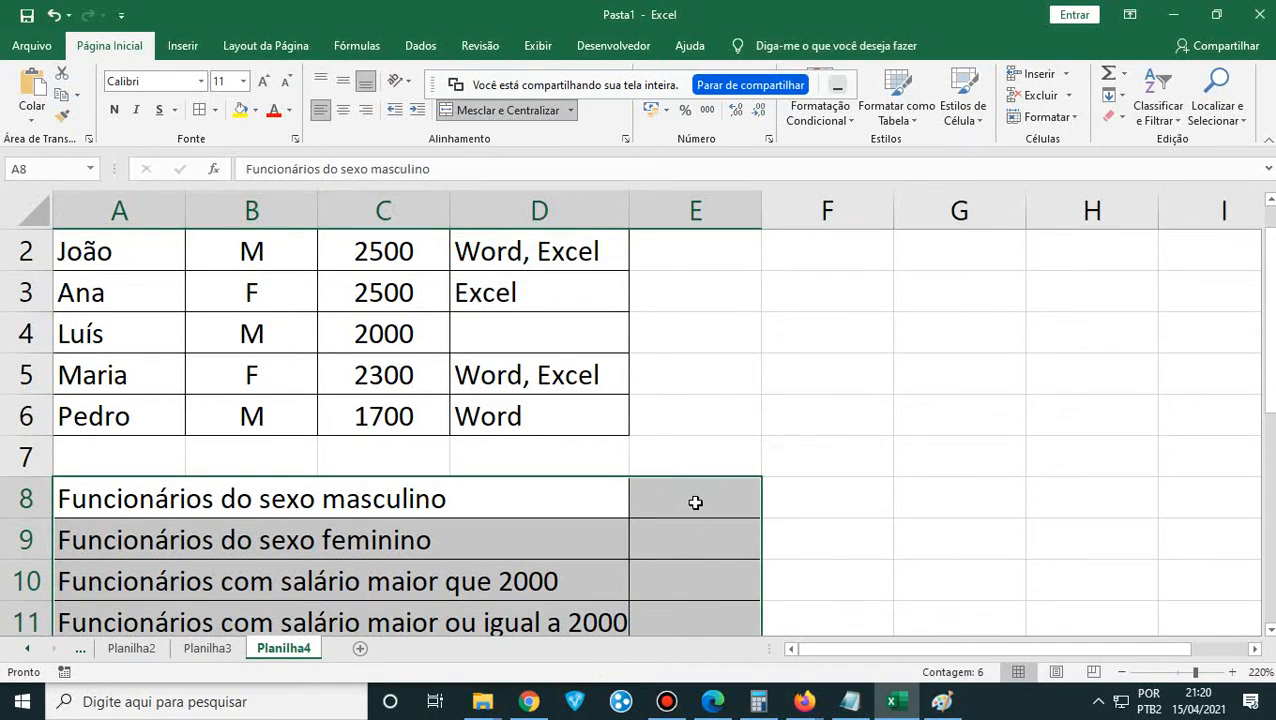
{"action": "left_click", "coordinate": [695, 502]}
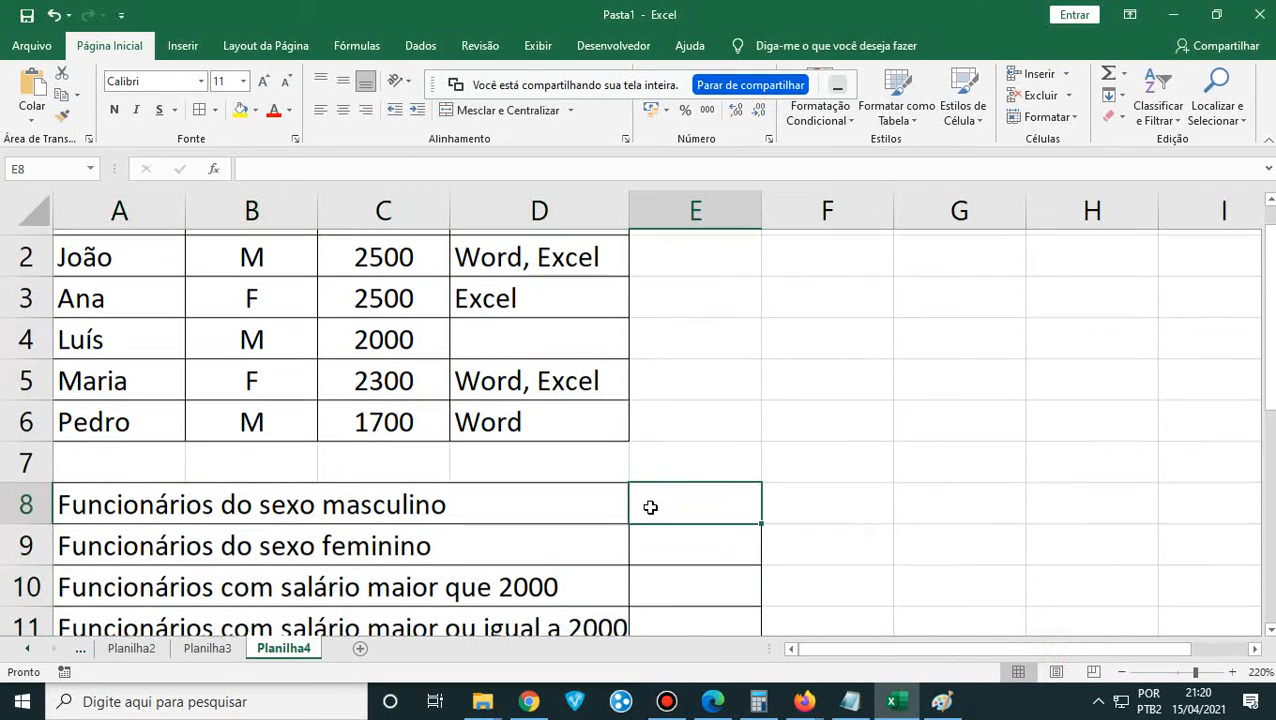
- Review the employee table's names and columns against the count labels in rows 8 to 13
{"action": "scroll", "coordinate": [653, 500], "scroll_direction": "up", "scroll_amount": 1}
{"action": "left_click_drag", "start_coordinate": [165, 288], "coordinate": [182, 450]}
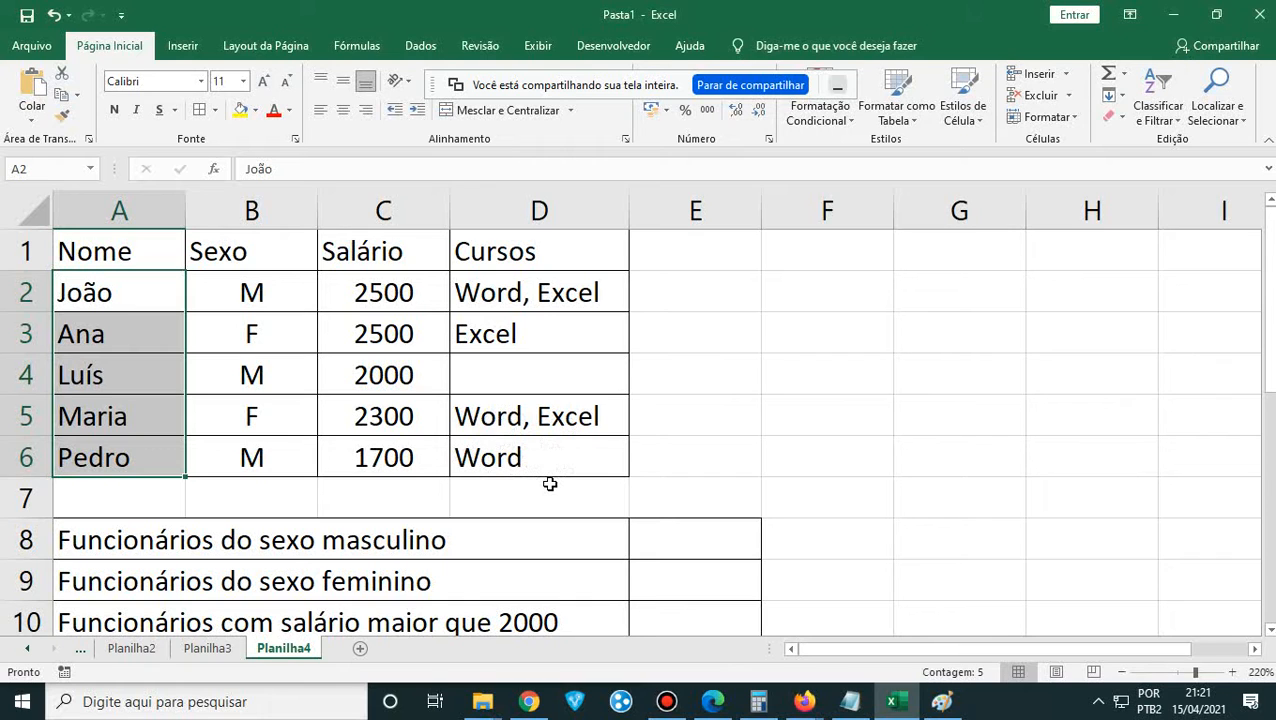
{"action": "scroll", "coordinate": [550, 484], "scroll_direction": "down", "scroll_amount": 2}
{"action": "scroll", "coordinate": [550, 484], "scroll_direction": "up", "scroll_amount": 1}
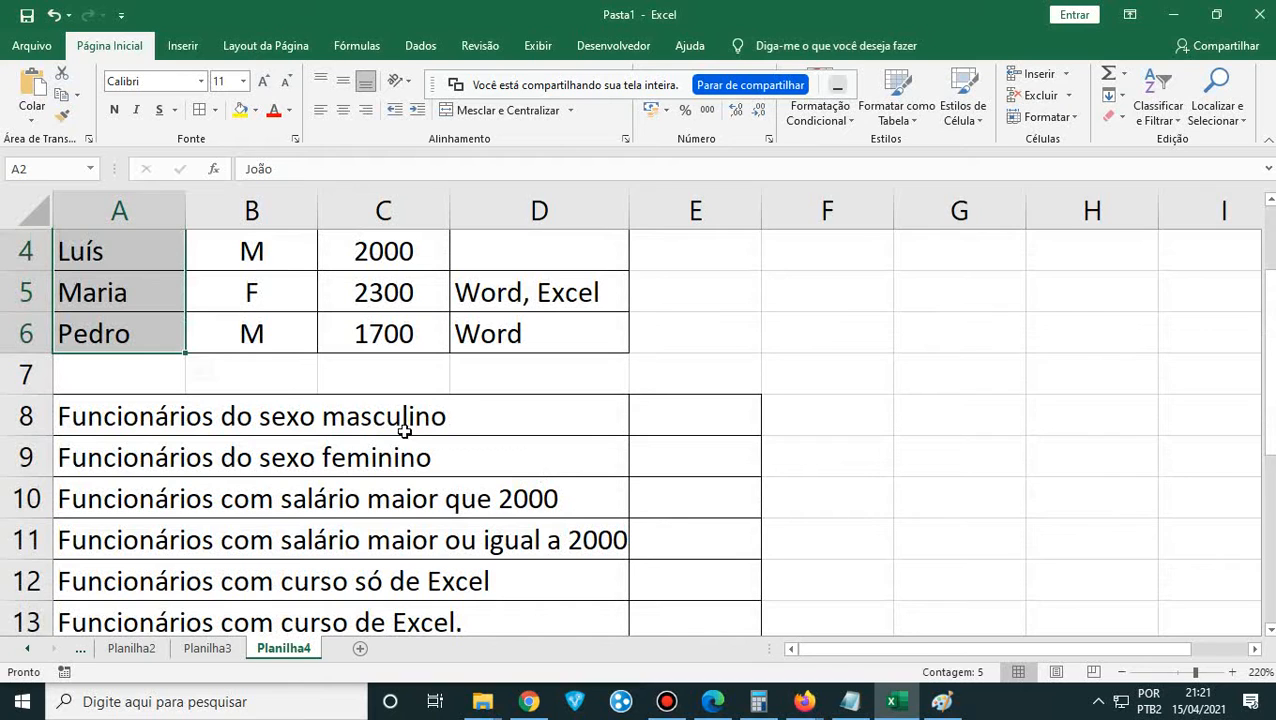
{"action": "scroll", "coordinate": [340, 440], "scroll_direction": "up", "scroll_amount": 1}
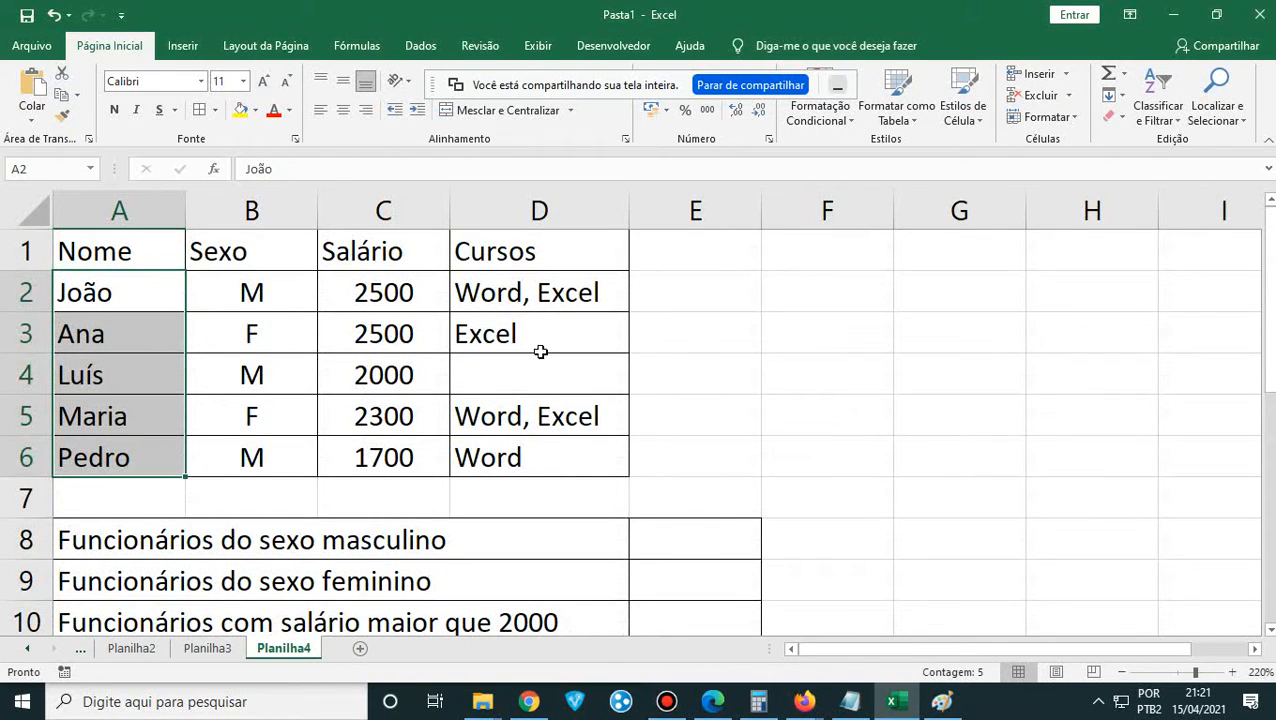
{"action": "scroll", "coordinate": [514, 484], "scroll_direction": "down", "scroll_amount": 2}
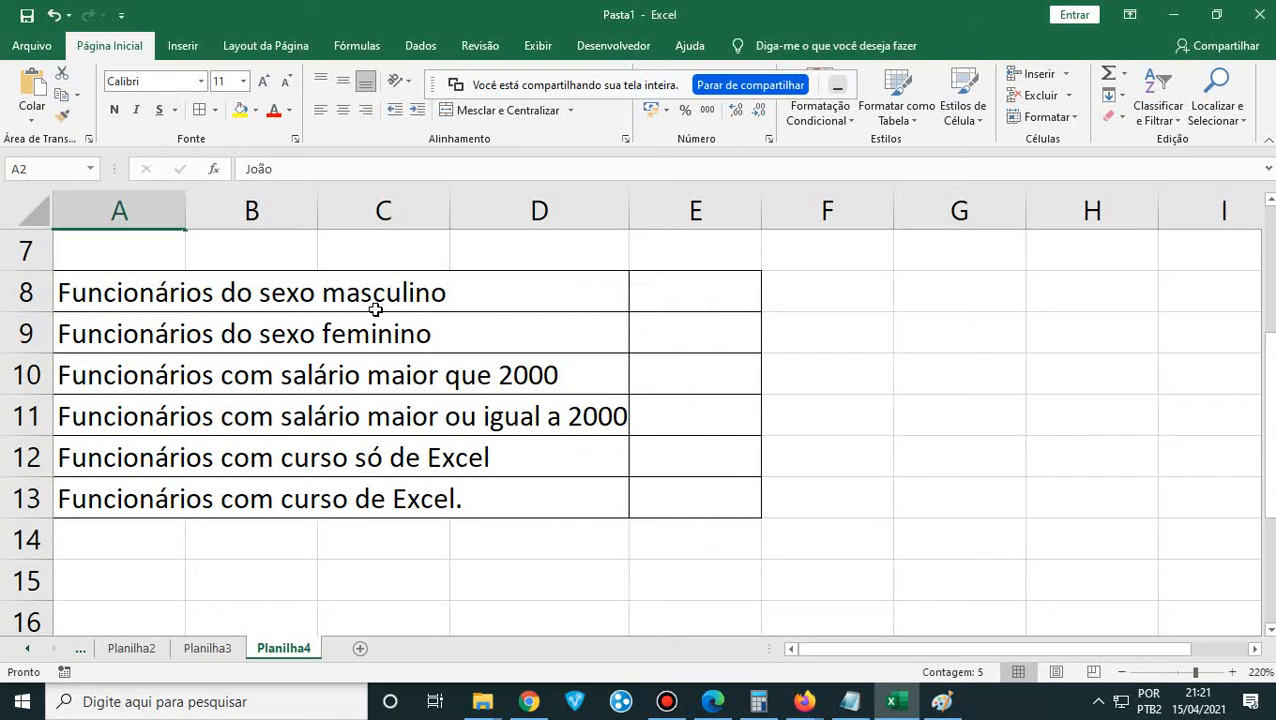
{"action": "scroll", "coordinate": [320, 296], "scroll_direction": "up", "scroll_amount": 1}
{"action": "left_click", "coordinate": [252, 420]}
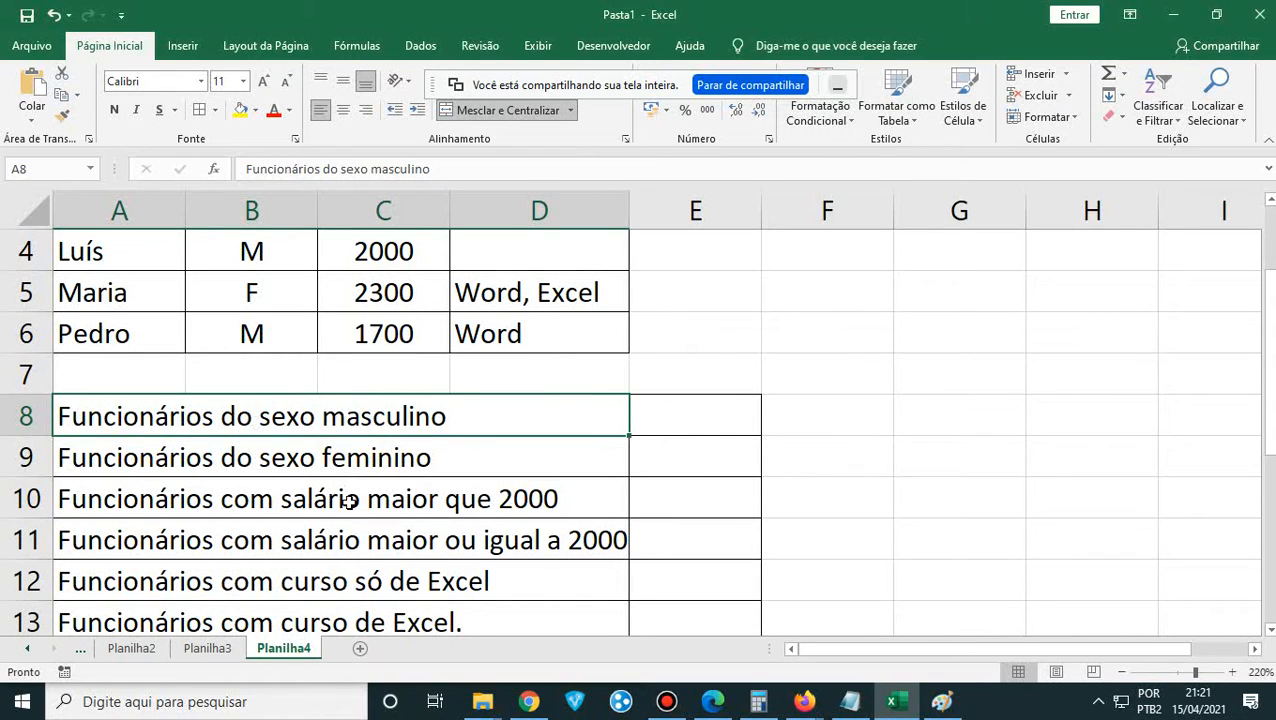
{"action": "scroll", "coordinate": [405, 436], "scroll_direction": "down", "scroll_amount": 1}
{"action": "scroll", "coordinate": [440, 445], "scroll_direction": "up", "scroll_amount": 1}
- Switch to the advanced Excel handout in Edge, enlarge its window and examine the CONT.SE syntax and its arguments on page 43
{"action": "left_click", "coordinate": [712, 701]}
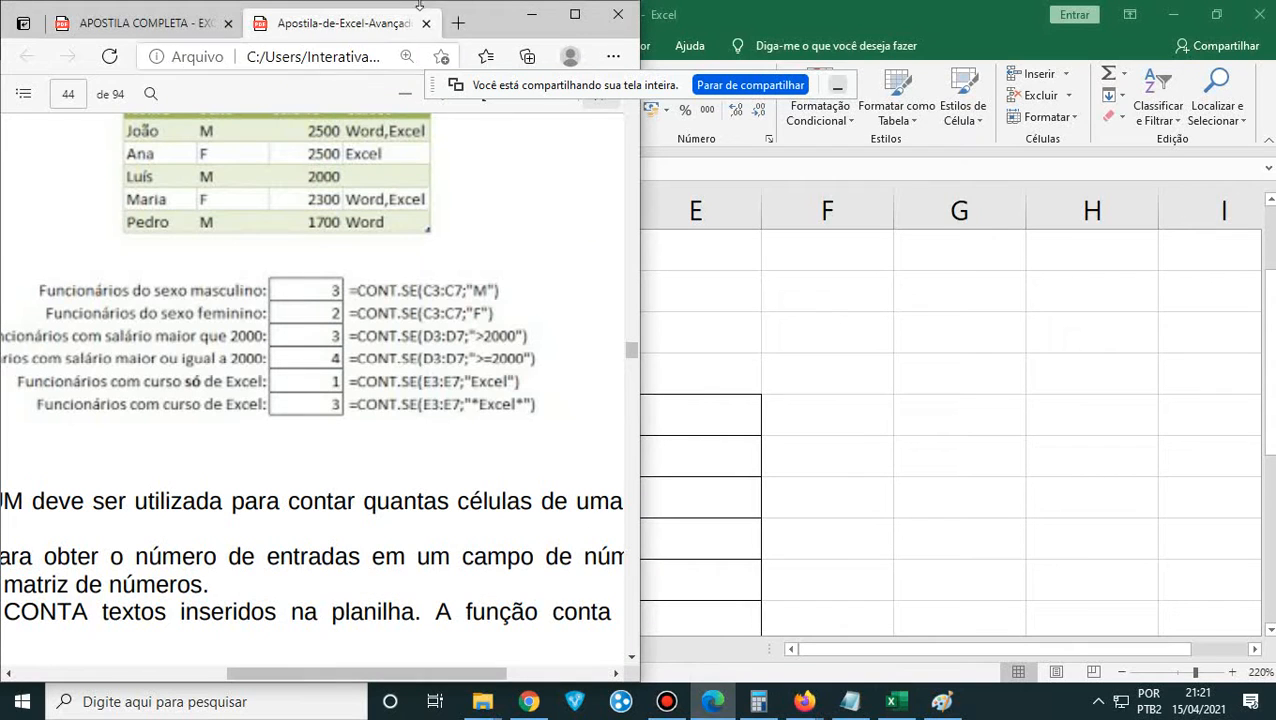
{"action": "left_click", "coordinate": [575, 14]}
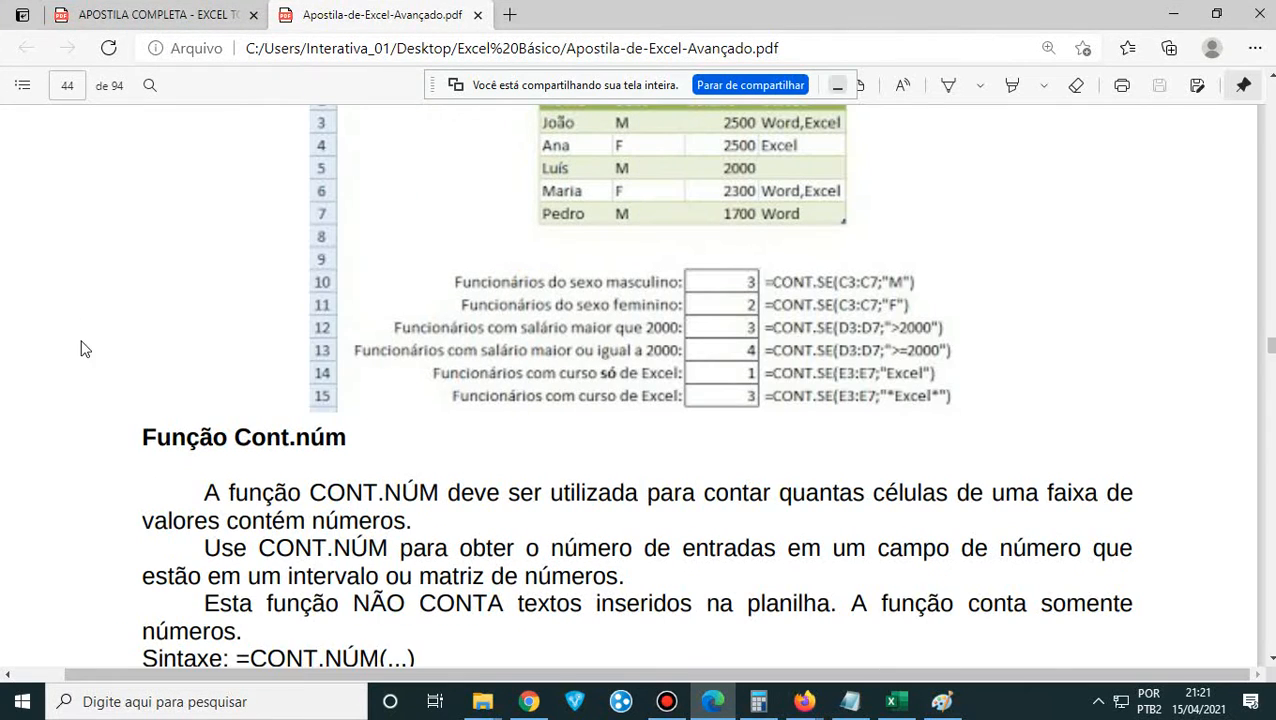
{"action": "scroll", "coordinate": [88, 365], "scroll_direction": "up", "scroll_amount": 15}
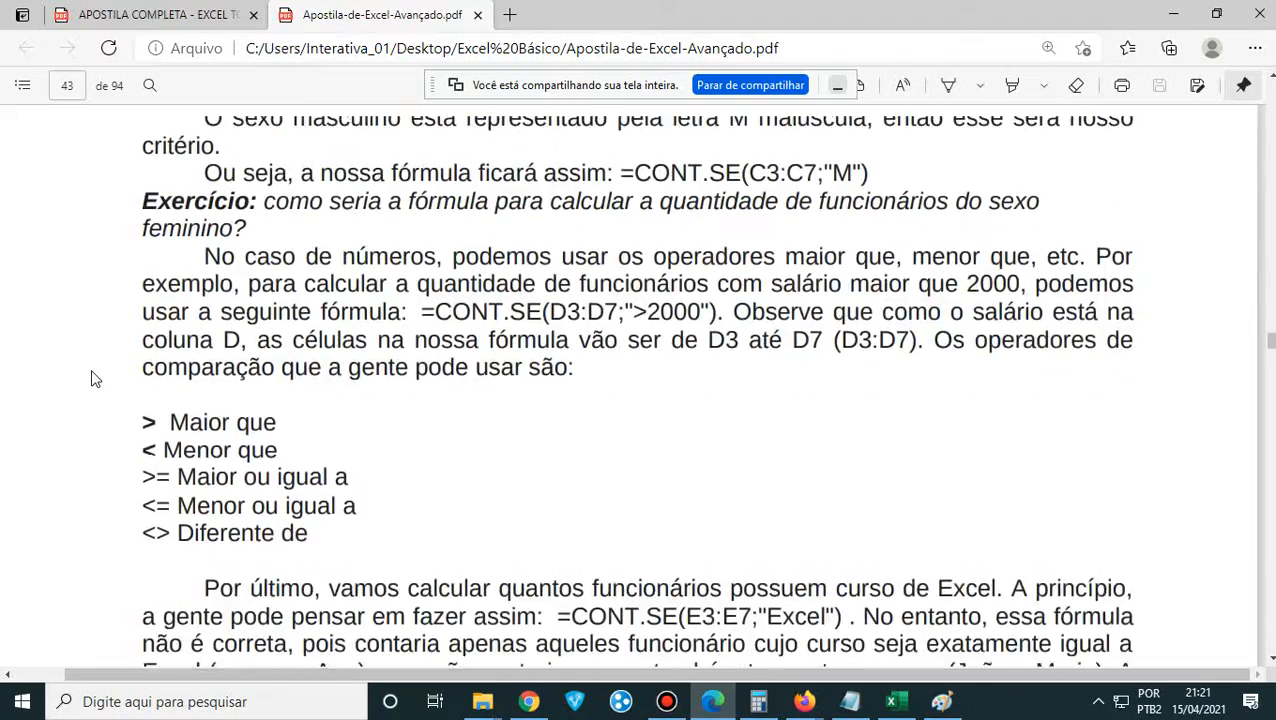
{"action": "scroll", "coordinate": [94, 378], "scroll_direction": "up", "scroll_amount": 15}
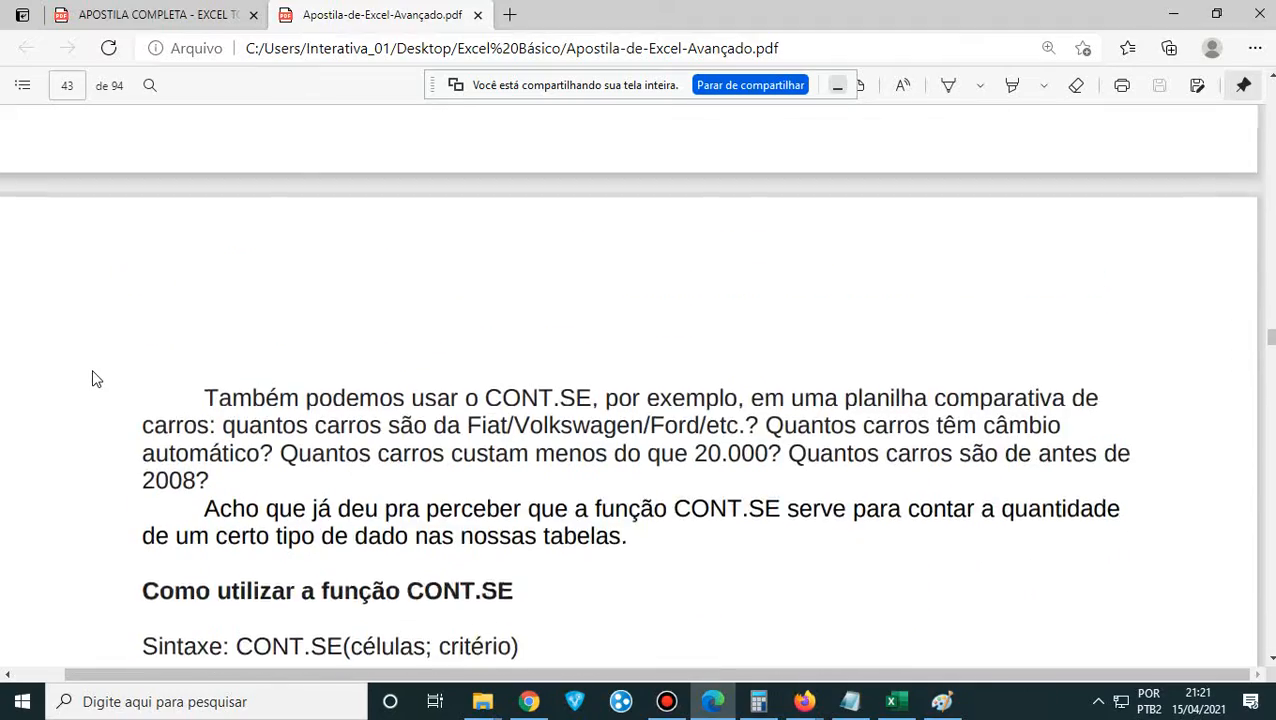
{"action": "scroll", "coordinate": [92, 378], "scroll_direction": "up", "scroll_amount": 1}
{"action": "scroll", "coordinate": [92, 378], "scroll_direction": "down", "scroll_amount": 5}
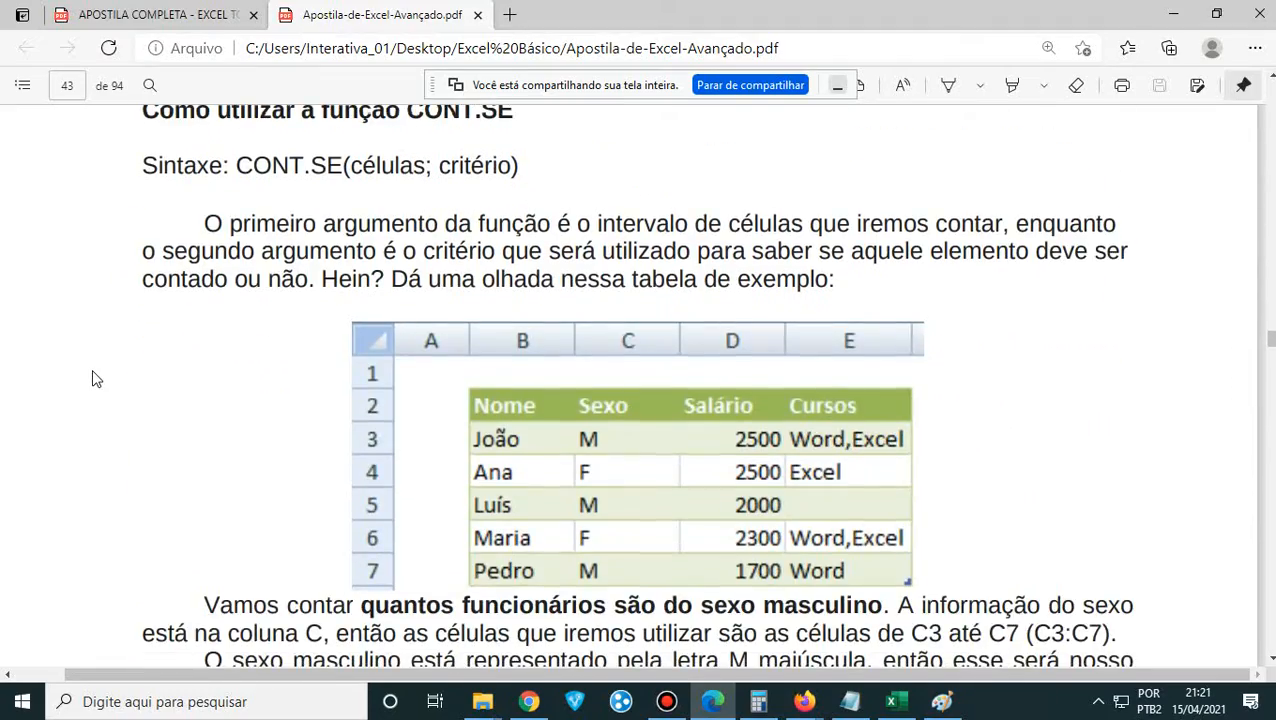
{"action": "scroll", "coordinate": [92, 378], "scroll_direction": "up", "scroll_amount": 1}
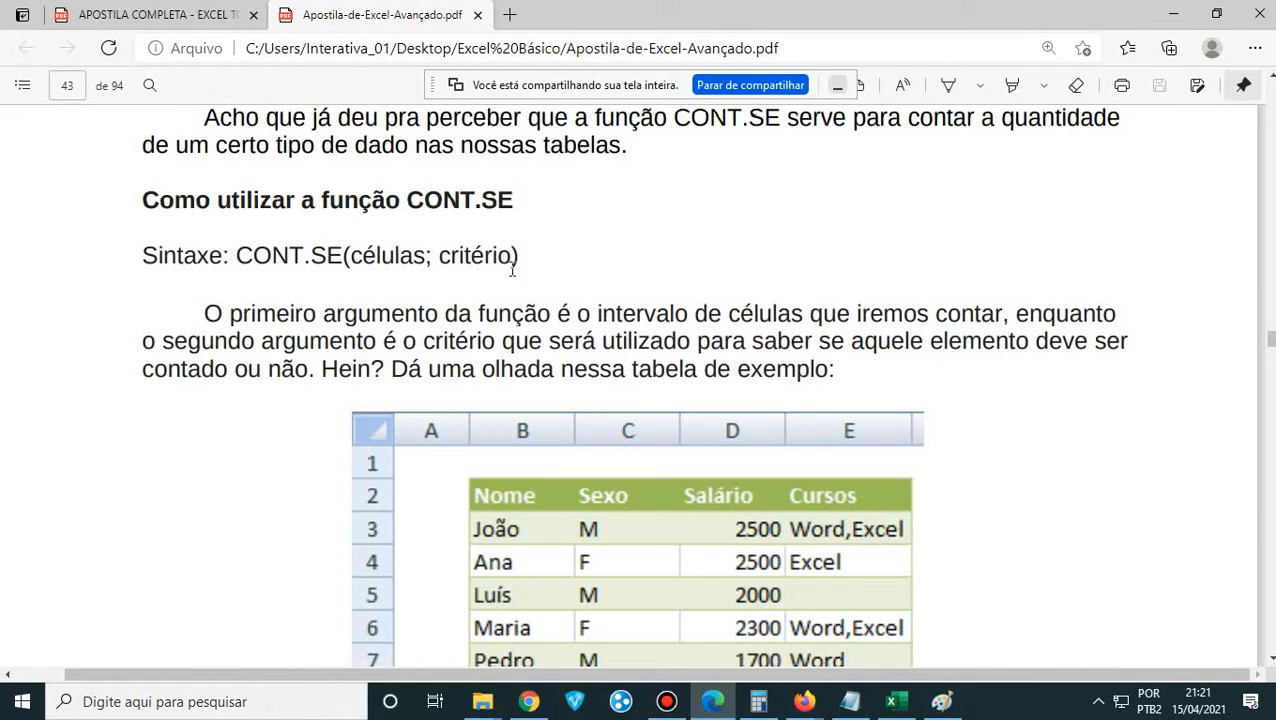
{"action": "left_click_drag", "start_coordinate": [438, 256], "coordinate": [519, 258]}
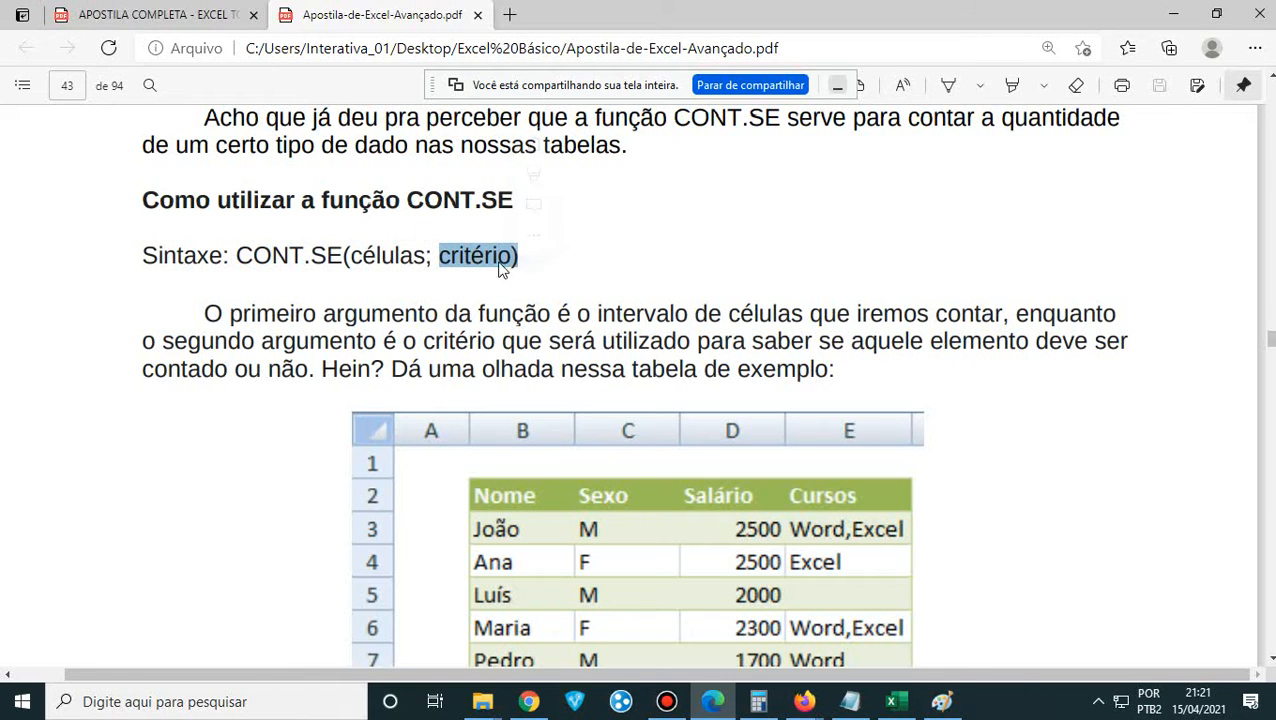
{"action": "left_click_drag", "start_coordinate": [345, 256], "coordinate": [493, 270]}
{"action": "left_click", "coordinate": [432, 258]}
{"action": "left_click", "coordinate": [378, 302]}
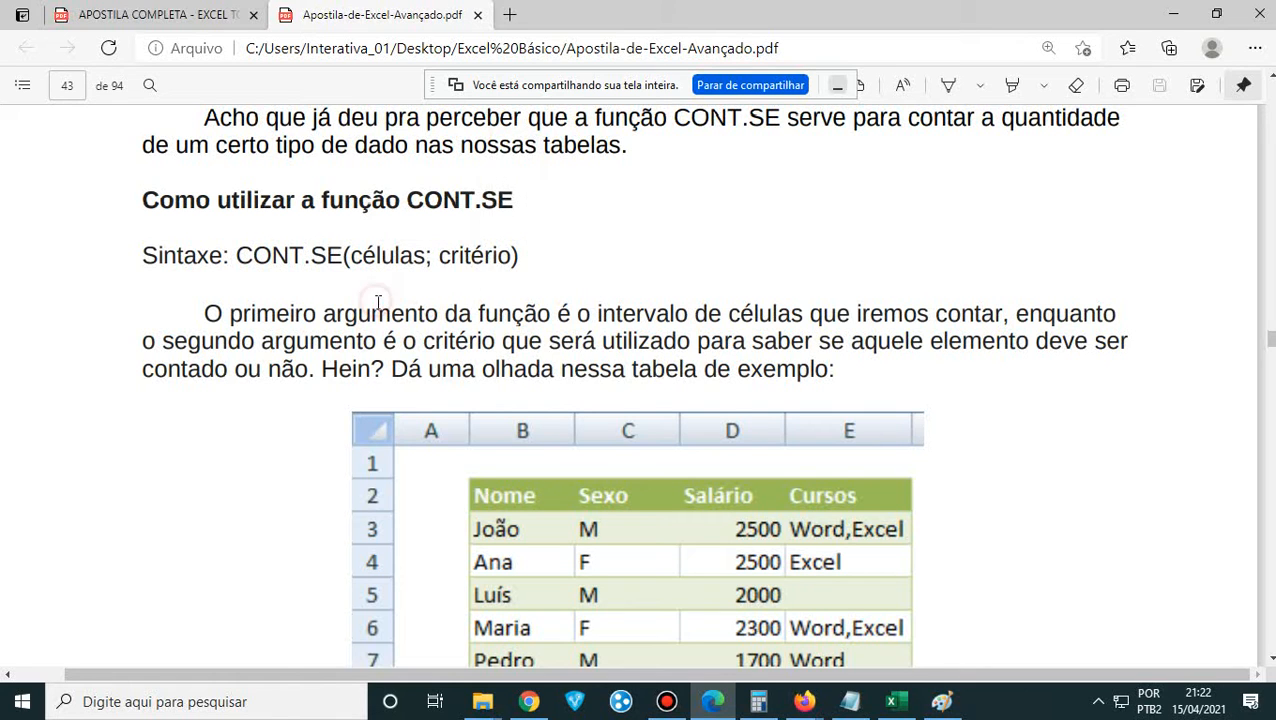
- Examine the handout's worked CONT.SE formula for counting male employees and the example formulas on page 44
{"action": "scroll", "coordinate": [378, 302], "scroll_direction": "down", "scroll_amount": 3}
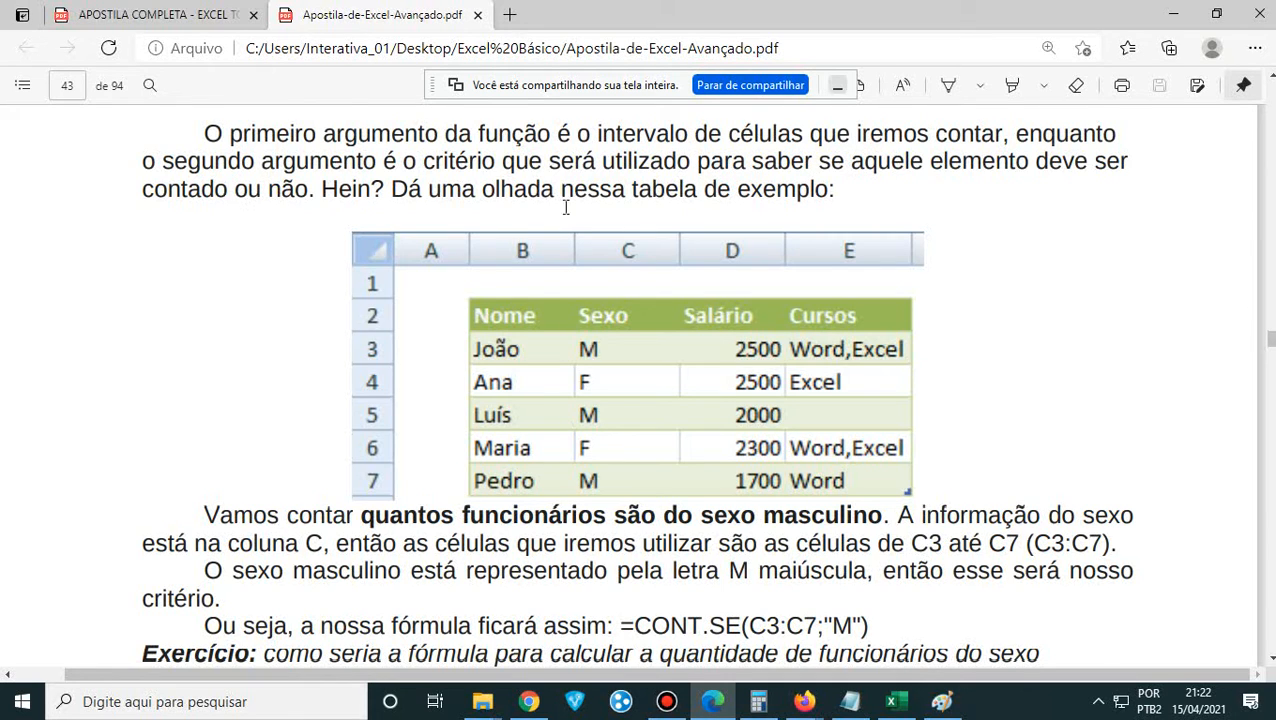
{"action": "scroll", "coordinate": [688, 355], "scroll_direction": "down", "scroll_amount": 3}
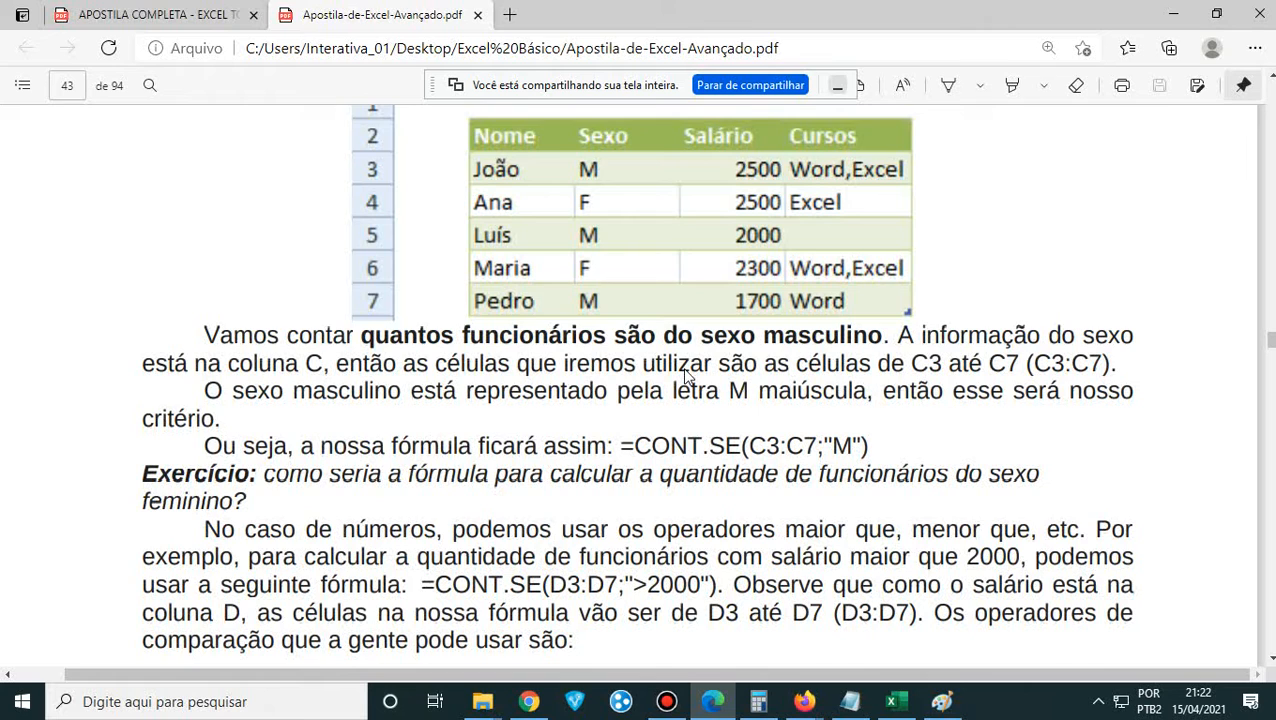
{"action": "scroll", "coordinate": [735, 340], "scroll_direction": "down", "scroll_amount": 2}
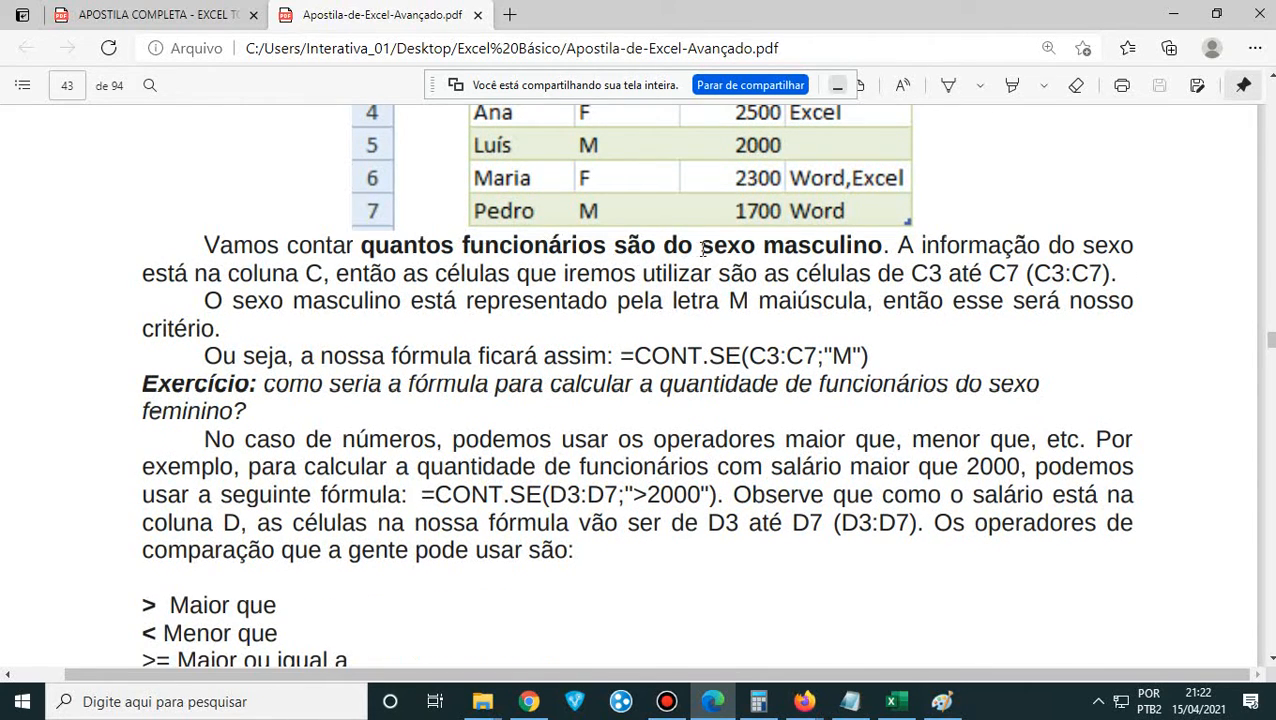
{"action": "scroll", "coordinate": [704, 250], "scroll_direction": "up", "scroll_amount": 2}
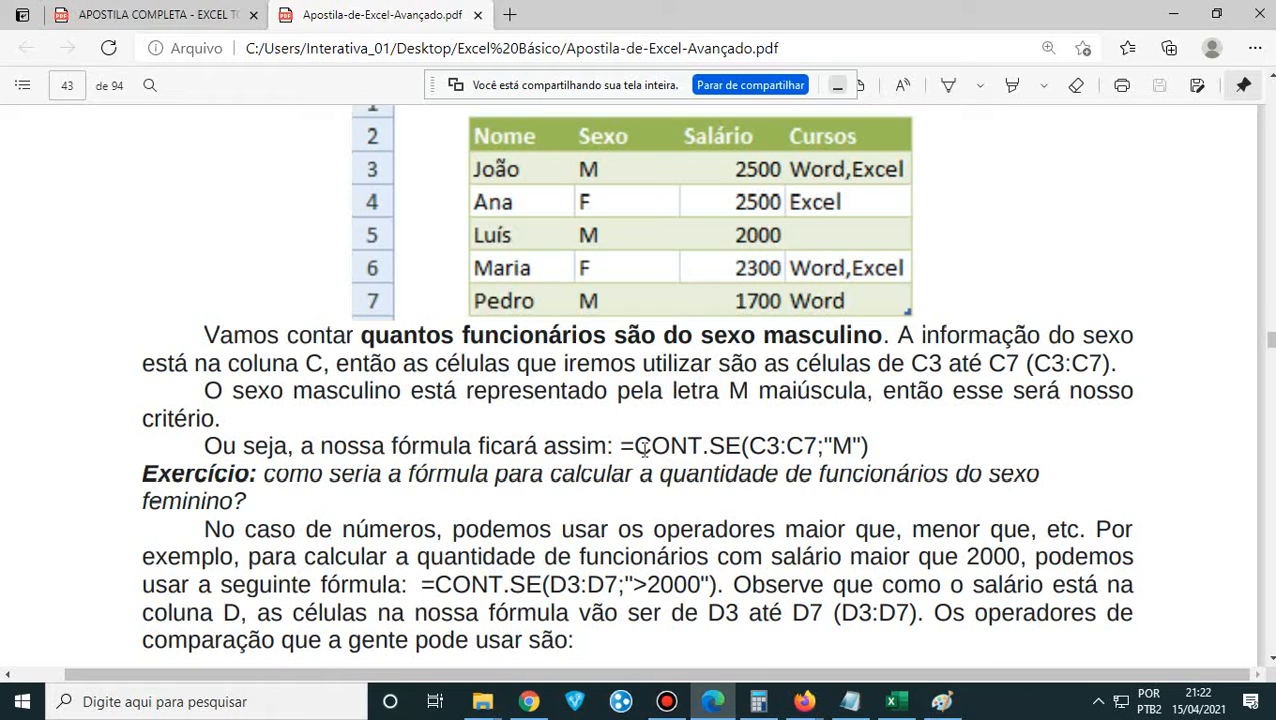
{"action": "left_click_drag", "start_coordinate": [621, 445], "coordinate": [740, 445]}
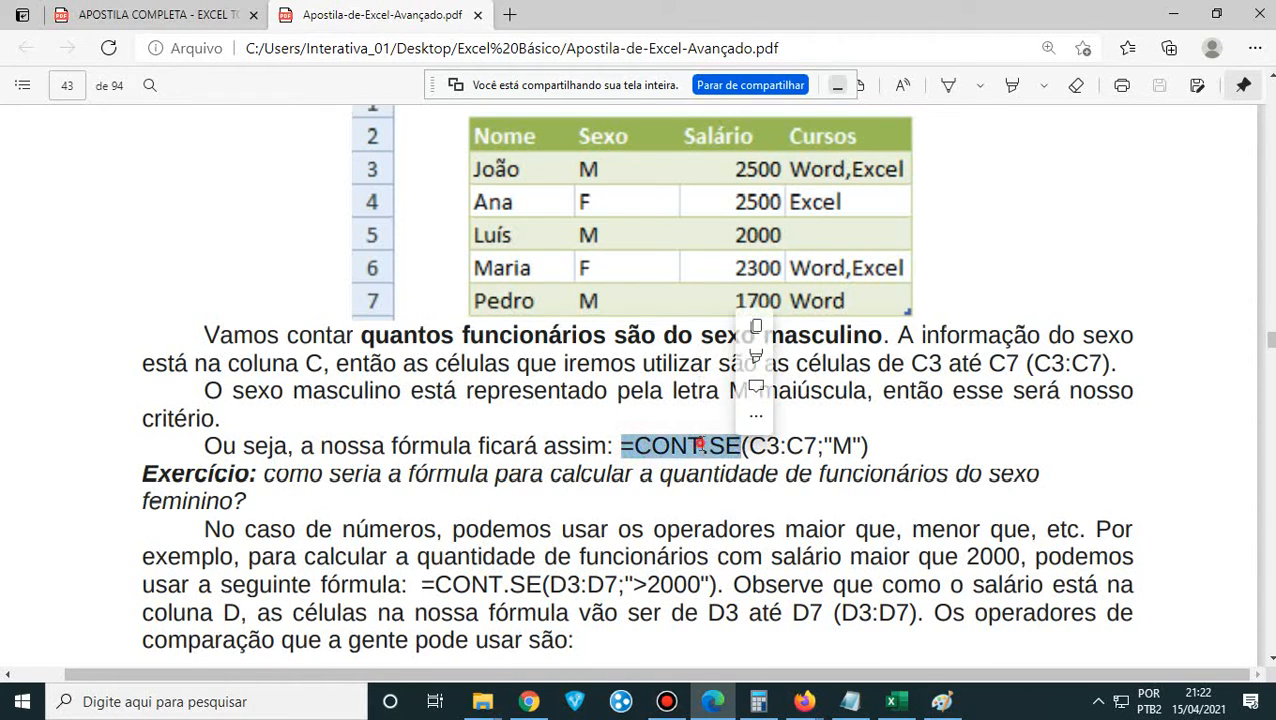
{"action": "left_click", "coordinate": [701, 444]}
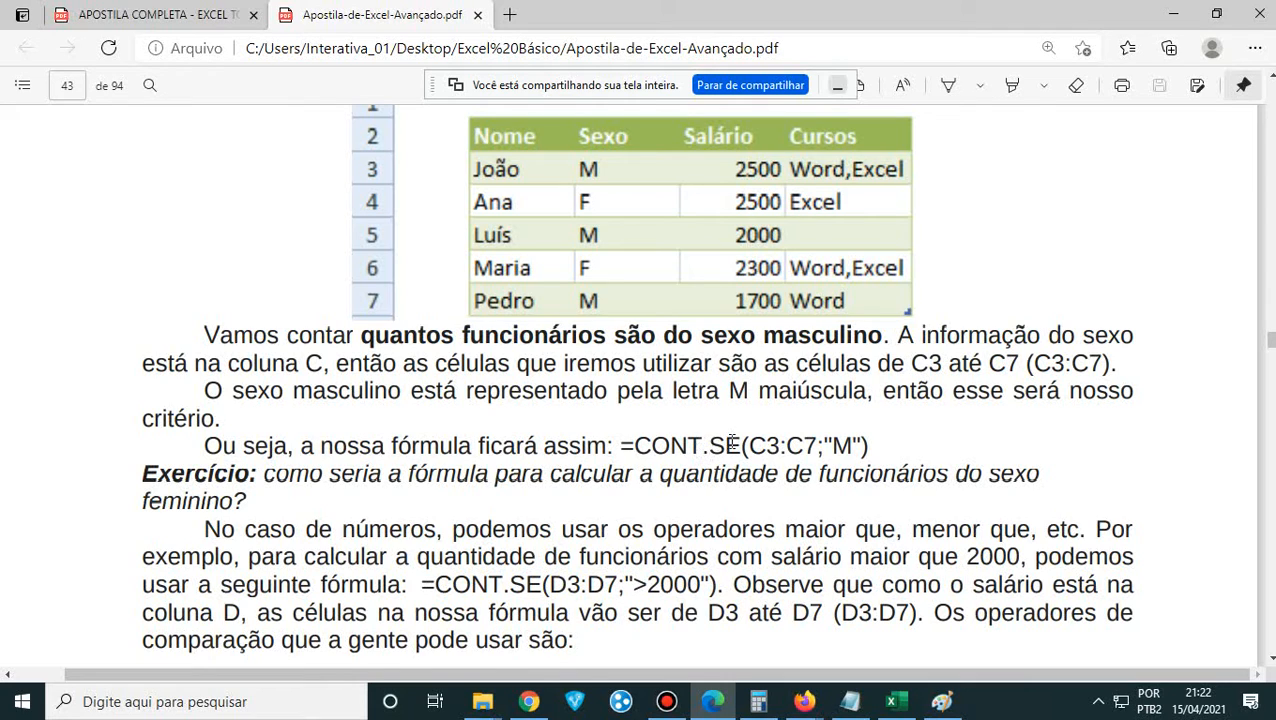
{"action": "left_click_drag", "start_coordinate": [750, 443], "coordinate": [814, 441]}
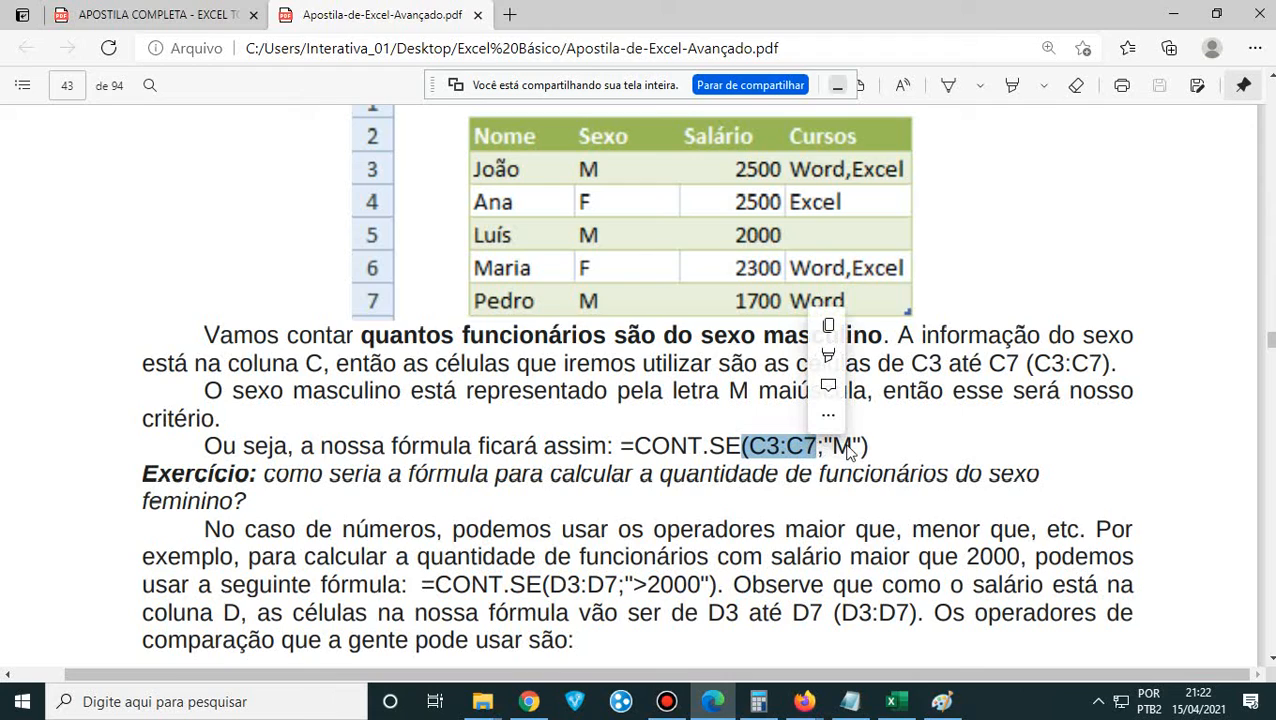
{"action": "left_click", "coordinate": [853, 447]}
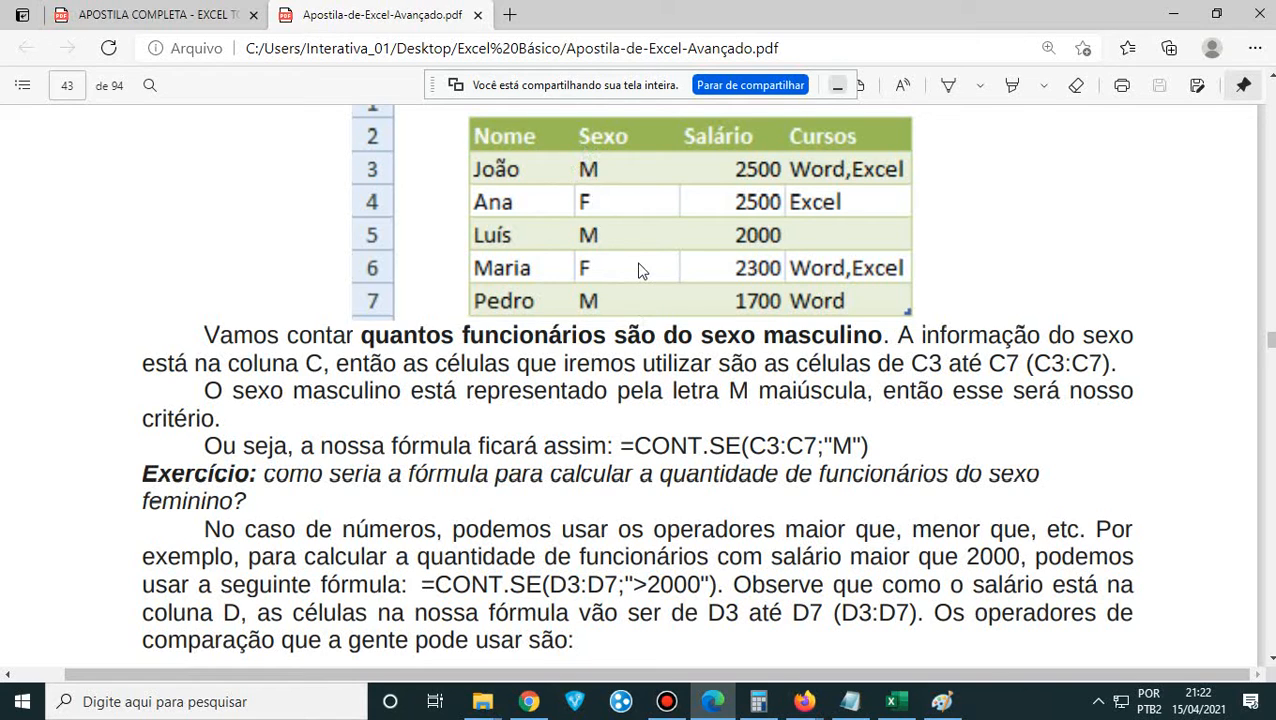
{"action": "scroll", "coordinate": [640, 270], "scroll_direction": "down", "scroll_amount": 15}
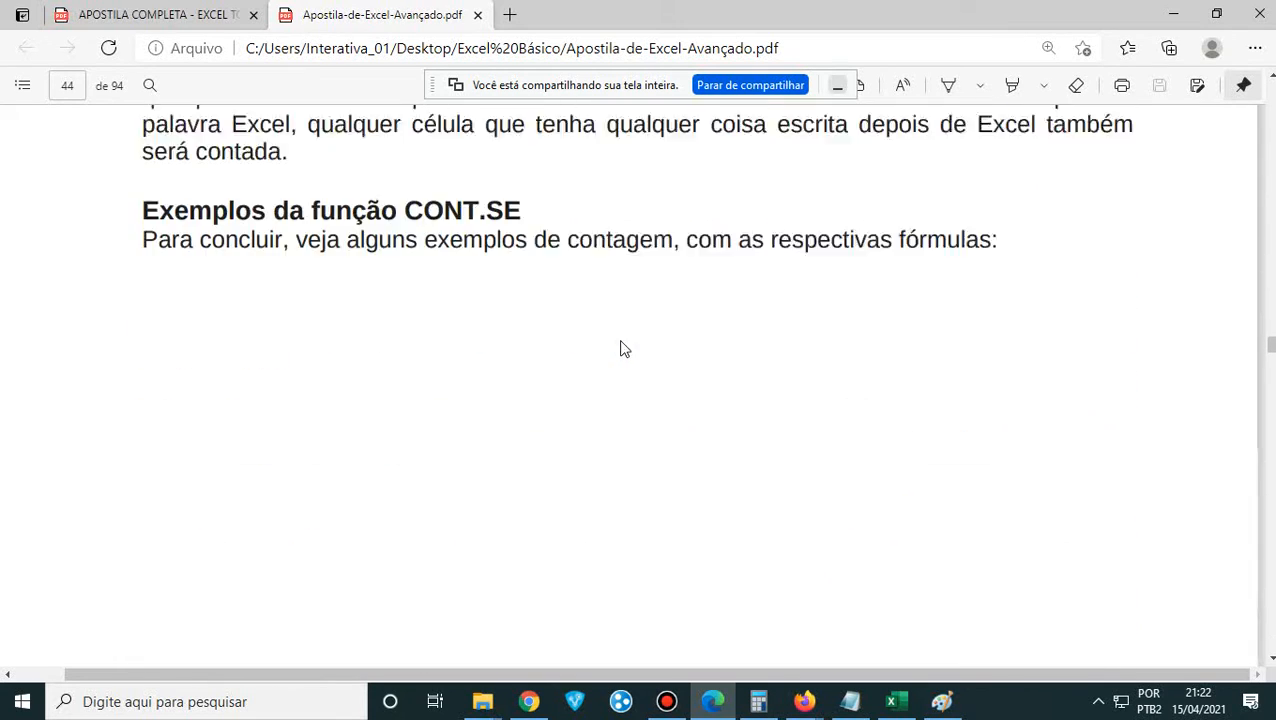
{"action": "scroll", "coordinate": [620, 348], "scroll_direction": "down", "scroll_amount": 3}
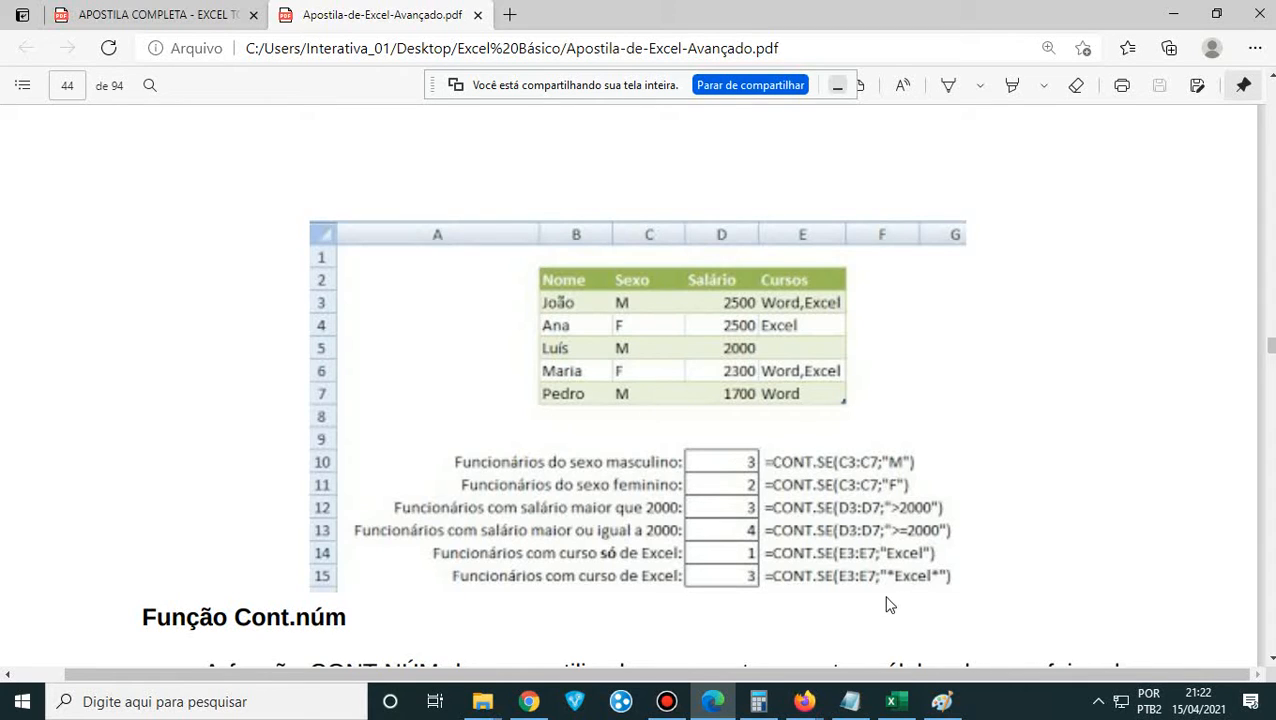
- Switch back to Excel and count the male employees in E8 with the formula =CONT.SE(B2:B6;"M")
{"action": "left_click", "coordinate": [891, 701]}
{"action": "left_click", "coordinate": [707, 403]}
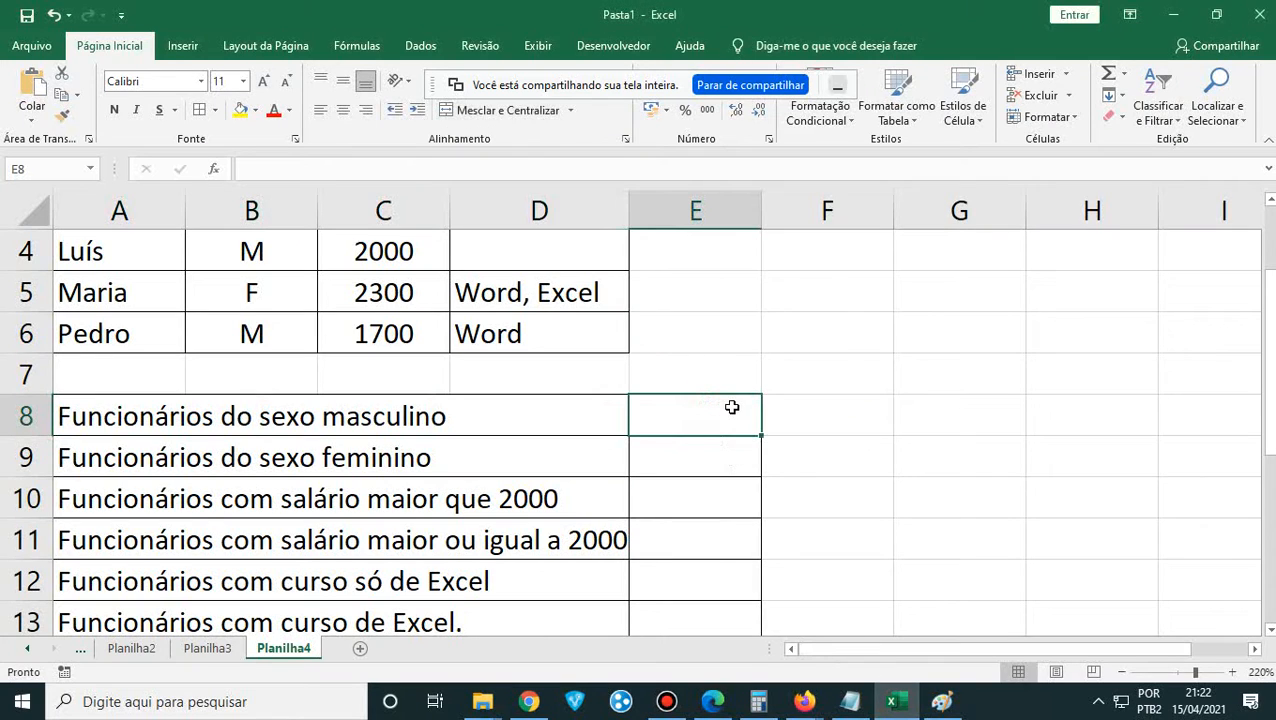
{"action": "type", "text": "=cont"}
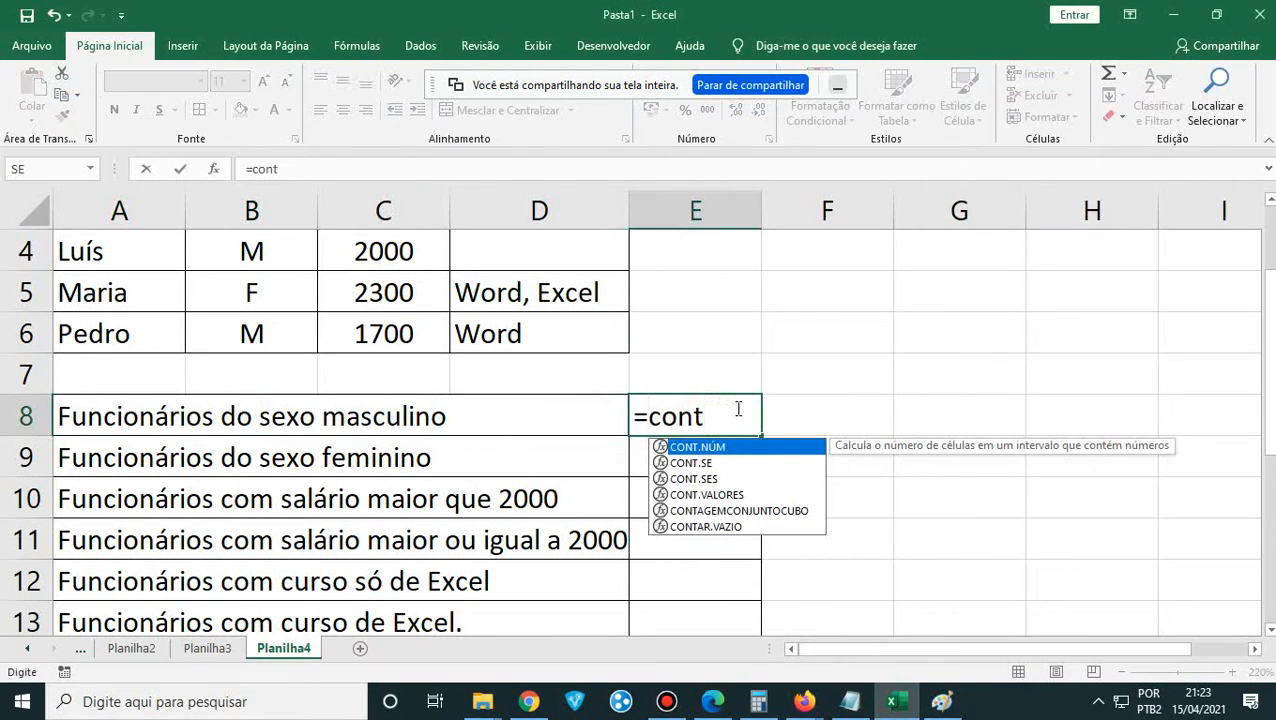
{"action": "double_click", "coordinate": [690, 462]}
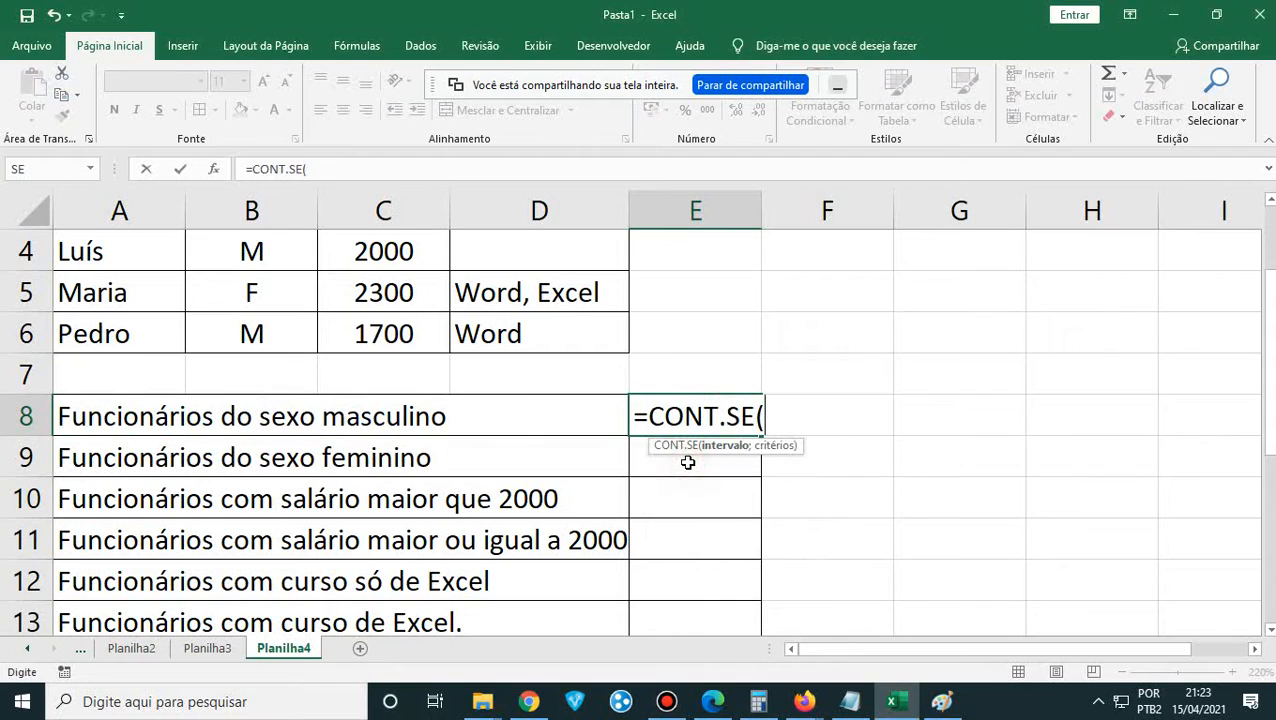
{"action": "scroll", "coordinate": [575, 482], "scroll_direction": "up", "scroll_amount": 1}
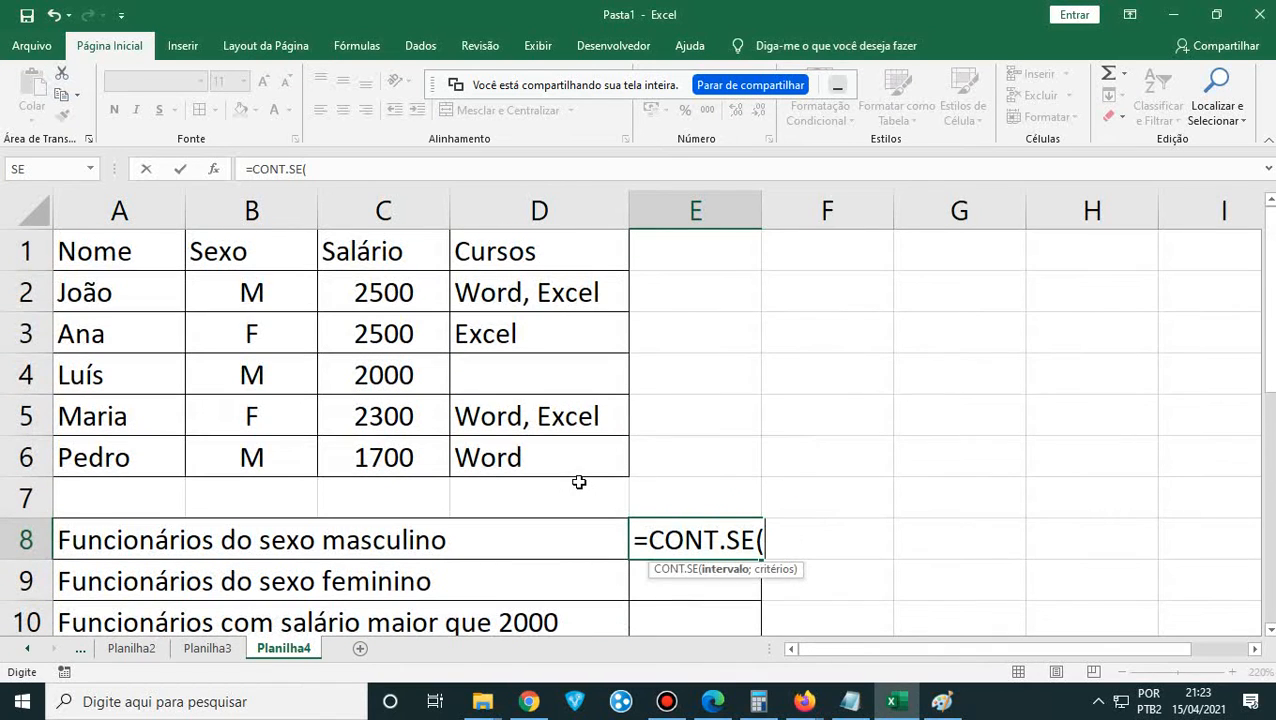
{"action": "left_click_drag", "start_coordinate": [258, 280], "coordinate": [272, 447]}
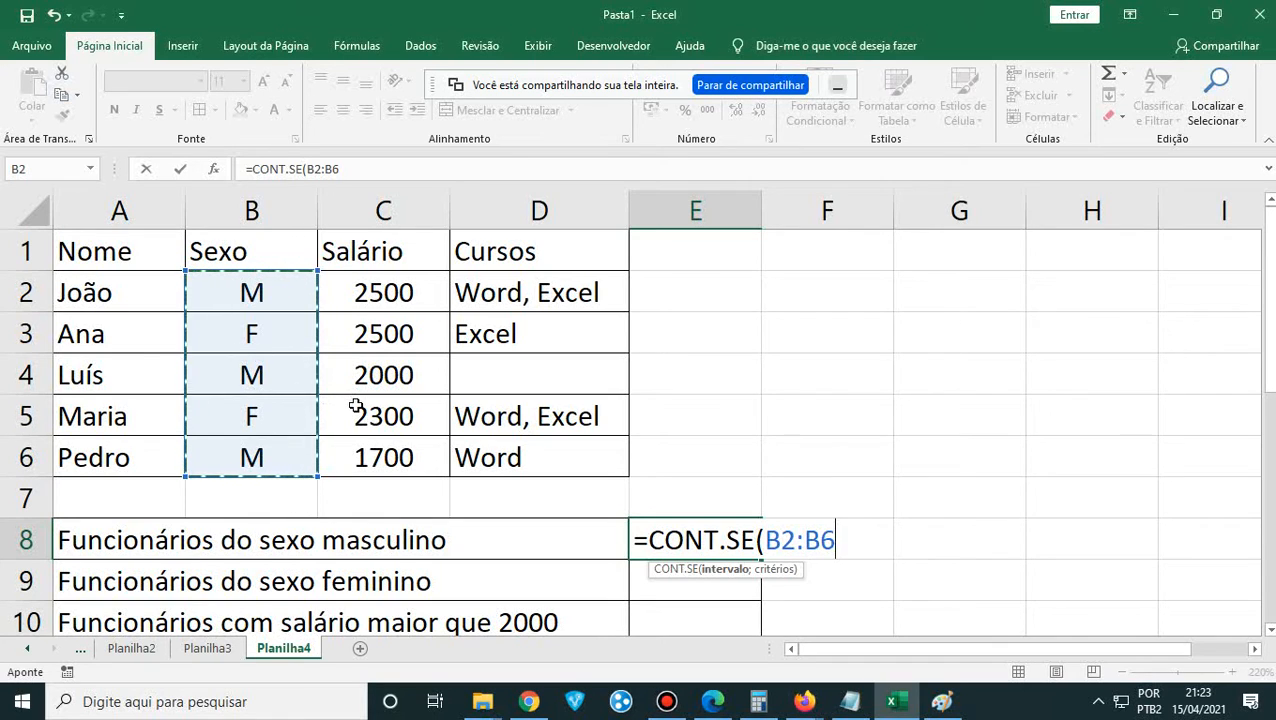
{"action": "type", "text": ";"}
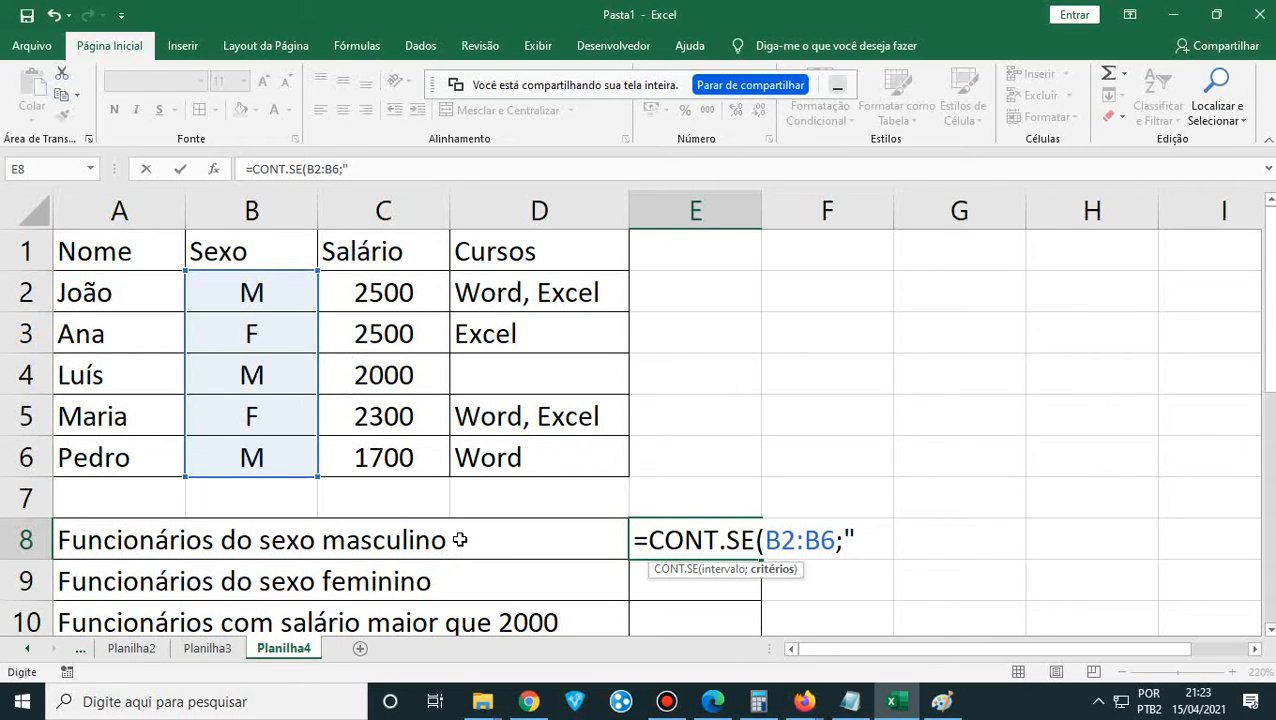
{"action": "type", "text": "M\""}
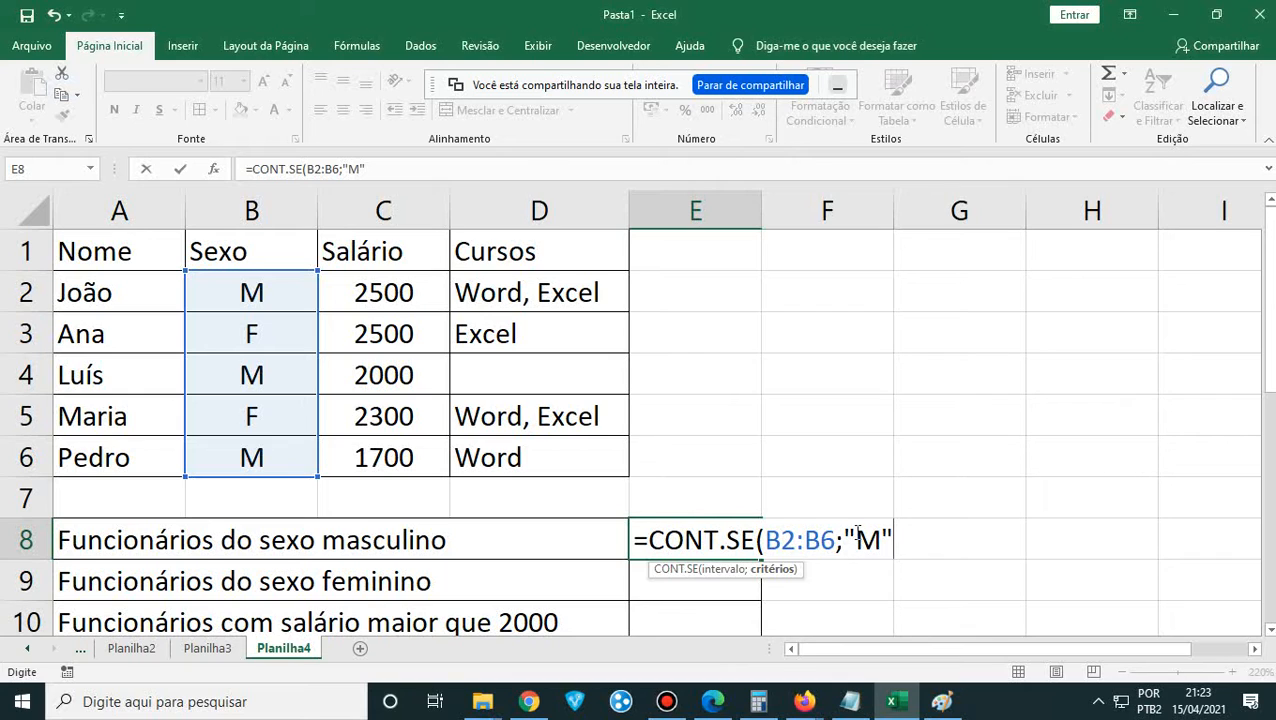
{"action": "type", "text": ")"}
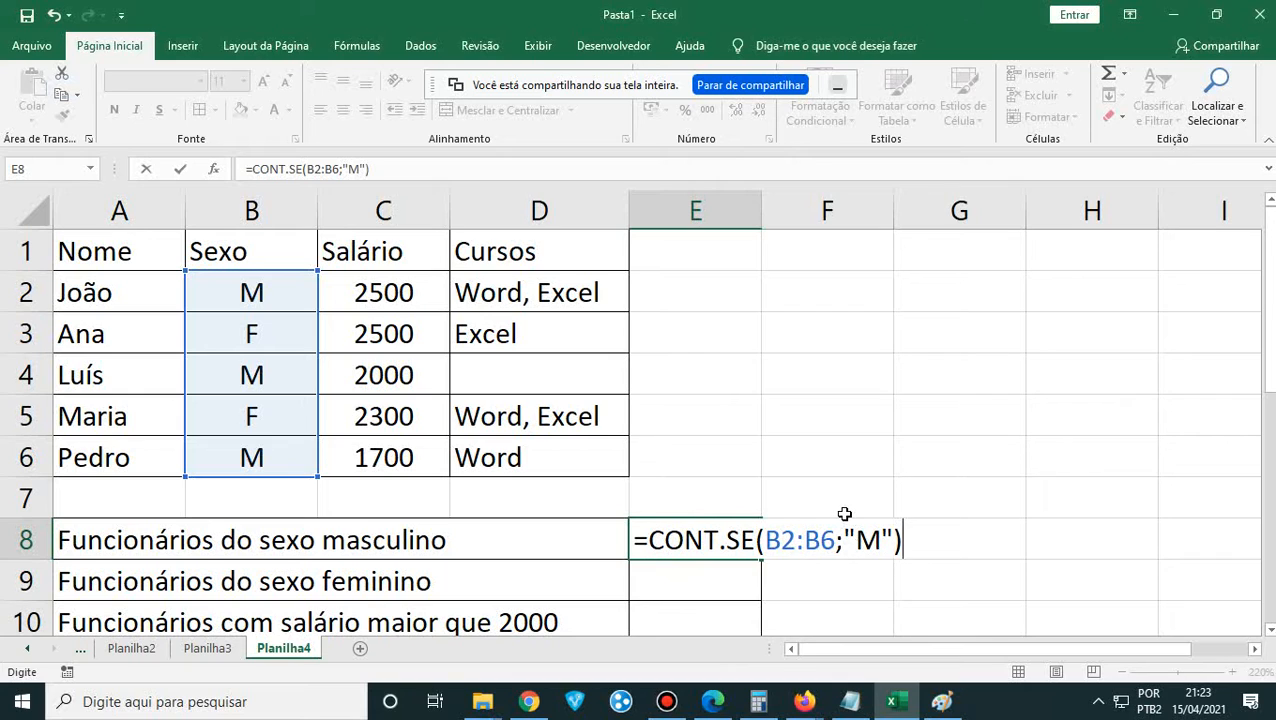
{"action": "key", "text": "Return"}
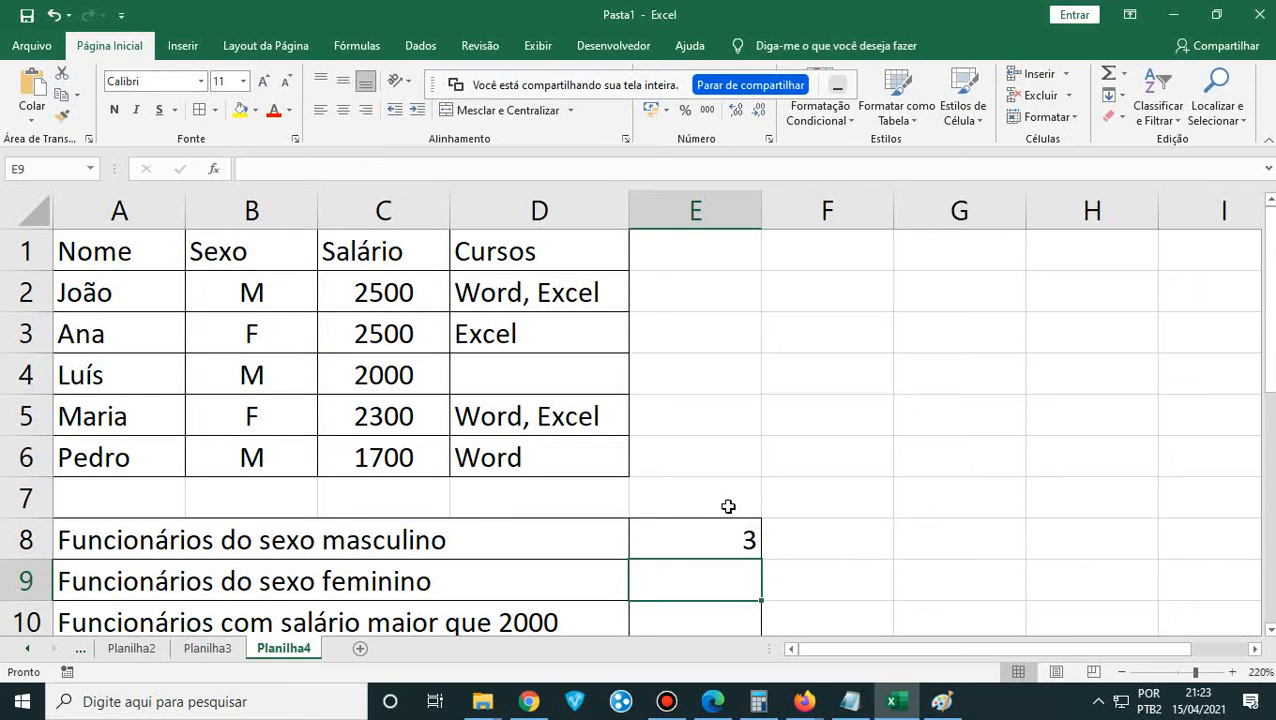
- Review the M entries in cells B2, B4 and B6 of the Sexo column against the male employee count
{"action": "left_click", "coordinate": [251, 291]}
{"action": "left_click", "coordinate": [251, 379]}
{"action": "left_click", "coordinate": [262, 460]}
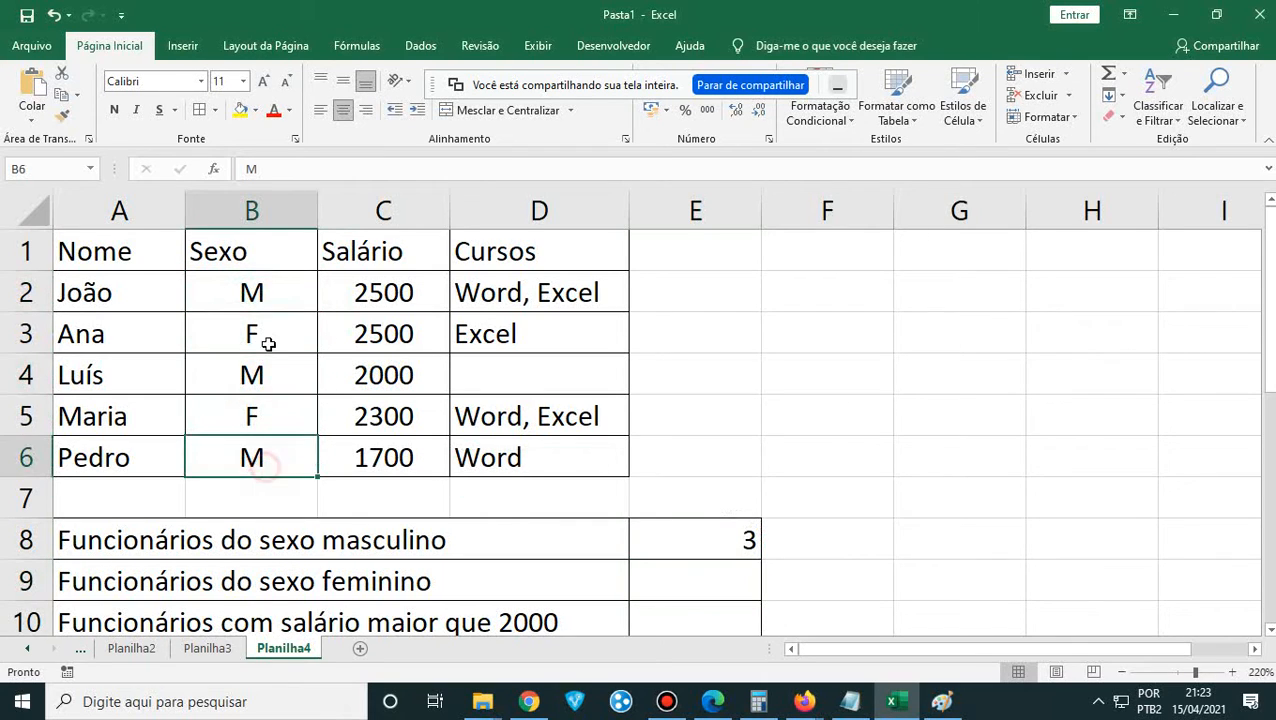
{"action": "left_click", "coordinate": [273, 302]}
{"action": "left_click", "coordinate": [274, 380]}
{"action": "left_click", "coordinate": [265, 457]}
{"action": "left_click", "coordinate": [262, 300]}
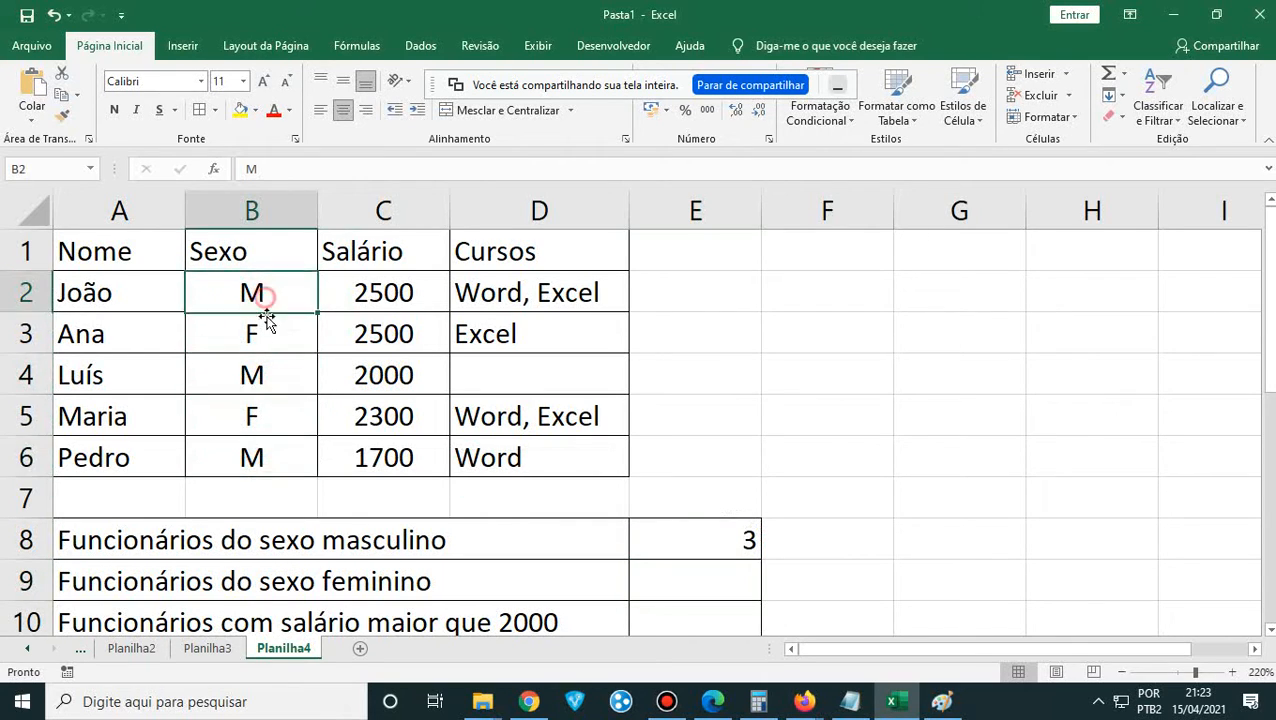
{"action": "left_click", "coordinate": [258, 372]}
{"action": "left_click", "coordinate": [265, 460]}
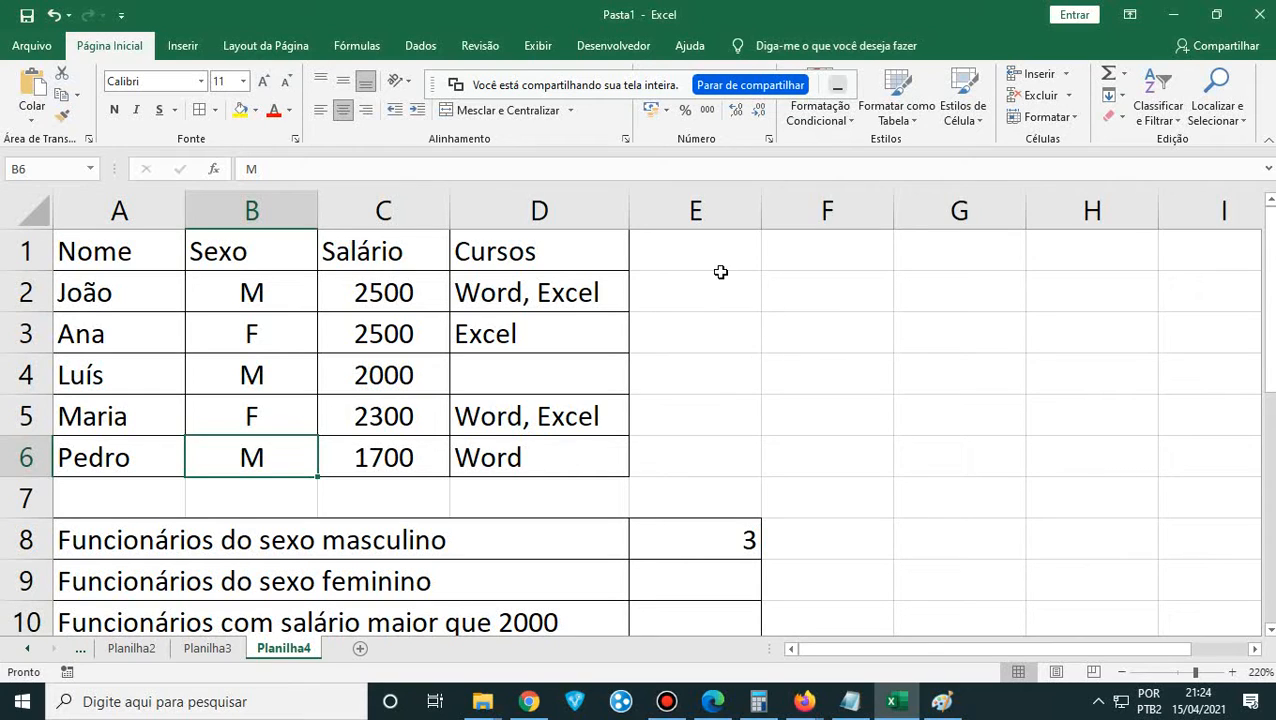
- Count the female employees in E9 with the formula =CONT.SE(B2:B6;"F")
{"action": "left_click", "coordinate": [713, 578]}
{"action": "type", "text": "="}
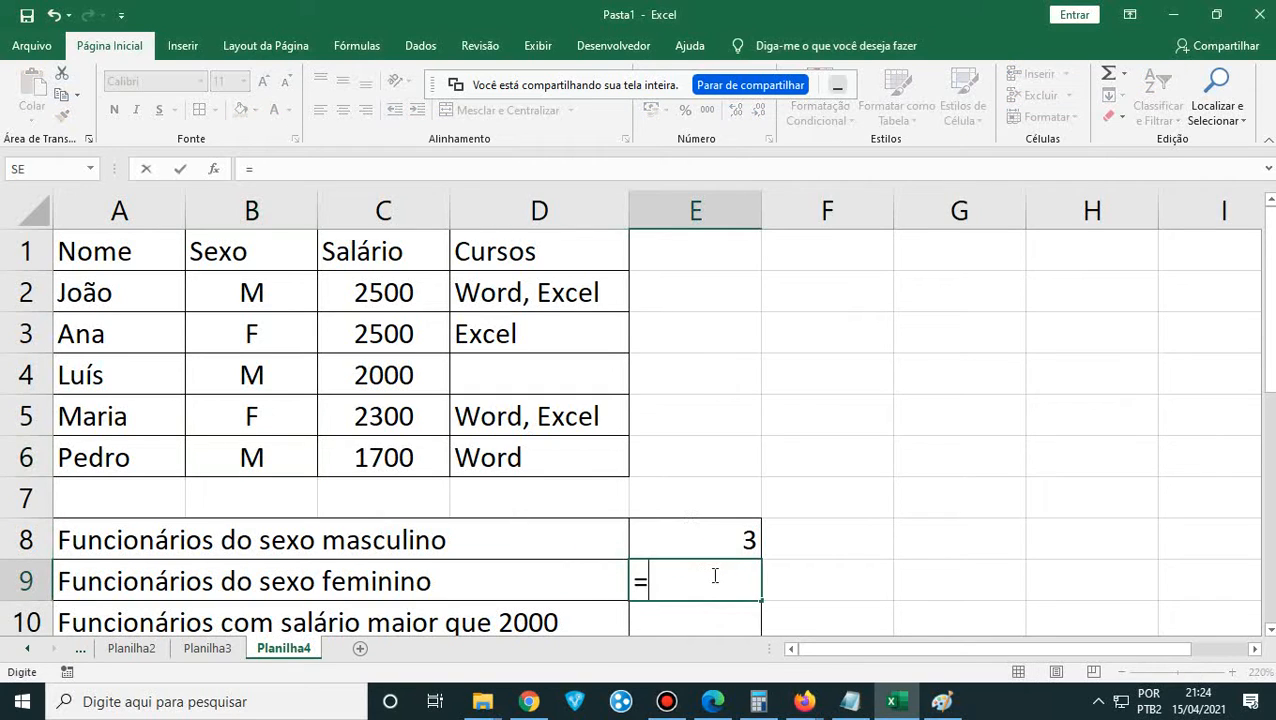
{"action": "type", "text": "CONT"}
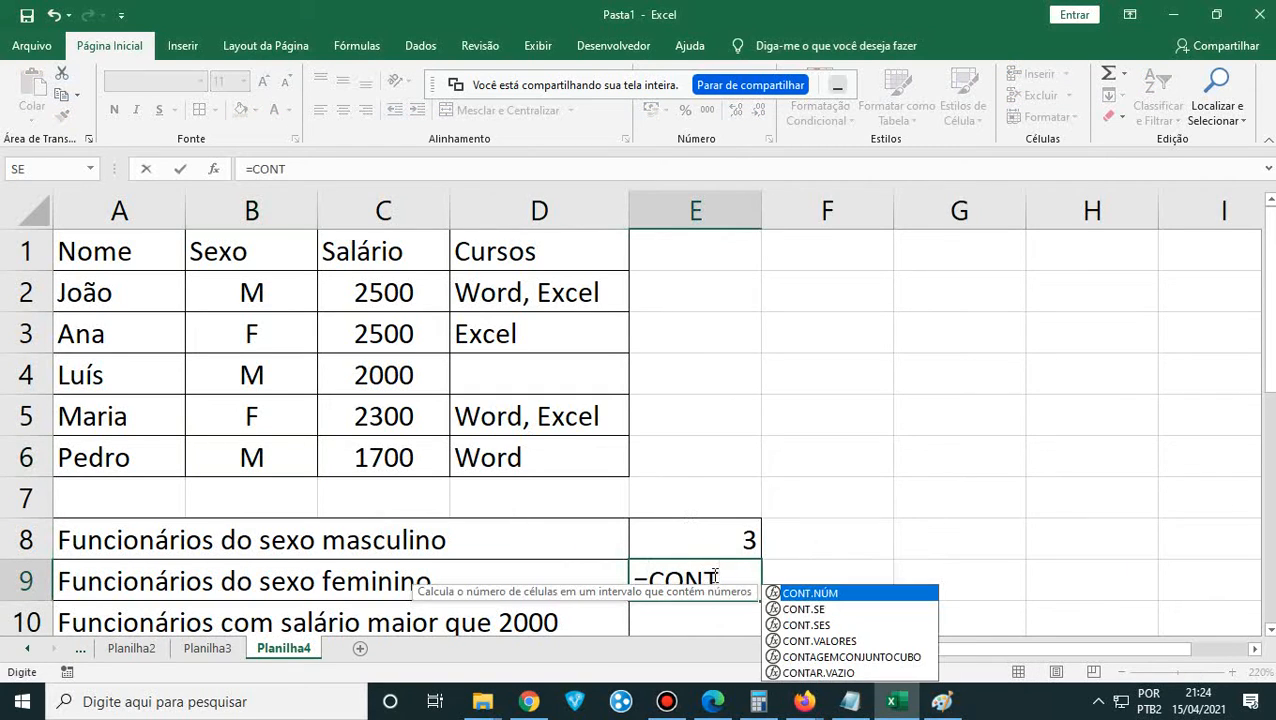
{"action": "double_click", "coordinate": [820, 609]}
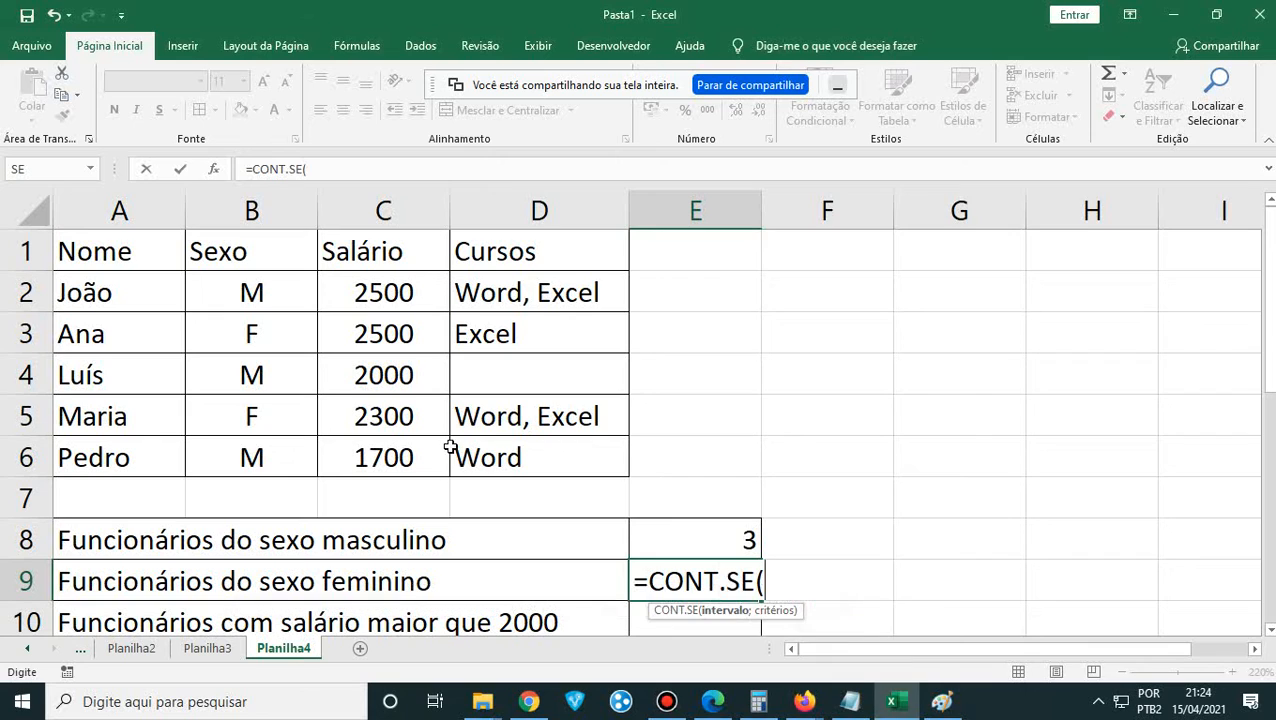
{"action": "left_click_drag", "start_coordinate": [256, 291], "coordinate": [253, 450]}
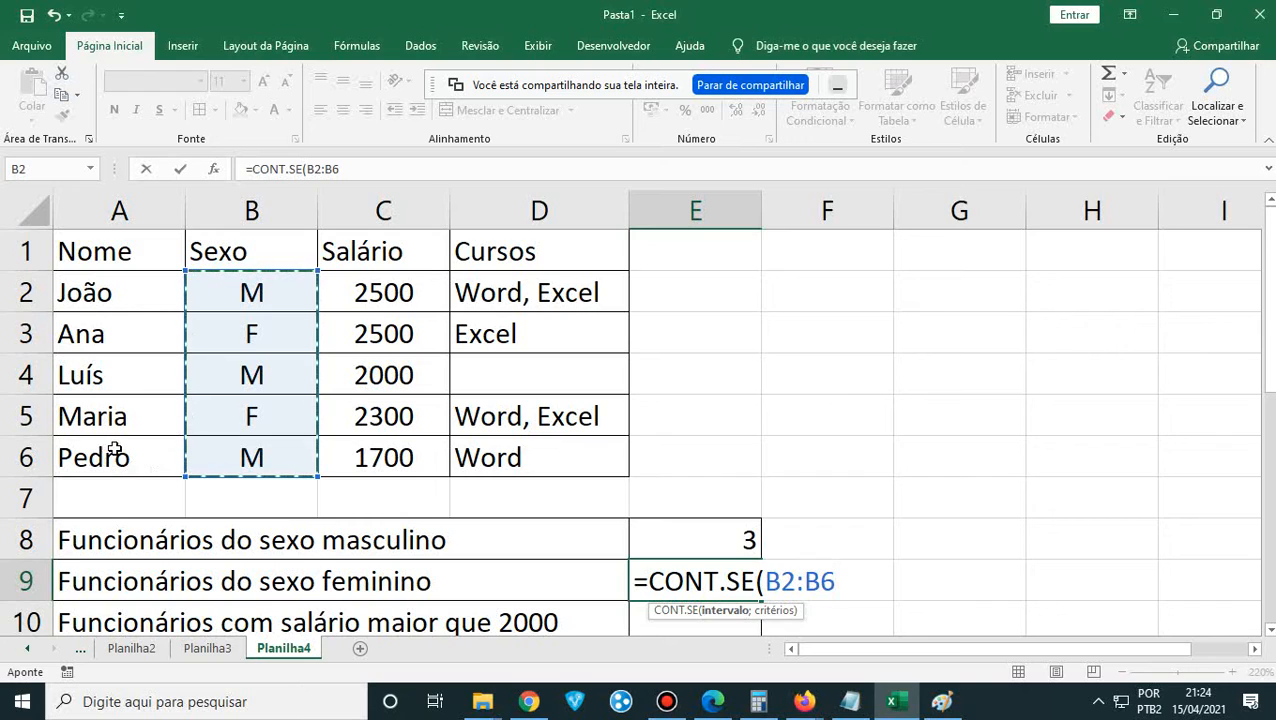
{"action": "type", "text": ";"}
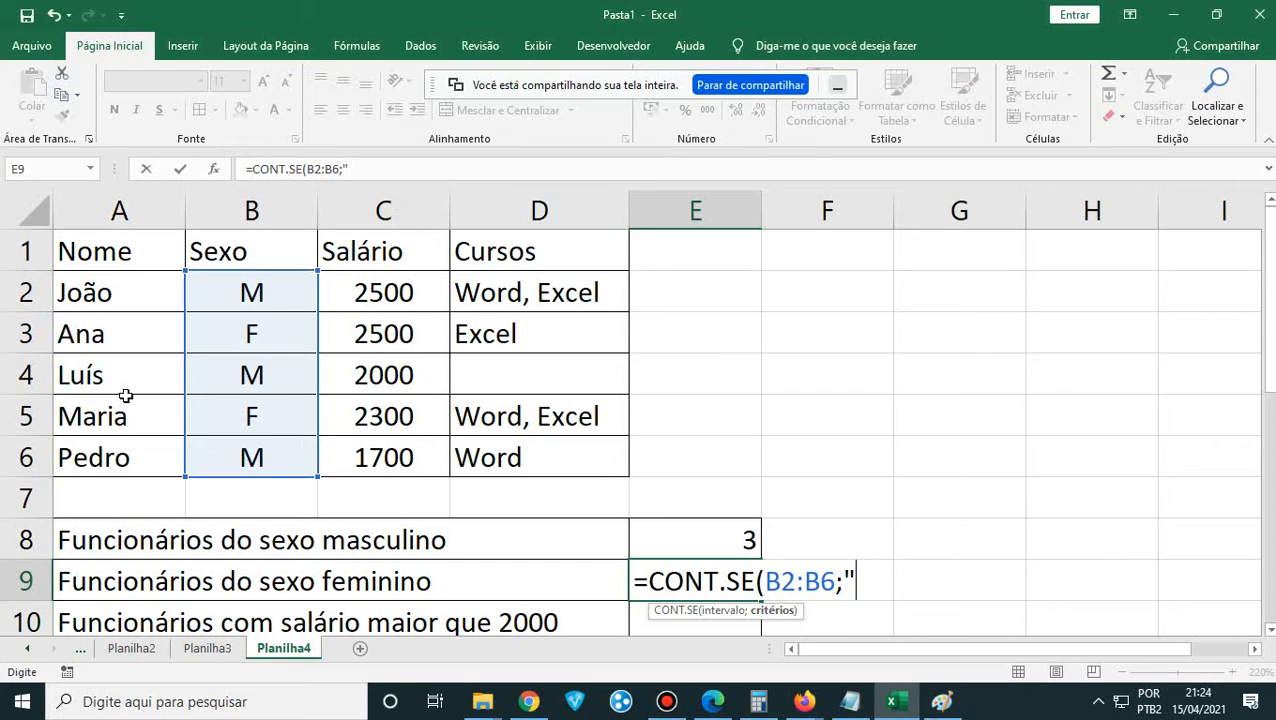
{"action": "type", "text": "\"F\")"}
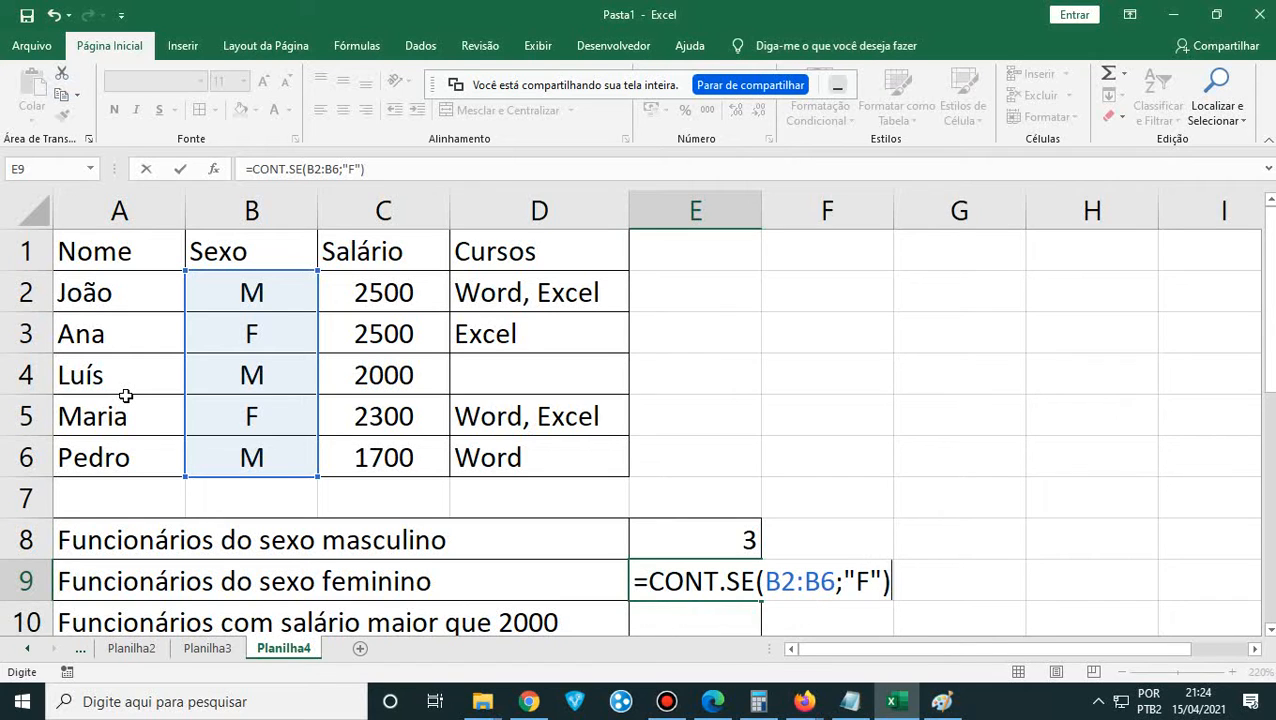
{"action": "key", "text": "Return"}
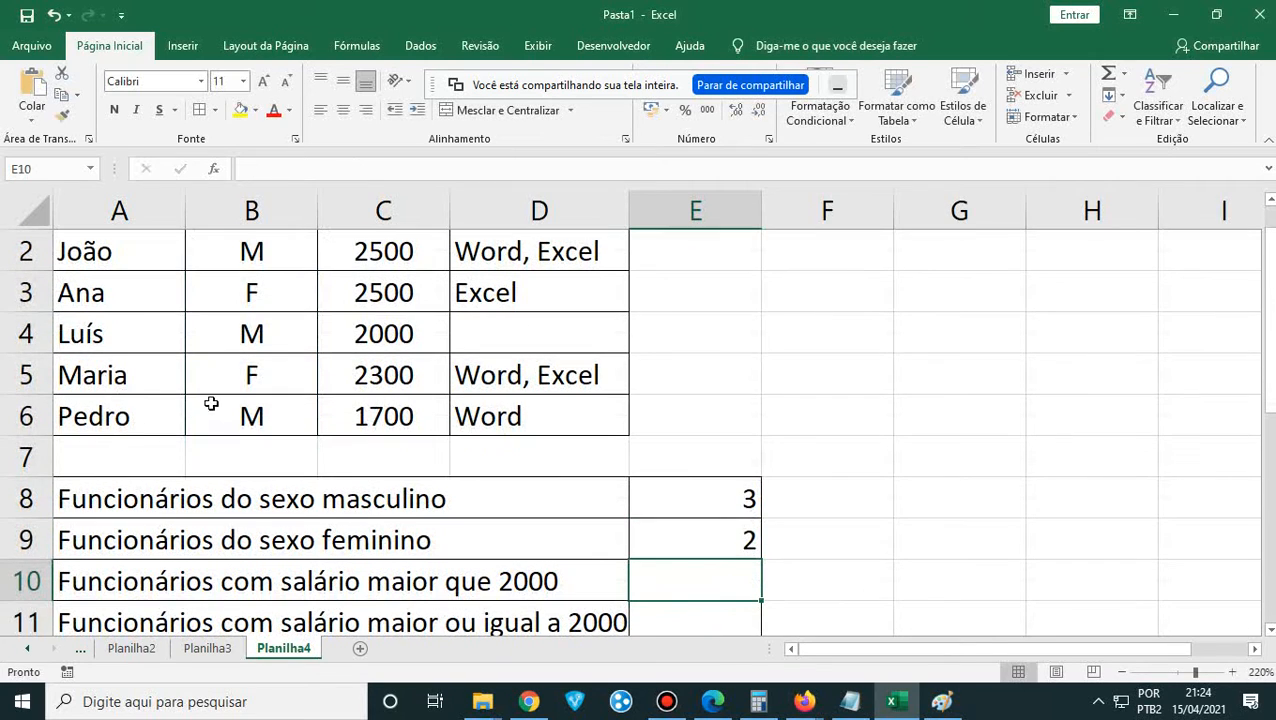
- Check the F entries in B3 and B5 and the counted range B2:B6 against the female employee count
{"action": "scroll", "coordinate": [248, 425], "scroll_direction": "up", "scroll_amount": 1}
{"action": "left_click", "coordinate": [255, 338]}
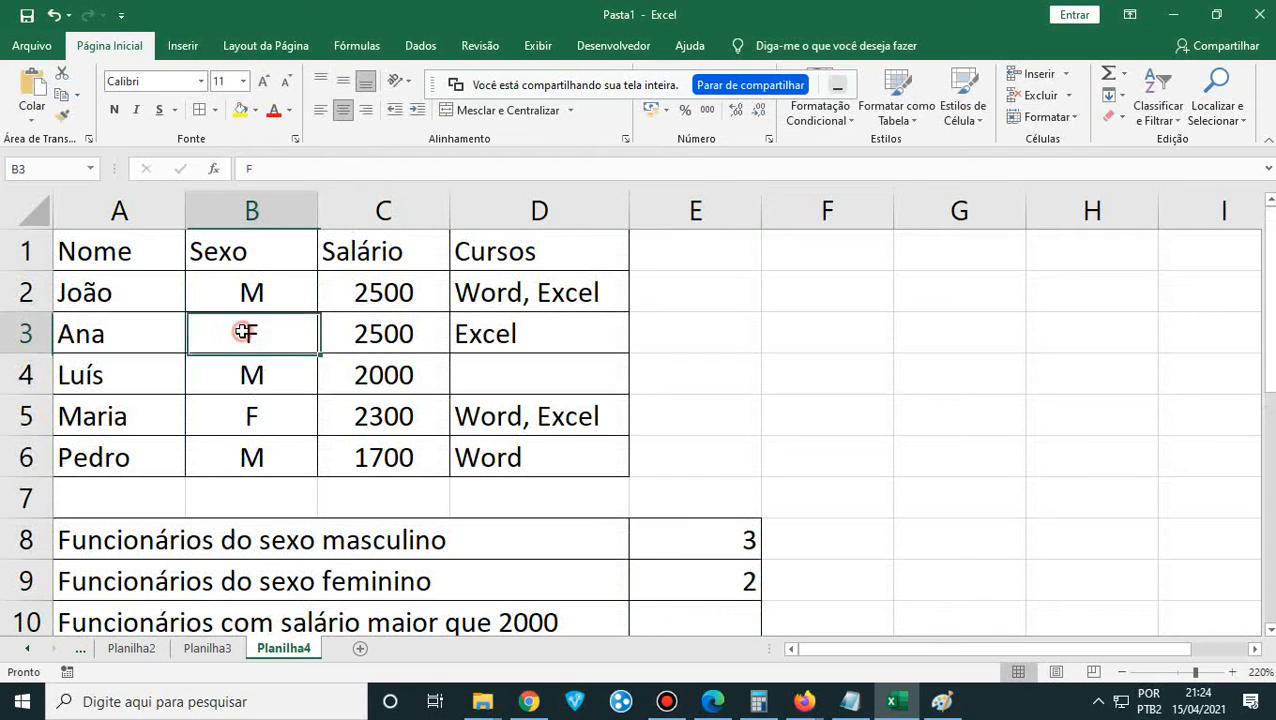
{"action": "left_click", "coordinate": [250, 414]}
{"action": "left_click", "coordinate": [250, 332]}
{"action": "left_click", "coordinate": [250, 416]}
{"action": "left_click", "coordinate": [250, 332]}
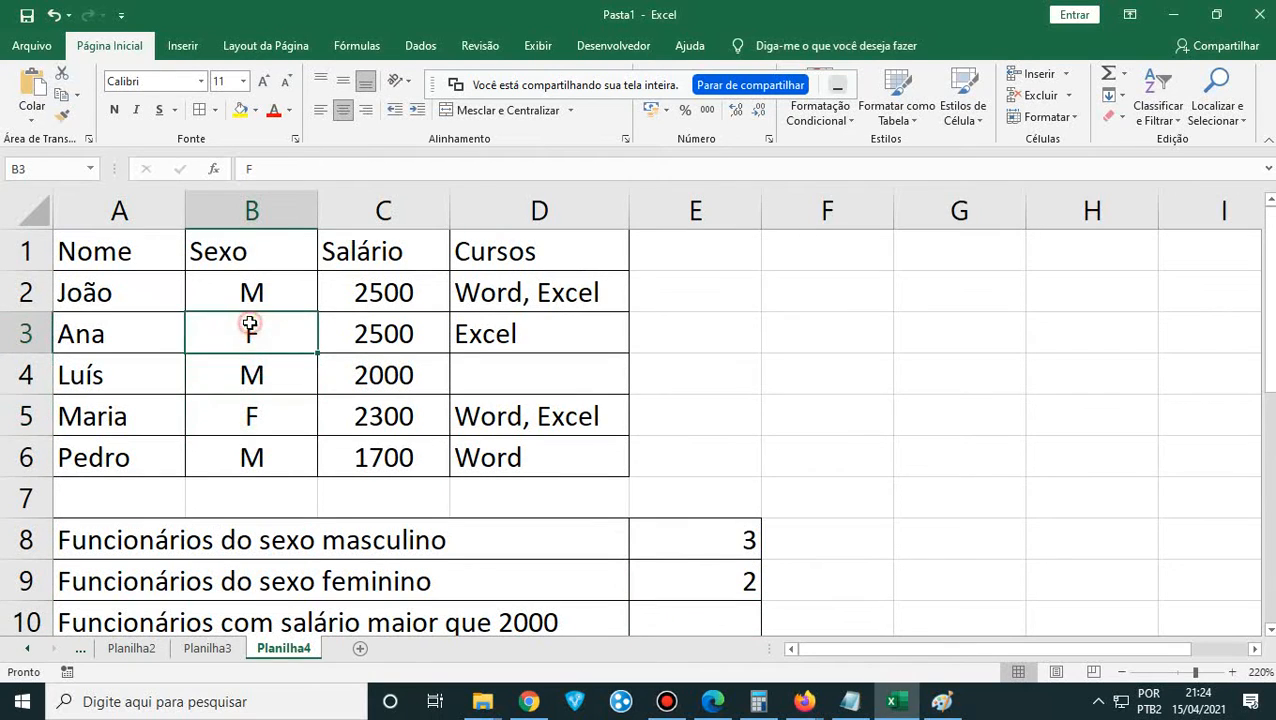
{"action": "left_click_drag", "start_coordinate": [251, 280], "coordinate": [253, 455]}
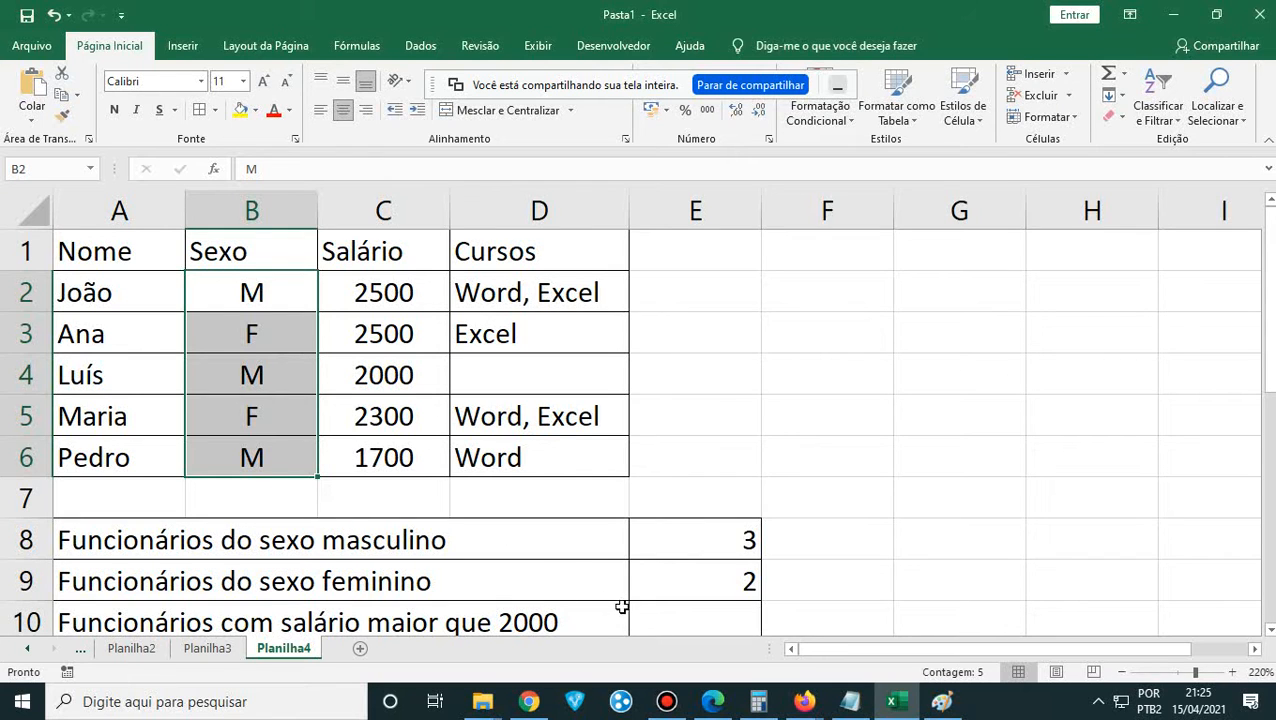
- Compare the salaries in C2:C6 with the row 10 label for employees earning more than 2000
{"action": "scroll", "coordinate": [638, 603], "scroll_direction": "down", "scroll_amount": 1}
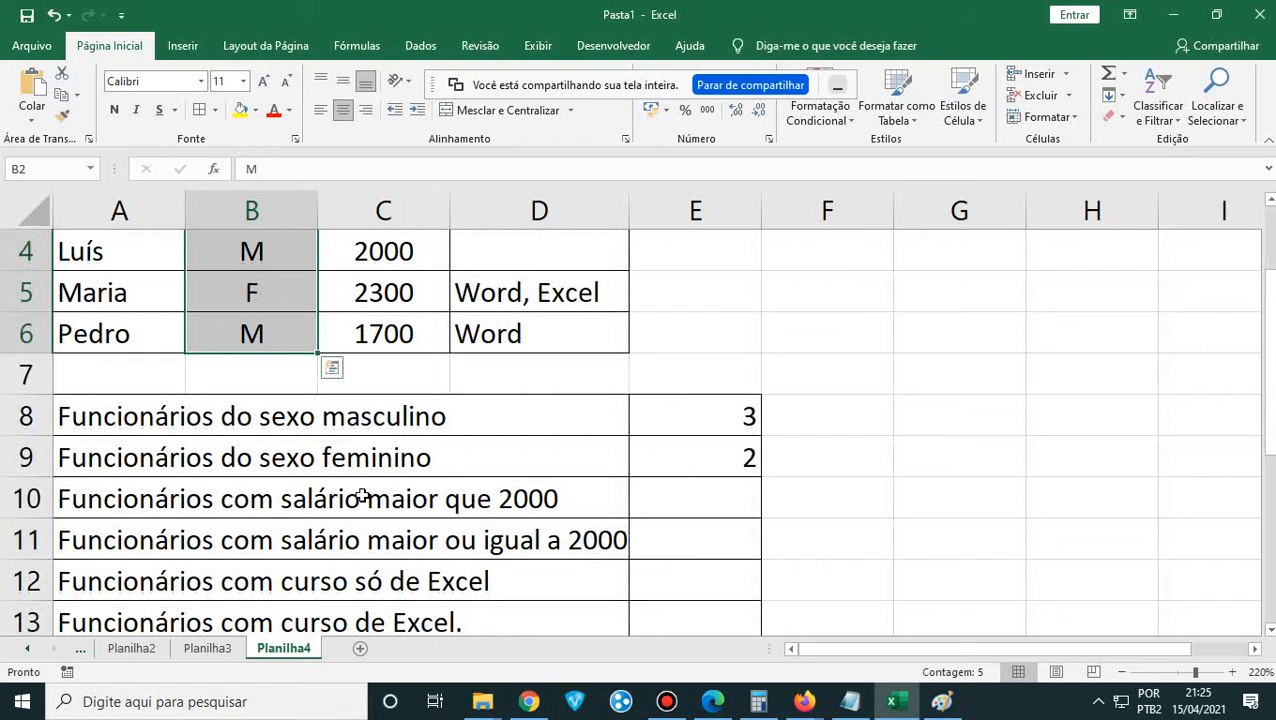
{"action": "left_click", "coordinate": [704, 502]}
{"action": "scroll", "coordinate": [704, 502], "scroll_direction": "up", "scroll_amount": 1}
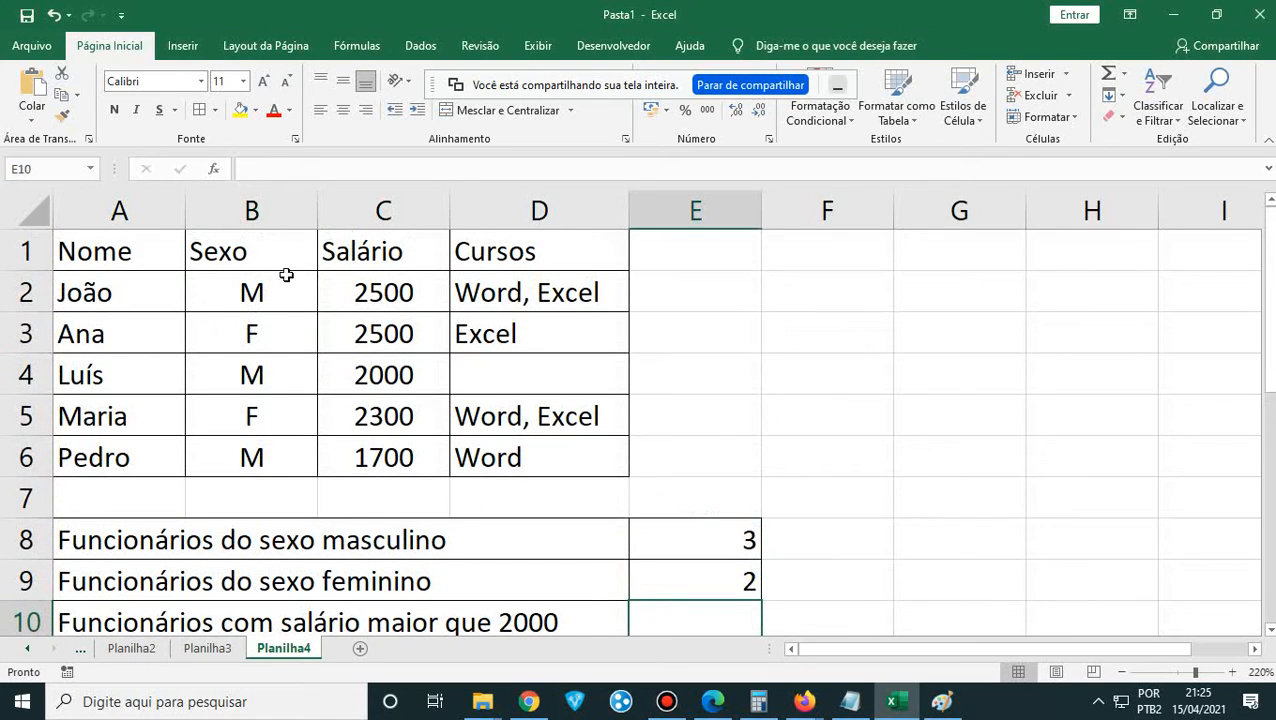
{"action": "left_click_drag", "start_coordinate": [382, 290], "coordinate": [410, 452]}
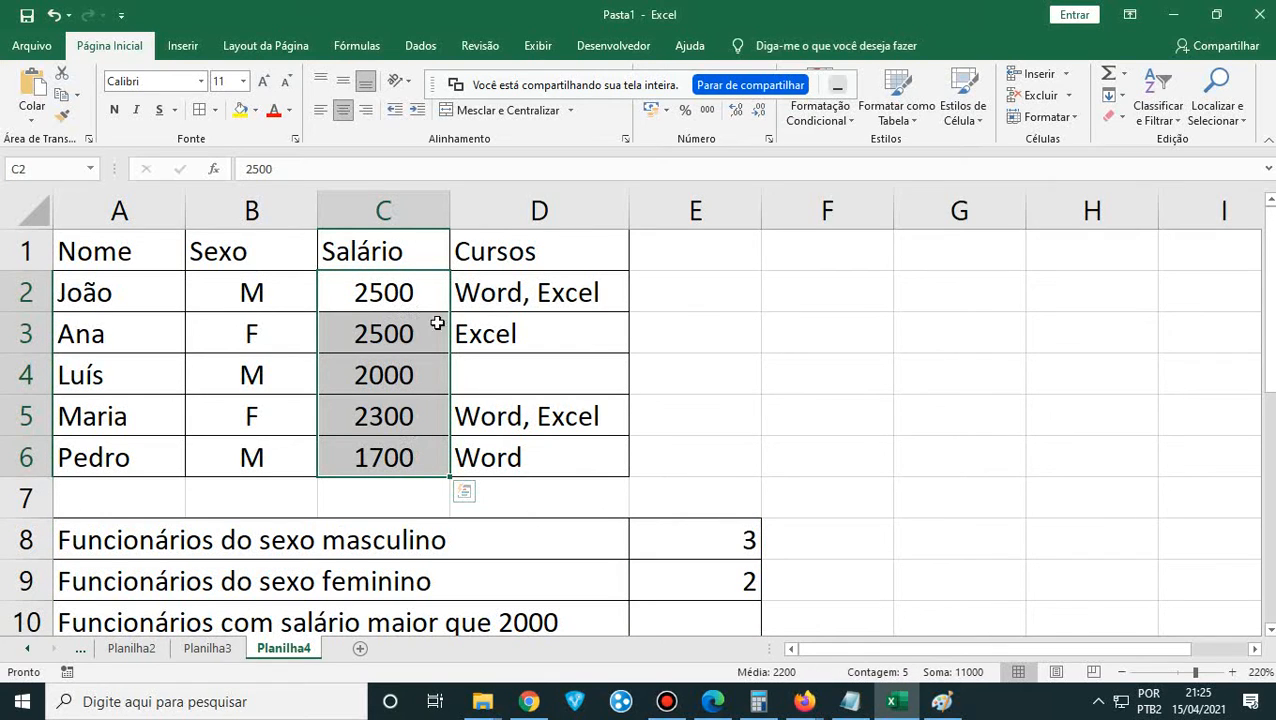
{"action": "scroll", "coordinate": [470, 393], "scroll_direction": "down", "scroll_amount": 1}
{"action": "scroll", "coordinate": [470, 393], "scroll_direction": "down", "scroll_amount": 1}
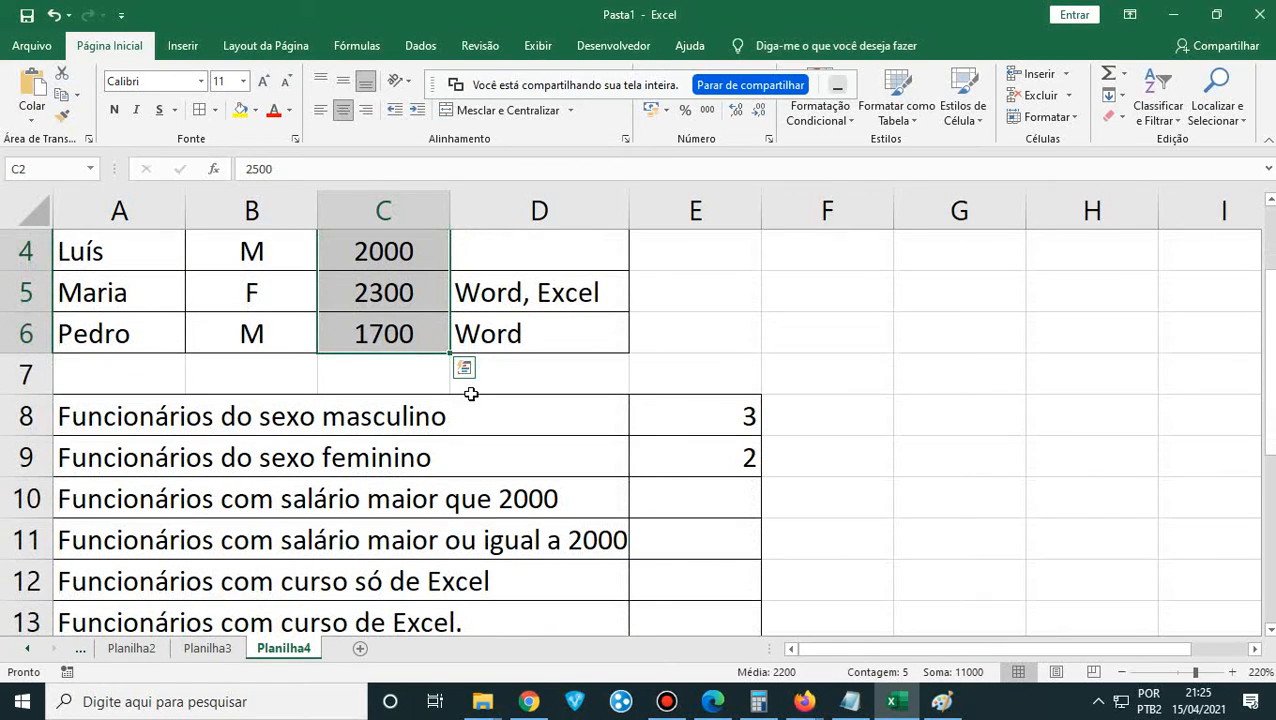
{"action": "scroll", "coordinate": [470, 393], "scroll_direction": "up", "scroll_amount": 2}
{"action": "scroll", "coordinate": [470, 393], "scroll_direction": "down", "scroll_amount": 2}
- Begin the formula in E10 for salaries above 2000, entering =CONT.SE(C2:C6;>2000
{"action": "left_click", "coordinate": [684, 510]}
{"action": "type", "text": "=CONT"}
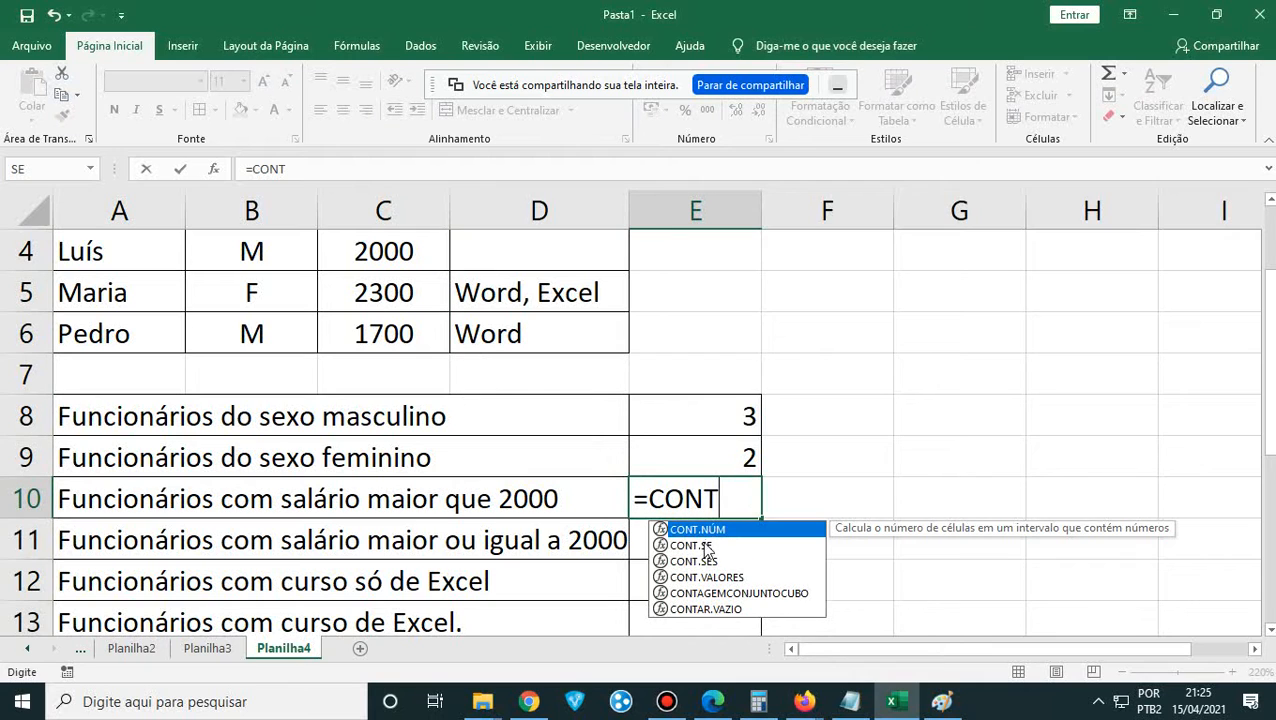
{"action": "left_click", "coordinate": [736, 545]}
{"action": "double_click", "coordinate": [736, 545]}
{"action": "scroll", "coordinate": [394, 394], "scroll_direction": "up", "scroll_amount": 1}
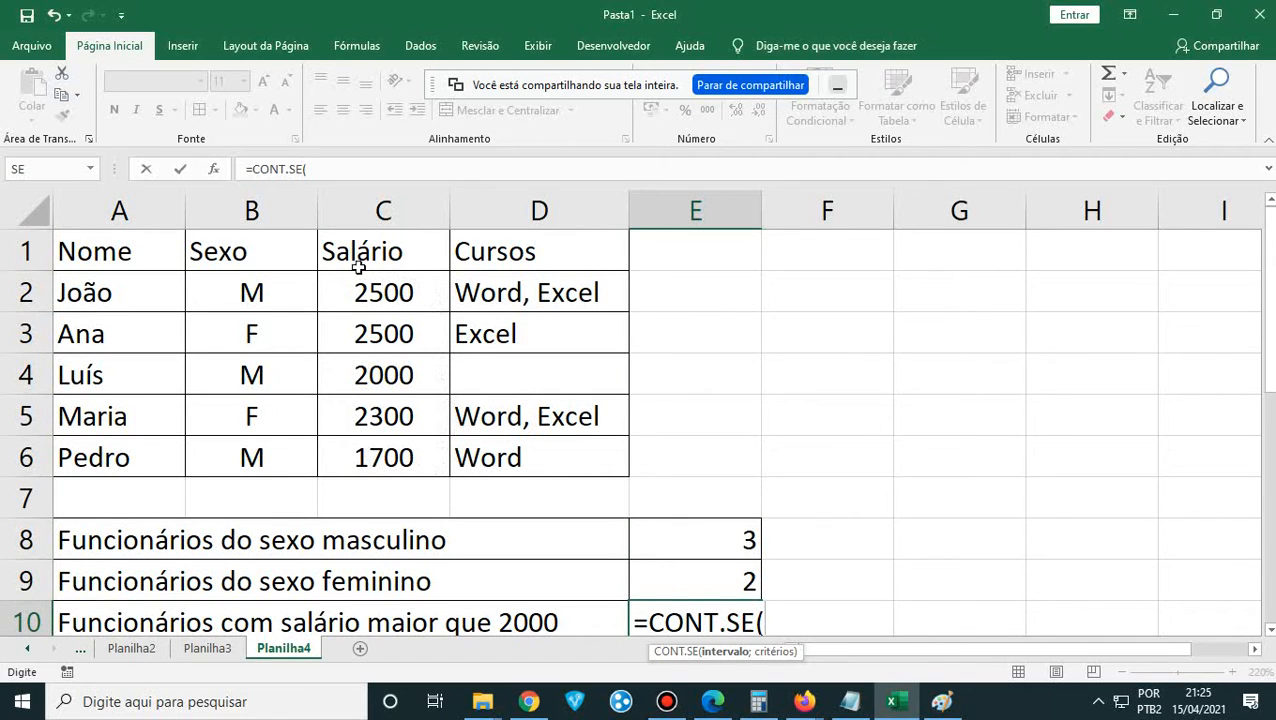
{"action": "left_click_drag", "start_coordinate": [401, 290], "coordinate": [404, 450]}
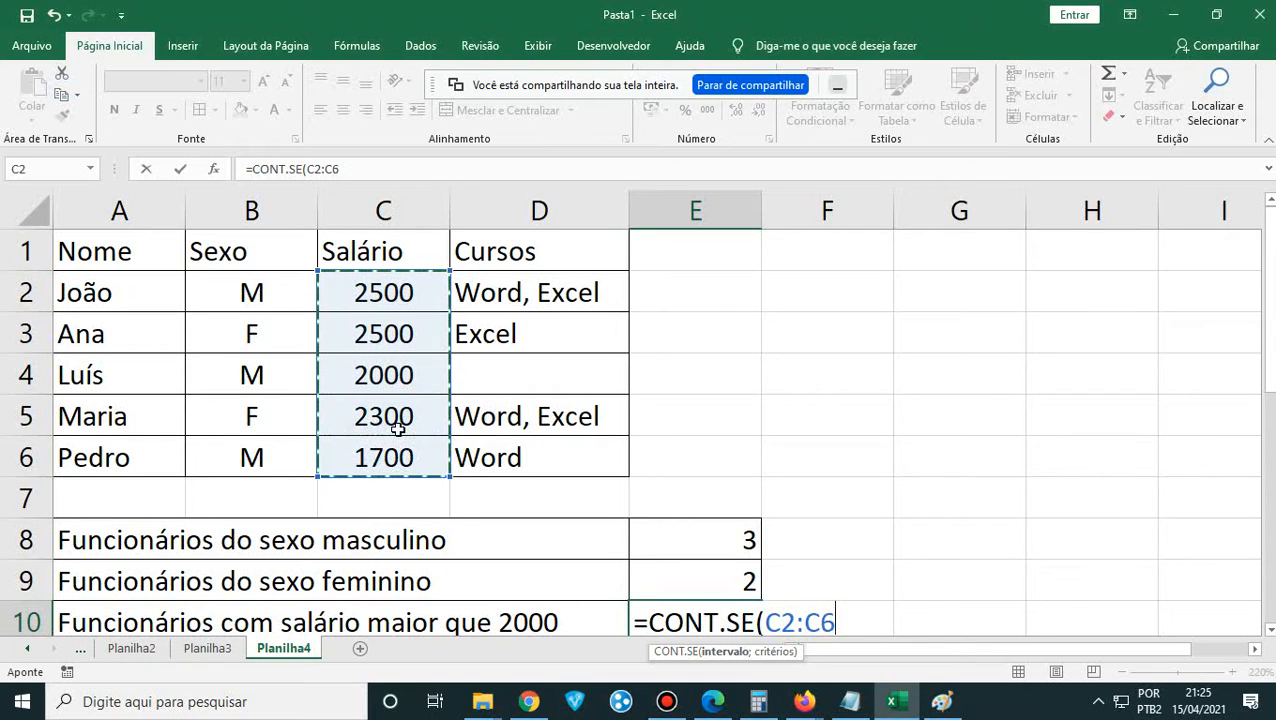
{"action": "type", "text": ";"}
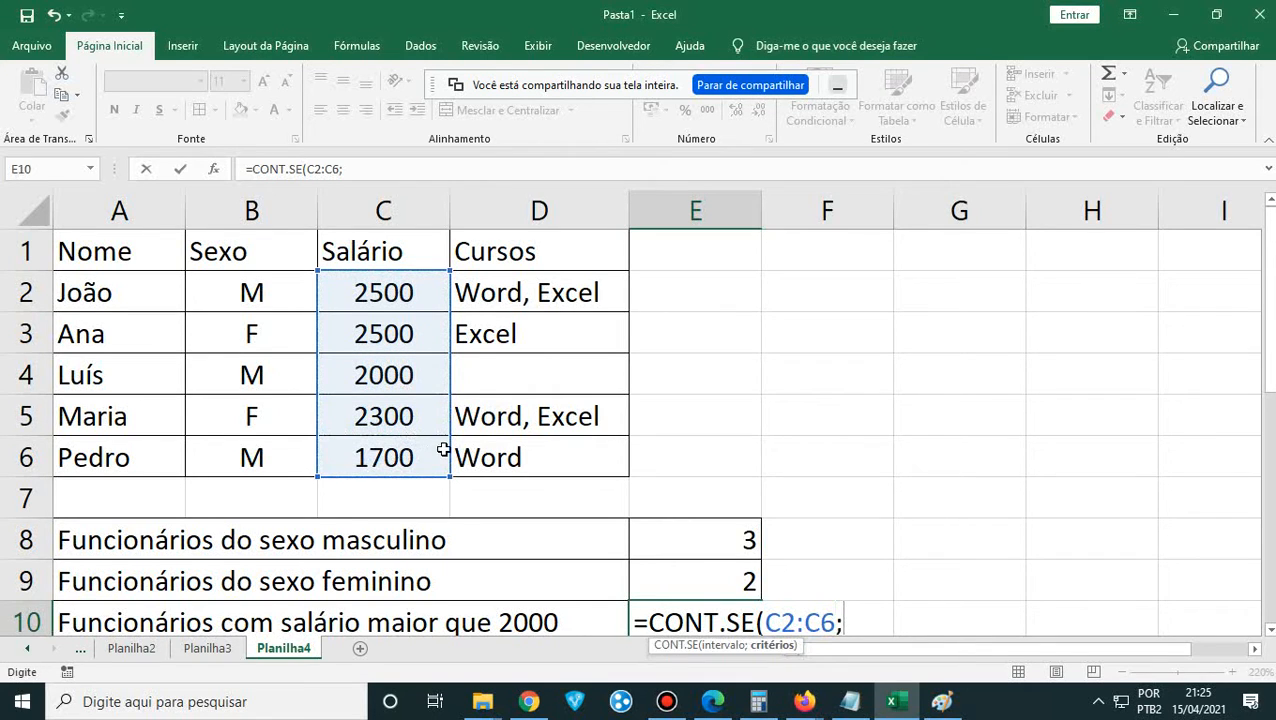
{"action": "scroll", "coordinate": [447, 450], "scroll_direction": "down", "scroll_amount": 1}
{"action": "scroll", "coordinate": [447, 452], "scroll_direction": "up", "scroll_amount": 1}
{"action": "type", "text": ">200"}
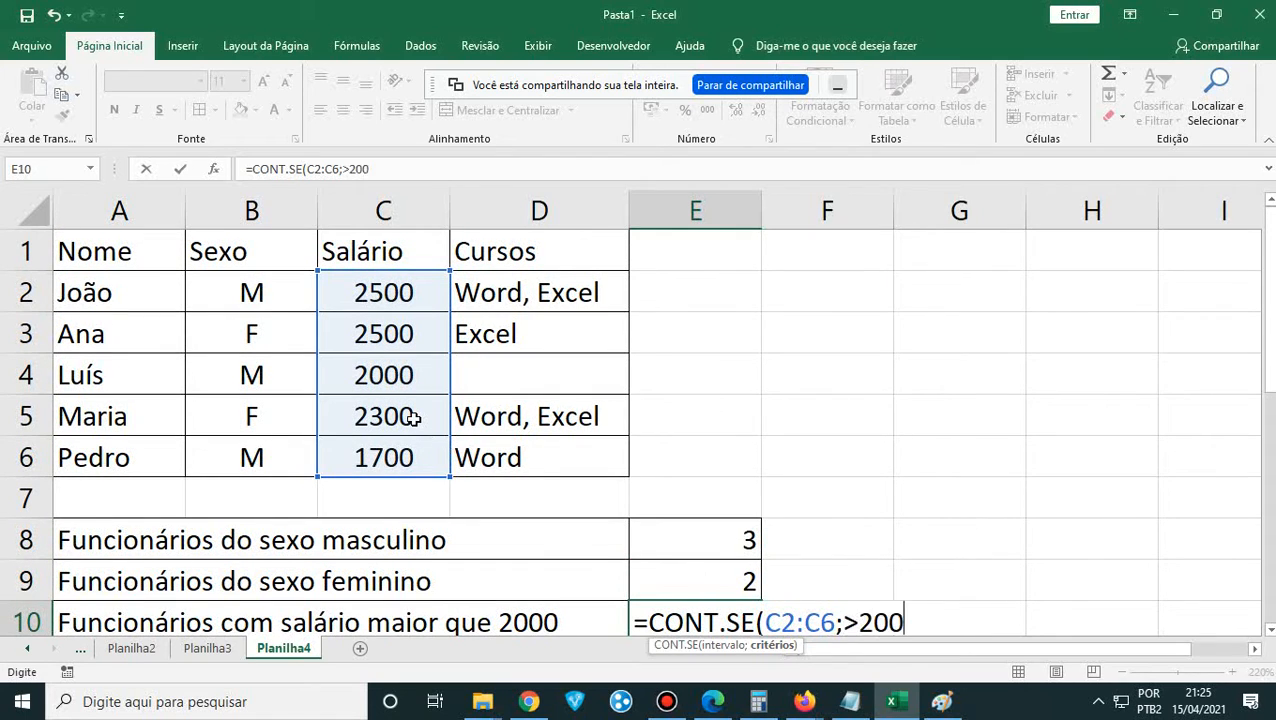
{"action": "type", "text": "0"}
- Check the handout's example formulas in Edge, return to Excel and complete E10 as =CONT.SE(C2:C6;">2000")
{"action": "left_click", "coordinate": [710, 704]}
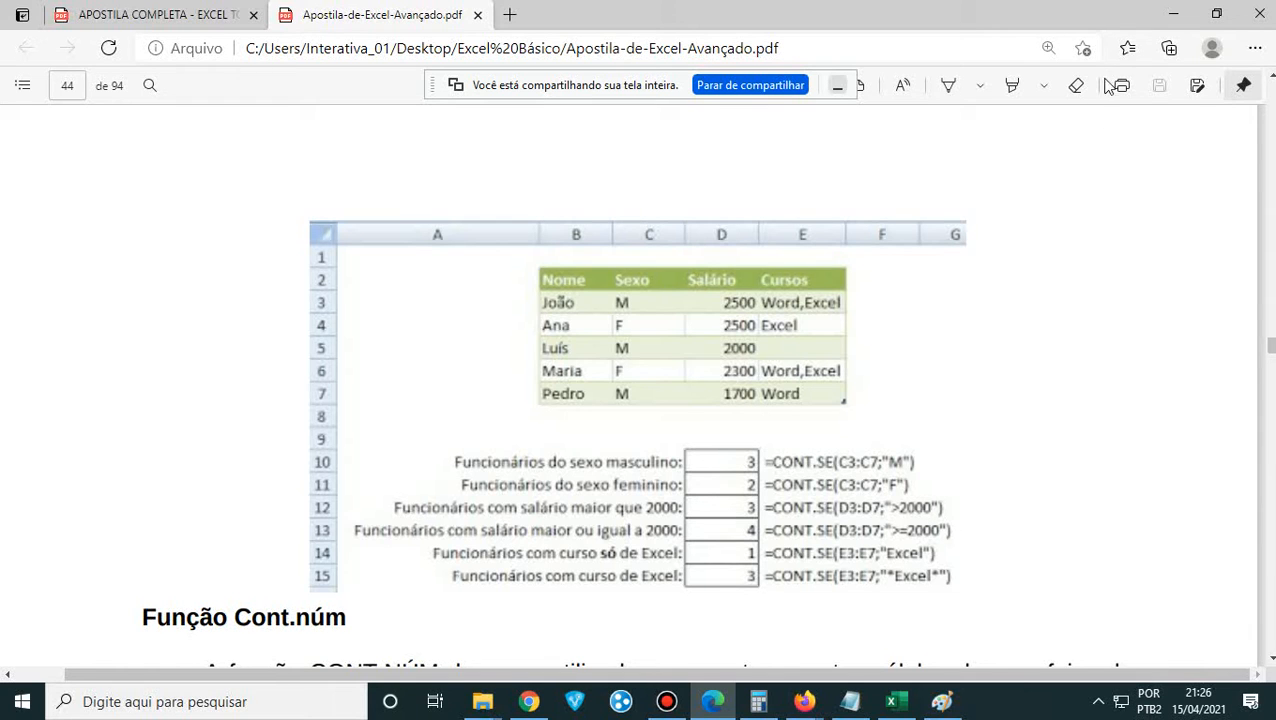
{"action": "left_click", "coordinate": [1174, 22]}
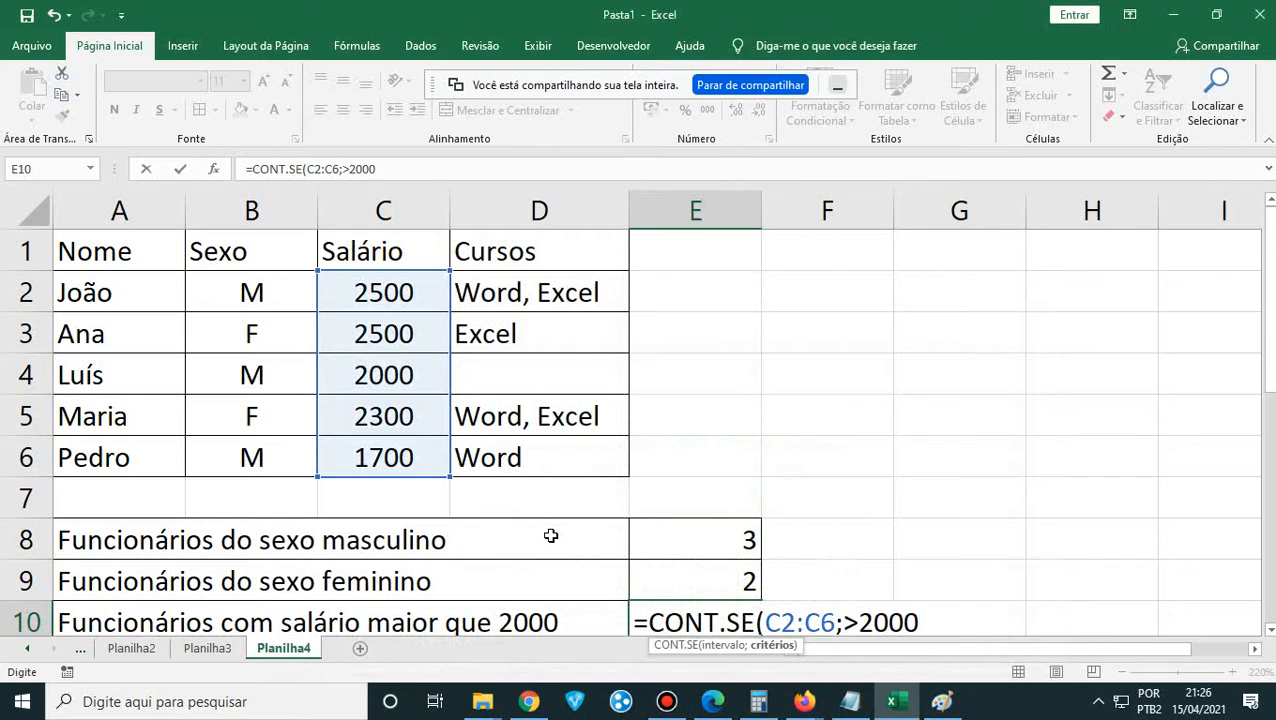
{"action": "left_click", "coordinate": [842, 622]}
{"action": "type", "text": "\""}
{"action": "left_click", "coordinate": [940, 622]}
{"action": "type", "text": "\""}
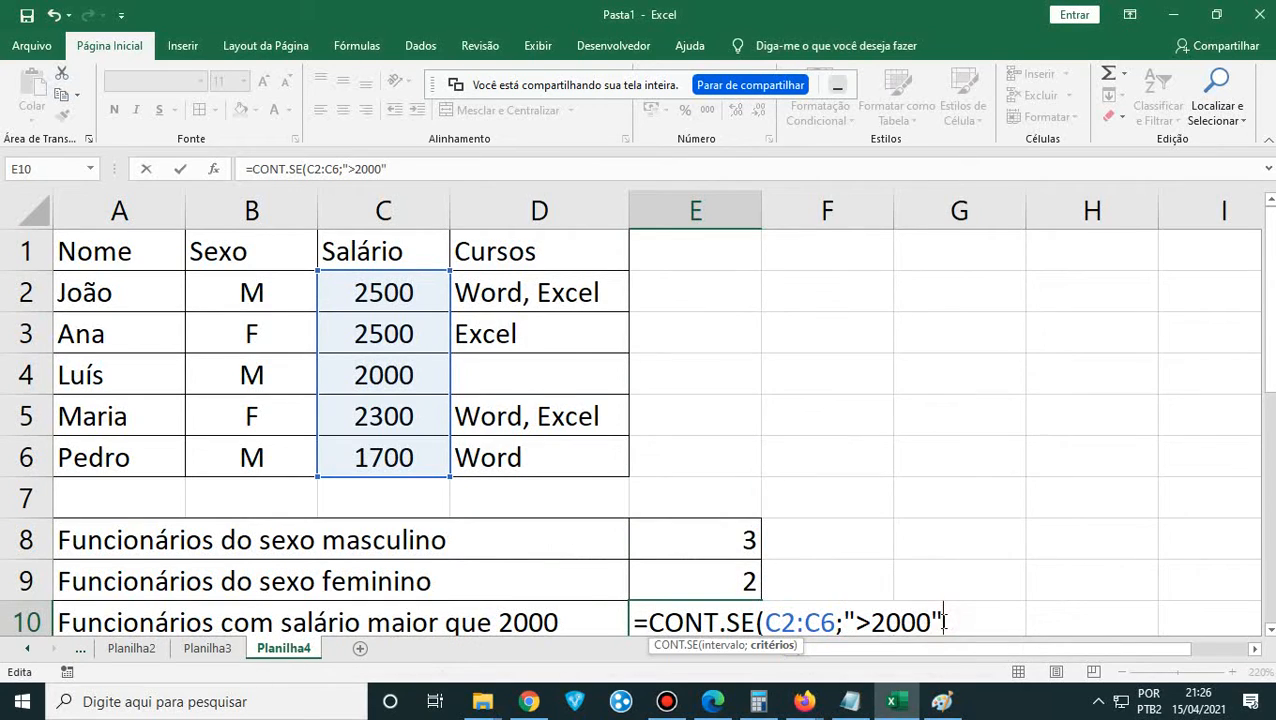
{"action": "type", "text": ")"}
{"action": "key", "text": "Return"}
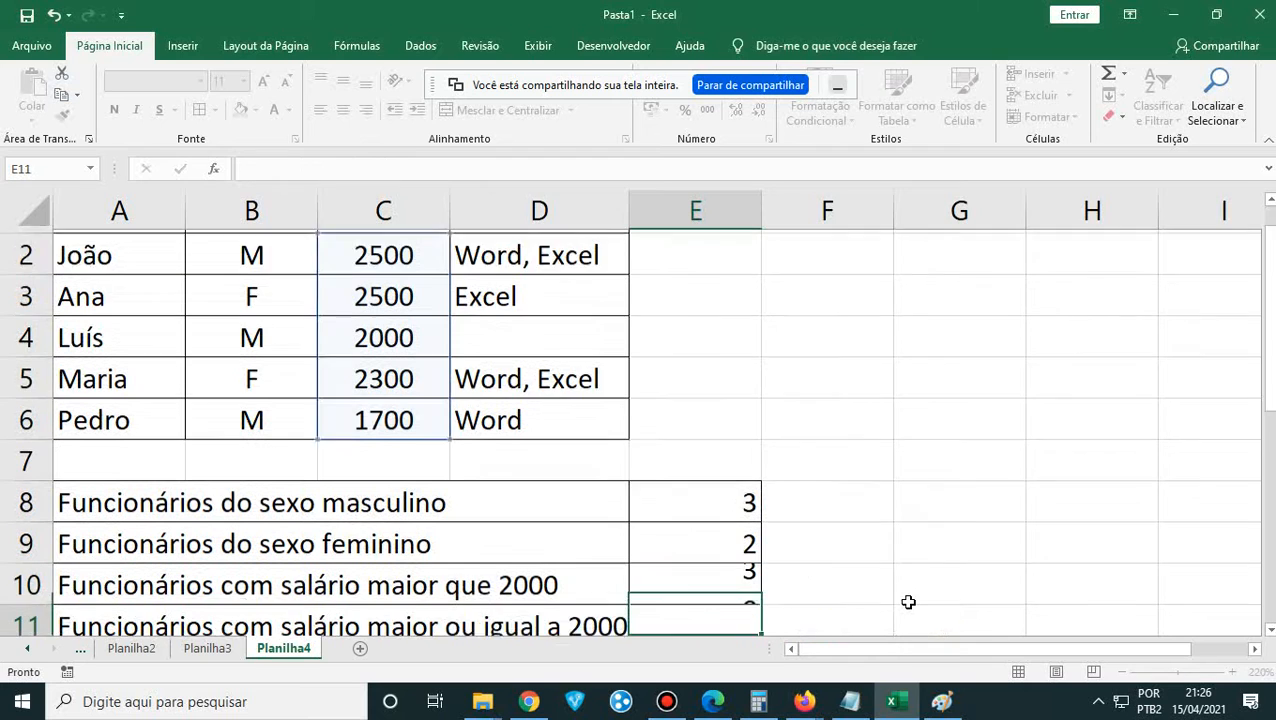
- Review the E10 formula and check which salaries in C2:C5 meet its greater-than-2000 criterion
{"action": "left_click", "coordinate": [711, 540]}
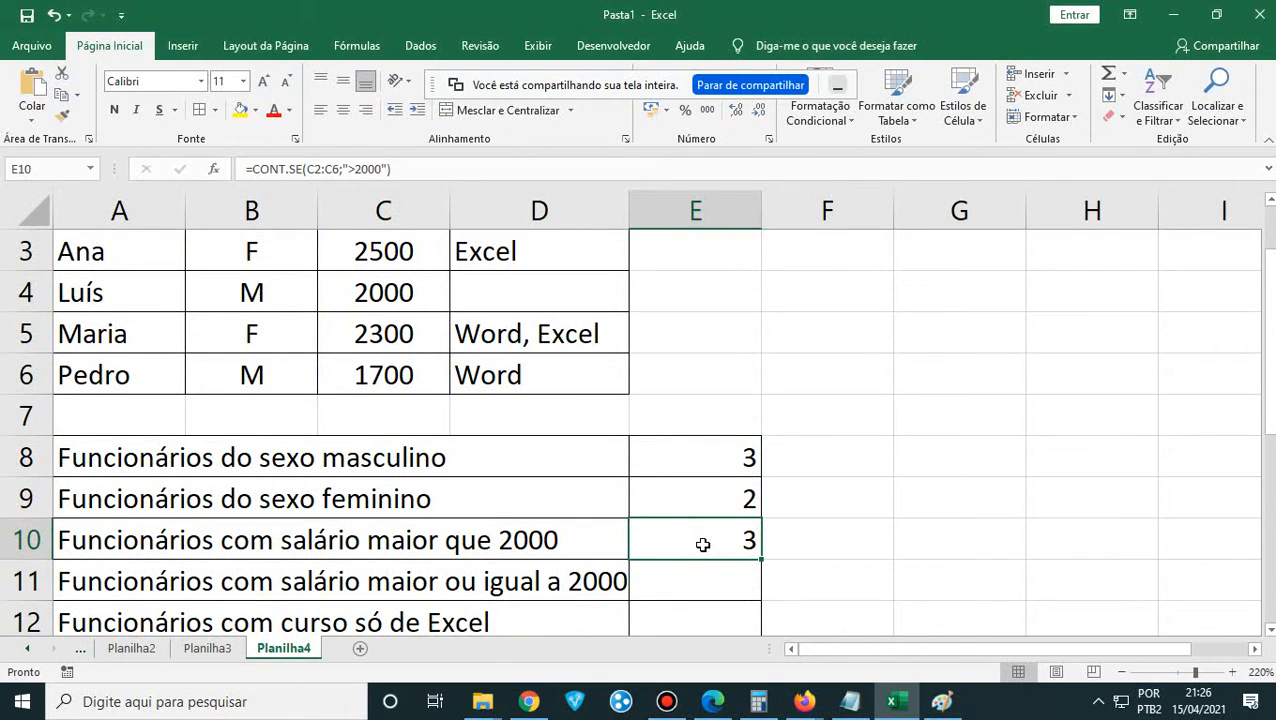
{"action": "scroll", "coordinate": [644, 527], "scroll_direction": "up", "scroll_amount": 1}
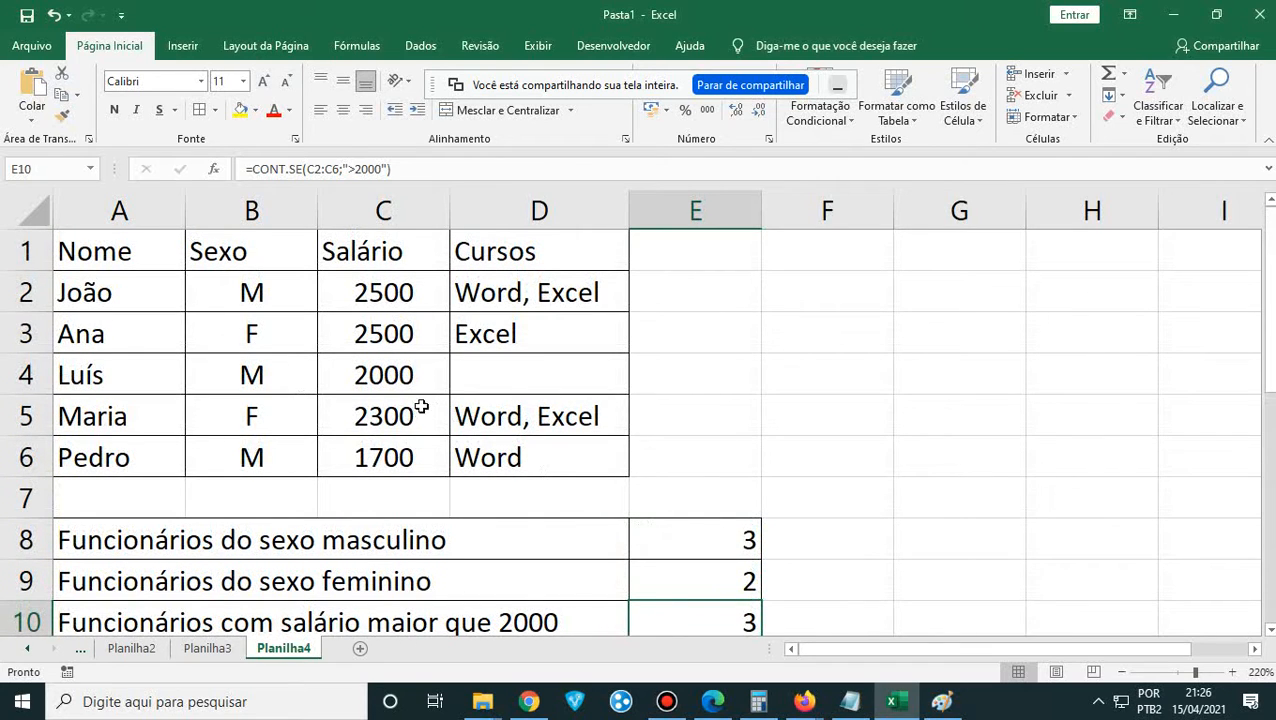
{"action": "left_click", "coordinate": [383, 292]}
{"action": "left_click", "coordinate": [388, 331]}
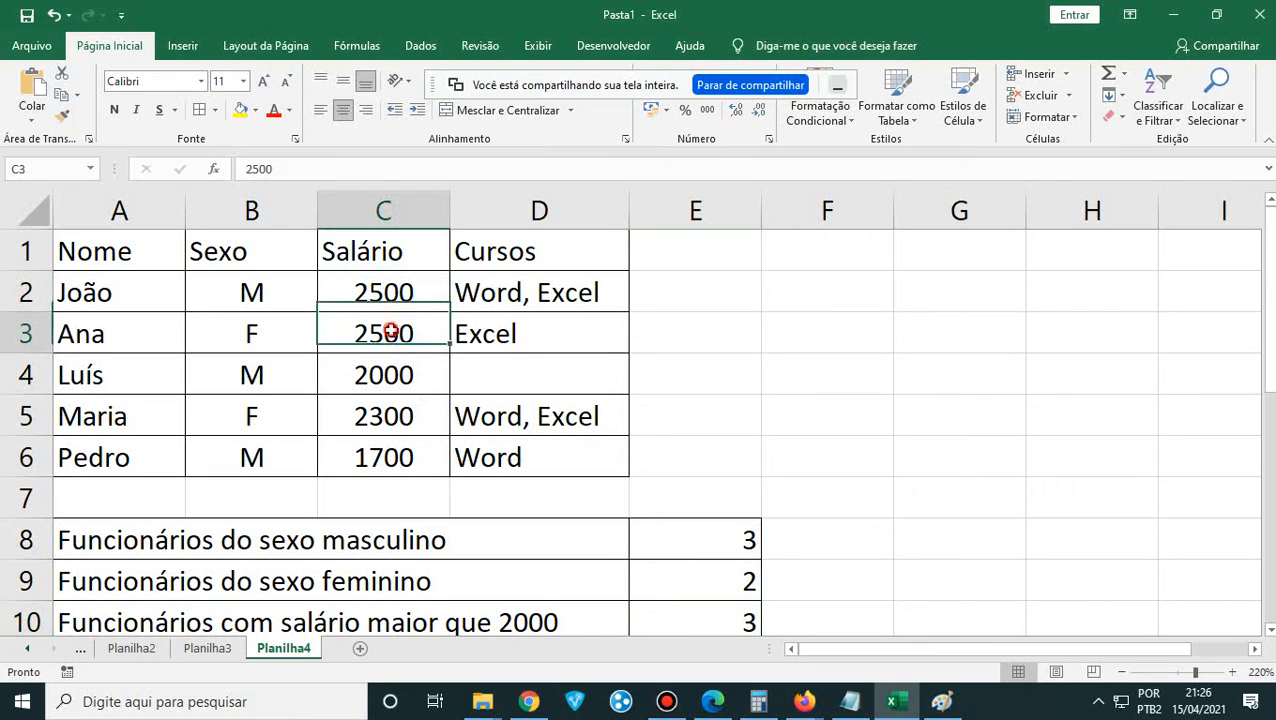
{"action": "left_click", "coordinate": [386, 422]}
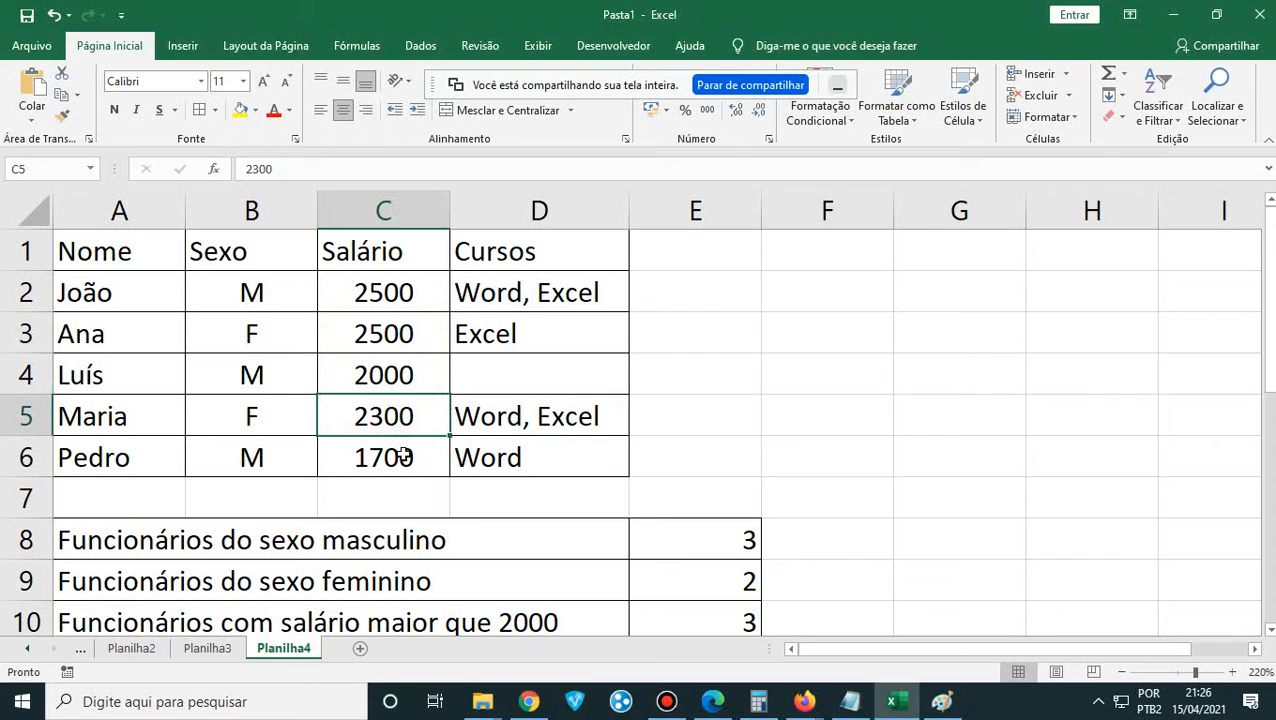
{"action": "left_click", "coordinate": [386, 382]}
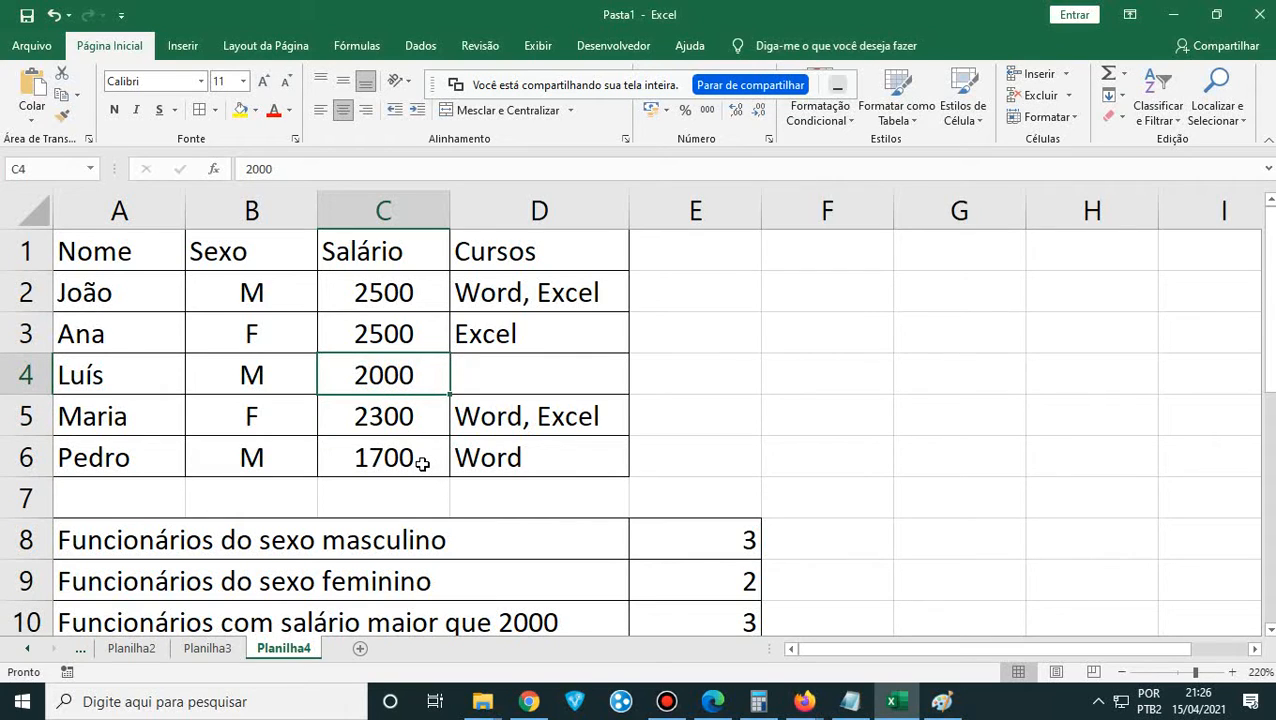
- Compare the row 11 label for salaries greater than or equal to 2000 with the salary in C4
{"action": "scroll", "coordinate": [777, 515], "scroll_direction": "down", "scroll_amount": 1}
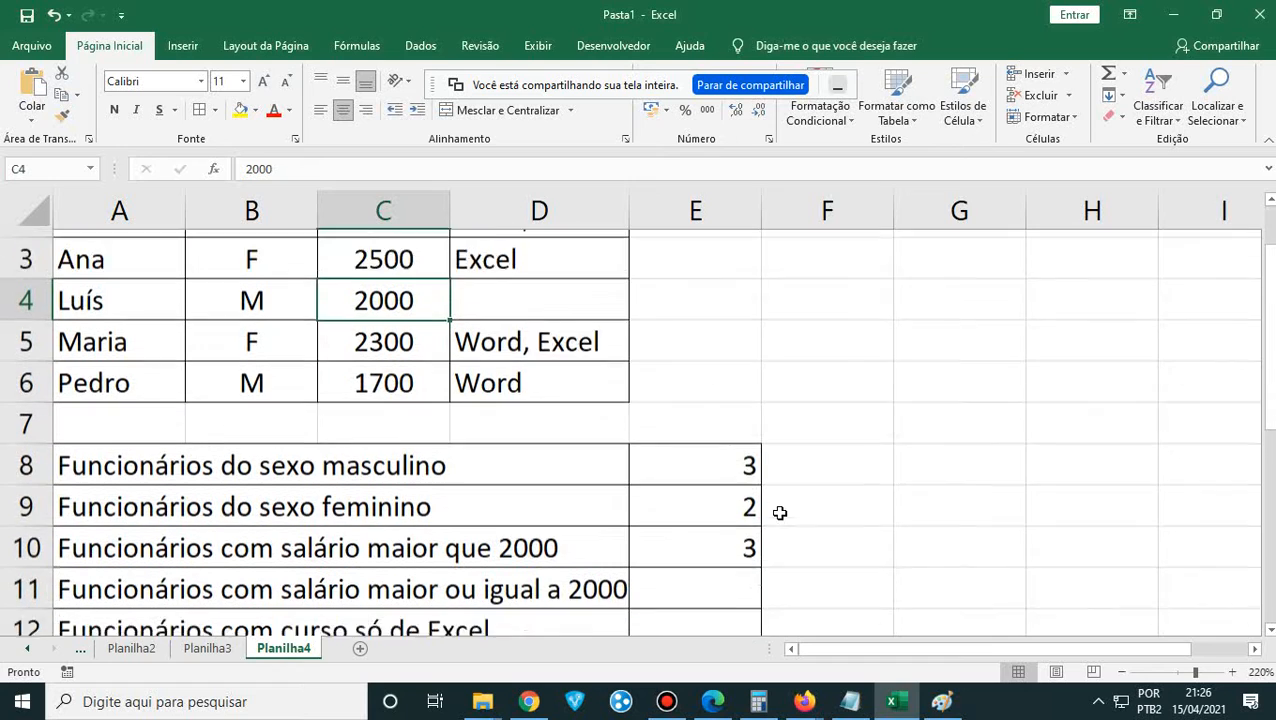
{"action": "left_click", "coordinate": [716, 538]}
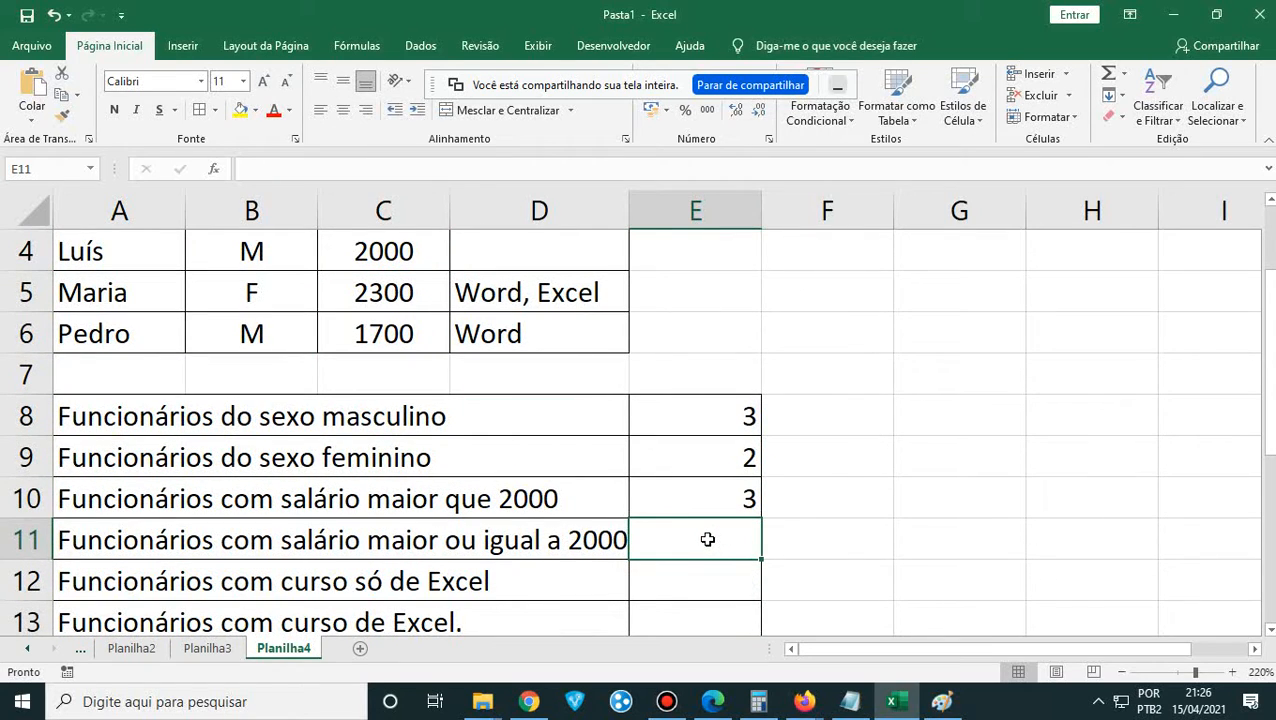
{"action": "scroll", "coordinate": [713, 542], "scroll_direction": "up", "scroll_amount": 1}
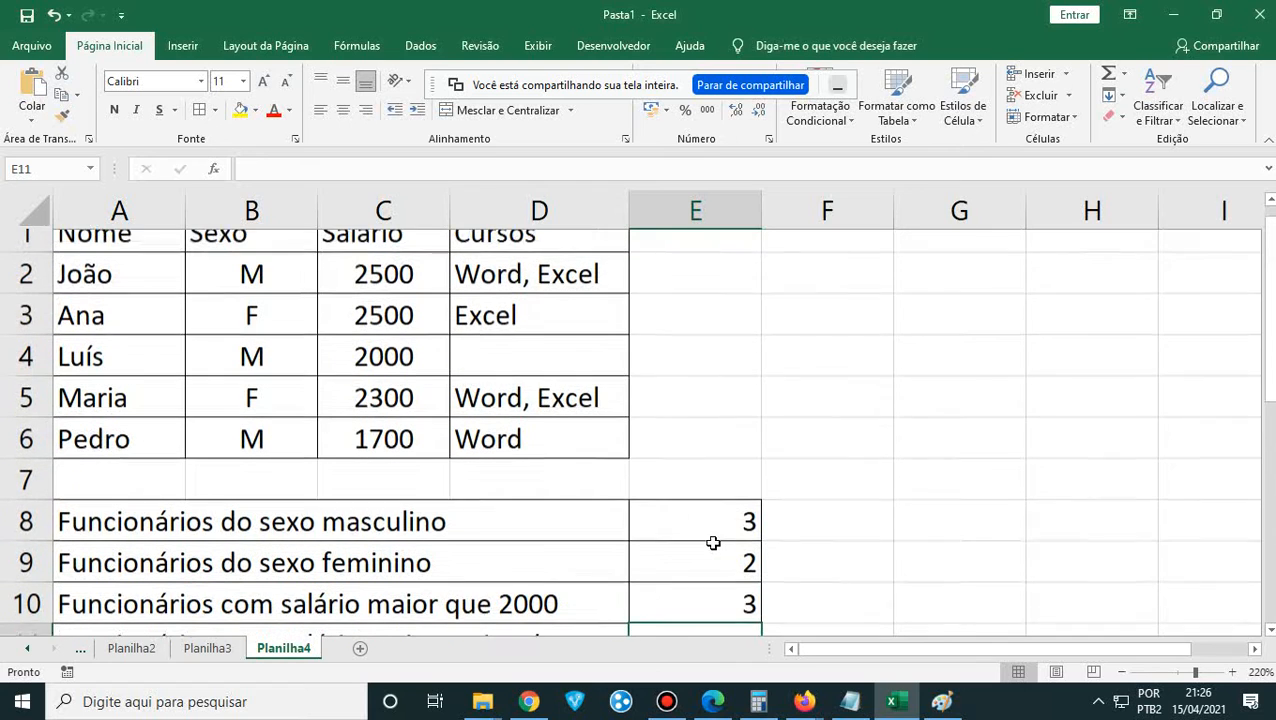
{"action": "left_click", "coordinate": [398, 376]}
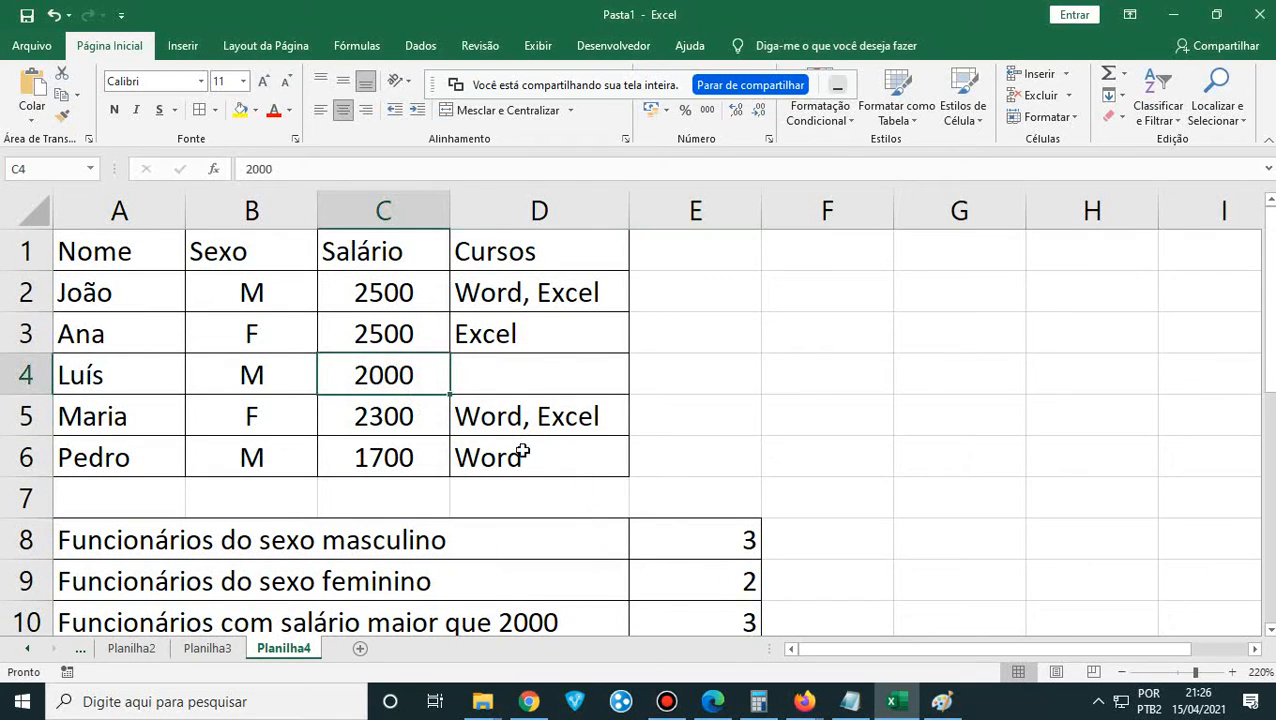
- Enter =CONT.SE(C2:C6;">=2000") in E11 to count employees with salaries greater than or equal to 2000
{"action": "scroll", "coordinate": [664, 521], "scroll_direction": "down", "scroll_amount": 1}
{"action": "left_click", "coordinate": [711, 547]}
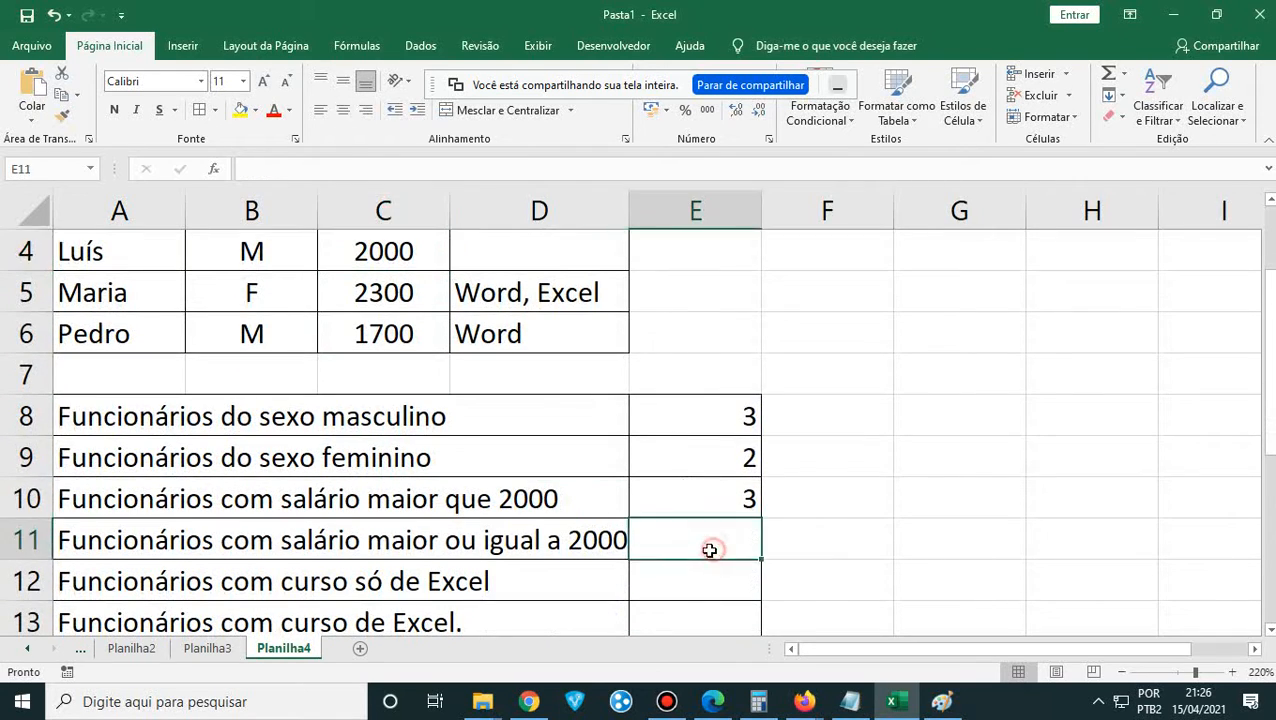
{"action": "type", "text": "=CONT"}
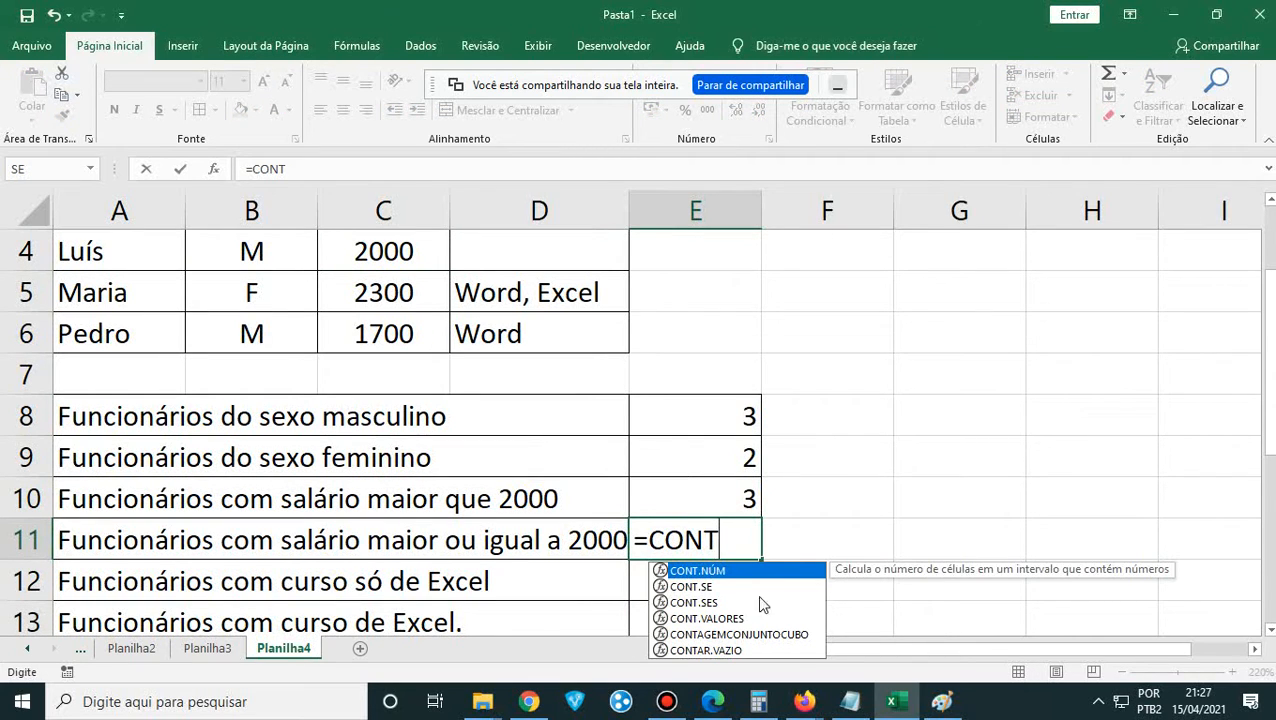
{"action": "double_click", "coordinate": [692, 587]}
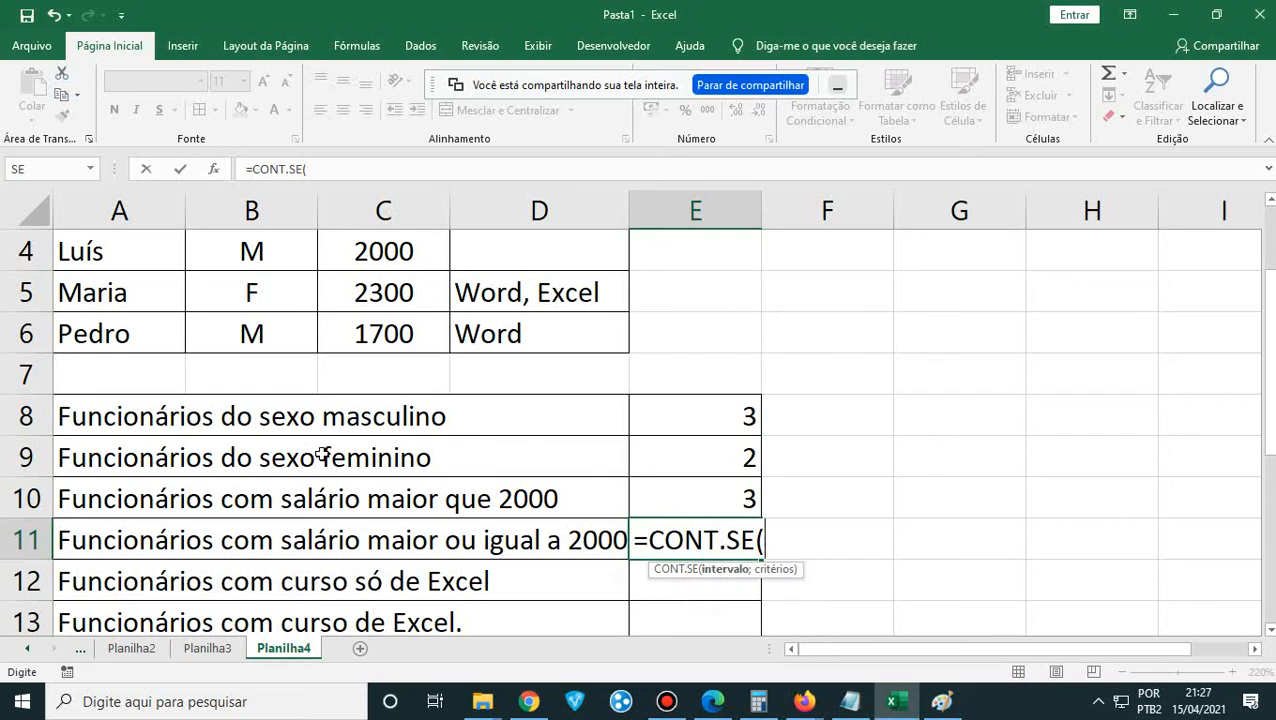
{"action": "scroll", "coordinate": [379, 291], "scroll_direction": "up", "scroll_amount": 1}
{"action": "left_click_drag", "start_coordinate": [379, 292], "coordinate": [390, 438]}
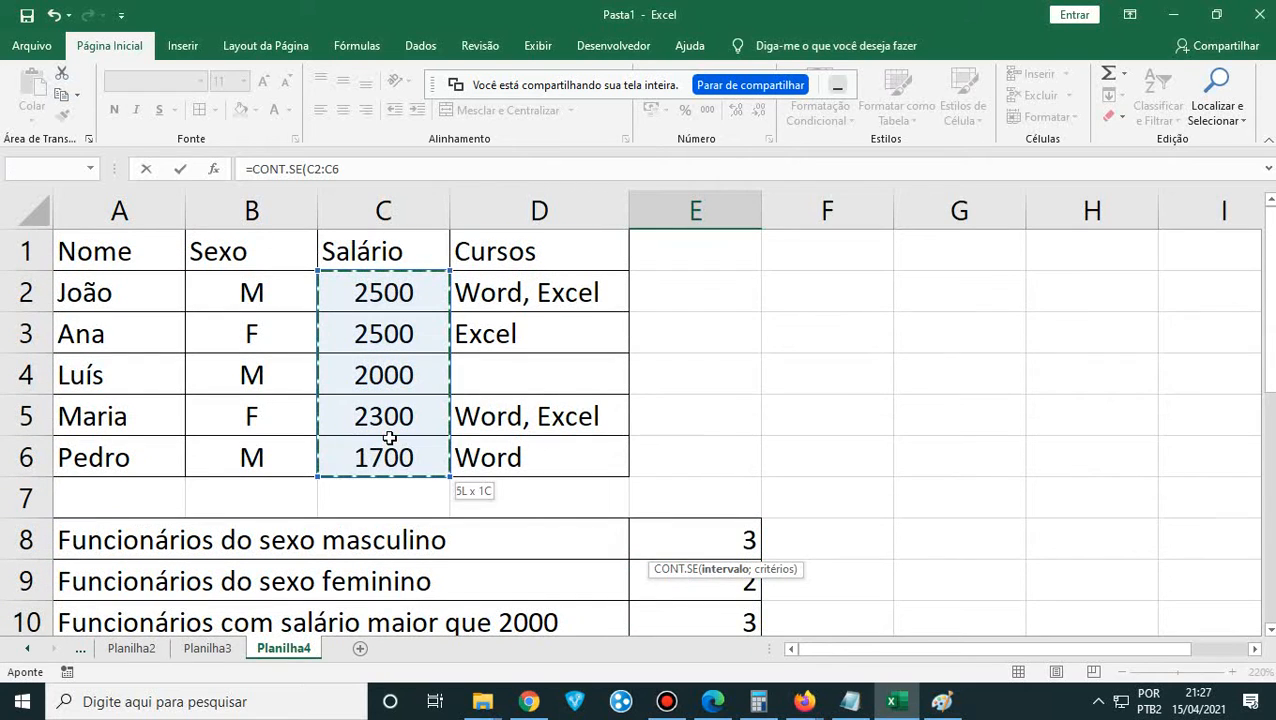
{"action": "scroll", "coordinate": [398, 428], "scroll_direction": "down", "scroll_amount": 1}
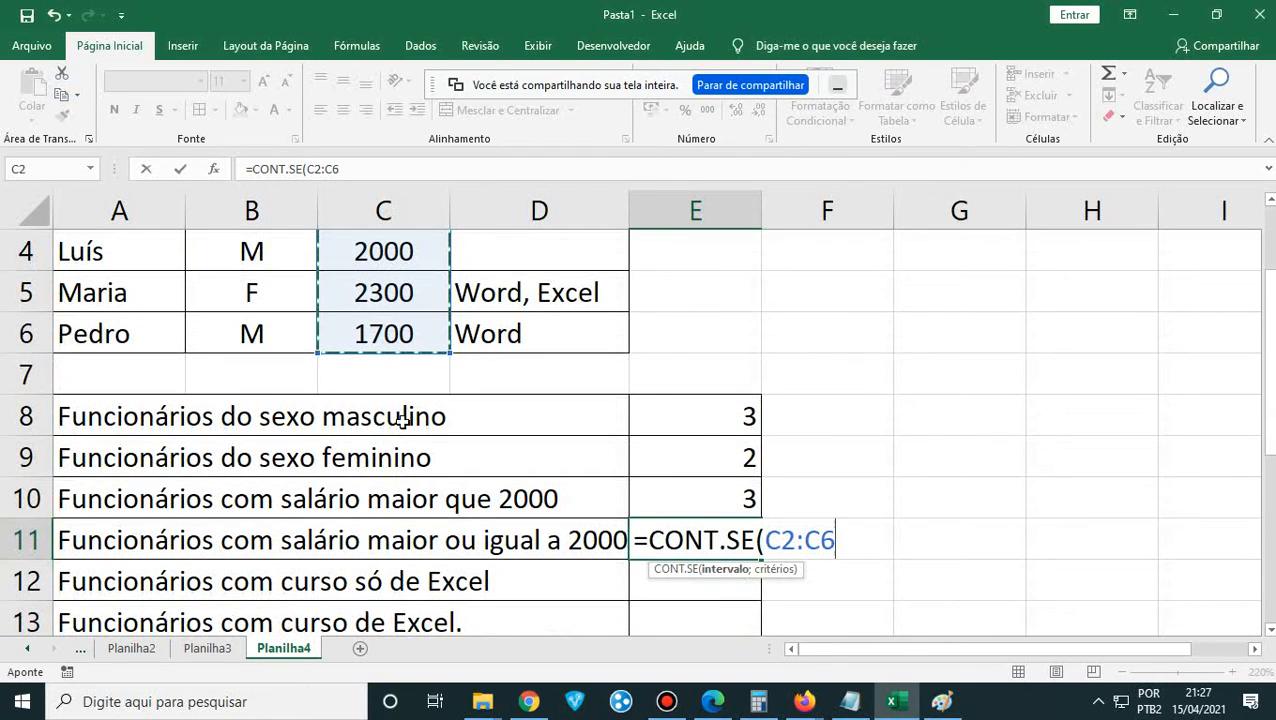
{"action": "type", "text": ";"}
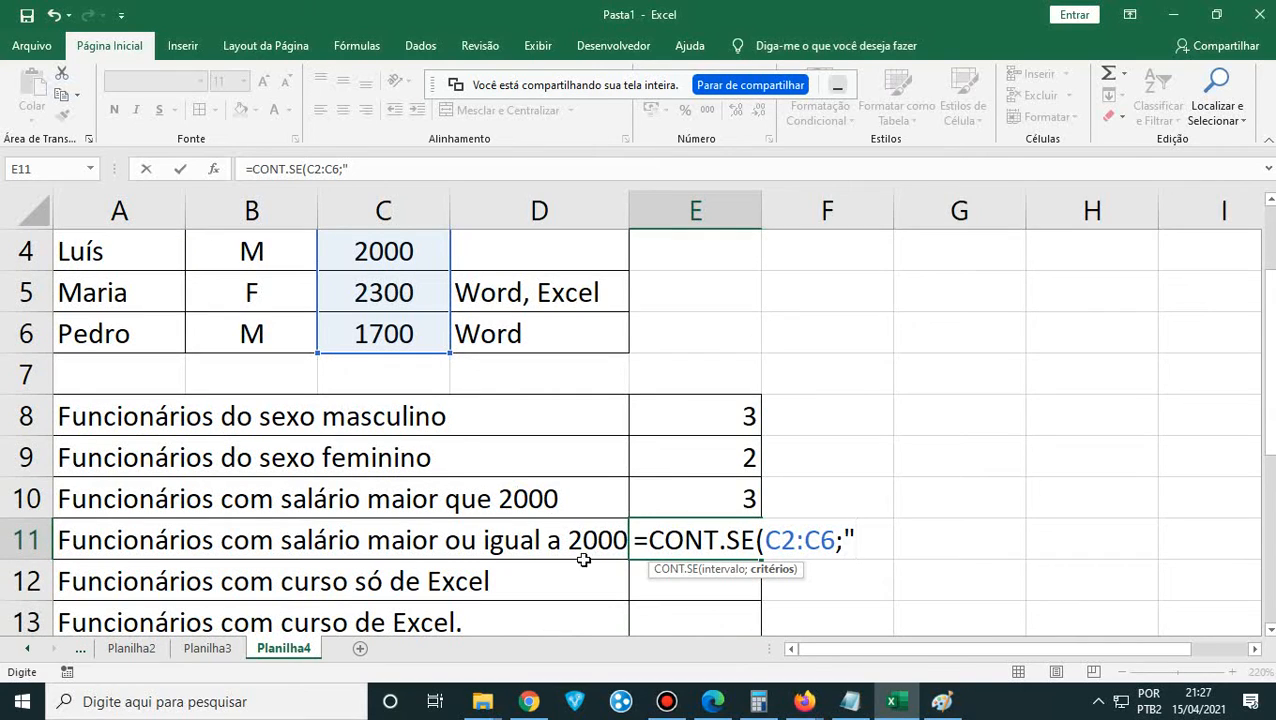
{"action": "type", "text": "\">=2000"}
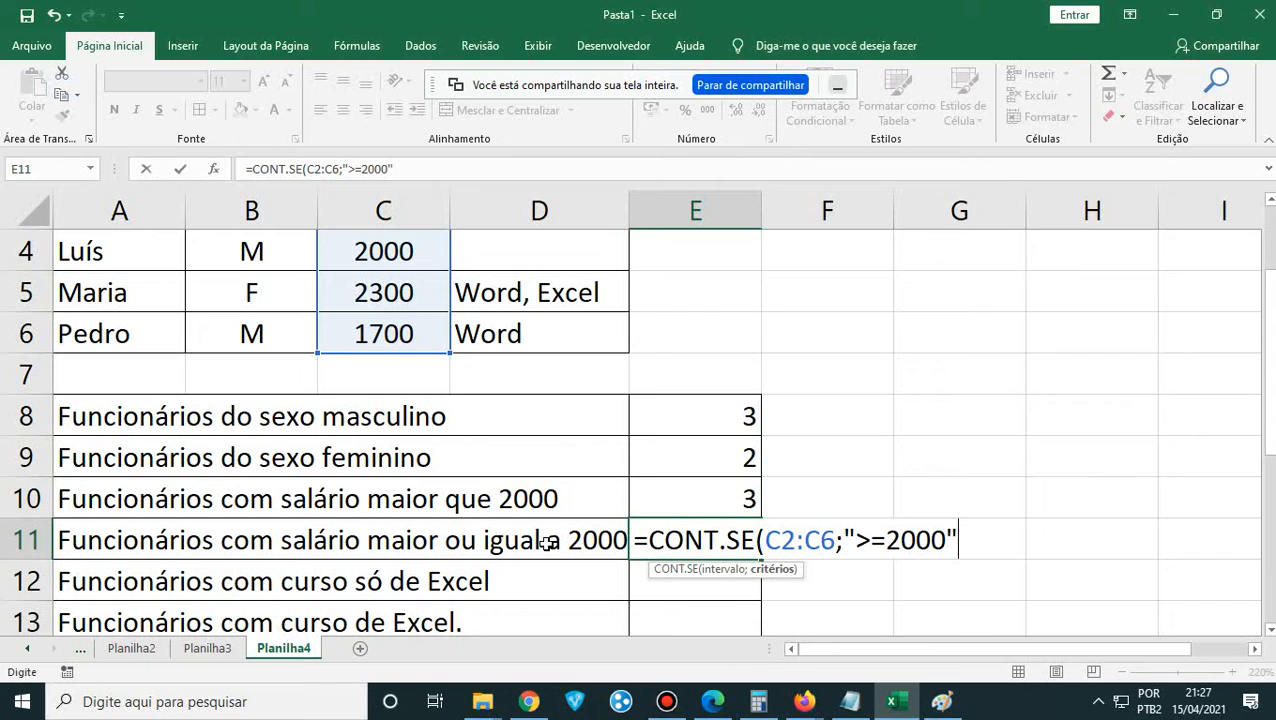
{"action": "type", "text": "\")"}
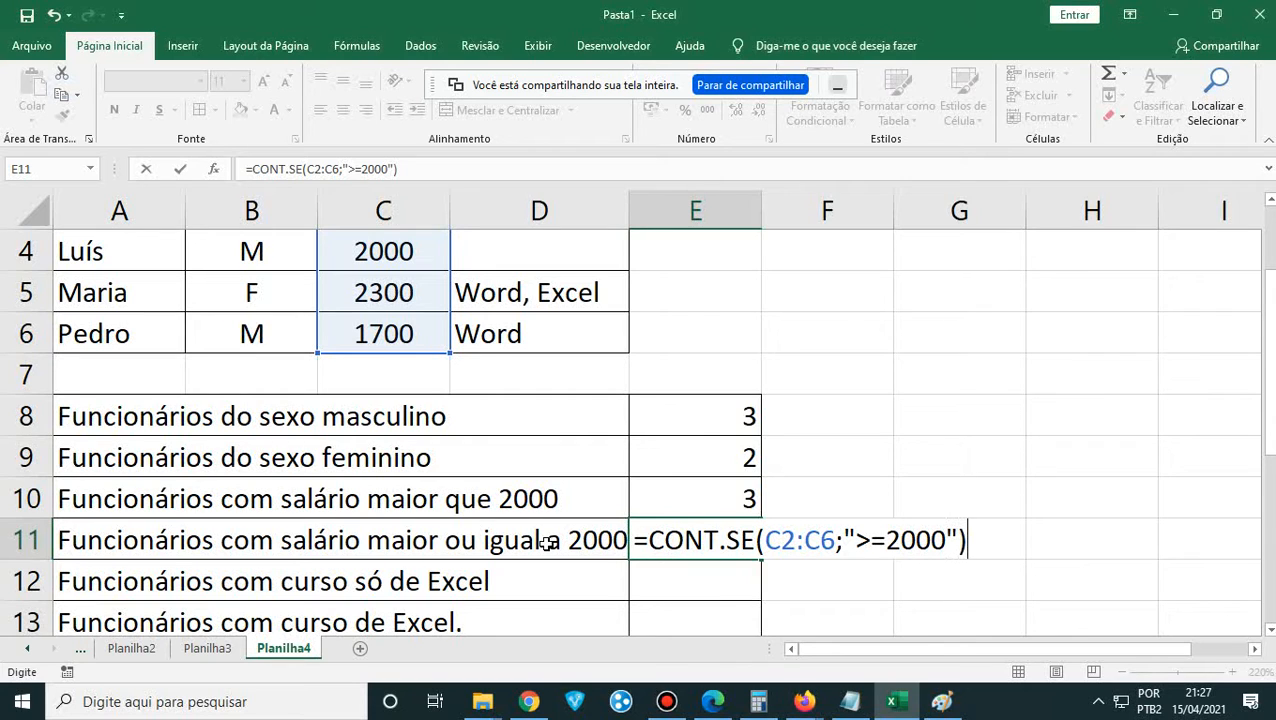
{"action": "key", "text": "Return"}
- Review the E11 formula against the salaries in the Salário column
{"action": "left_click", "coordinate": [693, 552]}
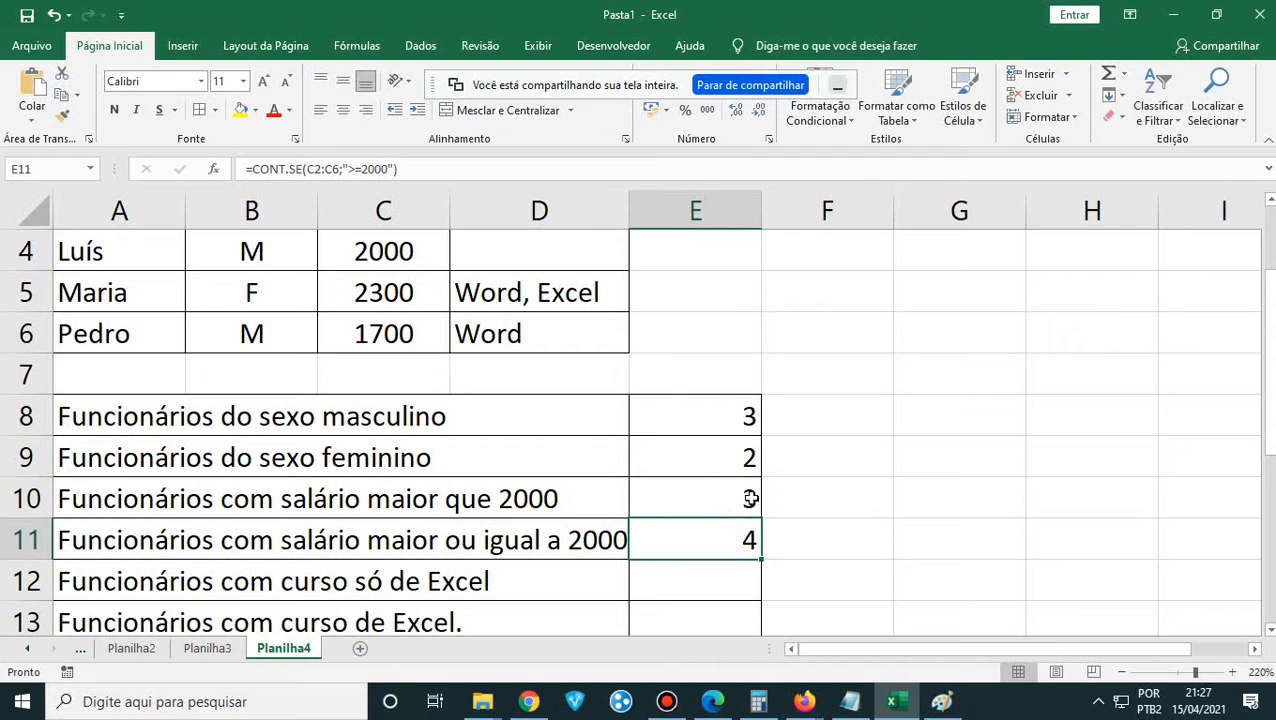
{"action": "scroll", "coordinate": [628, 538], "scroll_direction": "up", "scroll_amount": 1}
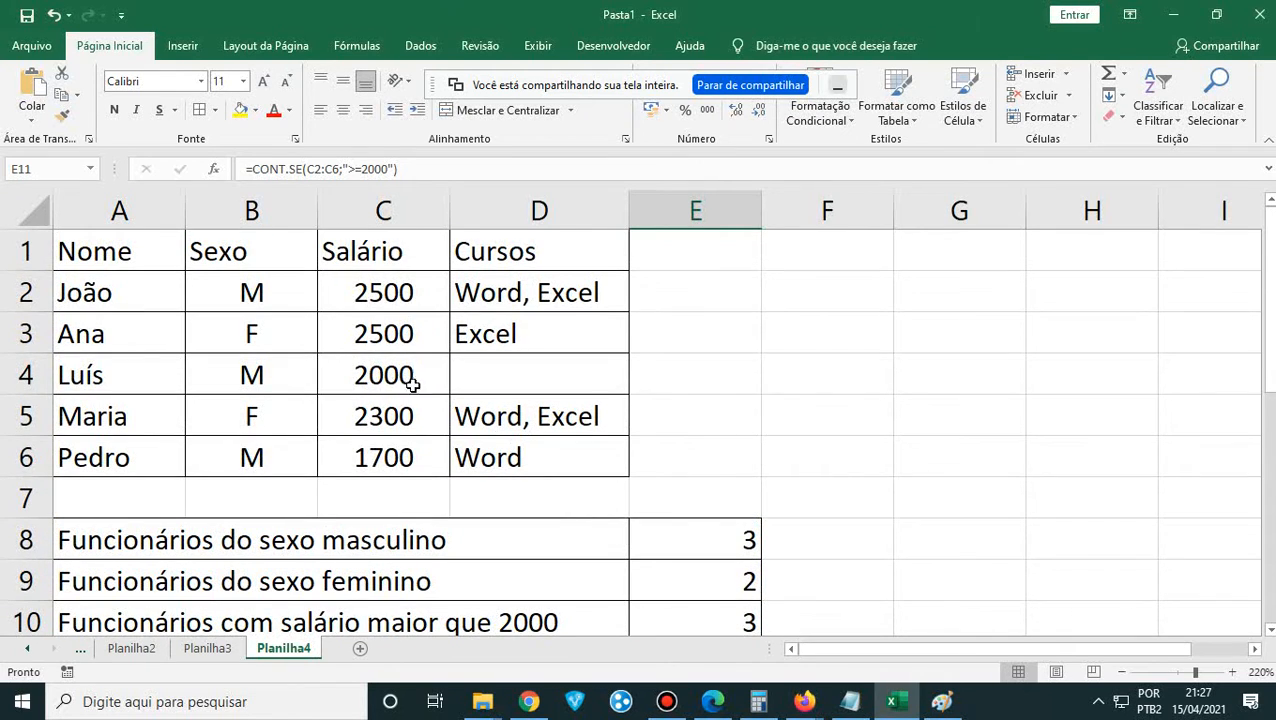
{"action": "scroll", "coordinate": [586, 480], "scroll_direction": "down", "scroll_amount": 1}
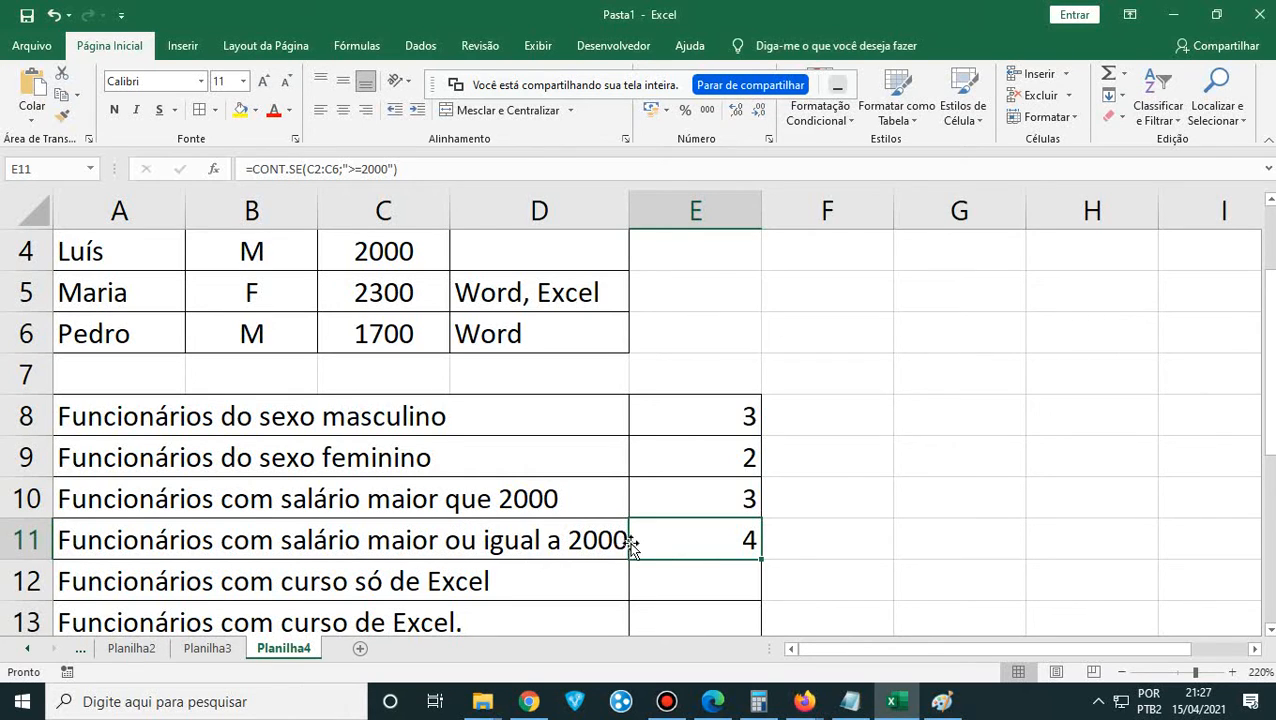
- Examine the course entries in D2:D6 to see which match the row 12 label for employees with only the Excel course
{"action": "scroll", "coordinate": [630, 543], "scroll_direction": "down", "scroll_amount": 1}
{"action": "scroll", "coordinate": [631, 543], "scroll_direction": "up", "scroll_amount": 1}
{"action": "scroll", "coordinate": [632, 543], "scroll_direction": "down", "scroll_amount": 1}
{"action": "scroll", "coordinate": [632, 543], "scroll_direction": "up", "scroll_amount": 1}
{"action": "scroll", "coordinate": [736, 590], "scroll_direction": "up", "scroll_amount": 1}
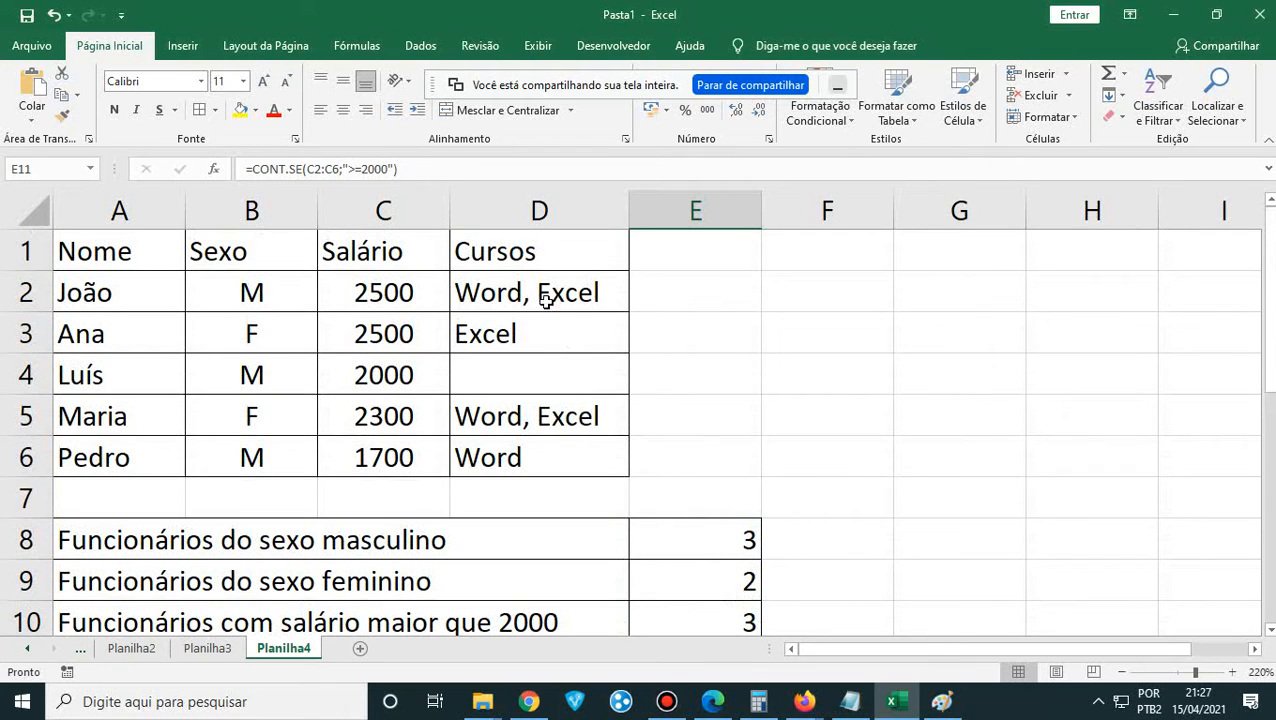
{"action": "left_click_drag", "start_coordinate": [546, 301], "coordinate": [560, 459]}
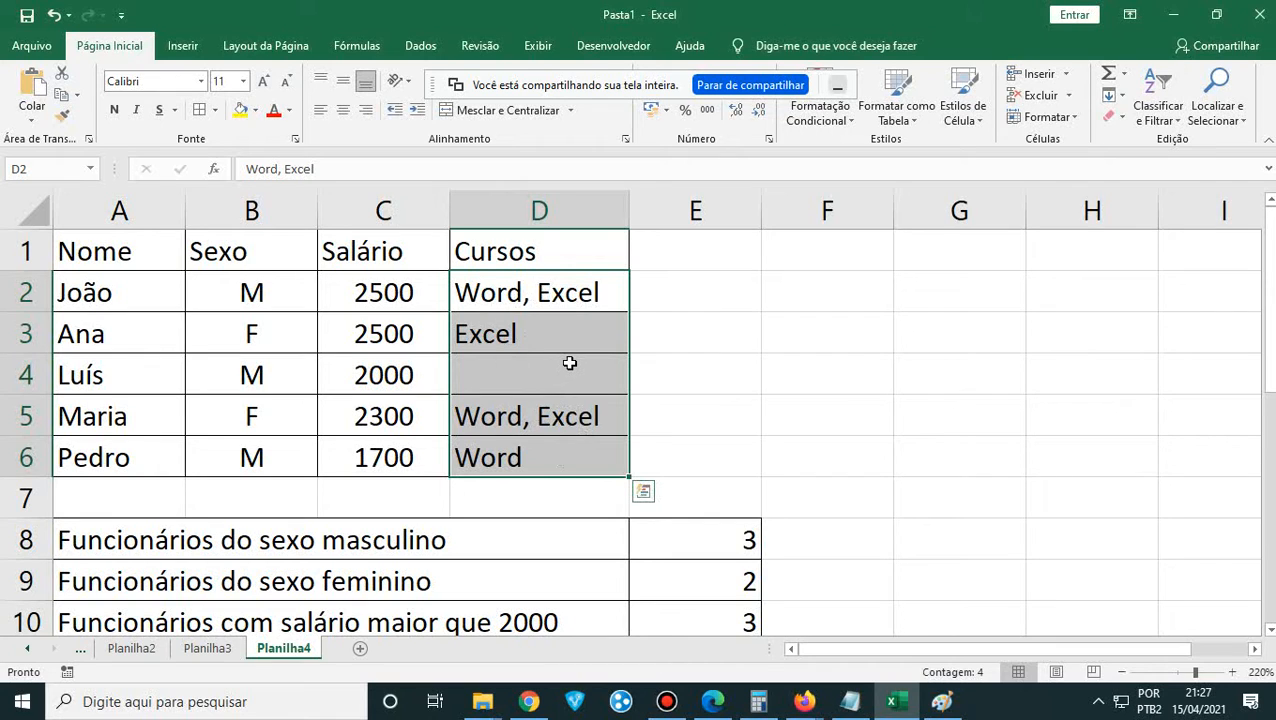
{"action": "left_click", "coordinate": [563, 331]}
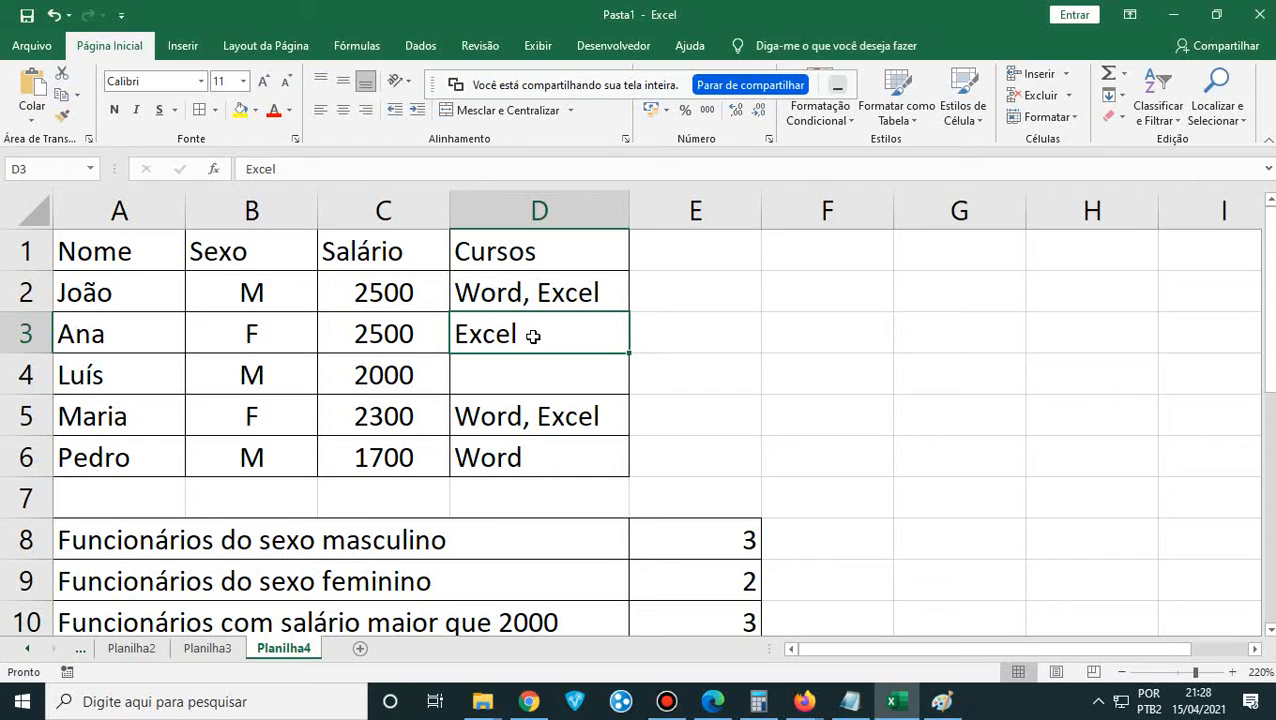
{"action": "left_click", "coordinate": [527, 296]}
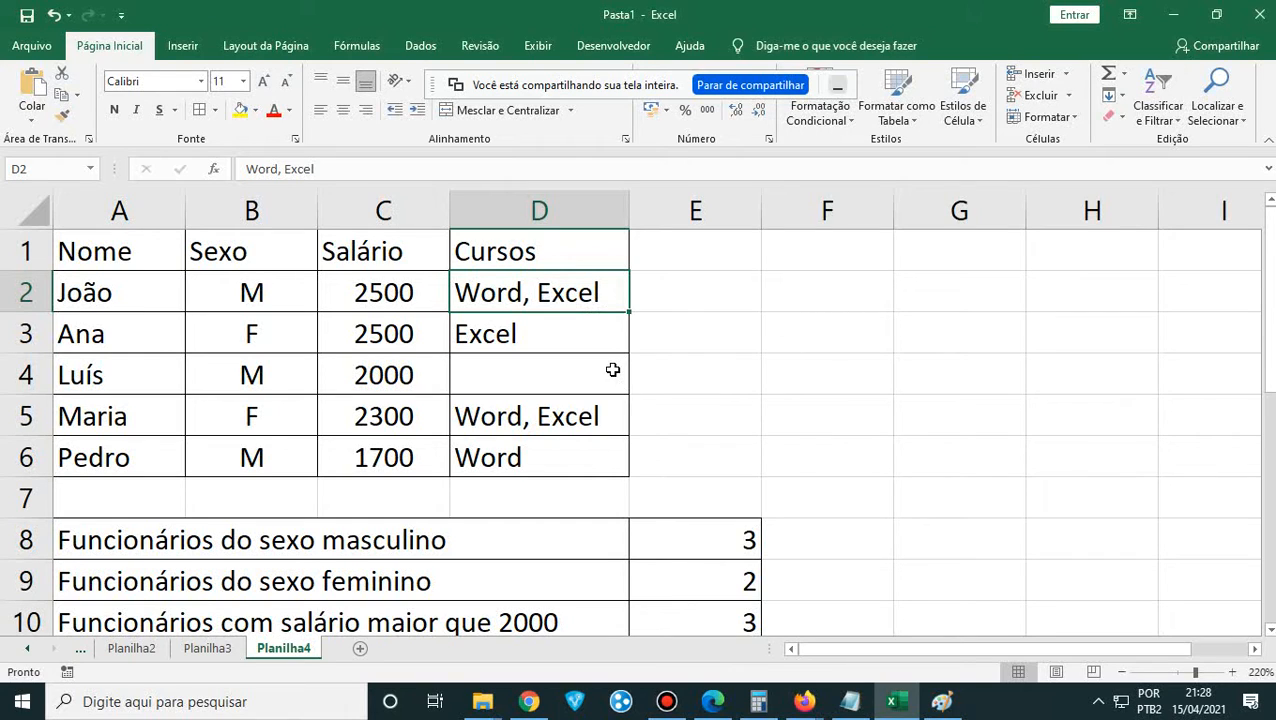
{"action": "left_click", "coordinate": [537, 366]}
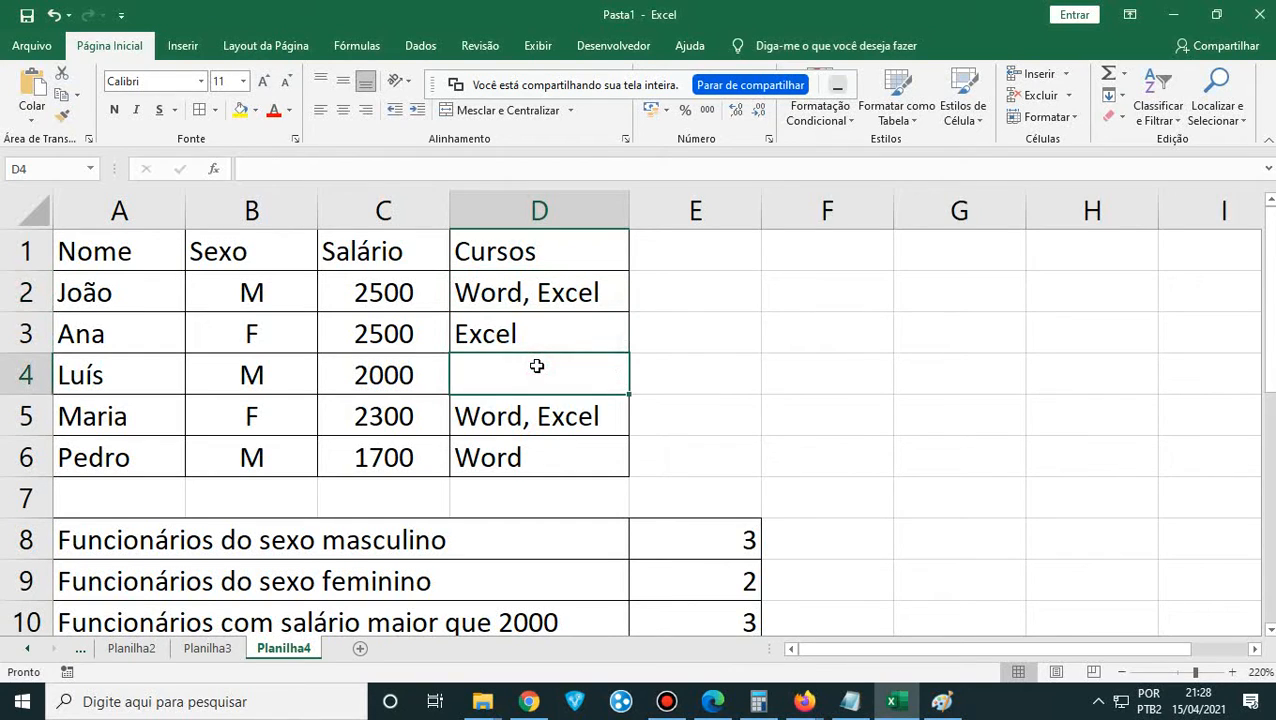
{"action": "left_click", "coordinate": [509, 418]}
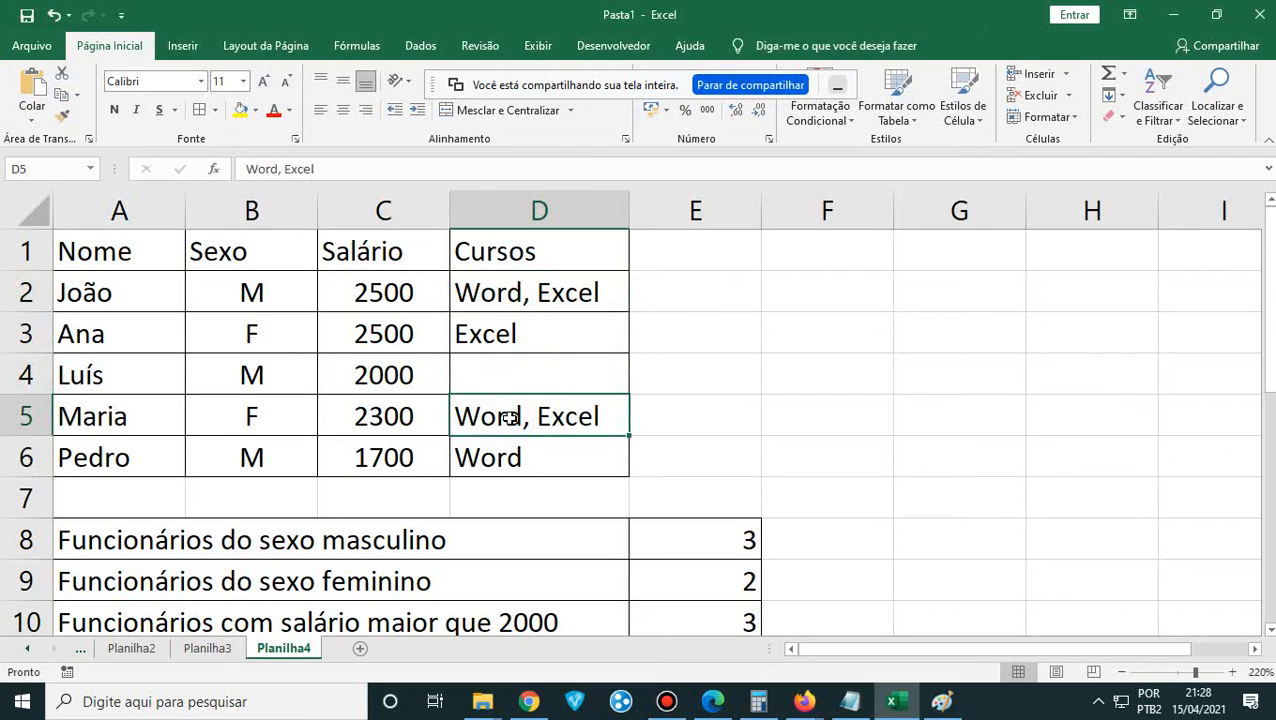
{"action": "left_click", "coordinate": [515, 457]}
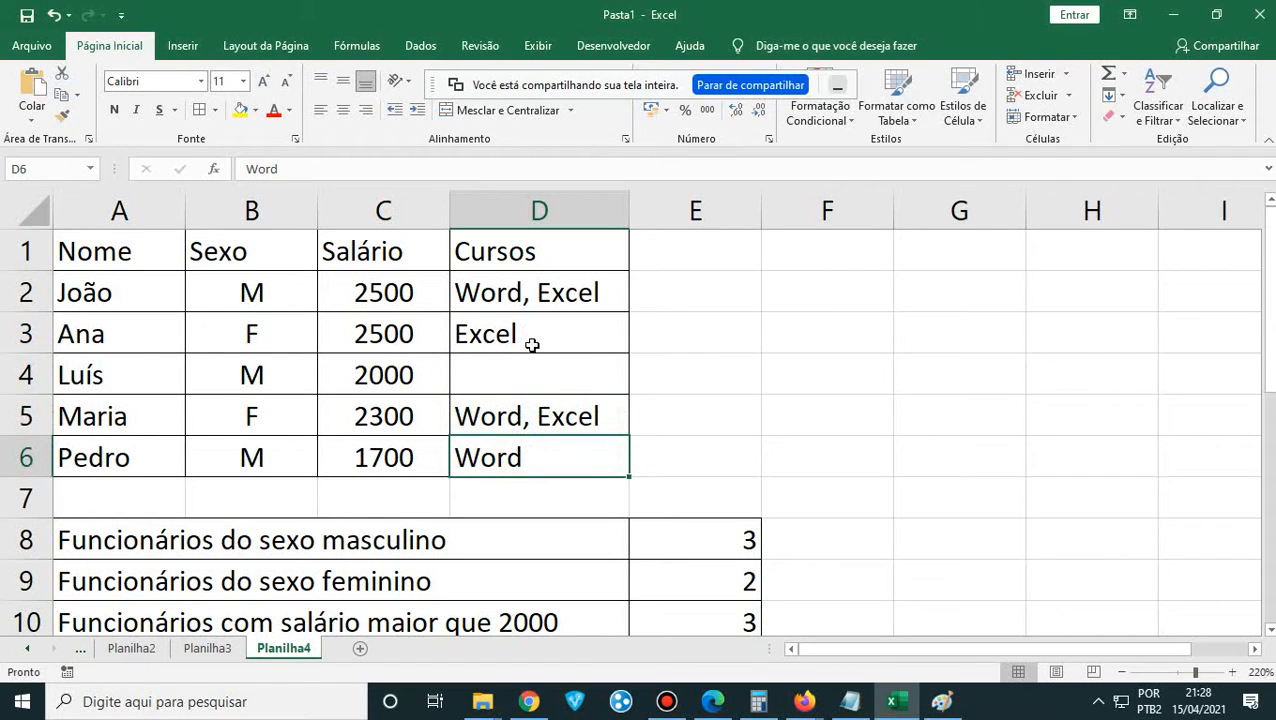
{"action": "left_click", "coordinate": [532, 338]}
- Check the handout's example formulas in Edge, return to Excel and begin E12 with =CONT.SE(D2:D6
{"action": "left_click", "coordinate": [712, 701]}
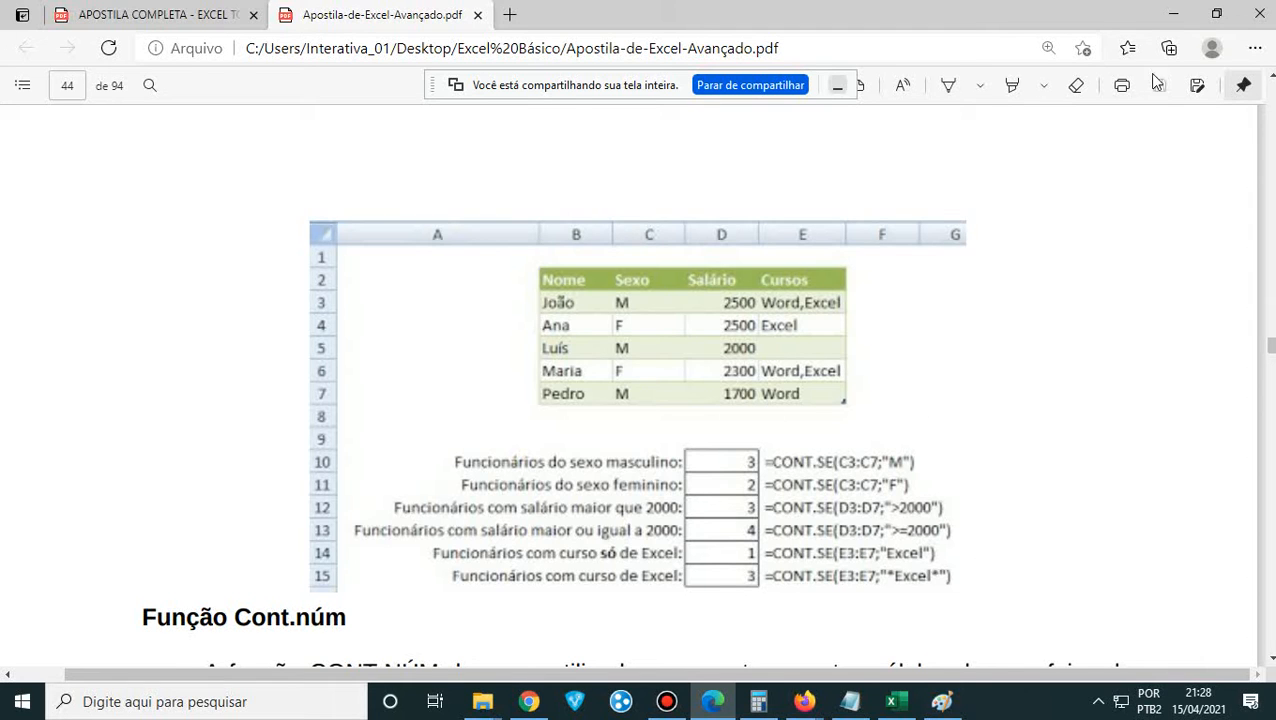
{"action": "left_click", "coordinate": [1173, 14]}
{"action": "scroll", "coordinate": [709, 495], "scroll_direction": "down", "scroll_amount": 1}
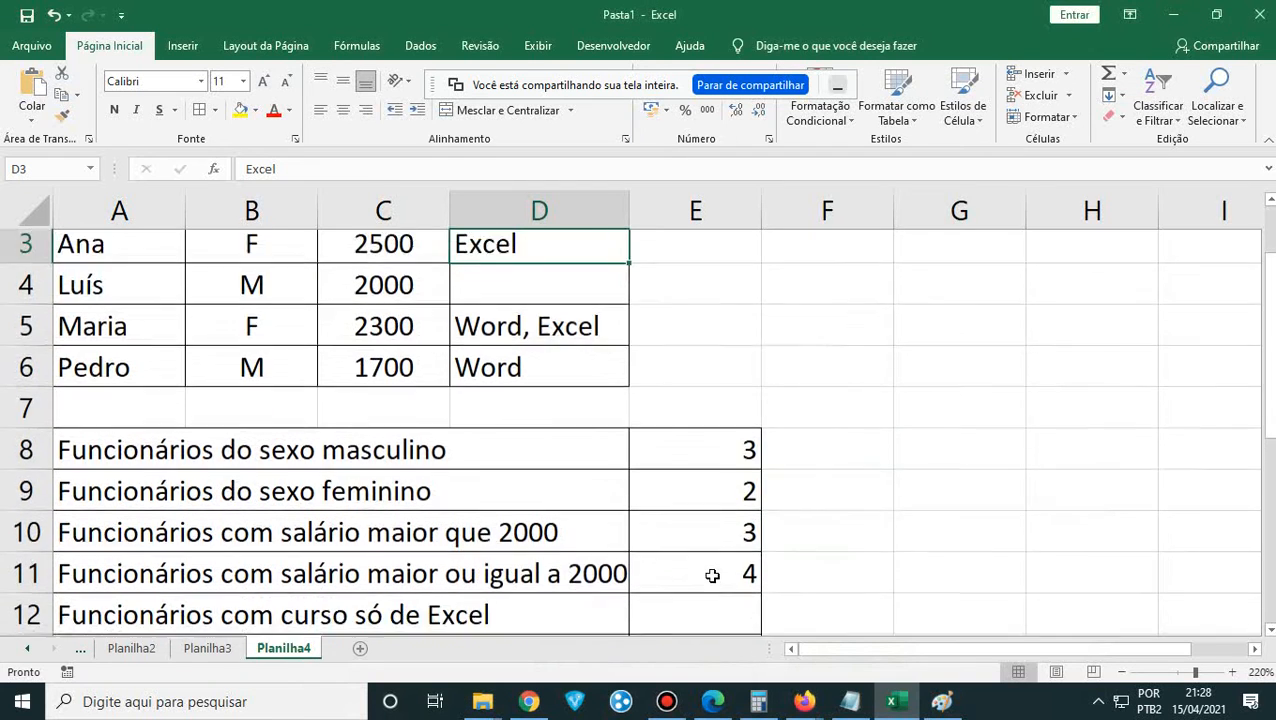
{"action": "left_click", "coordinate": [704, 581]}
{"action": "type", "text": "=CONT"}
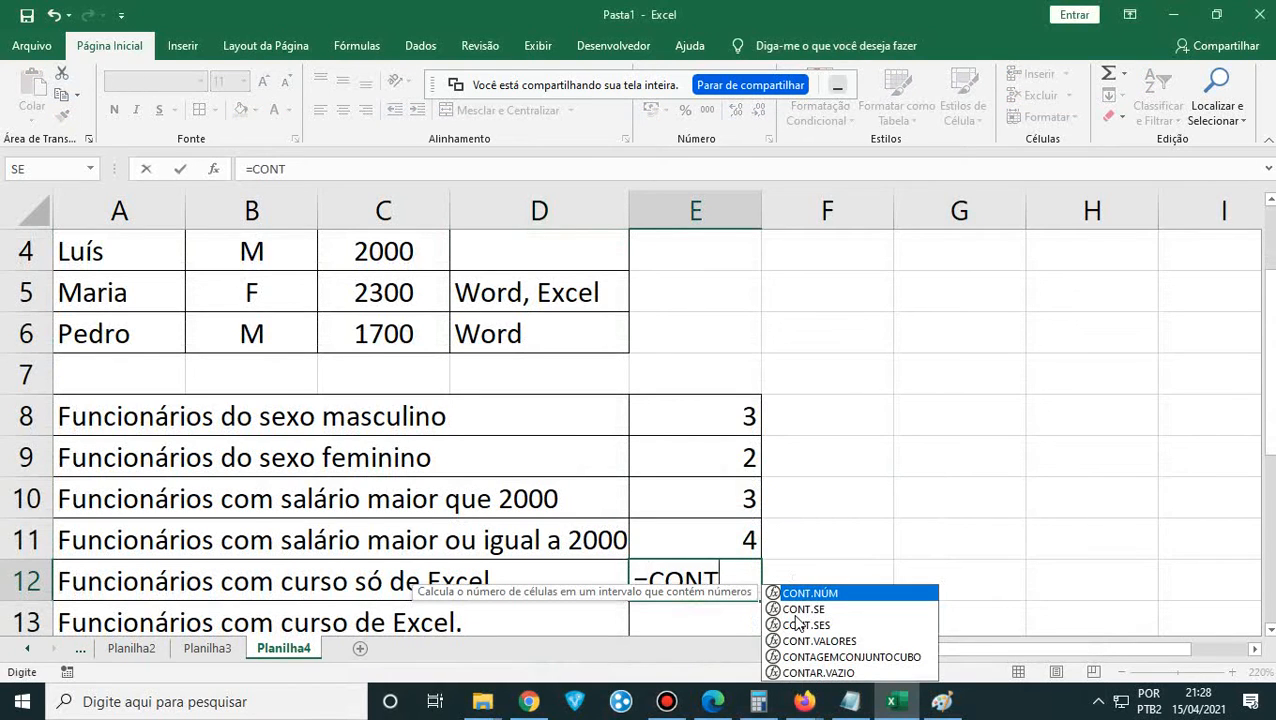
{"action": "left_click", "coordinate": [803, 609]}
{"action": "double_click", "coordinate": [803, 609]}
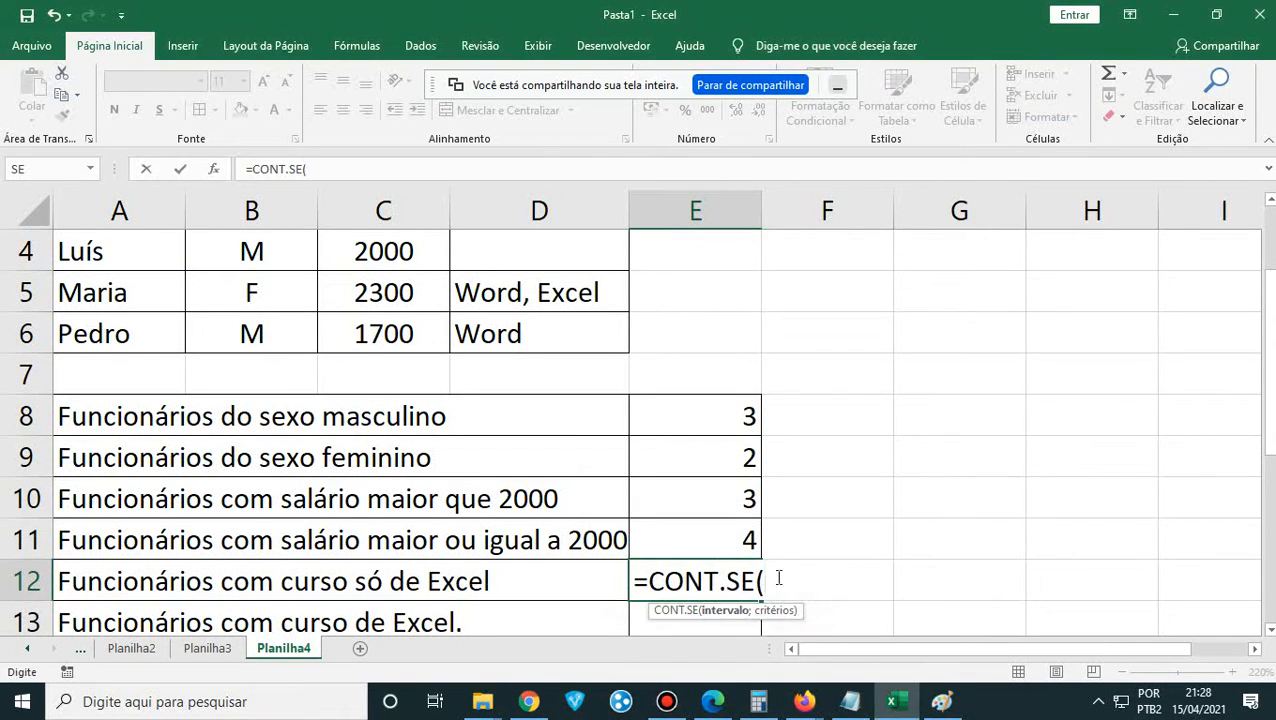
{"action": "scroll", "coordinate": [431, 295], "scroll_direction": "up", "scroll_amount": 1}
{"action": "left_click_drag", "start_coordinate": [521, 292], "coordinate": [527, 447]}
{"action": "scroll", "coordinate": [797, 413], "scroll_direction": "down", "scroll_amount": 4}
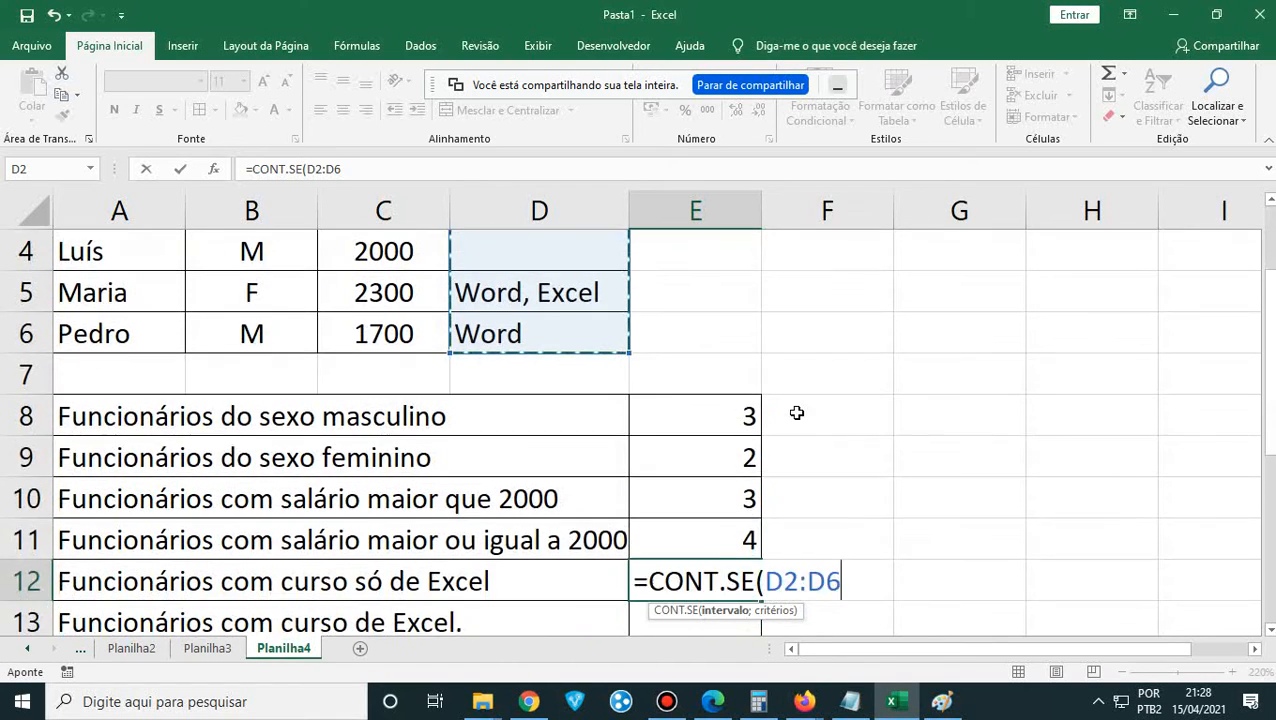
{"action": "scroll", "coordinate": [801, 413], "scroll_direction": "up", "scroll_amount": 2}
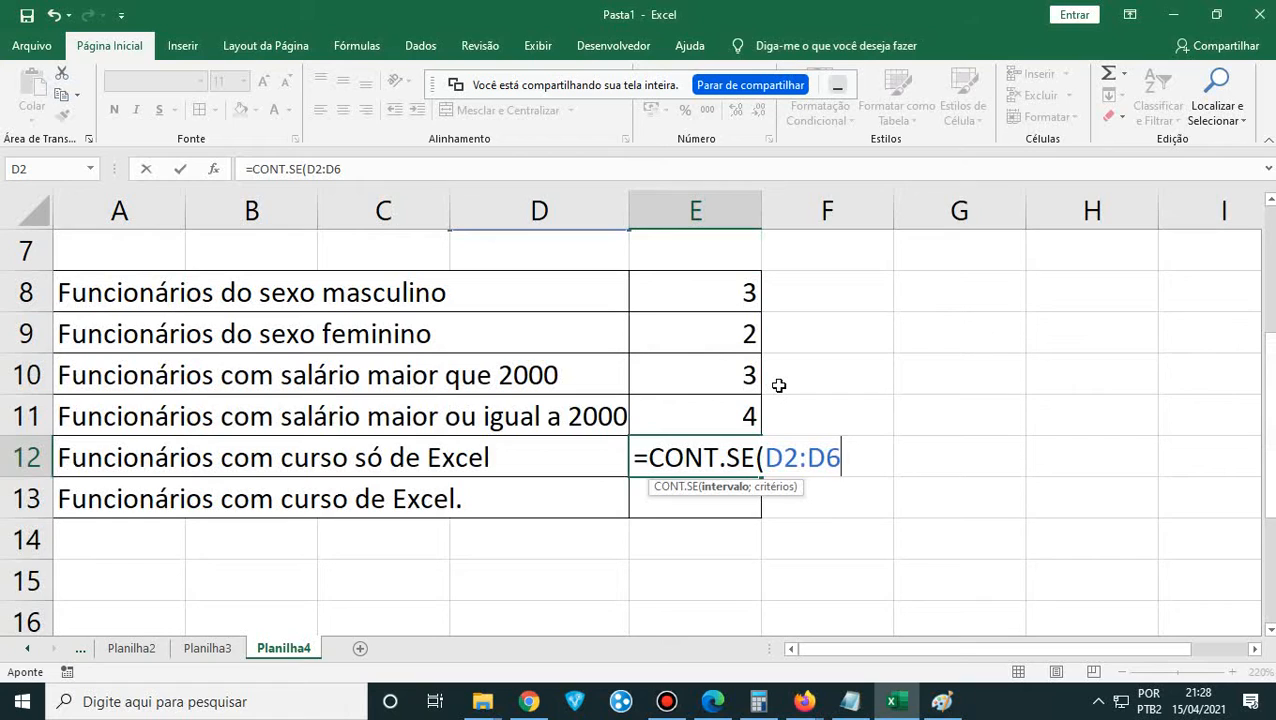
- Complete the E12 formula with the criterion "Excel" as =CONT.SE(D2:D6;"Excel")
{"action": "type", "text": ";\"Exc"}
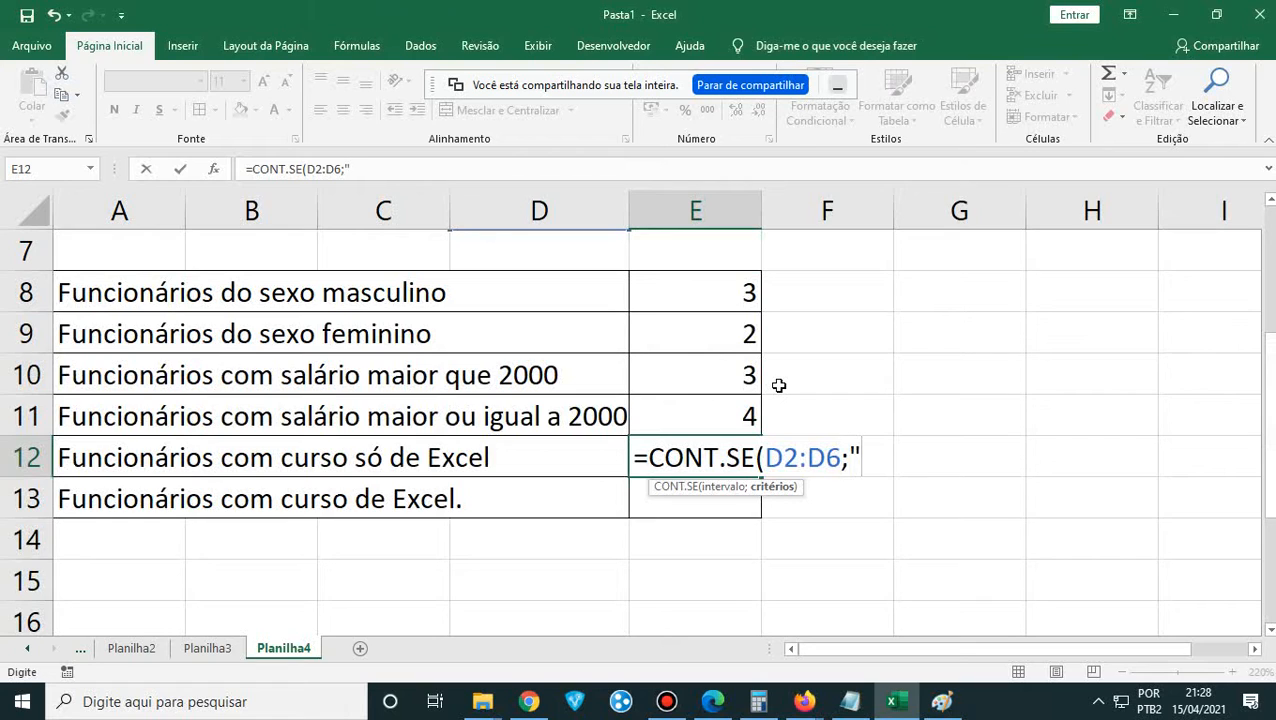
{"action": "type", "text": "e"}
{"action": "key", "text": "BackSpace"}
{"action": "type", "text": "Excel"}
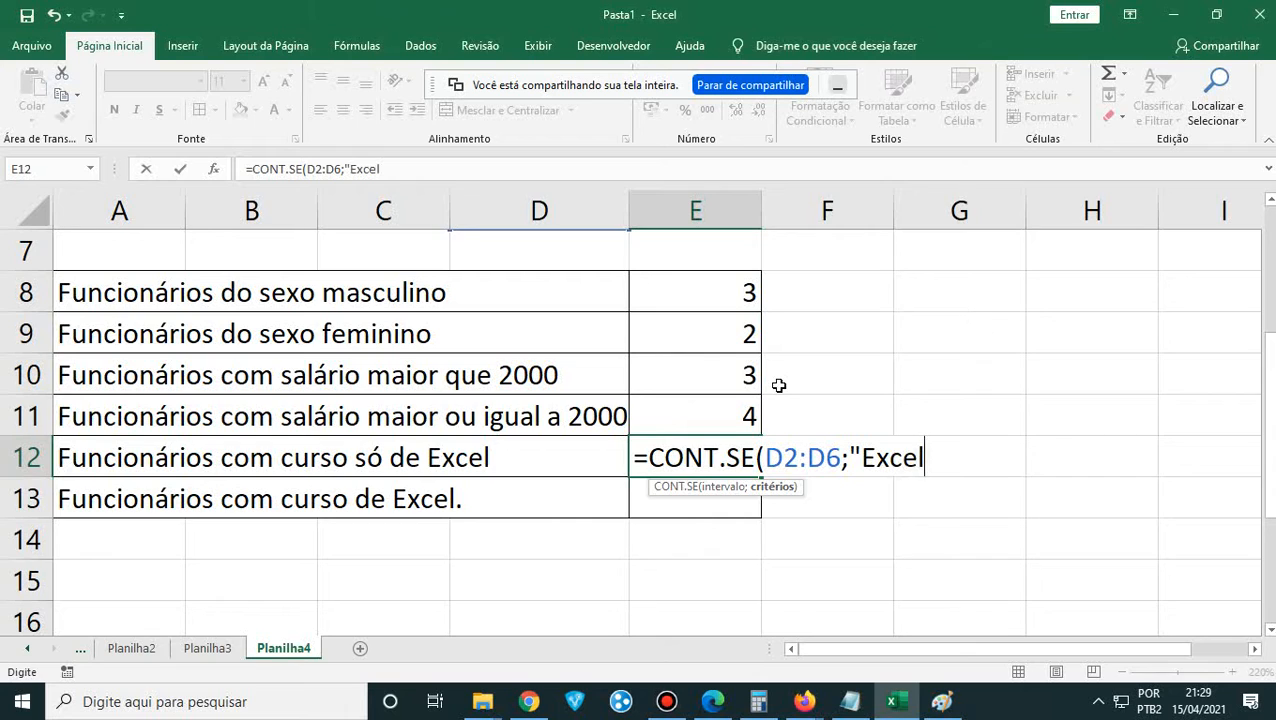
{"action": "type", "text": "\")"}
{"action": "key", "text": "Return"}
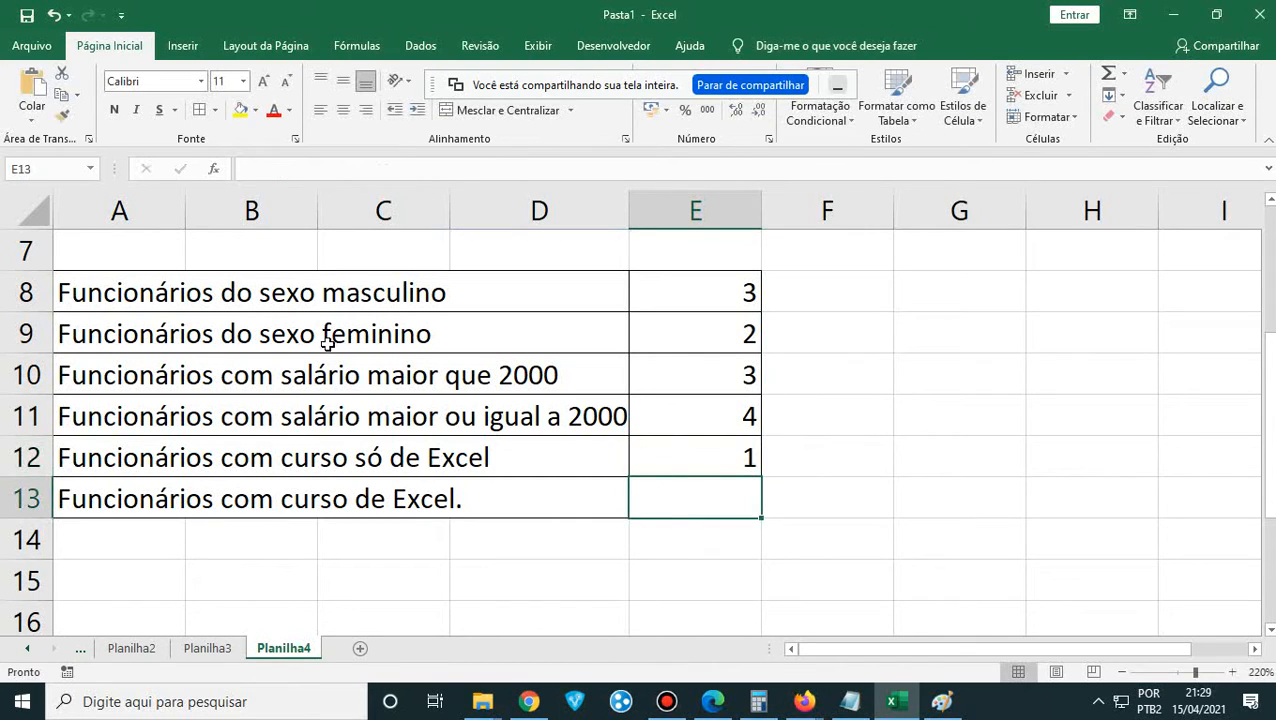
- Review the E12 formula and check each course entry in D2:D6 against its "Excel" criterion
{"action": "left_click", "coordinate": [709, 456]}
{"action": "scroll", "coordinate": [709, 461], "scroll_direction": "up", "scroll_amount": 1}
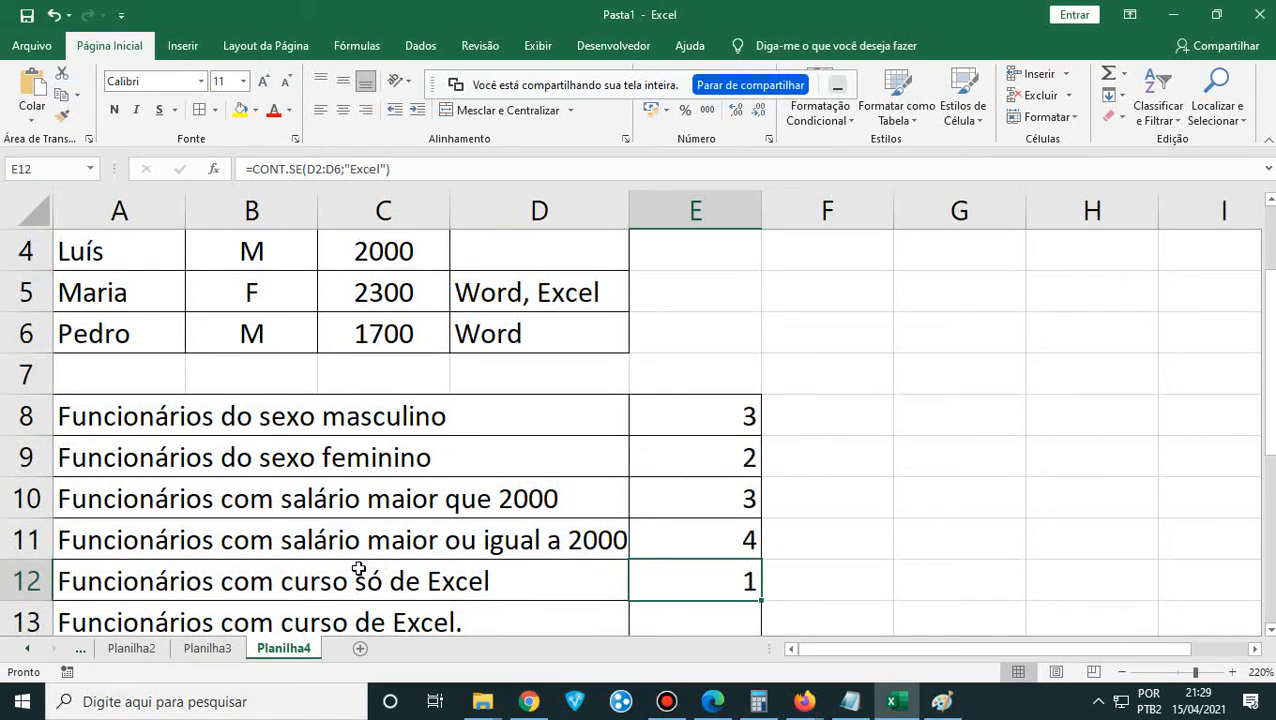
{"action": "scroll", "coordinate": [384, 562], "scroll_direction": "up", "scroll_amount": 1}
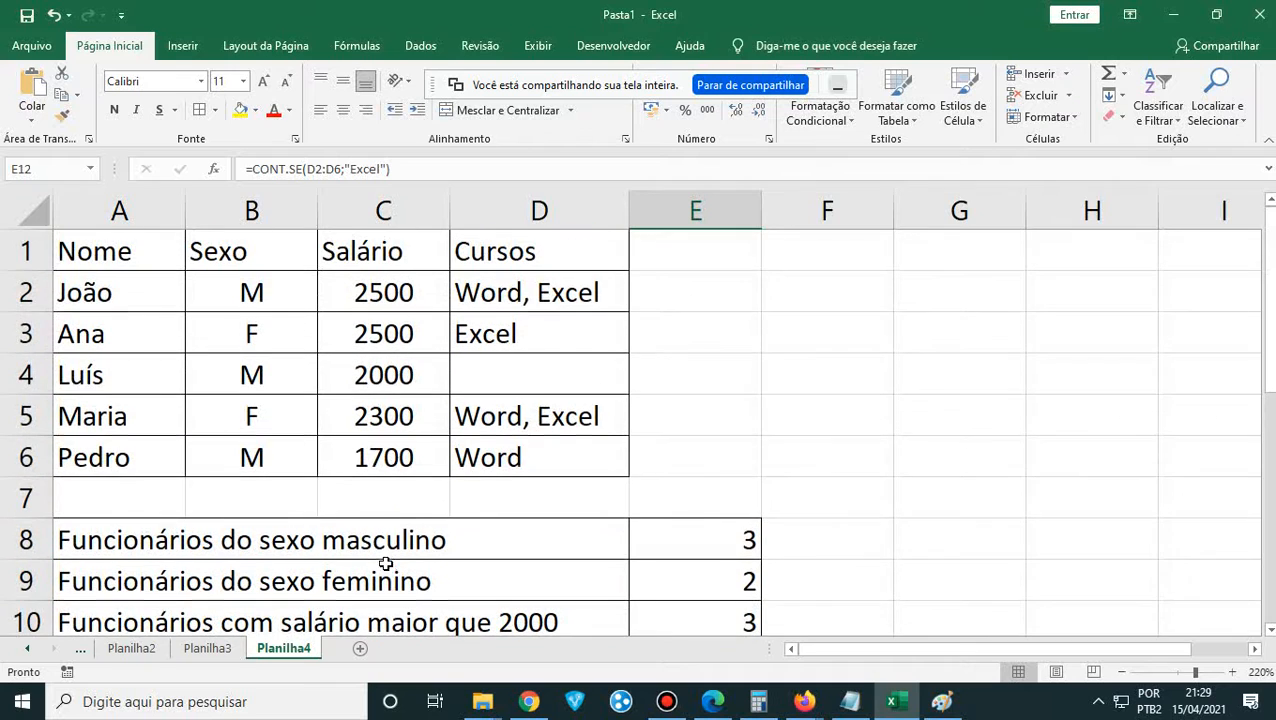
{"action": "left_click", "coordinate": [550, 296]}
{"action": "left_click", "coordinate": [561, 333]}
{"action": "left_click", "coordinate": [531, 287]}
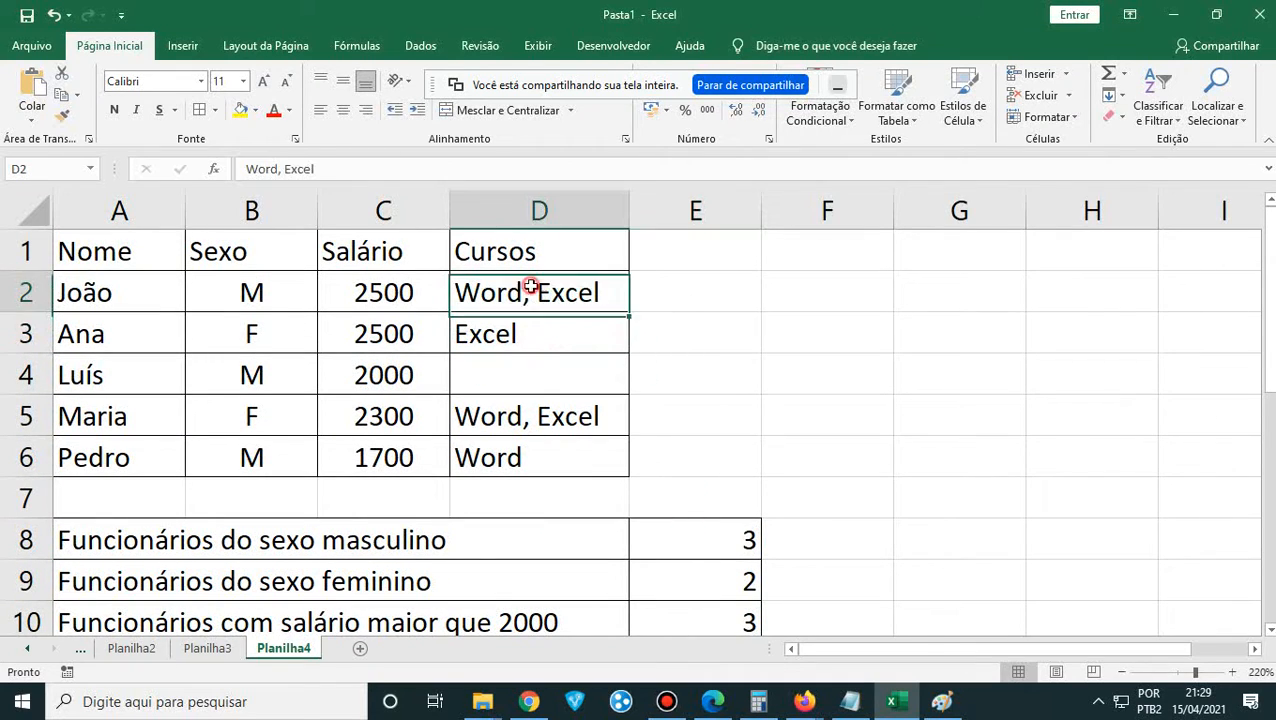
{"action": "left_click", "coordinate": [507, 334]}
{"action": "left_click", "coordinate": [538, 373]}
{"action": "left_click", "coordinate": [535, 425]}
{"action": "left_click", "coordinate": [538, 466]}
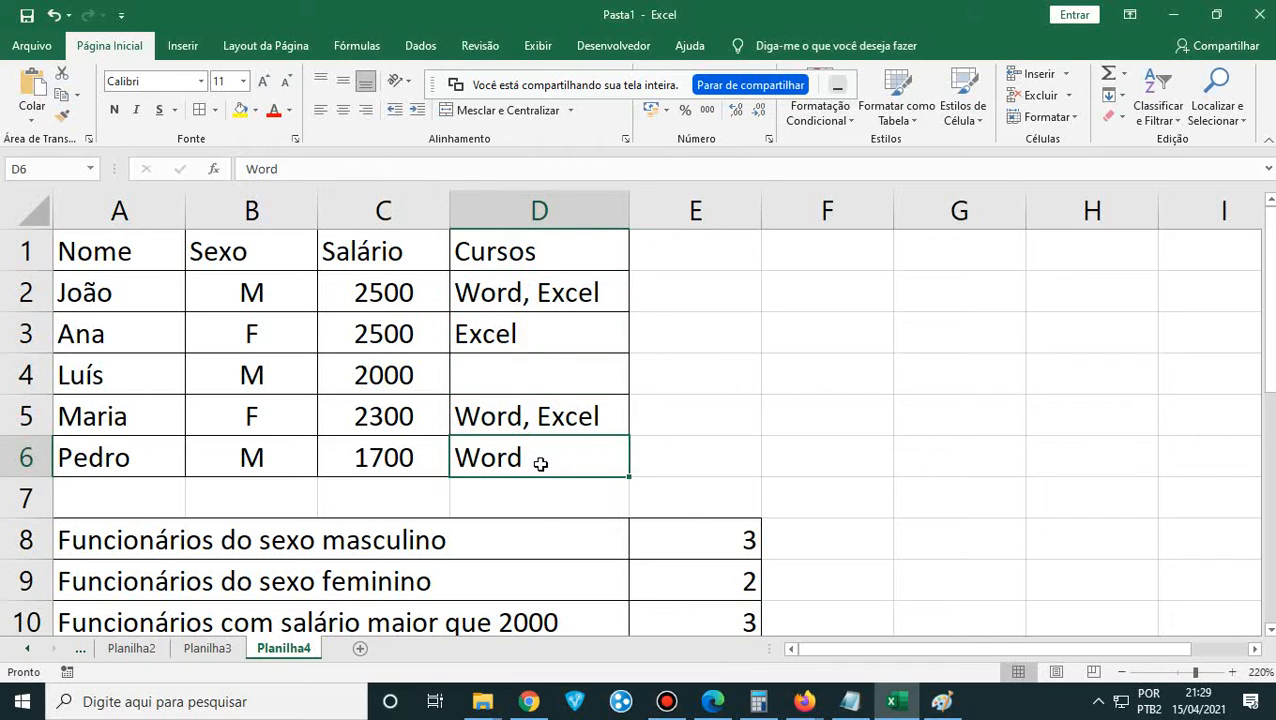
- Compare the row 13 label for employees with an Excel course with the combined course entries in D2 and D5
{"action": "scroll", "coordinate": [540, 464], "scroll_direction": "down", "scroll_amount": 2}
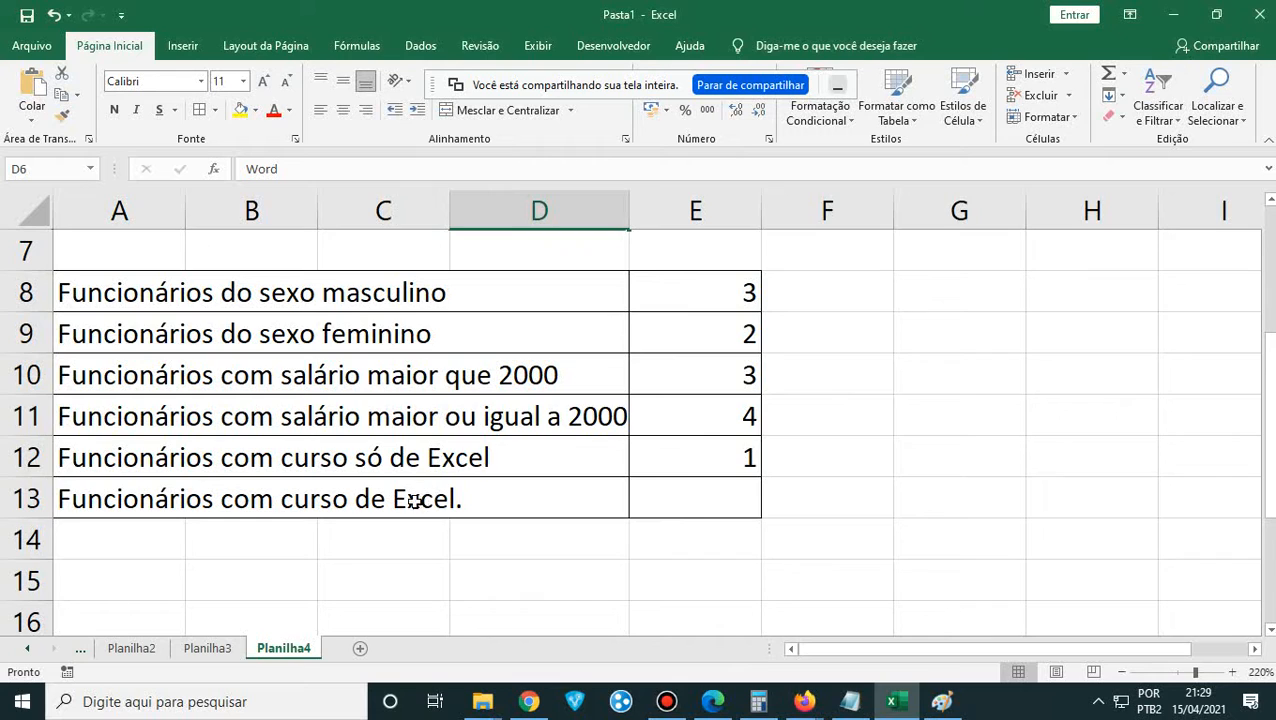
{"action": "scroll", "coordinate": [414, 500], "scroll_direction": "up", "scroll_amount": 2}
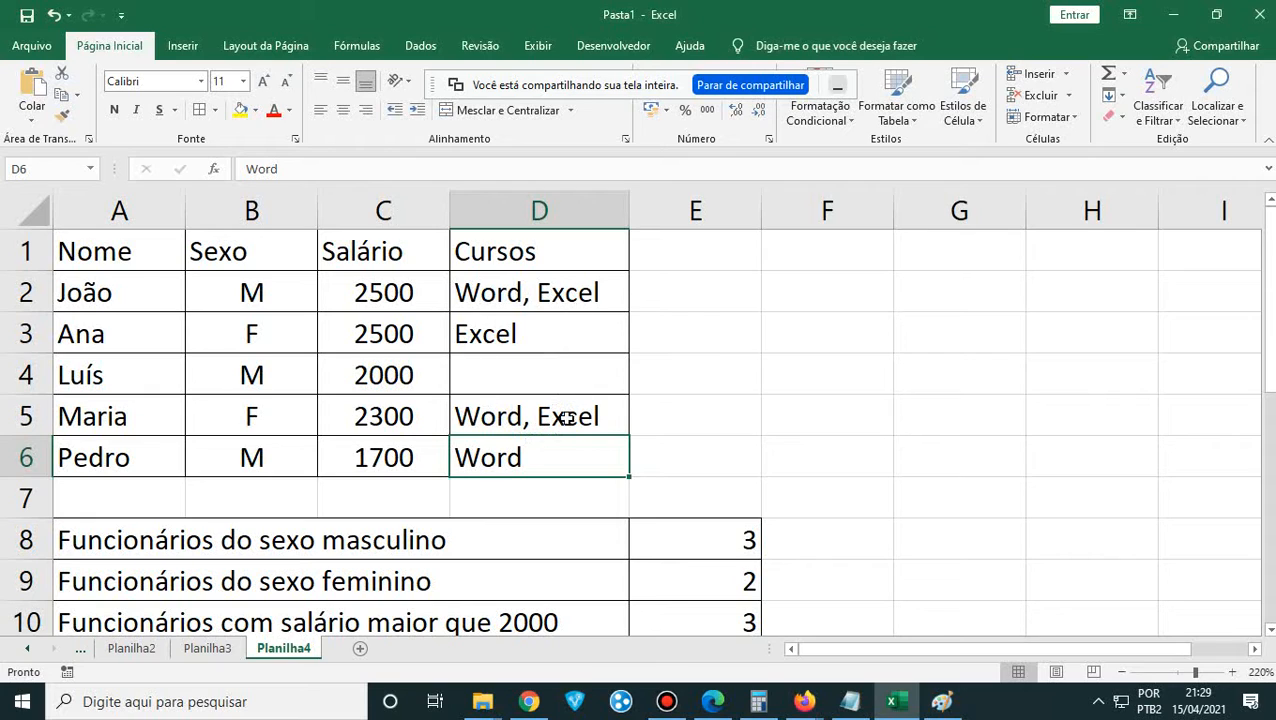
{"action": "left_click", "coordinate": [514, 292]}
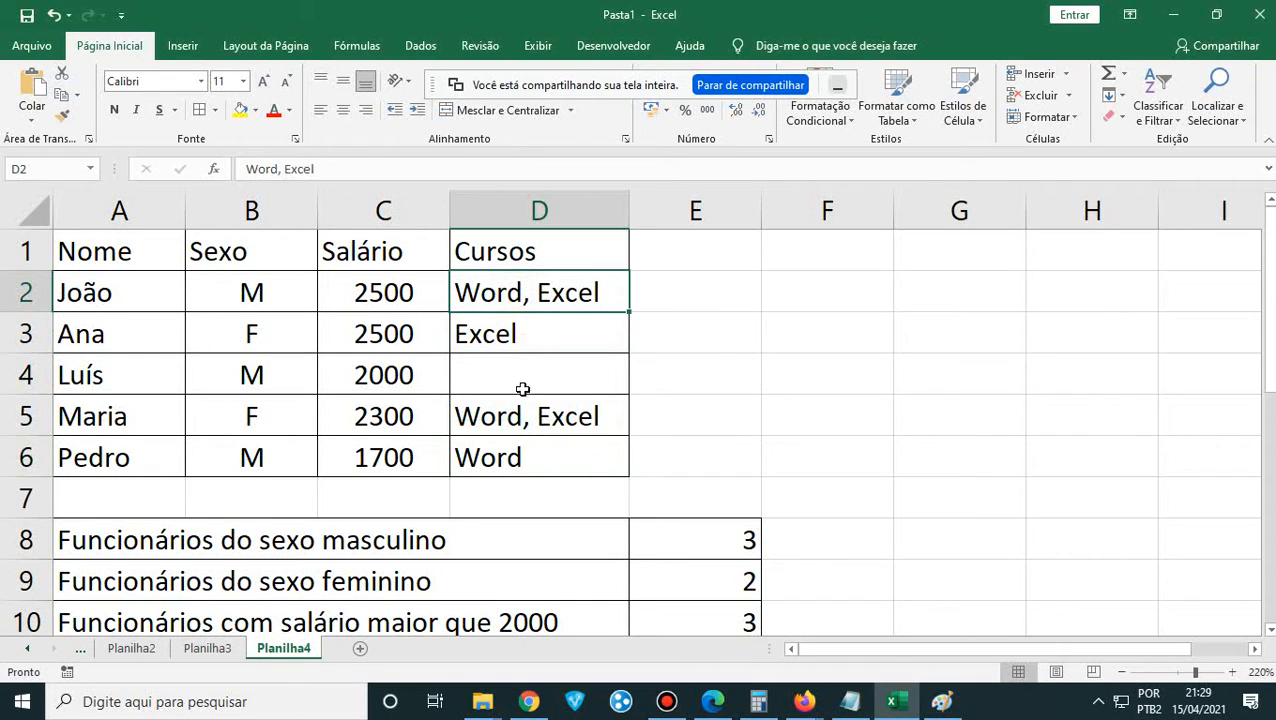
{"action": "left_click", "coordinate": [512, 417]}
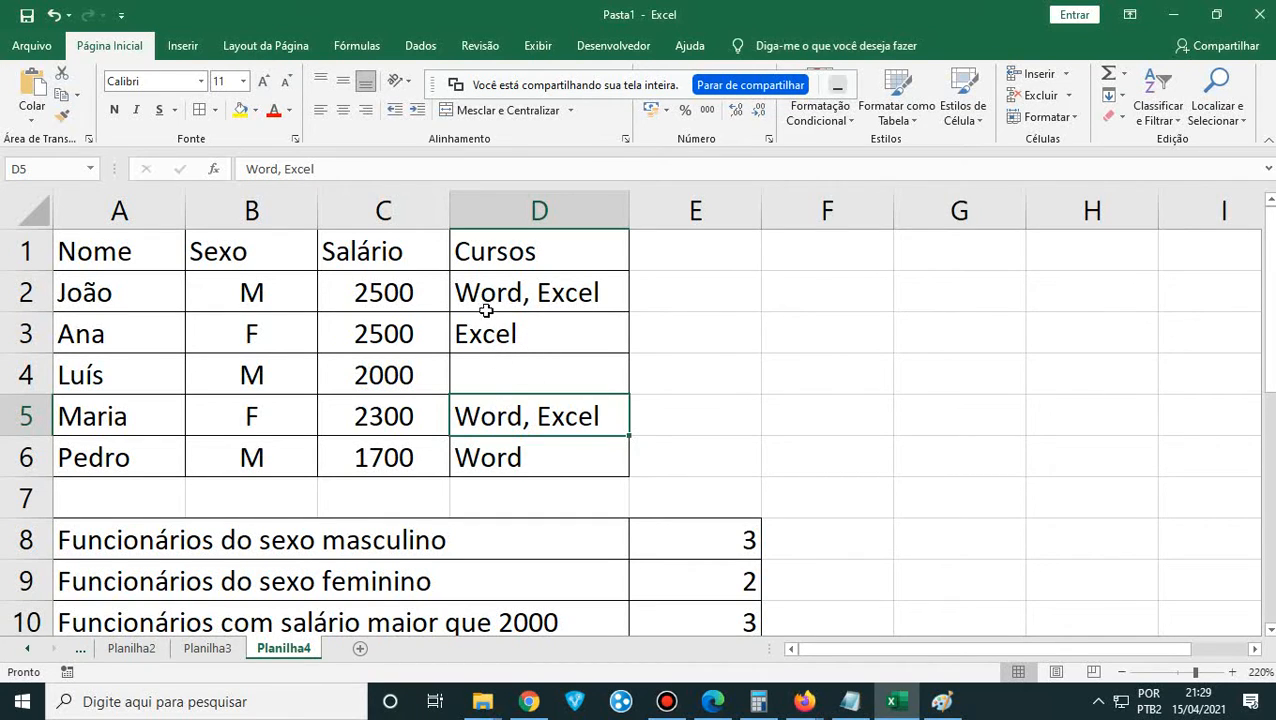
- Recheck the Excel-course labels in rows 12 and 13 against the course entries in D2:D6
{"action": "scroll", "coordinate": [508, 405], "scroll_direction": "down", "scroll_amount": 2}
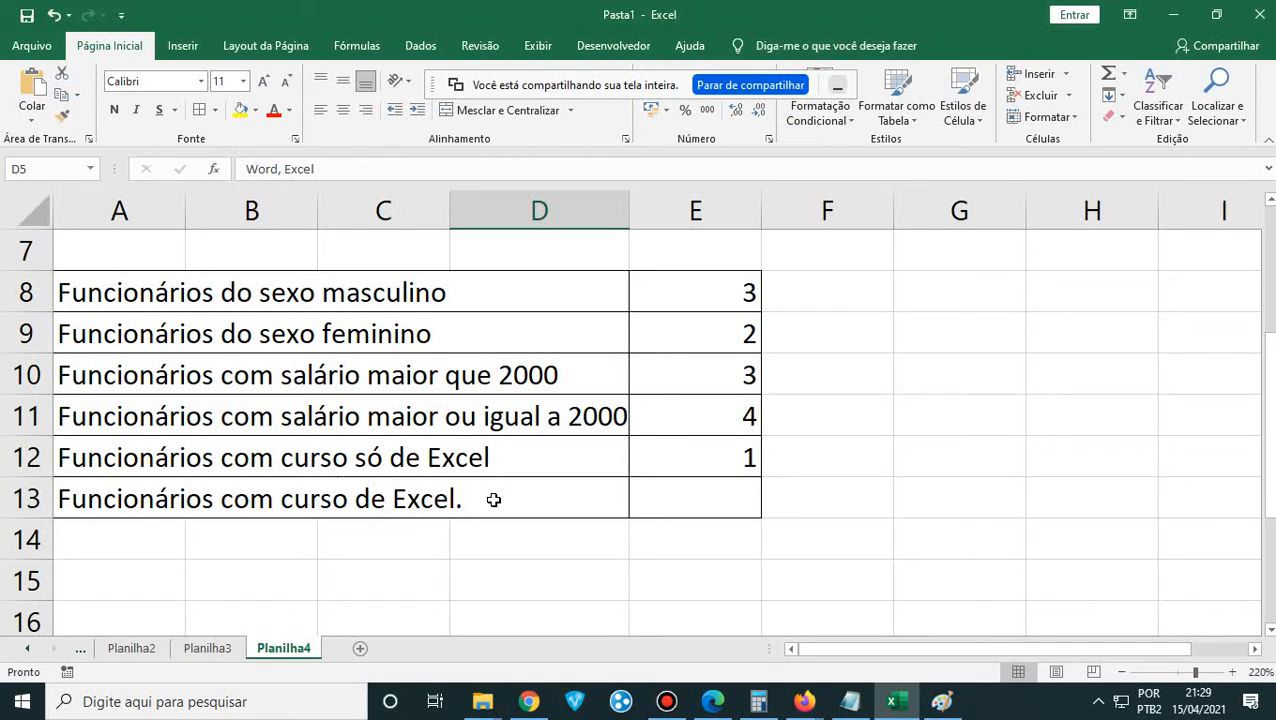
{"action": "scroll", "coordinate": [505, 492], "scroll_direction": "up", "scroll_amount": 2}
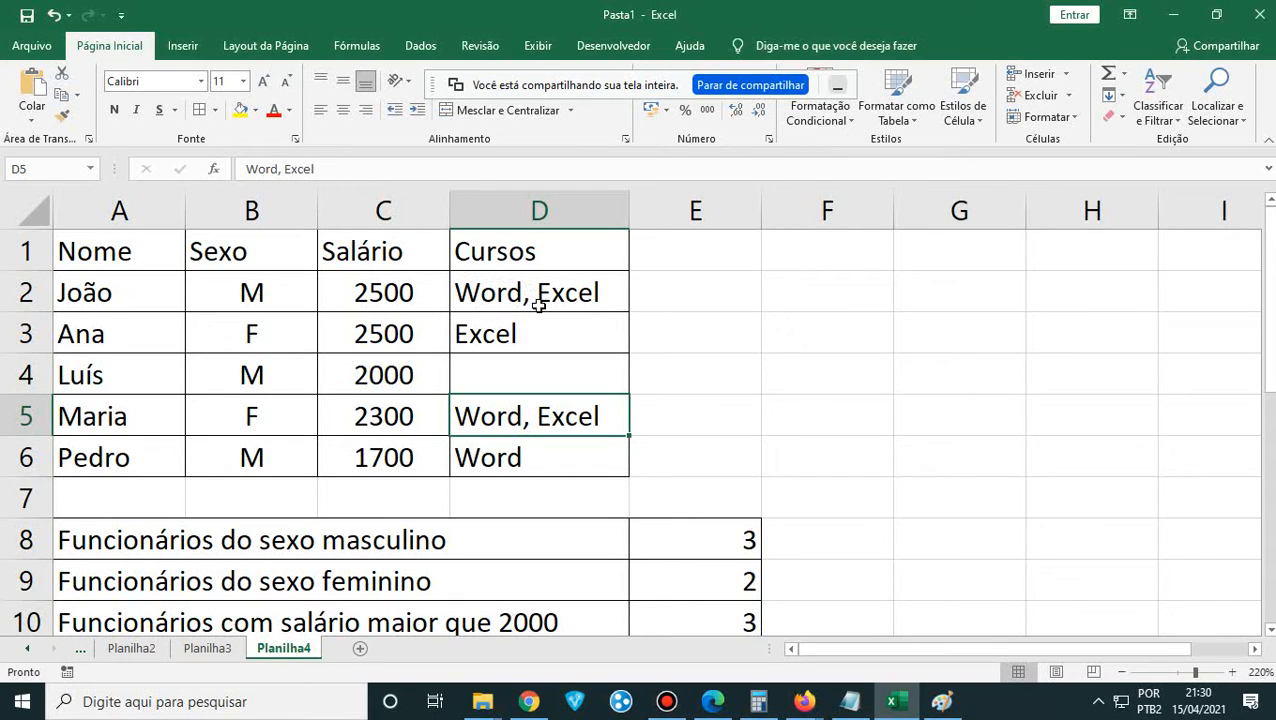
{"action": "scroll", "coordinate": [505, 476], "scroll_direction": "down", "scroll_amount": 3}
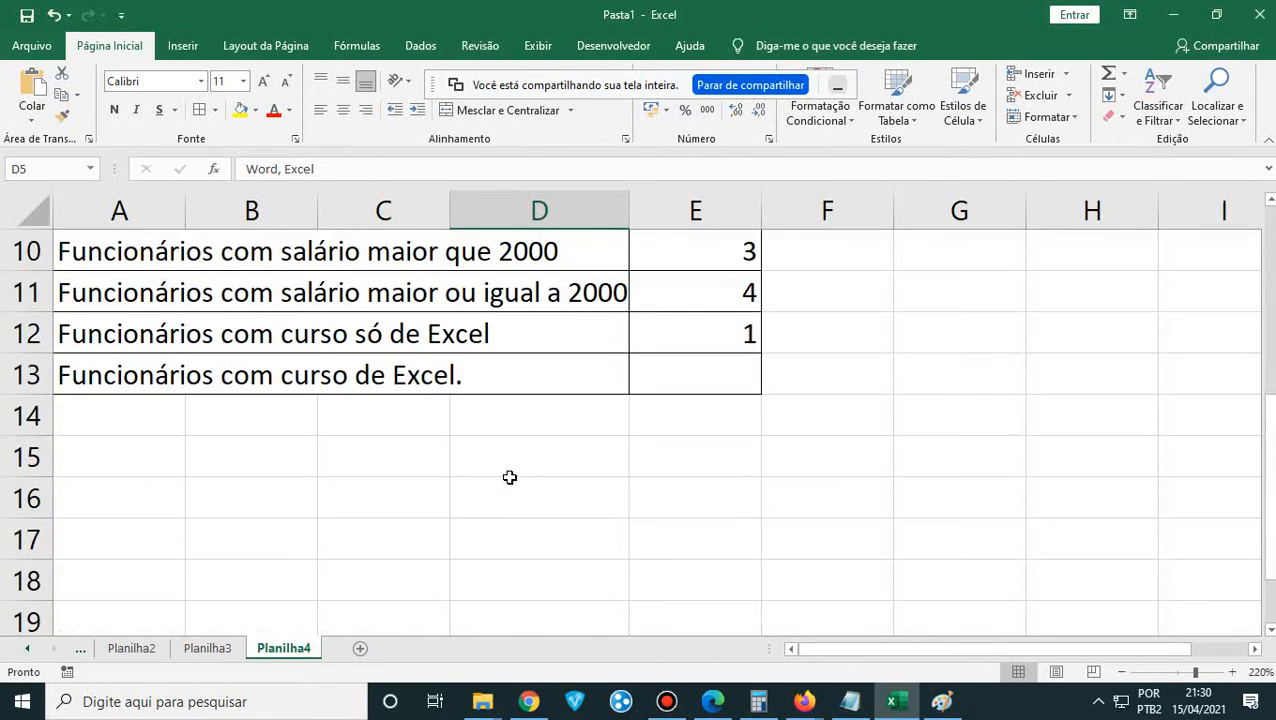
{"action": "scroll", "coordinate": [509, 477], "scroll_direction": "up", "scroll_amount": 2}
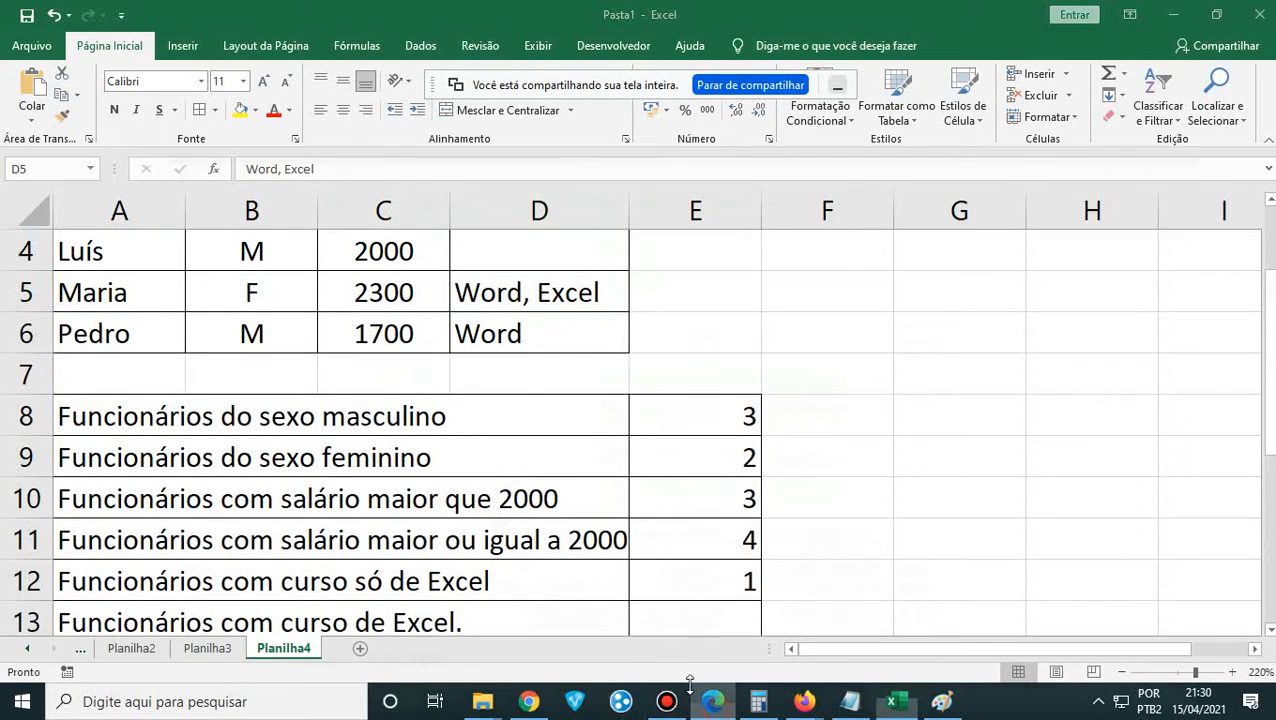
- Switch to the handout in Edge and look through pages 42 to 44 for the CONT.SE explanation
{"action": "left_click", "coordinate": [712, 701]}
{"action": "scroll", "coordinate": [562, 385], "scroll_direction": "down", "scroll_amount": 1}
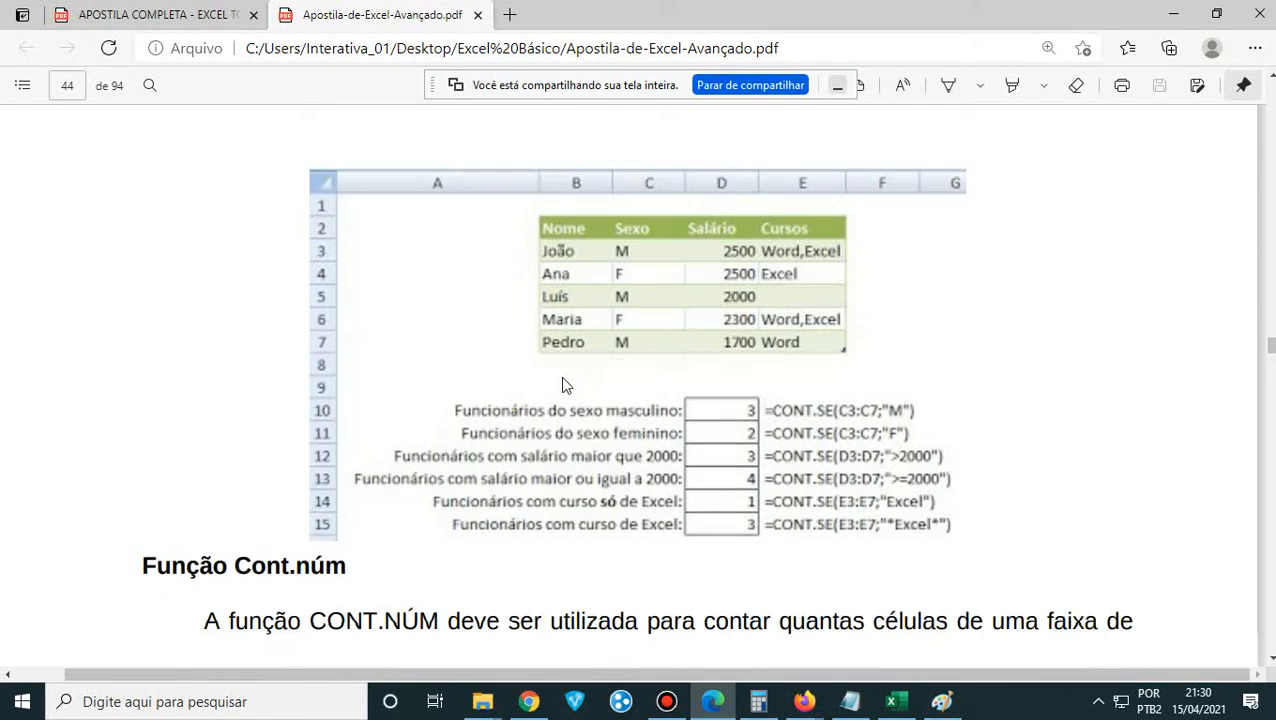
{"action": "scroll", "coordinate": [562, 385], "scroll_direction": "down", "scroll_amount": 2}
{"action": "scroll", "coordinate": [562, 385], "scroll_direction": "up", "scroll_amount": 6}
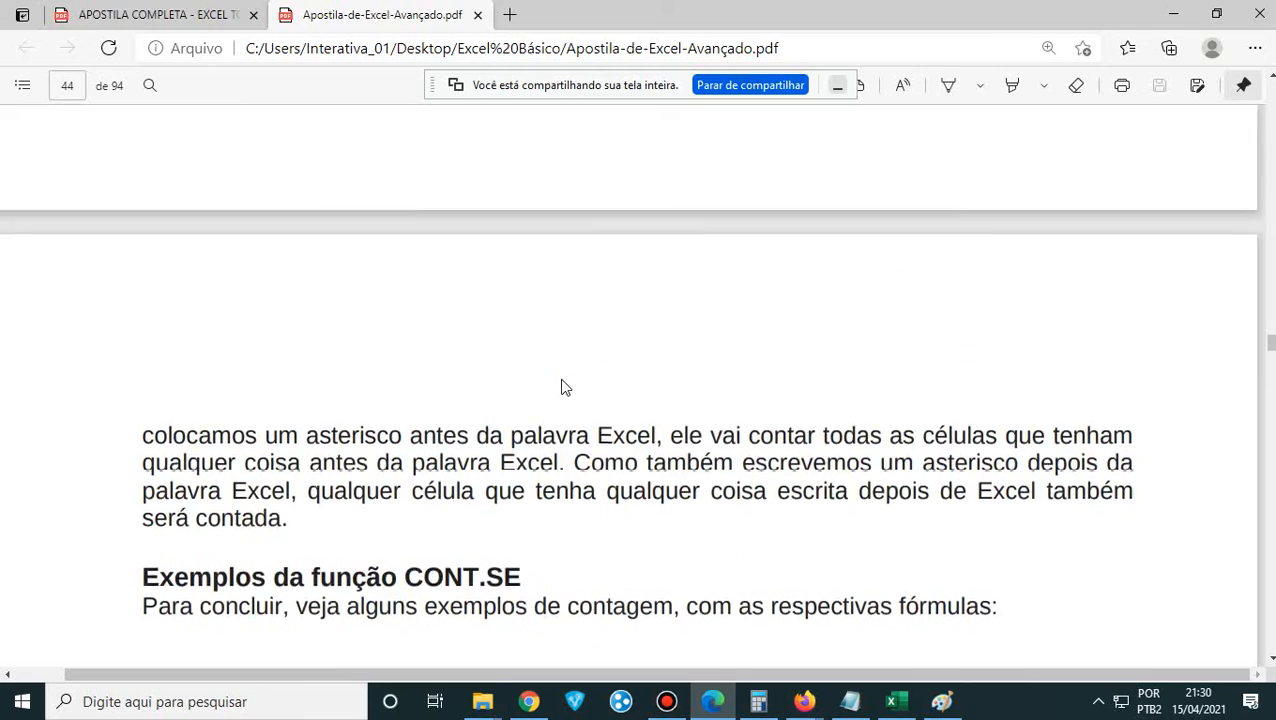
{"action": "scroll", "coordinate": [562, 387], "scroll_direction": "up", "scroll_amount": 8}
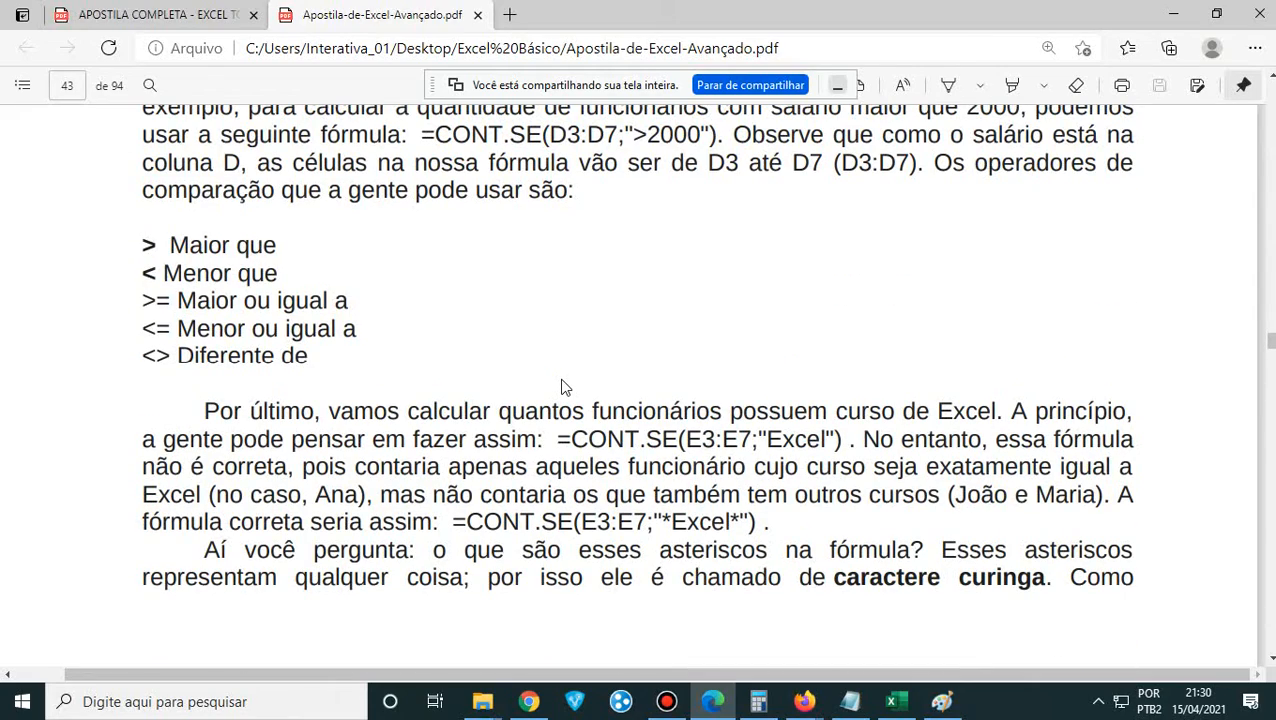
{"action": "scroll", "coordinate": [561, 386], "scroll_direction": "up", "scroll_amount": 10}
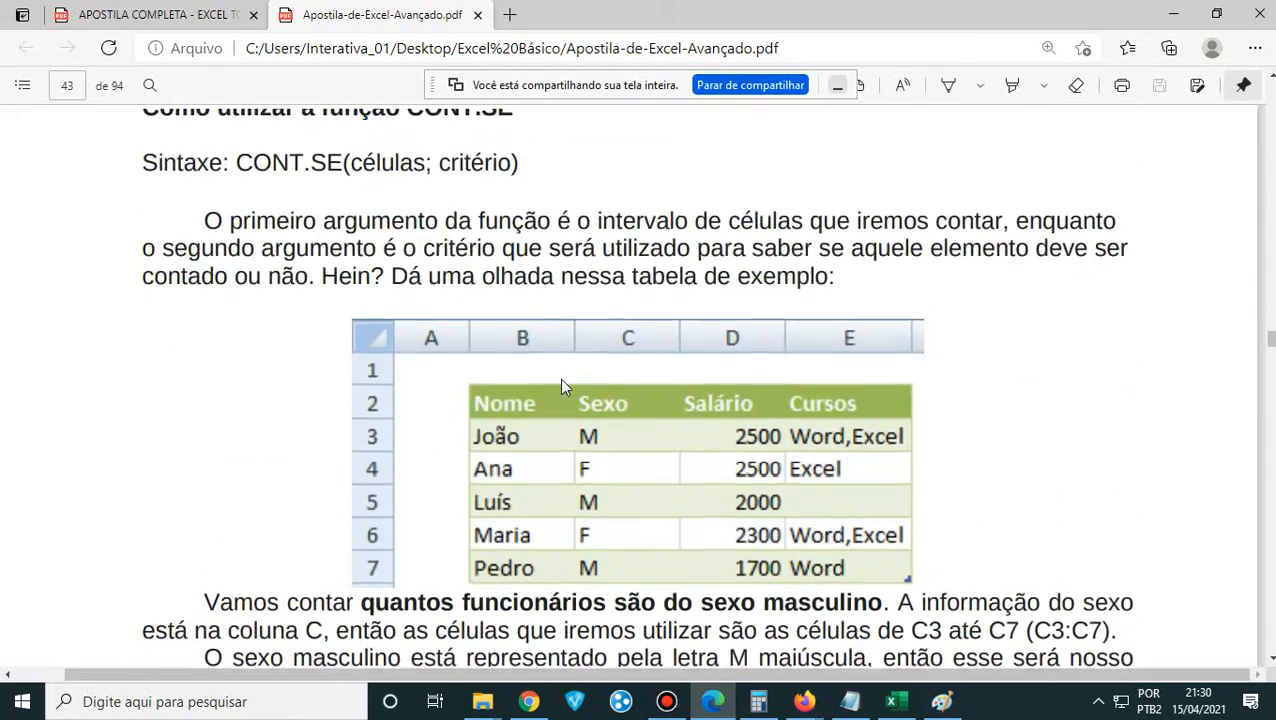
{"action": "scroll", "coordinate": [561, 380], "scroll_direction": "up", "scroll_amount": 5}
{"action": "scroll", "coordinate": [561, 380], "scroll_direction": "down", "scroll_amount": 5}
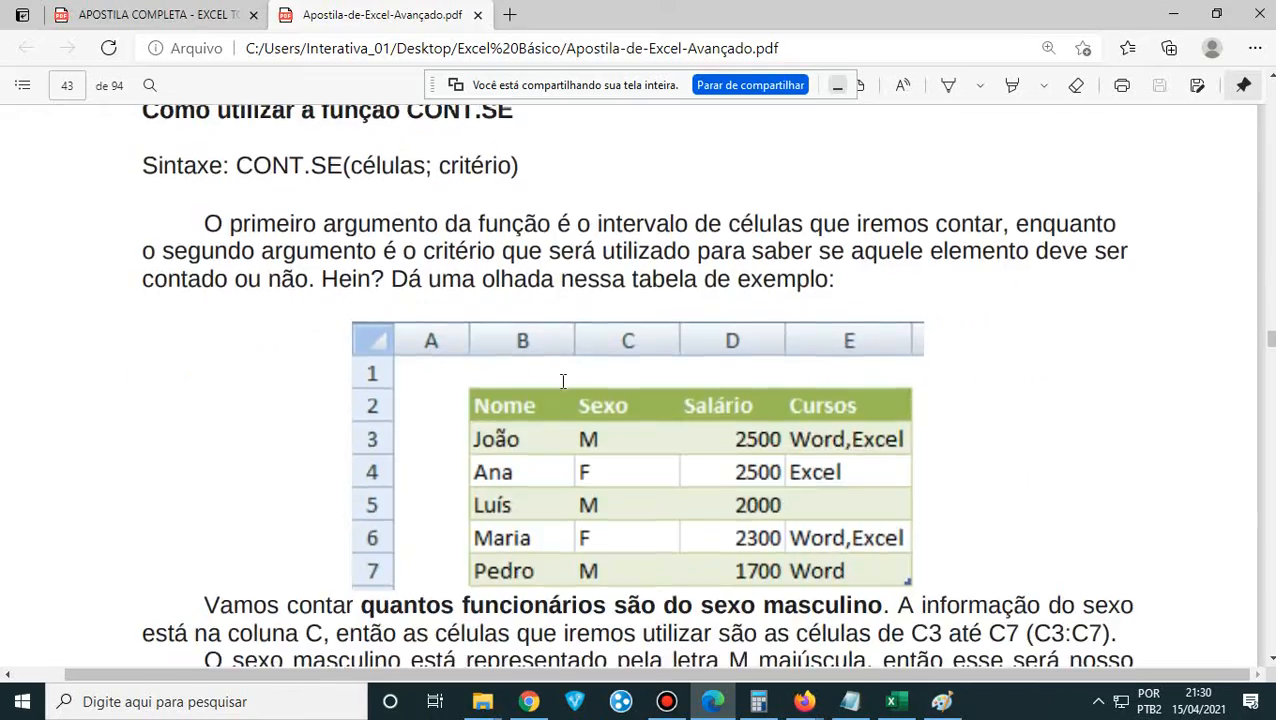
{"action": "scroll", "coordinate": [563, 381], "scroll_direction": "up", "scroll_amount": 12}
{"action": "scroll", "coordinate": [561, 389], "scroll_direction": "down", "scroll_amount": 4}
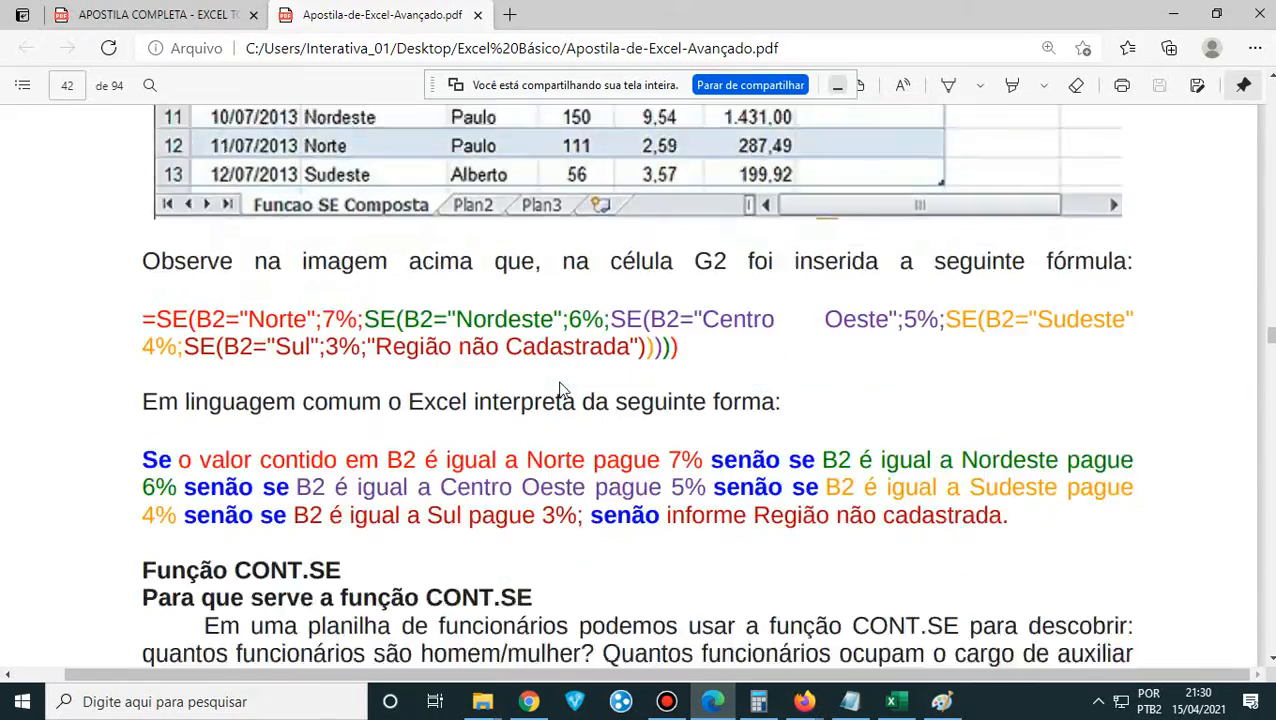
{"action": "scroll", "coordinate": [561, 389], "scroll_direction": "down", "scroll_amount": 15}
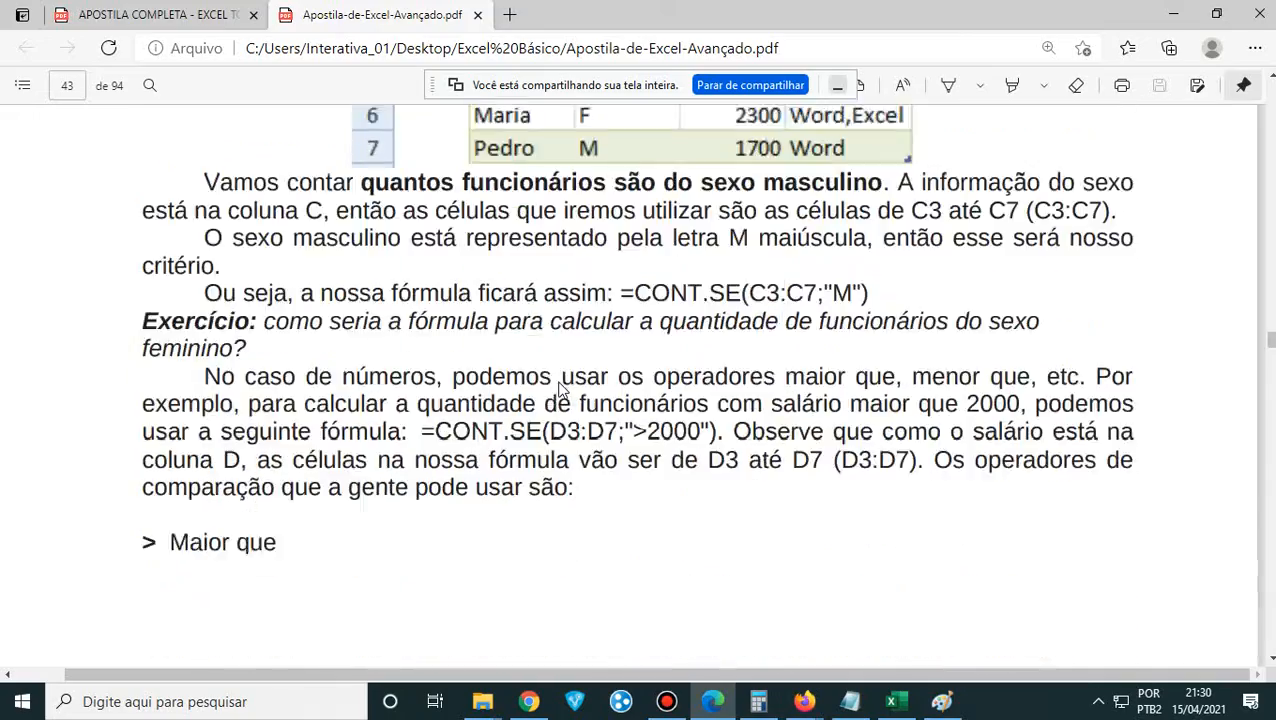
- Read the handout's comparison operators and highlight its first Excel-course formula, =CONT.SE(E3:E7;"Excel")
{"action": "scroll", "coordinate": [561, 389], "scroll_direction": "down", "scroll_amount": 3}
{"action": "scroll", "coordinate": [561, 389], "scroll_direction": "up", "scroll_amount": 1}
{"action": "scroll", "coordinate": [561, 390], "scroll_direction": "down", "scroll_amount": 2}
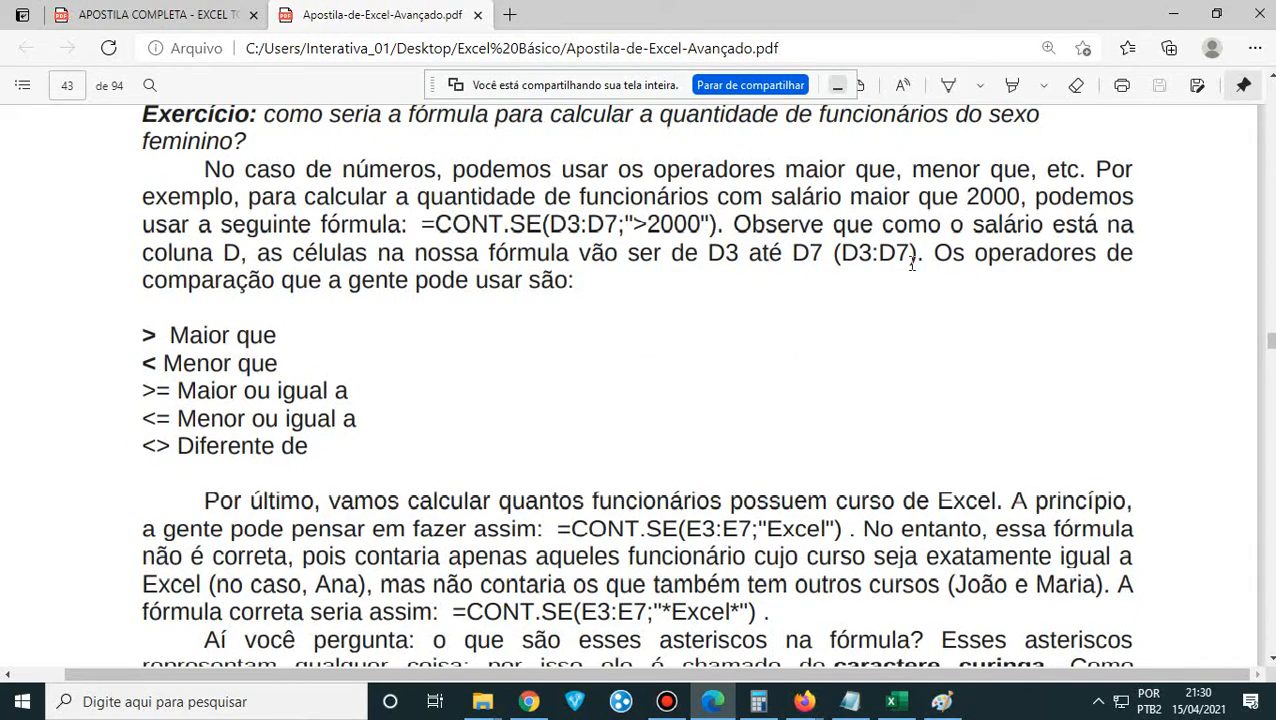
{"action": "left_click_drag", "start_coordinate": [978, 252], "coordinate": [1099, 254]}
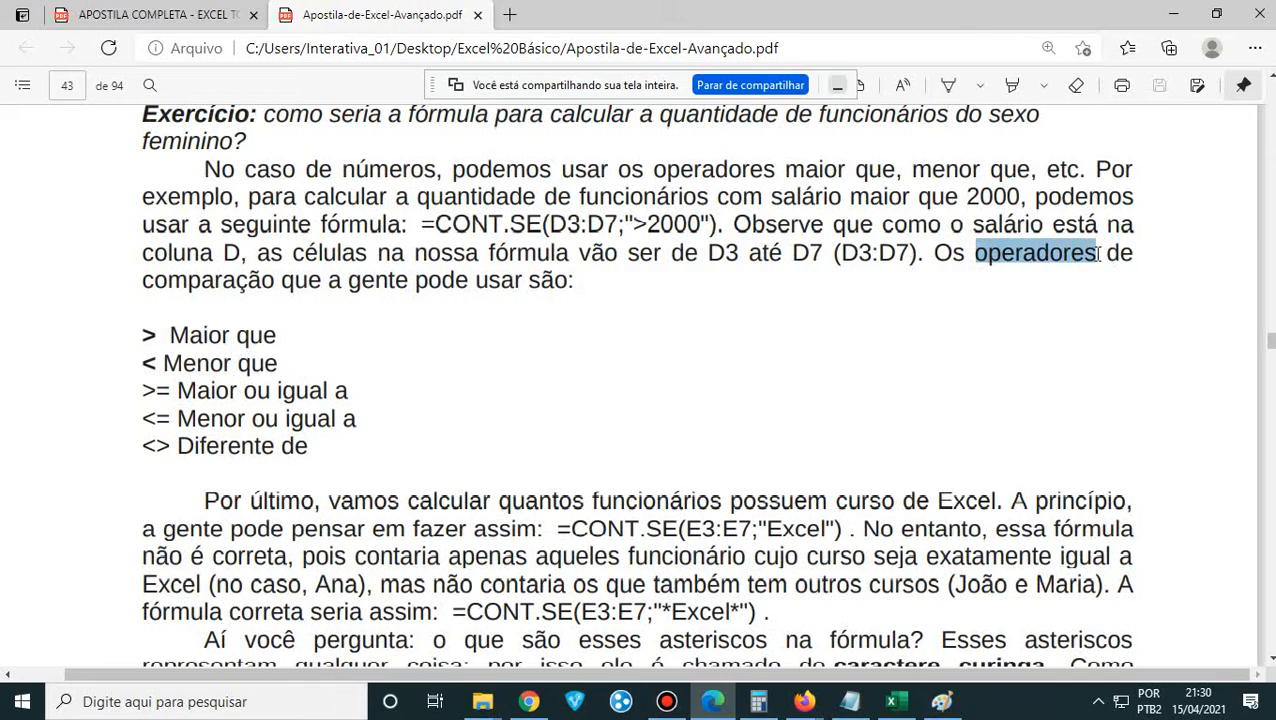
{"action": "scroll", "coordinate": [345, 476], "scroll_direction": "down", "scroll_amount": 3}
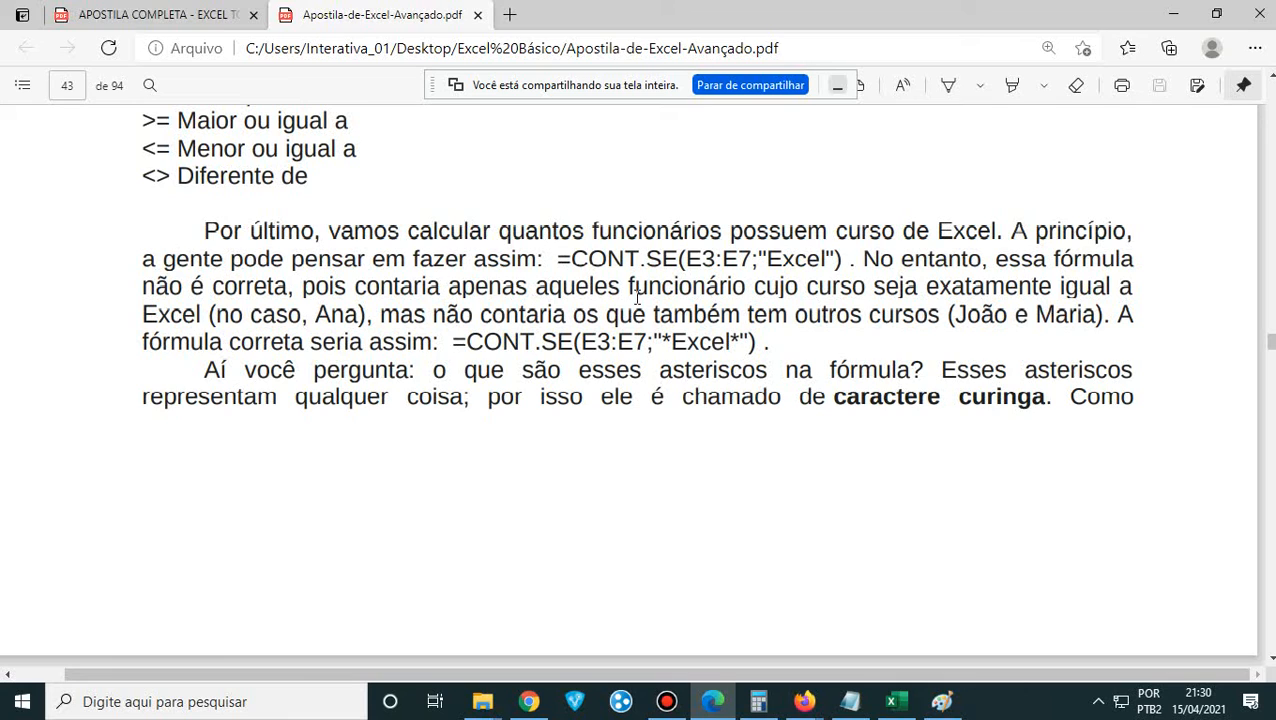
{"action": "left_click_drag", "start_coordinate": [557, 259], "coordinate": [843, 259]}
- Return to Excel and compare the course entries in D2, D3 and D5 with the Excel-course labels in rows 12 and 13
{"action": "left_click", "coordinate": [893, 701]}
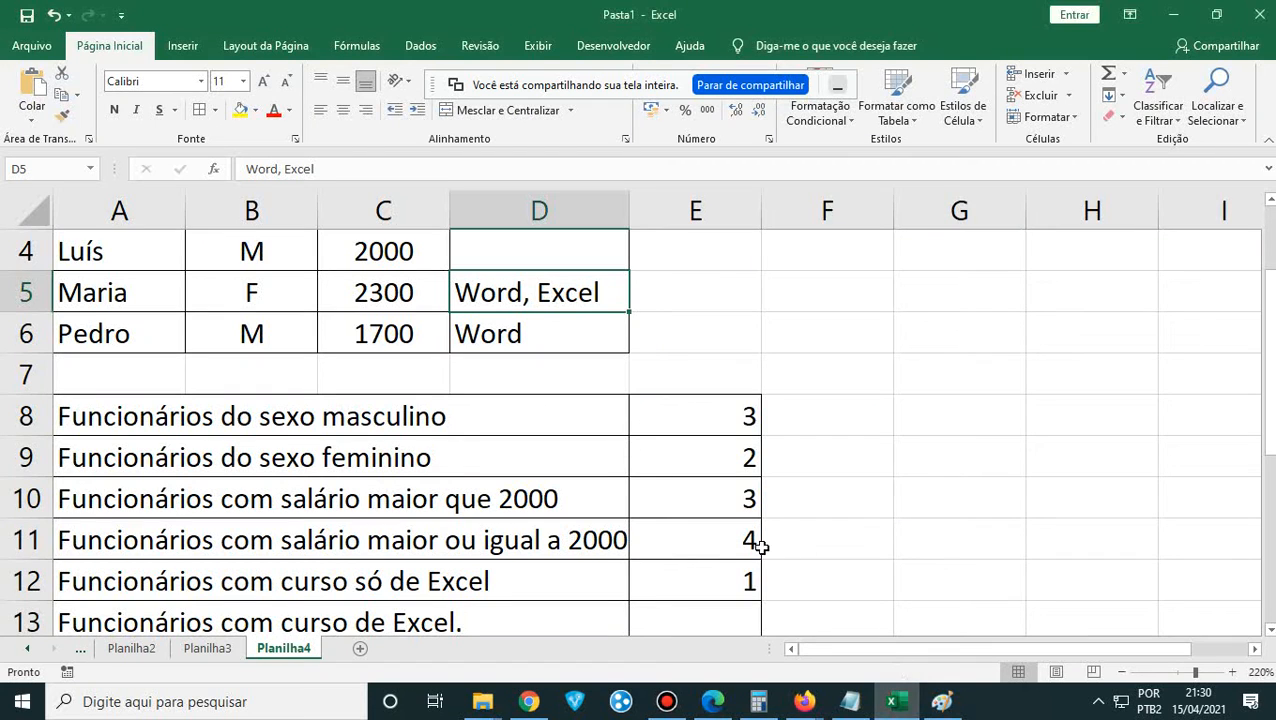
{"action": "scroll", "coordinate": [680, 576], "scroll_direction": "up", "scroll_amount": 1}
{"action": "scroll", "coordinate": [680, 576], "scroll_direction": "up", "scroll_amount": 1}
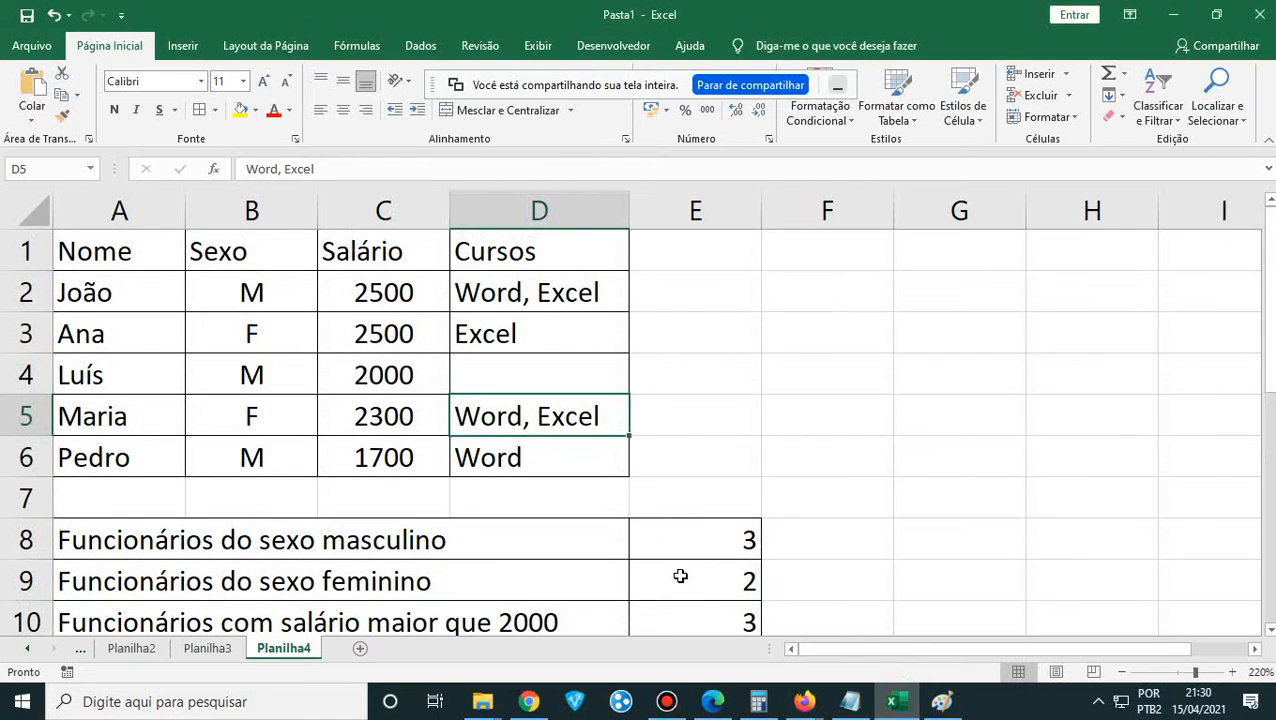
{"action": "left_click", "coordinate": [484, 293]}
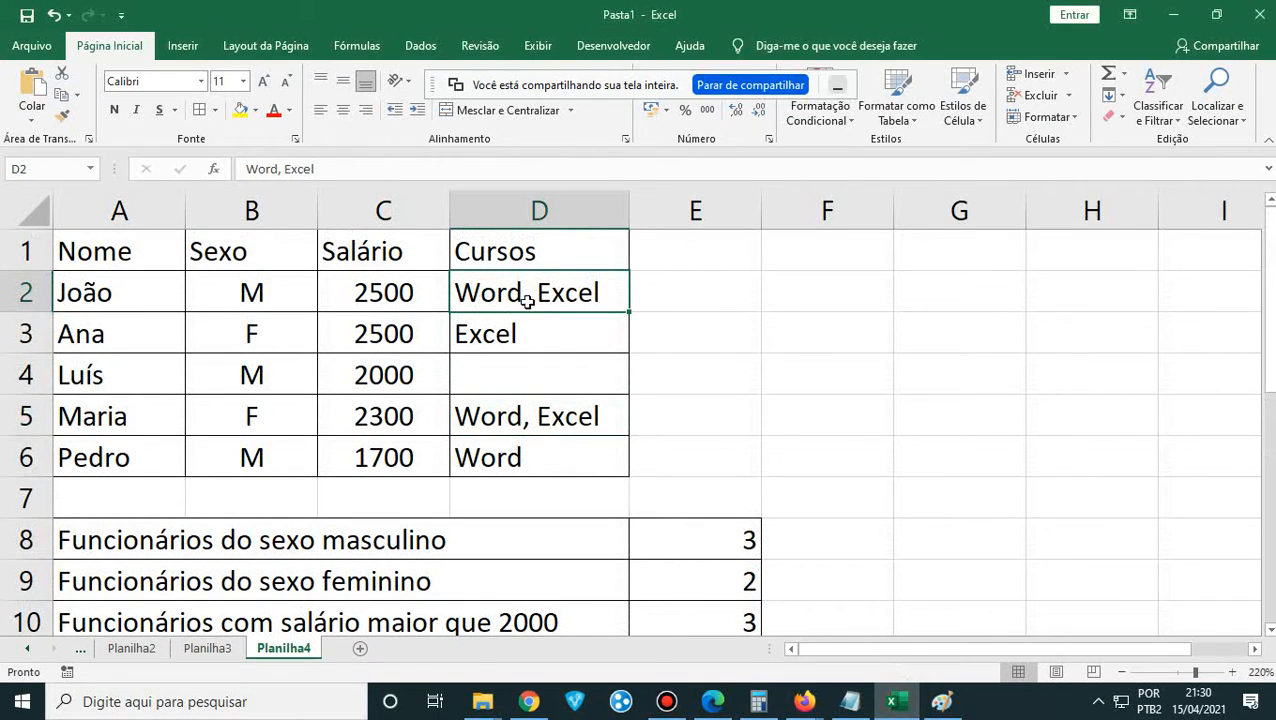
{"action": "left_click", "coordinate": [546, 415]}
{"action": "left_click", "coordinate": [495, 296]}
{"action": "left_click", "coordinate": [529, 342]}
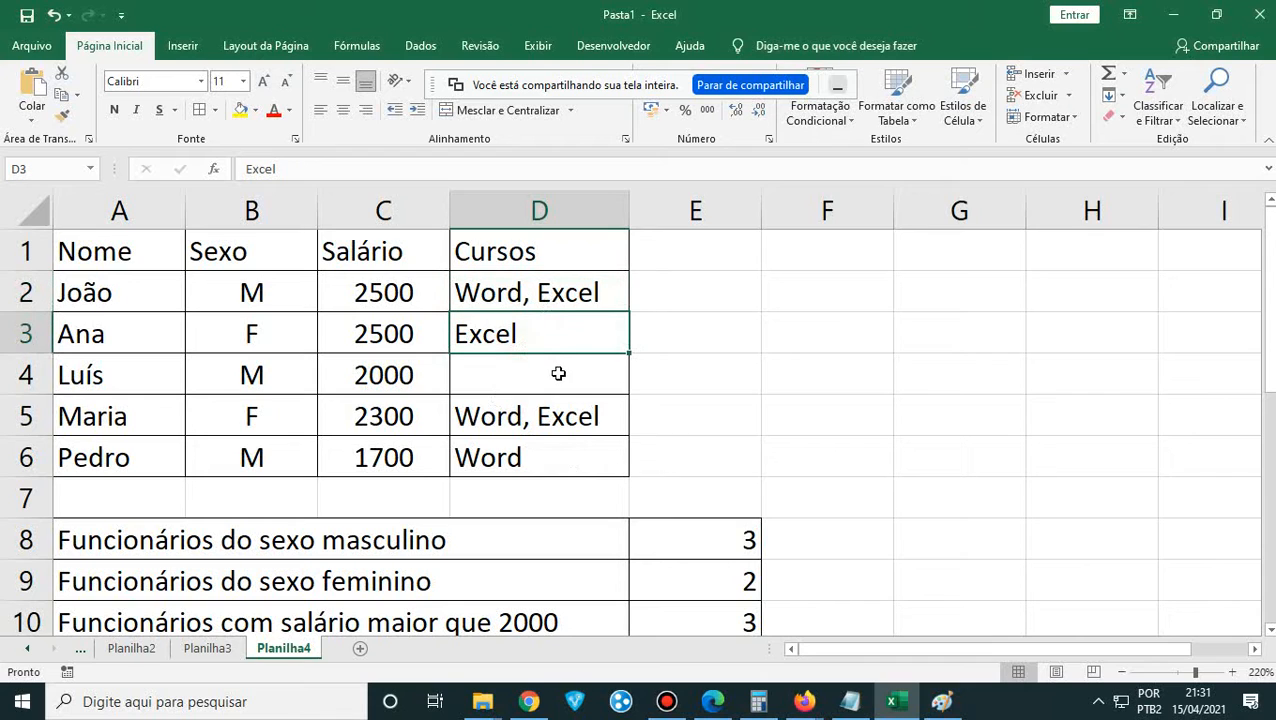
{"action": "scroll", "coordinate": [705, 510], "scroll_direction": "down", "scroll_amount": 1}
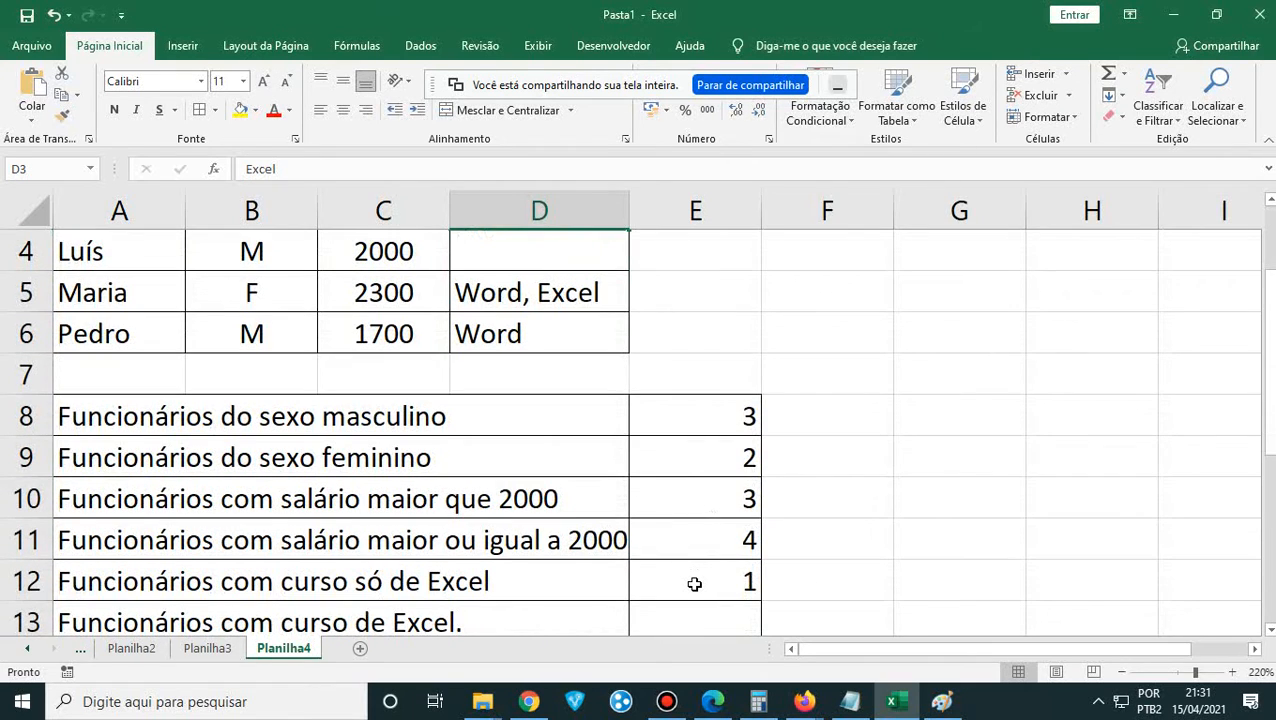
{"action": "scroll", "coordinate": [694, 584], "scroll_direction": "up", "scroll_amount": 1}
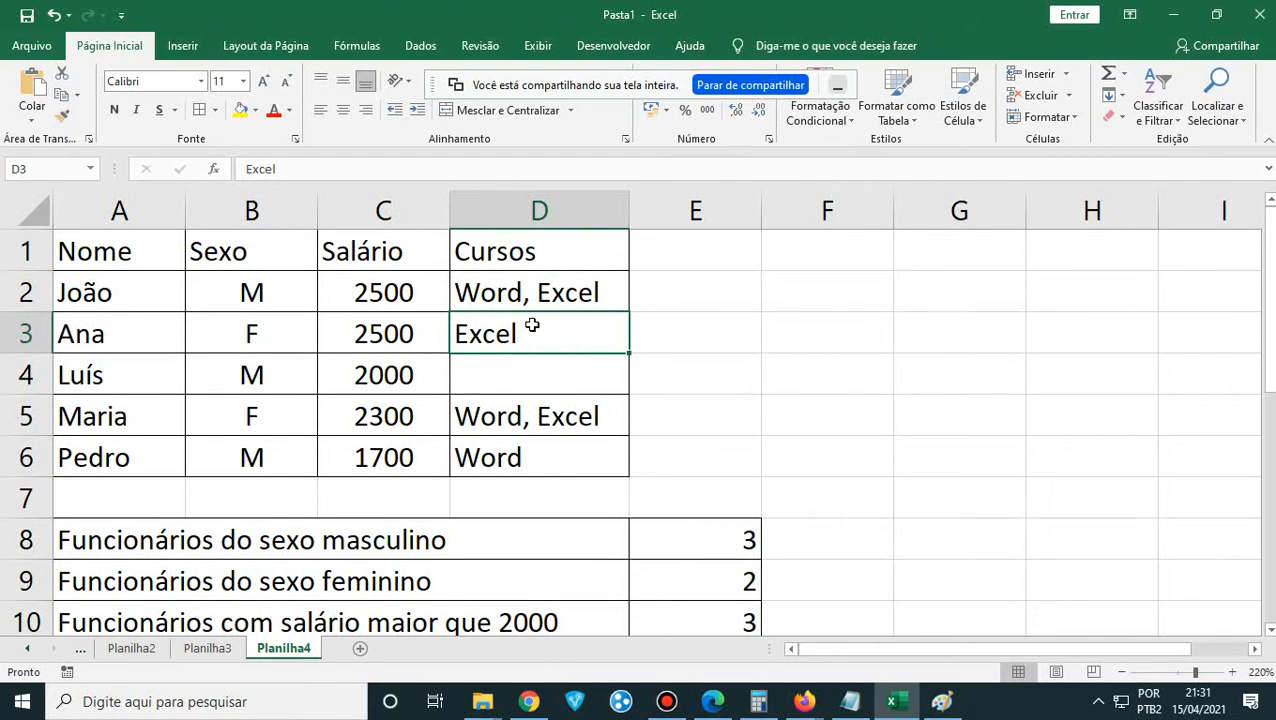
{"action": "scroll", "coordinate": [654, 402], "scroll_direction": "down", "scroll_amount": 3}
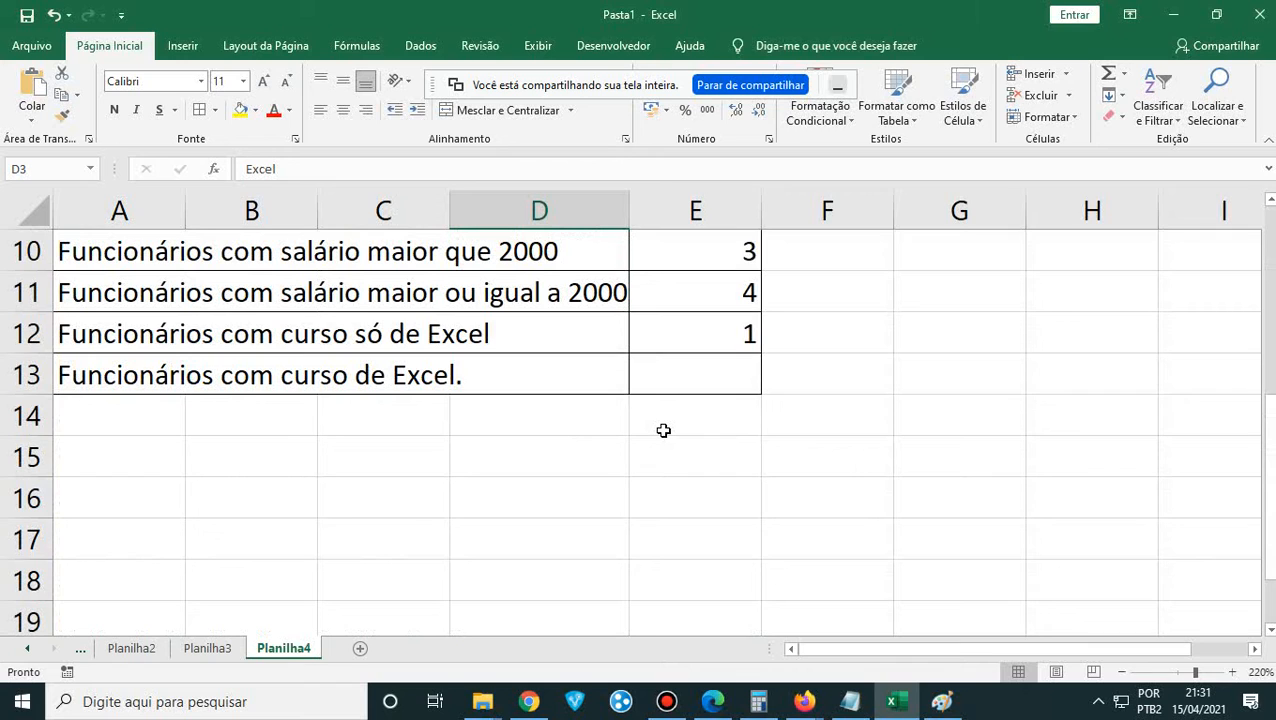
- Go back to Edge and read why the "Excel" criterion is incorrect, highlighting the corrected formula =CONT.SE(E3:E7;"*Excel*")
{"action": "left_click", "coordinate": [727, 706]}
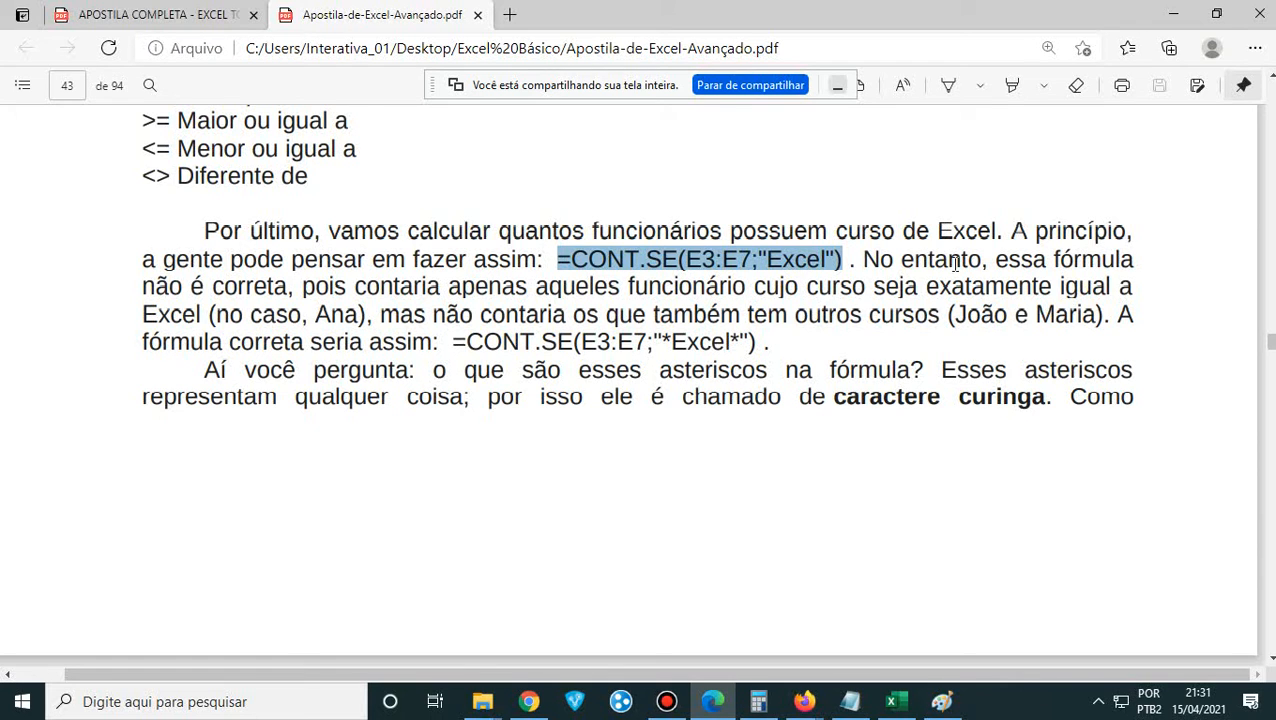
{"action": "left_click_drag", "start_coordinate": [142, 286], "coordinate": [366, 316]}
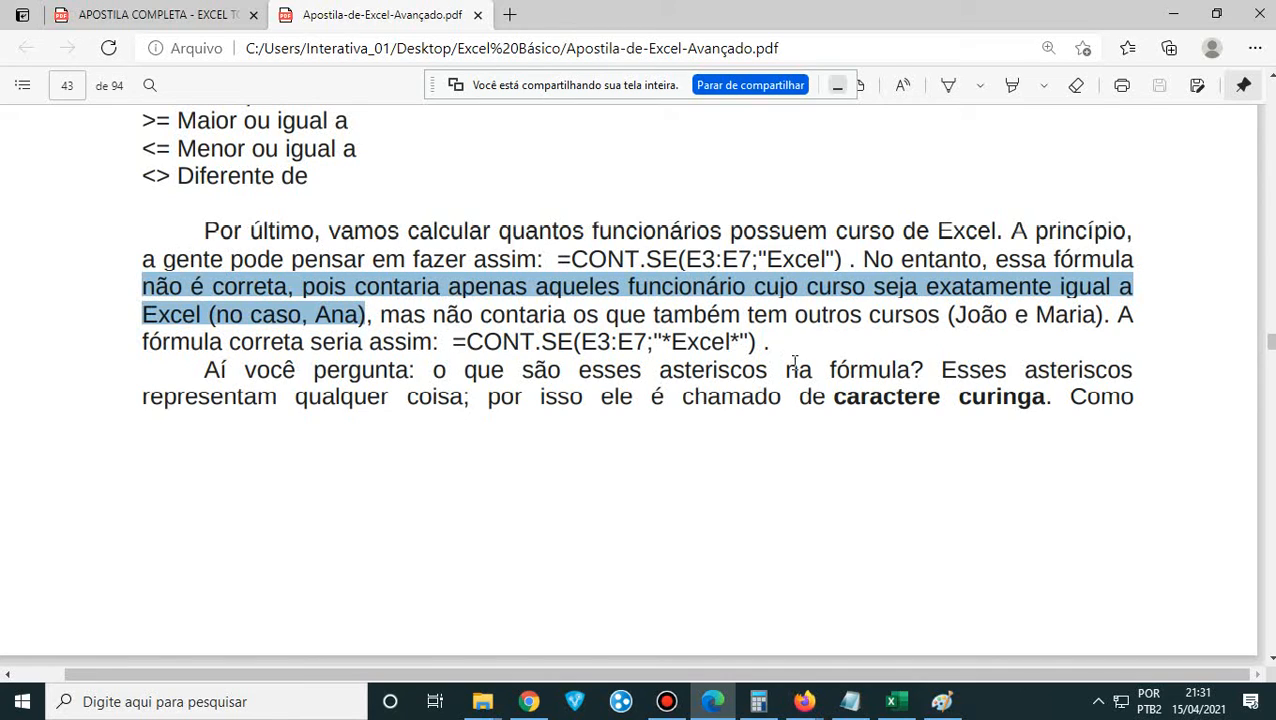
{"action": "left_click_drag", "start_coordinate": [956, 316], "coordinate": [1098, 316]}
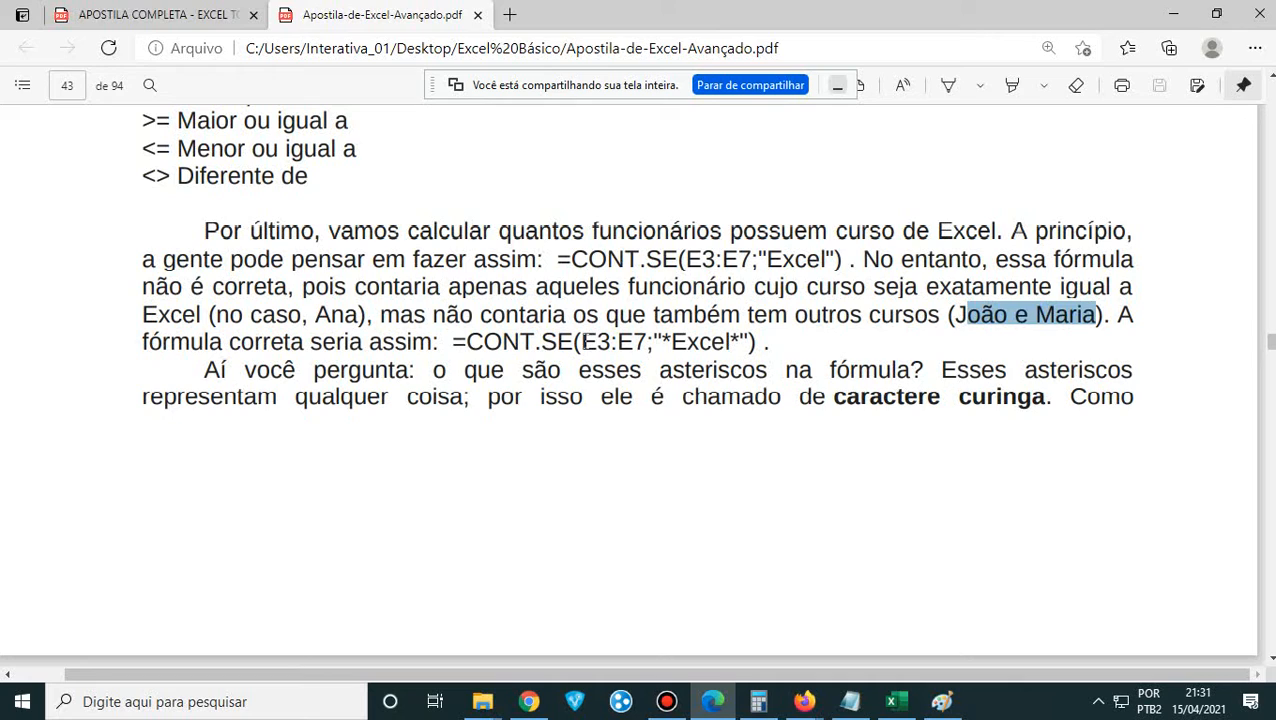
{"action": "left_click_drag", "start_coordinate": [582, 341], "coordinate": [641, 341]}
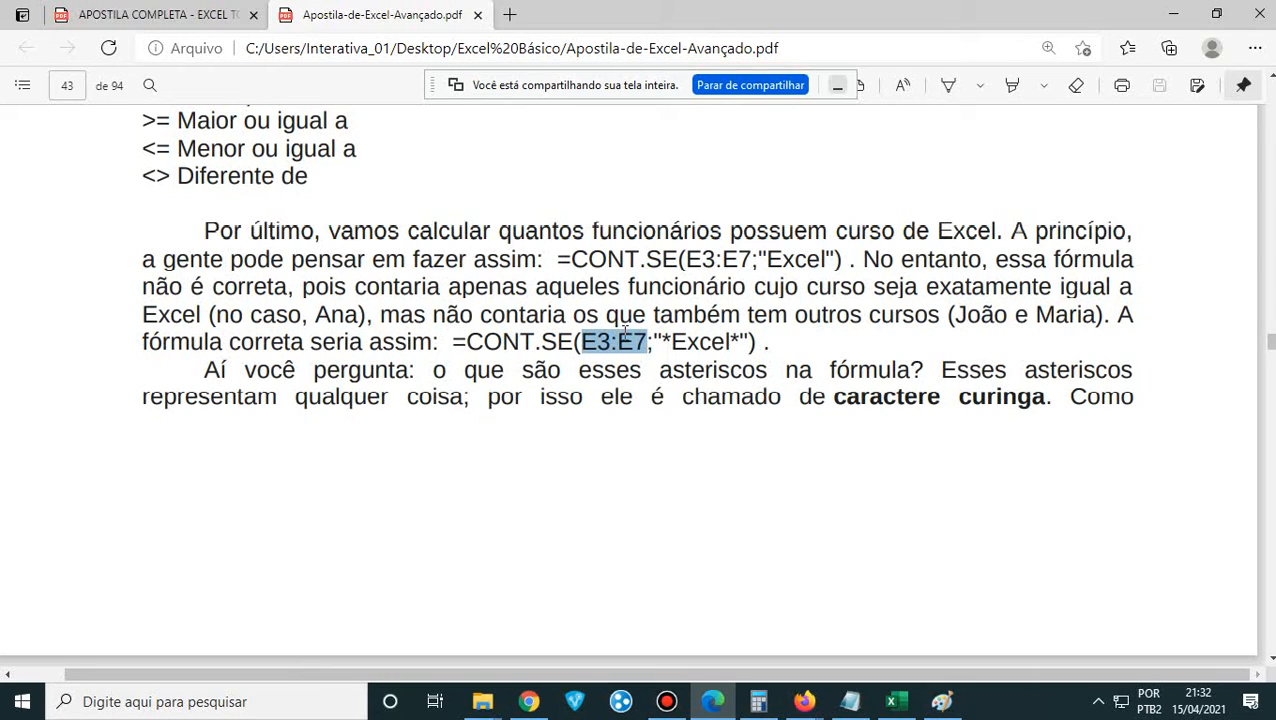
{"action": "left_click_drag", "start_coordinate": [662, 342], "coordinate": [673, 343]}
{"action": "left_click", "coordinate": [745, 343]}
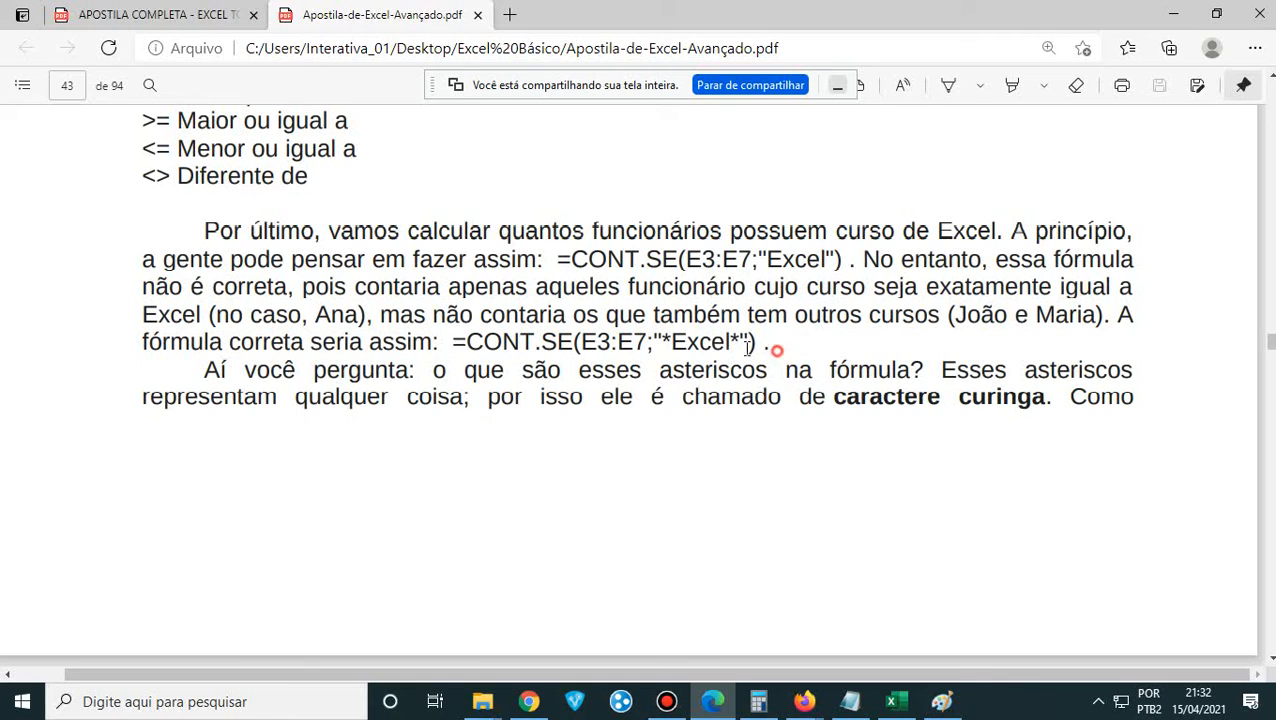
{"action": "left_click_drag", "start_coordinate": [770, 344], "coordinate": [294, 336]}
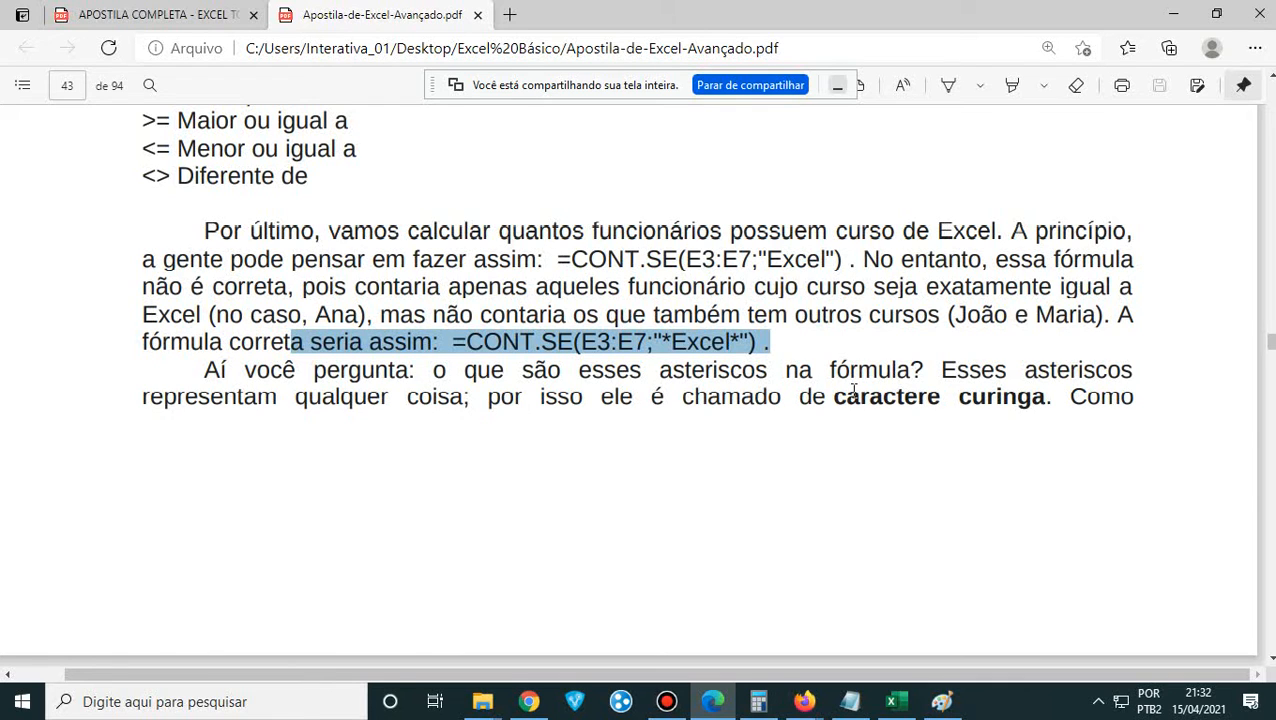
- Read and highlight page 44's explanation of the asterisks before and after the word Excel
{"action": "scroll", "coordinate": [1118, 405], "scroll_direction": "down", "scroll_amount": 5}
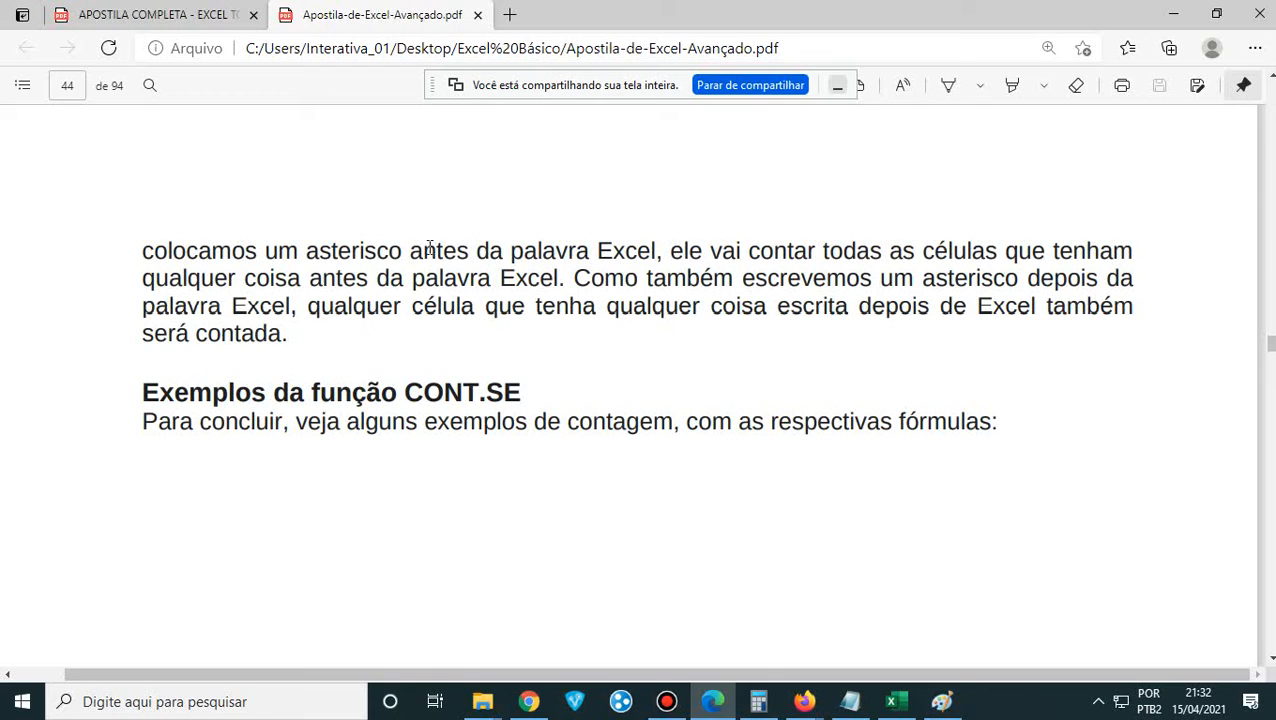
{"action": "left_click_drag", "start_coordinate": [407, 251], "coordinate": [985, 256]}
{"action": "left_click_drag", "start_coordinate": [797, 258], "coordinate": [570, 280]}
{"action": "left_click_drag", "start_coordinate": [651, 279], "coordinate": [296, 348]}
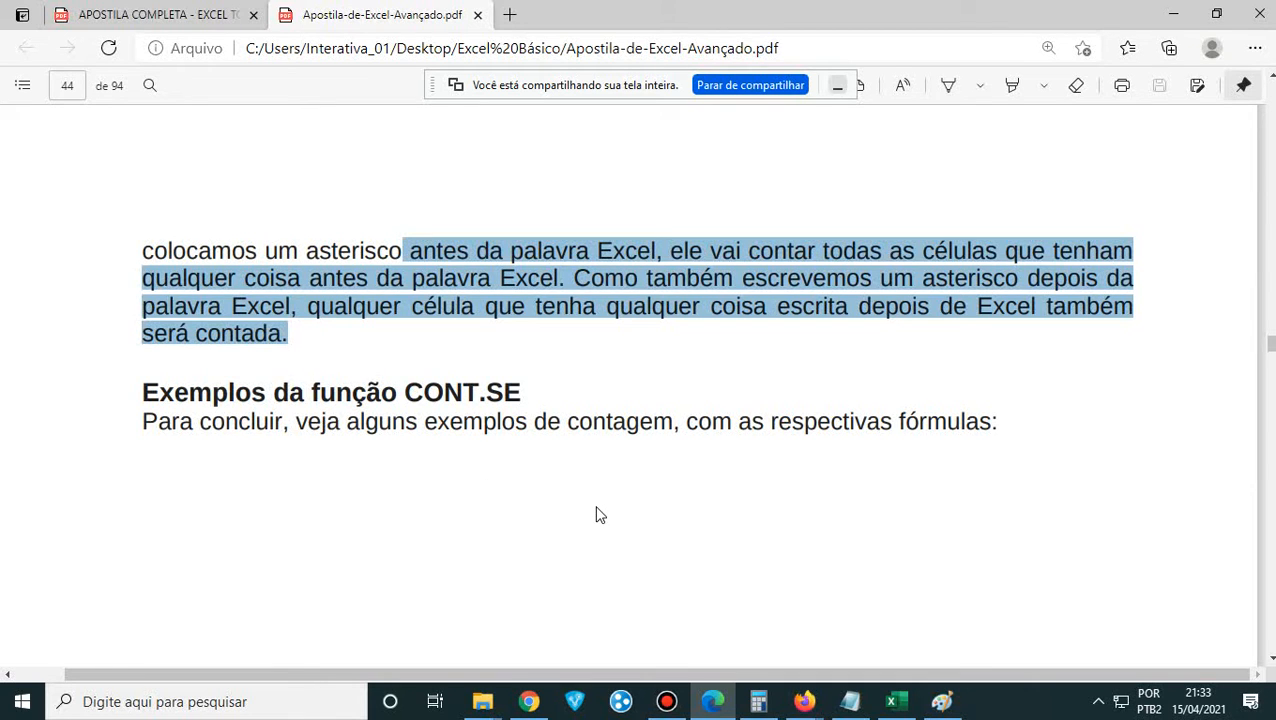
- Return to Excel and copy the whole formula text from E12, leaving that cell unchanged
{"action": "left_click", "coordinate": [891, 701]}
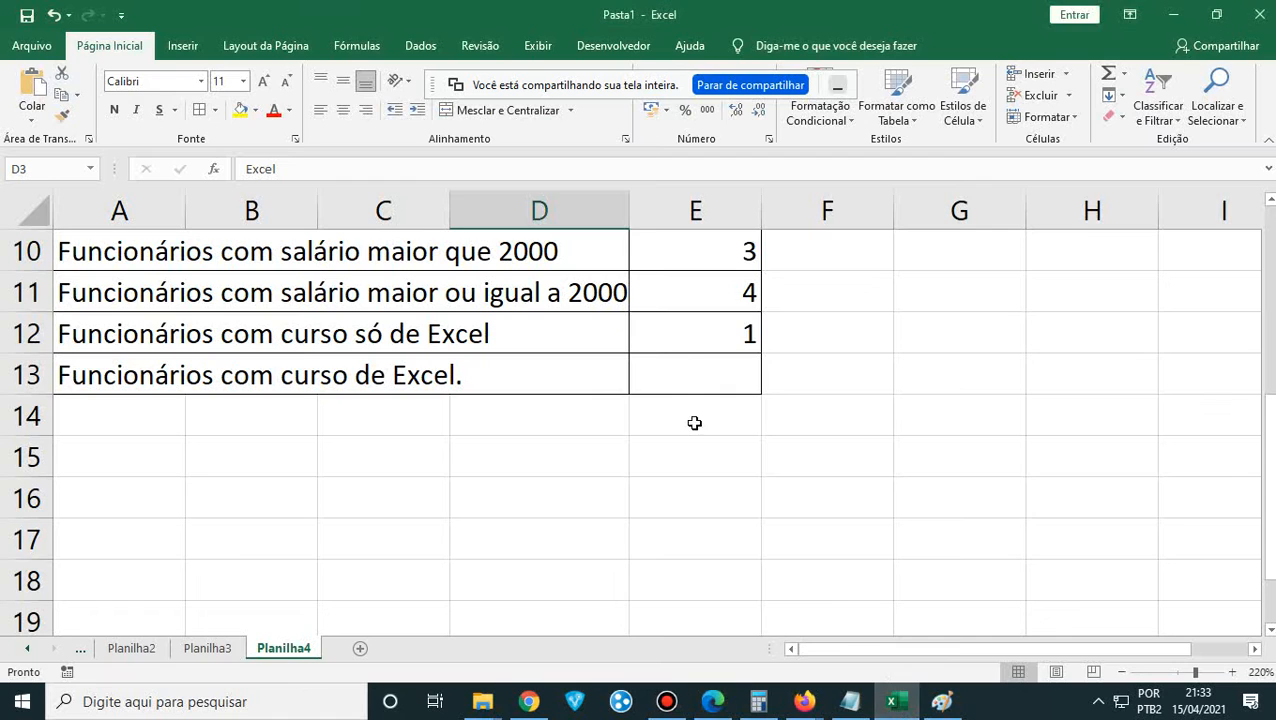
{"action": "left_click", "coordinate": [692, 337]}
{"action": "double_click", "coordinate": [692, 337]}
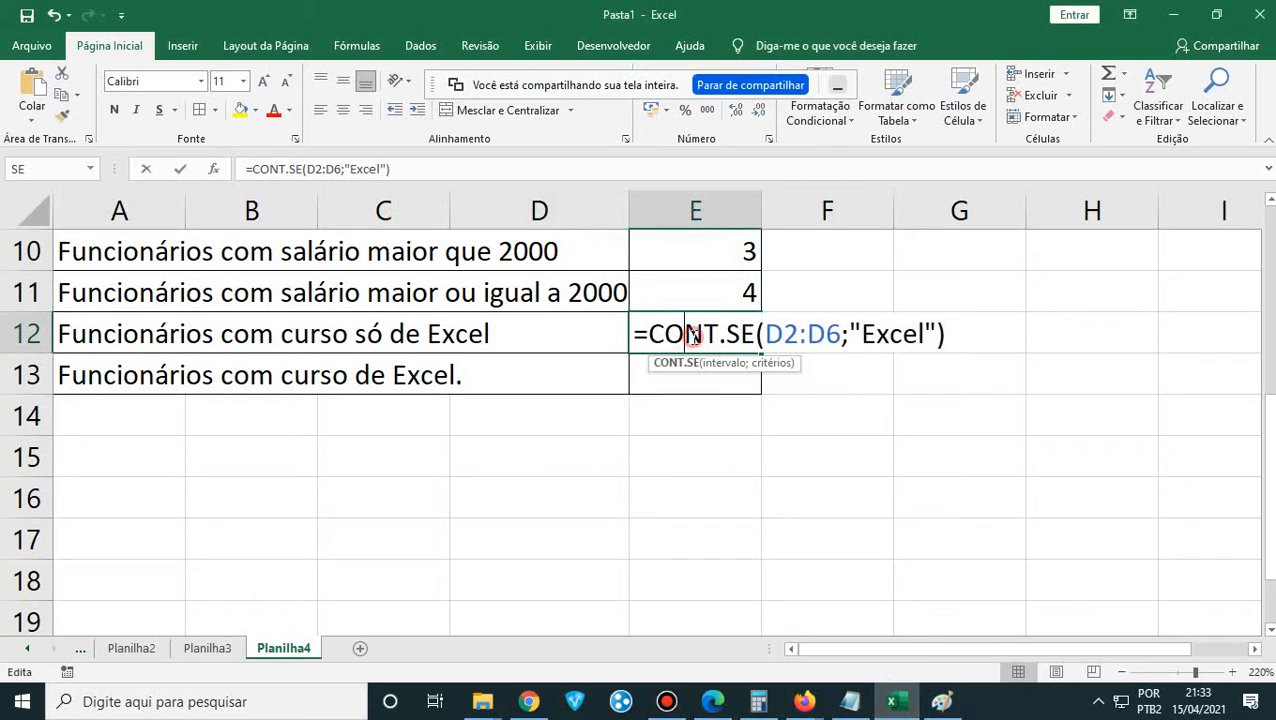
{"action": "key", "text": "shift+Left"}
{"action": "key", "text": "shift+Left"}
{"action": "key", "text": "shift+Left"}
{"action": "key", "text": "shift+Left"}
{"action": "key", "text": "shift+Left"}
{"action": "key", "text": "shift+Left"}
{"action": "key", "text": "shift+Left"}
{"action": "key", "text": "shift+Left"}
{"action": "key", "text": "shift+Left"}
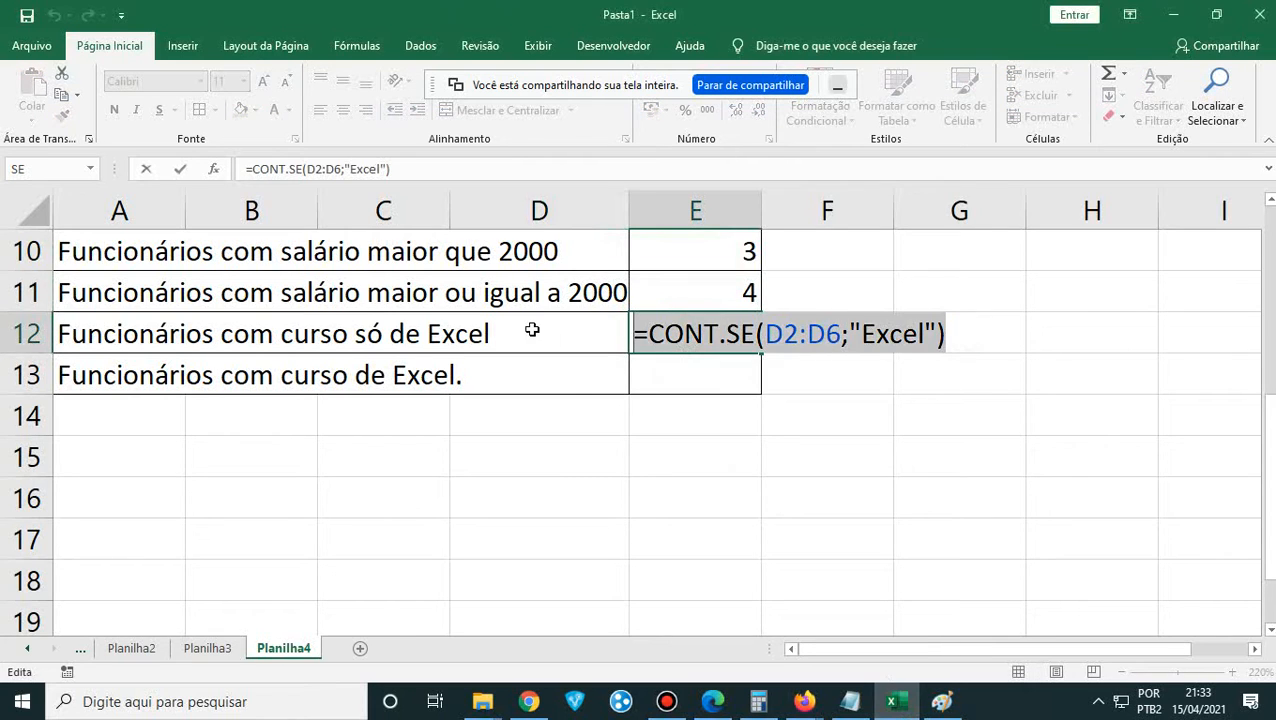
{"action": "key", "text": "Escape"}
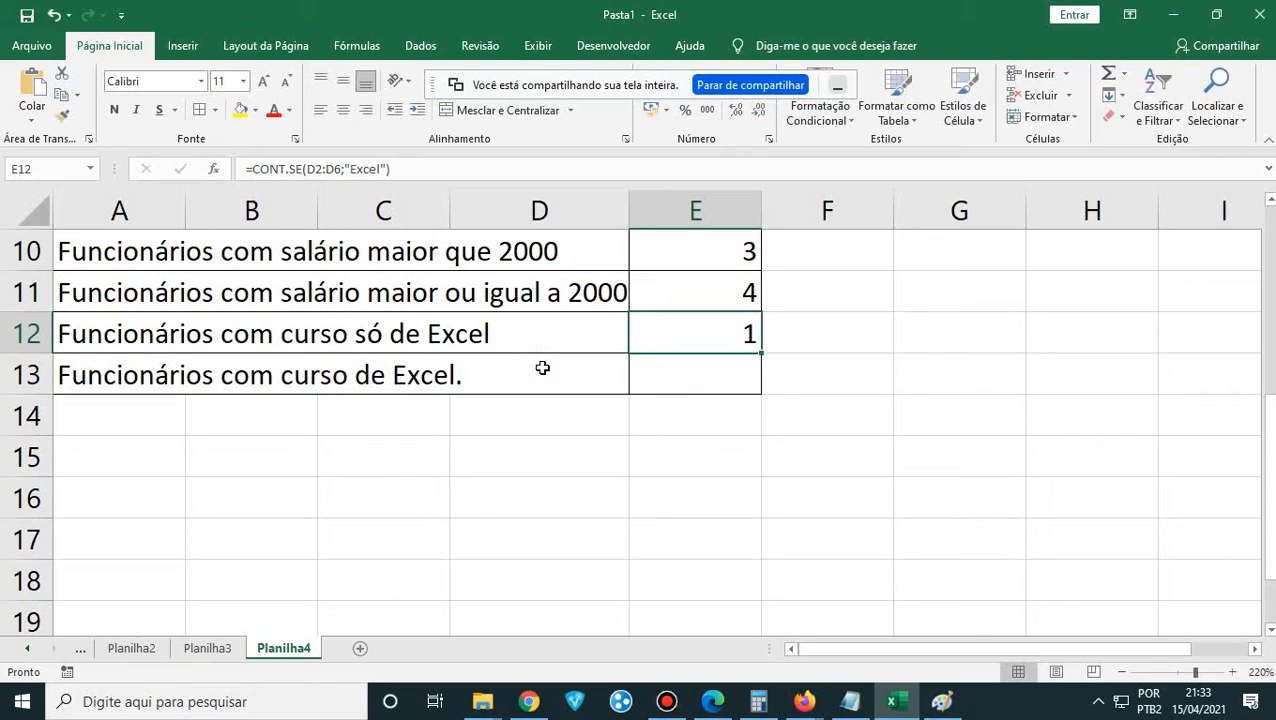
- Paste the copied formula into E13 and add asterisks around Excel, giving =CONT.SE(D2:D6;"*Excel*")
{"action": "double_click", "coordinate": [718, 373]}
{"action": "type", "text": "=CONT.SE(D2:D6;\"Excel\")"}
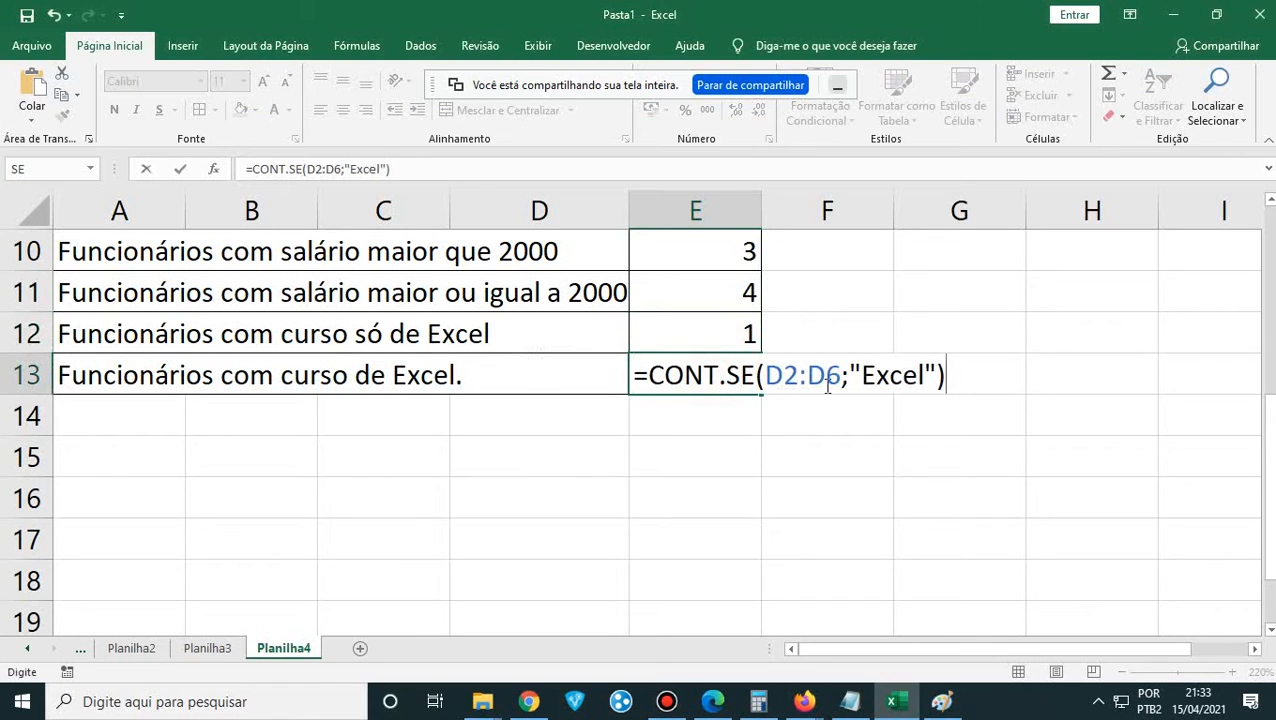
{"action": "left_click", "coordinate": [862, 375]}
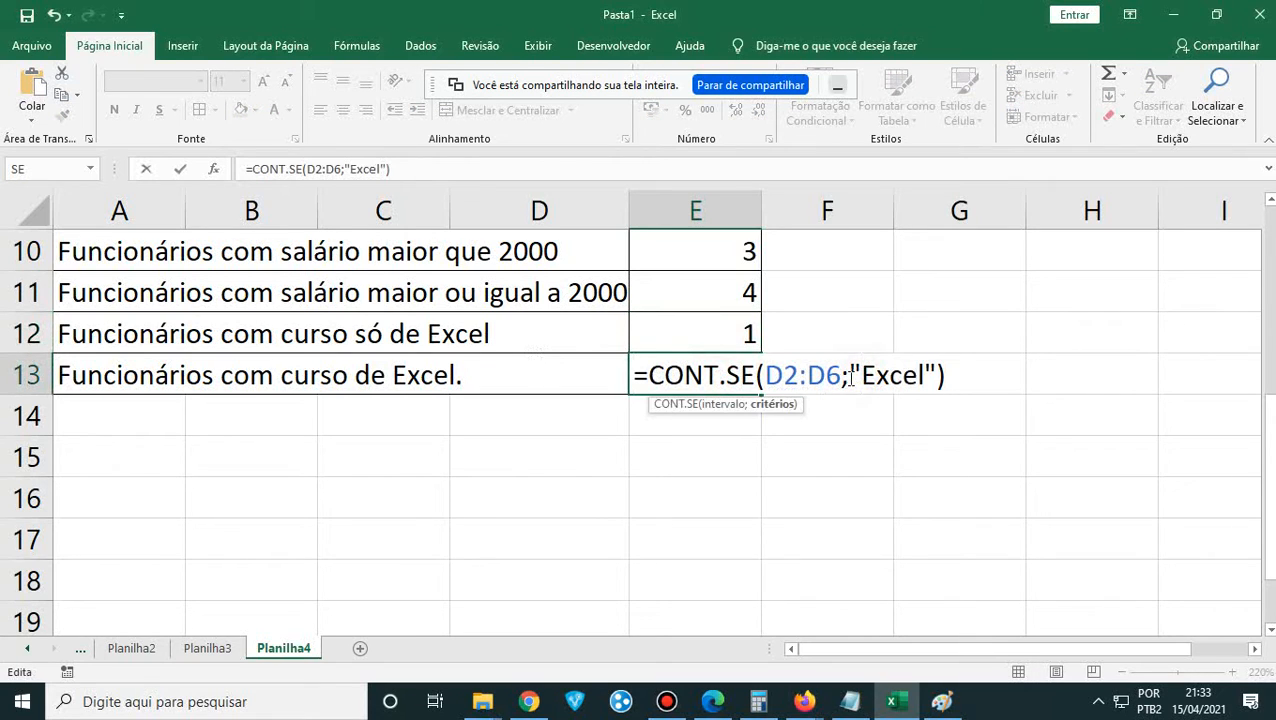
{"action": "type", "text": "*"}
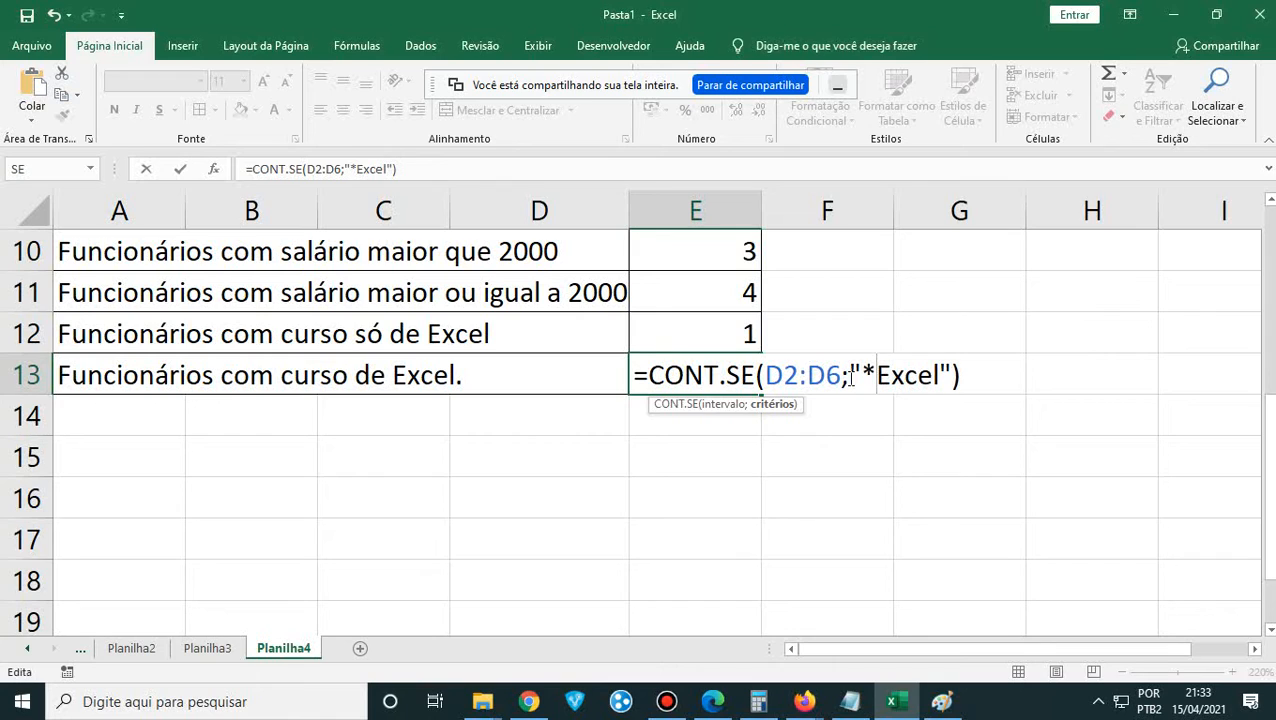
{"action": "left_click", "coordinate": [941, 375]}
{"action": "type", "text": "*"}
{"action": "key", "text": "Return"}
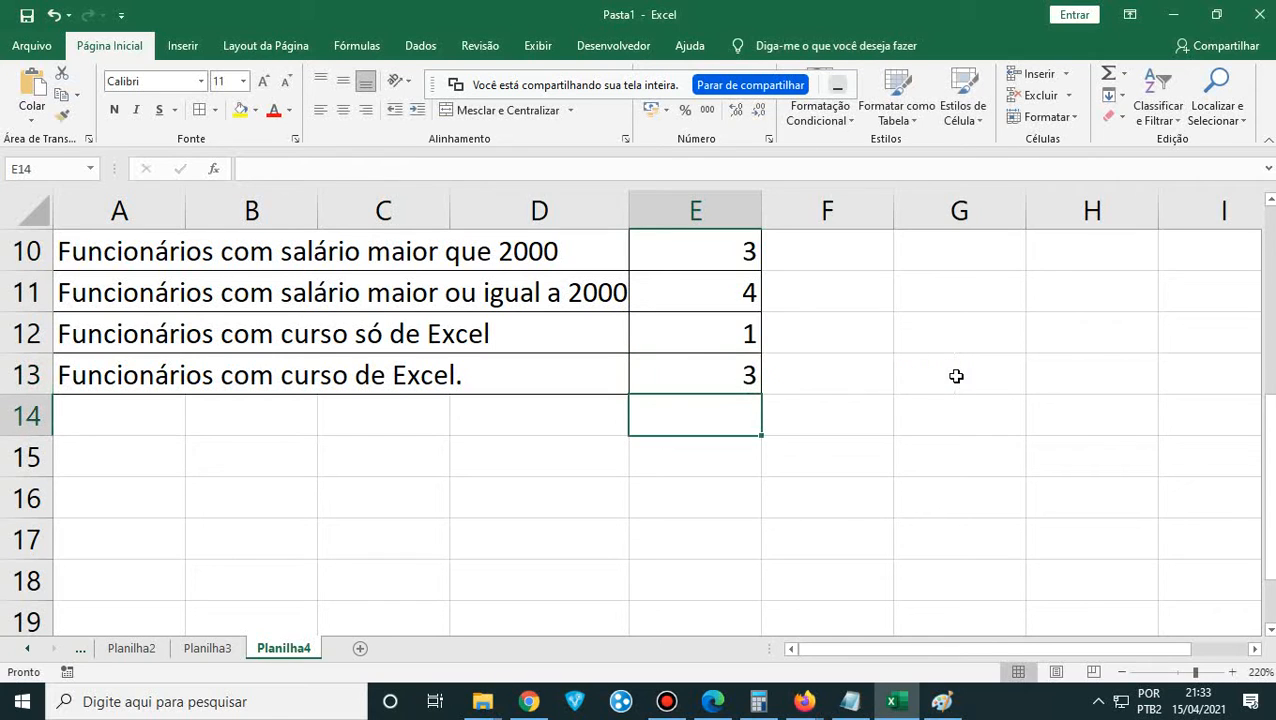
- Check E13's count against the Excel-course employees in rows 2, 5 and 3, and compare it with E12
{"action": "left_click", "coordinate": [684, 373]}
{"action": "scroll", "coordinate": [698, 373], "scroll_direction": "up", "scroll_amount": 3}
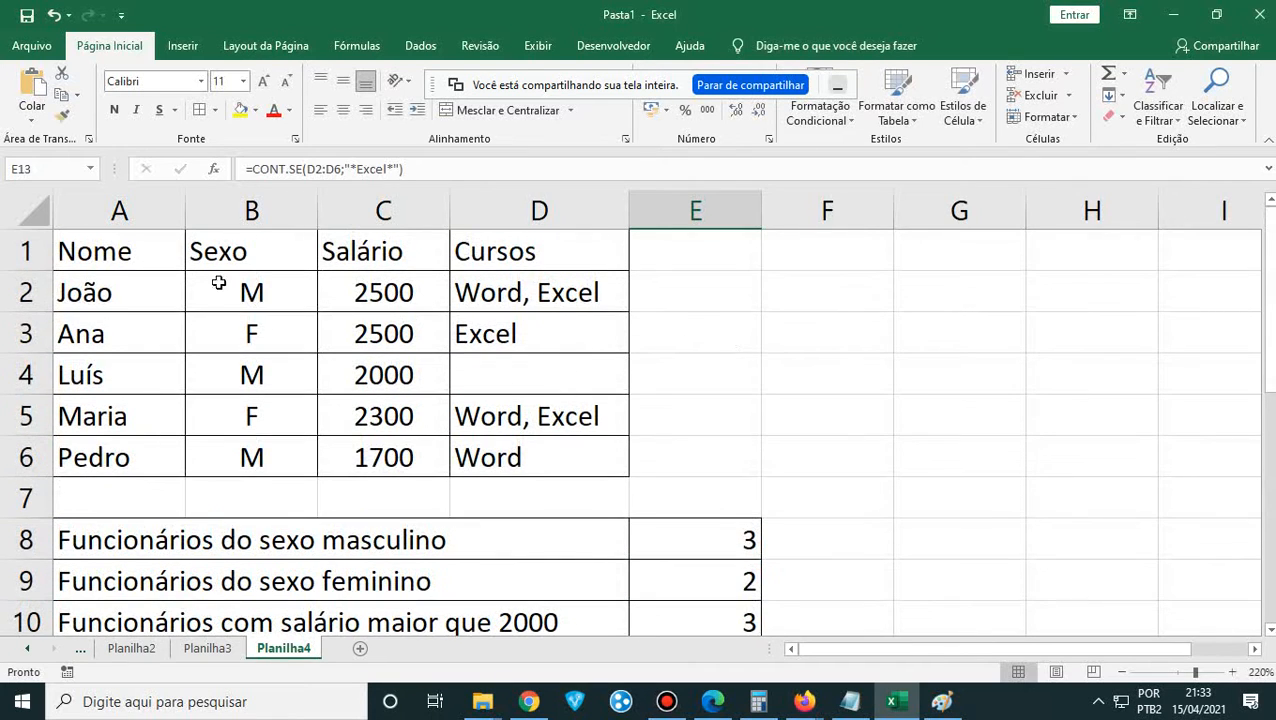
{"action": "left_click", "coordinate": [101, 291]}
{"action": "left_click_drag", "start_coordinate": [101, 291], "coordinate": [500, 290]}
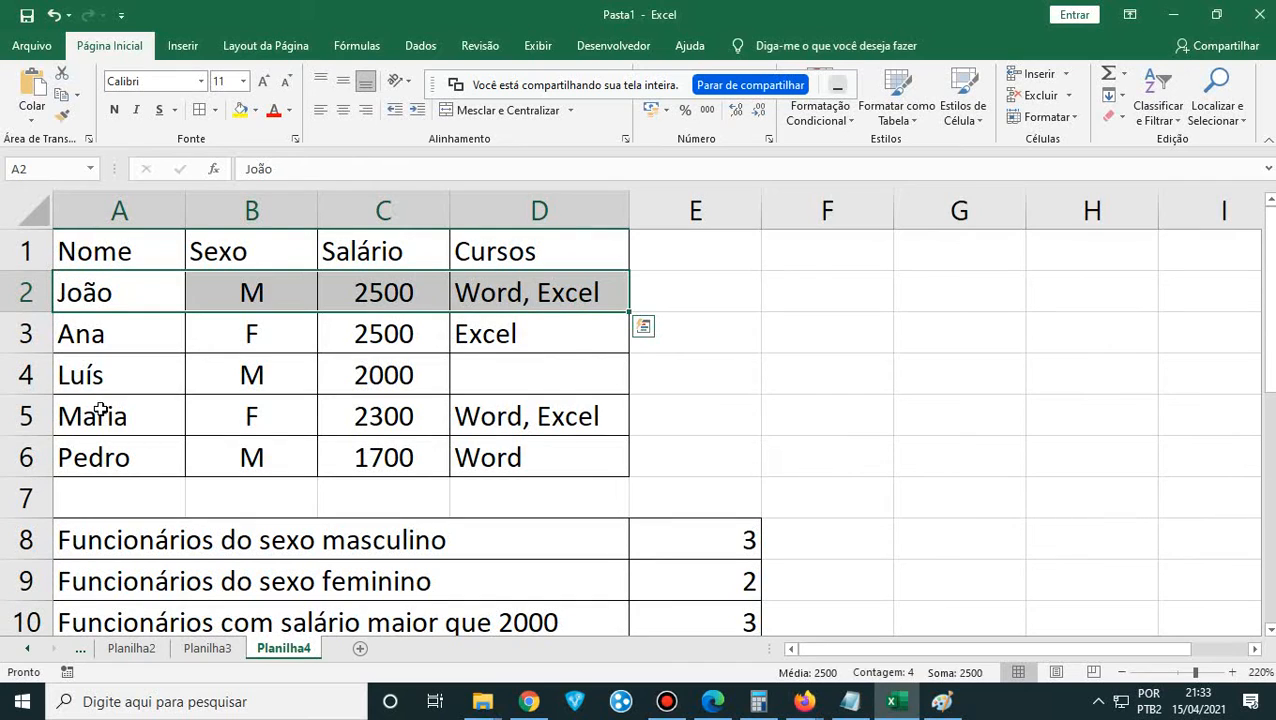
{"action": "left_click_drag", "start_coordinate": [72, 411], "coordinate": [533, 419]}
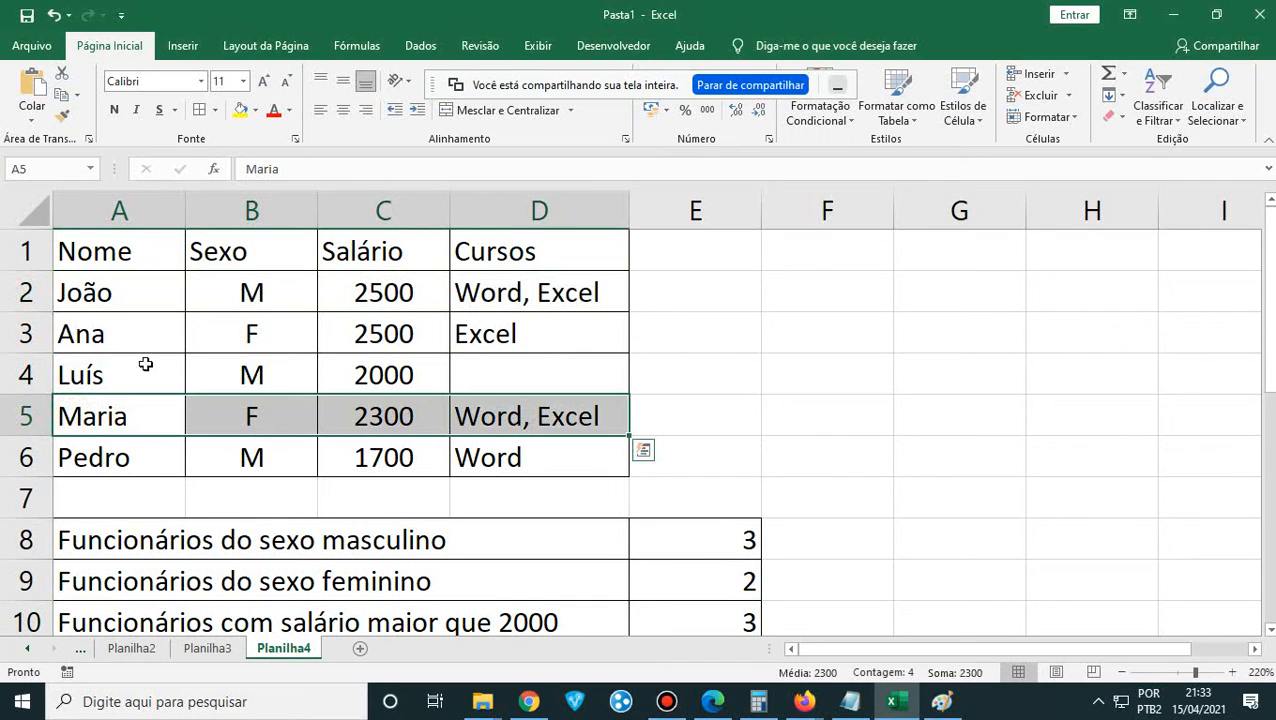
{"action": "left_click", "coordinate": [110, 334]}
{"action": "left_click_drag", "start_coordinate": [151, 334], "coordinate": [448, 350]}
{"action": "scroll", "coordinate": [740, 498], "scroll_direction": "down", "scroll_amount": 3}
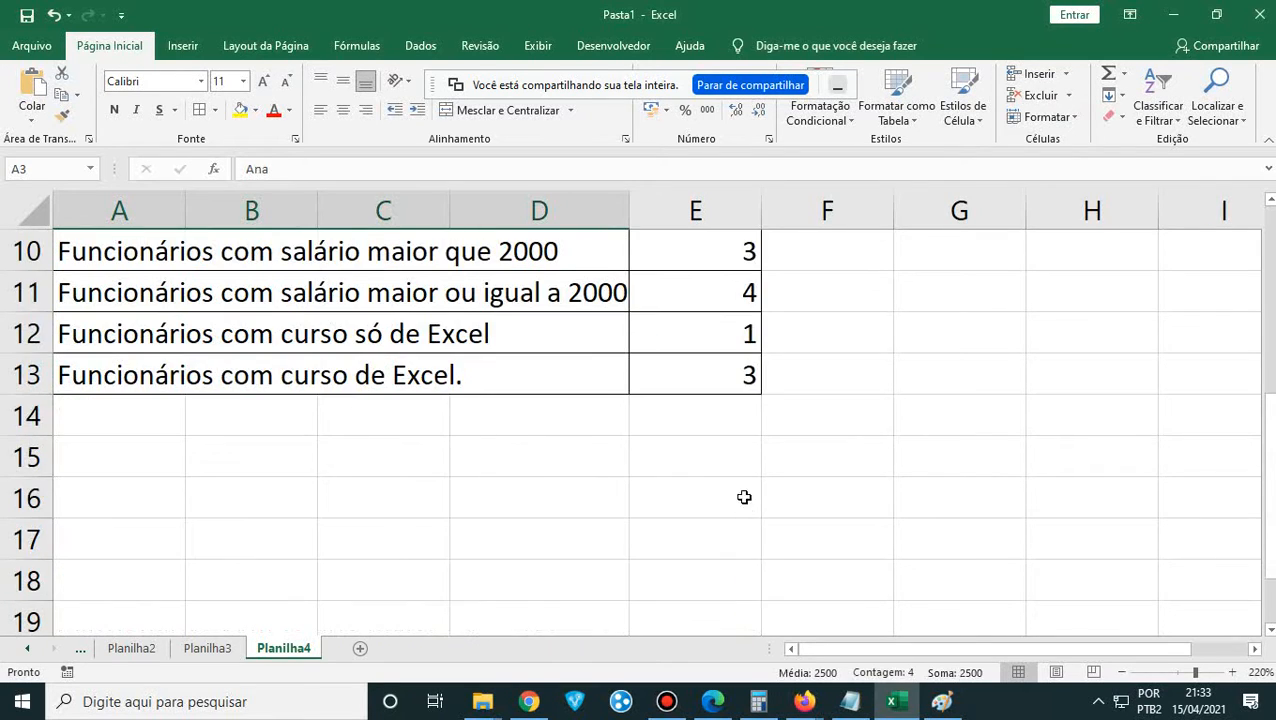
{"action": "scroll", "coordinate": [739, 473], "scroll_direction": "up", "scroll_amount": 1}
{"action": "left_click", "coordinate": [720, 457]}
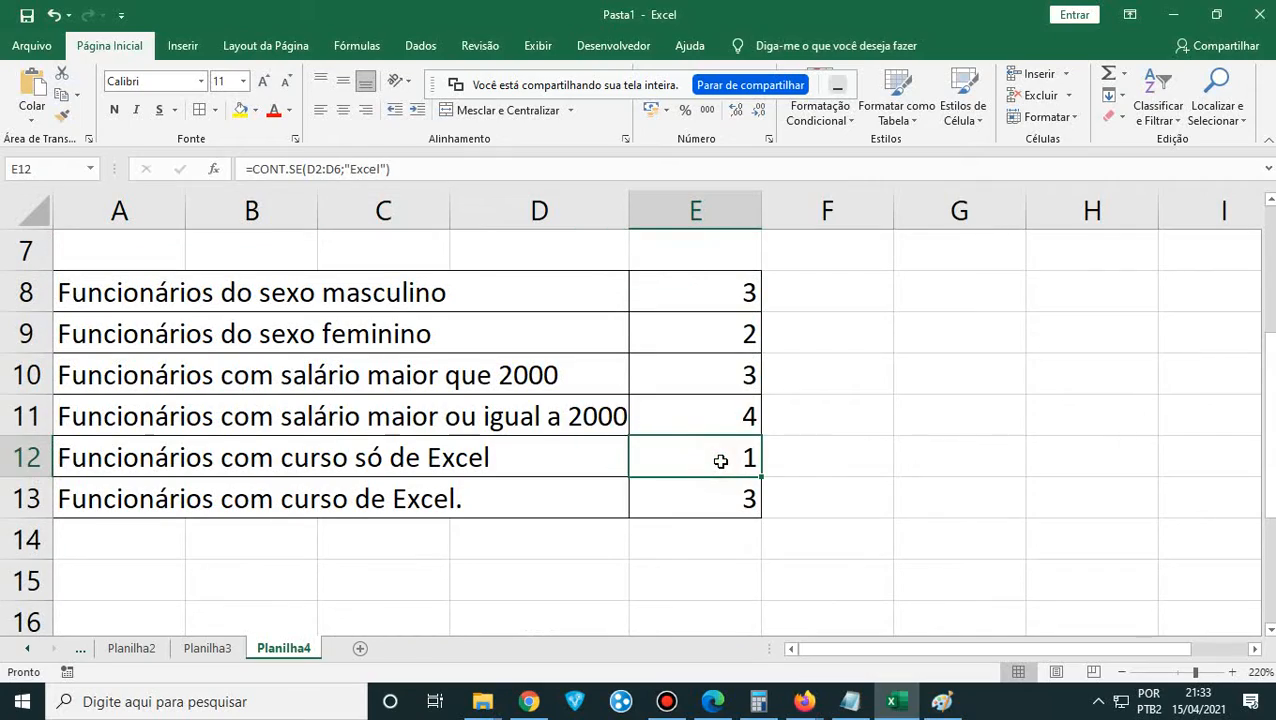
{"action": "scroll", "coordinate": [720, 461], "scroll_direction": "up", "scroll_amount": 2}
- Switch to Edge and review the handout's CONT.SE section from page 42 to the solved examples on page 44
{"action": "left_click", "coordinate": [712, 701]}
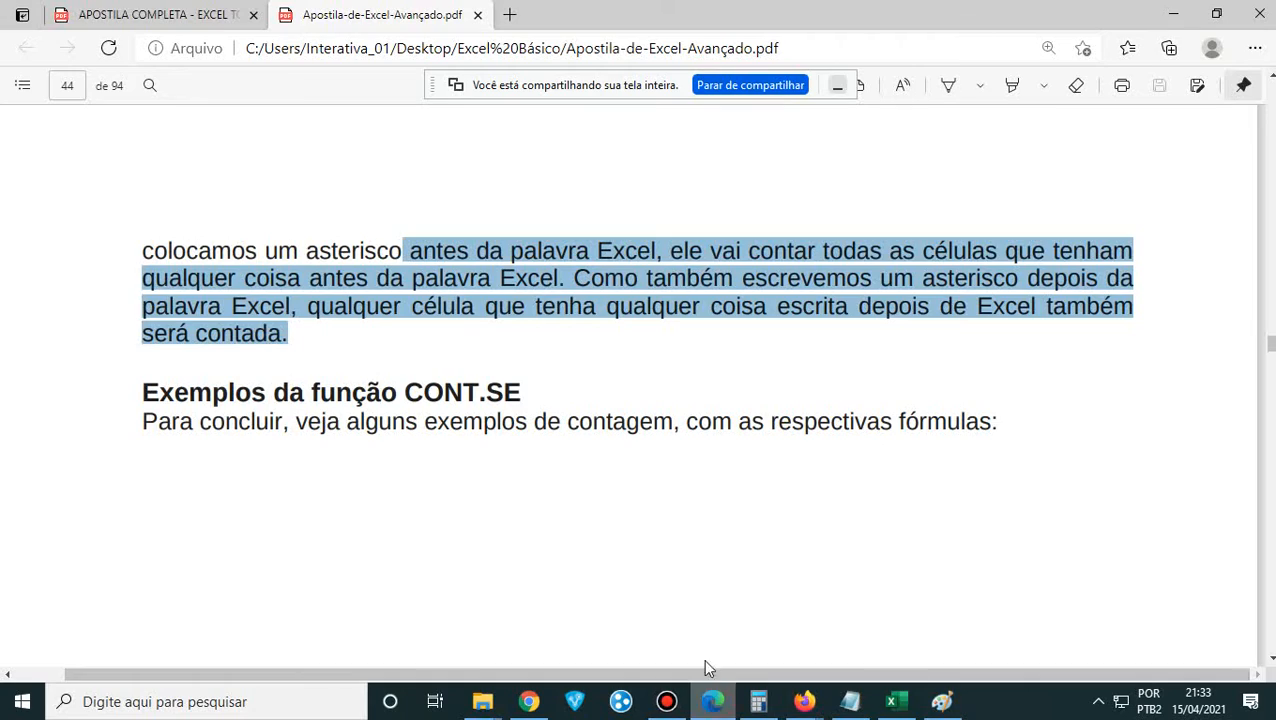
{"action": "scroll", "coordinate": [645, 508], "scroll_direction": "up", "scroll_amount": 5}
{"action": "scroll", "coordinate": [650, 503], "scroll_direction": "up", "scroll_amount": 15}
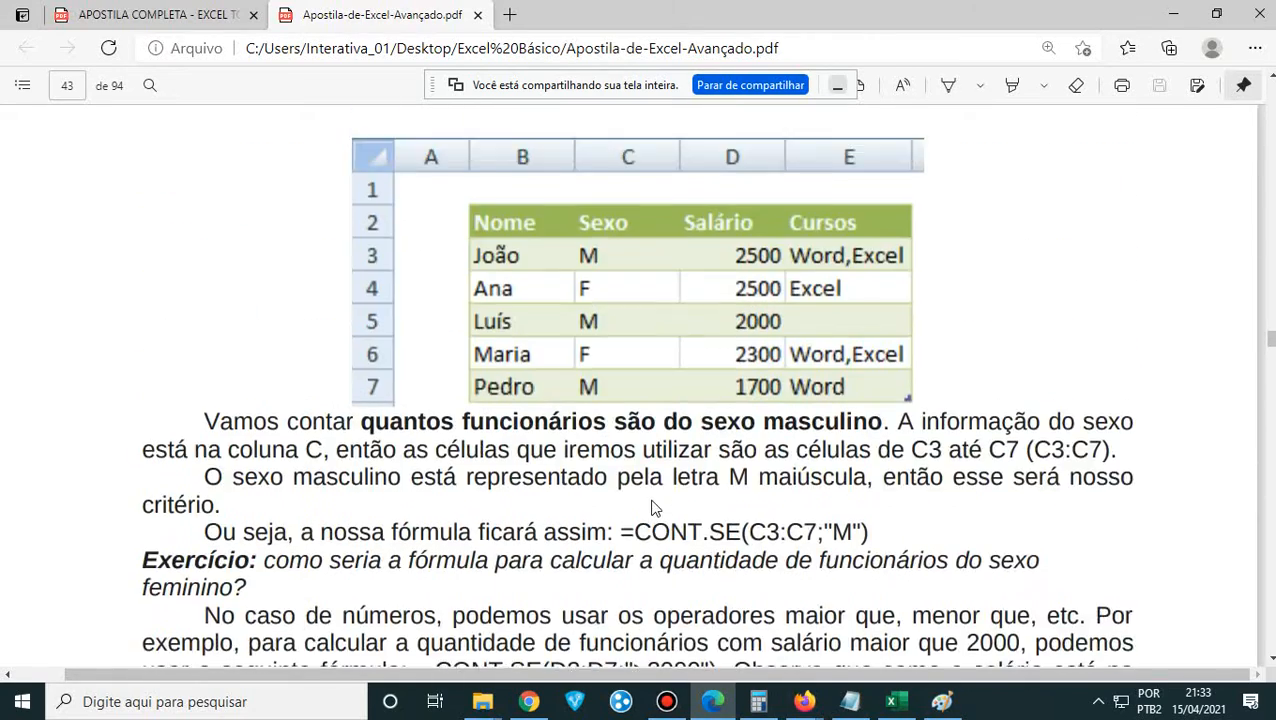
{"action": "scroll", "coordinate": [651, 508], "scroll_direction": "up", "scroll_amount": 6}
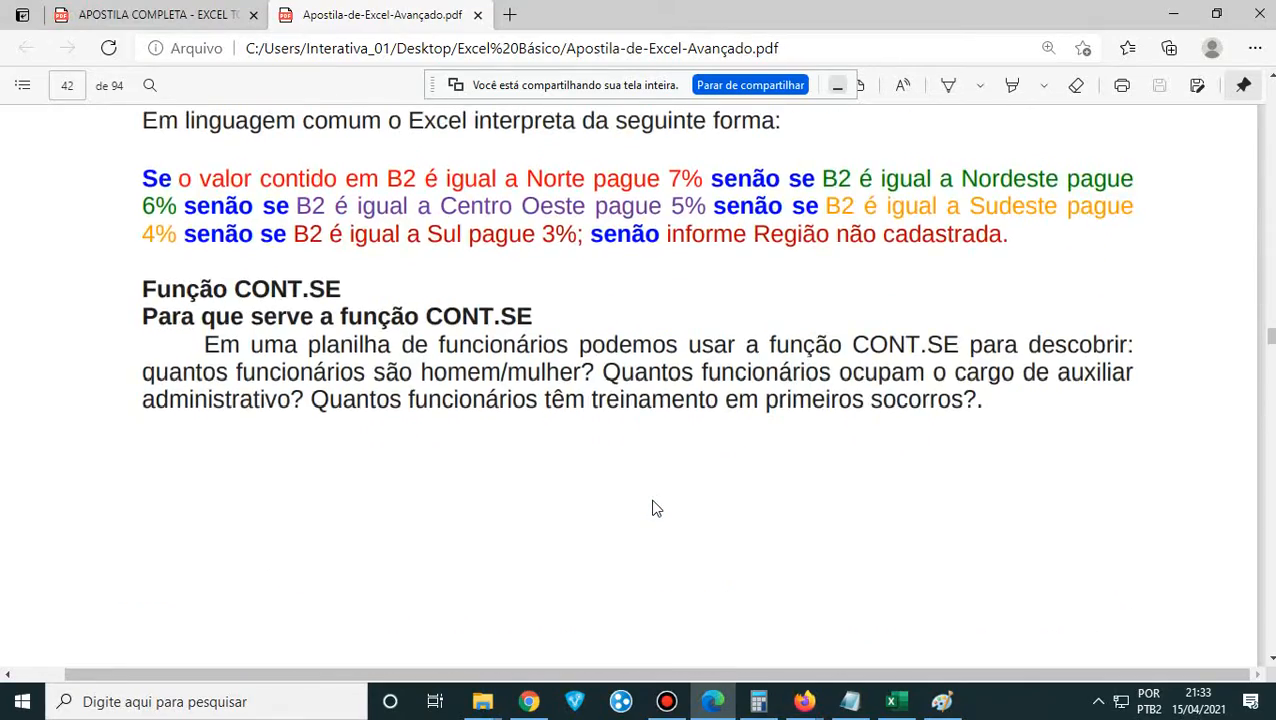
{"action": "scroll", "coordinate": [653, 508], "scroll_direction": "down", "scroll_amount": 7}
{"action": "scroll", "coordinate": [655, 507], "scroll_direction": "down", "scroll_amount": 15}
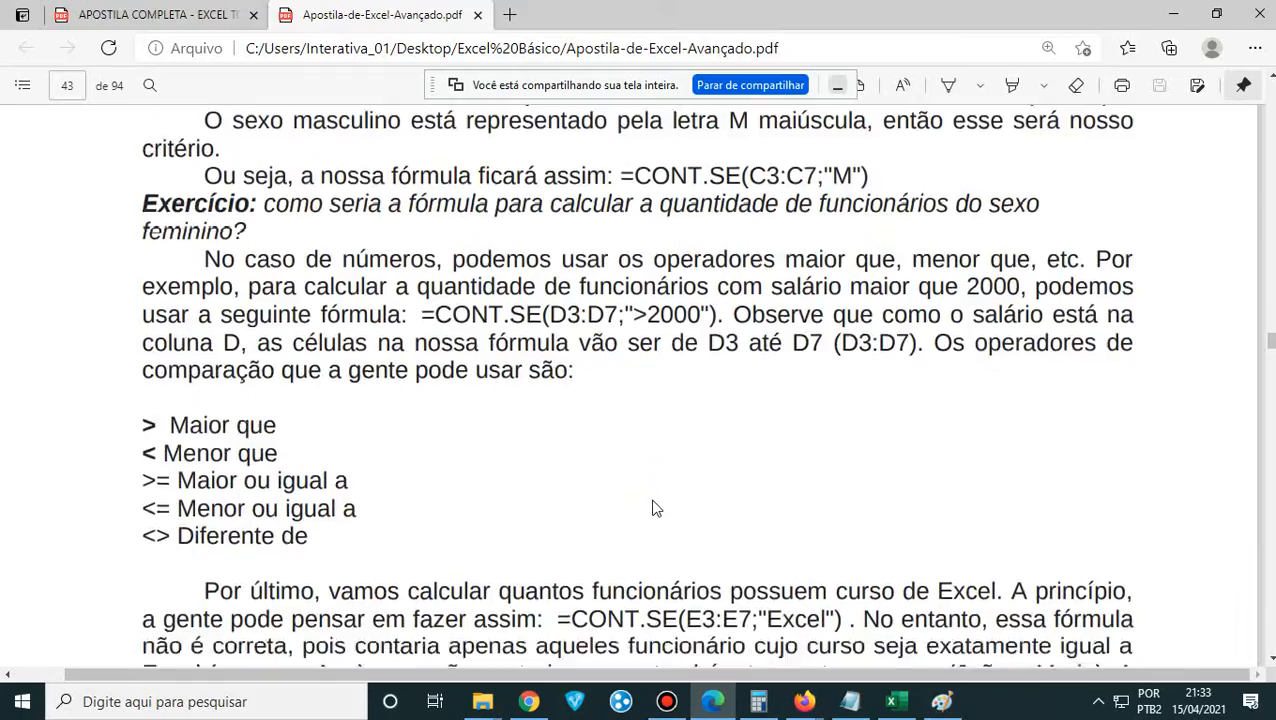
{"action": "scroll", "coordinate": [653, 508], "scroll_direction": "down", "scroll_amount": 10}
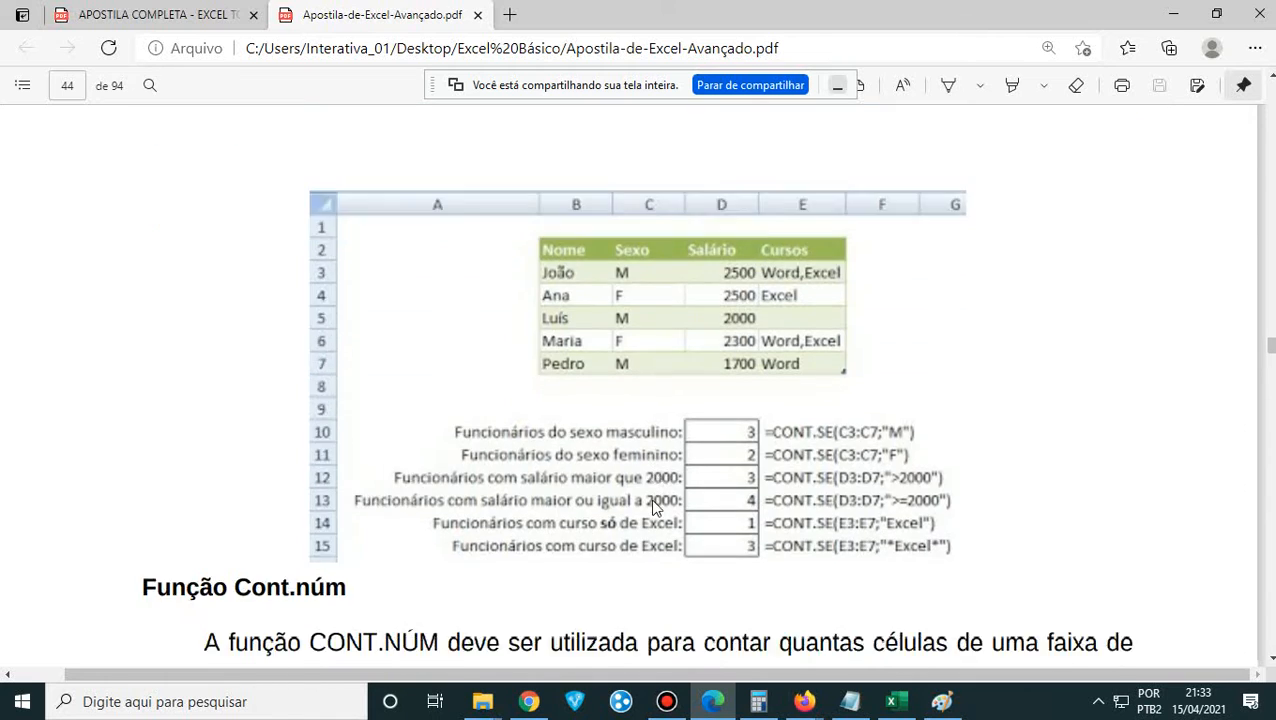
{"action": "scroll", "coordinate": [652, 507], "scroll_direction": "up", "scroll_amount": 3}
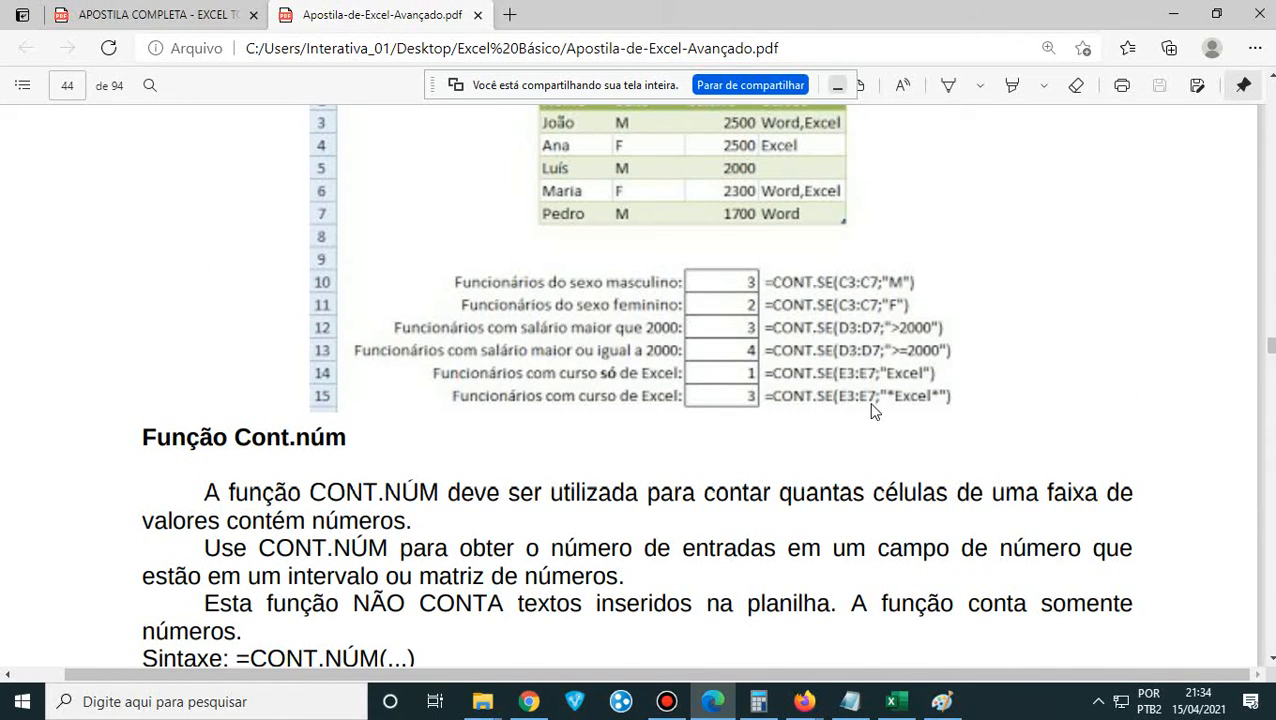
{"action": "scroll", "coordinate": [875, 413], "scroll_direction": "up", "scroll_amount": 3}
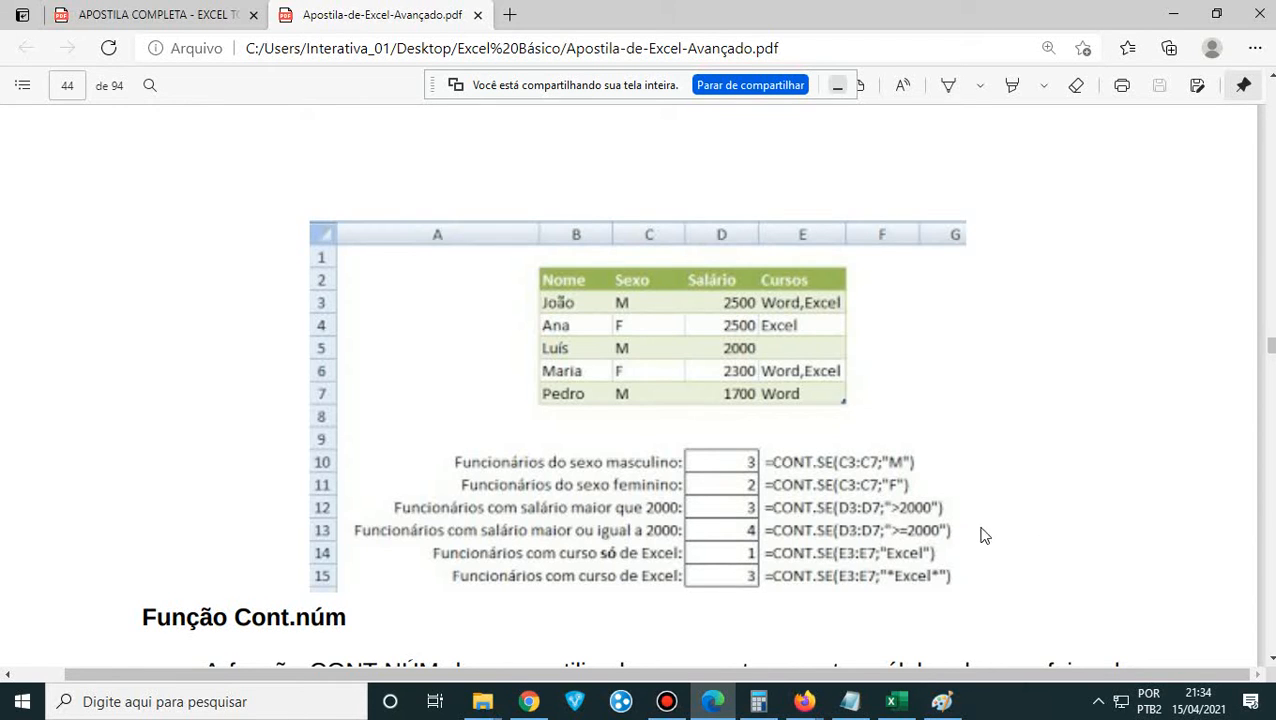
- Preview the Cont.núm section and its production sampling example, and return to the CONT.SE examples on page 44
{"action": "scroll", "coordinate": [987, 525], "scroll_direction": "down", "scroll_amount": 6}
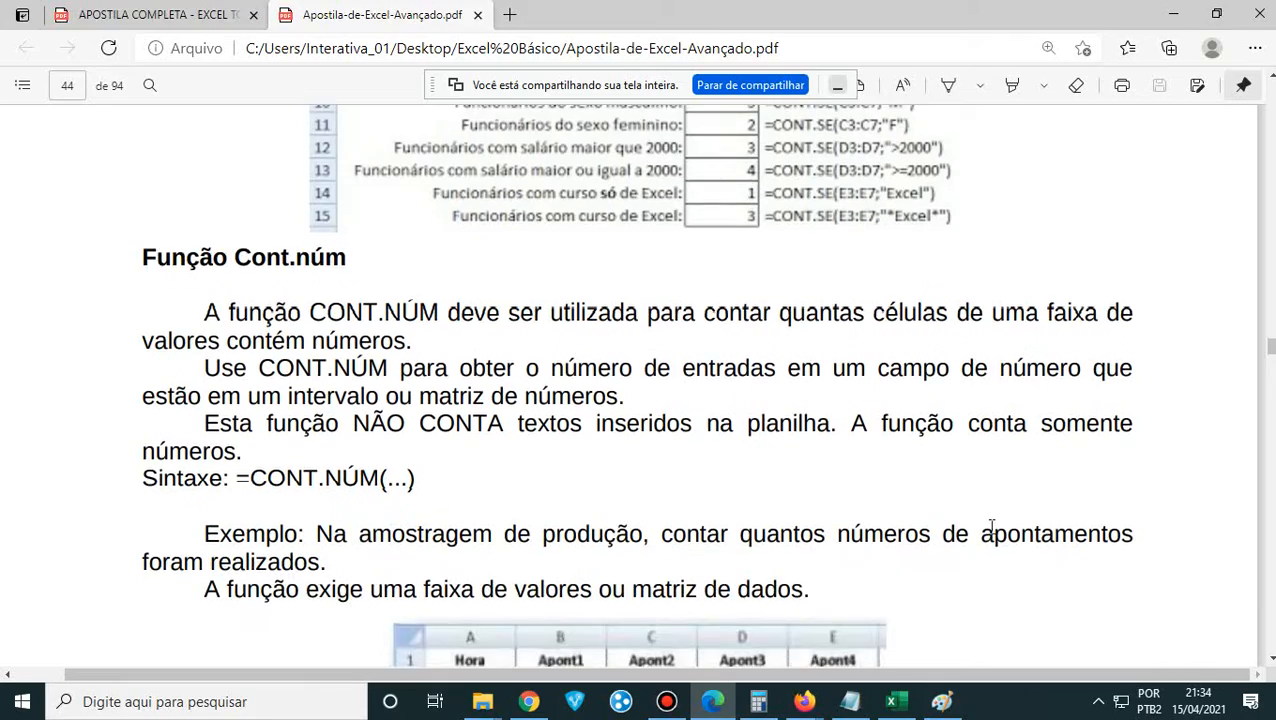
{"action": "scroll", "coordinate": [990, 525], "scroll_direction": "down", "scroll_amount": 6}
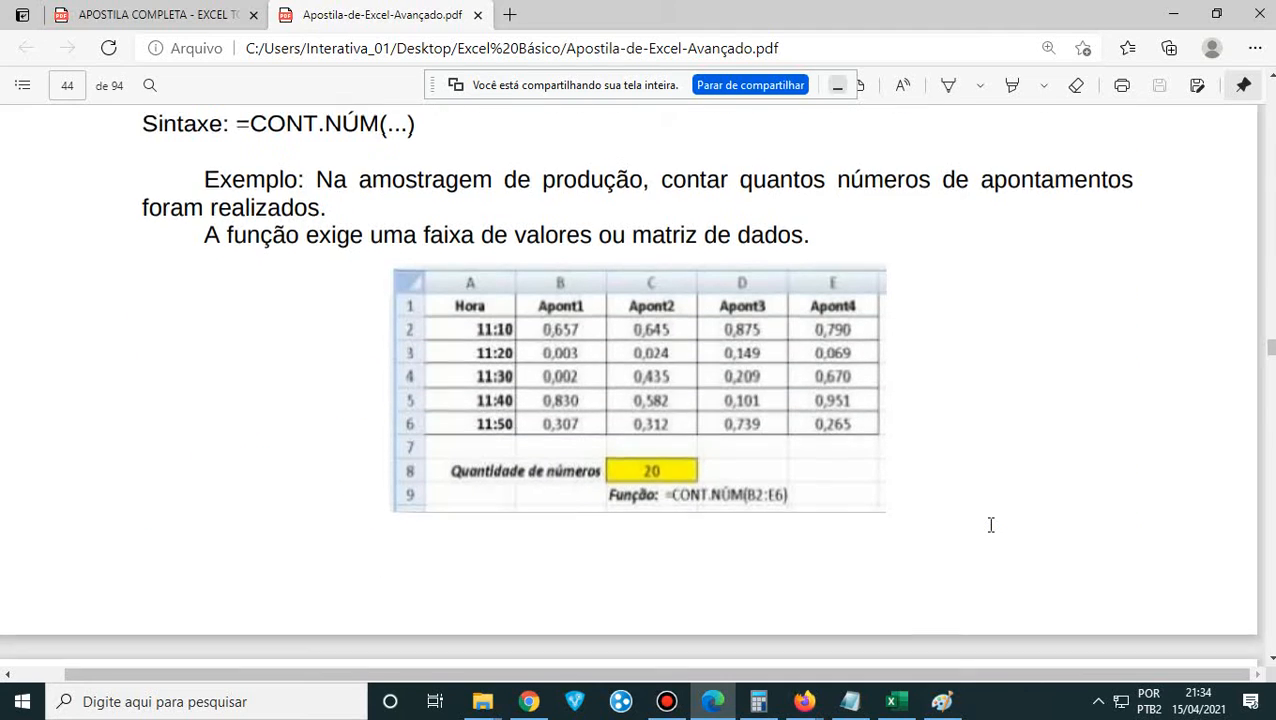
{"action": "scroll", "coordinate": [990, 525], "scroll_direction": "up", "scroll_amount": 8}
{"action": "scroll", "coordinate": [990, 525], "scroll_direction": "up", "scroll_amount": 6}
{"action": "scroll", "coordinate": [990, 525], "scroll_direction": "down", "scroll_amount": 3}
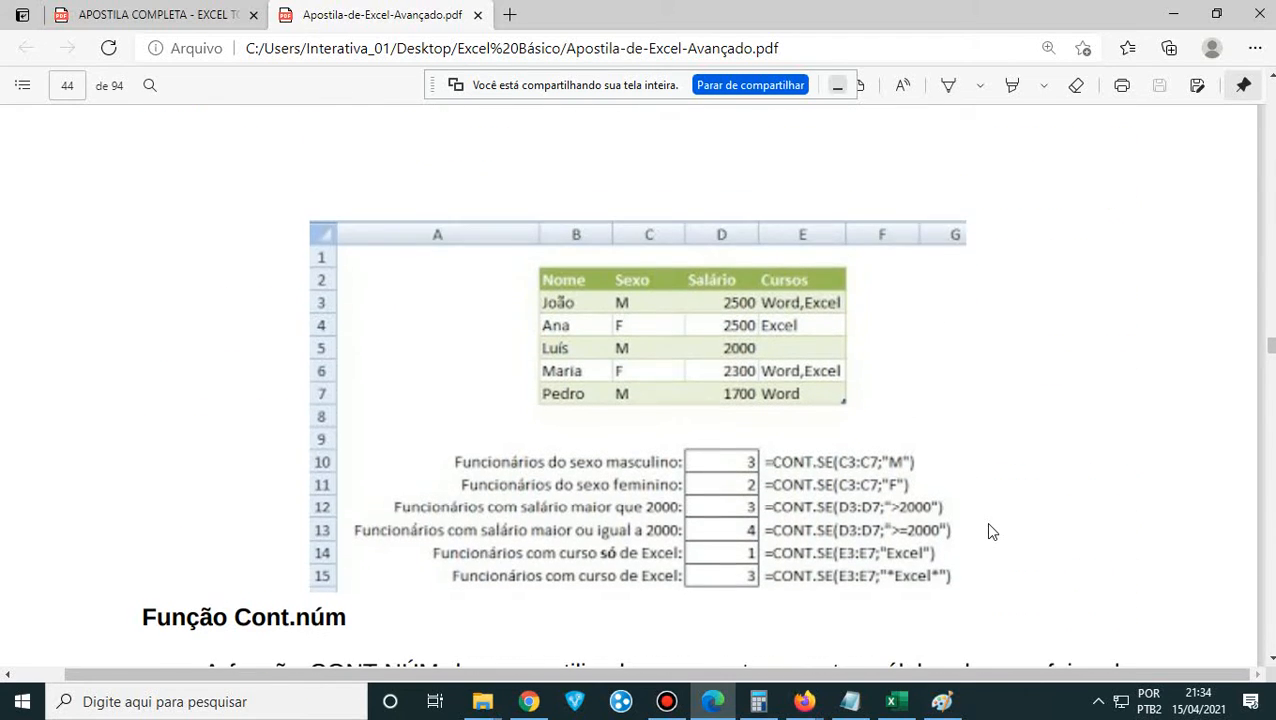
{"action": "scroll", "coordinate": [988, 523], "scroll_direction": "up", "scroll_amount": 2}
{"action": "scroll", "coordinate": [985, 524], "scroll_direction": "up", "scroll_amount": 7}
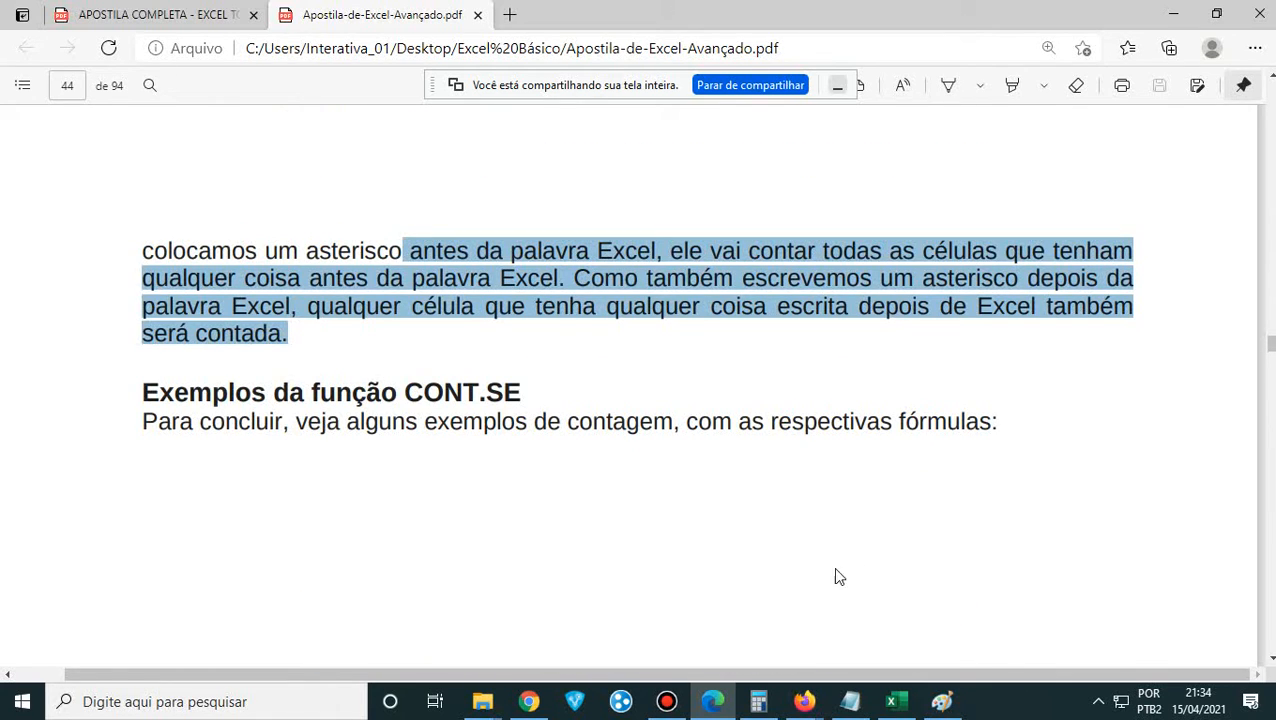
{"action": "scroll", "coordinate": [795, 467], "scroll_direction": "down", "scroll_amount": 10}
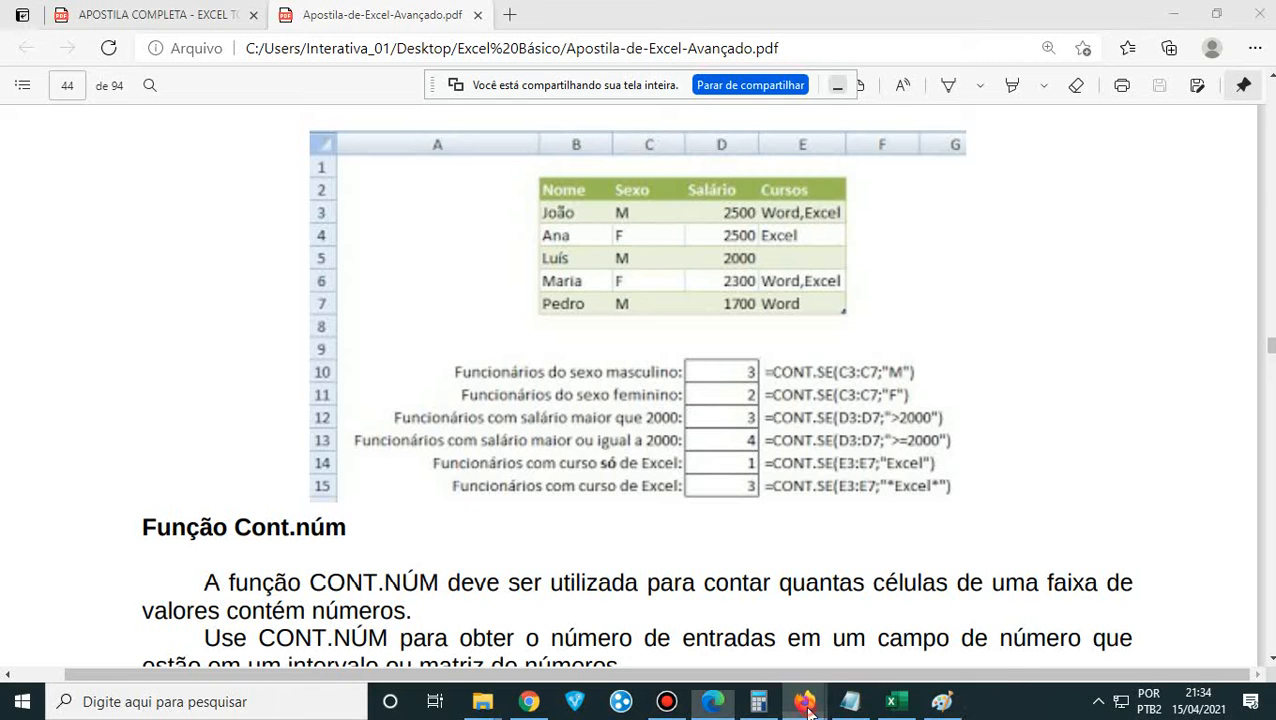
- Switch to the Google Meet window in Firefox, check the chat messages, and minimize it
{"action": "mouse_move", "coordinate": [805, 700]}
{"action": "left_click", "coordinate": [755, 663]}
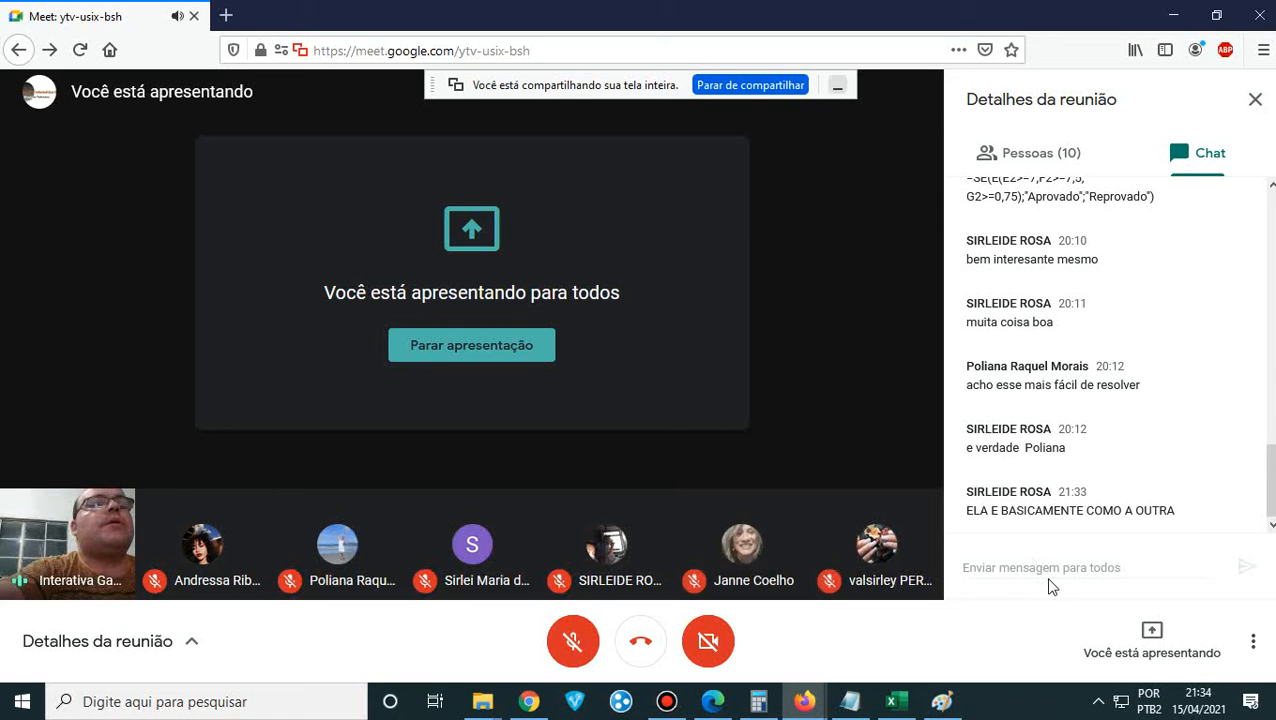
{"action": "left_click", "coordinate": [1173, 15]}
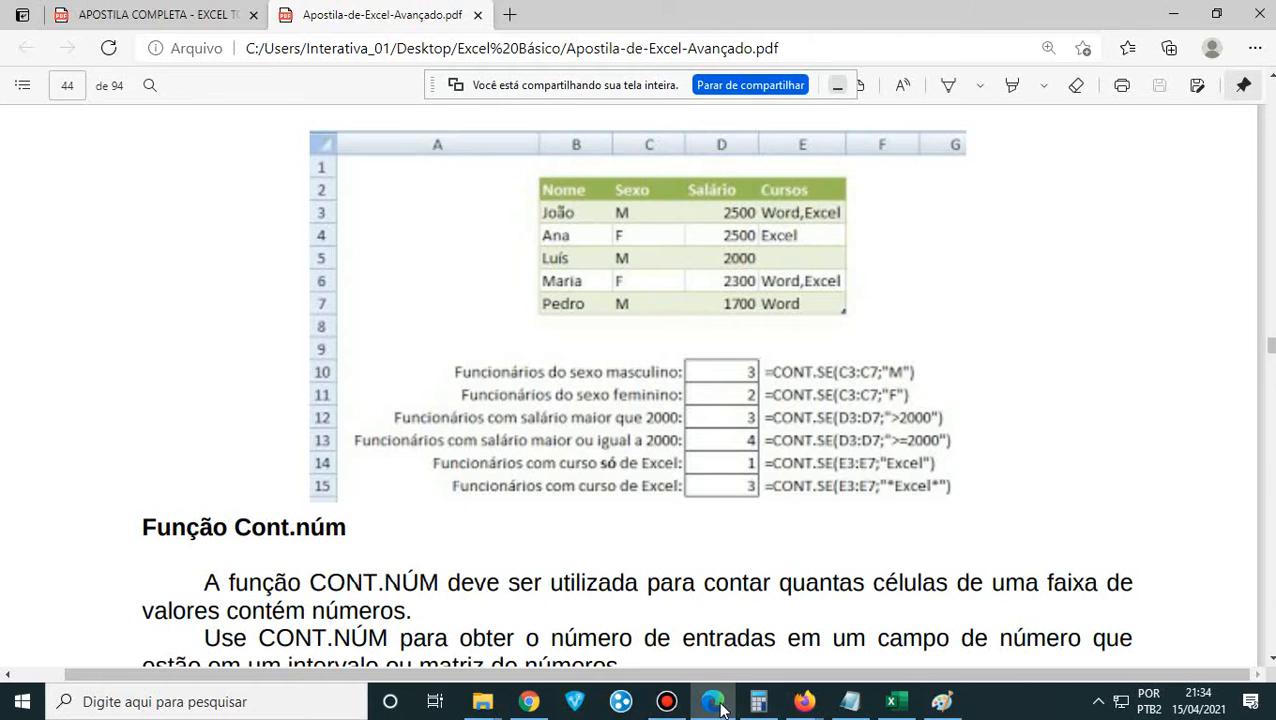
- In the APOSTILA COMPLETA PDF in Edge, search for "cont.se" and read section 3.2.4 with its sales example
{"action": "left_click", "coordinate": [200, 16]}
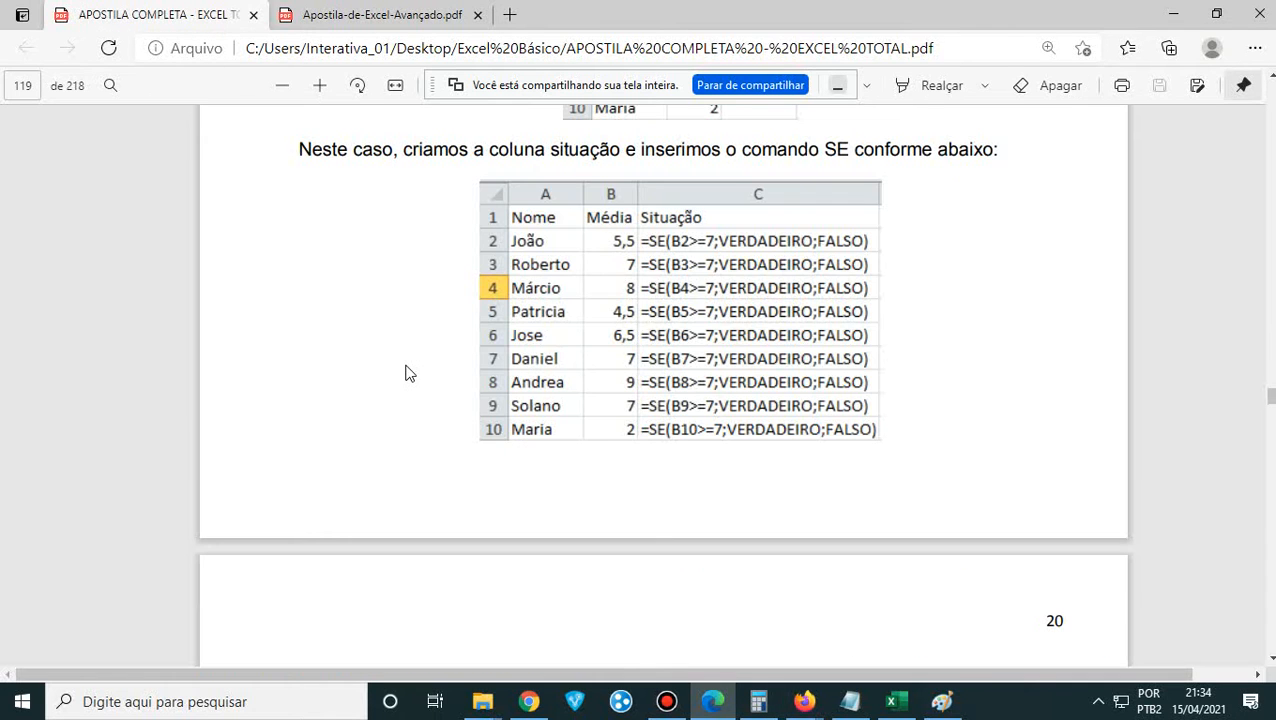
{"action": "scroll", "coordinate": [408, 370], "scroll_direction": "up", "scroll_amount": 10}
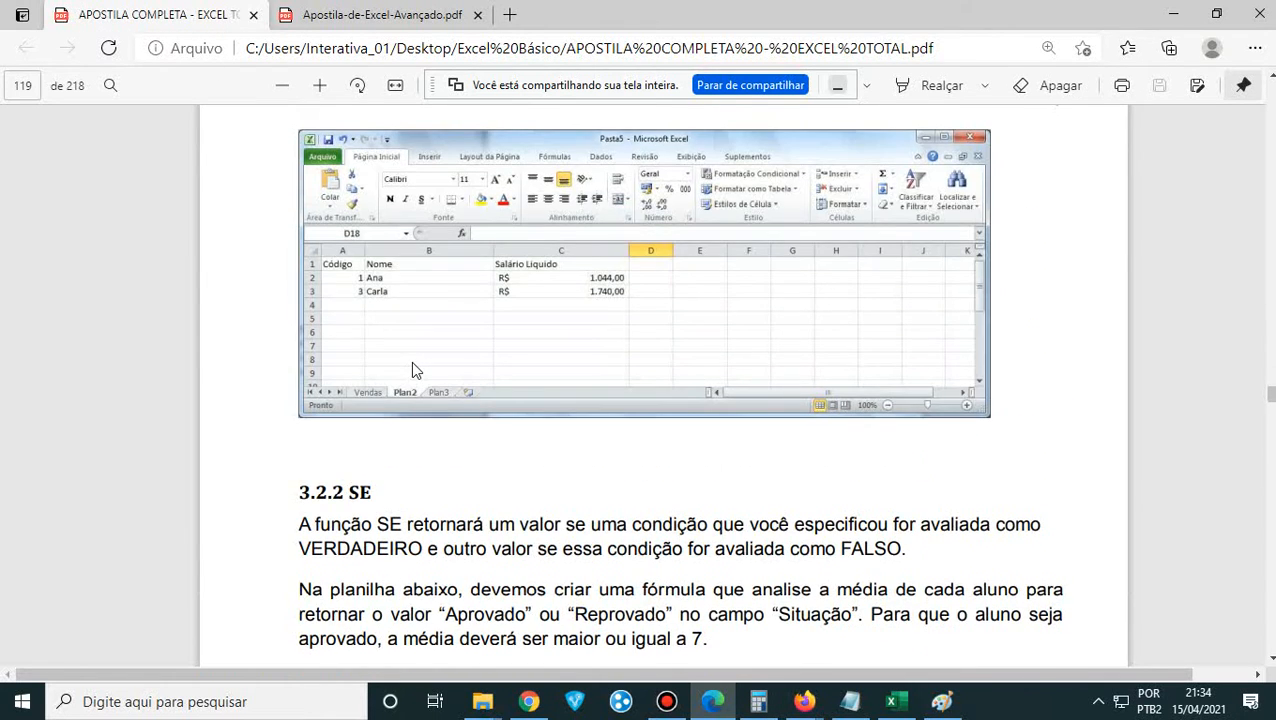
{"action": "scroll", "coordinate": [415, 370], "scroll_direction": "up", "scroll_amount": 10}
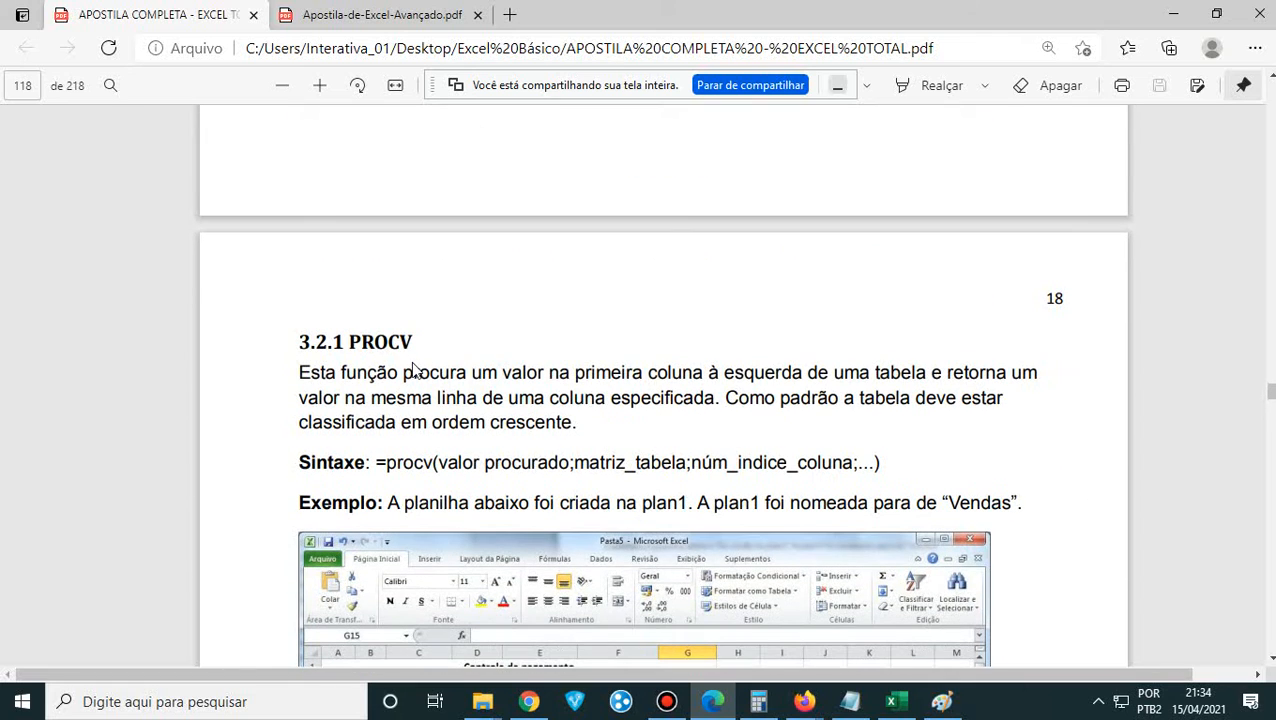
{"action": "key", "text": "ctrl+f"}
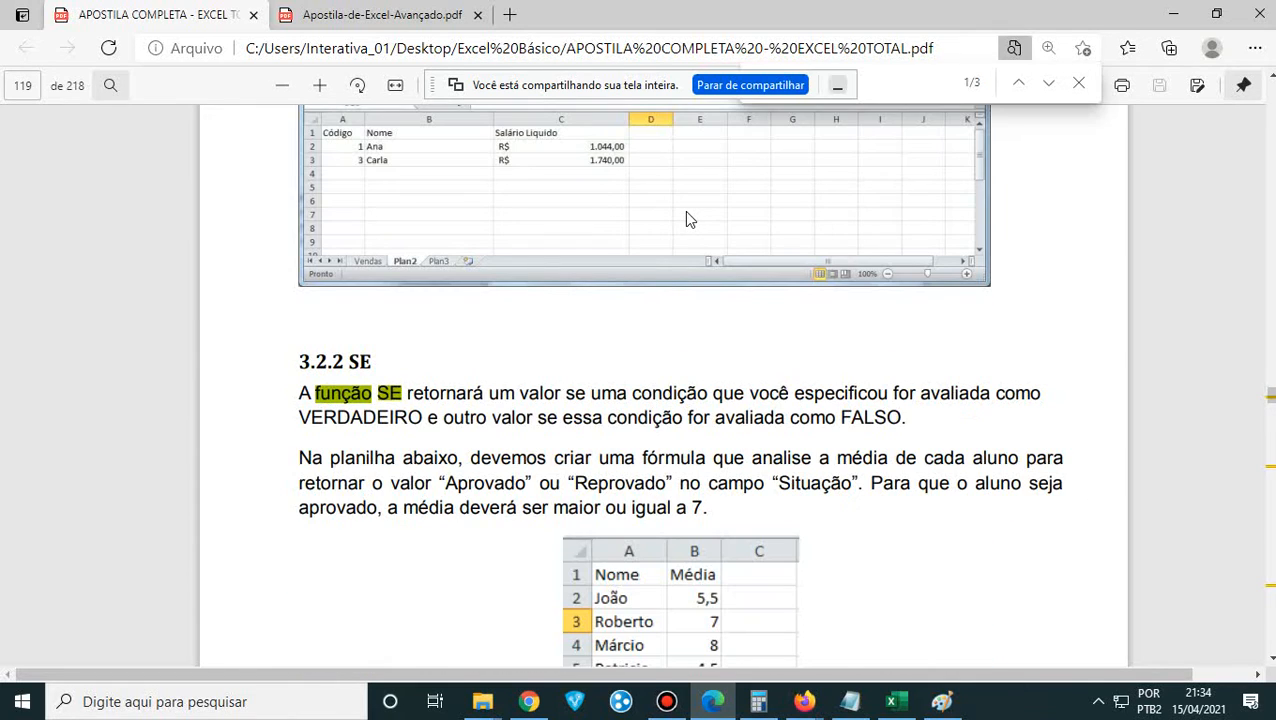
{"action": "type", "text": "con"}
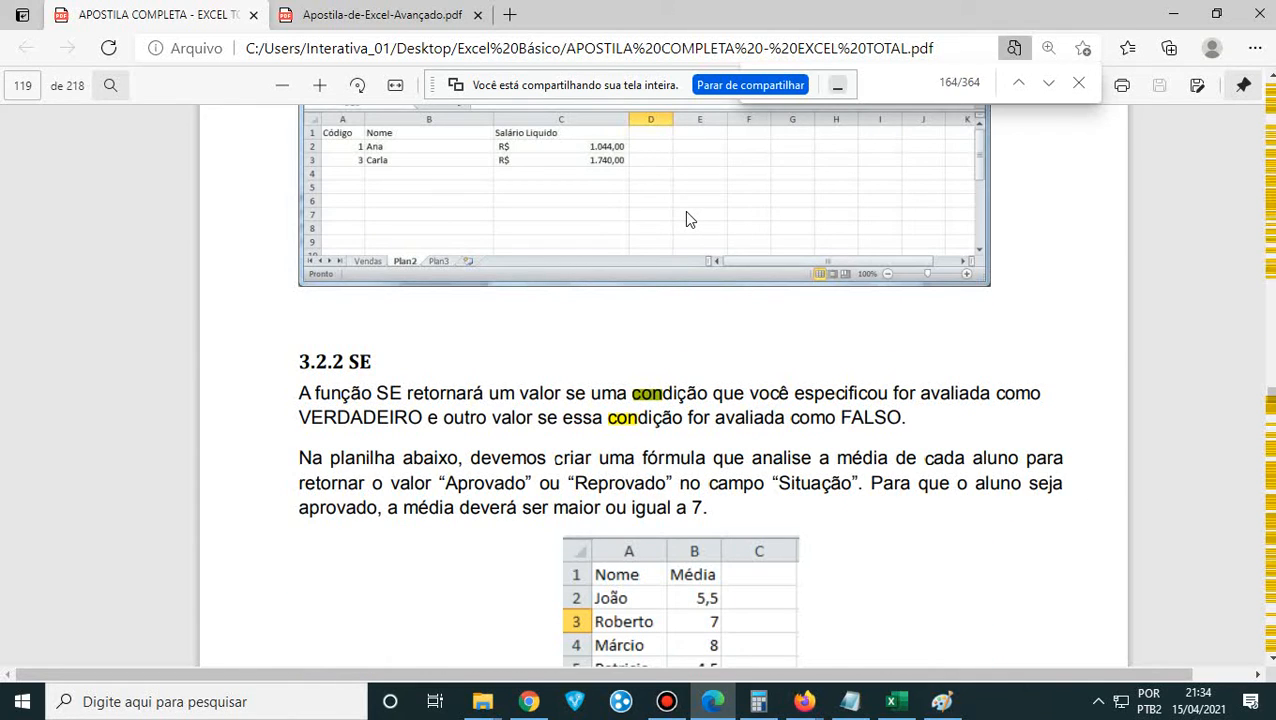
{"action": "type", "text": "t.se"}
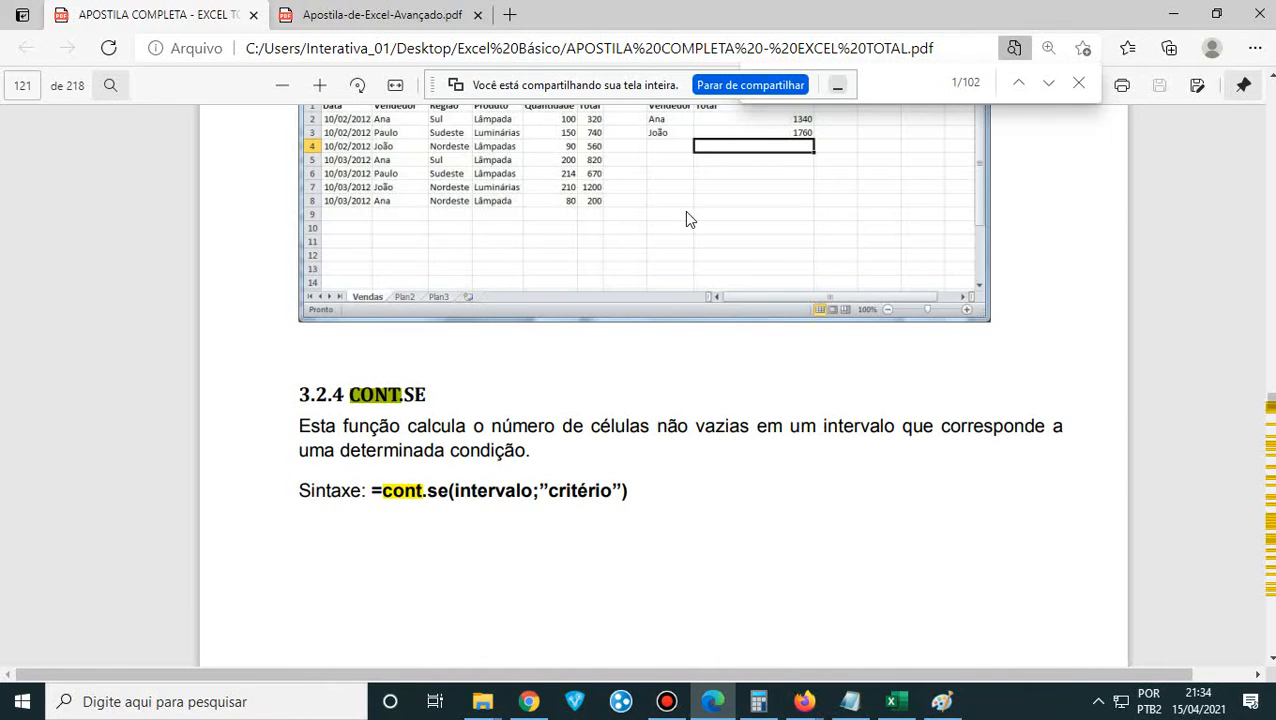
{"action": "scroll", "coordinate": [745, 405], "scroll_direction": "down", "scroll_amount": 8}
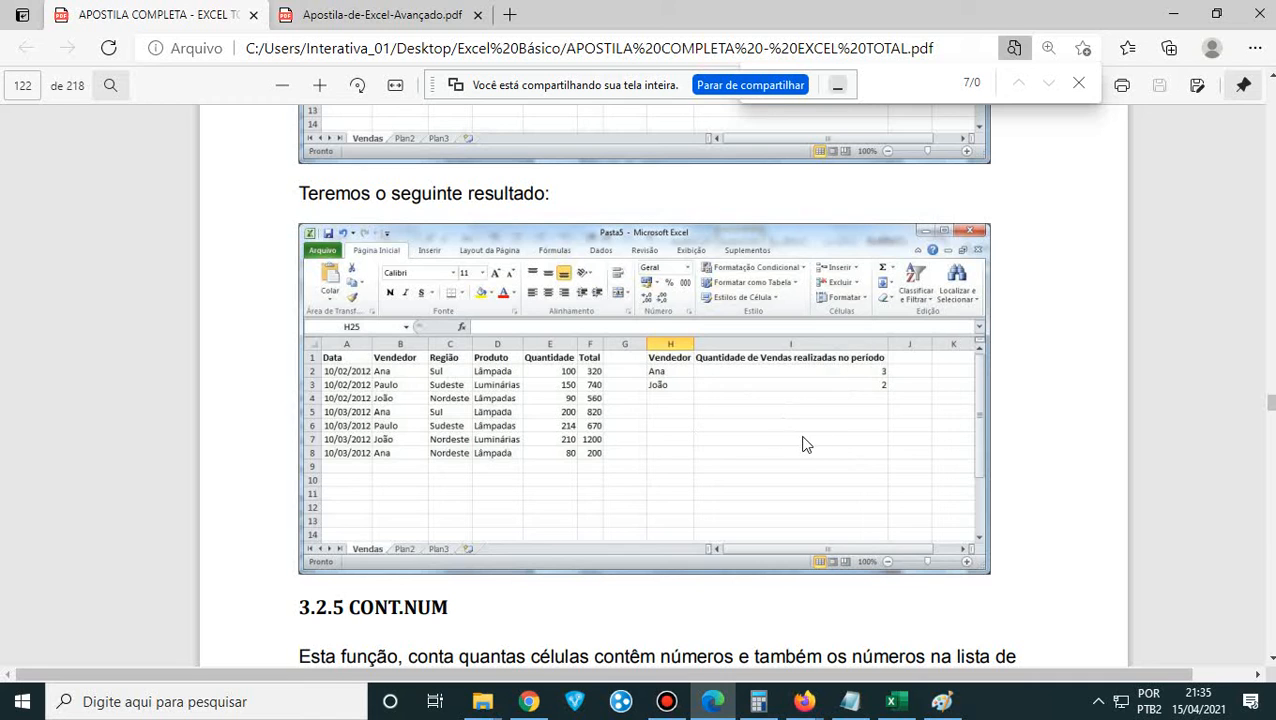
- Return to Excel and examine the formulas in E12 and E13 and their D2:D6 range, leaving both unchanged
{"action": "left_click", "coordinate": [1173, 14]}
{"action": "scroll", "coordinate": [682, 543], "scroll_direction": "down", "scroll_amount": 2}
{"action": "scroll", "coordinate": [692, 521], "scroll_direction": "up", "scroll_amount": 1}
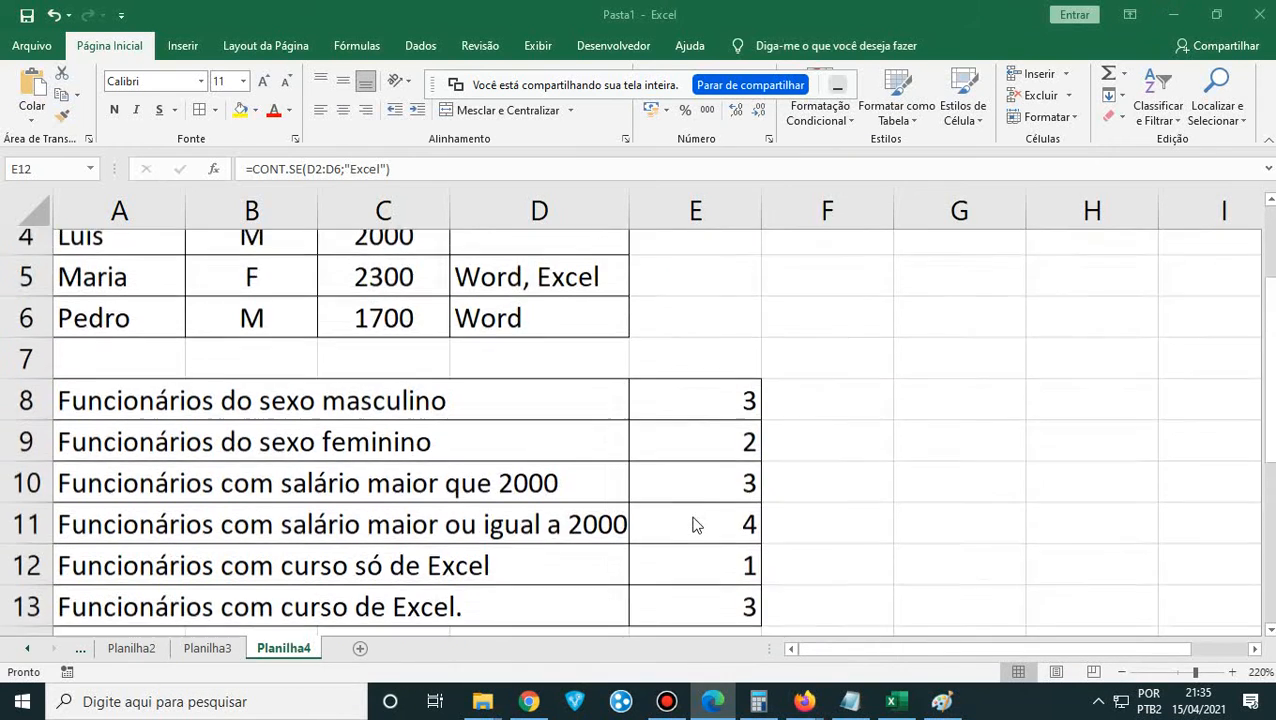
{"action": "key", "text": "F2"}
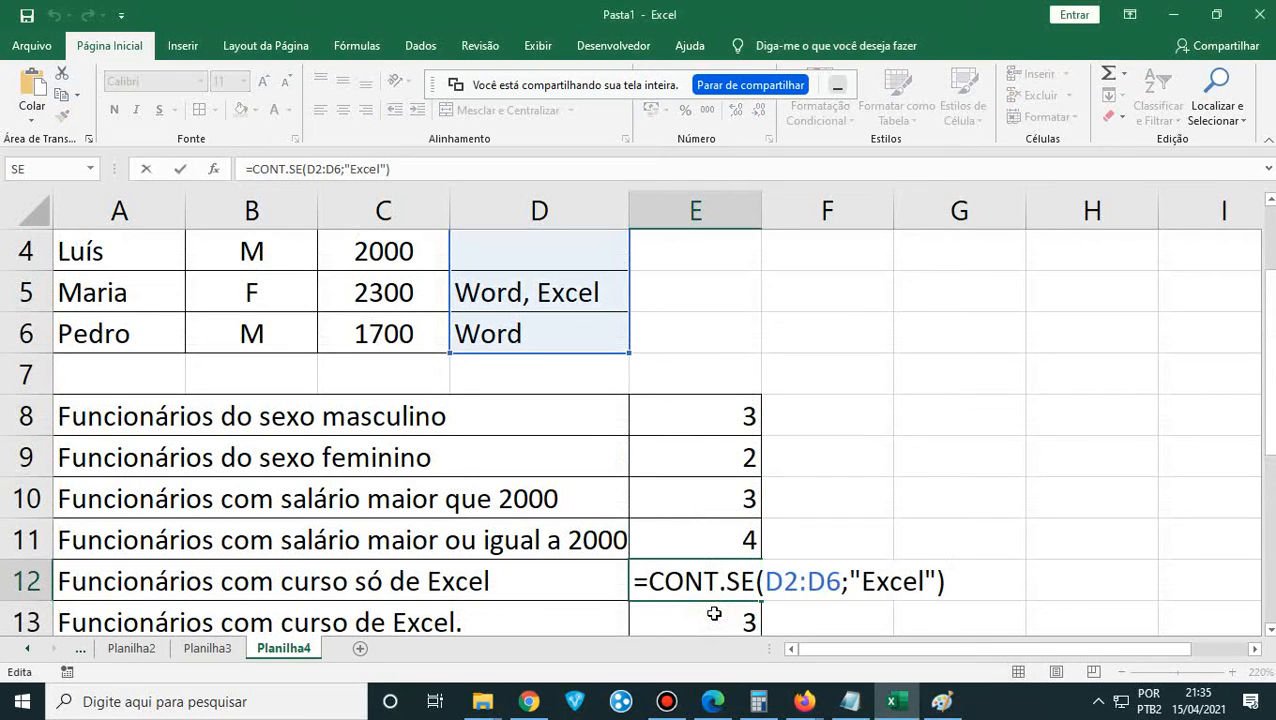
{"action": "key", "text": "Escape"}
{"action": "left_click", "coordinate": [714, 620]}
{"action": "key", "text": "F2"}
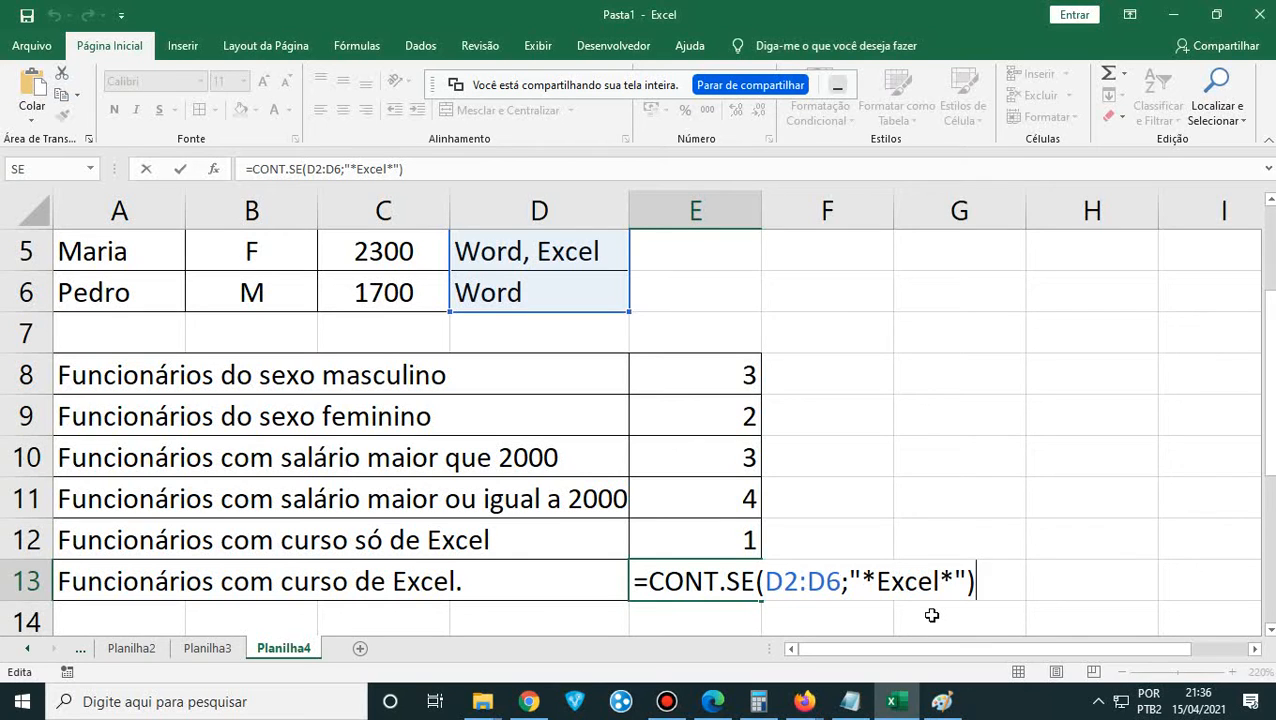
{"action": "scroll", "coordinate": [755, 514], "scroll_direction": "up", "scroll_amount": 2}
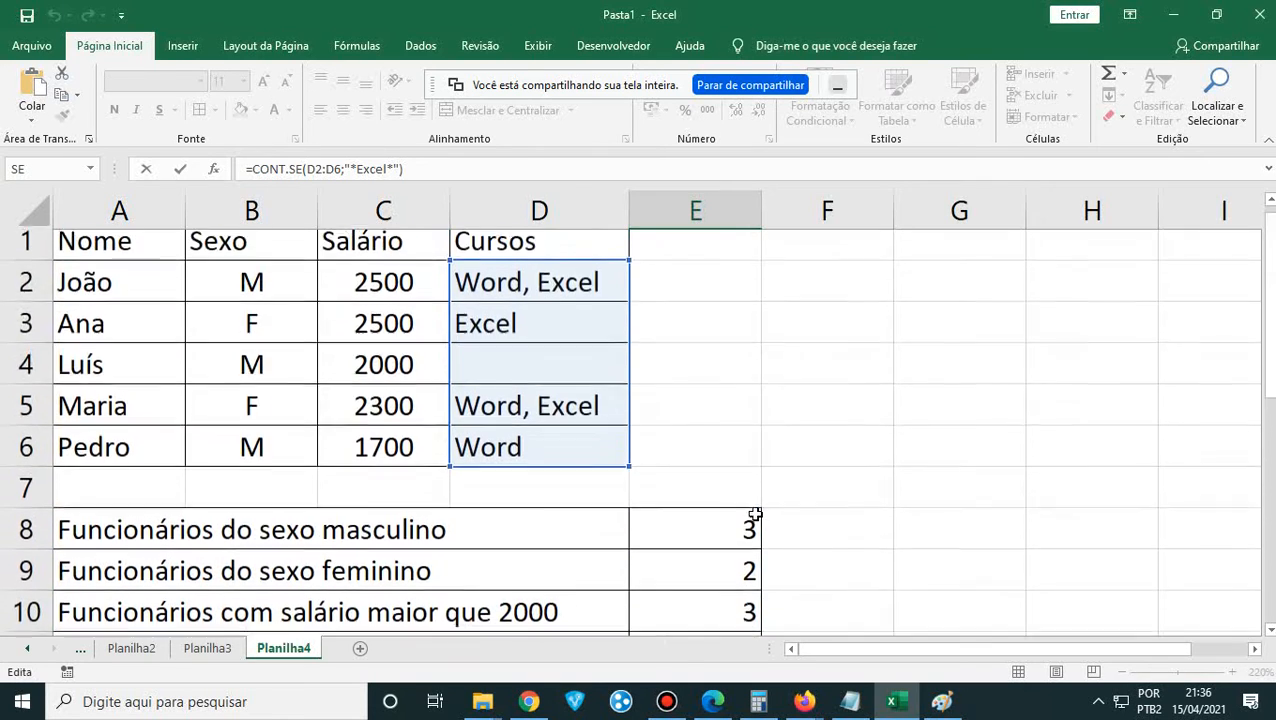
{"action": "scroll", "coordinate": [755, 514], "scroll_direction": "down", "scroll_amount": 2}
{"action": "key", "text": "Return"}
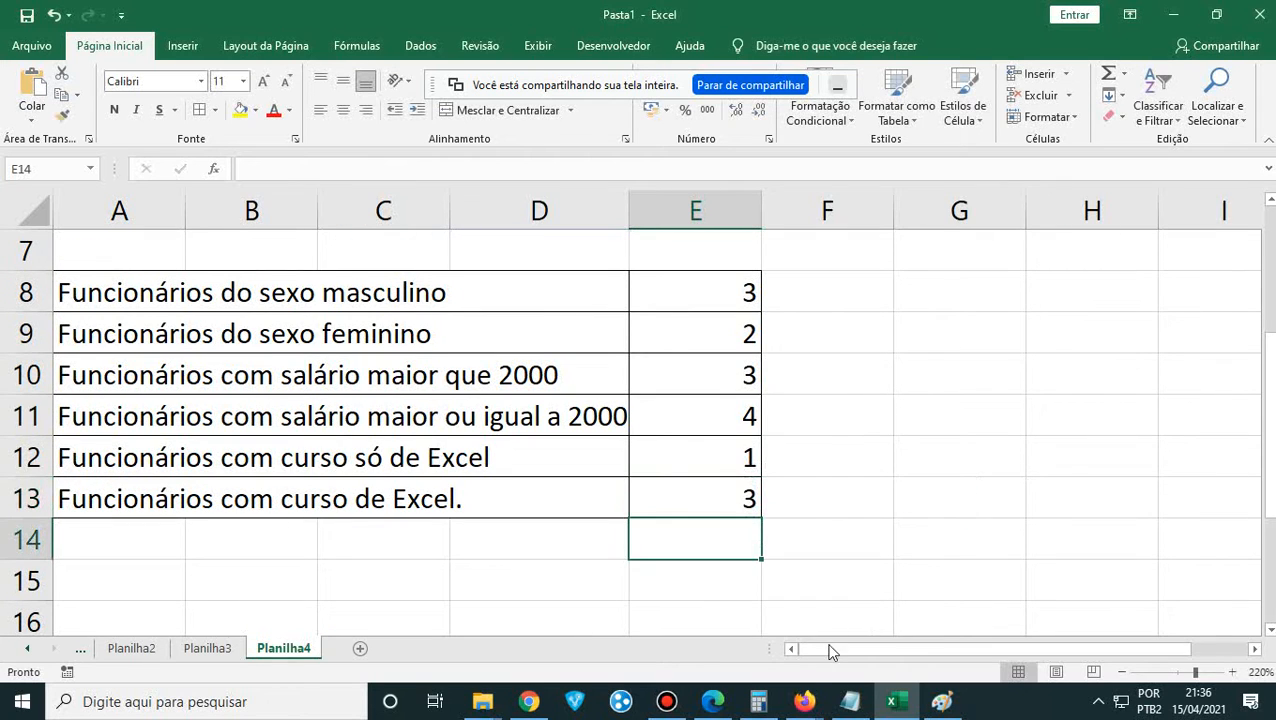
- Switch to Edge and skim the Cont.núm, Cont.Valores and SOMASE sections of Apostila-de-Excel-Avançado.pdf
{"action": "mouse_move", "coordinate": [712, 702]}
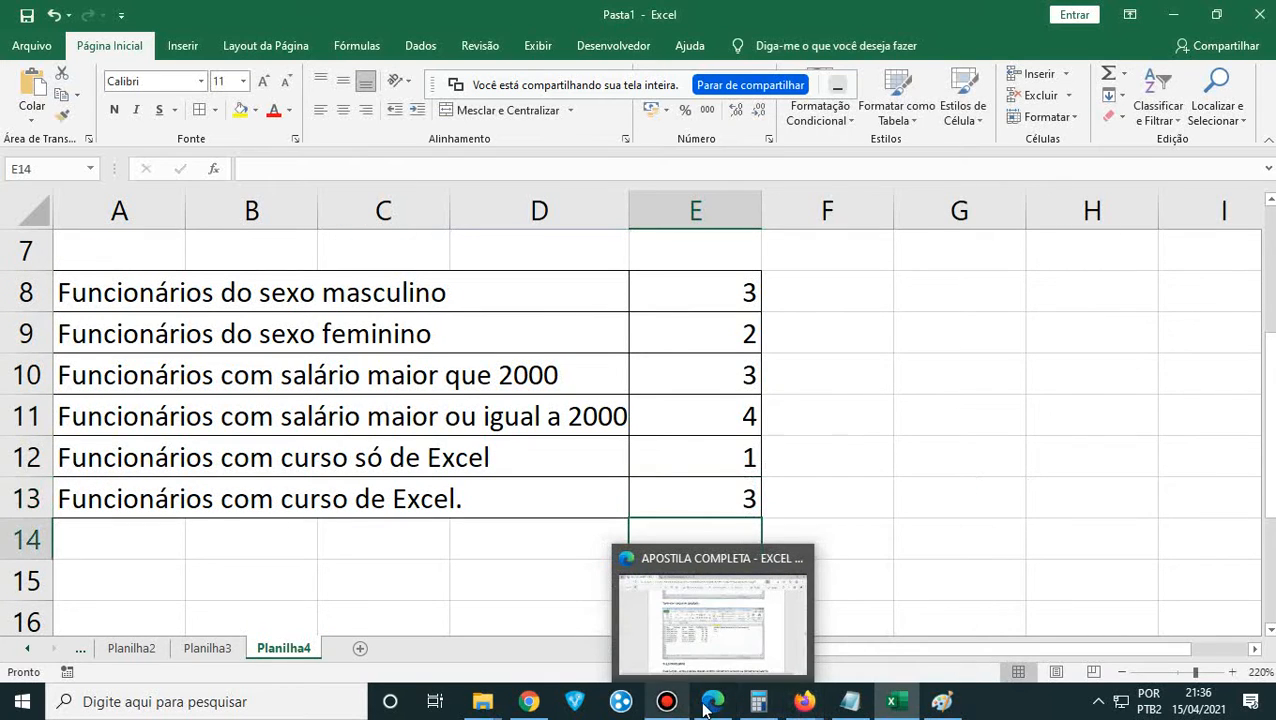
{"action": "left_click", "coordinate": [714, 705]}
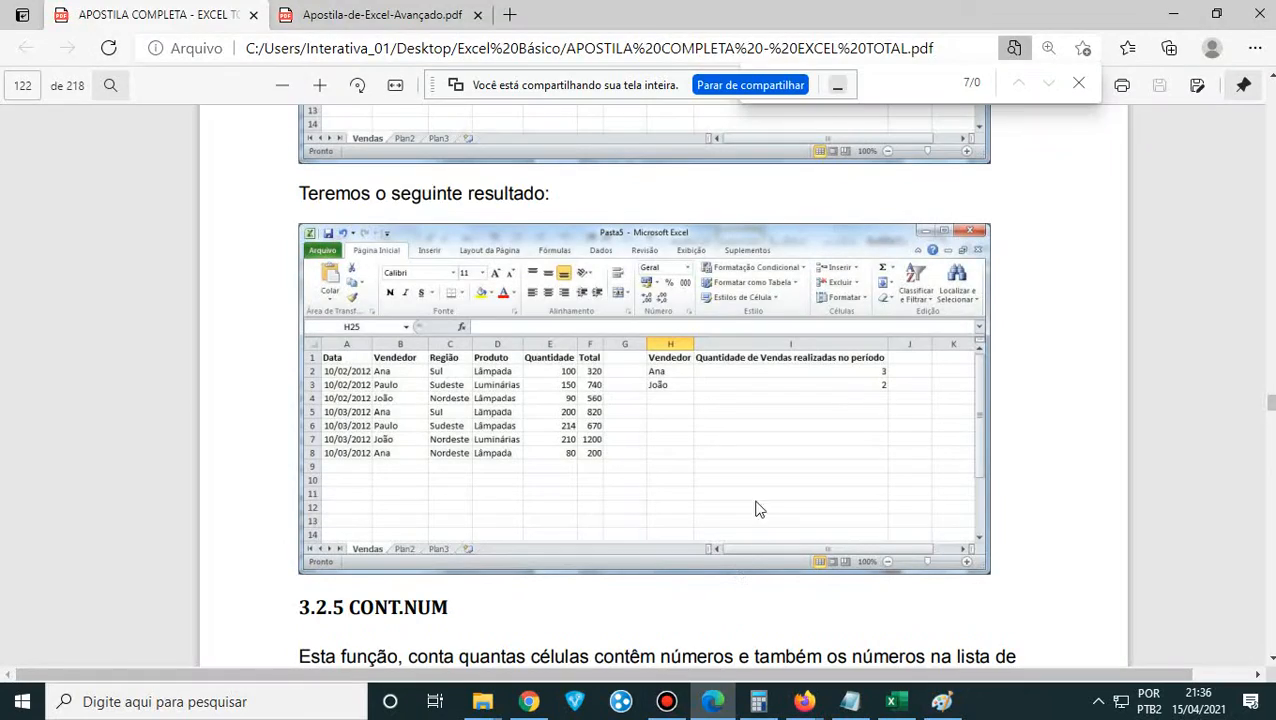
{"action": "left_click", "coordinate": [430, 15]}
{"action": "scroll", "coordinate": [527, 417], "scroll_direction": "down", "scroll_amount": 4}
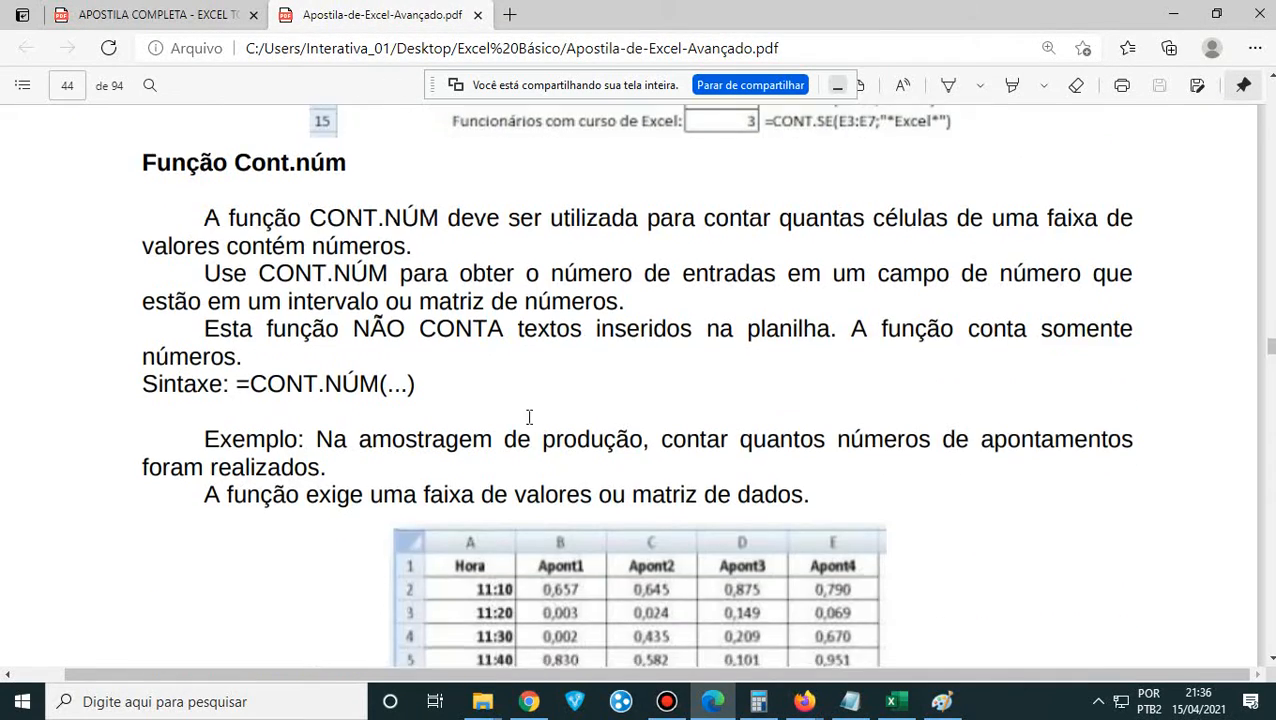
{"action": "scroll", "coordinate": [529, 417], "scroll_direction": "down", "scroll_amount": 10}
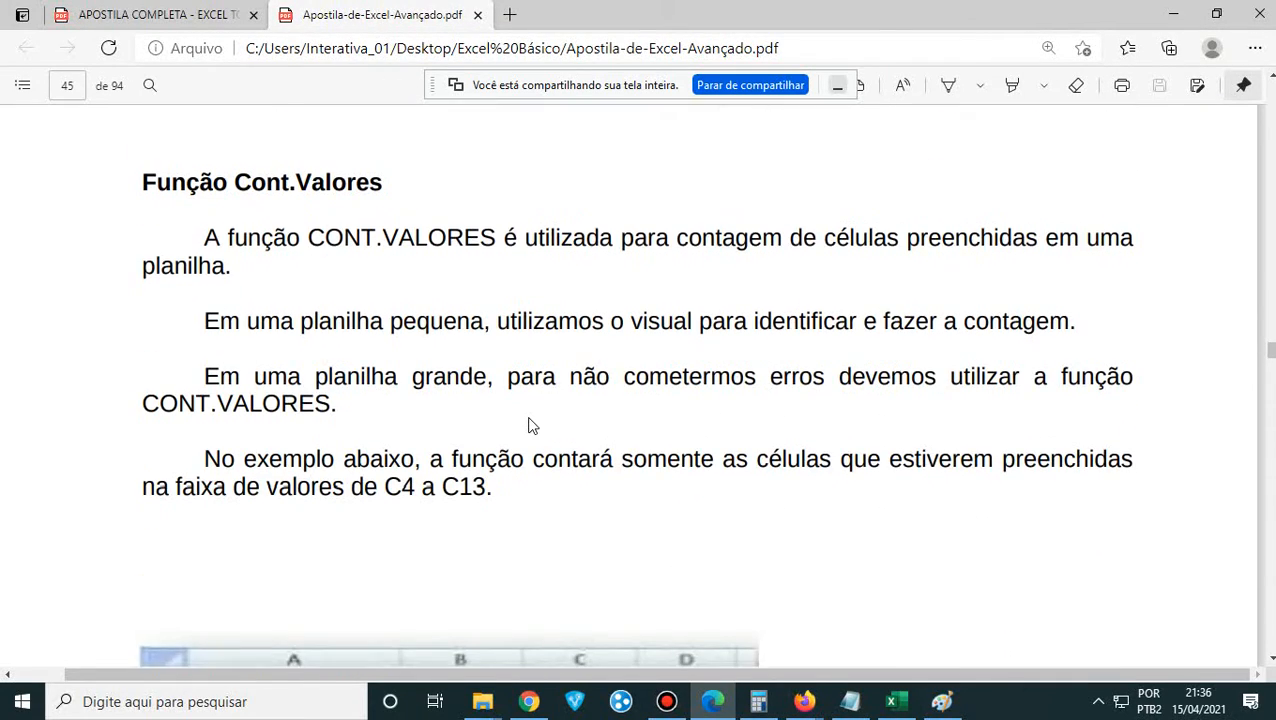
{"action": "scroll", "coordinate": [530, 425], "scroll_direction": "down", "scroll_amount": 5}
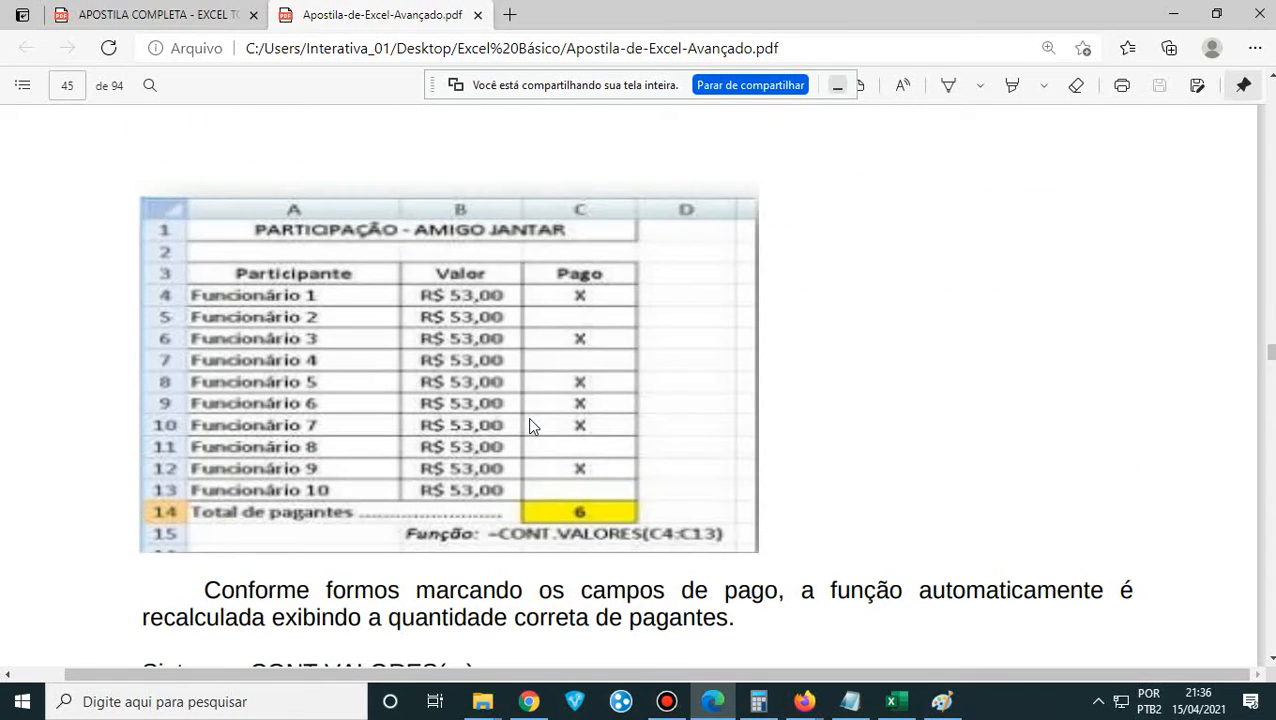
{"action": "scroll", "coordinate": [530, 426], "scroll_direction": "down", "scroll_amount": 5}
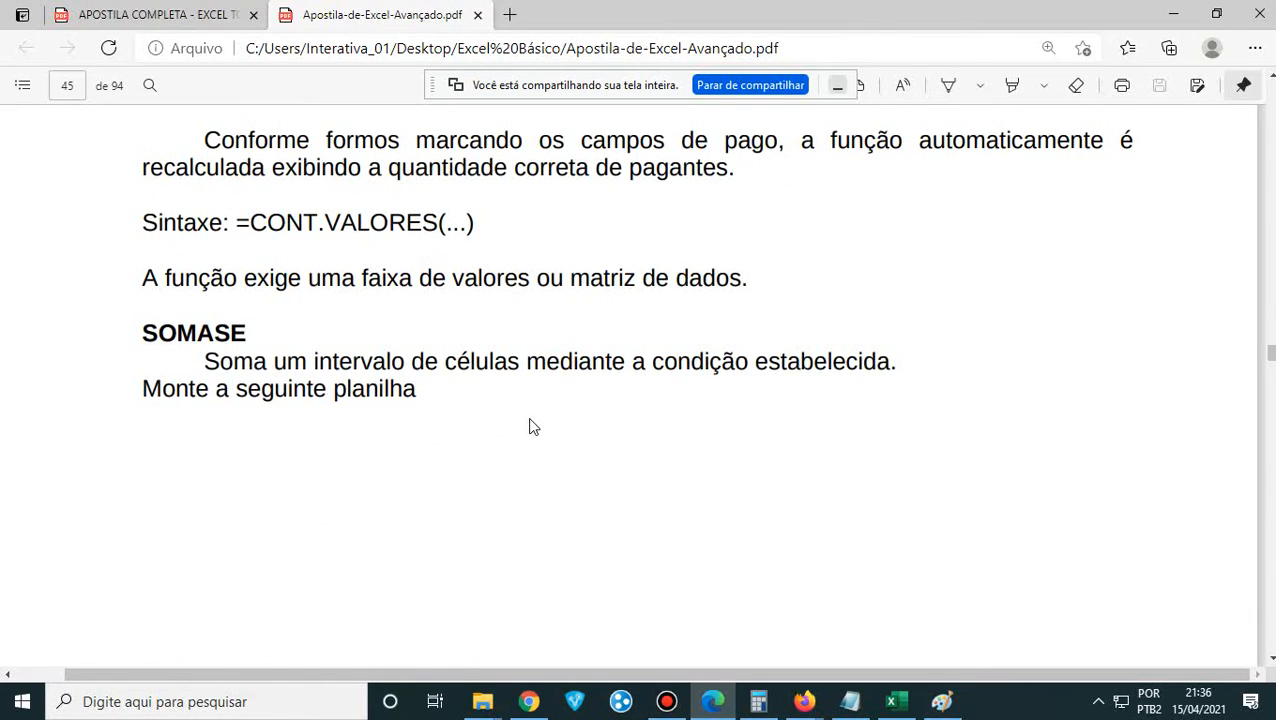
{"action": "scroll", "coordinate": [530, 420], "scroll_direction": "up", "scroll_amount": 5}
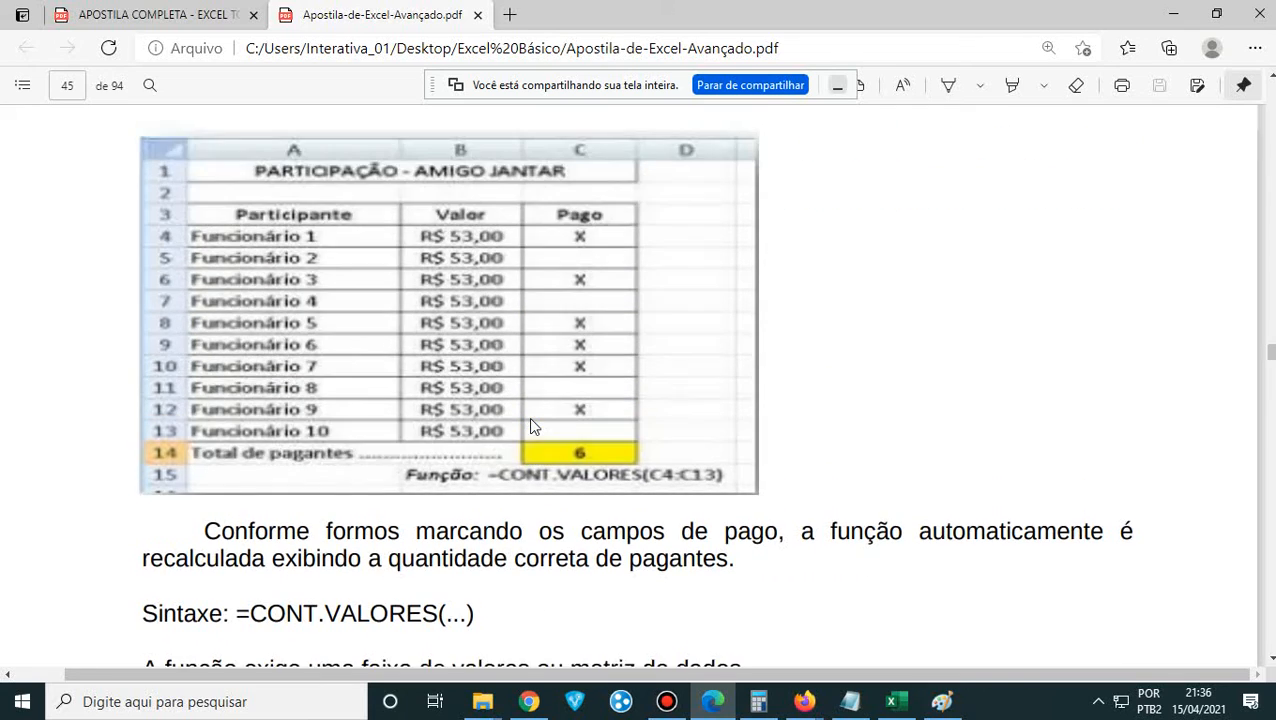
- Go back to the Cont.núm section on page 44 and read its syntax and production sampling example
{"action": "scroll", "coordinate": [530, 425], "scroll_direction": "up", "scroll_amount": 10}
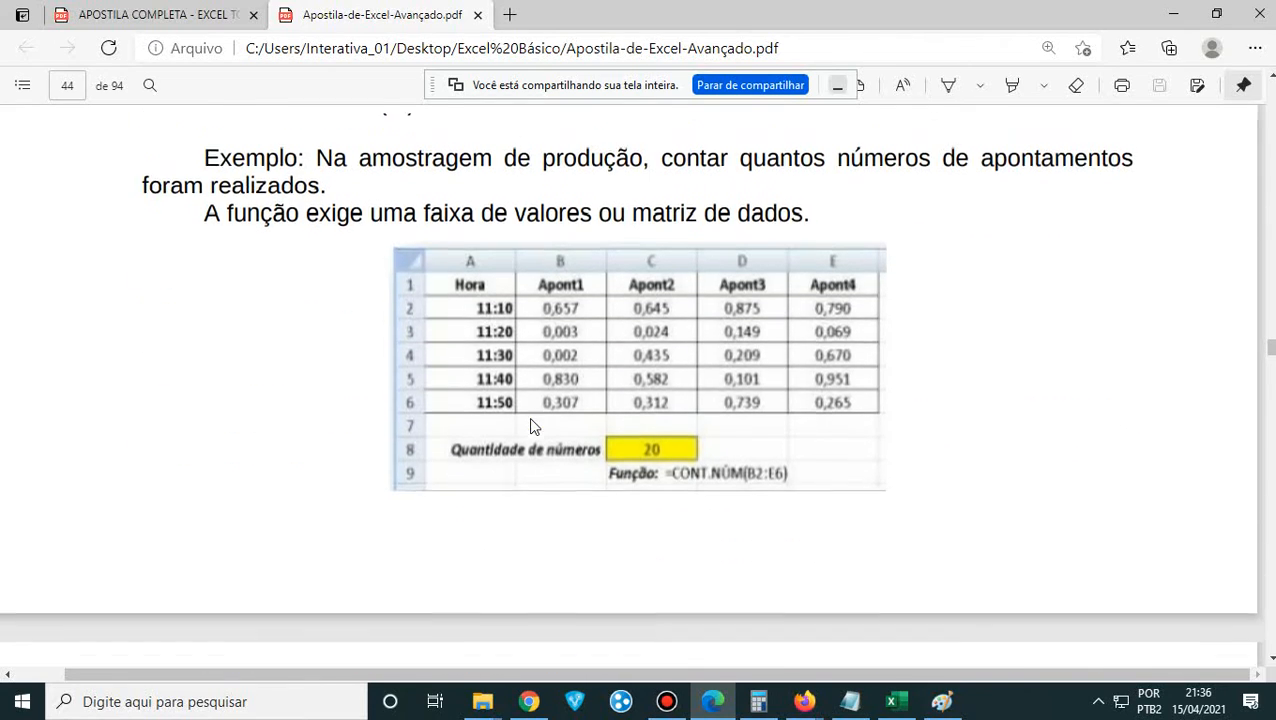
{"action": "scroll", "coordinate": [530, 425], "scroll_direction": "up", "scroll_amount": 4}
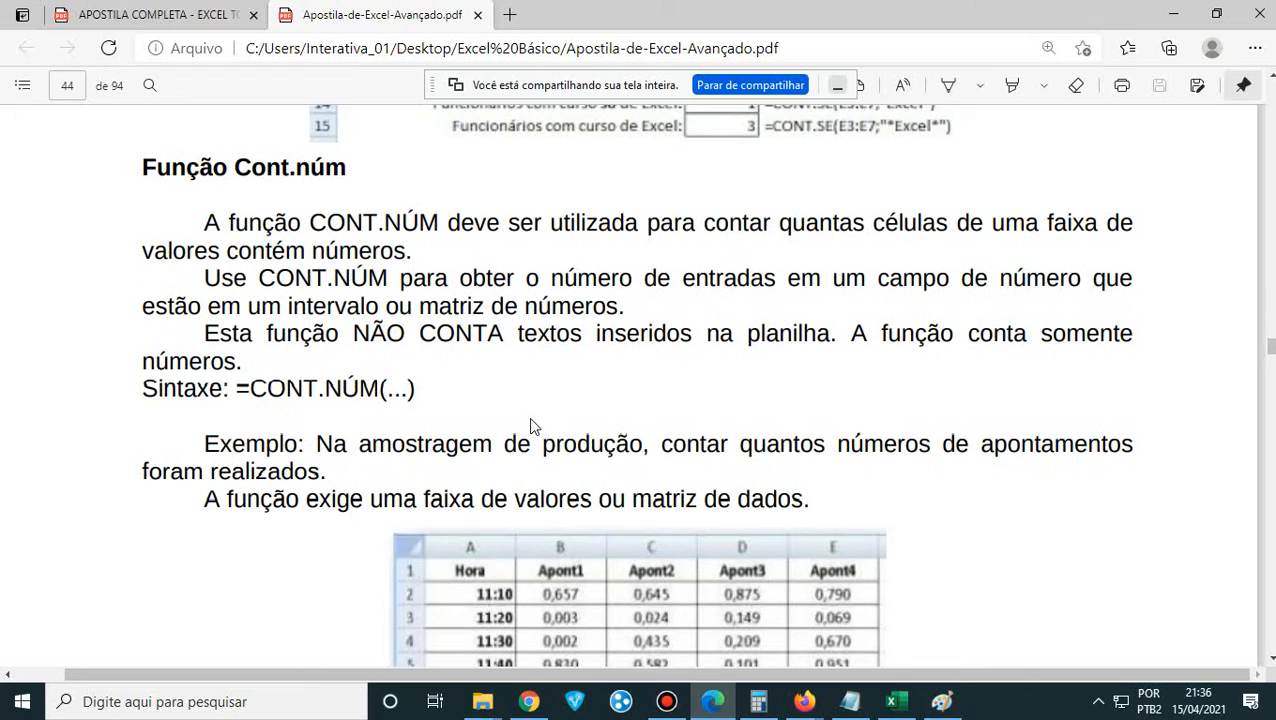
{"action": "scroll", "coordinate": [530, 425], "scroll_direction": "down", "scroll_amount": 2}
{"action": "scroll", "coordinate": [530, 425], "scroll_direction": "down", "scroll_amount": 2}
{"action": "scroll", "coordinate": [530, 425], "scroll_direction": "up", "scroll_amount": 2}
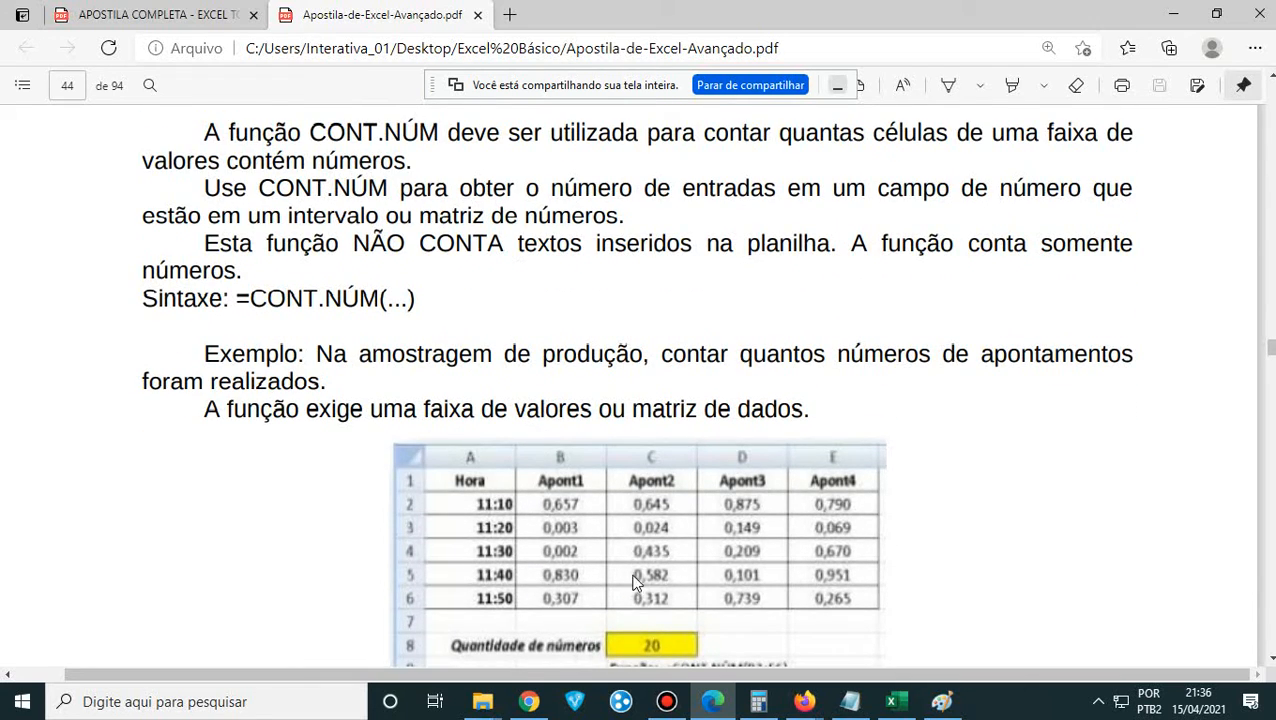
{"action": "scroll", "coordinate": [687, 608], "scroll_direction": "down", "scroll_amount": 1}
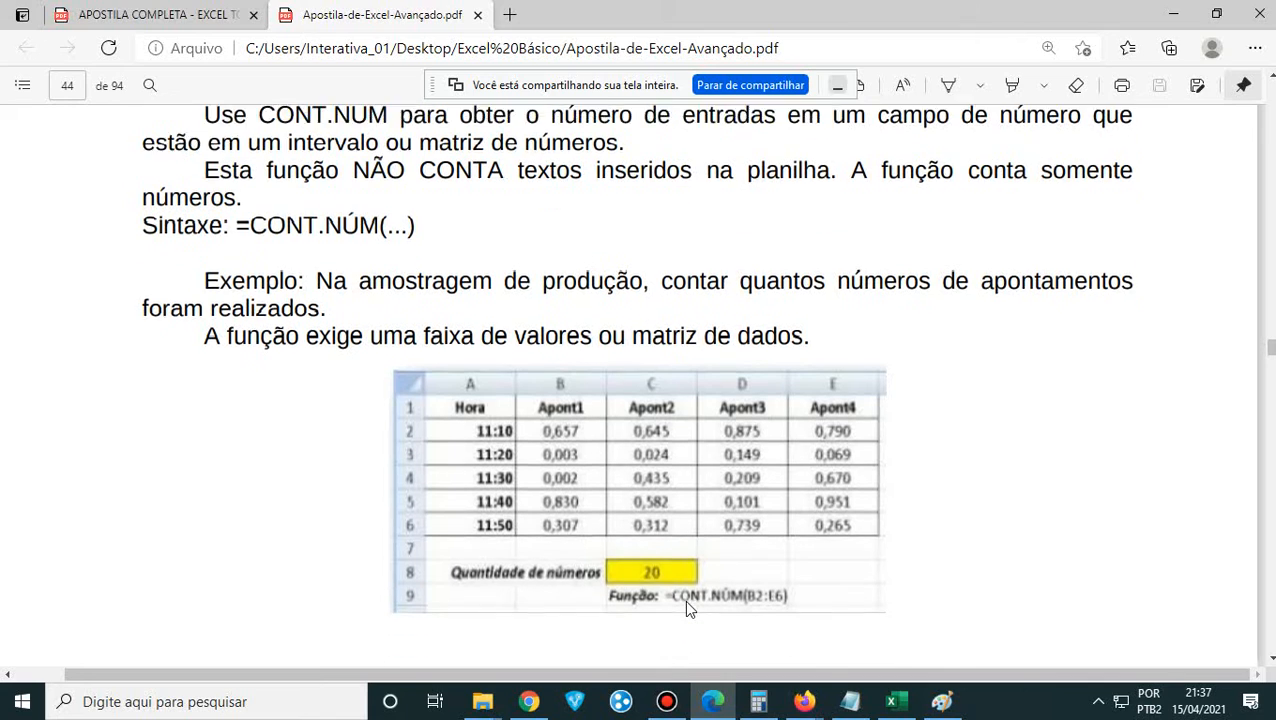
{"action": "scroll", "coordinate": [690, 600], "scroll_direction": "down", "scroll_amount": 1}
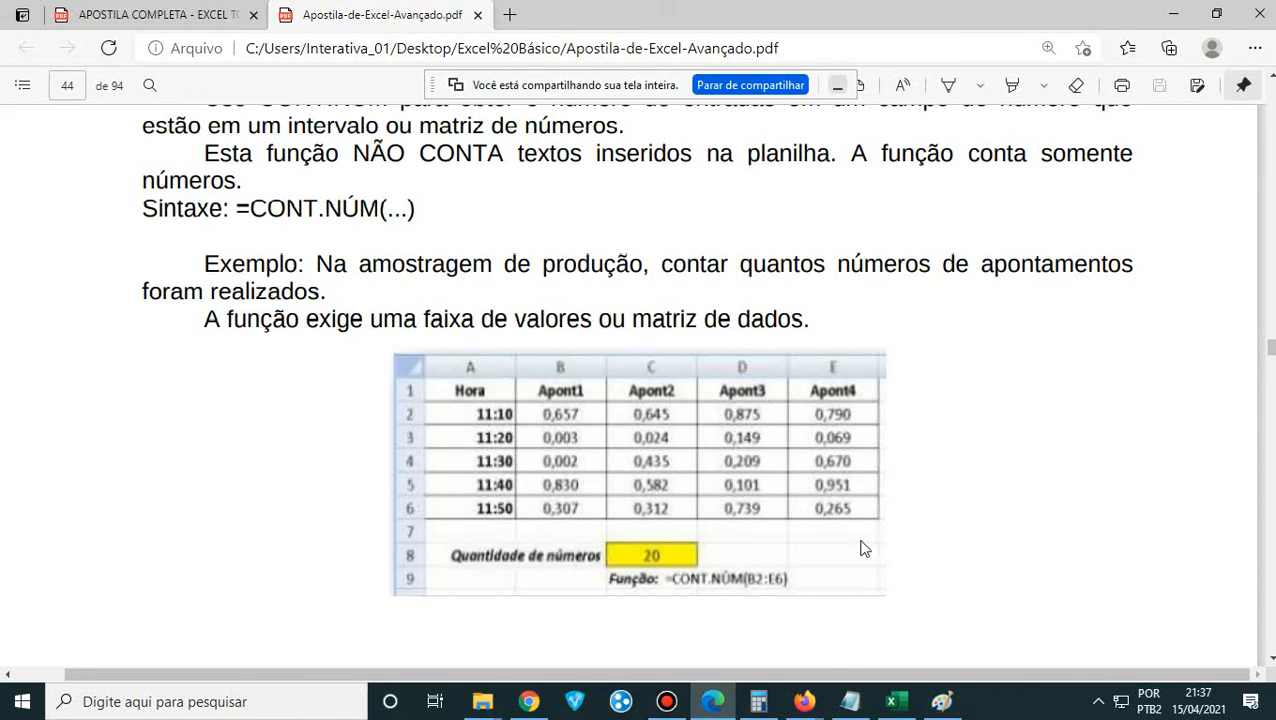
- Add a new sheet to the Excel workbook and arrange it side by side with the PDF, showing the whole Cont.núm example table
{"action": "left_click", "coordinate": [891, 701]}
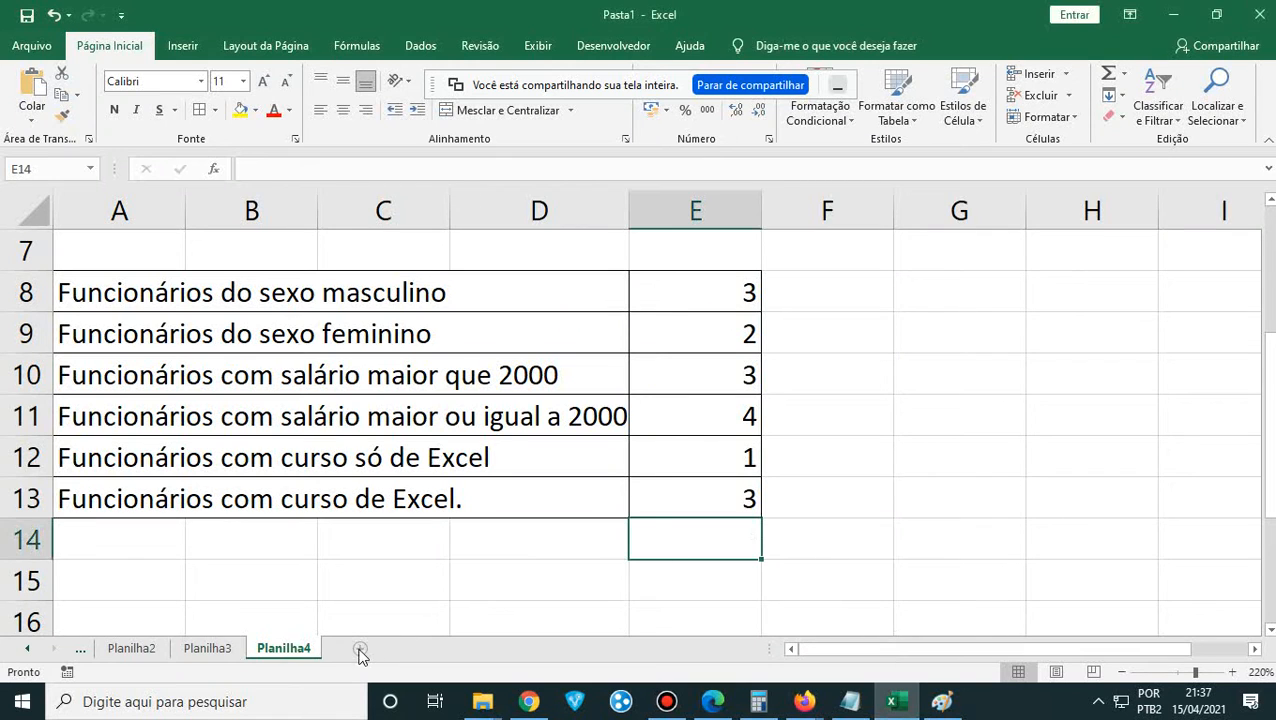
{"action": "left_click", "coordinate": [360, 648]}
{"action": "left_click_drag", "start_coordinate": [390, 10], "coordinate": [1274, 200]}
{"action": "left_click", "coordinate": [217, 118]}
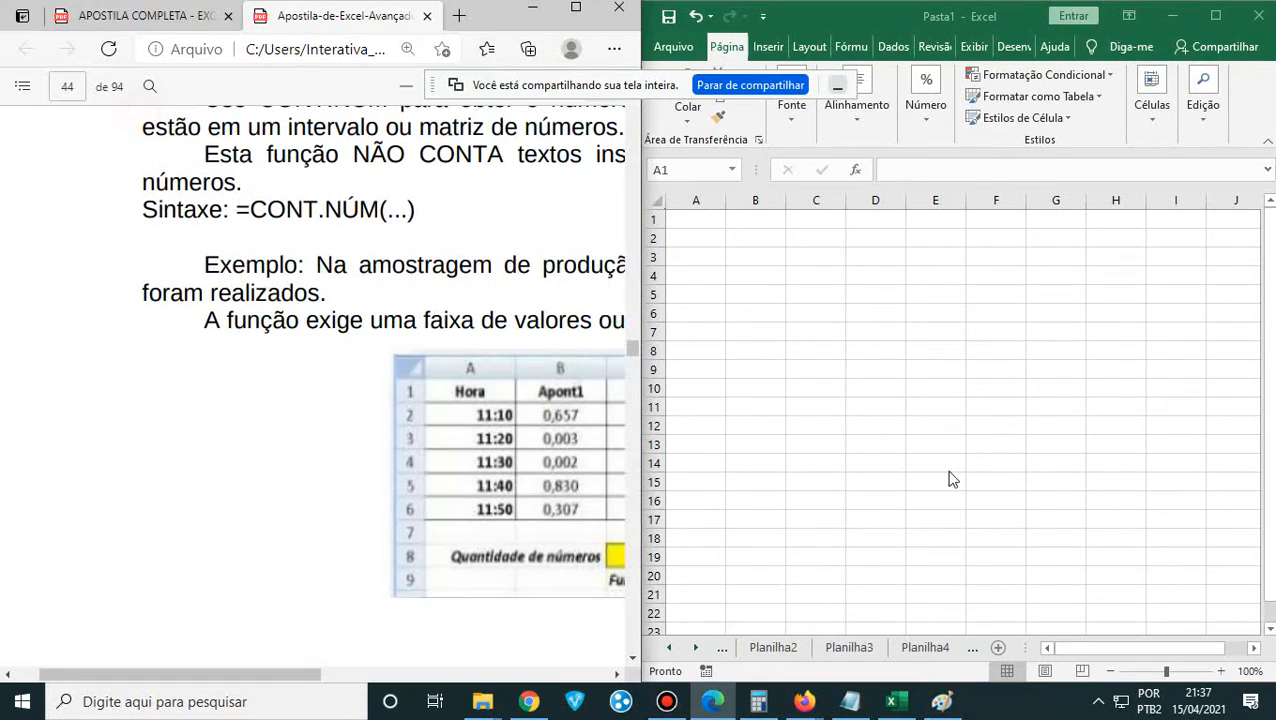
{"action": "left_click_drag", "start_coordinate": [363, 676], "coordinate": [427, 668]}
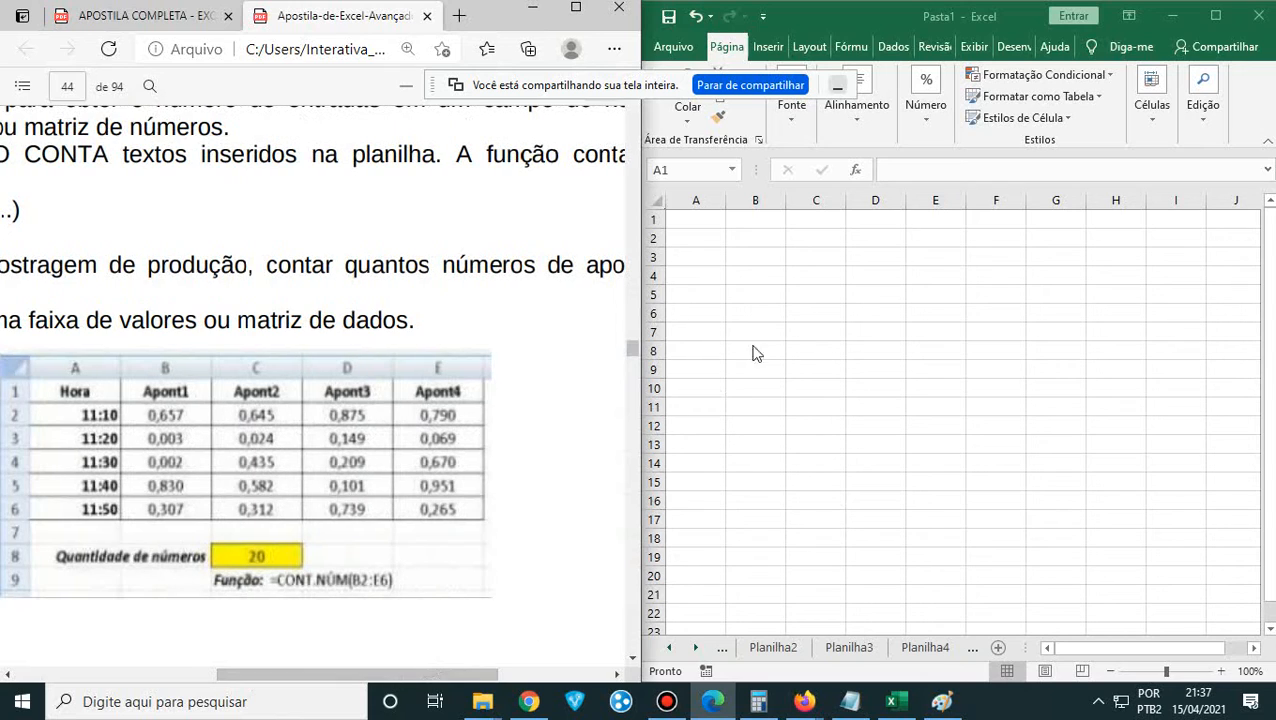
- On the new sheet, enter the column headers Apont 1 in B1 and Apont 2 in C1
{"action": "left_click", "coordinate": [740, 221]}
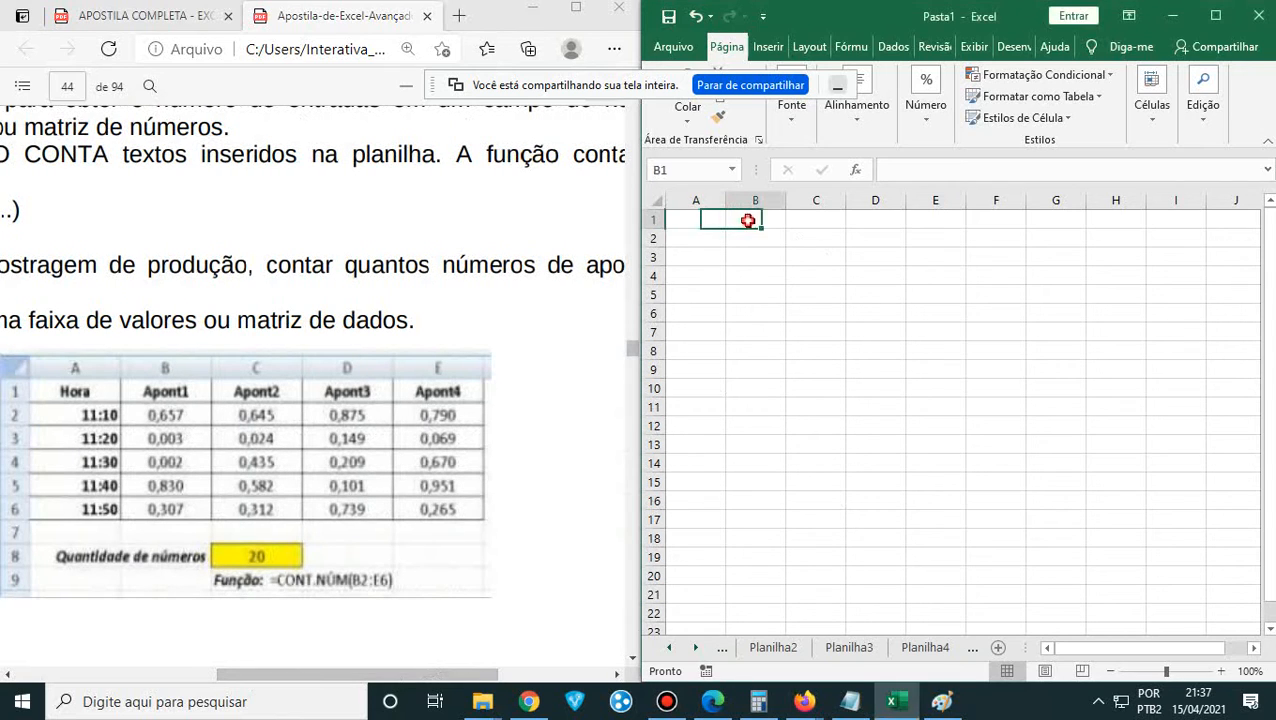
{"action": "type", "text": "Apont 1"}
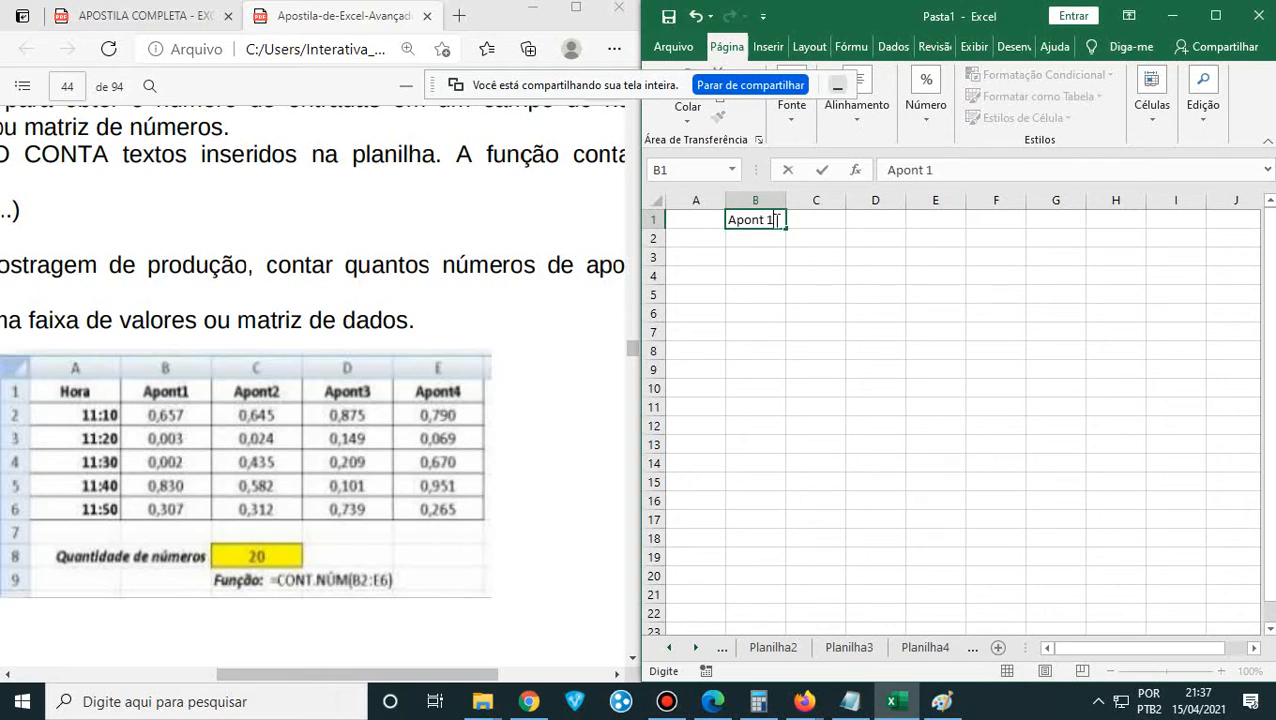
{"action": "key", "text": "Return"}
{"action": "left_click", "coordinate": [775, 220]}
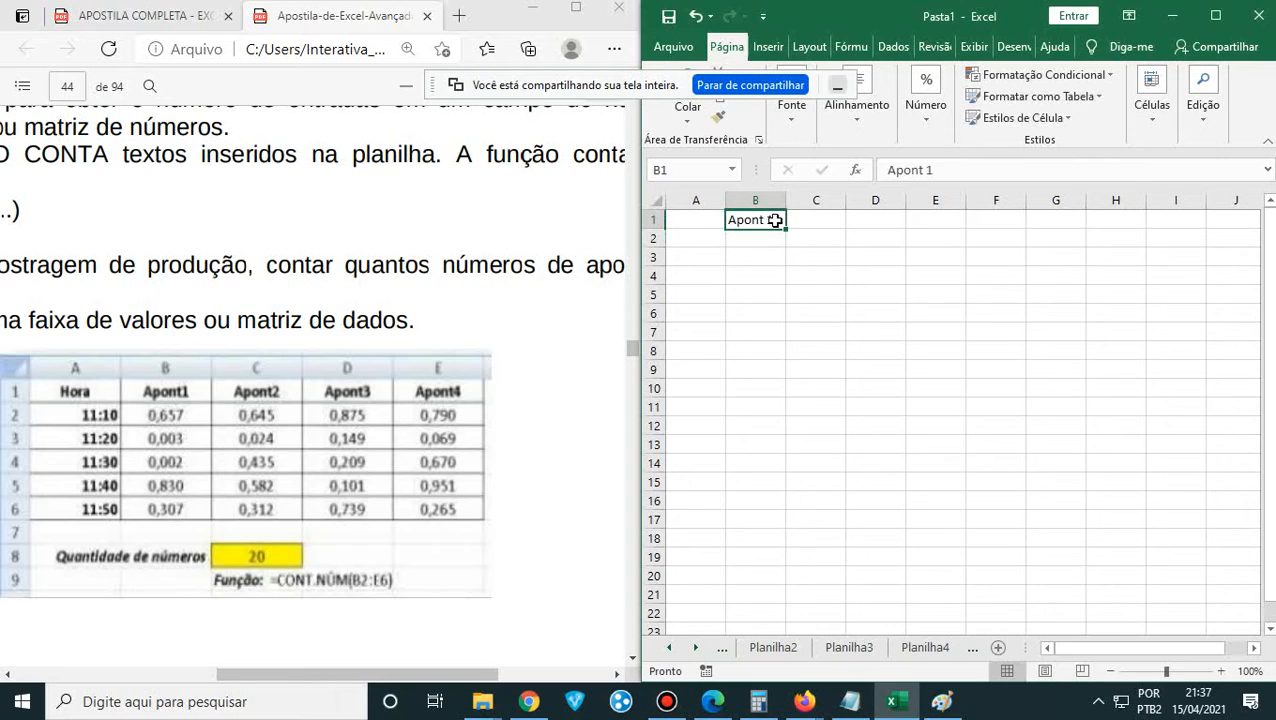
{"action": "key", "text": "Right"}
{"action": "type", "text": "Apont 2"}
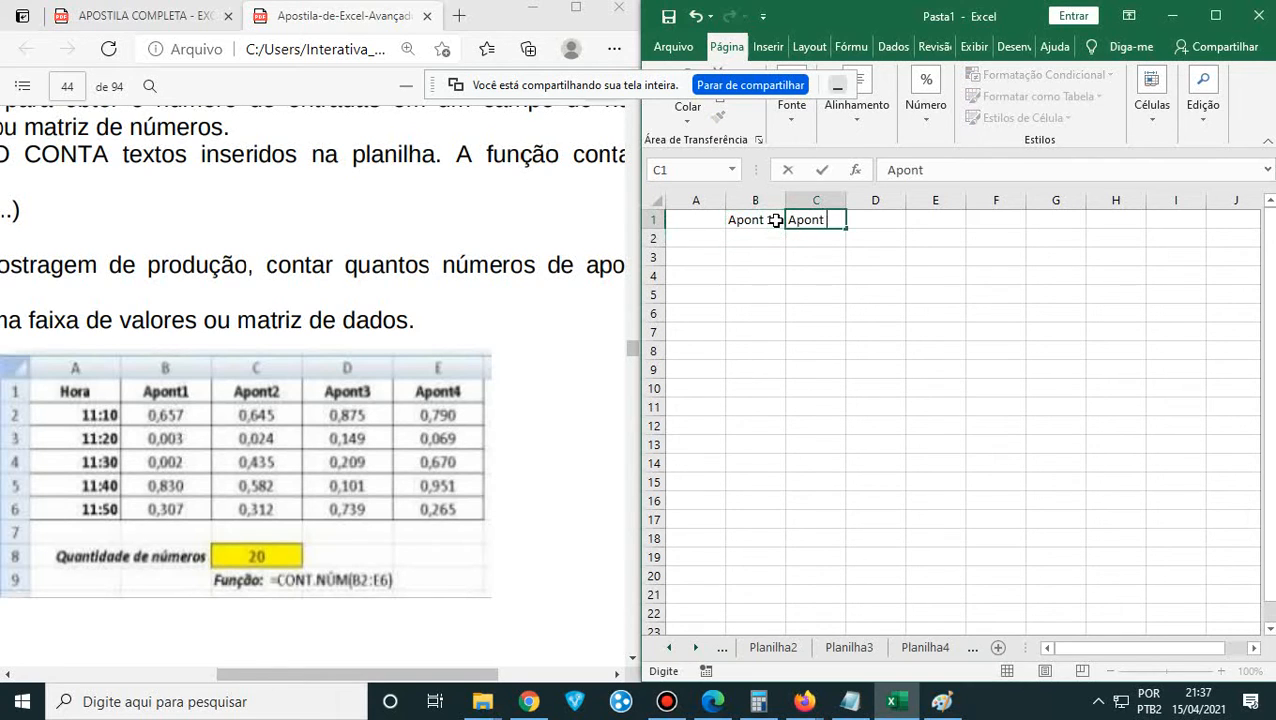
{"action": "key", "text": "Return"}
- Continue the header row with Apont 3 in D1 and Apont 4 in E1
{"action": "key", "text": "Up"}
{"action": "key", "text": "Right"}
{"action": "type", "text": "A"}
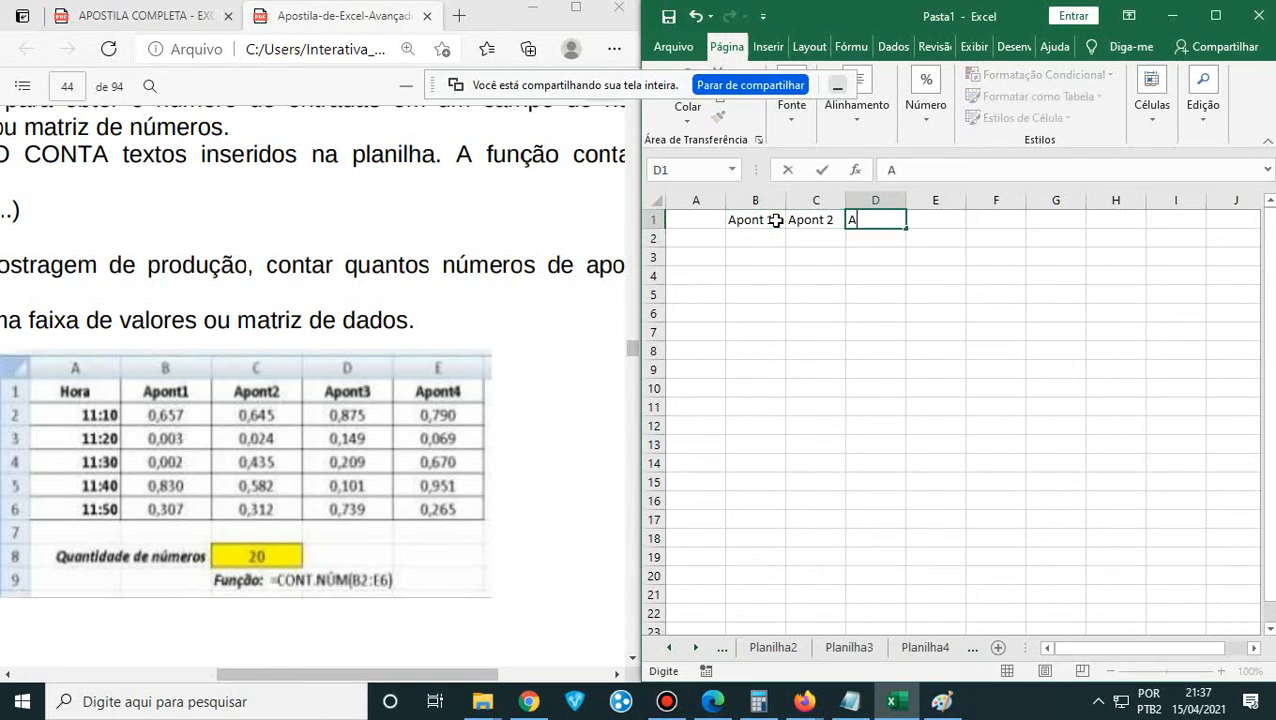
{"action": "type", "text": "pont 3"}
{"action": "key", "text": "Return"}
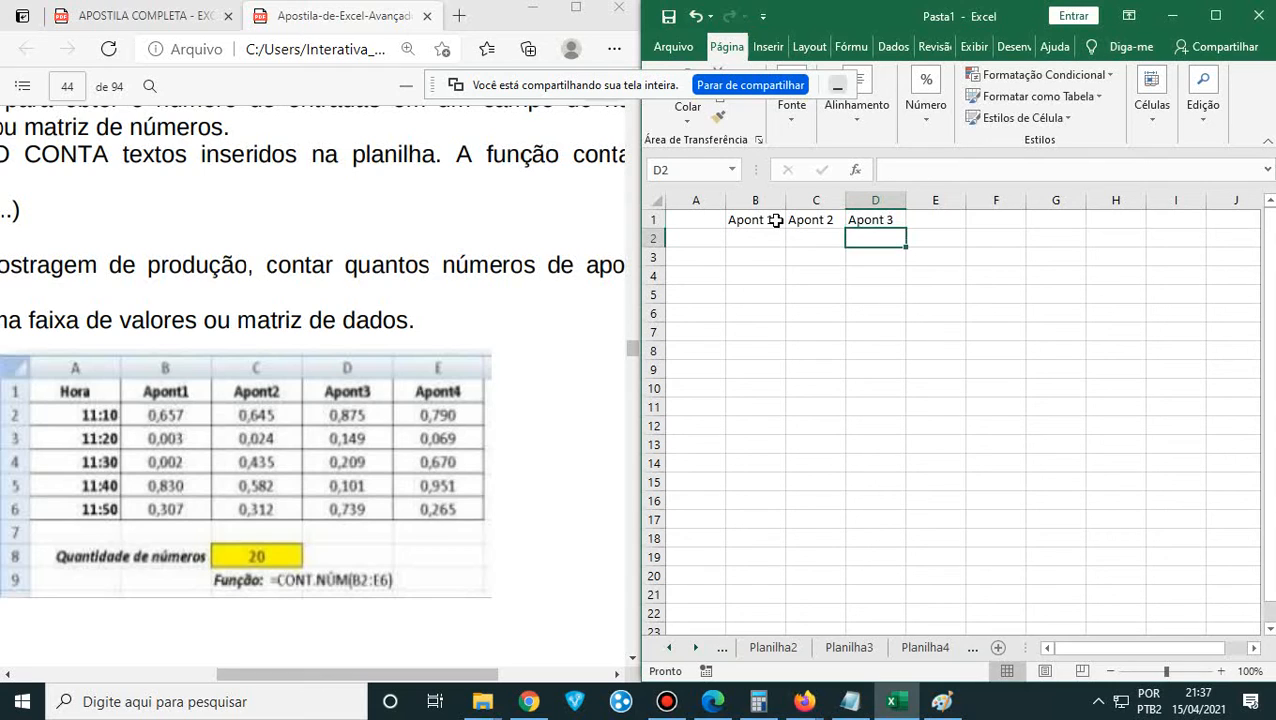
{"action": "key", "text": "Up"}
{"action": "key", "text": "Right"}
{"action": "type", "text": "Apont "}
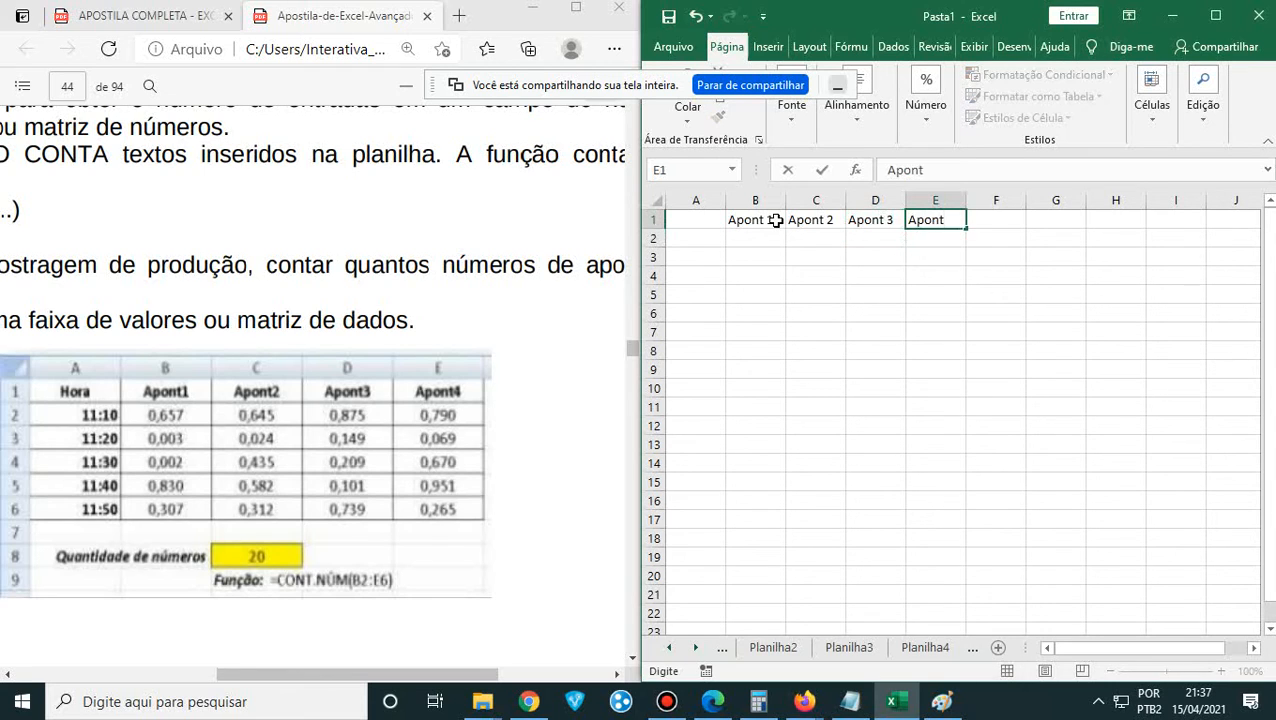
{"action": "type", "text": "4"}
{"action": "key", "text": "BackSpace"}
{"action": "type", "text": "4"}
{"action": "key", "text": "Return"}
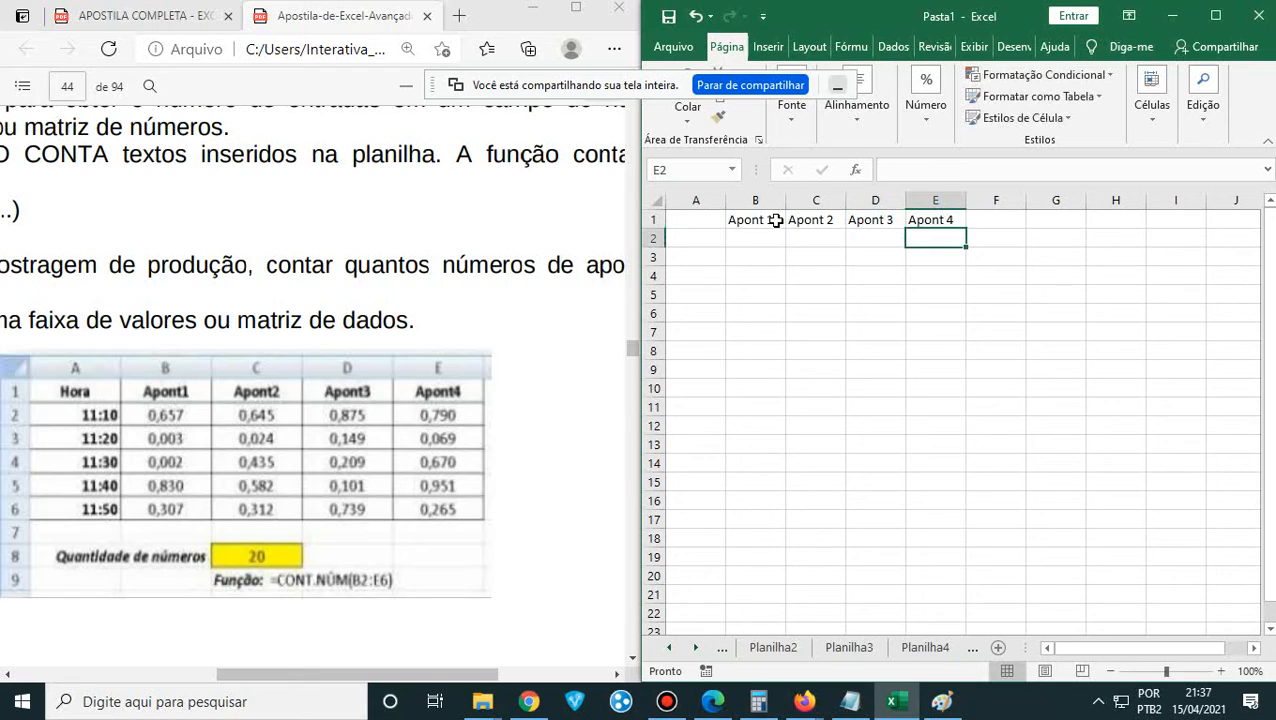
- Fill B2:B6 under Apont 1 with 0,657, 0,003, 0,002, 0,830 and 0,307
{"action": "key", "text": "Left"}
{"action": "key", "text": "Left"}
{"action": "key", "text": "Left"}
{"action": "type", "text": "0"}
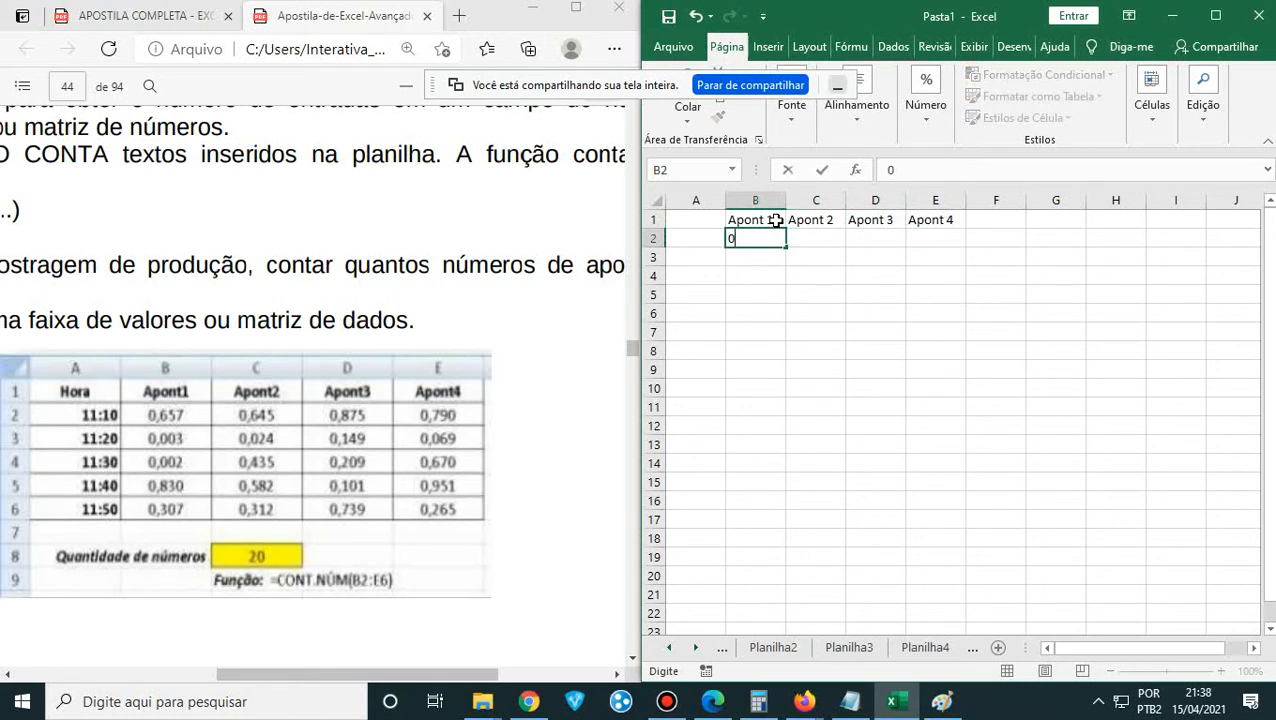
{"action": "type", "text": ",657"}
{"action": "key", "text": "Return"}
{"action": "type", "text": "0"}
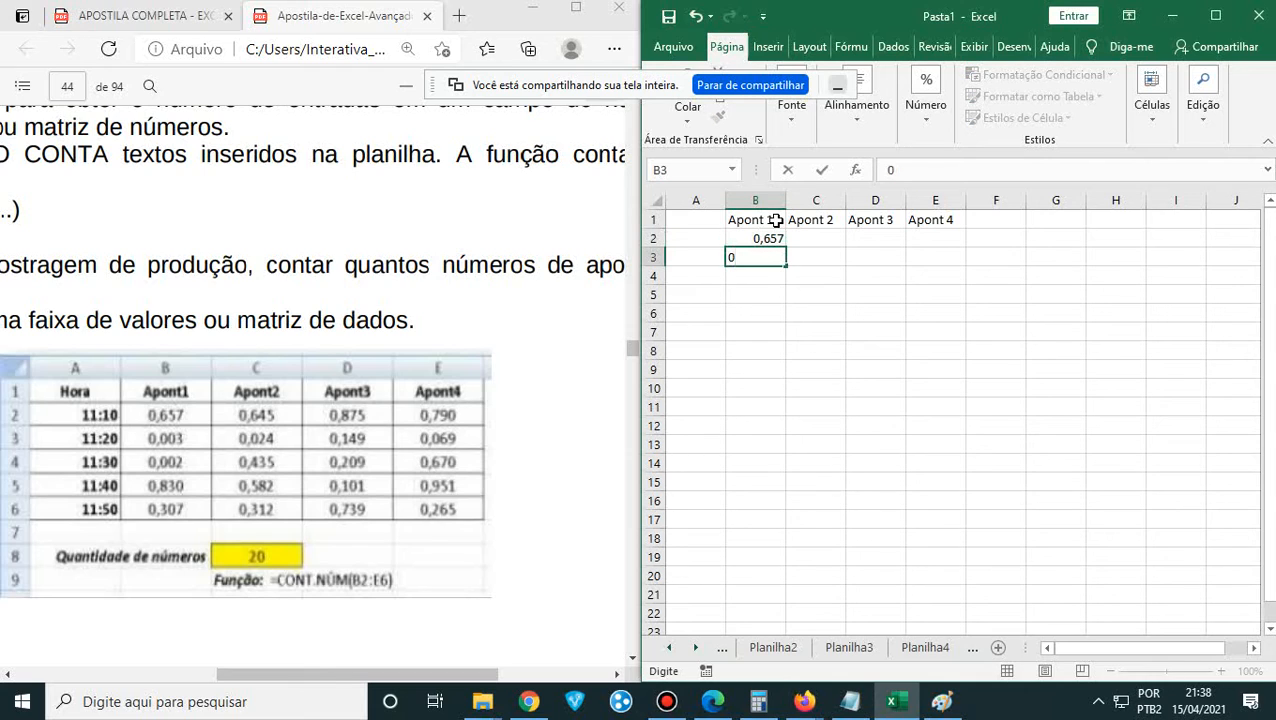
{"action": "type", "text": ",003"}
{"action": "key", "text": "Return"}
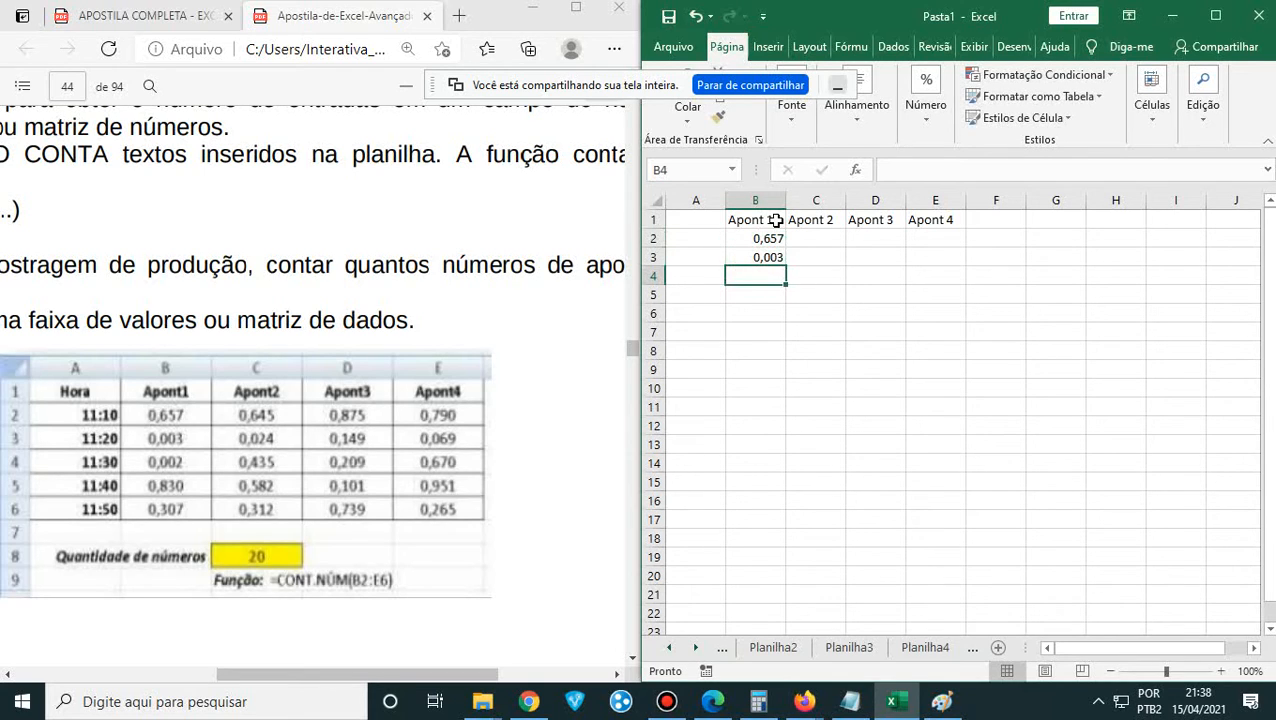
{"action": "type", "text": "0,002"}
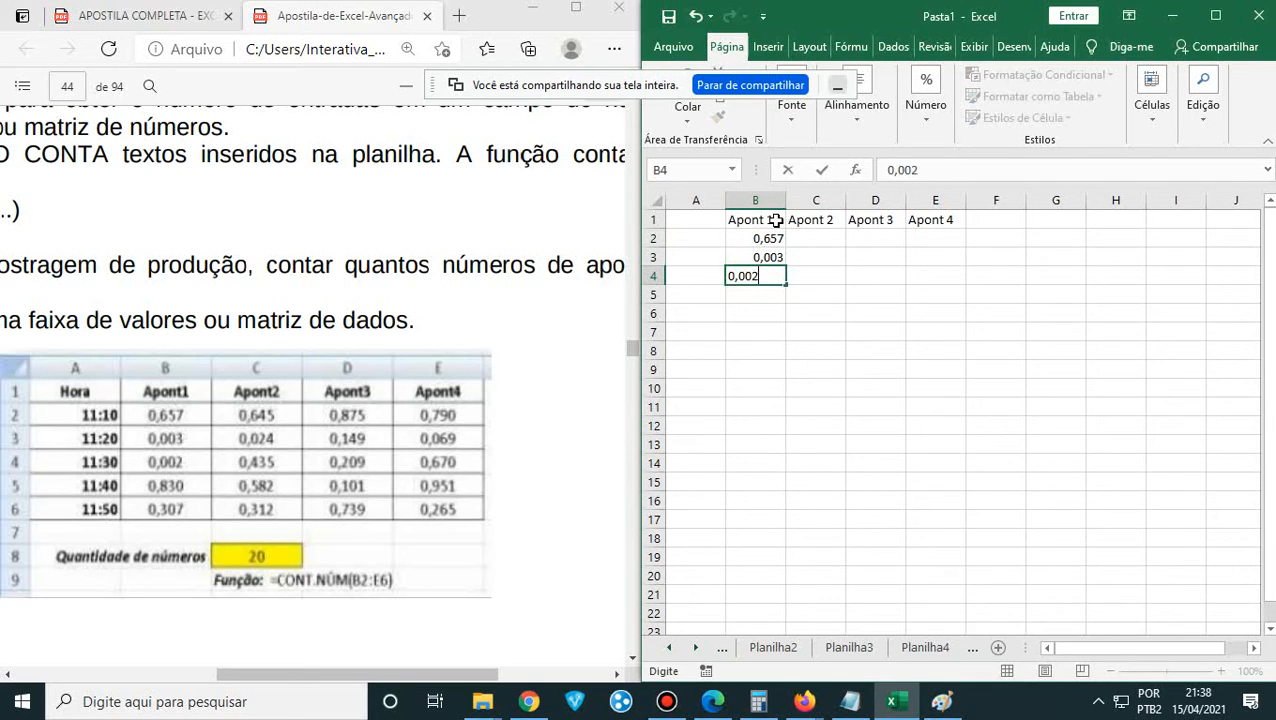
{"action": "key", "text": "Return"}
{"action": "type", "text": "0,830"}
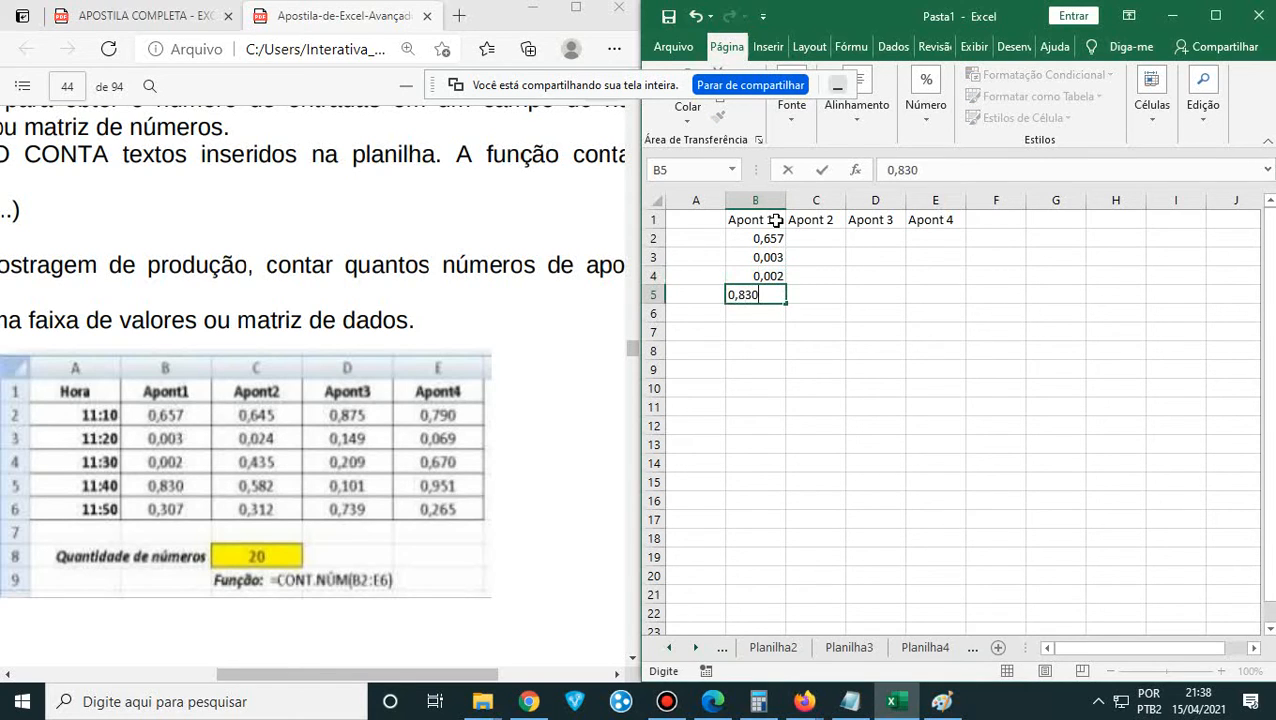
{"action": "key", "text": "Return"}
{"action": "type", "text": "0,307"}
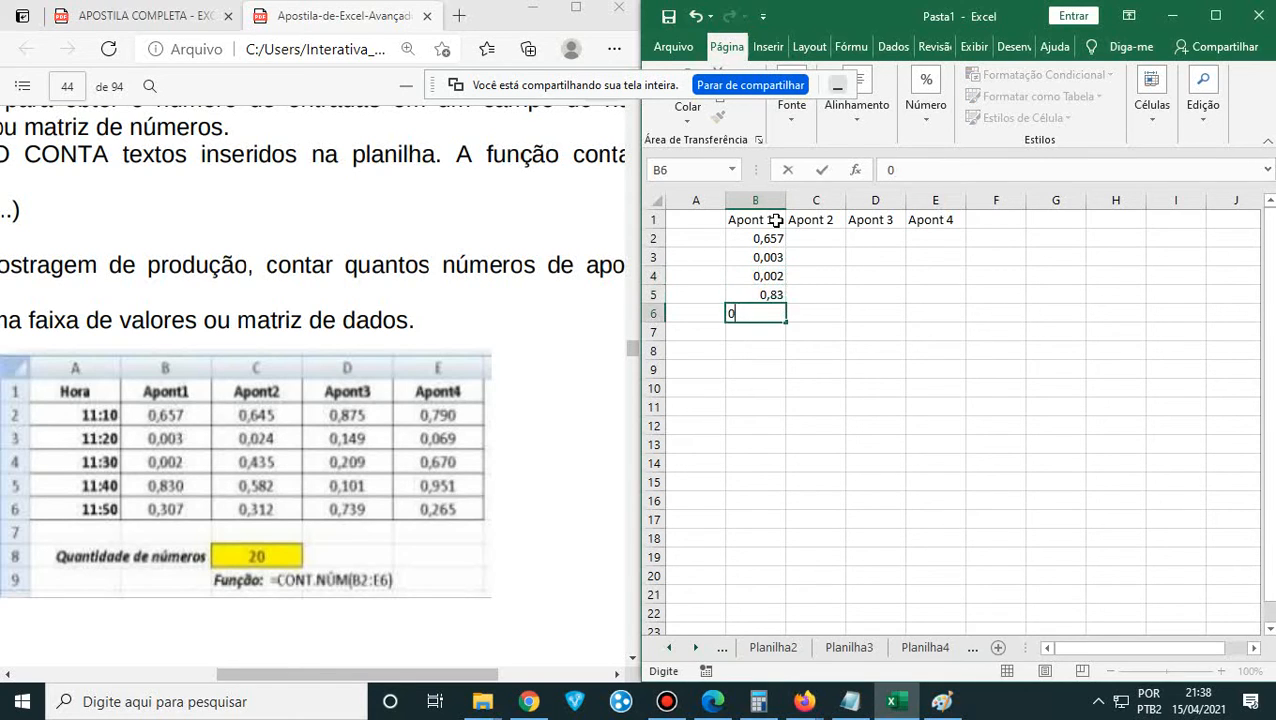
{"action": "key", "text": "Up"}
- Fill C2:C6 under Apont 2 with 0,645, 0,024, 0,435, 0,582 and 0,312
{"action": "key", "text": "Up"}
{"action": "key", "text": "Up"}
{"action": "key", "text": "Up"}
{"action": "key", "text": "Up"}
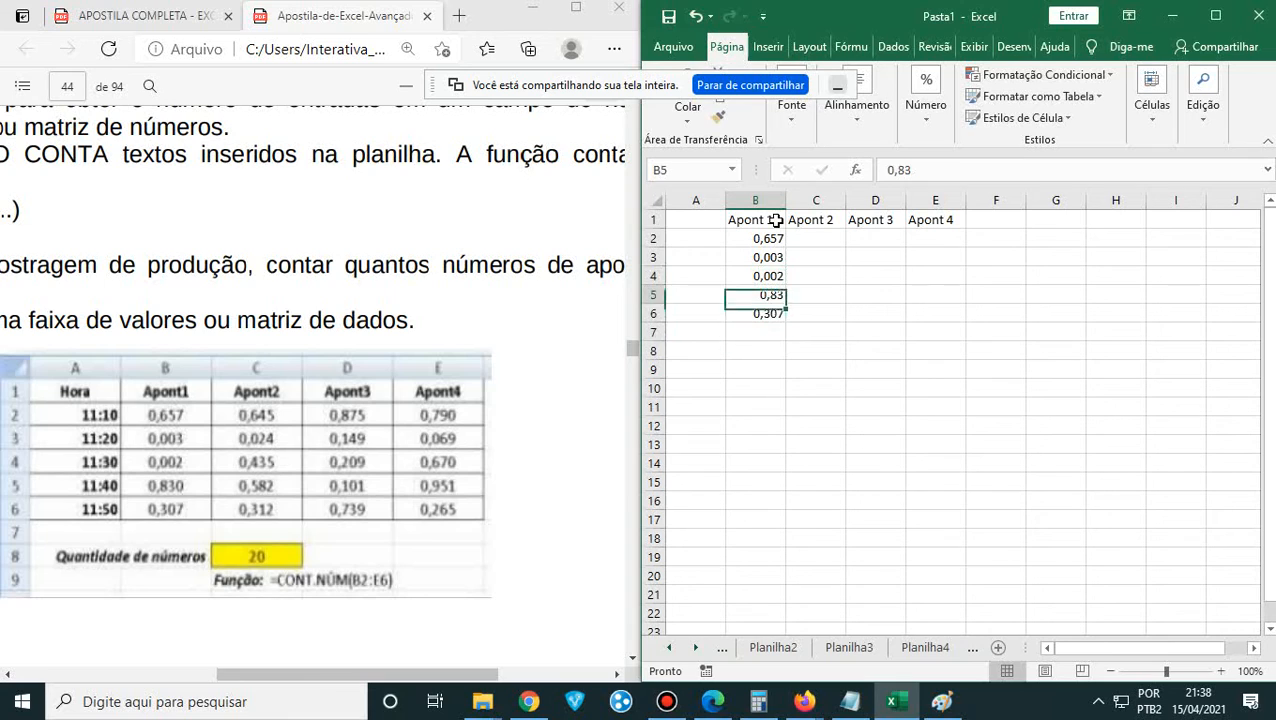
{"action": "key", "text": "Right"}
{"action": "type", "text": "0"}
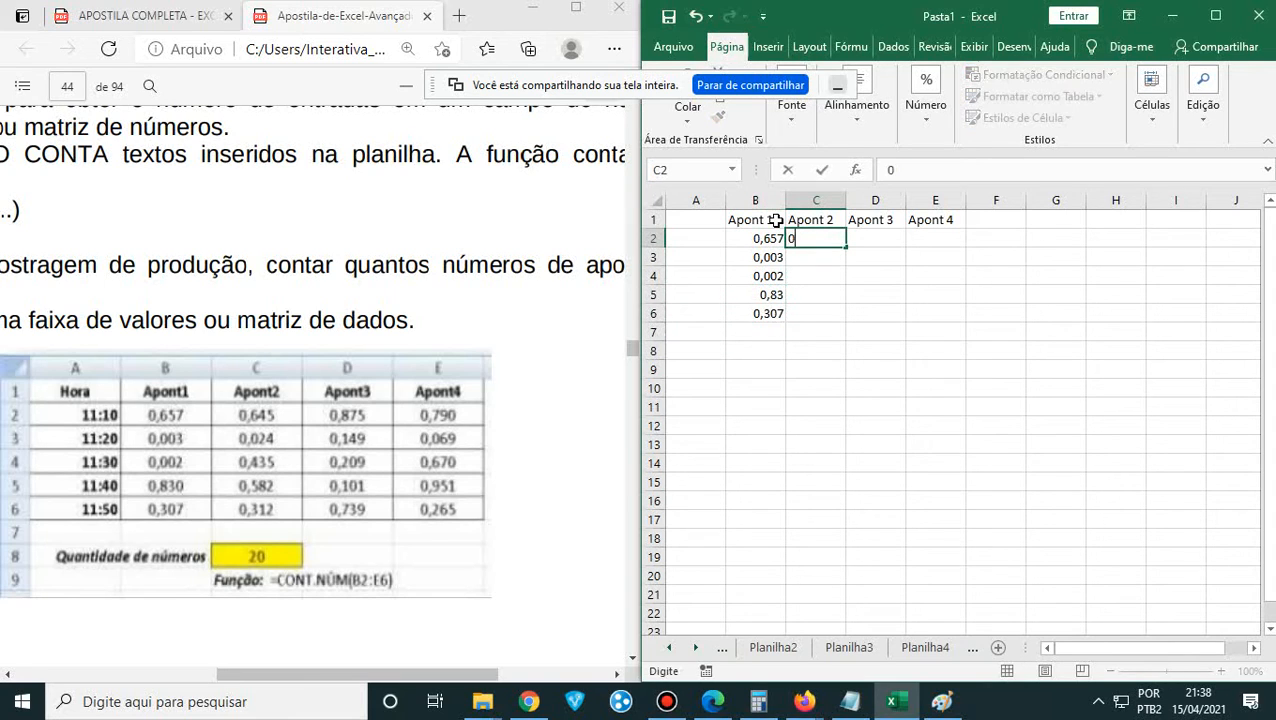
{"action": "key", "text": "Return"}
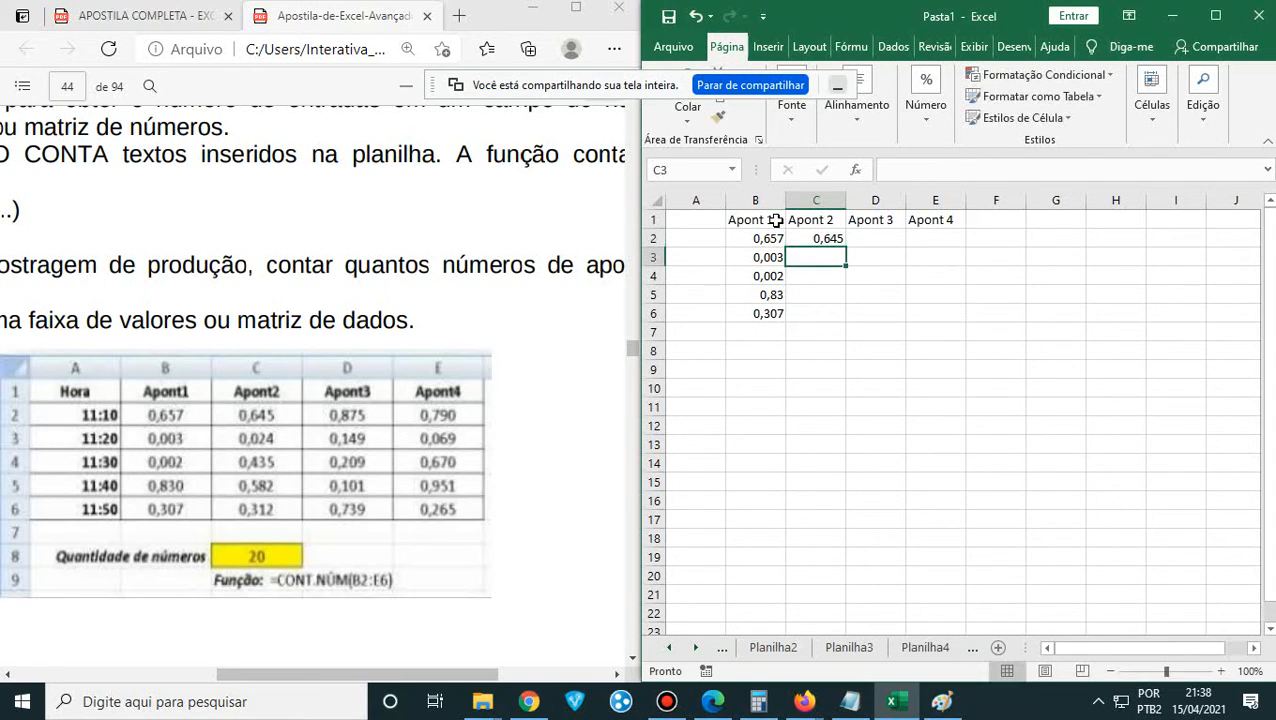
{"action": "type", "text": "0,024"}
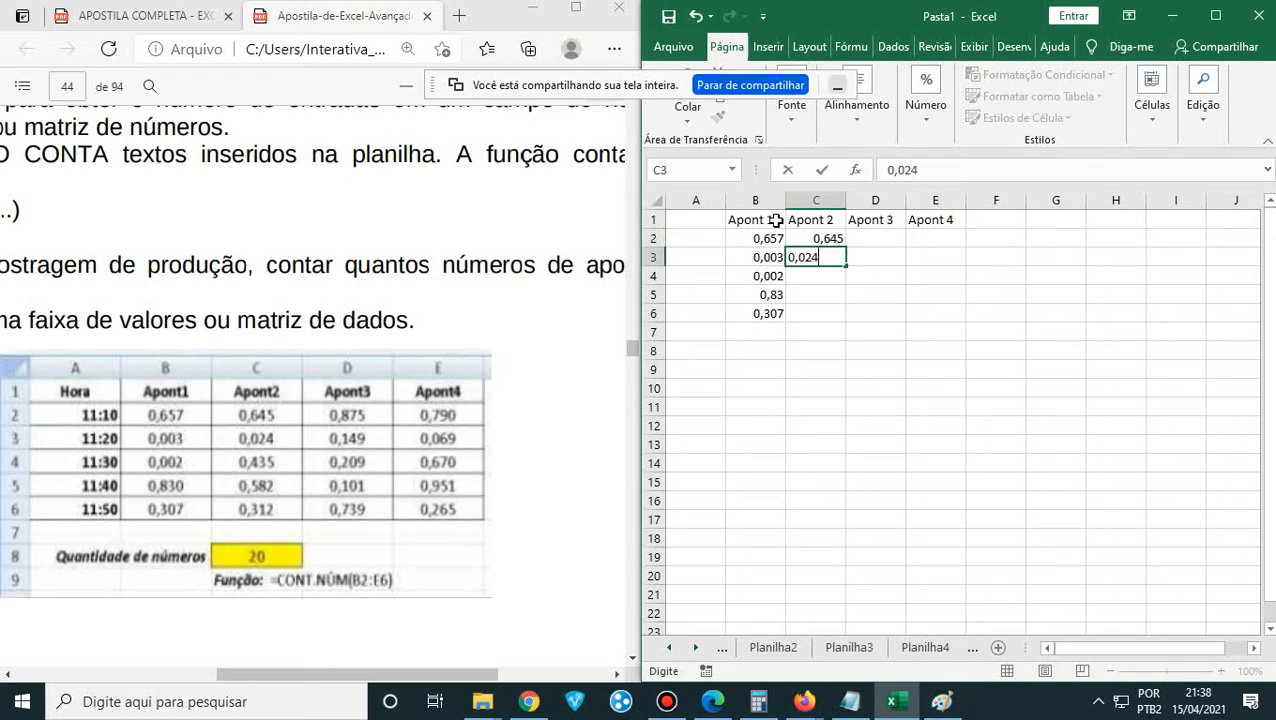
{"action": "key", "text": "Return"}
{"action": "type", "text": "0,435"}
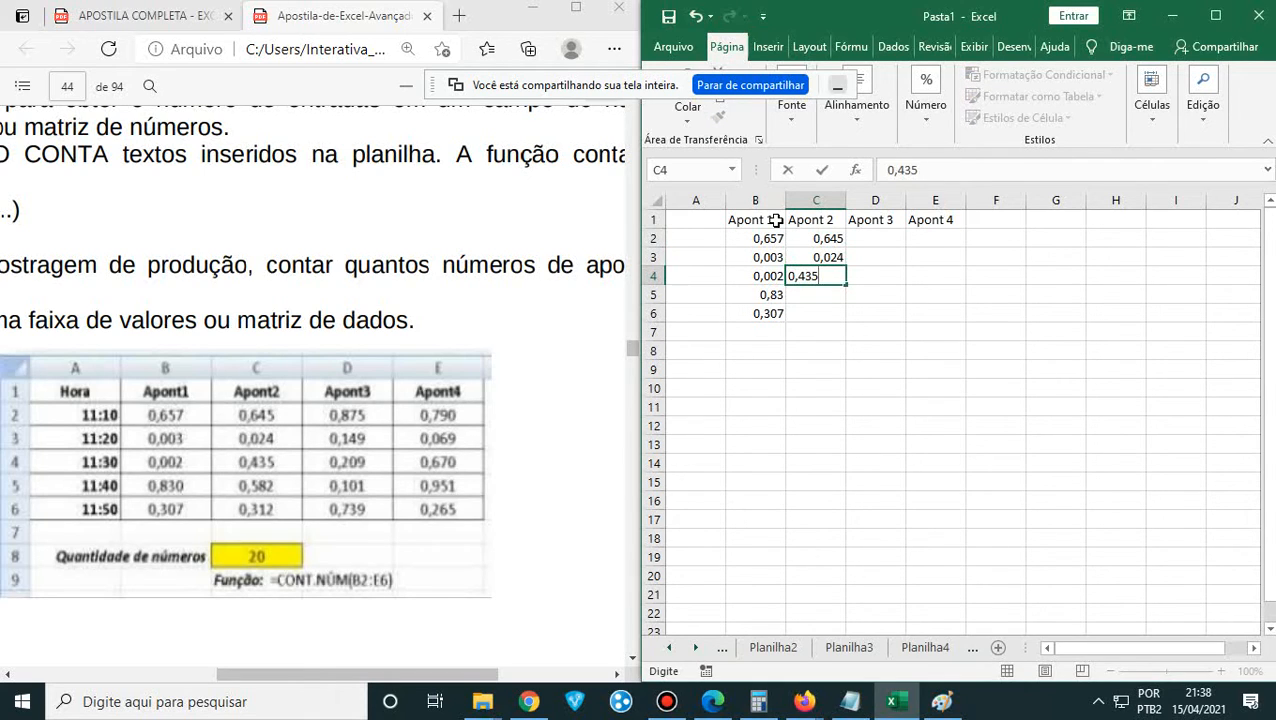
{"action": "key", "text": "Return"}
{"action": "type", "text": "0,58"}
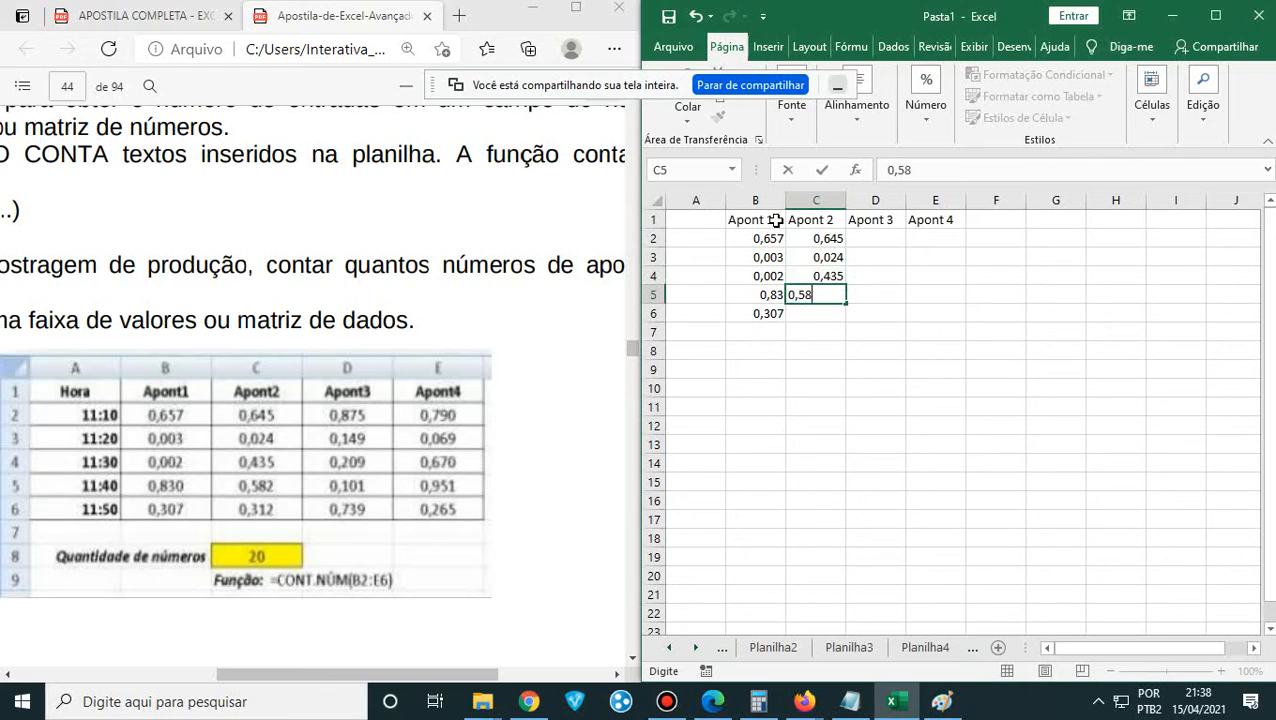
{"action": "type", "text": "2"}
{"action": "key", "text": "Return"}
{"action": "type", "text": "0,"}
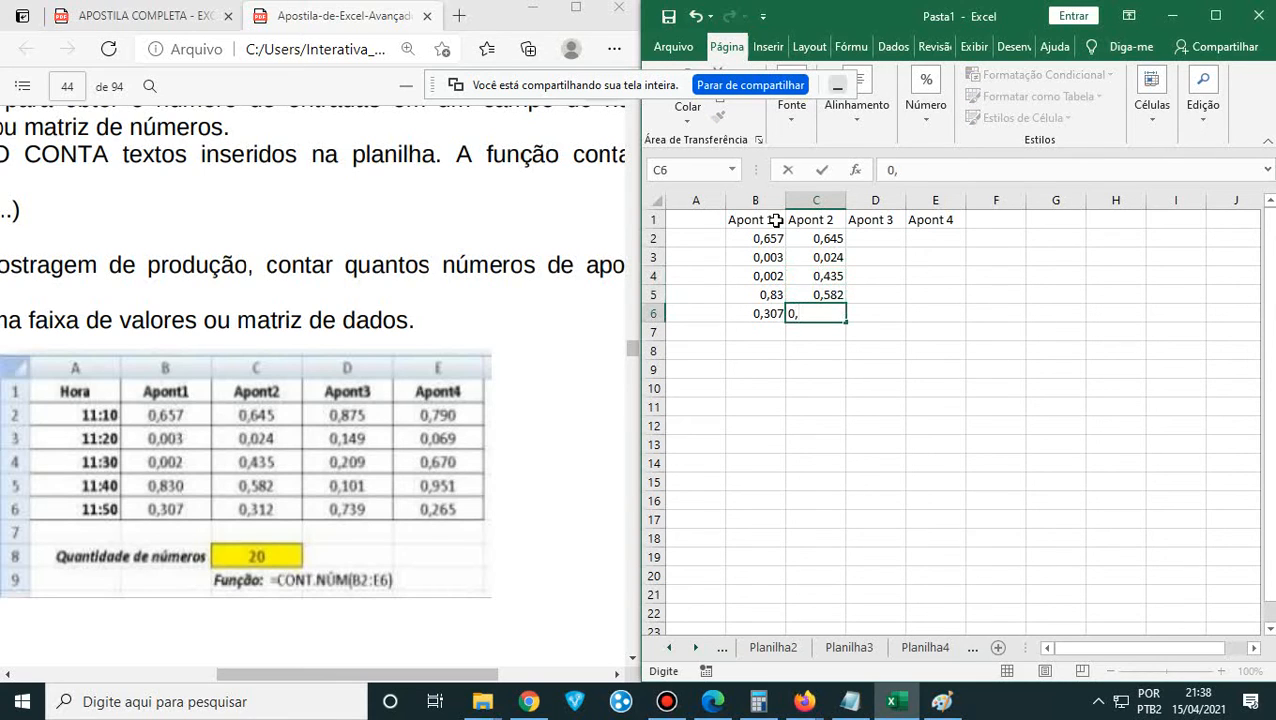
{"action": "type", "text": "312"}
{"action": "key", "text": "Return"}
- Fill D2:D6 under Apont 3 with 0,875, 0,149, 0,209, 0,101 and 0,739
{"action": "key", "text": "Up"}
{"action": "key", "text": "Up"}
{"action": "key", "text": "Up"}
{"action": "key", "text": "Up"}
{"action": "key", "text": "Up"}
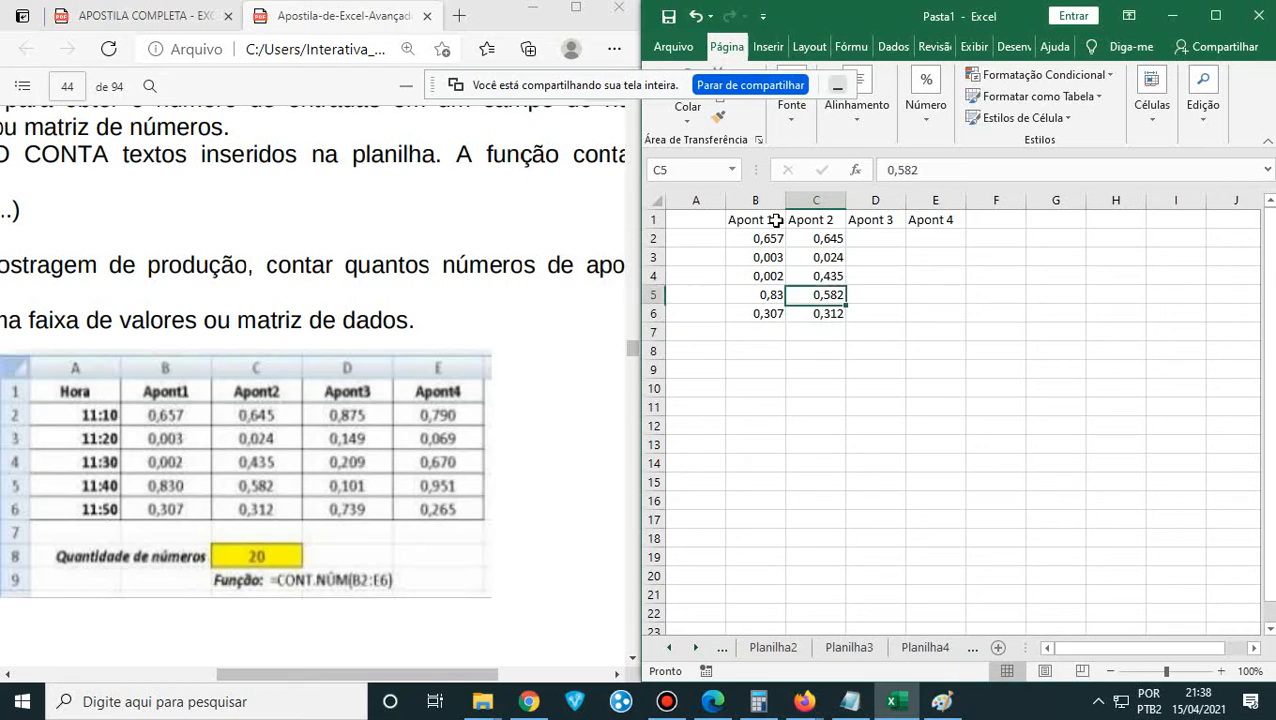
{"action": "key", "text": "Right"}
{"action": "type", "text": "0"}
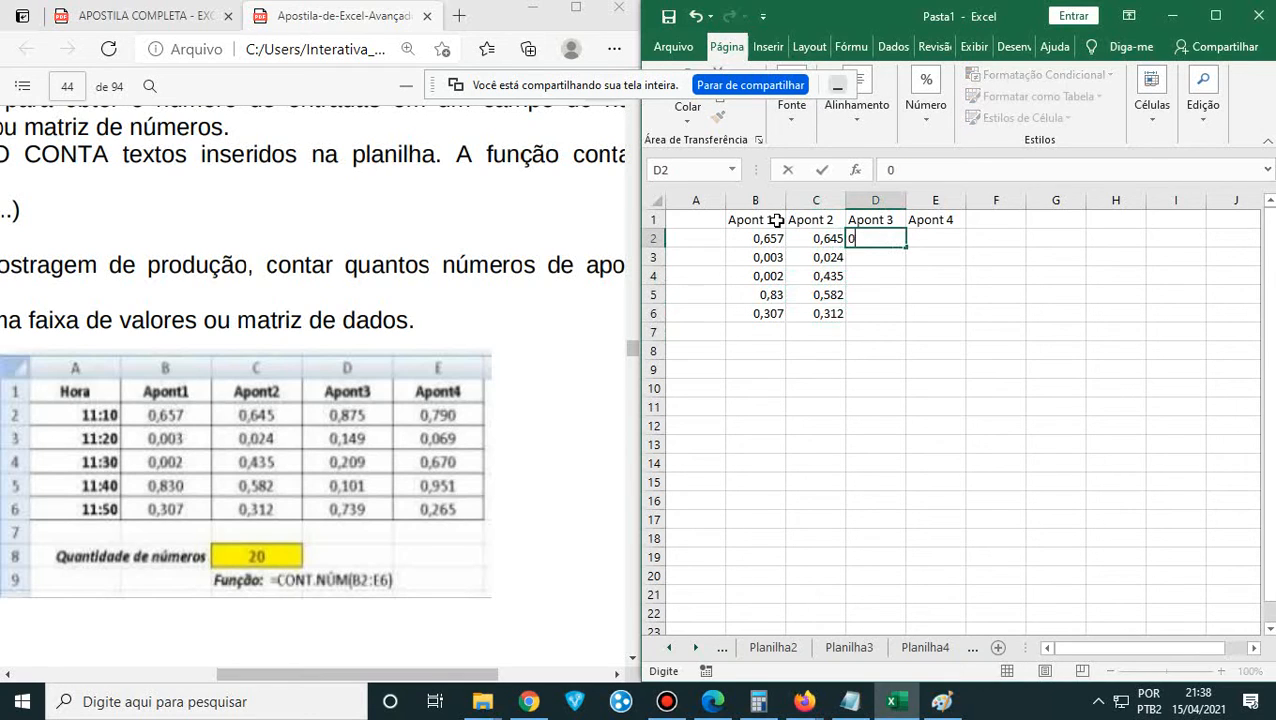
{"action": "type", "text": ",875"}
{"action": "key", "text": "Return"}
{"action": "type", "text": "0"}
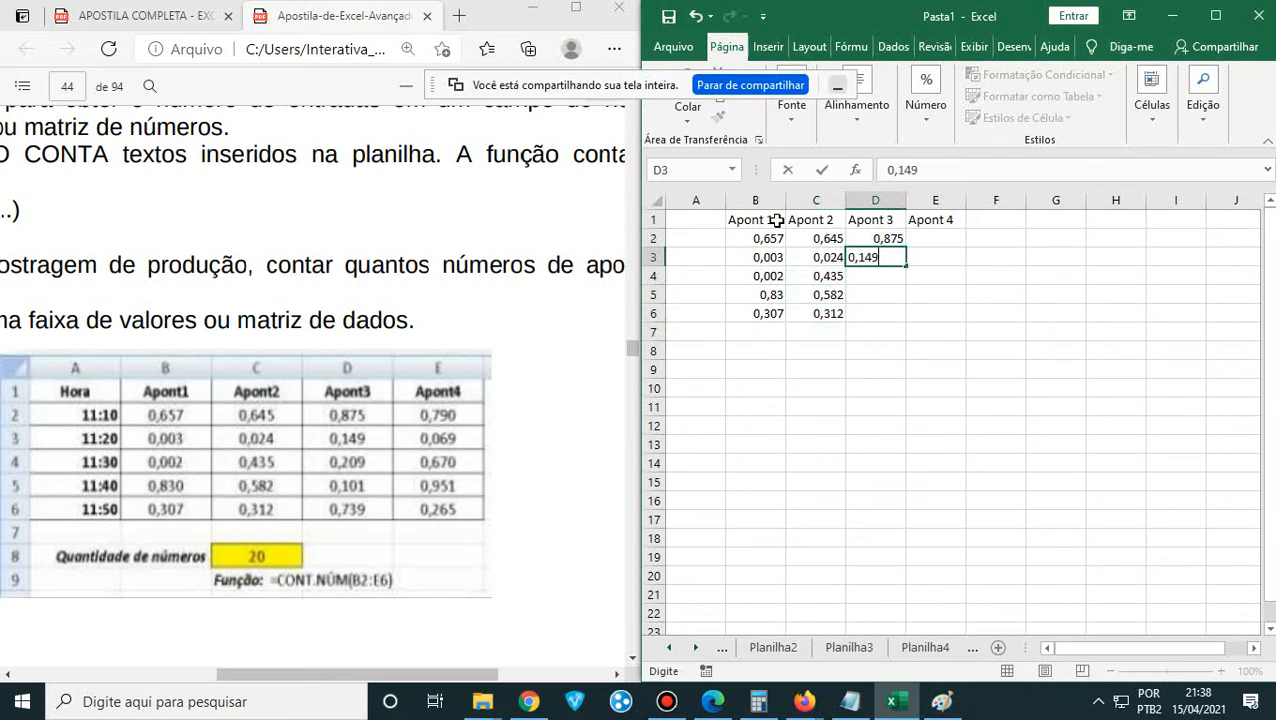
{"action": "type", "text": ",149"}
{"action": "key", "text": "Return"}
{"action": "type", "text": "0,209"}
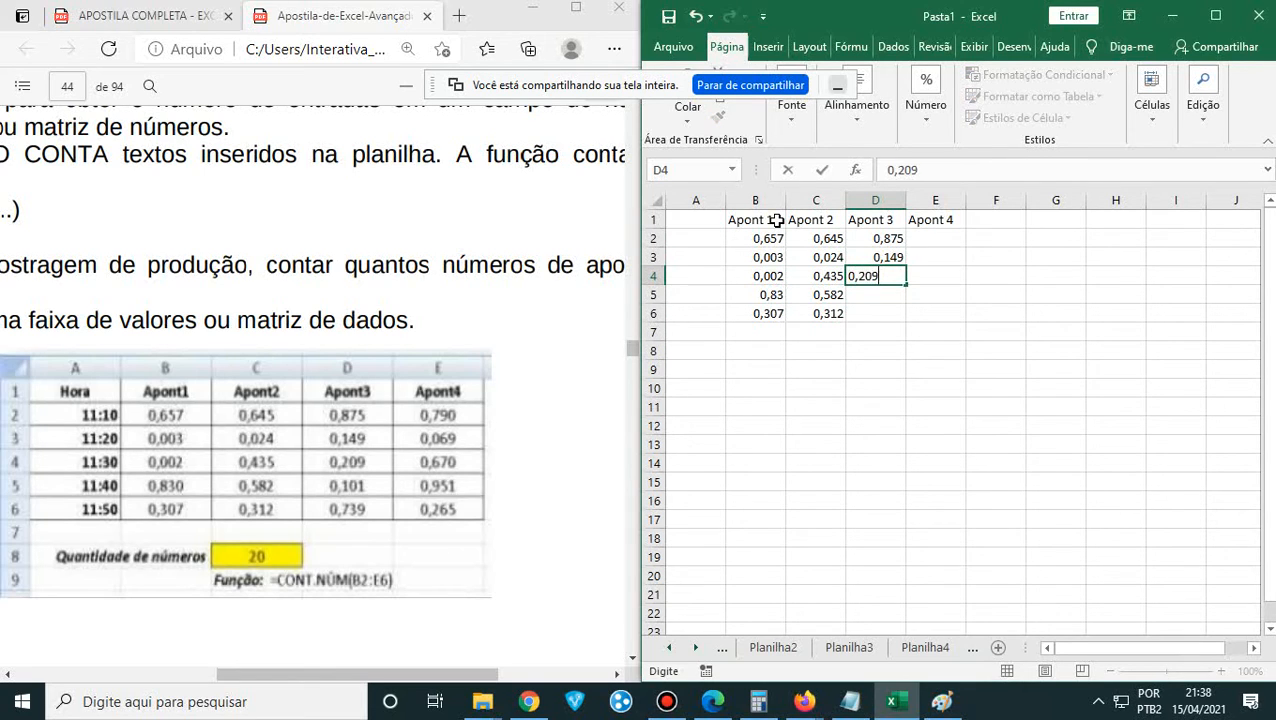
{"action": "key", "text": "Return"}
{"action": "type", "text": "0,101"}
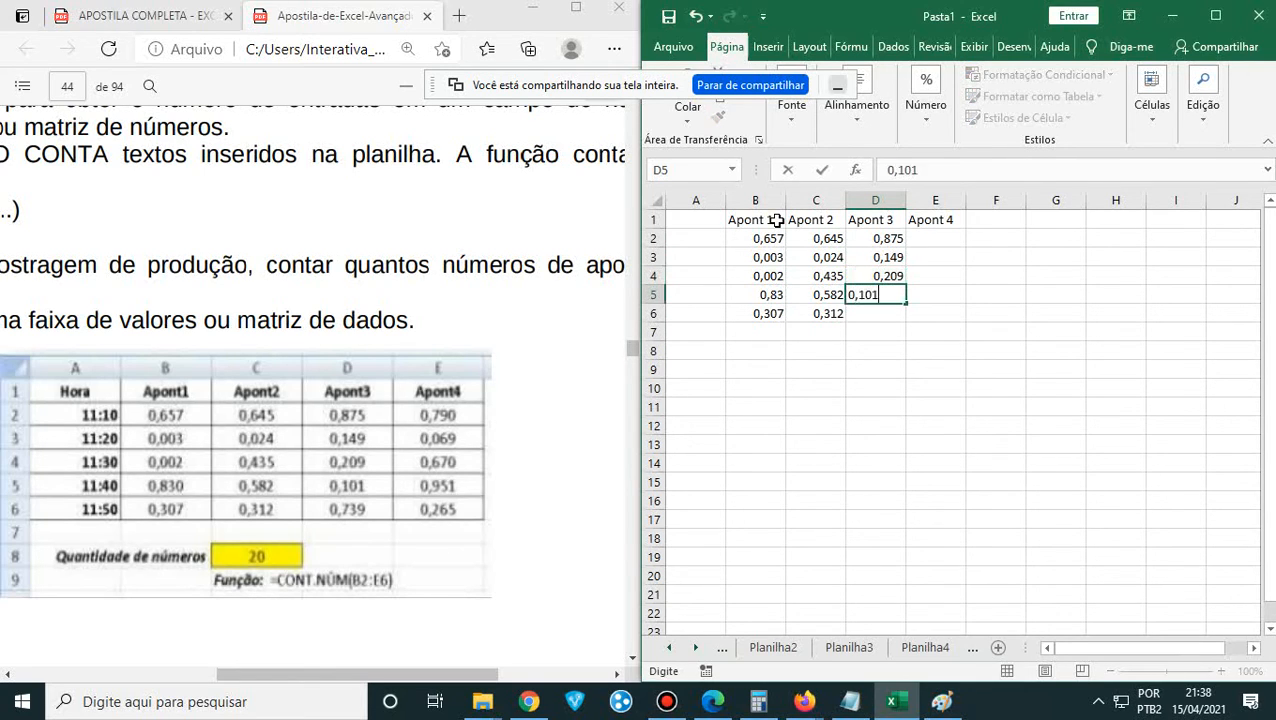
{"action": "key", "text": "Return"}
{"action": "type", "text": "0,"}
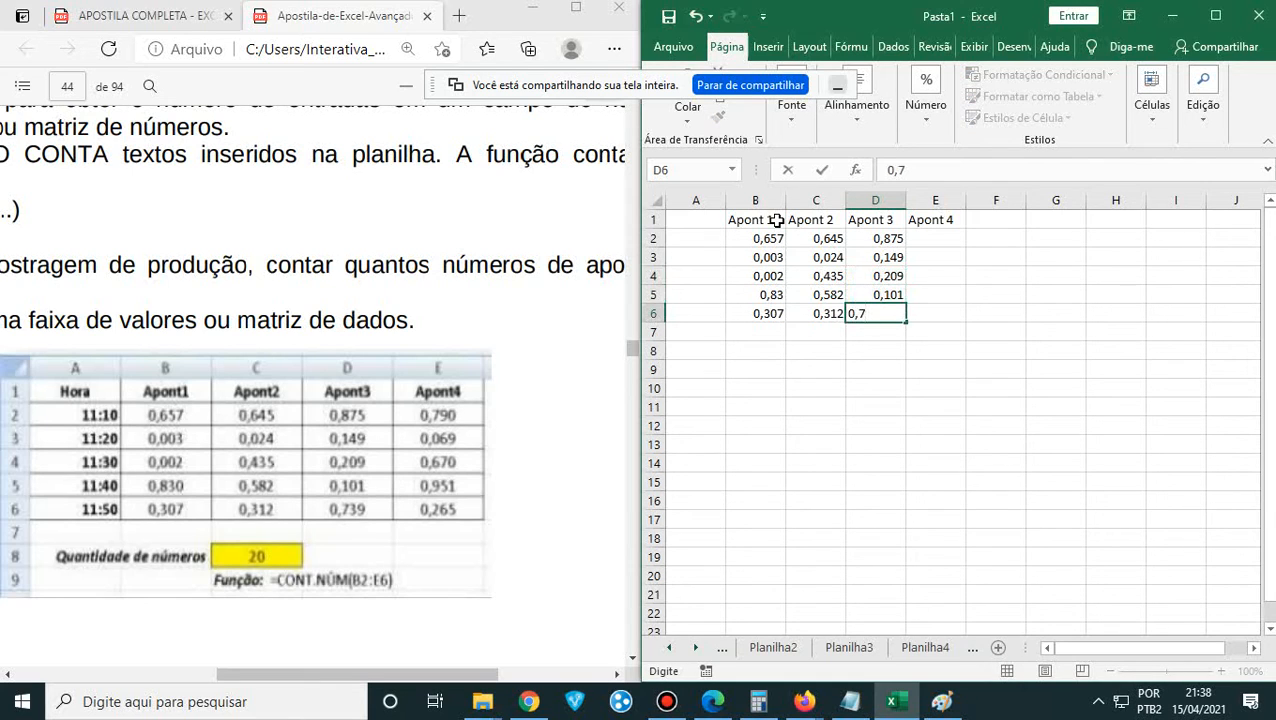
{"action": "type", "text": "739"}
{"action": "key", "text": "Return"}
- Fill E2:E6 under Apont 4 with 0,79, 0,069, 0,67, 0,951 and 0,265
{"action": "key", "text": "Up"}
{"action": "key", "text": "Up"}
{"action": "key", "text": "Up"}
{"action": "key", "text": "Up"}
{"action": "key", "text": "Up"}
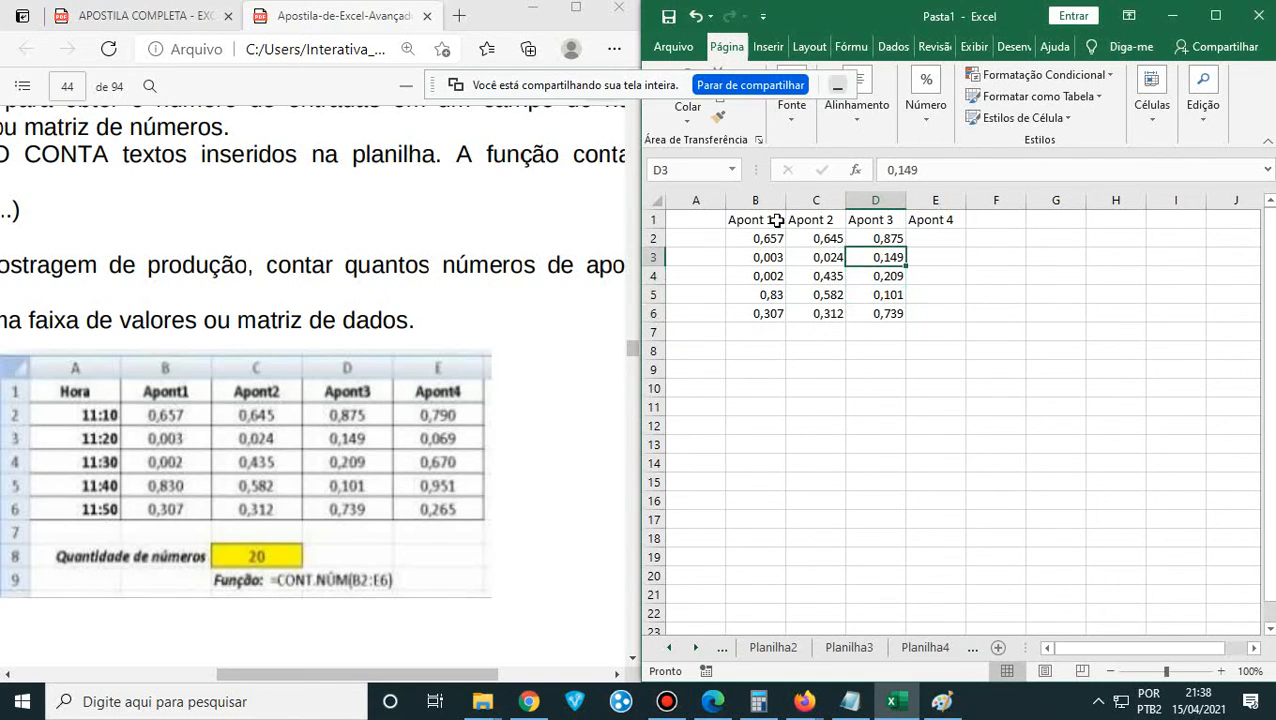
{"action": "key", "text": "Right"}
{"action": "type", "text": "0,"}
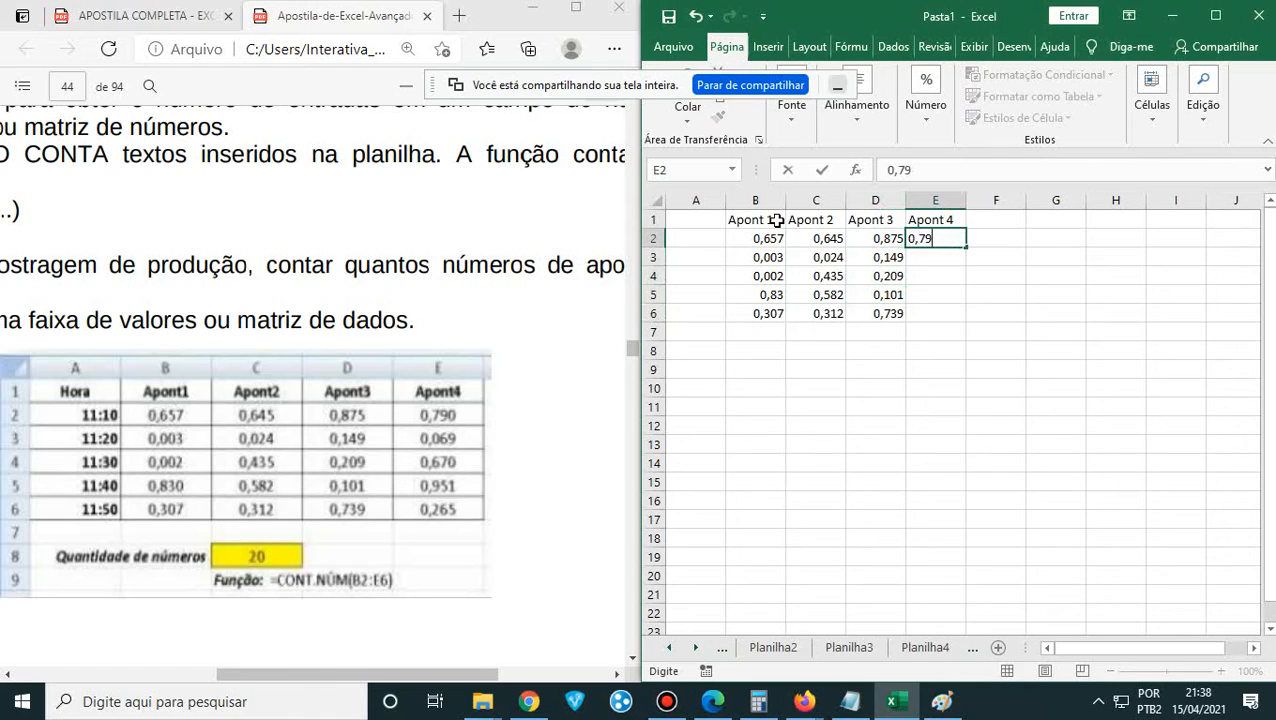
{"action": "key", "text": "Return"}
{"action": "type", "text": "0,"}
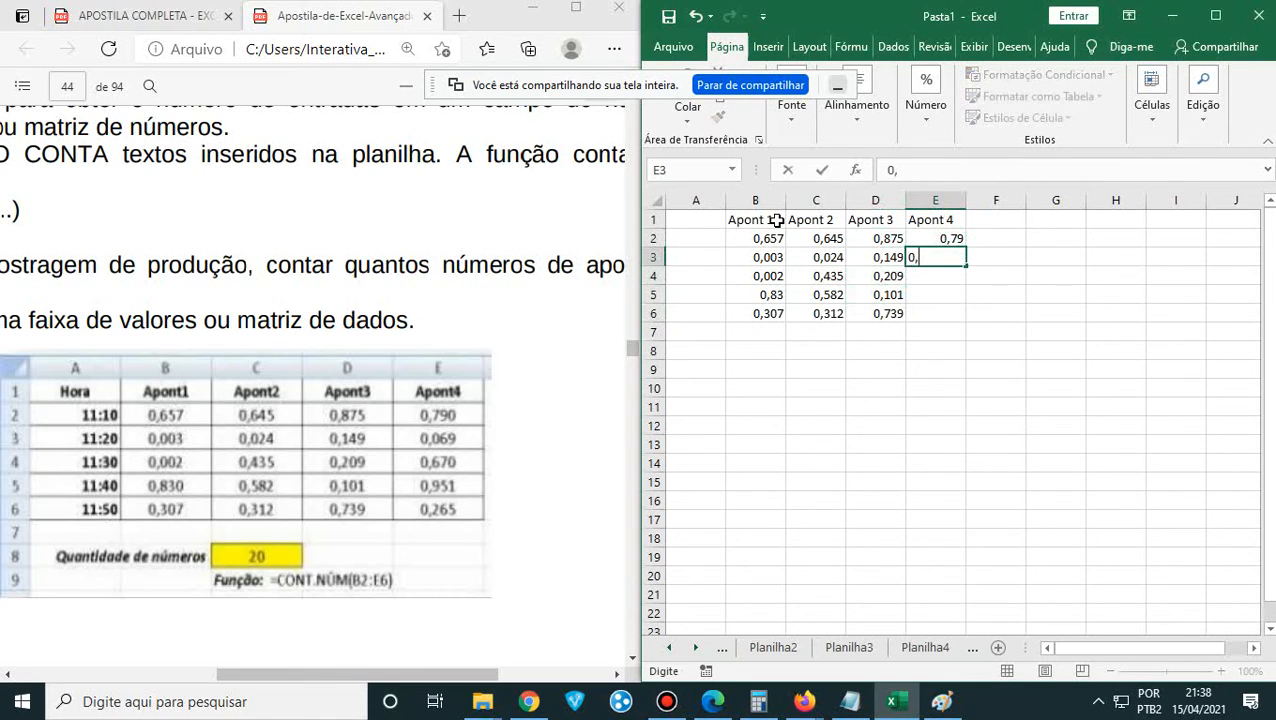
{"action": "type", "text": "069"}
{"action": "key", "text": "Return"}
{"action": "type", "text": "0"}
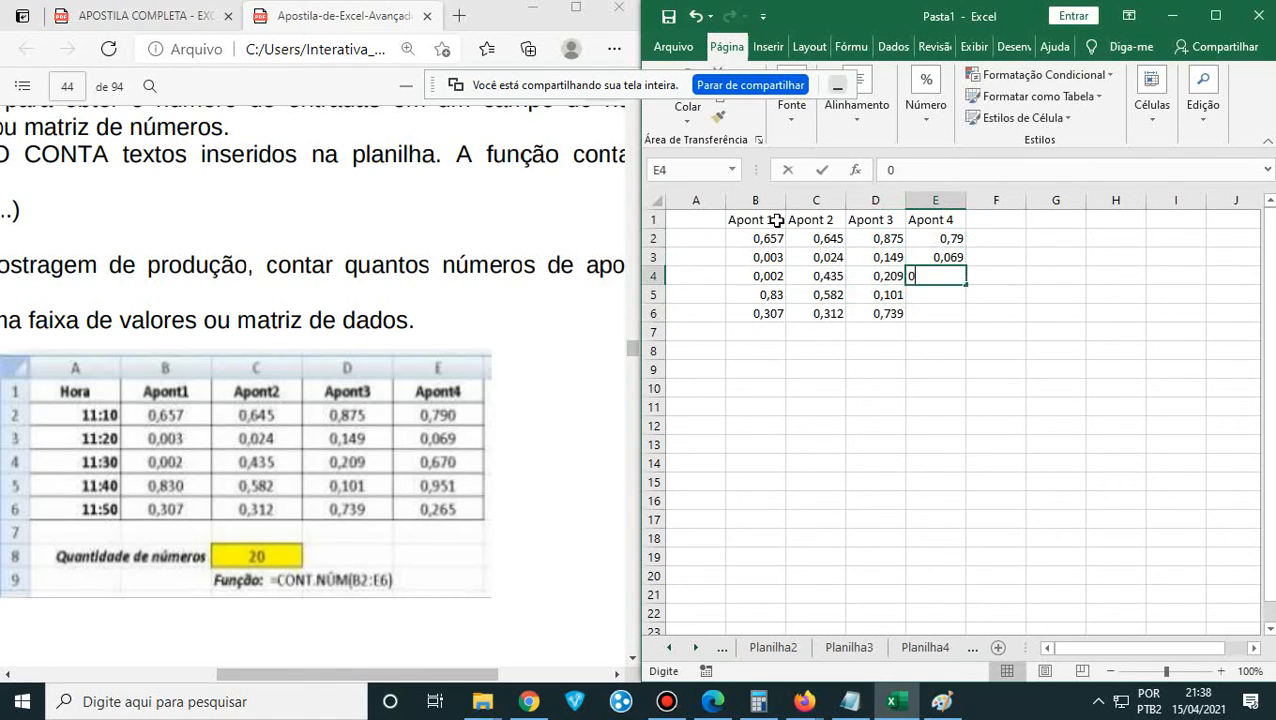
{"action": "type", "text": ",670"}
{"action": "key", "text": "Return"}
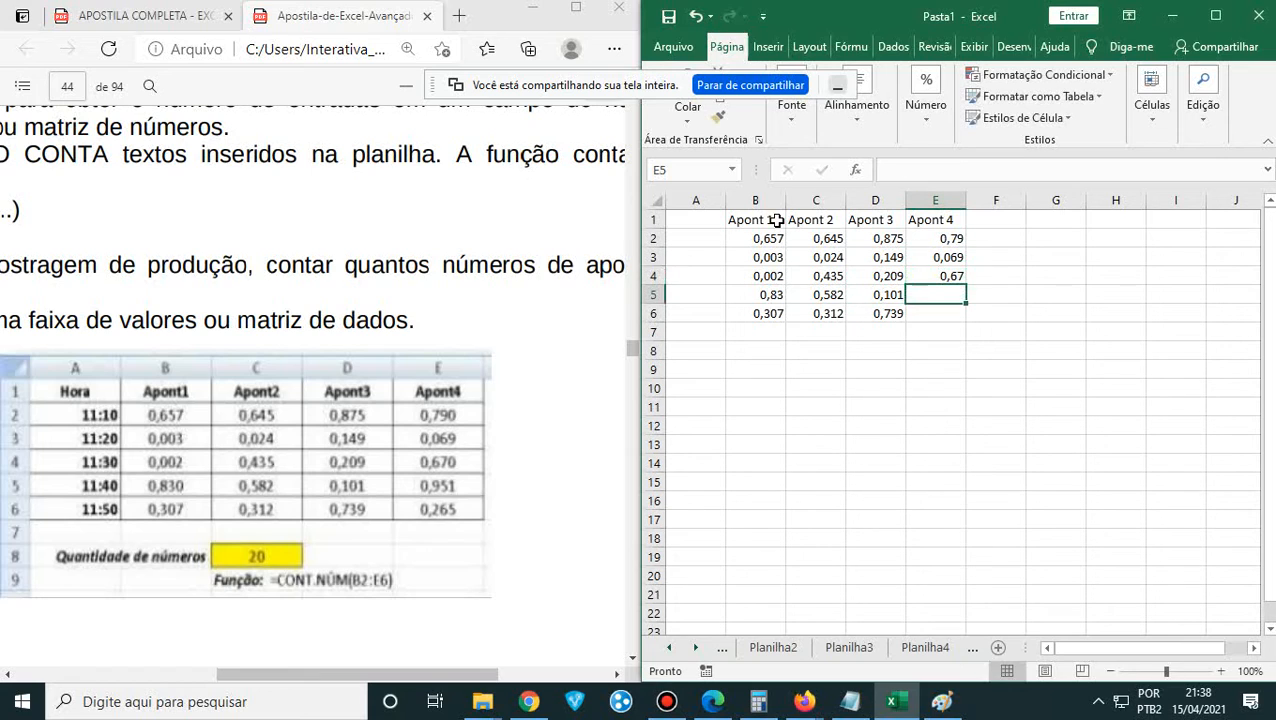
{"action": "type", "text": "0,951"}
{"action": "key", "text": "Return"}
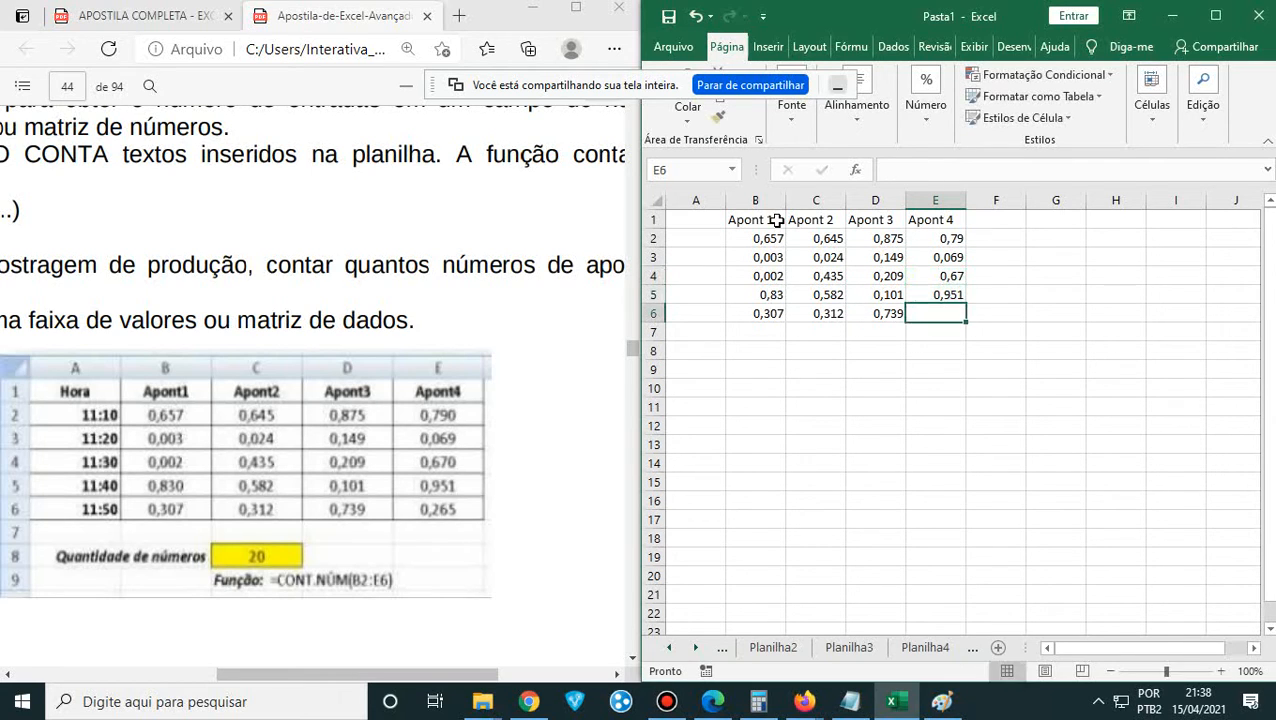
{"action": "type", "text": "0,265"}
{"action": "key", "text": "Return"}
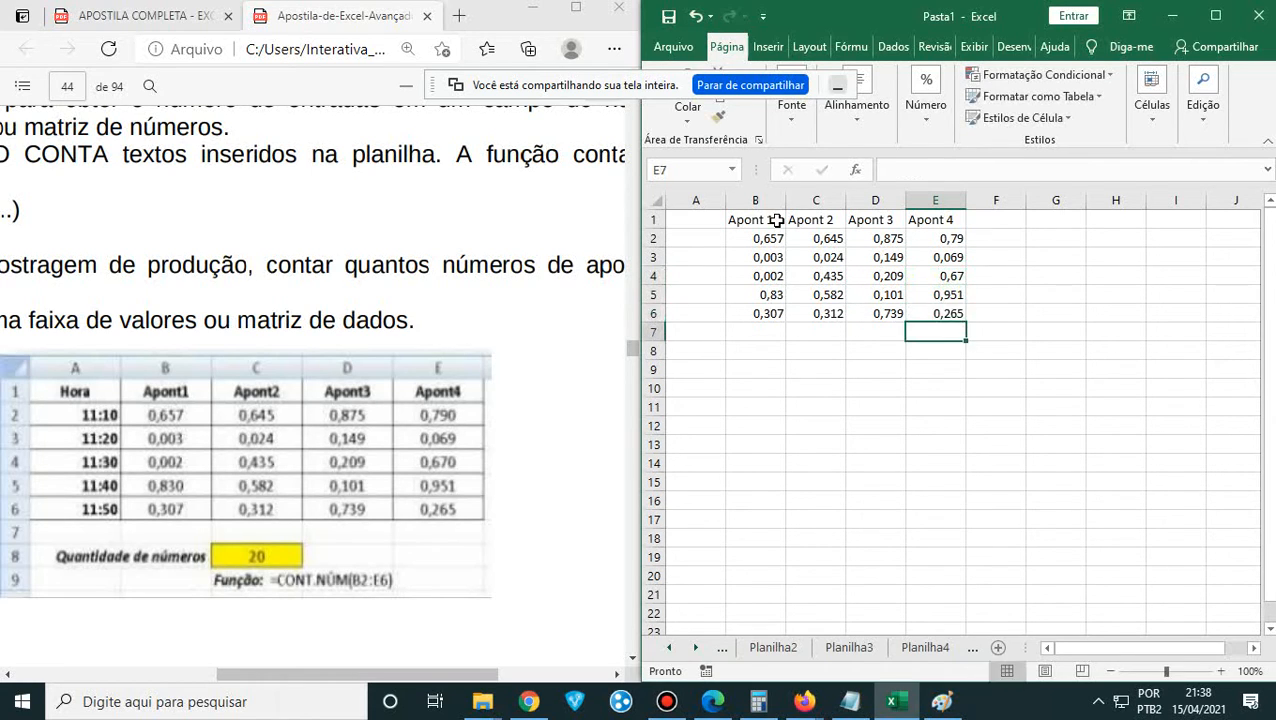
- Enter the header Hora in A1 and the first time, 11:10, in A2
{"action": "key", "text": "Up"}
{"action": "key", "text": "Up"}
{"action": "key", "text": "Left"}
{"action": "key", "text": "Left"}
{"action": "key", "text": "Left"}
{"action": "key", "text": "Left"}
{"action": "key", "text": "Up"}
{"action": "key", "text": "Up"}
{"action": "key", "text": "Up"}
{"action": "key", "text": "Up"}
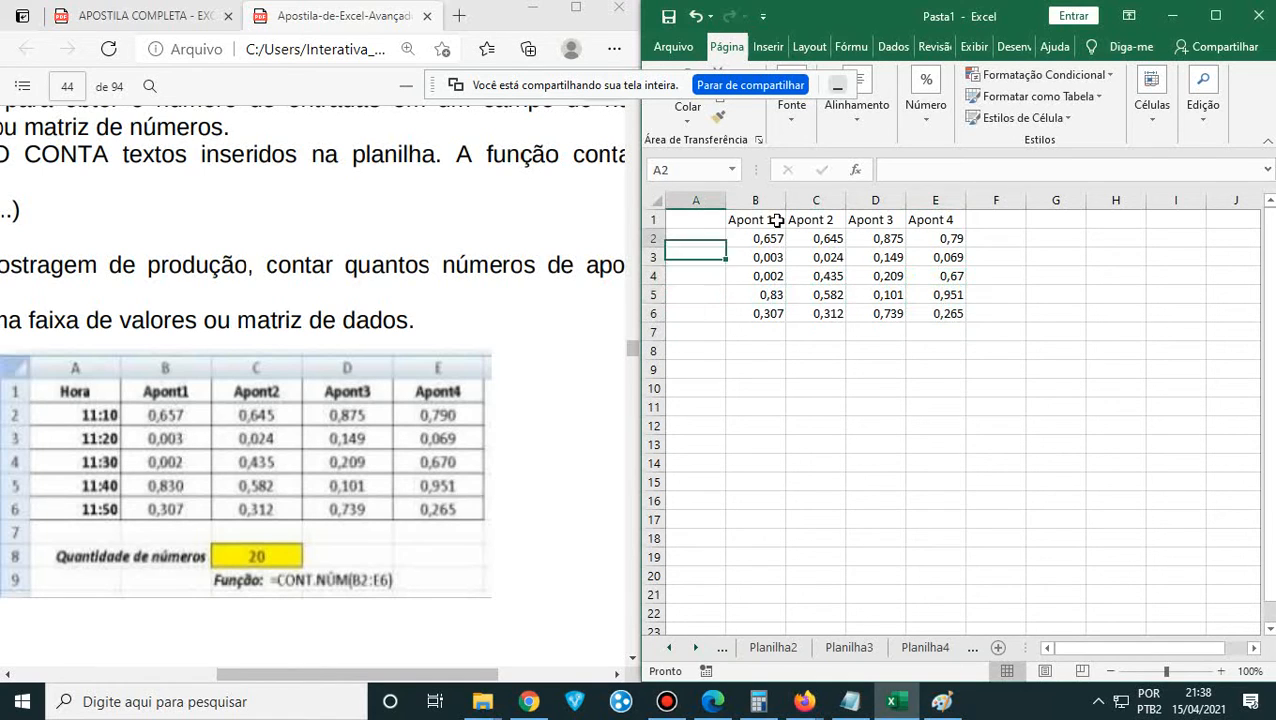
{"action": "type", "text": "Hora"}
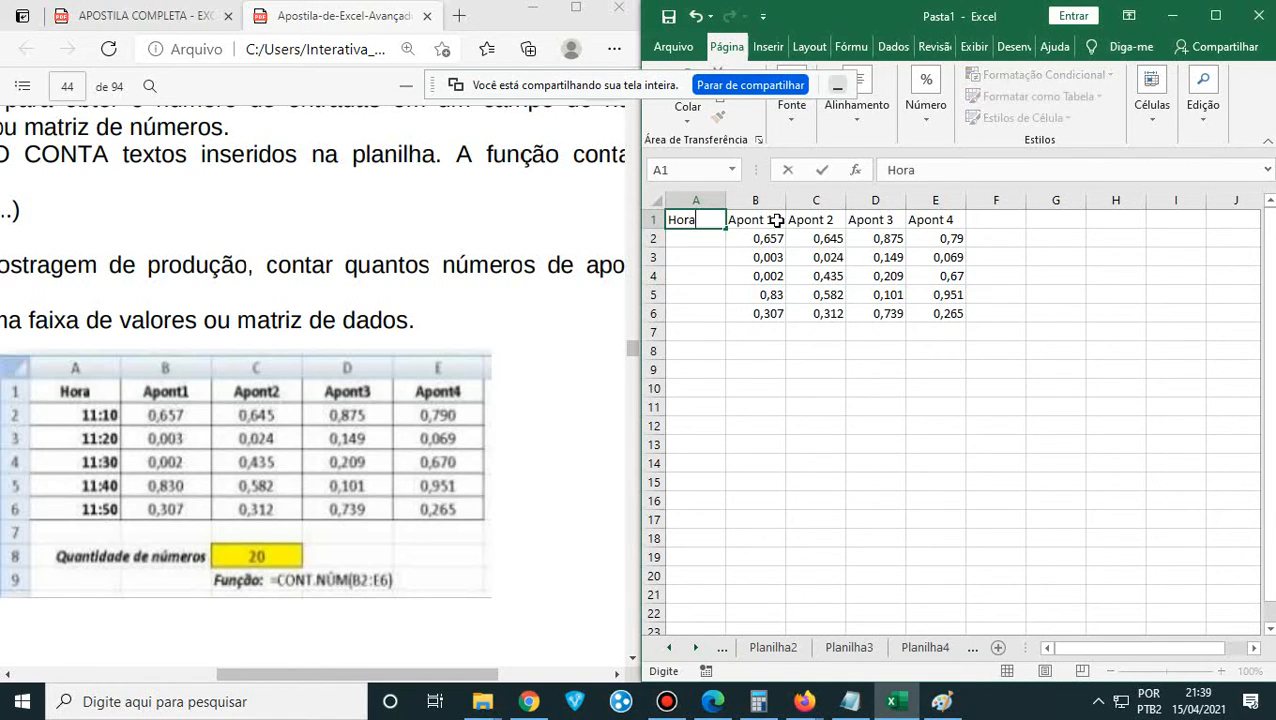
{"action": "key", "text": "Return"}
{"action": "type", "text": "11"}
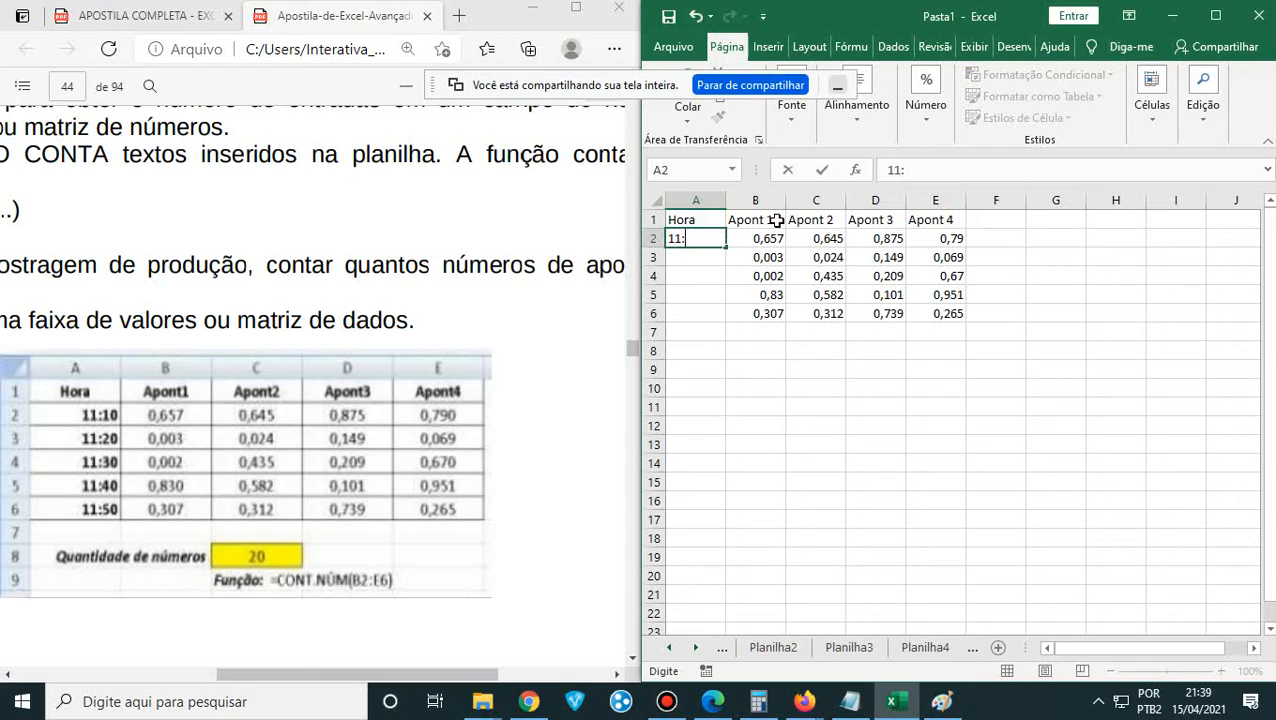
{"action": "type", "text": ":10"}
{"action": "key", "text": "Return"}
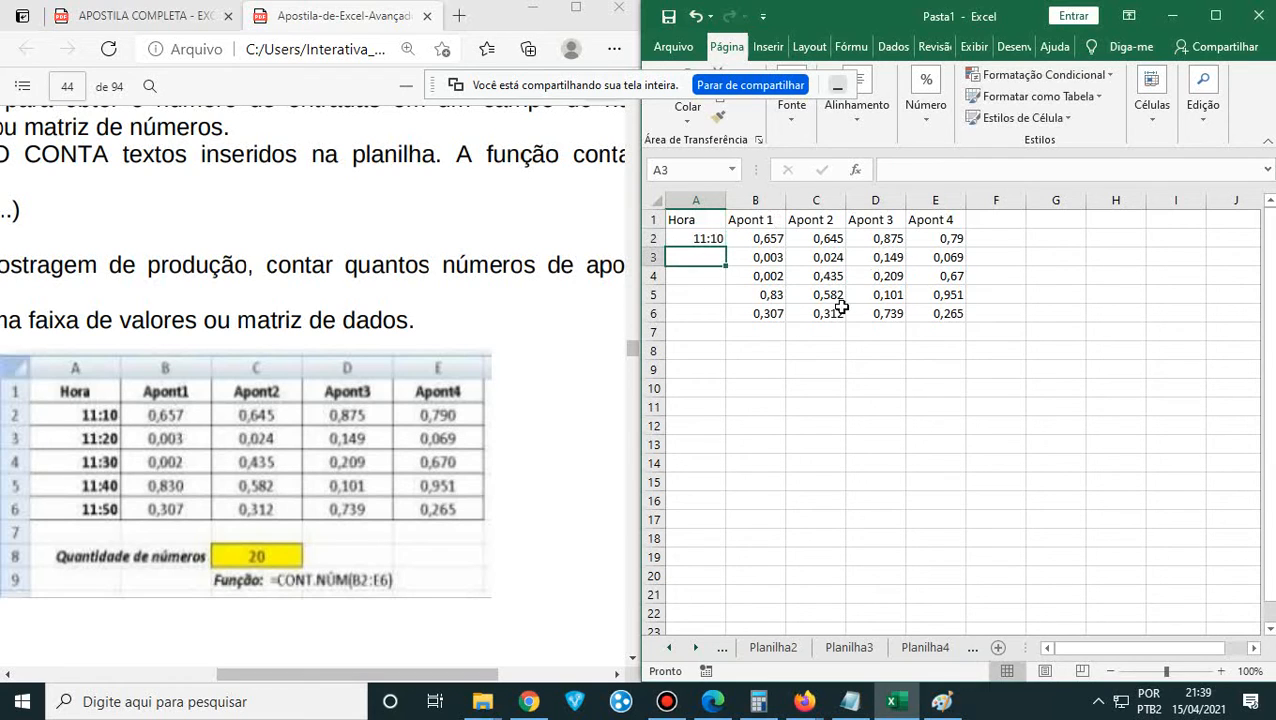
- Try to autofill the times from A2 alone down to A6, and clear A3:A6
{"action": "left_click", "coordinate": [681, 237]}
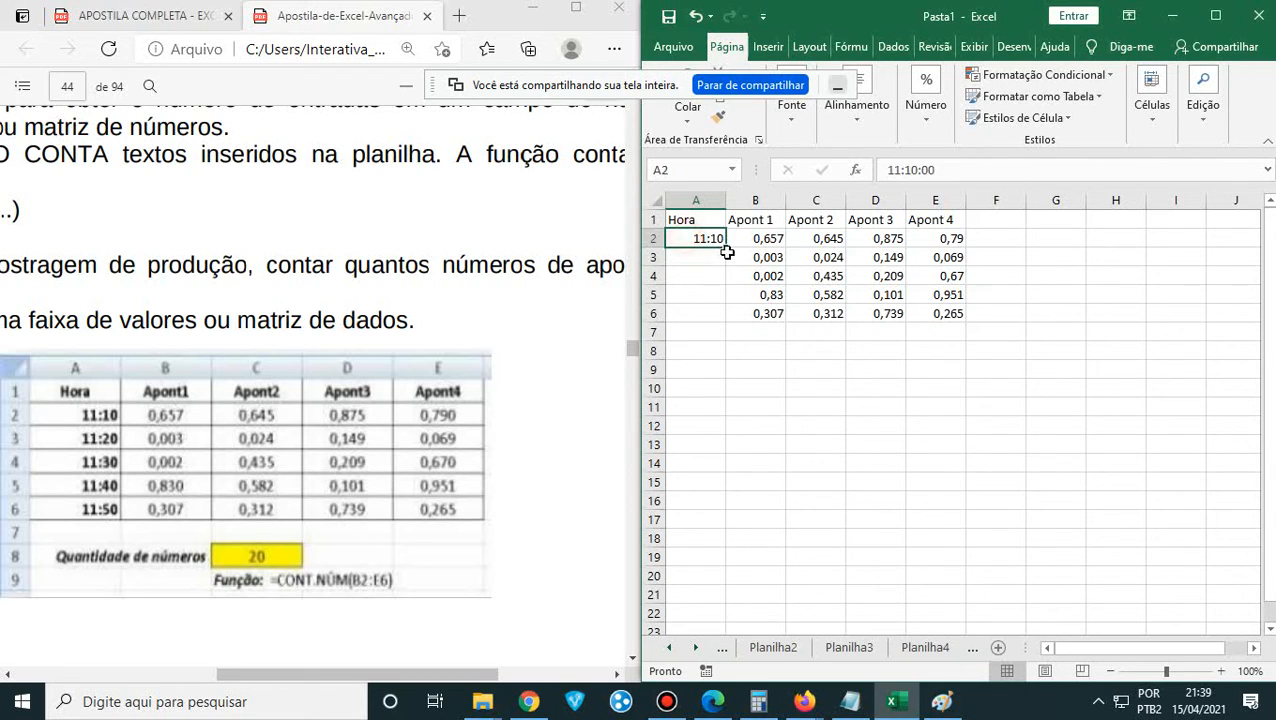
{"action": "left_click_drag", "start_coordinate": [728, 246], "coordinate": [737, 320]}
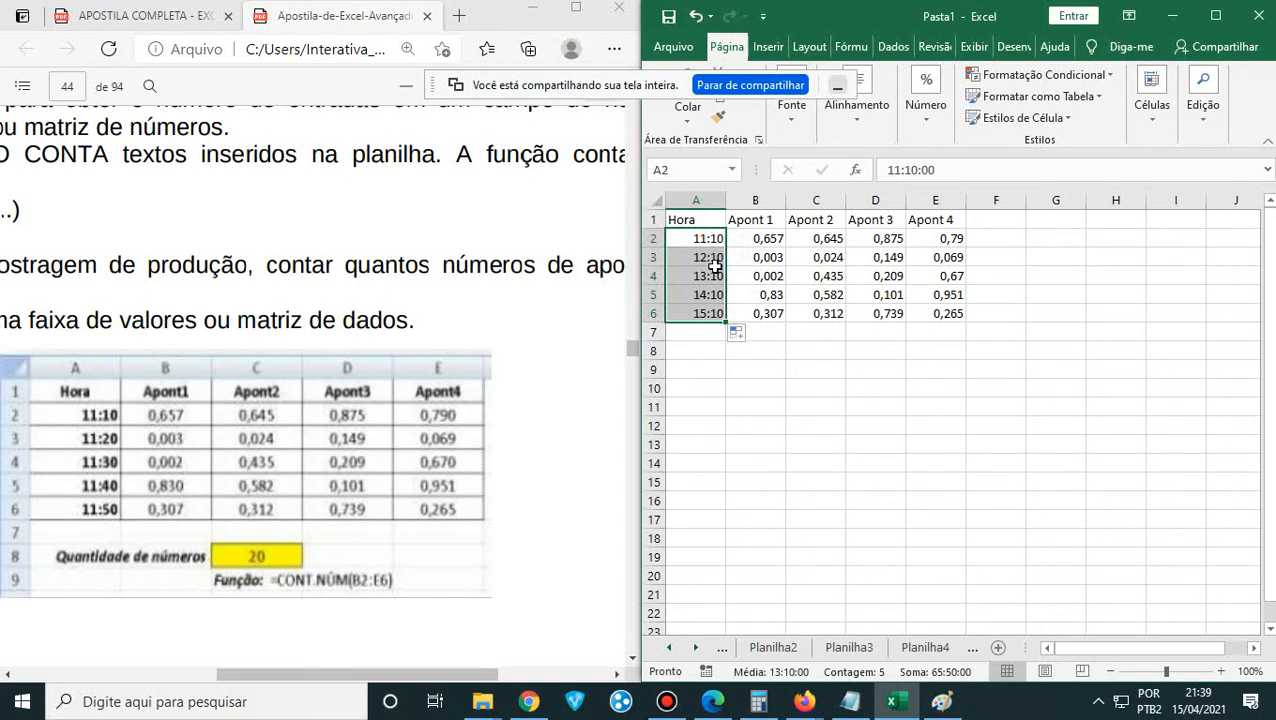
{"action": "left_click_drag", "start_coordinate": [707, 256], "coordinate": [712, 313]}
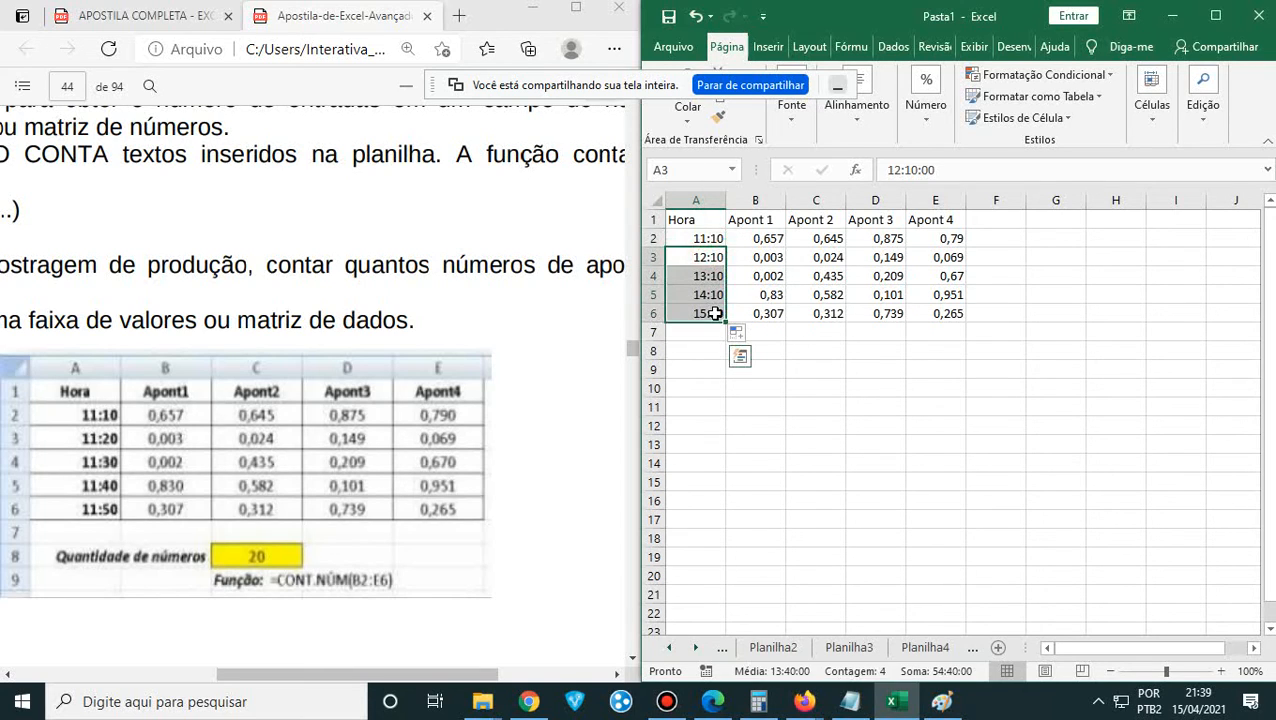
{"action": "key", "text": "Delete"}
- Enter 11:20 in A3 and extend the ten-minute series from A2:A3 down to A6
{"action": "key", "text": "Up"}
{"action": "key", "text": "Down"}
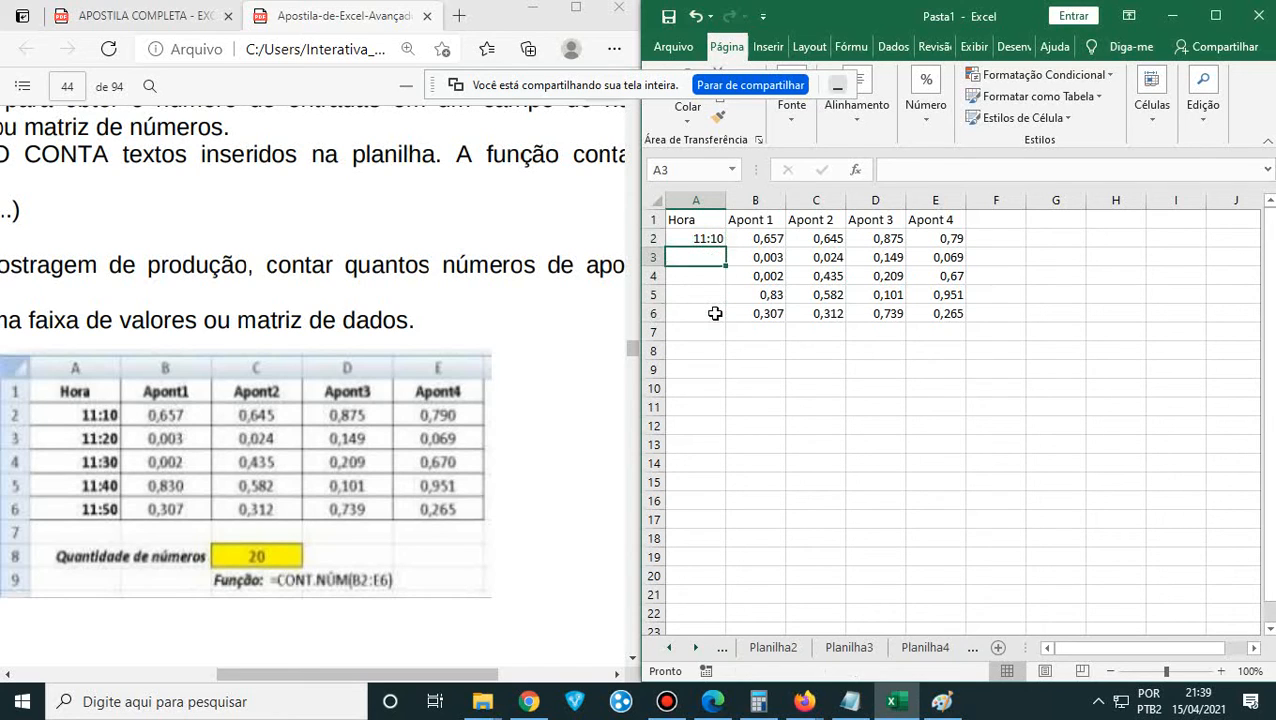
{"action": "type", "text": "11:20"}
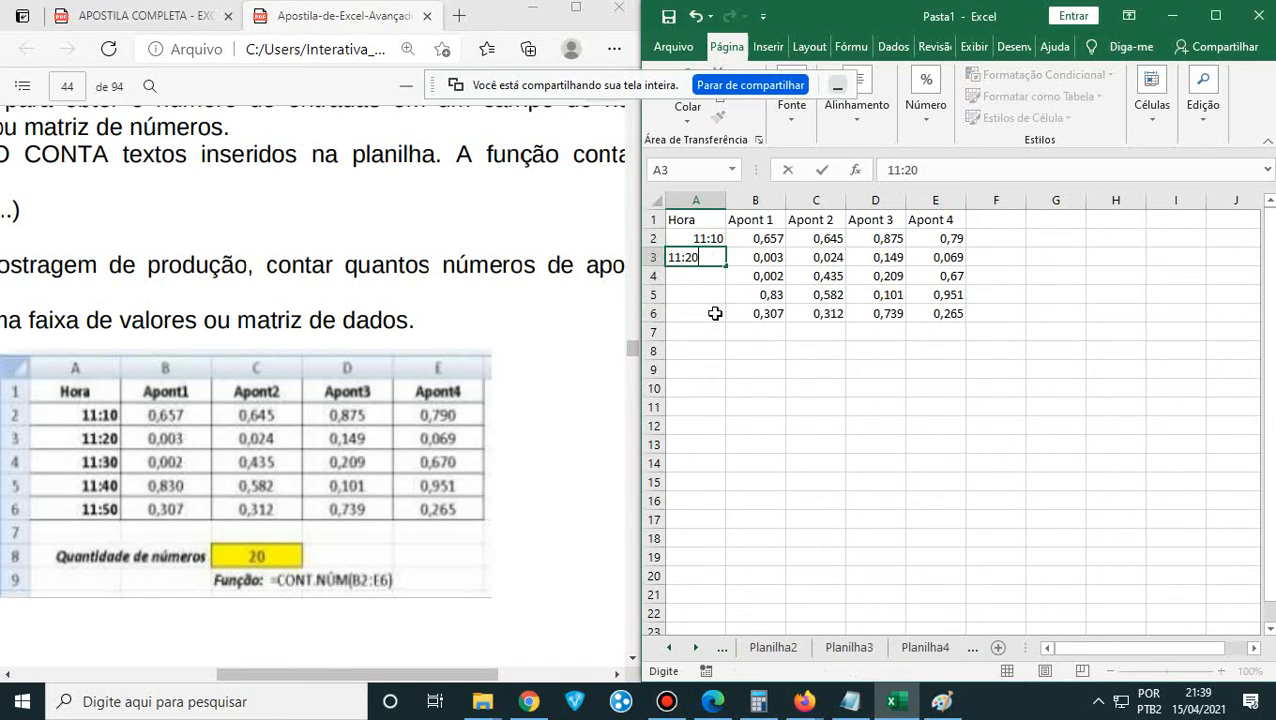
{"action": "key", "text": "Return"}
{"action": "left_click_drag", "start_coordinate": [709, 240], "coordinate": [727, 324]}
{"action": "left_click", "coordinate": [805, 388]}
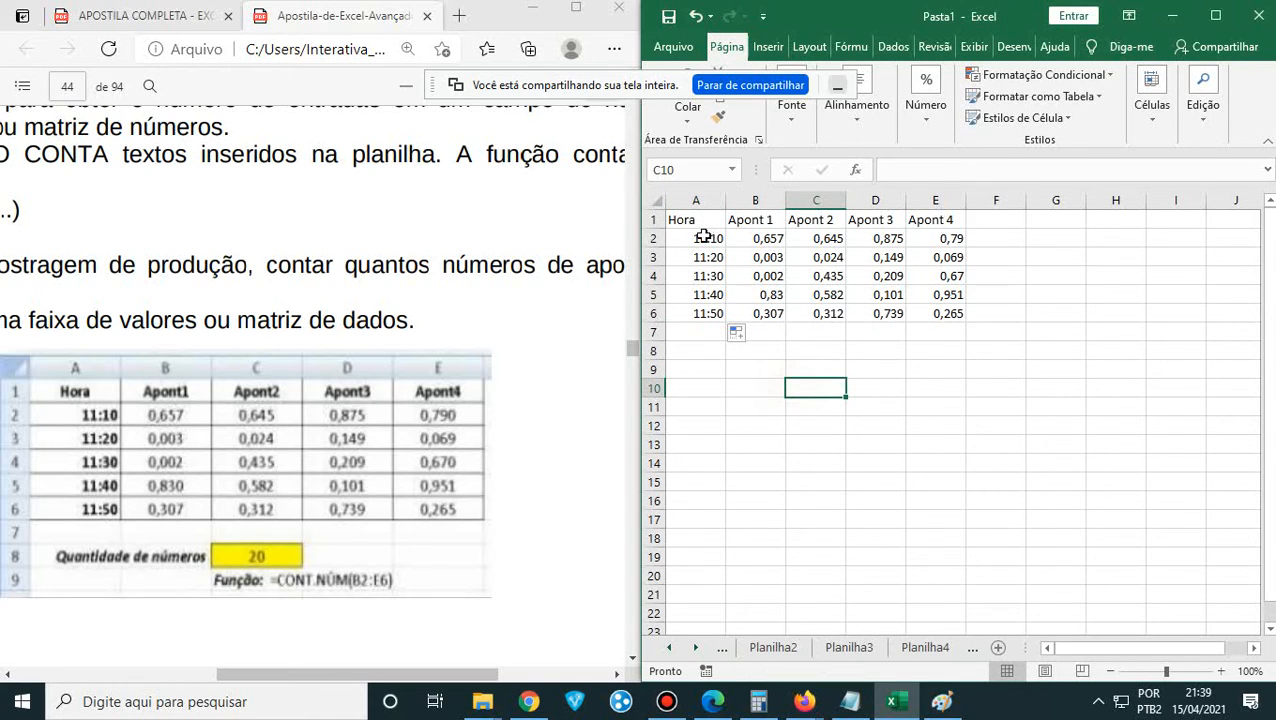
- Apply borders to all cells of the table in A1:E6
{"action": "left_click_drag", "start_coordinate": [680, 222], "coordinate": [945, 318]}
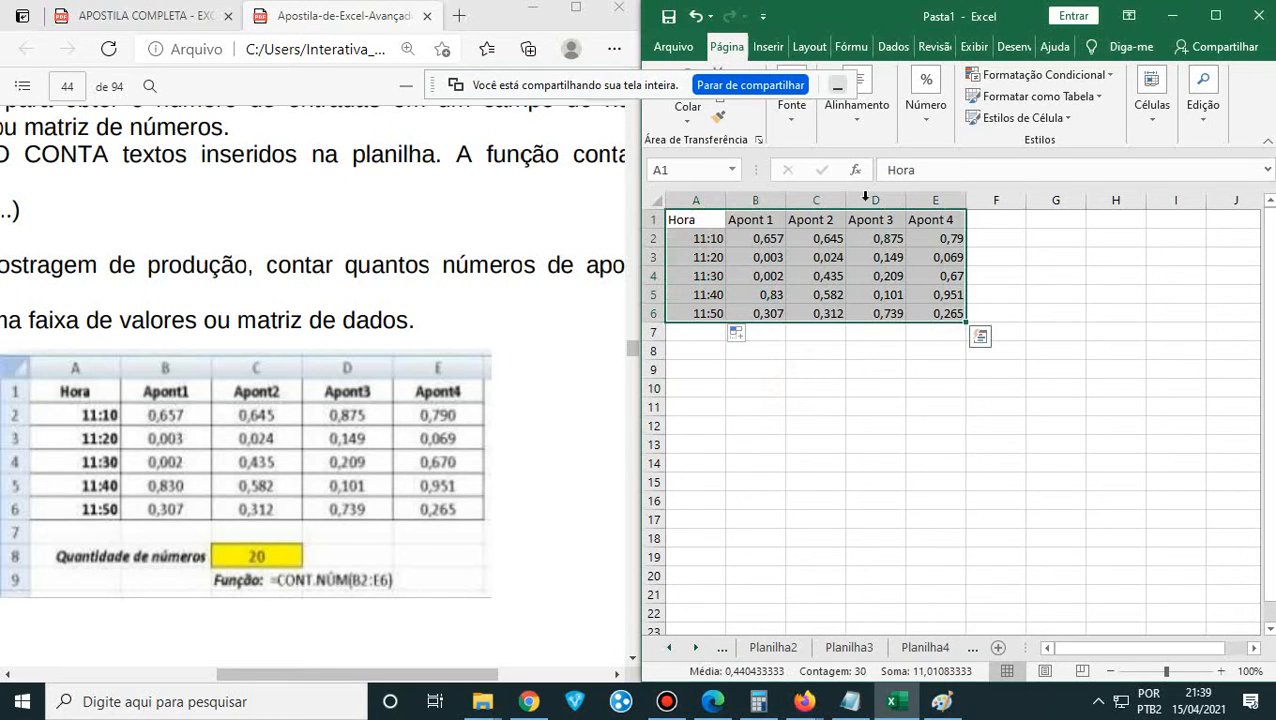
{"action": "left_click", "coordinate": [803, 134]}
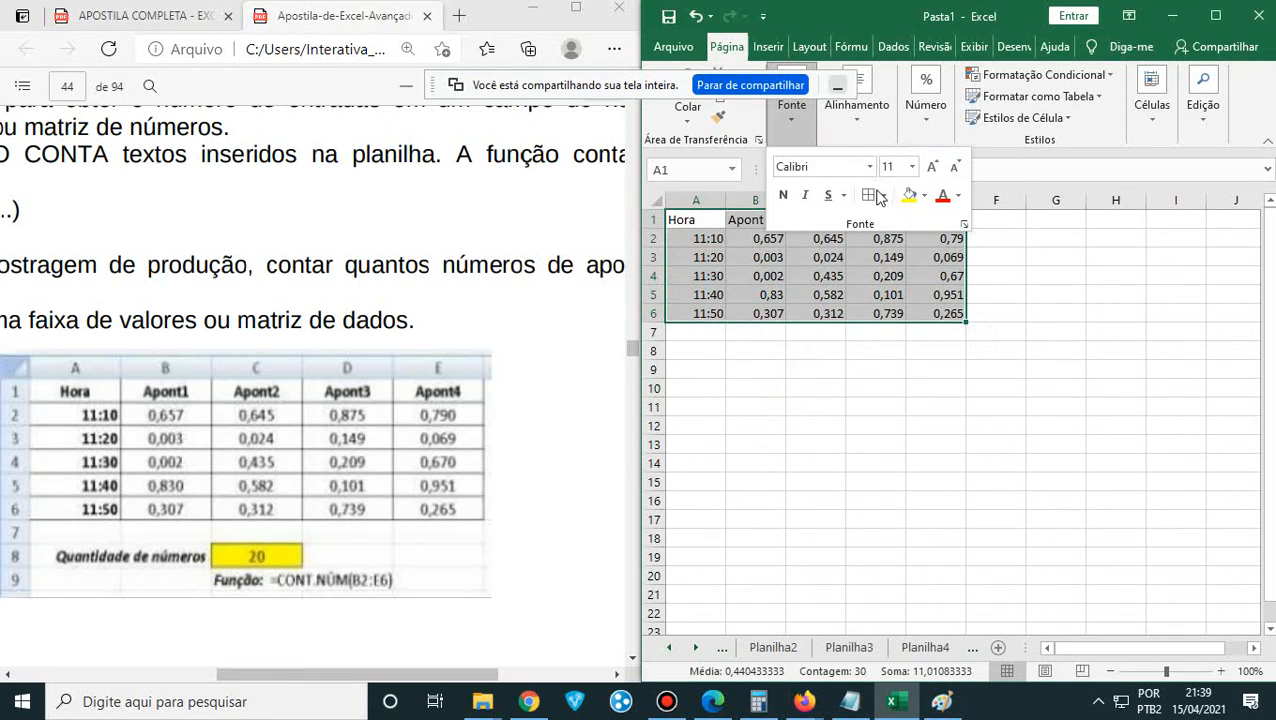
{"action": "left_click", "coordinate": [1222, 673]}
{"action": "left_click", "coordinate": [1222, 673]}
{"action": "left_click", "coordinate": [1222, 673]}
{"action": "left_click", "coordinate": [1222, 673]}
{"action": "left_click", "coordinate": [1222, 673]}
{"action": "left_click", "coordinate": [1222, 673]}
{"action": "left_click", "coordinate": [1222, 673]}
{"action": "left_click", "coordinate": [1222, 673]}
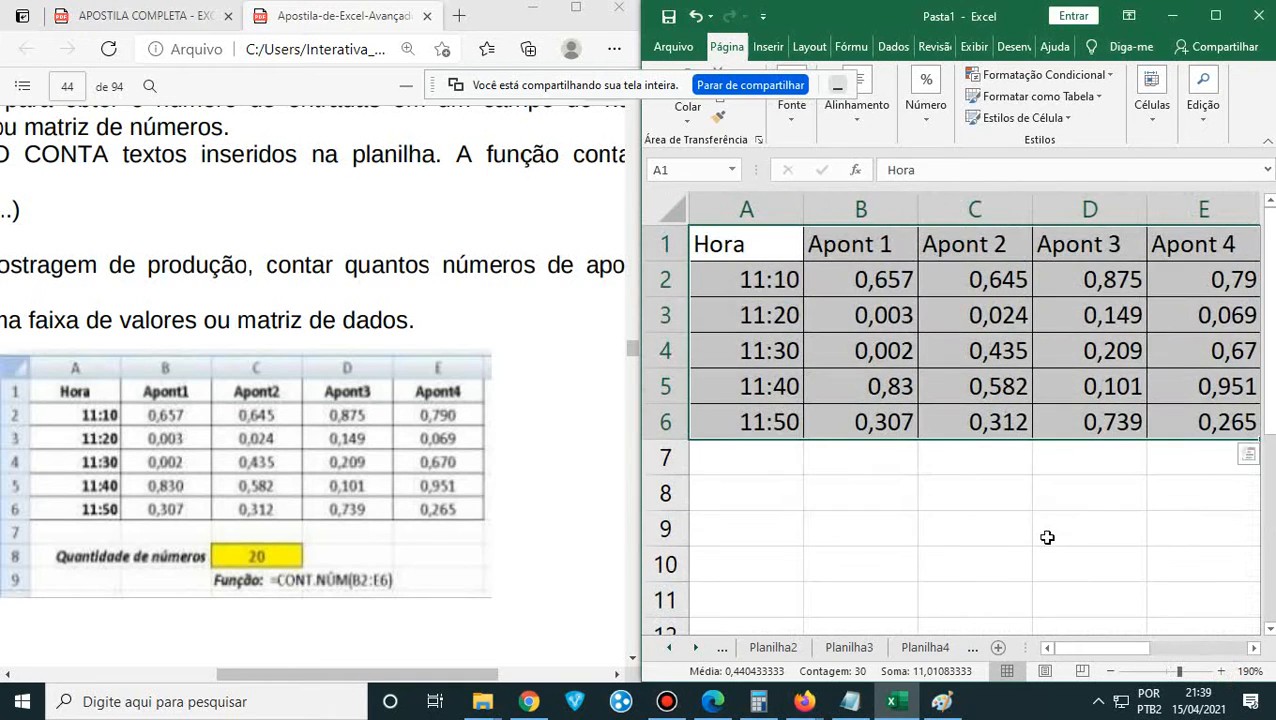
- Count the numbers in B2:E6 with the formula =CONT.NÚM(B2:E6) in cell B8
{"action": "left_click", "coordinate": [935, 520]}
{"action": "left_click", "coordinate": [884, 484]}
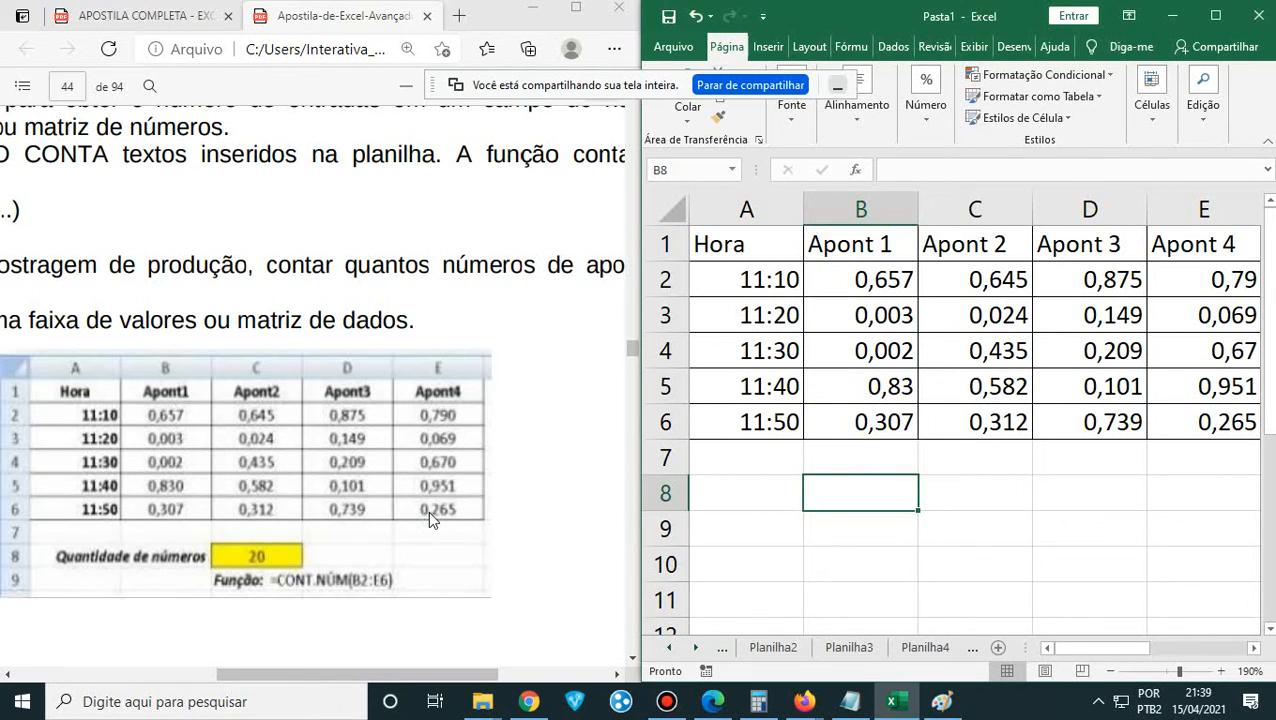
{"action": "type", "text": "=cont."}
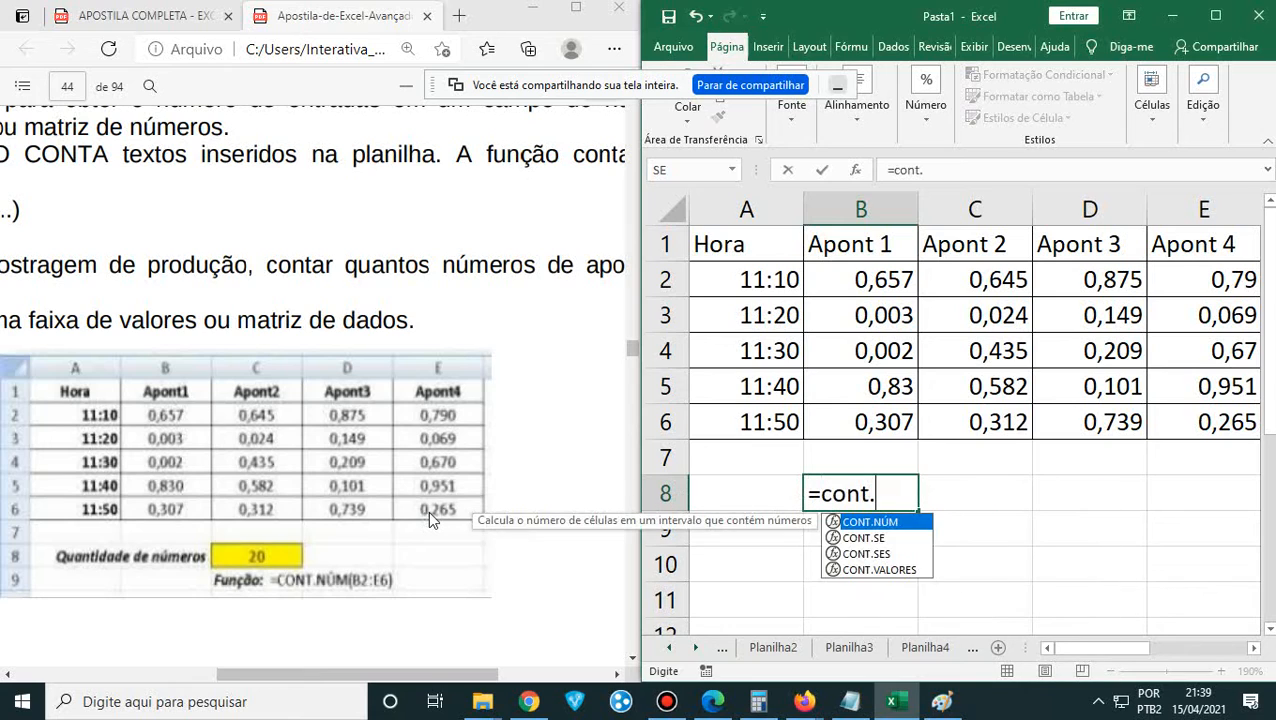
{"action": "type", "text": "n"}
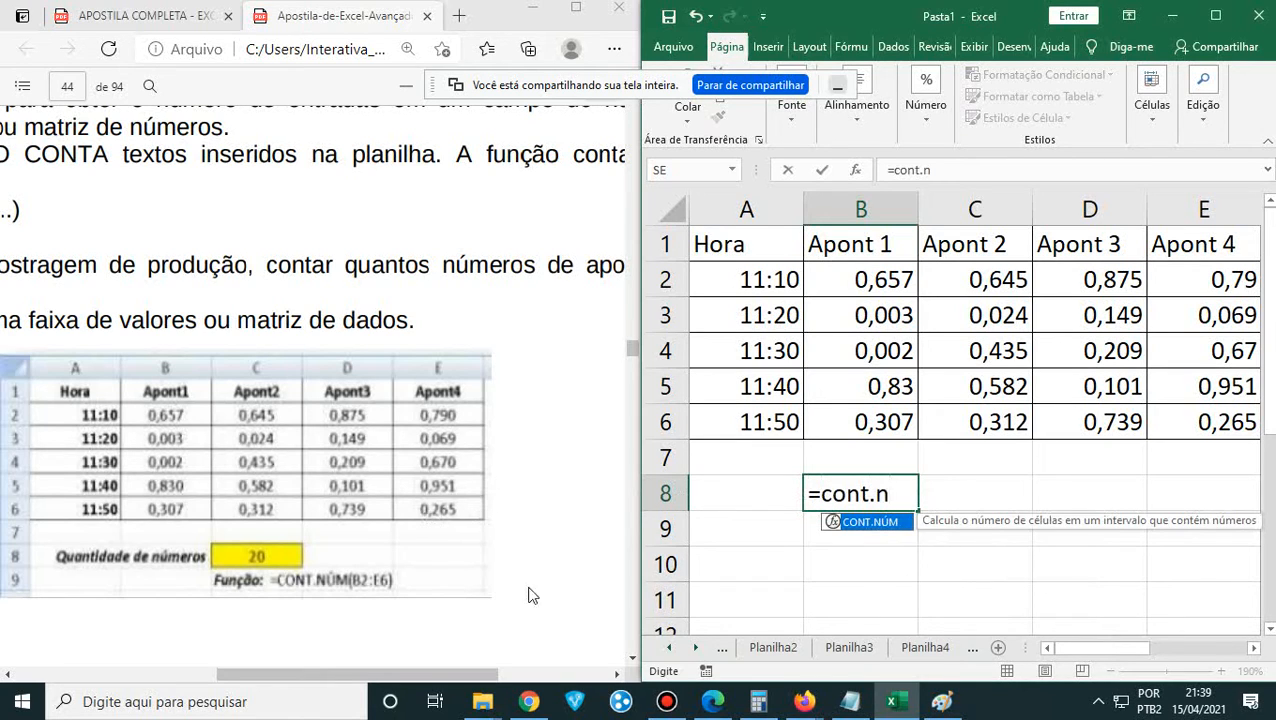
{"action": "double_click", "coordinate": [888, 527]}
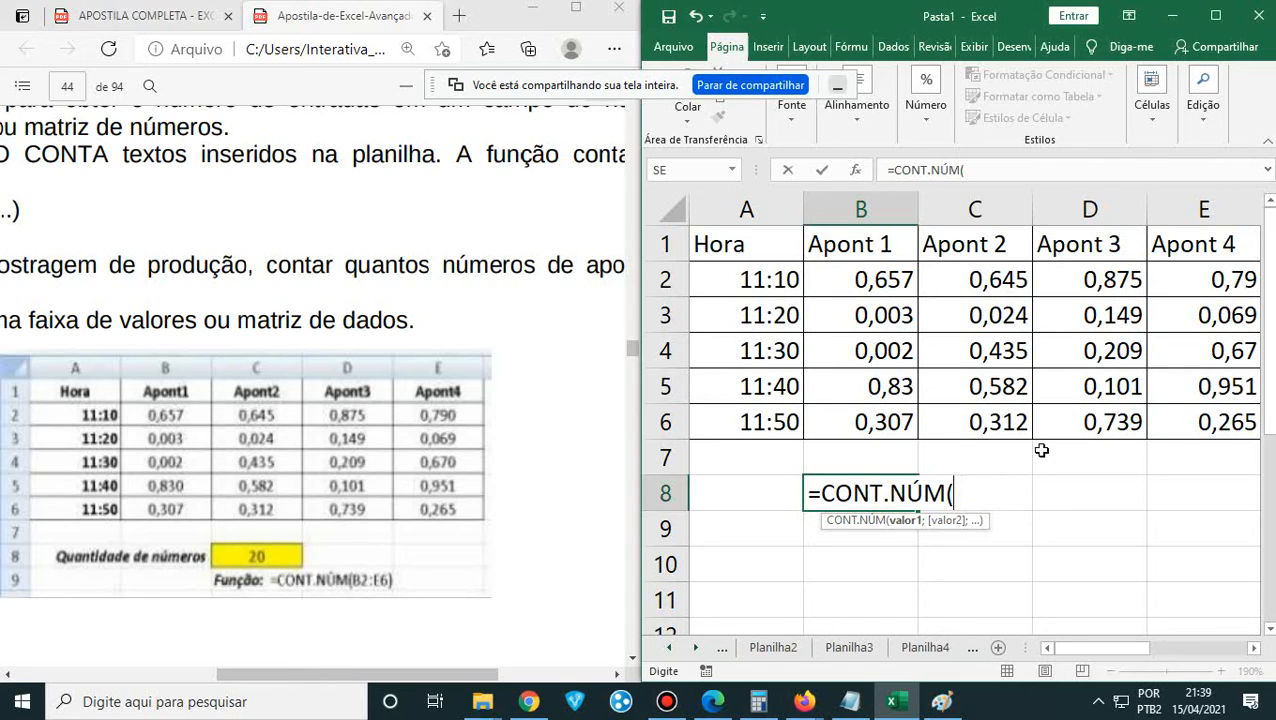
{"action": "left_click", "coordinate": [851, 277]}
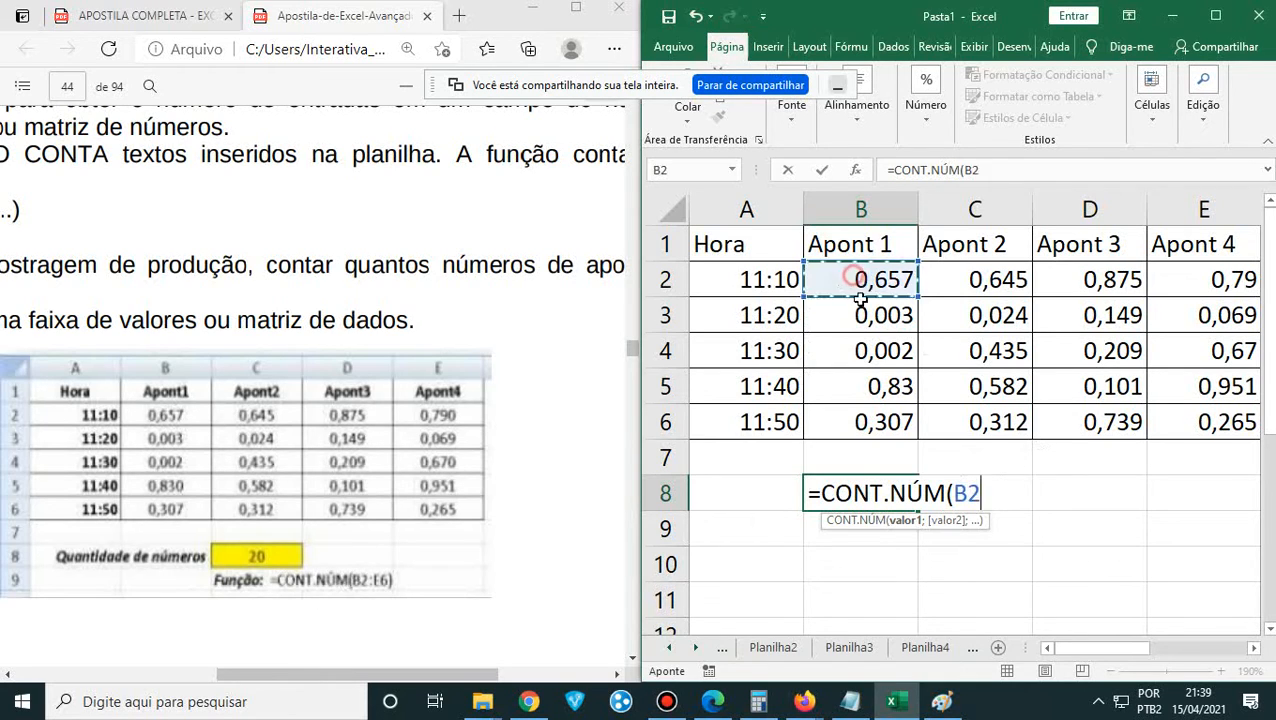
{"action": "left_click_drag", "start_coordinate": [860, 298], "coordinate": [1205, 404]}
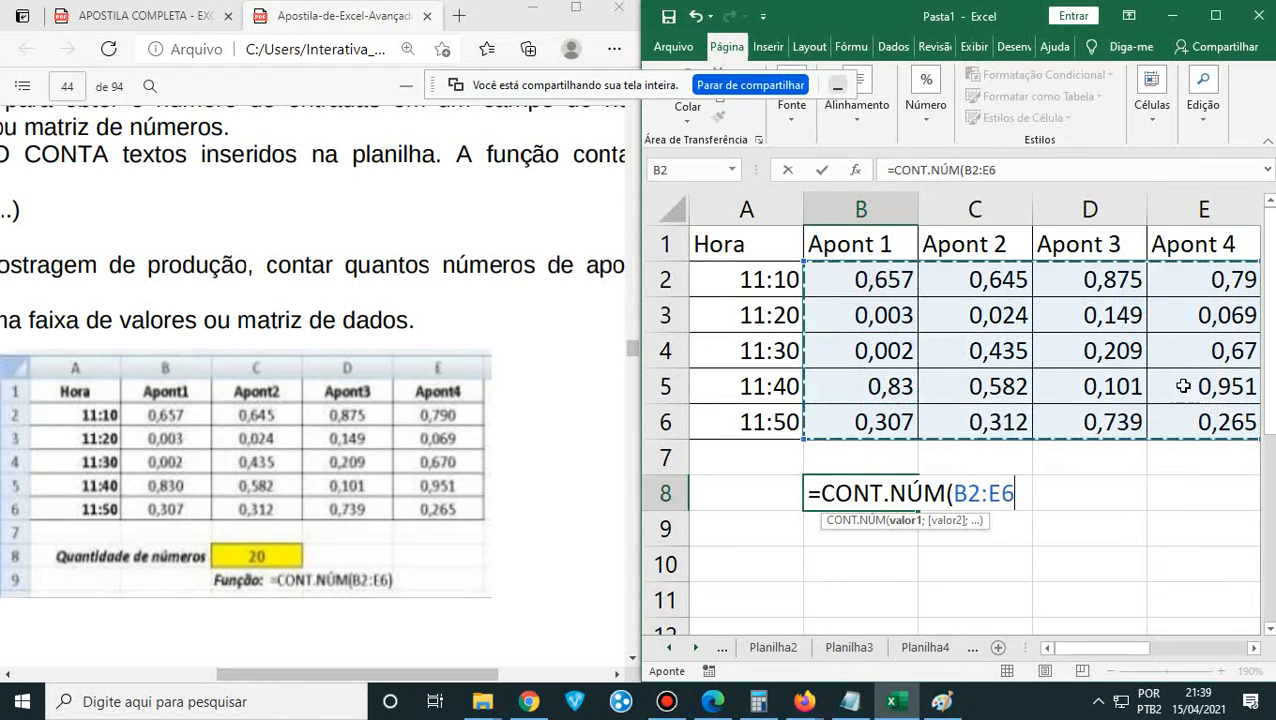
{"action": "type", "text": ")"}
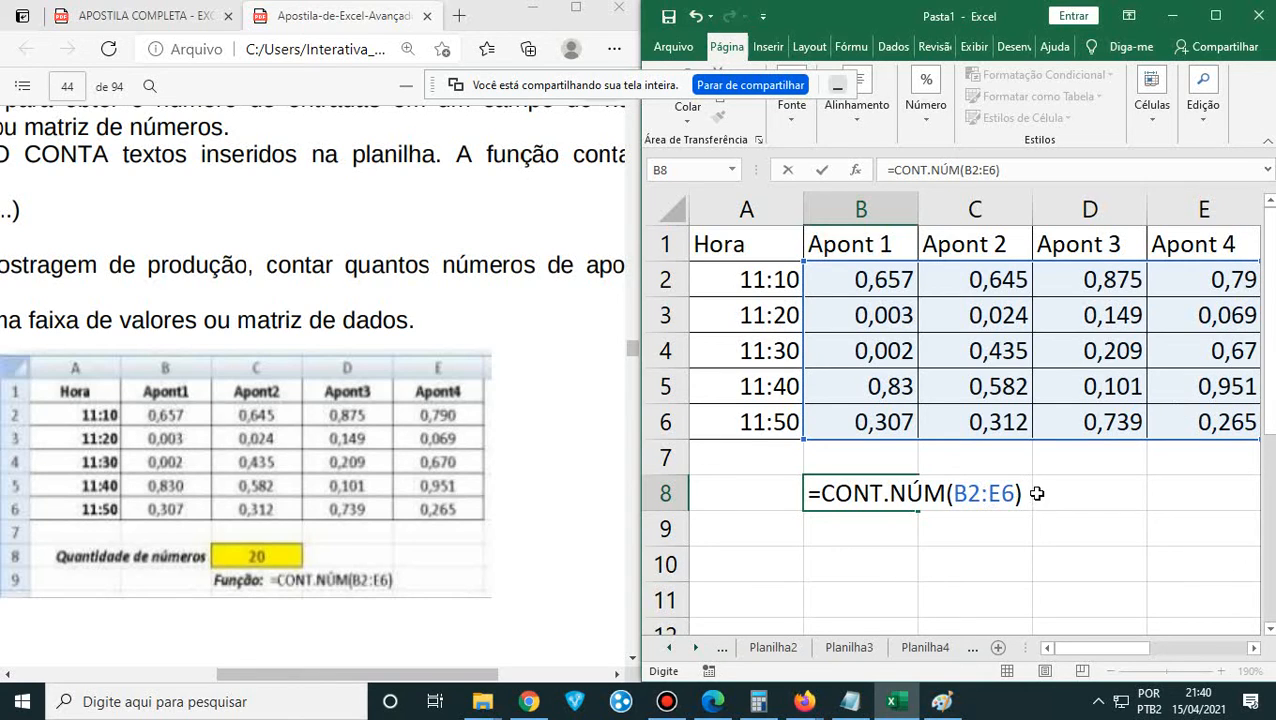
{"action": "key", "text": "Return"}
{"action": "key", "text": "Up"}
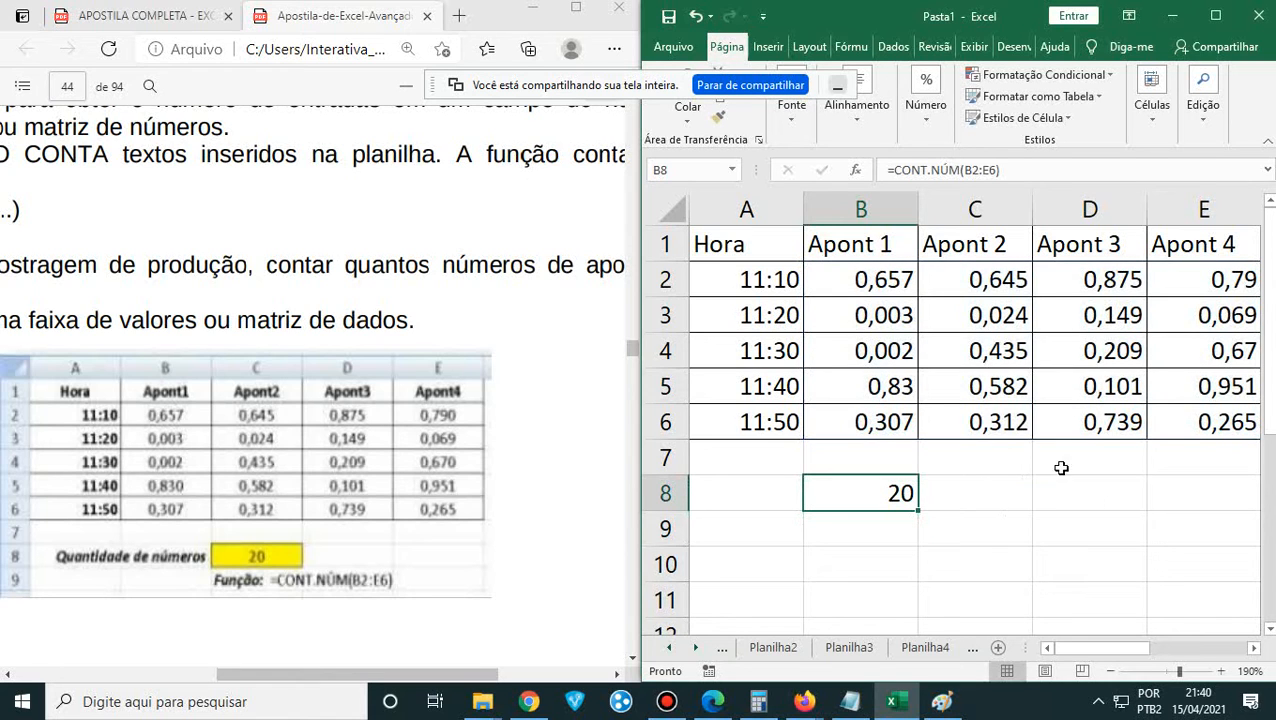
- Maximize the Excel window and enlarge the sheet to 290% zoom
{"action": "left_click", "coordinate": [890, 284]}
{"action": "left_click", "coordinate": [1215, 16]}
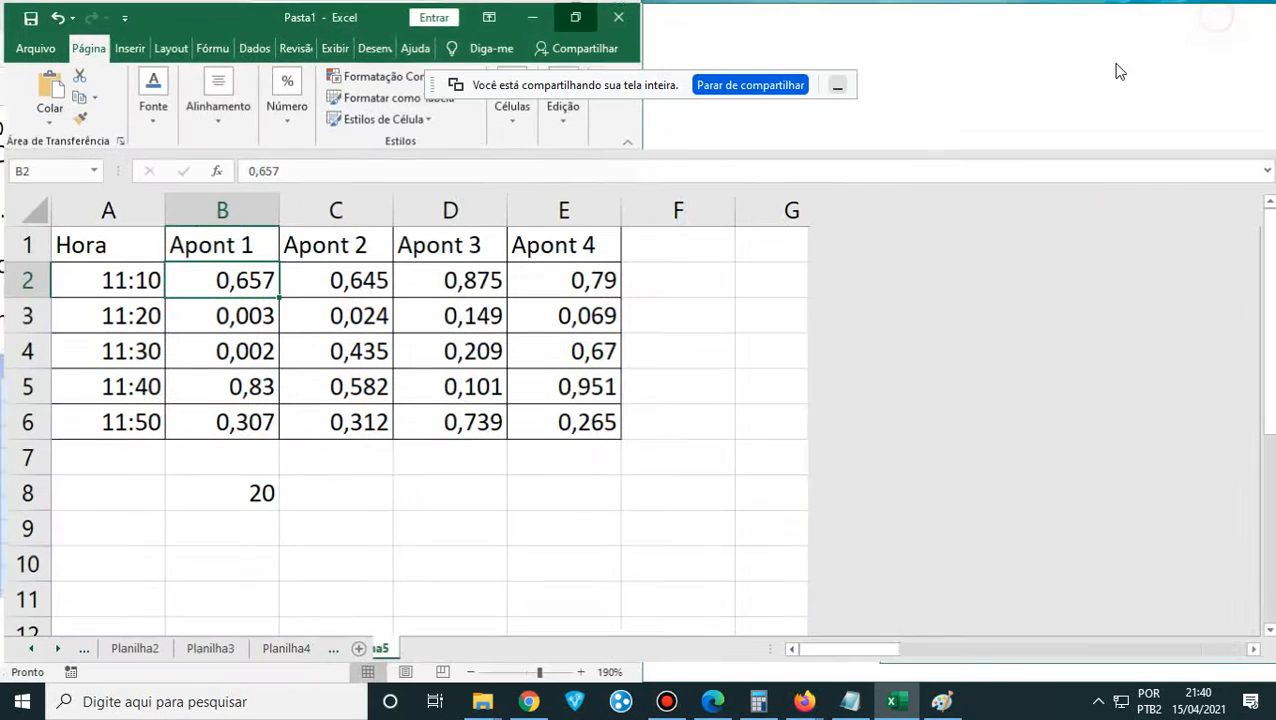
{"action": "left_click", "coordinate": [1234, 675]}
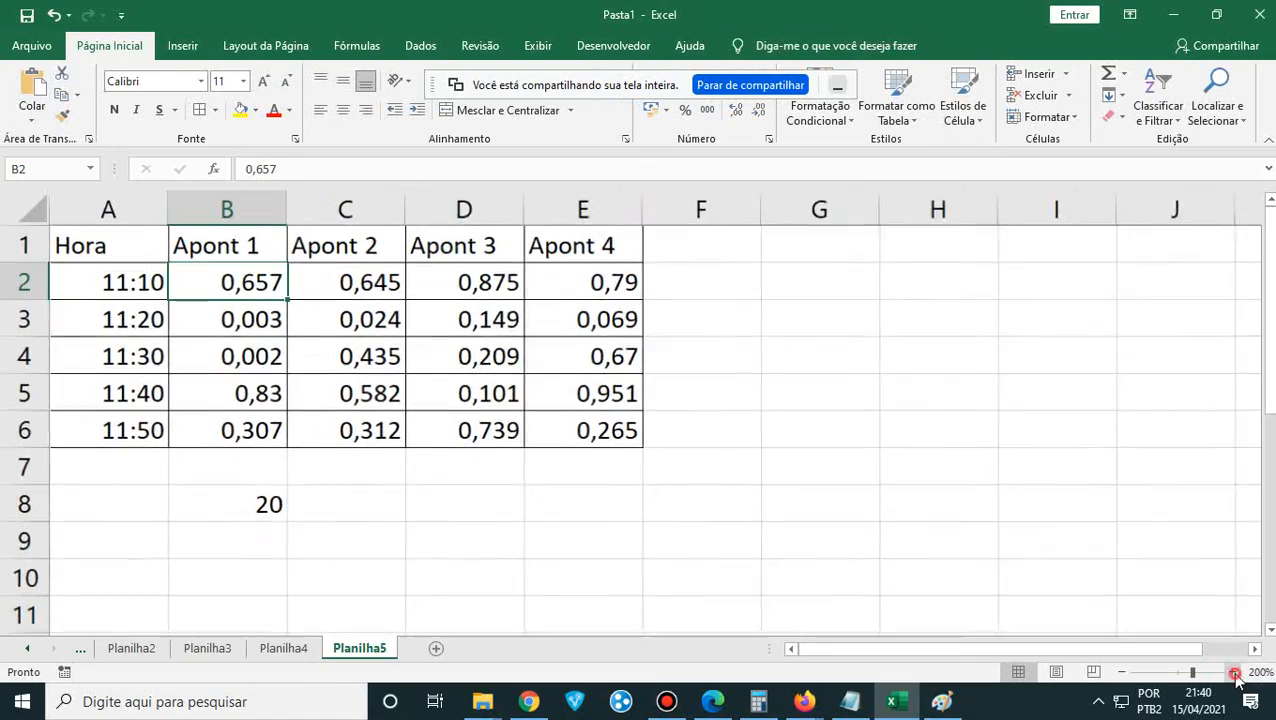
{"action": "left_click", "coordinate": [1234, 675]}
{"action": "left_click", "coordinate": [1234, 675]}
{"action": "left_click", "coordinate": [1234, 675]}
{"action": "left_click", "coordinate": [1234, 675]}
{"action": "left_click", "coordinate": [1234, 675]}
{"action": "left_click", "coordinate": [1234, 675]}
{"action": "left_click", "coordinate": [1234, 675]}
{"action": "left_click", "coordinate": [1234, 675]}
{"action": "scroll", "coordinate": [815, 521], "scroll_direction": "up", "scroll_amount": 1}
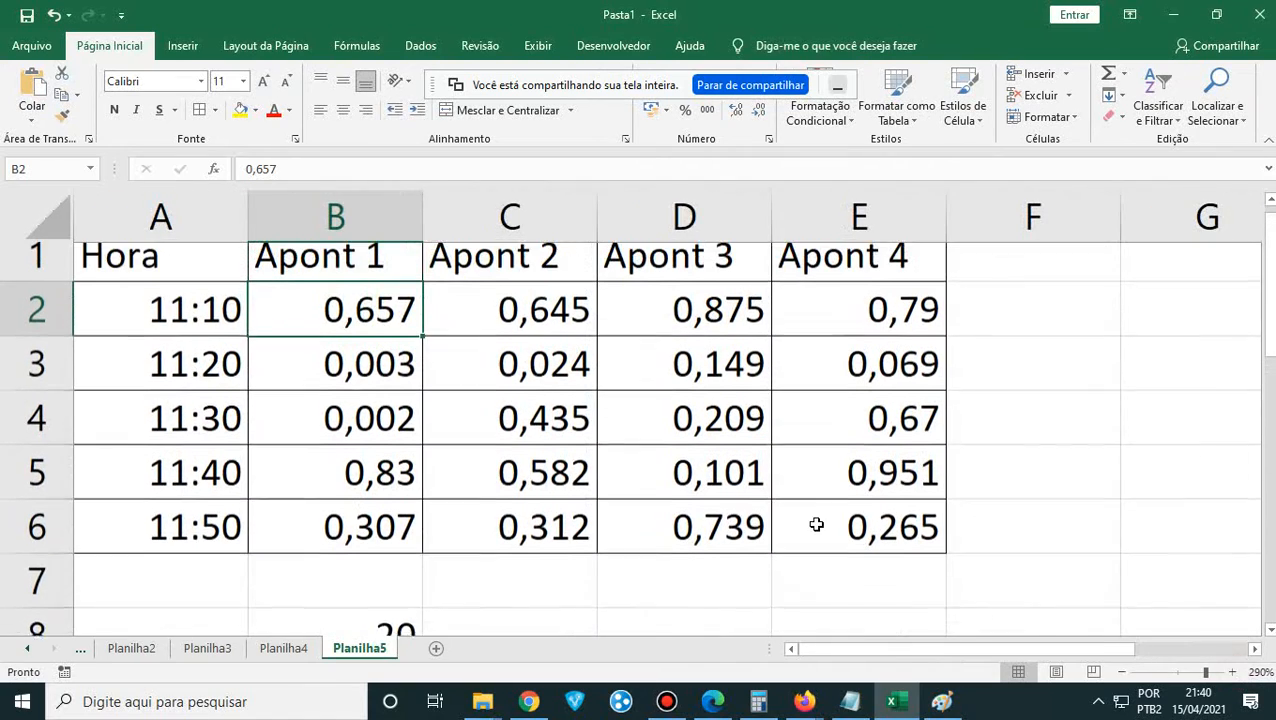
- Examine the Apont values in the table cell by cell and the CONT.NÚM formula in B8
{"action": "left_click", "coordinate": [508, 320]}
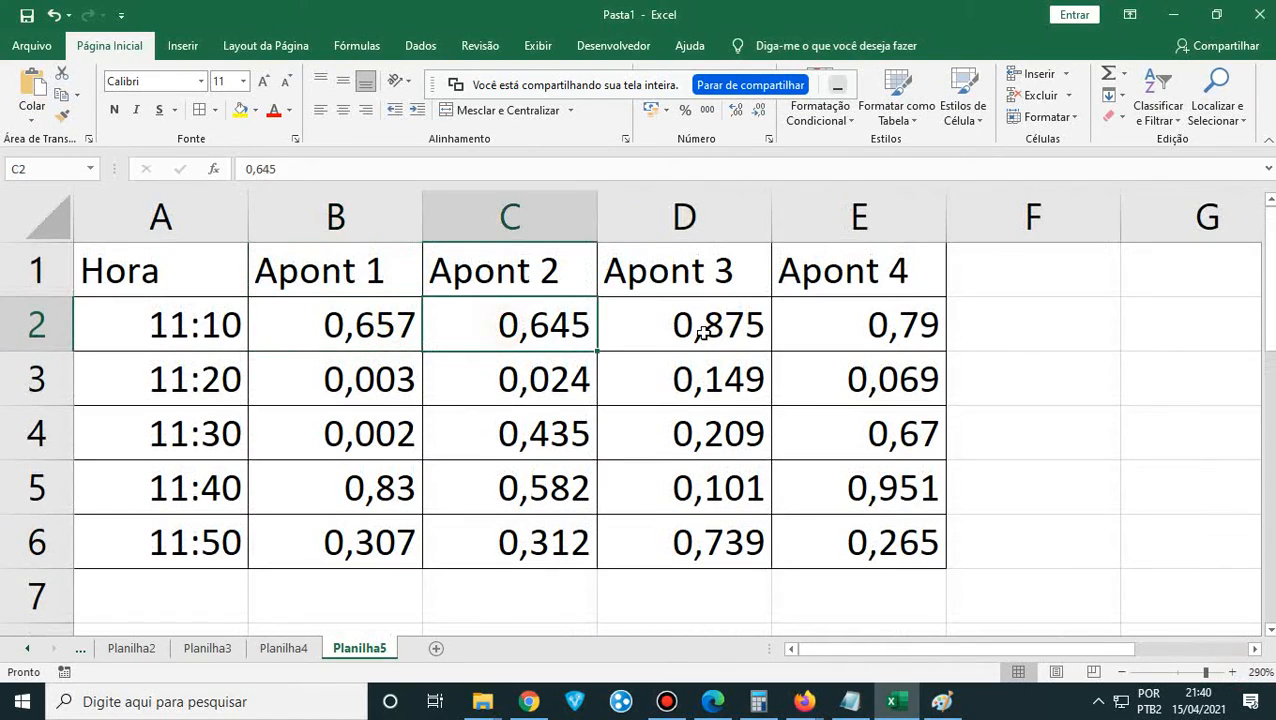
{"action": "left_click", "coordinate": [690, 320]}
{"action": "left_click", "coordinate": [838, 322]}
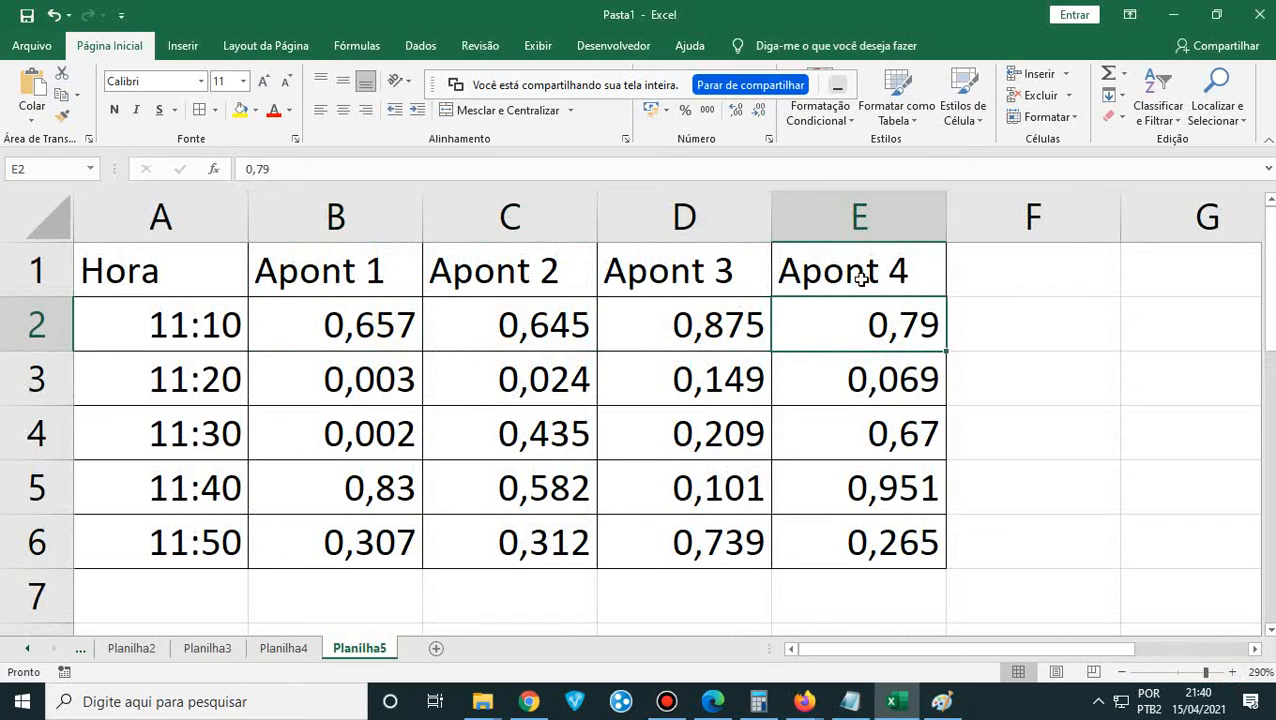
{"action": "left_click", "coordinate": [895, 381]}
{"action": "left_click", "coordinate": [903, 433]}
{"action": "left_click", "coordinate": [901, 489]}
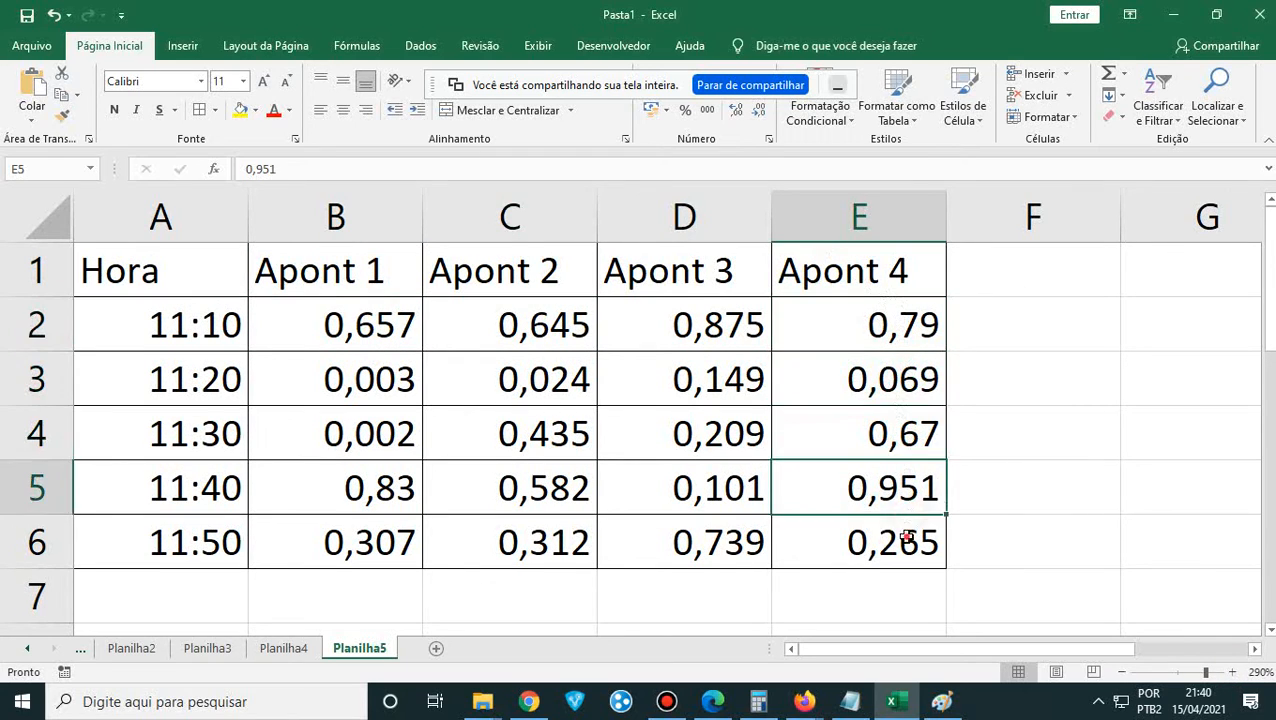
{"action": "left_click", "coordinate": [905, 536]}
{"action": "left_click", "coordinate": [370, 328]}
{"action": "left_click", "coordinate": [493, 331]}
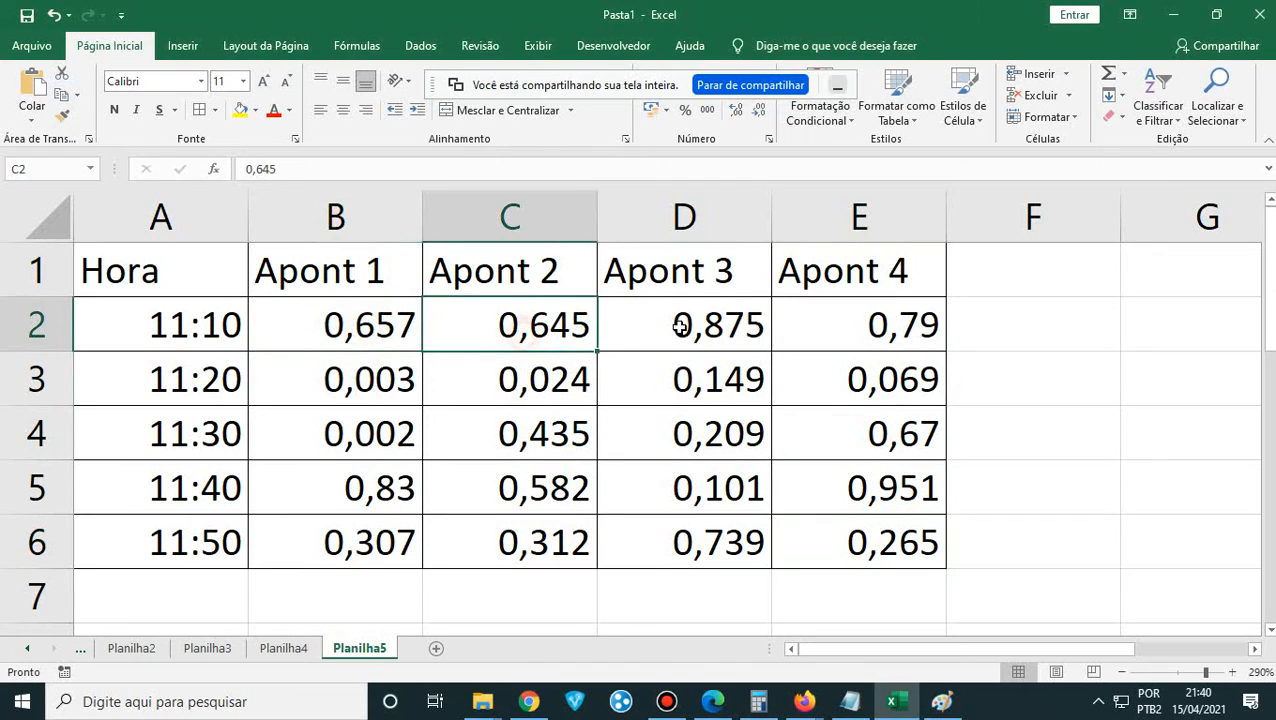
{"action": "left_click", "coordinate": [678, 330]}
{"action": "left_click", "coordinate": [797, 328]}
{"action": "left_click", "coordinate": [580, 347]}
{"action": "left_click", "coordinate": [783, 333]}
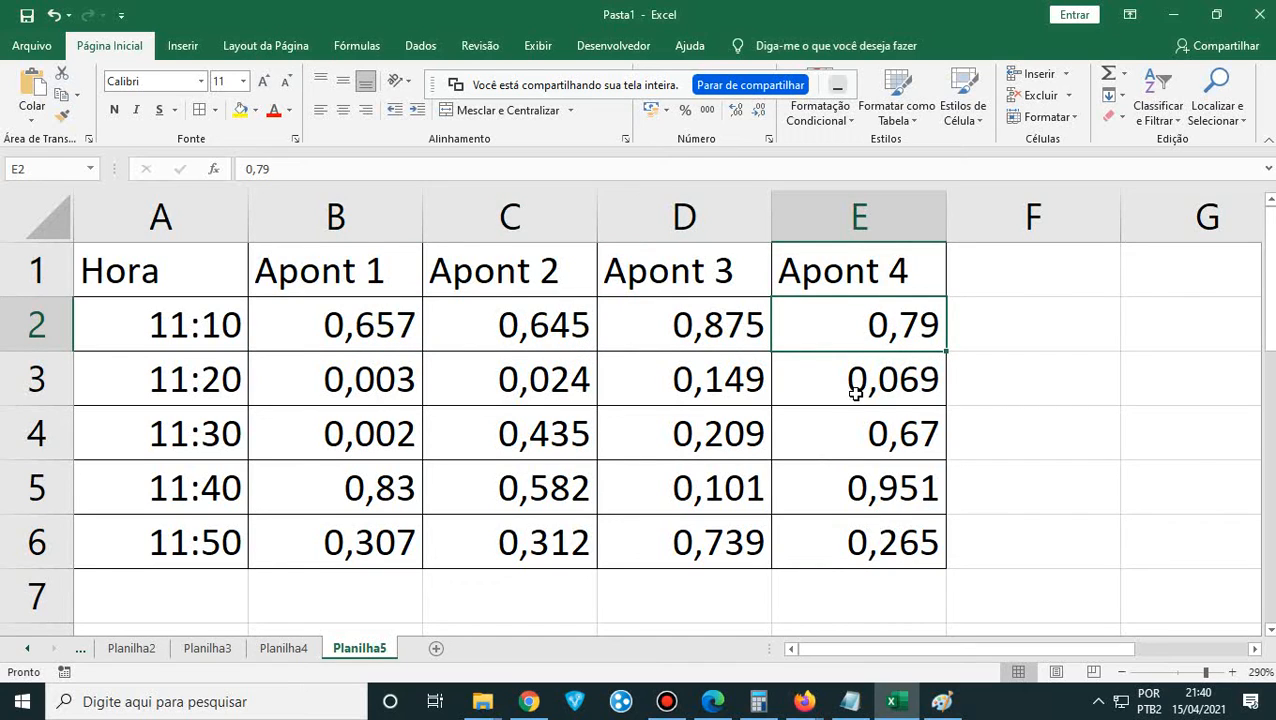
{"action": "scroll", "coordinate": [440, 424], "scroll_direction": "down", "scroll_amount": 3}
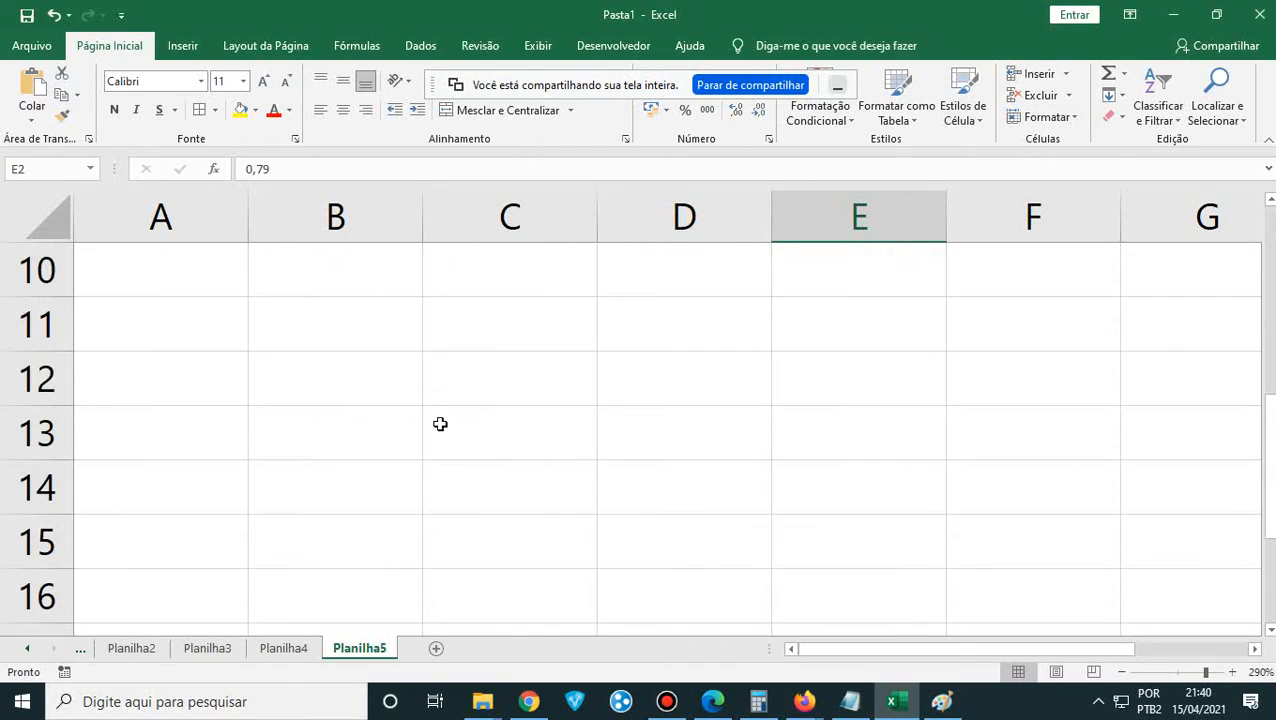
{"action": "scroll", "coordinate": [440, 424], "scroll_direction": "up", "scroll_amount": 2}
{"action": "left_click", "coordinate": [370, 493]}
{"action": "scroll", "coordinate": [379, 500], "scroll_direction": "up", "scroll_amount": 1}
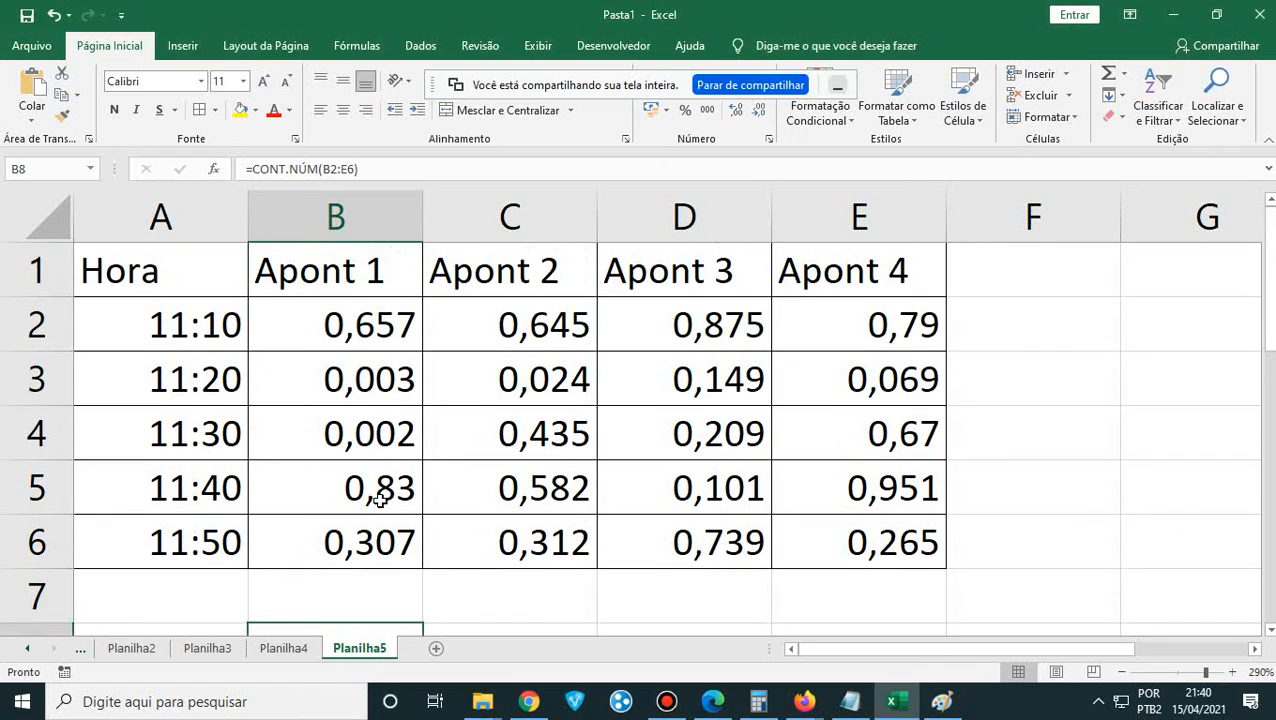
{"action": "scroll", "coordinate": [379, 500], "scroll_direction": "down", "scroll_amount": 1}
{"action": "scroll", "coordinate": [385, 498], "scroll_direction": "up", "scroll_amount": 1}
- Clear the Apont 1 value at 11:50 in B6 and check the count in B8
{"action": "left_click", "coordinate": [366, 521]}
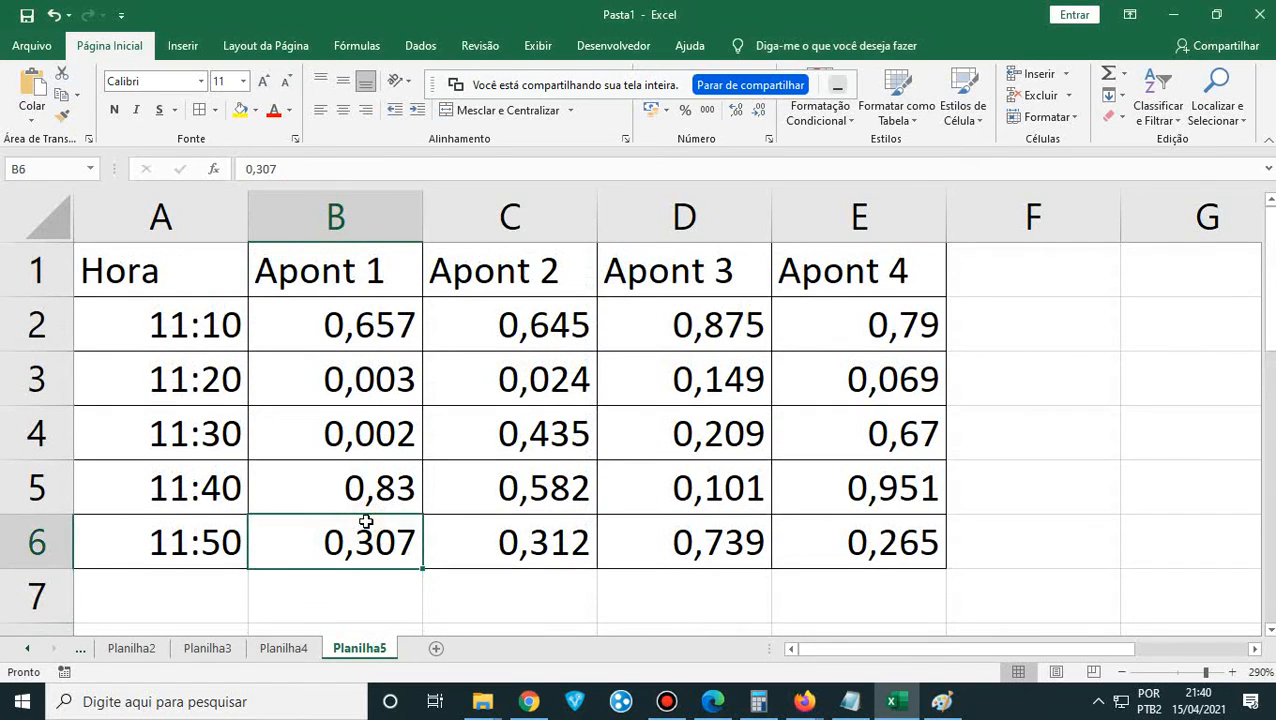
{"action": "scroll", "coordinate": [352, 527], "scroll_direction": "down", "scroll_amount": 1}
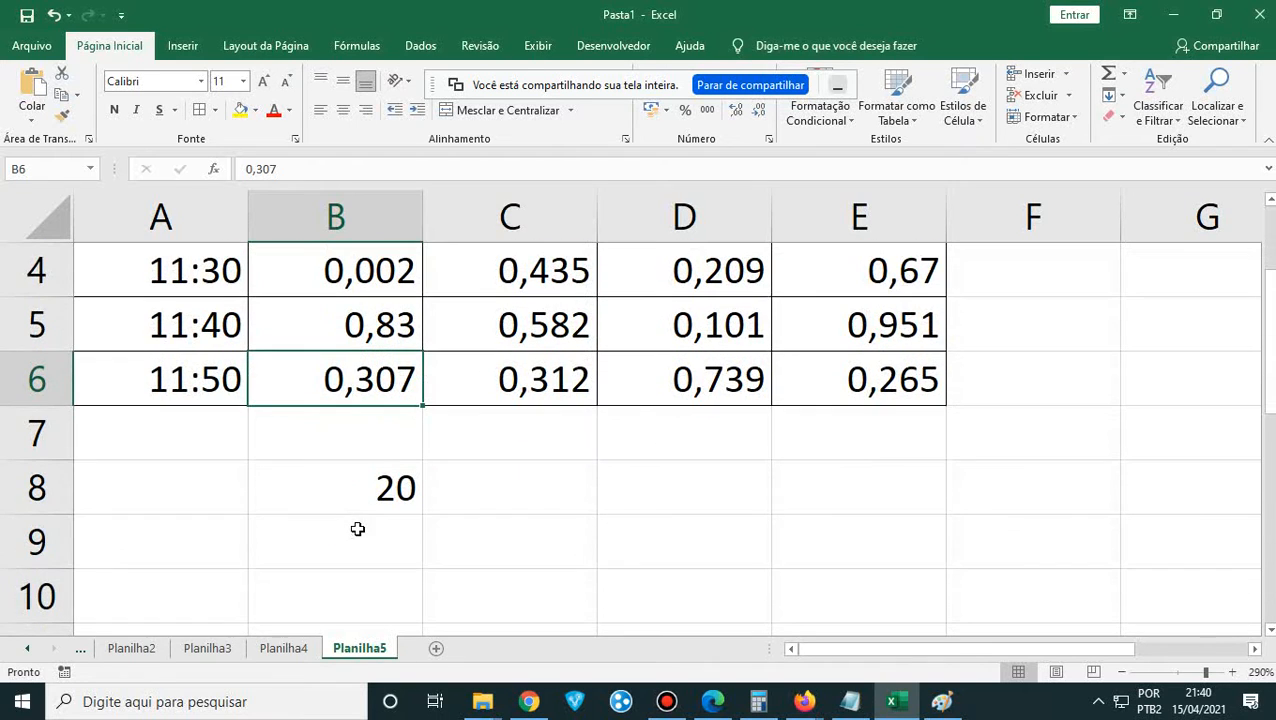
{"action": "scroll", "coordinate": [356, 436], "scroll_direction": "up", "scroll_amount": 1}
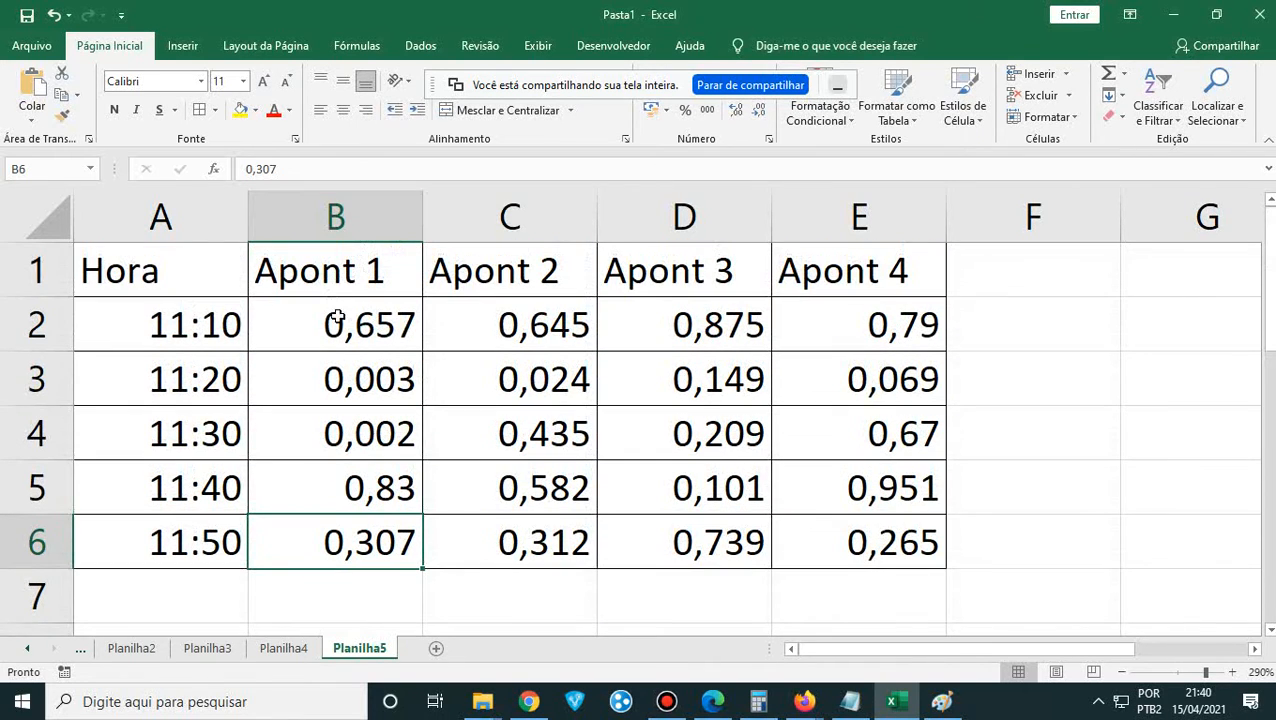
{"action": "scroll", "coordinate": [376, 550], "scroll_direction": "down", "scroll_amount": 2}
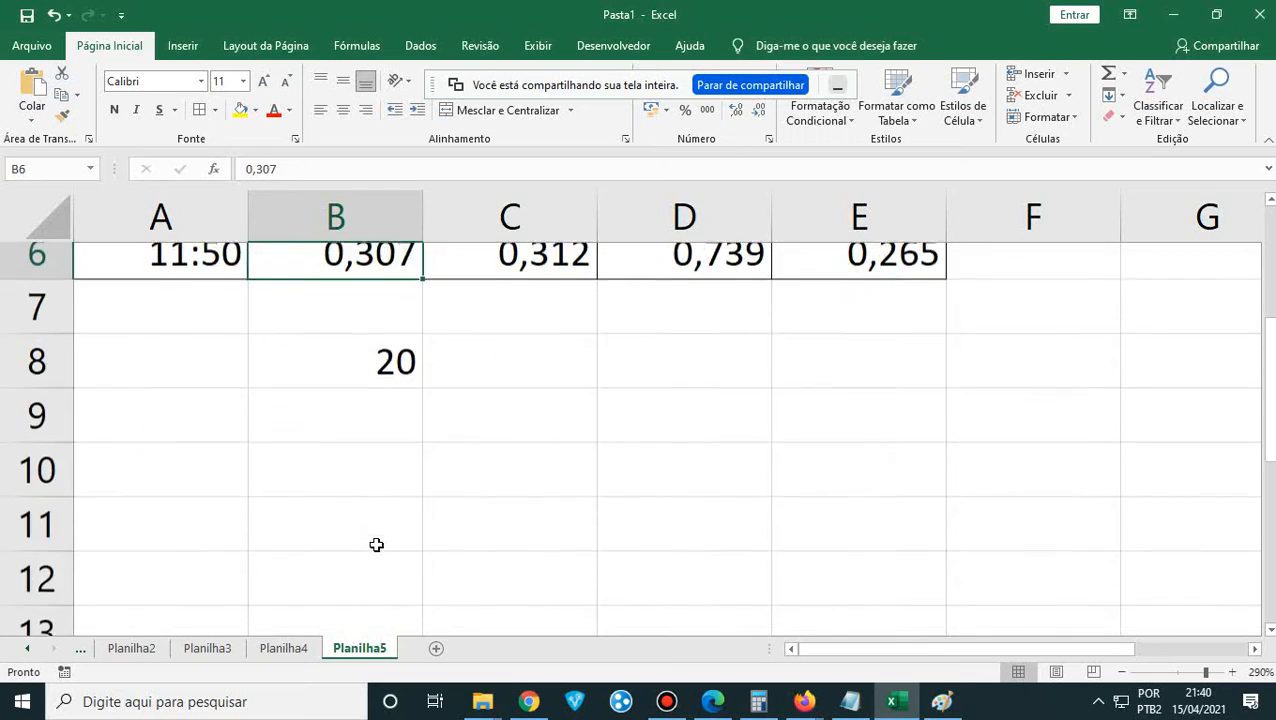
{"action": "scroll", "coordinate": [373, 541], "scroll_direction": "up", "scroll_amount": 1}
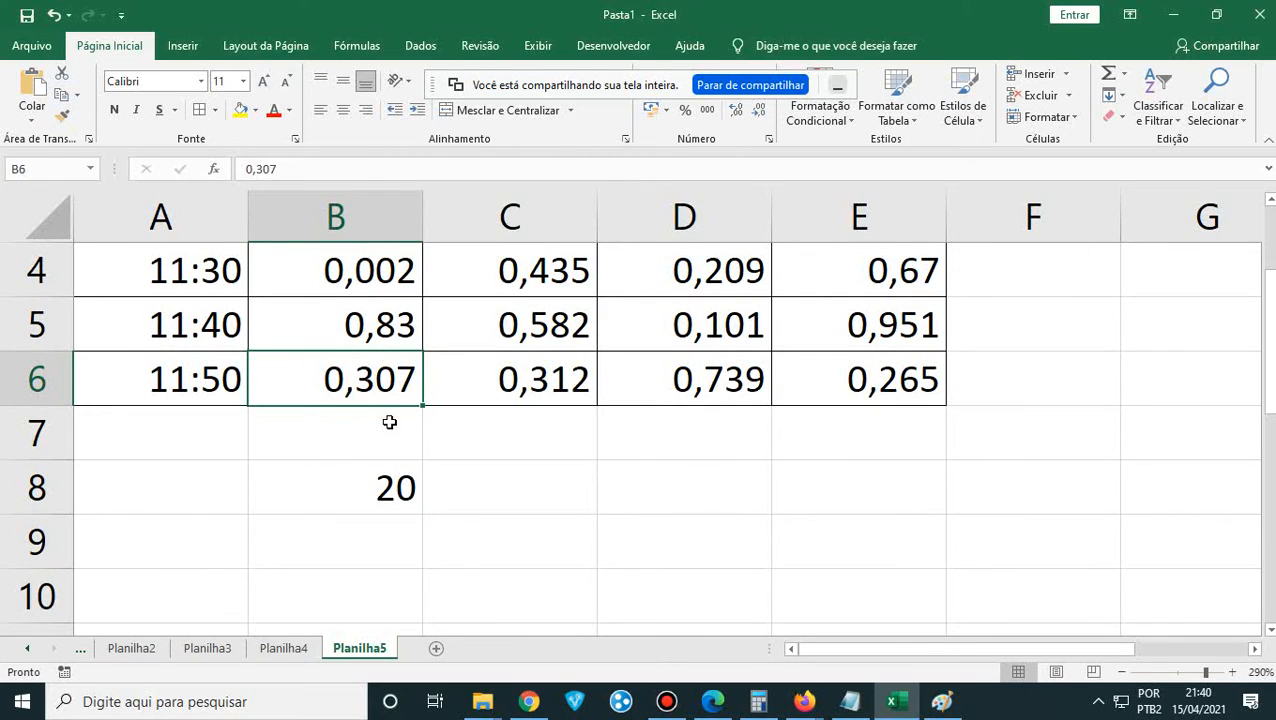
{"action": "key", "text": "Delete"}
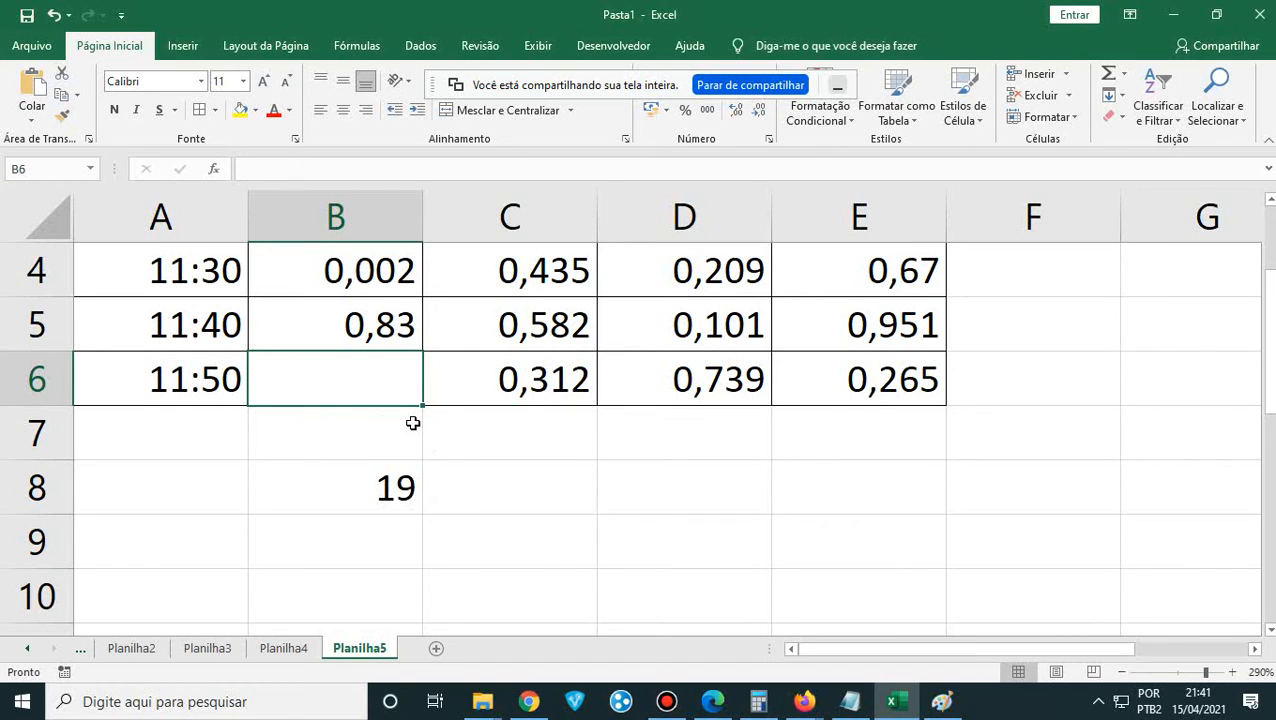
{"action": "scroll", "coordinate": [413, 423], "scroll_direction": "up", "scroll_amount": 1}
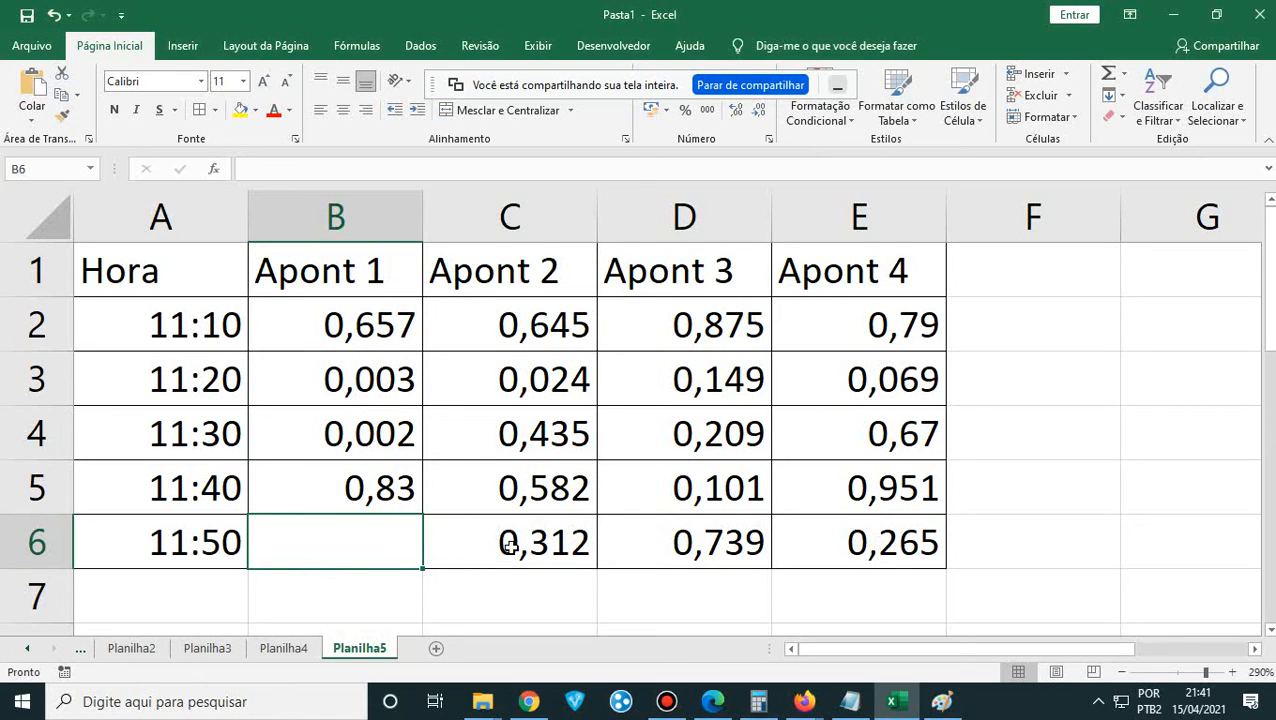
{"action": "scroll", "coordinate": [512, 545], "scroll_direction": "down", "scroll_amount": 2}
{"action": "scroll", "coordinate": [512, 545], "scroll_direction": "up", "scroll_amount": 2}
{"action": "scroll", "coordinate": [512, 545], "scroll_direction": "down", "scroll_amount": 1}
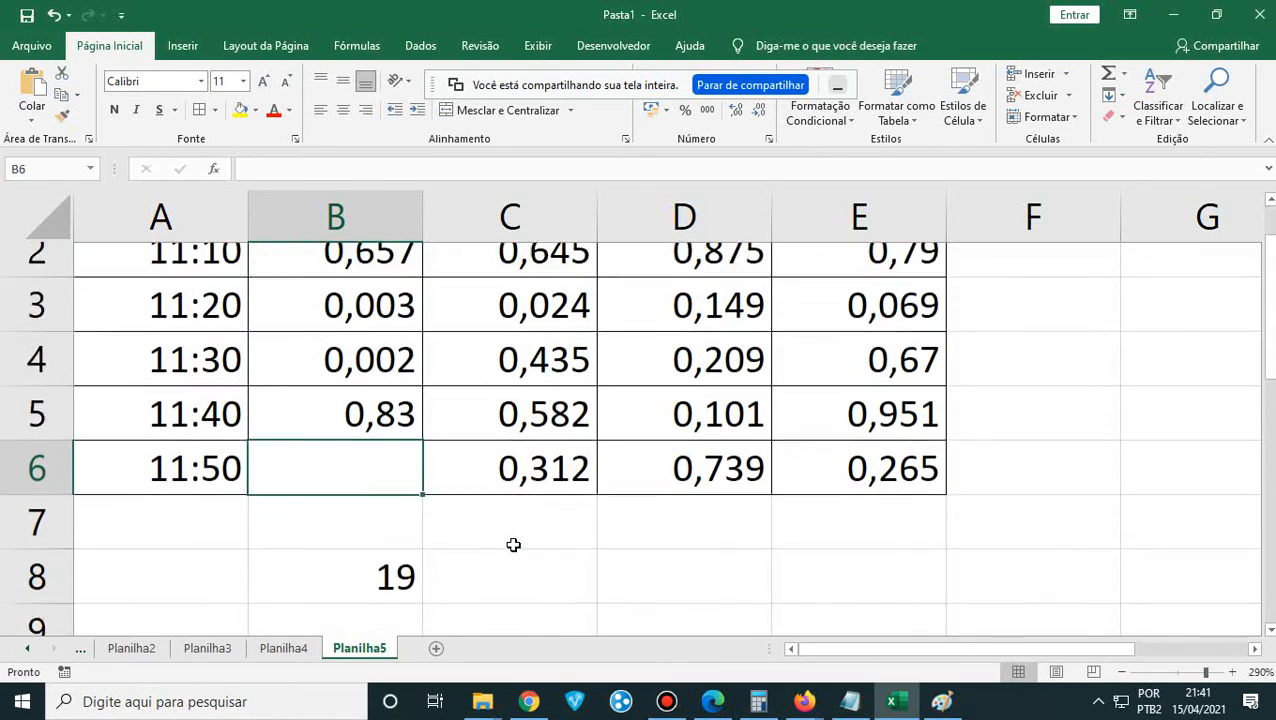
{"action": "scroll", "coordinate": [513, 545], "scroll_direction": "down", "scroll_amount": 1}
- Clear the remaining 11:50 values in C6, D6 and E6 one cell at a time
{"action": "left_click", "coordinate": [553, 385]}
{"action": "key", "text": "Delete"}
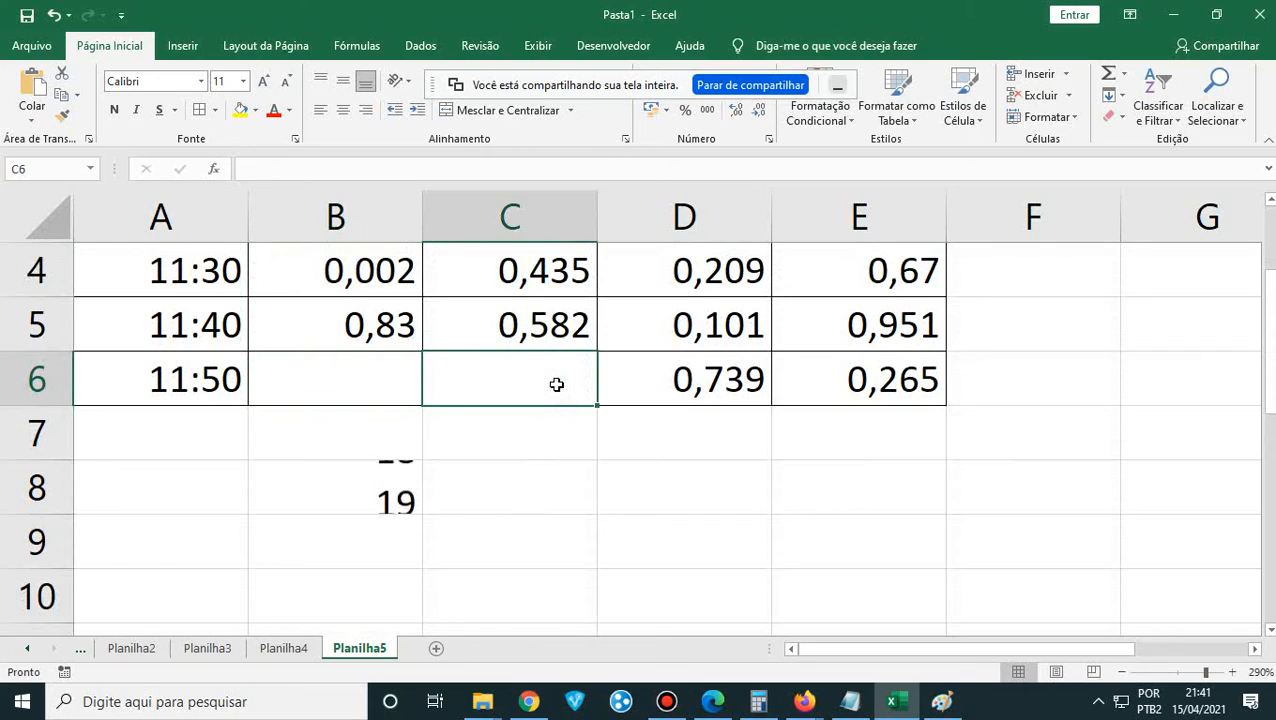
{"action": "key", "text": "Right"}
{"action": "key", "text": "Delete"}
{"action": "key", "text": "Right"}
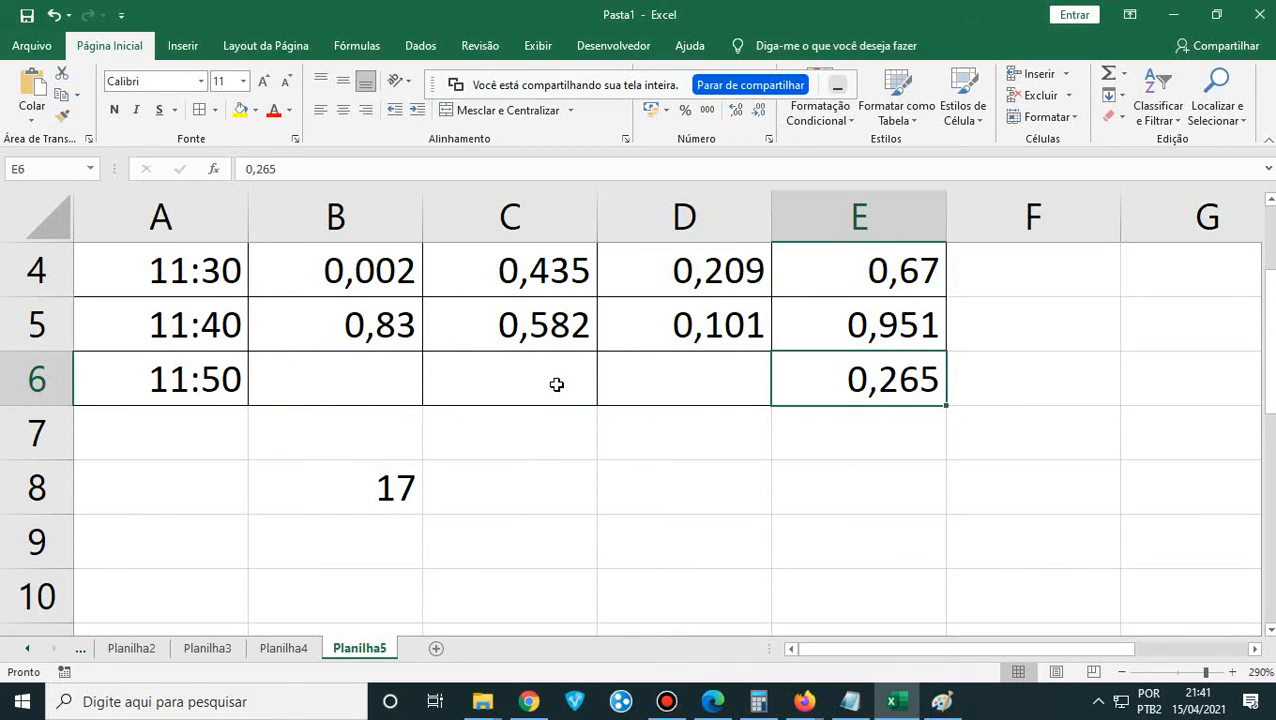
{"action": "key", "text": "Delete"}
- Clear the four 11:40 values one by one from E5 back to B5
{"action": "key", "text": "Up"}
{"action": "key", "text": "Delete"}
{"action": "key", "text": "Left"}
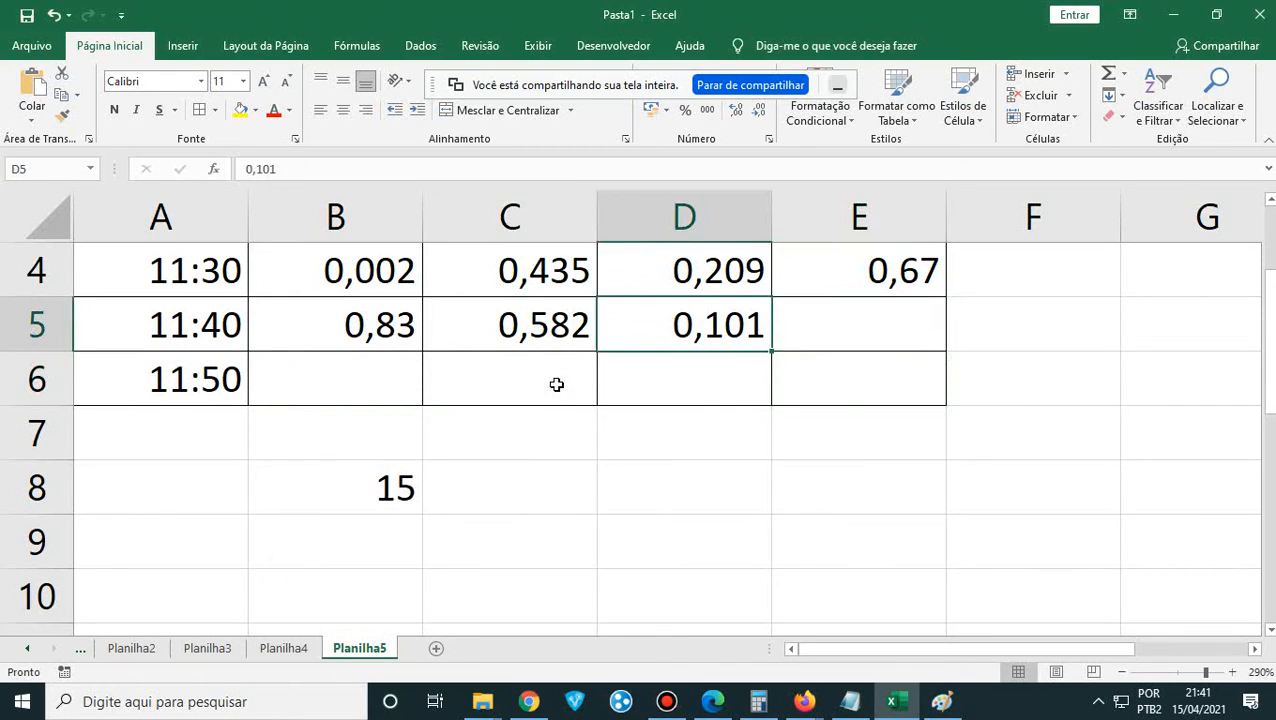
{"action": "key", "text": "Delete"}
{"action": "key", "text": "Left"}
{"action": "key", "text": "Delete"}
{"action": "key", "text": "Left"}
{"action": "key", "text": "Delete"}
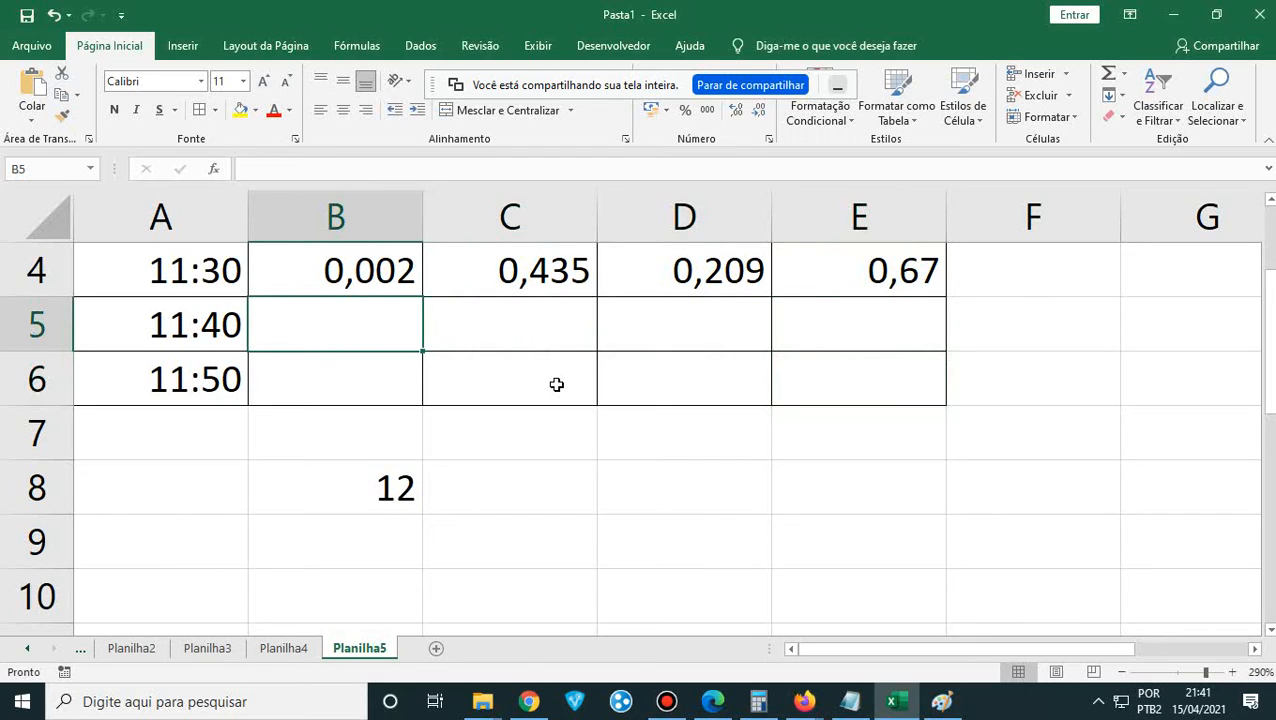
- Enter 0,390 in E6 to test the count in B8, and clear the cell again
{"action": "key", "text": "Right"}
{"action": "key", "text": "Right"}
{"action": "key", "text": "Down"}
{"action": "key", "text": "Right"}
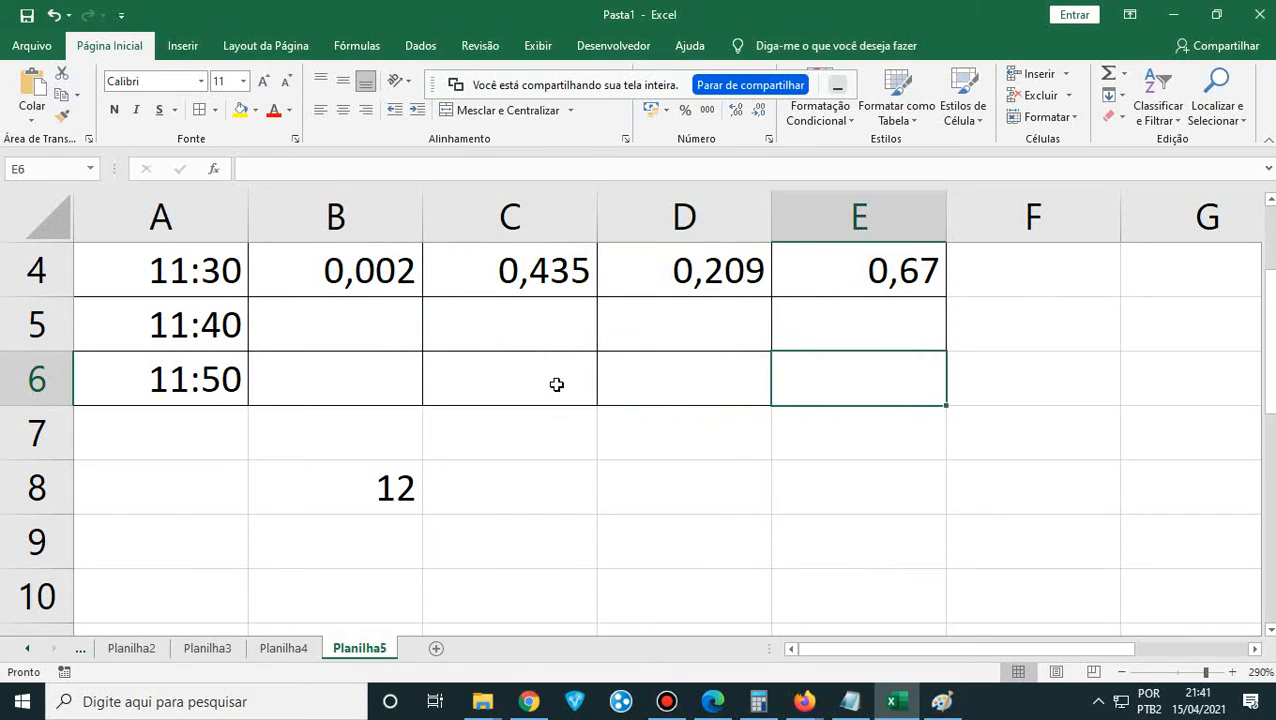
{"action": "type", "text": "0,390"}
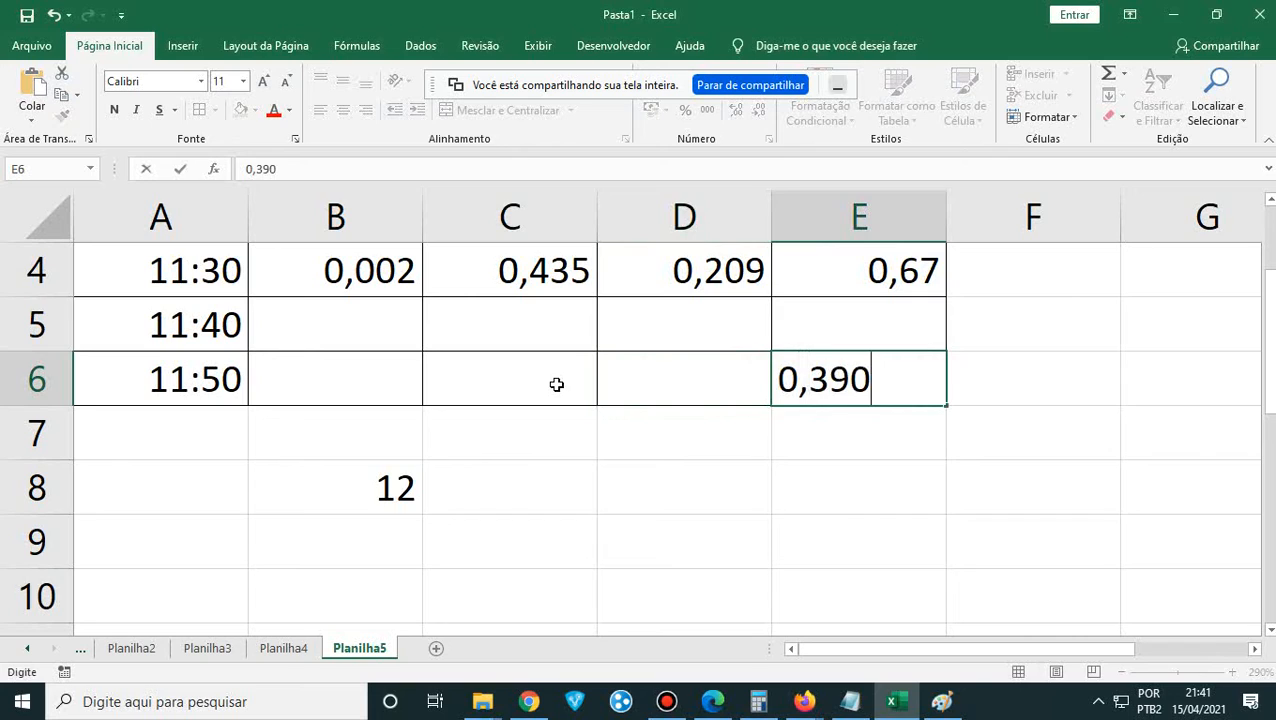
{"action": "key", "text": "Return"}
{"action": "key", "text": "Up"}
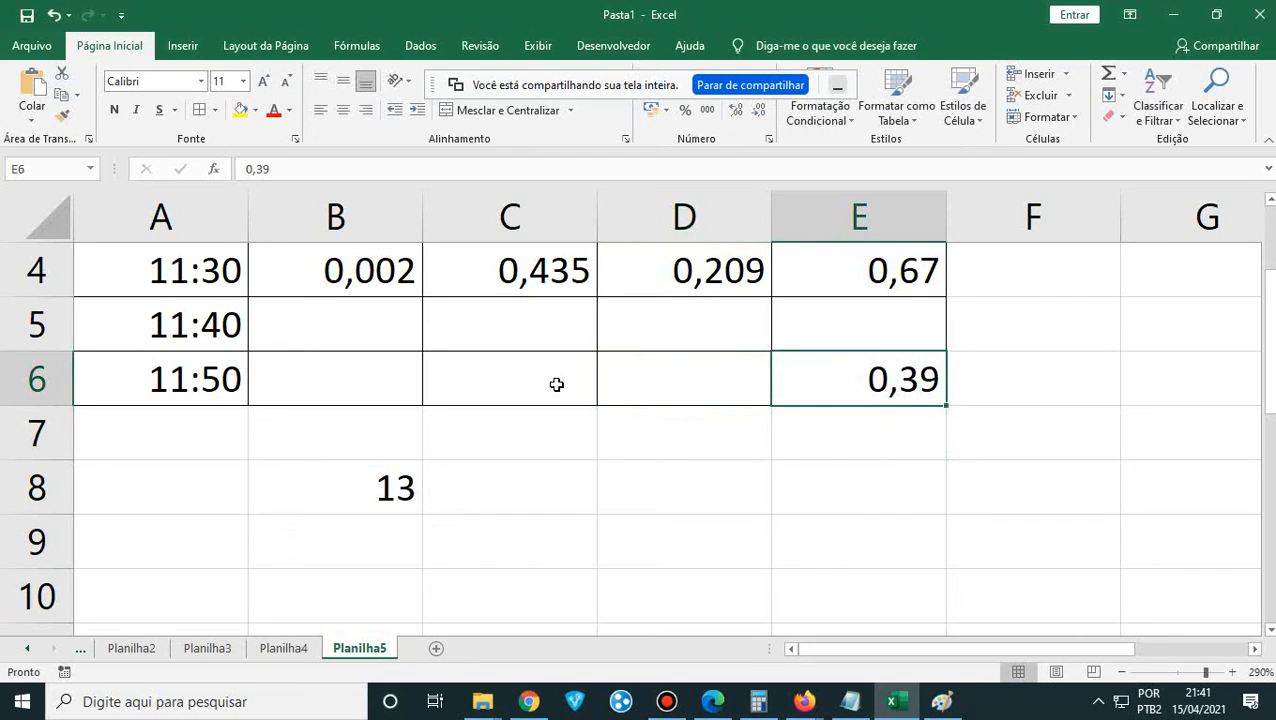
{"action": "key", "text": "Delete"}
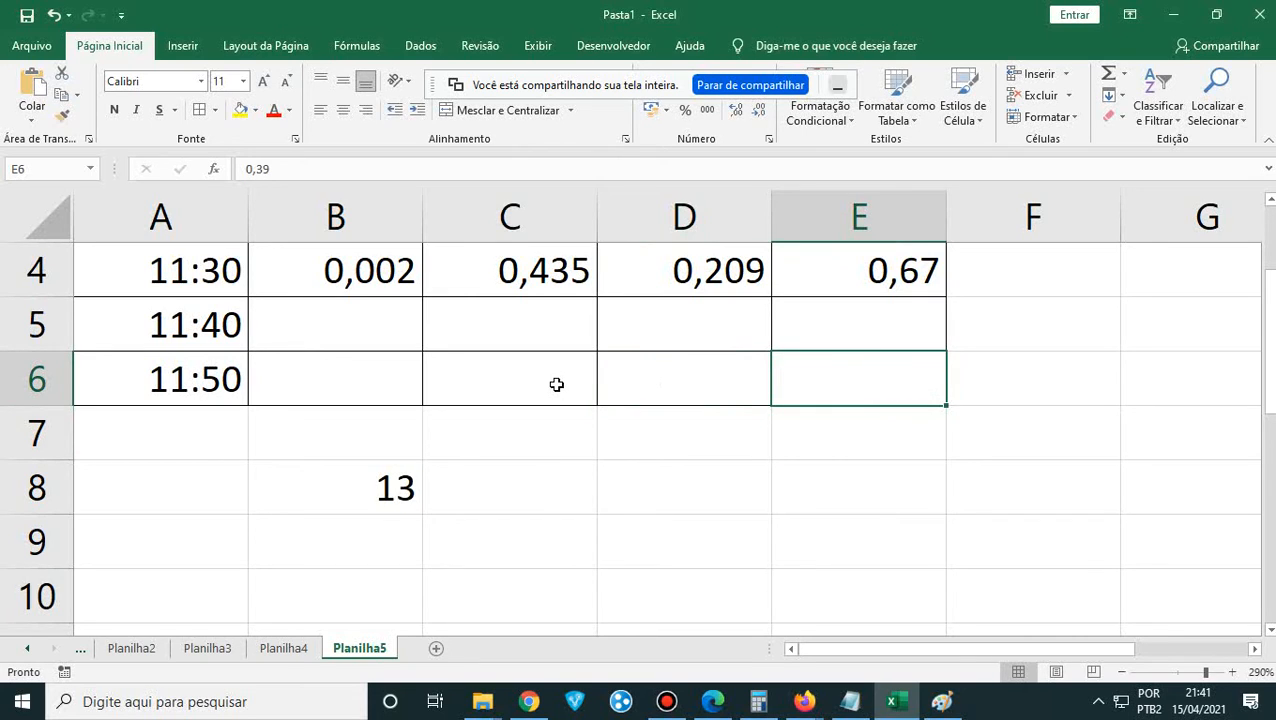
{"action": "key", "text": "Up"}
{"action": "key", "text": "Up"}
{"action": "key", "text": "Up"}
{"action": "key", "text": "Down"}
{"action": "key", "text": "Down"}
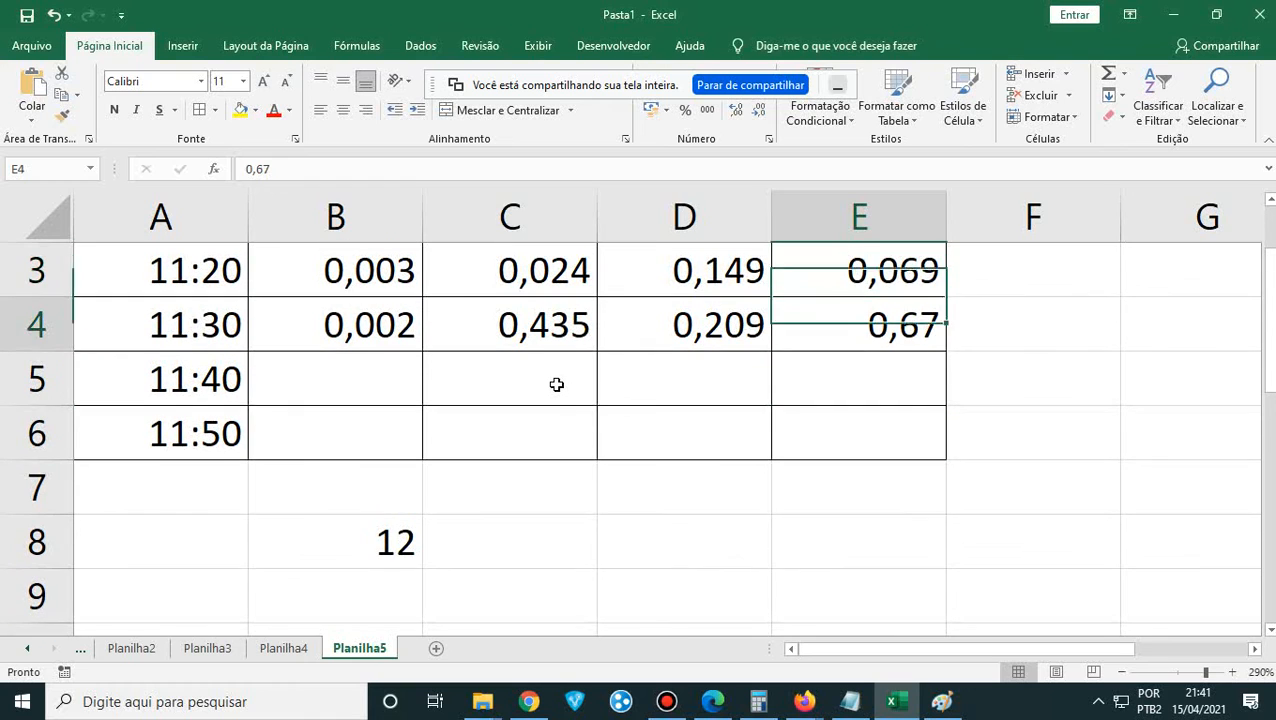
{"action": "key", "text": "Up"}
{"action": "key", "text": "Up"}
{"action": "key", "text": "Up"}
{"action": "key", "text": "Down"}
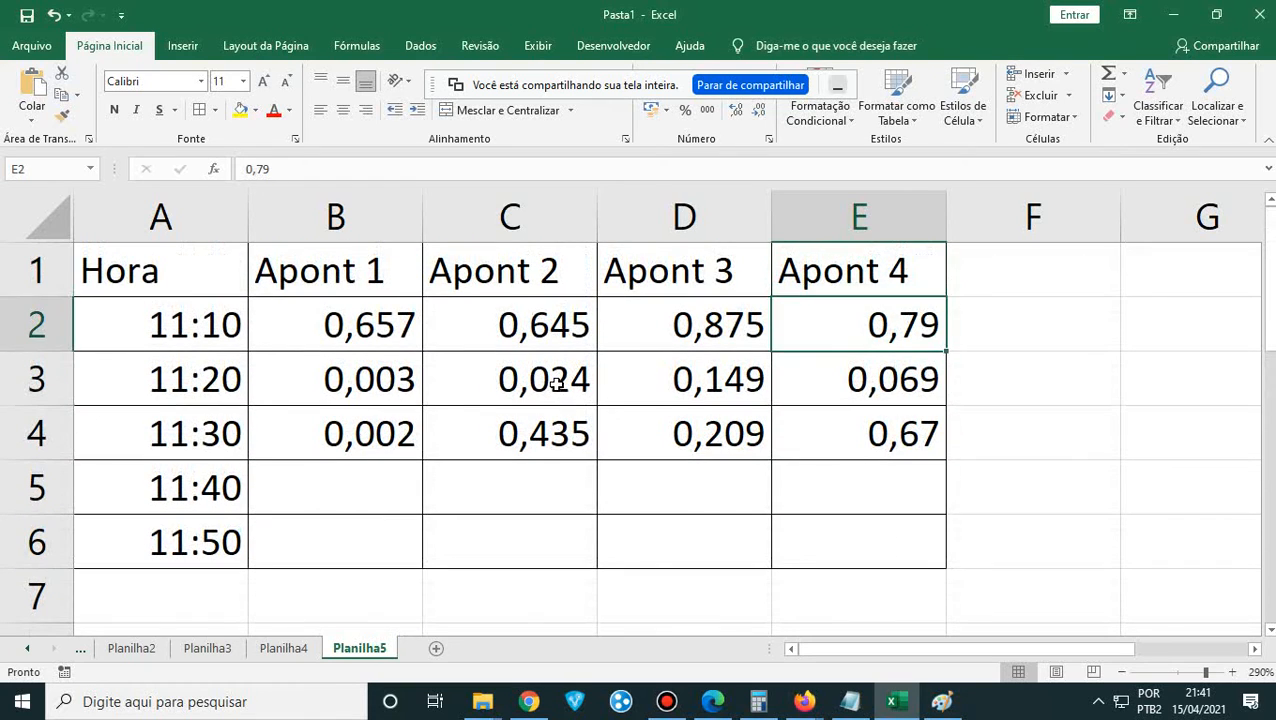
{"action": "key", "text": "Left"}
{"action": "key", "text": "Left"}
{"action": "key", "text": "Left"}
{"action": "key", "text": "Left"}
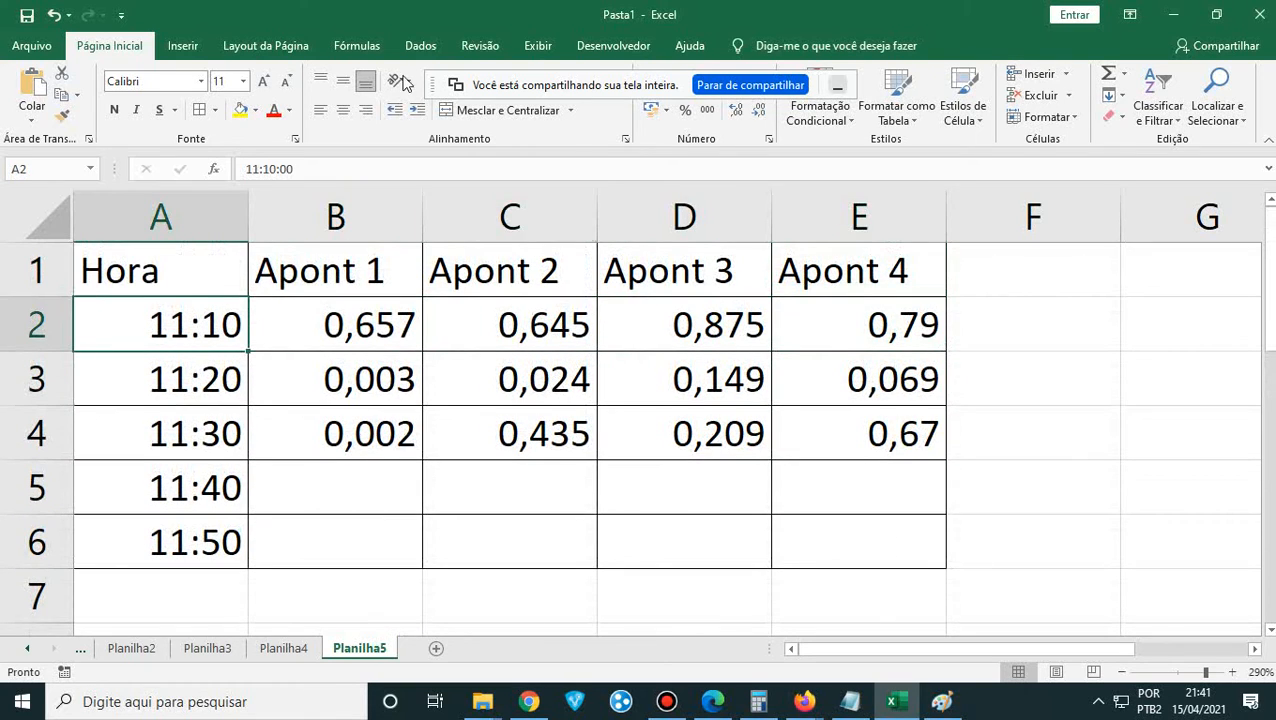
- Enter the text T in B6 and C6 to test whether the count in B8 includes text
{"action": "left_click", "coordinate": [345, 537]}
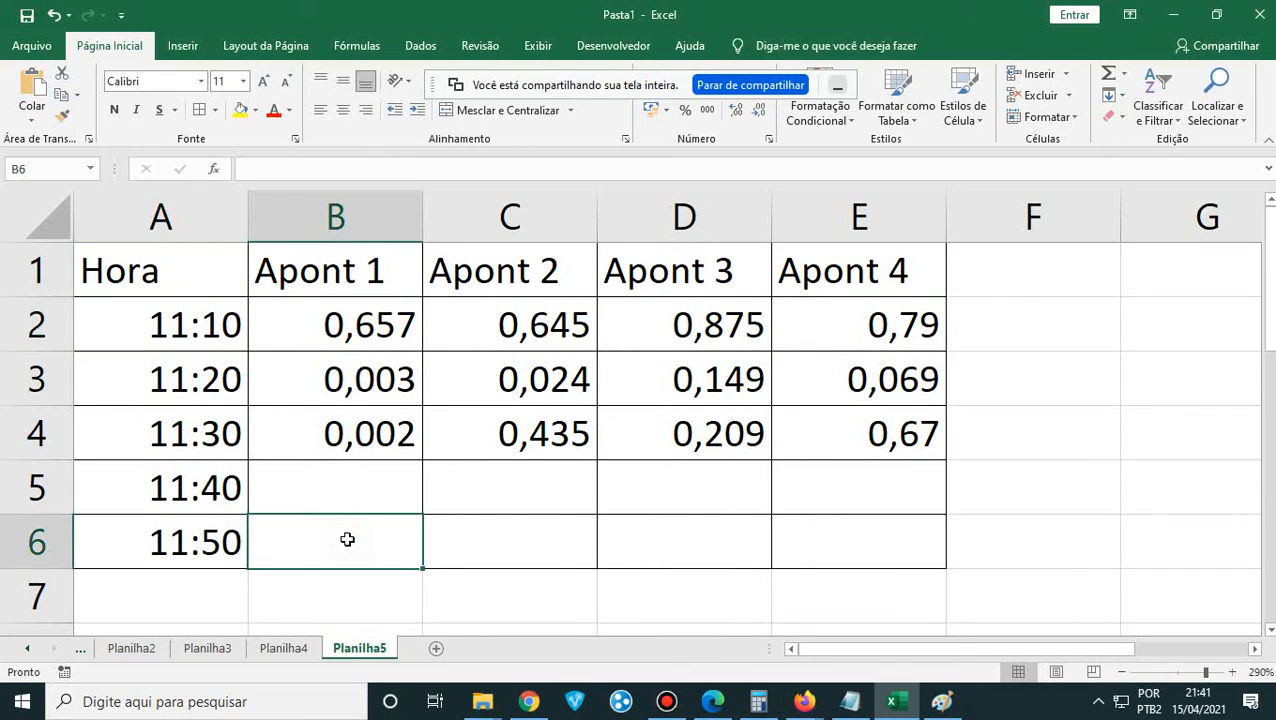
{"action": "type", "text": "T"}
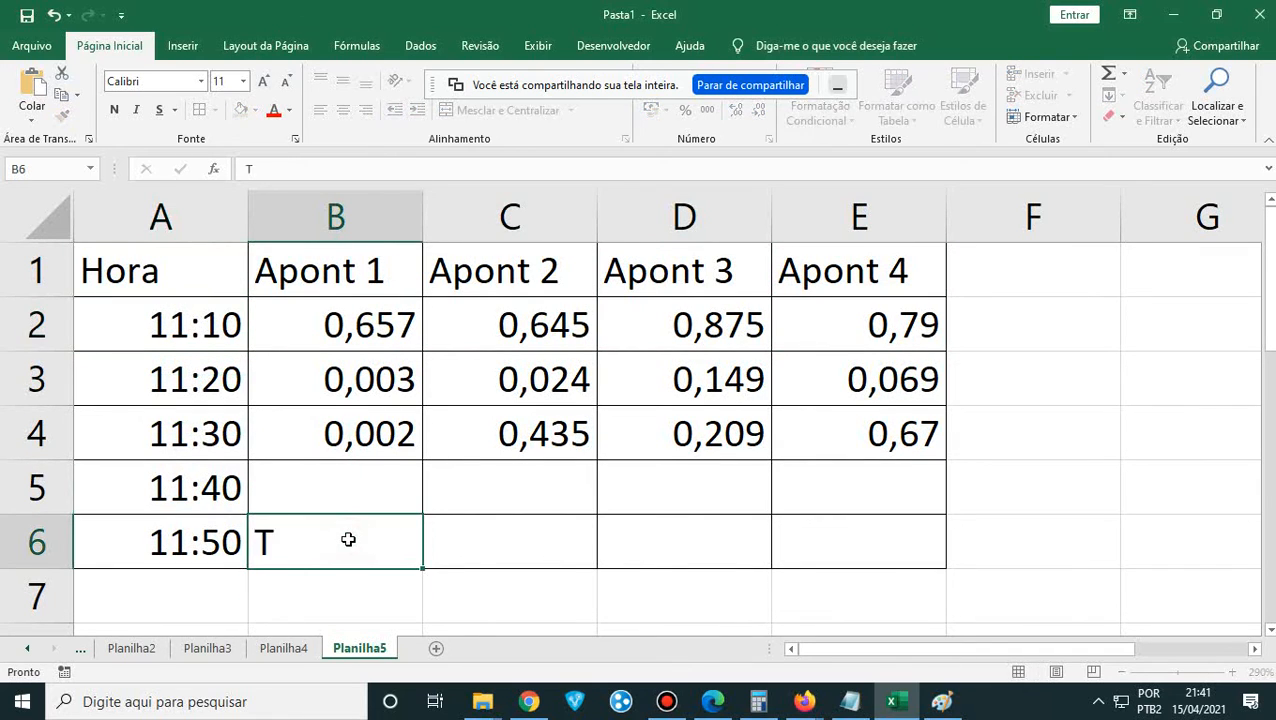
{"action": "key", "text": "Return"}
{"action": "scroll", "coordinate": [390, 527], "scroll_direction": "down", "scroll_amount": 3}
{"action": "scroll", "coordinate": [471, 464], "scroll_direction": "up", "scroll_amount": 2}
{"action": "left_click", "coordinate": [512, 397]}
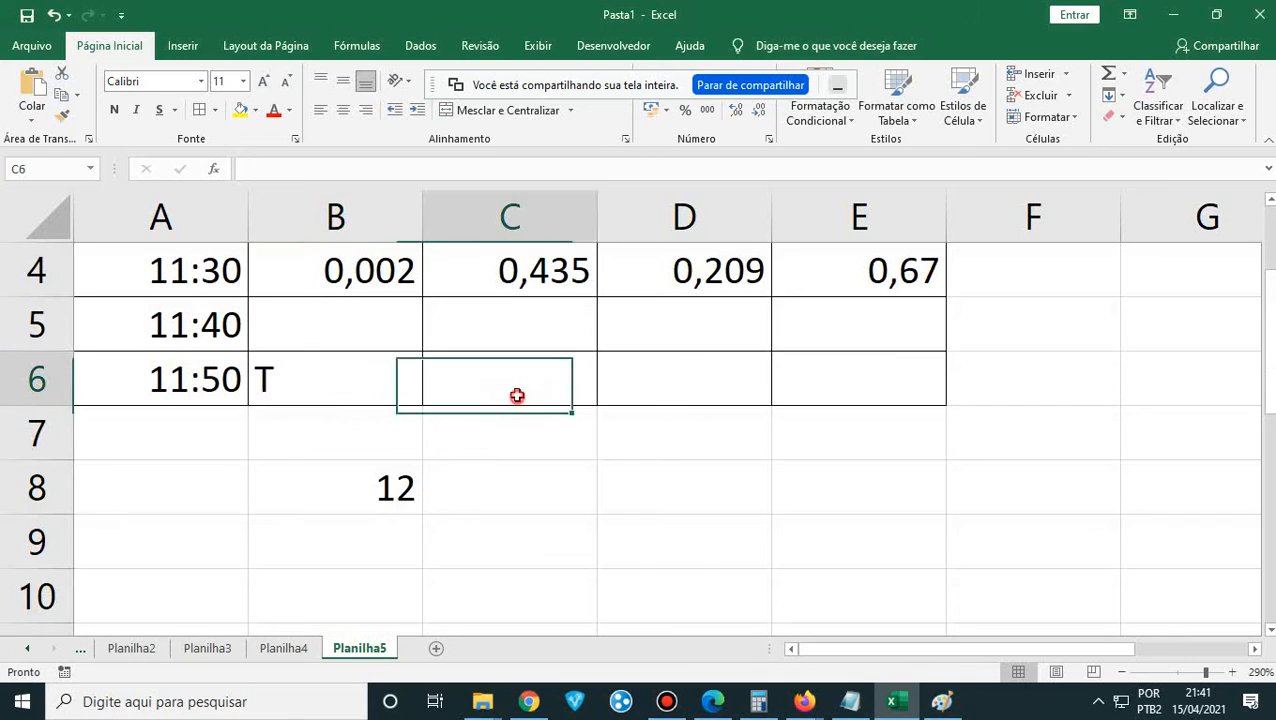
{"action": "type", "text": "T"}
{"action": "key", "text": "Return"}
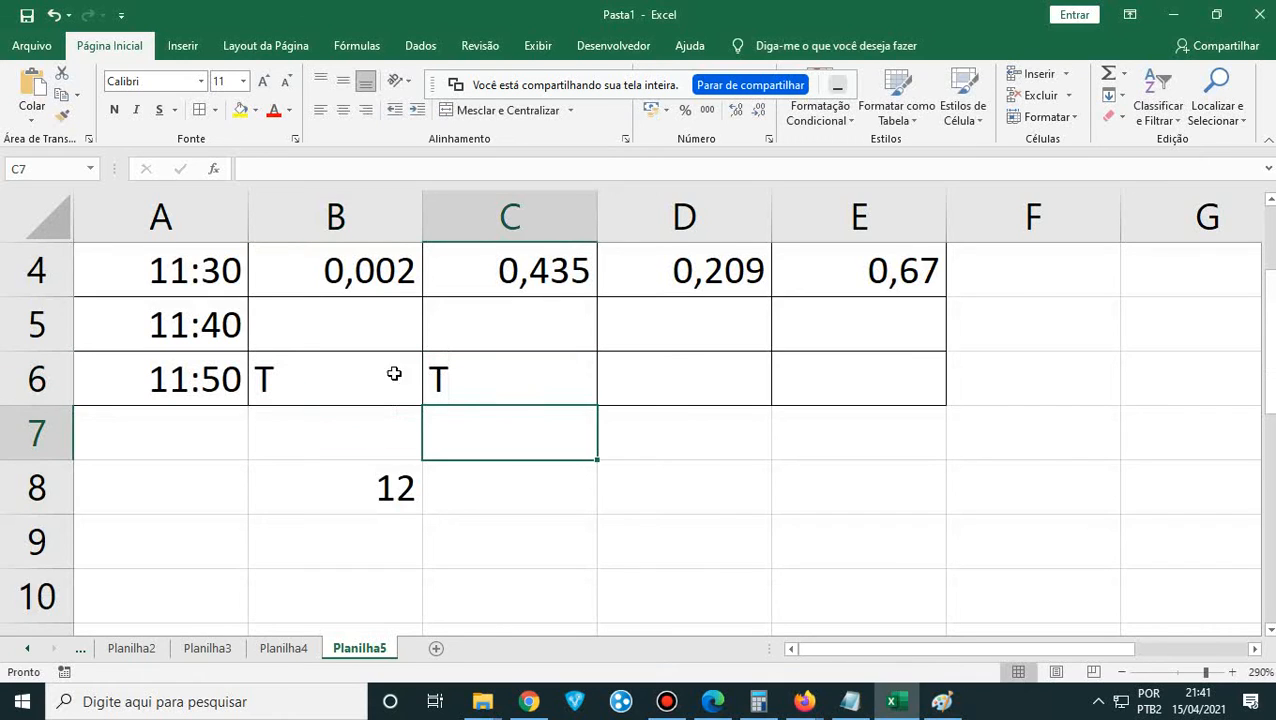
{"action": "left_click_drag", "start_coordinate": [343, 372], "coordinate": [860, 370]}
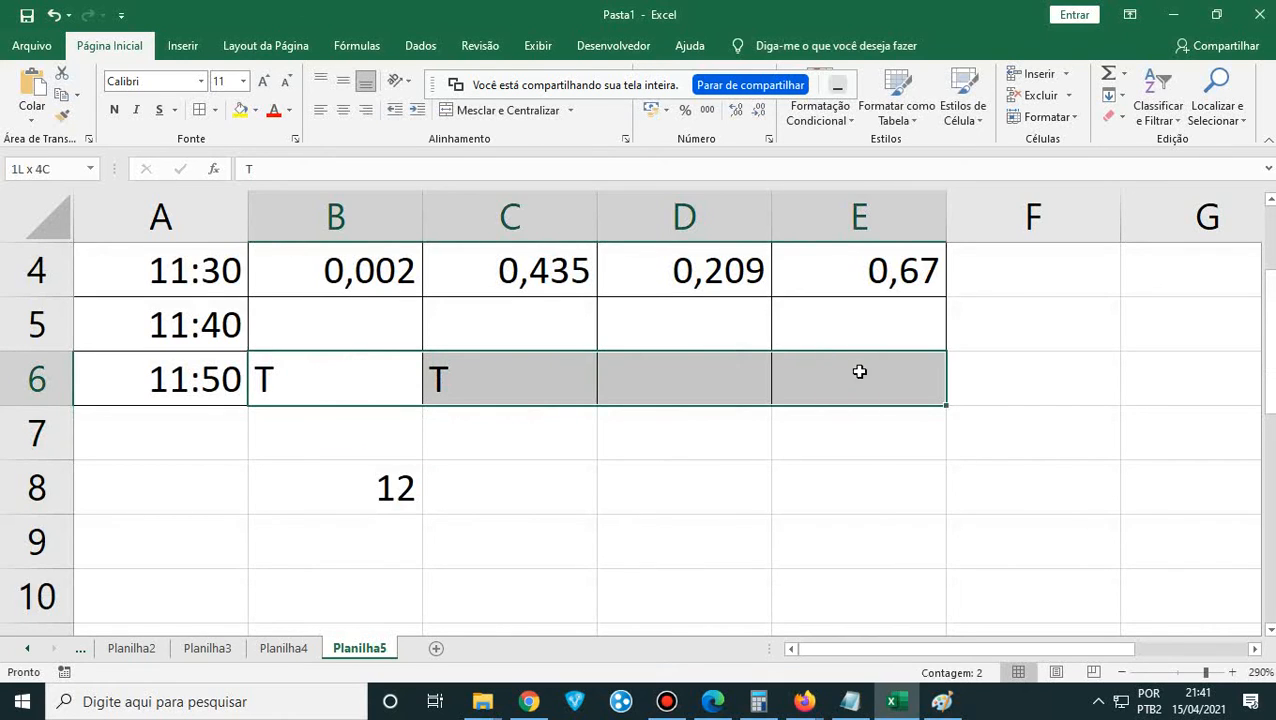
{"action": "left_click", "coordinate": [345, 372]}
{"action": "left_click", "coordinate": [494, 368]}
{"action": "left_click", "coordinate": [362, 366]}
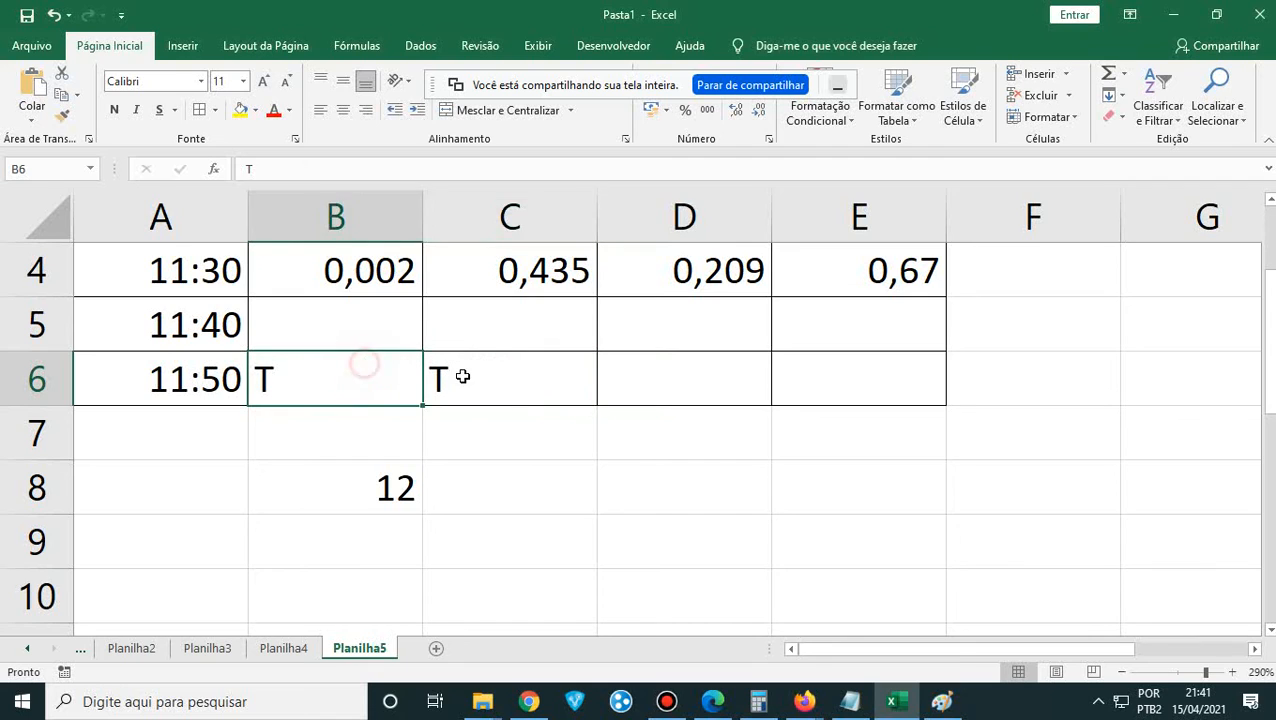
{"action": "left_click", "coordinate": [504, 371]}
{"action": "left_click", "coordinate": [353, 370]}
{"action": "left_click", "coordinate": [502, 373]}
{"action": "left_click", "coordinate": [307, 367]}
{"action": "left_click", "coordinate": [483, 372]}
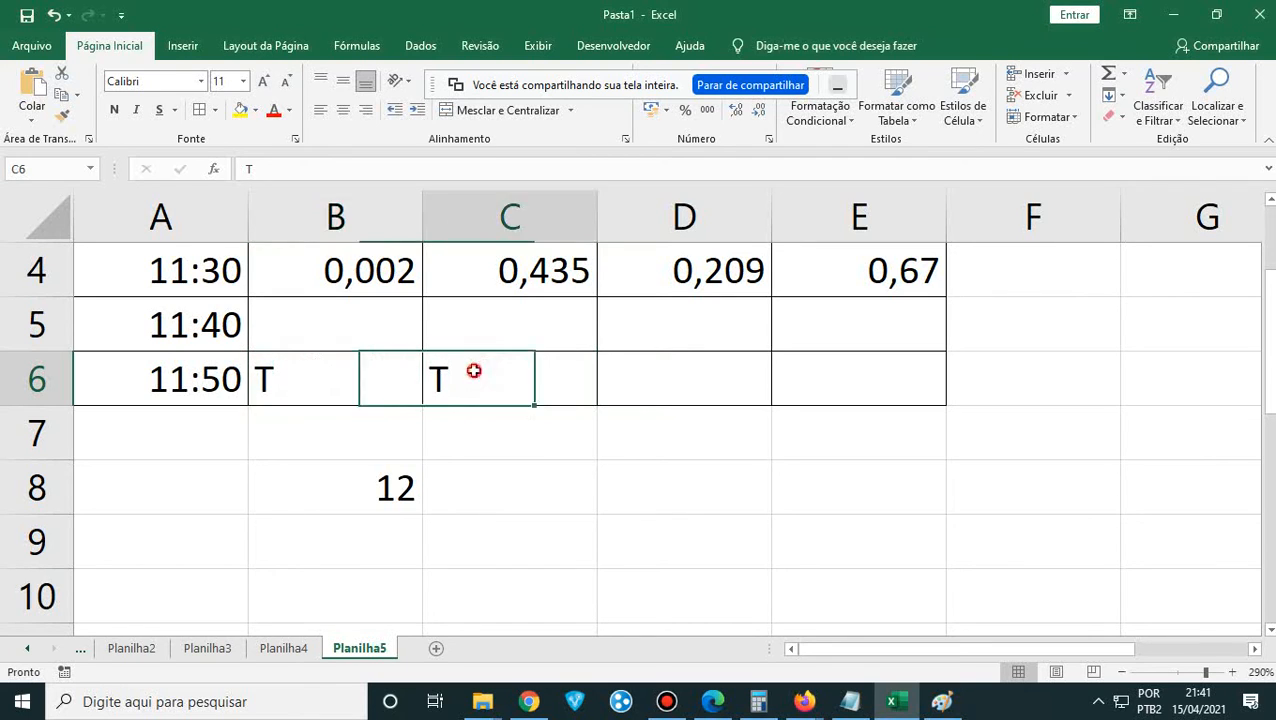
{"action": "left_click", "coordinate": [387, 374]}
{"action": "left_click", "coordinate": [490, 373]}
{"action": "left_click", "coordinate": [379, 377]}
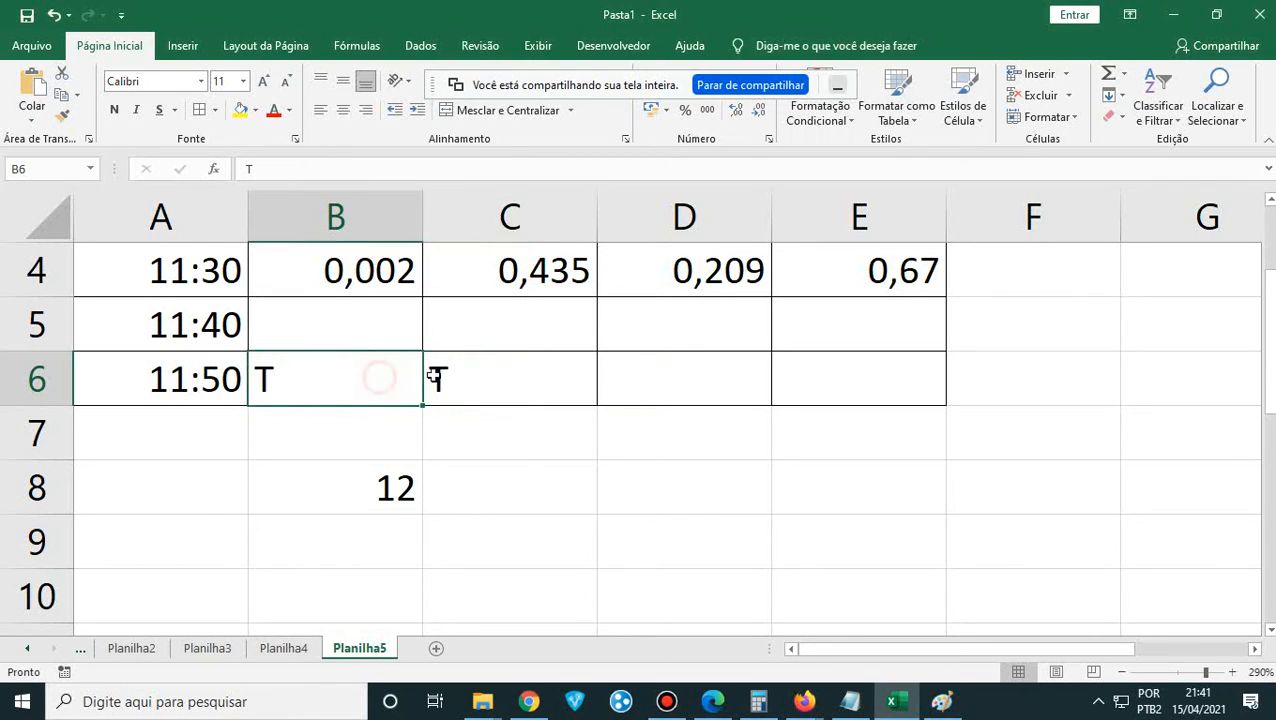
{"action": "left_click", "coordinate": [509, 375]}
- Clear the T entries in B6 and C6 and the count in B8, and add a new worksheet
{"action": "left_click", "coordinate": [354, 380]}
{"action": "key", "text": "Delete"}
{"action": "key", "text": "Right"}
{"action": "key", "text": "Escape"}
{"action": "key", "text": "Down"}
{"action": "key", "text": "Down"}
{"action": "key", "text": "Left"}
{"action": "key", "text": "Delete"}
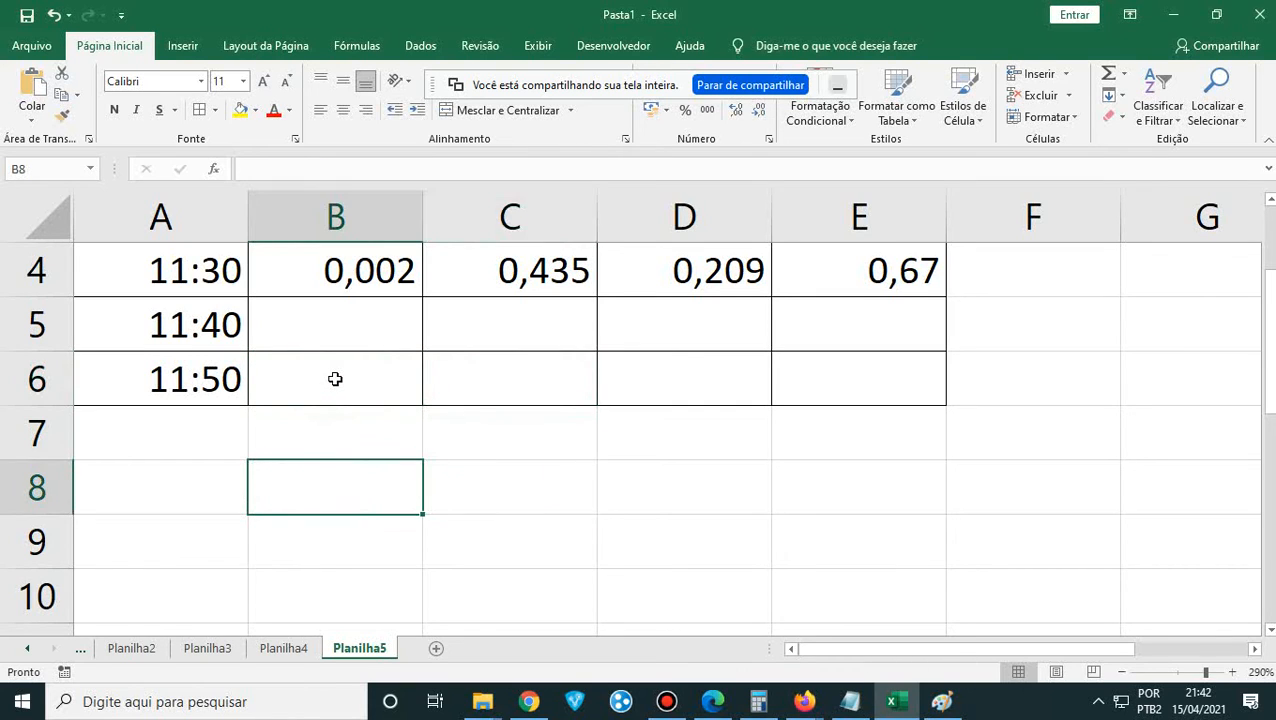
{"action": "left_click", "coordinate": [435, 648]}
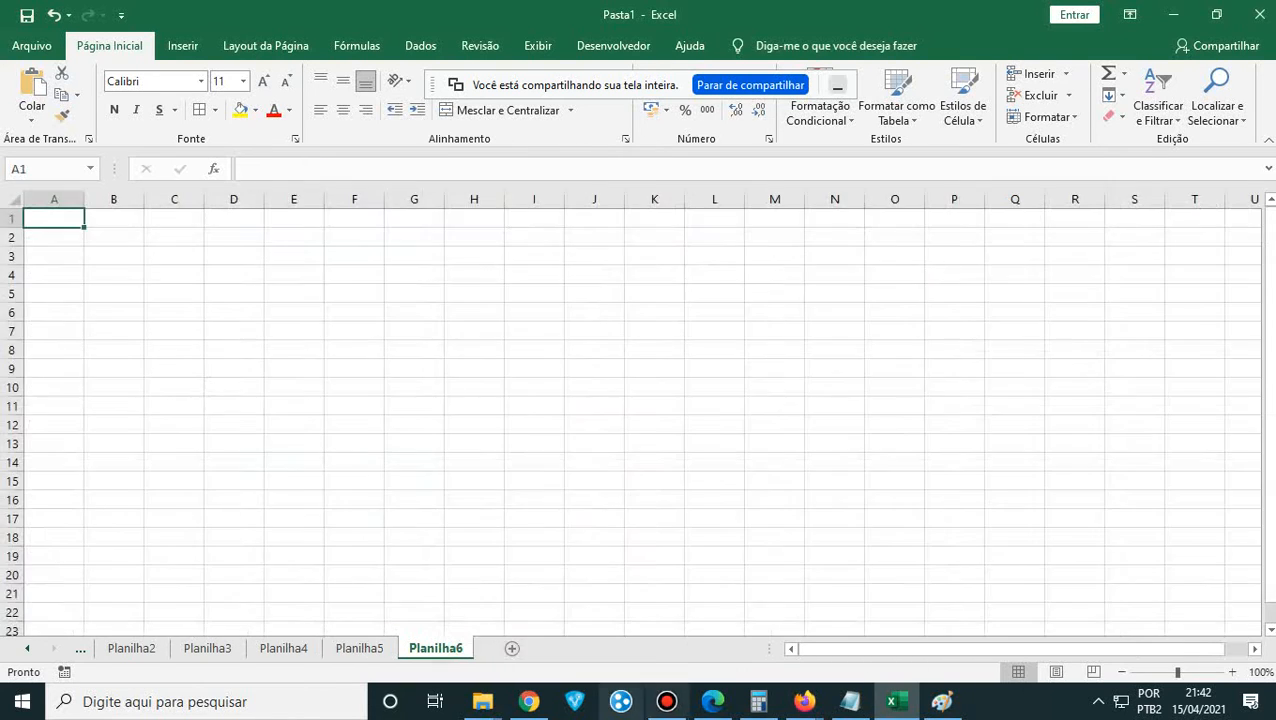
- Switch to the Apostila-de-Excel-Avançado.pdf handout in Edge and examine the CONT.VALORES dinner participation example on page 45
{"action": "left_click", "coordinate": [727, 708]}
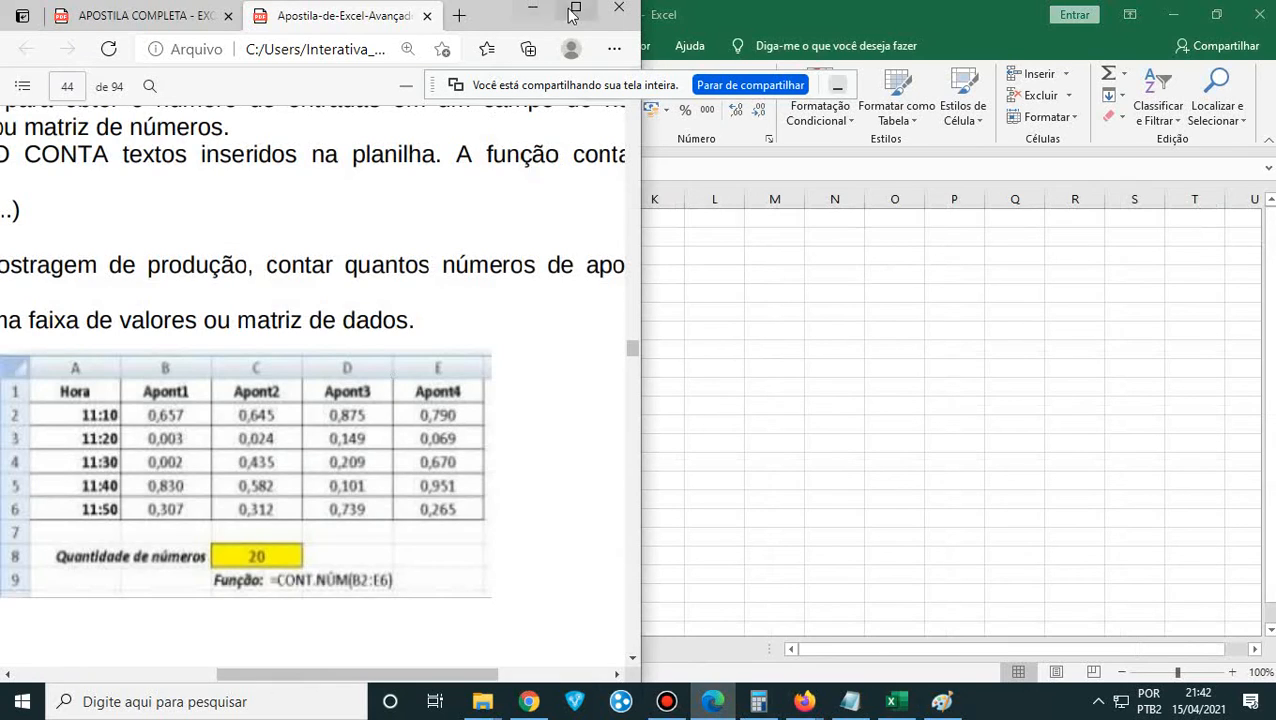
{"action": "scroll", "coordinate": [470, 335], "scroll_direction": "down", "scroll_amount": 12}
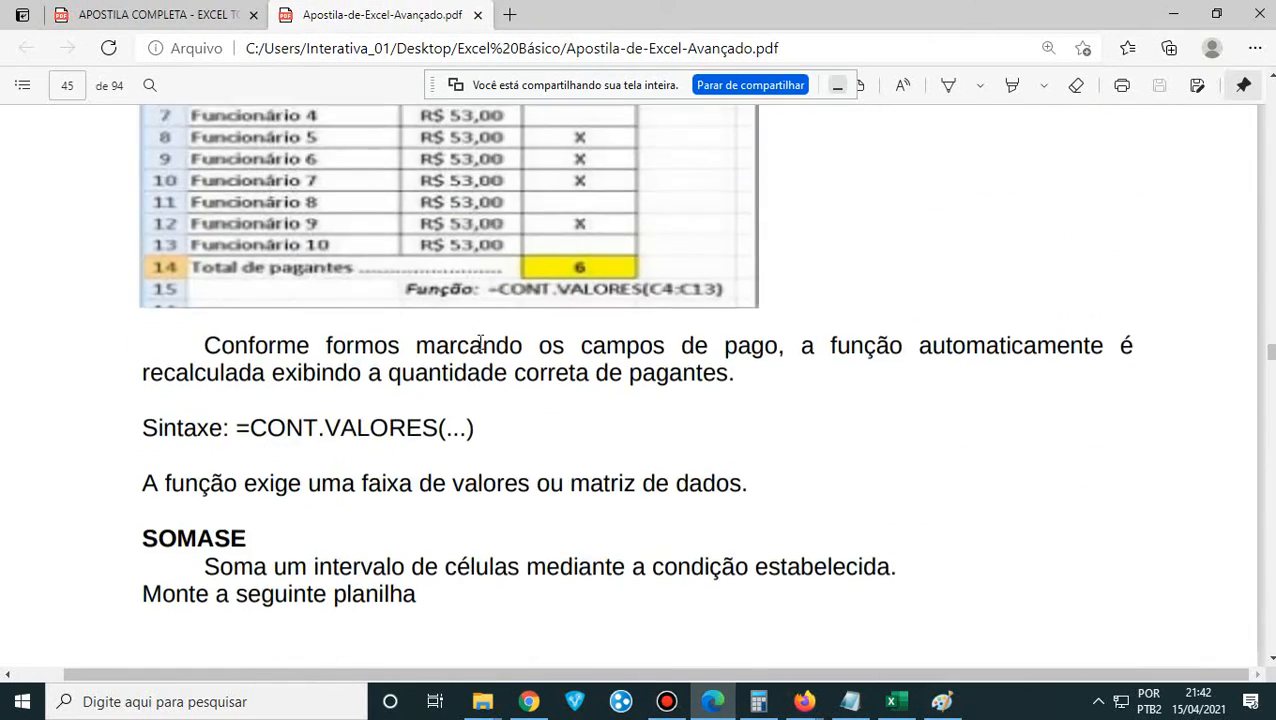
{"action": "scroll", "coordinate": [480, 341], "scroll_direction": "down", "scroll_amount": 2}
{"action": "scroll", "coordinate": [480, 344], "scroll_direction": "up", "scroll_amount": 1}
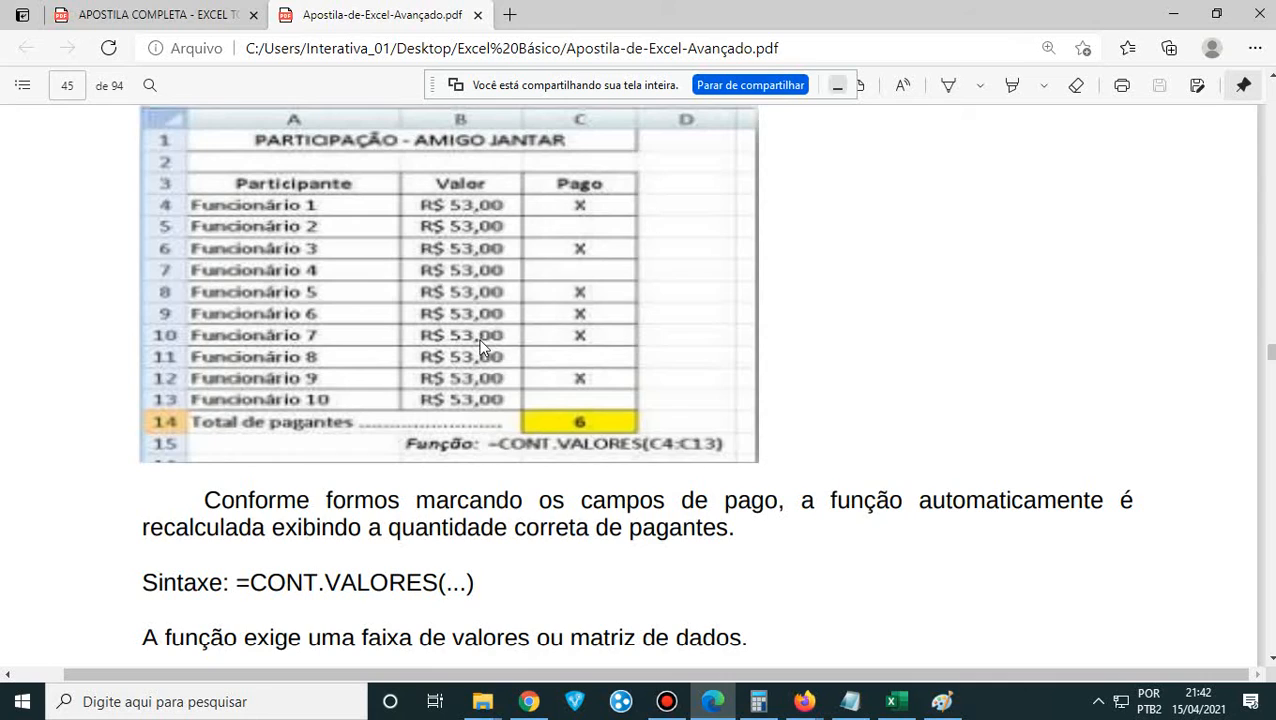
{"action": "scroll", "coordinate": [481, 347], "scroll_direction": "up", "scroll_amount": 1}
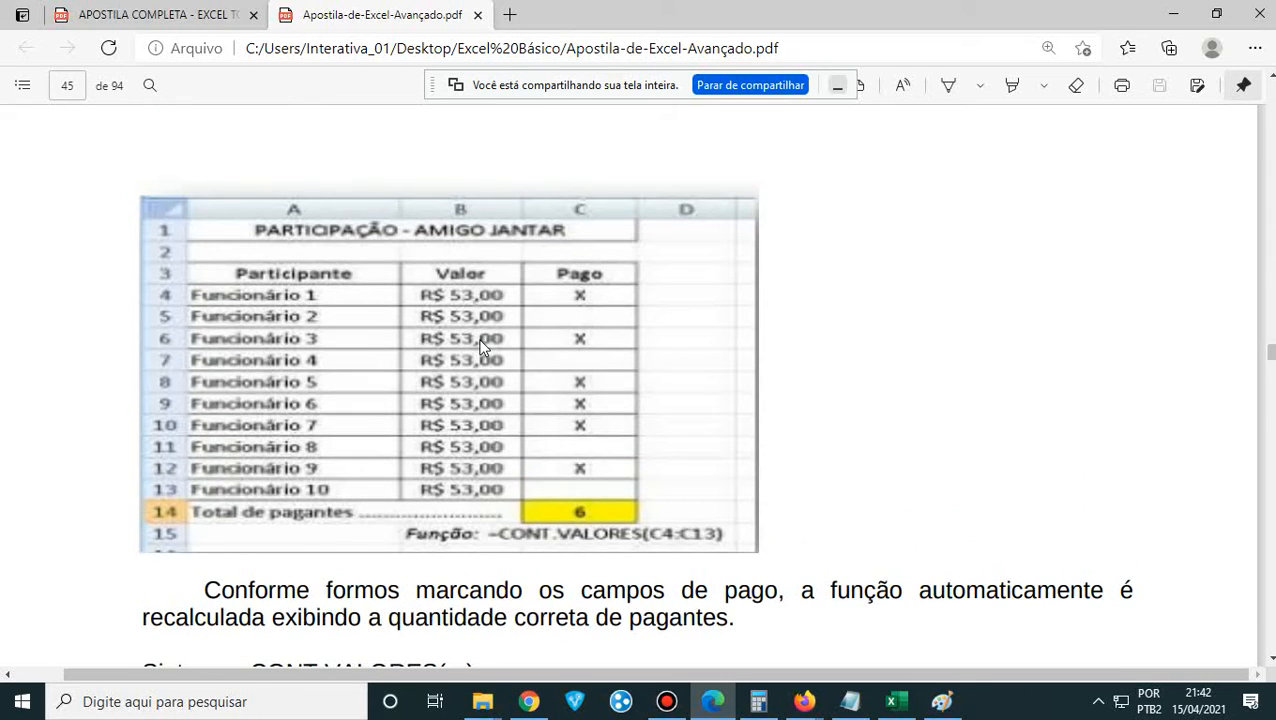
{"action": "scroll", "coordinate": [480, 343], "scroll_direction": "down", "scroll_amount": 1}
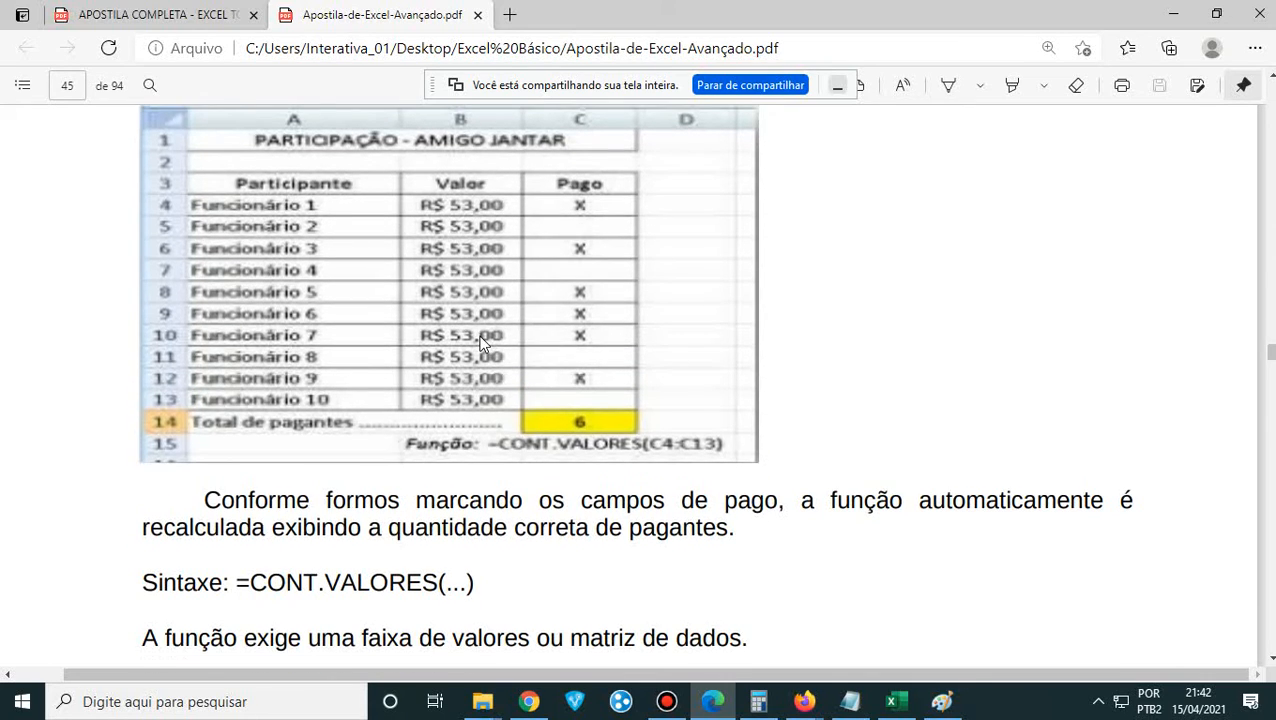
{"action": "scroll", "coordinate": [480, 343], "scroll_direction": "up", "scroll_amount": 1}
{"action": "scroll", "coordinate": [480, 343], "scroll_direction": "down", "scroll_amount": 4}
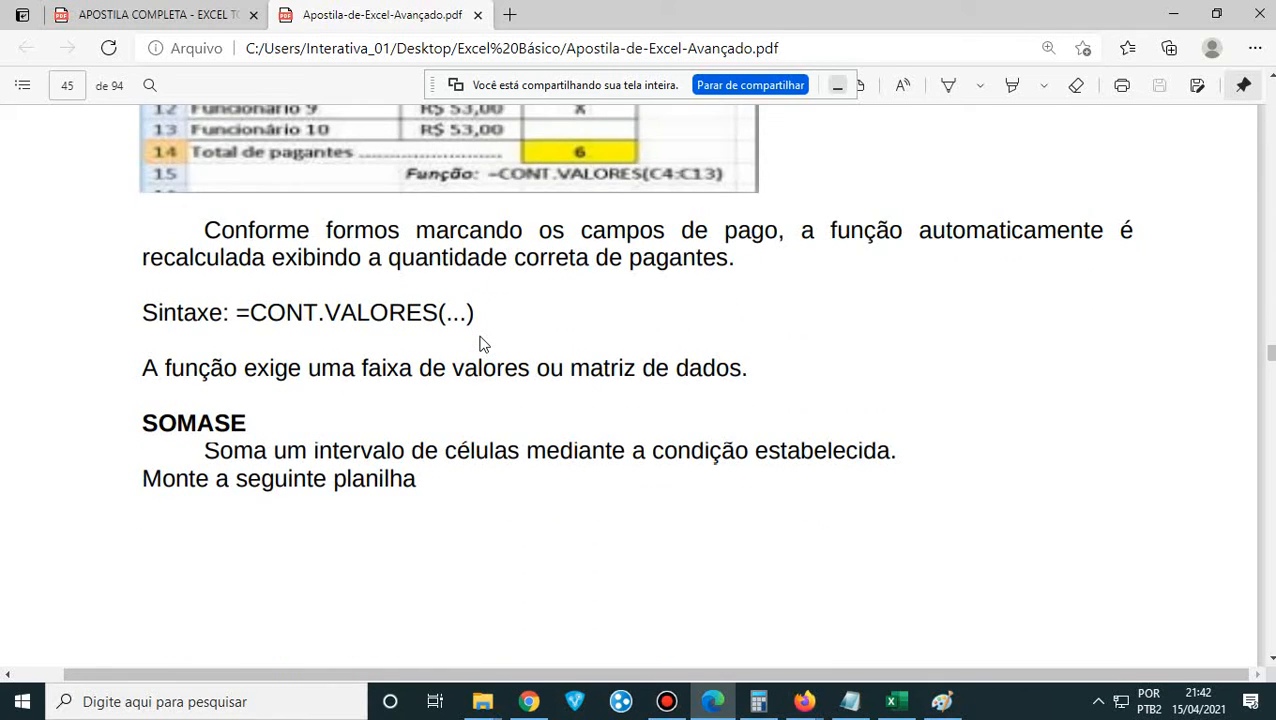
{"action": "scroll", "coordinate": [480, 343], "scroll_direction": "down", "scroll_amount": 2}
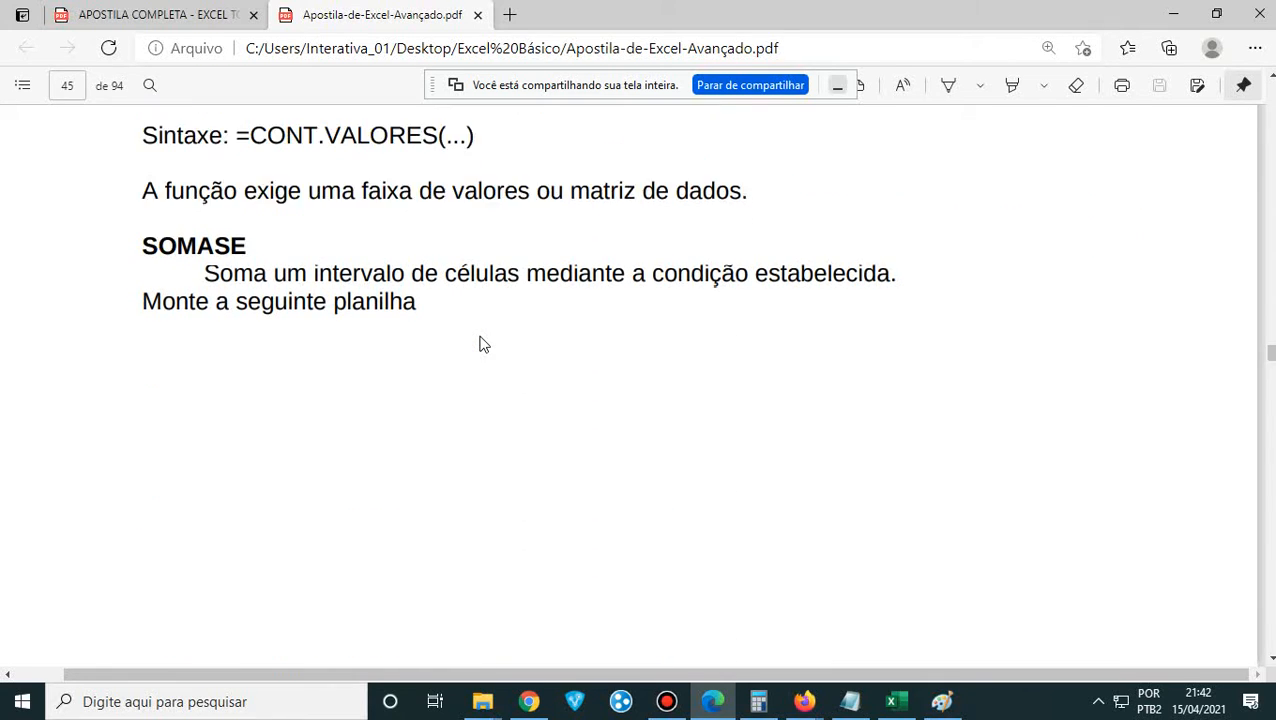
{"action": "scroll", "coordinate": [480, 343], "scroll_direction": "up", "scroll_amount": 6}
{"action": "scroll", "coordinate": [480, 343], "scroll_direction": "down", "scroll_amount": 2}
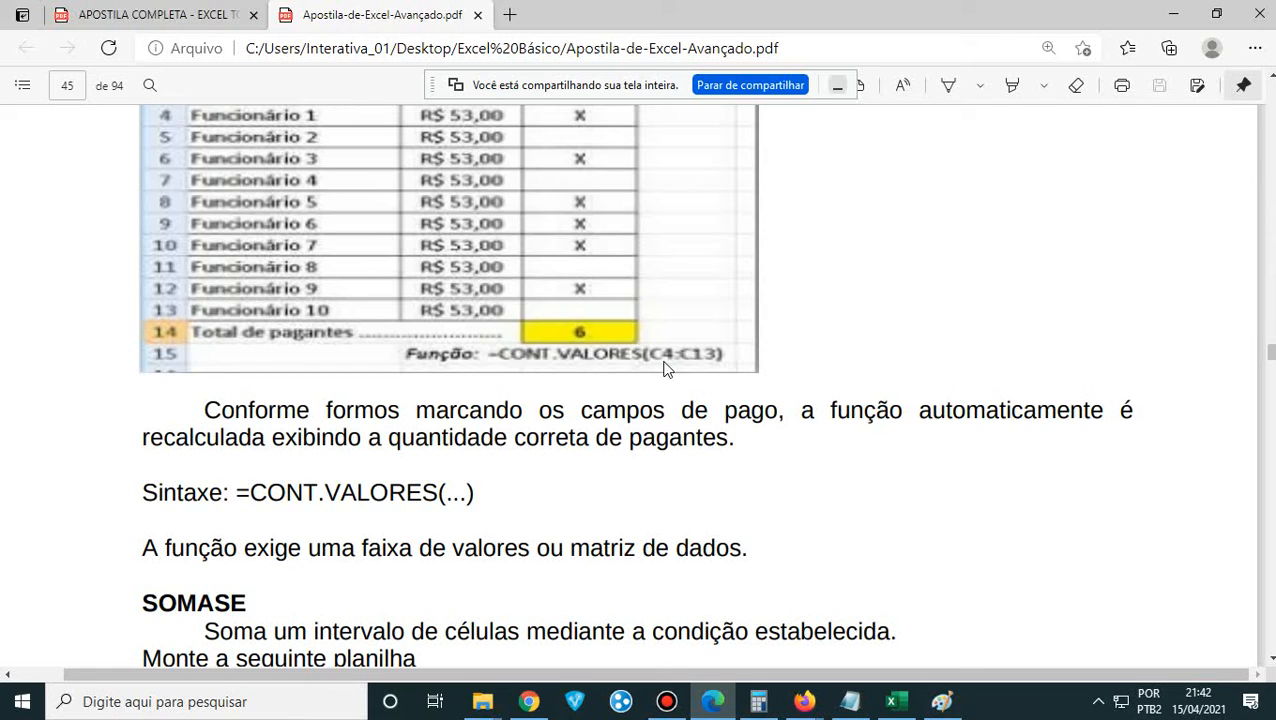
{"action": "scroll", "coordinate": [668, 368], "scroll_direction": "up", "scroll_amount": 1}
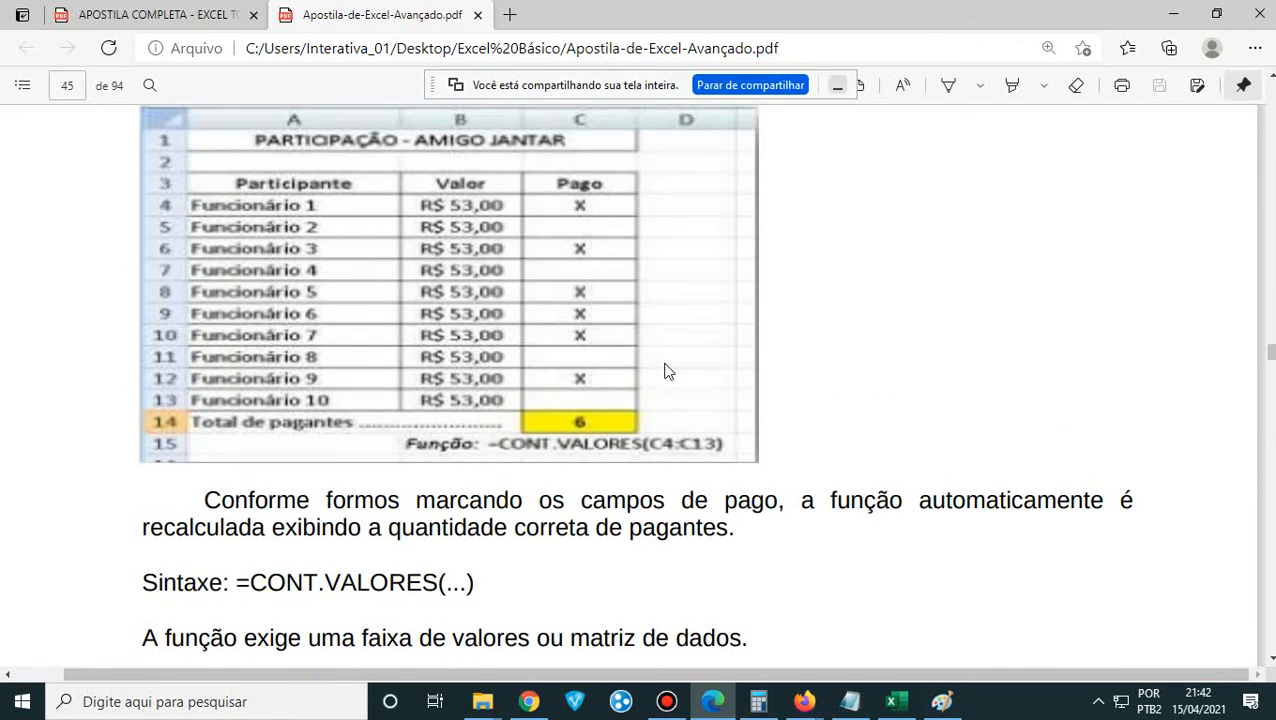
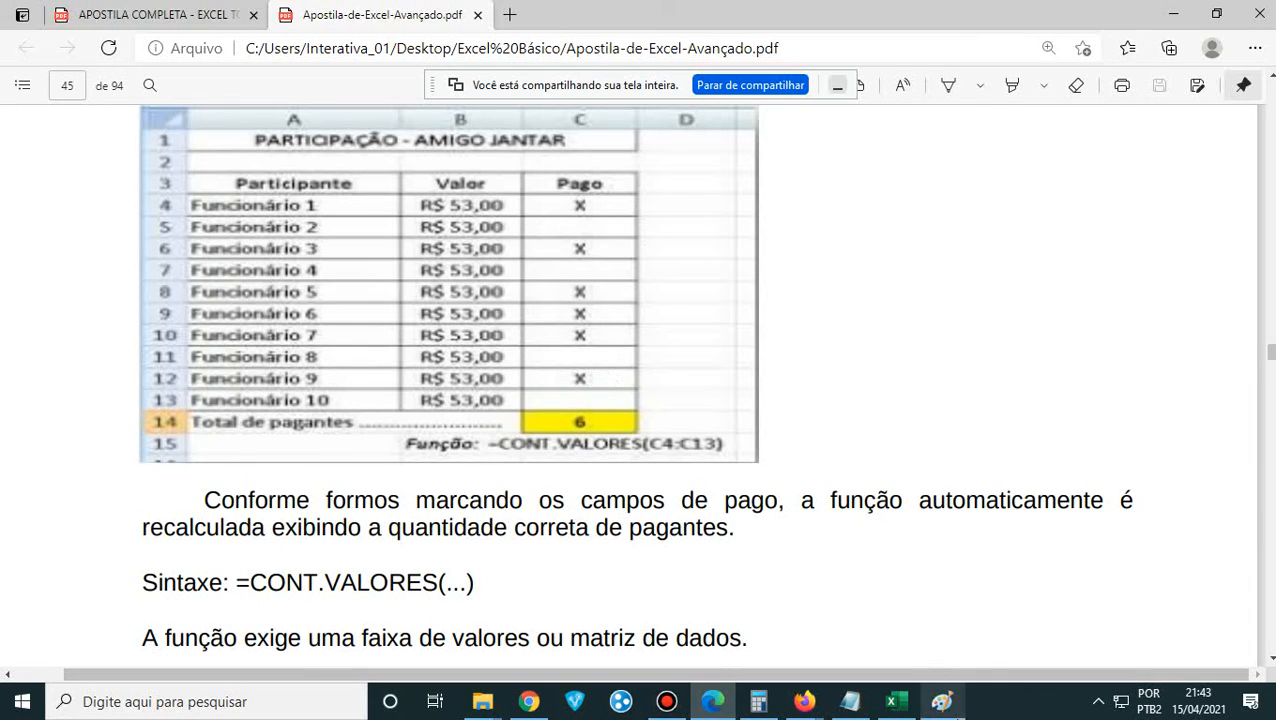
- Switch to Excel, place its window beside the handout's table, and enter X in A1 and A3 of the new sheet
{"action": "left_click", "coordinate": [893, 701]}
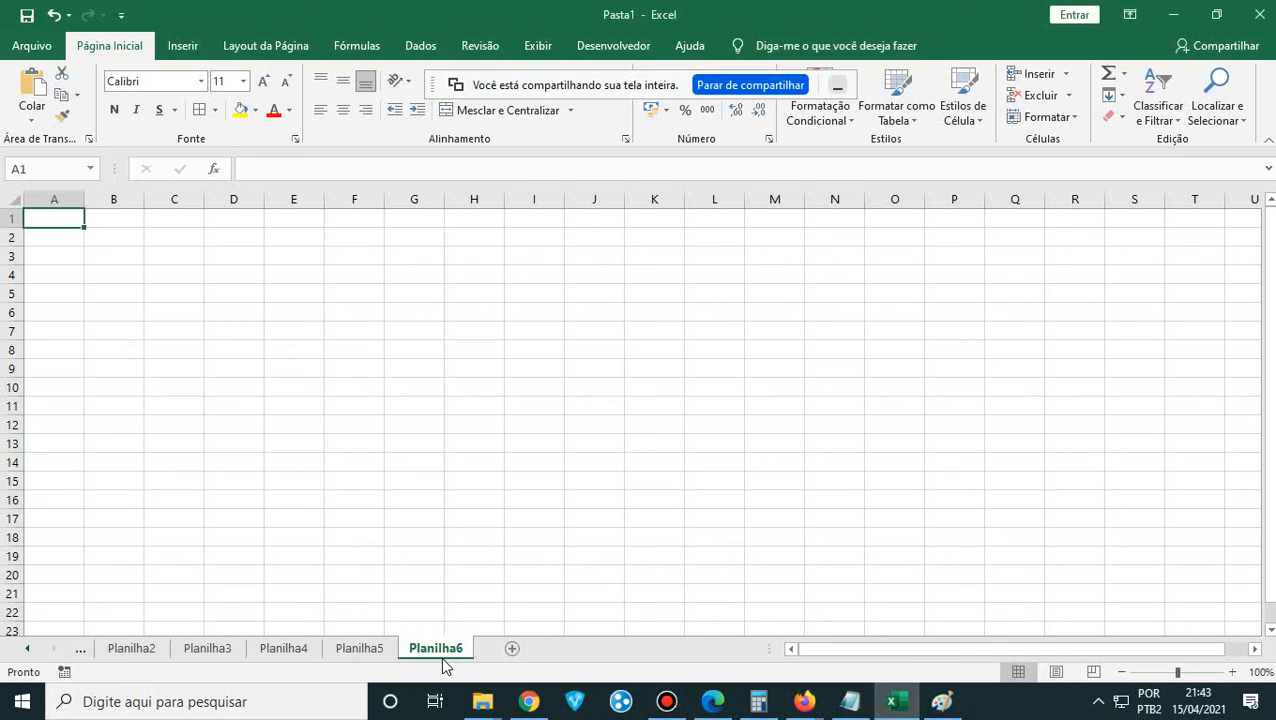
{"action": "left_click_drag", "start_coordinate": [388, 10], "coordinate": [1056, 32]}
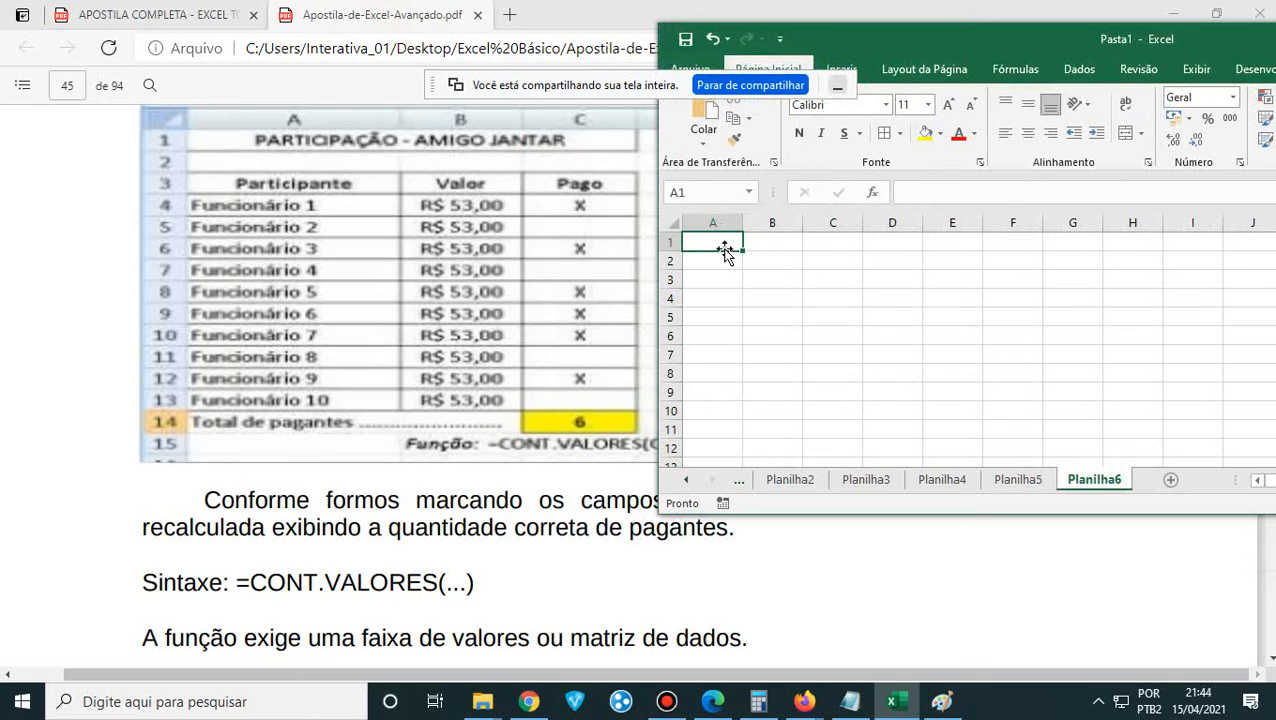
{"action": "type", "text": "x"}
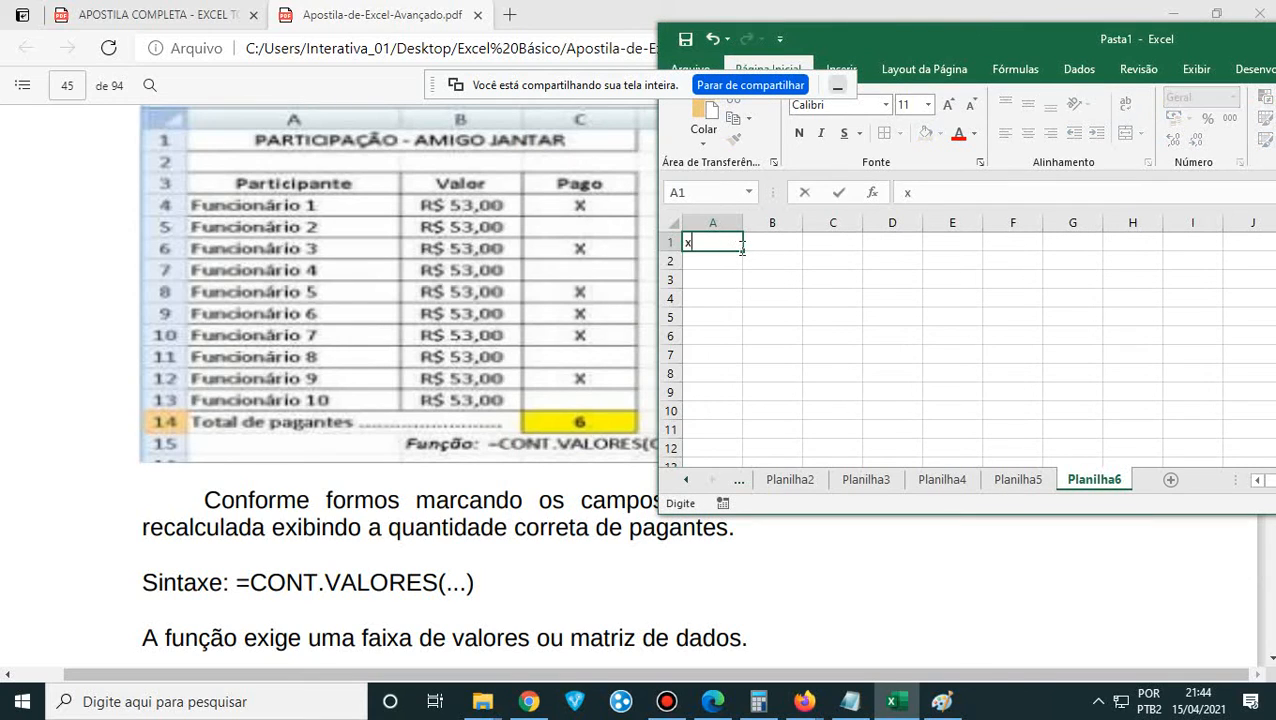
{"action": "key", "text": "BackSpace"}
{"action": "key", "text": "Return"}
{"action": "key", "text": "Down"}
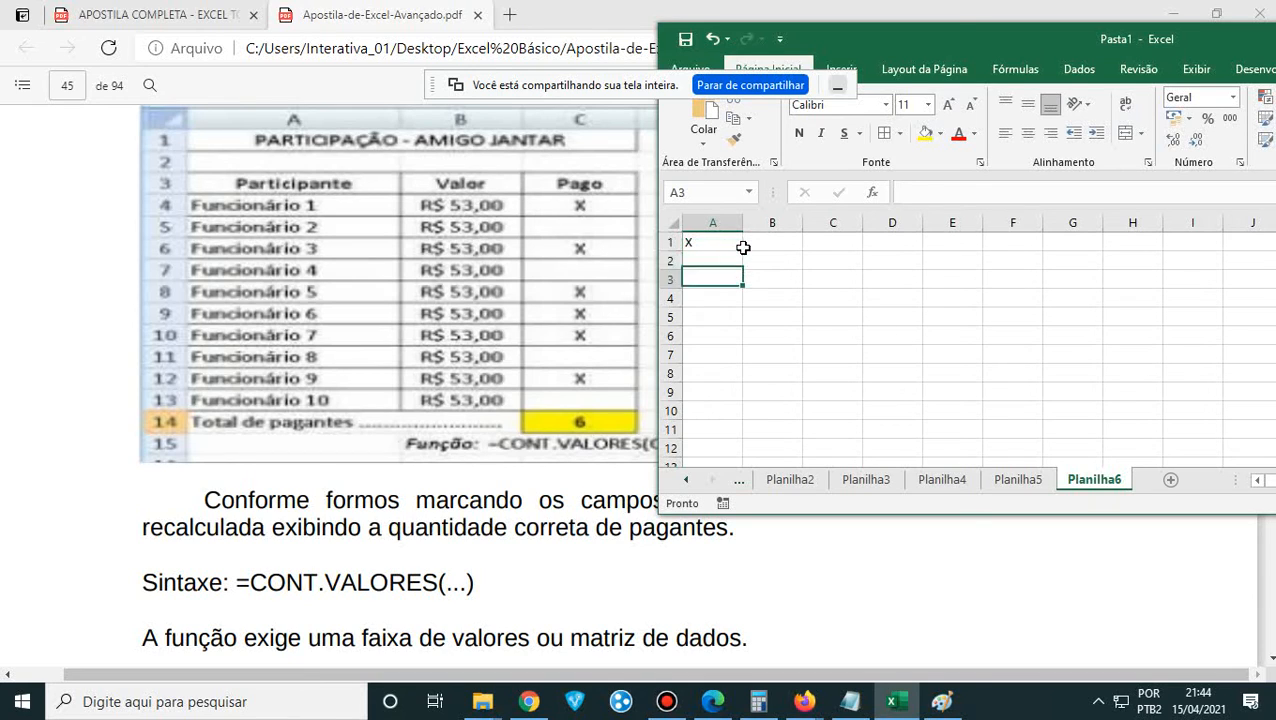
{"action": "type", "text": "x"}
{"action": "key", "text": "Return"}
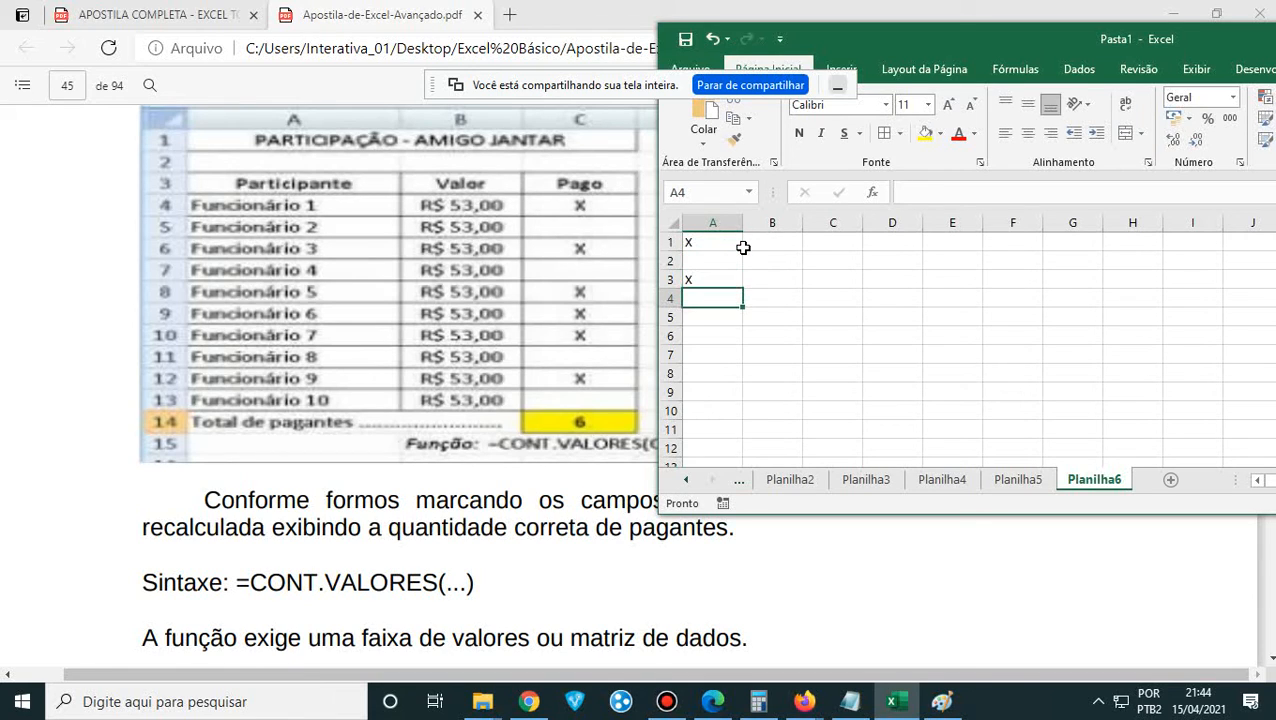
- Enter X in A5, A6, A7 and A9 following the handout's Pago column
{"action": "key", "text": "Down"}
{"action": "type", "text": "x"}
{"action": "key", "text": "Return"}
{"action": "type", "text": "x"}
{"action": "key", "text": "Return"}
{"action": "type", "text": "x"}
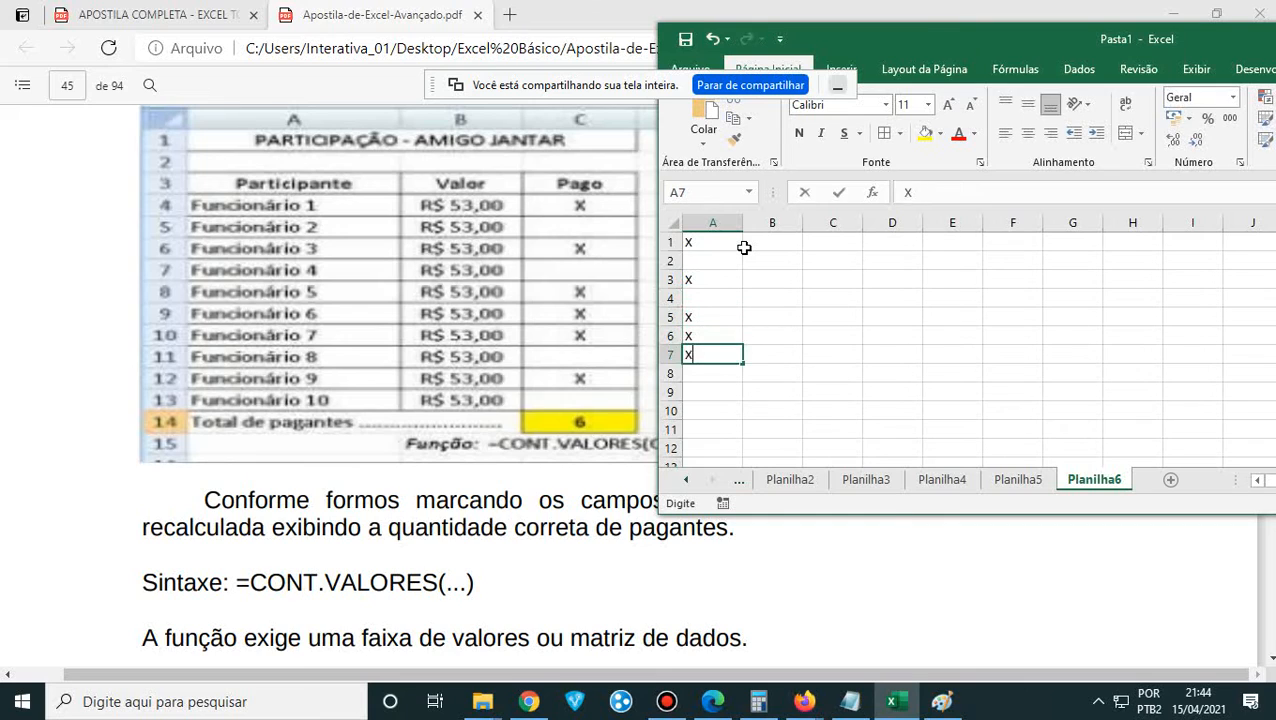
{"action": "key", "text": "Return"}
{"action": "key", "text": "Down"}
{"action": "type", "text": "x"}
{"action": "key", "text": "Return"}
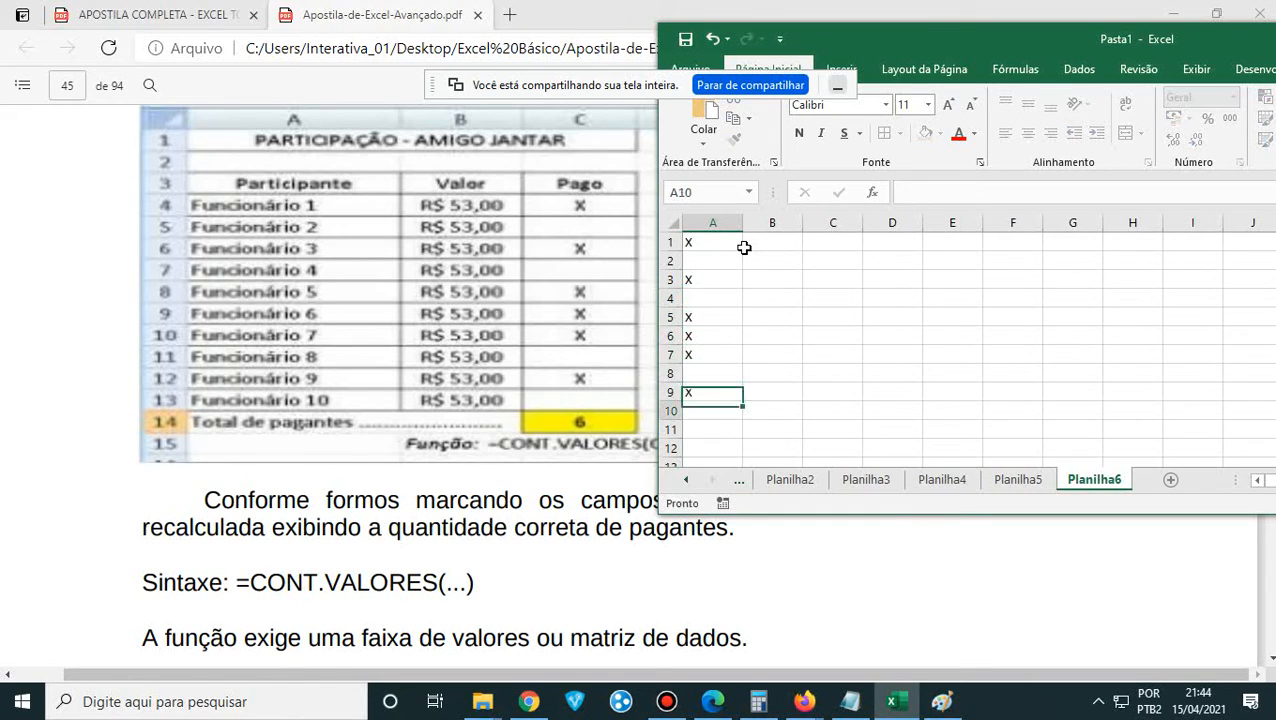
- Apply borders to the cells in A1:A10
{"action": "key", "text": "Up"}
{"action": "key", "text": "Up"}
{"action": "key", "text": "Up"}
{"action": "key", "text": "Up"}
{"action": "key", "text": "Up"}
{"action": "key", "text": "Up"}
{"action": "key", "text": "Up"}
{"action": "key", "text": "Up"}
{"action": "key", "text": "Up"}
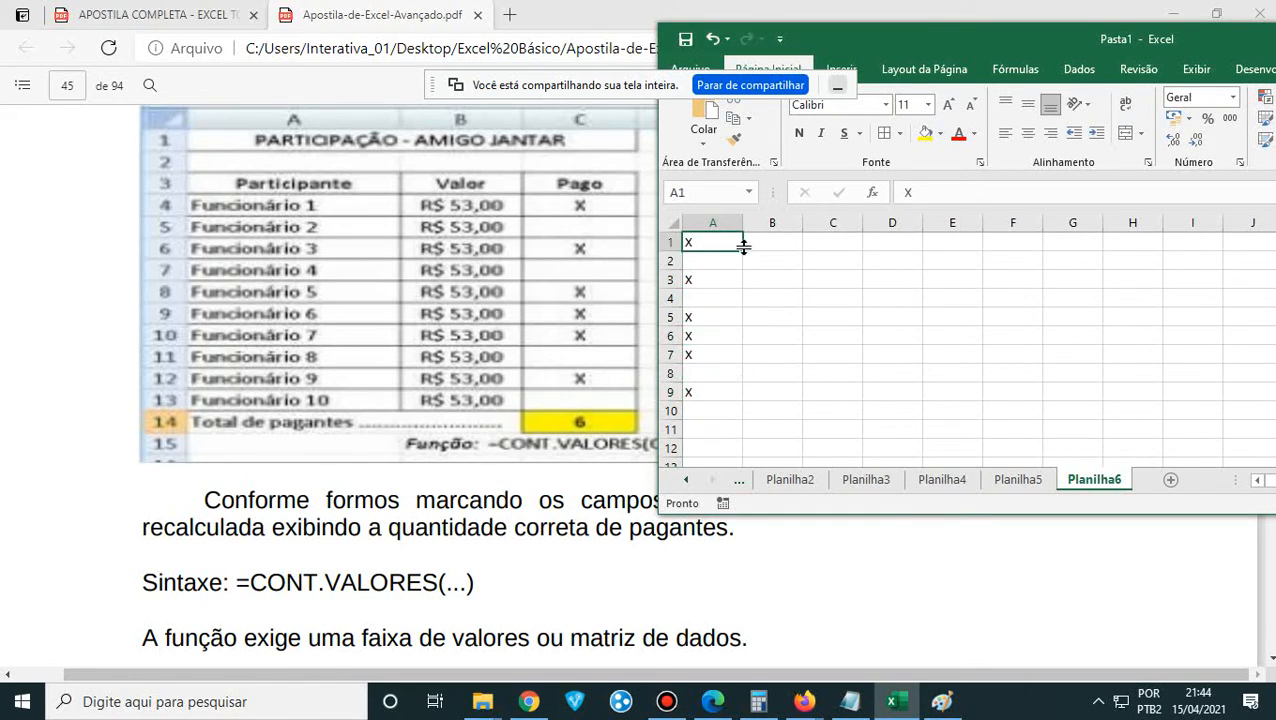
{"action": "key", "text": "shift+Down"}
{"action": "key", "text": "shift+Down"}
{"action": "key", "text": "shift+Down"}
{"action": "key", "text": "shift+Down"}
{"action": "key", "text": "shift+Down"}
{"action": "key", "text": "shift+Down"}
{"action": "key", "text": "shift+Down"}
{"action": "key", "text": "shift+Down"}
{"action": "key", "text": "shift+Down"}
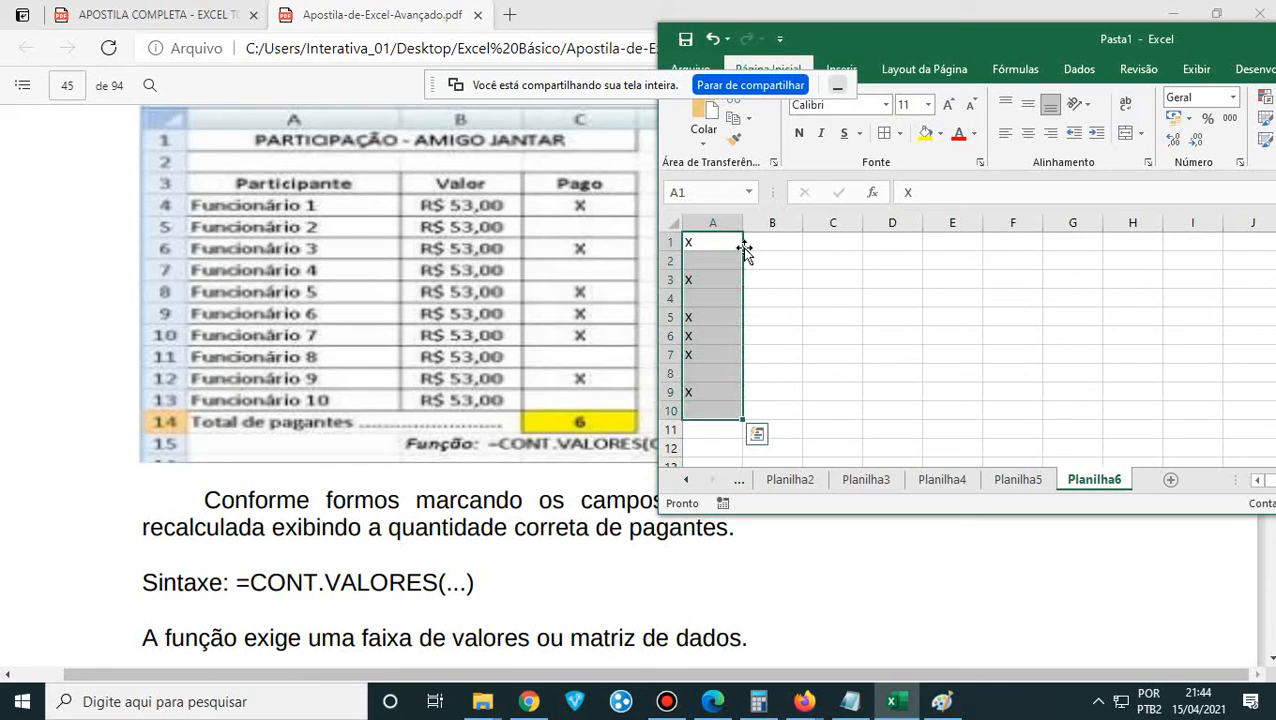
{"action": "left_click", "coordinate": [886, 133]}
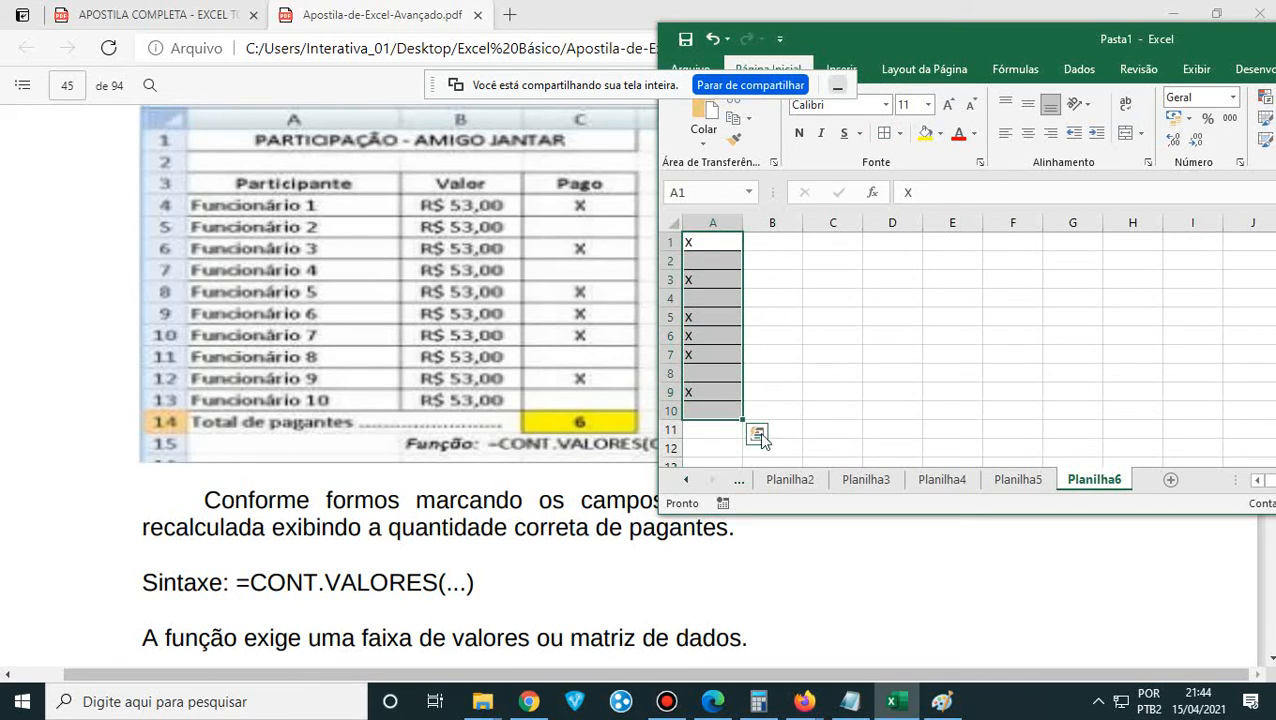
- Select cell A12, maximize the Excel window and magnify the sheet to 170%
{"action": "left_click", "coordinate": [709, 450]}
{"action": "left_click_drag", "start_coordinate": [1179, 40], "coordinate": [795, 78]}
{"action": "left_click", "coordinate": [1172, 80]}
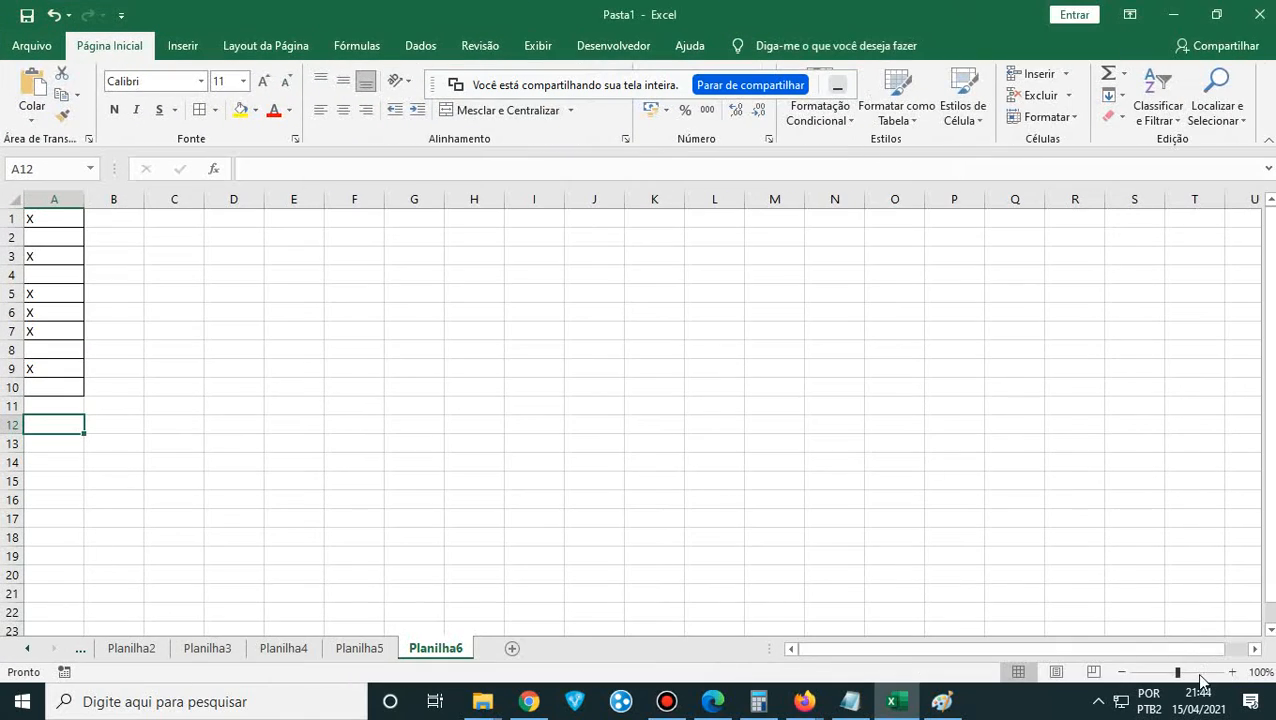
{"action": "double_click", "coordinate": [1229, 672]}
{"action": "triple_click", "coordinate": [1229, 672]}
{"action": "double_click", "coordinate": [1229, 672]}
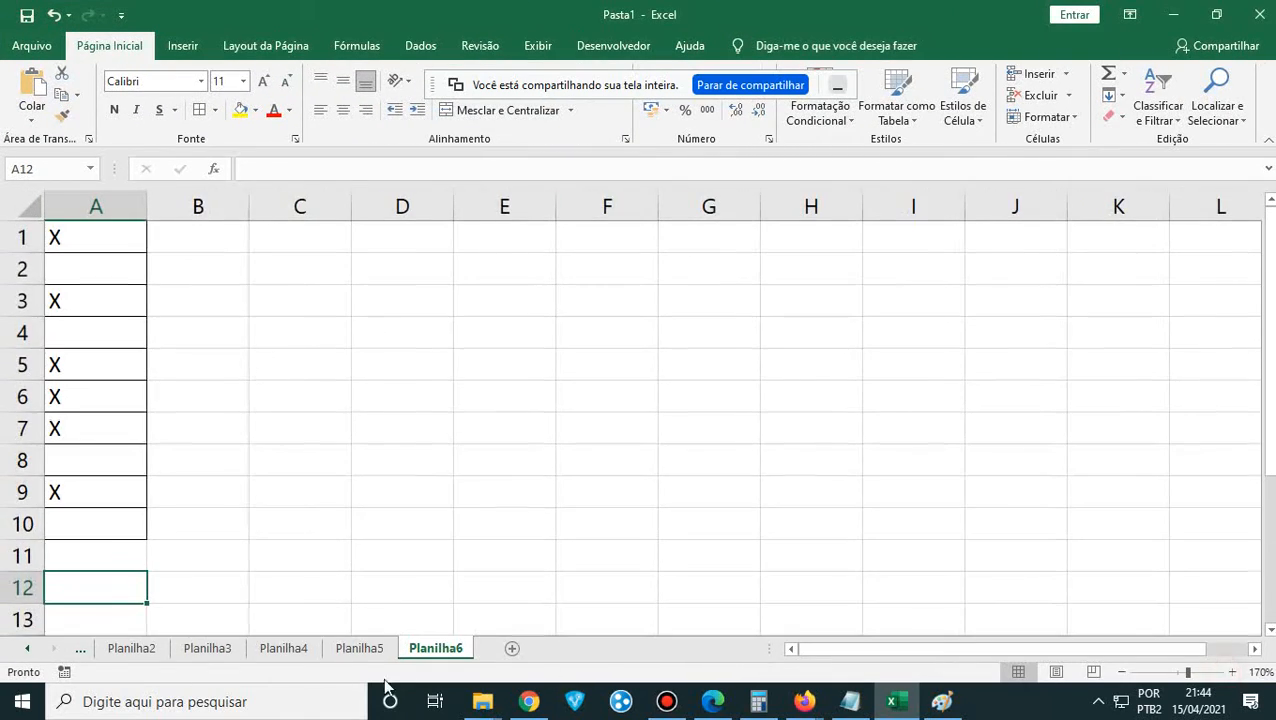
- Count the filled cells of the X column by entering =CONT.VALORES(A1:A11) in A12
{"action": "type", "text": "=CIB"}
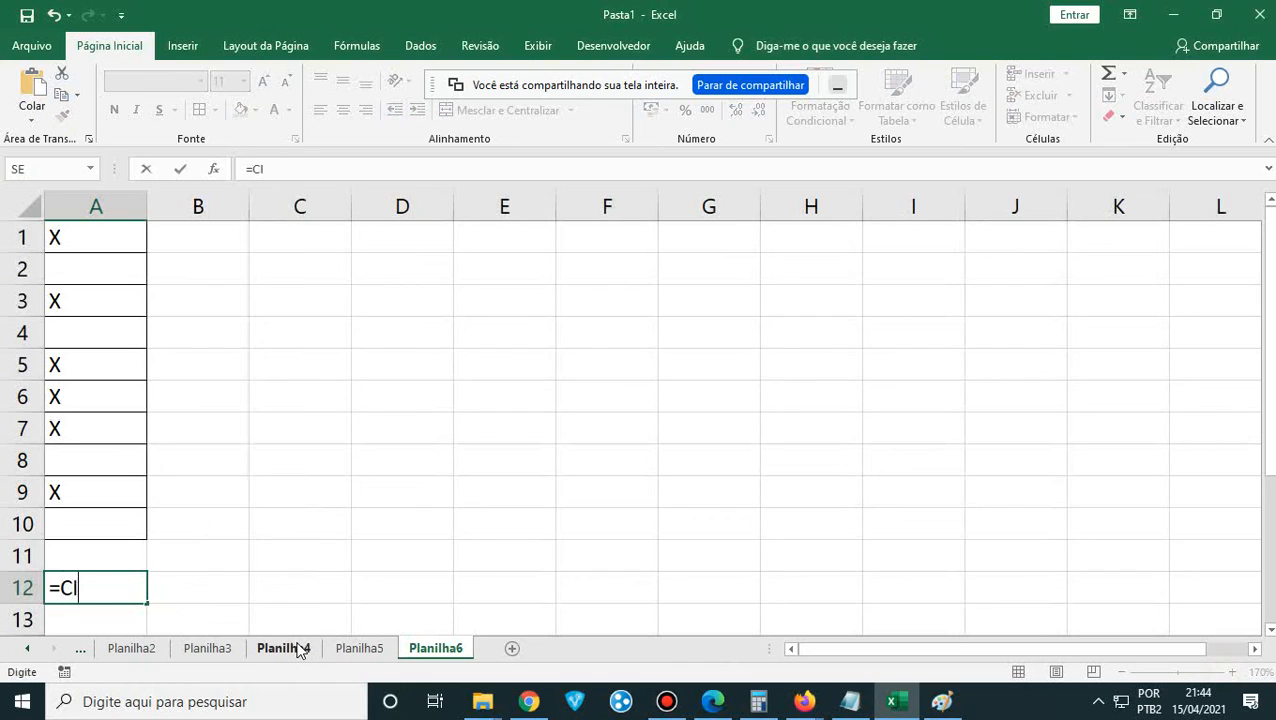
{"action": "key", "text": "BackSpace"}
{"action": "key", "text": "BackSpace"}
{"action": "key", "text": "BackSpace"}
{"action": "type", "text": "C"}
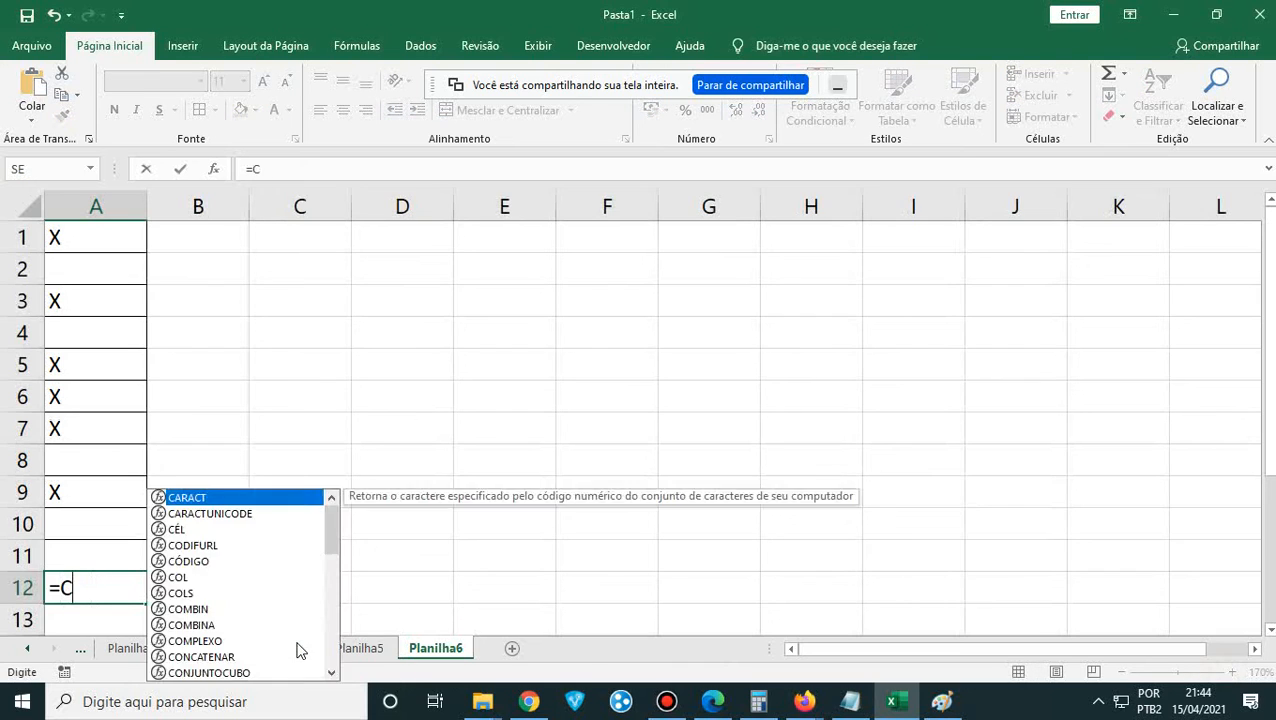
{"action": "type", "text": "ONT"}
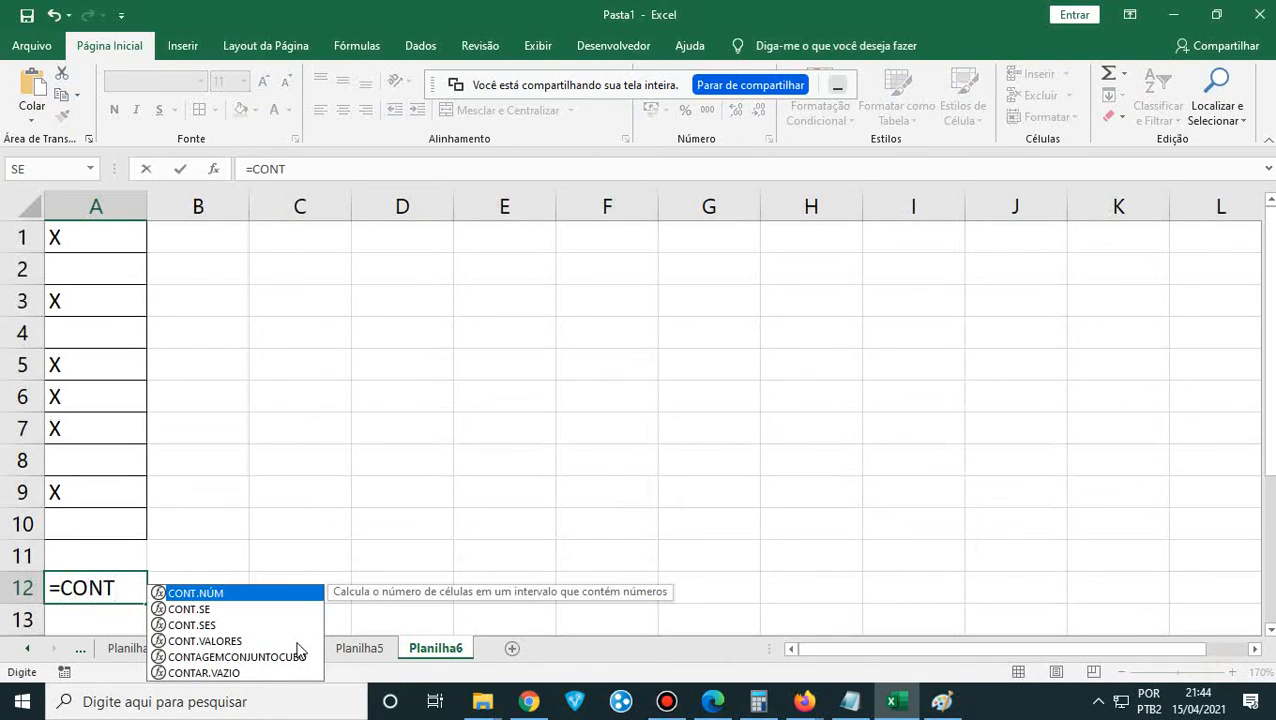
{"action": "double_click", "coordinate": [214, 643]}
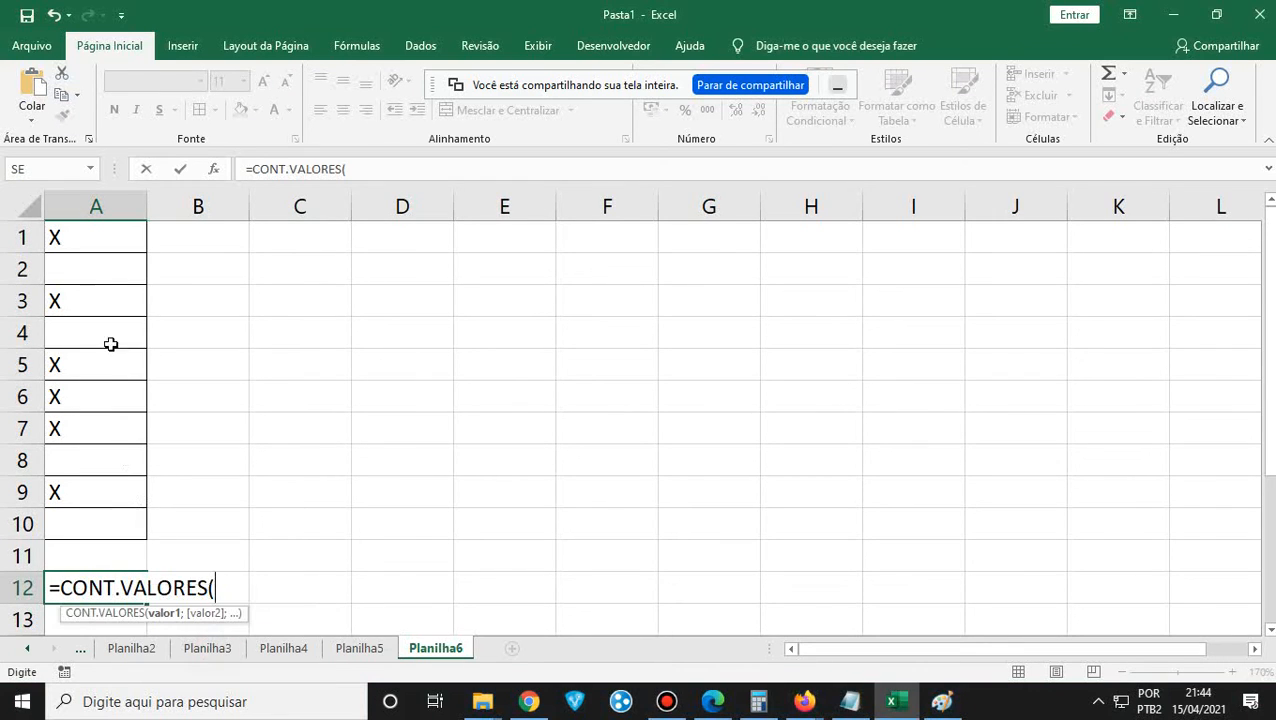
{"action": "left_click_drag", "start_coordinate": [95, 222], "coordinate": [108, 549]}
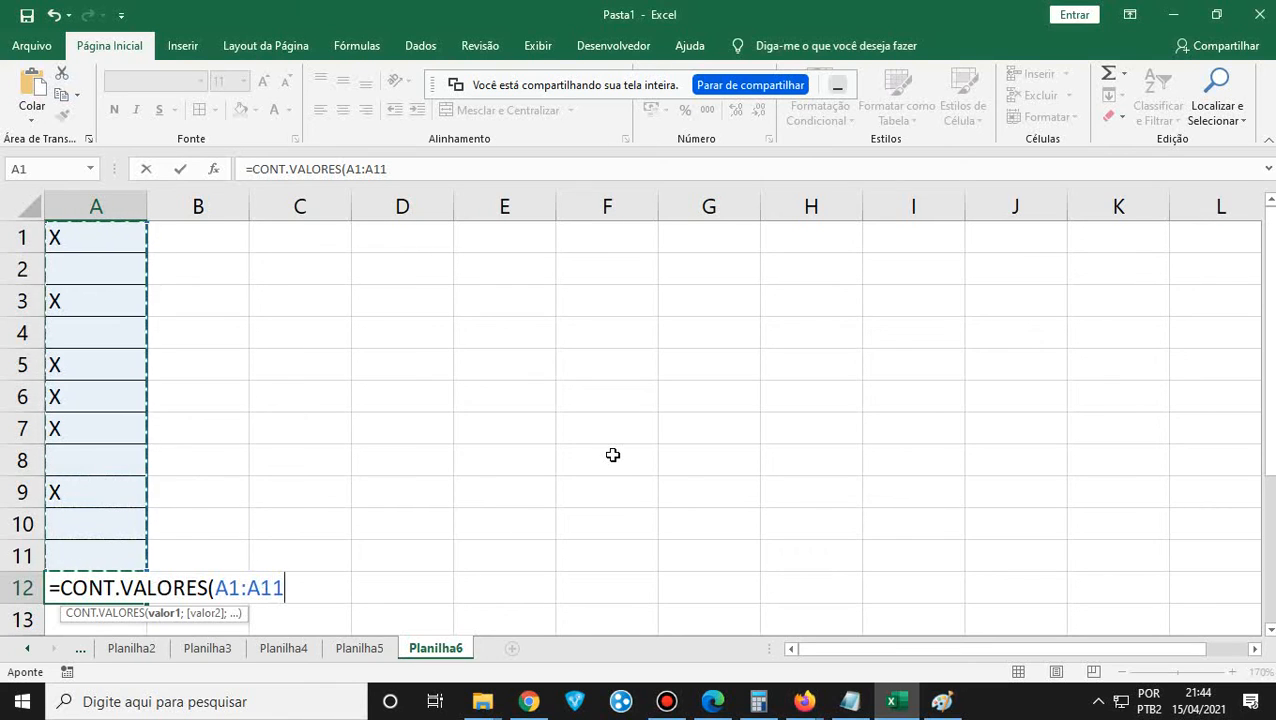
{"action": "type", "text": ")"}
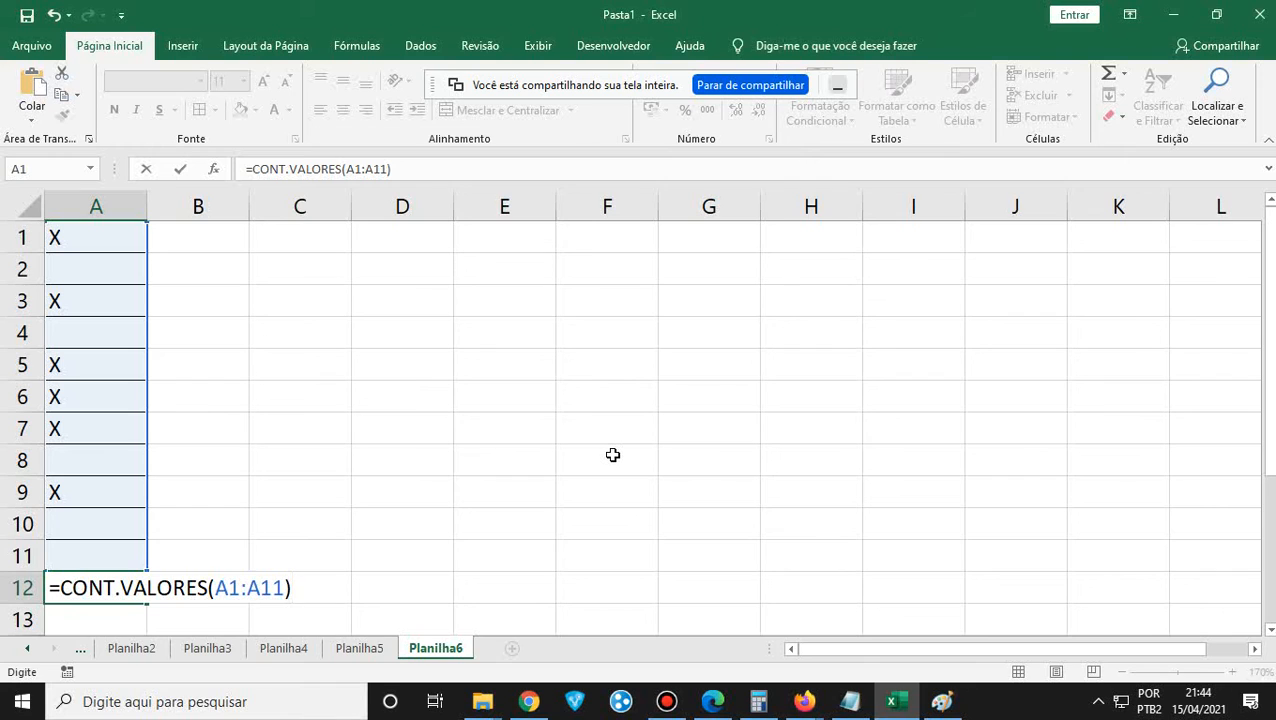
{"action": "key", "text": "Return"}
{"action": "key", "text": "Up"}
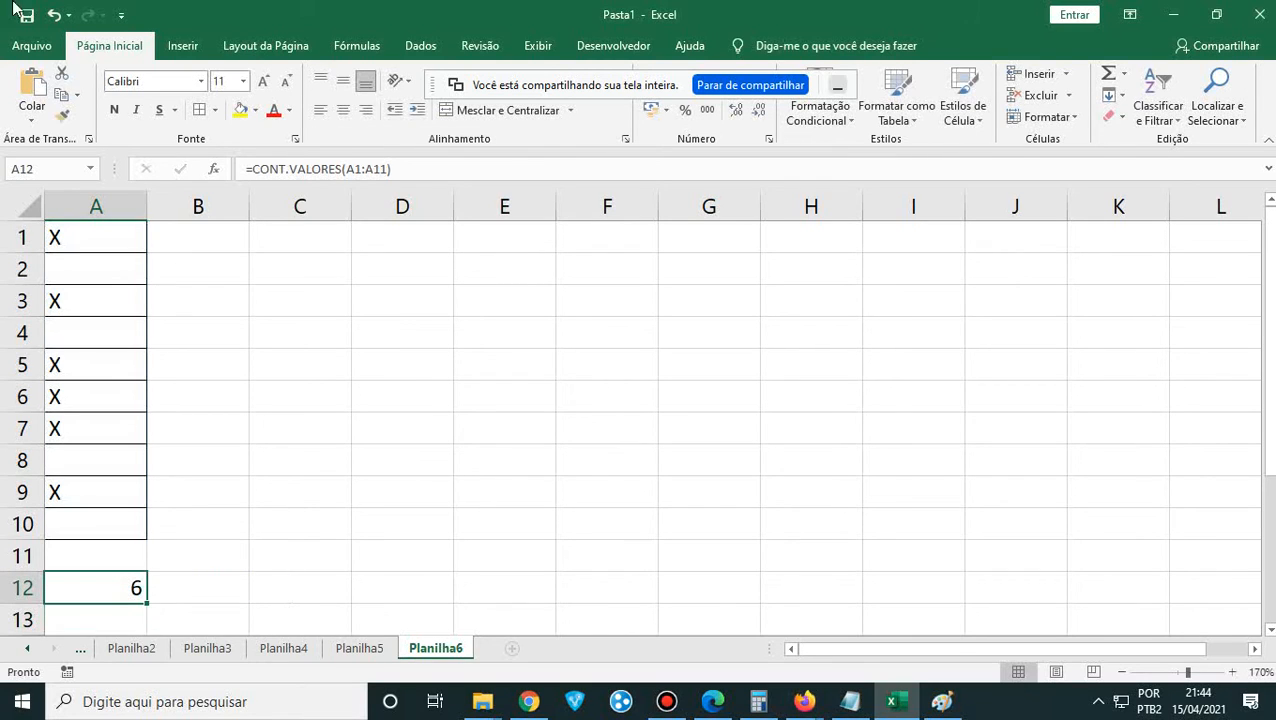
- Go through the marked cells A1, A3, A5, A6, A7 and A9 to check them against the count
{"action": "left_click", "coordinate": [100, 241]}
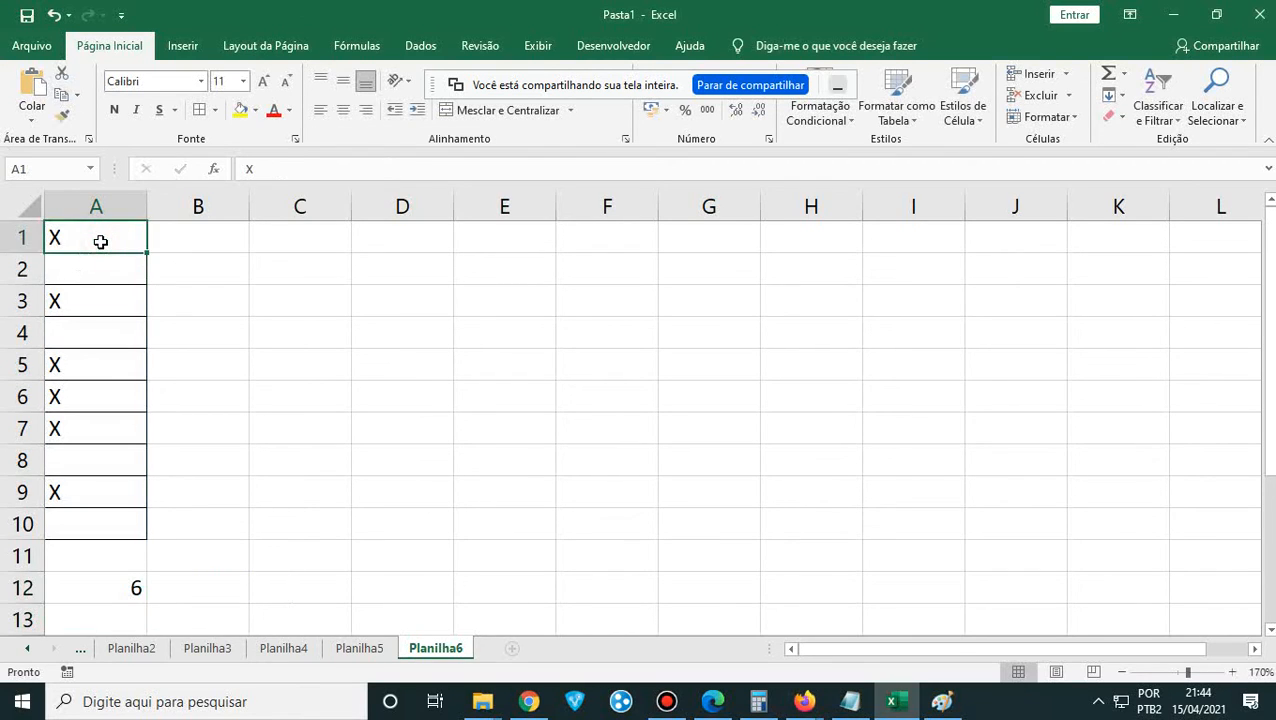
{"action": "left_click", "coordinate": [97, 296]}
{"action": "left_click", "coordinate": [88, 366]}
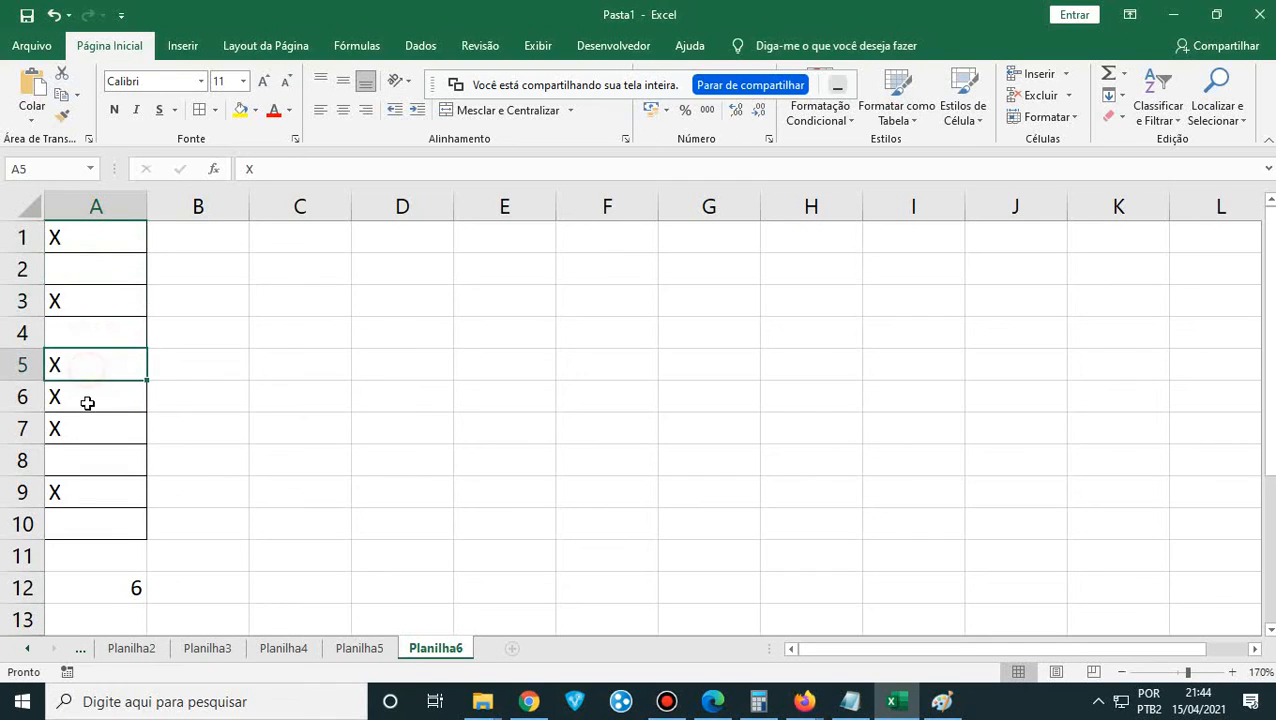
{"action": "left_click", "coordinate": [87, 400]}
{"action": "left_click", "coordinate": [100, 432]}
{"action": "left_click", "coordinate": [88, 496]}
- Enter 1 in A8 to test whether CONT.VALORES also counts numbers
{"action": "left_click", "coordinate": [119, 451]}
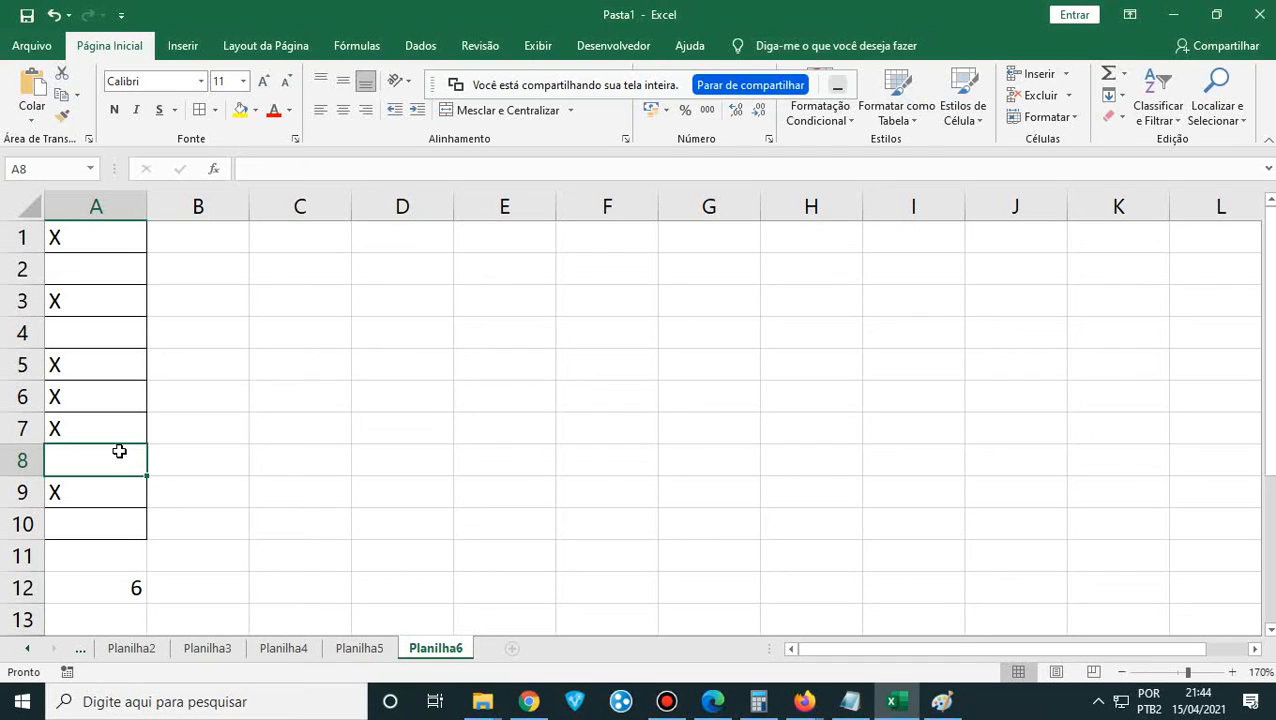
{"action": "type", "text": "1"}
{"action": "key", "text": "Return"}
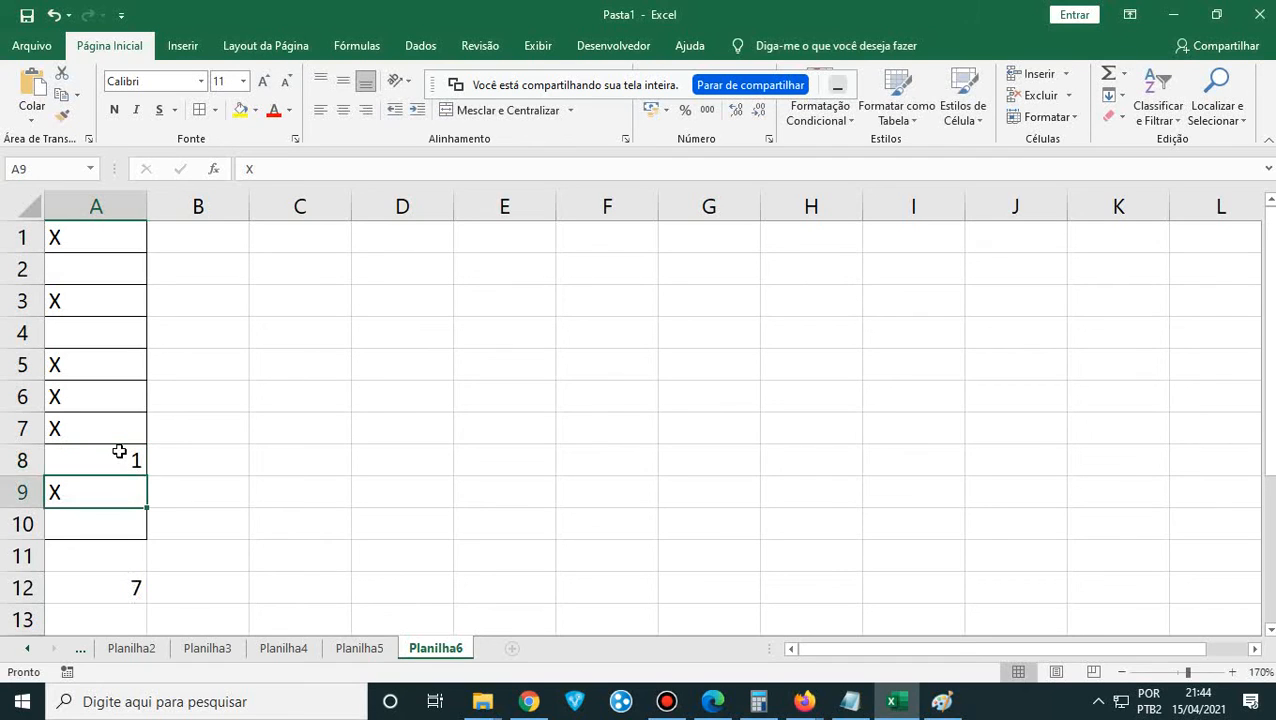
- Inspect the entries in A8 and A1 and the CONT.VALORES formula in A12
{"action": "left_click", "coordinate": [134, 459]}
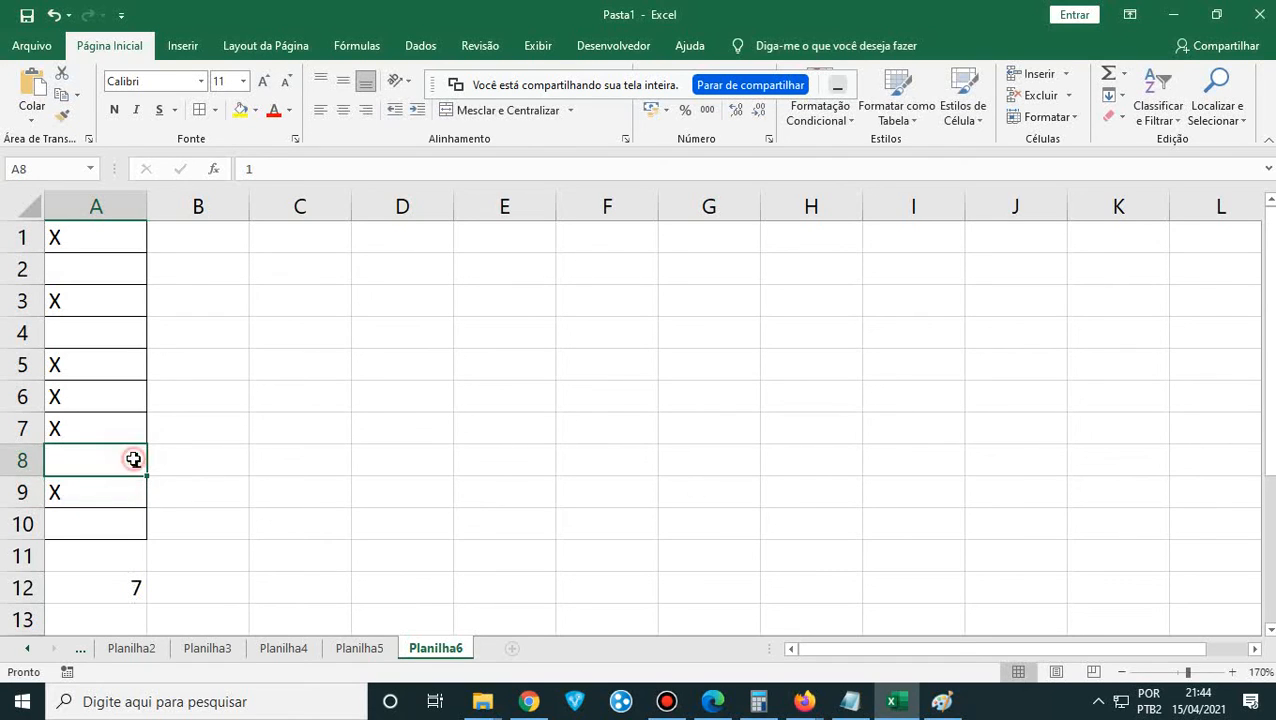
{"action": "left_click", "coordinate": [88, 237]}
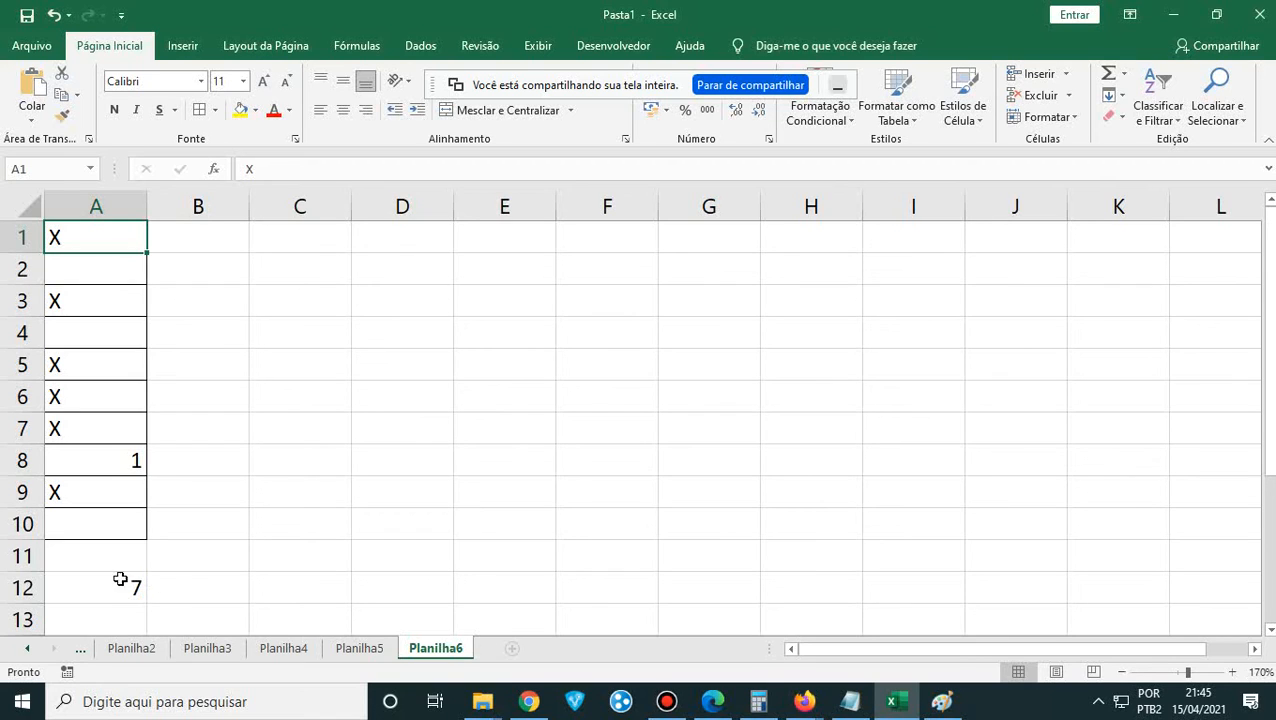
{"action": "left_click", "coordinate": [114, 593]}
{"action": "double_click", "coordinate": [108, 590]}
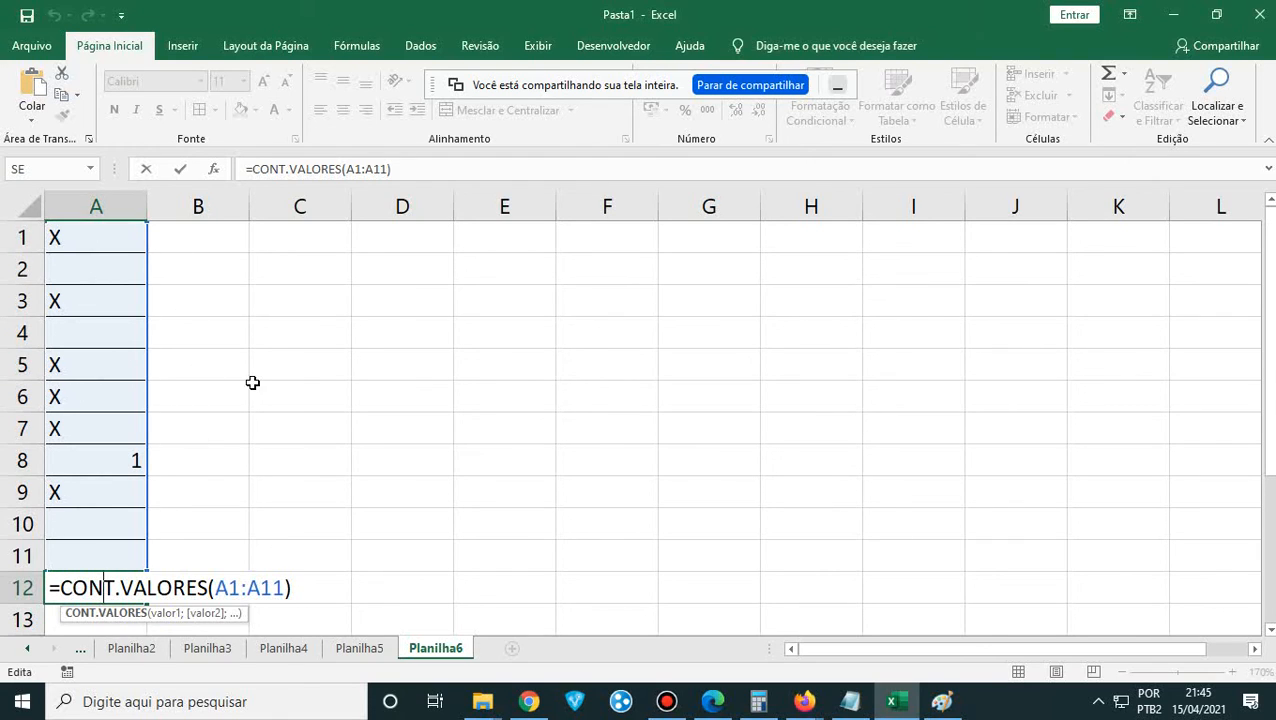
{"action": "key", "text": "Return"}
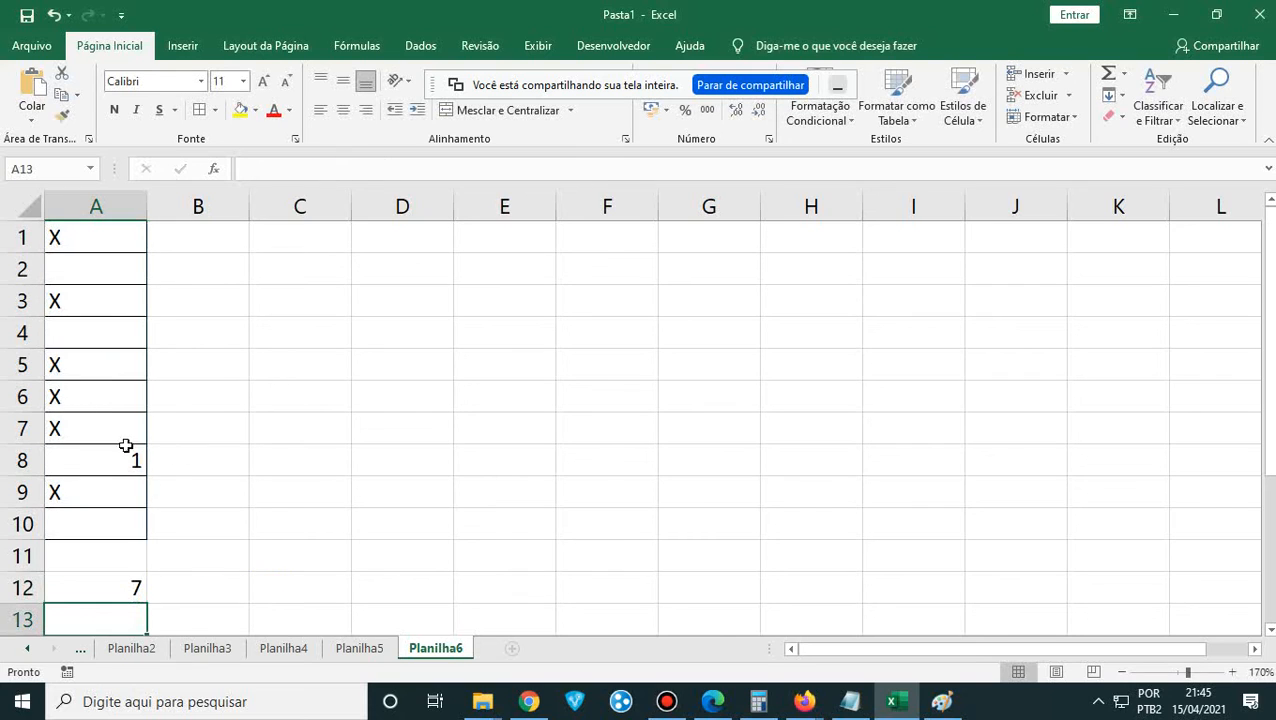
- Clear the X marks from A3 and A1 to test the recount
{"action": "left_click", "coordinate": [104, 304]}
{"action": "key", "text": "Delete"}
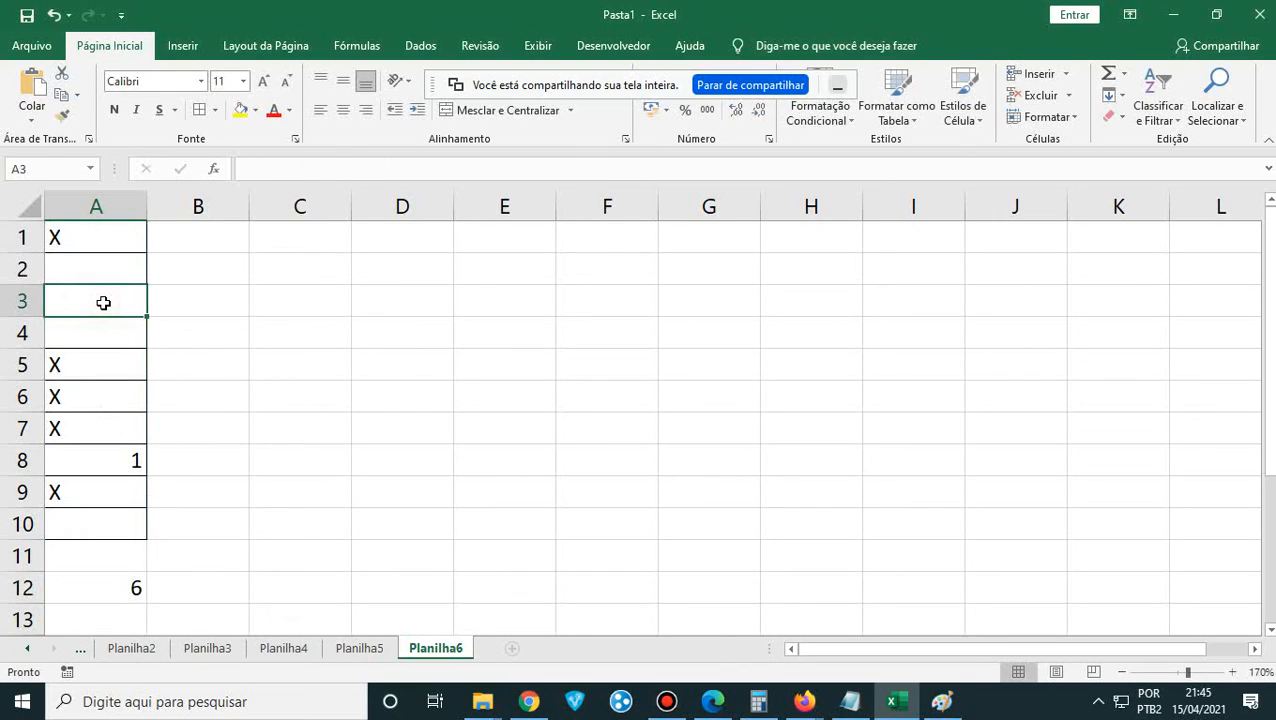
{"action": "key", "text": "Down"}
{"action": "key", "text": "Down"}
{"action": "key", "text": "Up"}
{"action": "key", "text": "Up"}
{"action": "key", "text": "Up"}
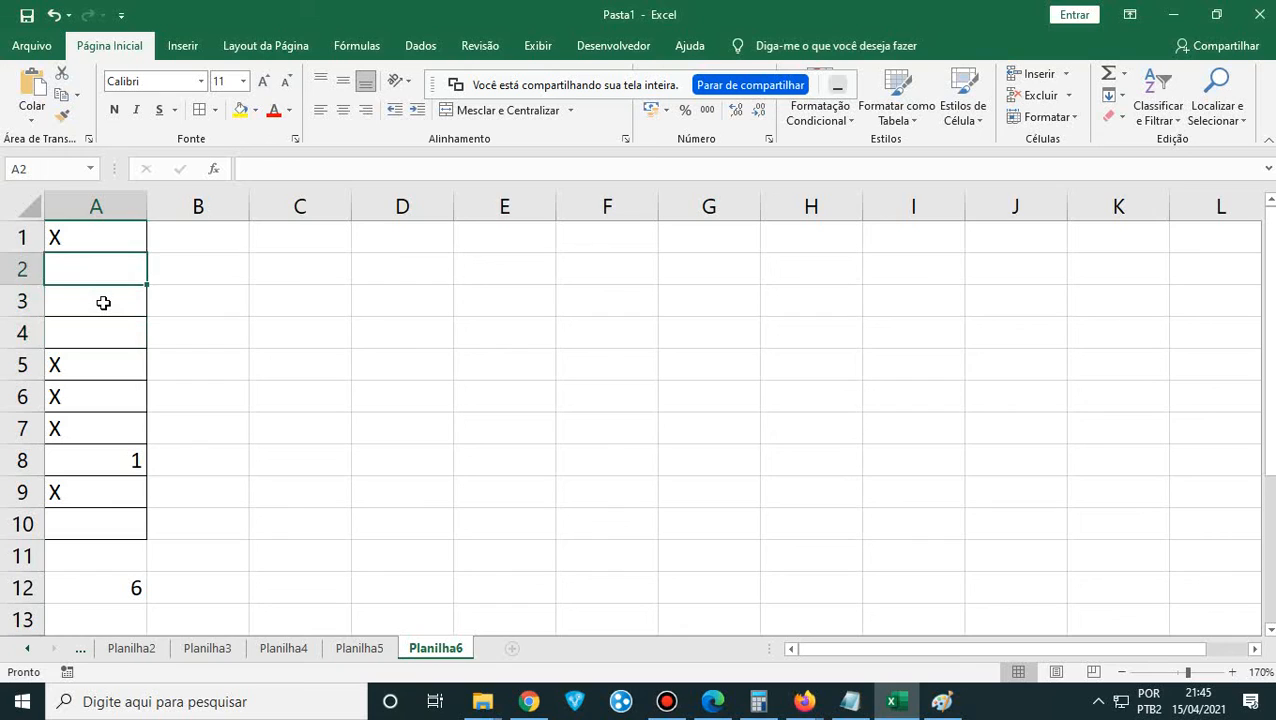
{"action": "key", "text": "Up"}
{"action": "key", "text": "Delete"}
- Clear the number from A8 to test the recount again
{"action": "key", "text": "Down"}
{"action": "key", "text": "Down"}
{"action": "key", "text": "Down"}
{"action": "key", "text": "Down"}
{"action": "key", "text": "Down"}
{"action": "key", "text": "Down"}
{"action": "key", "text": "Down"}
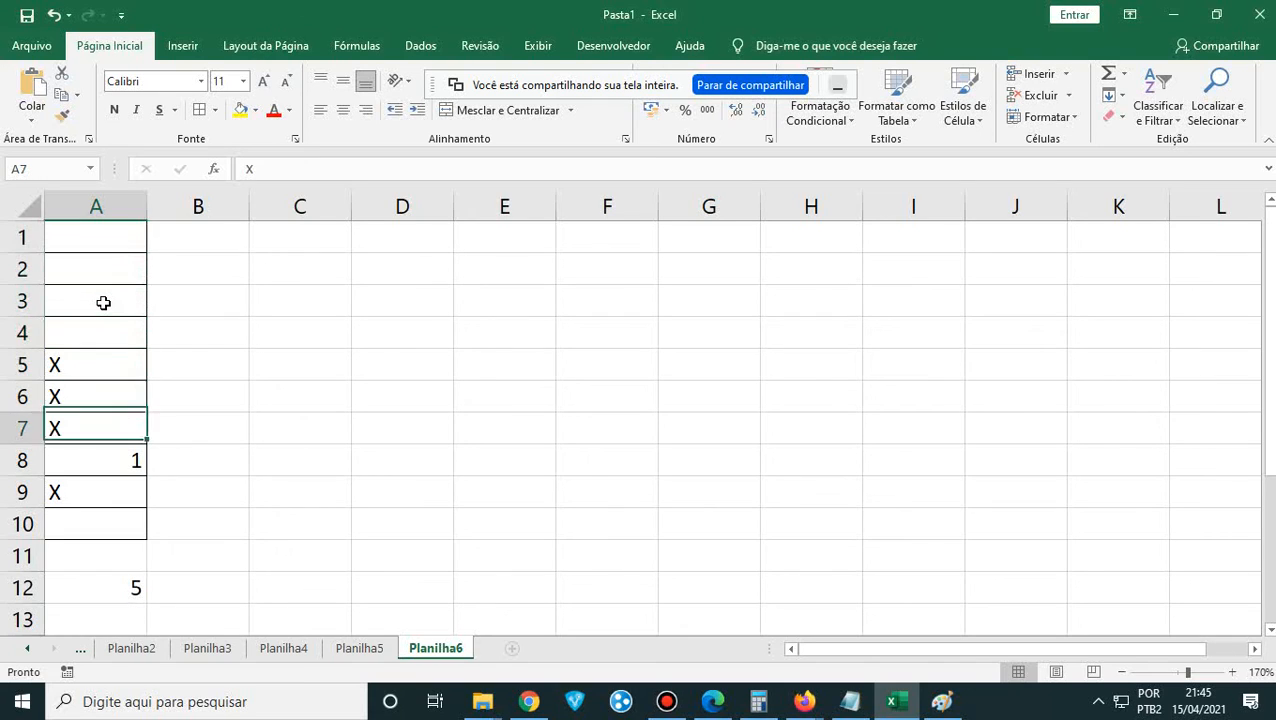
{"action": "key", "text": "Delete"}
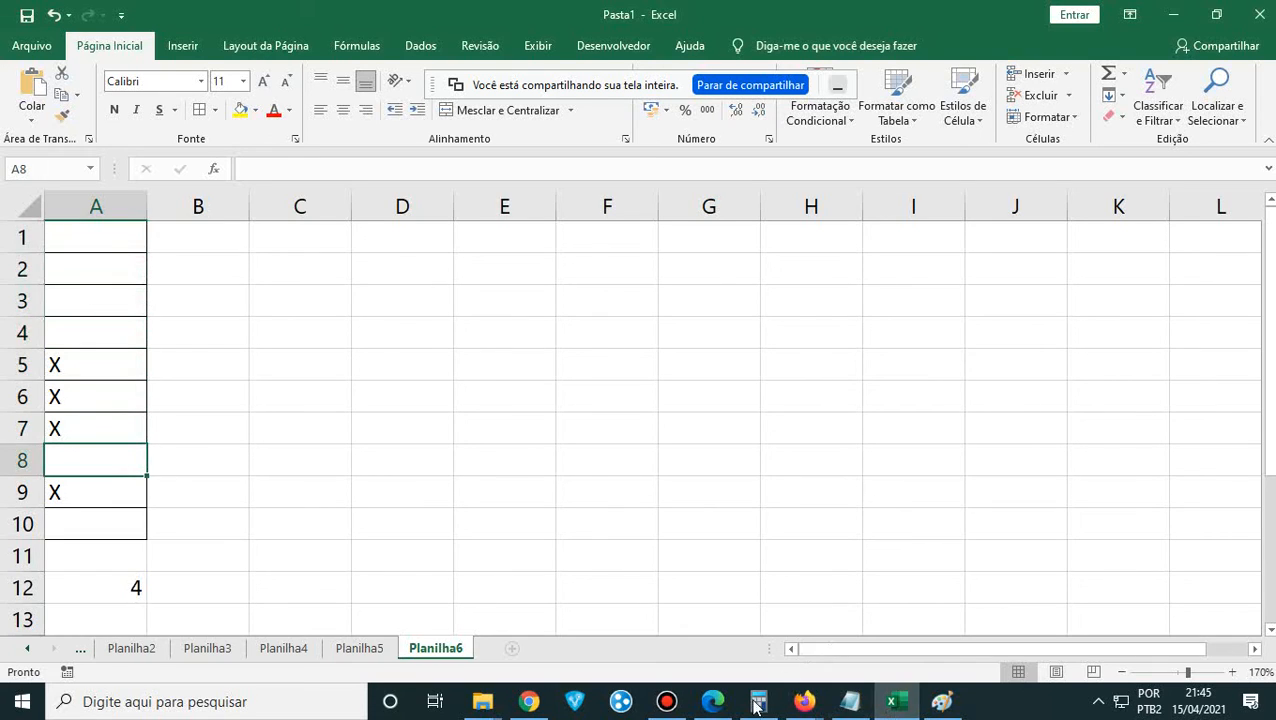
- Switch to the Apostila-de-Excel-Avançado.pdf handout in Edge and examine the SOMASE example with the PG criterion on page 46
{"action": "left_click", "coordinate": [714, 704]}
{"action": "scroll", "coordinate": [660, 388], "scroll_direction": "down", "scroll_amount": 1}
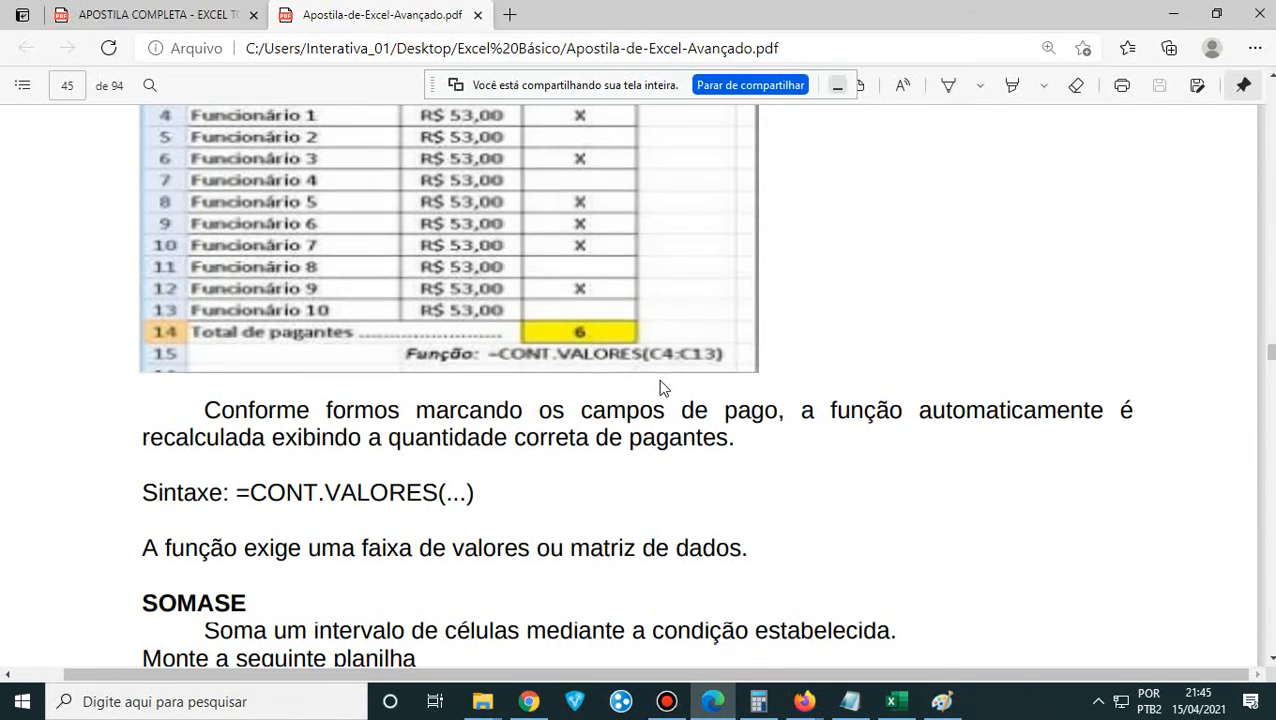
{"action": "scroll", "coordinate": [675, 383], "scroll_direction": "down", "scroll_amount": 1}
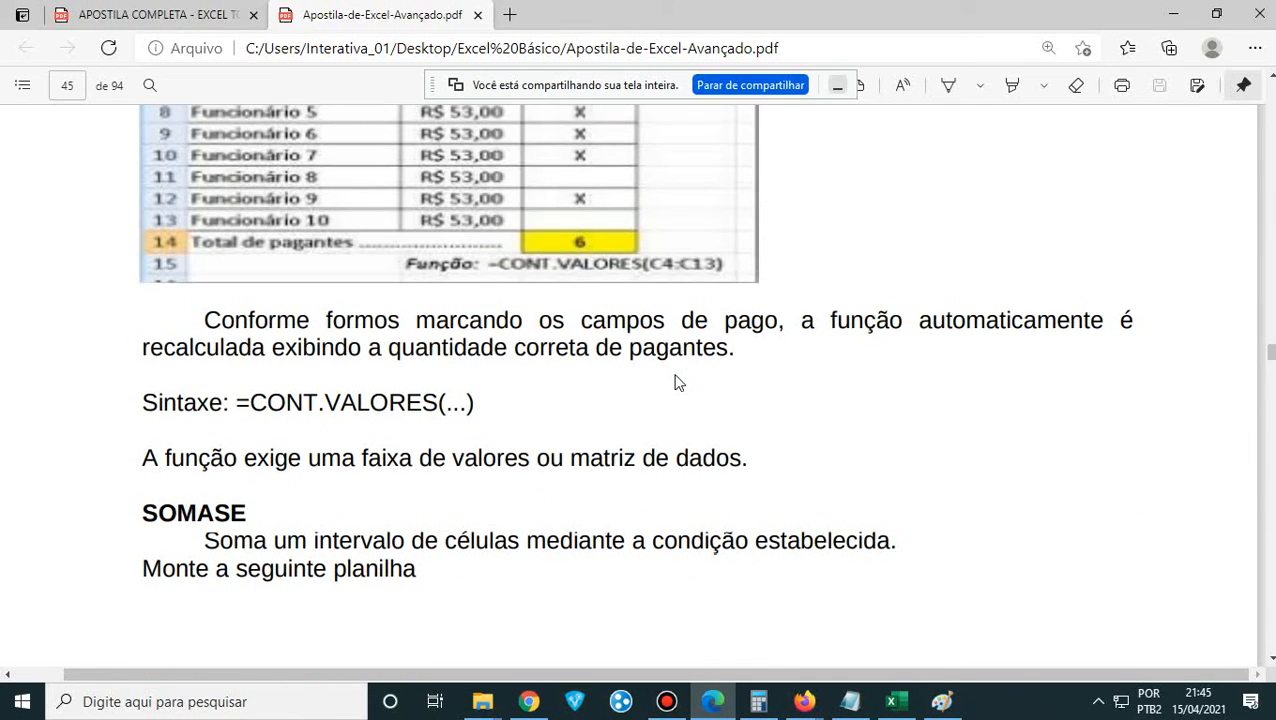
{"action": "scroll", "coordinate": [675, 383], "scroll_direction": "down", "scroll_amount": 8}
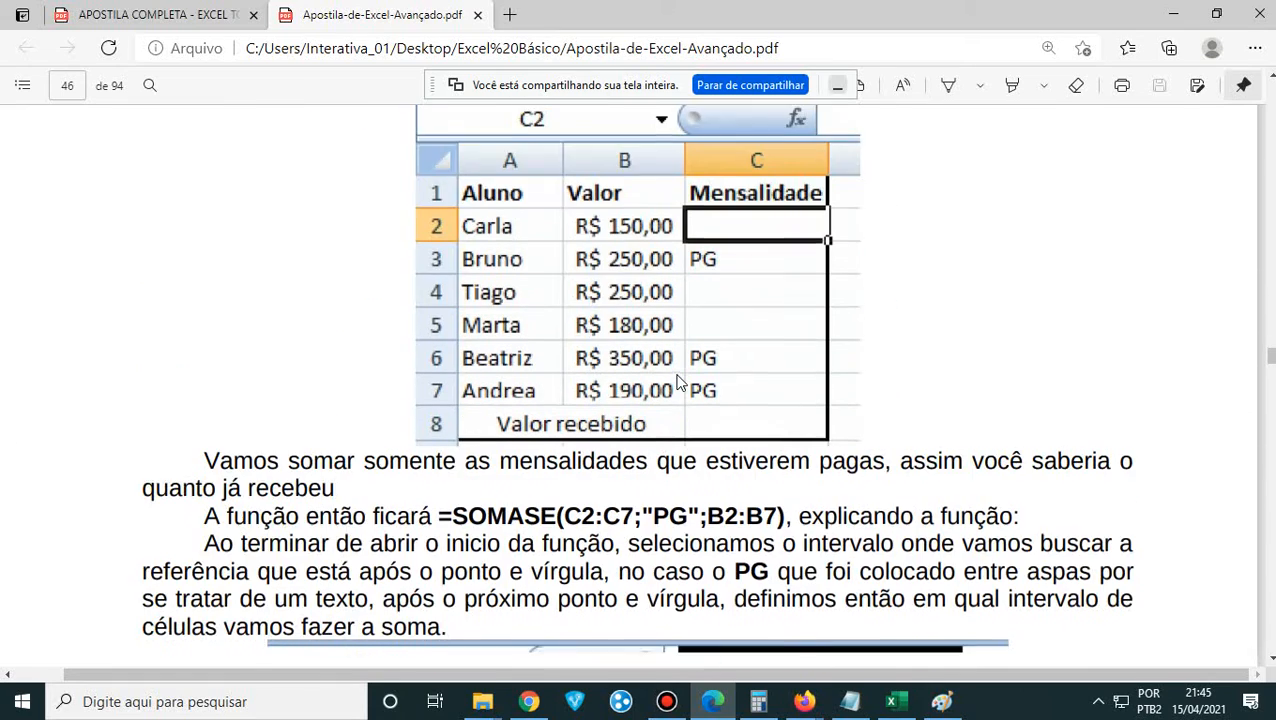
{"action": "scroll", "coordinate": [677, 383], "scroll_direction": "down", "scroll_amount": 4}
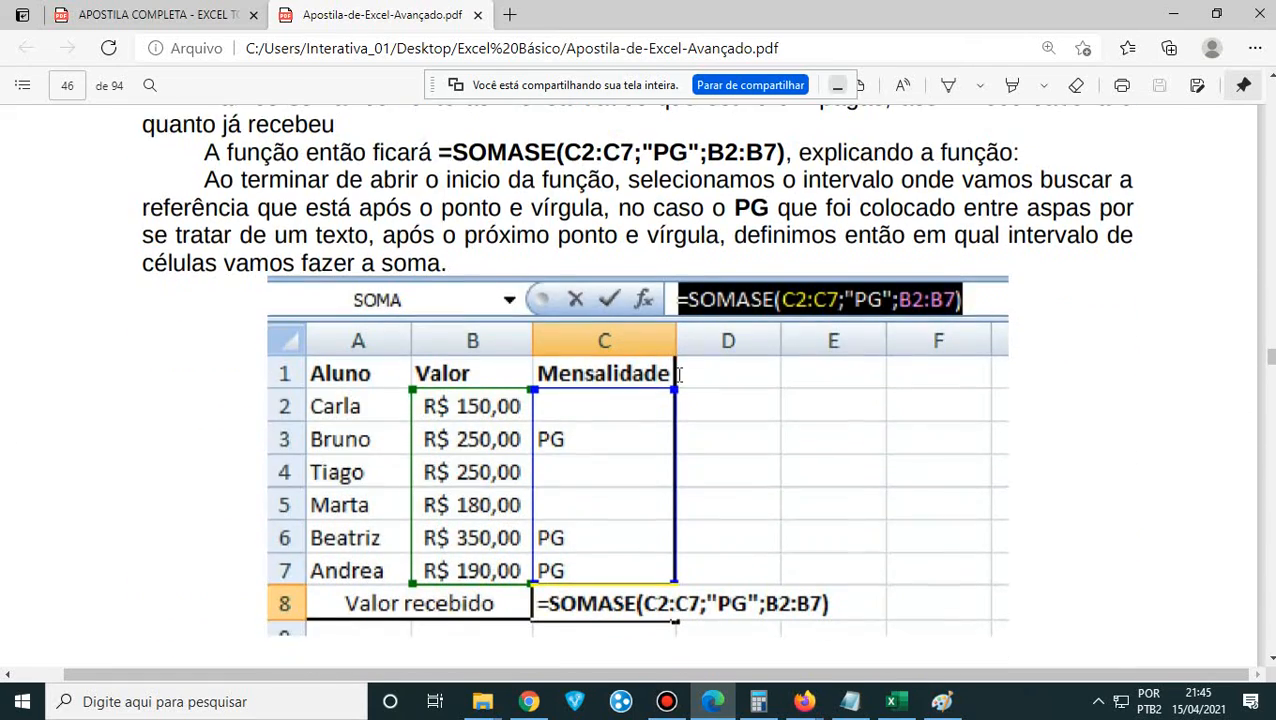
{"action": "scroll", "coordinate": [678, 373], "scroll_direction": "down", "scroll_amount": 1}
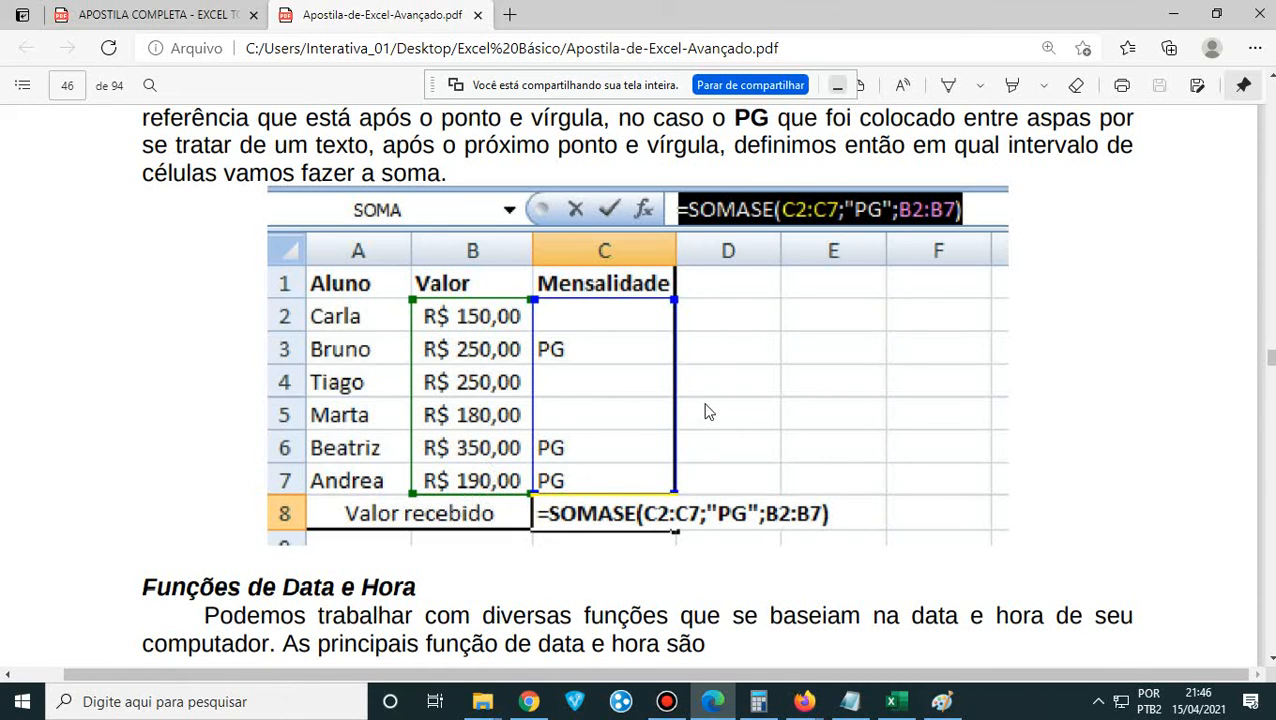
- Look ahead through the Funções de Data e Hora section to the working hours table on page 47
{"action": "scroll", "coordinate": [704, 410], "scroll_direction": "down", "scroll_amount": 3}
{"action": "scroll", "coordinate": [700, 405], "scroll_direction": "down", "scroll_amount": 8}
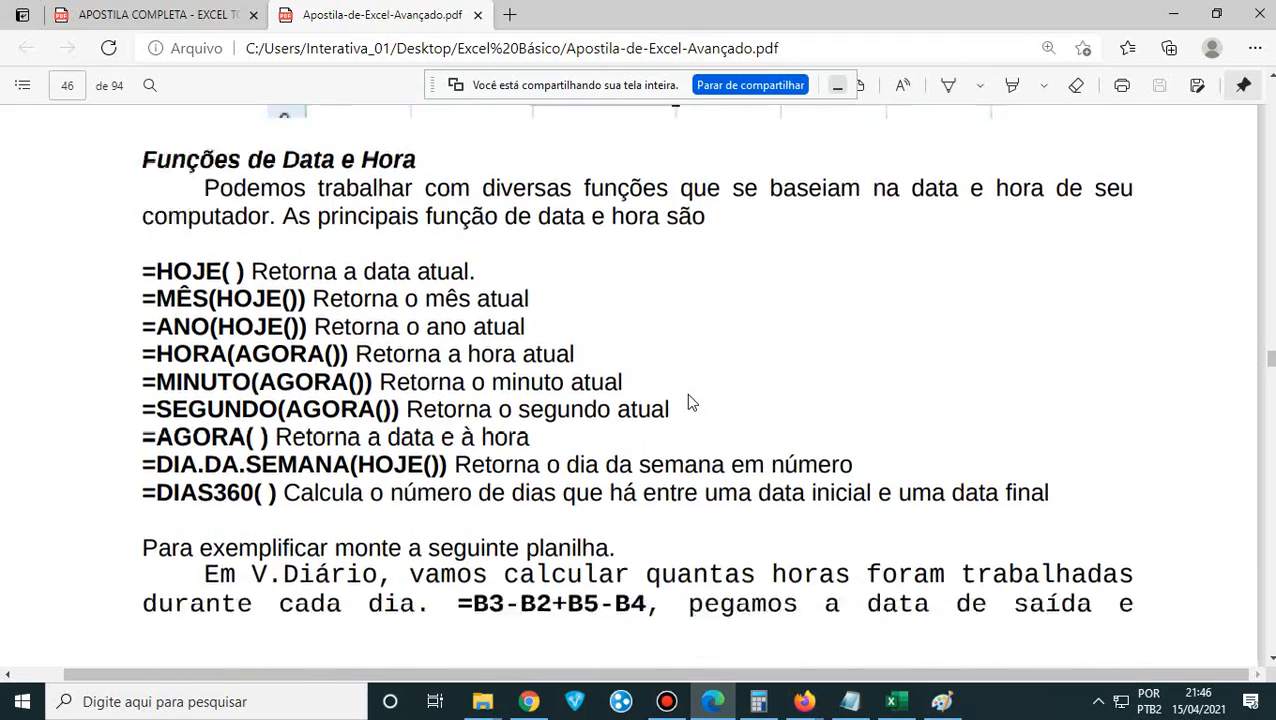
{"action": "scroll", "coordinate": [688, 401], "scroll_direction": "down", "scroll_amount": 12}
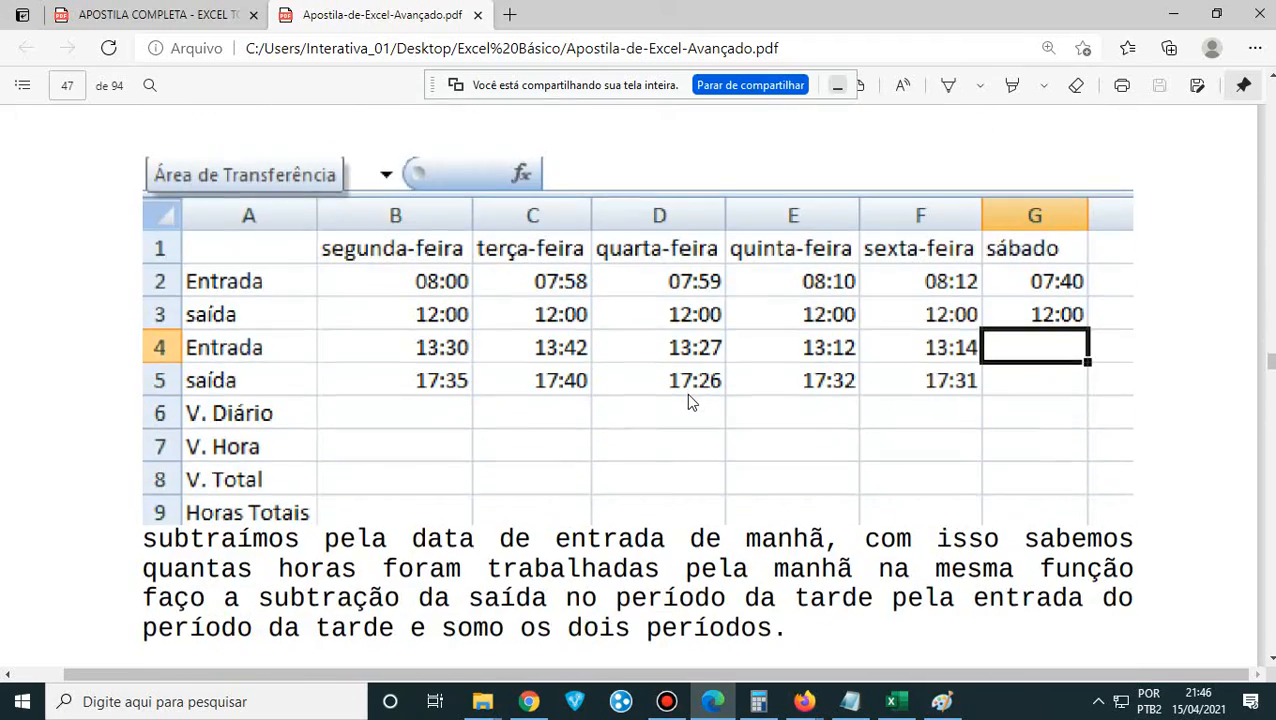
{"action": "scroll", "coordinate": [688, 401], "scroll_direction": "down", "scroll_amount": 4}
- Return to page 46 and examine the list of date and time functions following the SOMASE example
{"action": "scroll", "coordinate": [688, 401], "scroll_direction": "up", "scroll_amount": 18}
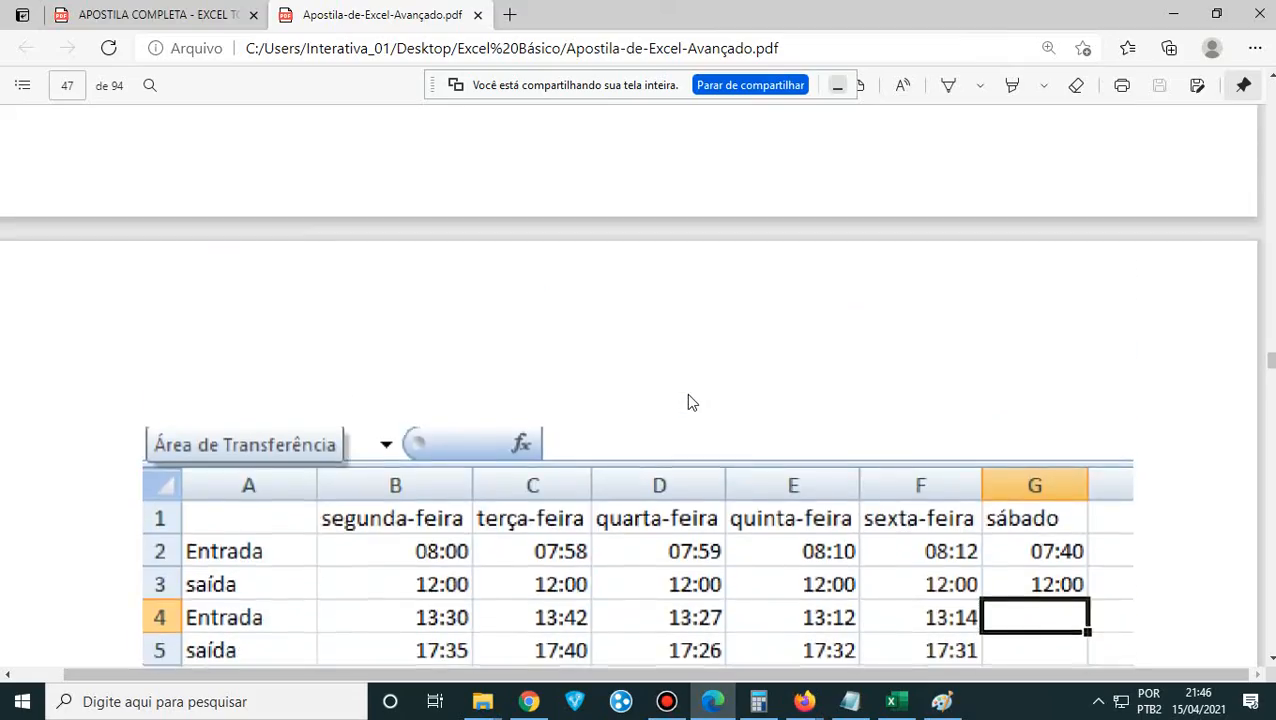
{"action": "scroll", "coordinate": [688, 401], "scroll_direction": "up", "scroll_amount": 6}
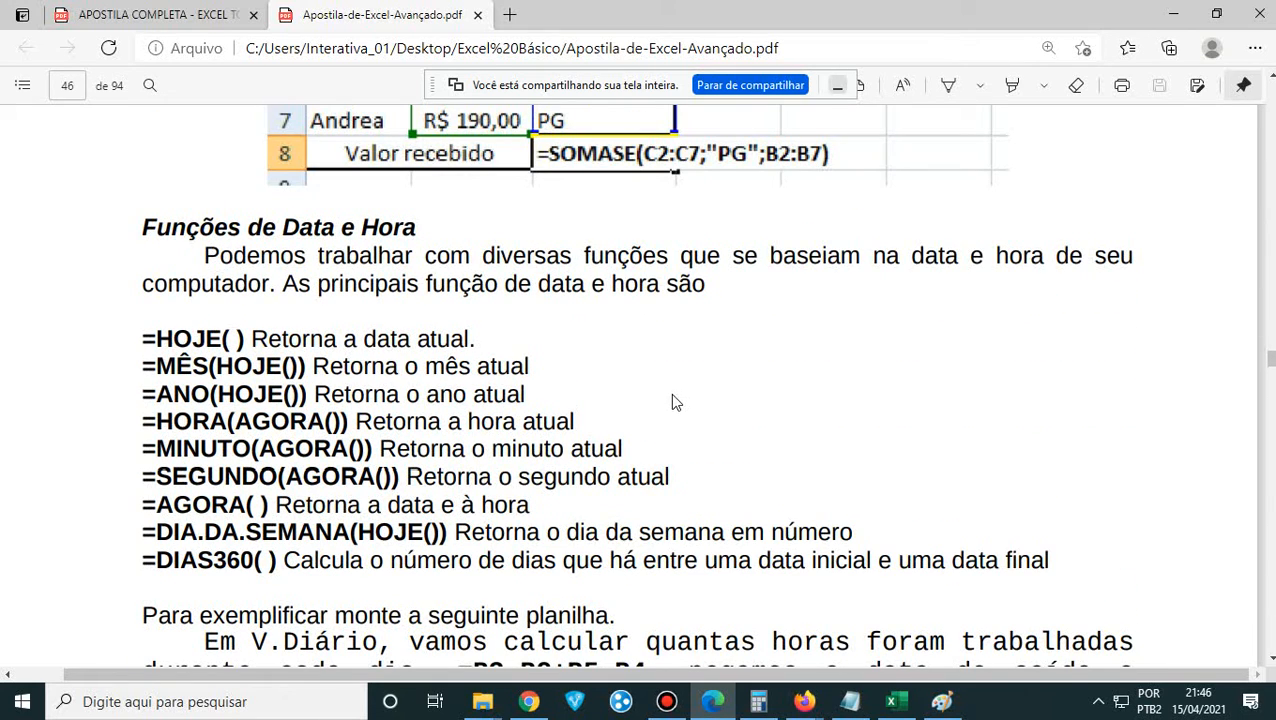
{"action": "scroll", "coordinate": [672, 401], "scroll_direction": "down", "scroll_amount": 3}
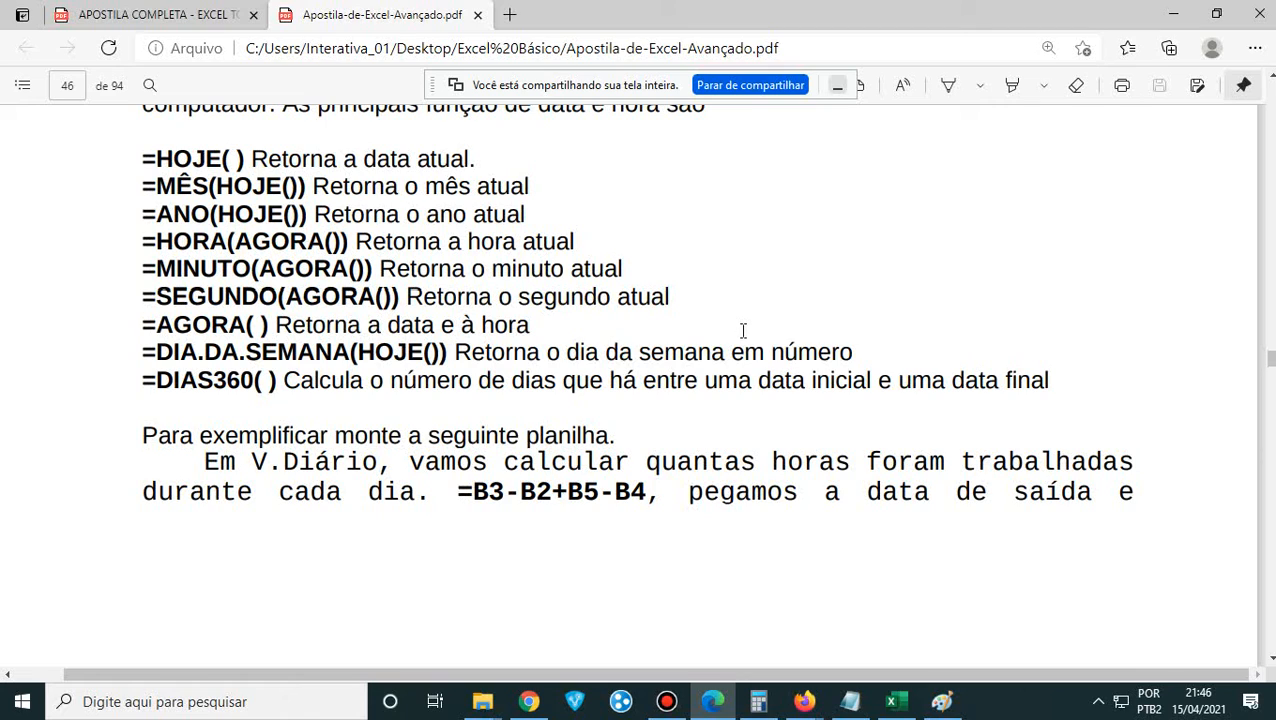
{"action": "scroll", "coordinate": [609, 322], "scroll_direction": "up", "scroll_amount": 4}
{"action": "scroll", "coordinate": [609, 322], "scroll_direction": "down", "scroll_amount": 7}
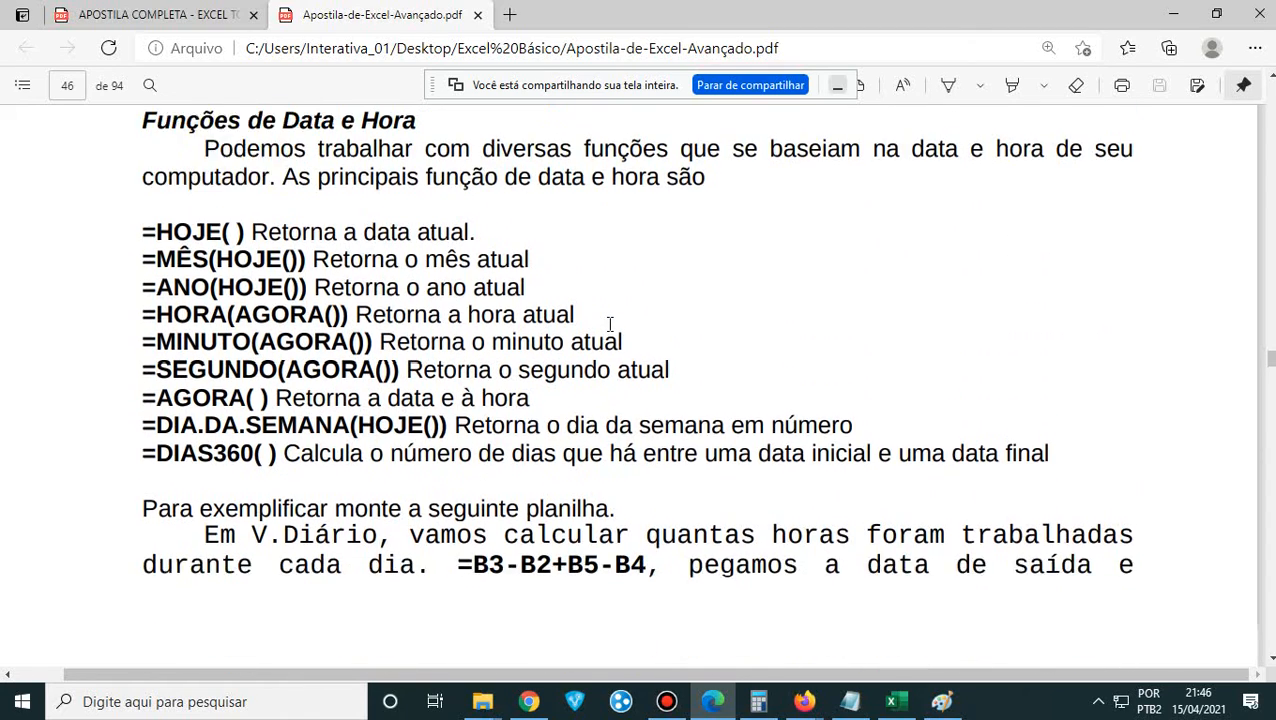
{"action": "scroll", "coordinate": [609, 325], "scroll_direction": "up", "scroll_amount": 7}
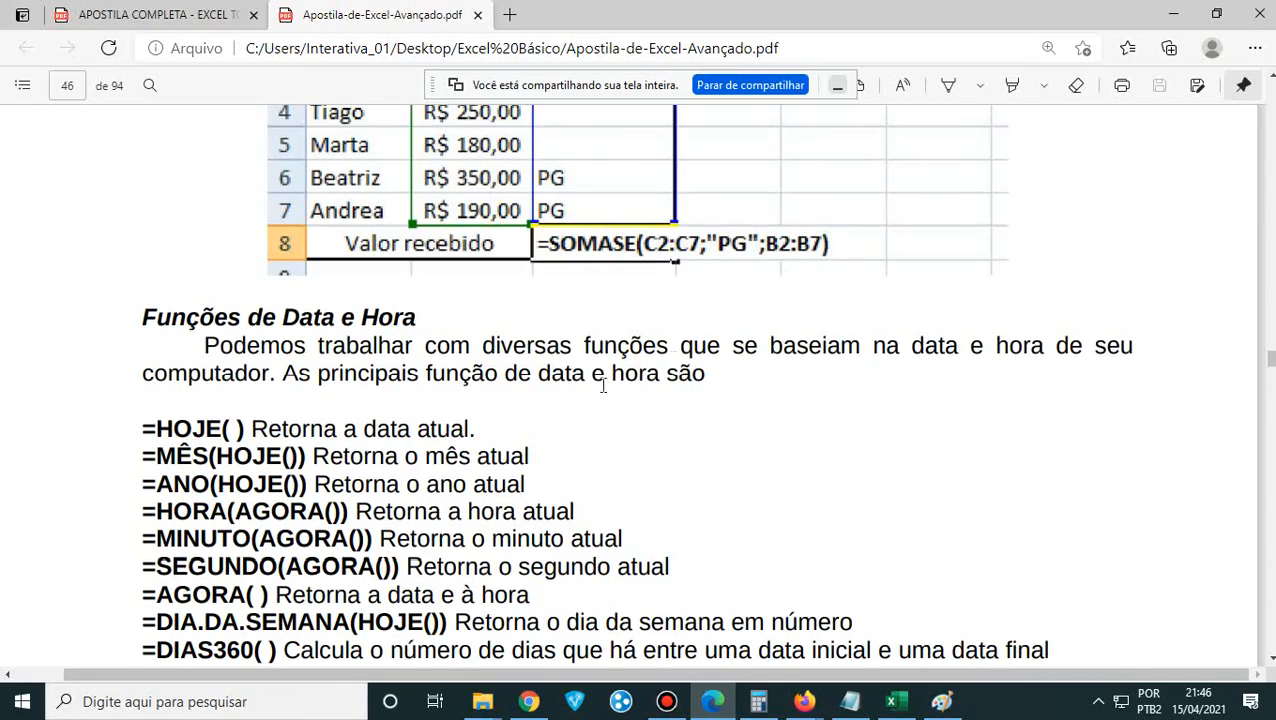
{"action": "scroll", "coordinate": [690, 410], "scroll_direction": "up", "scroll_amount": 4}
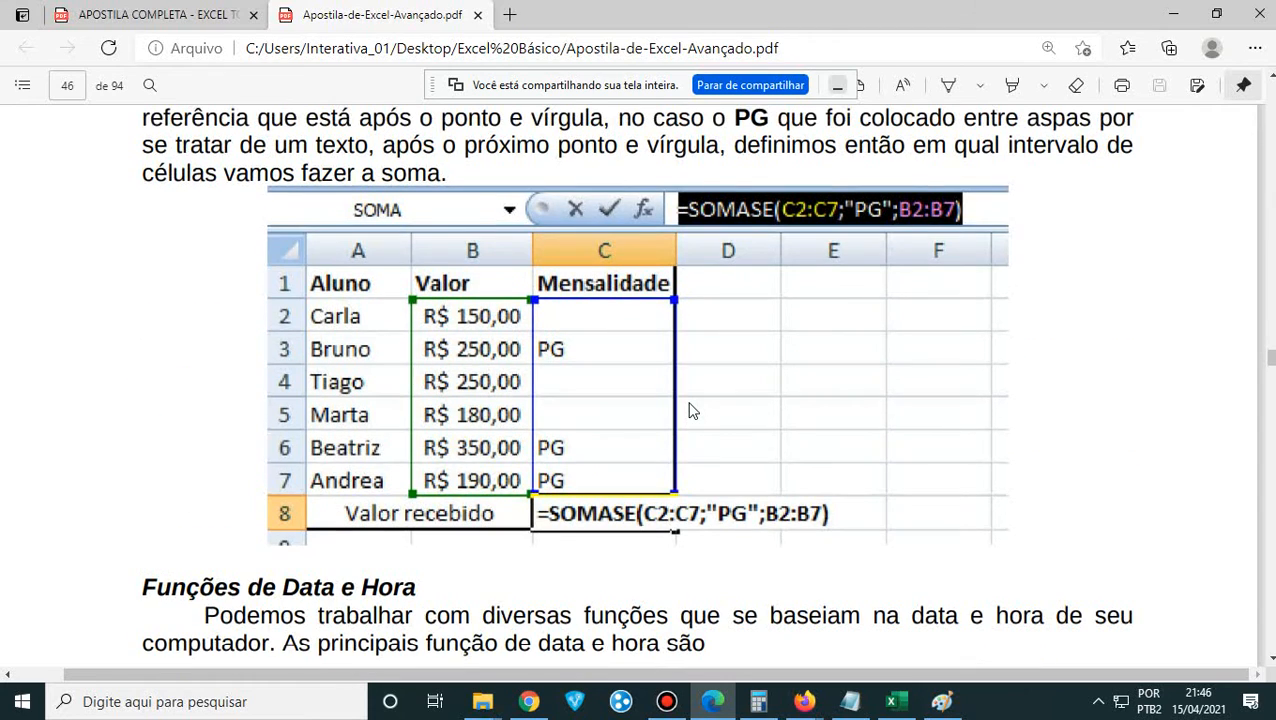
{"action": "scroll", "coordinate": [690, 410], "scroll_direction": "down", "scroll_amount": 5}
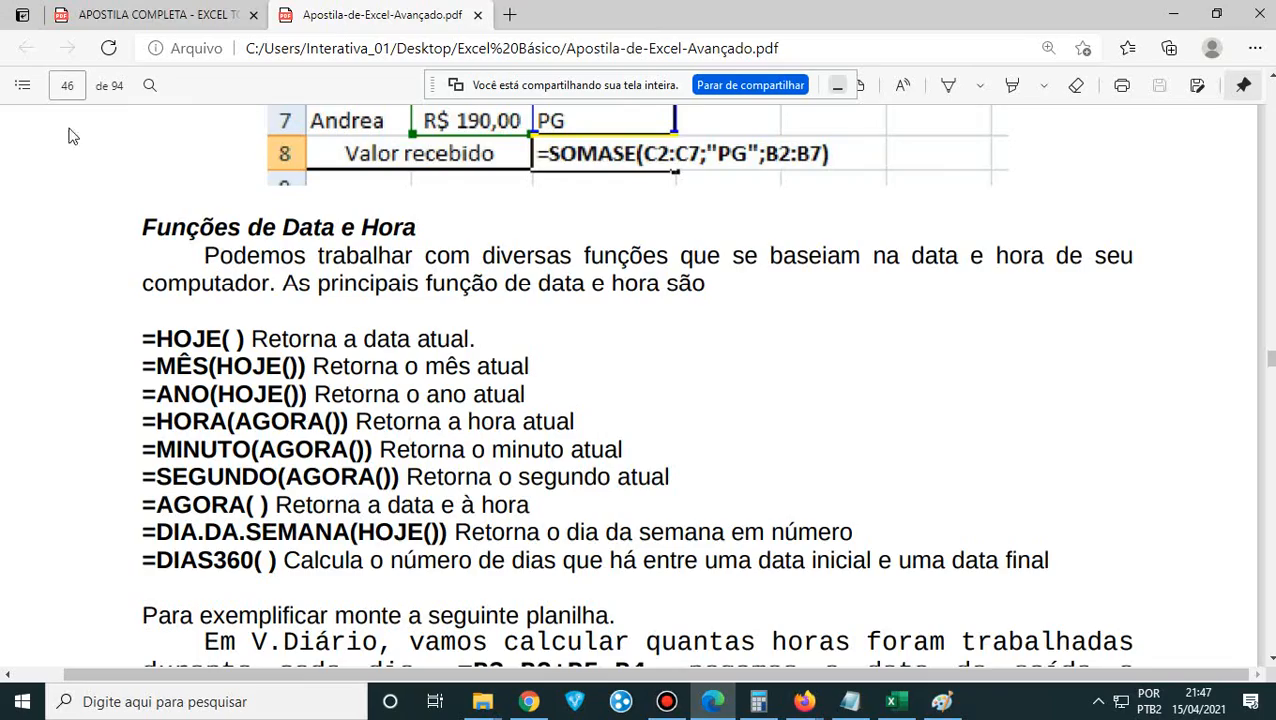
- Look through handout pages 46 to 49 to find where the date and time section ends and FORMATAÇÃO CONDICIONAL begins
{"action": "scroll", "coordinate": [80, 149], "scroll_direction": "down", "scroll_amount": 5}
{"action": "scroll", "coordinate": [80, 149], "scroll_direction": "down", "scroll_amount": 20}
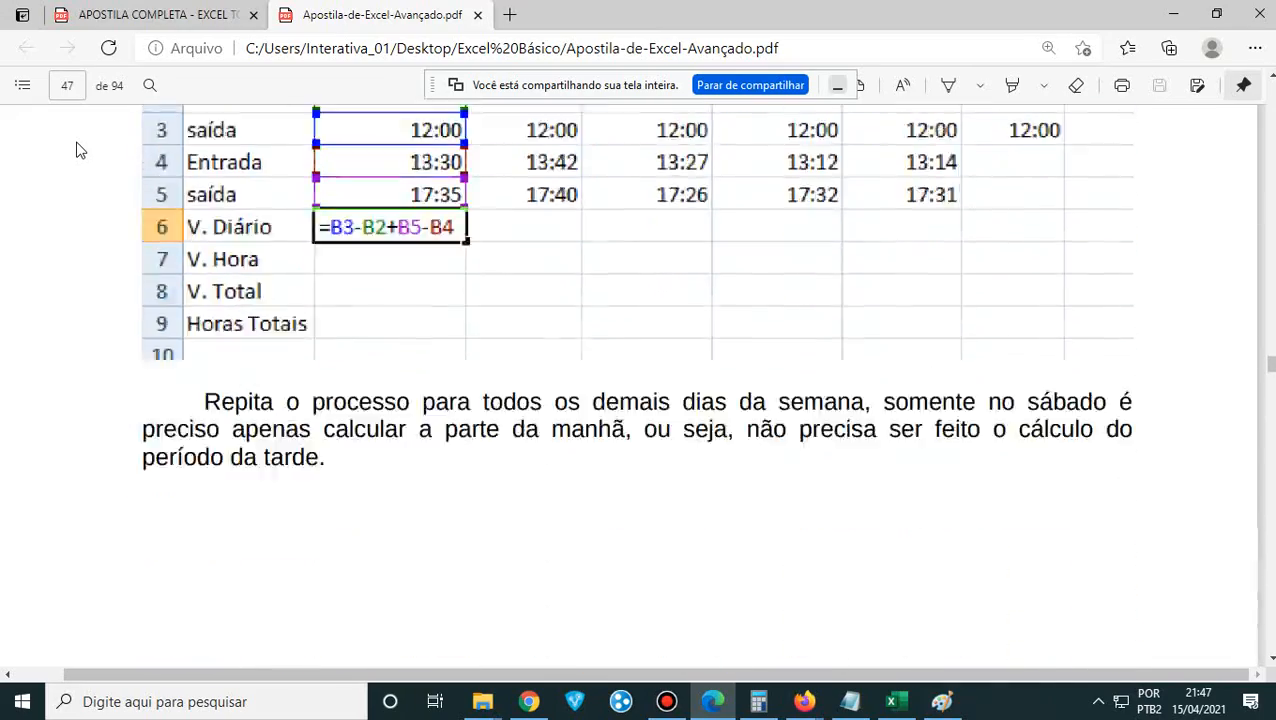
{"action": "scroll", "coordinate": [80, 149], "scroll_direction": "down", "scroll_amount": 20}
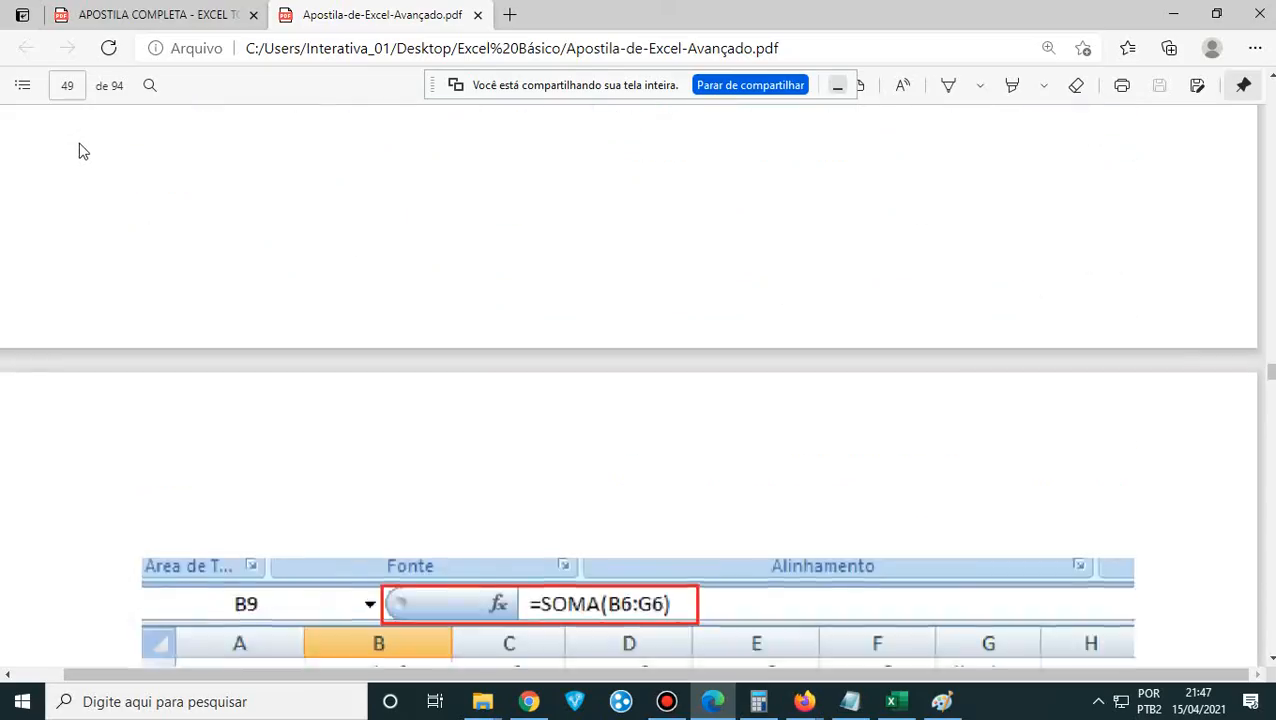
{"action": "scroll", "coordinate": [80, 149], "scroll_direction": "down", "scroll_amount": 15}
{"action": "scroll", "coordinate": [80, 149], "scroll_direction": "up", "scroll_amount": 17}
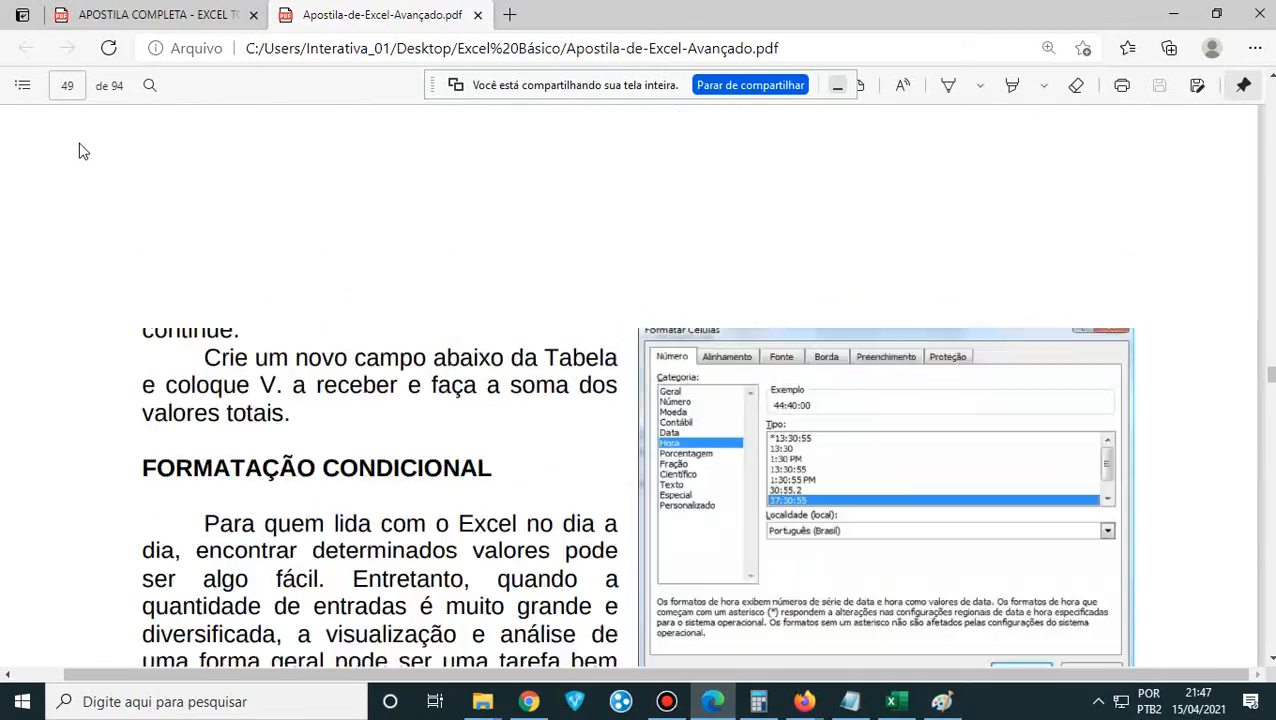
{"action": "scroll", "coordinate": [83, 151], "scroll_direction": "up", "scroll_amount": 3}
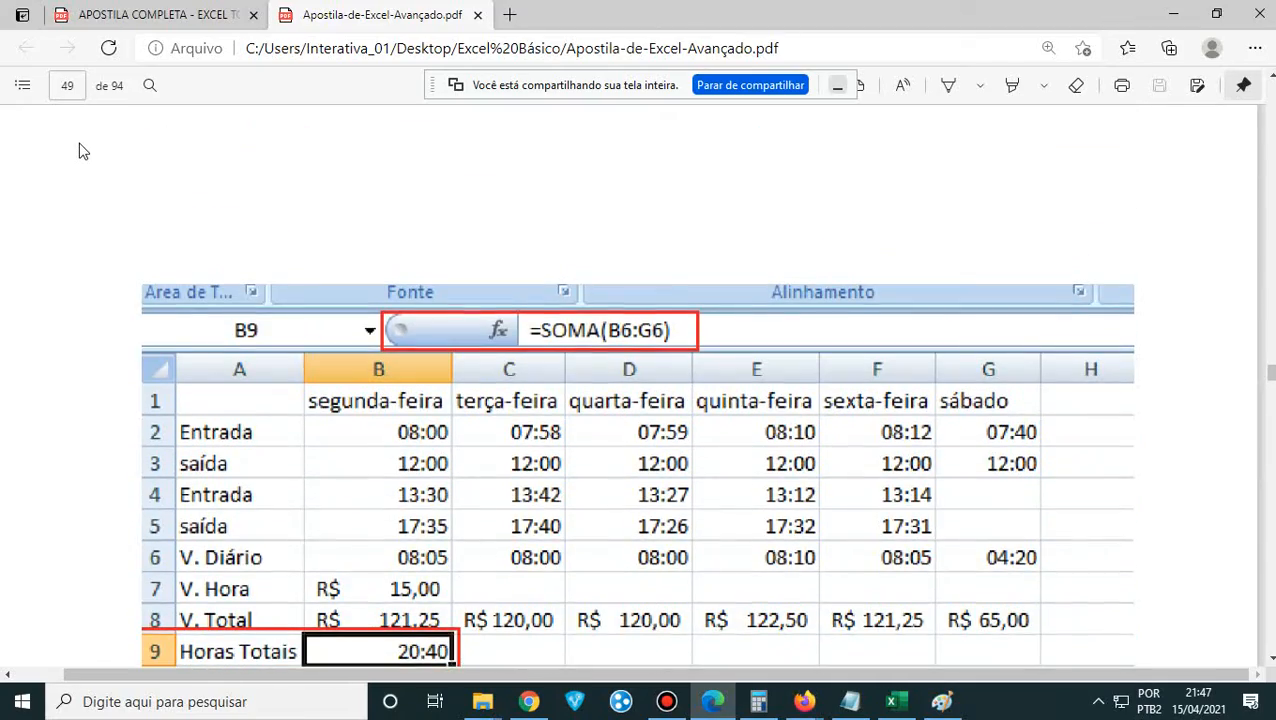
- Switch to the Bloco de Notas notes and add the line "Leitura das páginas 46 a 49 funções com data e hora." below the Boletim Escolar task
{"action": "left_click", "coordinate": [850, 701]}
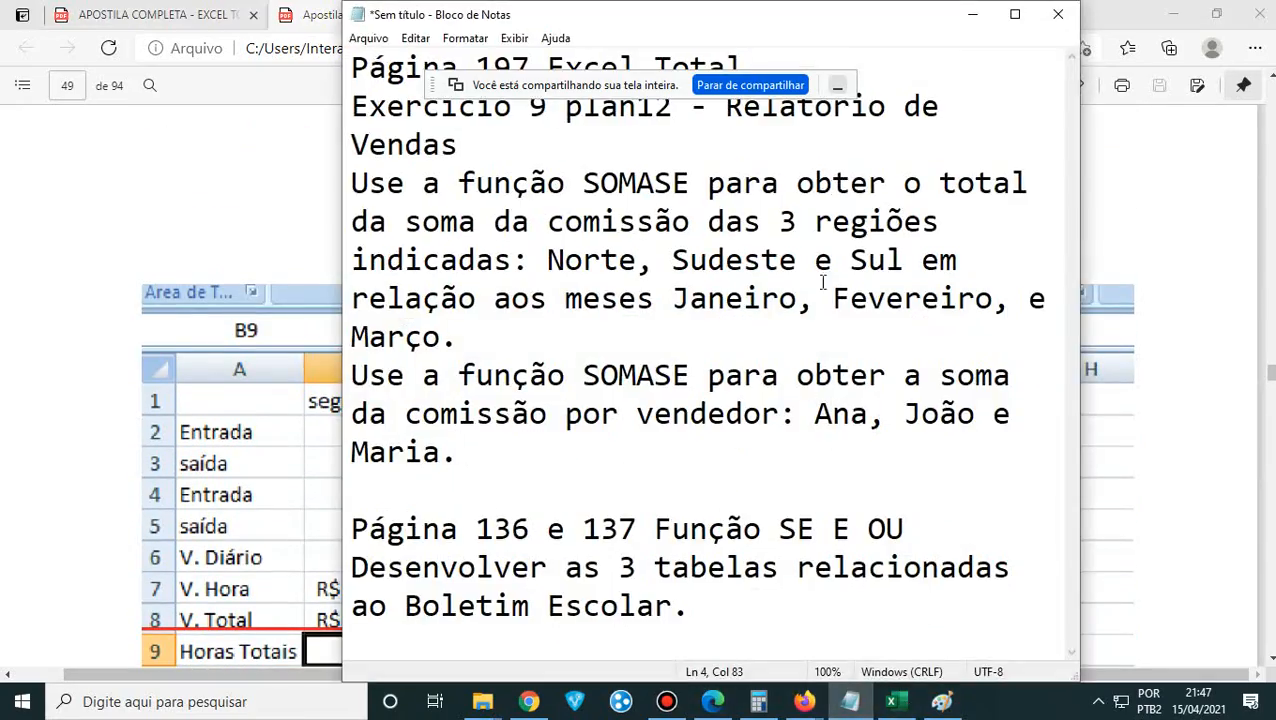
{"action": "left_click", "coordinate": [1015, 14]}
{"action": "left_click", "coordinate": [1039, 420]}
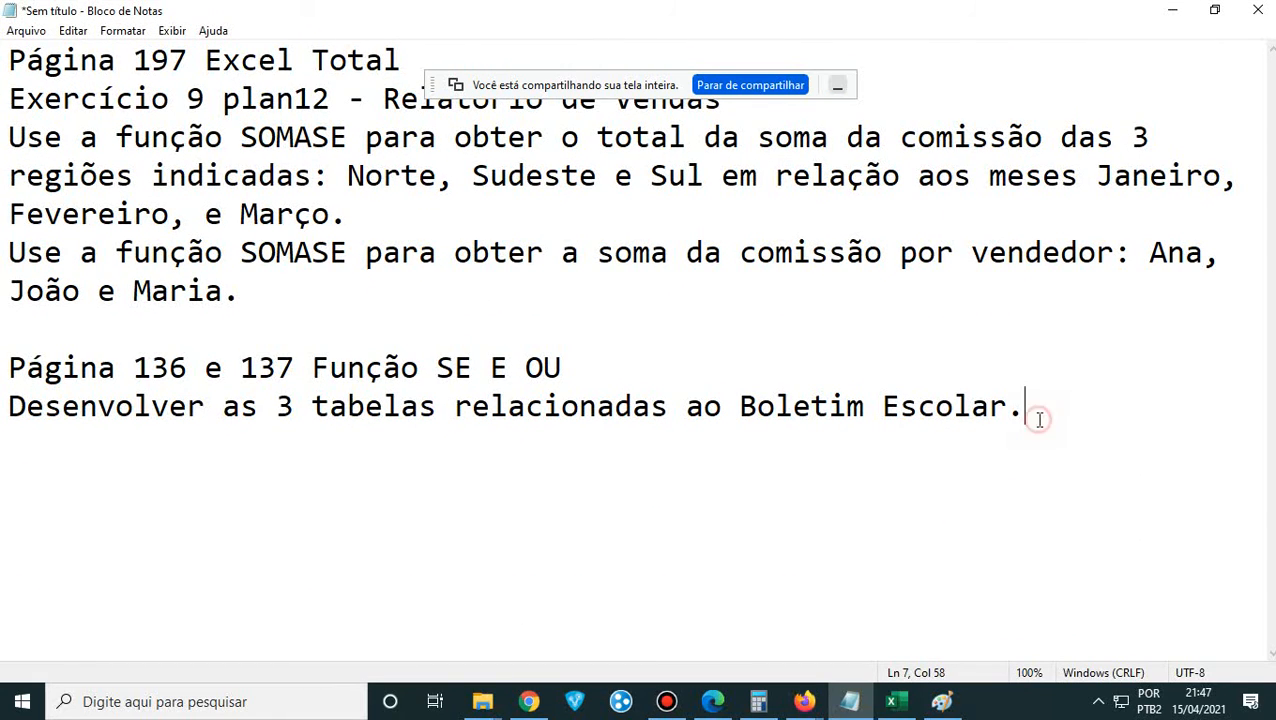
{"action": "type", "text": "çE"}
{"action": "key", "text": "BackSpace"}
{"action": "key", "text": "BackSpace"}
{"action": "type", "text": "Leitura das"}
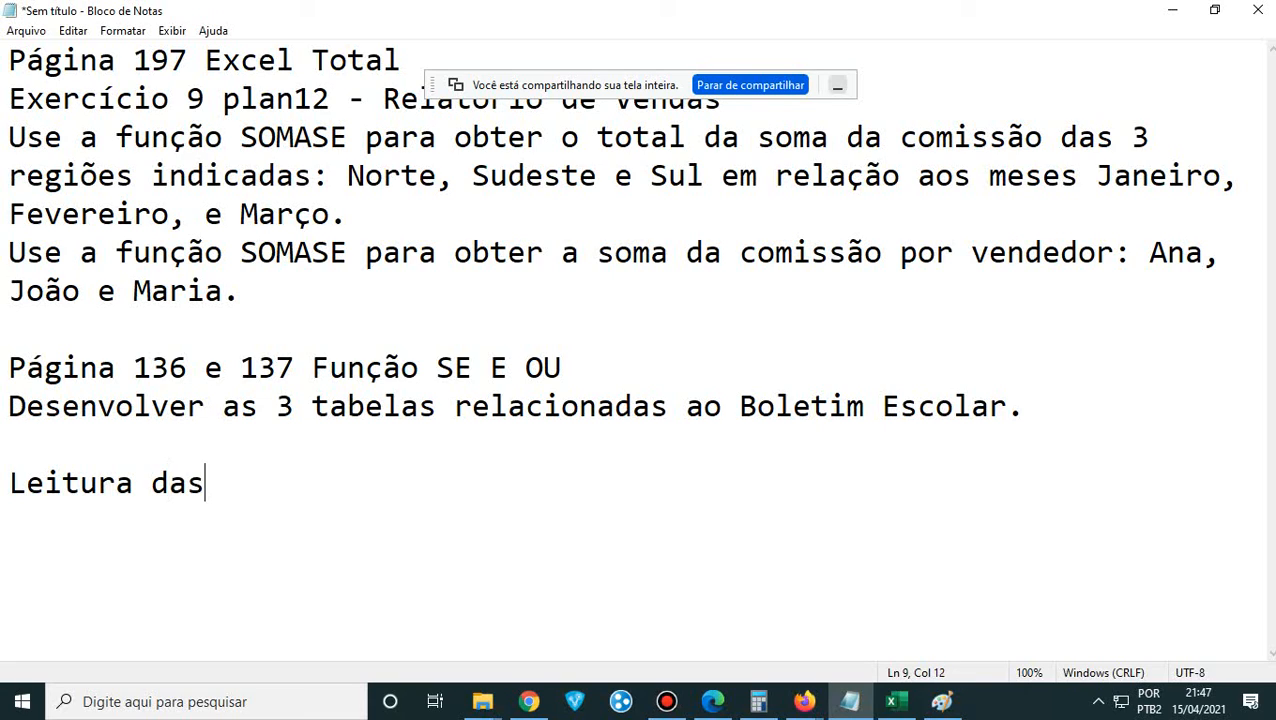
{"action": "type", "text": " páginas 46a"}
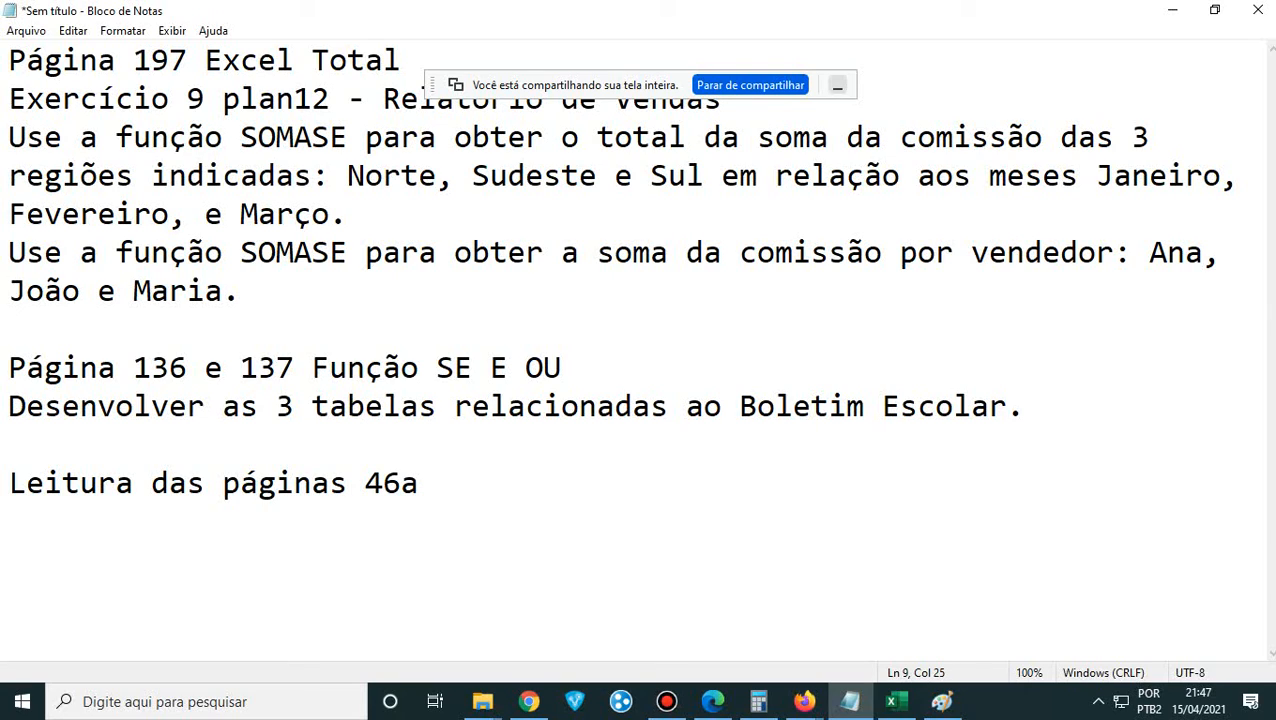
{"action": "key", "text": "BackSpace"}
{"action": "key", "text": "BackSpace"}
{"action": "type", "text": "4"}
{"action": "key", "text": "BackSpace"}
{"action": "type", "text": "a 49"}
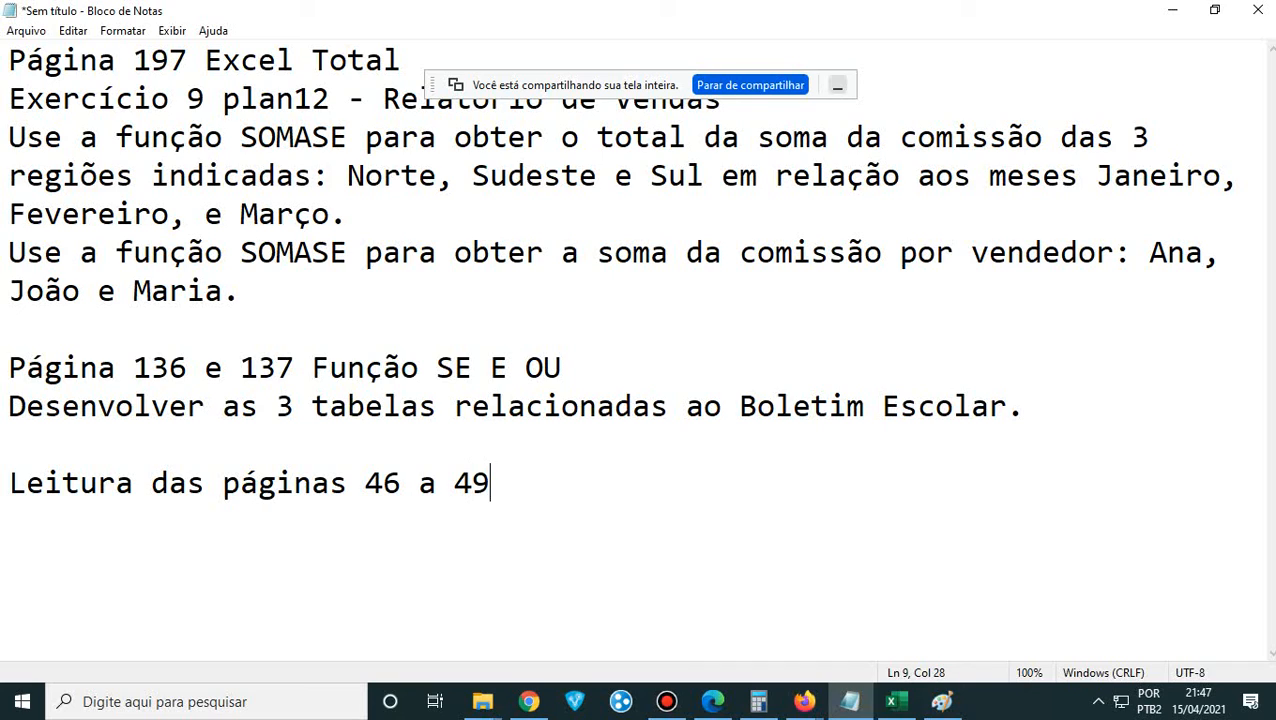
{"action": "type", "text": " funções com "}
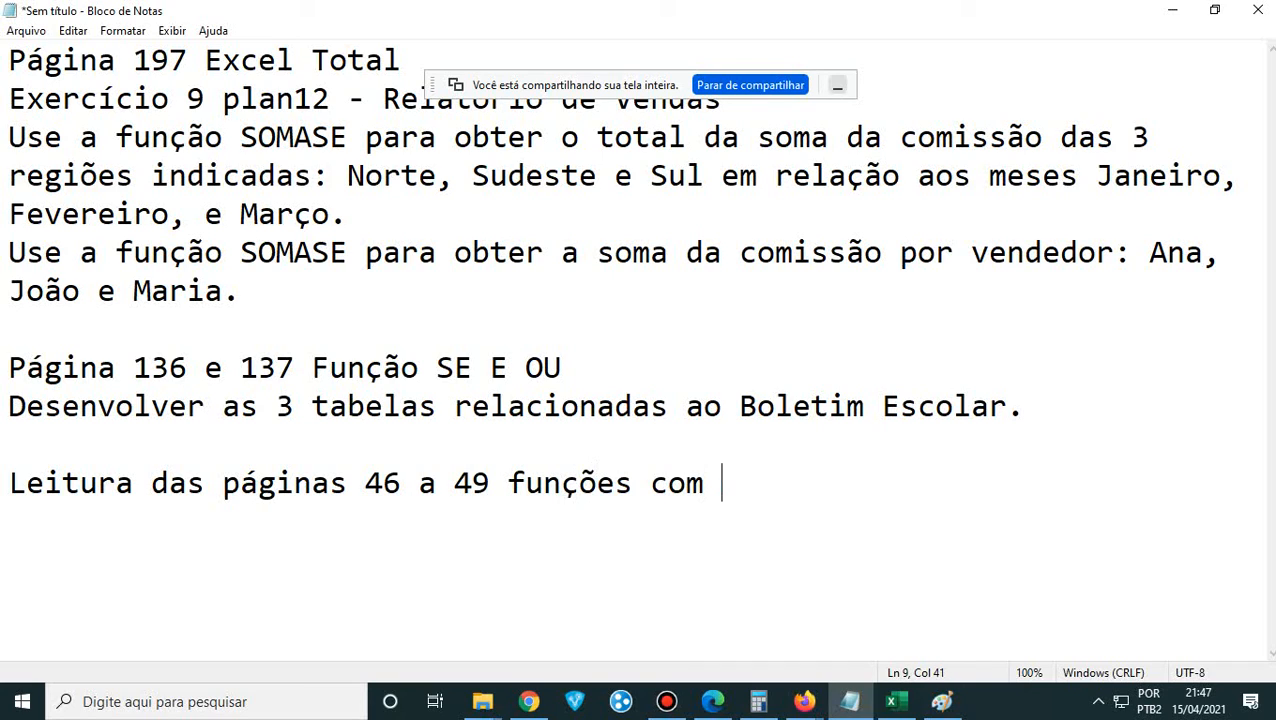
{"action": "type", "text": "data e hora."}
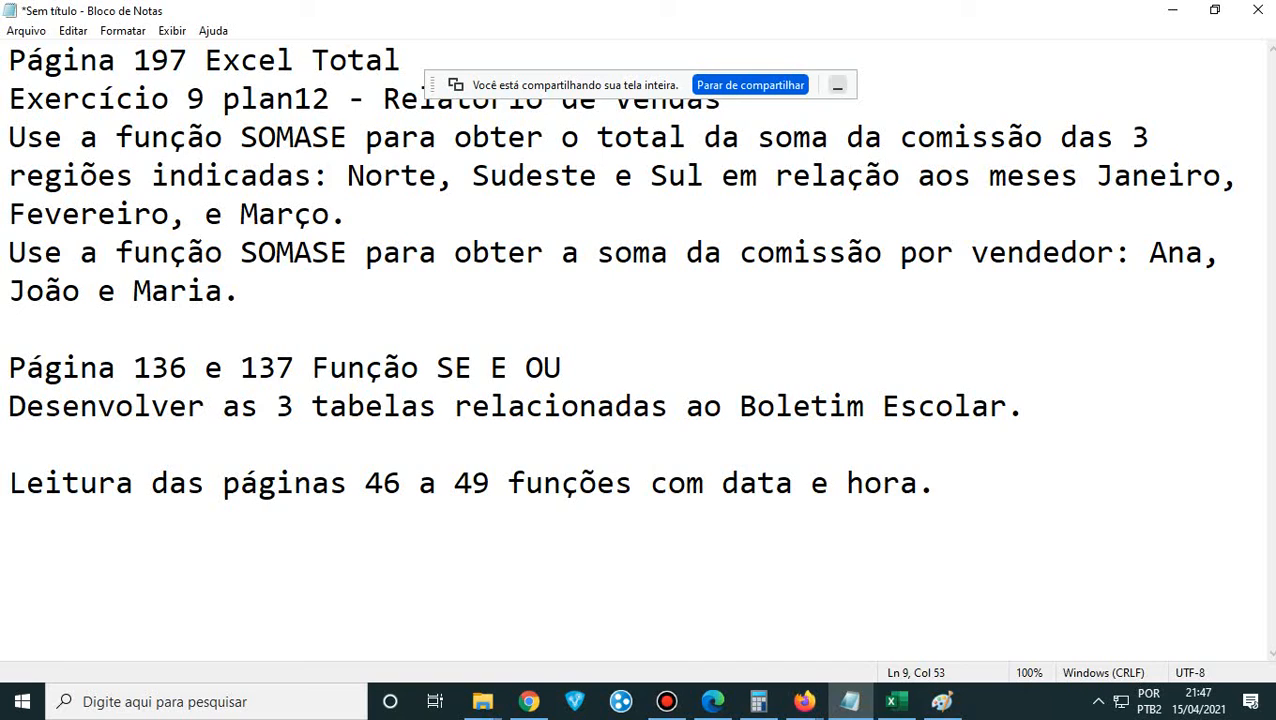
- Minimise the screen-sharing bar and review the assignments by highlighting the exercise text and the reading line in the notes
{"action": "left_click_drag", "start_coordinate": [946, 483], "coordinate": [10, 483]}
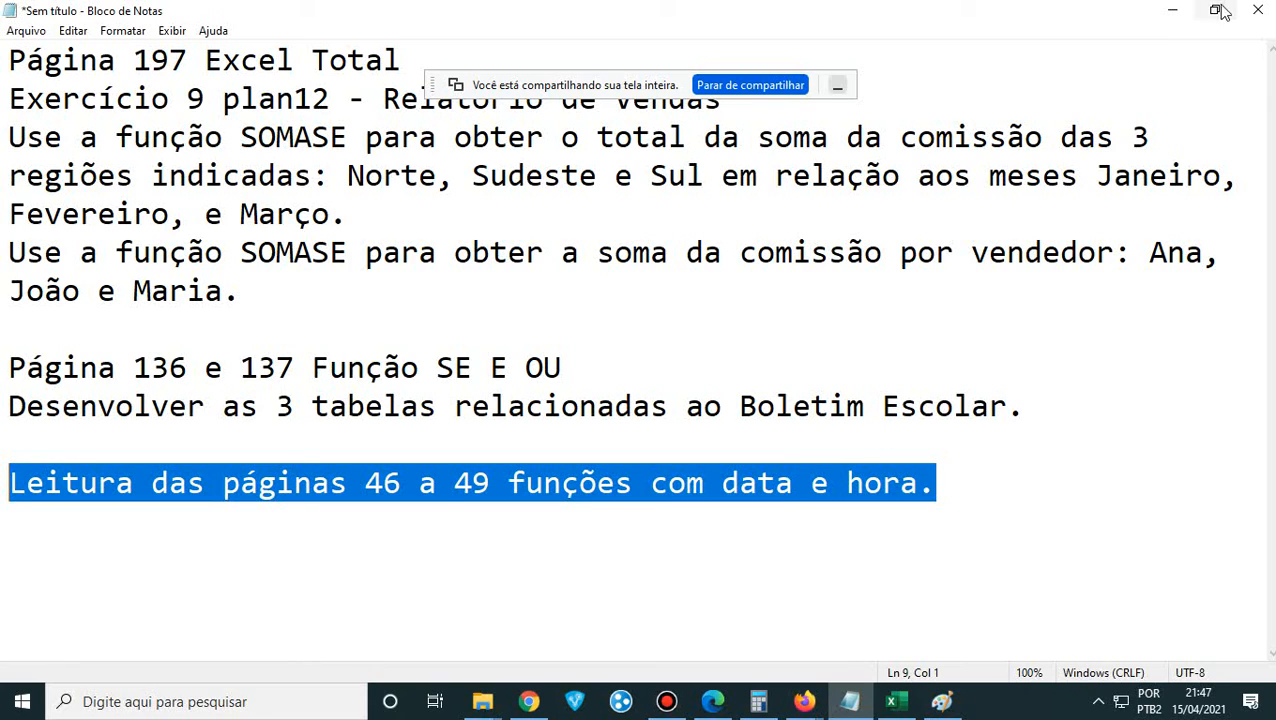
{"action": "left_click", "coordinate": [838, 85]}
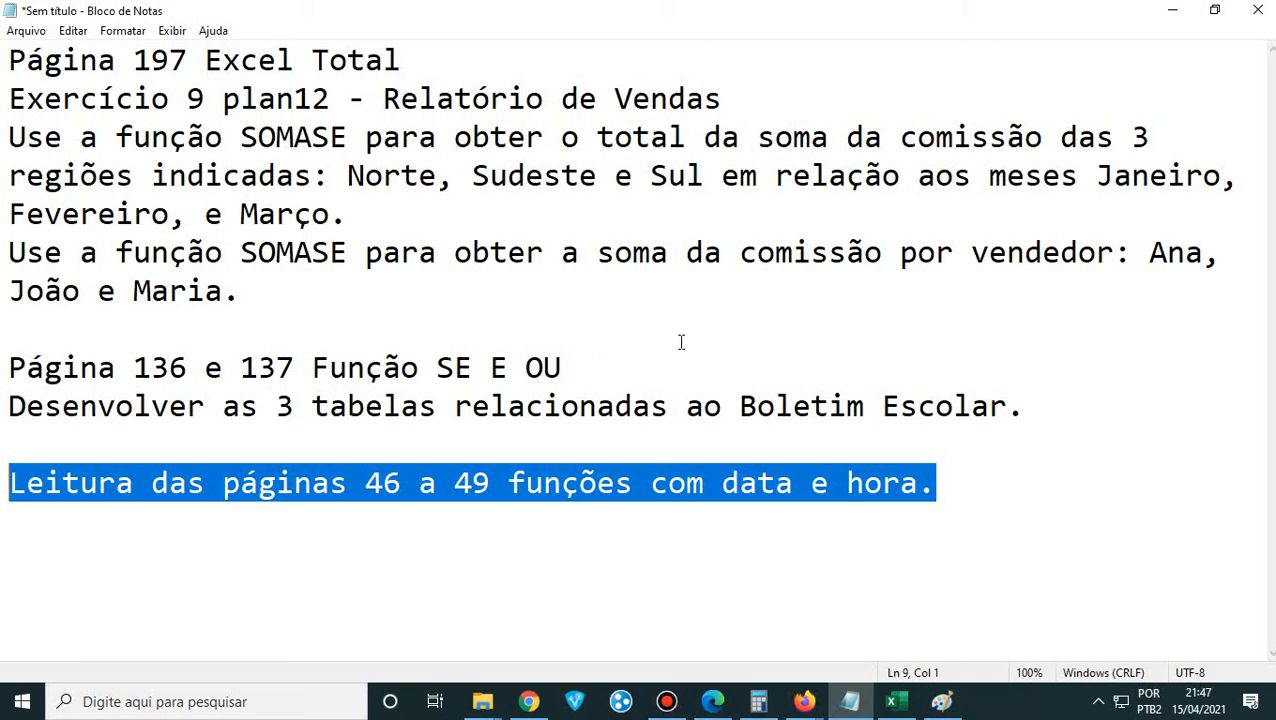
{"action": "left_click_drag", "start_coordinate": [1052, 407], "coordinate": [3, 38]}
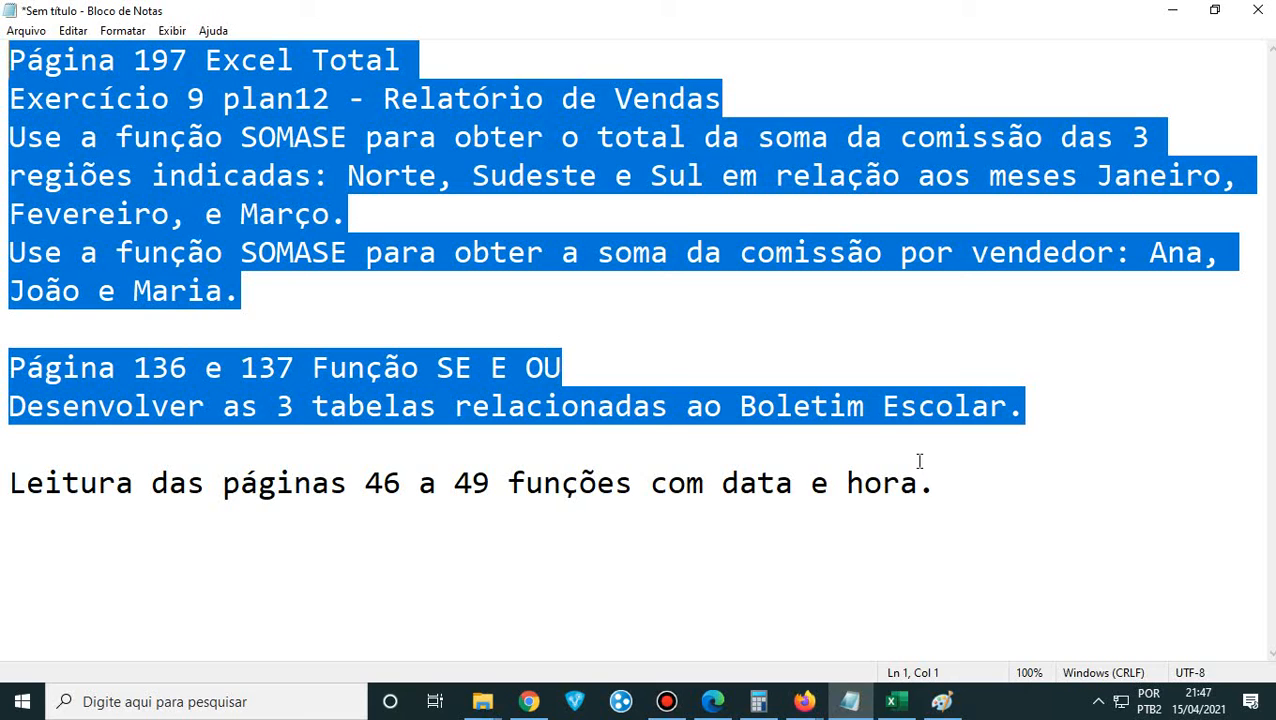
{"action": "left_click_drag", "start_coordinate": [966, 488], "coordinate": [7, 483]}
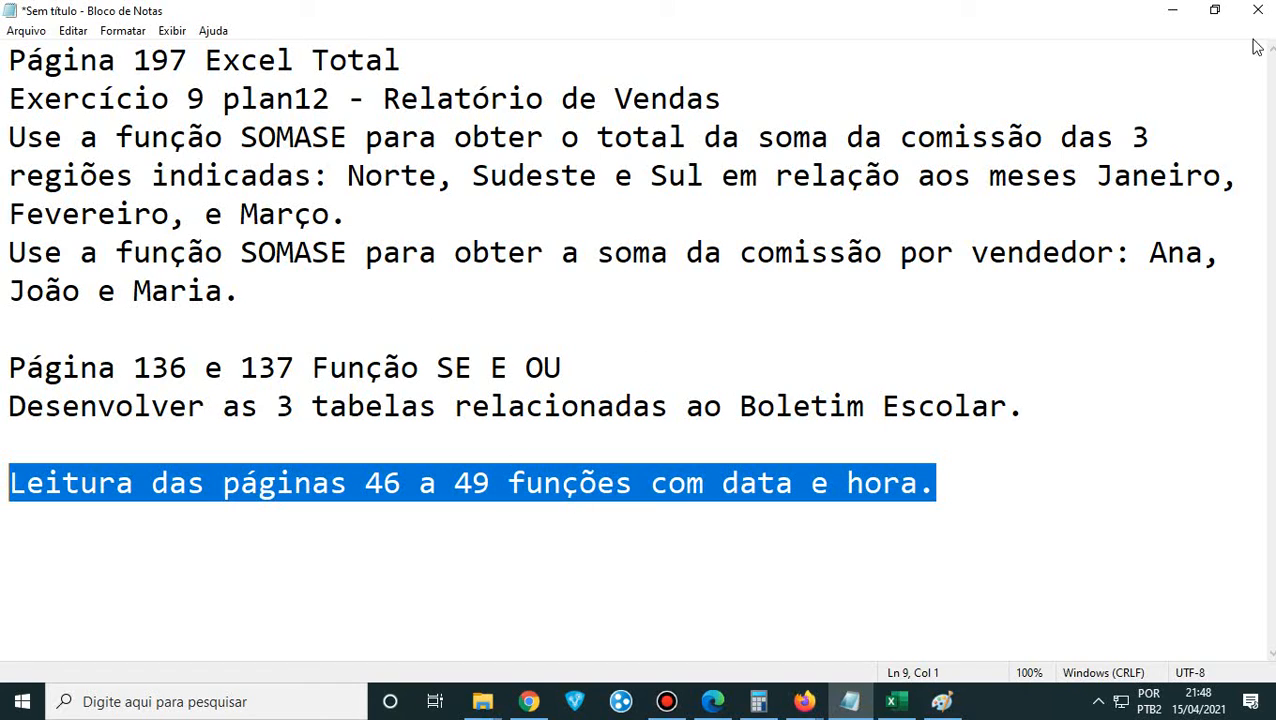
- Minimise the notes, handout and workbook windows, switch to the Google Meet call in Firefox and leave the meeting
{"action": "left_click", "coordinate": [1187, 7]}
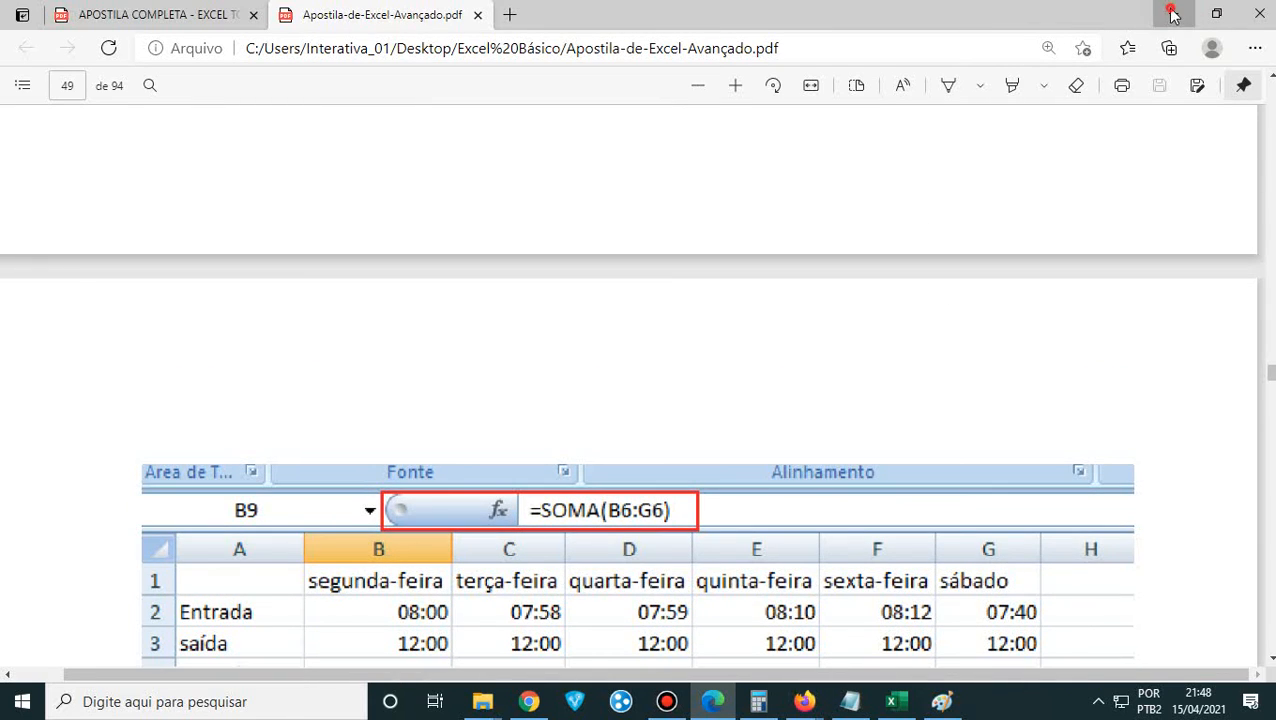
{"action": "left_click", "coordinate": [1172, 15]}
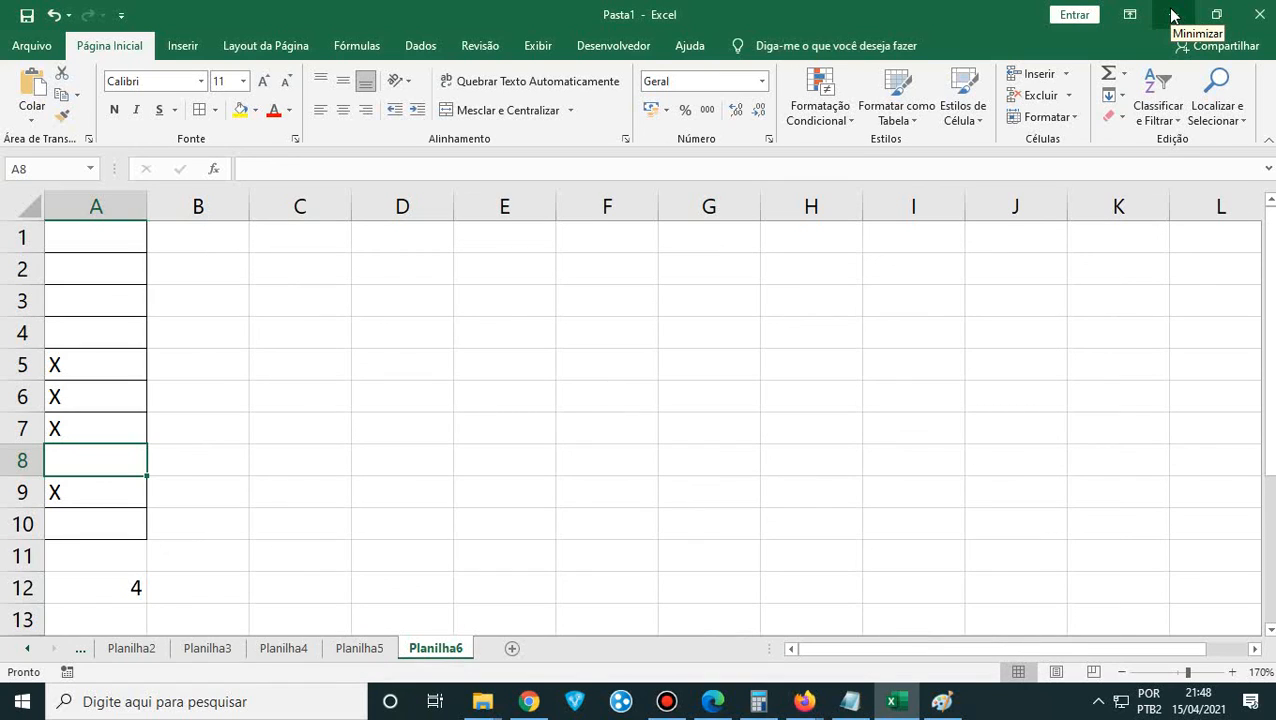
{"action": "left_click", "coordinate": [1172, 15]}
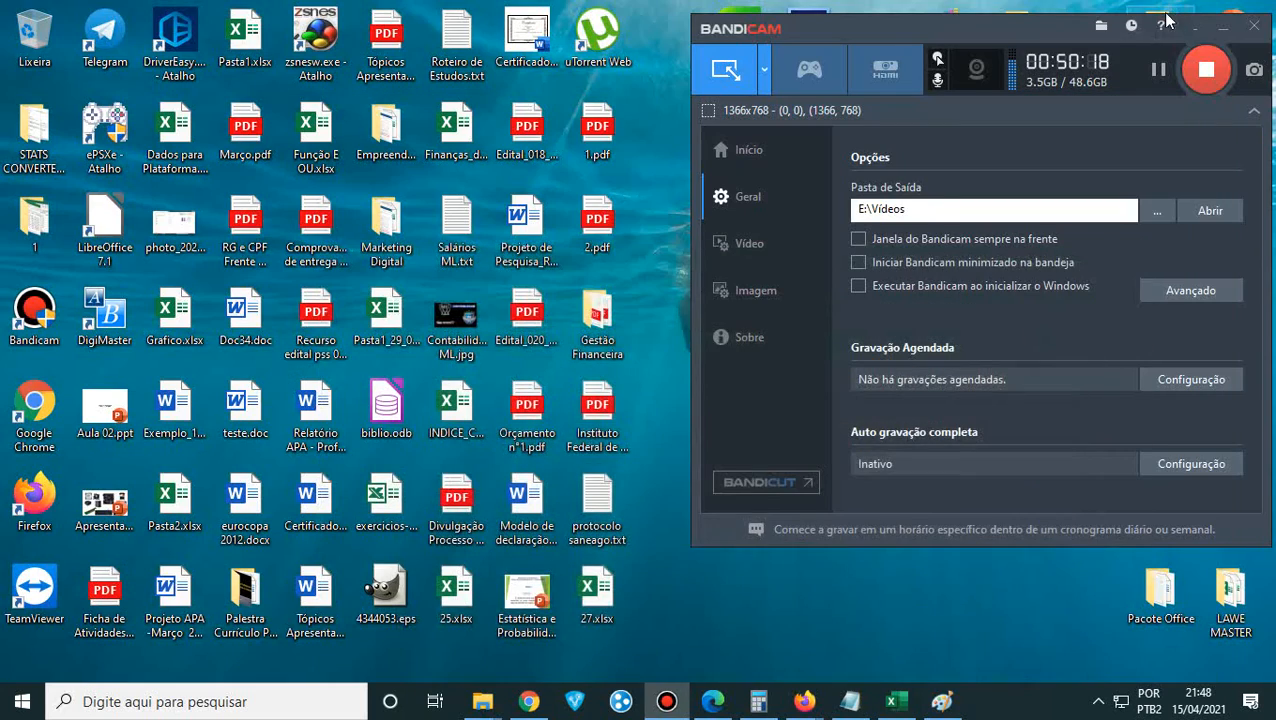
{"action": "mouse_move", "coordinate": [804, 705]}
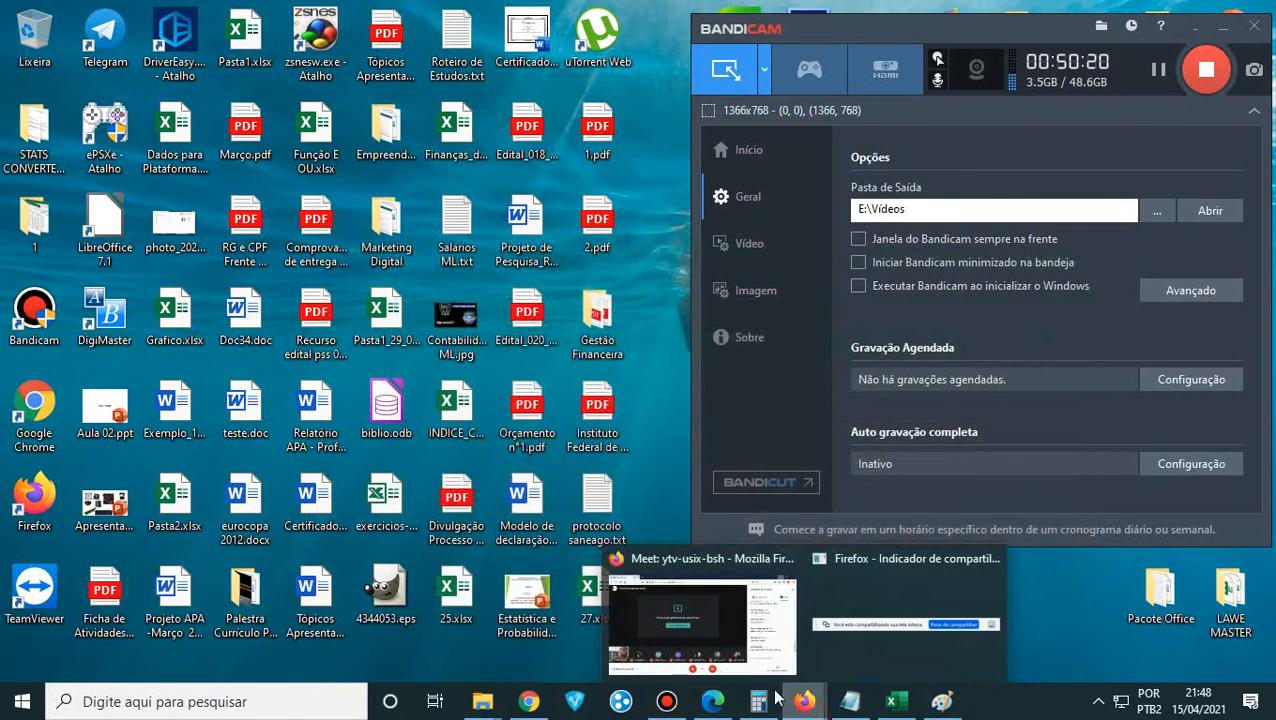
{"action": "left_click", "coordinate": [705, 632]}
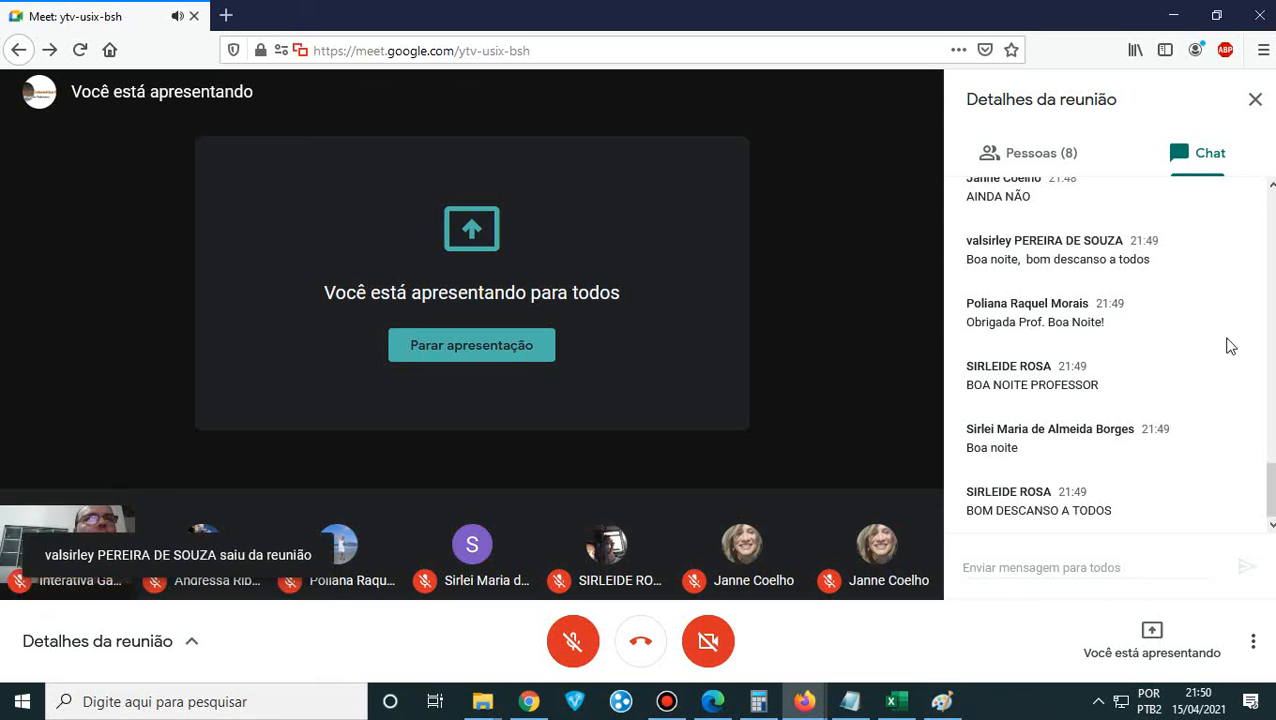
{"action": "left_click", "coordinate": [650, 641]}
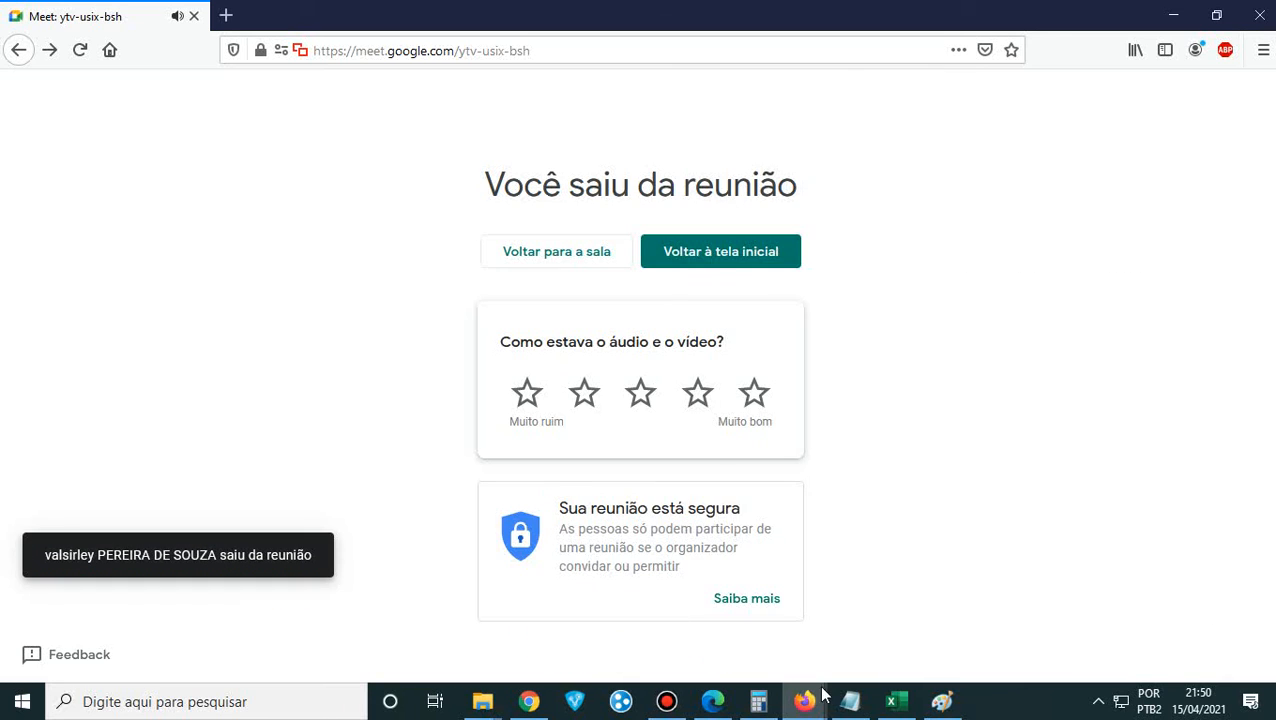